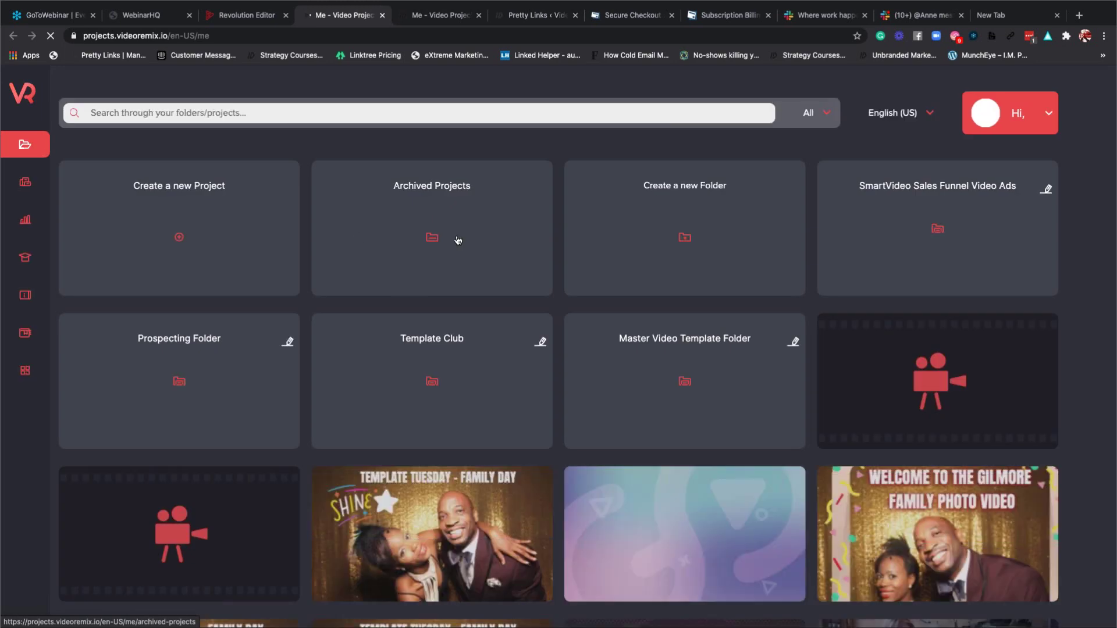
# Launch the Smart Marketer card from VideoRemix's Smart Apps collection in a new tab.
pyautogui.moveTo(83, 335)
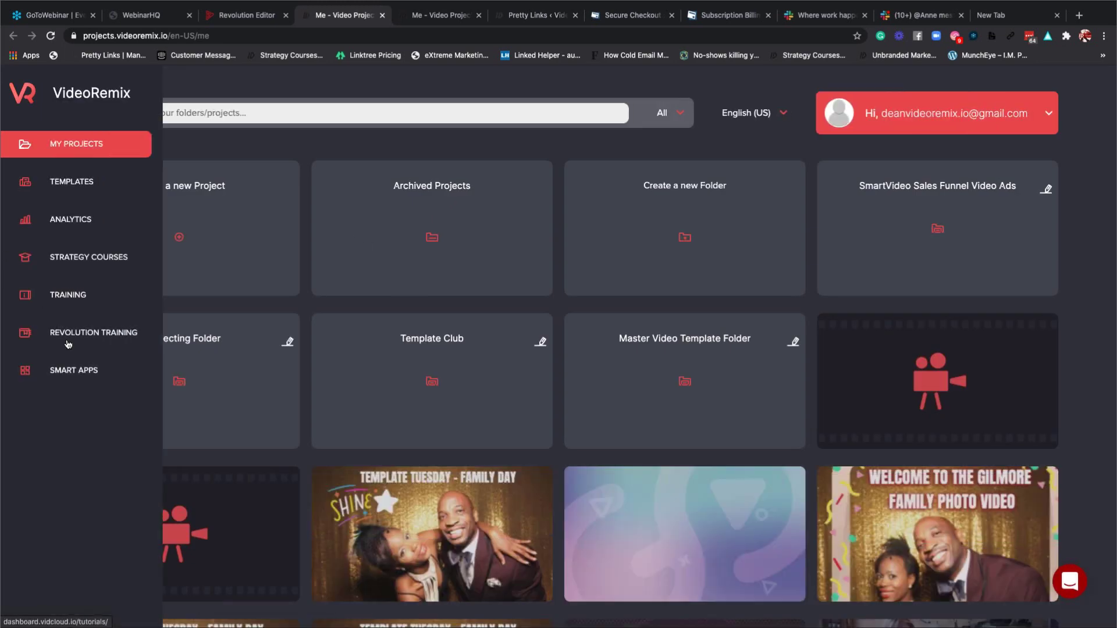
pyautogui.click(83, 374)
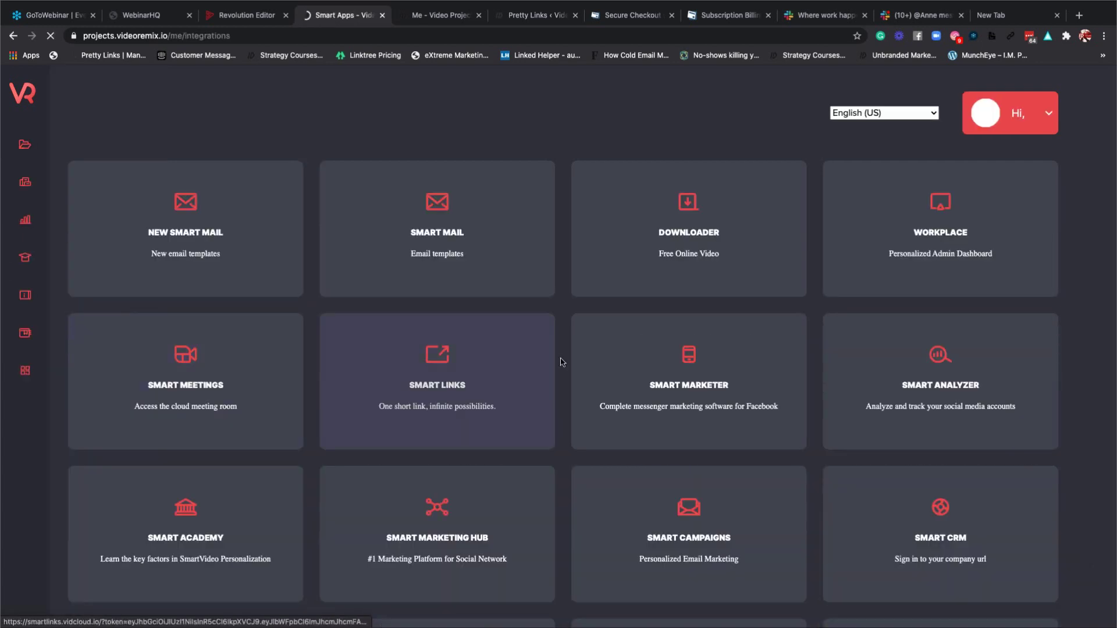
pyautogui.scroll(-2, 562, 362)
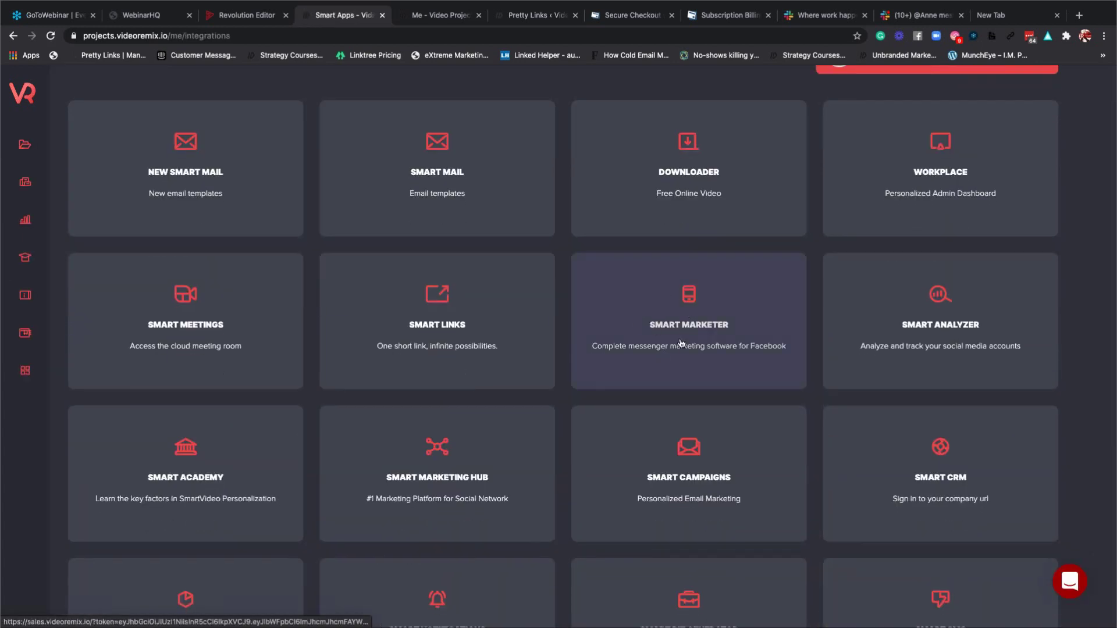
pyautogui.click(694, 326)
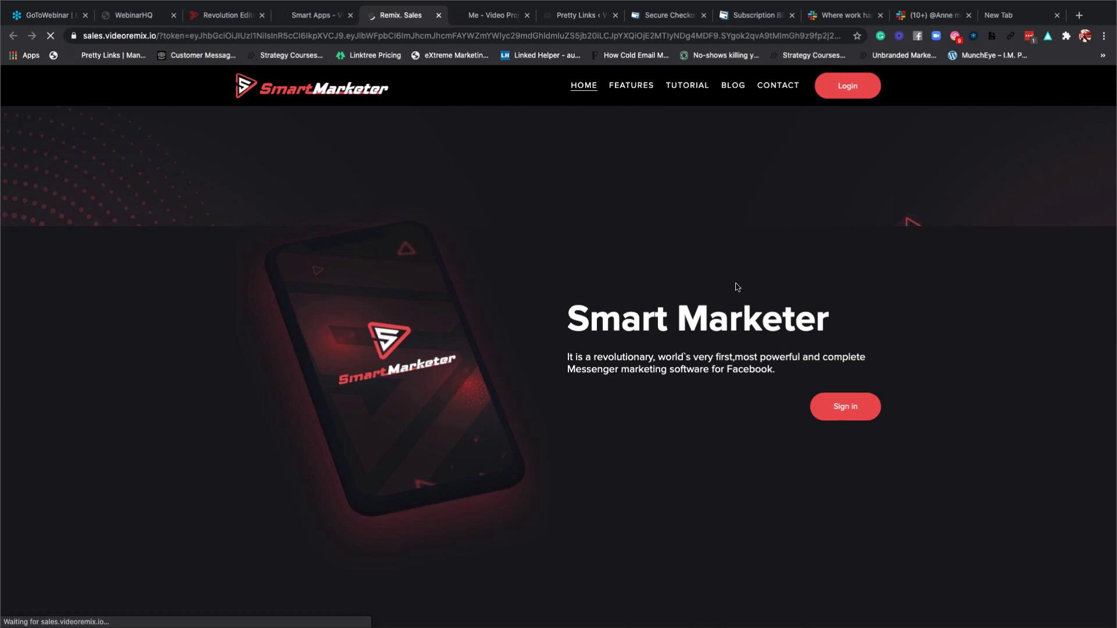
# Bring up the Smart Marketer login form with the saved email and password filled in.
pyautogui.click(854, 92)
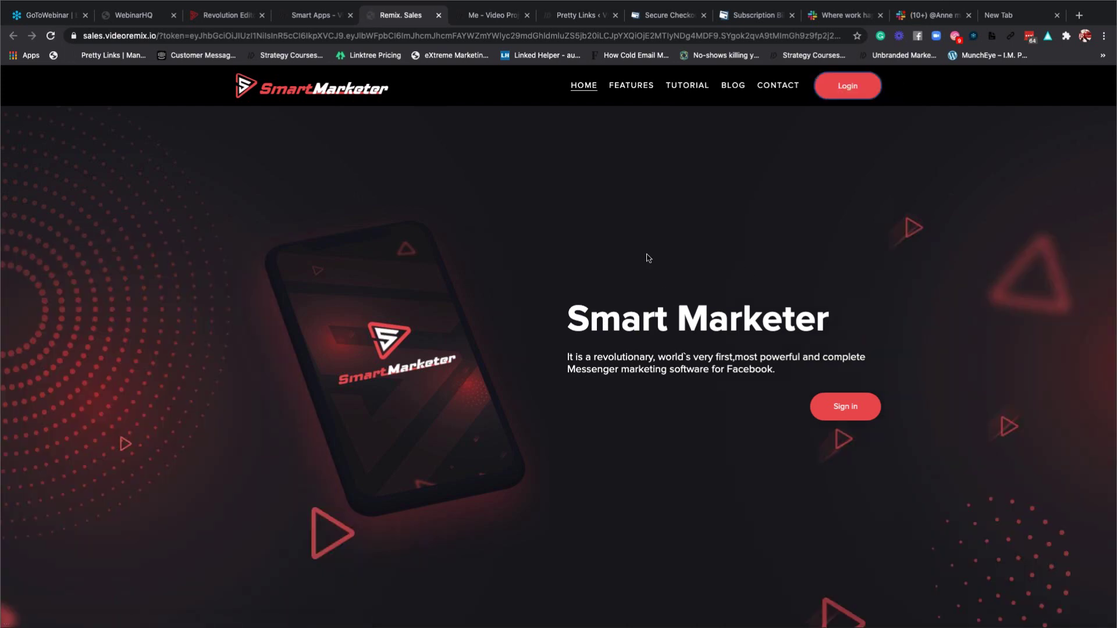
pyautogui.click(843, 93)
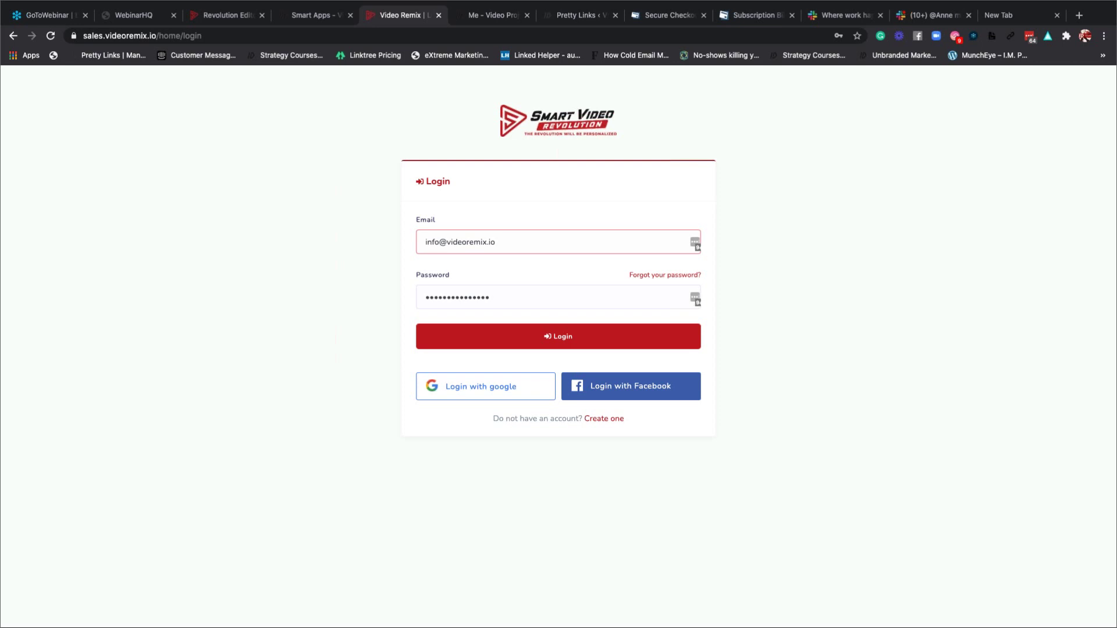
# Sign in to Smart Marketer with the pre-filled login credentials.
pyautogui.click(576, 343)
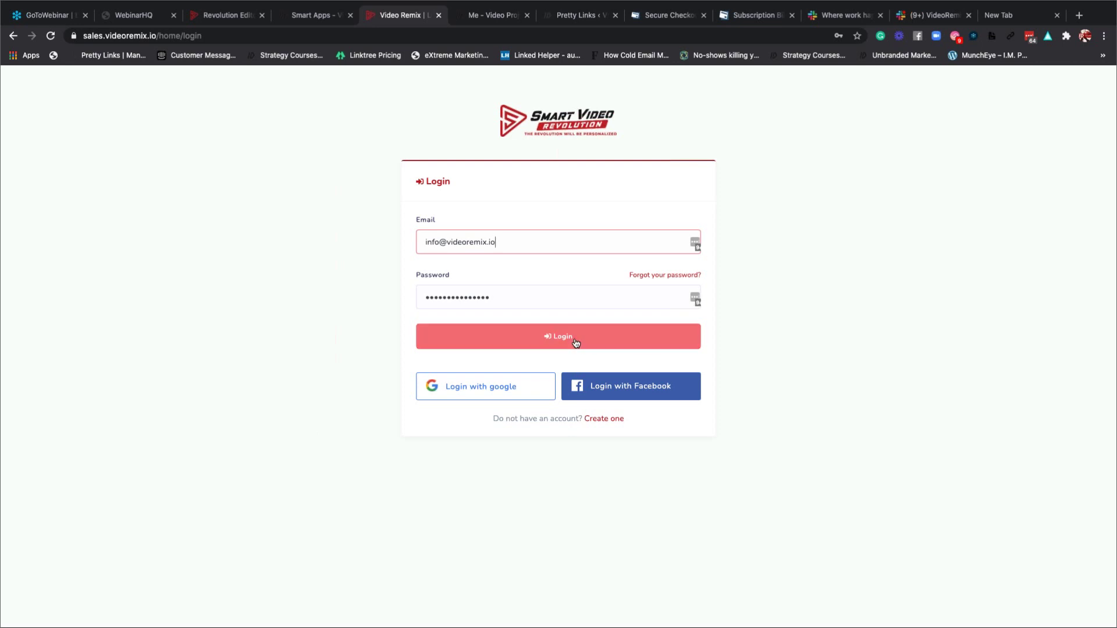
pyautogui.click(575, 343)
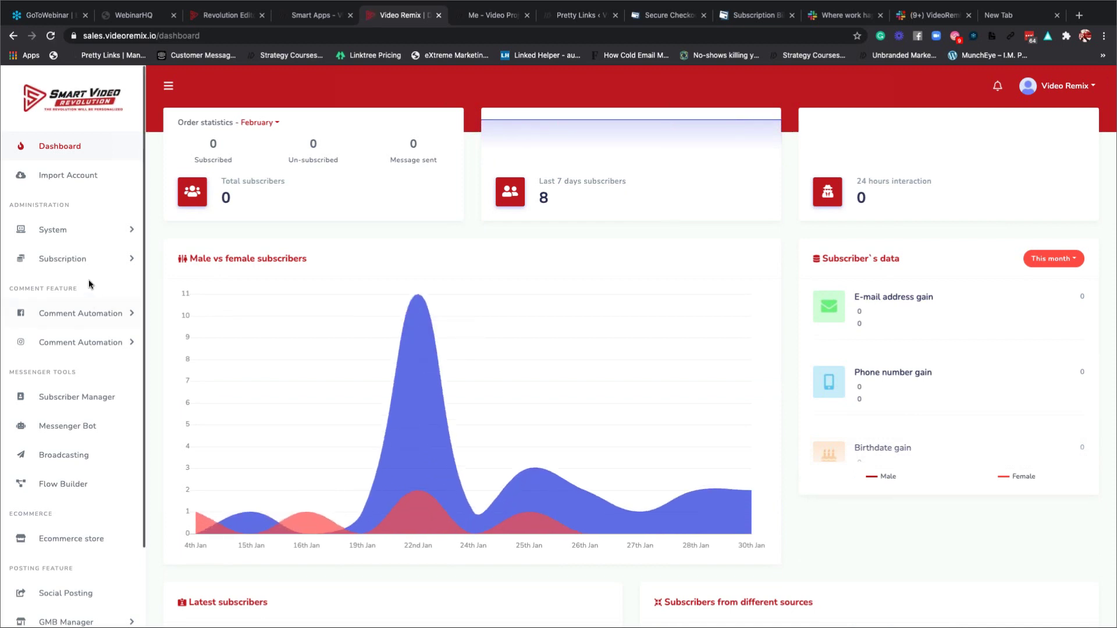
# Go to the Import Account page listing 5 connected Facebook pages and 7 groups.
pyautogui.scroll(-3, 68, 407)
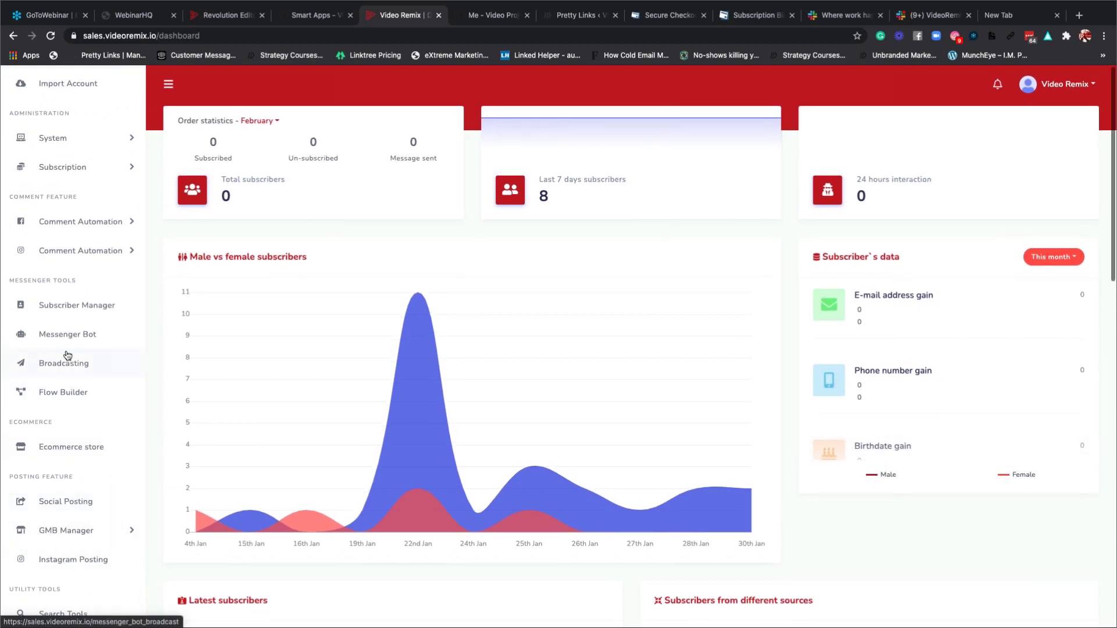
pyautogui.scroll(3, 68, 355)
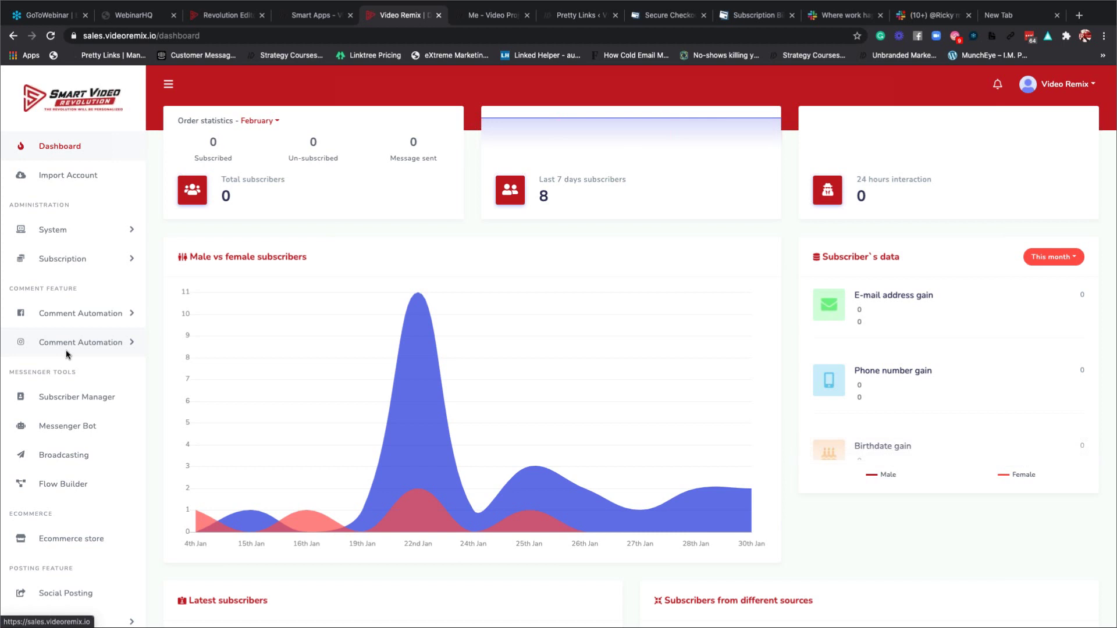
pyautogui.scroll(-2, 65, 350)
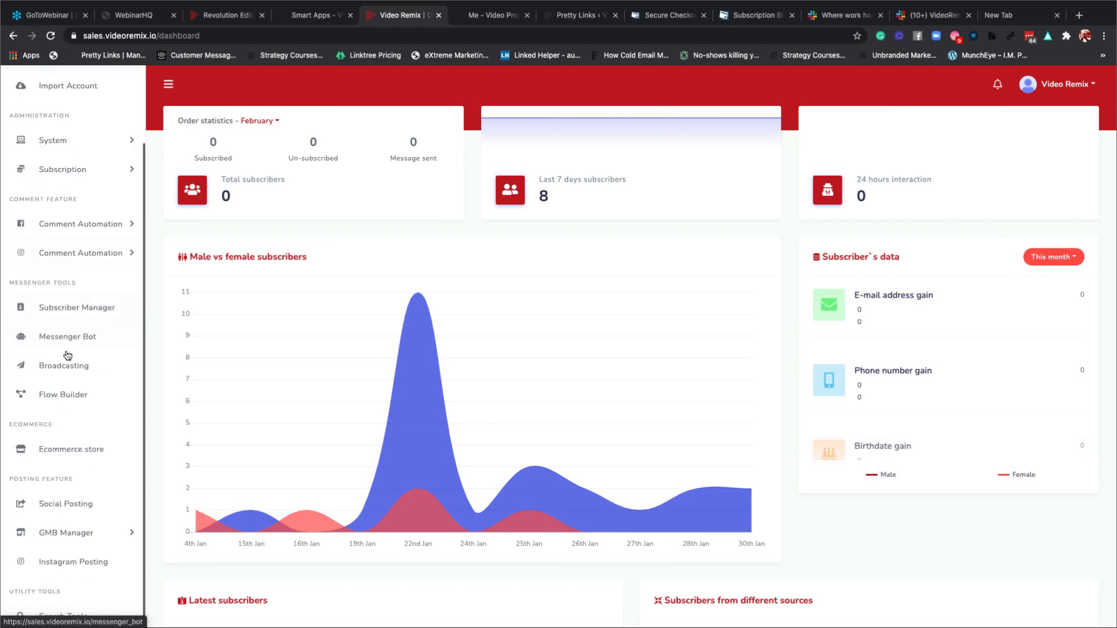
pyautogui.scroll(-1, 52, 391)
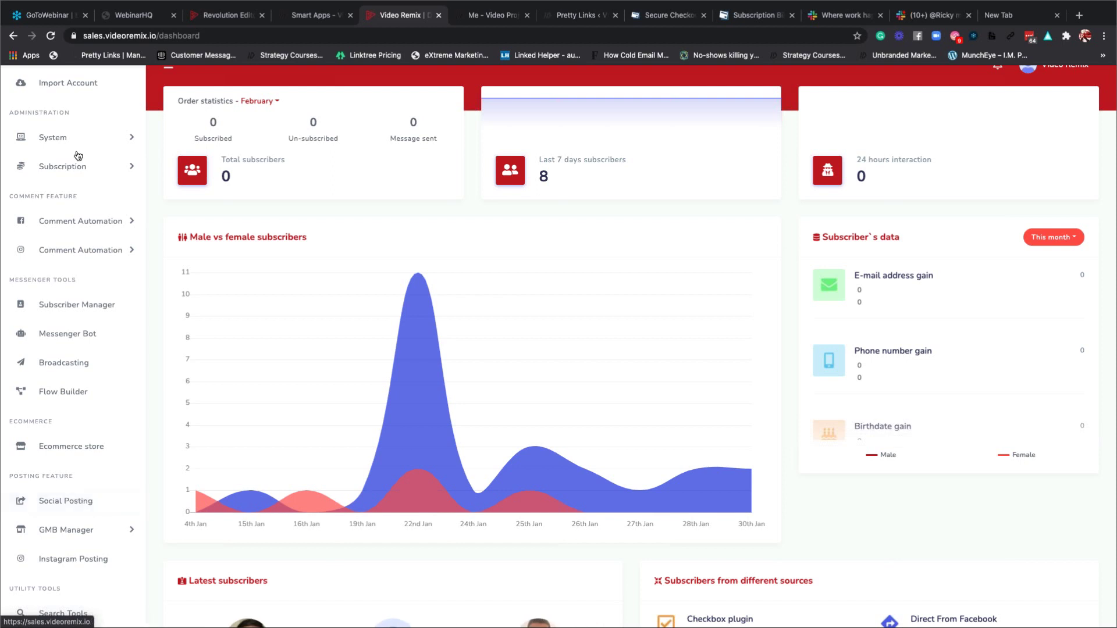
pyautogui.click(67, 88)
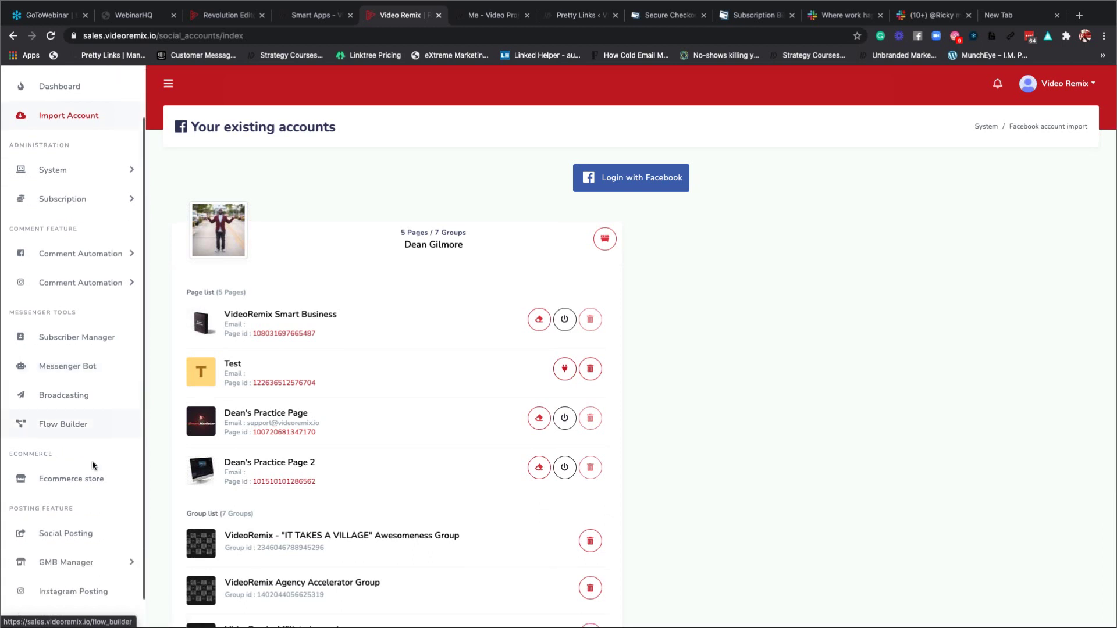
# Expand GMB Manager and open its Account Import page, showing no connected account.
pyautogui.scroll(-3, 87, 453)
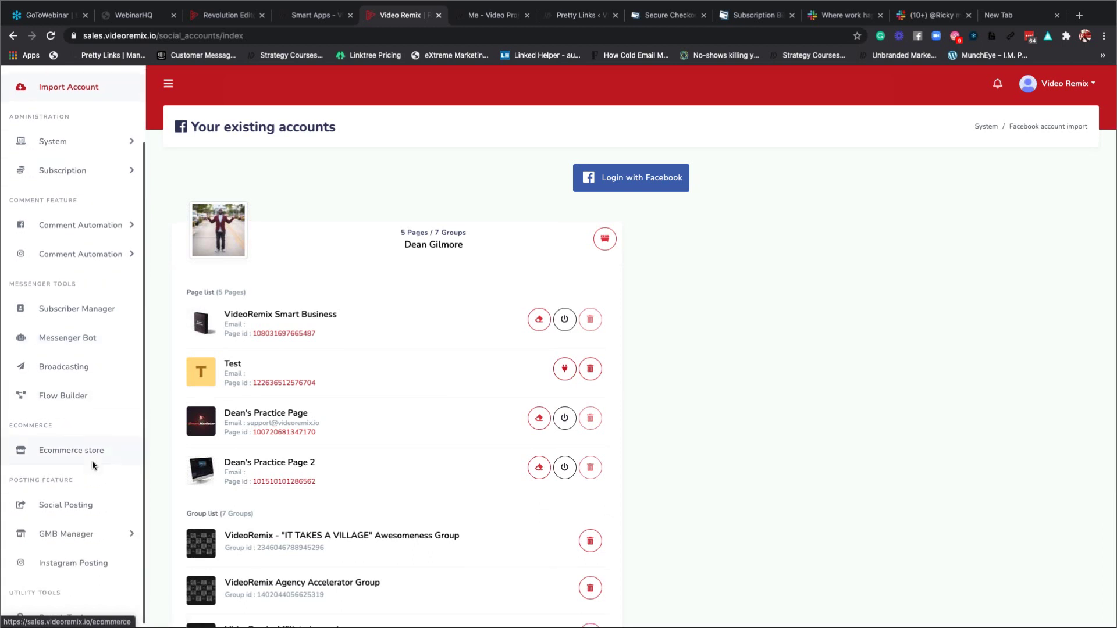
pyautogui.click(56, 533)
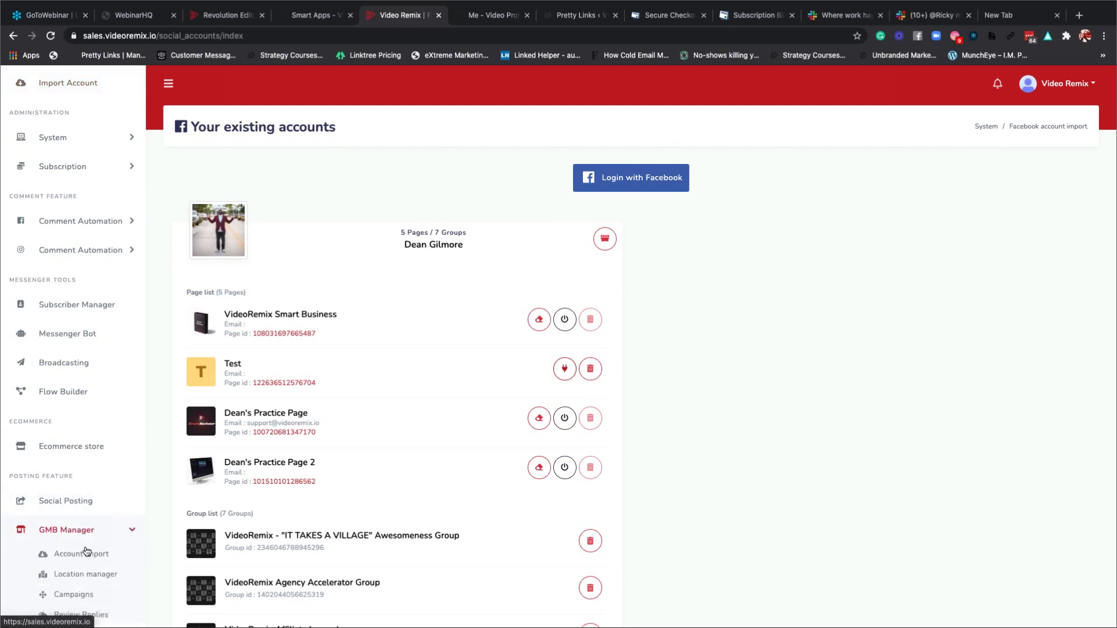
pyautogui.click(86, 553)
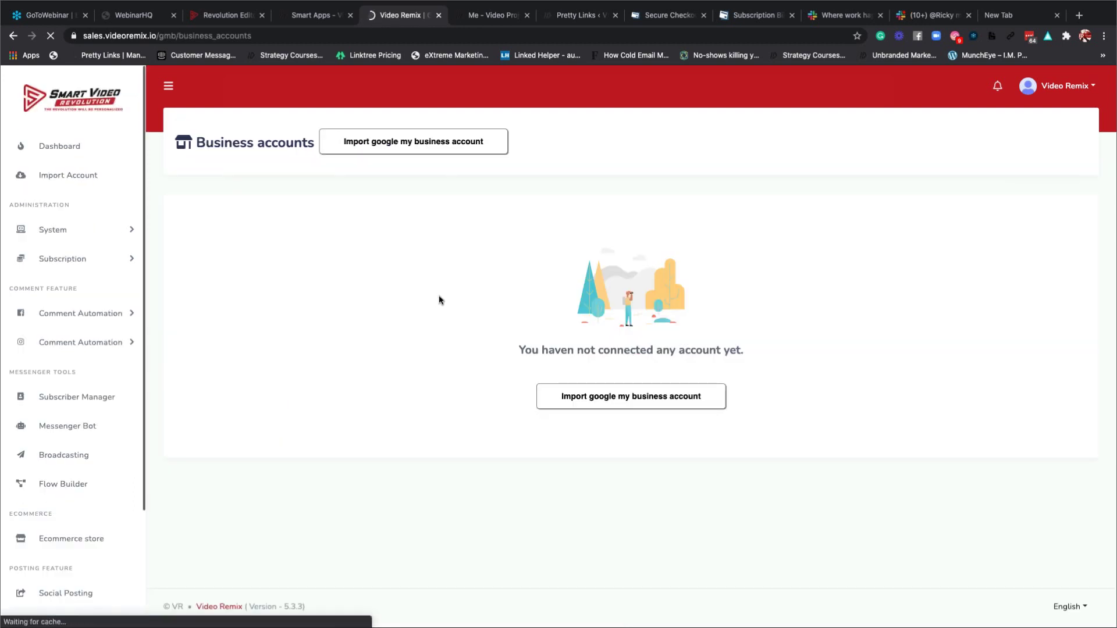
pyautogui.click(435, 142)
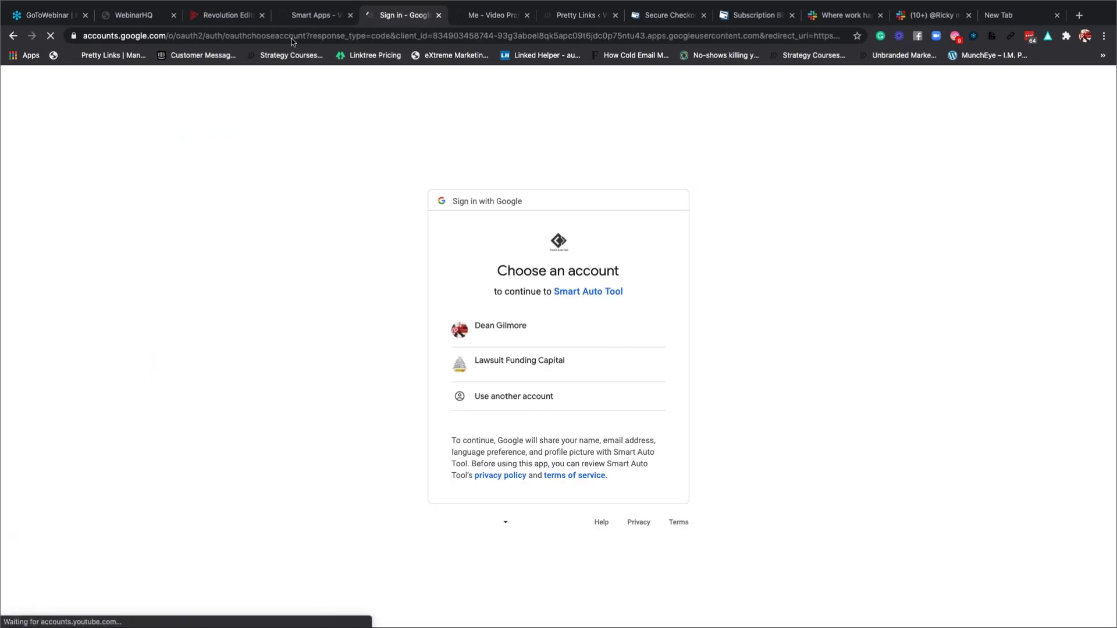
pyautogui.click(311, 18)
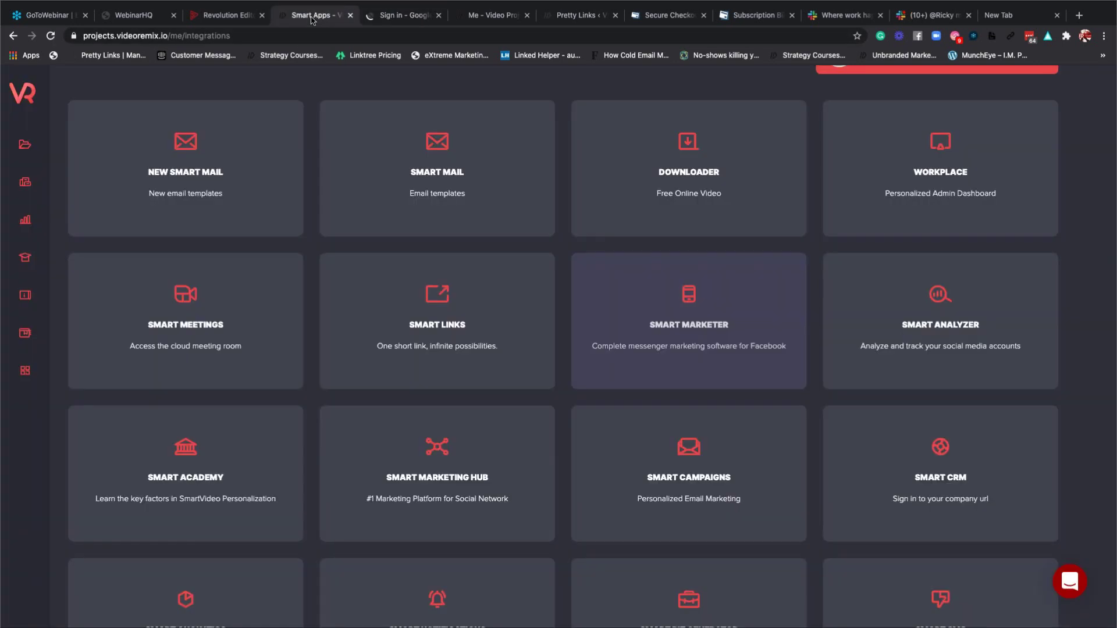
pyautogui.click(395, 19)
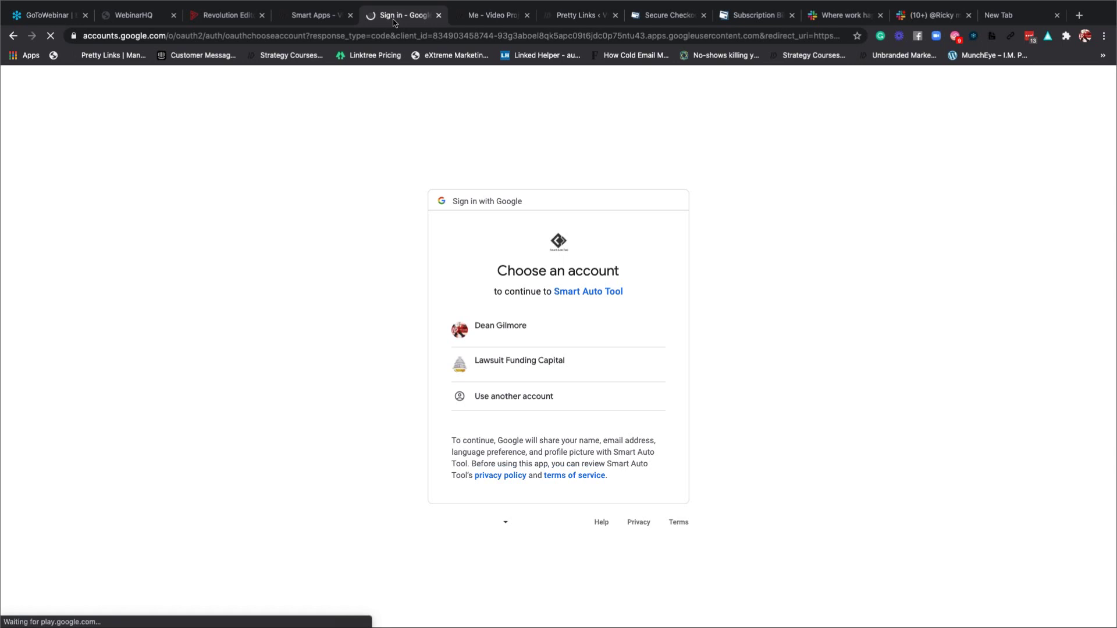
pyautogui.click(16, 40)
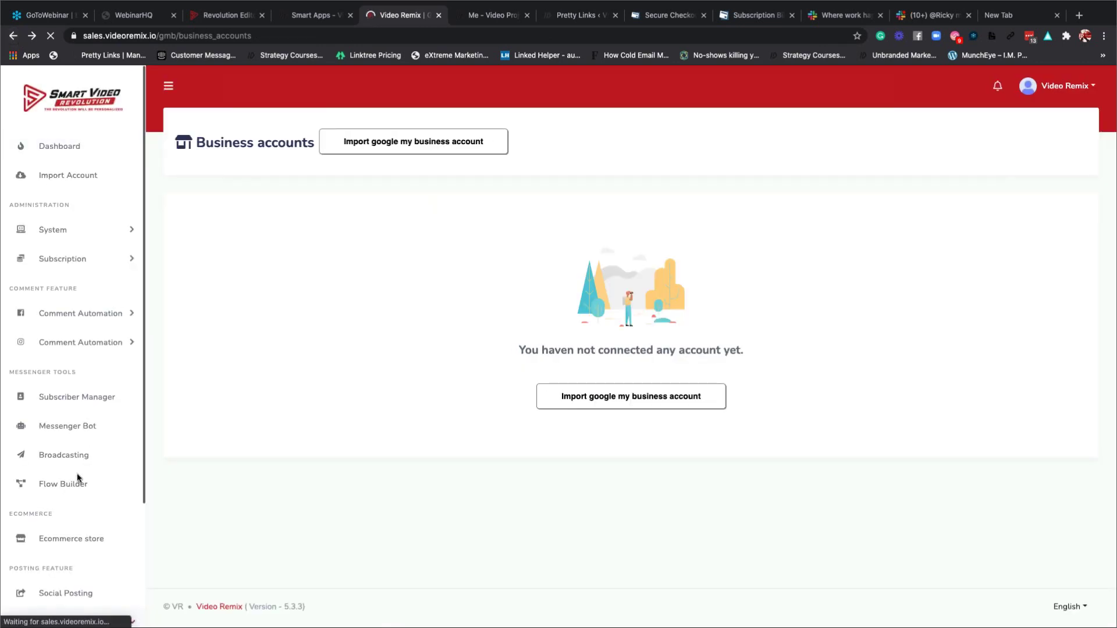
# Open the Instagram image and video posting page from the sidebar.
pyautogui.scroll(-3, 76, 483)
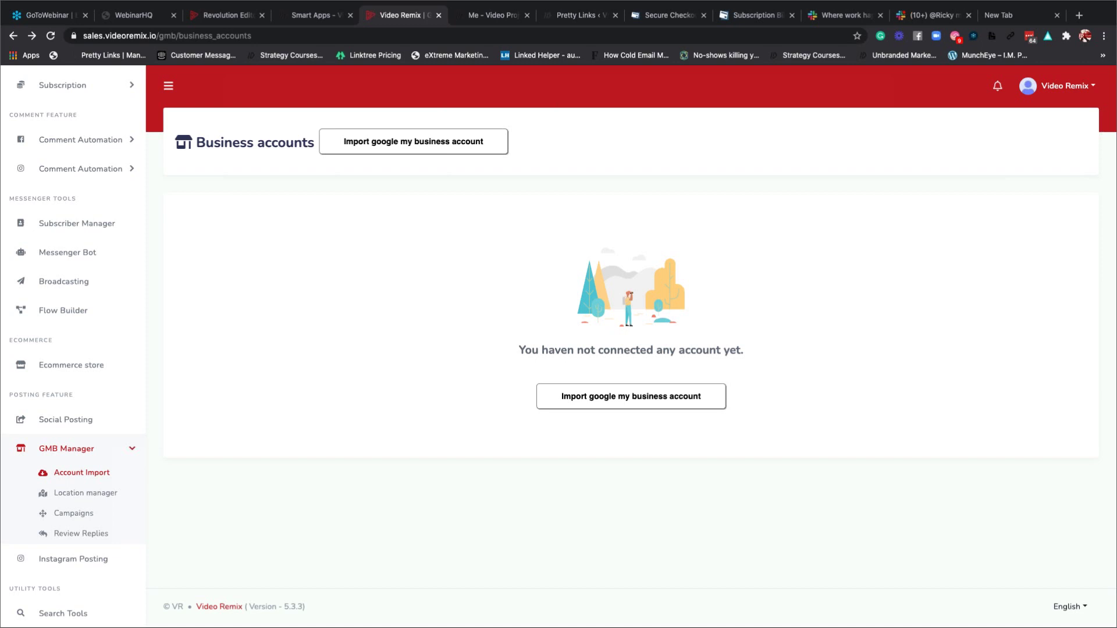
pyautogui.click(74, 559)
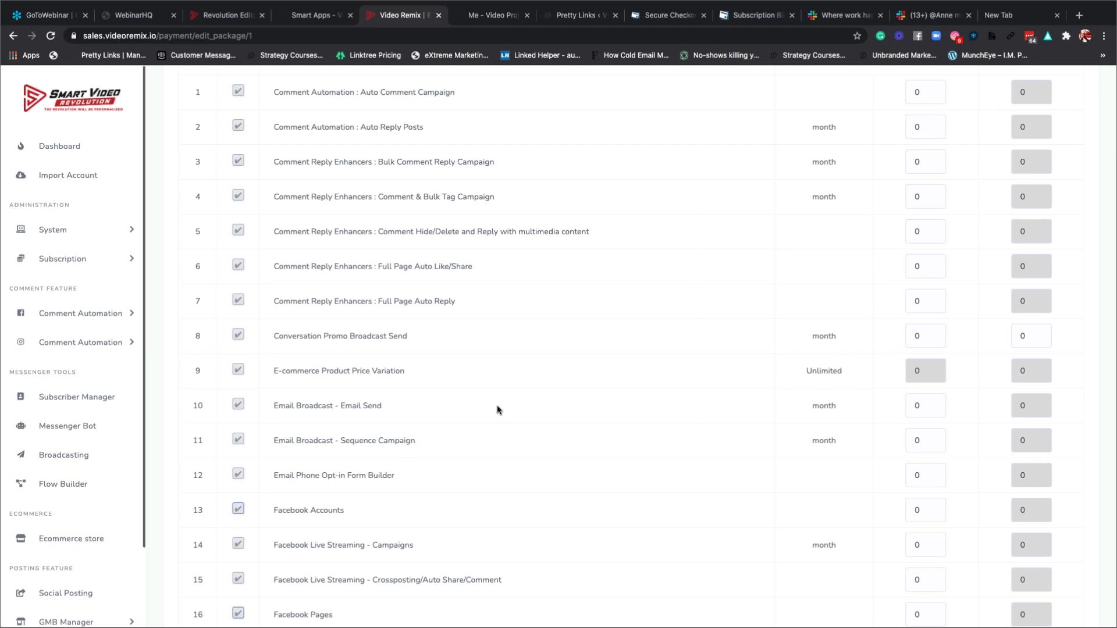
pyautogui.scroll(1, 358, 242)
pyautogui.scroll(3, 359, 242)
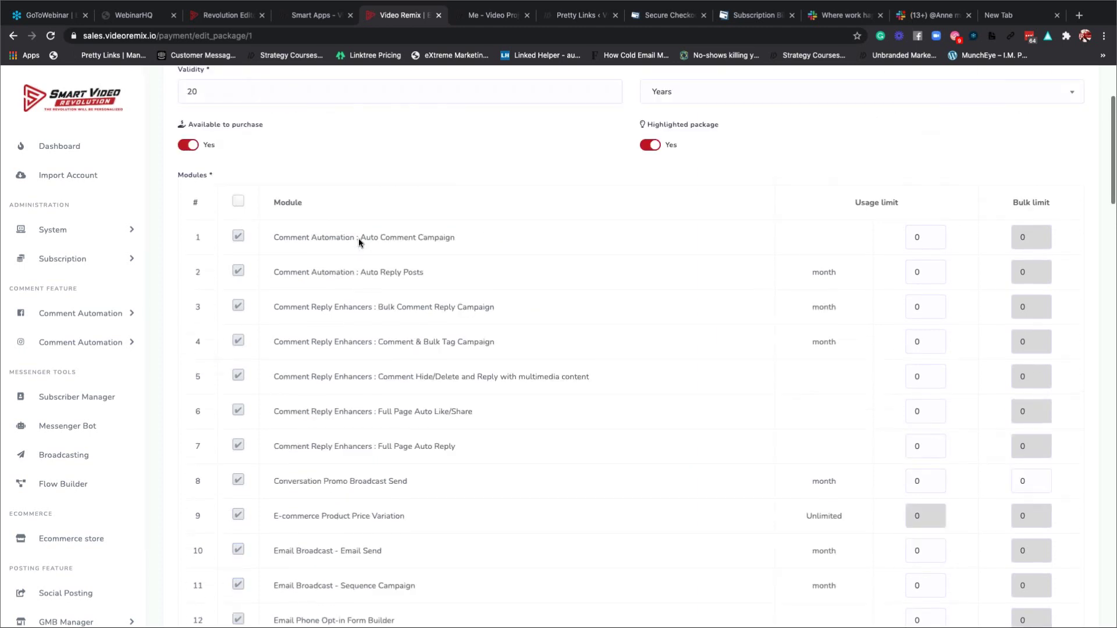
pyautogui.scroll(-3, 359, 242)
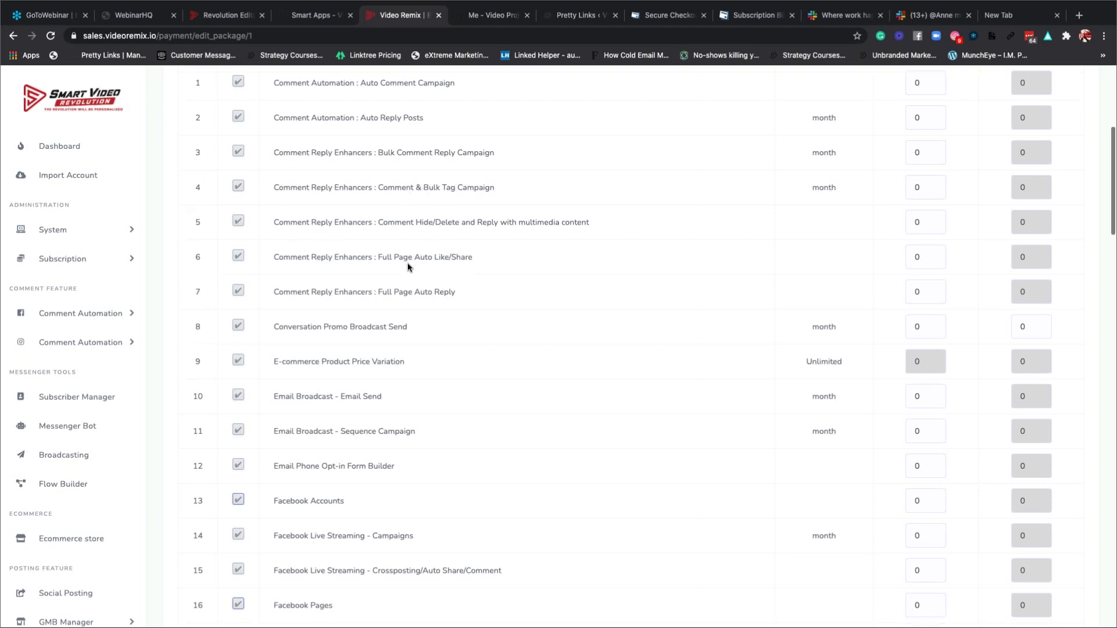
pyautogui.scroll(-2, 411, 263)
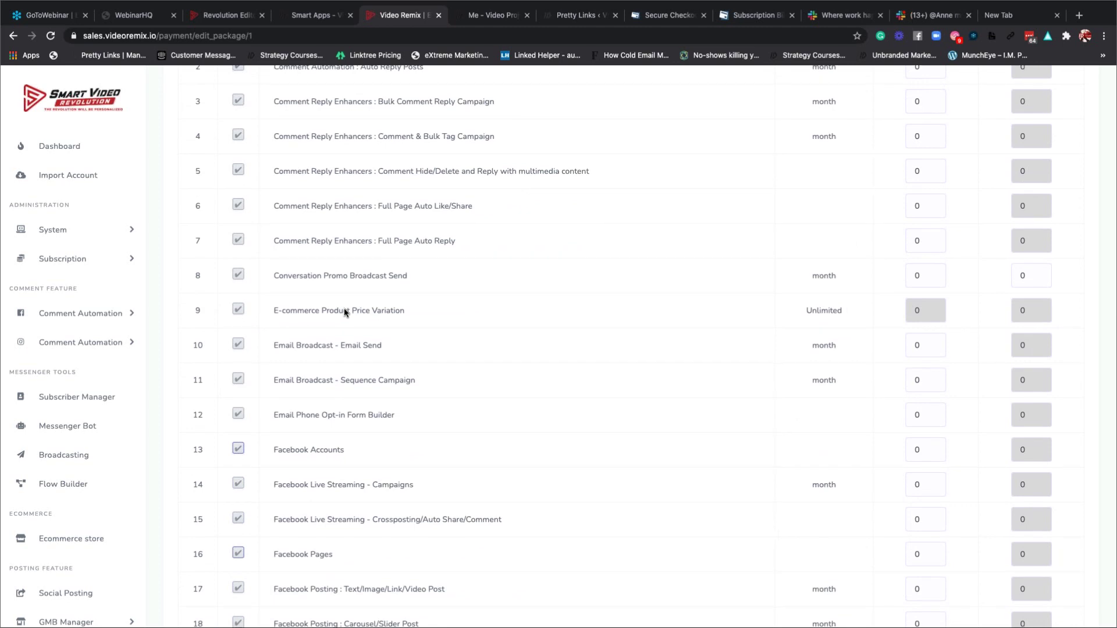
pyautogui.scroll(-5, 340, 311)
pyautogui.scroll(-2, 344, 312)
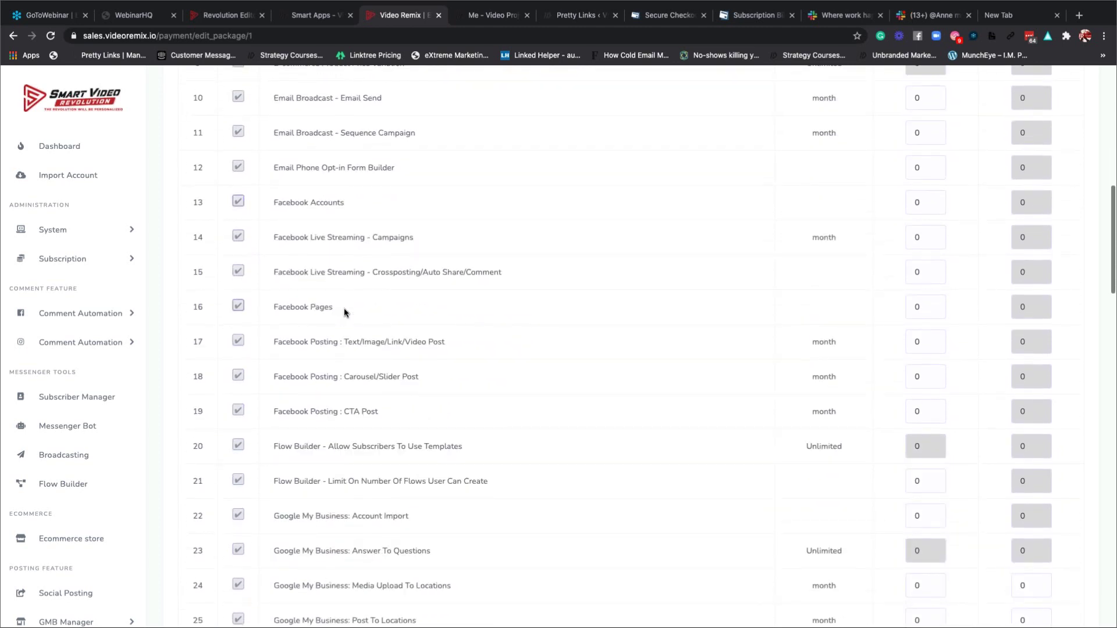
pyautogui.scroll(-2, 344, 313)
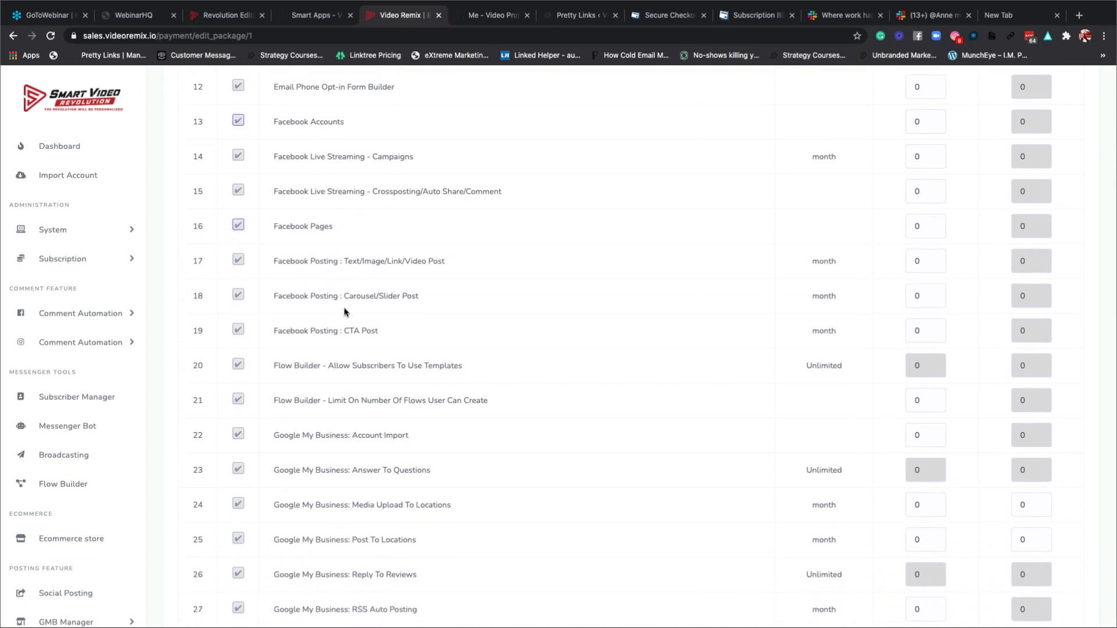
pyautogui.scroll(-1, 344, 312)
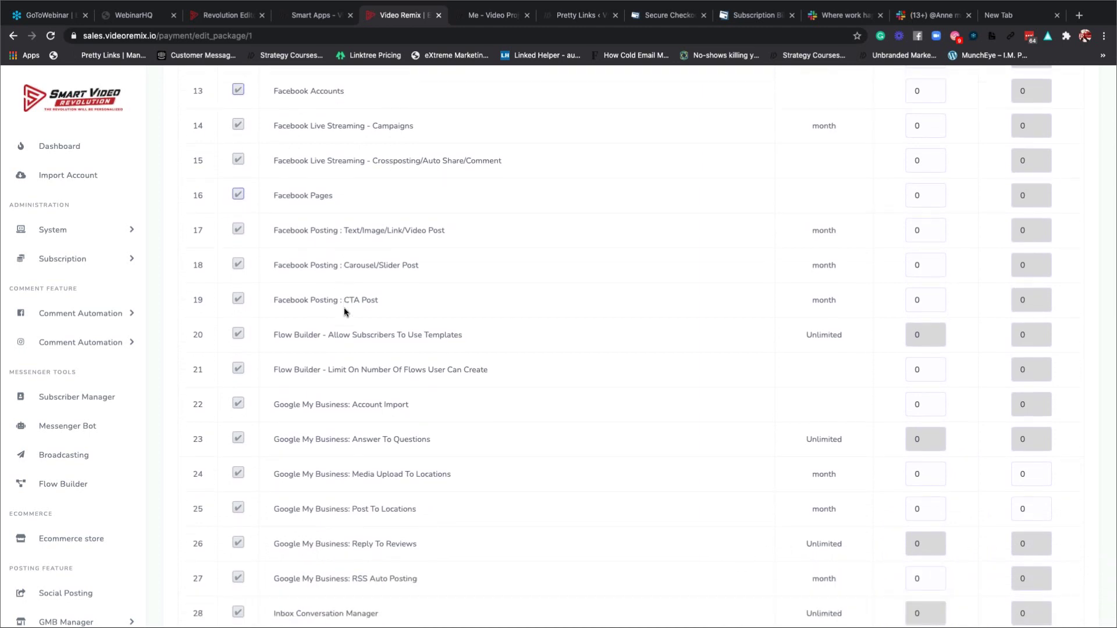
pyautogui.scroll(-2, 344, 312)
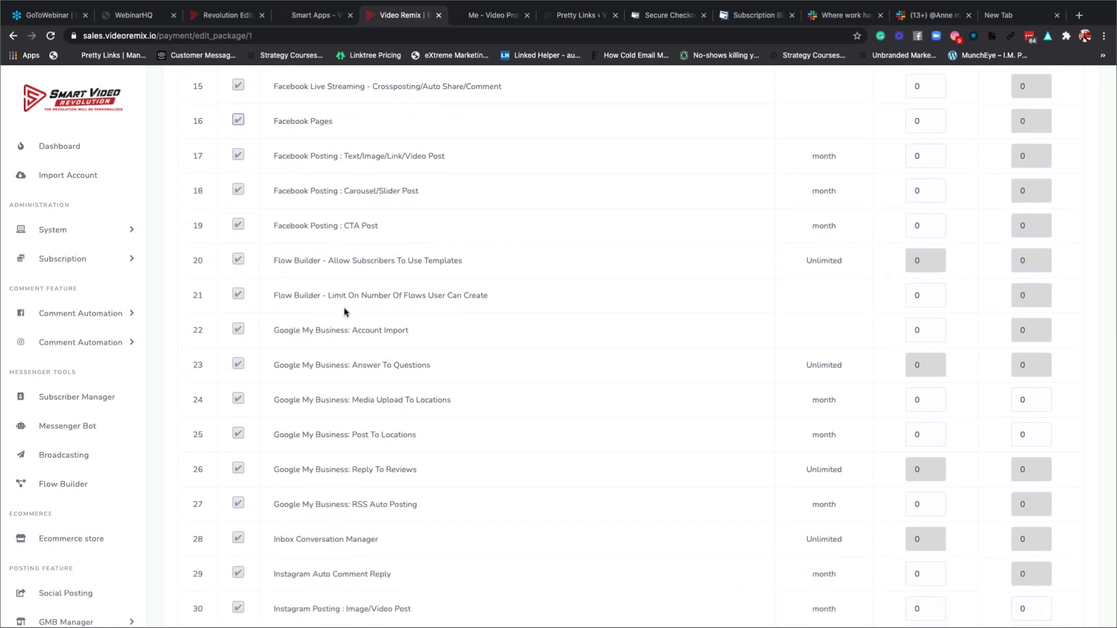
pyautogui.scroll(-2, 343, 312)
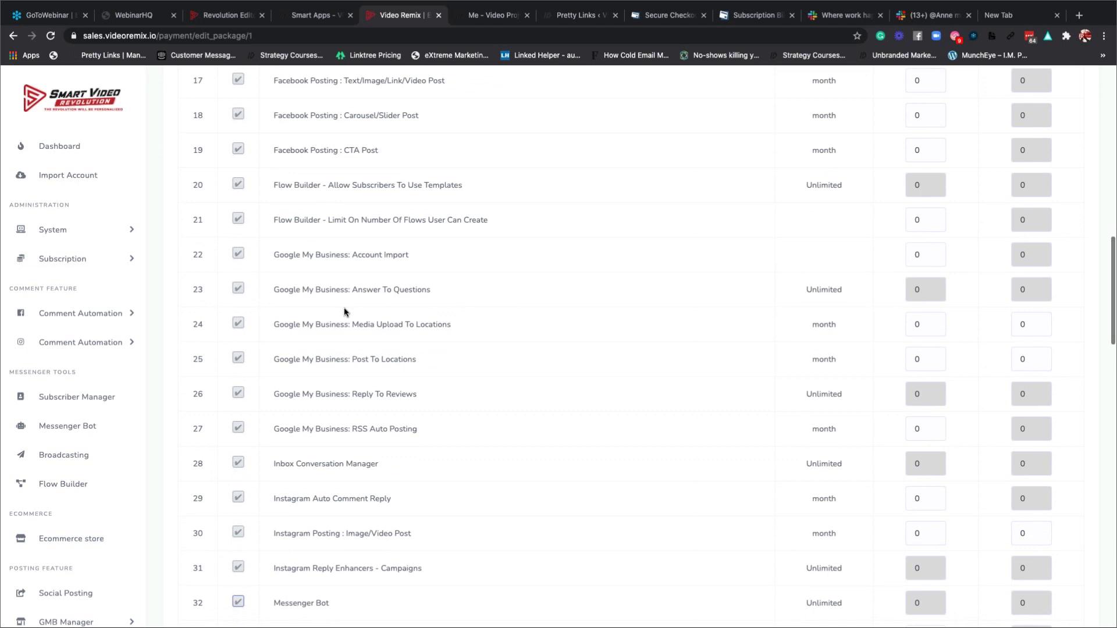
pyautogui.scroll(-5, 344, 312)
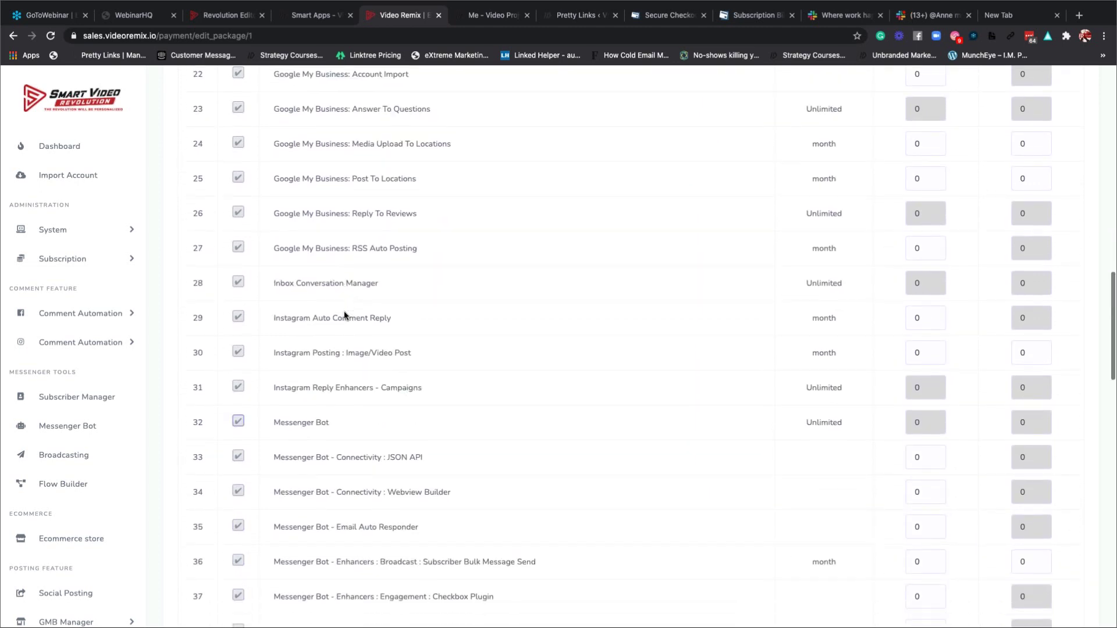
pyautogui.scroll(1, 326, 262)
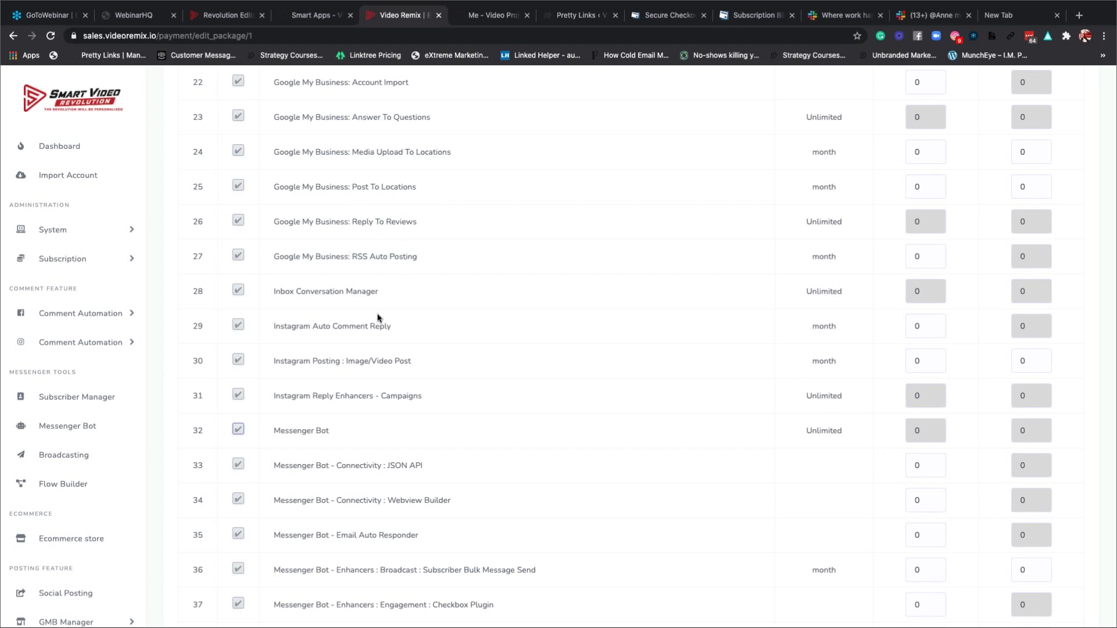
pyautogui.scroll(-6, 377, 317)
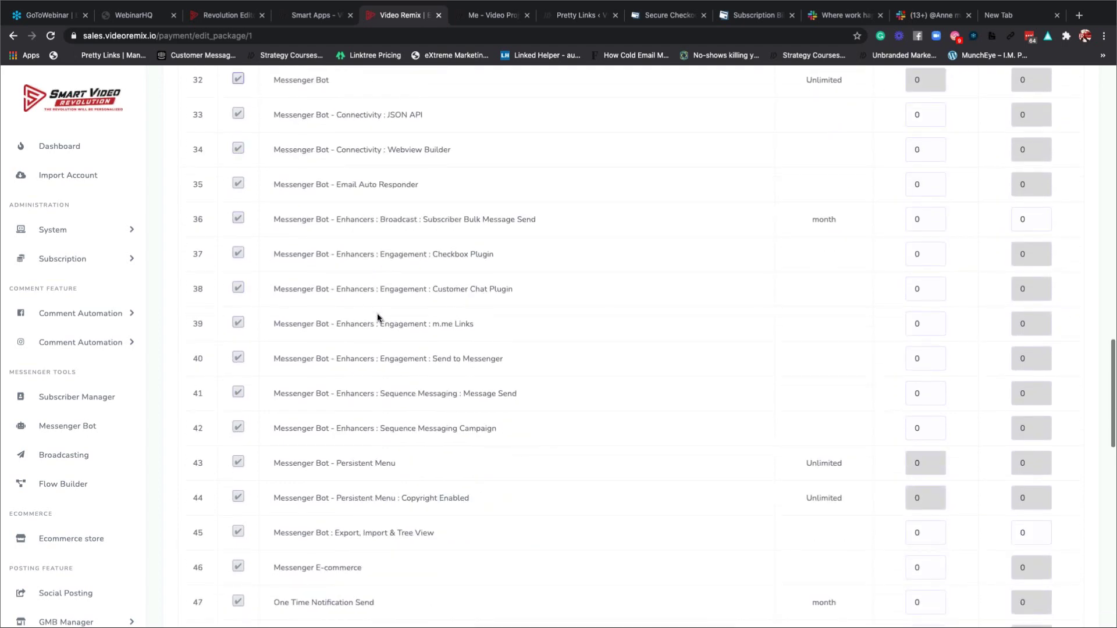
pyautogui.scroll(-7, 378, 314)
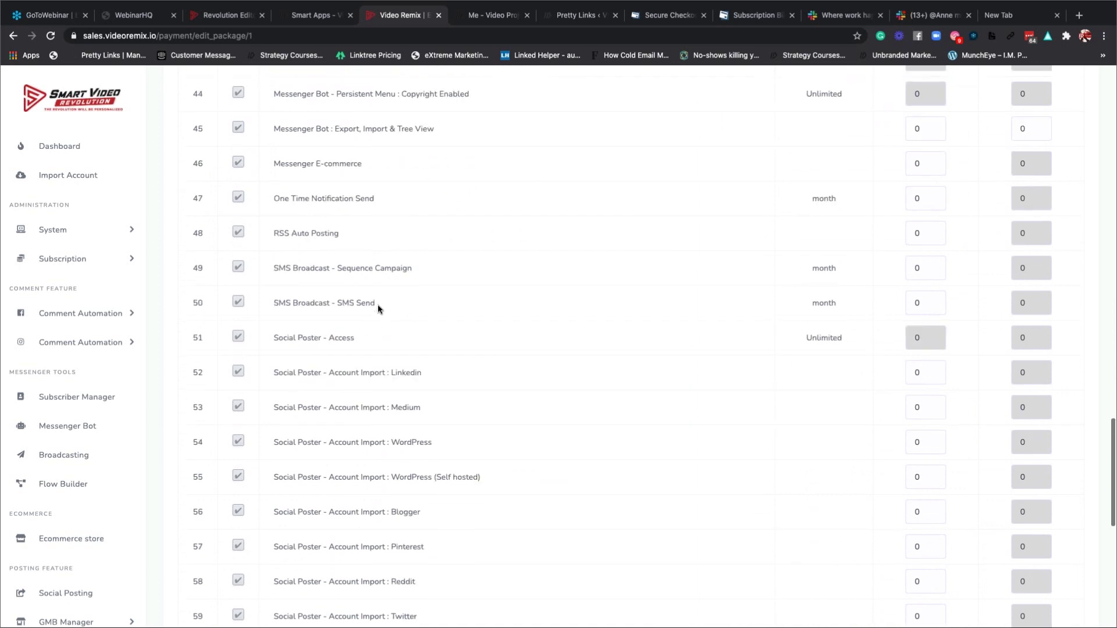
pyautogui.scroll(-4, 378, 308)
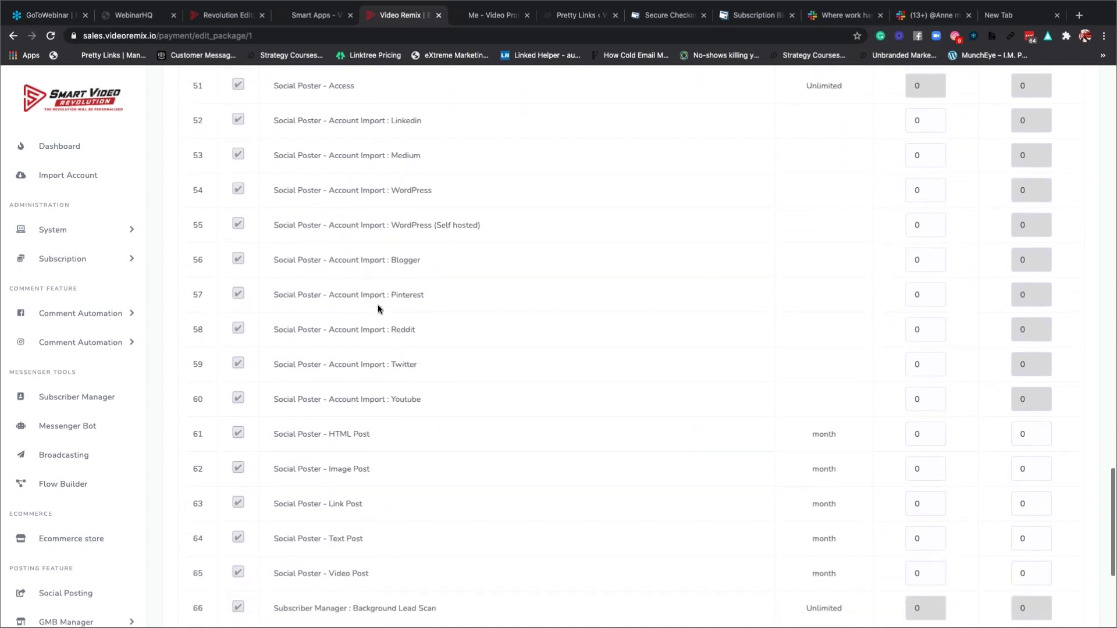
pyautogui.scroll(-3, 378, 309)
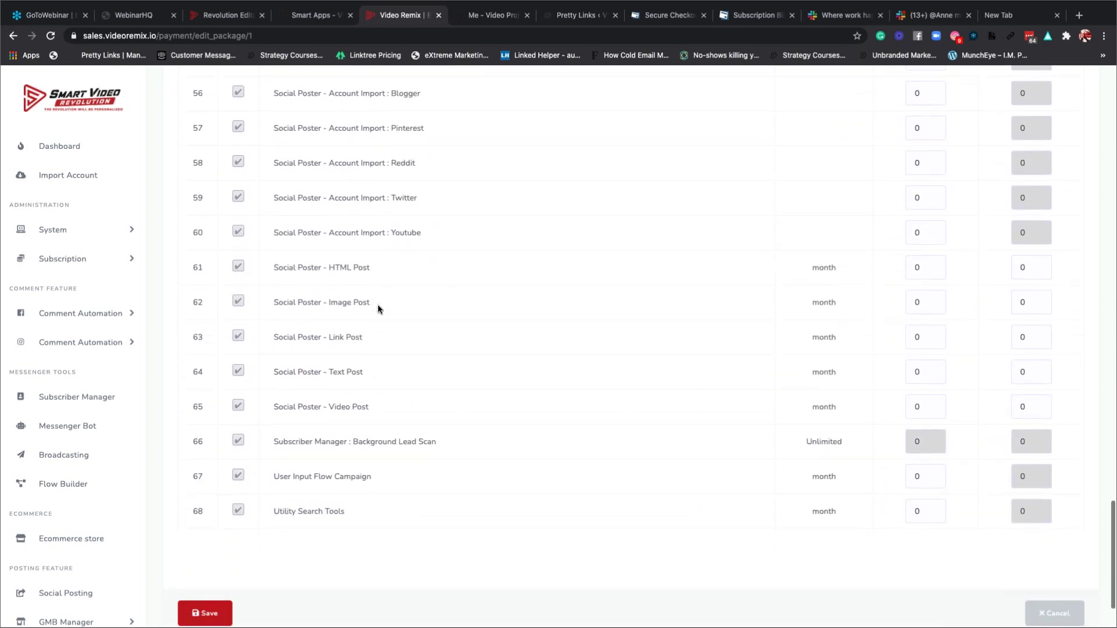
pyautogui.scroll(-2, 378, 309)
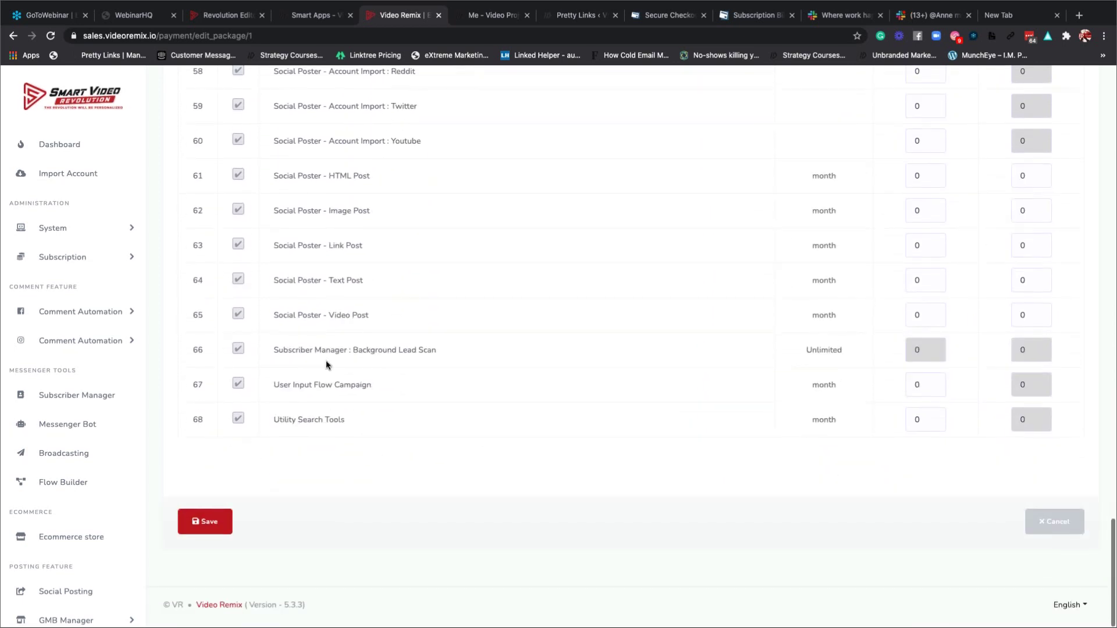
# Save the Edit Package feature settings and reload the admin dashboard.
pyautogui.click(209, 526)
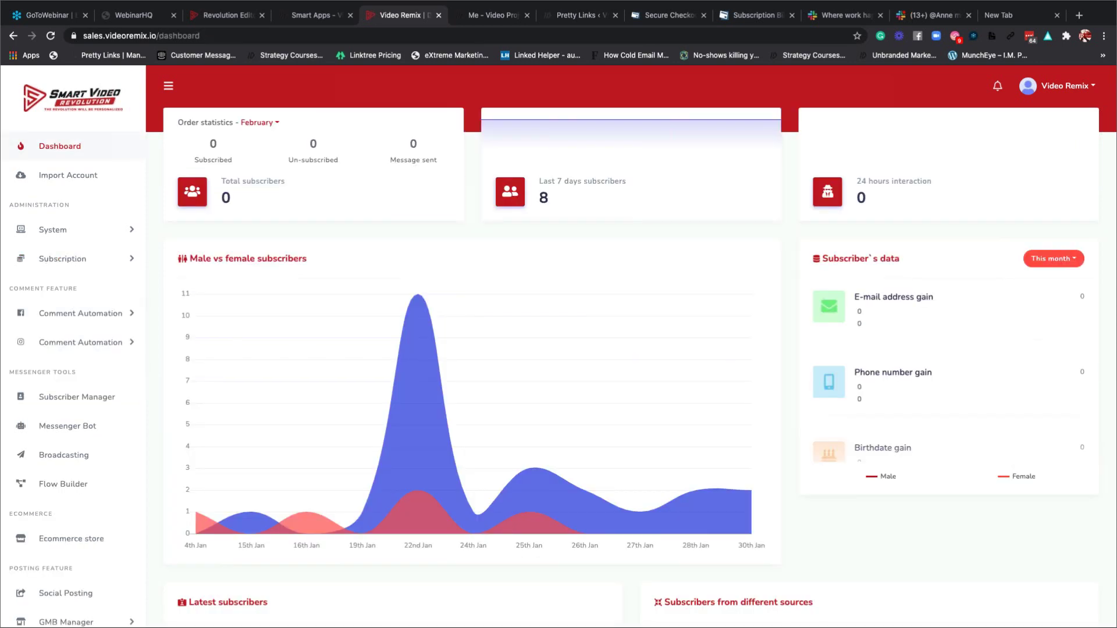
pyautogui.scroll(-3, 88, 393)
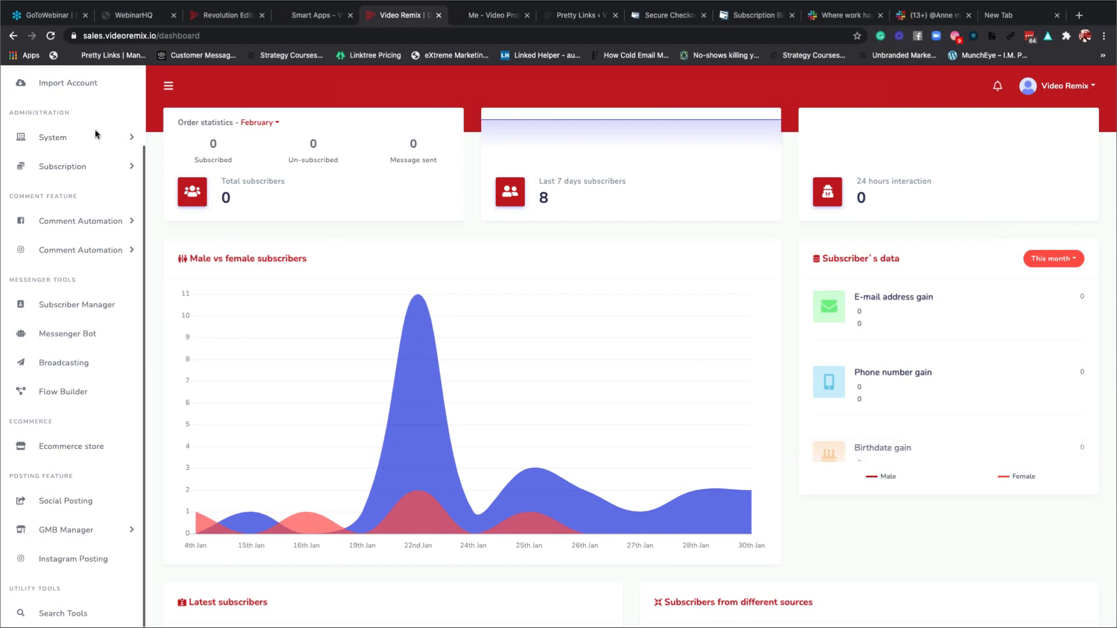
pyautogui.click(50, 37)
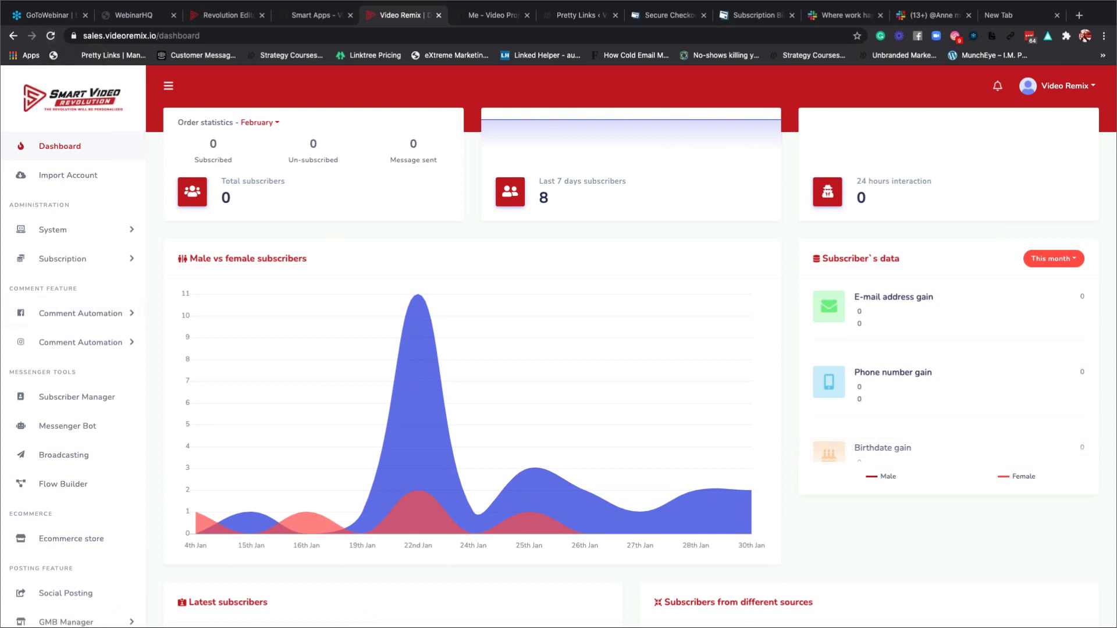
pyautogui.scroll(-2, 69, 481)
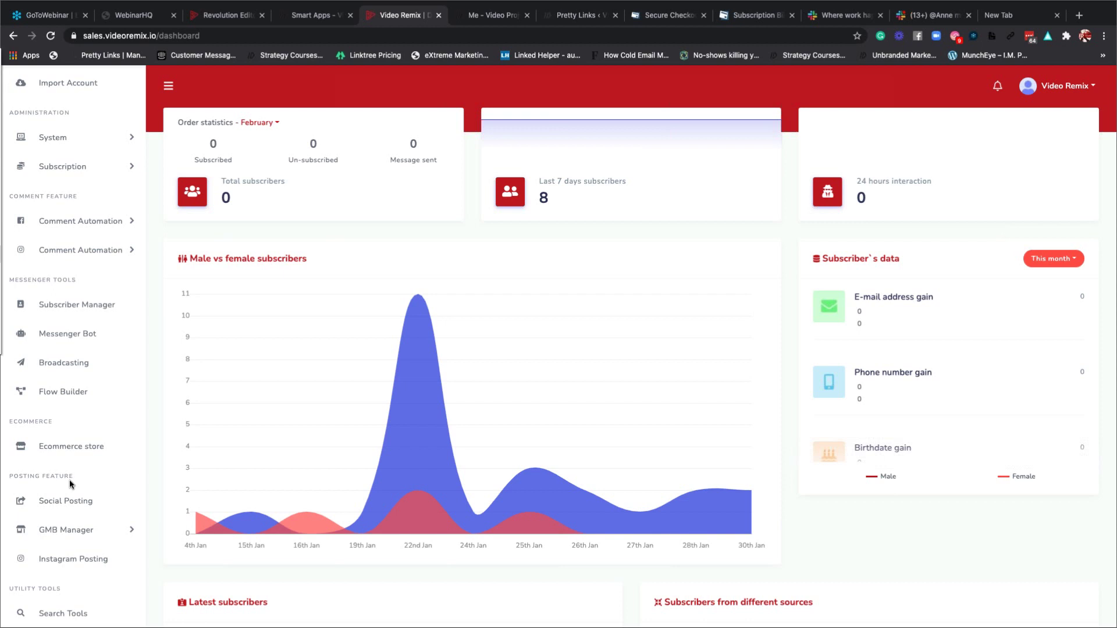
# Open Subscription > User Manager and search 'mic' to list four Lifetime-package users.
pyautogui.click(58, 169)
pyautogui.click(77, 213)
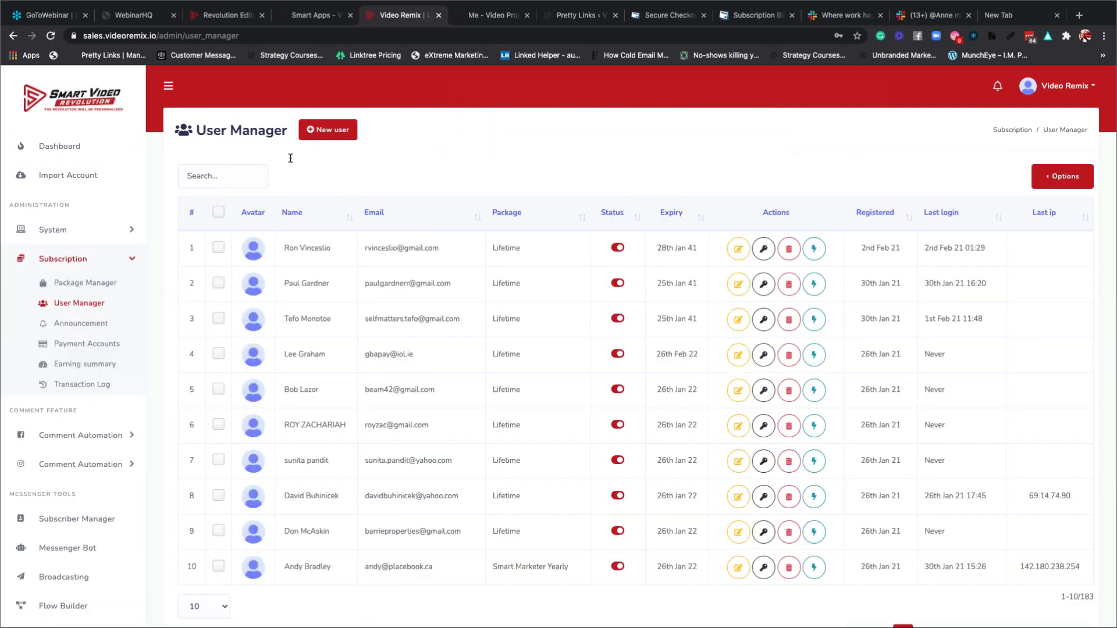
pyautogui.click(239, 181)
pyautogui.write('mick')
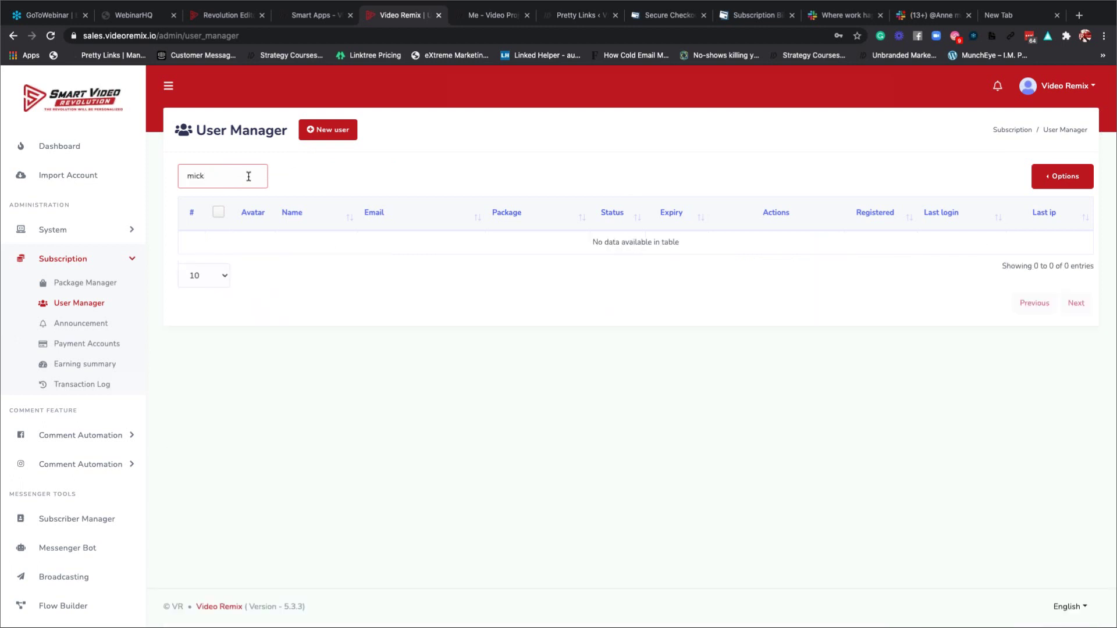
pyautogui.press('BackSpace')
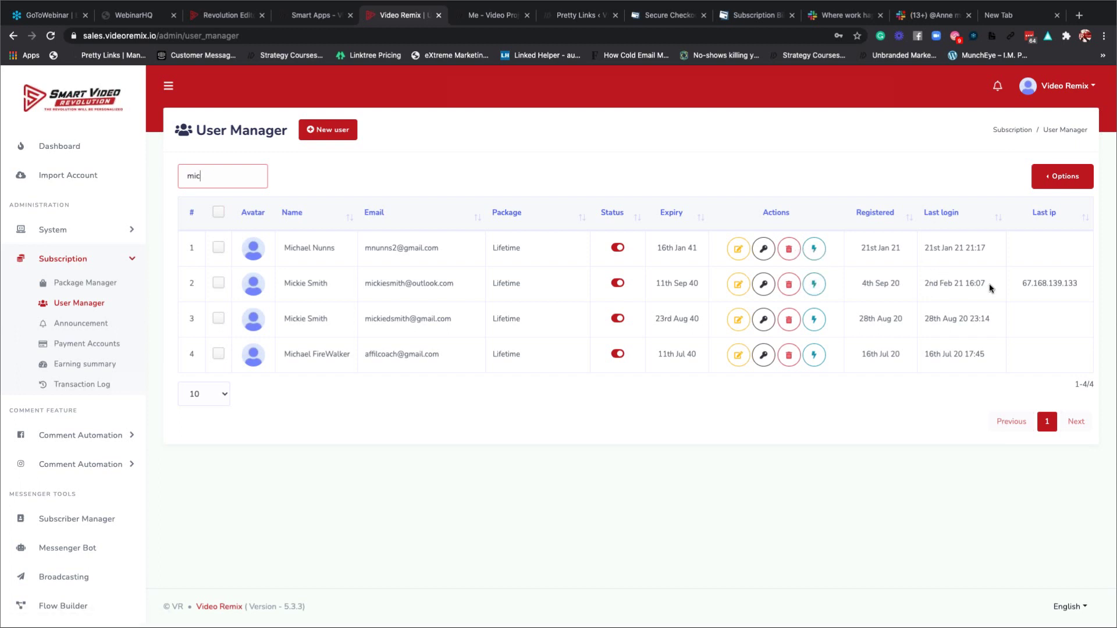
# Log in as the second 'mic' user to view their dashboard, then return to User Manager.
pyautogui.click(816, 288)
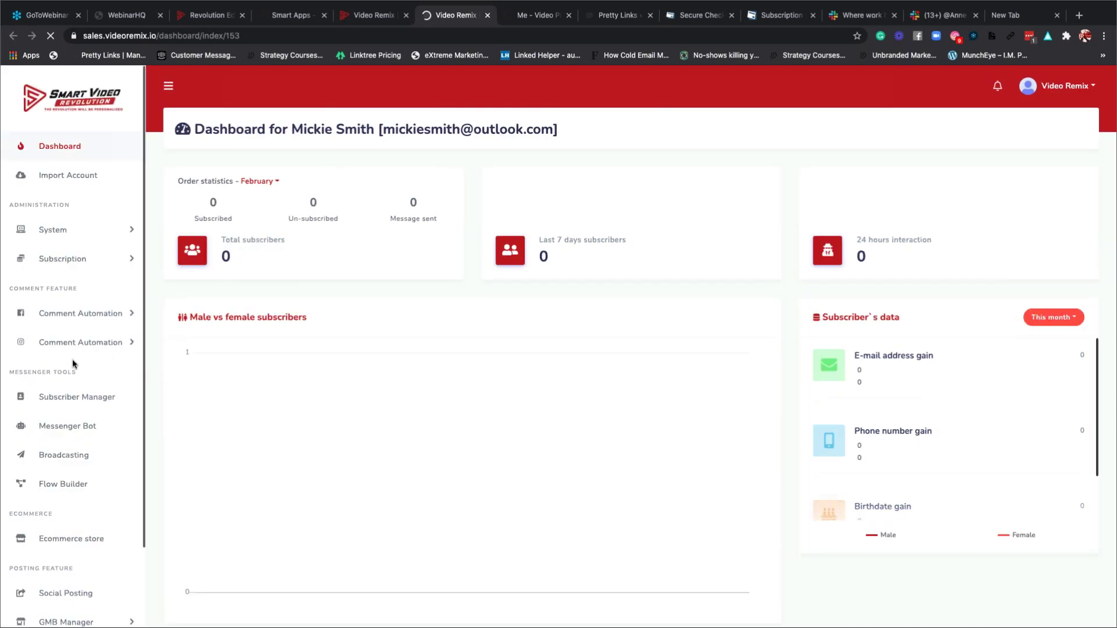
pyautogui.scroll(-3, 73, 363)
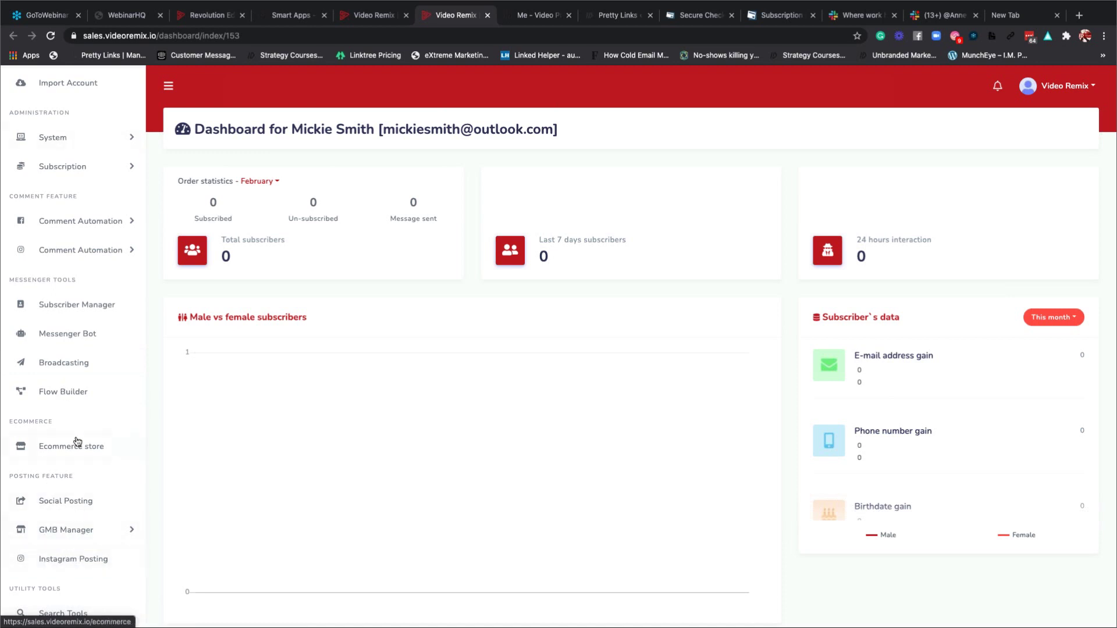
pyautogui.scroll(3, 58, 335)
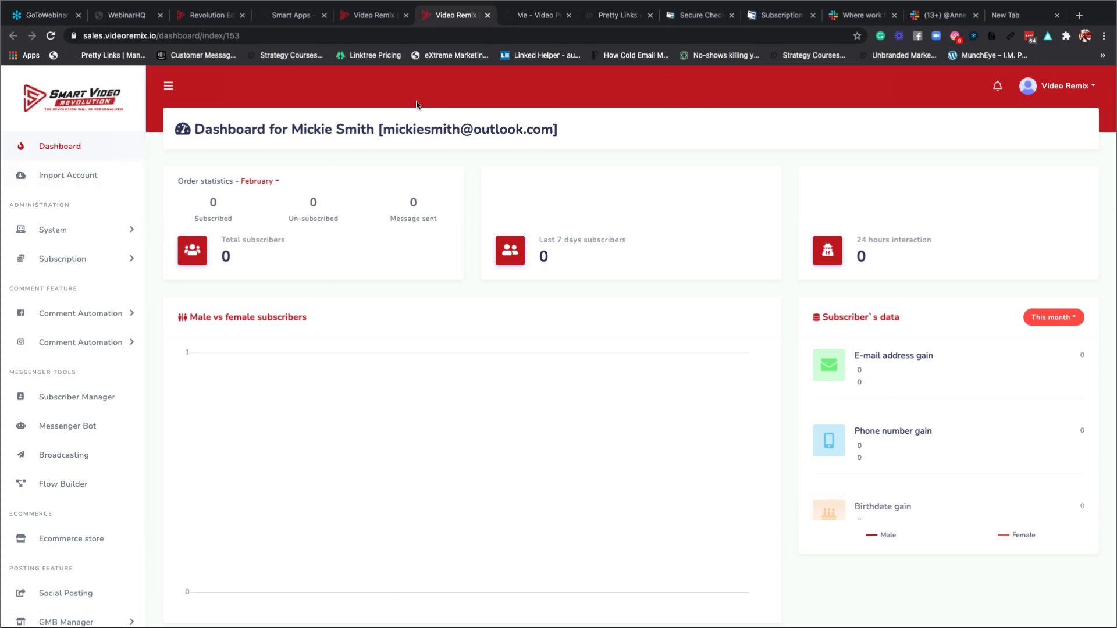
pyautogui.click(366, 18)
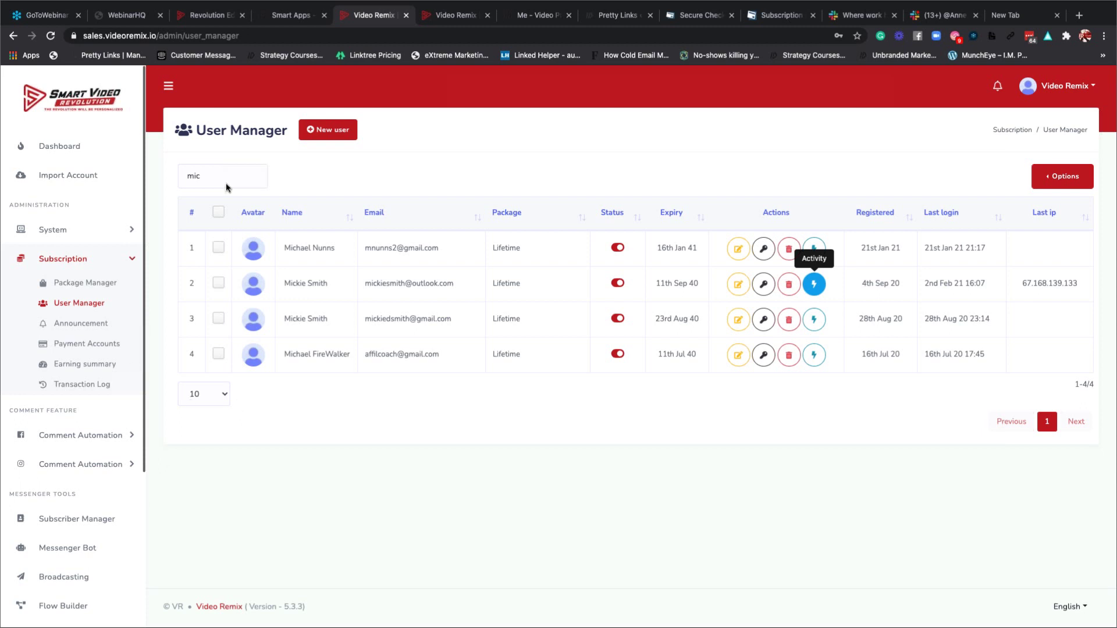
# Replace the User Manager search text with the user's name to filter the list.
pyautogui.moveTo(208, 177); pyautogui.dragTo(187, 178)
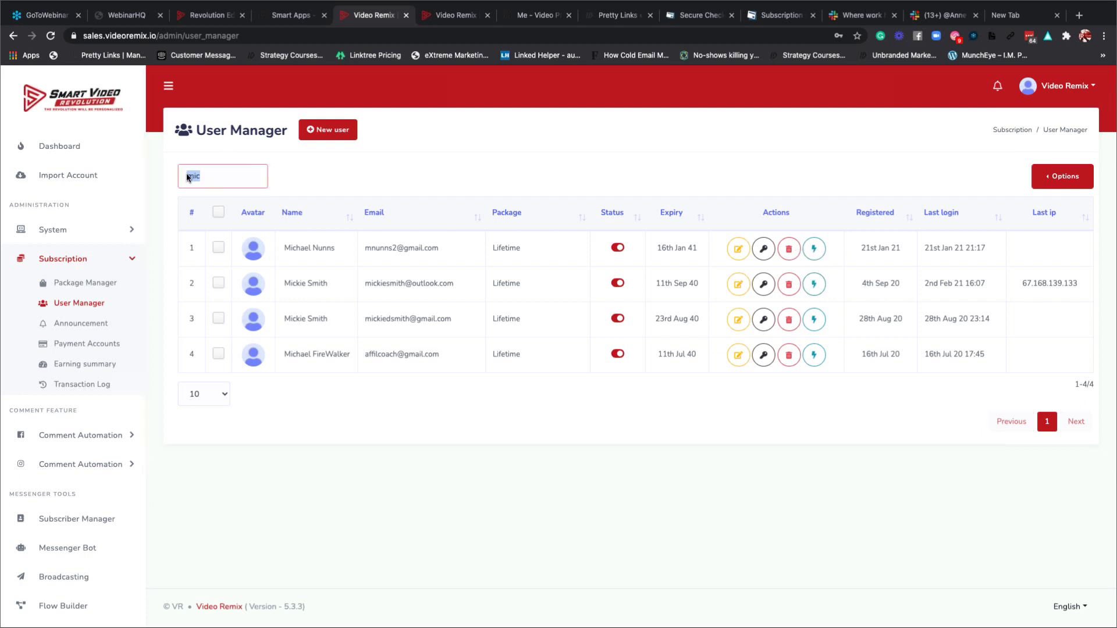
pyautogui.press('BackSpace')
pyautogui.write('ro')
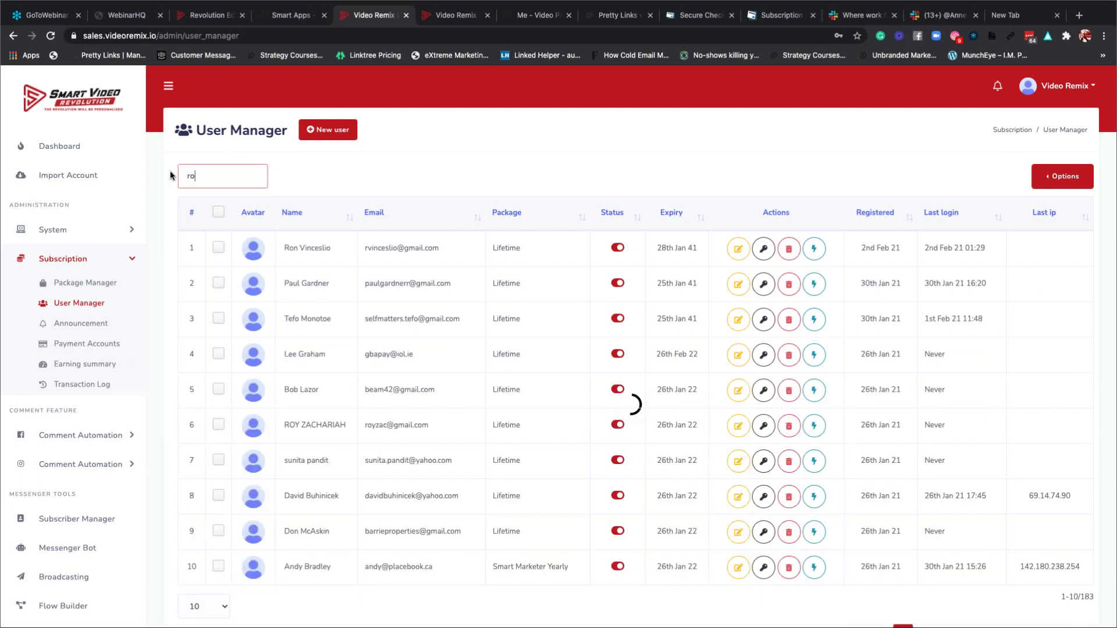
pyautogui.write('y')
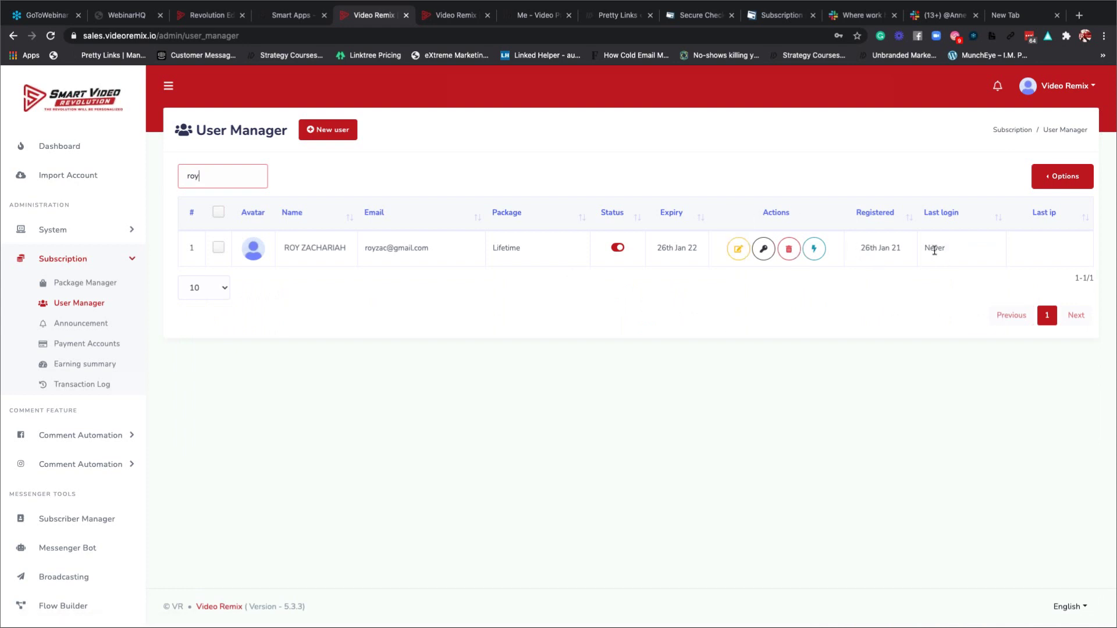
# Save the matched user's details from their edit form, then search the user list for their name again.
pyautogui.click(739, 250)
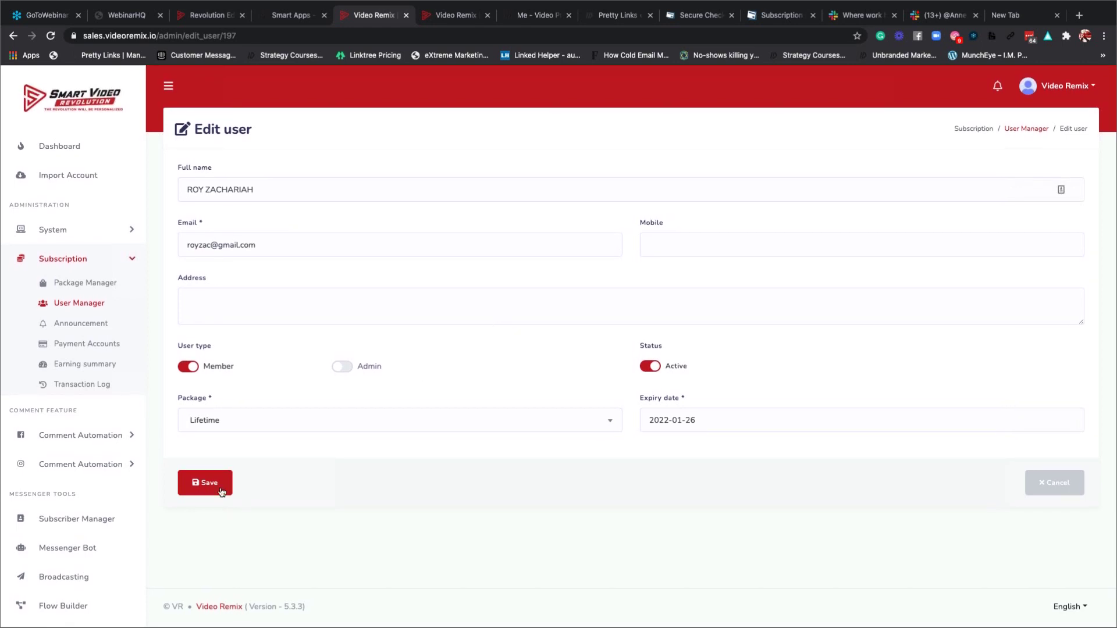
pyautogui.click(220, 491)
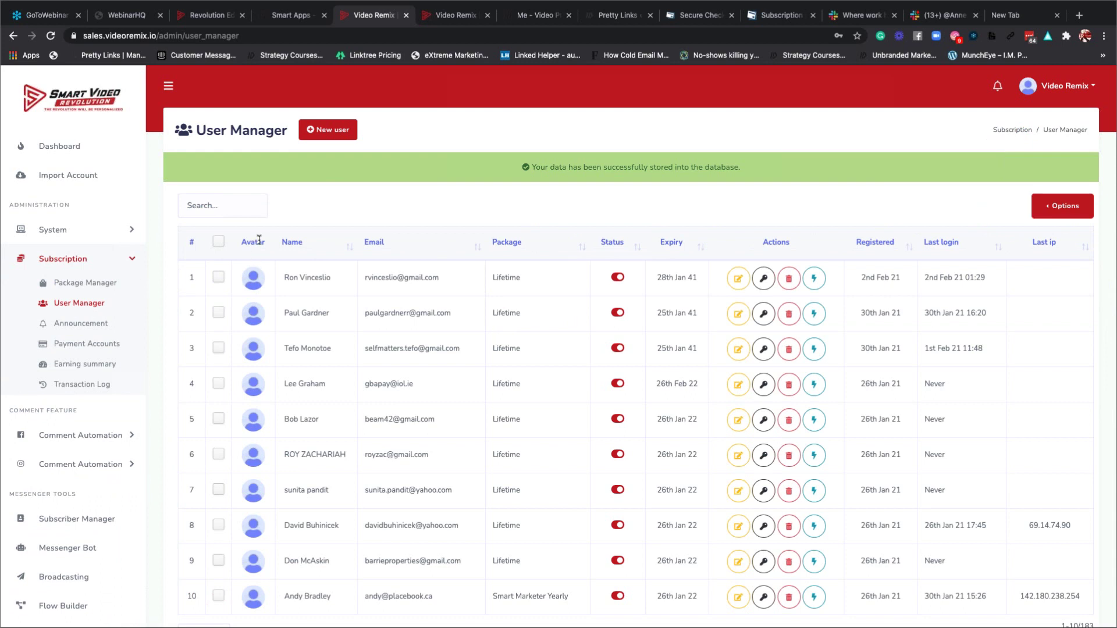
pyautogui.click(230, 210)
pyautogui.write('roy')
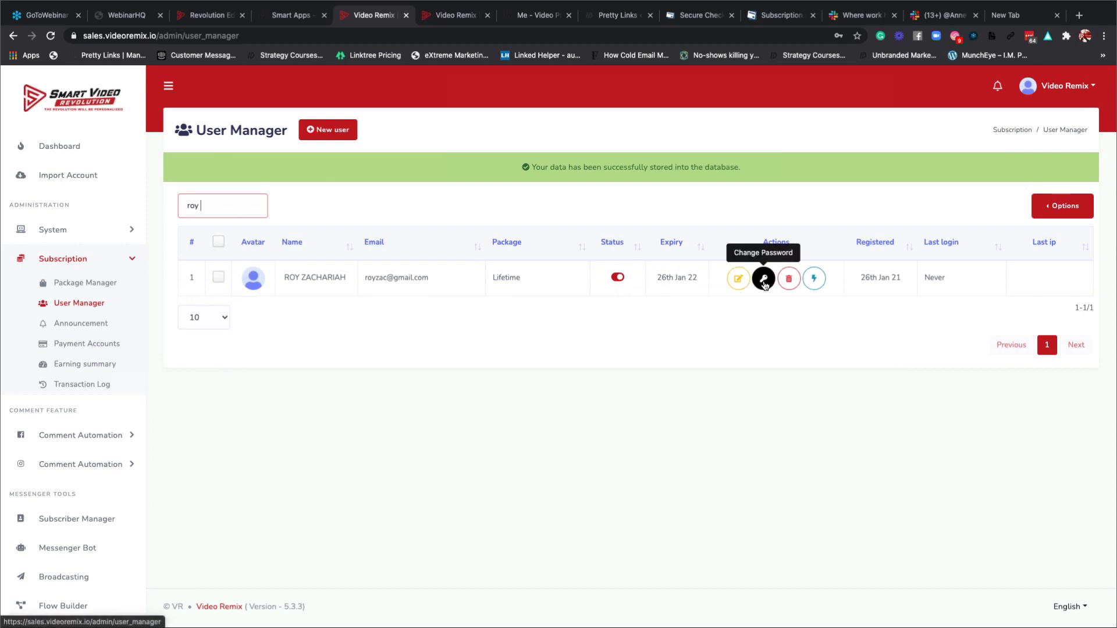
# Log in as the found user to view their dashboard, then go to the Import Account page.
pyautogui.click(813, 281)
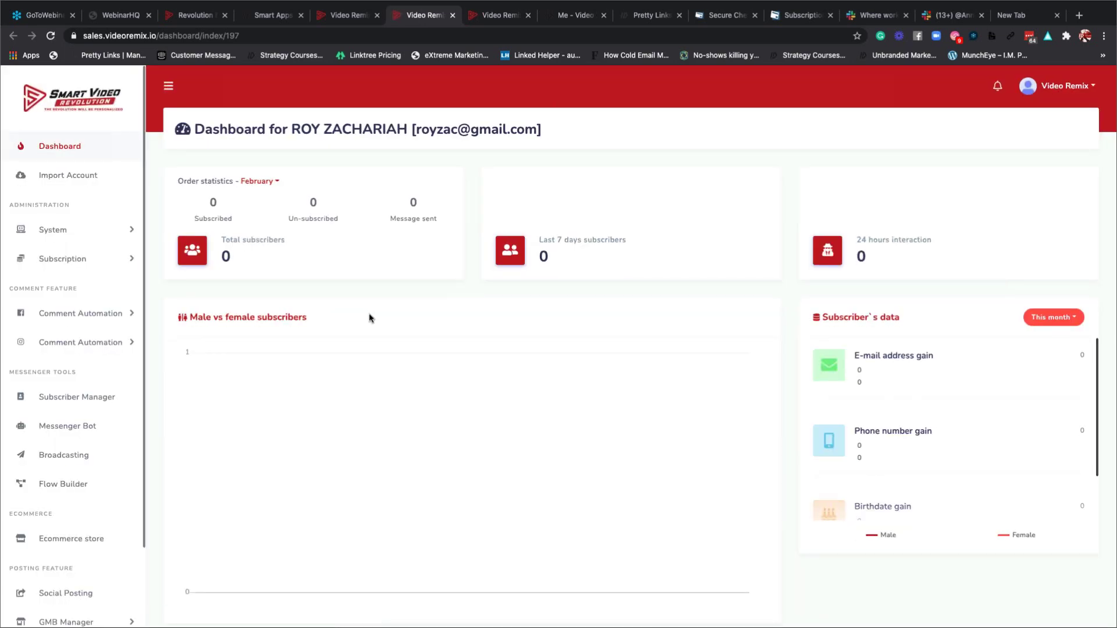
pyautogui.scroll(-2, 81, 406)
pyautogui.scroll(-1, 81, 406)
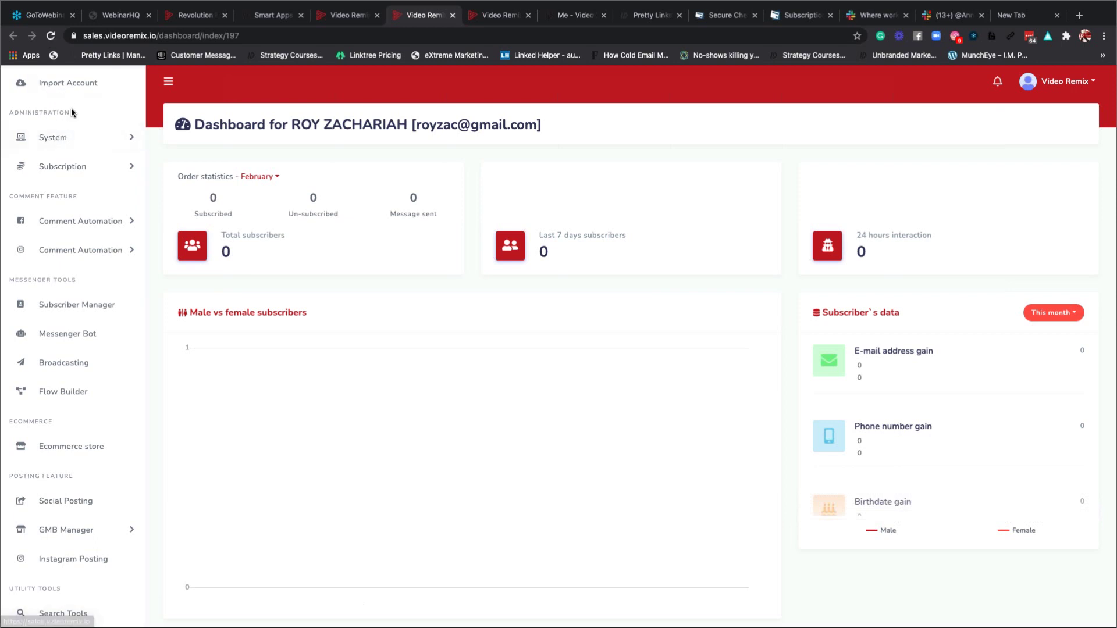
pyautogui.click(62, 88)
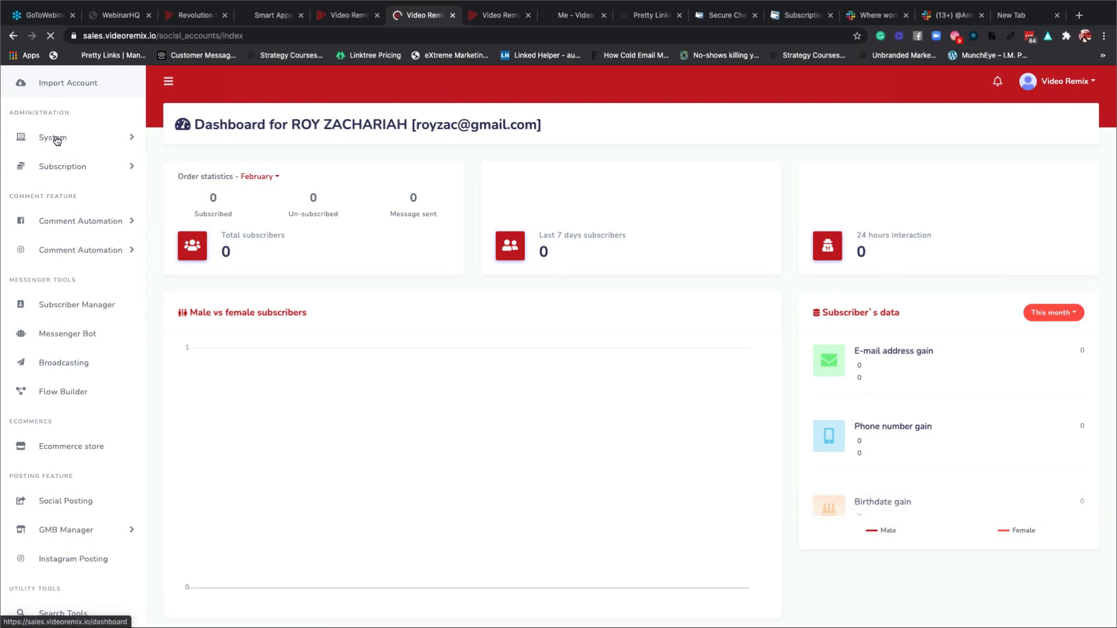
# Return to the user's Dashboard and scroll down to see the 7-day subscribers and gender chart.
pyautogui.click(58, 150)
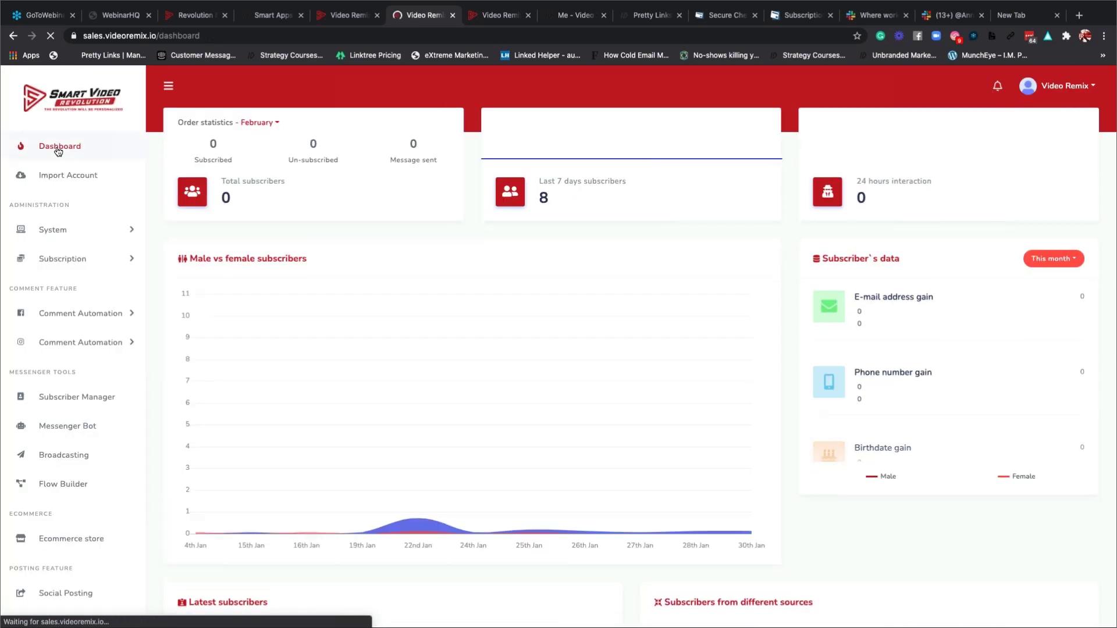
pyautogui.scroll(-1, 87, 407)
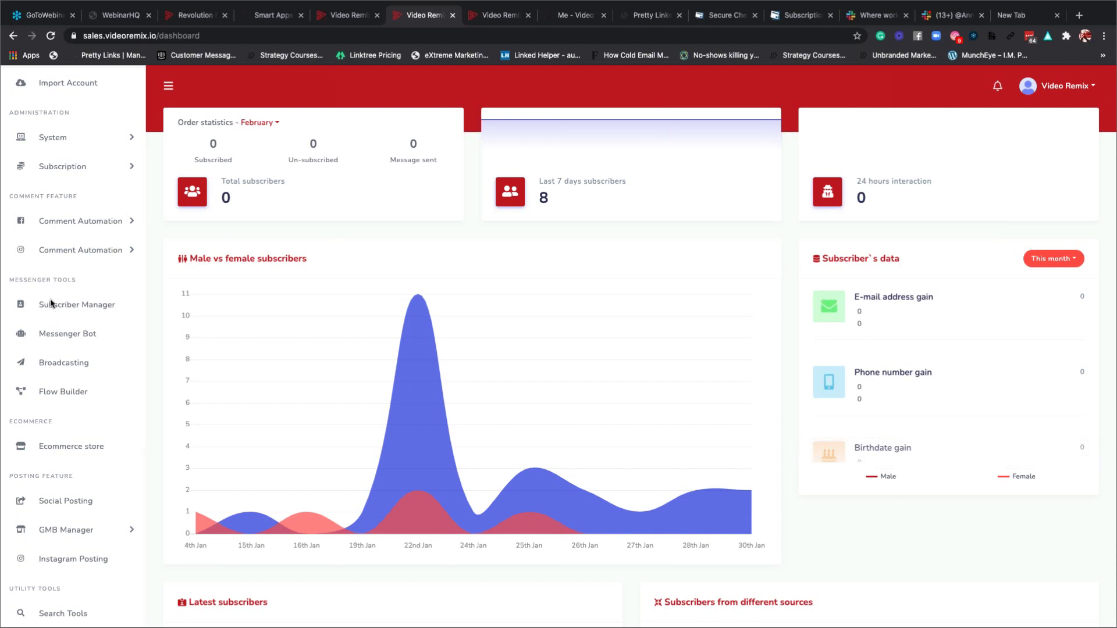
# Open Subscription > User Manager and search for a second user by first name.
pyautogui.click(82, 167)
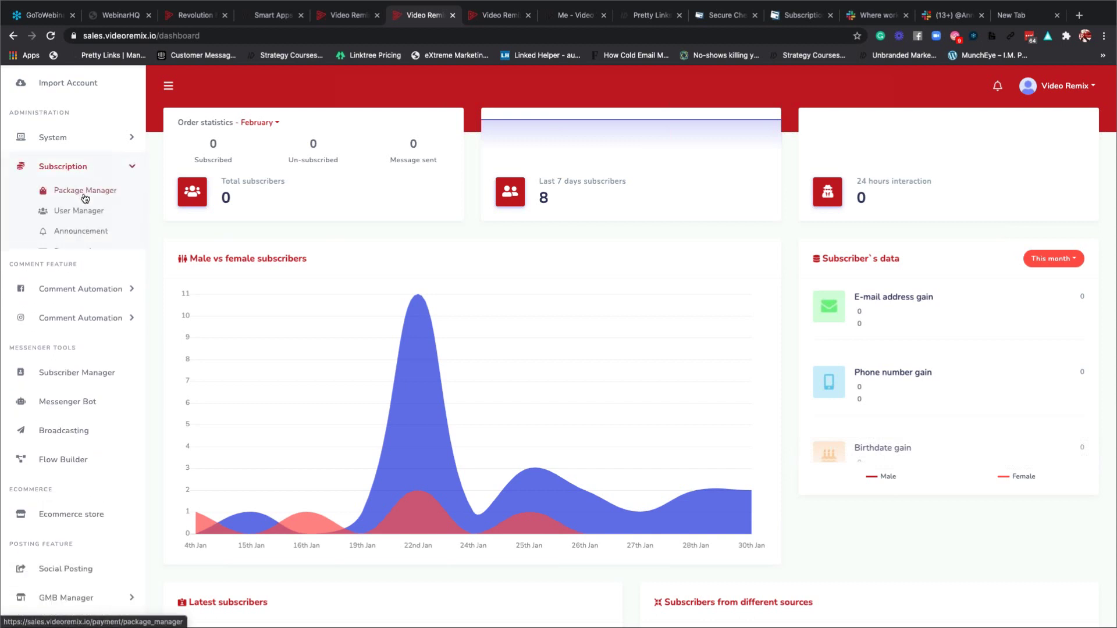
pyautogui.click(79, 211)
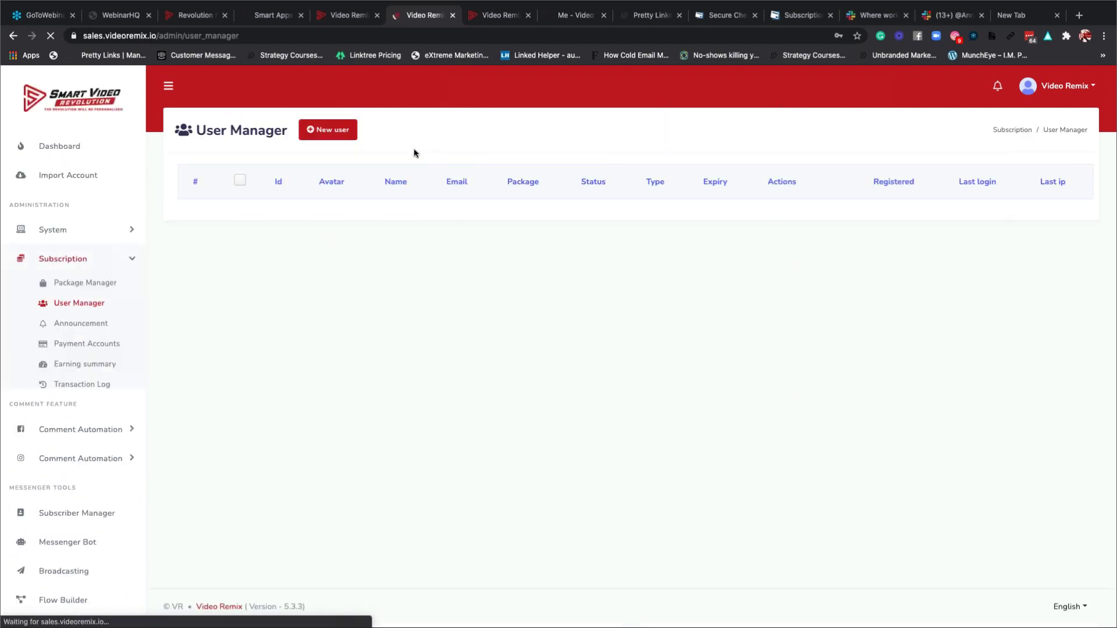
pyautogui.write('lu')
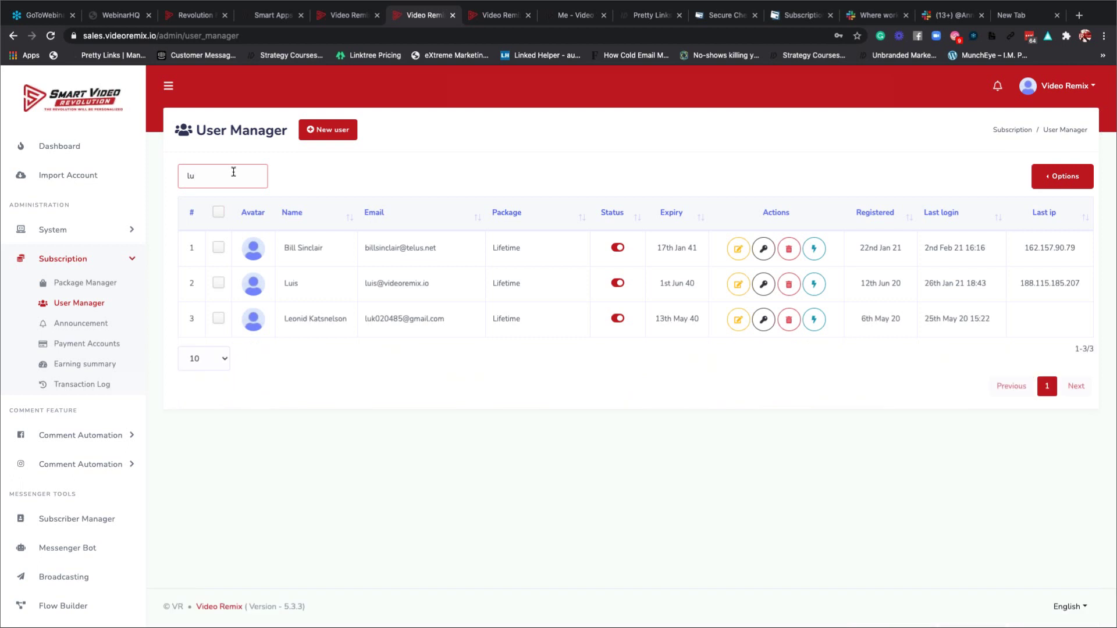
pyautogui.press('BackSpace')
pyautogui.write('ouie')
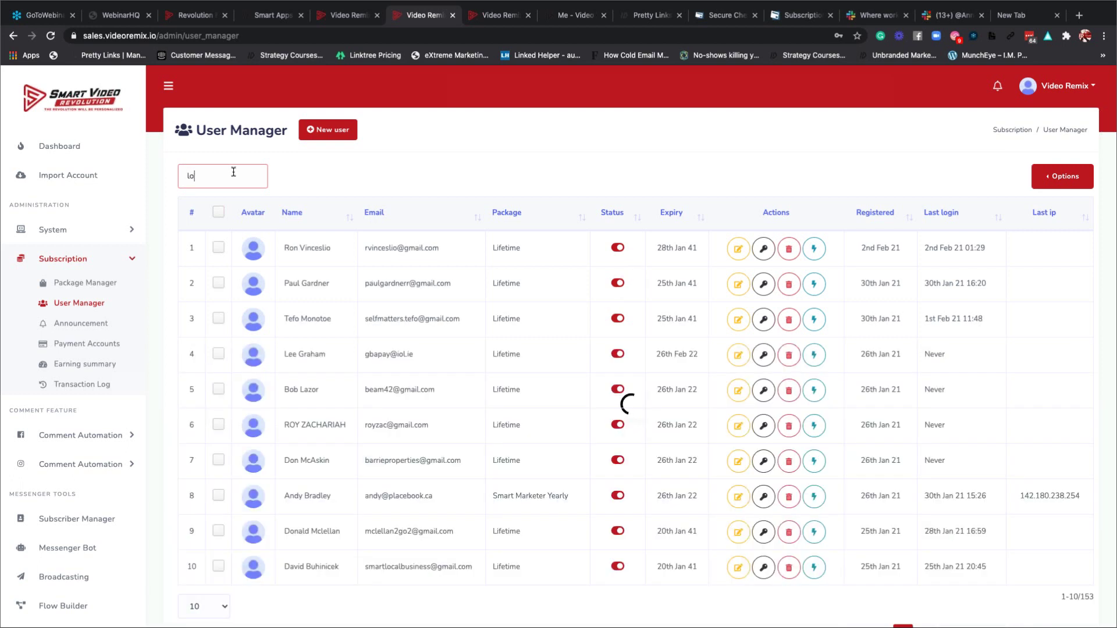
# Open that user's edit form, then search the User Manager for their first name again.
pyautogui.click(737, 250)
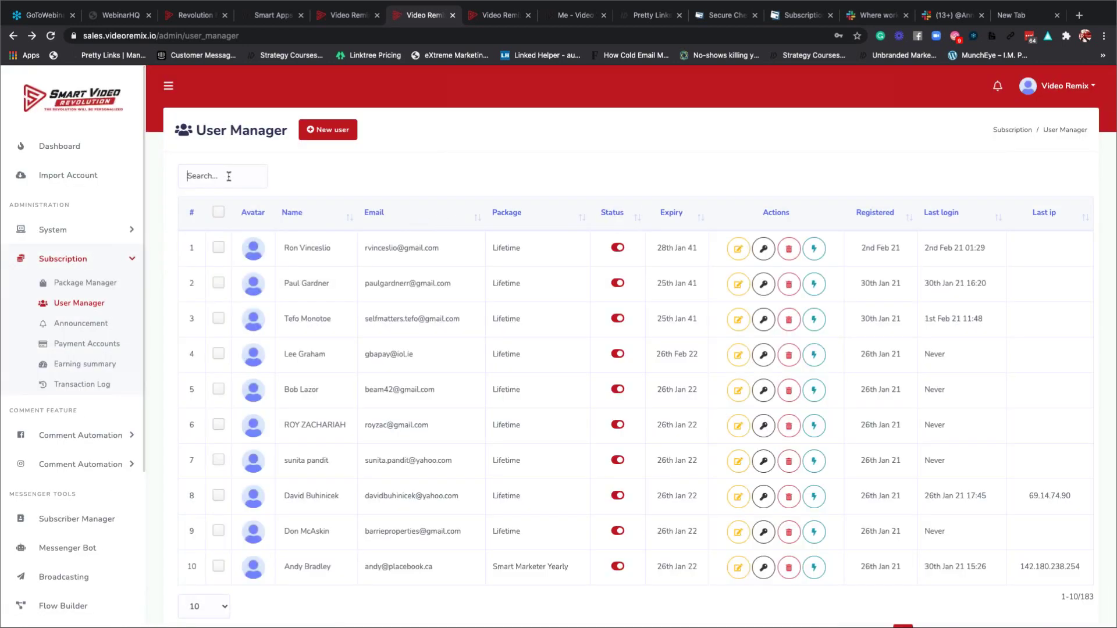
pyautogui.click(227, 175)
pyautogui.write('louie')
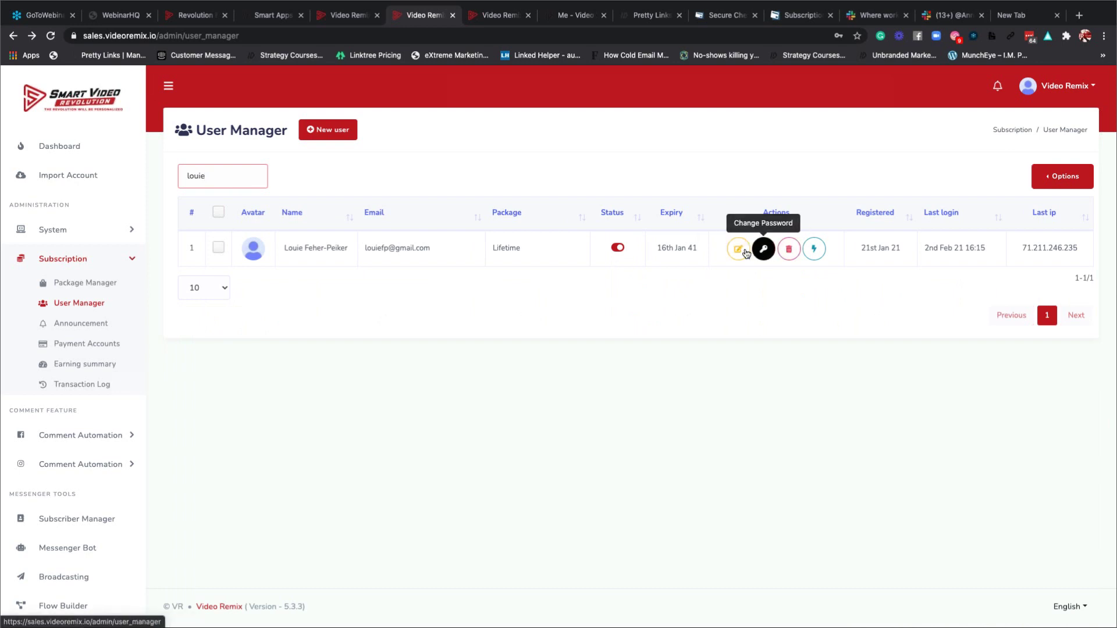
# Log in as the second user and scroll through their dashboard showing 0 subscribers and 0 interactions.
pyautogui.click(814, 251)
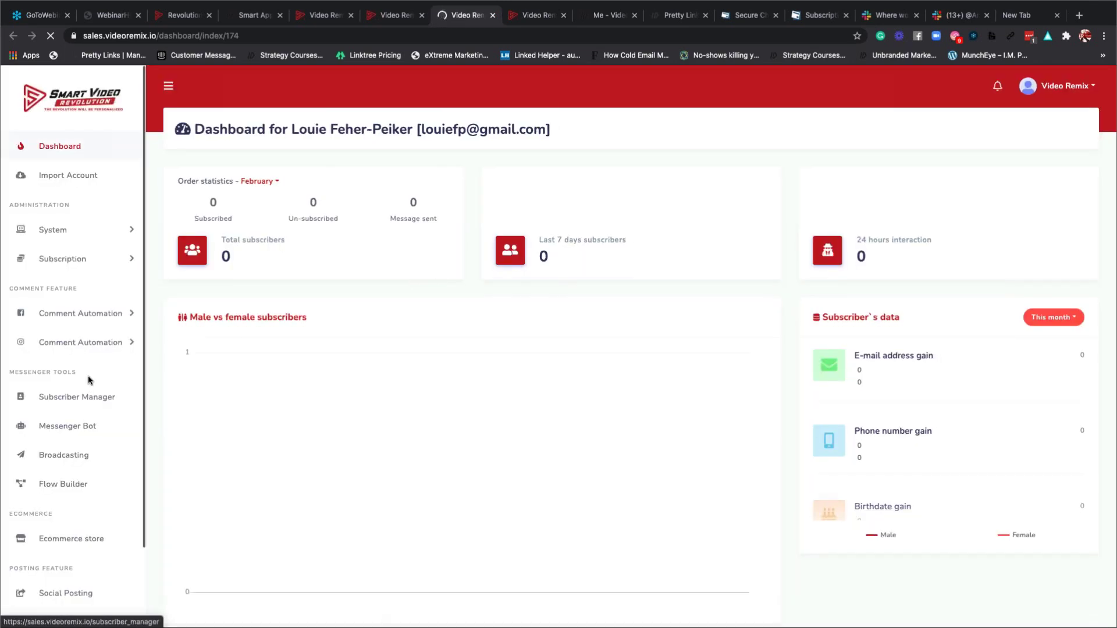
pyautogui.scroll(-1, 89, 381)
pyautogui.scroll(-2, 89, 380)
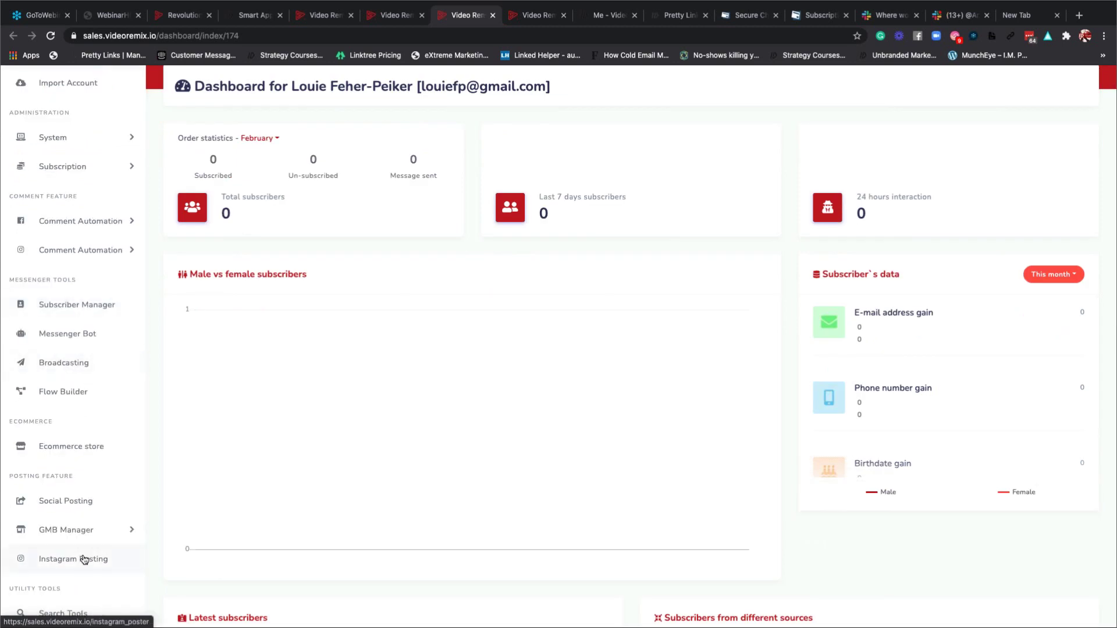
pyautogui.scroll(3, 58, 430)
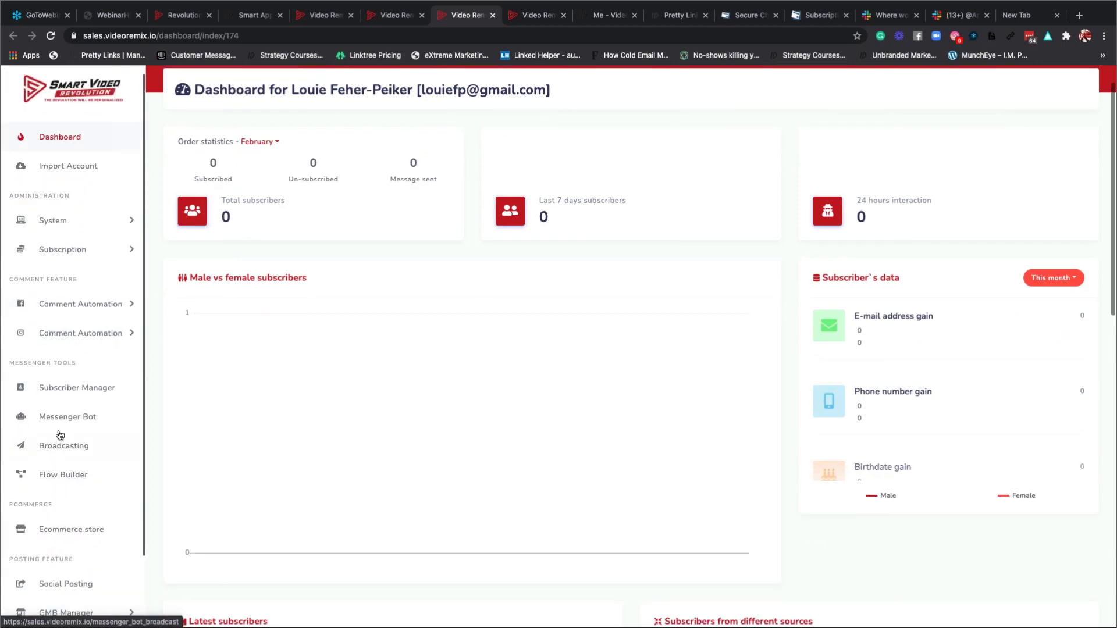
pyautogui.scroll(-2, 60, 435)
pyautogui.scroll(2, 60, 435)
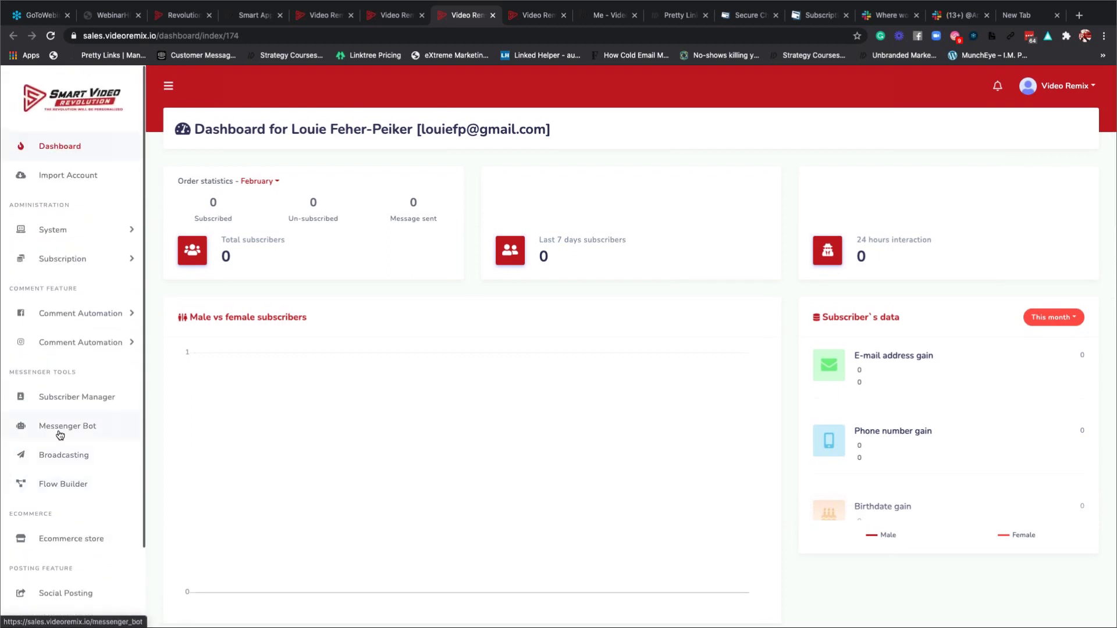
pyautogui.scroll(-2, 60, 435)
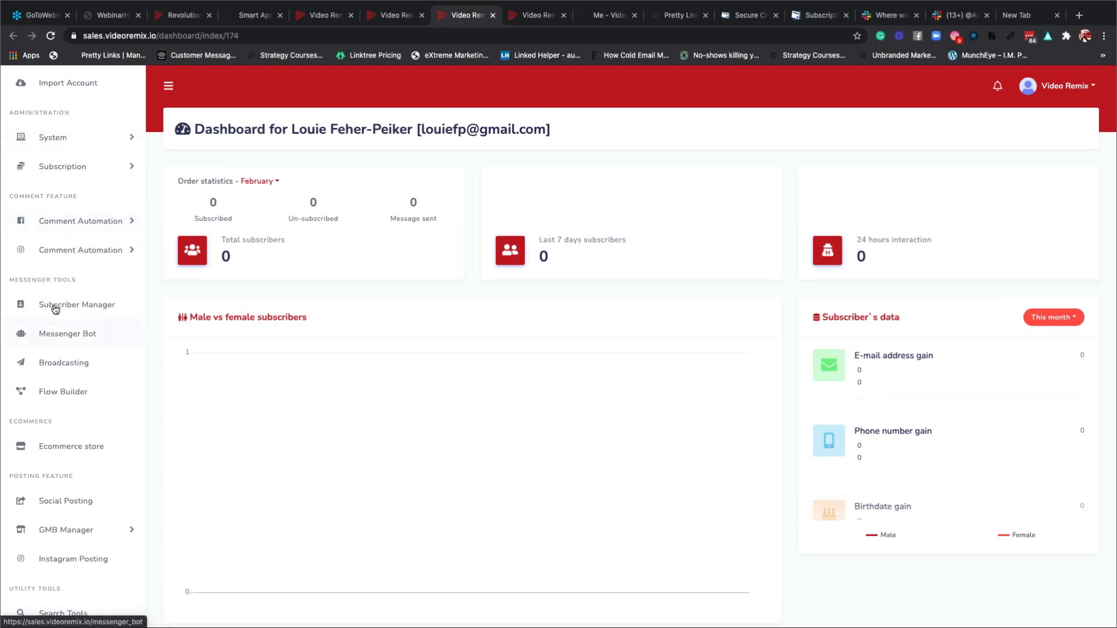
# Open Subscription > User Manager again and search for the first user's name.
pyautogui.click(83, 168)
pyautogui.click(76, 210)
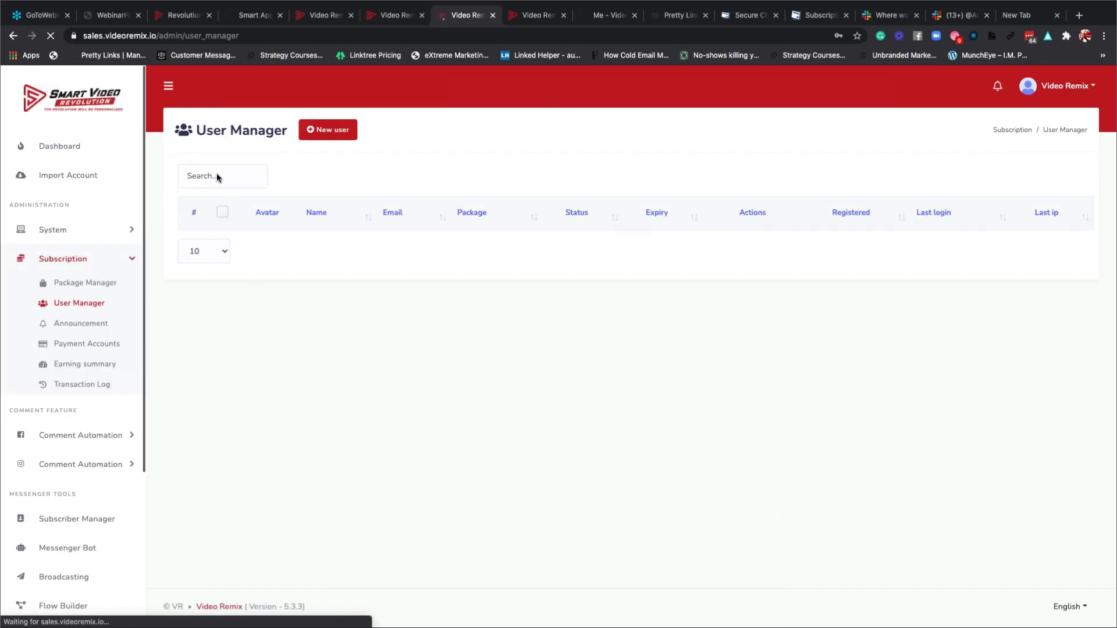
pyautogui.click(218, 176)
pyautogui.write('ro')
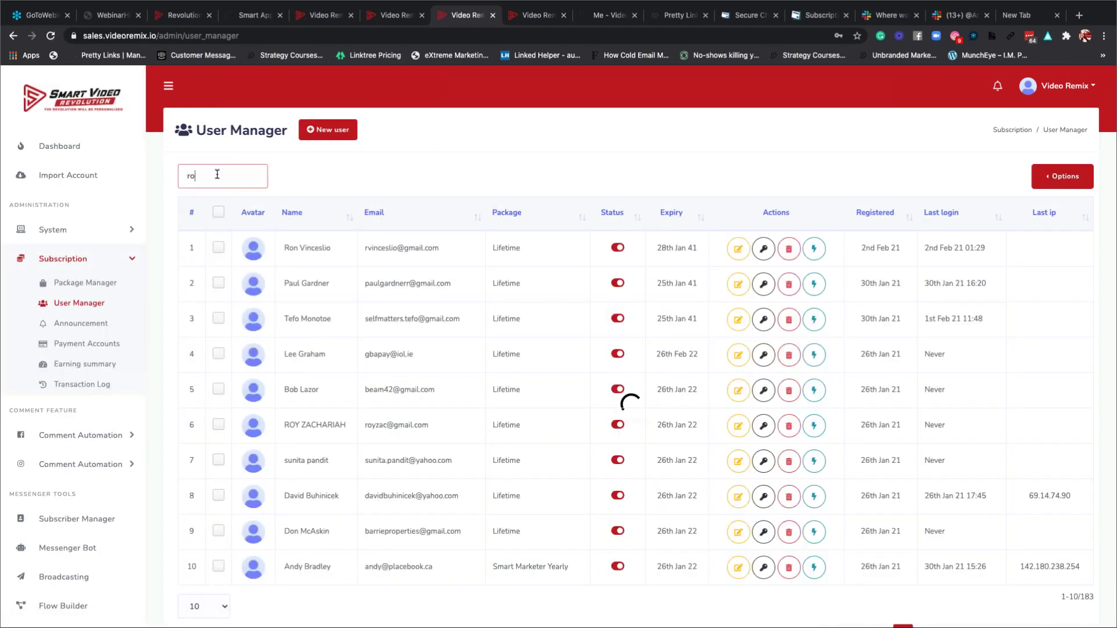
pyautogui.write('y')
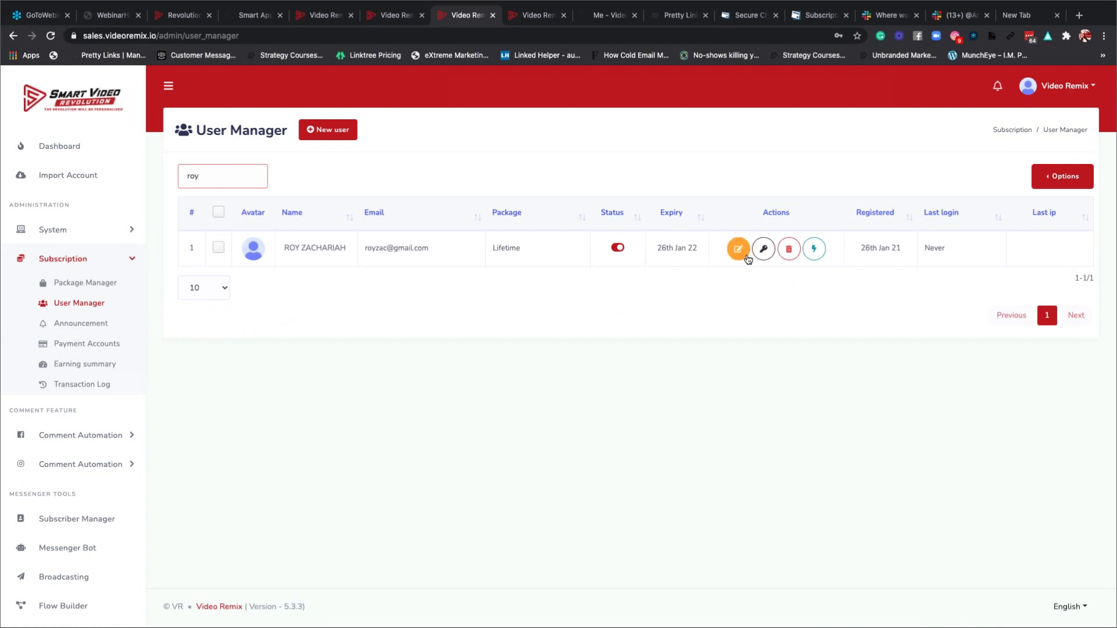
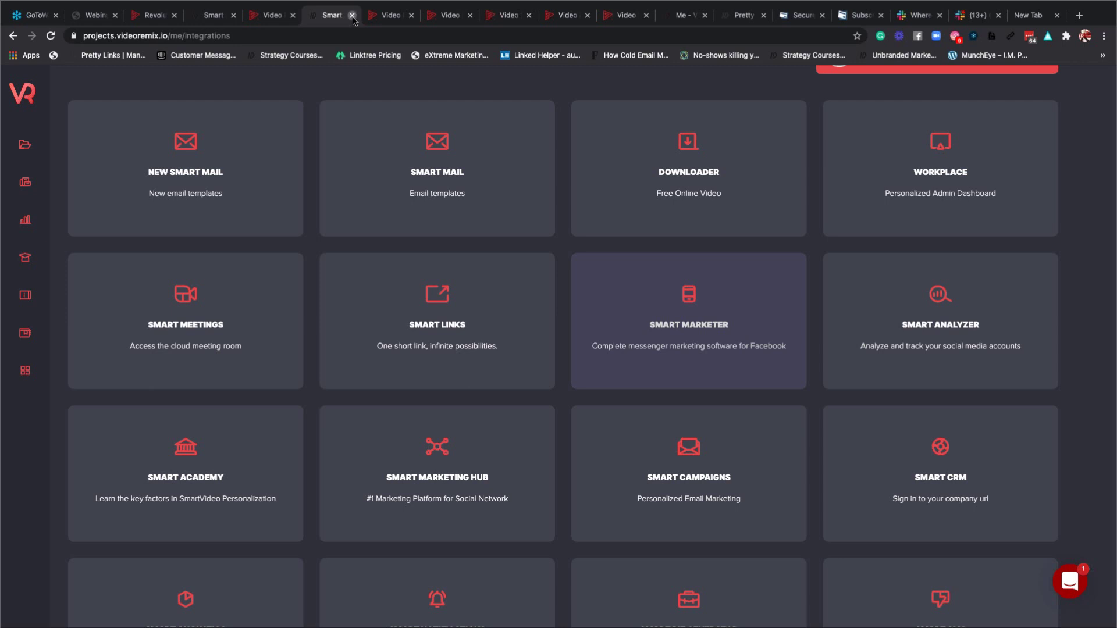
# Close the leftover Smart, VideoRemix and user dashboard tabs, keeping the subscriber dashboard.
pyautogui.click(353, 17)
pyautogui.click(353, 18)
pyautogui.click(352, 18)
pyautogui.click(353, 16)
pyautogui.click(352, 16)
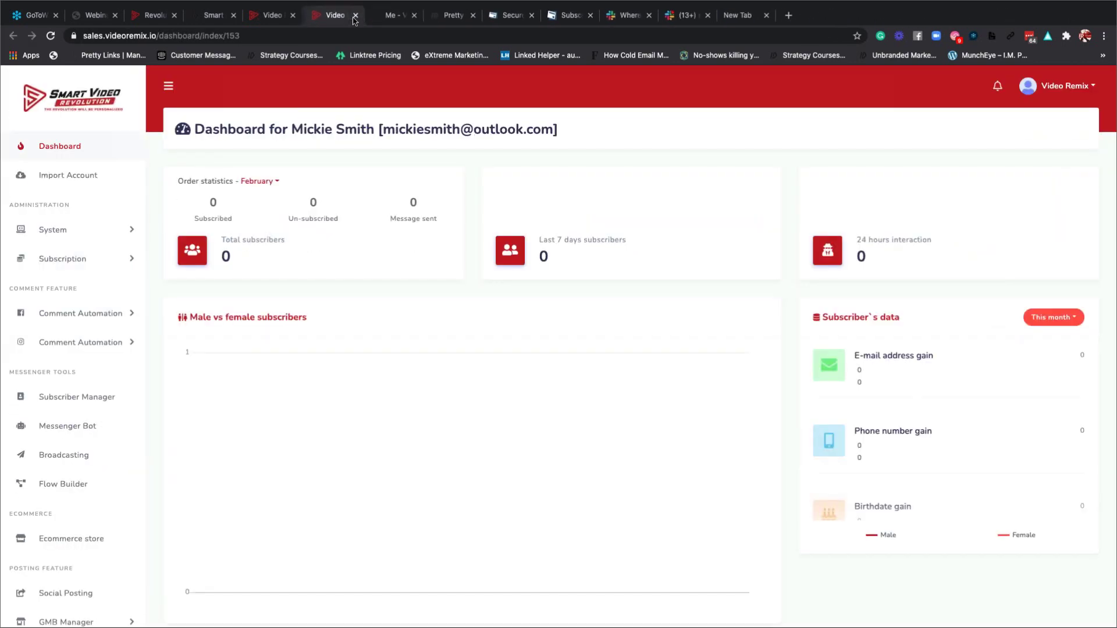
pyautogui.click(353, 18)
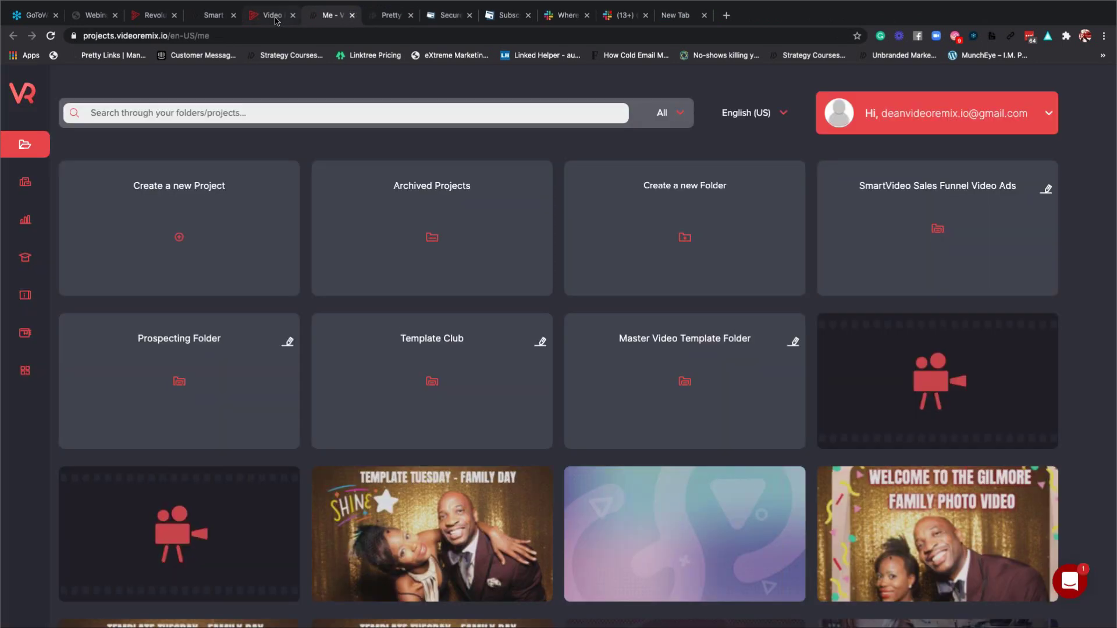
pyautogui.click(275, 22)
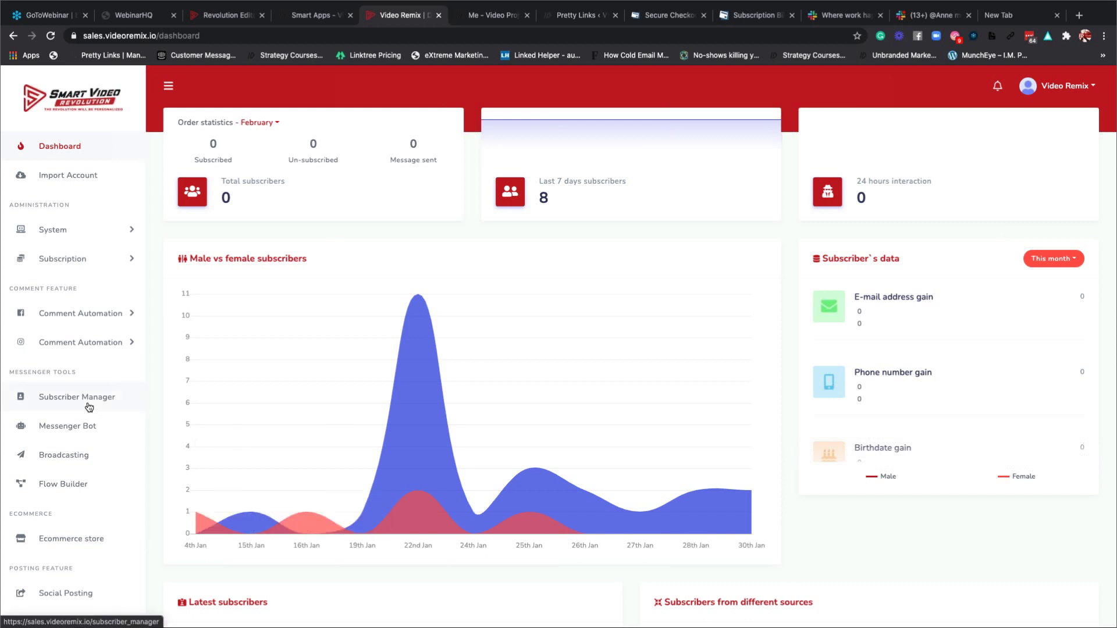
pyautogui.scroll(-2, 89, 407)
pyautogui.scroll(2, 91, 406)
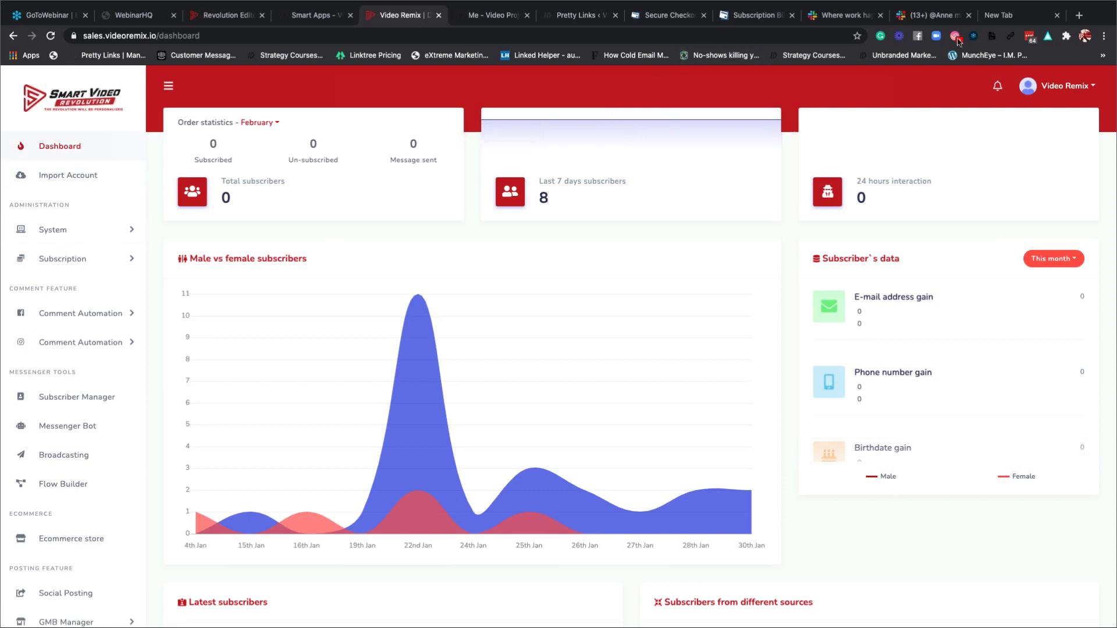
# Close the New Tab, Slack, PayKickstart and Secure Checkout tabs and return to the Revolution Editor.
pyautogui.click(1037, 19)
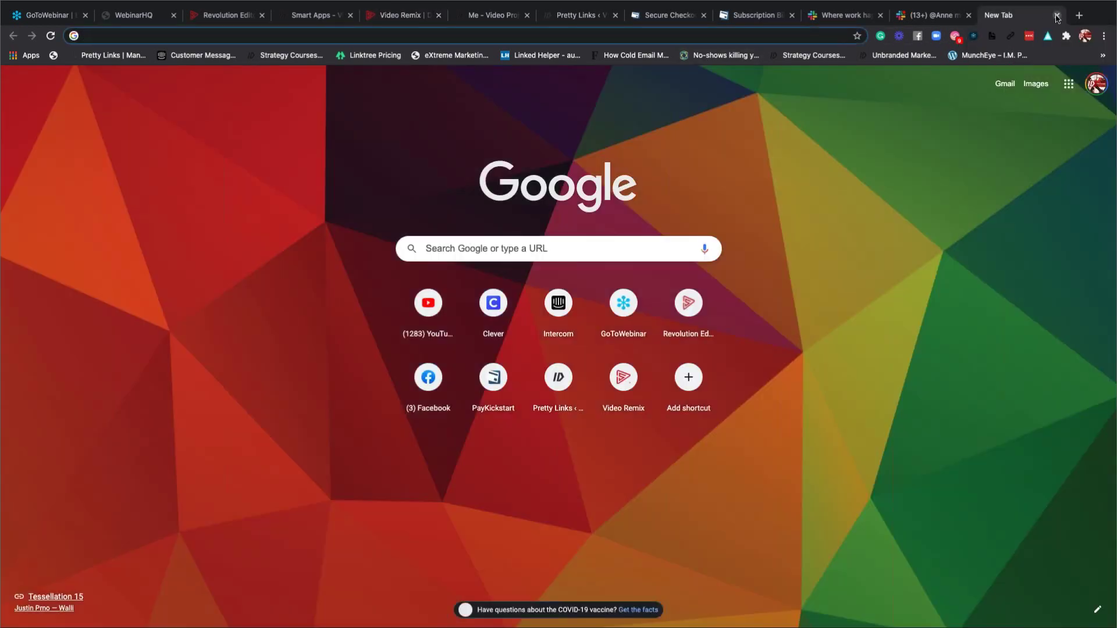
pyautogui.click(1057, 16)
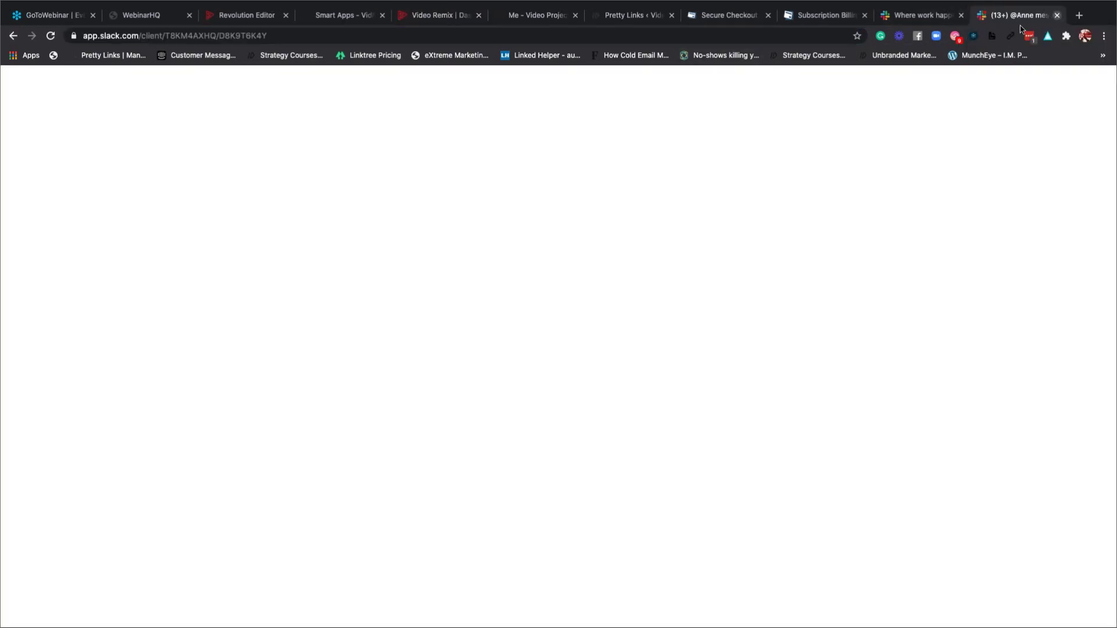
pyautogui.click(1057, 16)
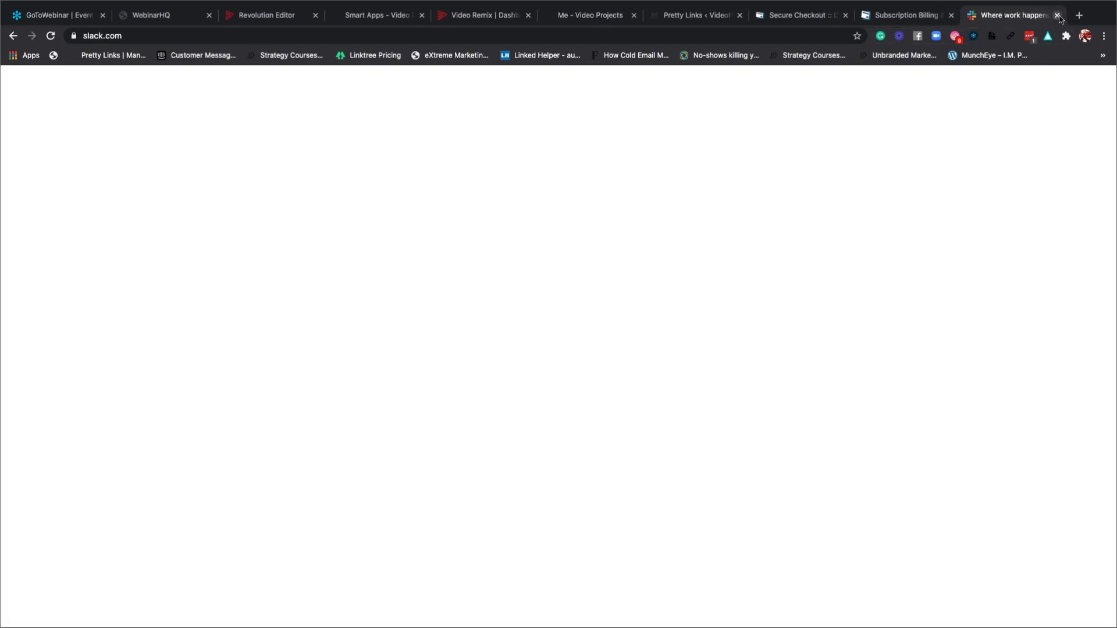
pyautogui.hotkey('ctrl', 'w')
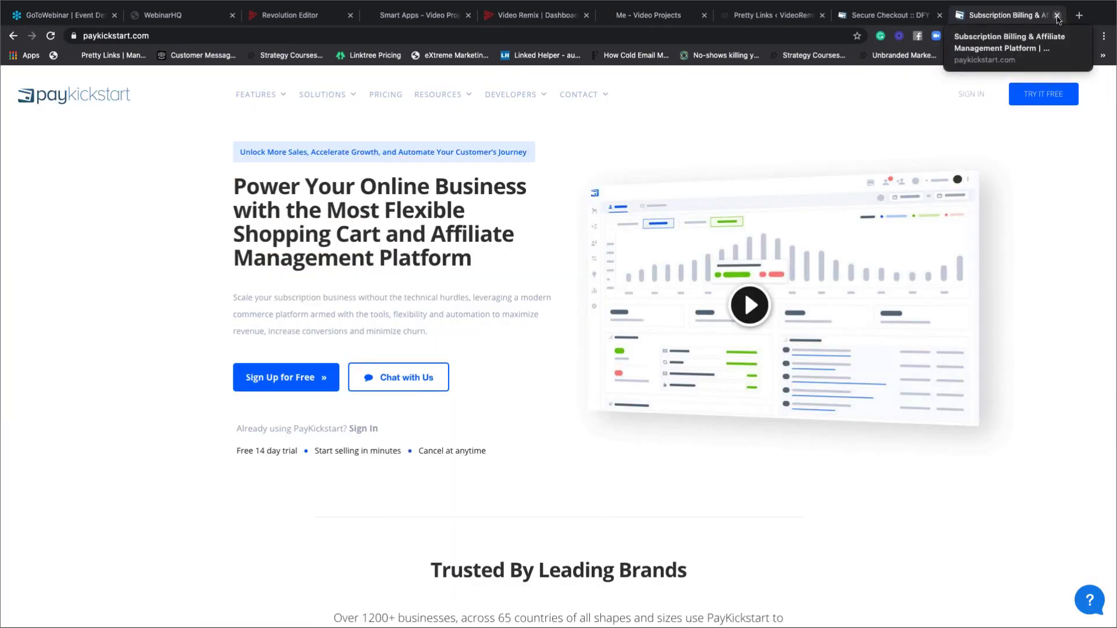
pyautogui.hotkey('ctrl', 'w')
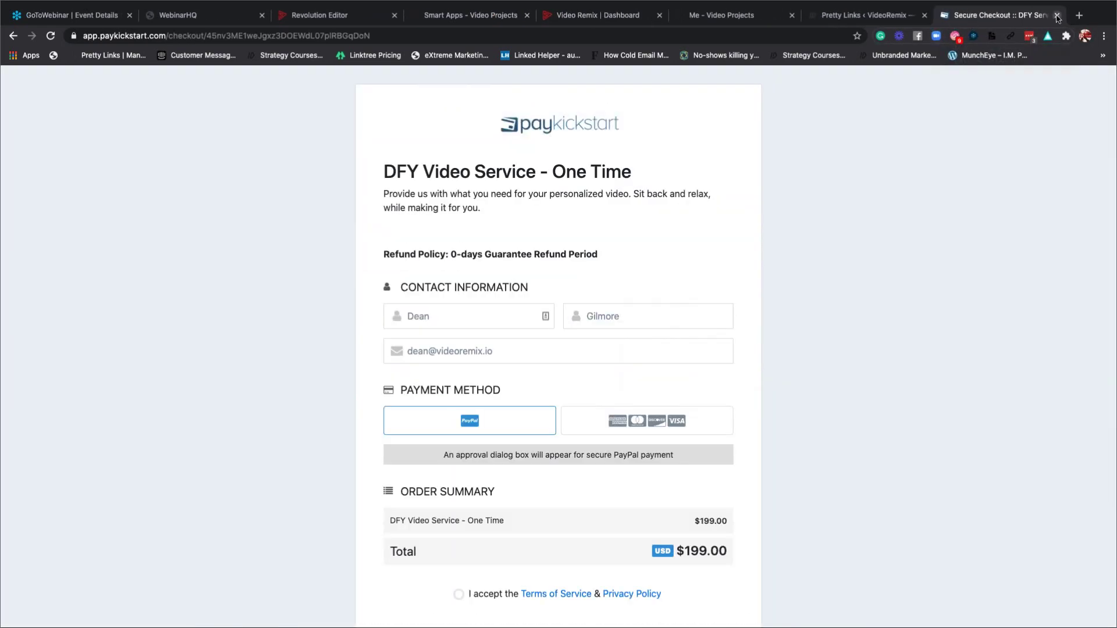
pyautogui.click(1056, 16)
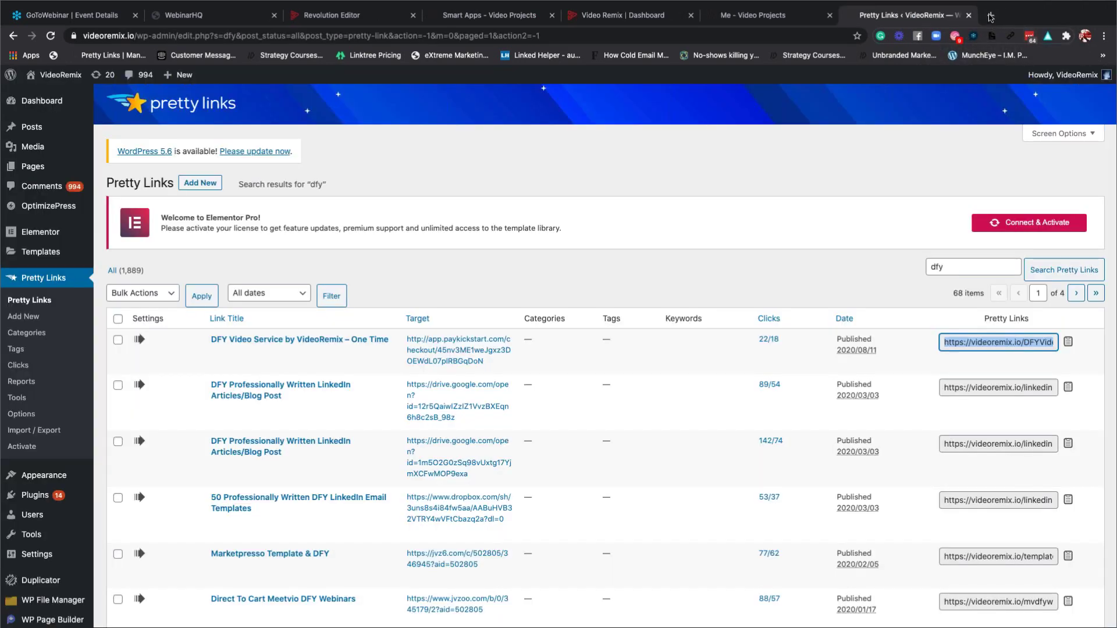
pyautogui.click(330, 15)
# Open Smart Academy from the editor's Hi menu and sign in.
pyautogui.click(1029, 93)
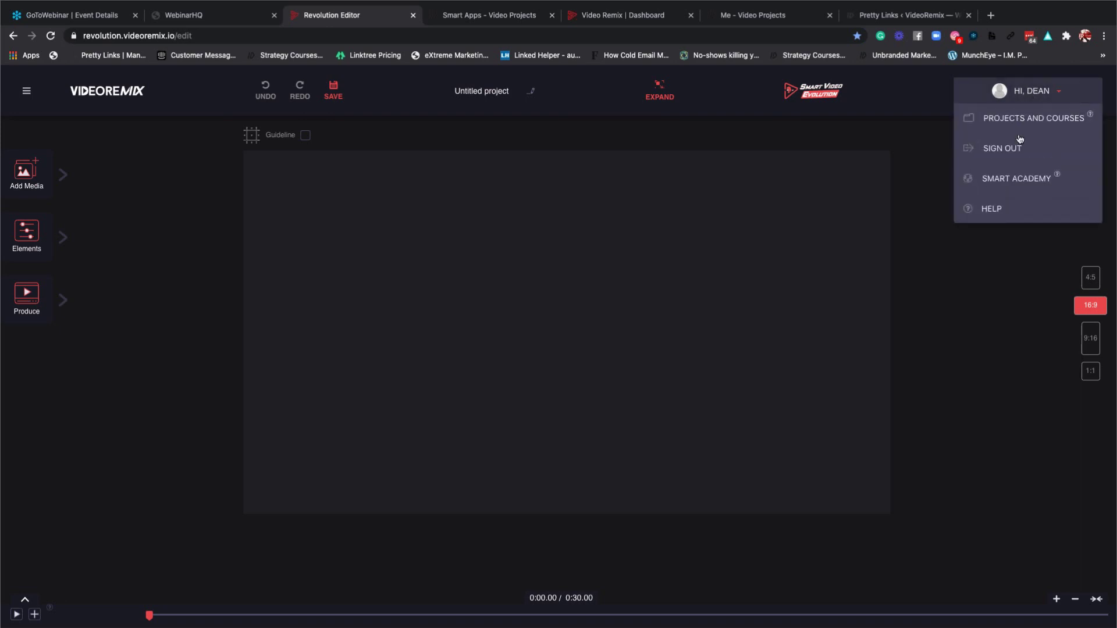
pyautogui.click(1016, 178)
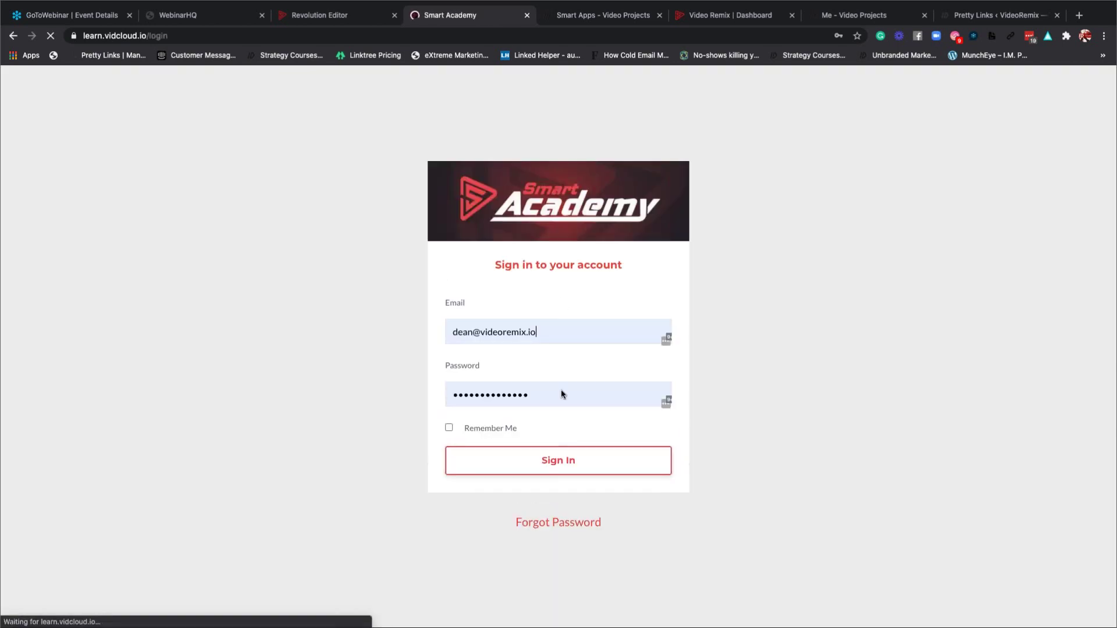
pyautogui.click(568, 467)
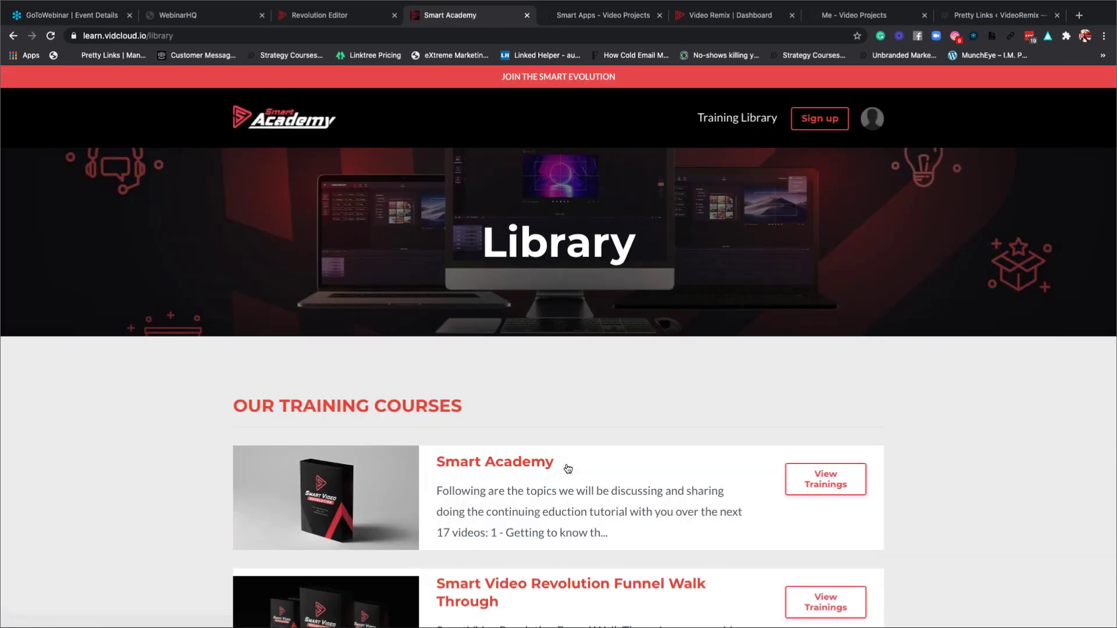
# Look over the training course Library, then start a new blank tab with the address bar ready.
pyautogui.scroll(-7, 568, 468)
pyautogui.scroll(2, 568, 468)
pyautogui.scroll(5, 567, 468)
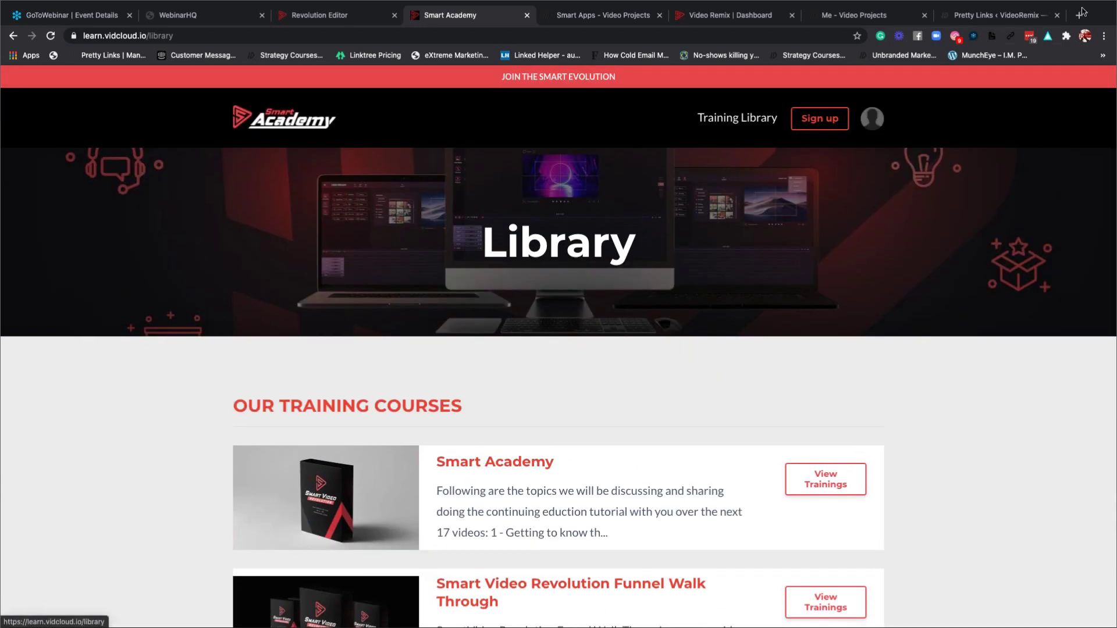
pyautogui.click(1079, 15)
pyautogui.click(118, 36)
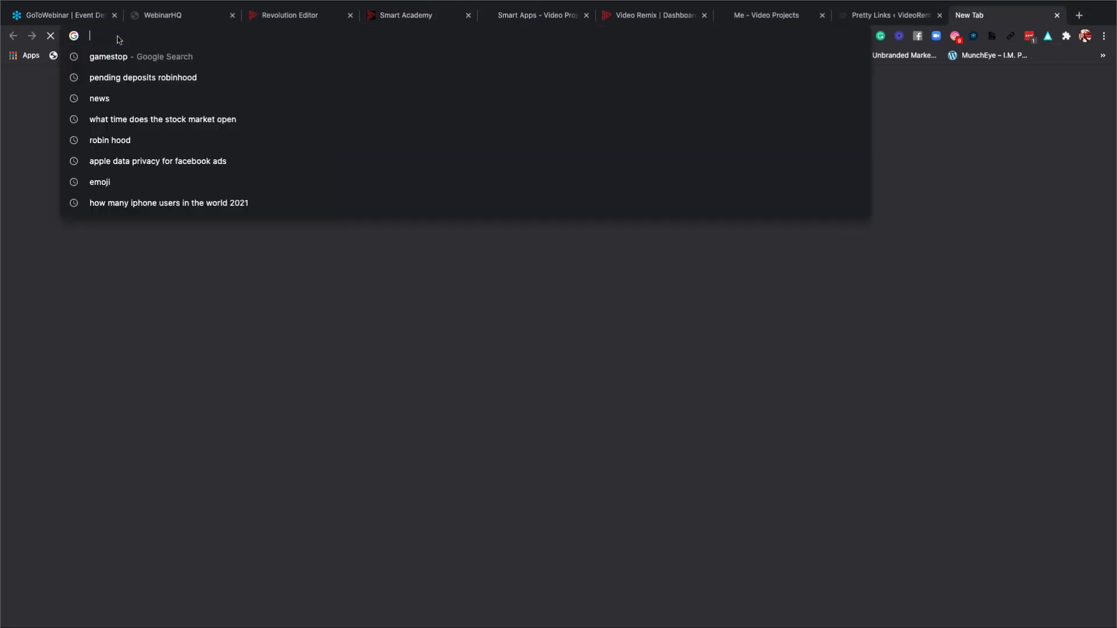
# Enter 'kaj' in the address bar to reach the Kajabi admin.
pyautogui.write('kaj')
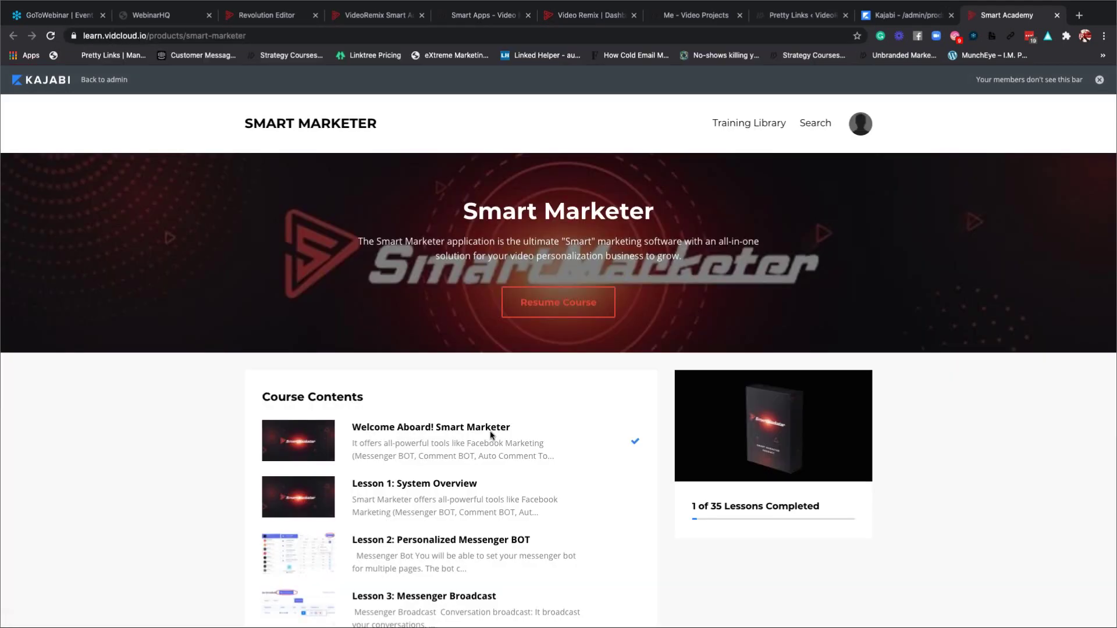
pyautogui.scroll(-4, 552, 380)
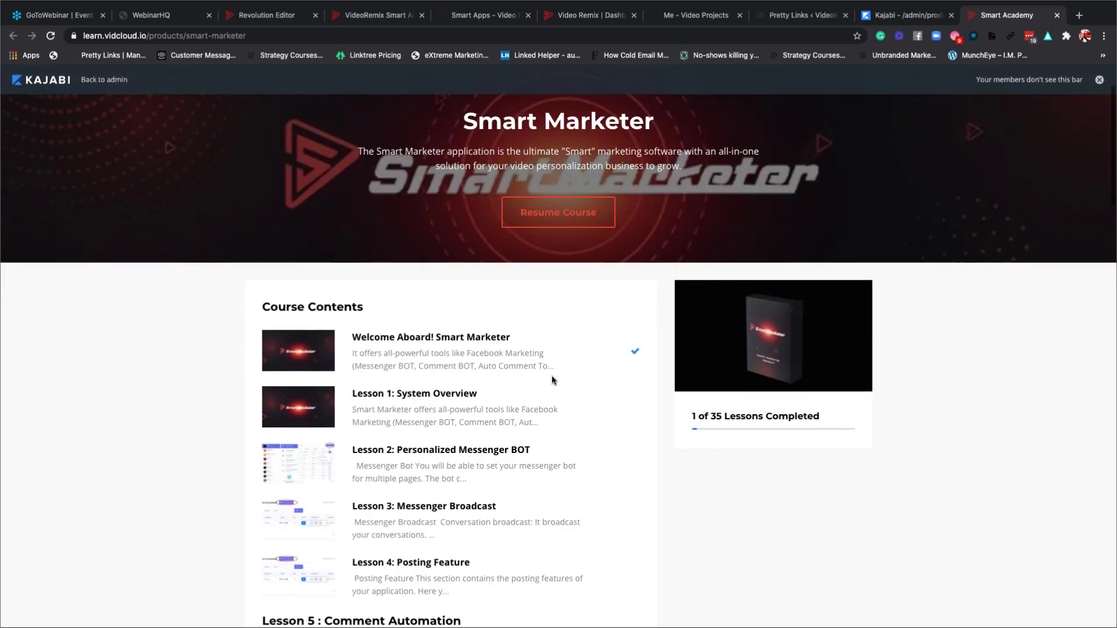
pyautogui.scroll(-10, 551, 380)
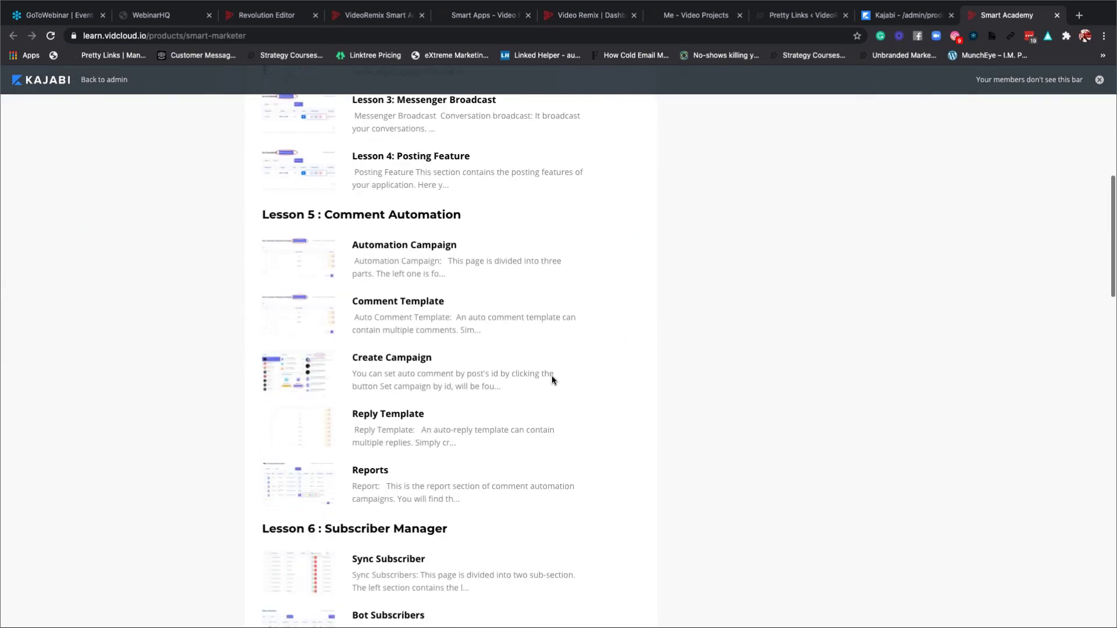
pyautogui.scroll(-11, 551, 378)
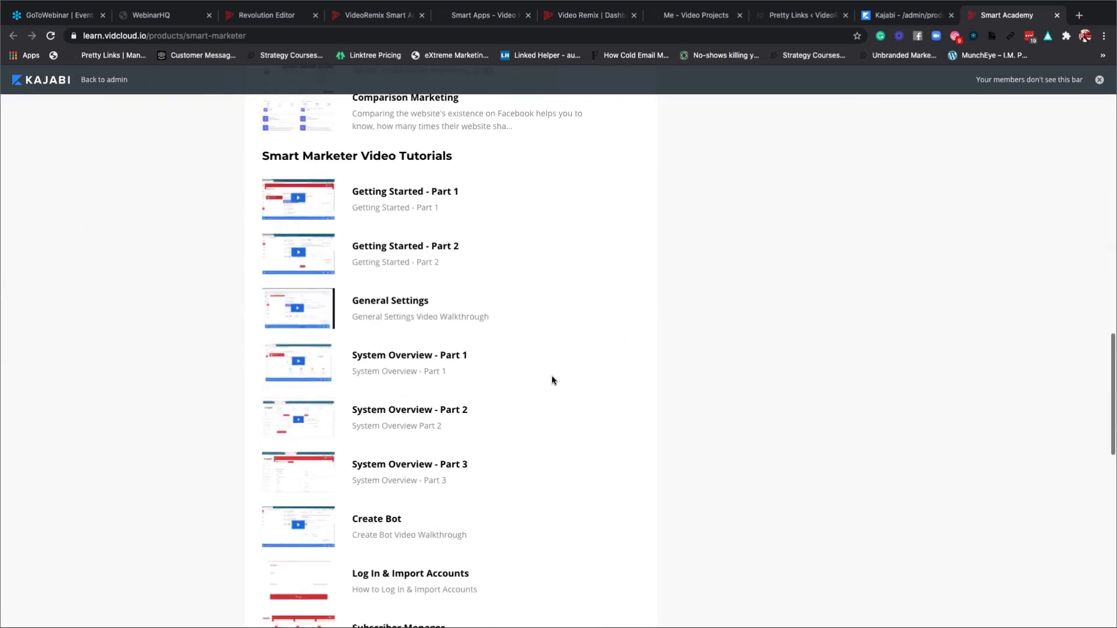
pyautogui.scroll(-8, 551, 380)
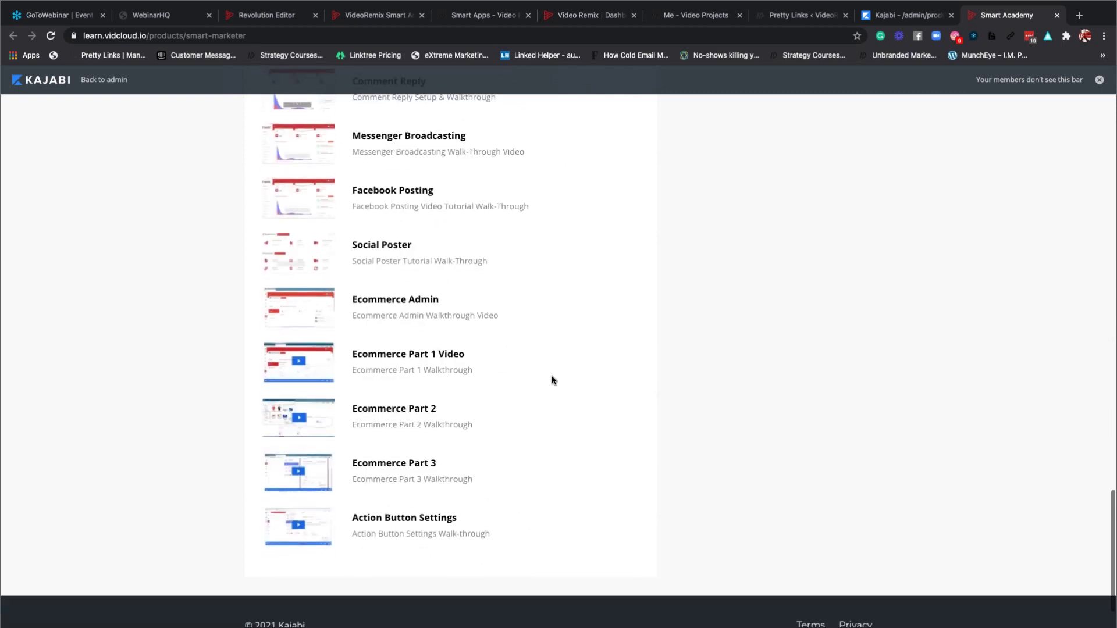
pyautogui.scroll(20, 551, 376)
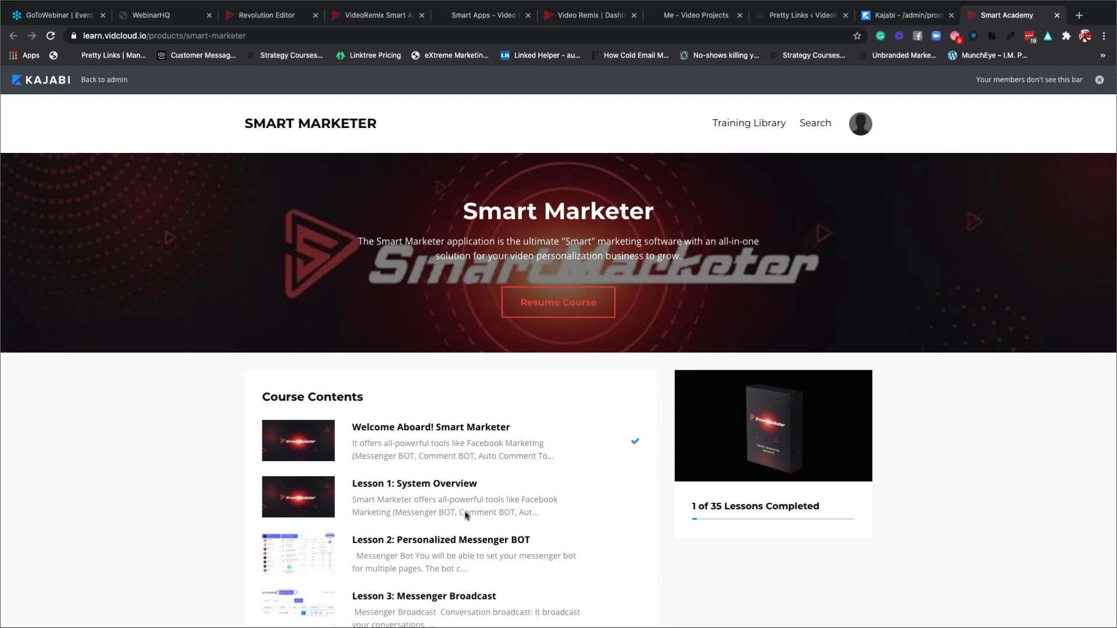
pyautogui.scroll(-3, 523, 454)
pyautogui.click(425, 348)
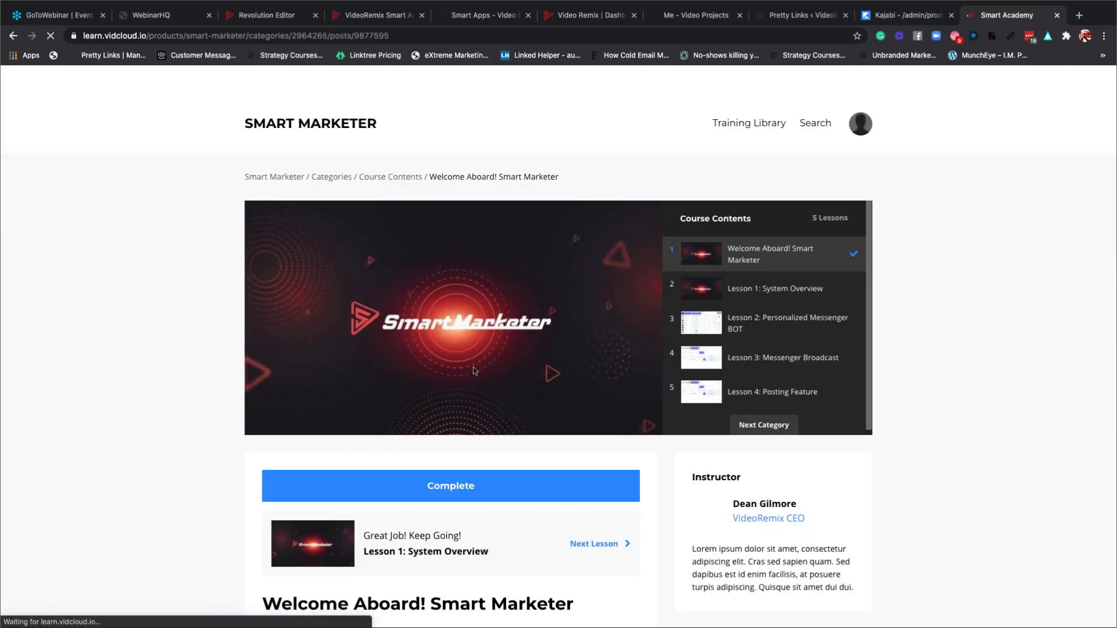
pyautogui.scroll(-9, 477, 397)
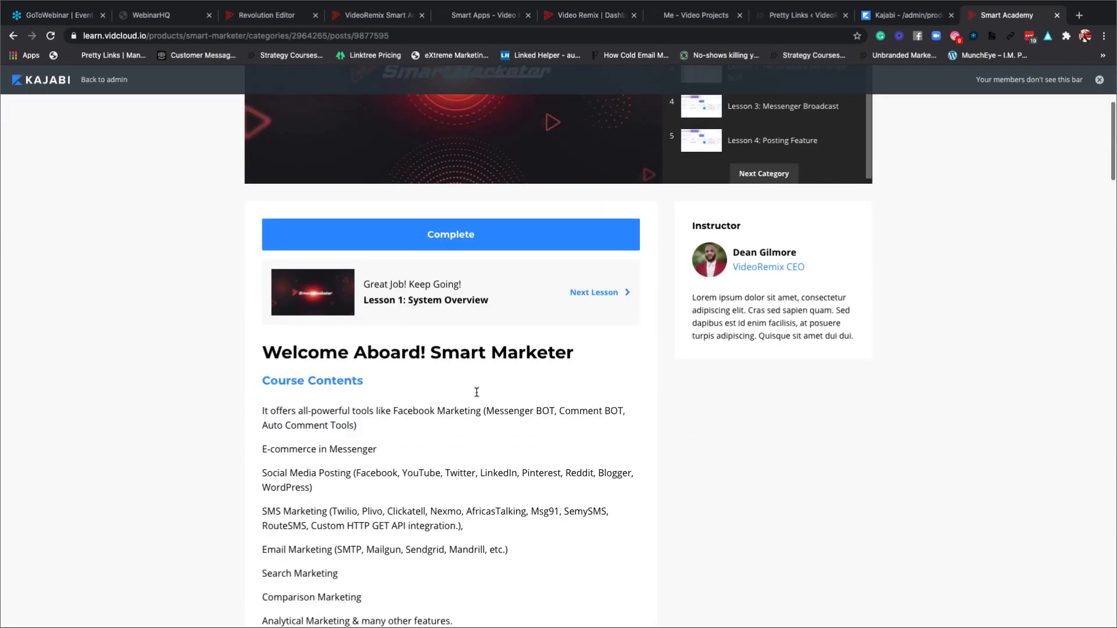
pyautogui.scroll(-11, 476, 392)
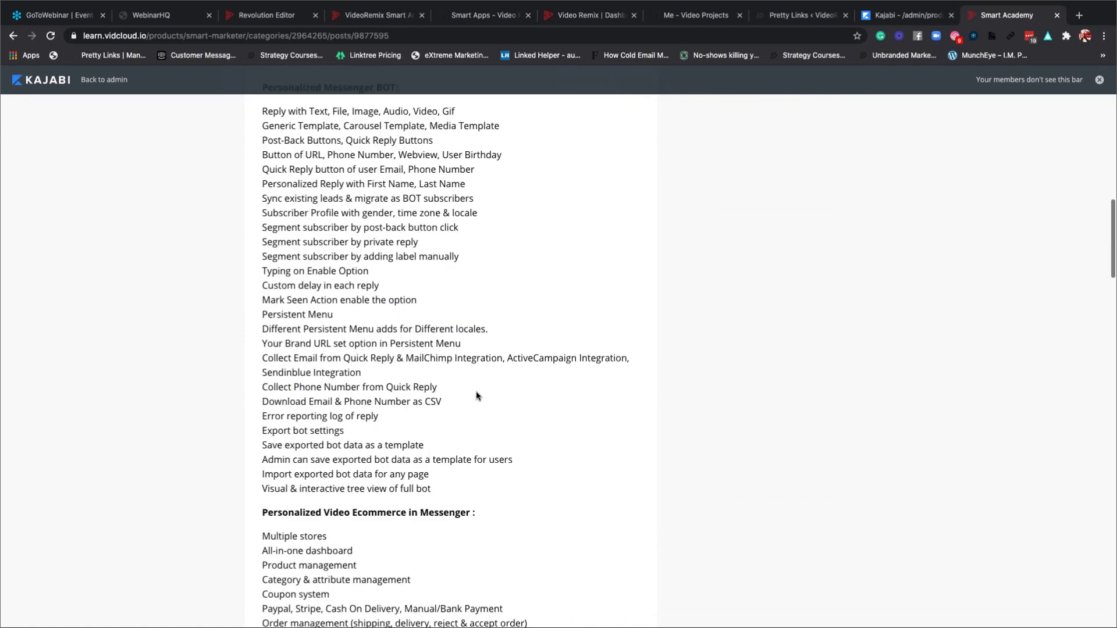
pyautogui.scroll(-10, 475, 396)
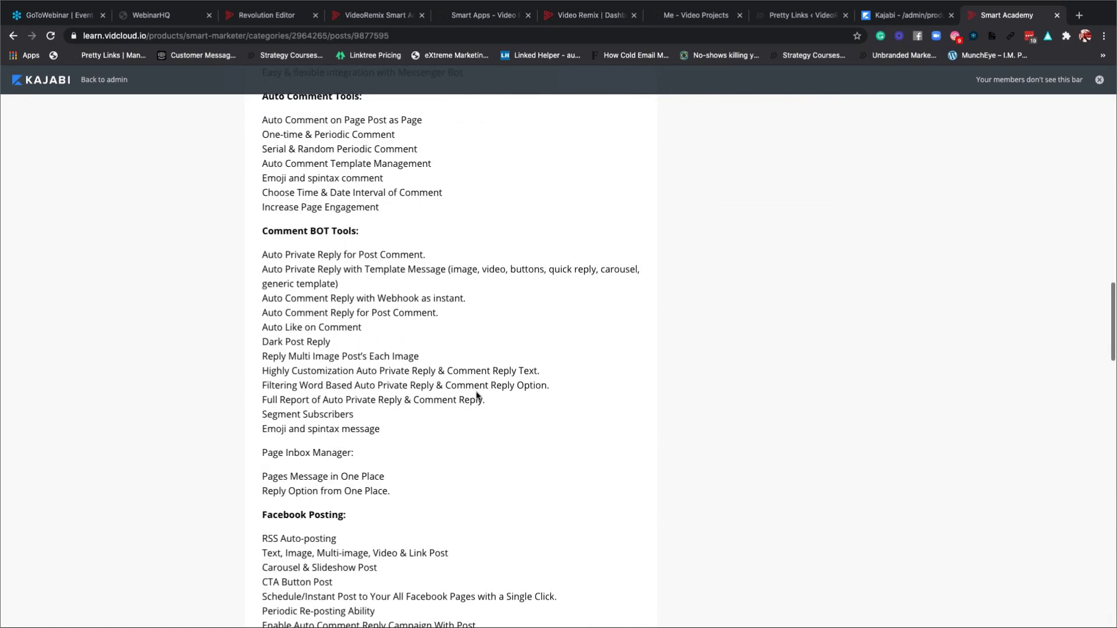
pyautogui.scroll(-15, 475, 395)
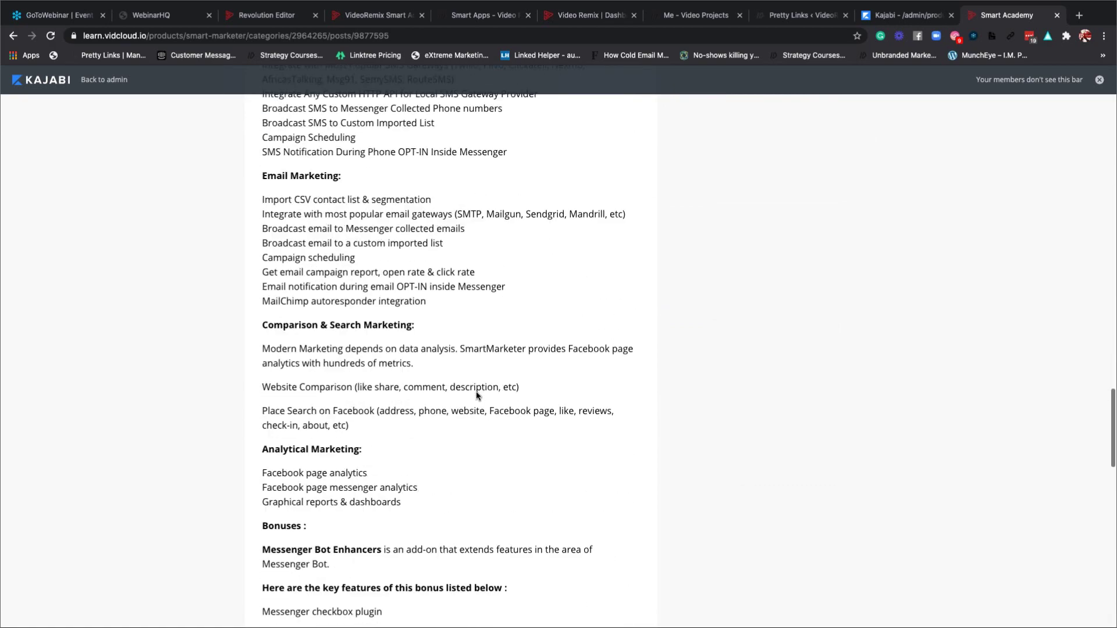
pyautogui.scroll(-10, 476, 396)
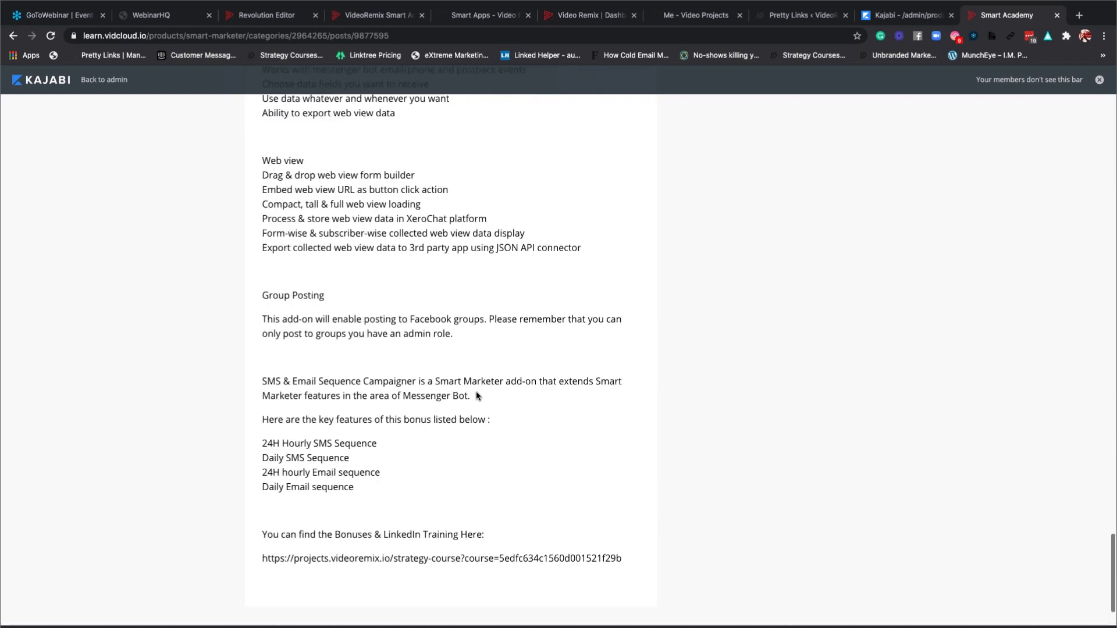
pyautogui.scroll(4, 476, 396)
pyautogui.scroll(20, 476, 396)
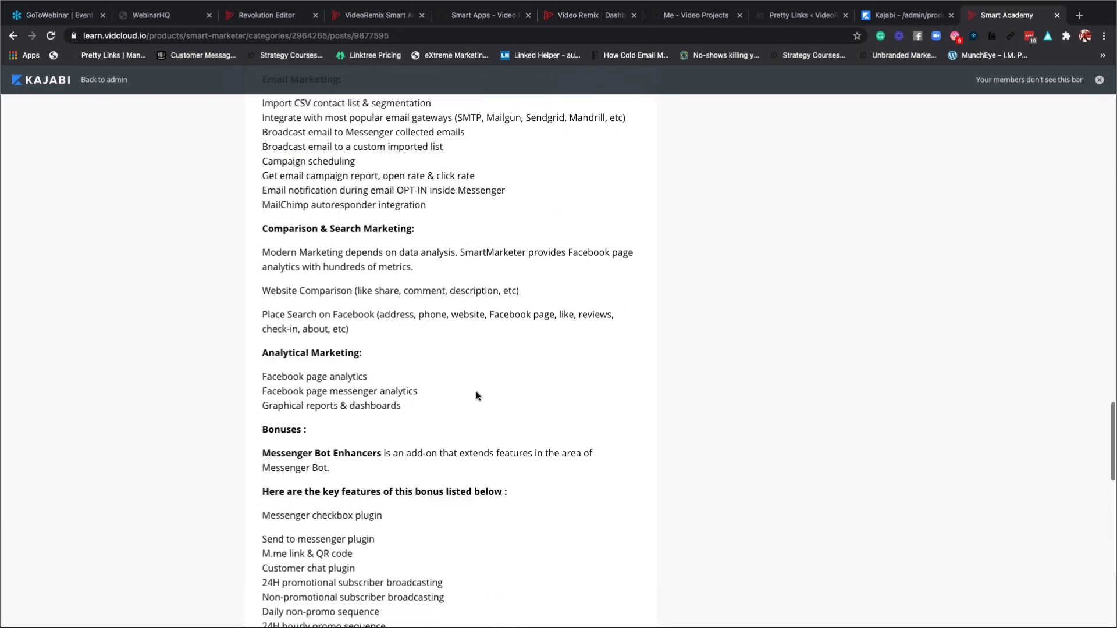
pyautogui.scroll(20, 476, 391)
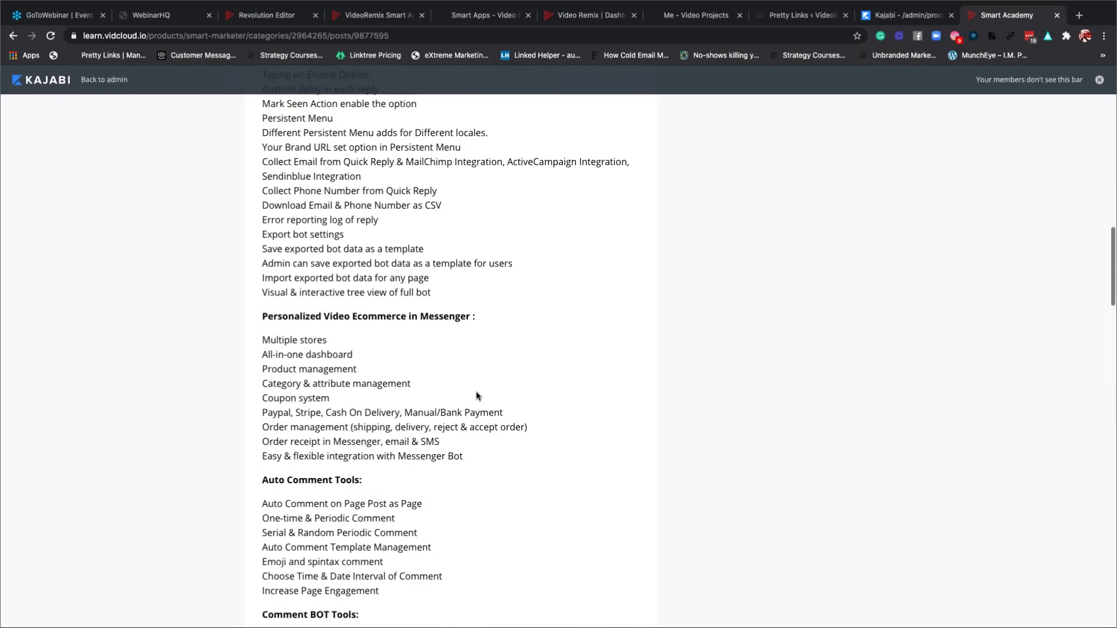
pyautogui.scroll(10, 476, 392)
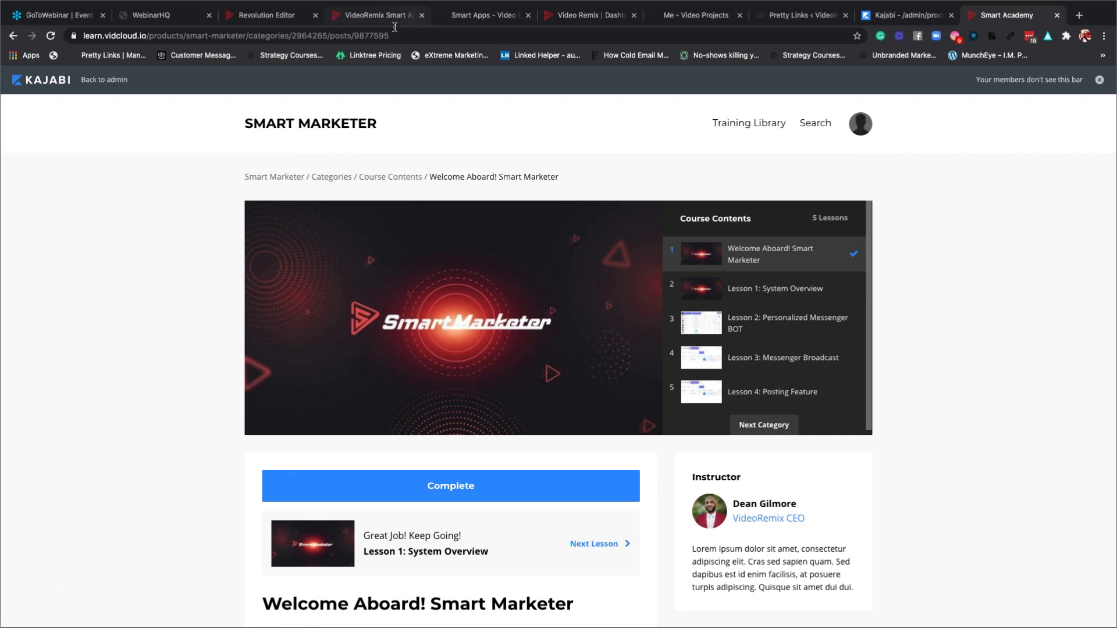
# Close the Me - Video Projects, Pretty Links and Kajabi admin products tabs.
pyautogui.click(361, 19)
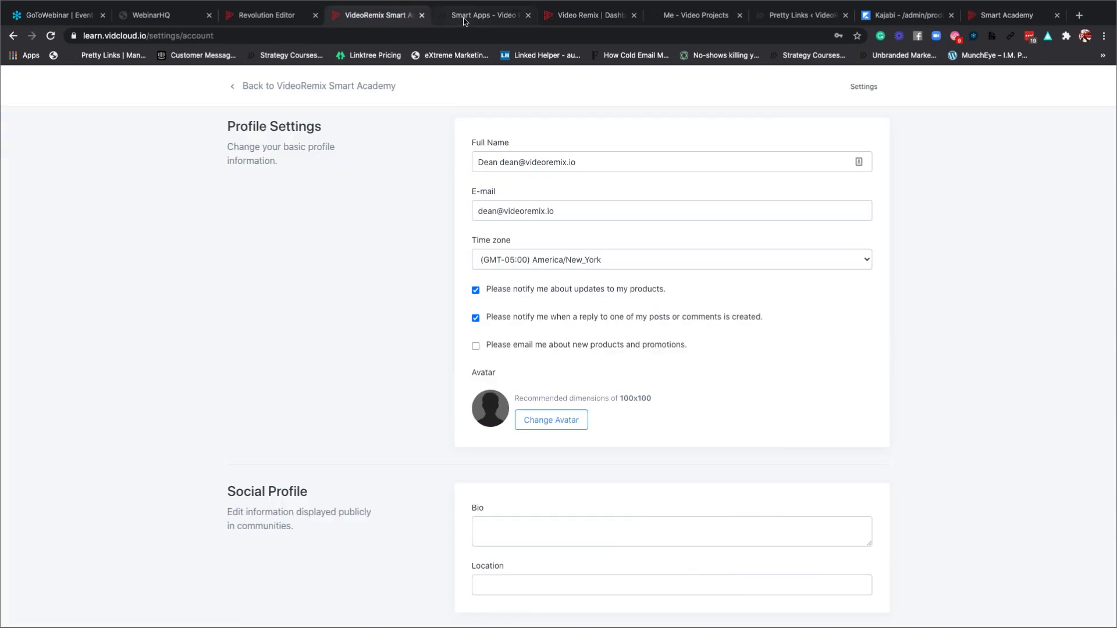
pyautogui.click(463, 18)
pyautogui.click(623, 18)
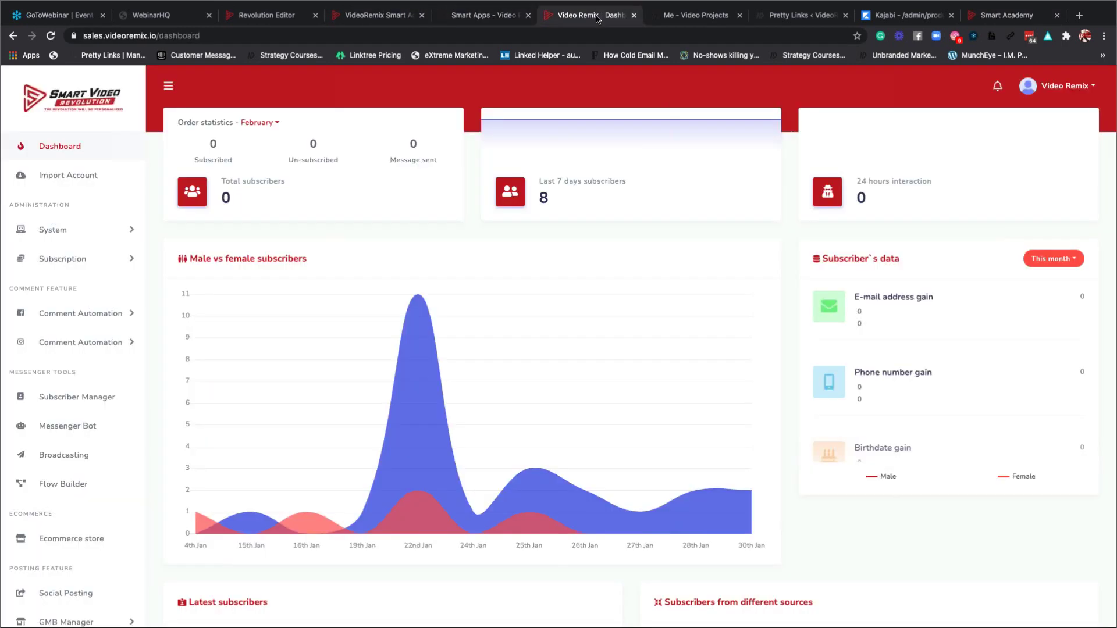
pyautogui.click(691, 19)
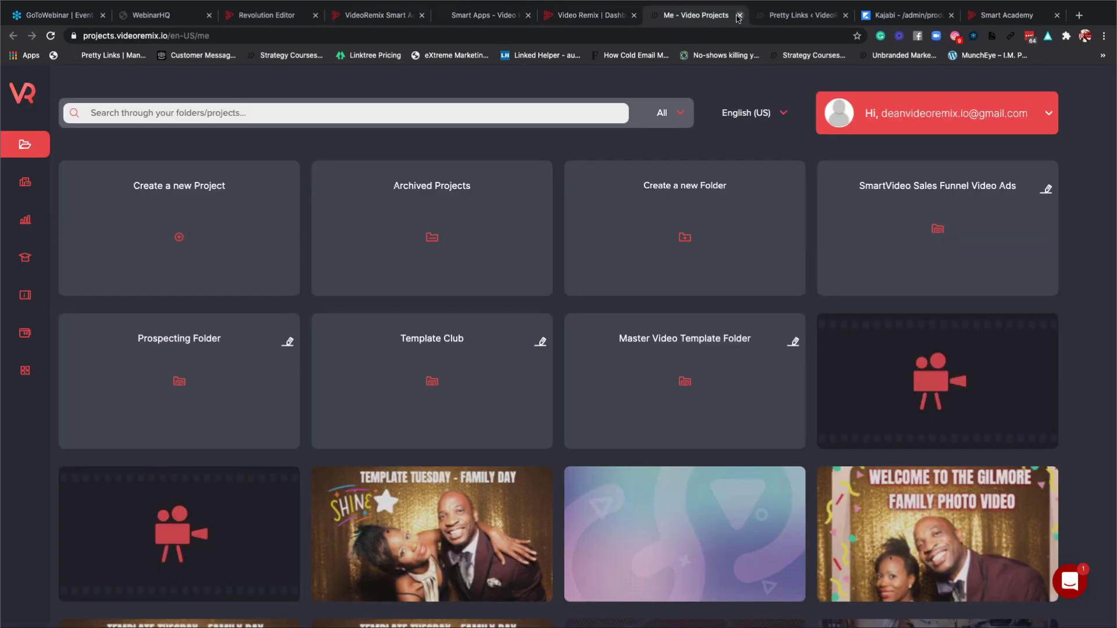
pyautogui.click(747, 17)
pyautogui.click(739, 16)
pyautogui.click(739, 16)
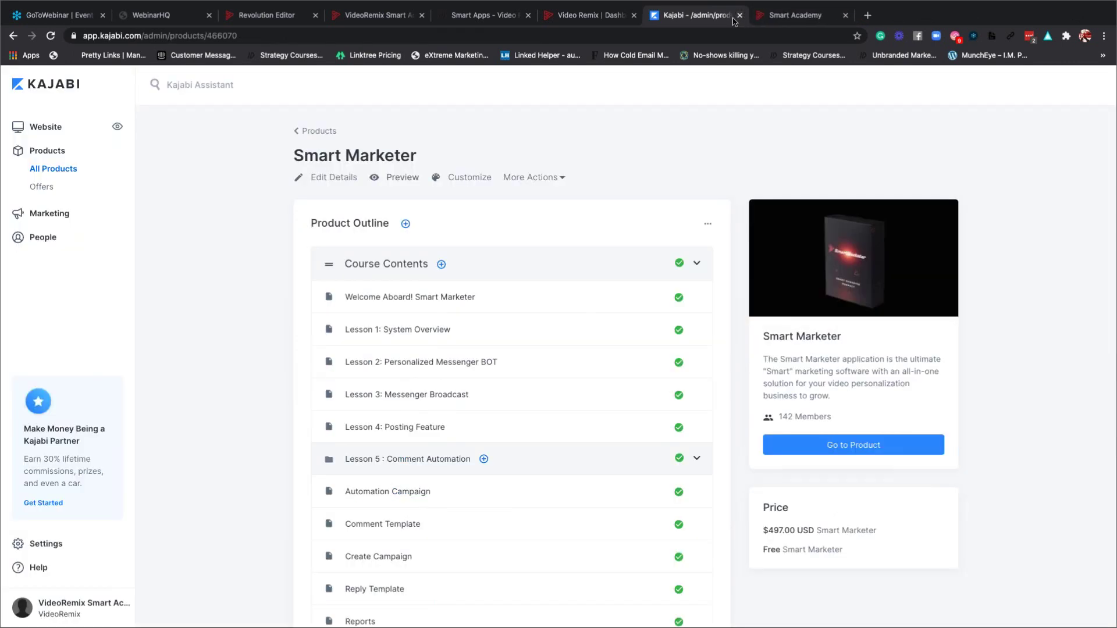
pyautogui.click(739, 15)
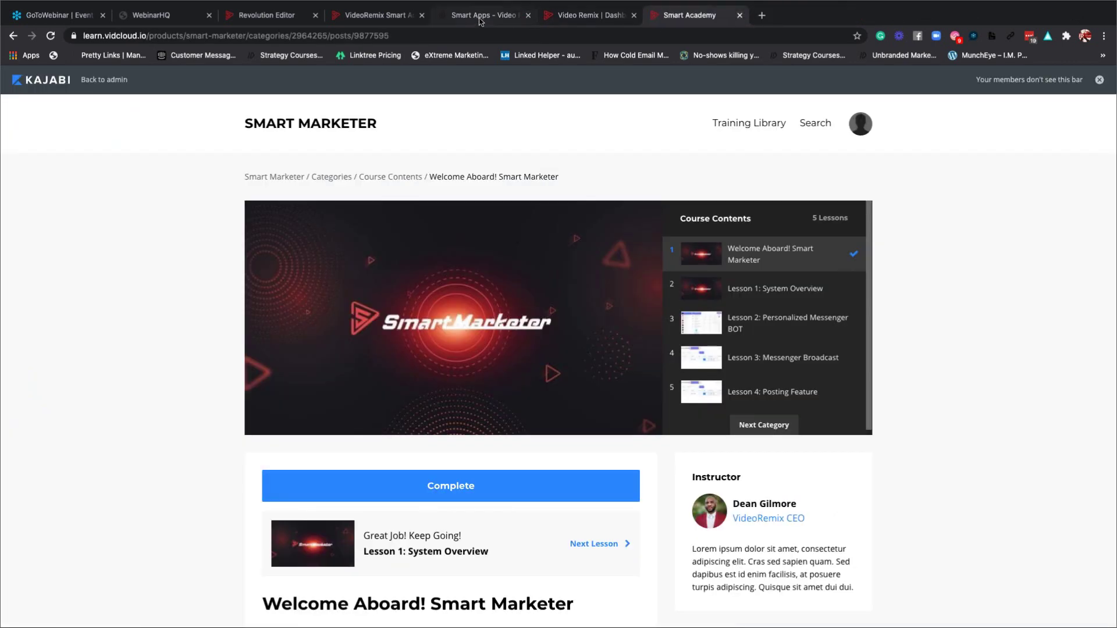
# Close the Smart Academy profile settings tab and go back to the Video Remix Dashboard.
pyautogui.click(497, 18)
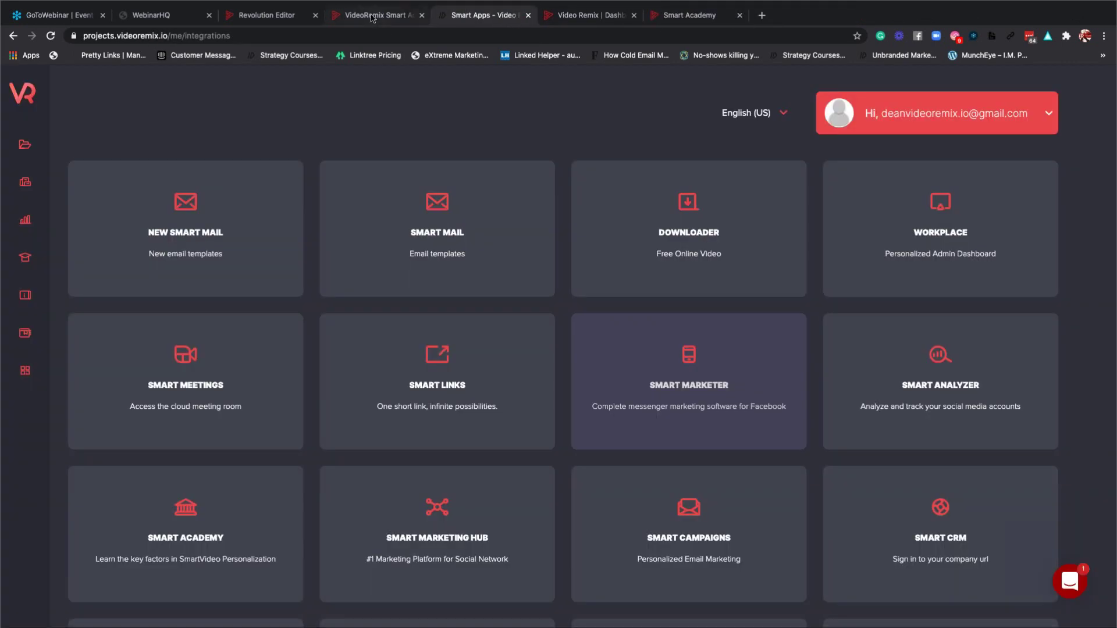
pyautogui.click(407, 16)
pyautogui.click(422, 16)
pyautogui.click(285, 16)
pyautogui.click(373, 18)
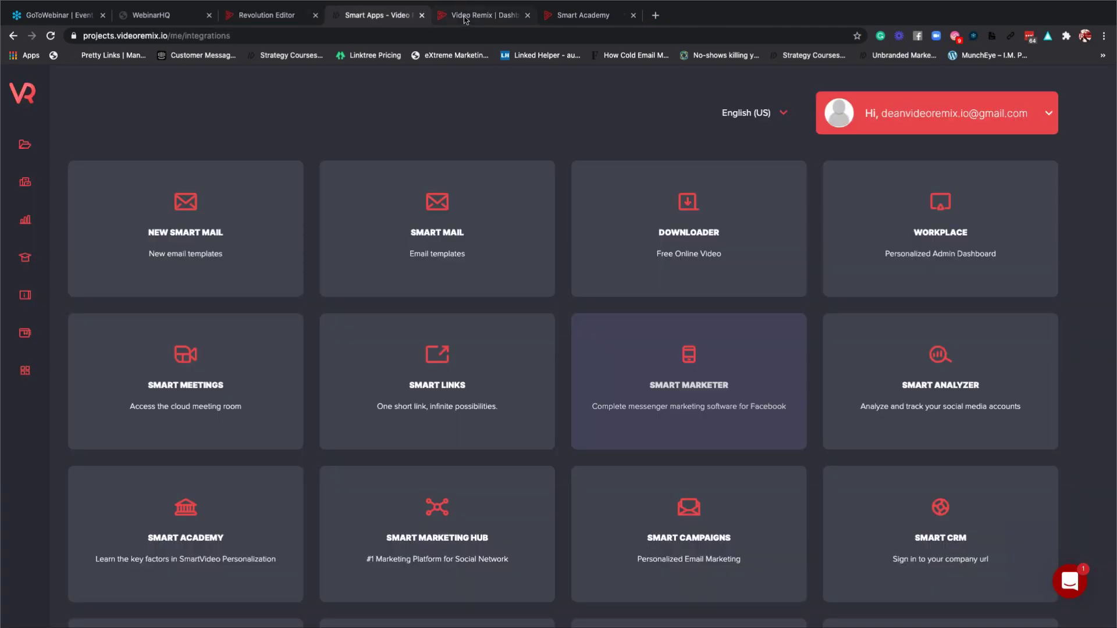
pyautogui.click(465, 16)
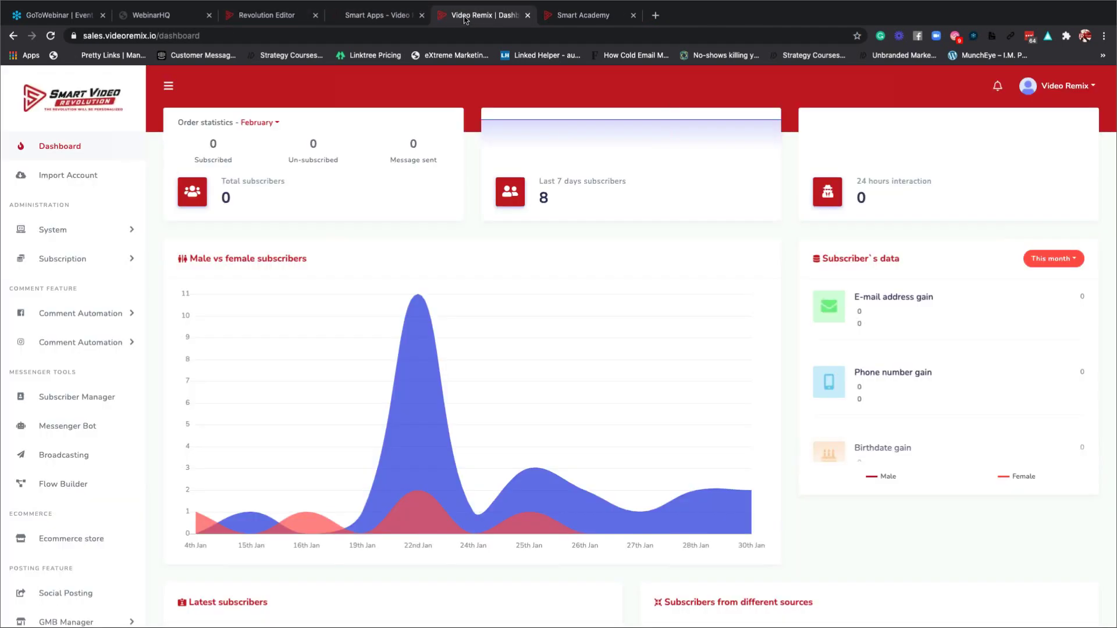
# Open Import Account, review the 5 pages and 7 groups, and start Login with Facebook.
pyautogui.click(77, 180)
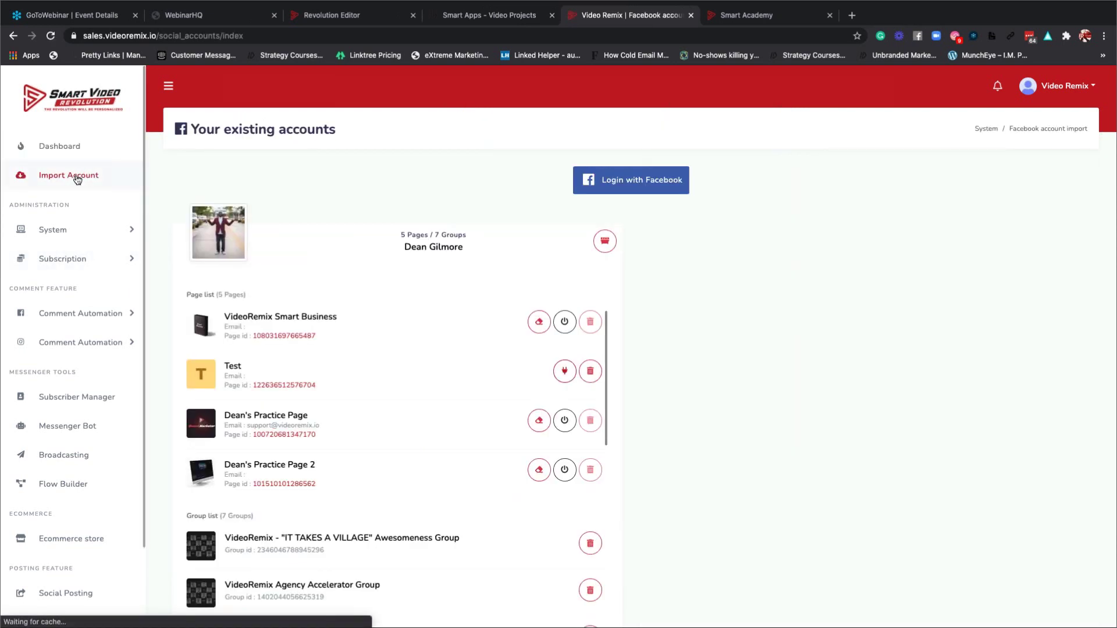
pyautogui.scroll(-5, 365, 287)
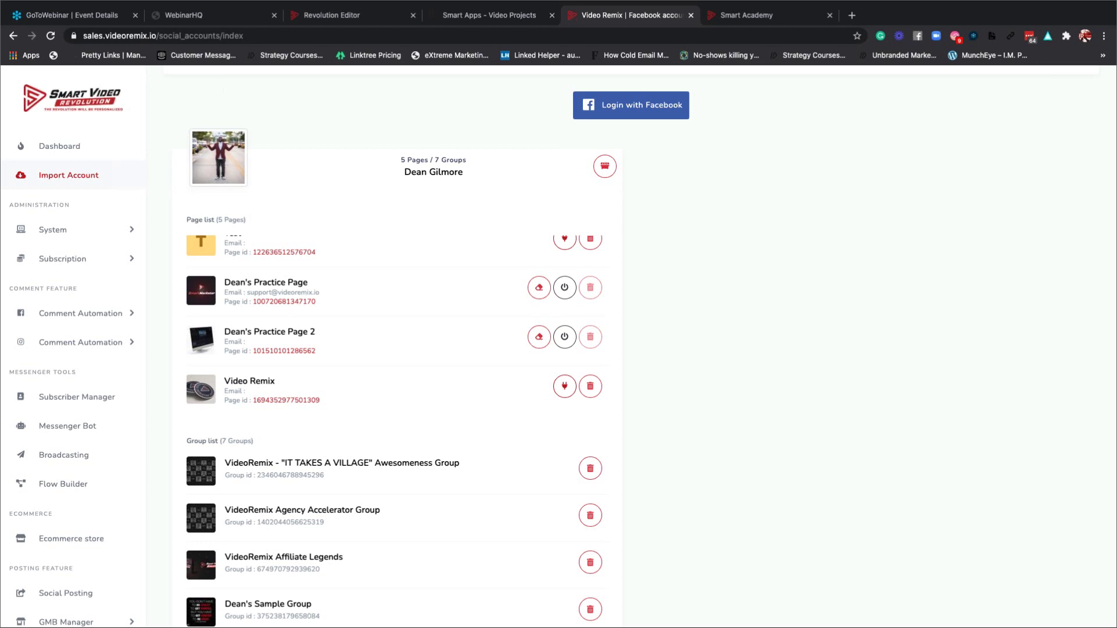
pyautogui.click(638, 106)
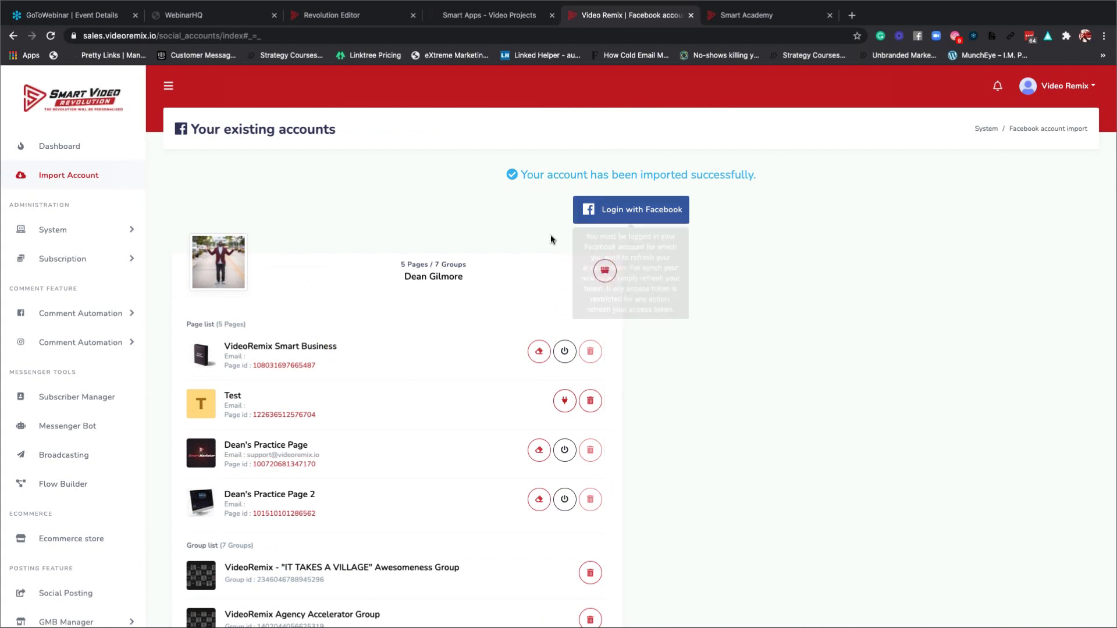
# Finish the Facebook login and scroll through the imported account's 5 pages and 7 groups.
pyautogui.scroll(-2, 457, 277)
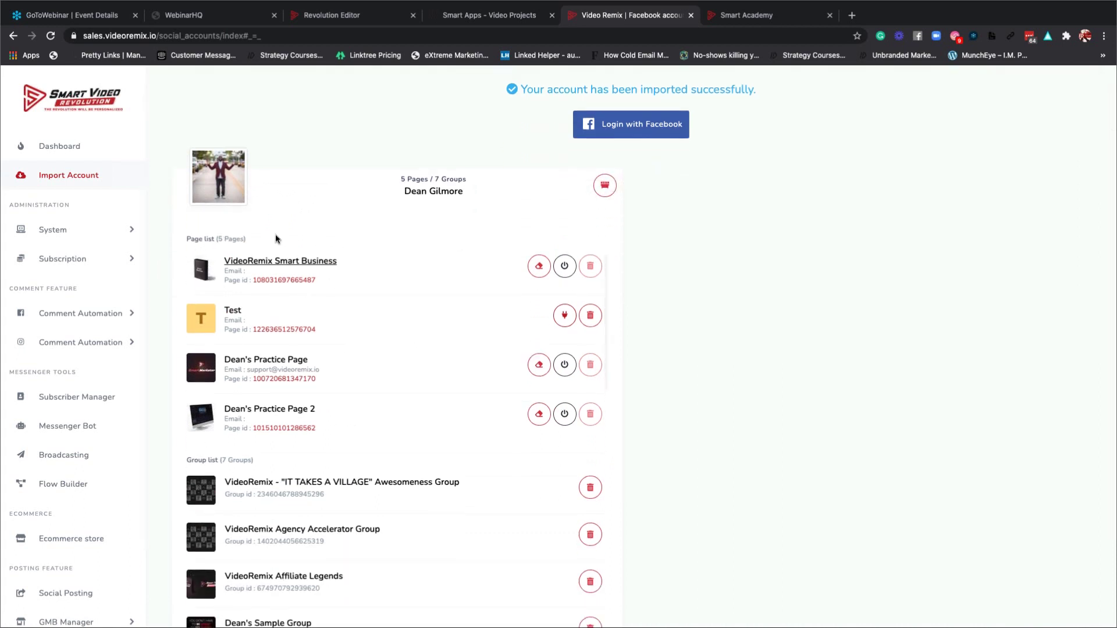
pyautogui.moveTo(203, 275)
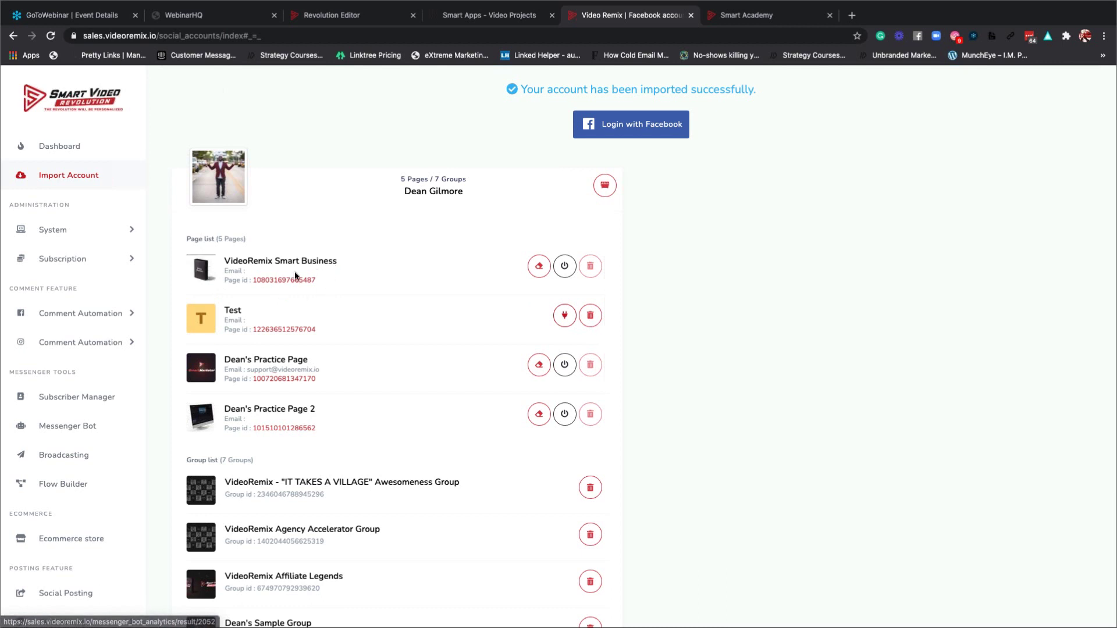
pyautogui.moveTo(198, 323)
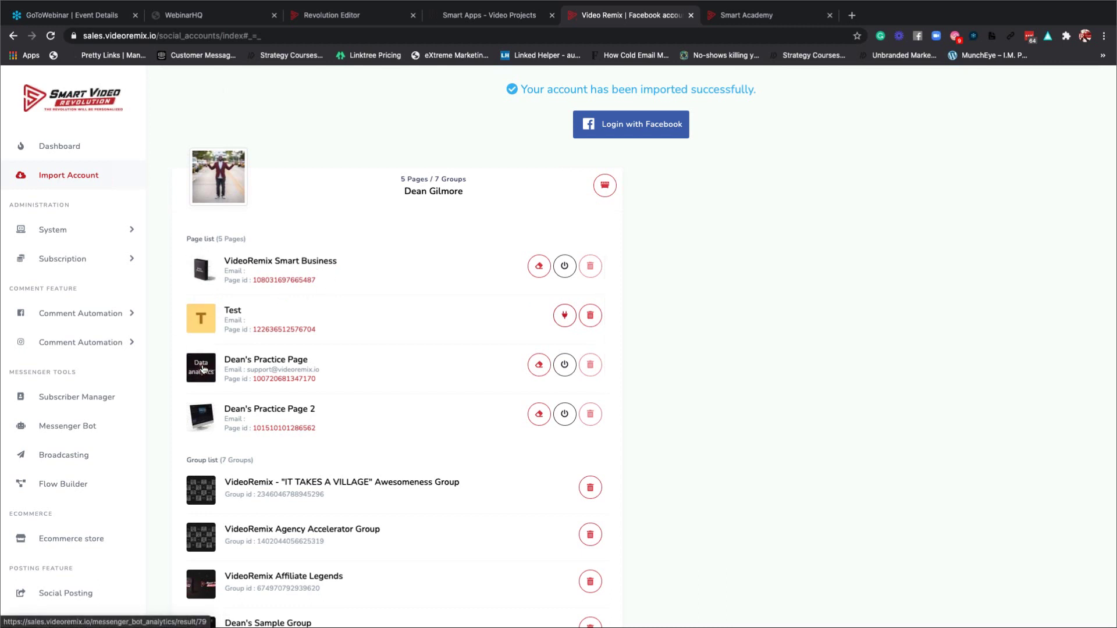
pyautogui.scroll(-1, 278, 399)
pyautogui.scroll(-1, 278, 399)
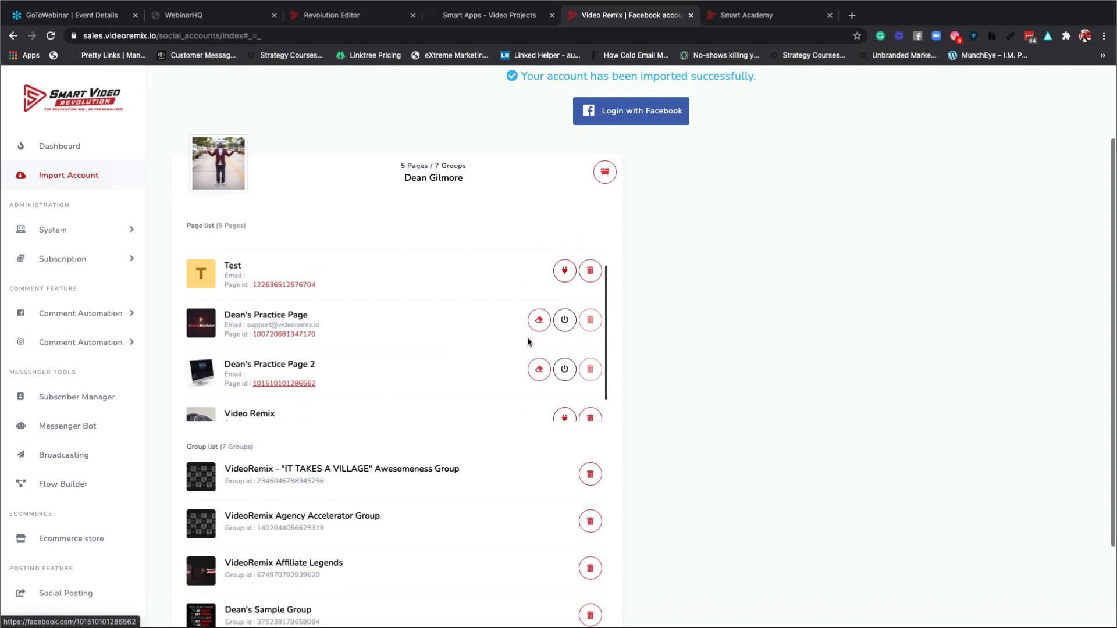
pyautogui.click(47, 39)
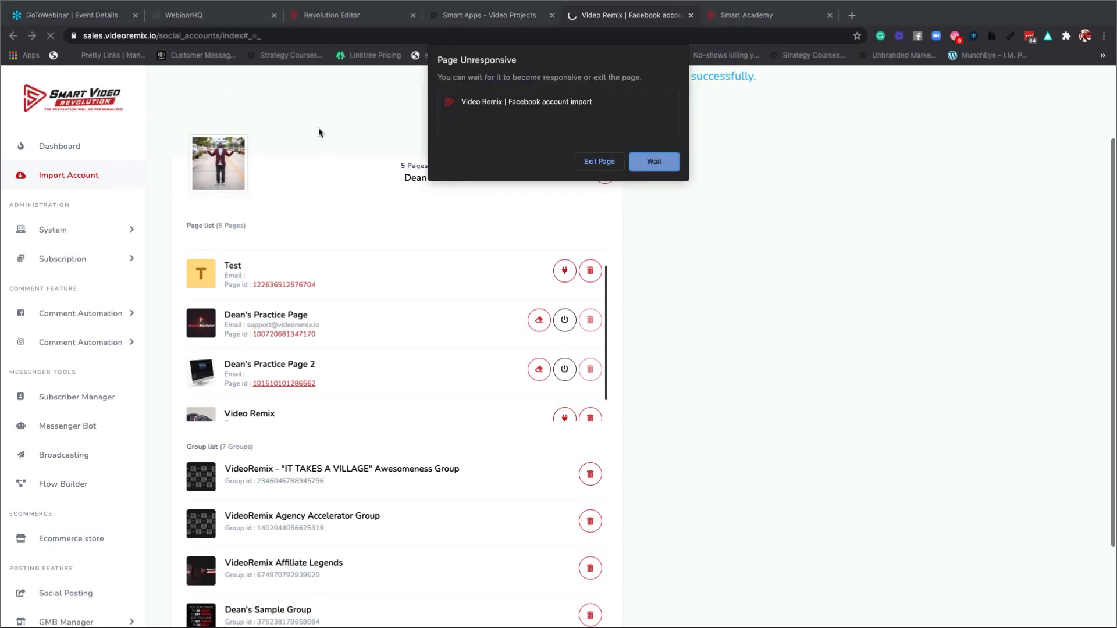
# Wait out the Page Unresponsive warning, close the stuck import tab, and launch Smart Marketer from Smart Apps.
pyautogui.click(654, 162)
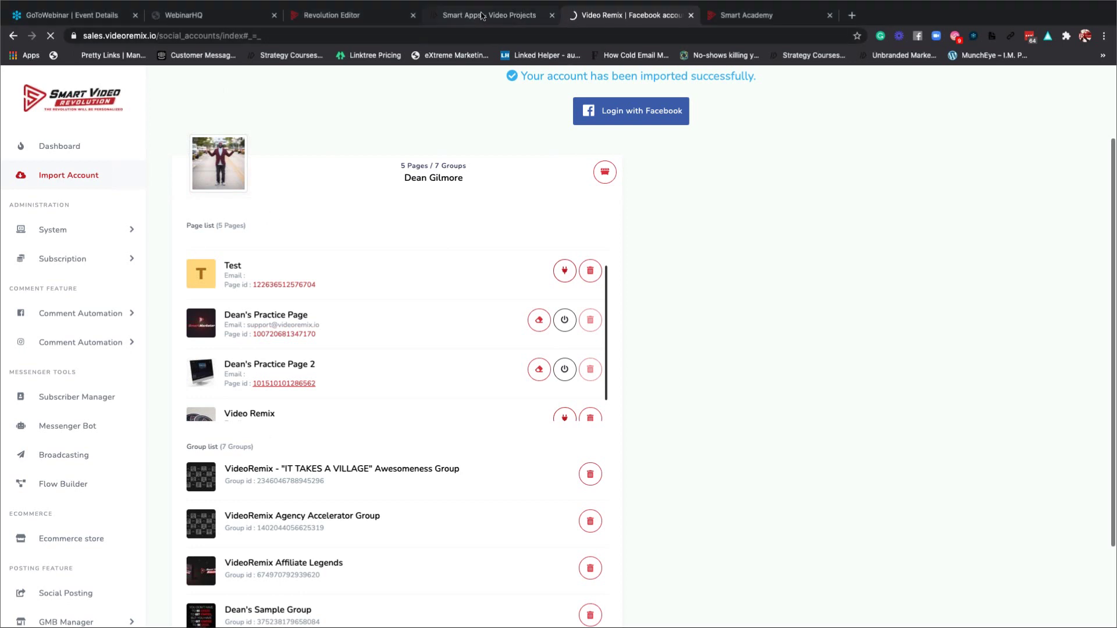
pyautogui.middleClick(599, 16)
pyautogui.click(599, 16)
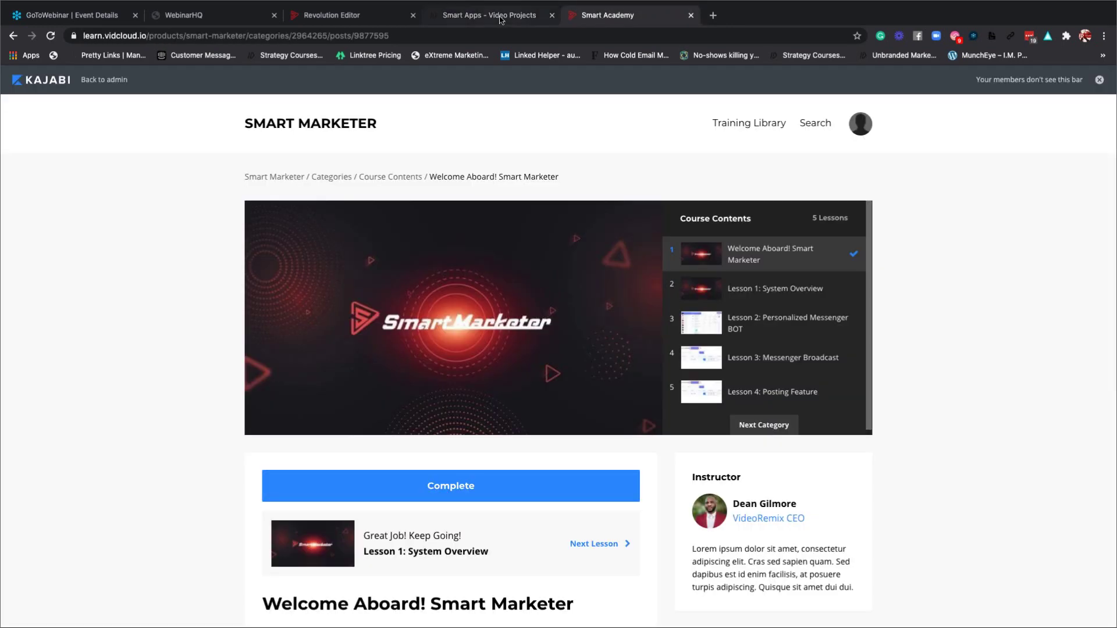
pyautogui.click(500, 18)
pyautogui.click(666, 409)
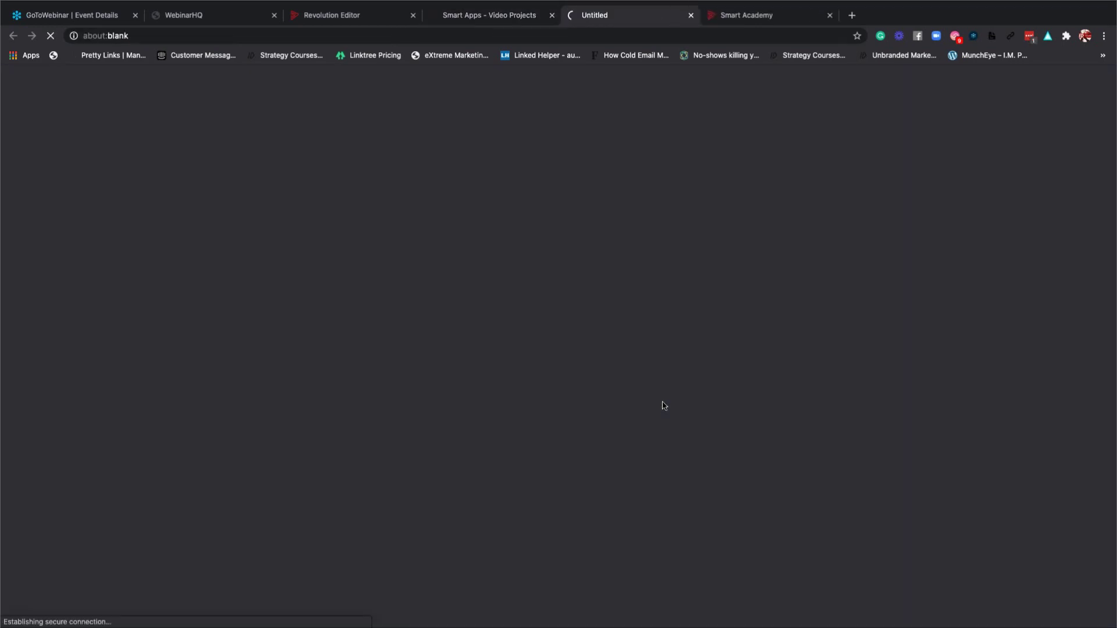
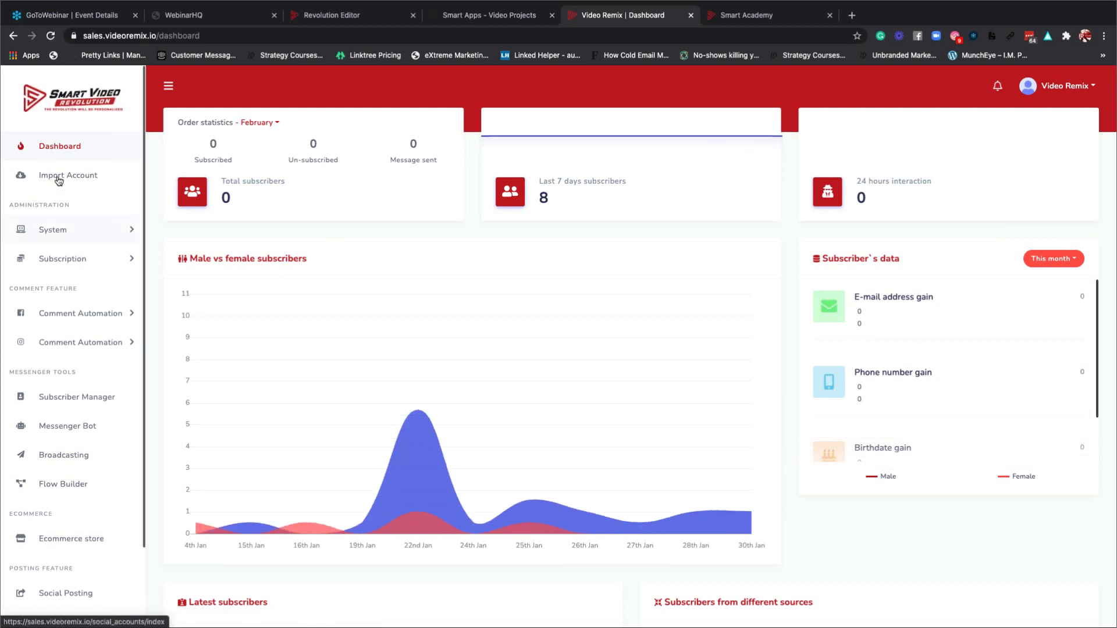
# Open the Facebook account import page from the sidebar.
pyautogui.click(58, 175)
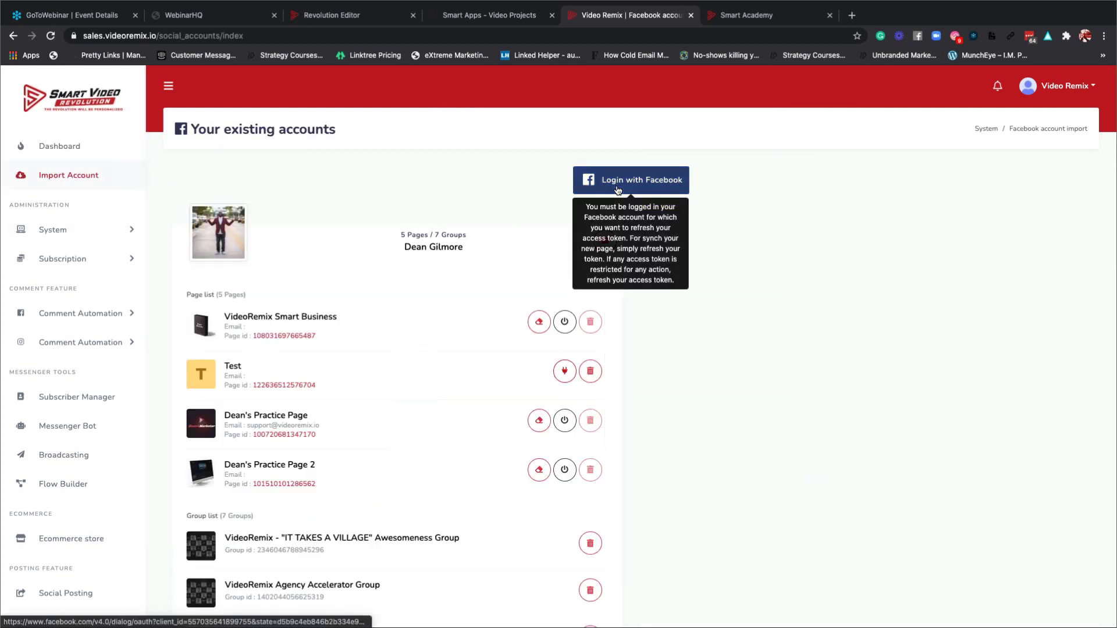
# Log in with Facebook and review the refreshed list of 5 pages and 7 groups.
pyautogui.click(618, 190)
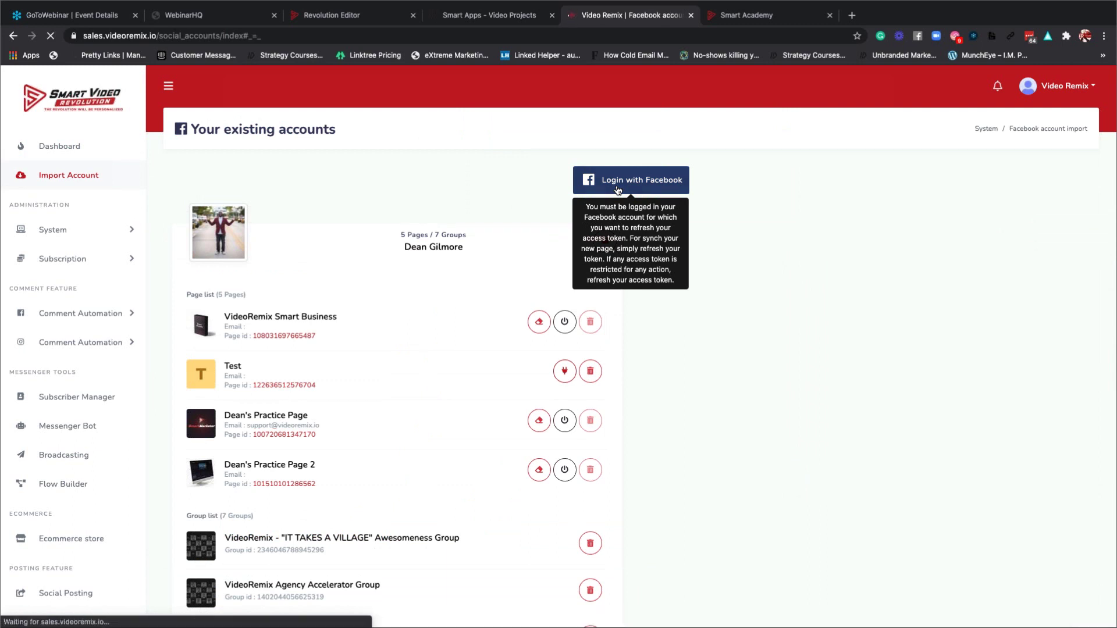
pyautogui.scroll(-4, 714, 284)
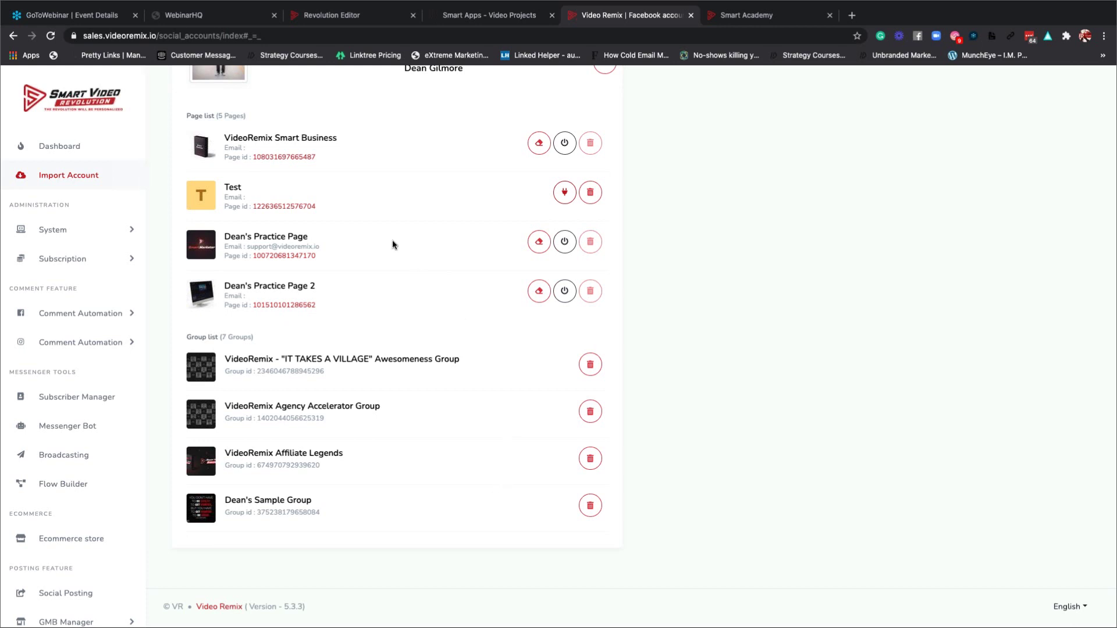
pyautogui.scroll(-2, 392, 245)
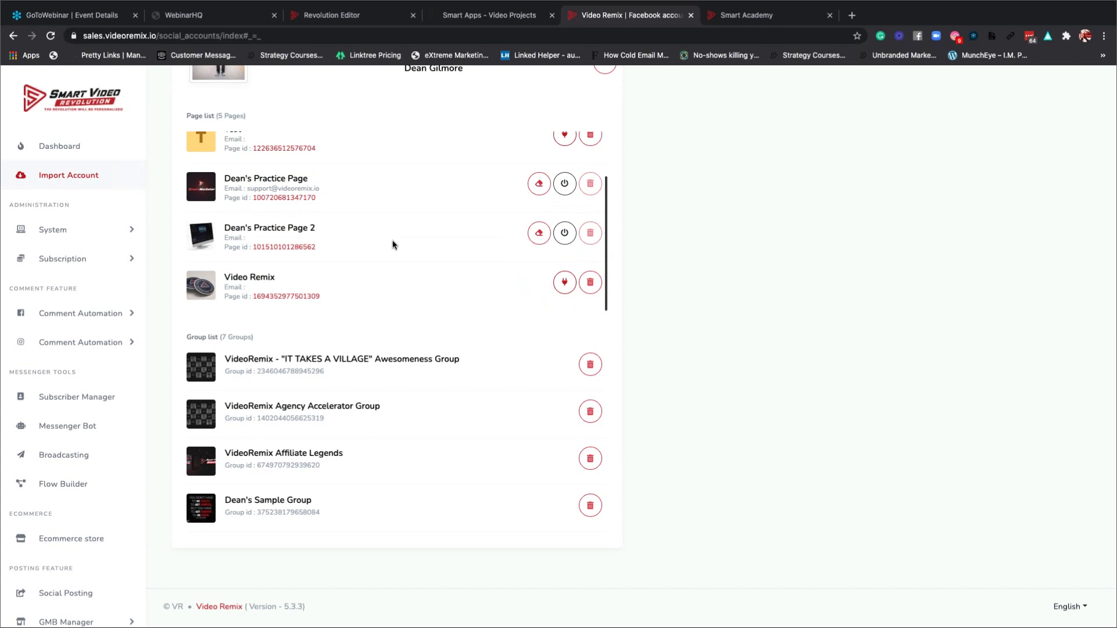
pyautogui.scroll(4, 393, 244)
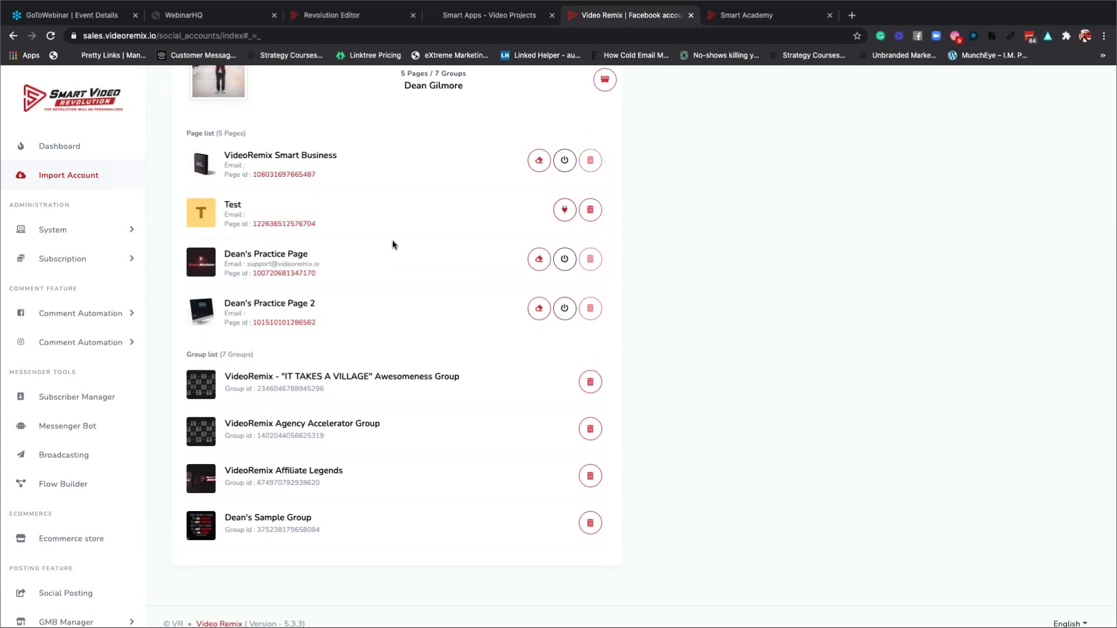
pyautogui.scroll(-2, 392, 244)
pyautogui.scroll(3, 392, 244)
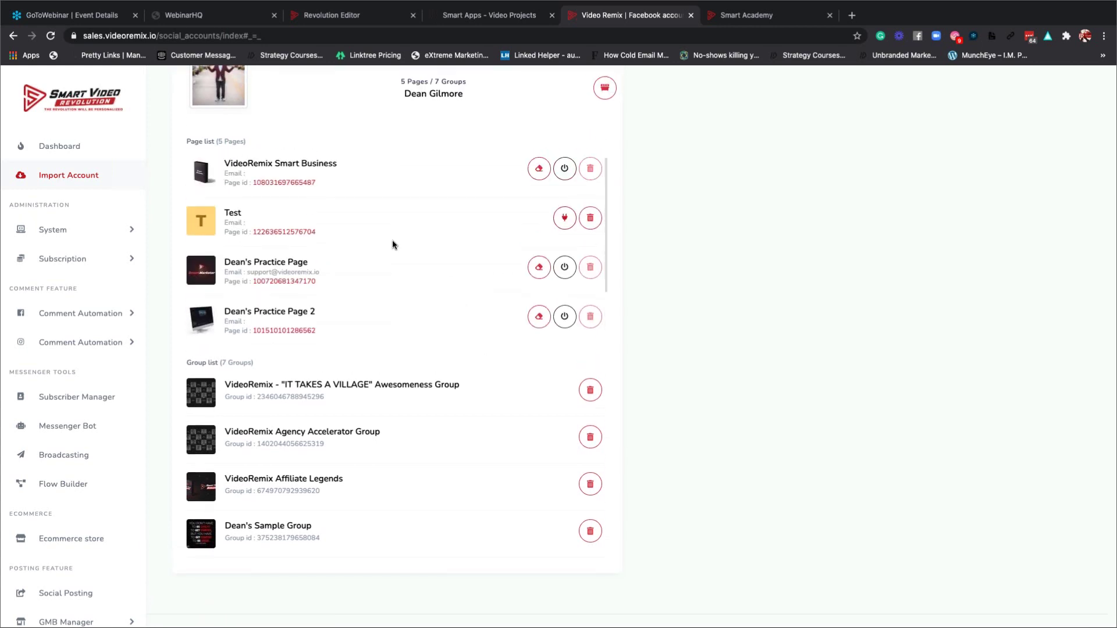
pyautogui.scroll(-2, 392, 243)
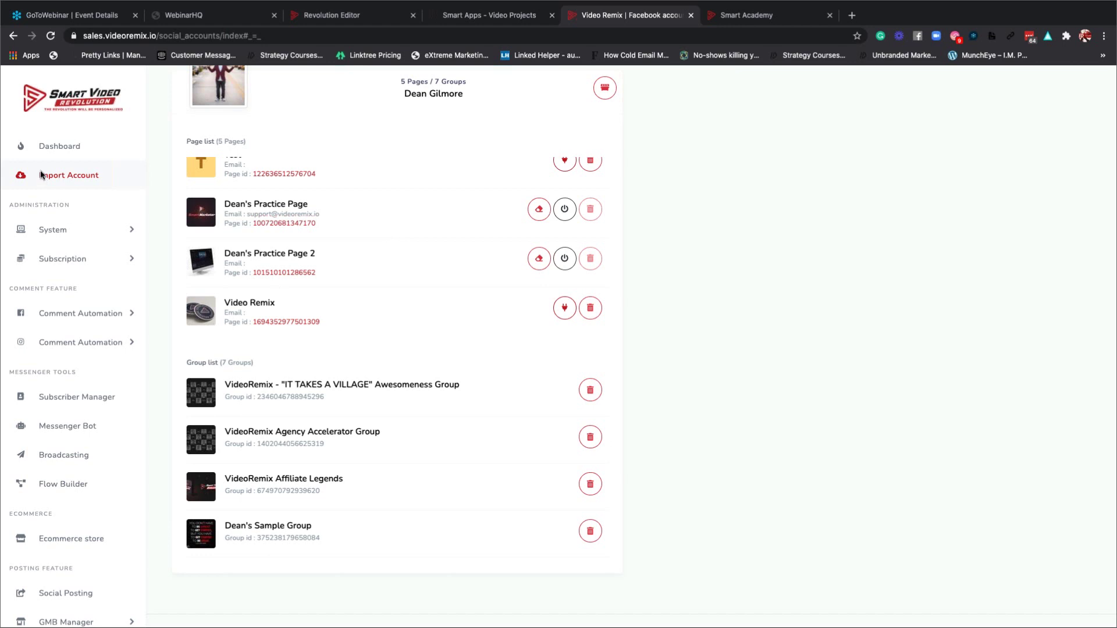
pyautogui.scroll(1, 421, 211)
pyautogui.scroll(3, 420, 211)
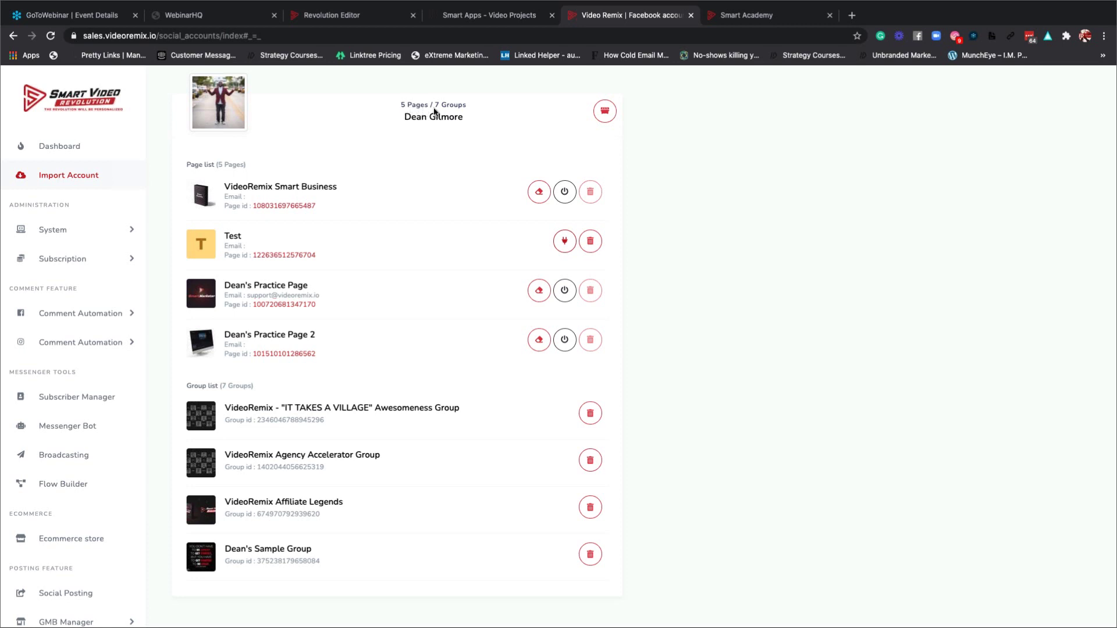
pyautogui.scroll(-5, 349, 489)
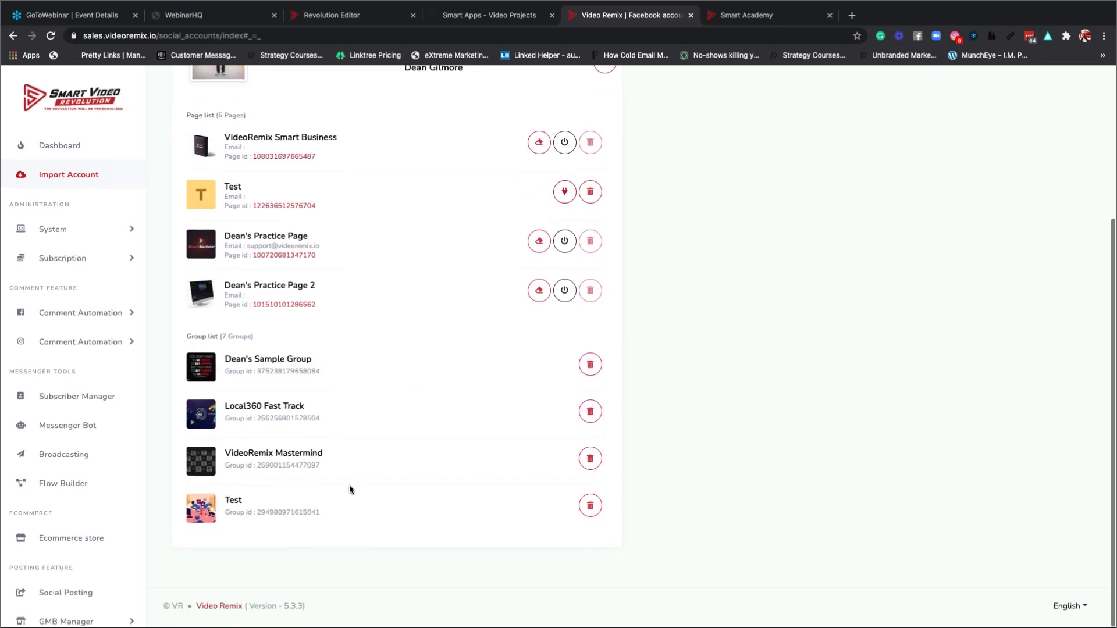
pyautogui.scroll(-3, 62, 474)
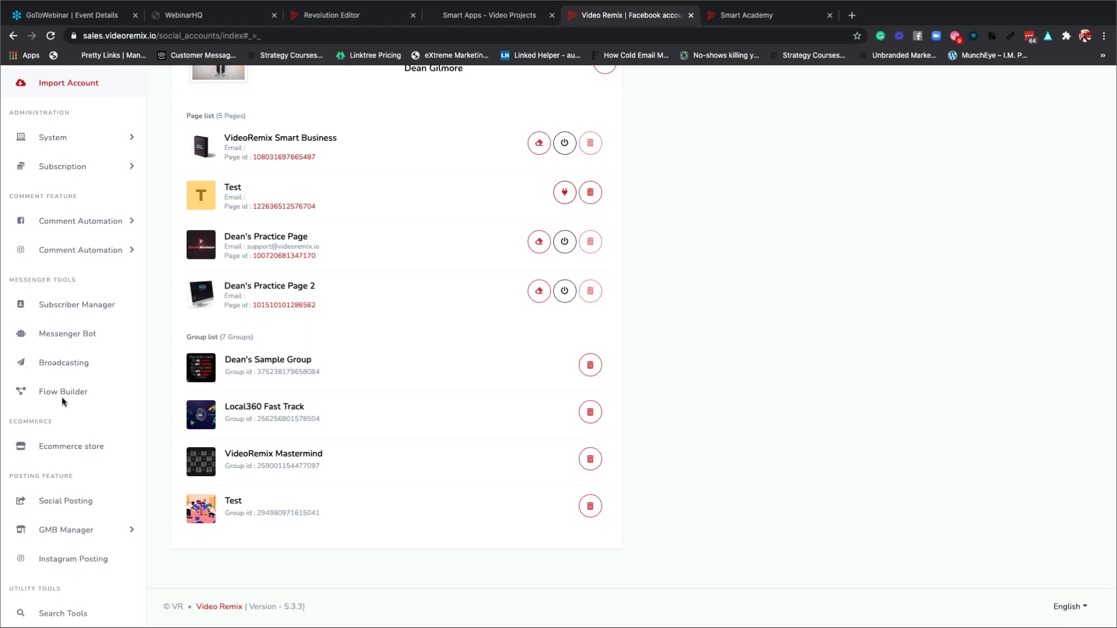
# Open Instagram Posting under Subscriber Manager and filter the list to Instagram accounts.
pyautogui.click(72, 306)
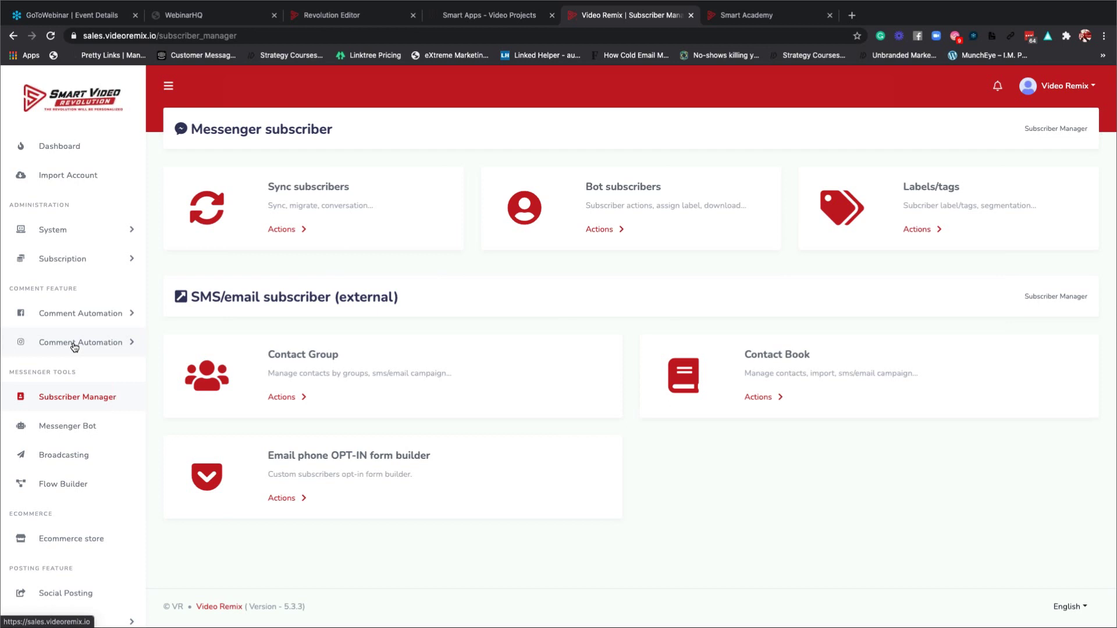
pyautogui.scroll(-3, 74, 345)
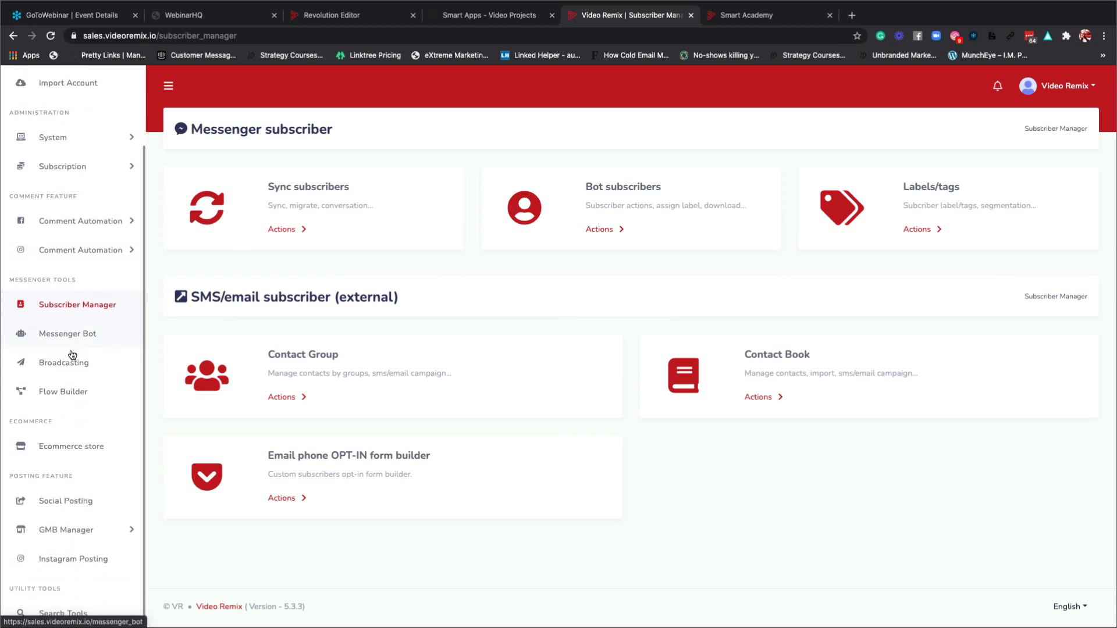
pyautogui.click(86, 559)
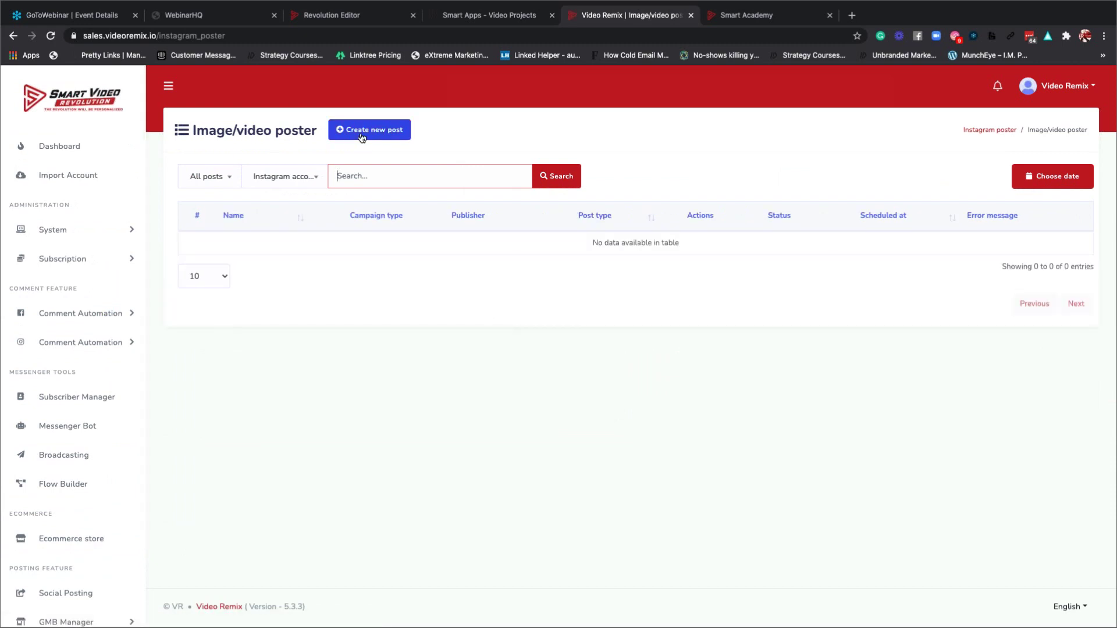
pyautogui.click(289, 179)
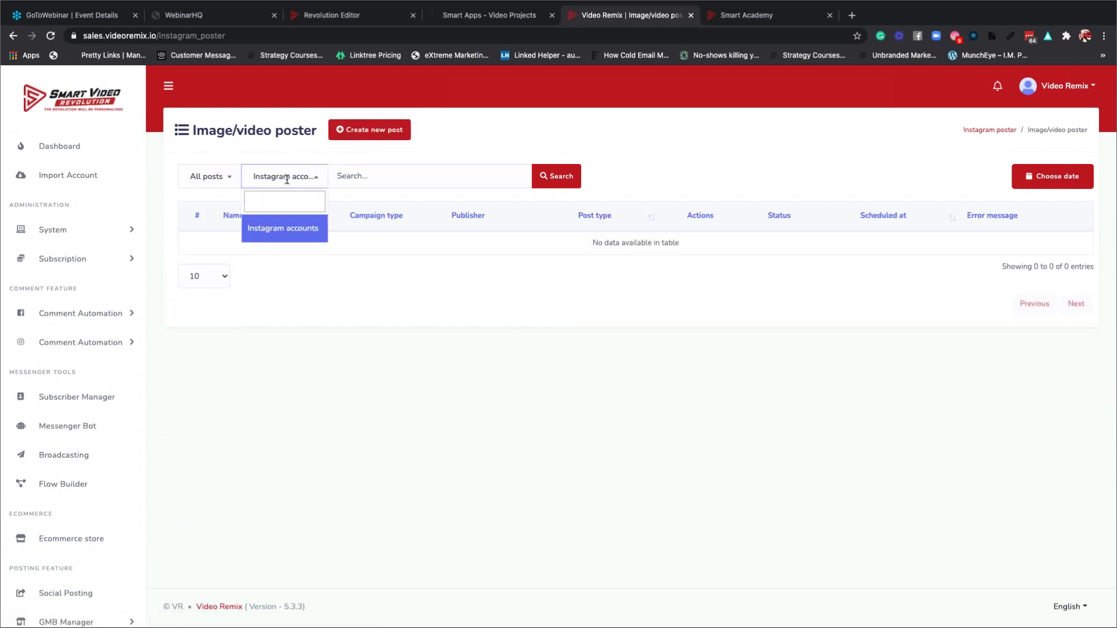
pyautogui.click(295, 228)
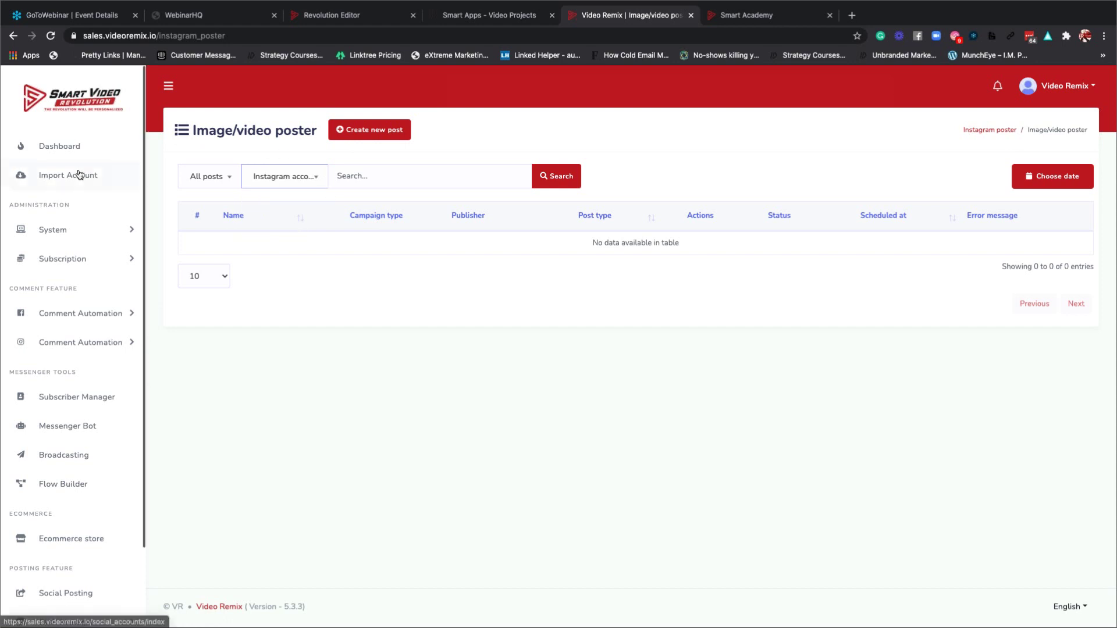
# Start a new Instagram post and look over the empty Add image/video post form.
pyautogui.click(366, 134)
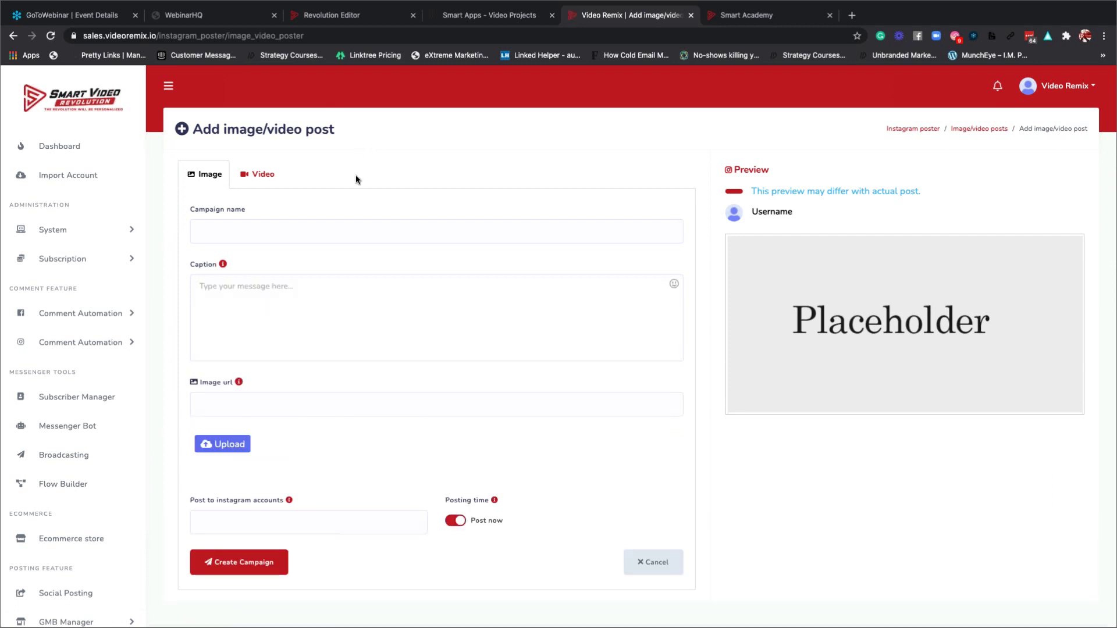
pyautogui.scroll(-2, 375, 372)
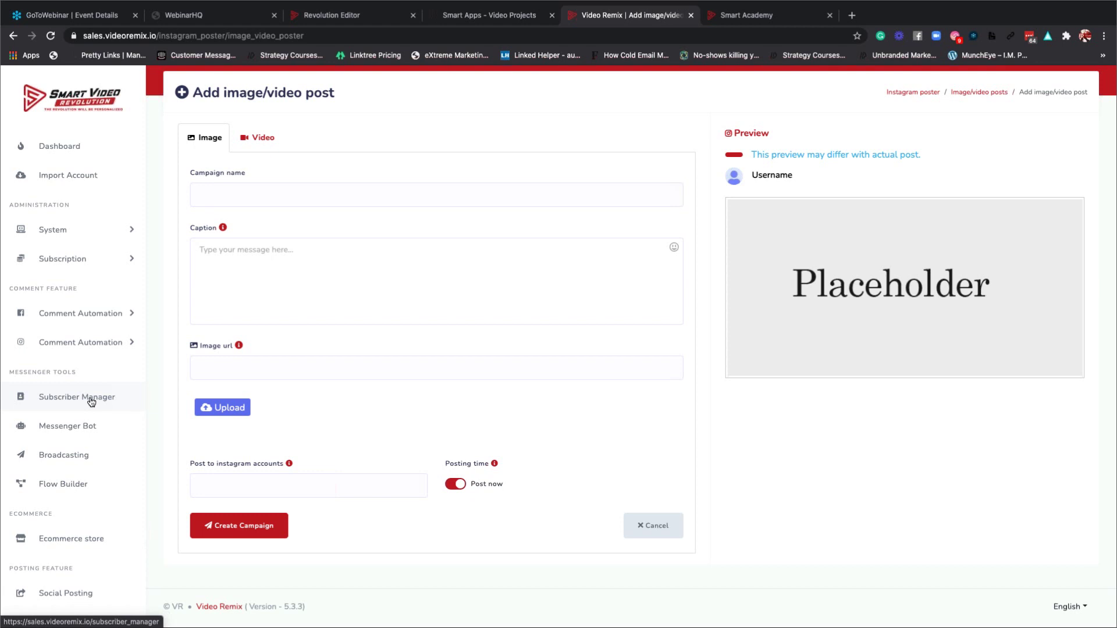
pyautogui.scroll(-3, 92, 401)
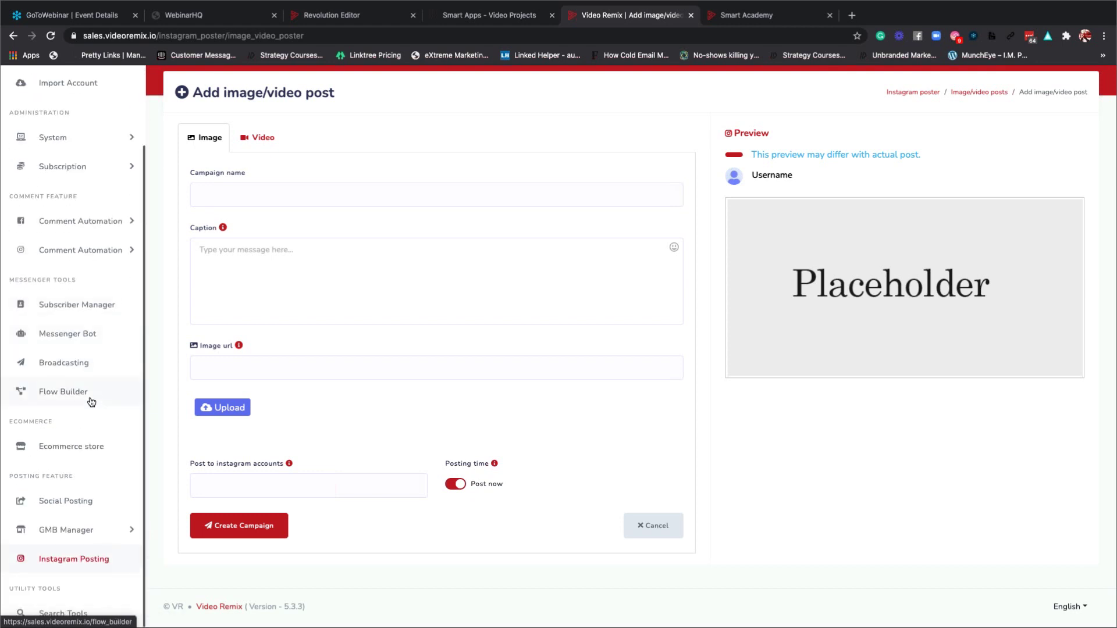
# Browse the Social Posting page's Facebook Poster and Social Poster post types.
pyautogui.click(80, 503)
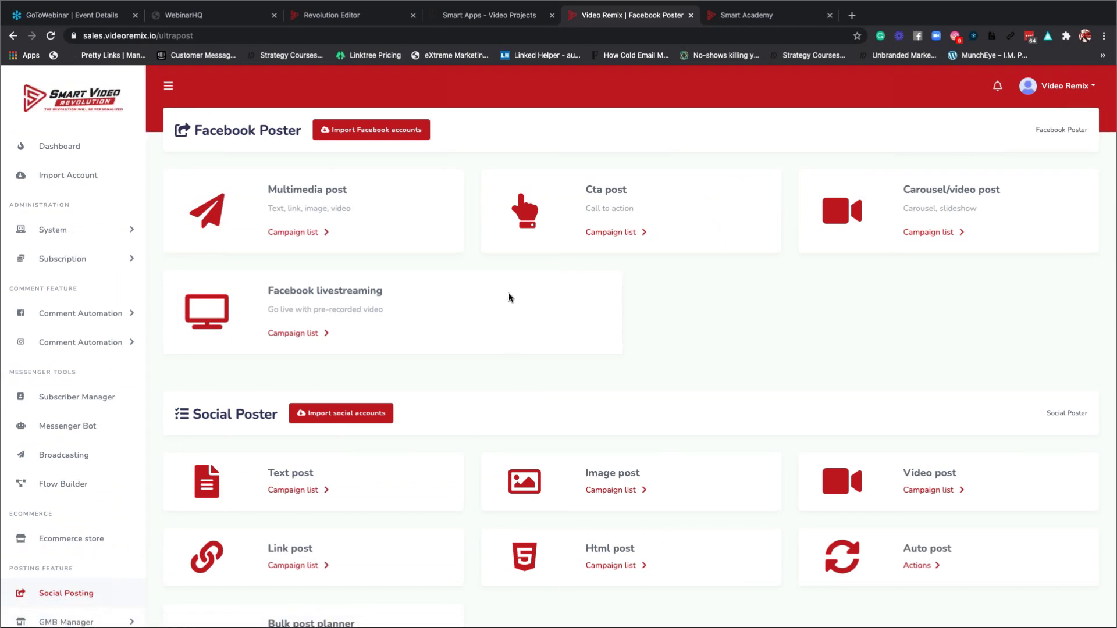
pyautogui.scroll(-3, 509, 294)
pyautogui.scroll(1, 508, 293)
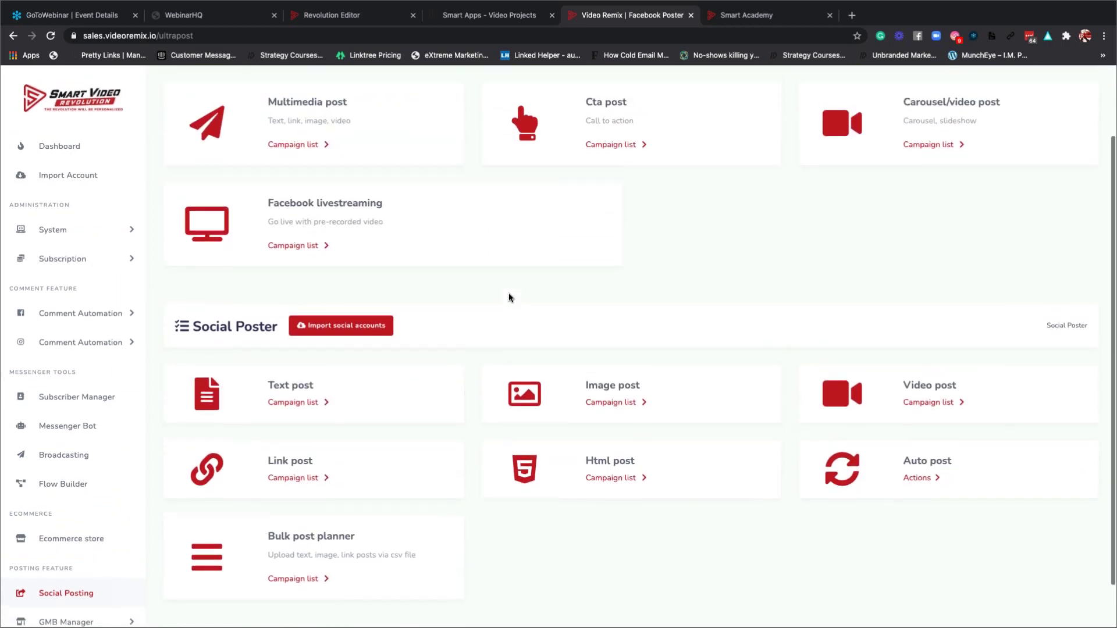
pyautogui.scroll(2, 509, 297)
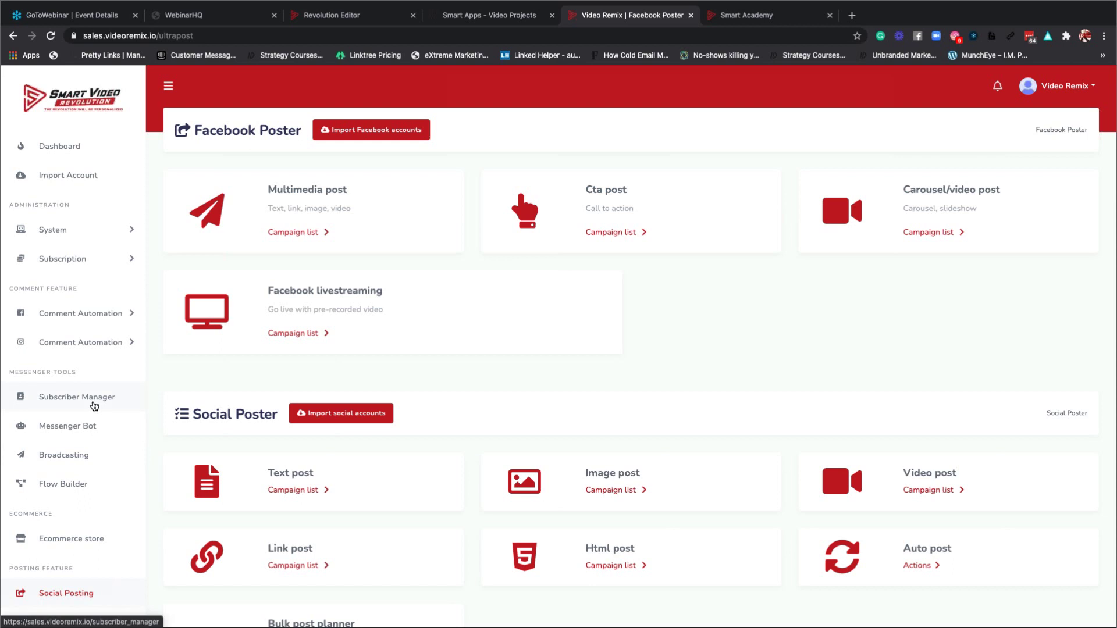
pyautogui.scroll(-3, 82, 483)
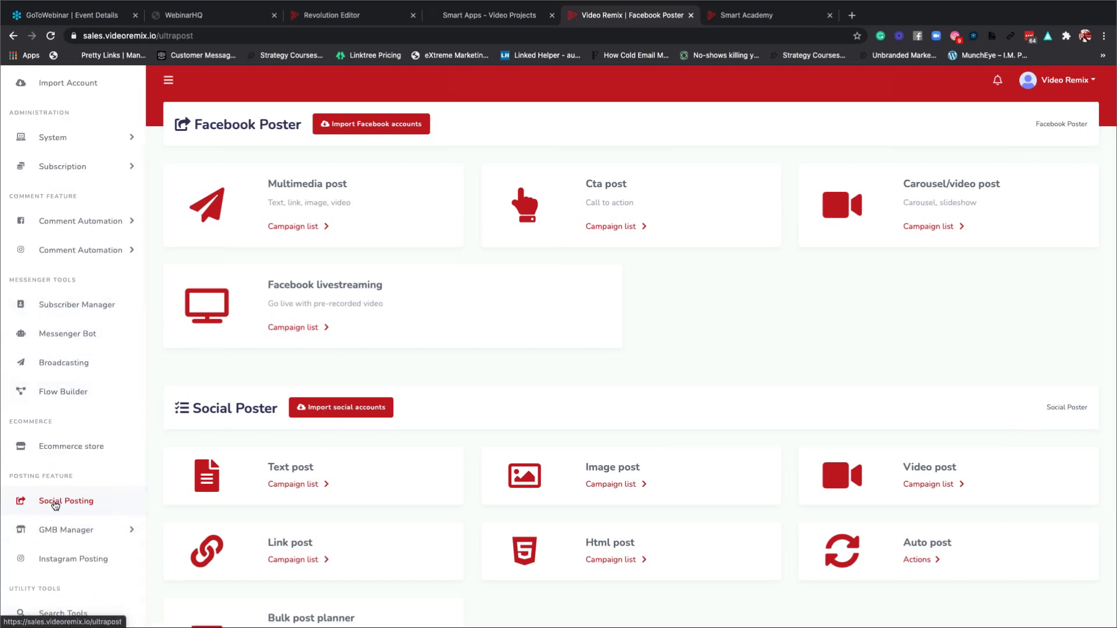
pyautogui.click(68, 504)
pyautogui.click(371, 132)
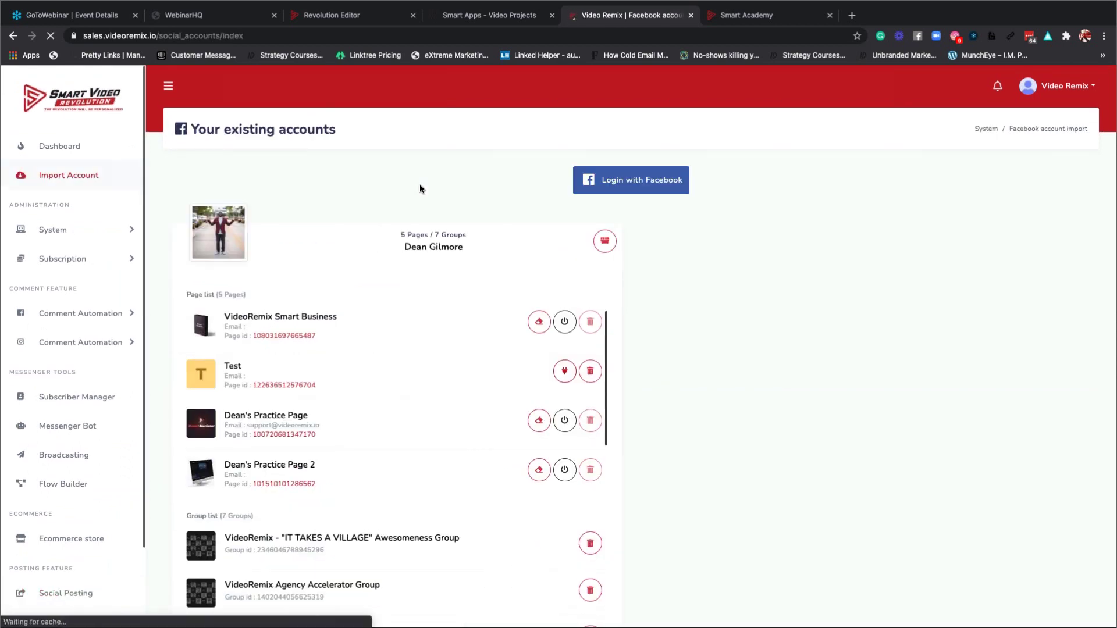
pyautogui.click(13, 36)
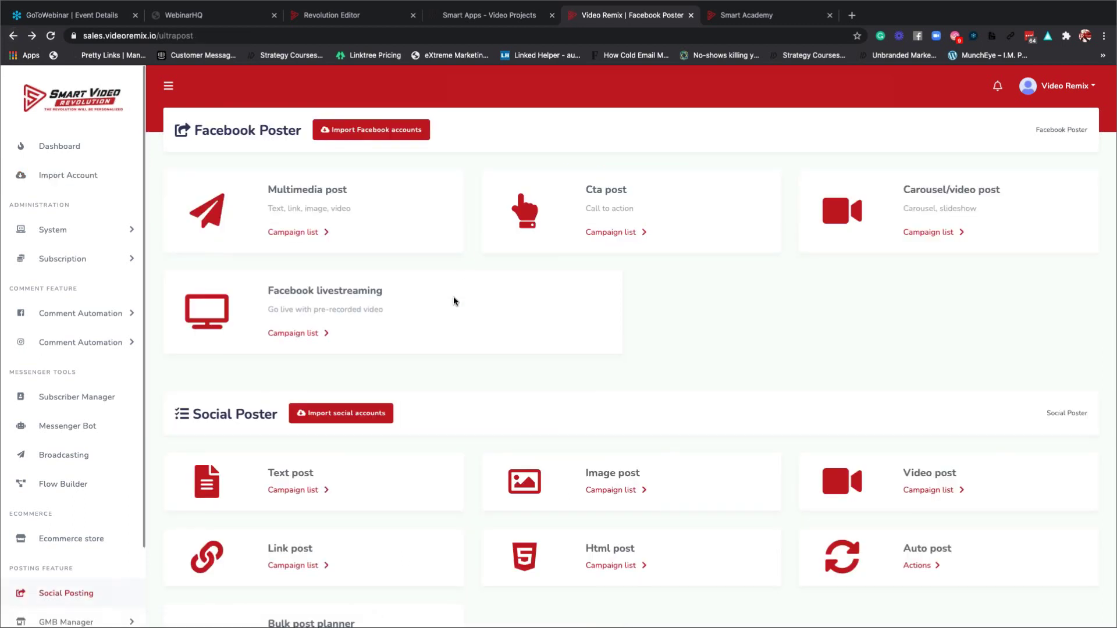
pyautogui.scroll(-3, 454, 314)
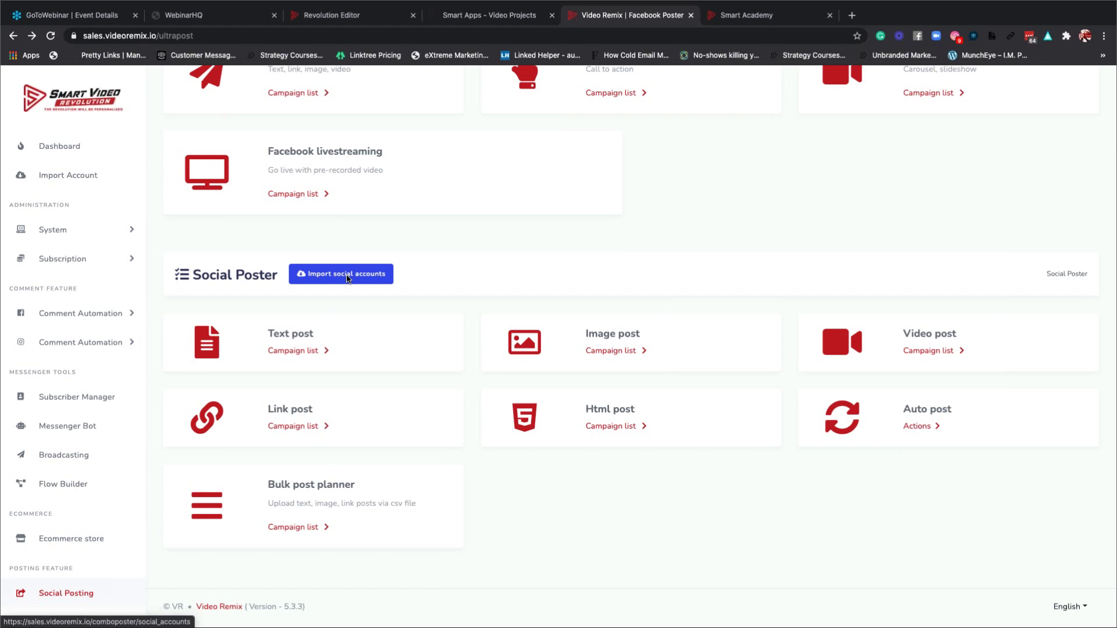
# Scroll through the Twitter, LinkedIn and WordPress account cards, then return to Instagram Posting.
pyautogui.click(347, 277)
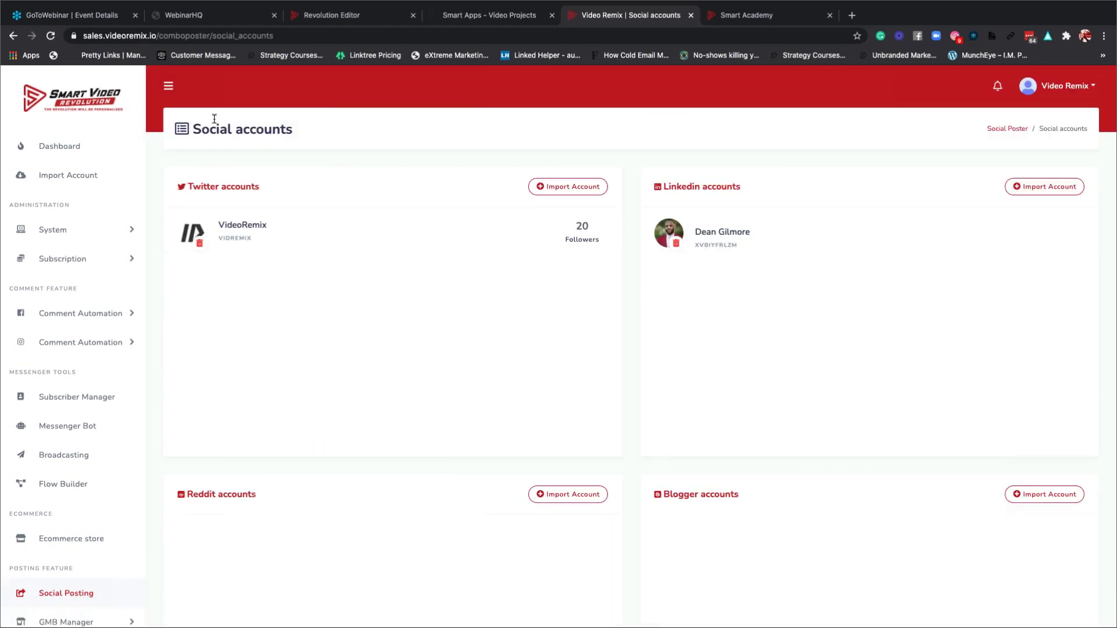
pyautogui.click(197, 36)
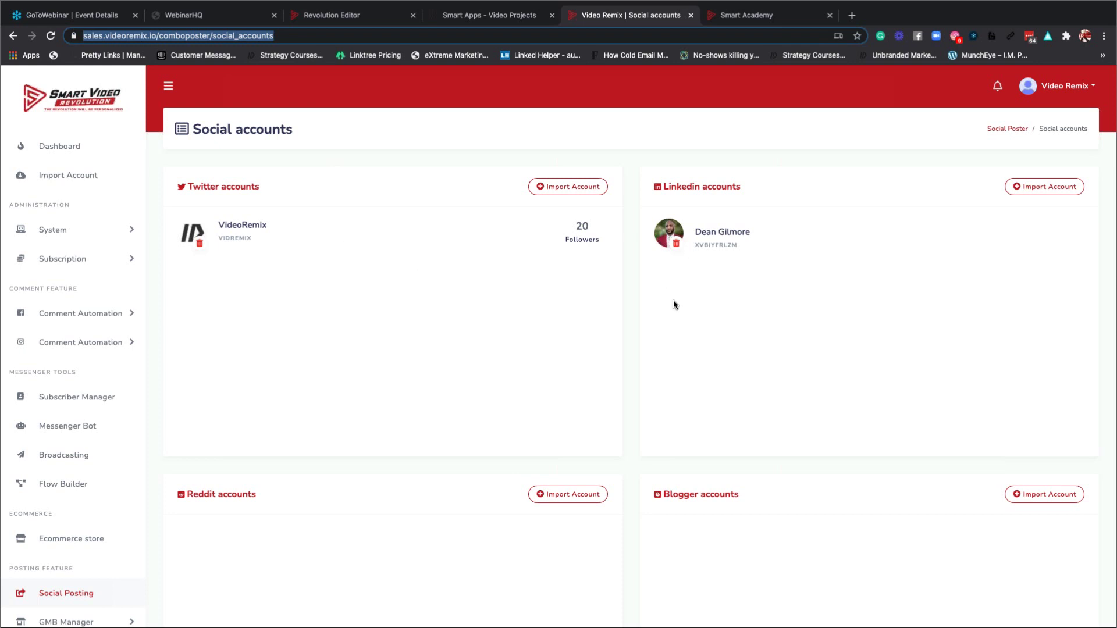
pyautogui.scroll(-3, 673, 304)
pyautogui.scroll(2, 673, 302)
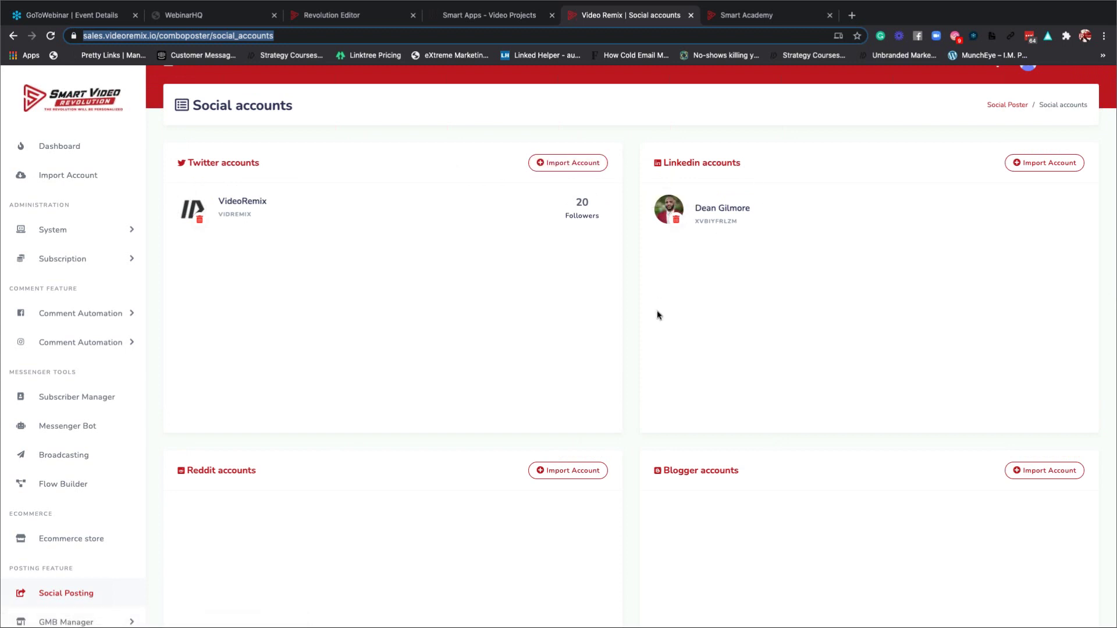
pyautogui.scroll(-6, 657, 309)
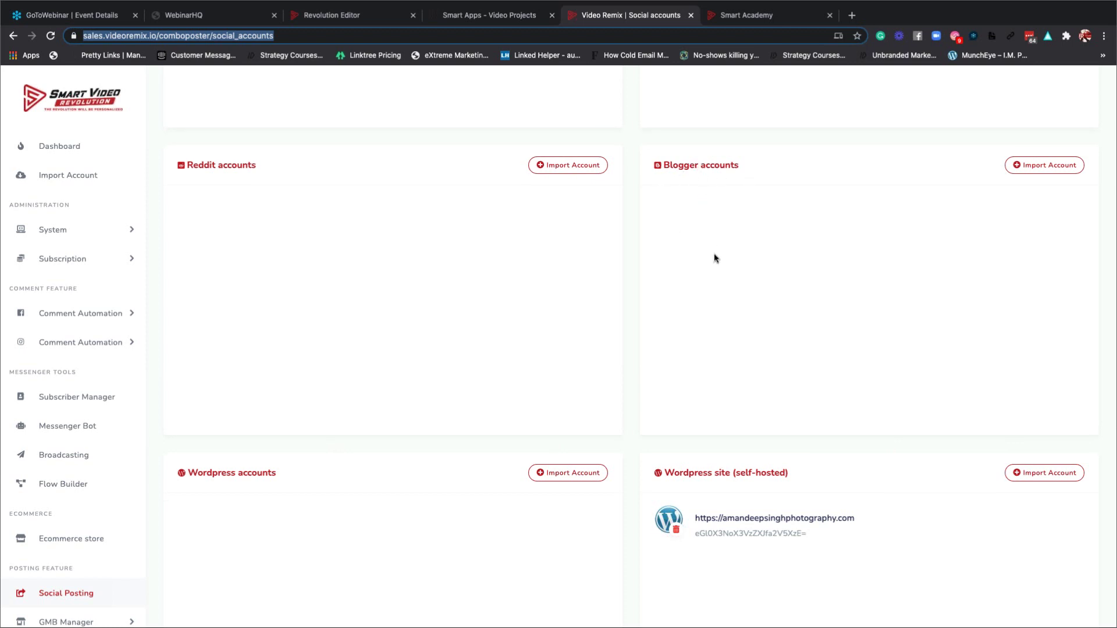
pyautogui.scroll(-1, 714, 255)
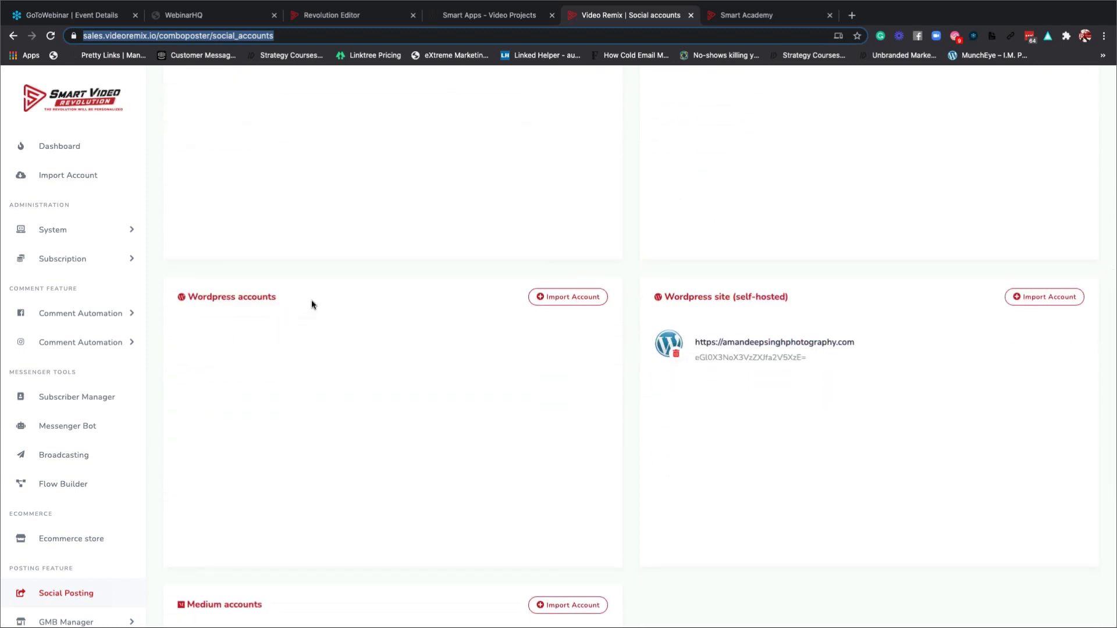
pyautogui.scroll(-3, 770, 388)
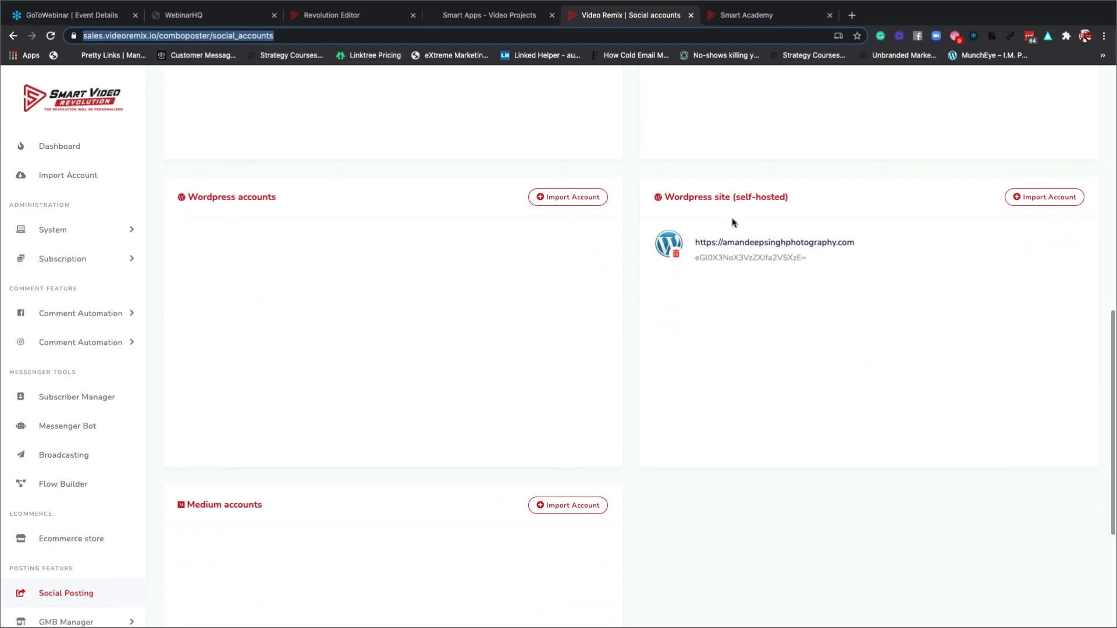
pyautogui.scroll(-5, 692, 326)
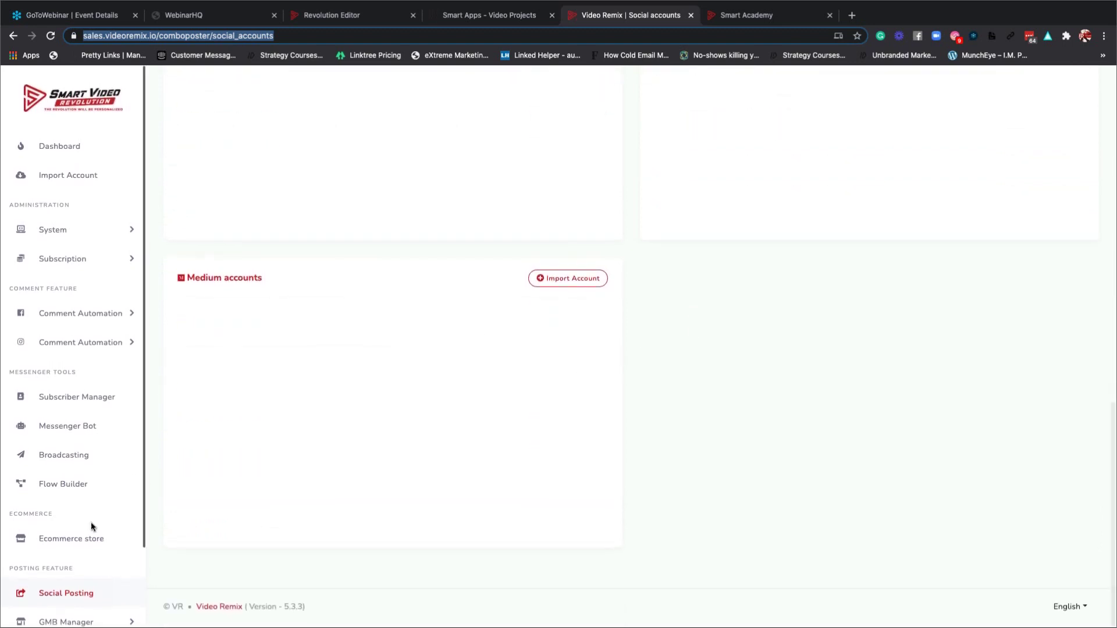
pyautogui.scroll(-2, 89, 523)
pyautogui.click(79, 560)
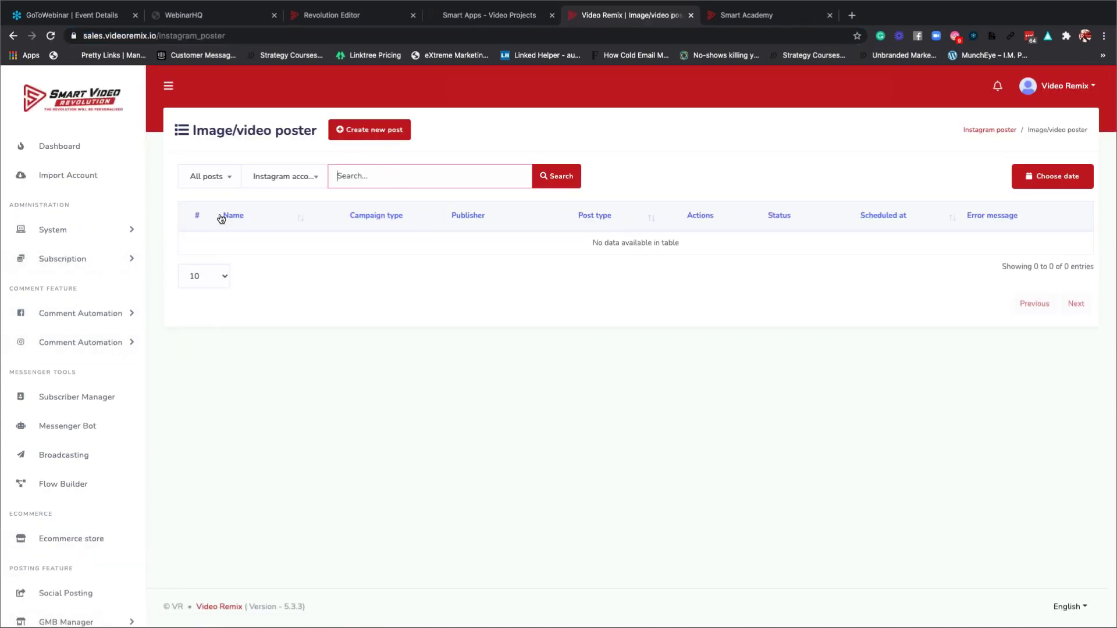
# Try starting an Instagram Comment Automation campaign, which redirects back to account import.
pyautogui.click(82, 178)
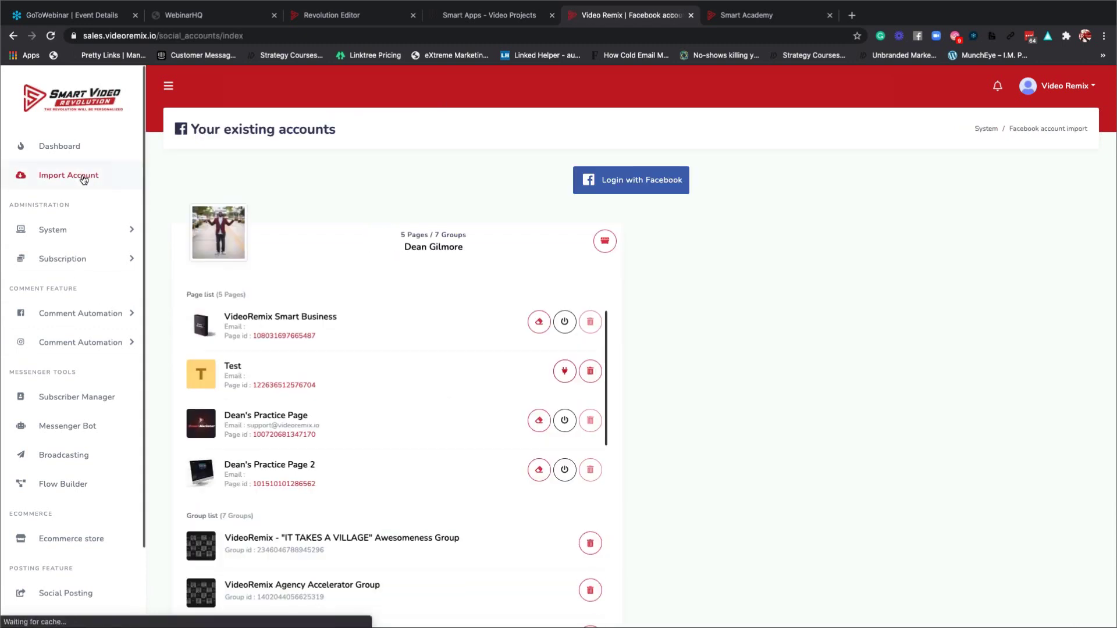
pyautogui.scroll(-5, 466, 288)
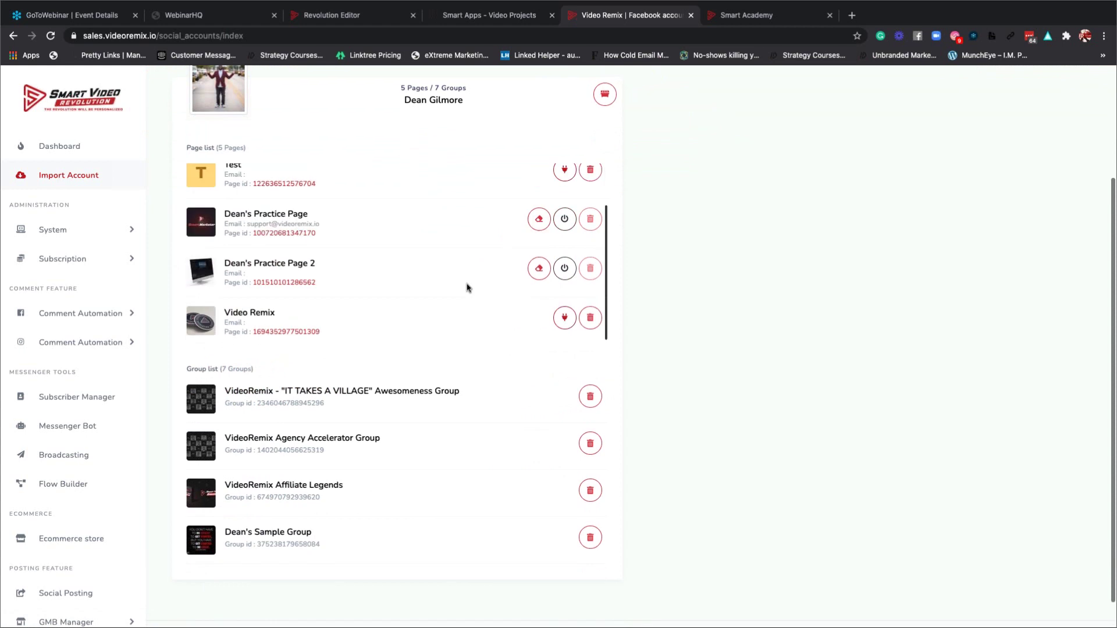
pyautogui.click(82, 343)
pyautogui.click(91, 366)
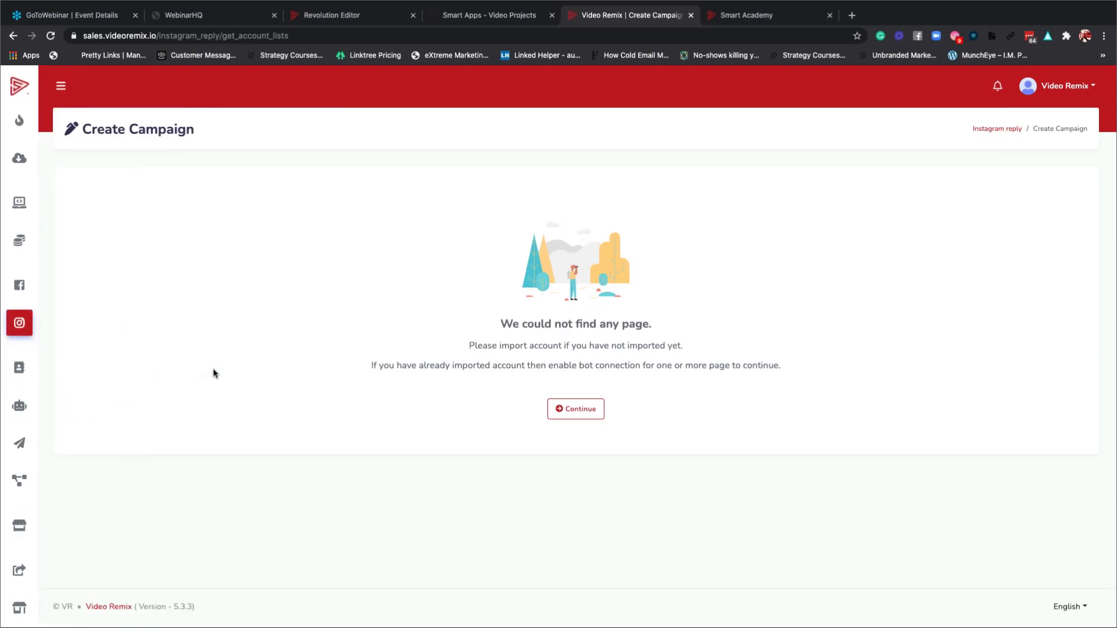
pyautogui.click(563, 410)
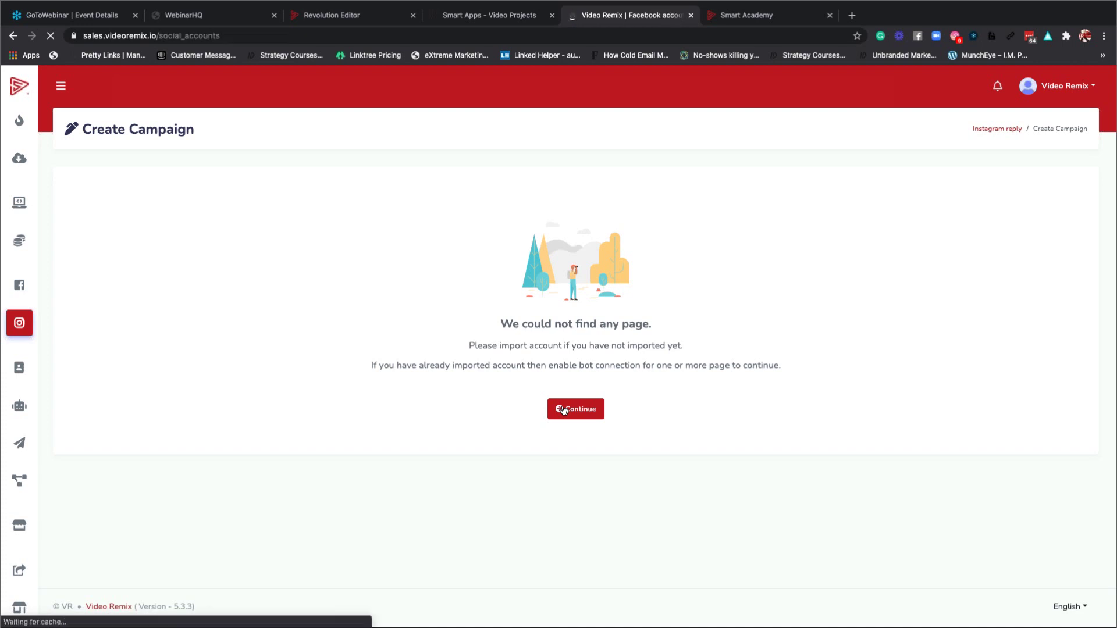
# Re-import the Facebook account's 5 pages and 7 groups, then open GMB Account Import.
pyautogui.scroll(-2, 418, 395)
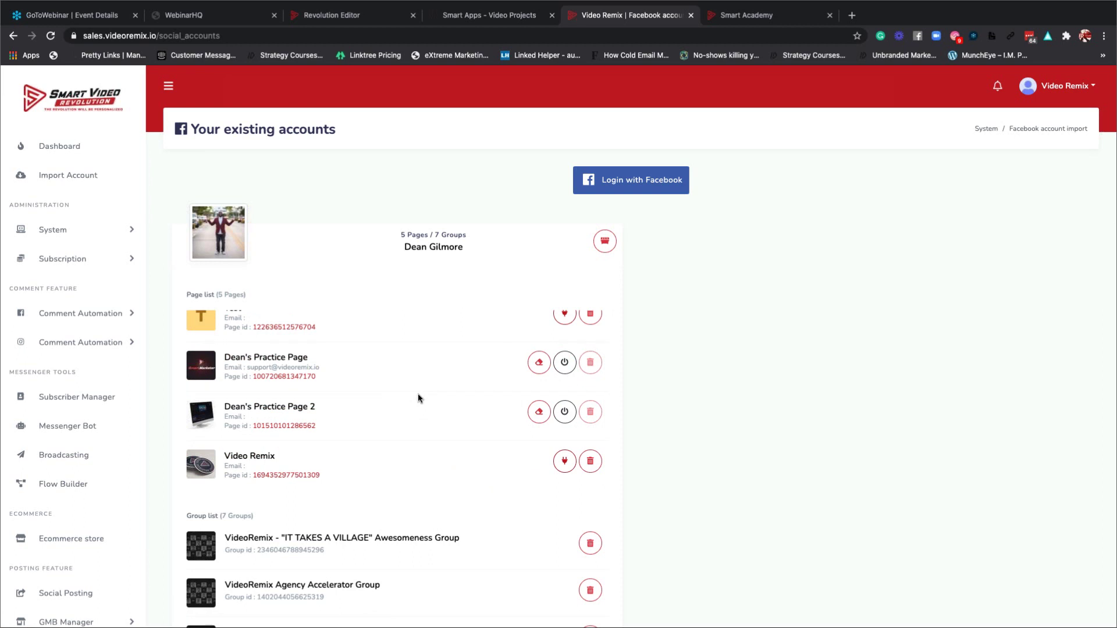
pyautogui.scroll(2, 418, 394)
pyautogui.scroll(-2, 418, 393)
pyautogui.click(630, 180)
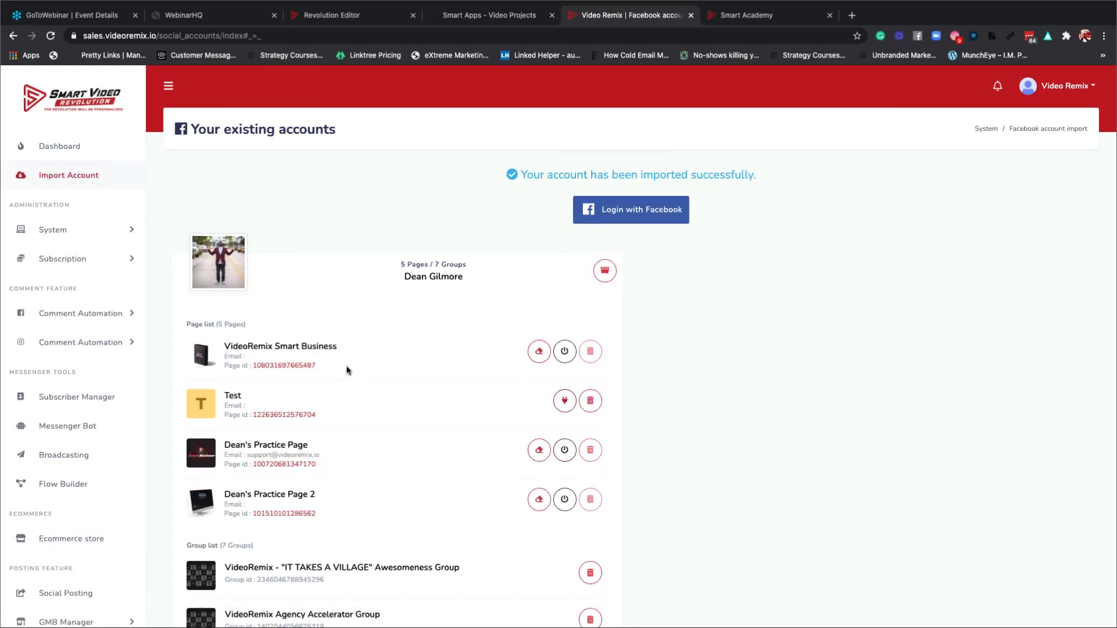
pyautogui.scroll(-2, 346, 365)
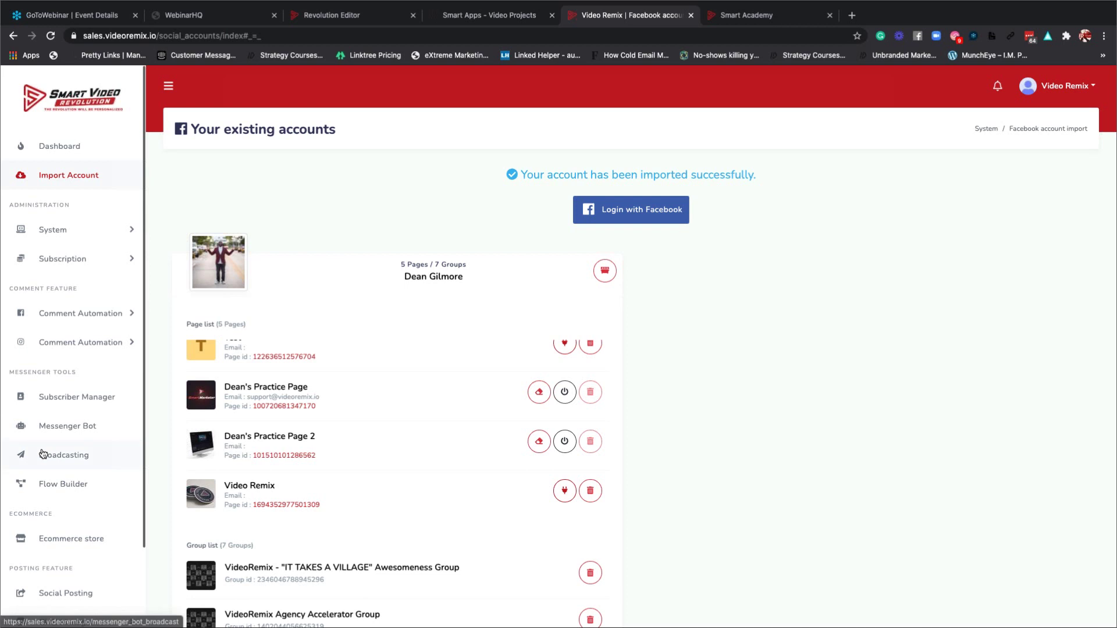
pyautogui.scroll(-4, 45, 452)
pyautogui.click(70, 533)
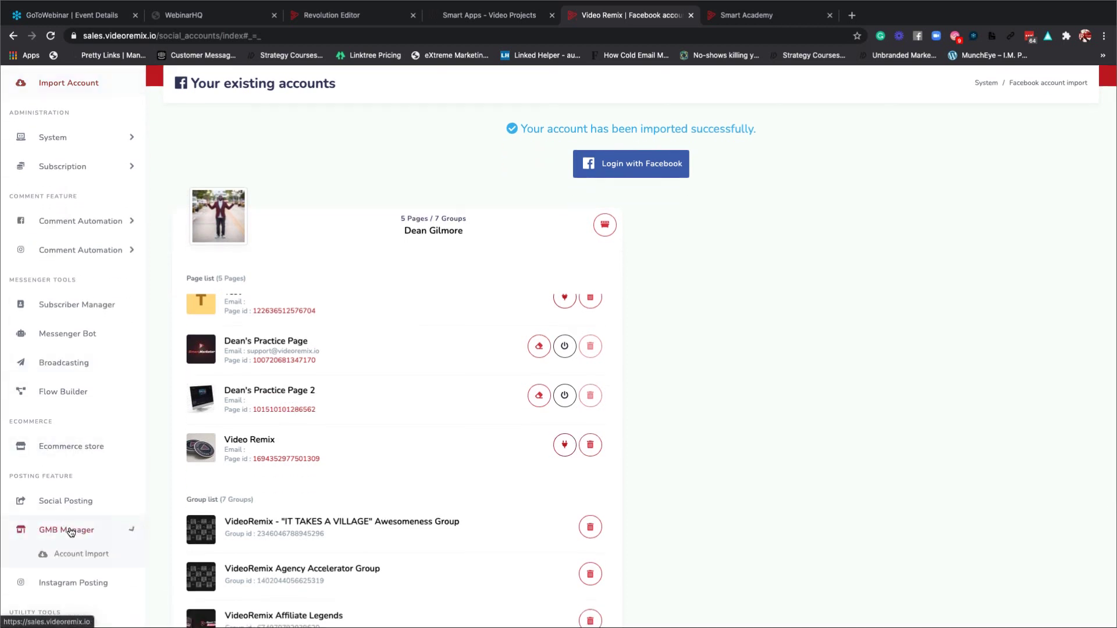
pyautogui.click(82, 555)
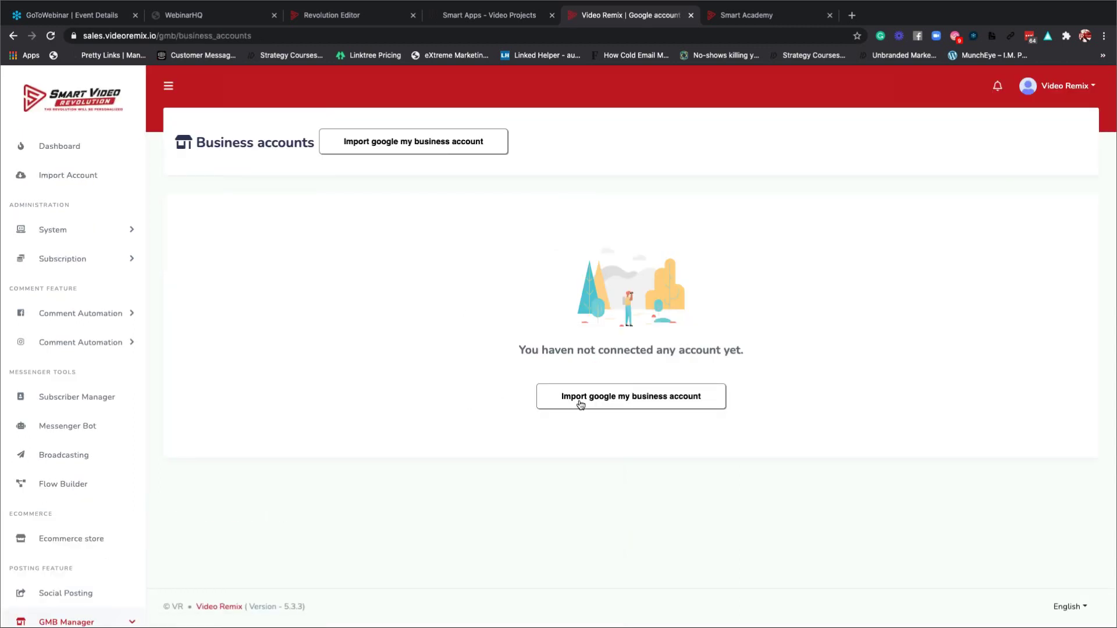
# Choose to import a Google My Business account.
pyautogui.click(580, 404)
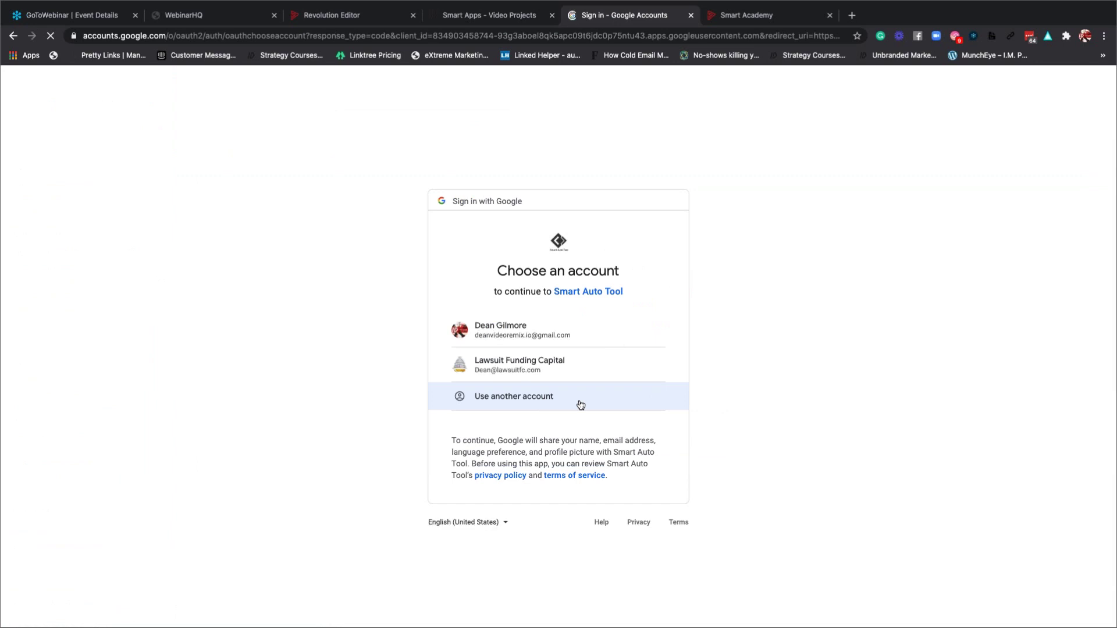
# Pick the first Google account and allow Smart Auto Tool access to business listings.
pyautogui.click(521, 334)
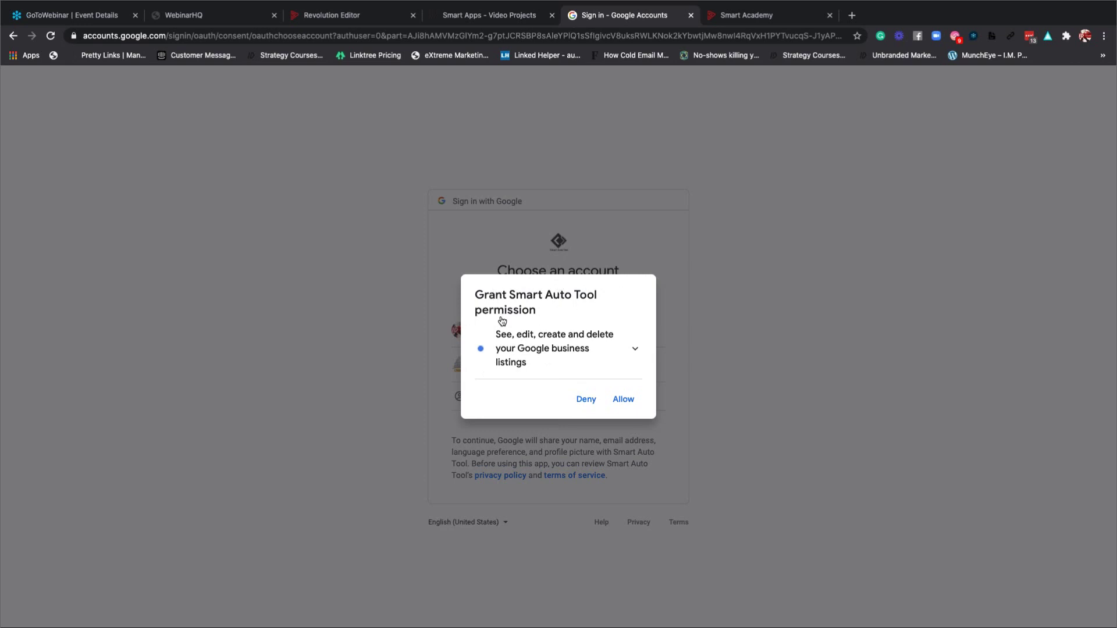
pyautogui.click(623, 399)
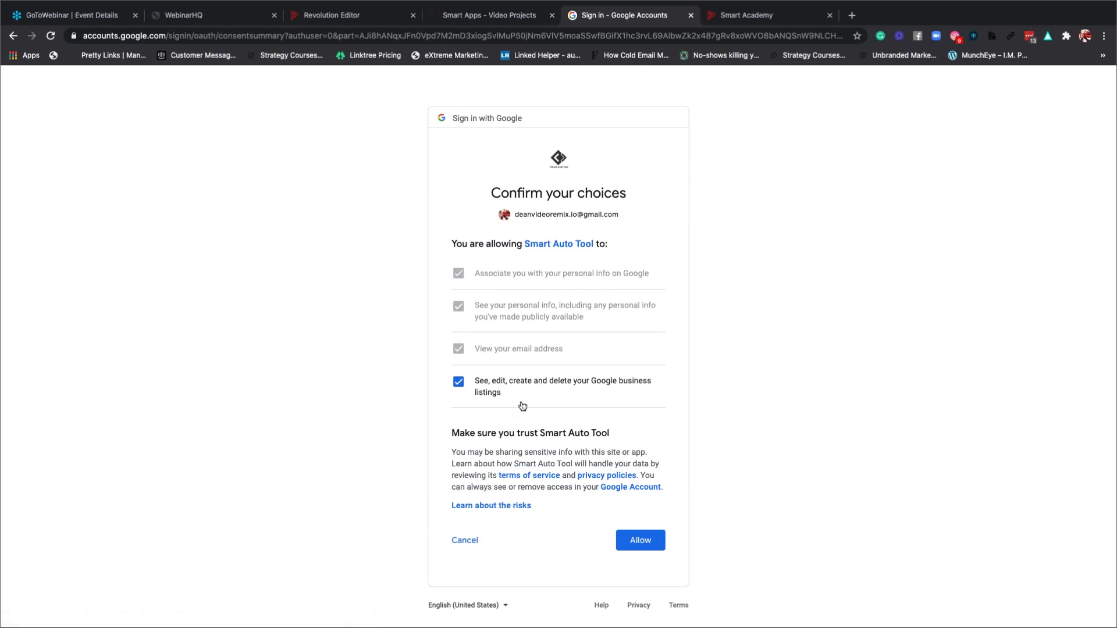
pyautogui.click(633, 539)
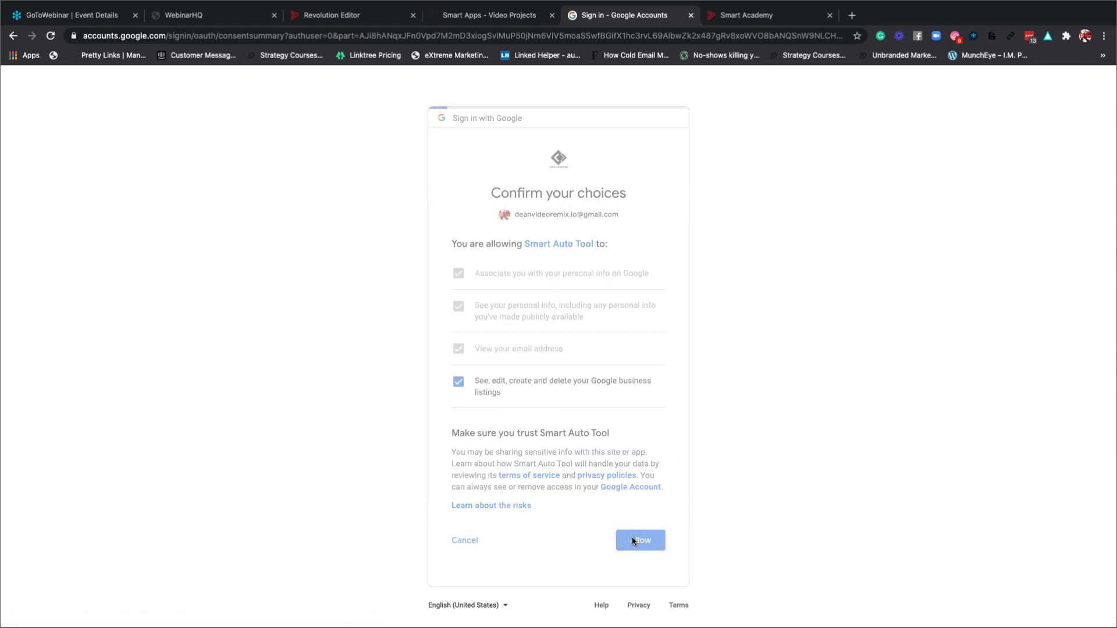
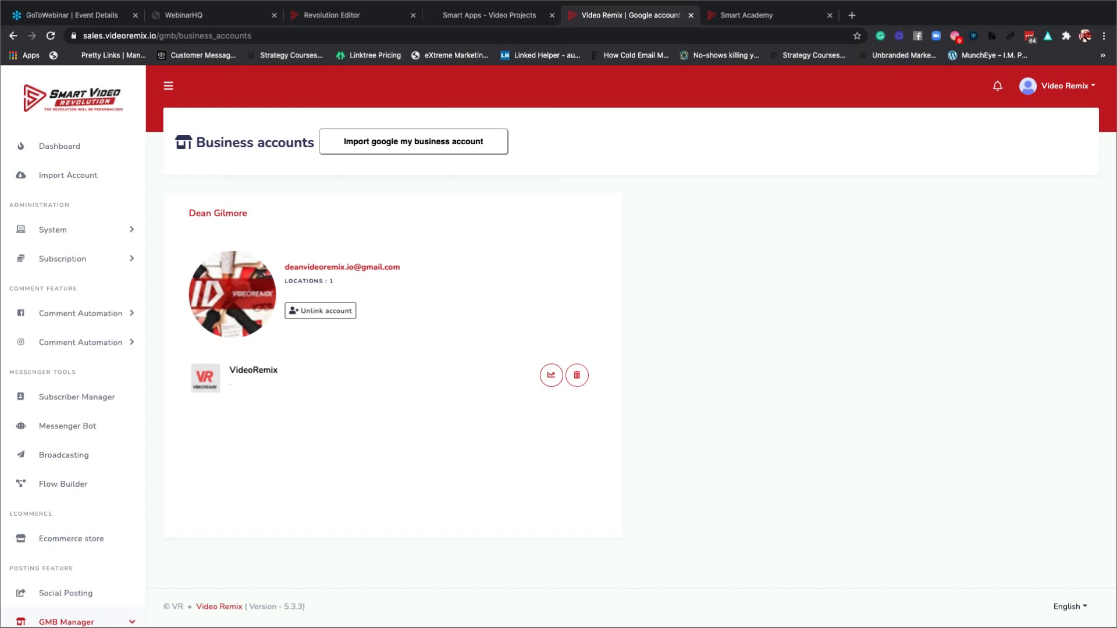
# In a new tab, search Google for 'how to link facebook' and open the Instagram help result.
pyautogui.click(846, 17)
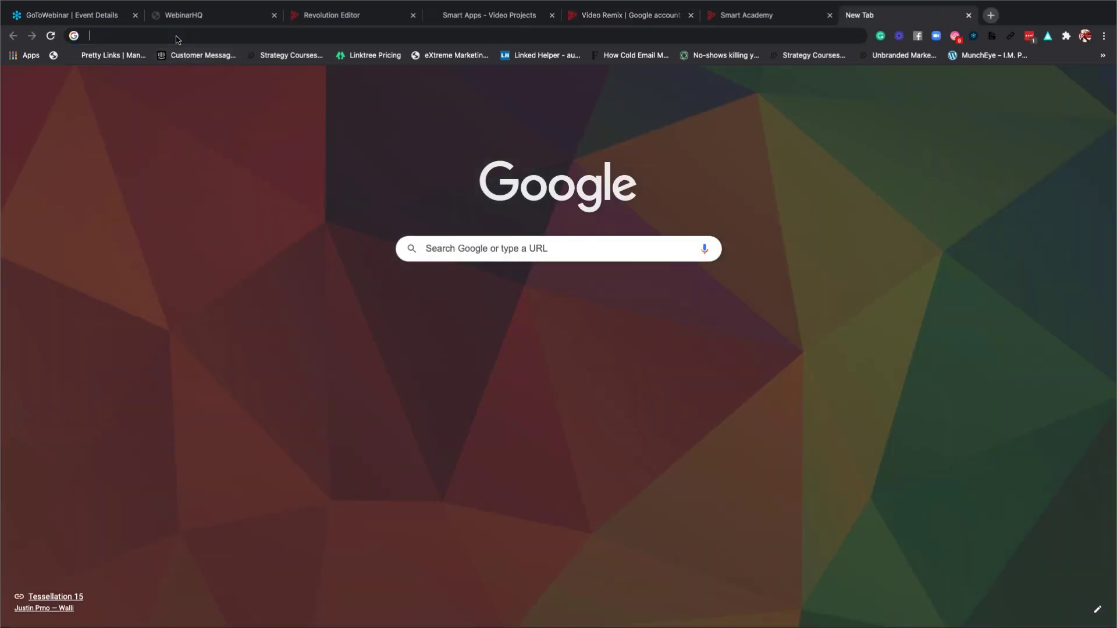
pyautogui.write('how to li')
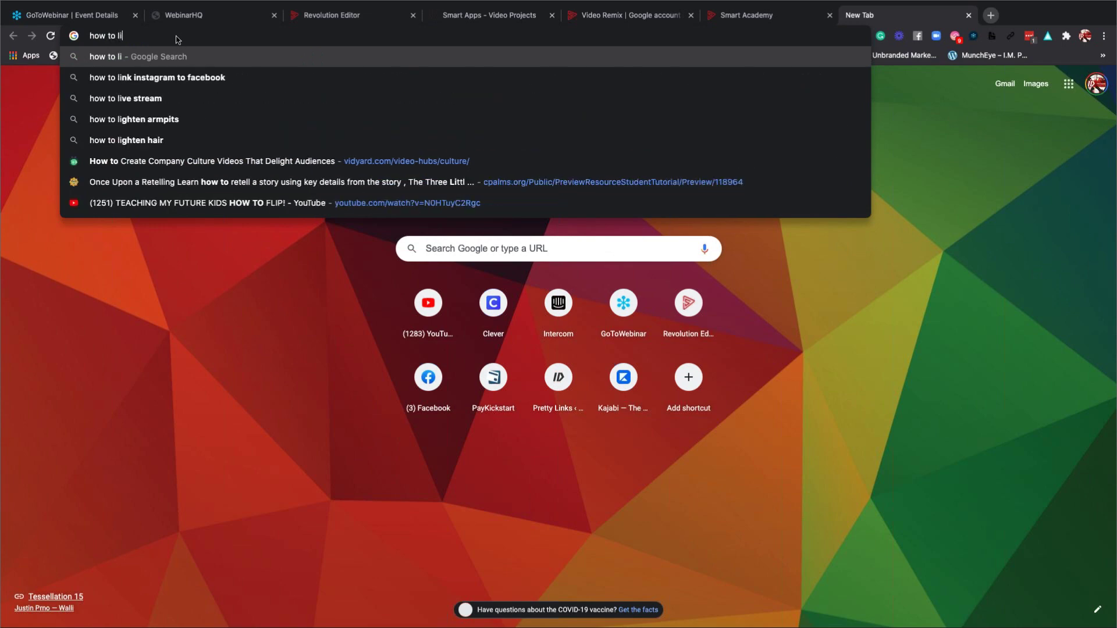
pyautogui.write('nk facebook')
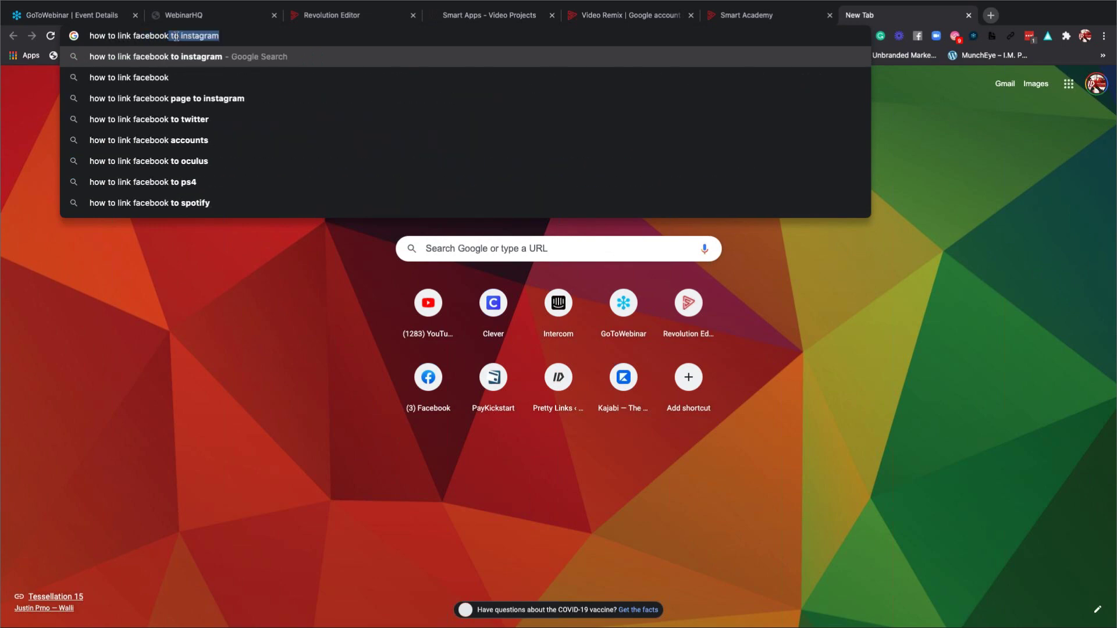
pyautogui.press('Return')
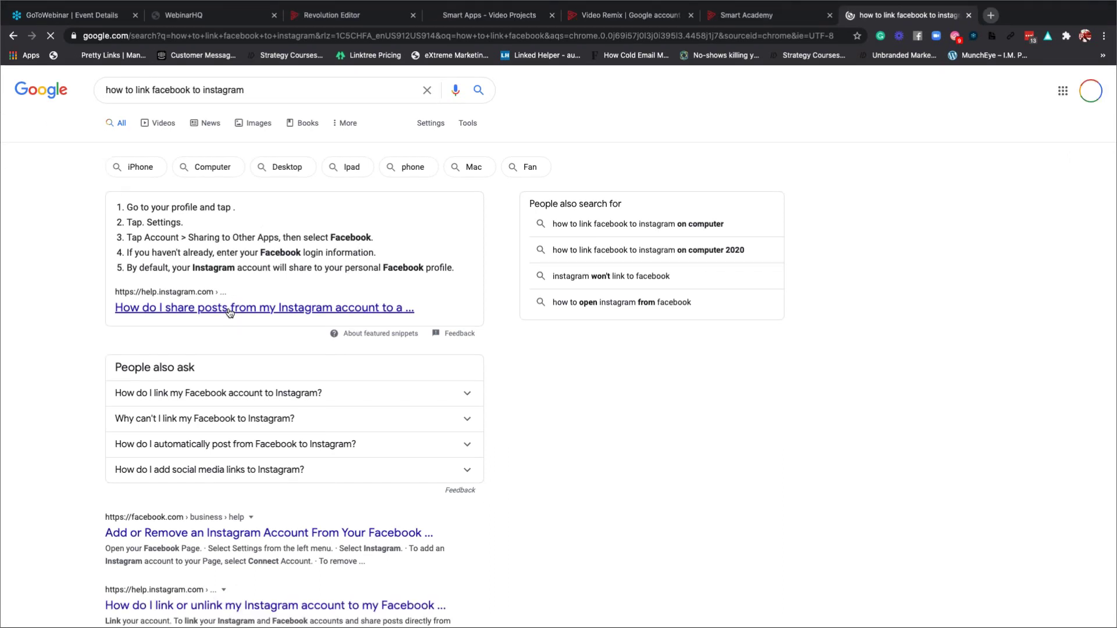
pyautogui.click(336, 305)
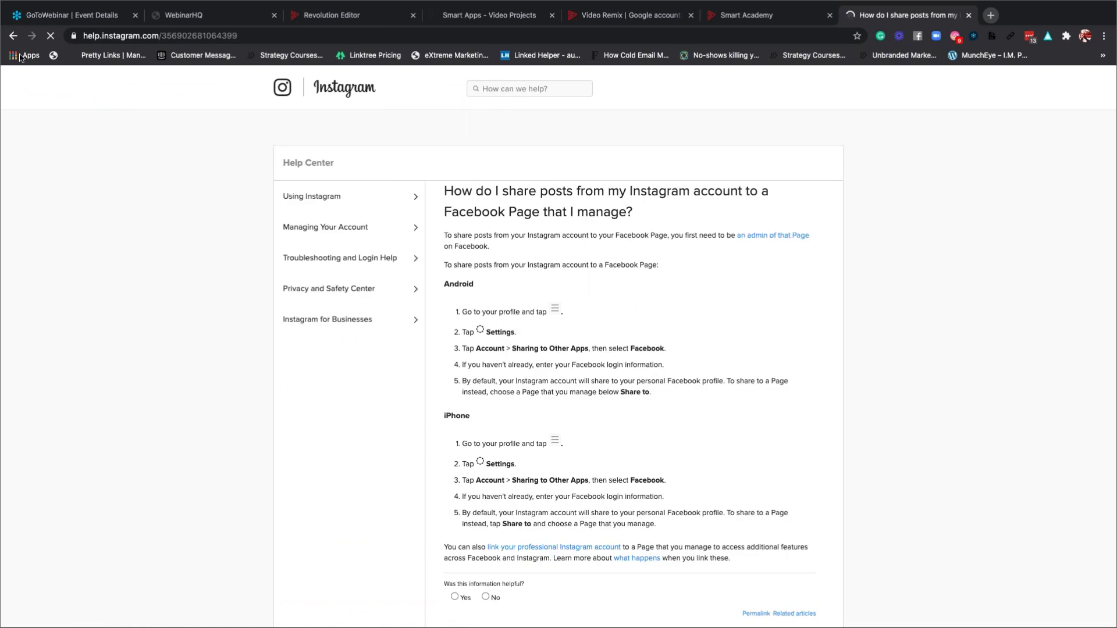
# Back in the results, open Facebook's 'Add or Remove an Instagram Account From Your Facebook Page' article.
pyautogui.press('super+bracketleft')
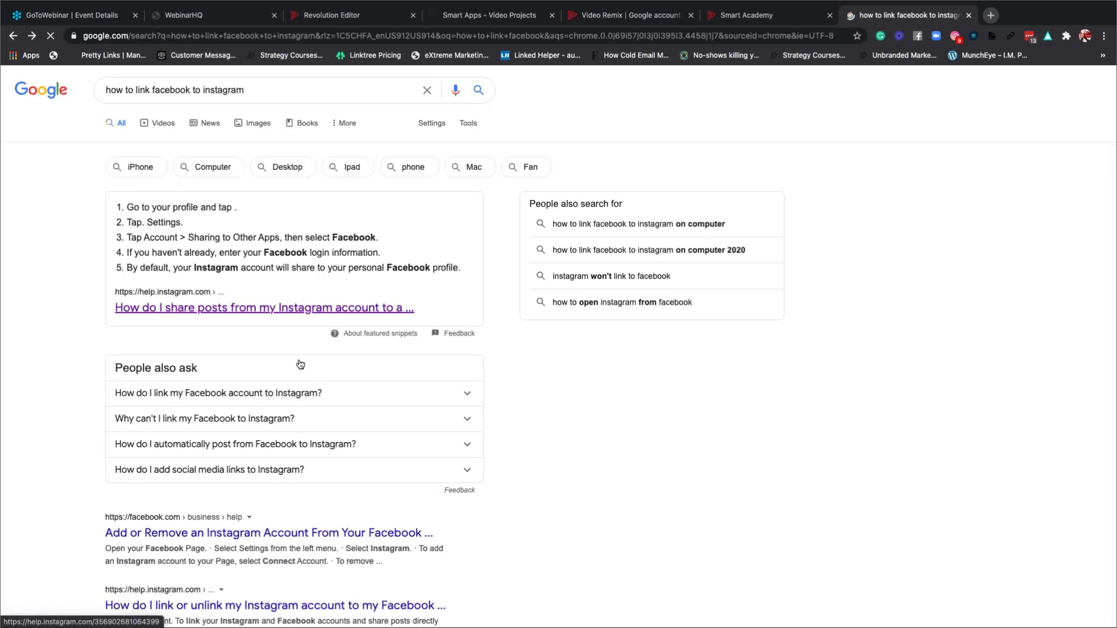
pyautogui.scroll(-3, 294, 365)
pyautogui.scroll(-1, 291, 365)
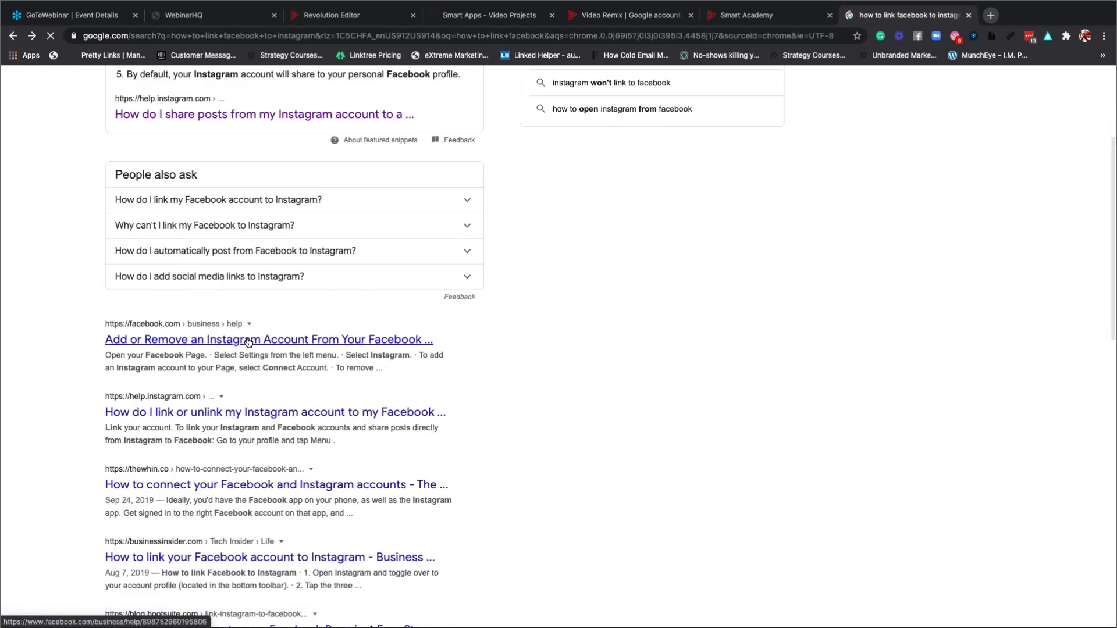
pyautogui.click(248, 340)
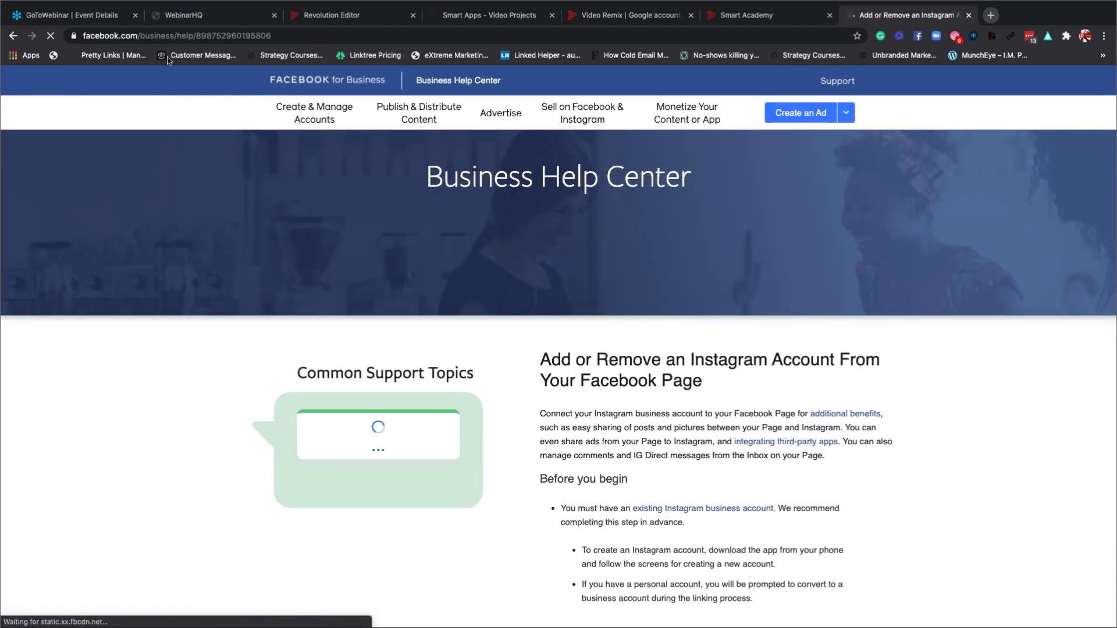
# Leave the Facebook help article and switch back to the Video Remix Business accounts tab.
pyautogui.click(179, 38)
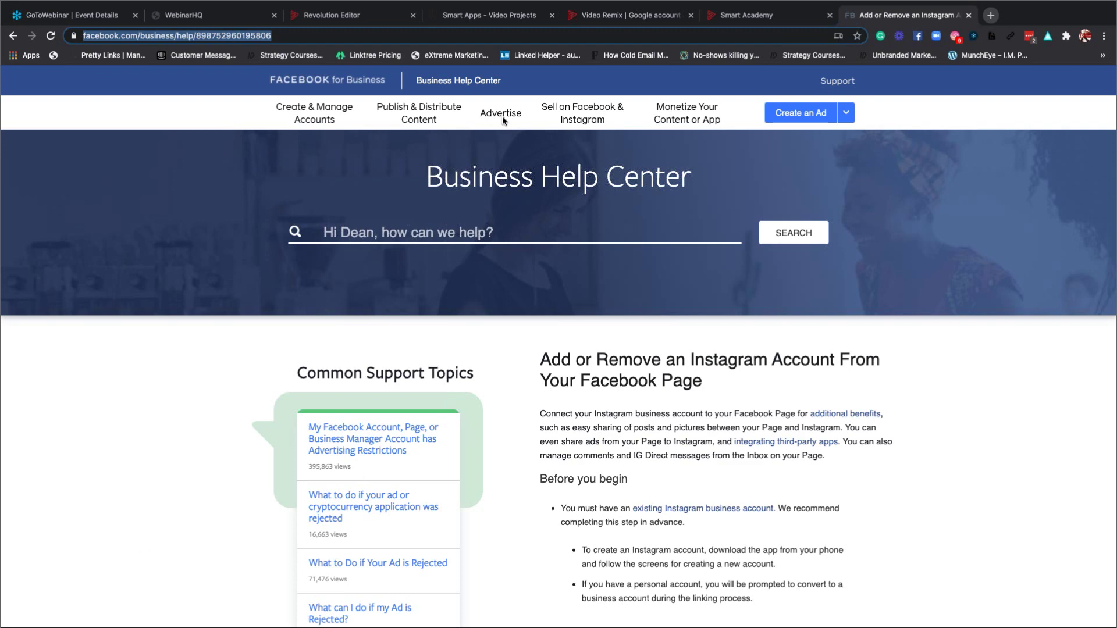
pyautogui.click(604, 15)
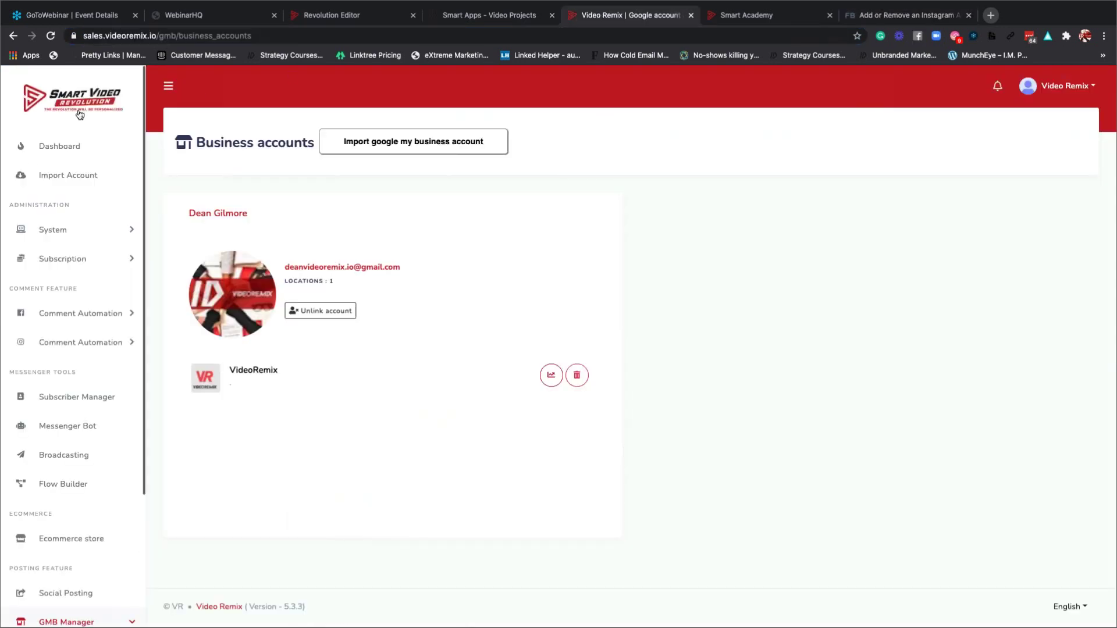
# Open the Video Remix dashboard and scroll through the sidebar.
pyautogui.click(59, 148)
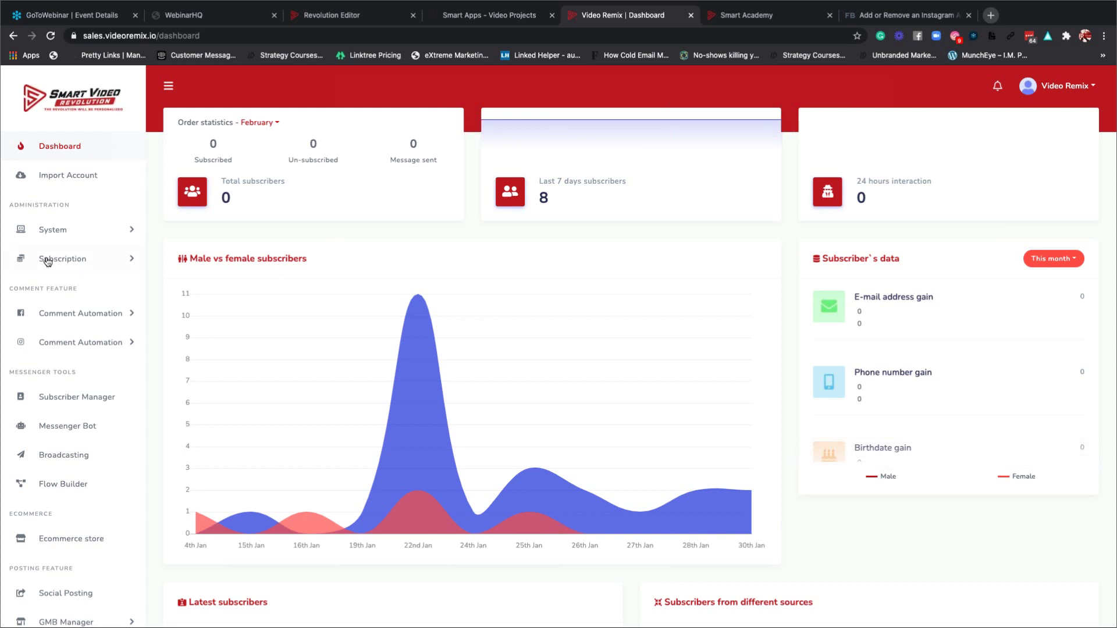
pyautogui.scroll(-2, 48, 262)
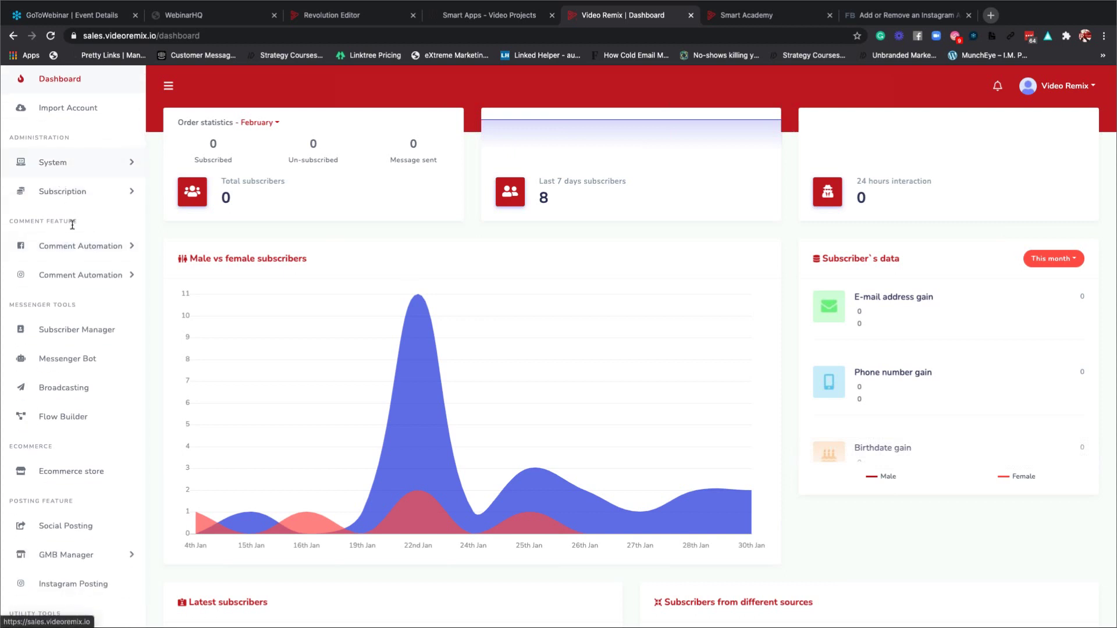
pyautogui.scroll(-1, 71, 230)
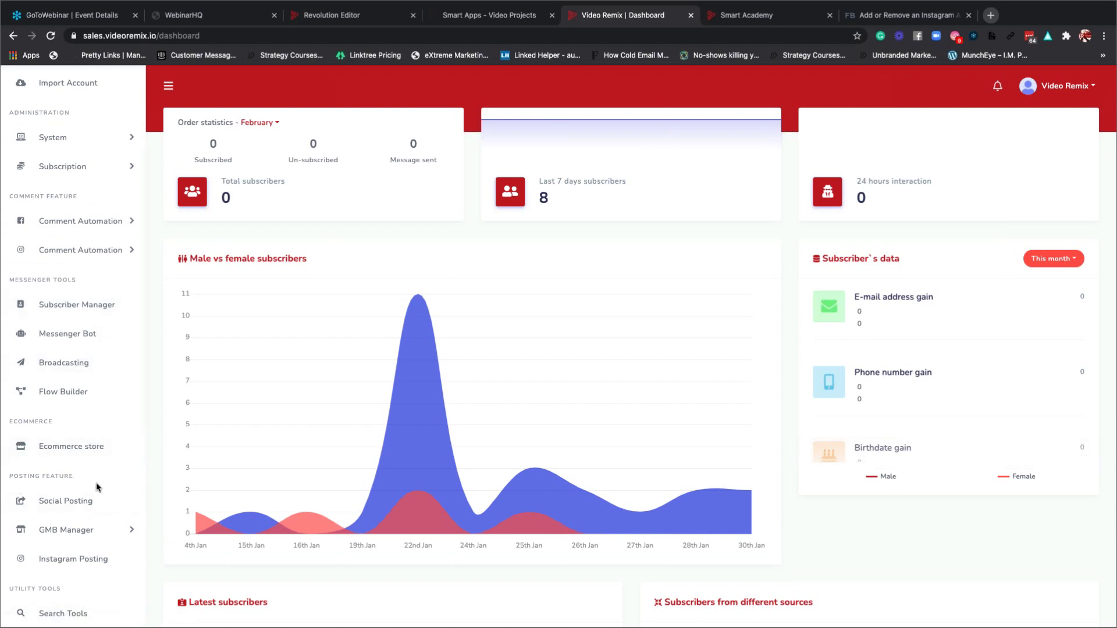
pyautogui.scroll(-1, 70, 538)
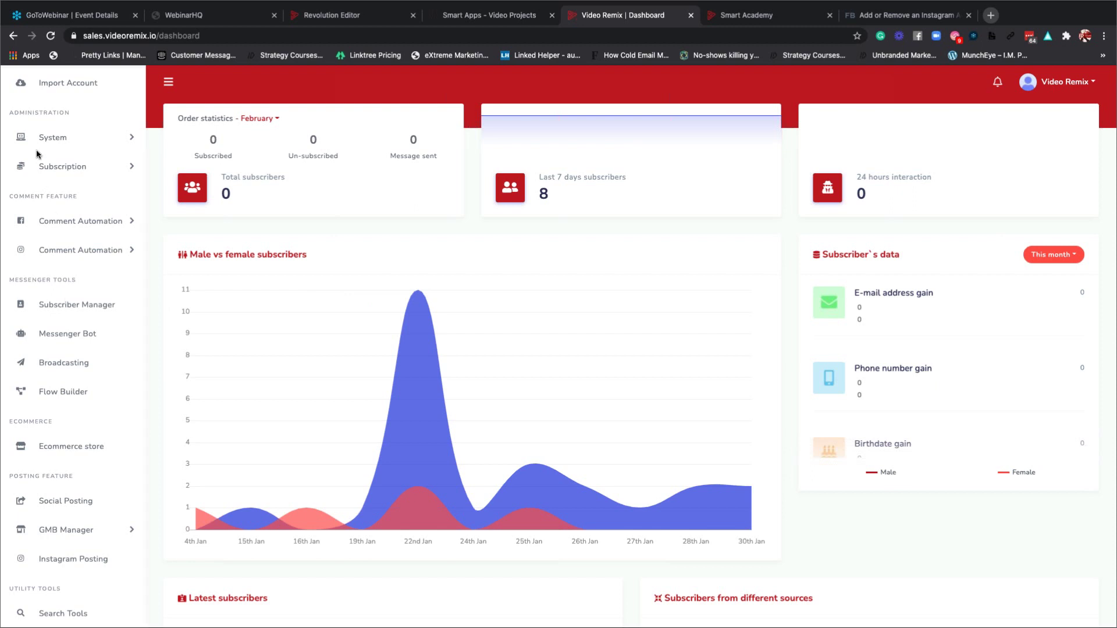
# Expand the System menu and the Subscription menu in the sidebar.
pyautogui.click(73, 141)
pyautogui.click(74, 139)
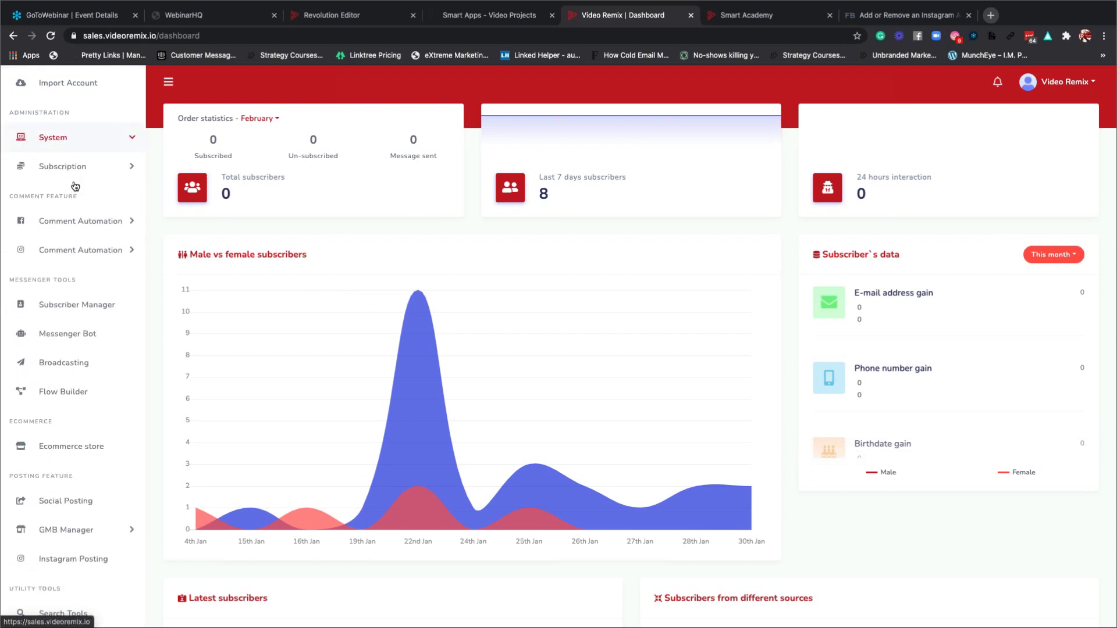
pyautogui.click(73, 139)
pyautogui.click(74, 351)
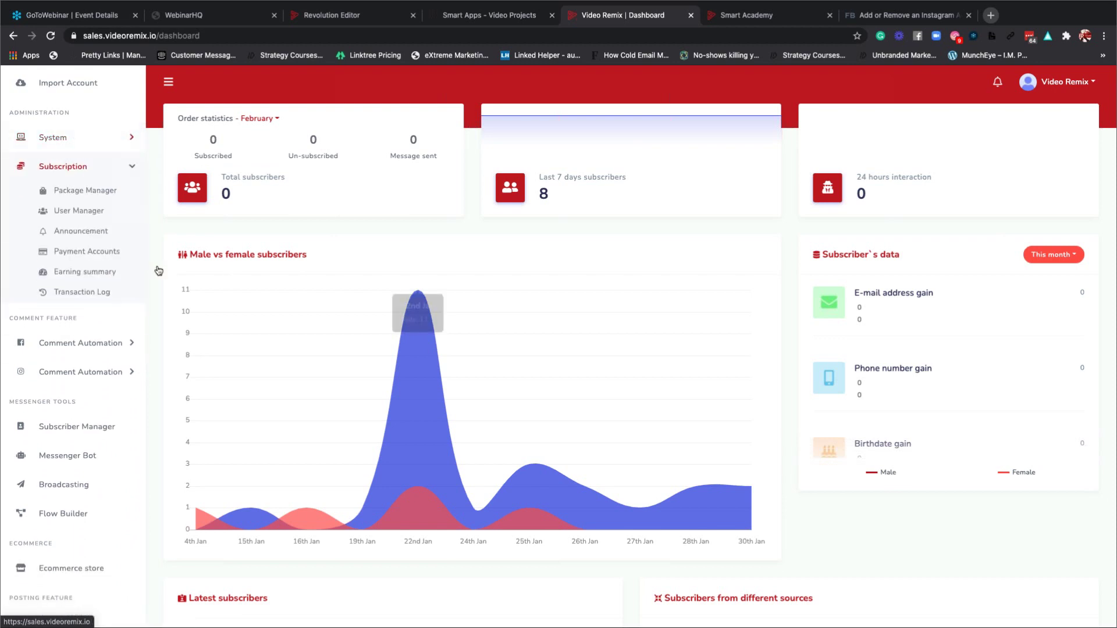
# Open Subscription > User Manager and search the users for 'avi'.
pyautogui.click(80, 212)
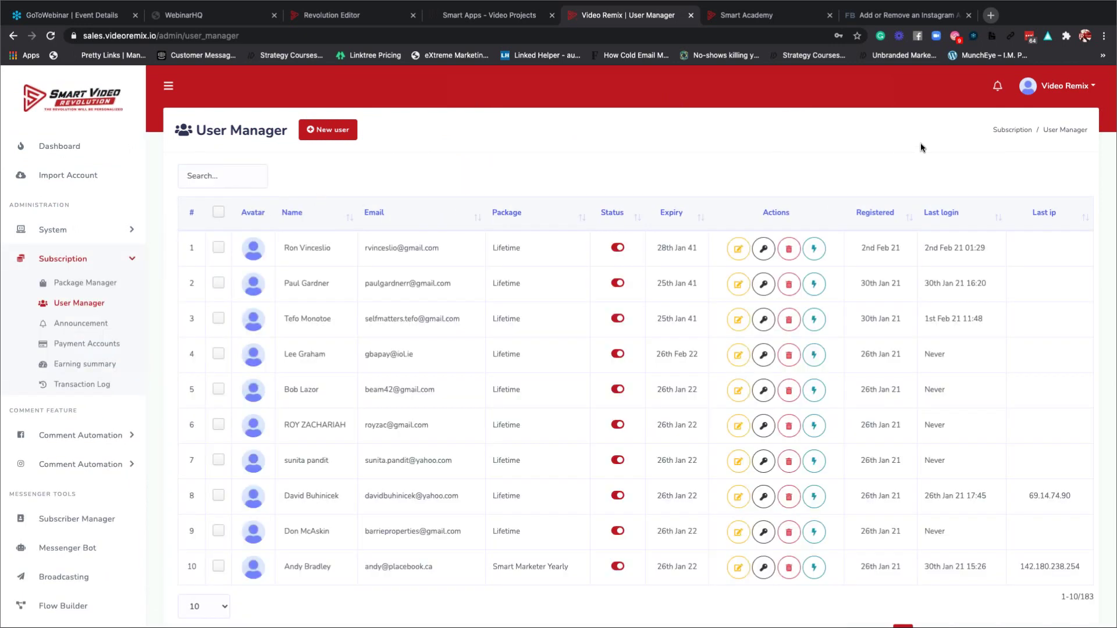
pyautogui.click(239, 177)
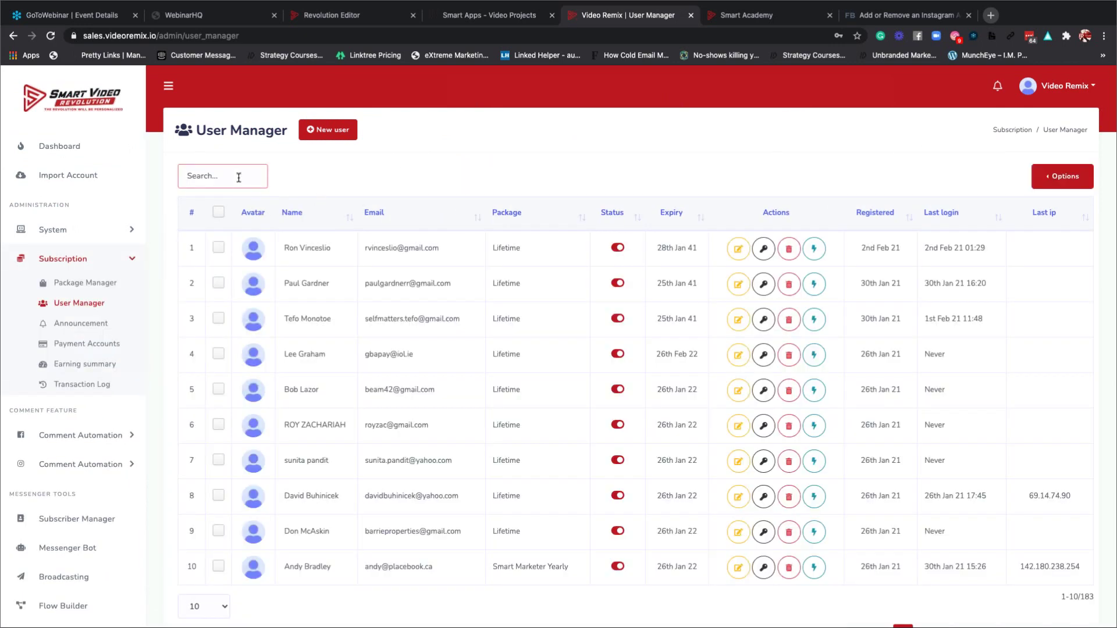
pyautogui.write('avi')
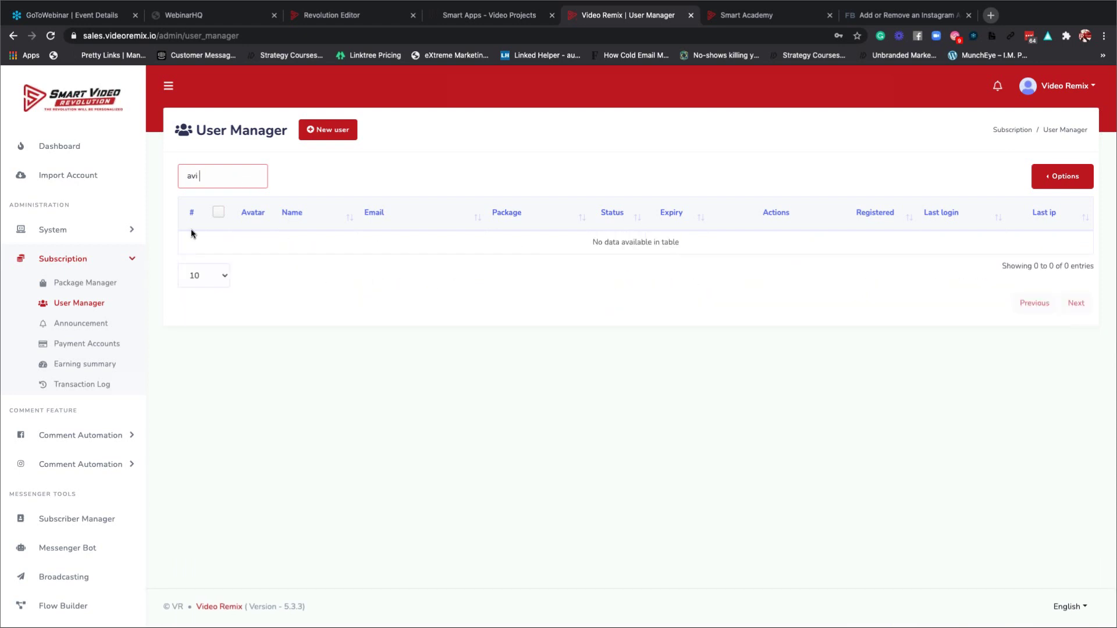
pyautogui.press('BackSpace')
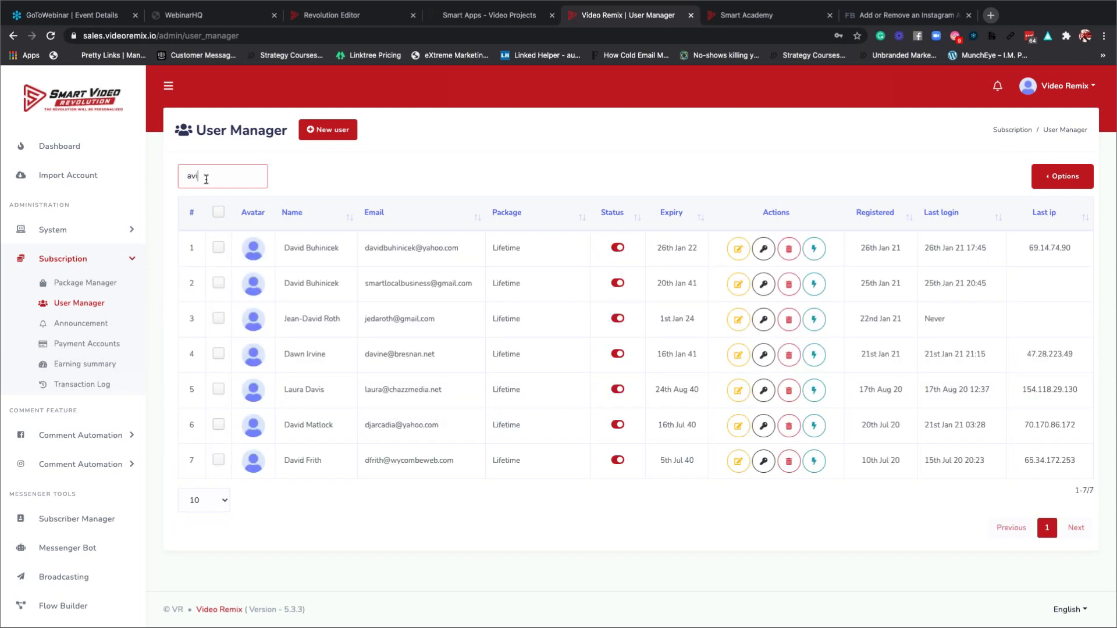
# Search the users for 'waxman', then clear the search to show all 183 users.
pyautogui.press('BackSpace')
pyautogui.press('BackSpace')
pyautogui.press('BackSpace')
pyautogui.write('wax')
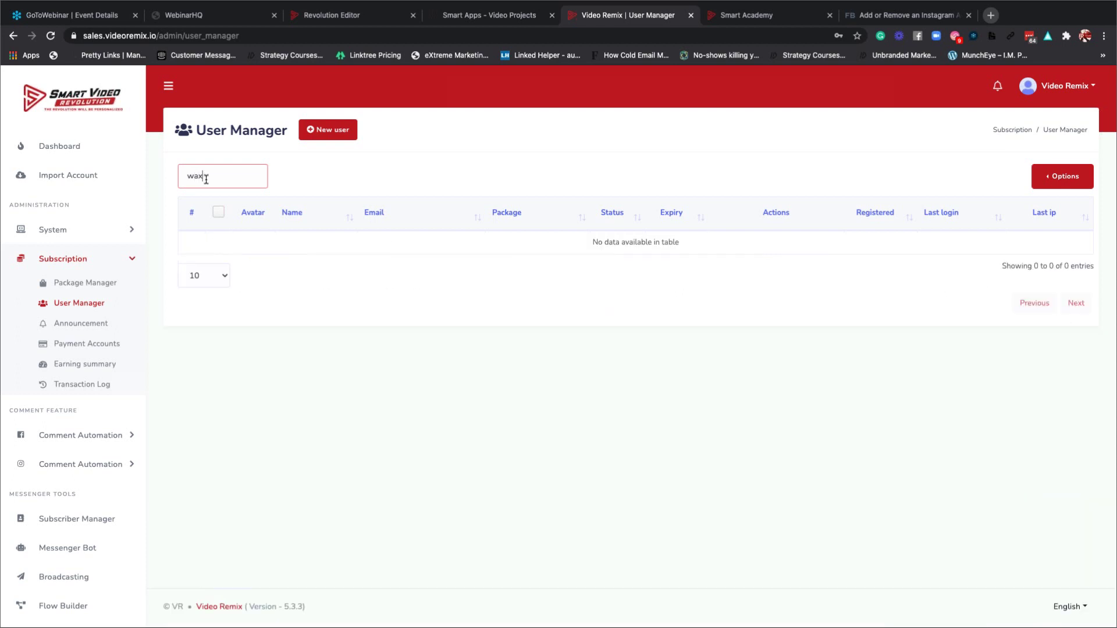
pyautogui.write('man')
pyautogui.press('BackSpace')
pyautogui.press('BackSpace')
pyautogui.press('BackSpace')
pyautogui.press('BackSpace')
pyautogui.press('BackSpace')
pyautogui.press('BackSpace')
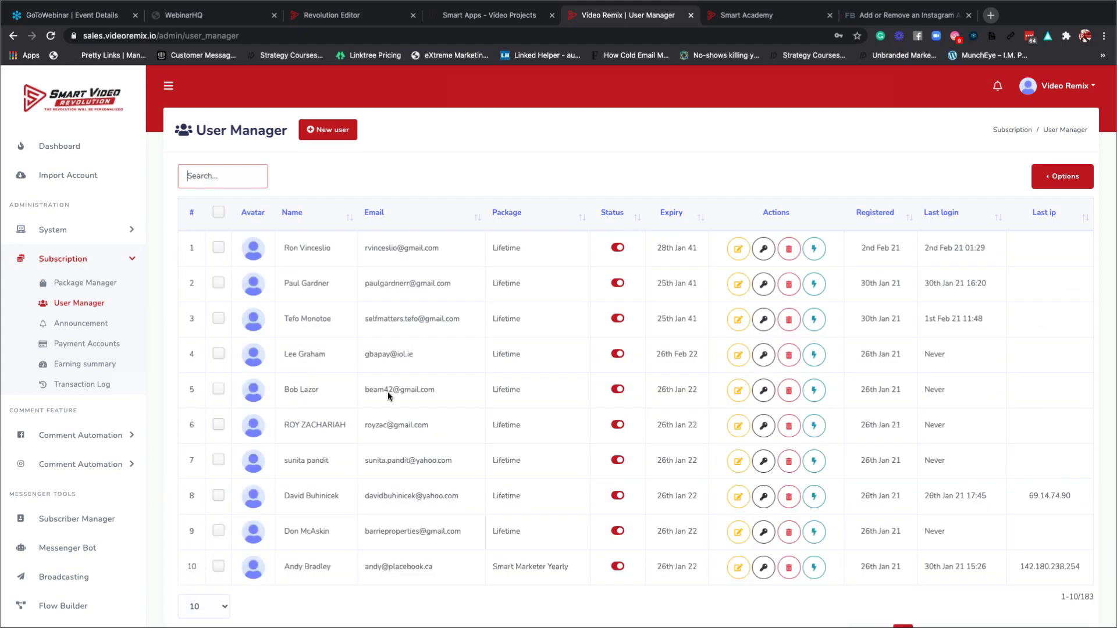
pyautogui.scroll(-3, 416, 429)
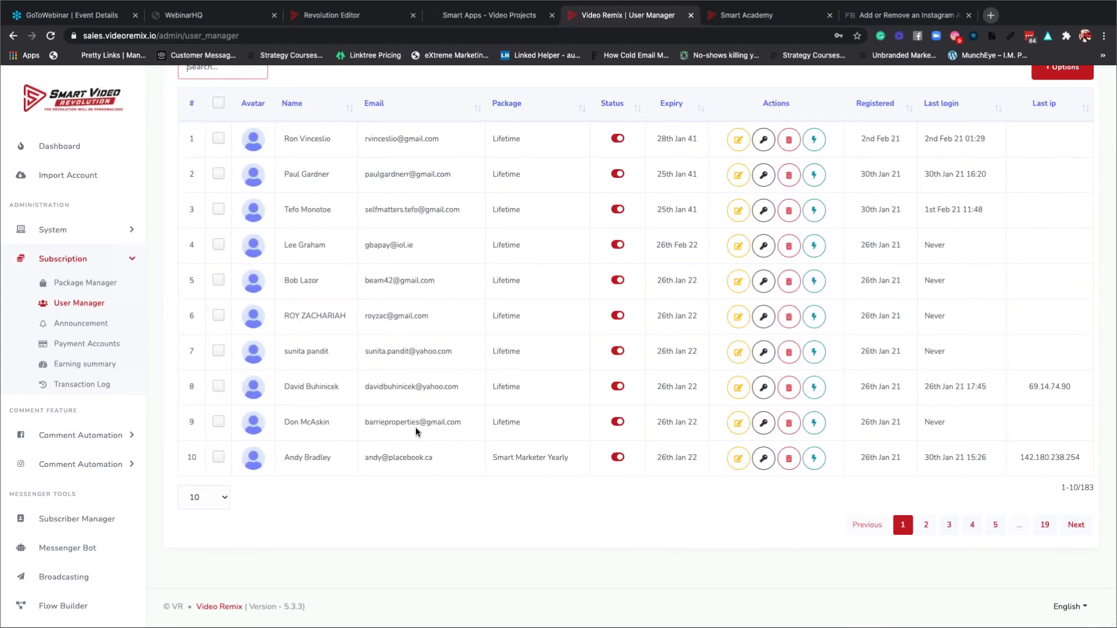
pyautogui.scroll(3, 415, 427)
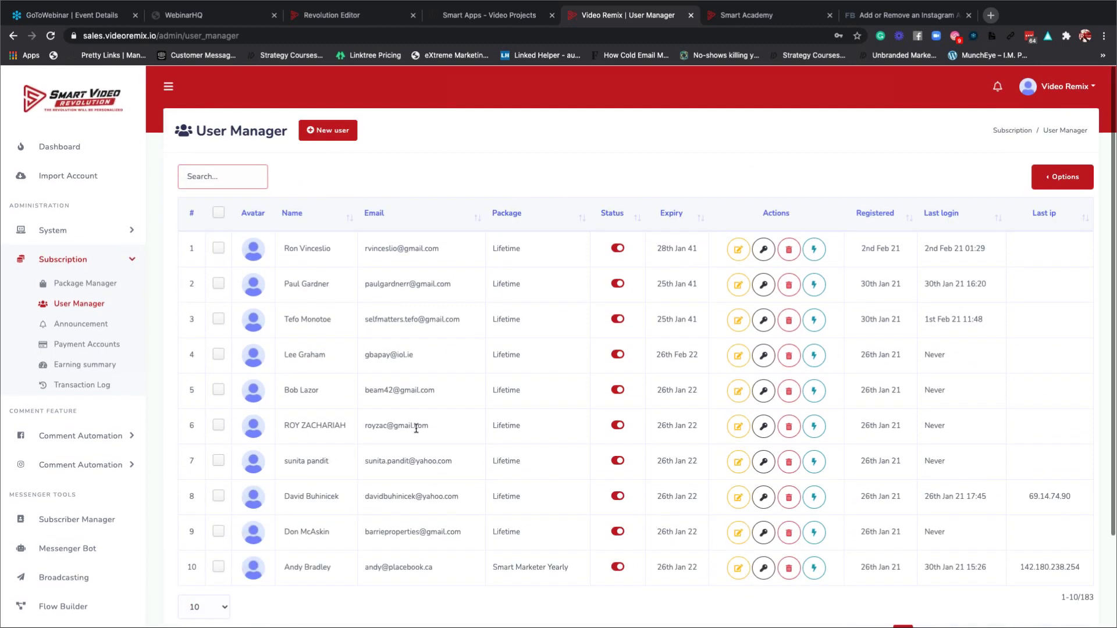
pyautogui.scroll(-2, 415, 429)
pyautogui.scroll(2, 416, 429)
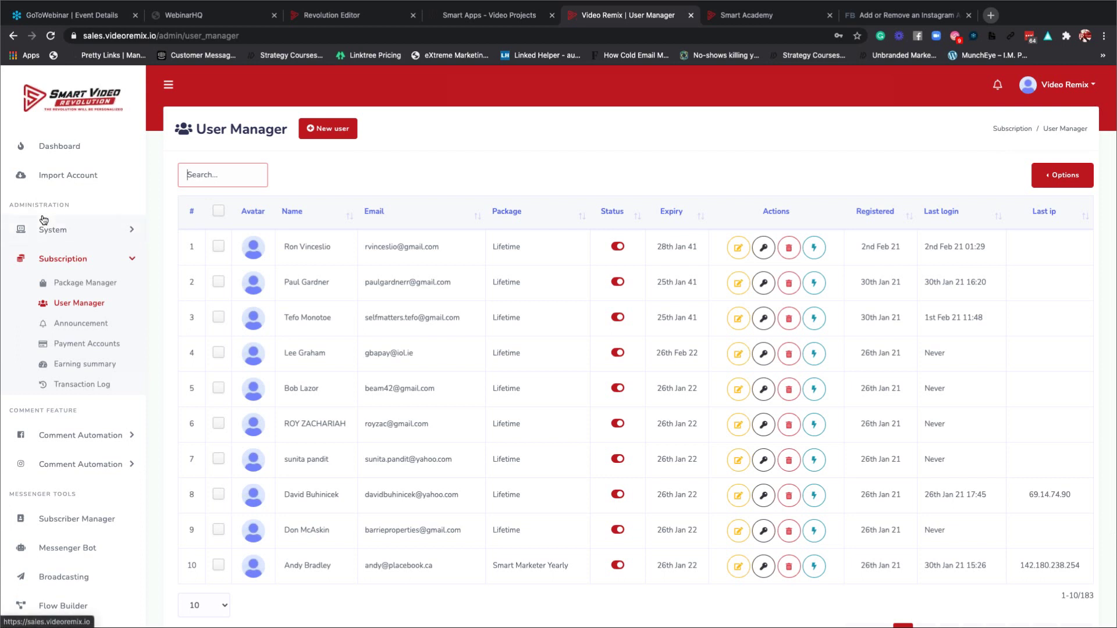
# Return to the dashboard and expand the Subscription menu in the sidebar.
pyautogui.click(61, 147)
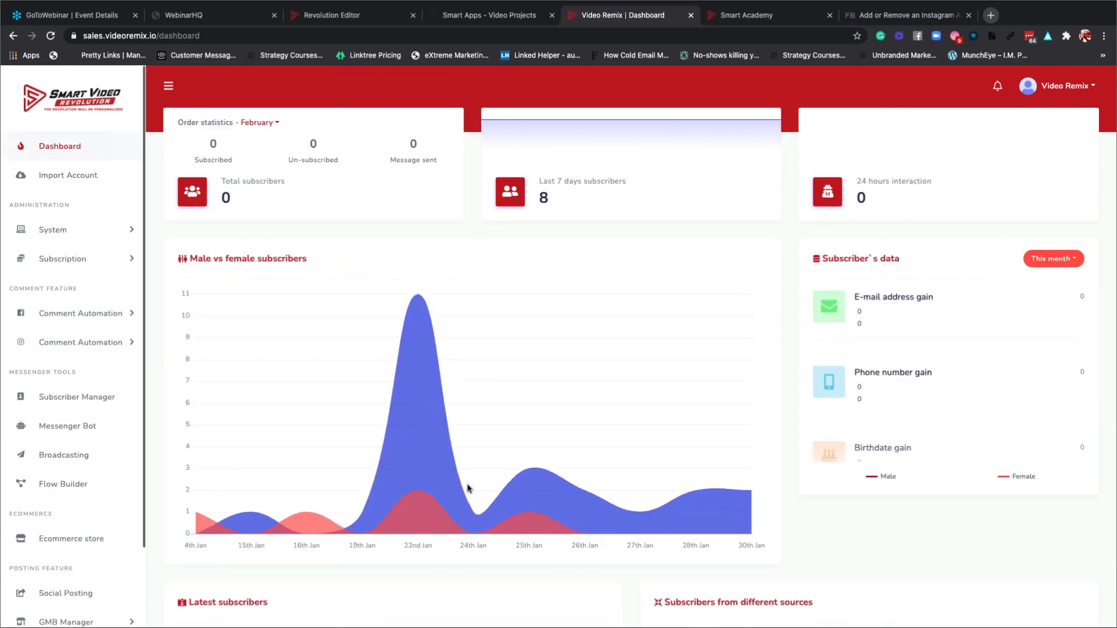
pyautogui.scroll(-1, 63, 412)
pyautogui.scroll(-2, 63, 413)
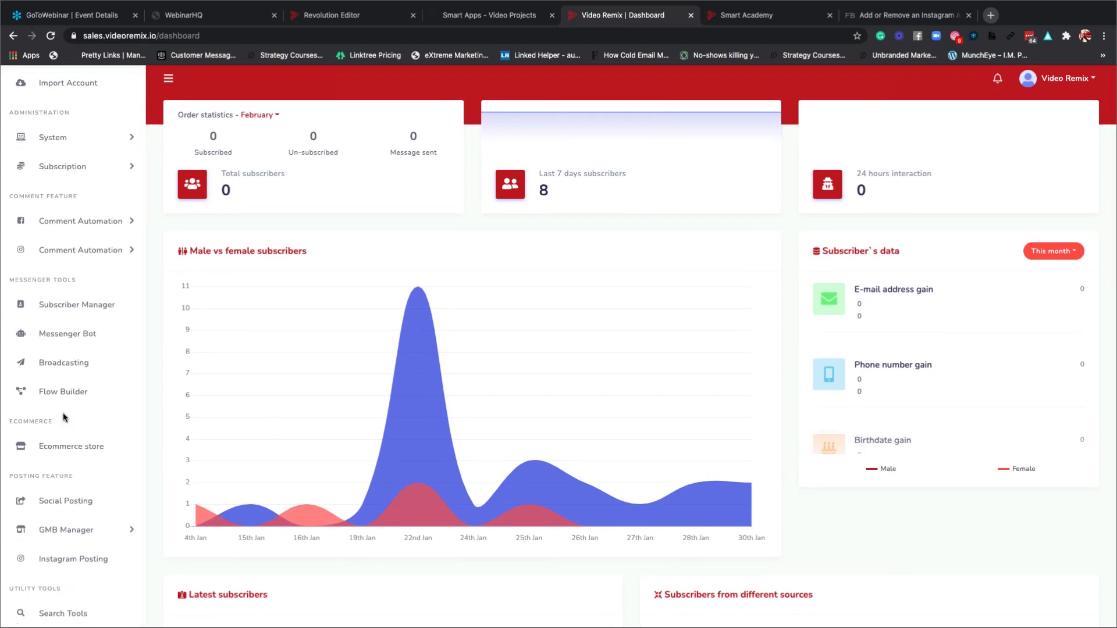
pyautogui.scroll(3, 63, 413)
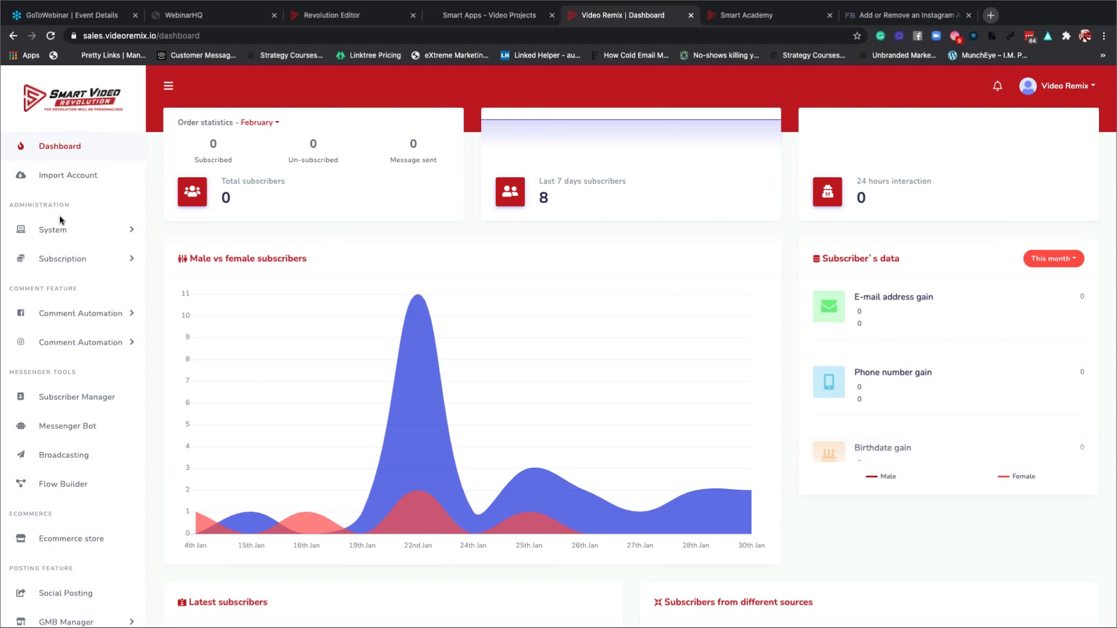
pyautogui.click(70, 261)
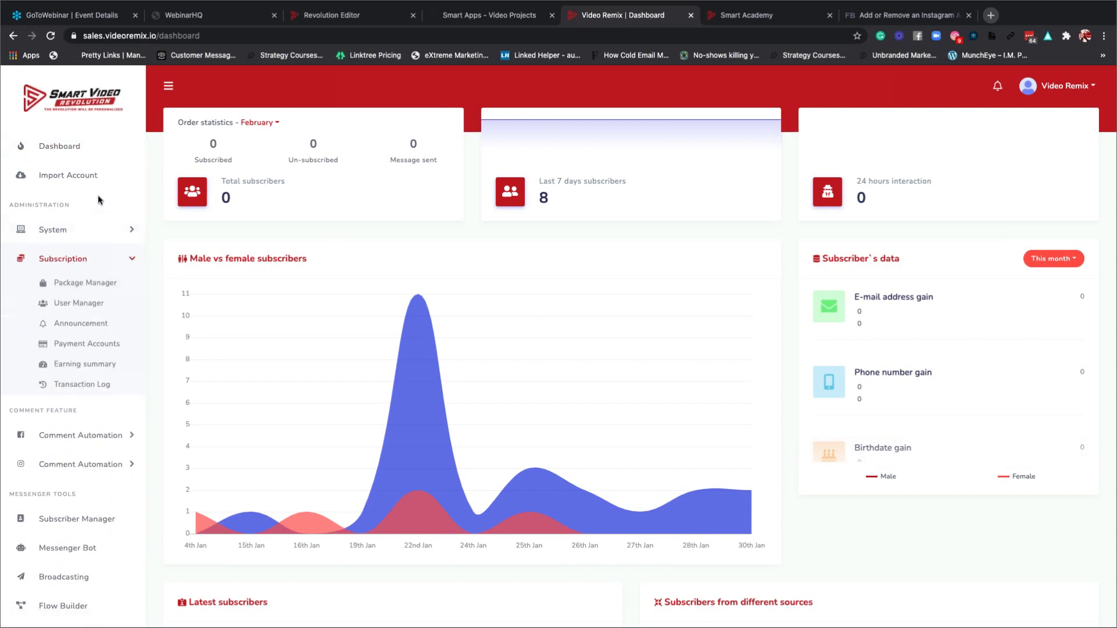
pyautogui.click(92, 259)
pyautogui.click(121, 262)
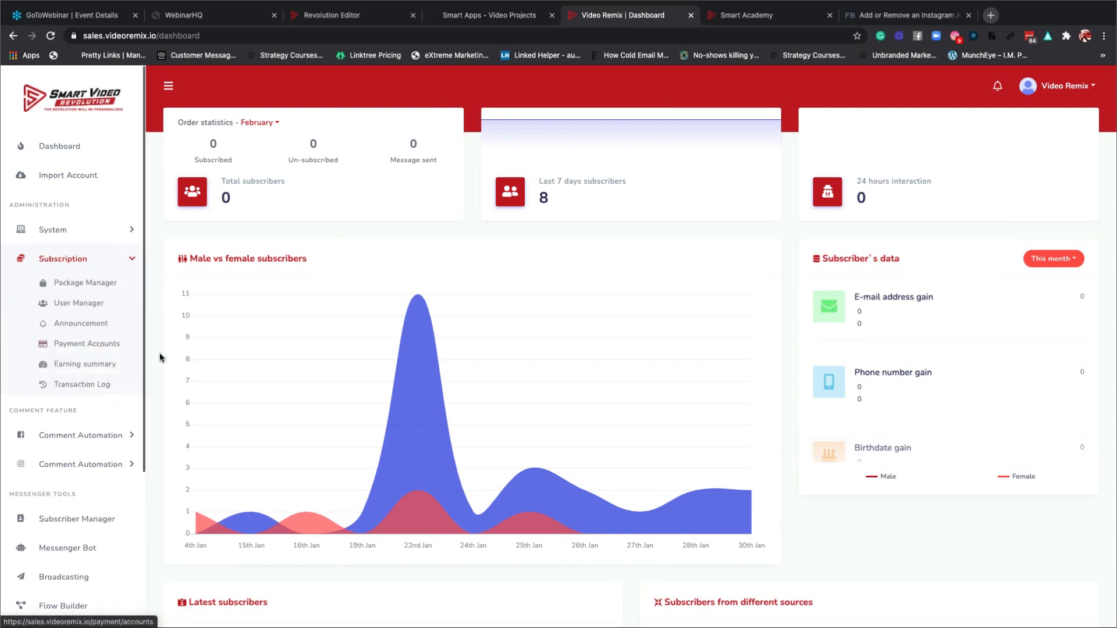
pyautogui.click(133, 262)
pyautogui.click(132, 263)
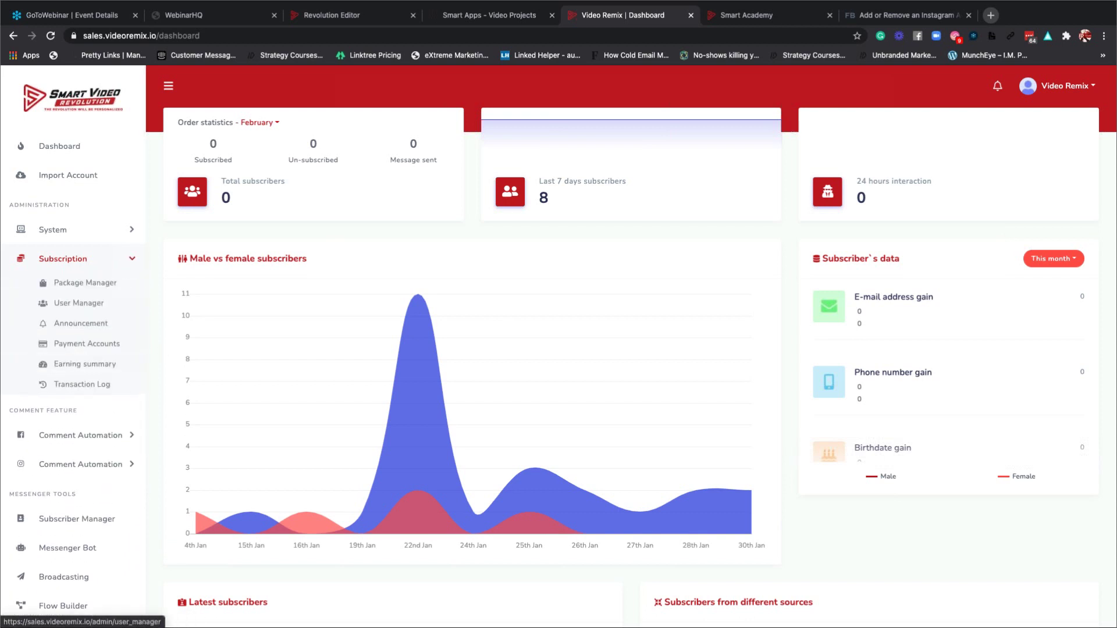
# Expand Comment Automation, then open Messenger Tools > Messenger Bot from the dashboard.
pyautogui.click(79, 436)
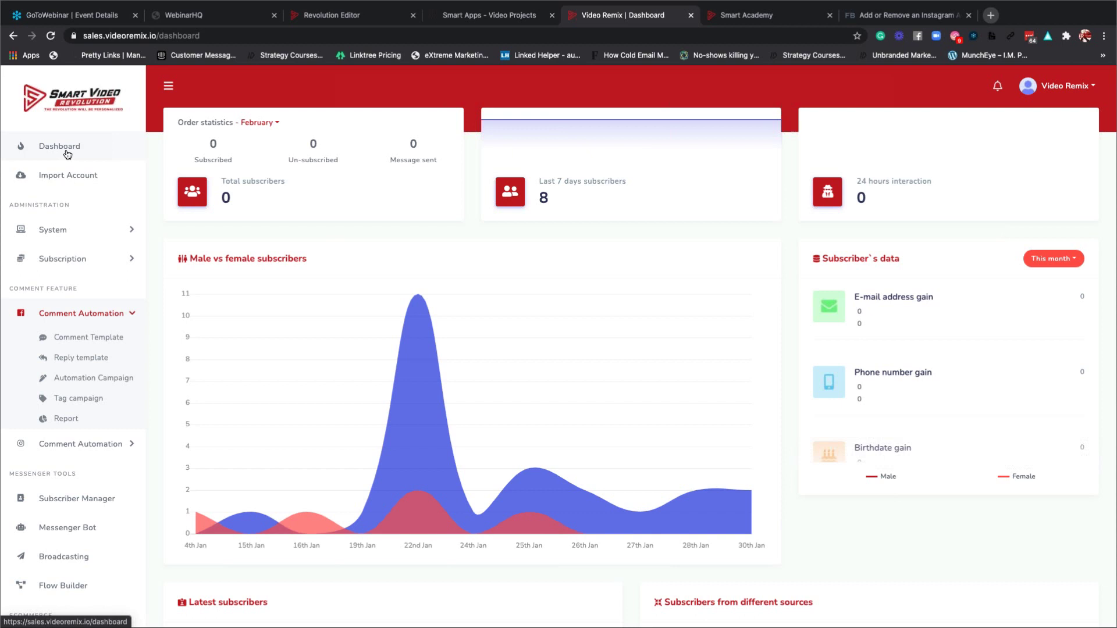
pyautogui.click(70, 150)
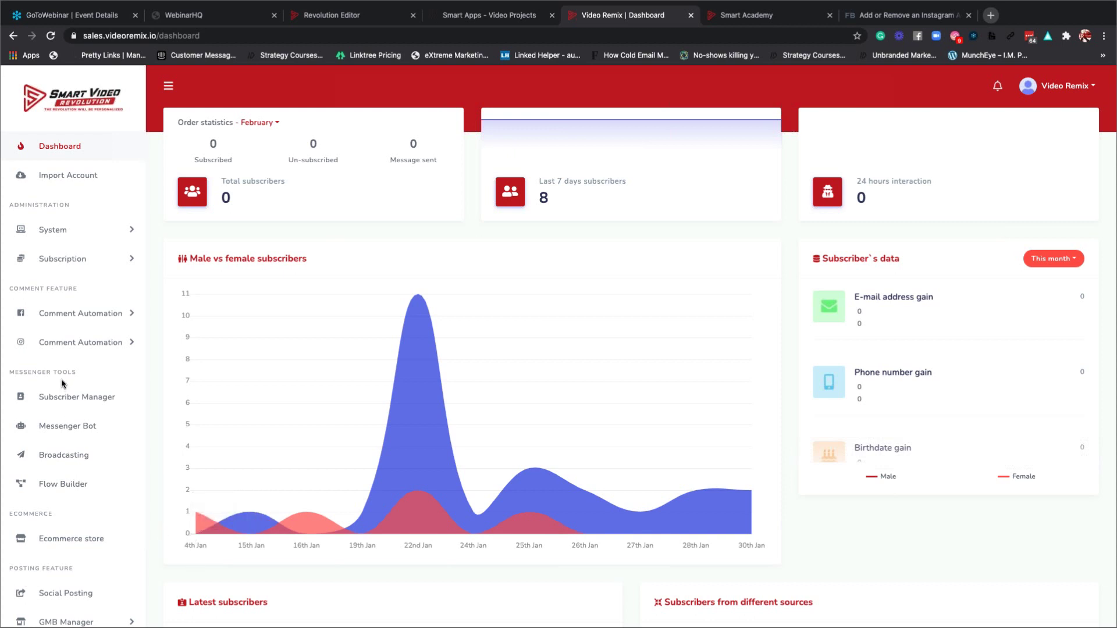
pyautogui.click(66, 427)
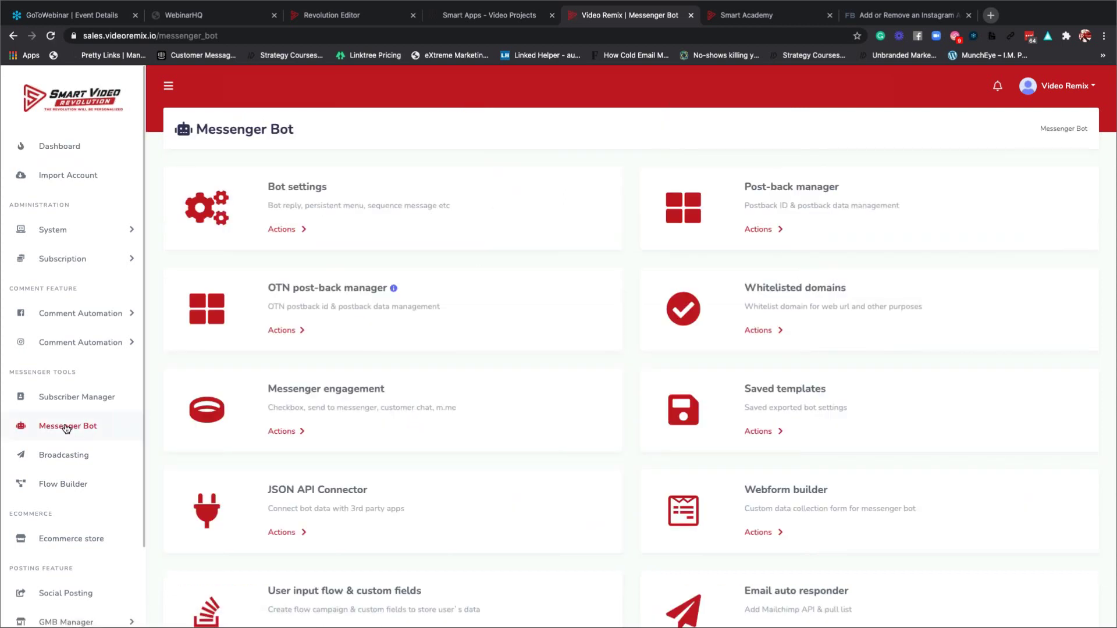
pyautogui.click(86, 316)
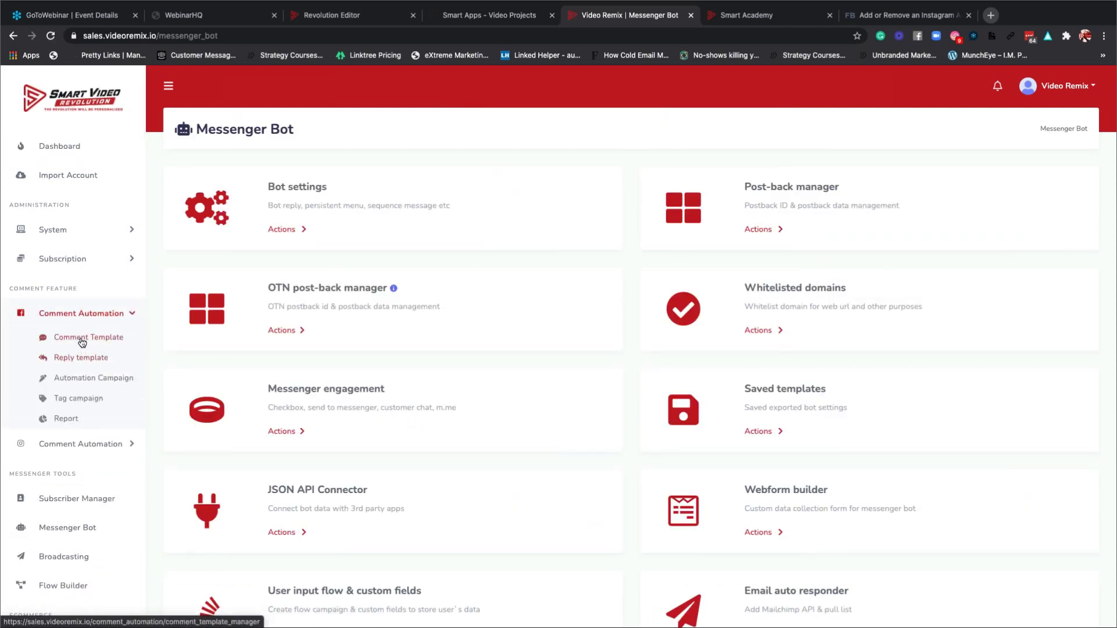
pyautogui.click(82, 342)
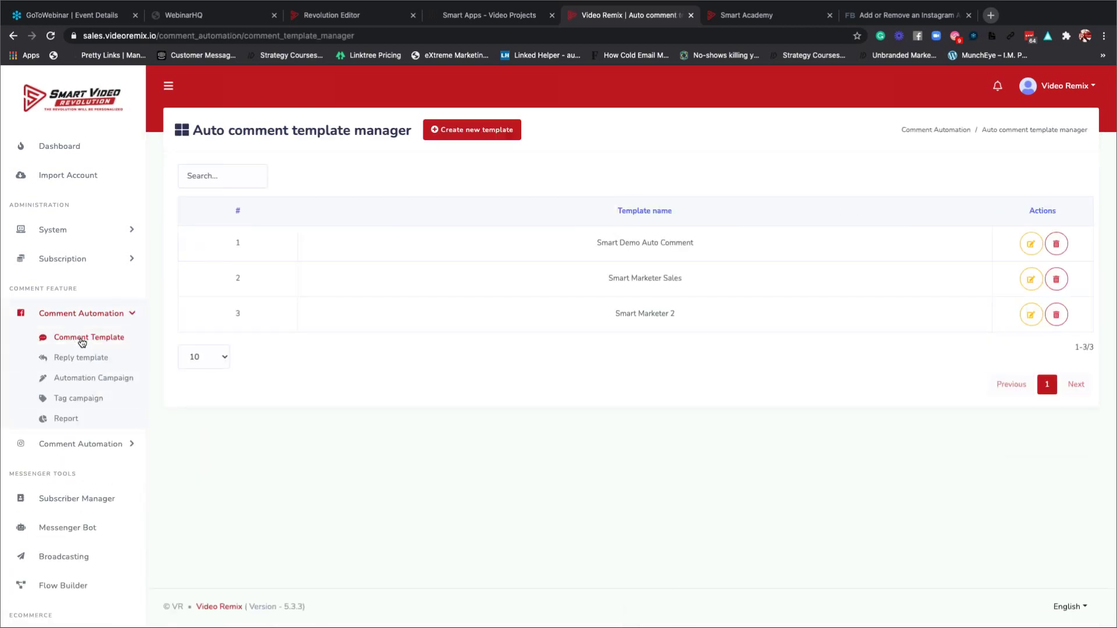
pyautogui.click(62, 237)
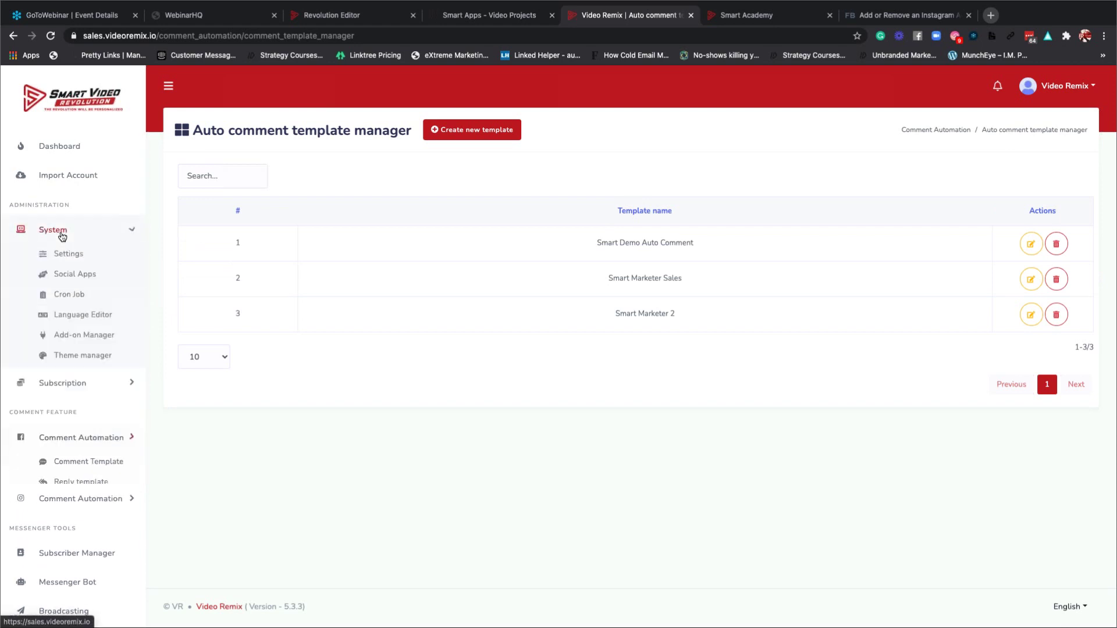
pyautogui.click(62, 236)
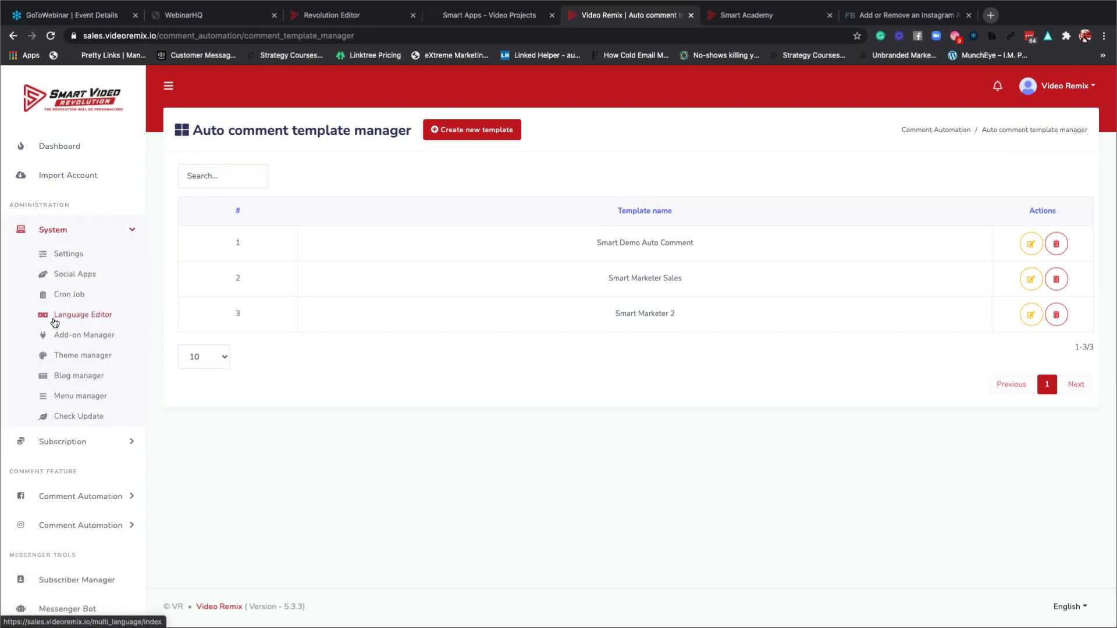
pyautogui.click(63, 153)
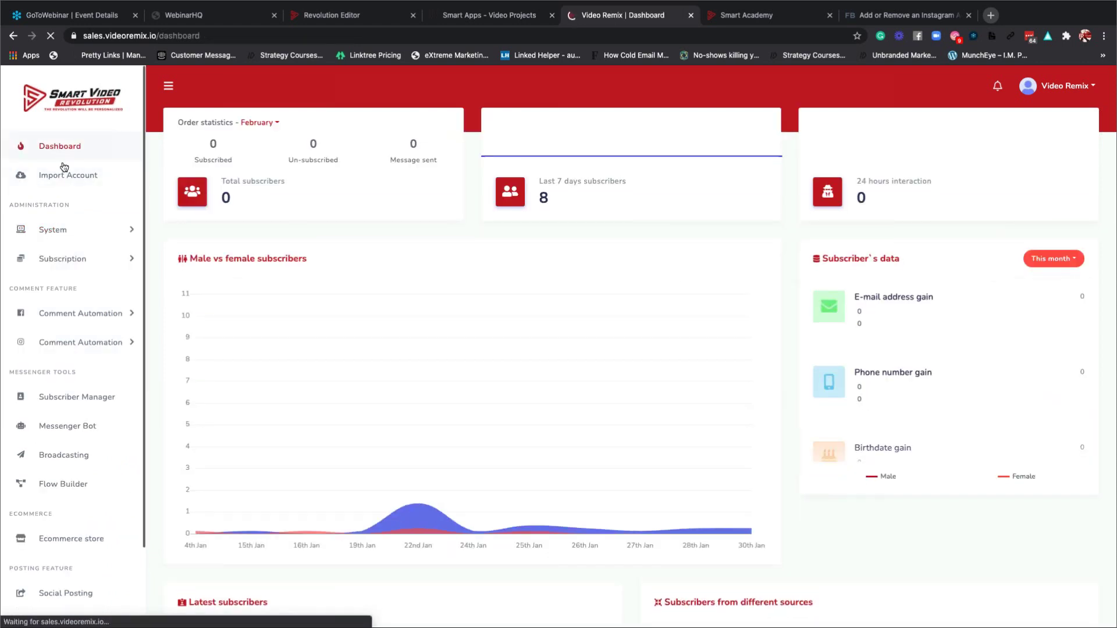
pyautogui.scroll(-1, 55, 356)
pyautogui.scroll(-1, 56, 356)
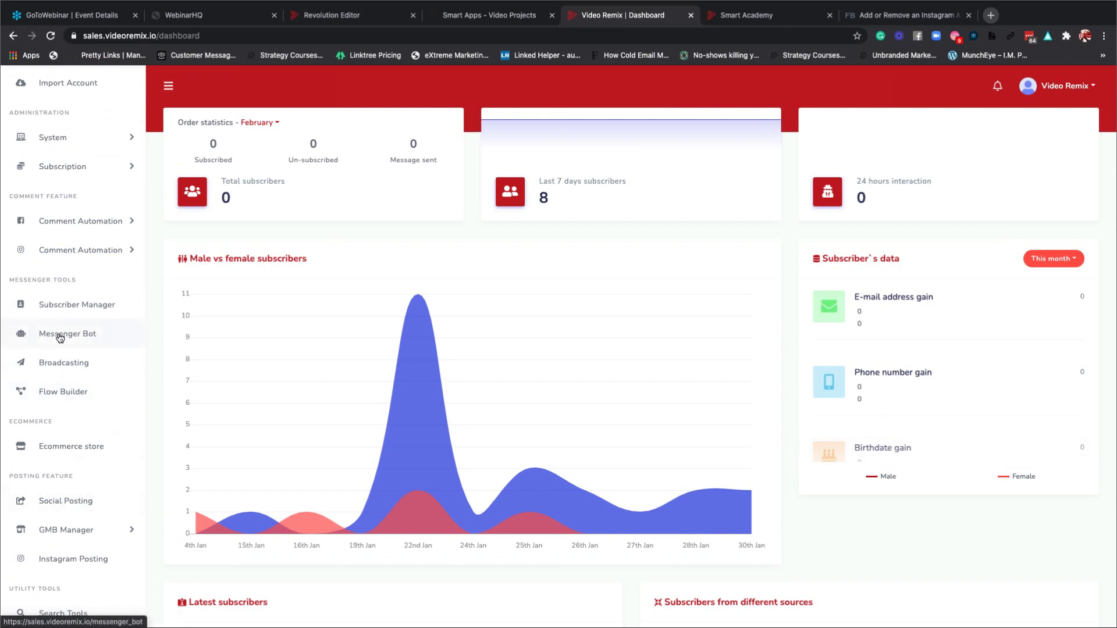
pyautogui.click(60, 337)
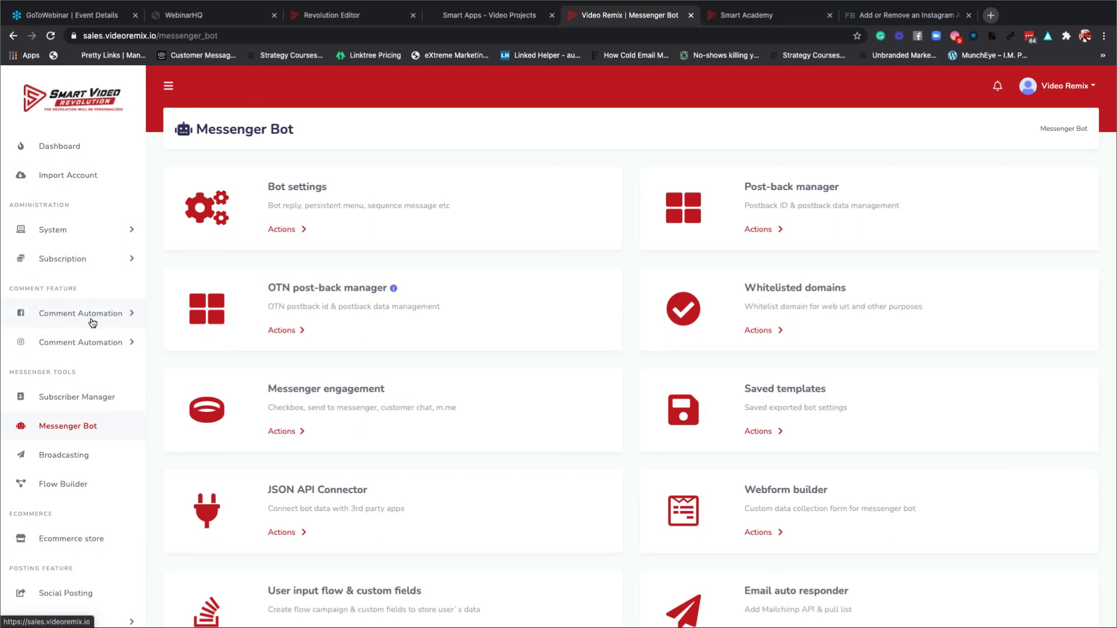
# Show the Email auto responder's Mailchimp, Sendinblue, ActiveCampaign, Mautic and Acelle integrations.
pyautogui.scroll(-2, 688, 358)
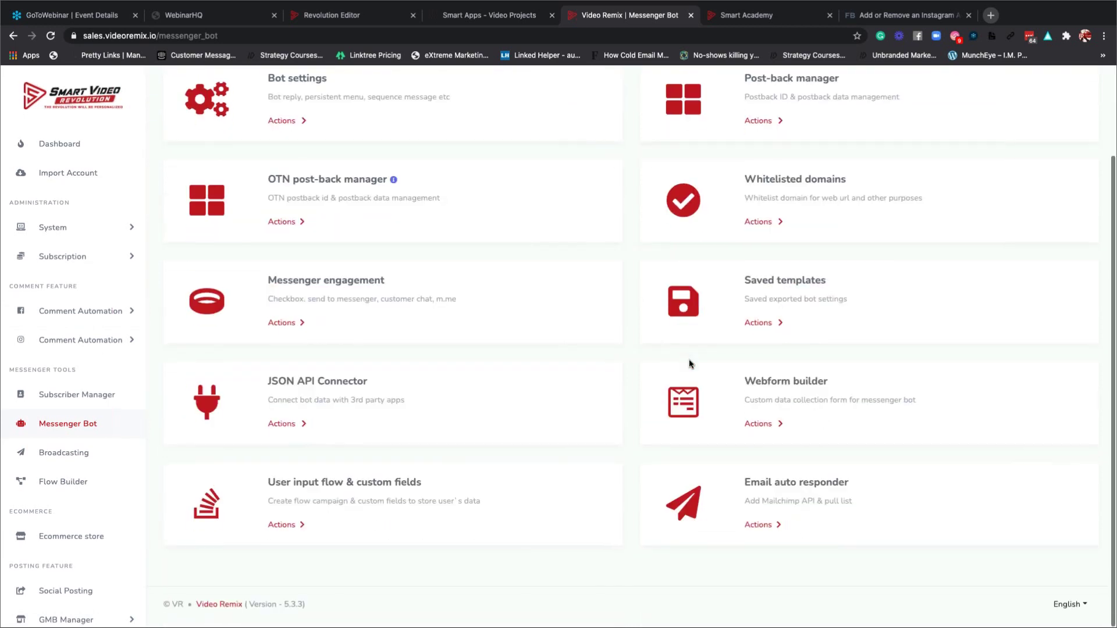
pyautogui.scroll(3, 689, 364)
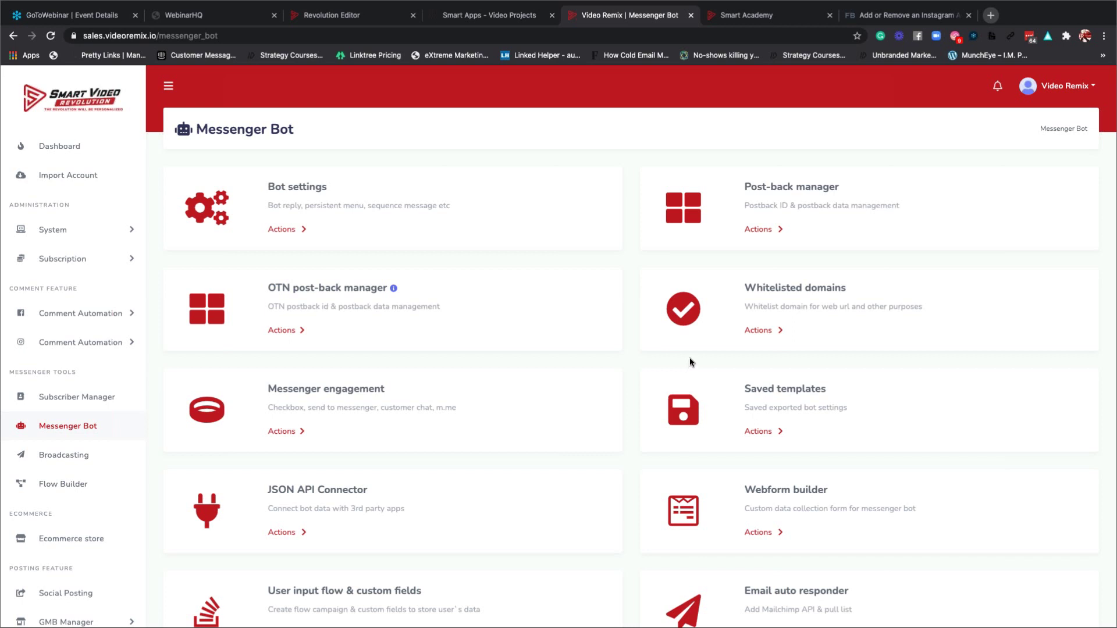
pyautogui.scroll(-4, 892, 327)
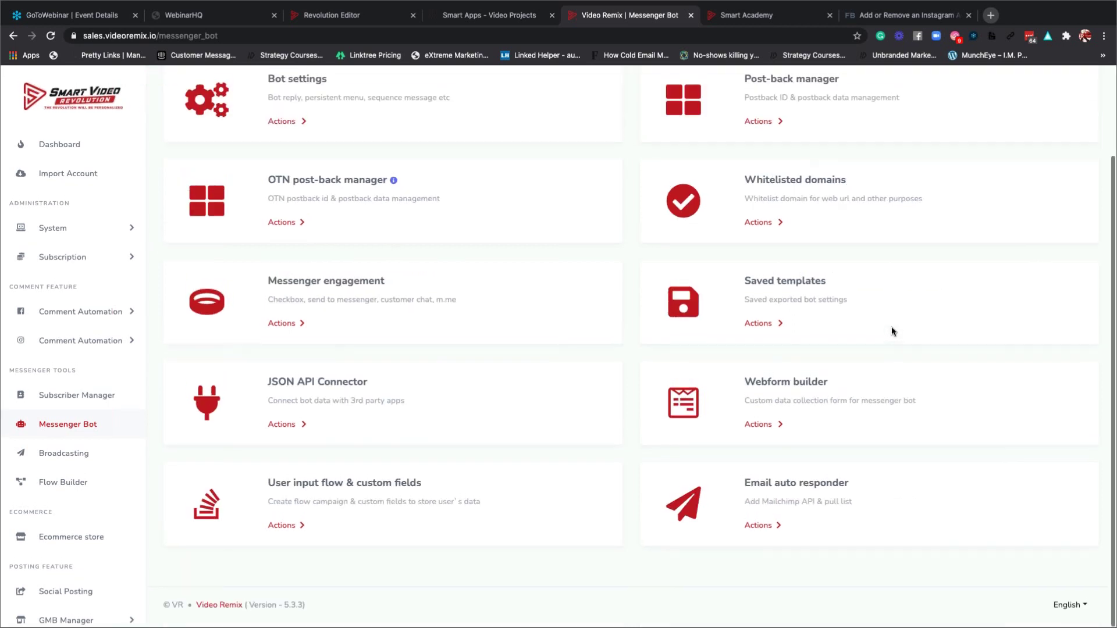
pyautogui.click(756, 528)
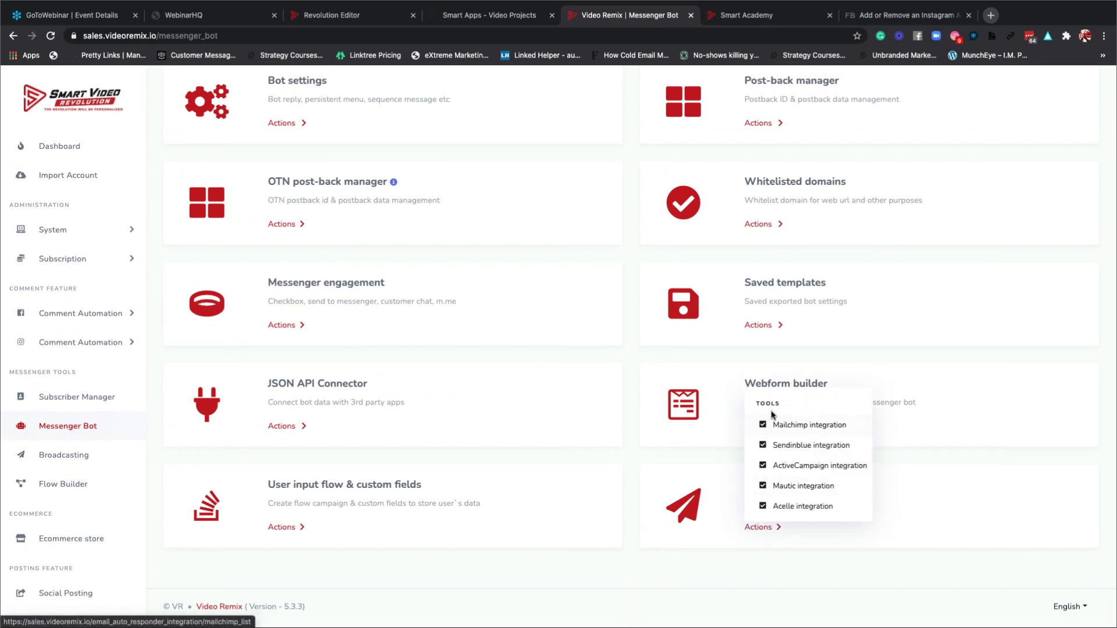
# Open the Acelle integration list with the Smart Campaigns account, then switch to the Revolution Editor.
pyautogui.click(786, 506)
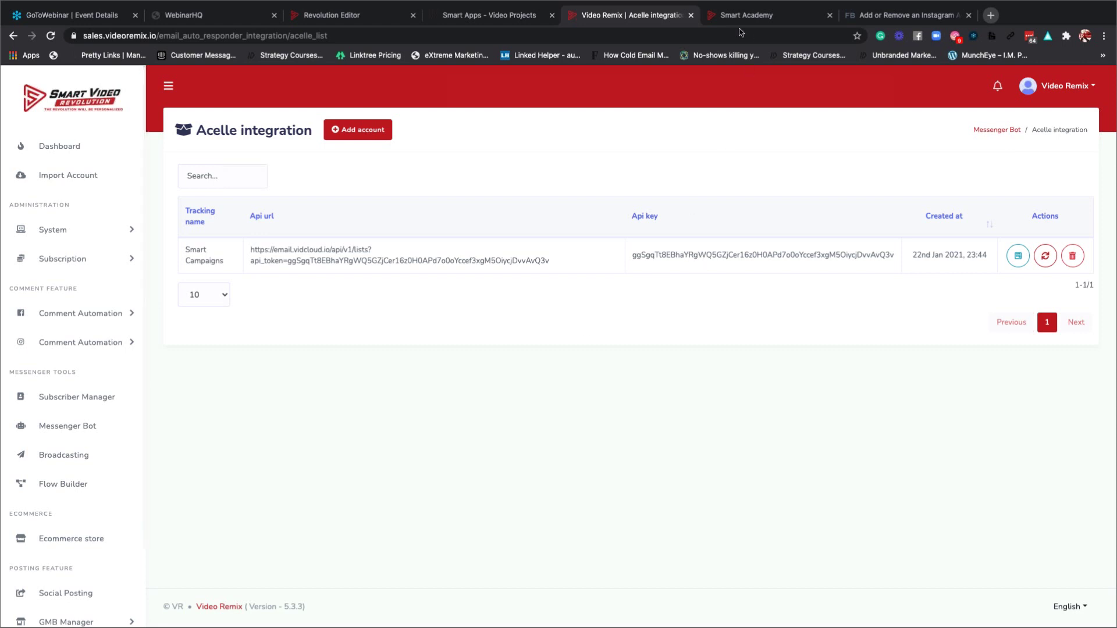
pyautogui.click(781, 21)
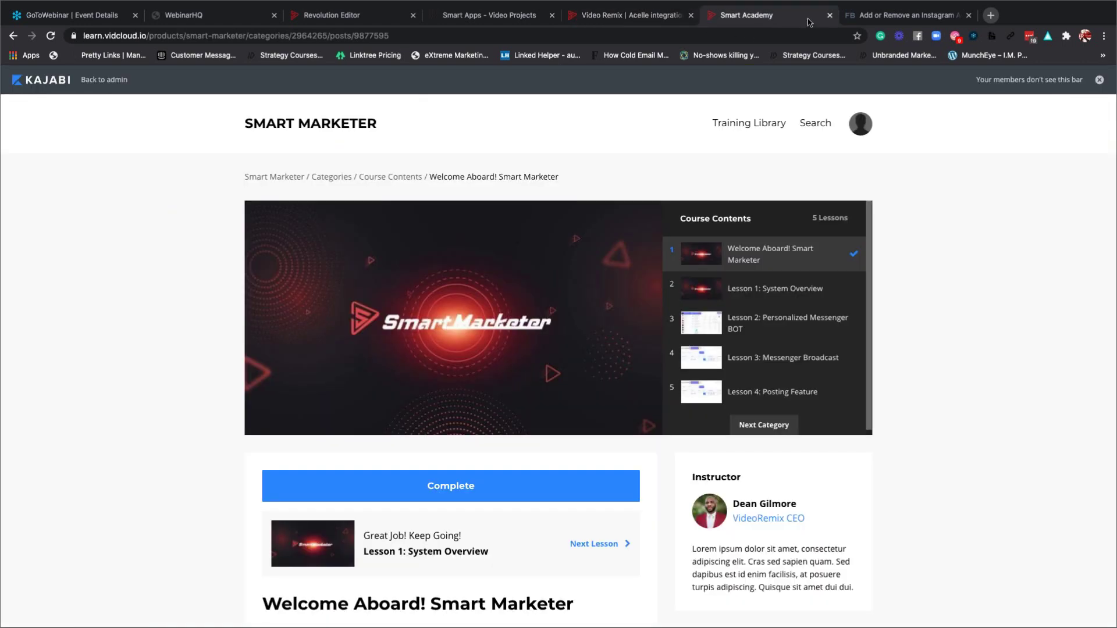
pyautogui.click(620, 26)
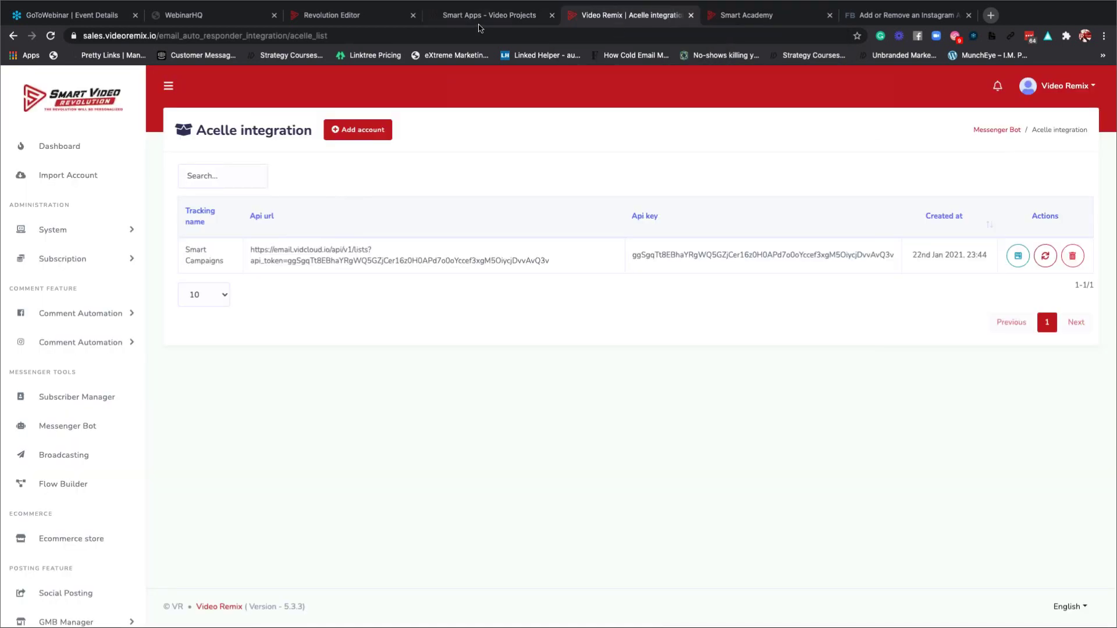
pyautogui.click(349, 16)
# Via the editor's account menu, open Projects and Courses > Smart Apps and launch Smart Campaigns.
pyautogui.click(1033, 93)
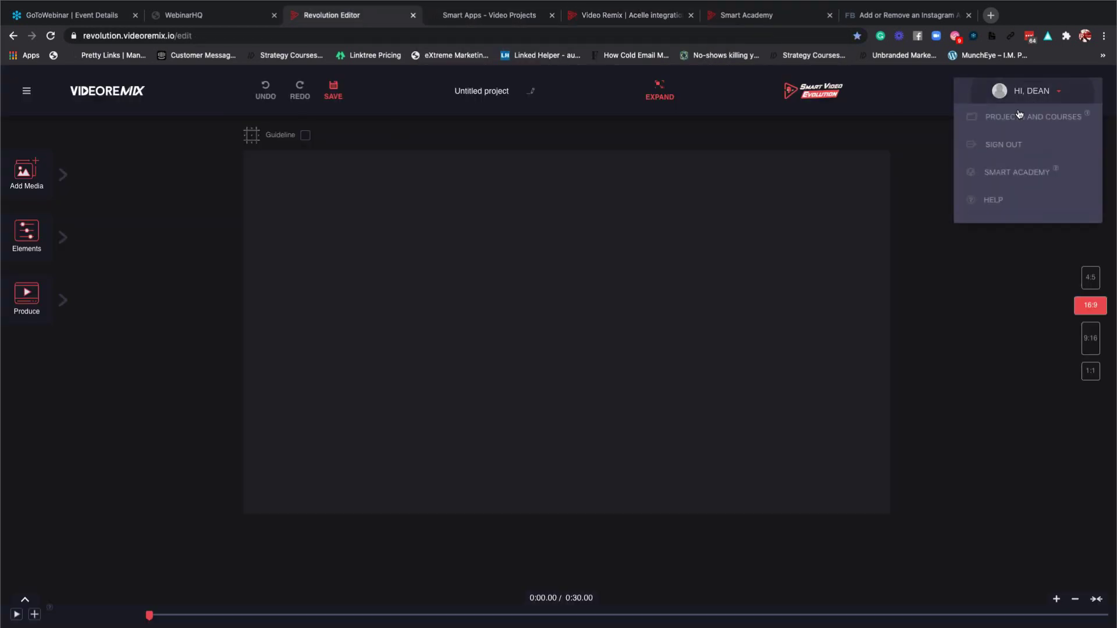
pyautogui.click(1001, 124)
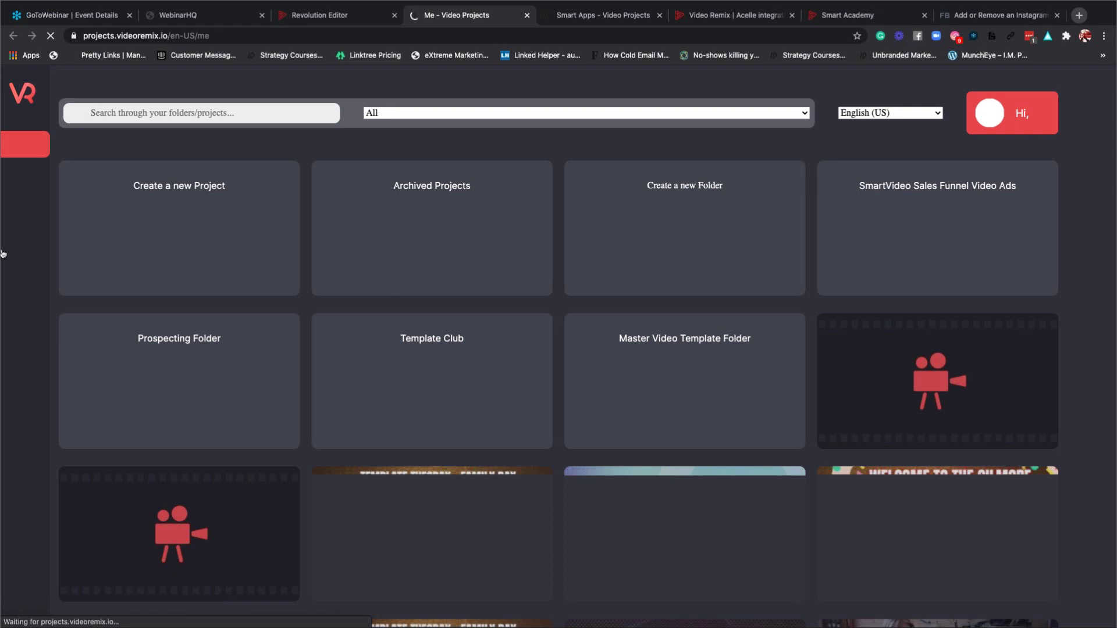
pyautogui.moveTo(29, 257)
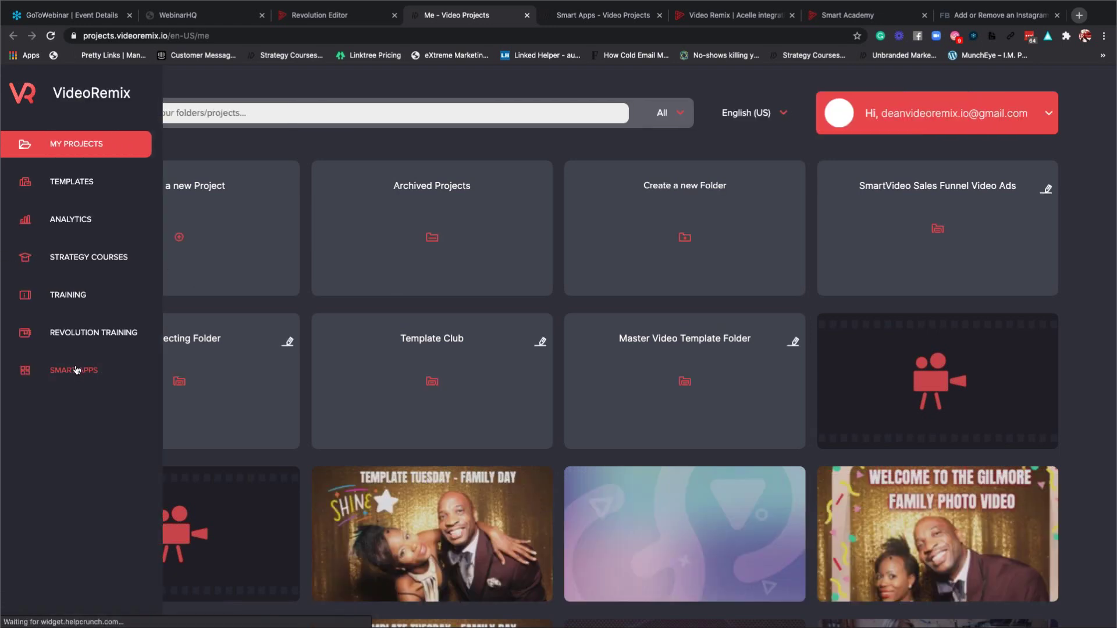
pyautogui.click(76, 370)
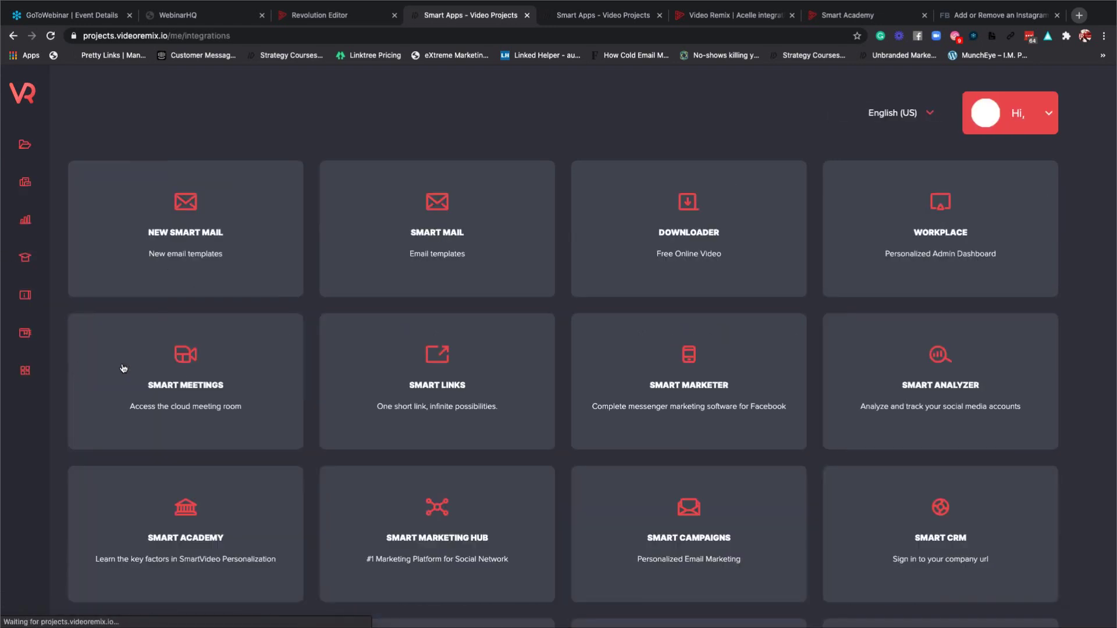
pyautogui.scroll(-3, 520, 385)
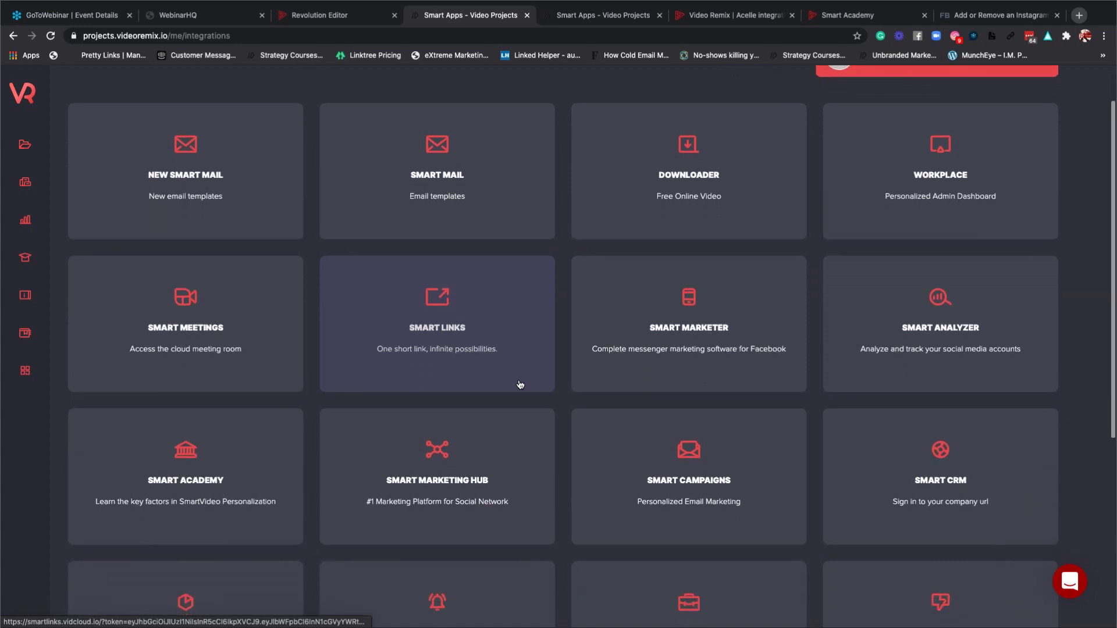
pyautogui.click(688, 369)
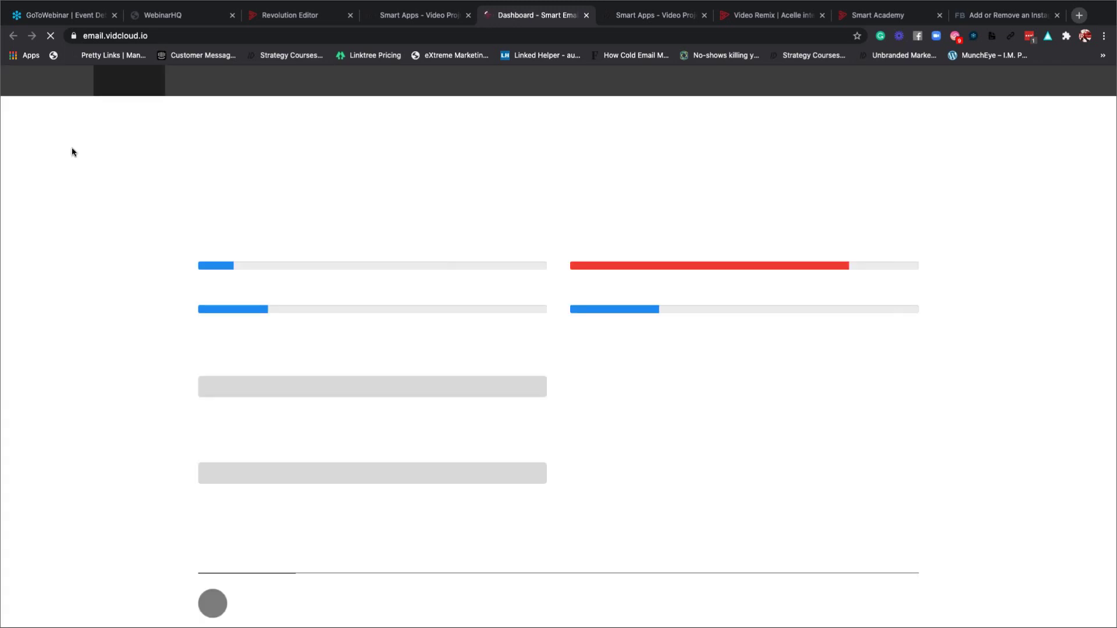
# Open the Smart Email API token page from the account menu, then check the two Smart Apps tabs.
pyautogui.click(126, 41)
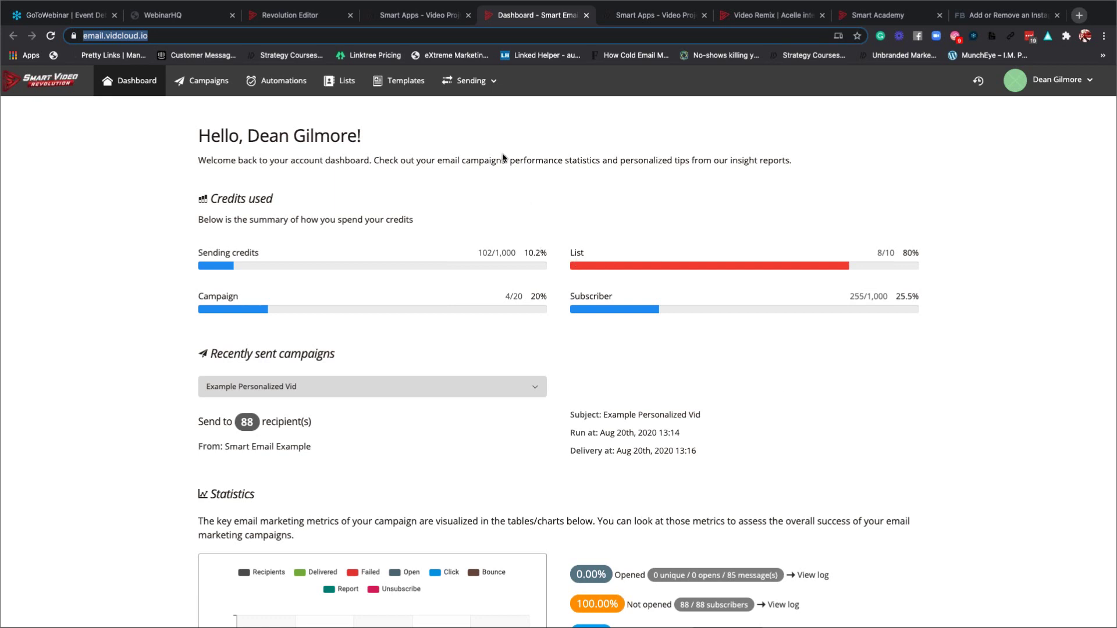
pyautogui.click(1077, 82)
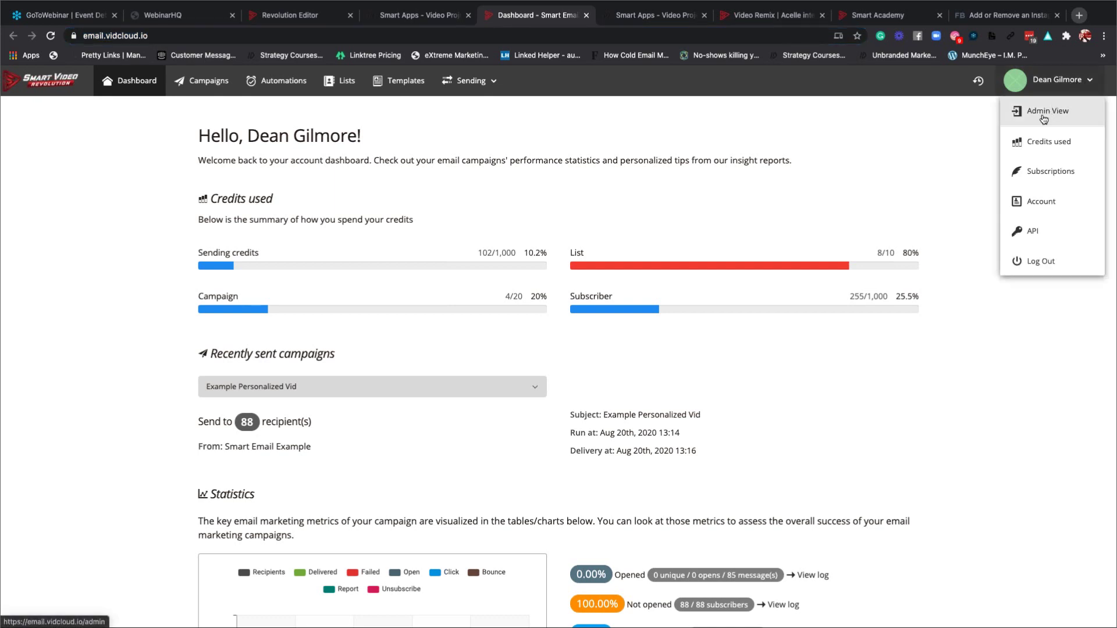
pyautogui.click(1032, 234)
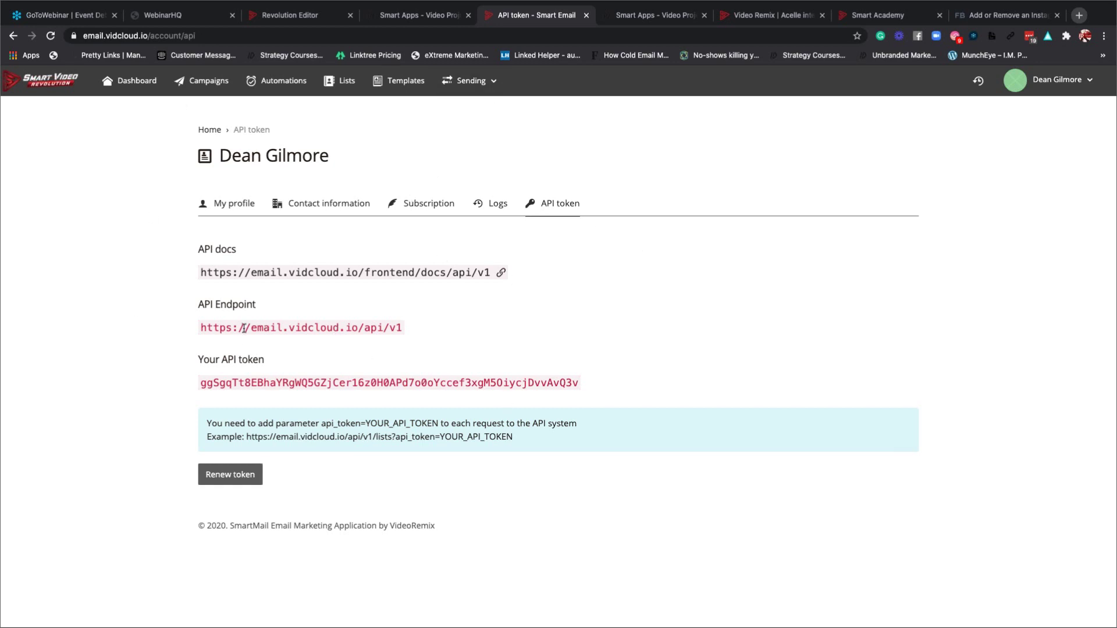
pyautogui.click(438, 16)
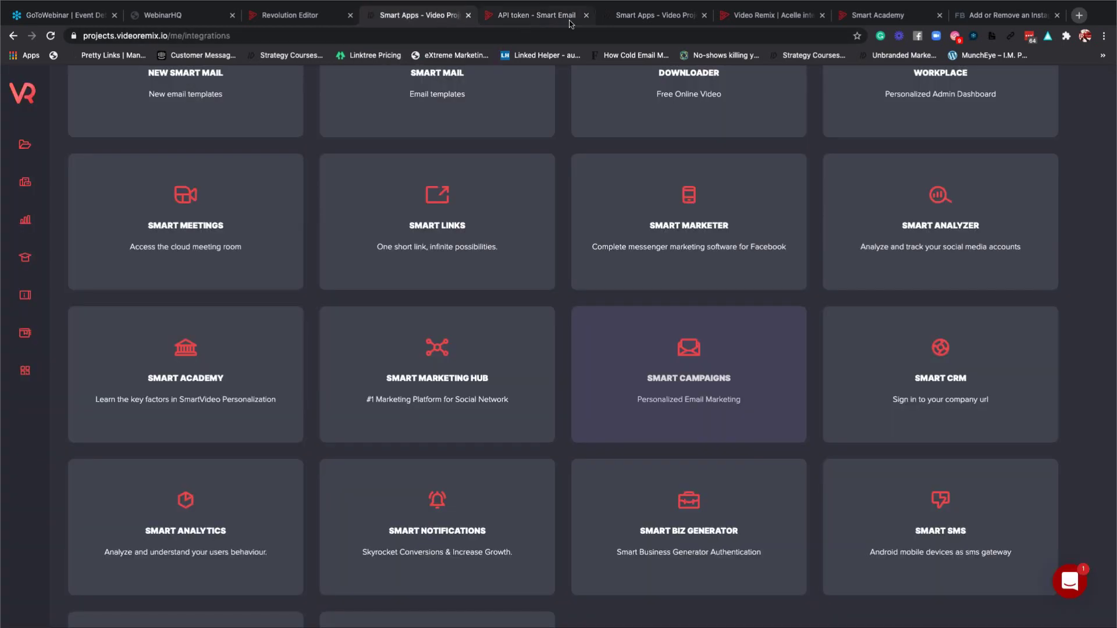
pyautogui.click(666, 16)
# Close the duplicate Smart Apps tab and return to the Acelle integration page.
pyautogui.hotkey('ctrl', 'w')
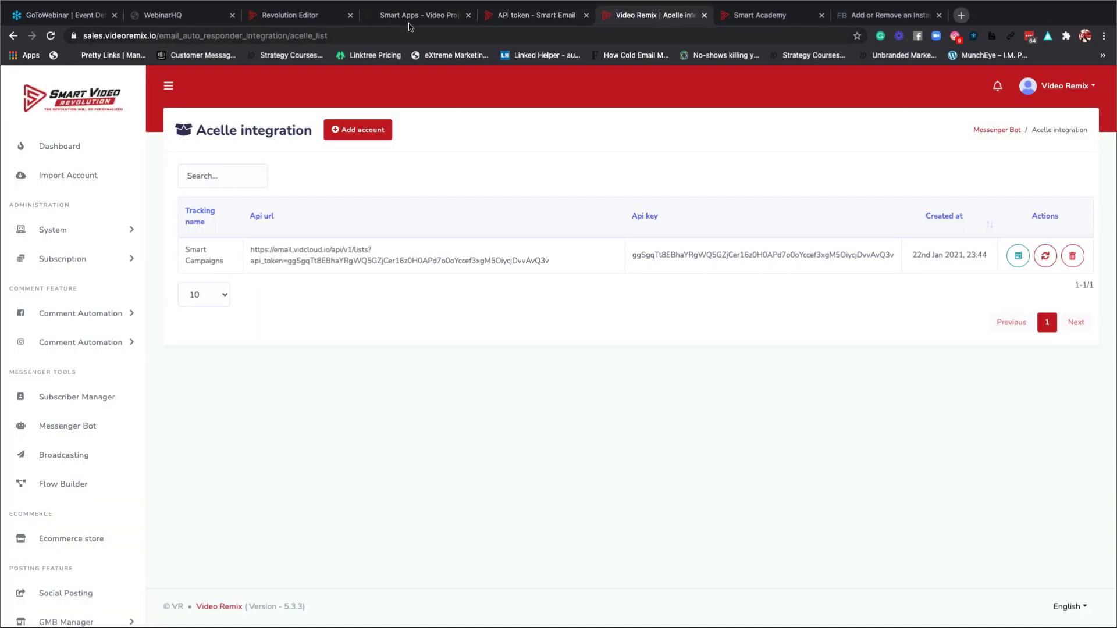
pyautogui.click(408, 17)
pyautogui.click(527, 18)
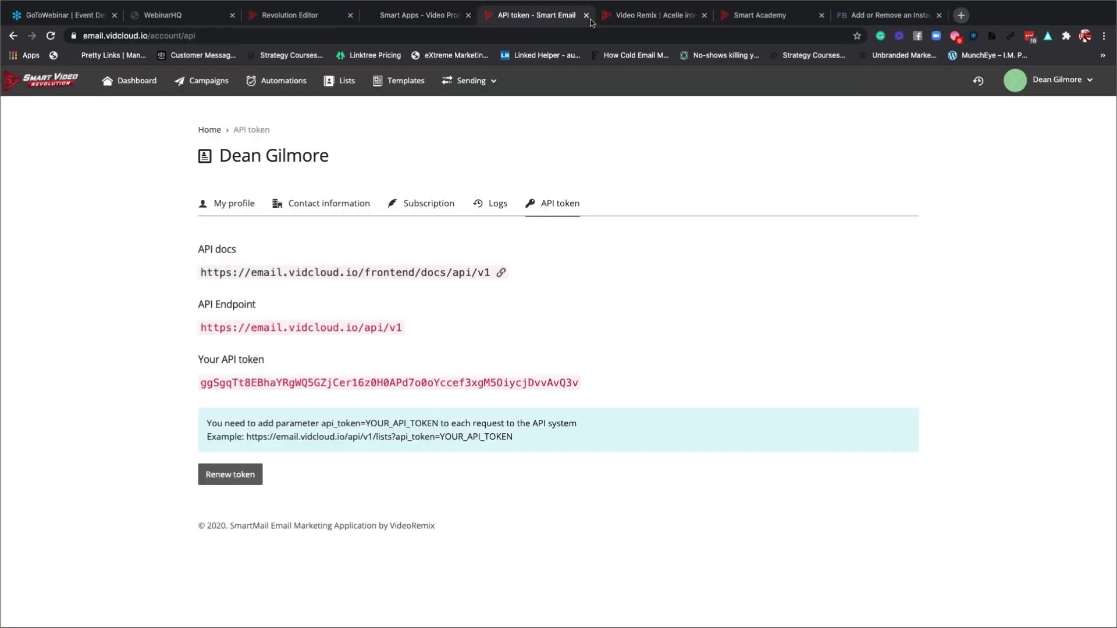
pyautogui.click(623, 19)
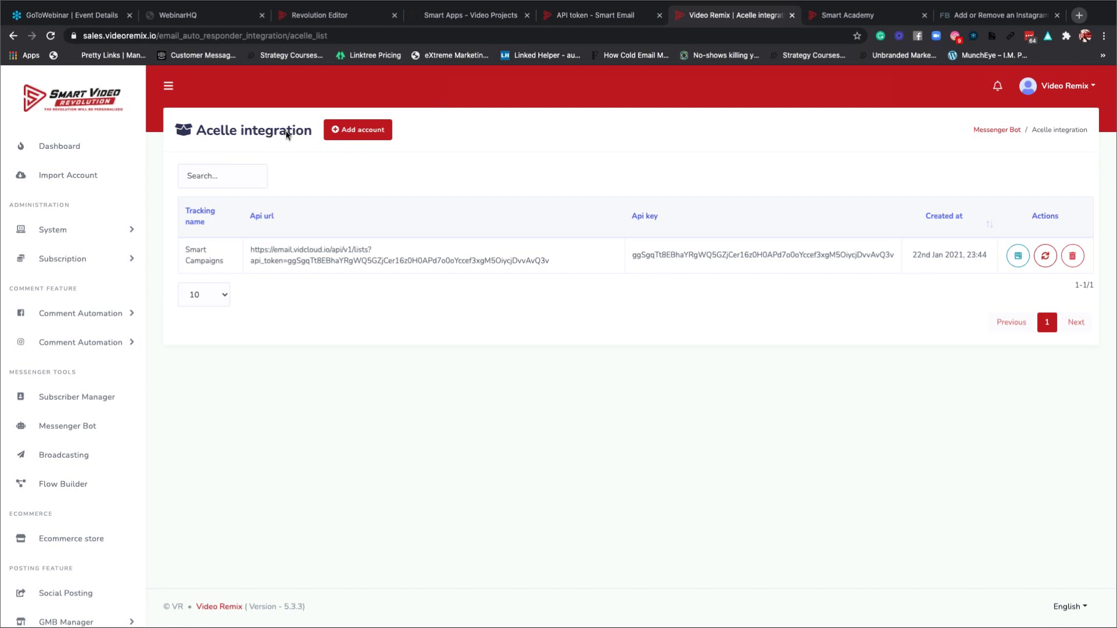
# Start a new Acelle account and enter its Smart Campaign account tracking name.
pyautogui.click(367, 137)
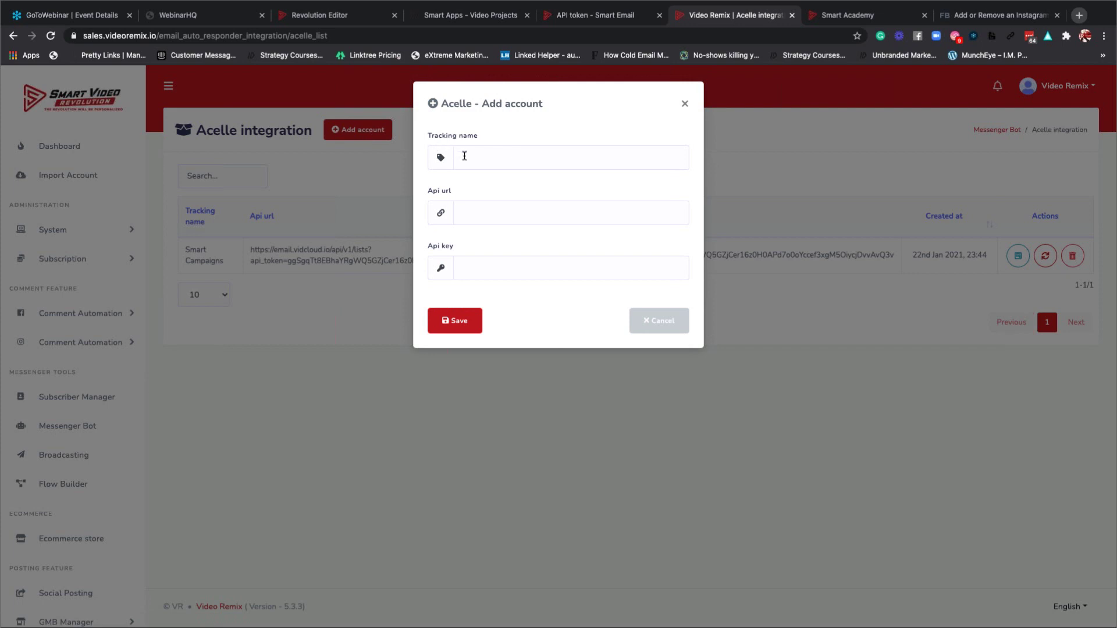
pyautogui.click(464, 156)
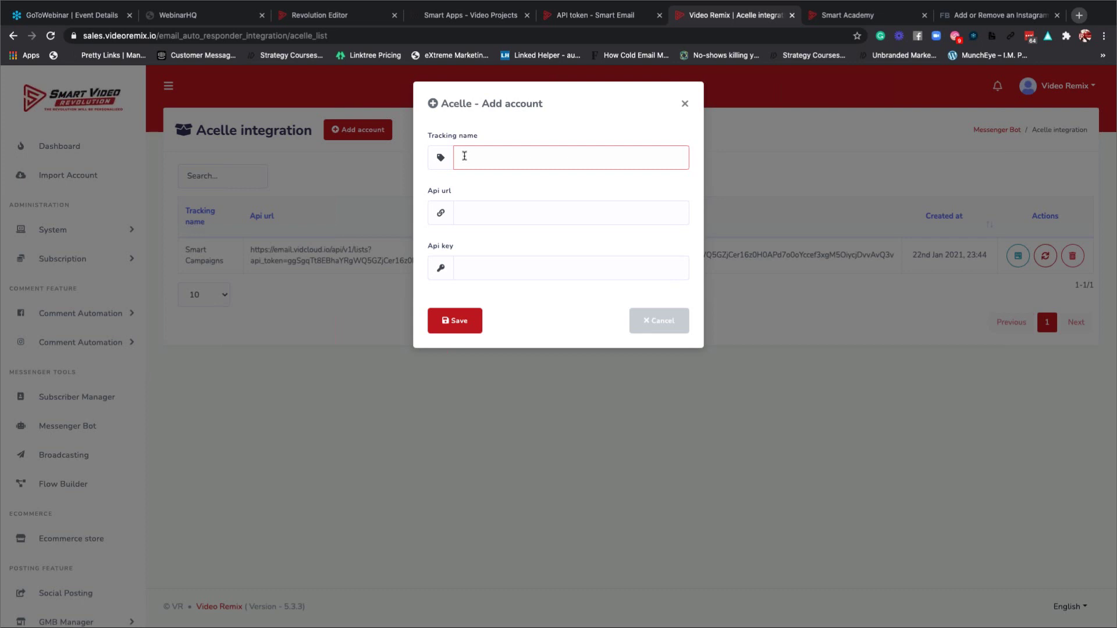
pyautogui.write('b')
pyautogui.write('ean')
pyautogui.write("'s ")
pyautogui.write('Smart Camp')
pyautogui.write('aign A')
pyautogui.write('CCE')
pyautogui.press('BackSpace')
pyautogui.press('BackSpace')
pyautogui.press('BackSpace')
pyautogui.press('BackSpace')
pyautogui.write('A')
pyautogui.press('BackSpace')
pyautogui.write('Account')
pyautogui.click(472, 213)
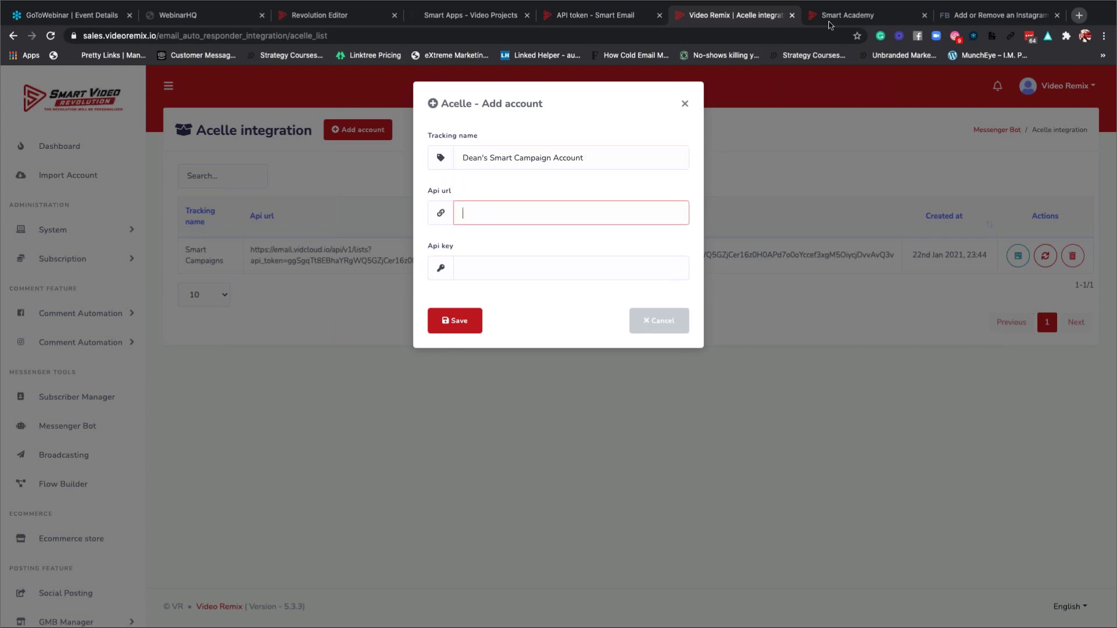
pyautogui.click(619, 18)
pyautogui.moveTo(618, 17); pyautogui.dragTo(733, 17)
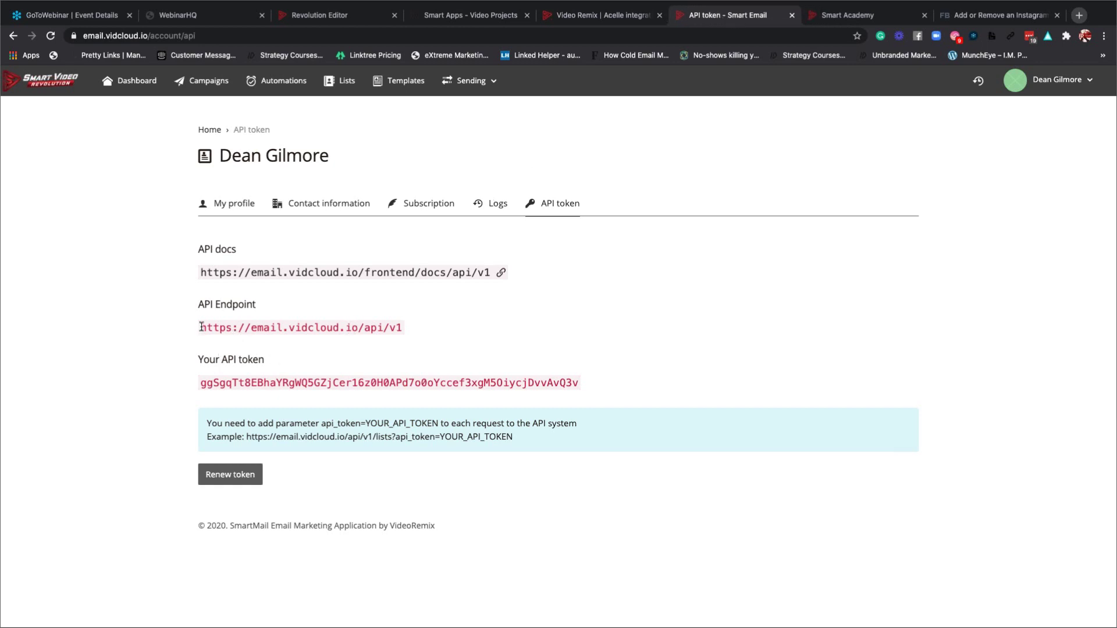
pyautogui.moveTo(199, 328); pyautogui.dragTo(405, 329)
pyautogui.hotkey('ctrl', 'c')
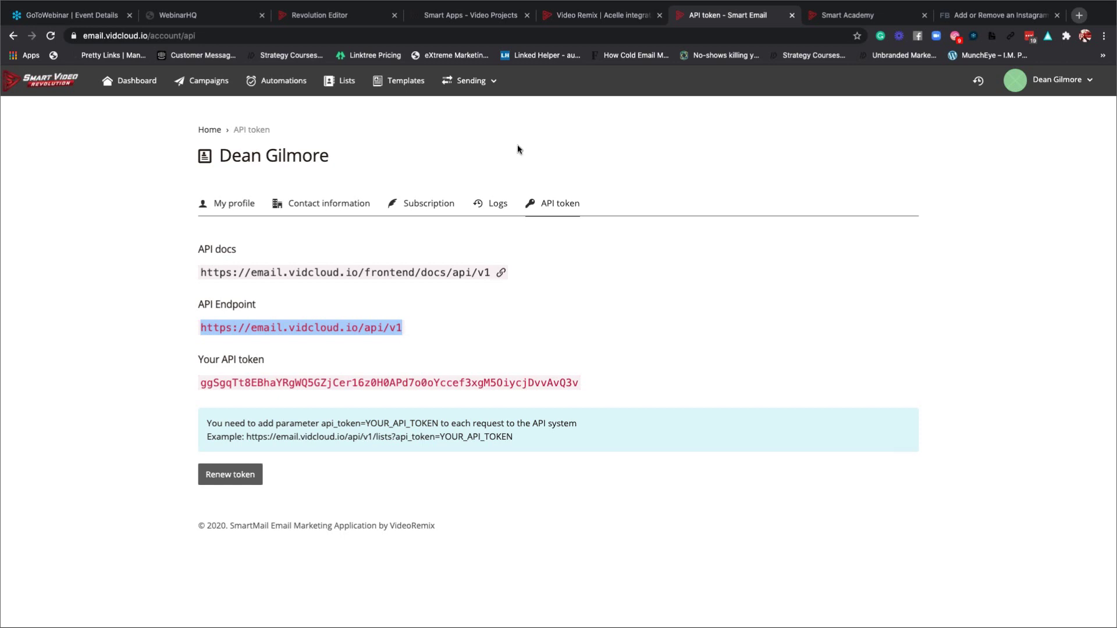
pyautogui.click(584, 17)
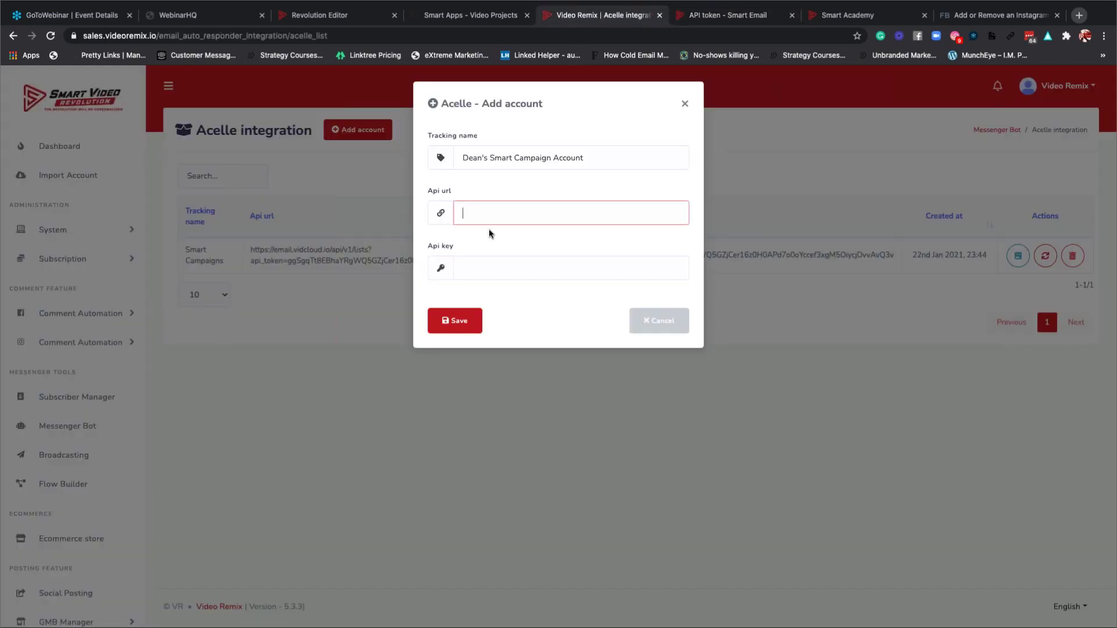
pyautogui.hotkey('ctrl', 'v')
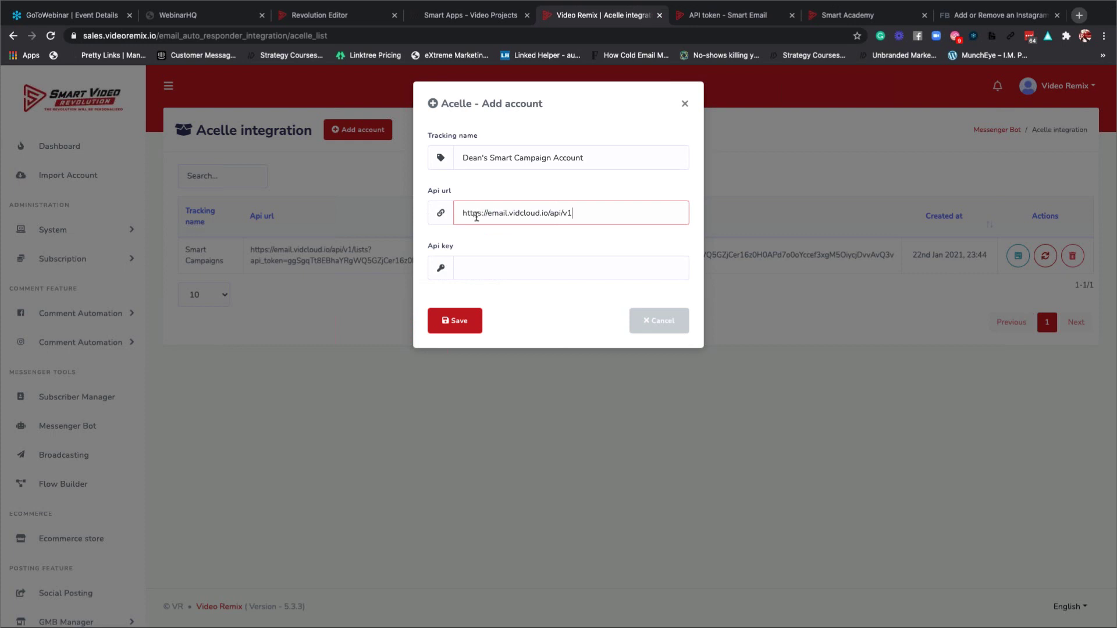
# Copy the Smart Email API token into the Api key field.
pyautogui.click(477, 263)
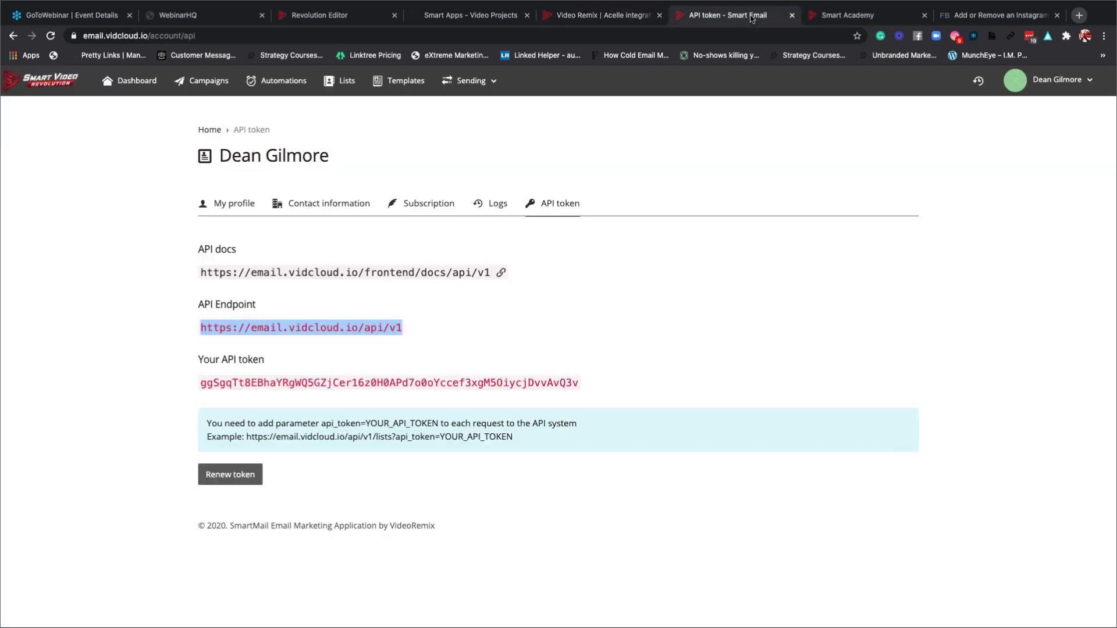
pyautogui.click(753, 18)
pyautogui.click(413, 353)
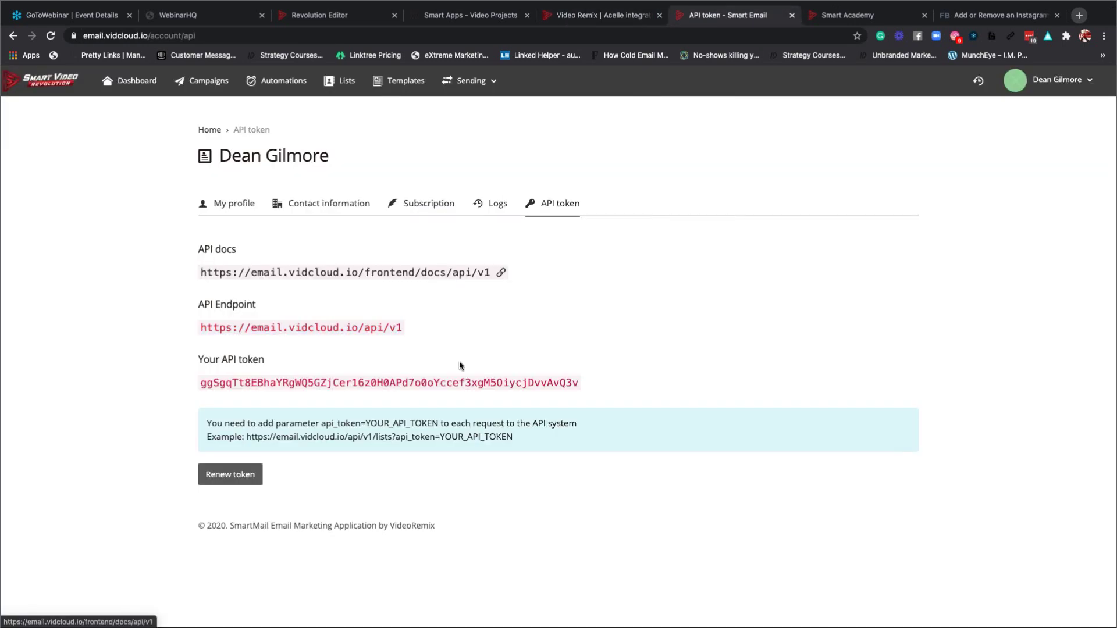
pyautogui.moveTo(580, 382); pyautogui.dragTo(198, 385)
pyautogui.hotkey('ctrl', 'c')
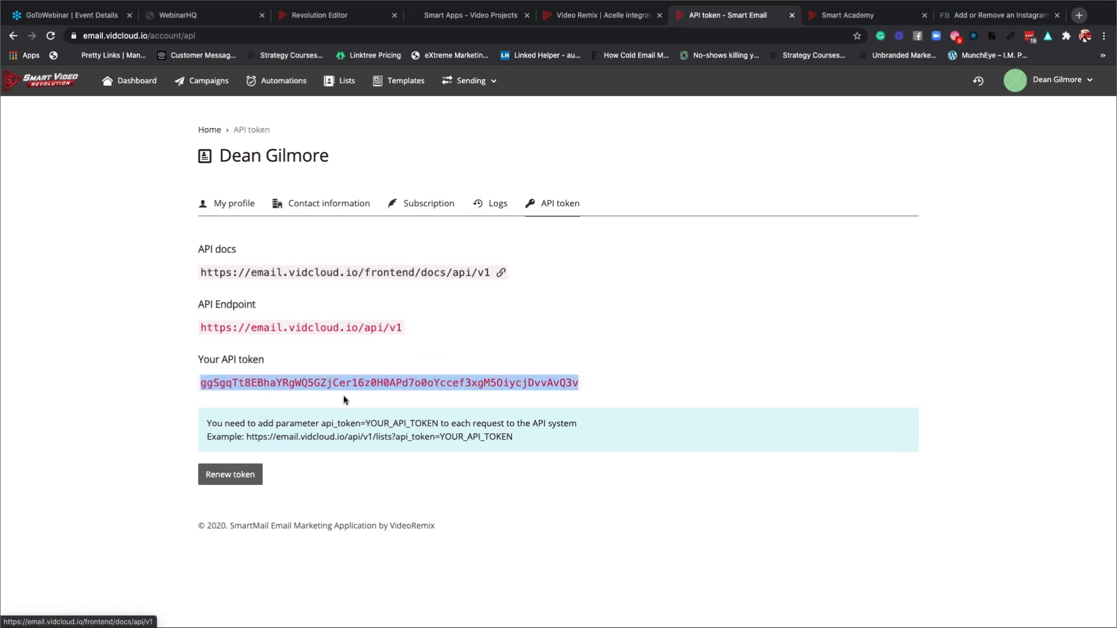
pyautogui.click(602, 18)
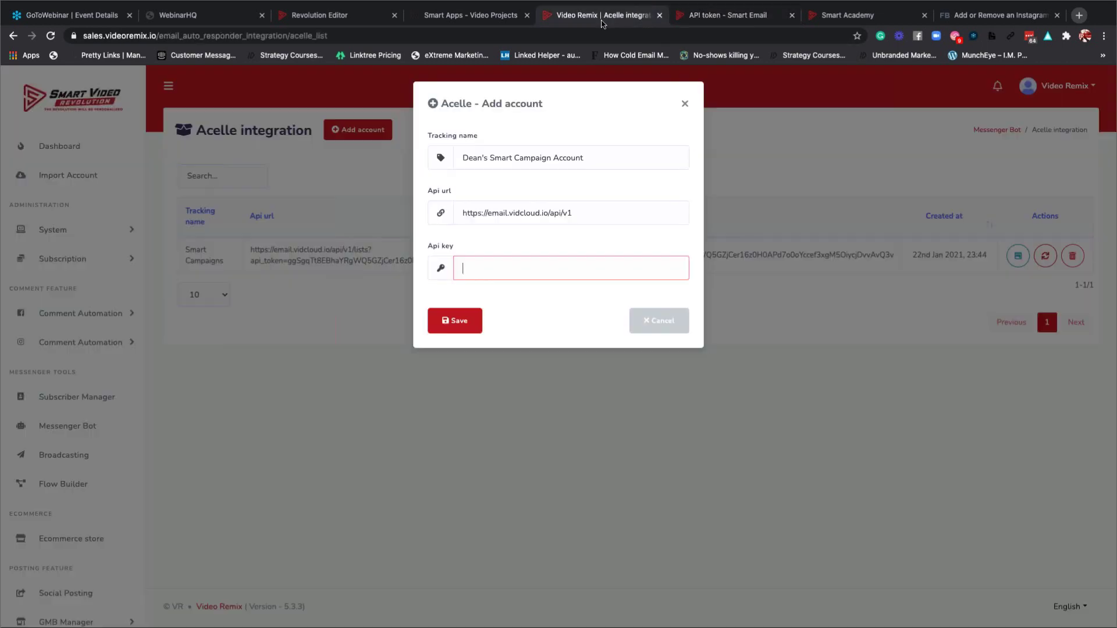
pyautogui.hotkey('ctrl', 'v')
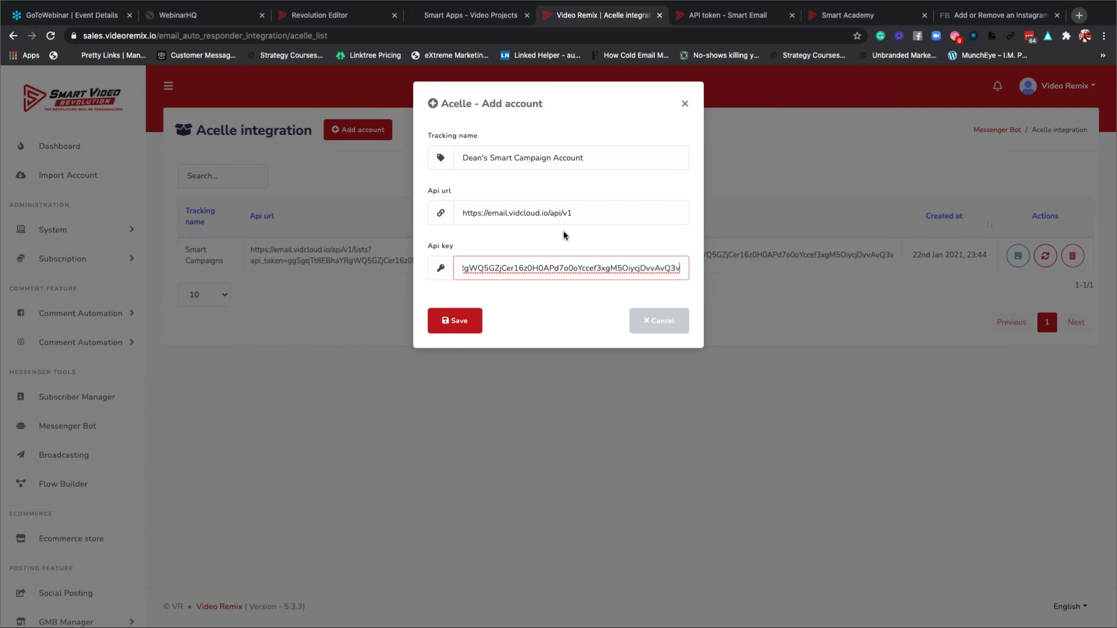
# Discard the unsaved new Acelle account and go to Smart Email's API token page.
pyautogui.click(685, 106)
pyautogui.click(731, 18)
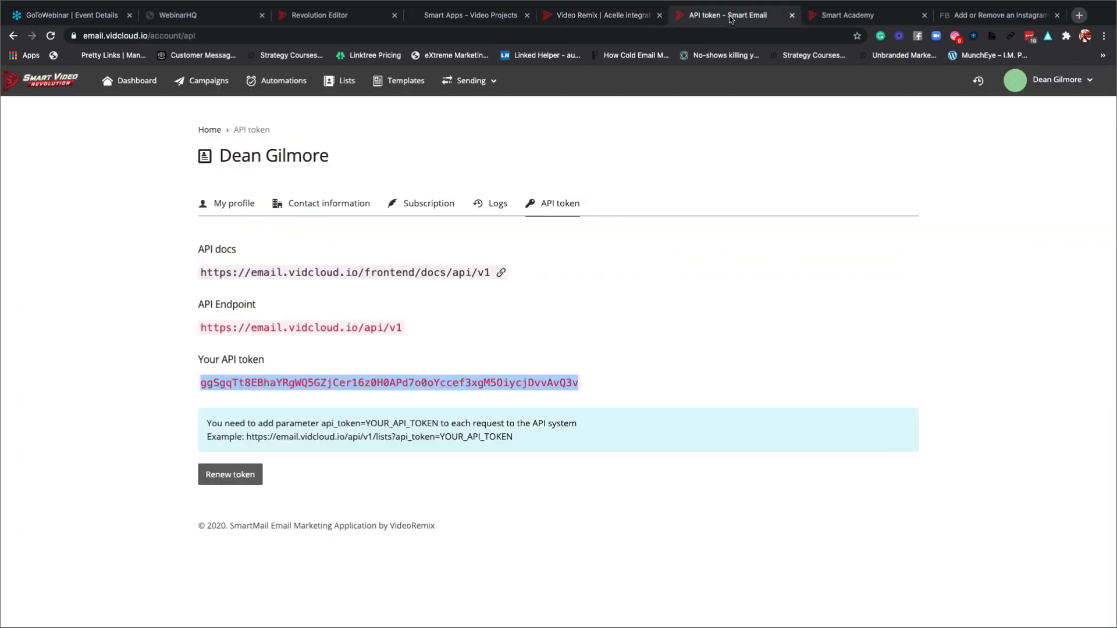
pyautogui.click(608, 16)
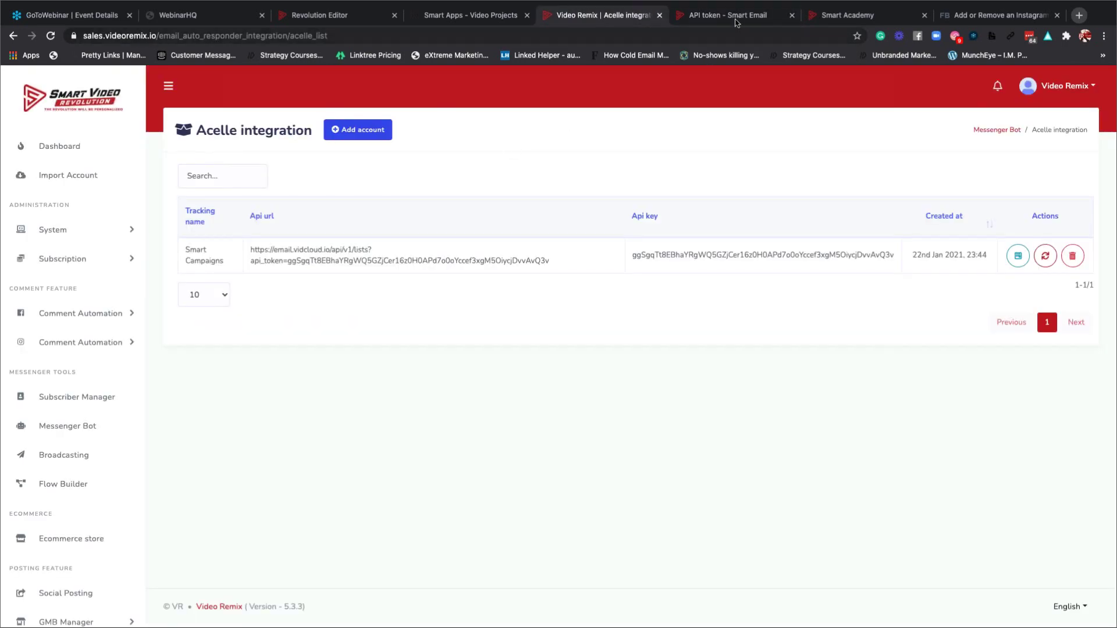
pyautogui.click(731, 17)
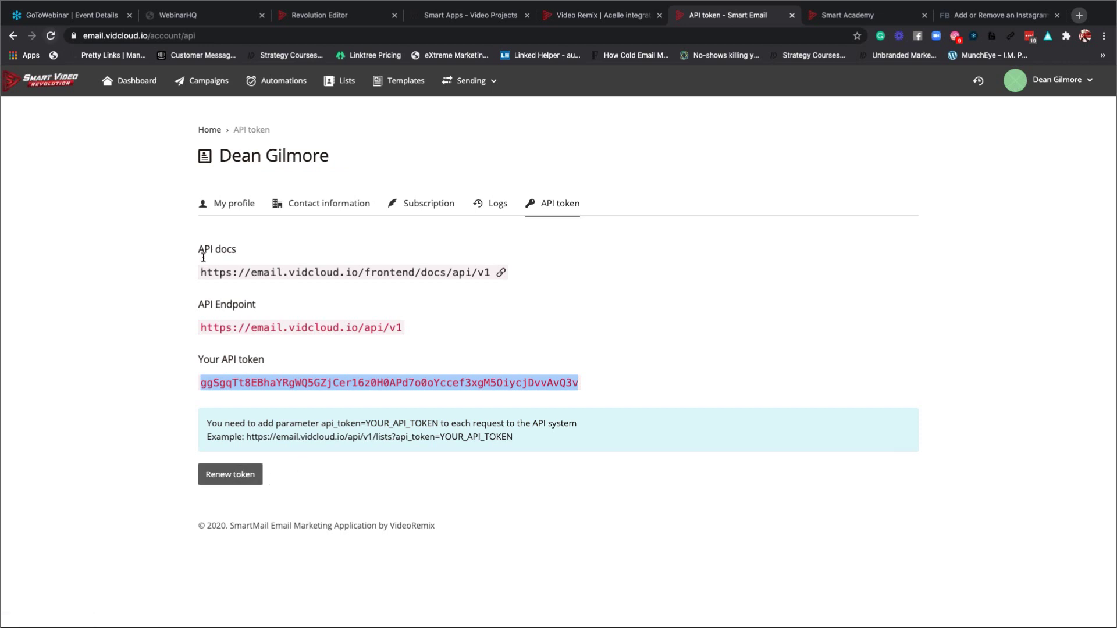
# Renew the Smart Email API token twice, then return to the Acelle integration page.
pyautogui.click(245, 476)
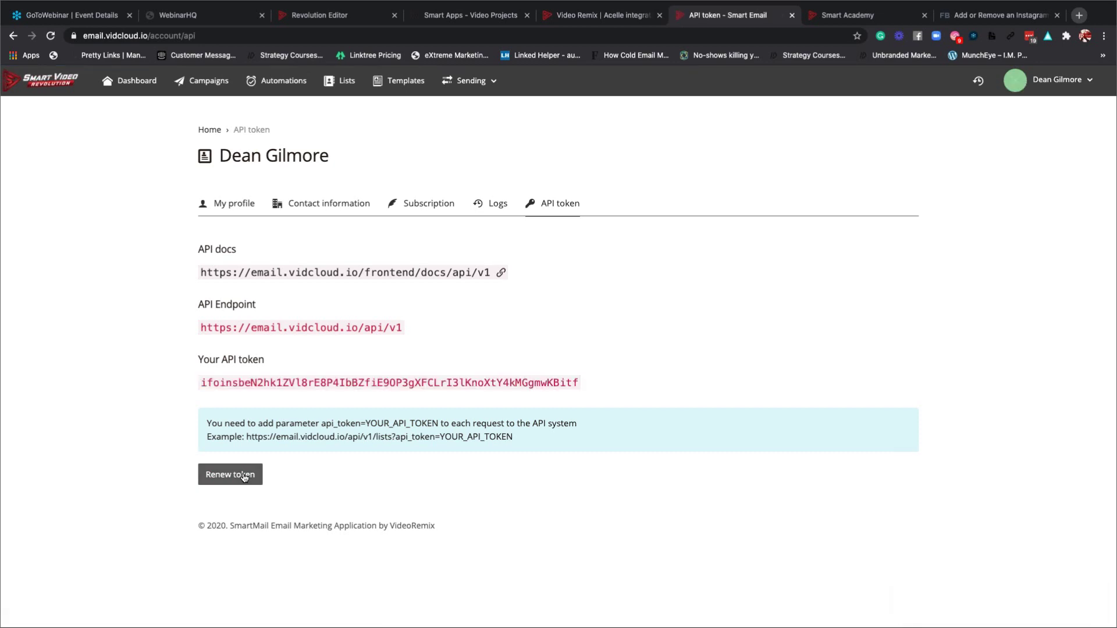
pyautogui.click(244, 478)
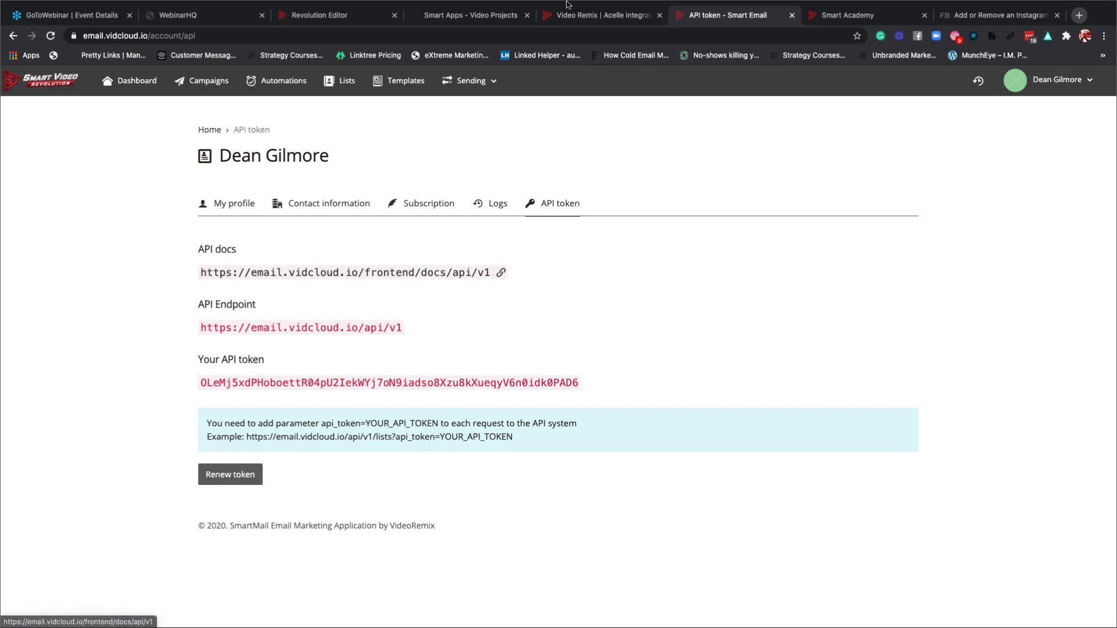
pyautogui.click(599, 15)
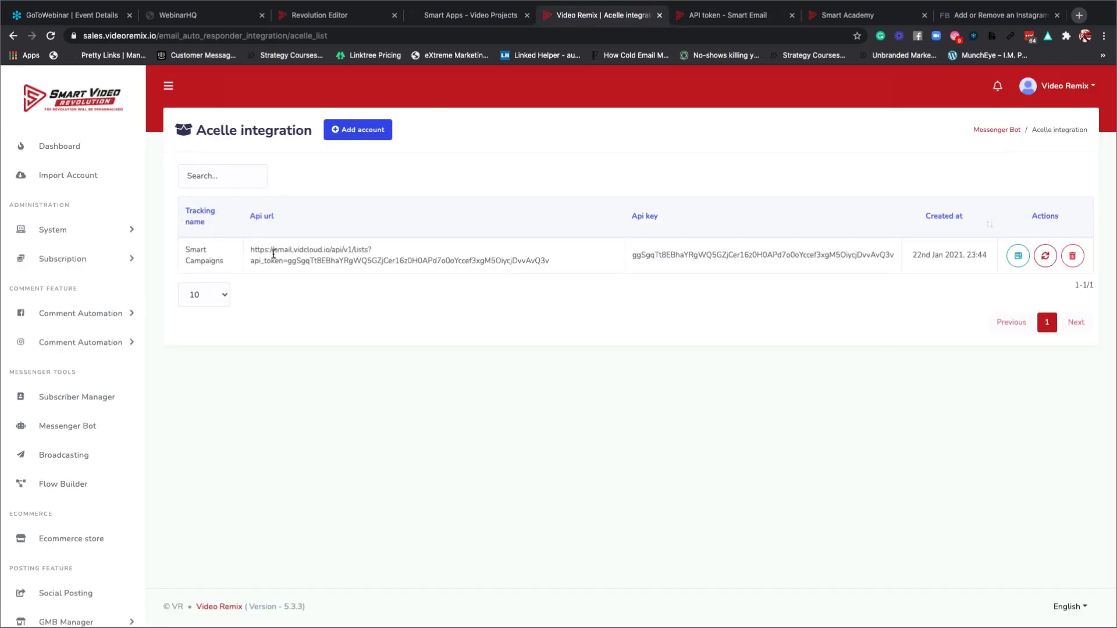
pyautogui.click(1018, 257)
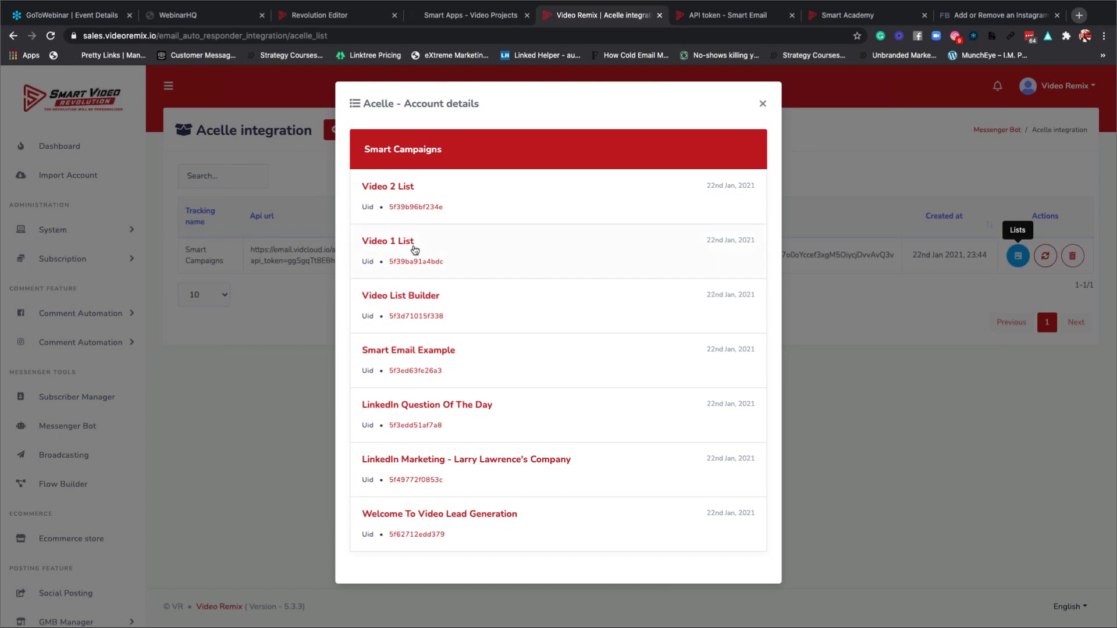
pyautogui.click(762, 104)
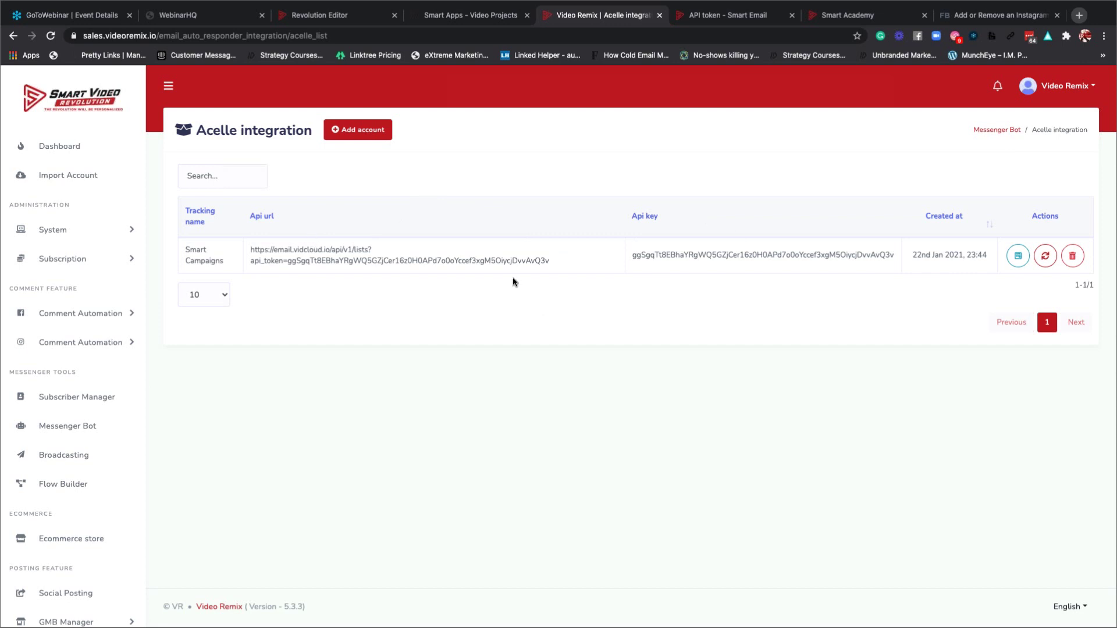
# From Messenger Bot, open Acelle integration under the Email auto responder actions.
pyautogui.click(13, 36)
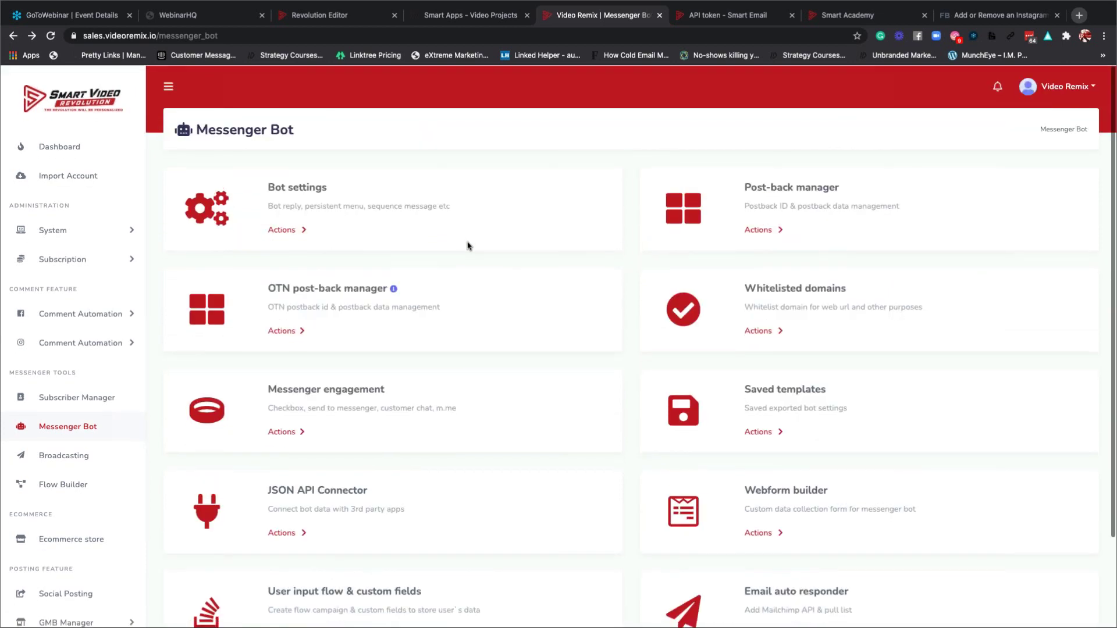
pyautogui.click(180, 38)
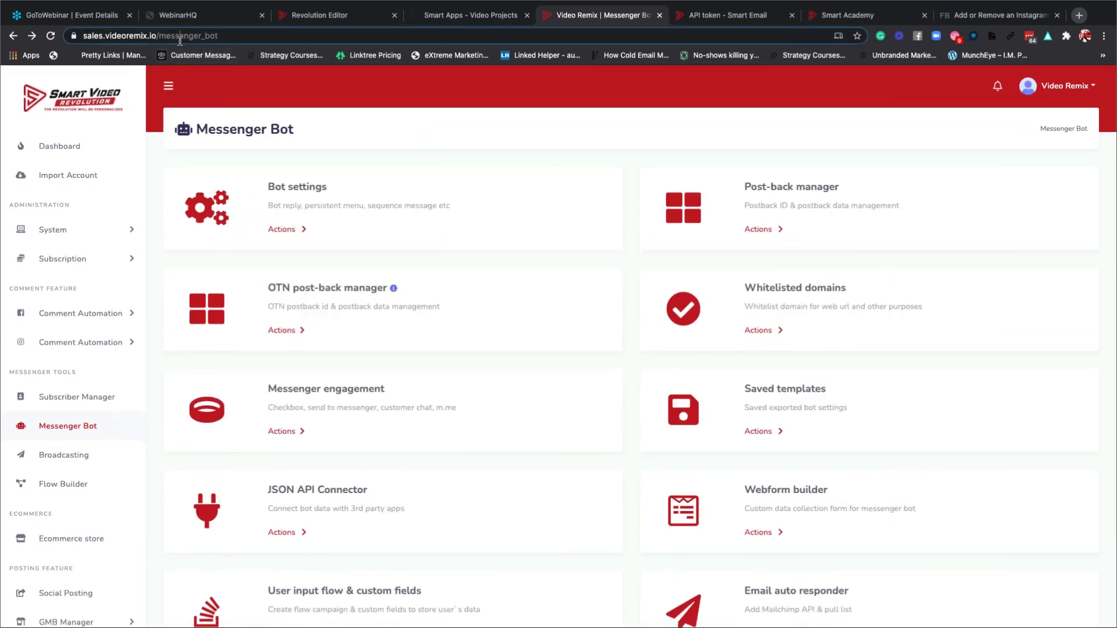
pyautogui.click(244, 36)
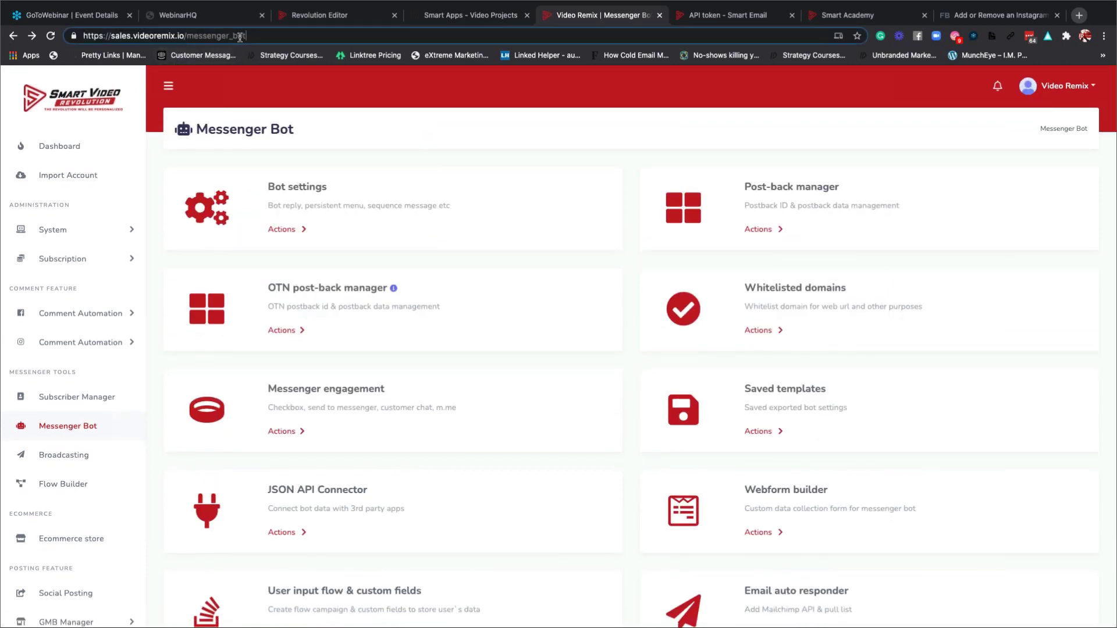
pyautogui.moveTo(251, 36); pyautogui.dragTo(81, 36)
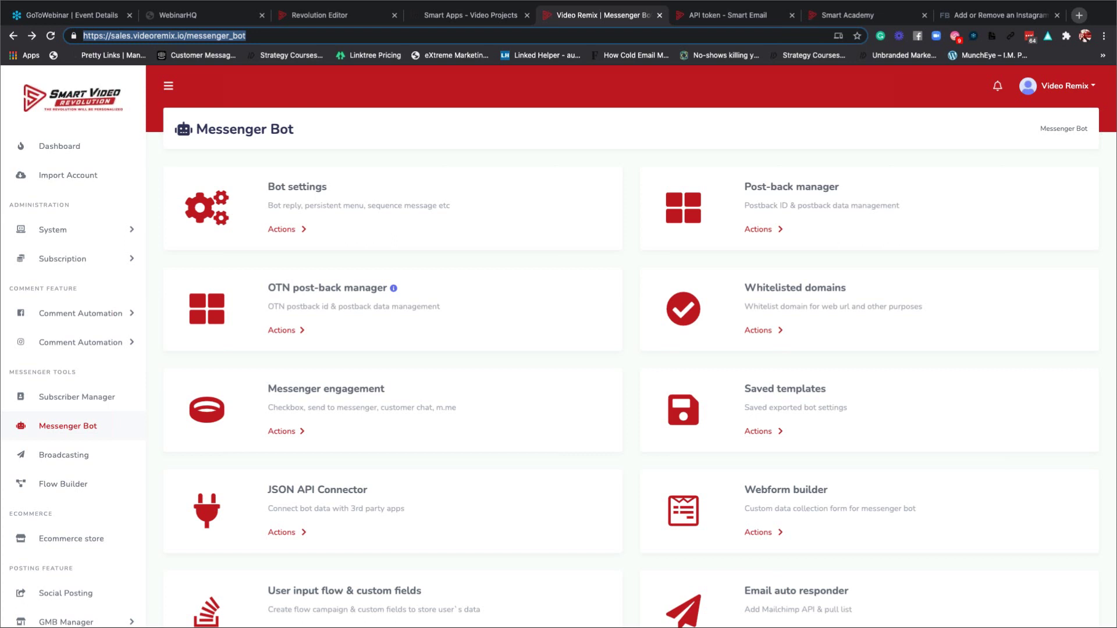
pyautogui.scroll(-4, 449, 336)
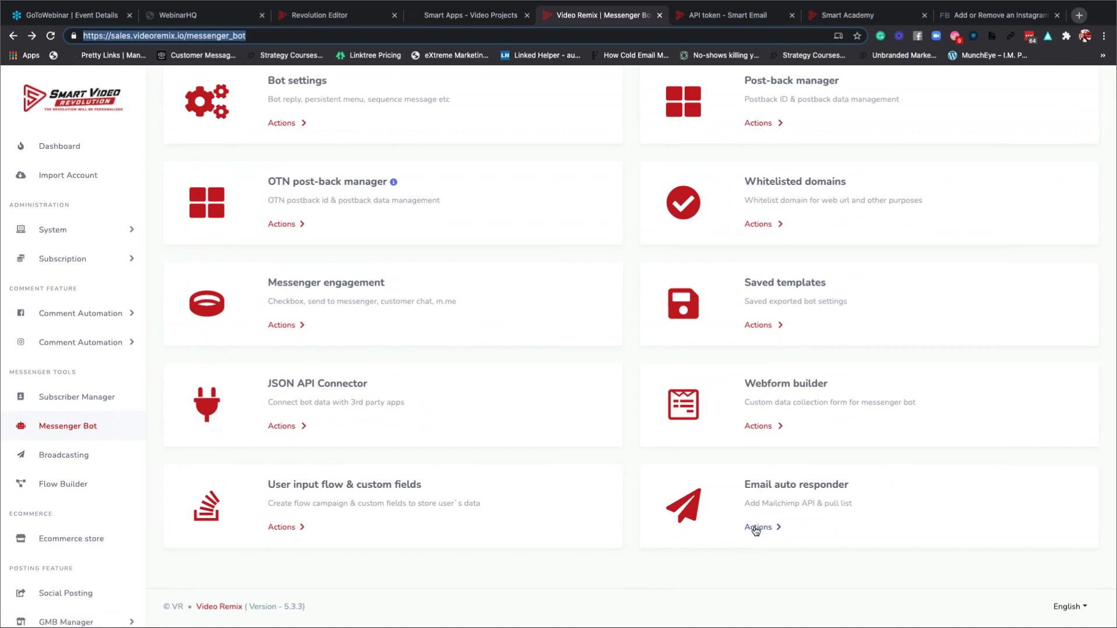
pyautogui.click(756, 528)
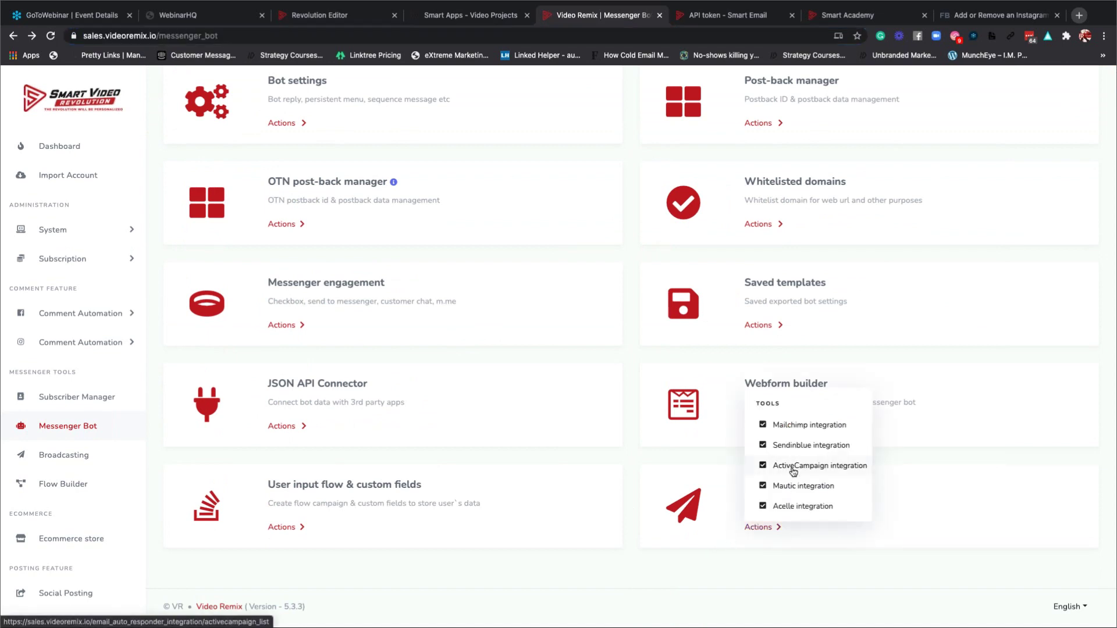
pyautogui.click(788, 506)
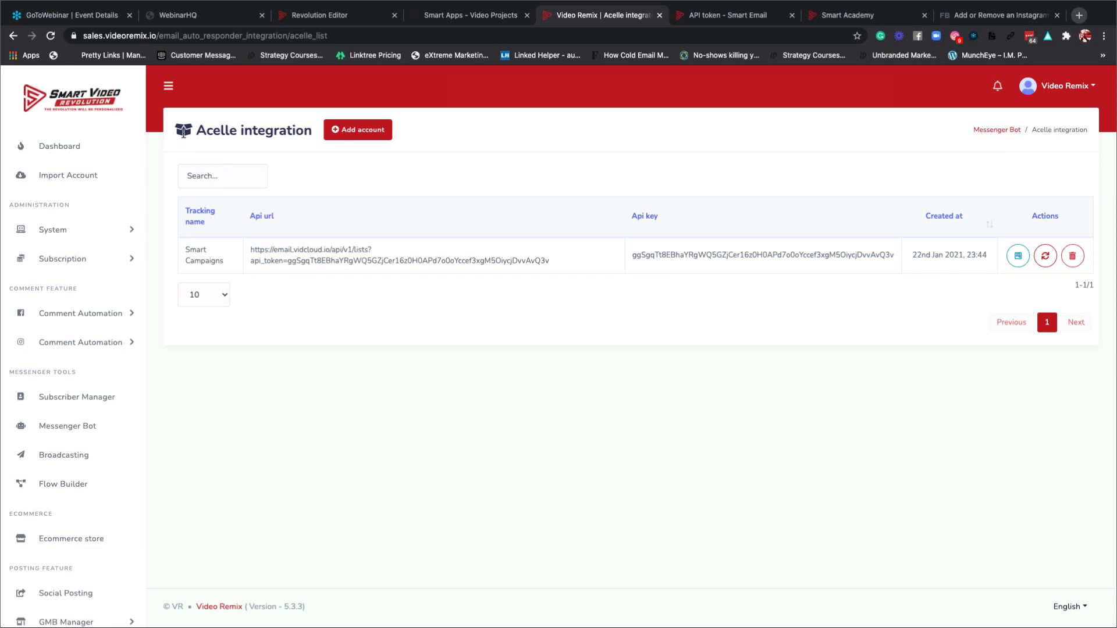
# Start a new Acelle account and paste Smart Email's API endpoint into Api url.
pyautogui.click(362, 133)
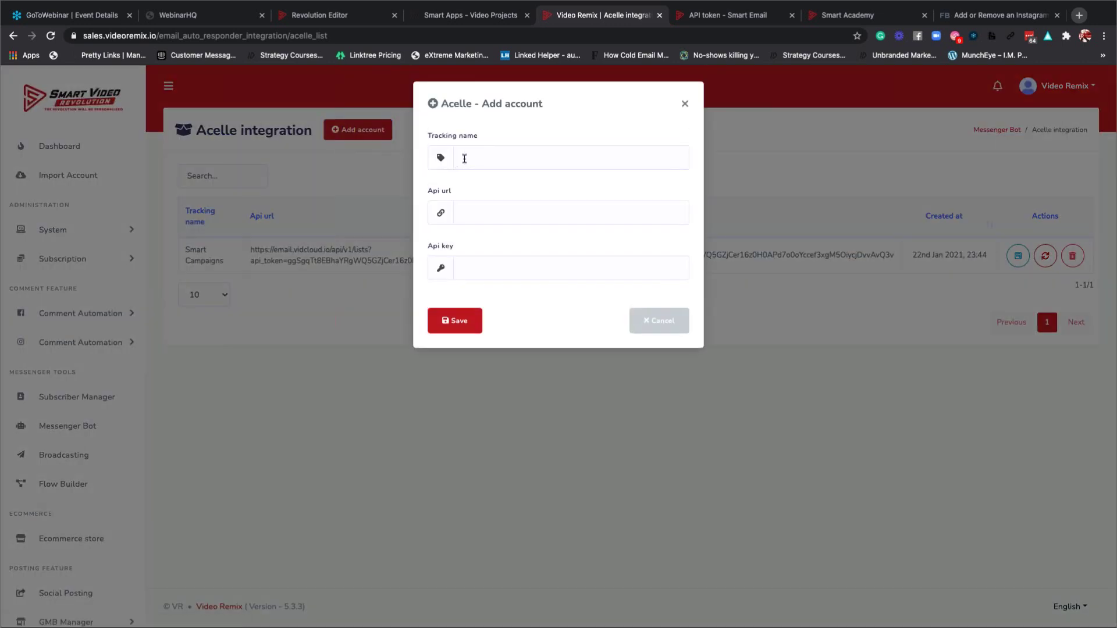
pyautogui.click(732, 21)
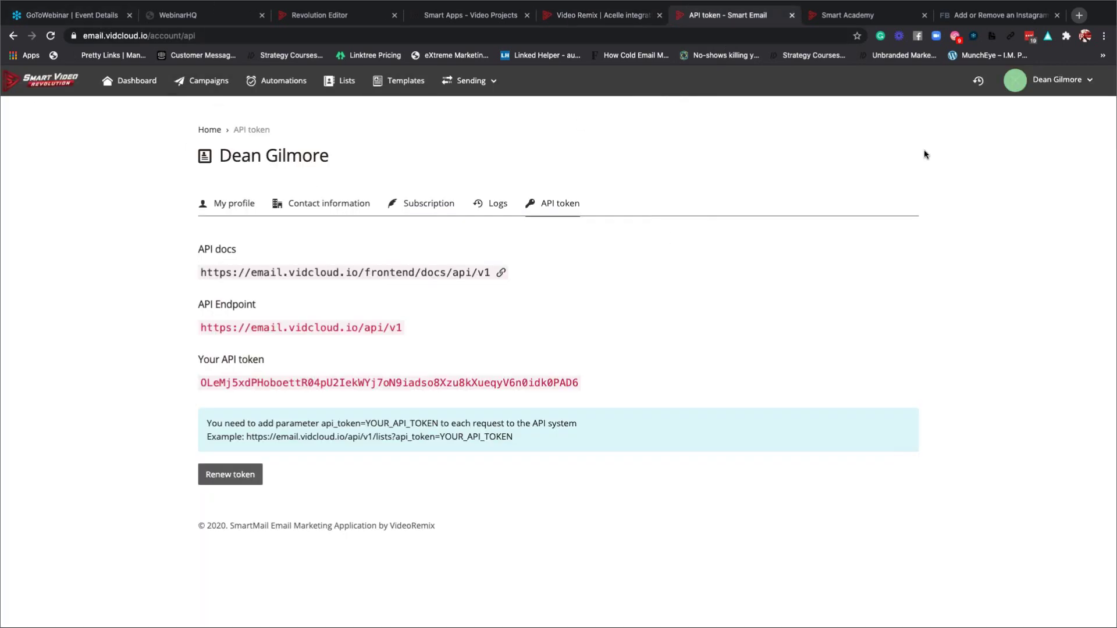
pyautogui.click(1073, 85)
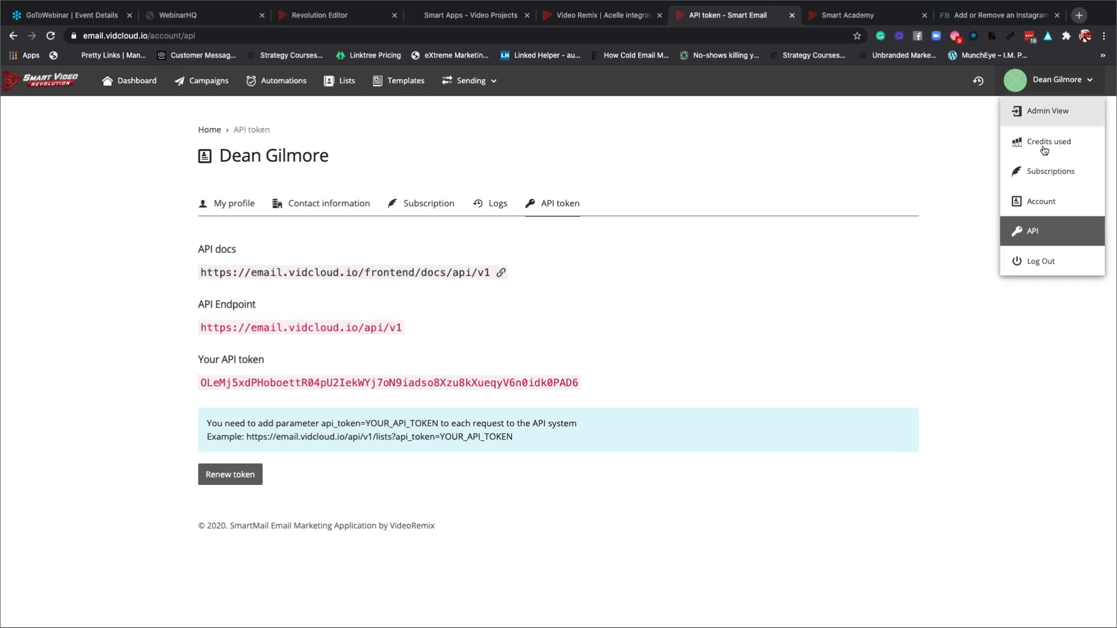
pyautogui.click(1035, 231)
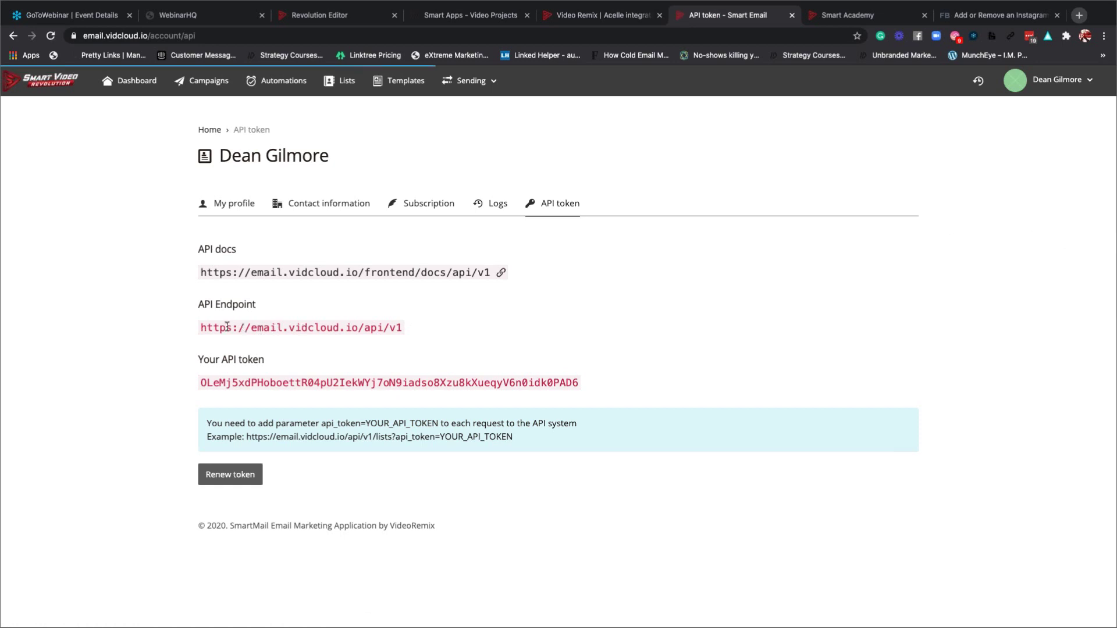
pyautogui.moveTo(198, 329); pyautogui.dragTo(402, 326)
pyautogui.hotkey('ctrl', 'c')
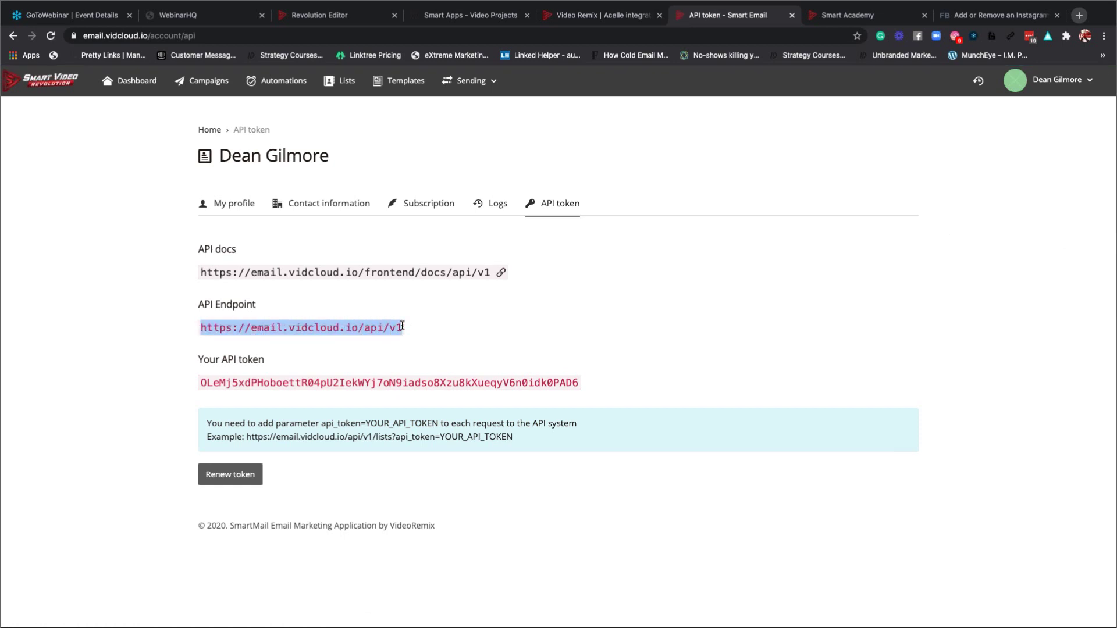
pyautogui.click(582, 16)
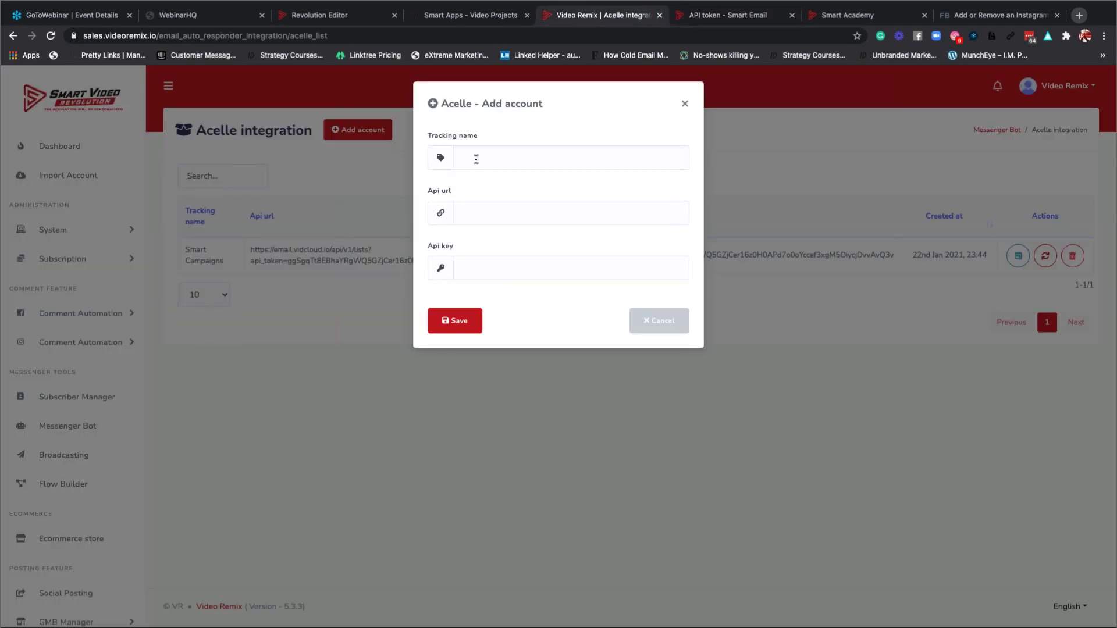
pyautogui.click(464, 213)
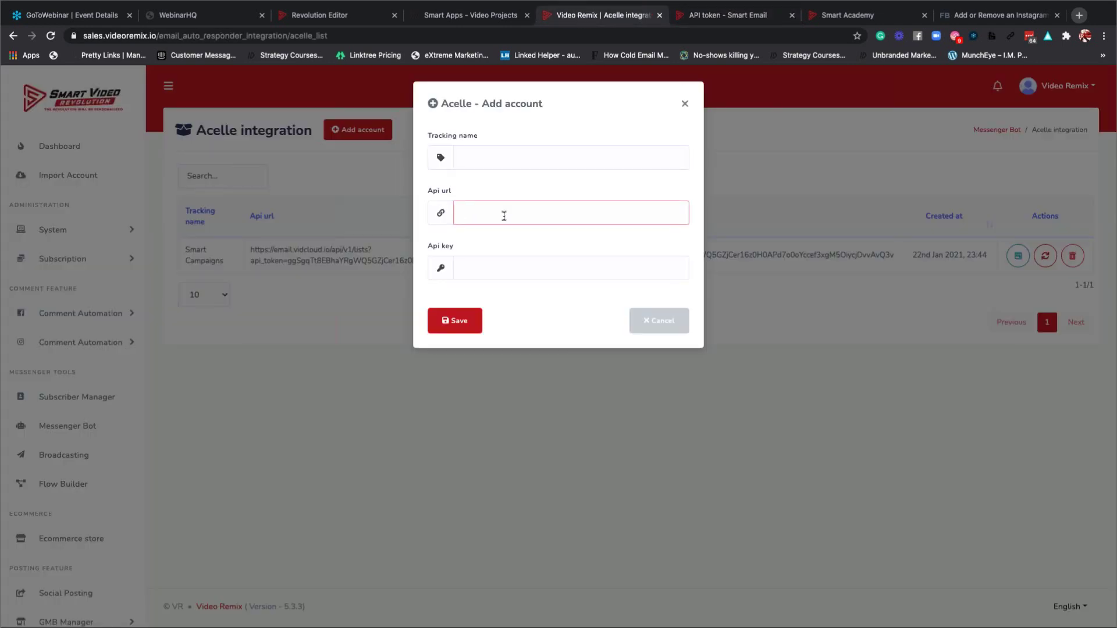
pyautogui.hotkey('ctrl', 'v')
pyautogui.click(483, 268)
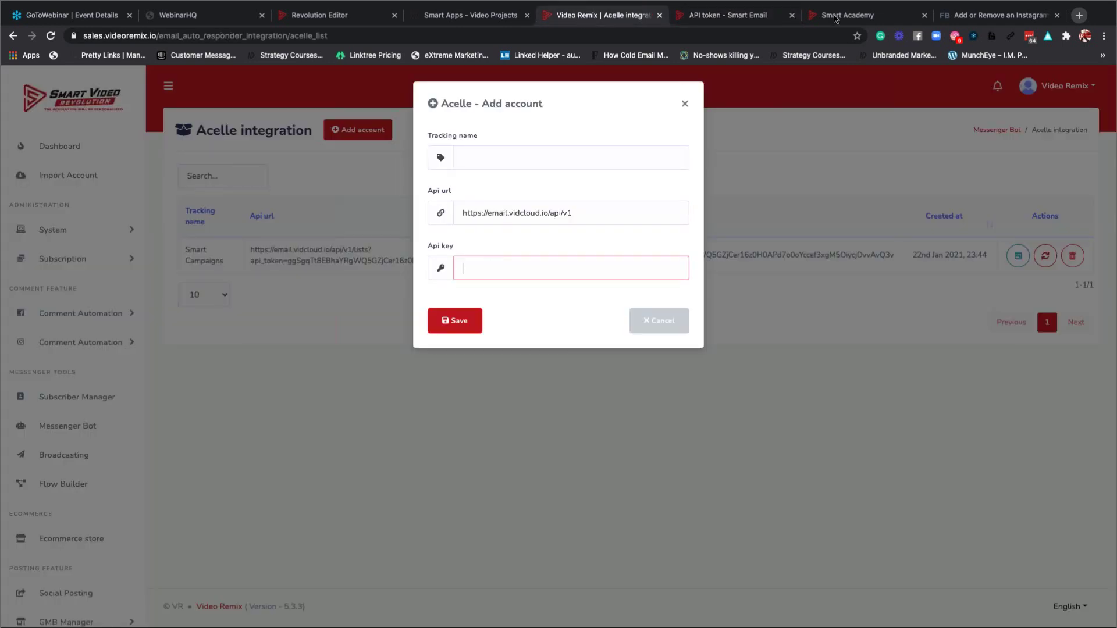
# Copy the Smart Email API token and paste it into the Api key field.
pyautogui.click(756, 17)
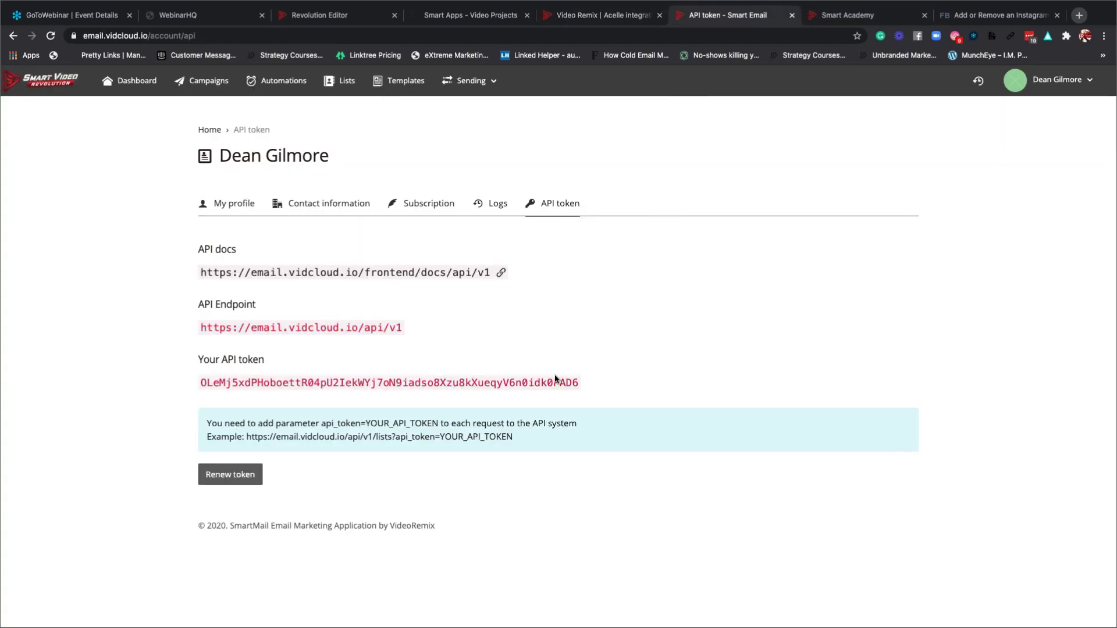
pyautogui.moveTo(577, 383); pyautogui.dragTo(200, 381)
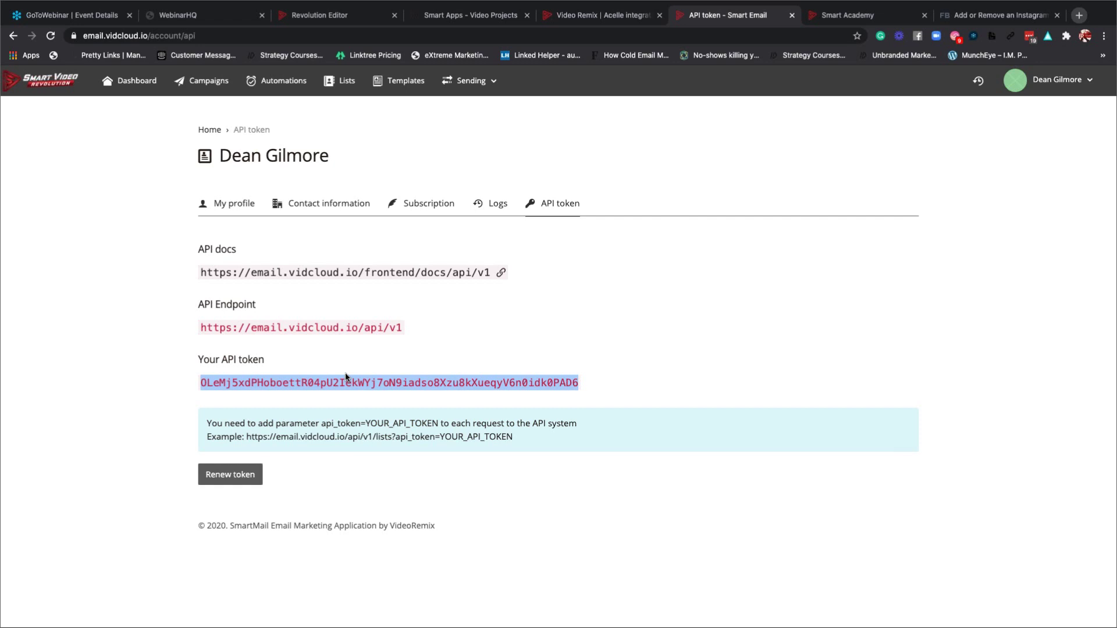
pyautogui.click(624, 19)
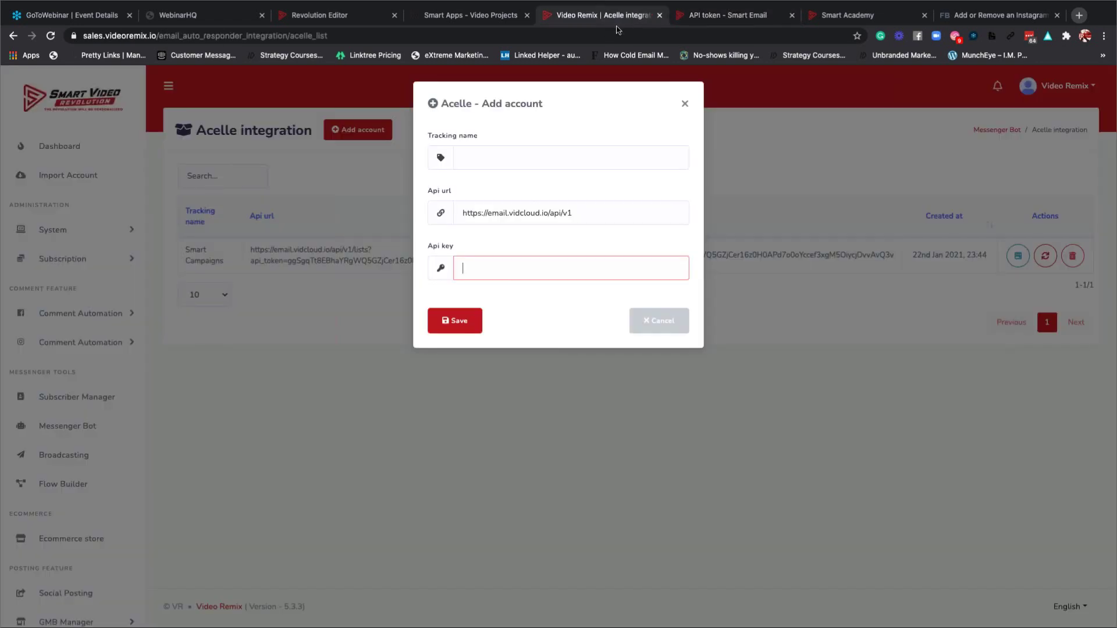
pyautogui.click(479, 269)
pyautogui.hotkey('ctrl', 'v')
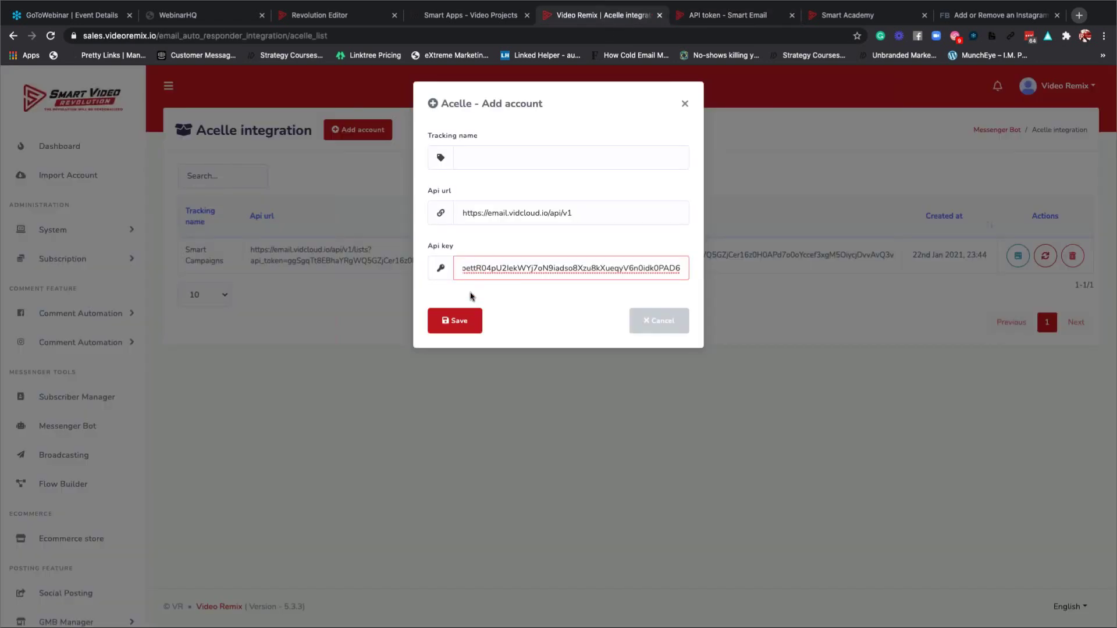
# Save the account with tracking name 'Smart Campaigns 2' and dismiss the success message.
pyautogui.click(464, 318)
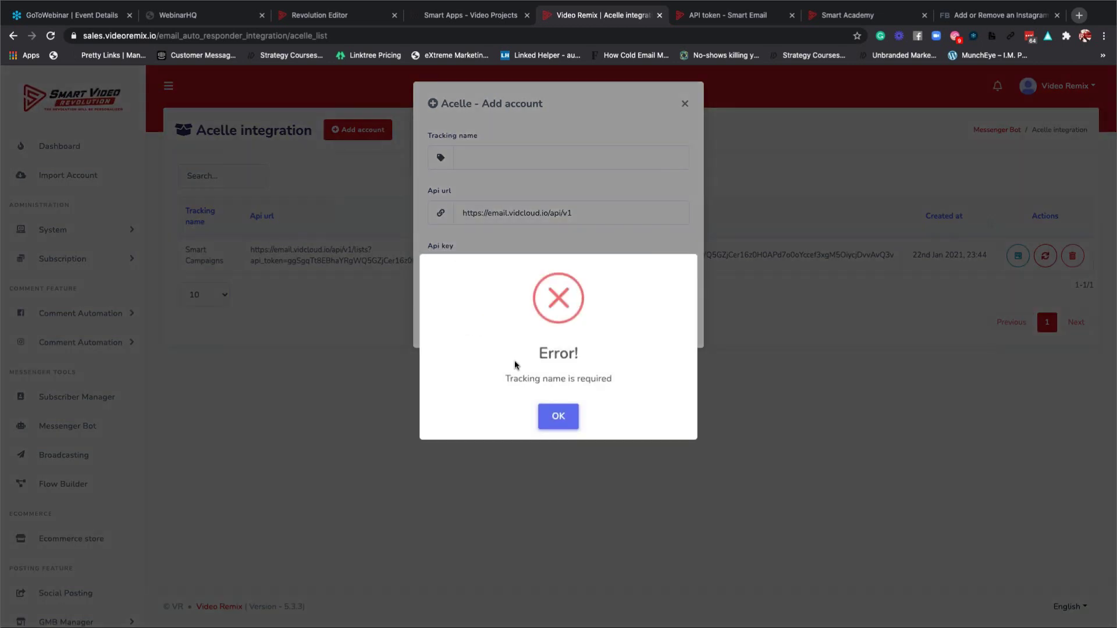
pyautogui.click(623, 222)
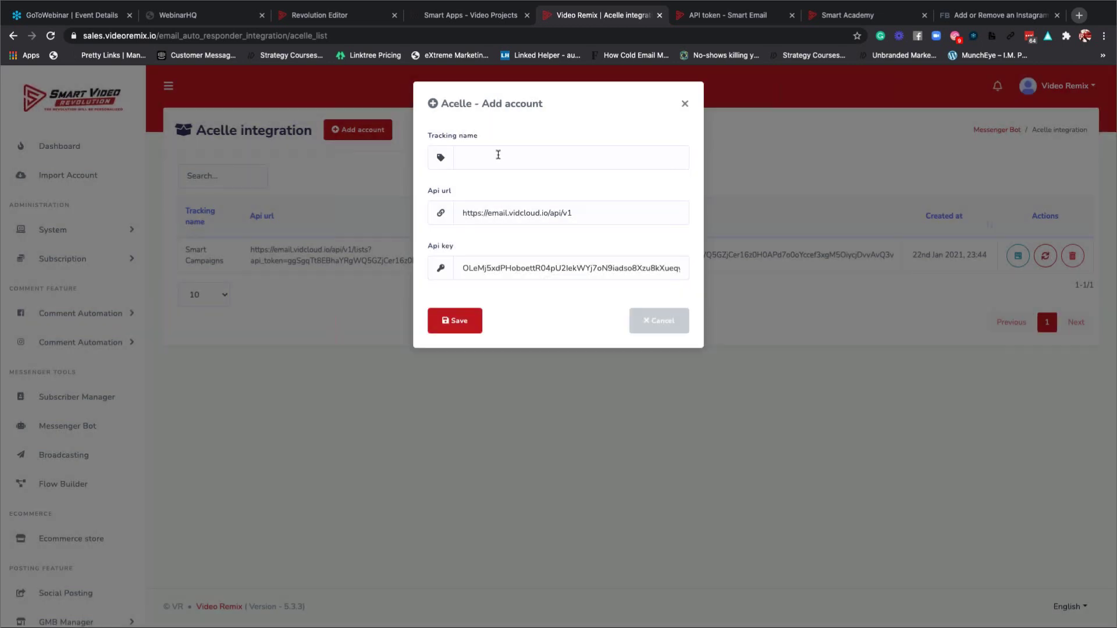
pyautogui.click(497, 154)
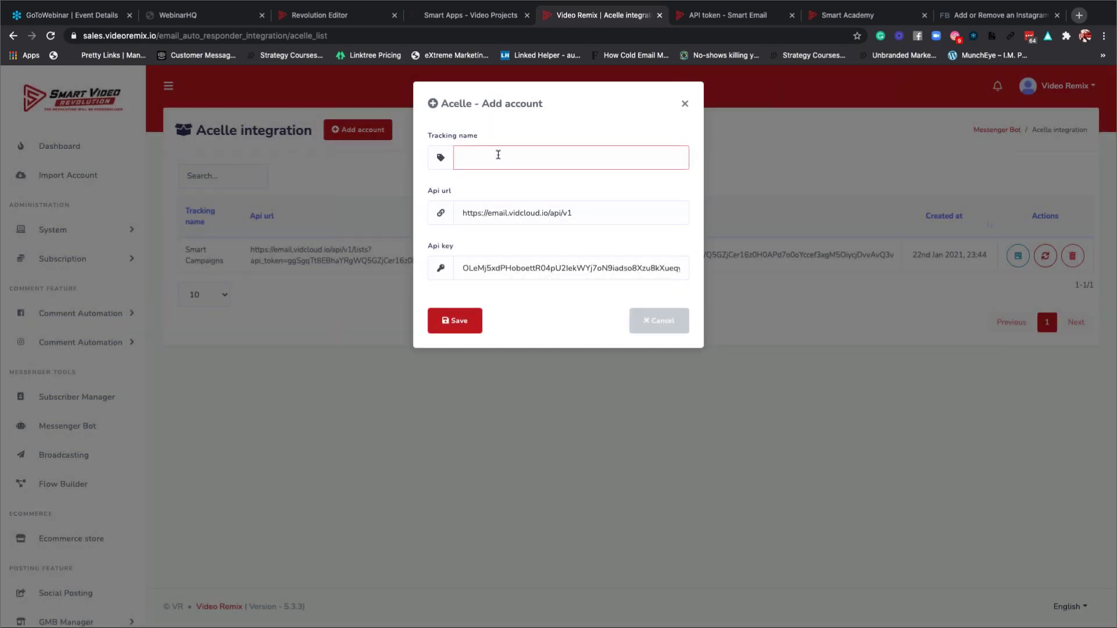
pyautogui.write('Smart Campaigns 2')
pyautogui.click(457, 325)
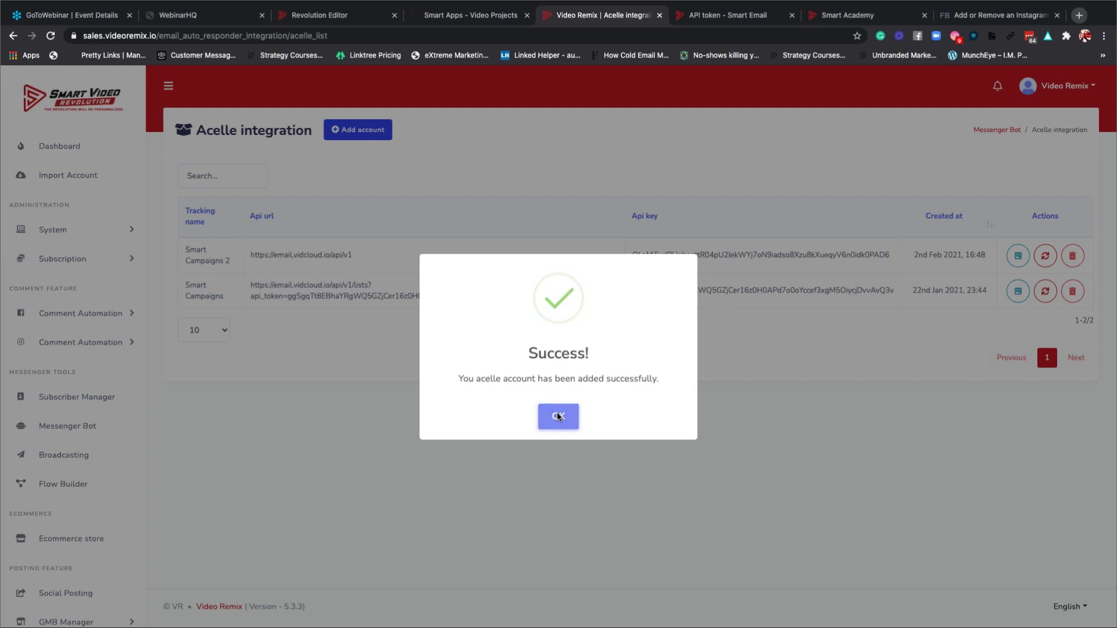
pyautogui.click(557, 416)
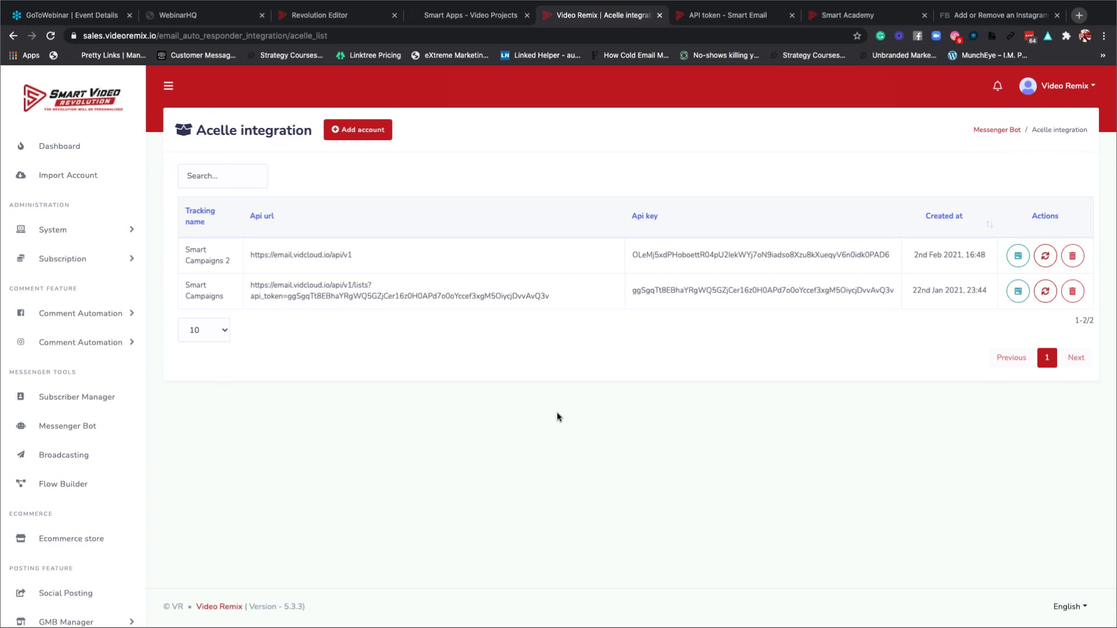
pyautogui.click(1017, 256)
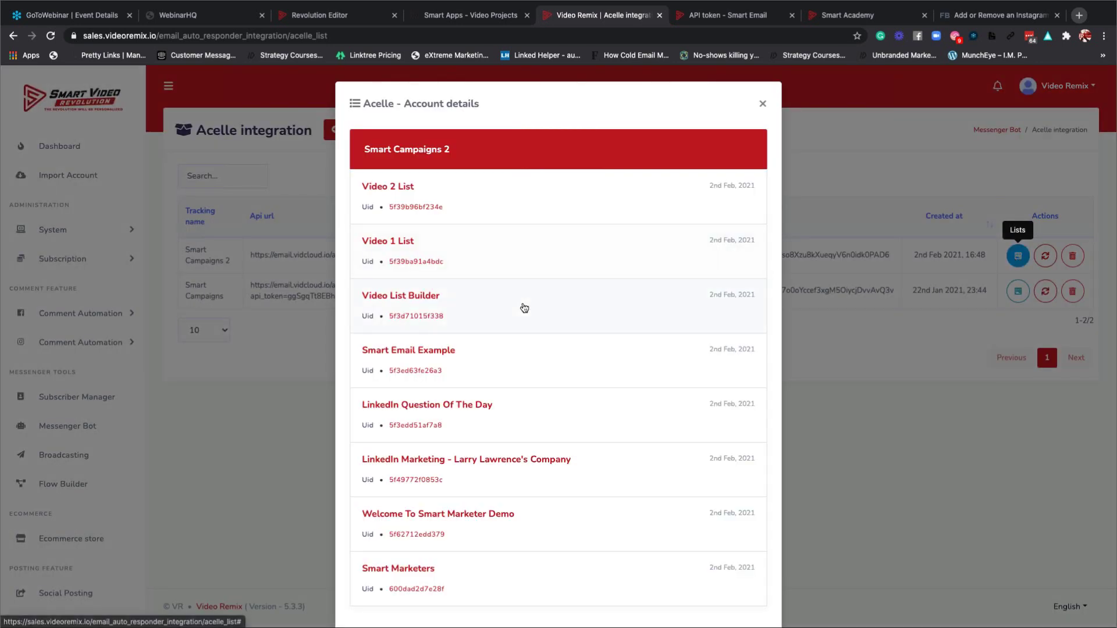
pyautogui.scroll(-1, 522, 308)
pyautogui.scroll(1, 524, 308)
pyautogui.scroll(-1, 524, 307)
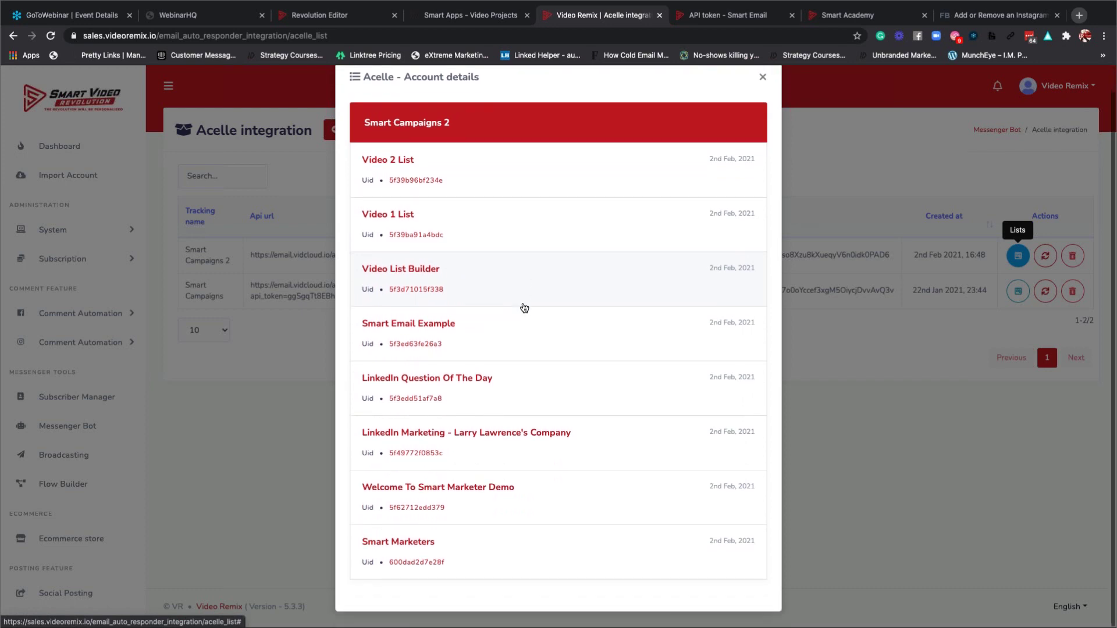
pyautogui.scroll(1, 524, 308)
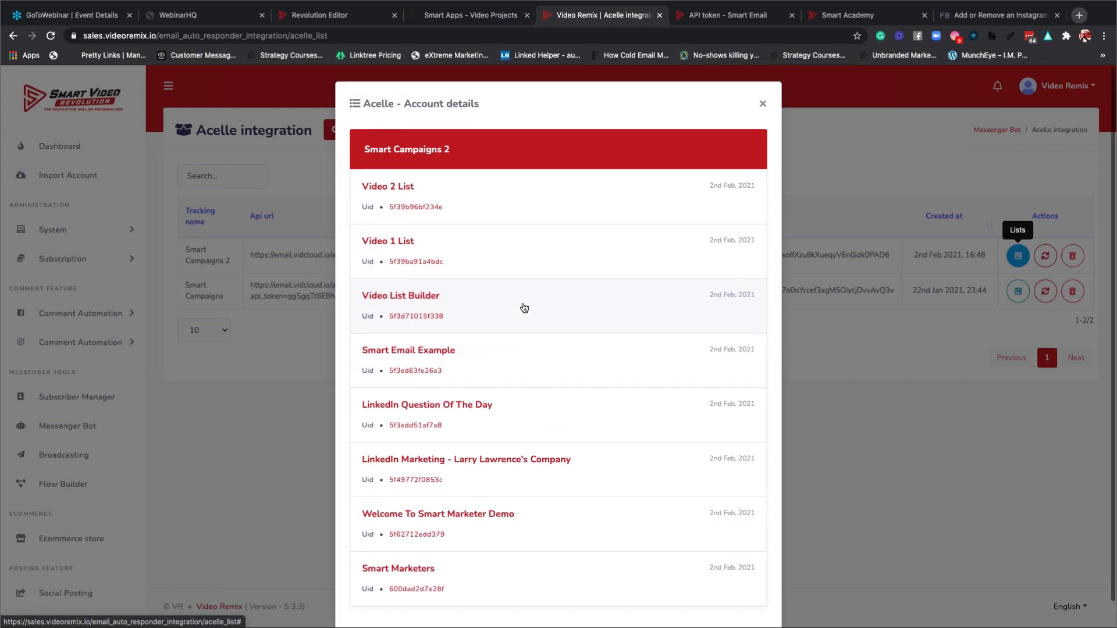
pyautogui.click(763, 104)
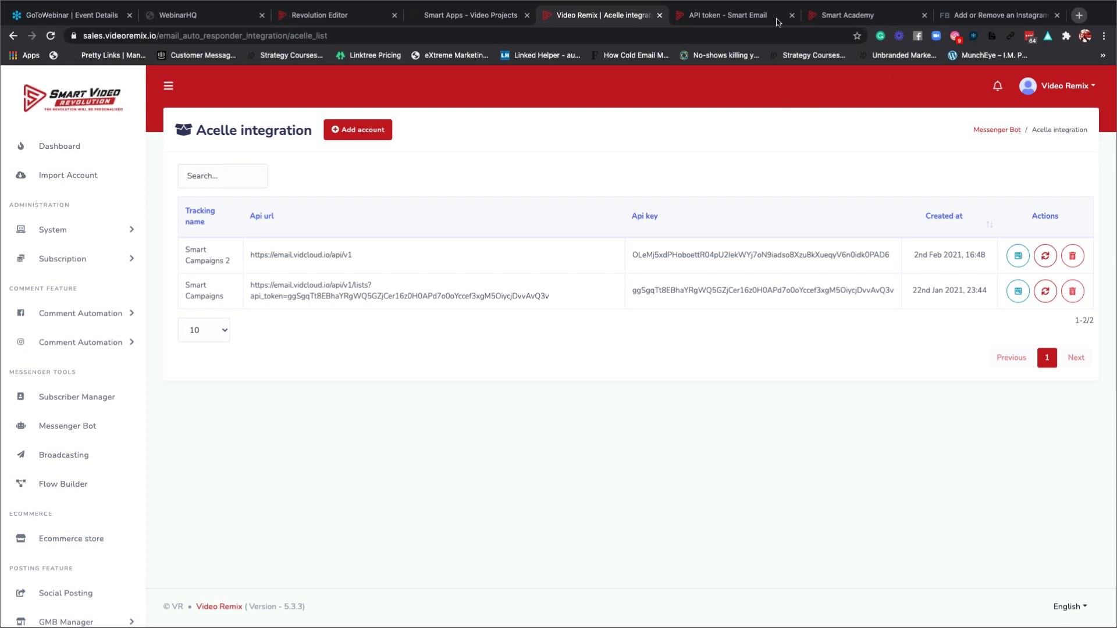
# View Smart Email's Free plan expiring Aug 06, 2022, then return to Video Remix's Acelle list.
pyautogui.click(704, 16)
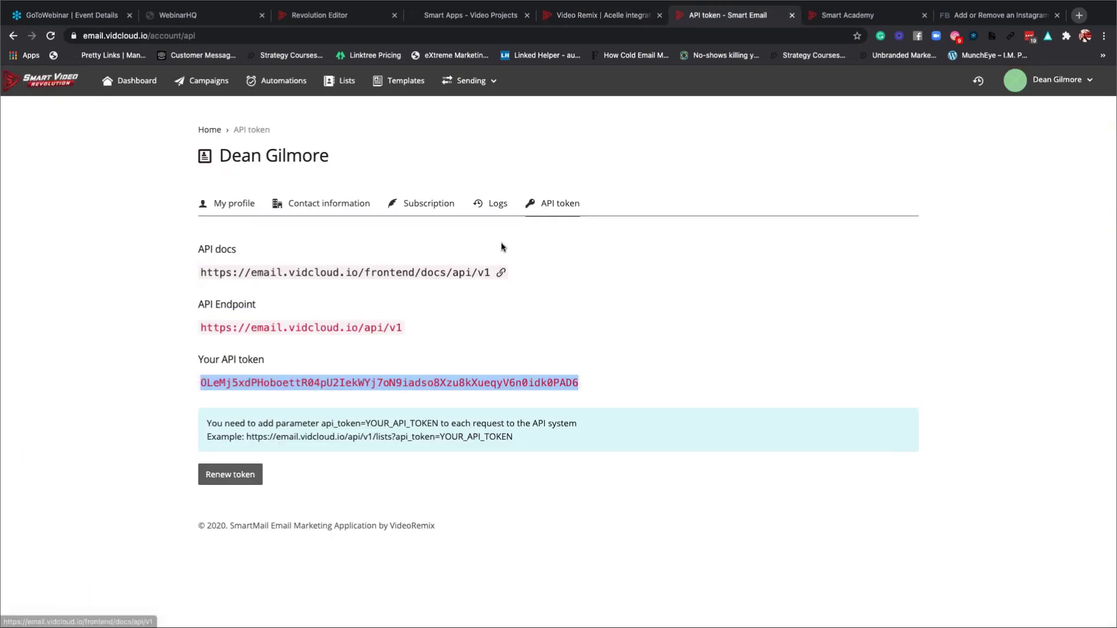
pyautogui.click(424, 209)
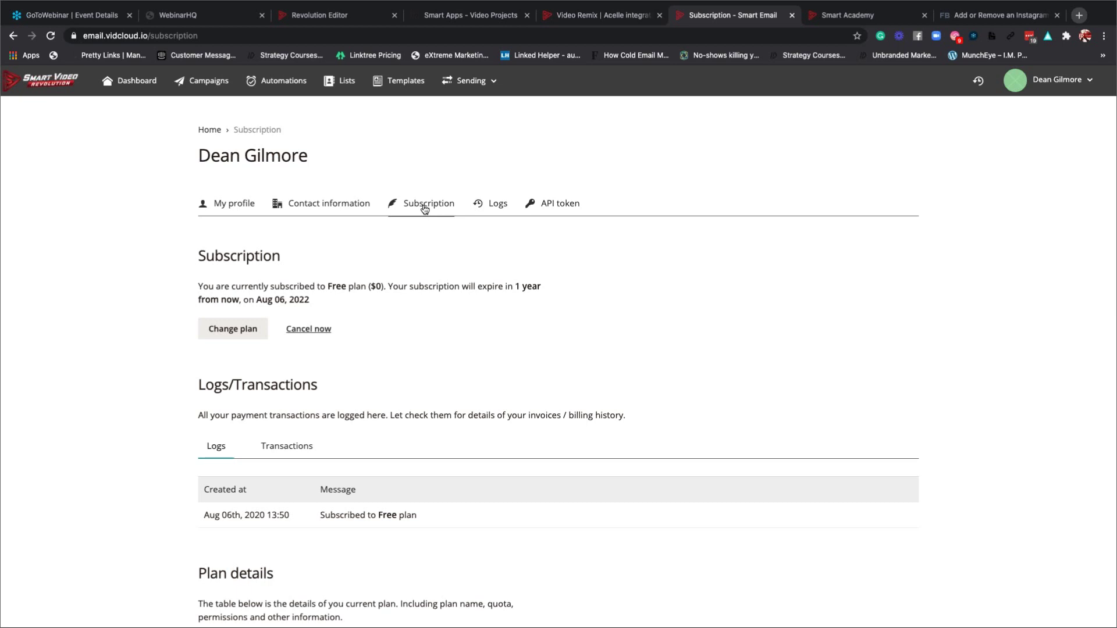
pyautogui.scroll(-1, 424, 209)
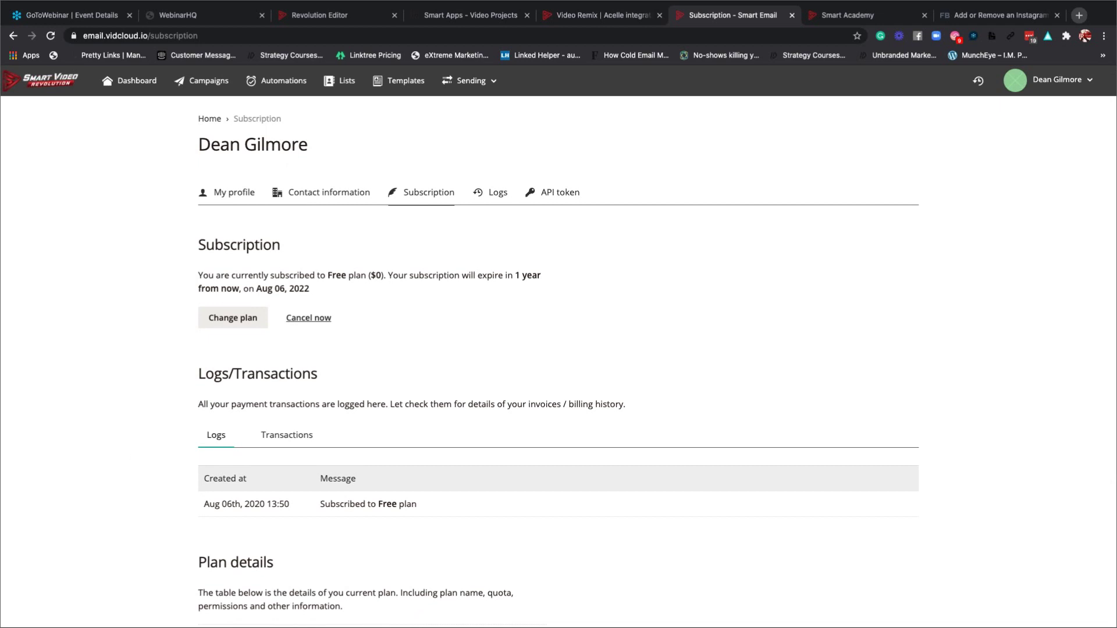
pyautogui.click(606, 21)
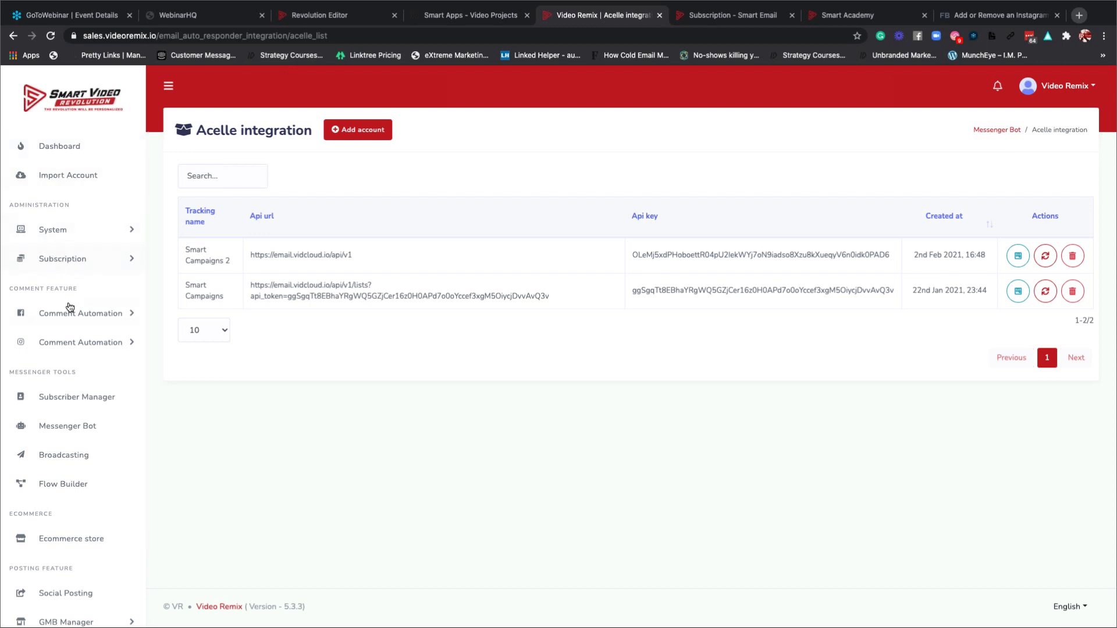
# Search the User Manager for the customer by name and open their dashboard in a new tab.
pyautogui.click(72, 257)
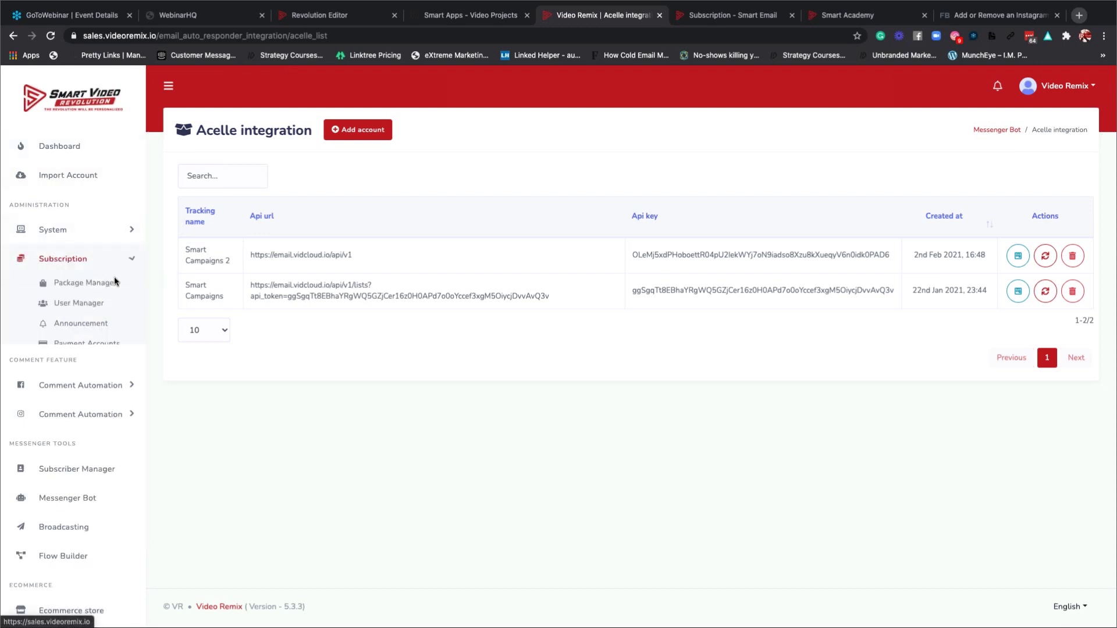
pyautogui.click(75, 304)
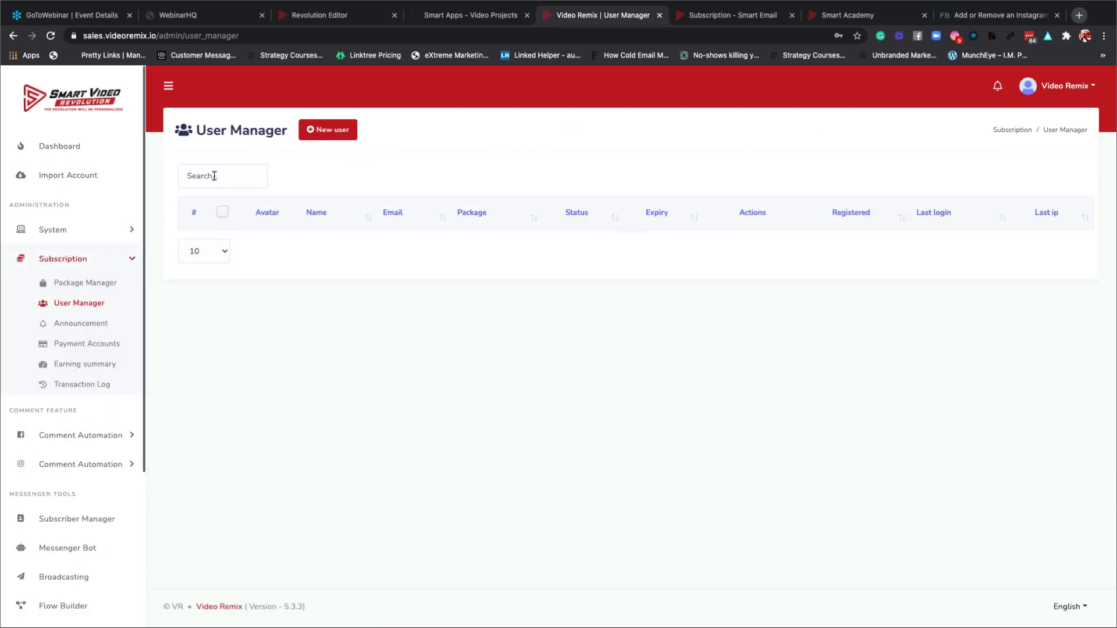
pyautogui.click(214, 176)
pyautogui.write('luie')
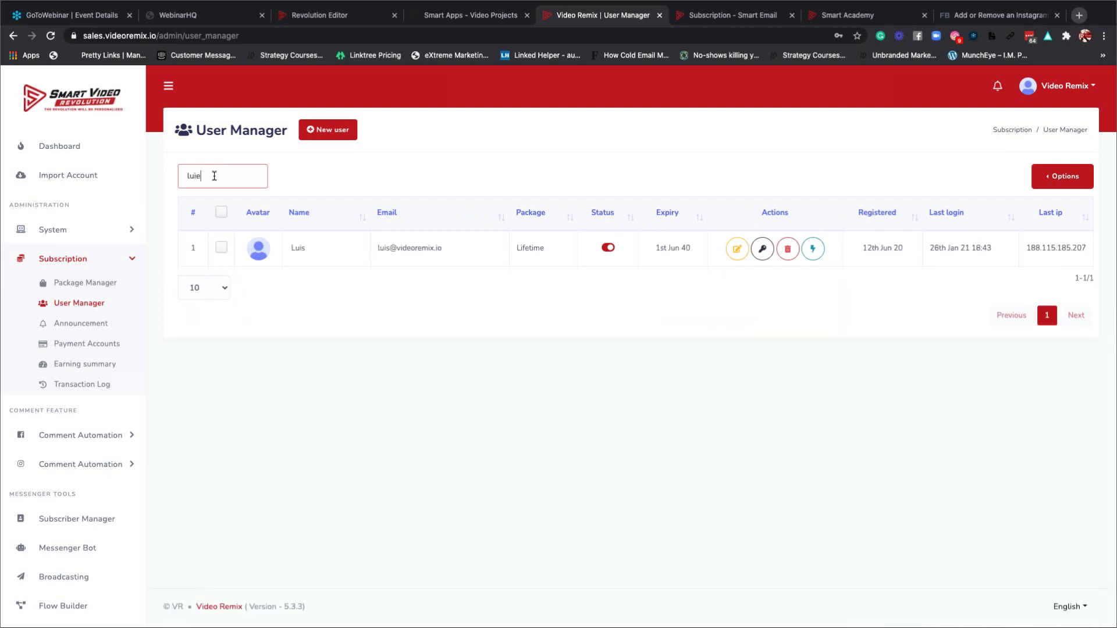
pyautogui.press('BackSpace')
pyautogui.press('BackSpace')
pyautogui.press('BackSpace')
pyautogui.press('BackSpace')
pyautogui.write('ou')
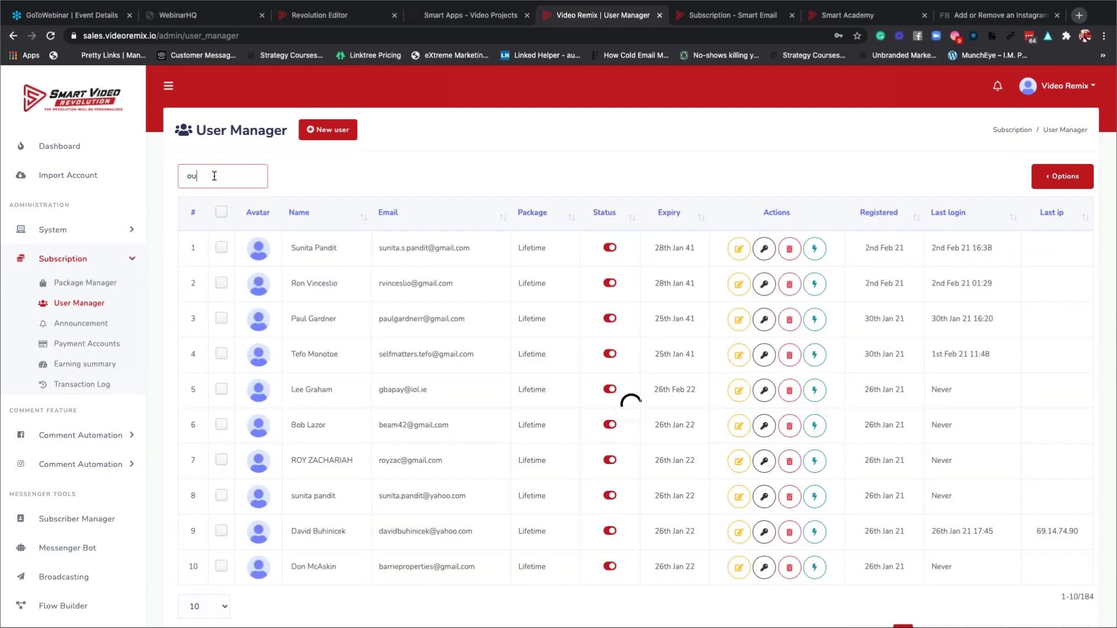
pyautogui.write('is')
pyautogui.hotkey('ctrl', 'a')
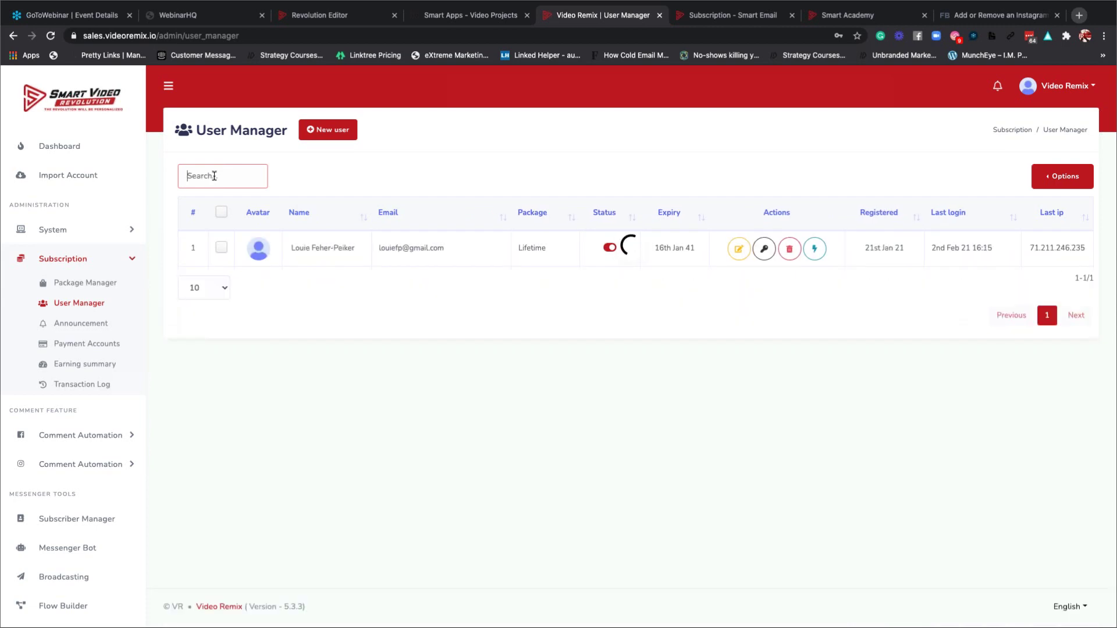
pyautogui.press('BackSpace')
pyautogui.write('louie')
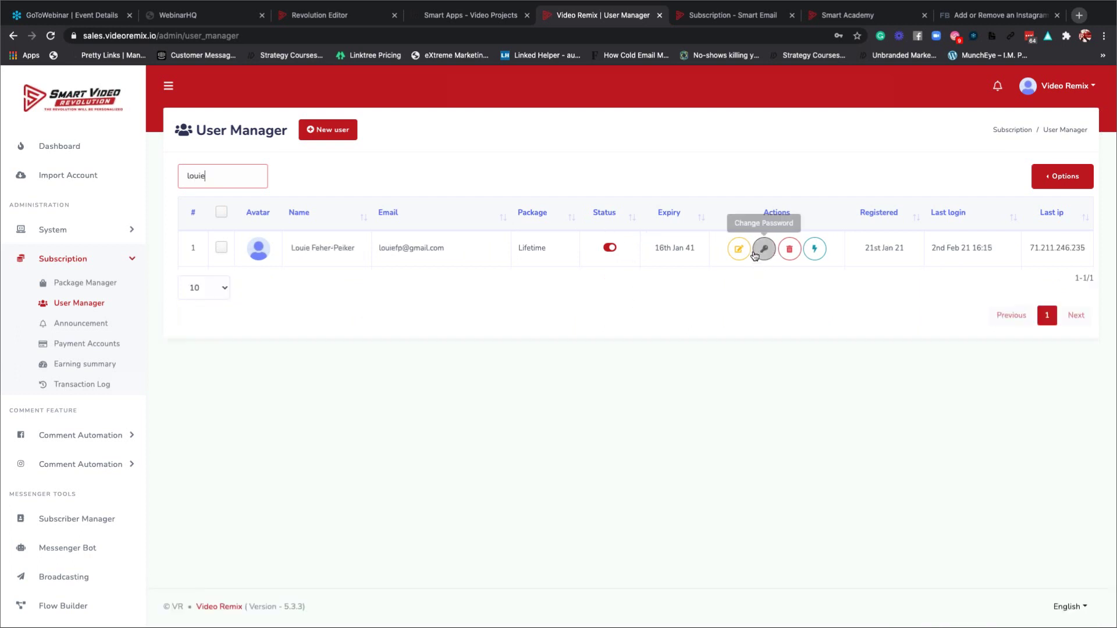
pyautogui.click(815, 249)
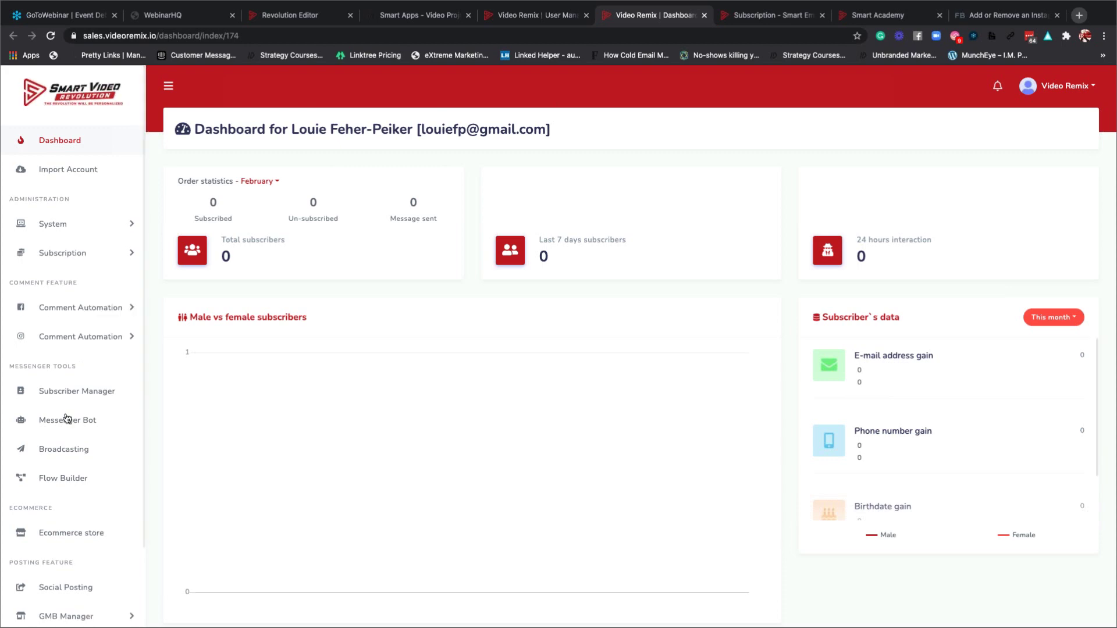
# Go to Messenger Bot and open the Email auto responder's Acelle integration list.
pyautogui.scroll(-2, 75, 338)
pyautogui.click(74, 335)
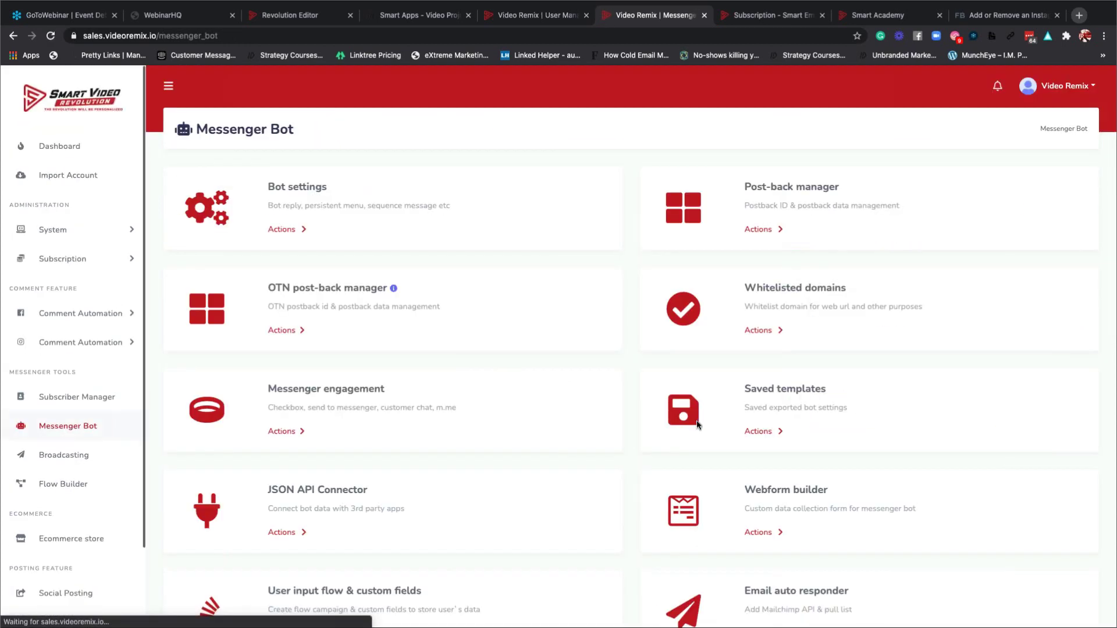
pyautogui.scroll(-1, 696, 420)
pyautogui.click(759, 526)
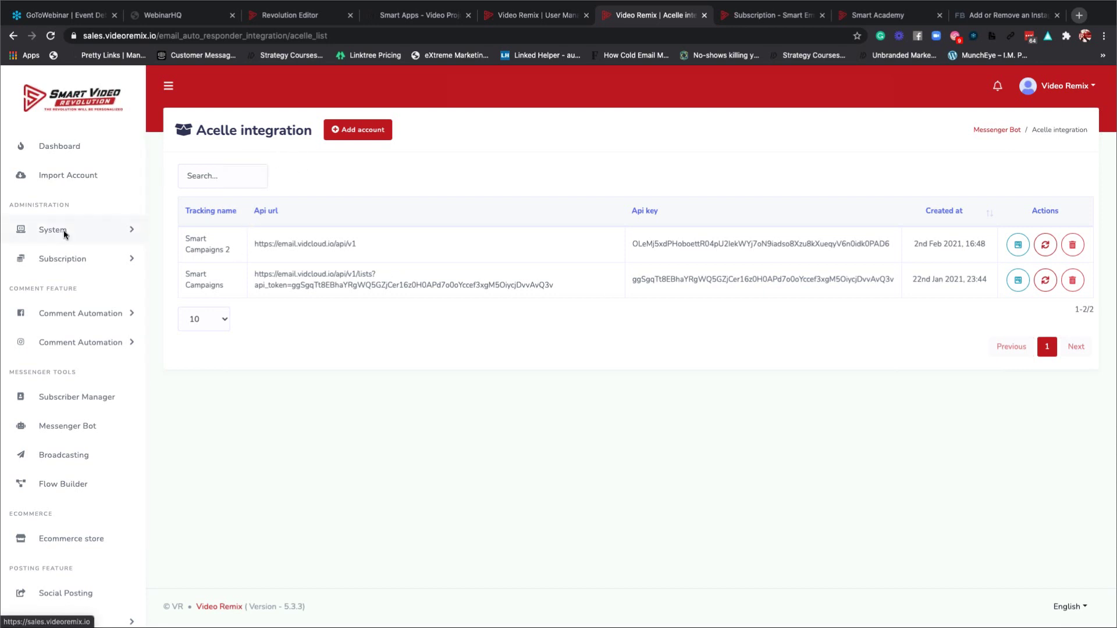
# Open the Video Remix account menu, then switch to the 'Subscription - Smart Email' tab.
pyautogui.click(1080, 89)
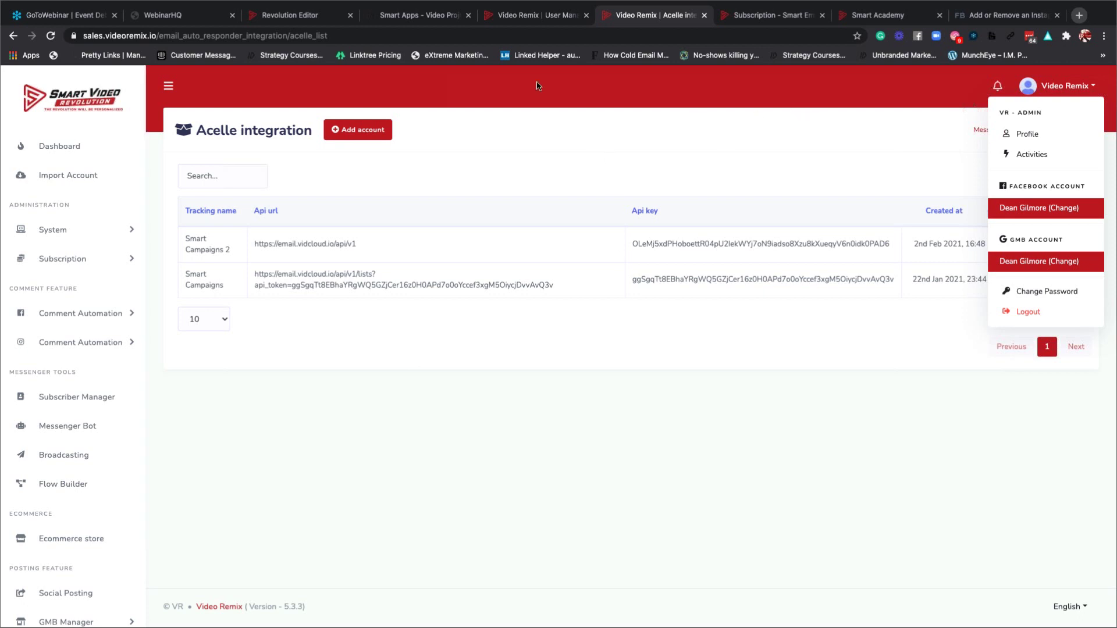
pyautogui.click(756, 19)
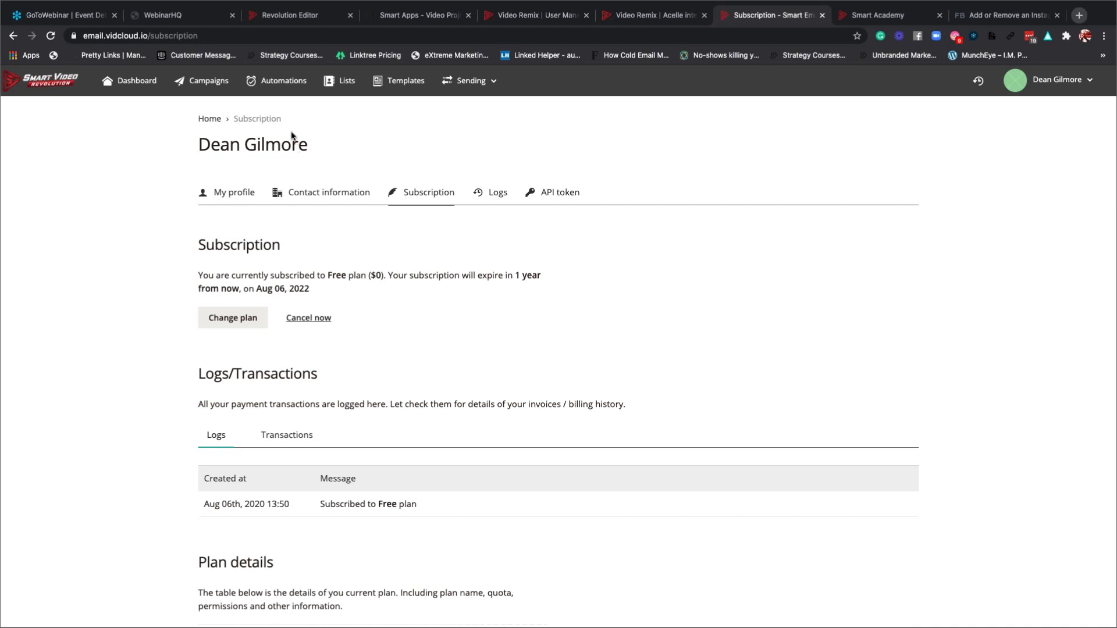
# Review Smart Email's mailing lists and open the Create list form.
pyautogui.click(347, 87)
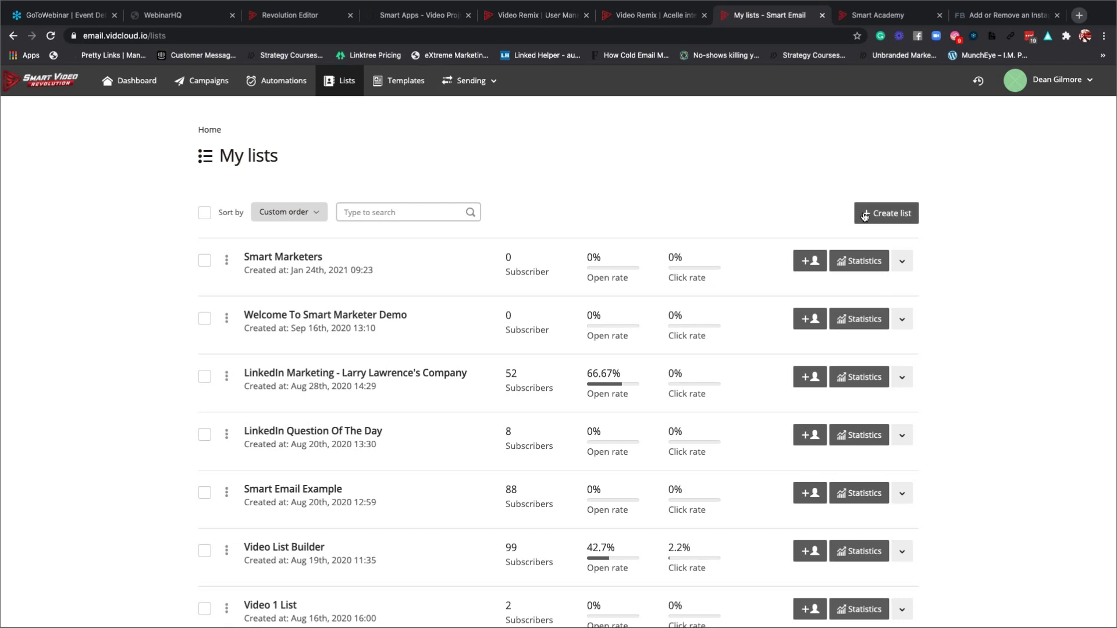
pyautogui.click(864, 216)
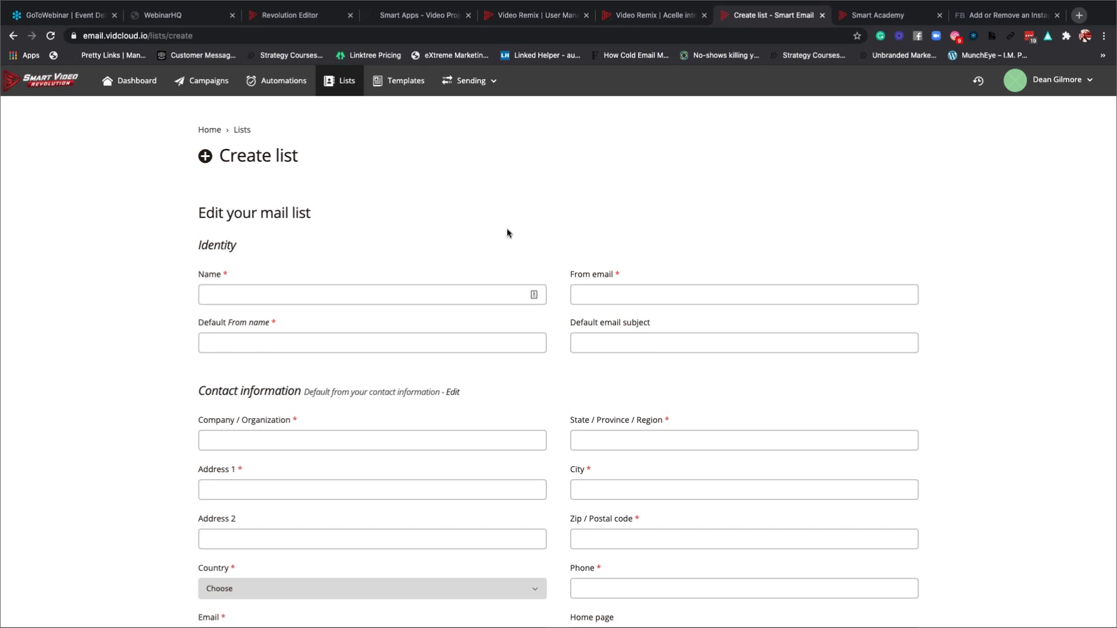
# Go back to the Smart Email mailing lists overview and scroll through the existing lists.
pyautogui.scroll(-6, 459, 241)
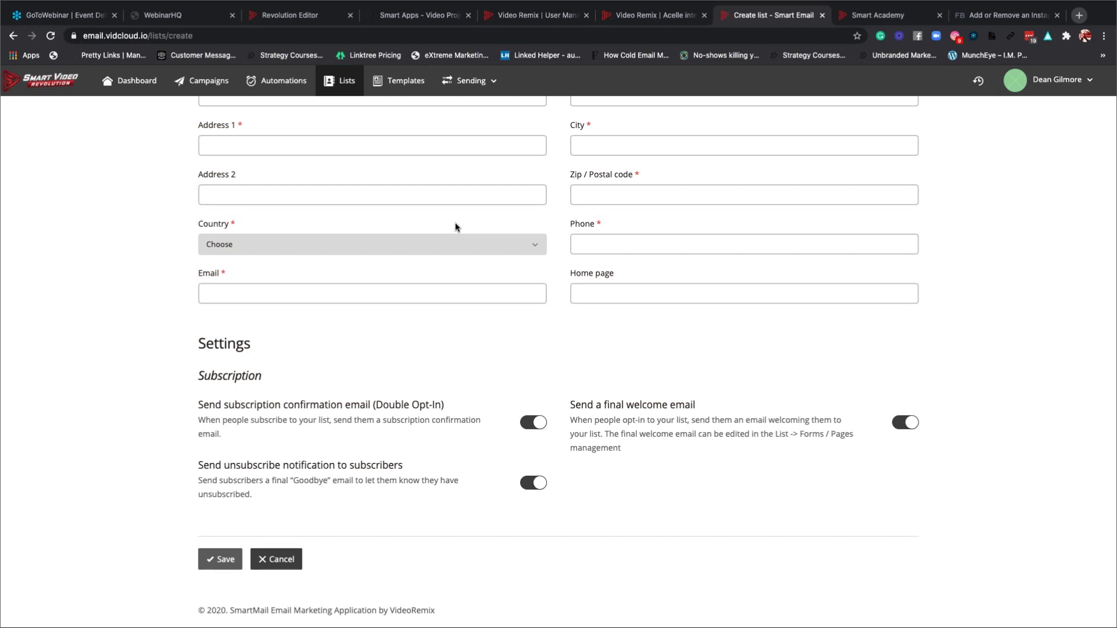
pyautogui.scroll(6, 453, 226)
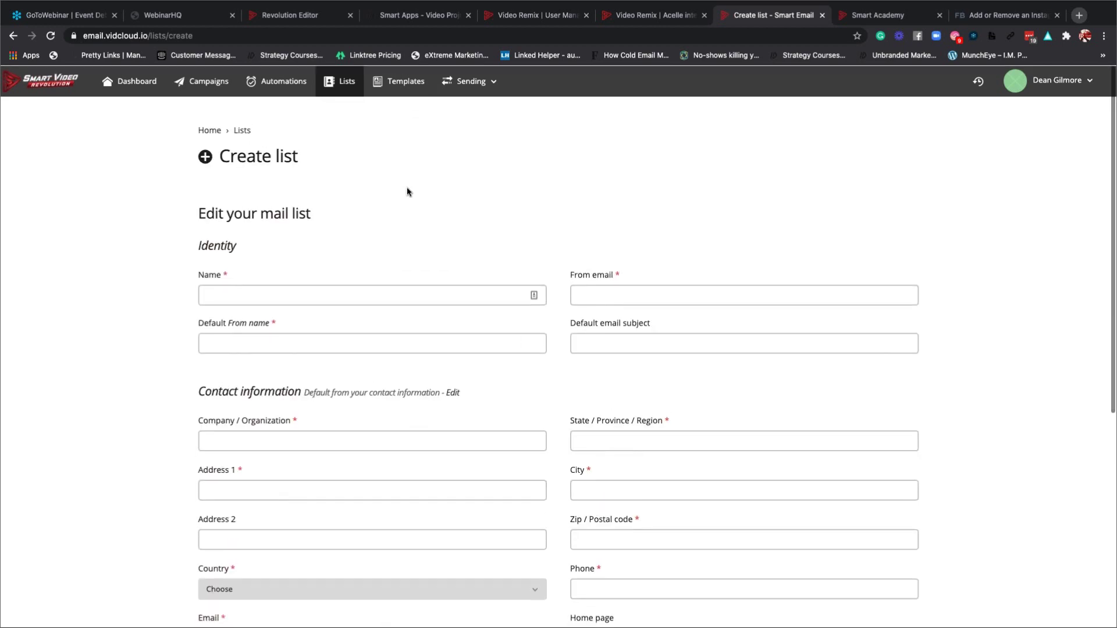
pyautogui.click(343, 87)
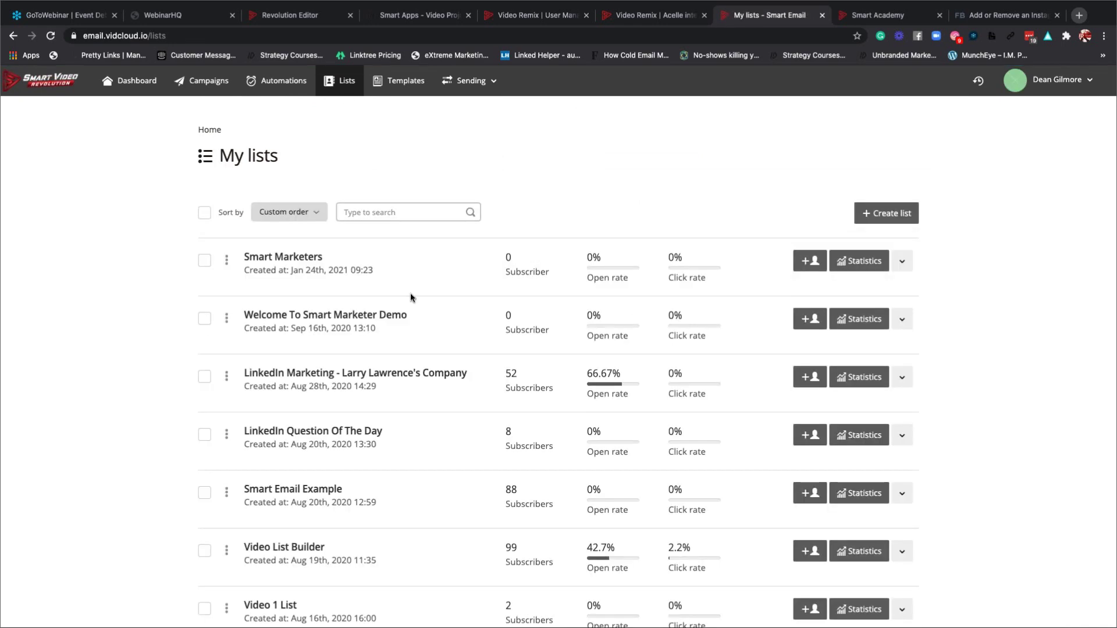
pyautogui.scroll(-1, 410, 292)
pyautogui.scroll(-3, 410, 295)
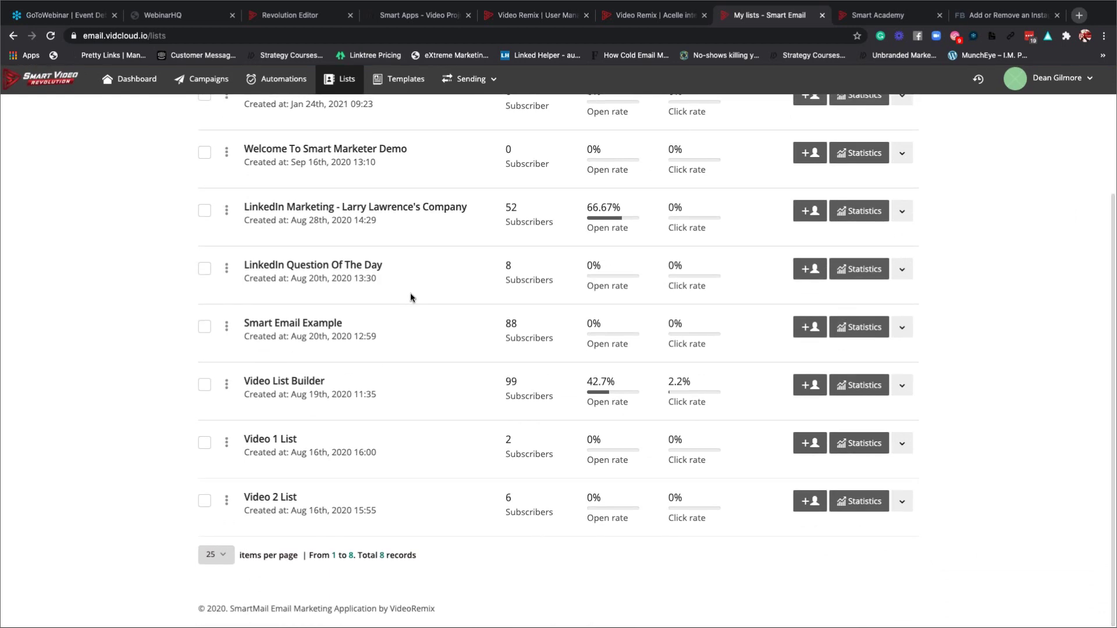
pyautogui.scroll(2, 410, 295)
pyautogui.scroll(1, 410, 297)
pyautogui.scroll(-3, 411, 296)
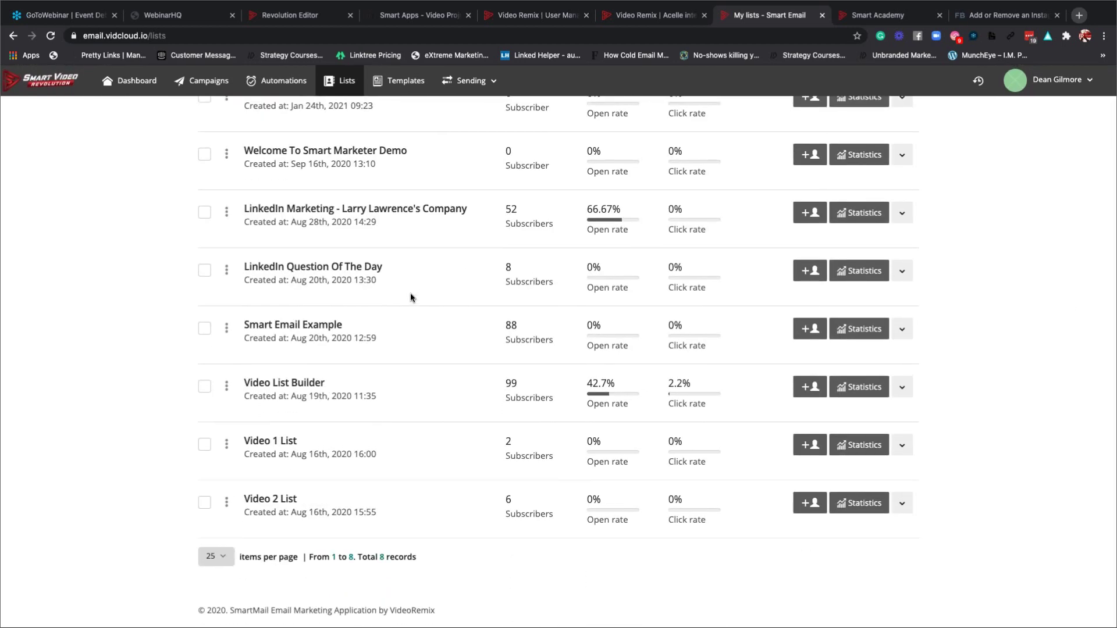
pyautogui.scroll(2, 410, 298)
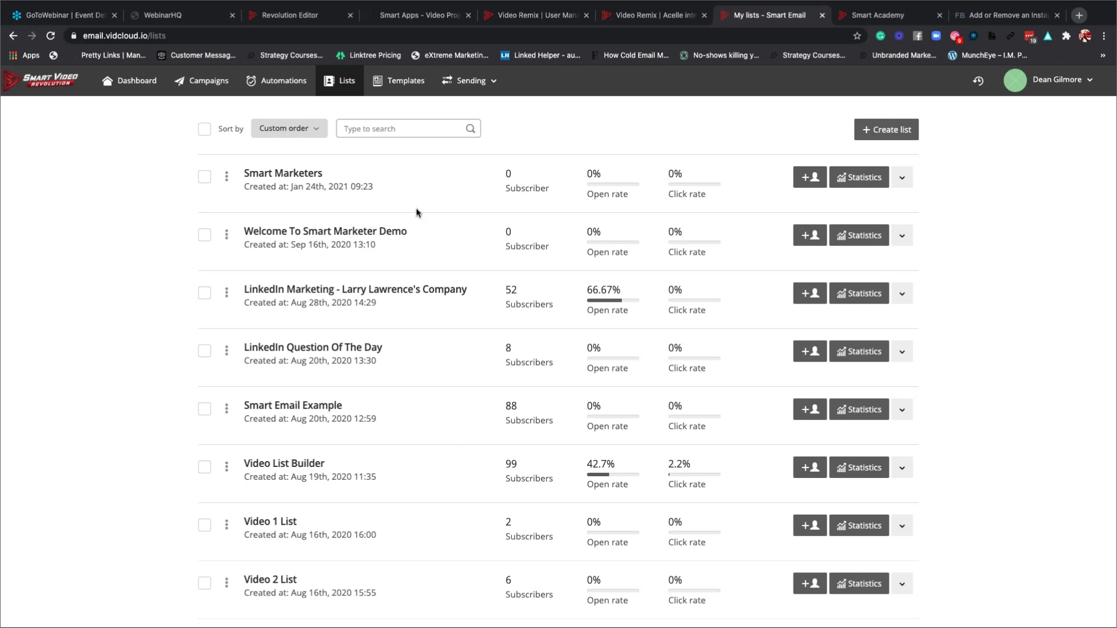
# Reload the Lists page, open Create list, and select the empty Name field.
pyautogui.click(344, 85)
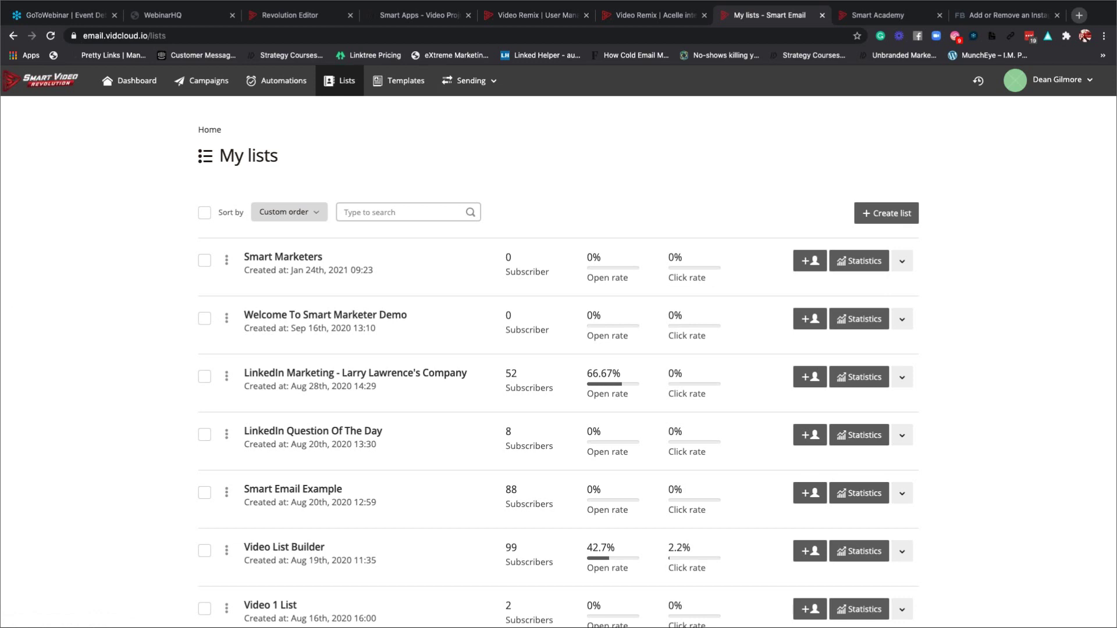
pyautogui.scroll(-1, 781, 261)
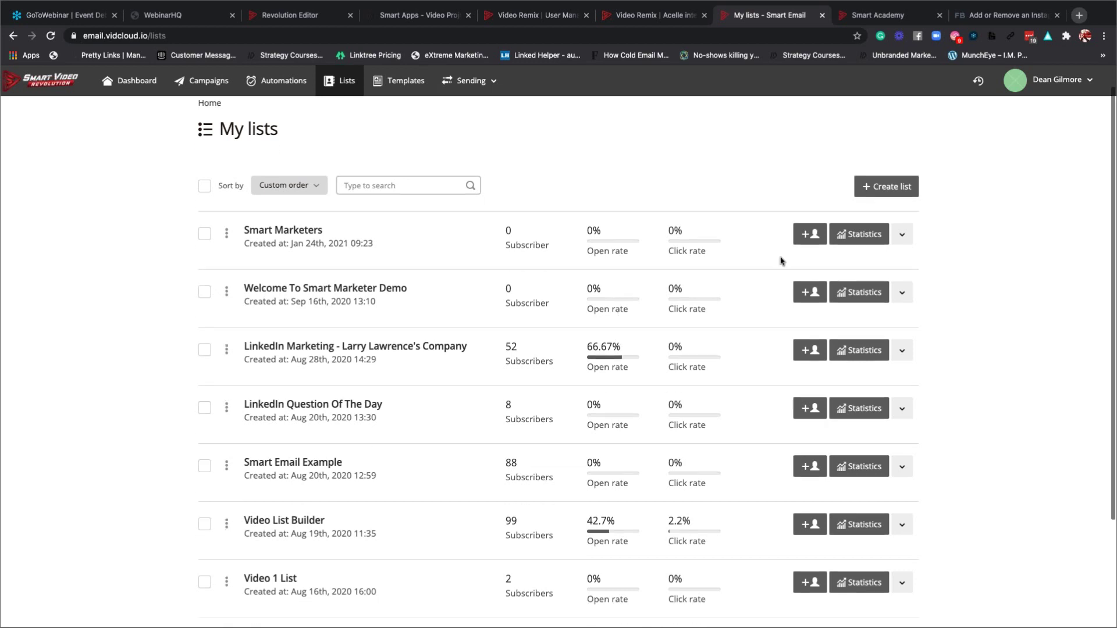
pyautogui.scroll(-2, 782, 261)
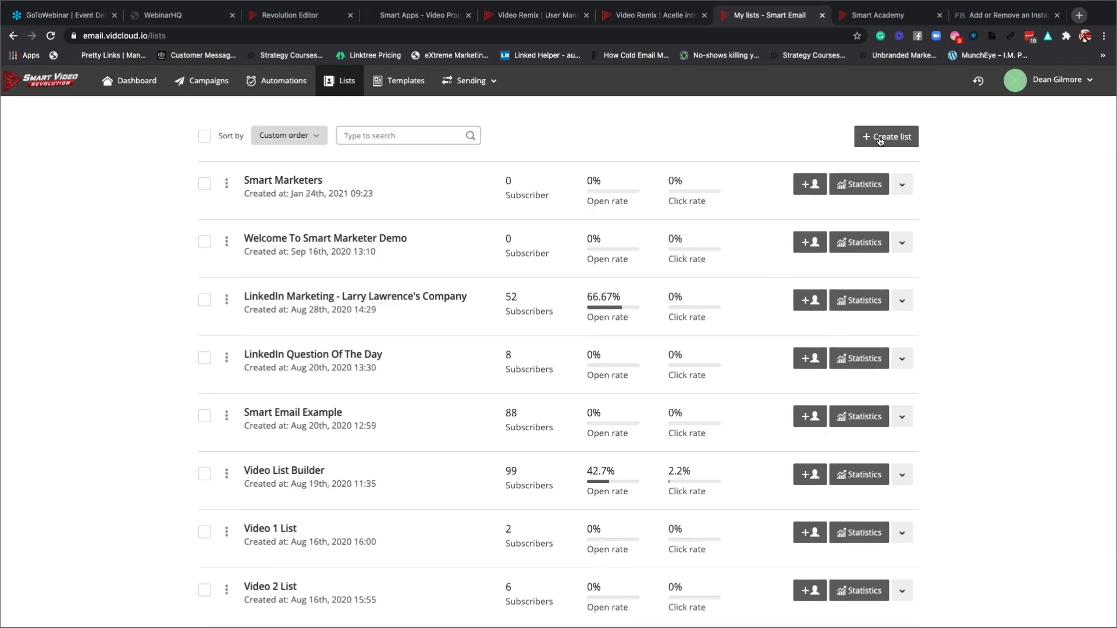
pyautogui.click(335, 84)
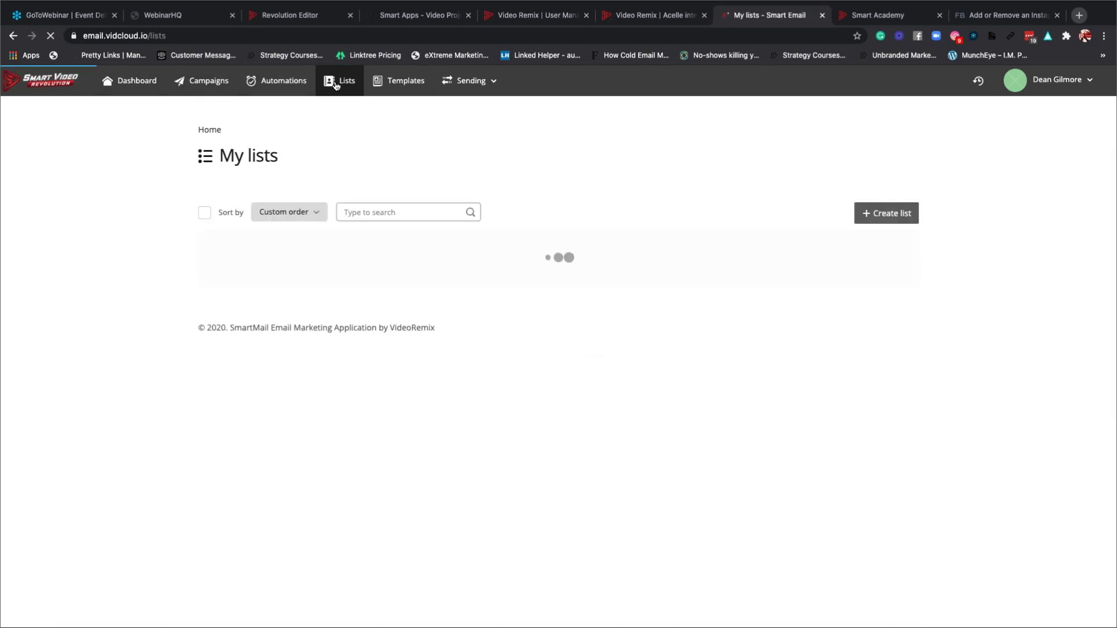
pyautogui.click(855, 219)
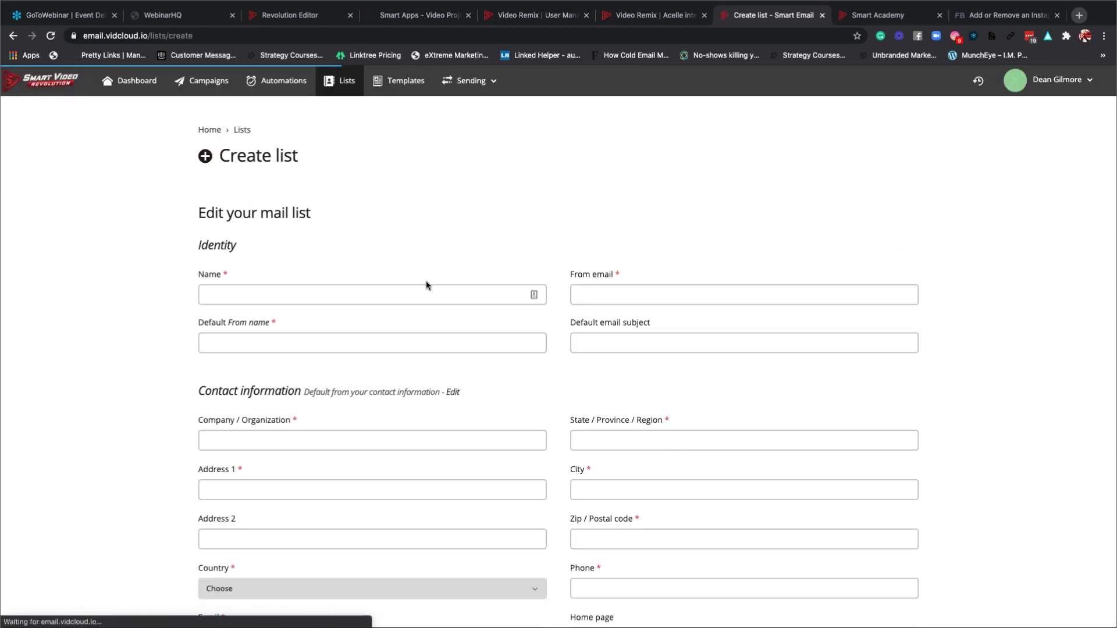
pyautogui.click(424, 288)
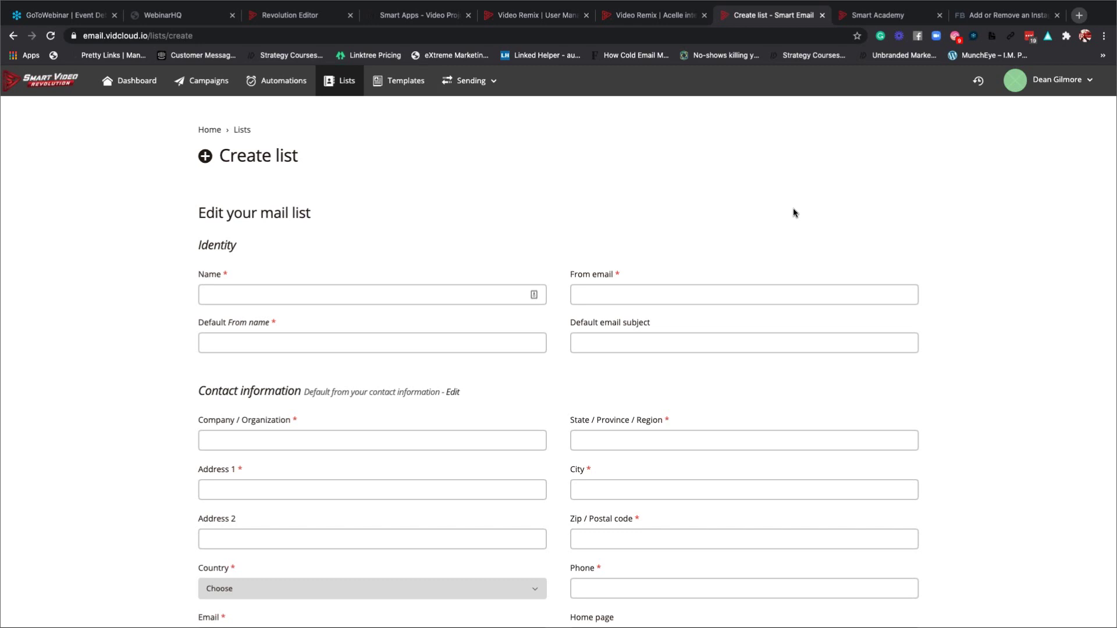
pyautogui.click(861, 22)
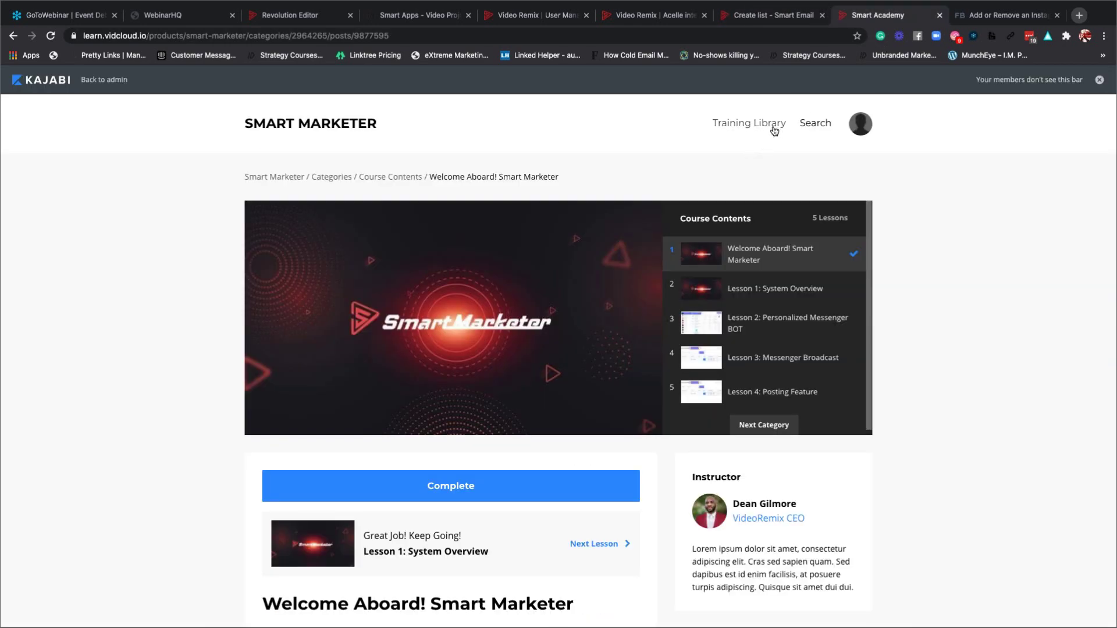
pyautogui.click(740, 124)
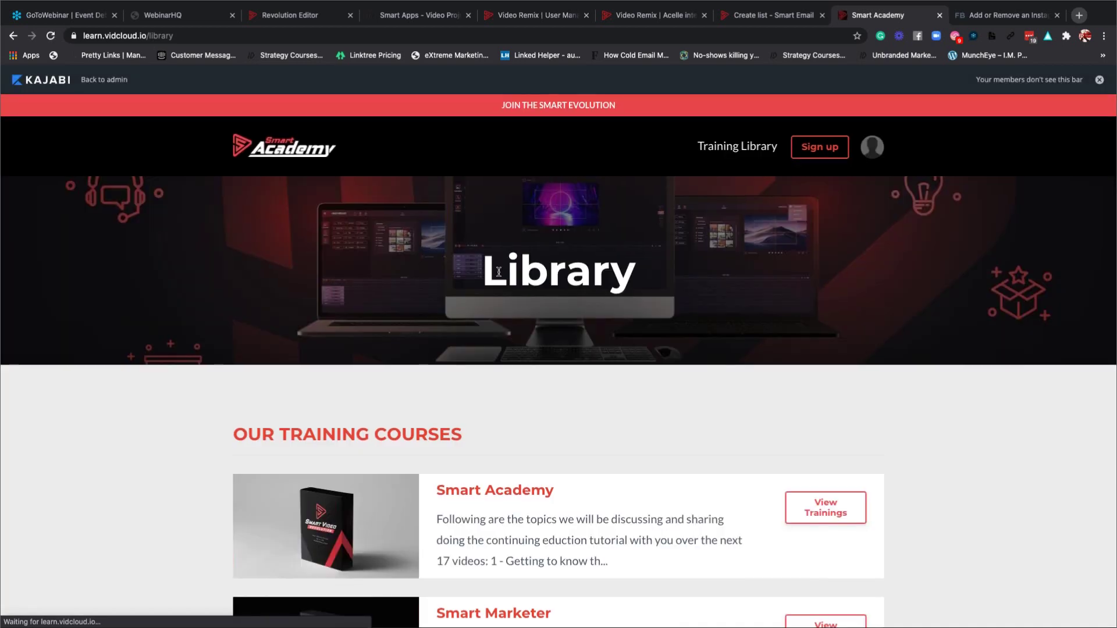
pyautogui.scroll(-4, 498, 271)
pyautogui.scroll(-9, 498, 271)
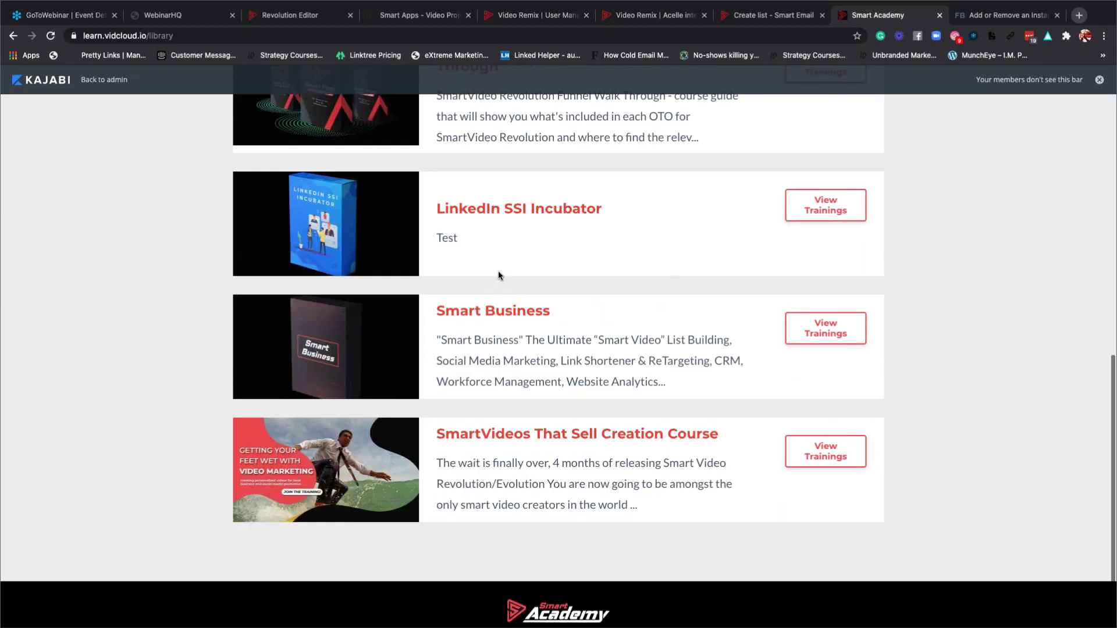
pyautogui.scroll(10, 651, 260)
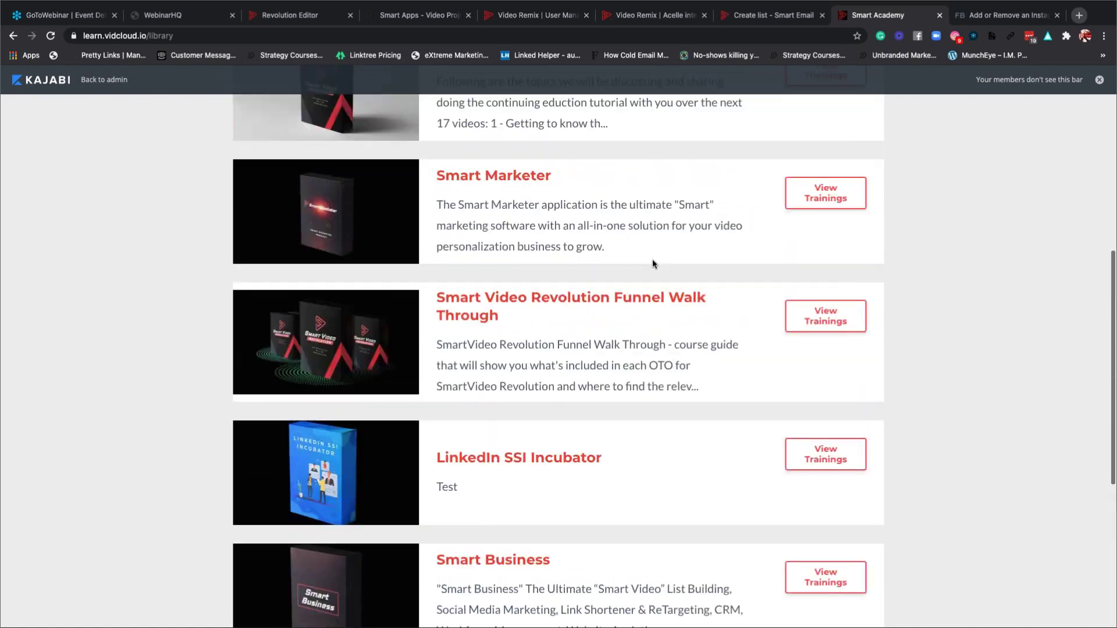
pyautogui.scroll(1, 652, 264)
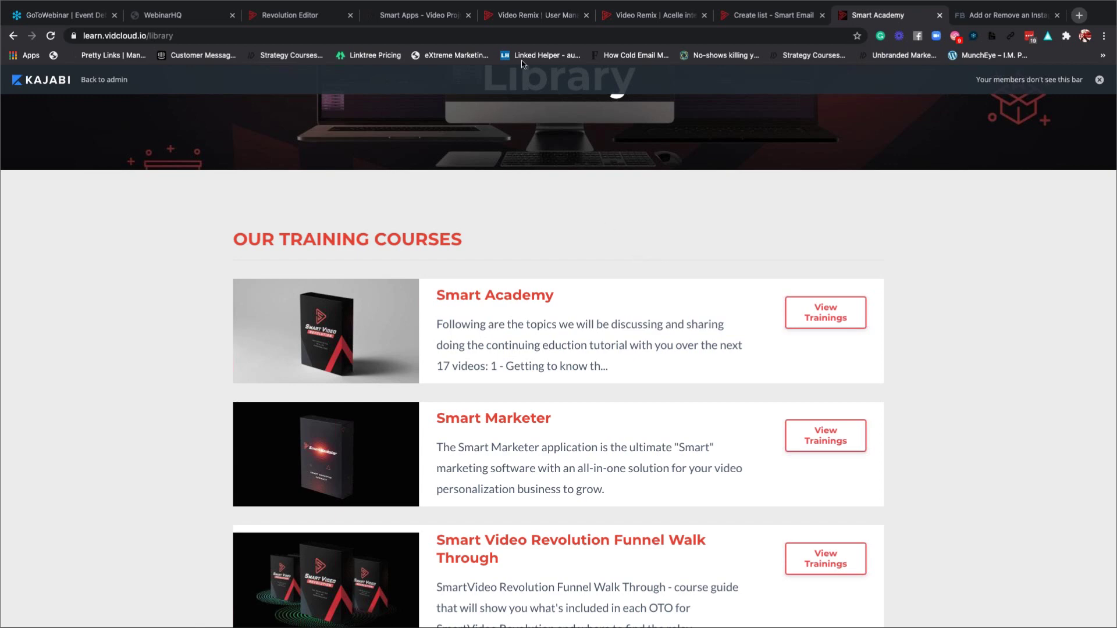
# Switch to Video Remix and visit the Dashboard and Import Account pages.
pyautogui.click(420, 18)
pyautogui.click(515, 17)
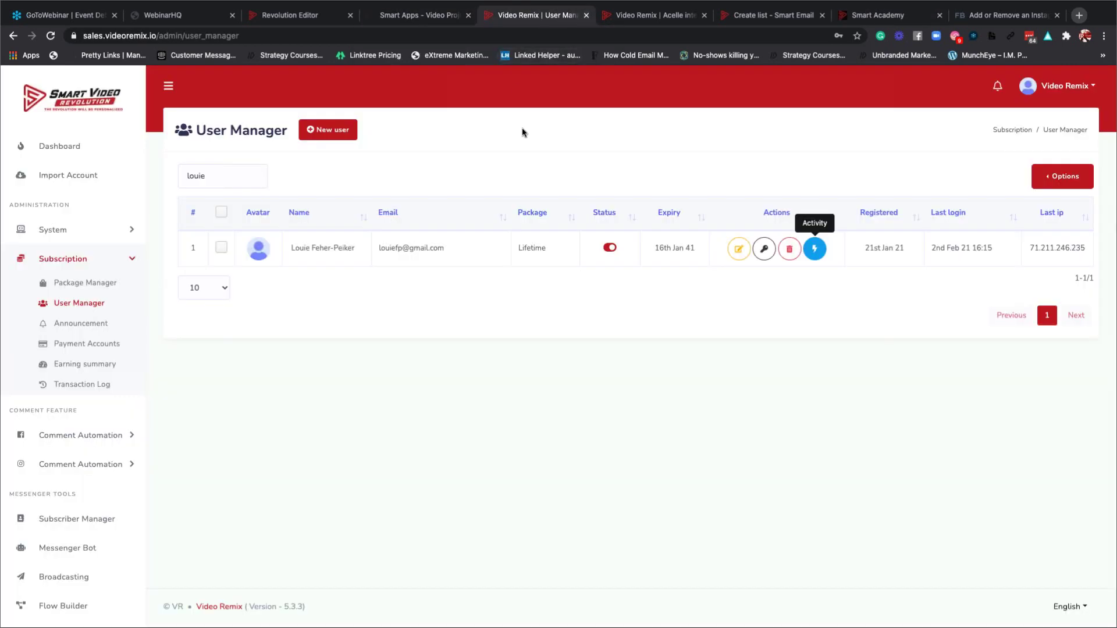
pyautogui.click(60, 147)
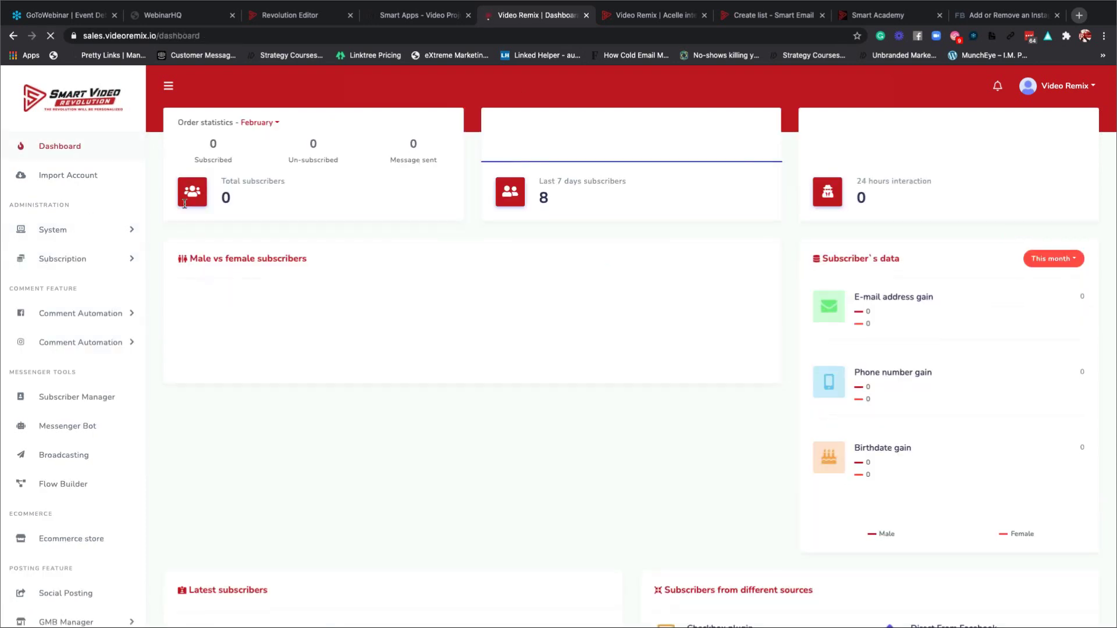
pyautogui.click(71, 182)
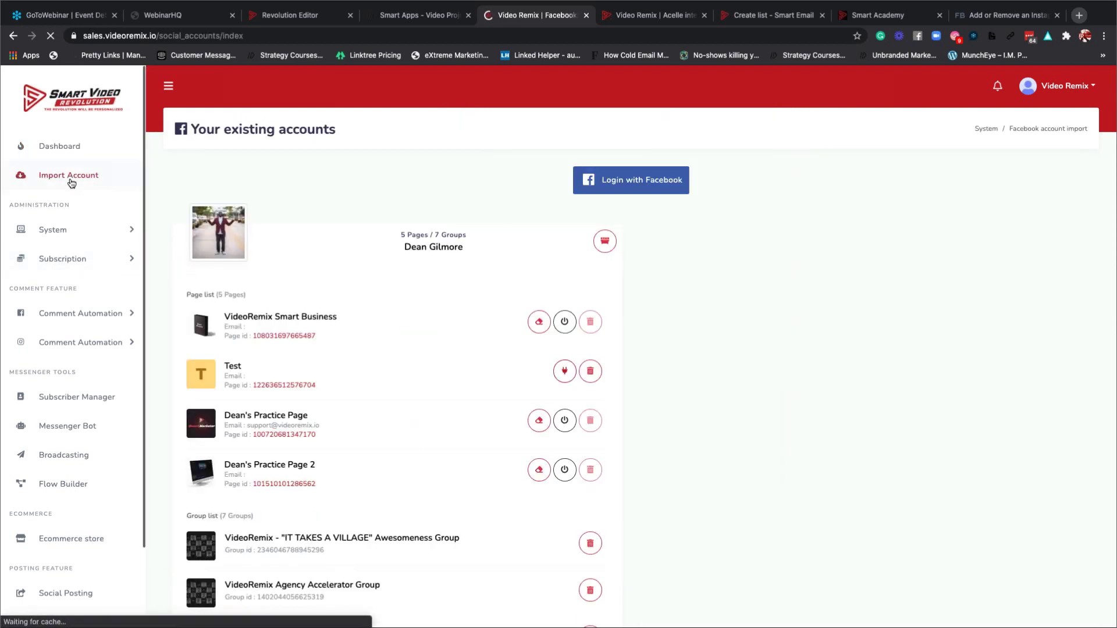
# Expand the System menu and open the Subscriber Manager overview.
pyautogui.scroll(-1, 564, 337)
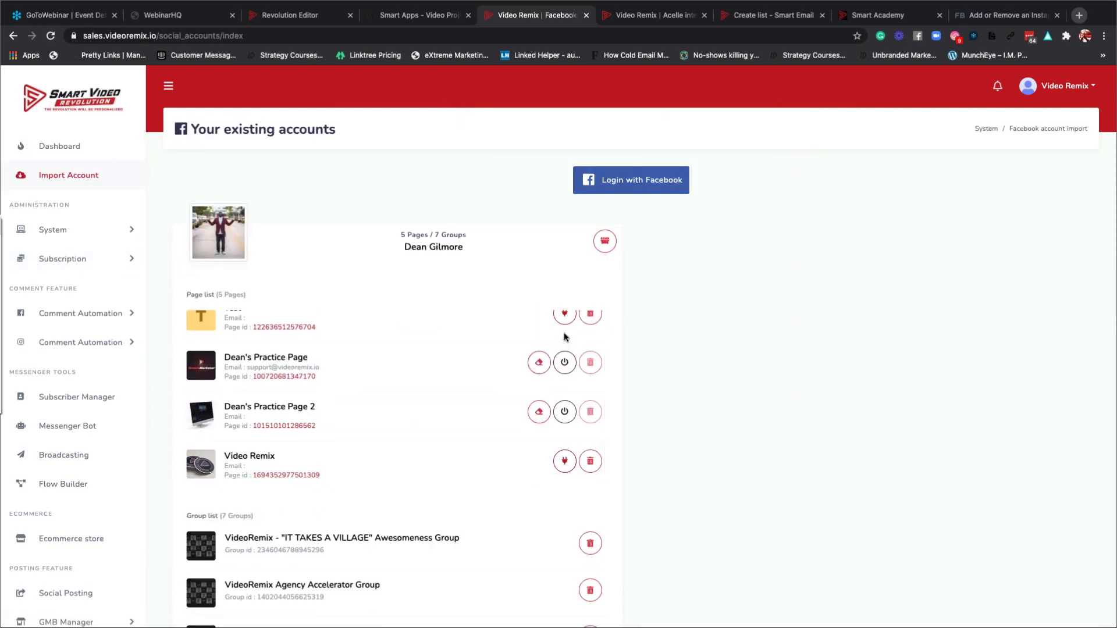
pyautogui.scroll(-3, 454, 401)
pyautogui.scroll(-3, 453, 401)
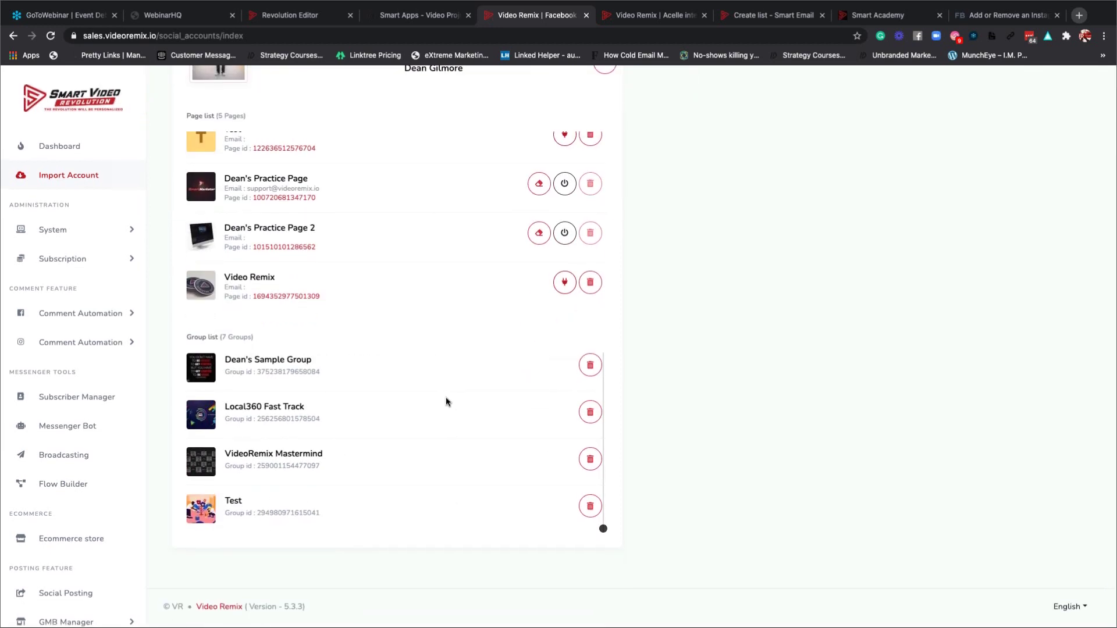
pyautogui.click(68, 230)
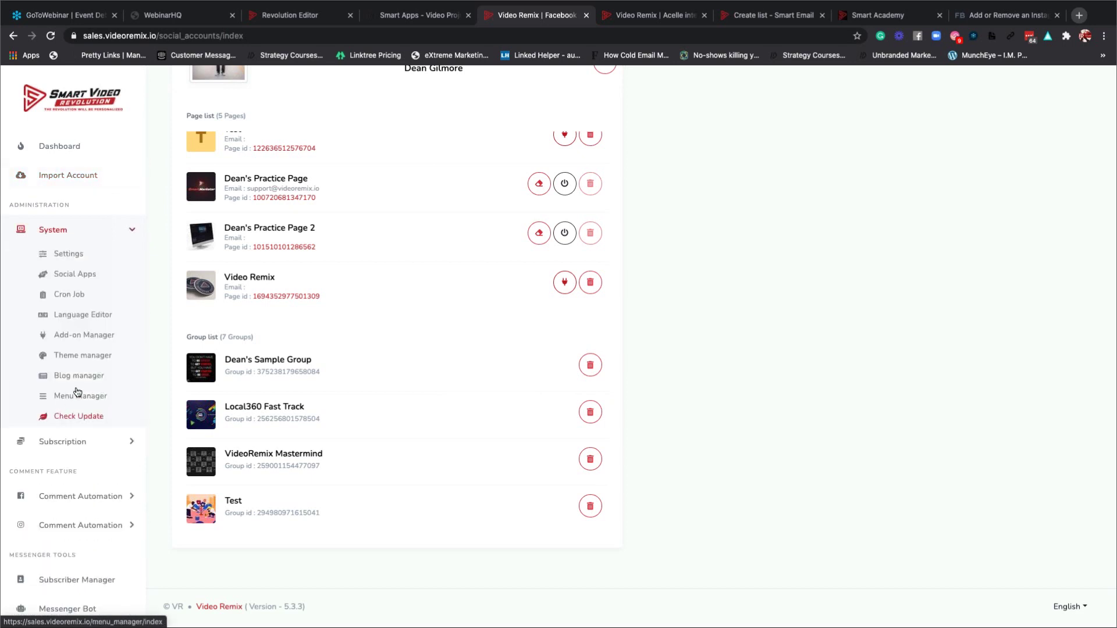
pyautogui.scroll(-5, 78, 392)
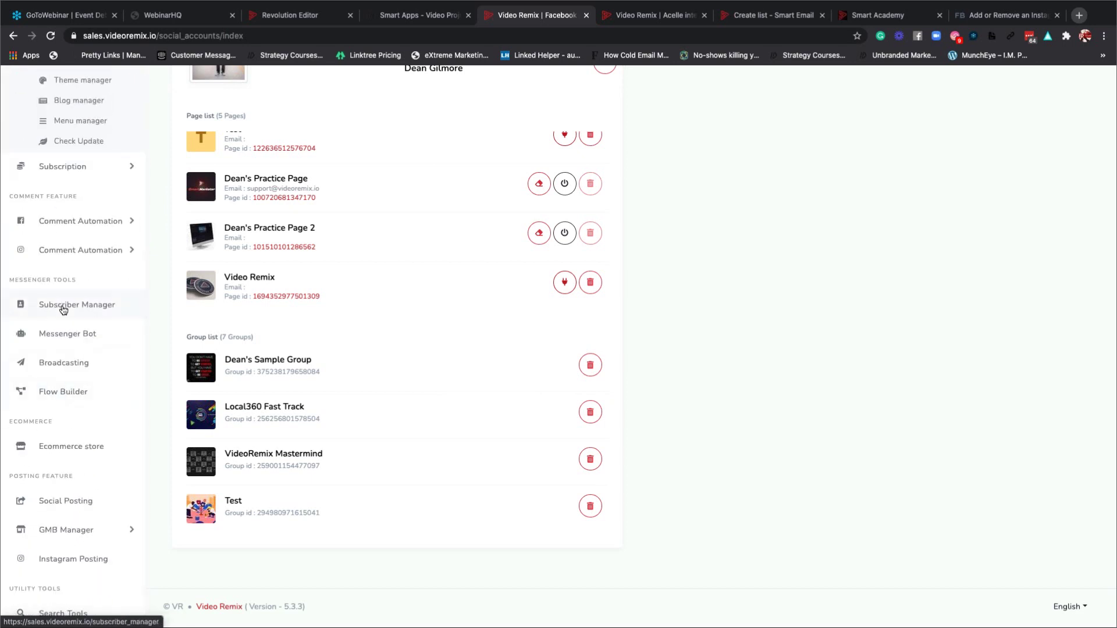
pyautogui.click(63, 310)
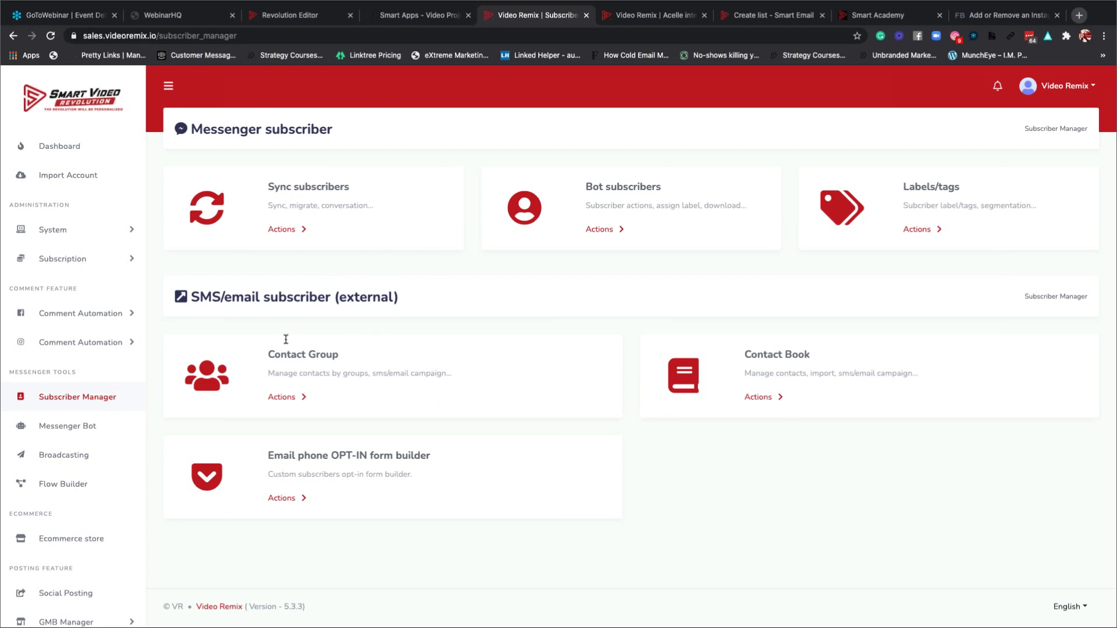
pyautogui.click(282, 398)
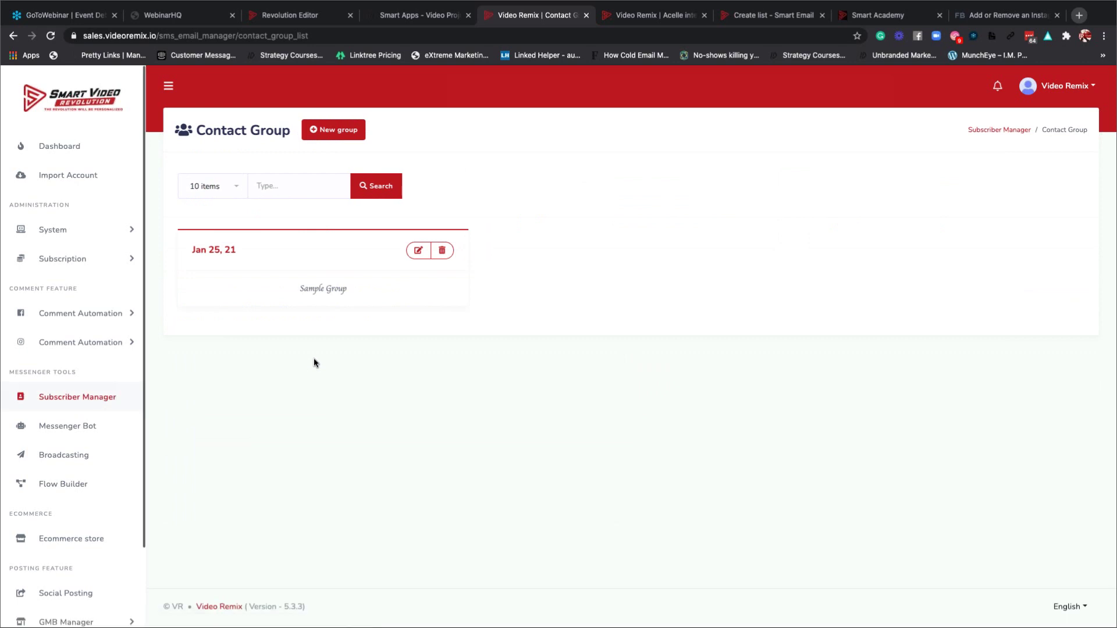
pyautogui.click(320, 132)
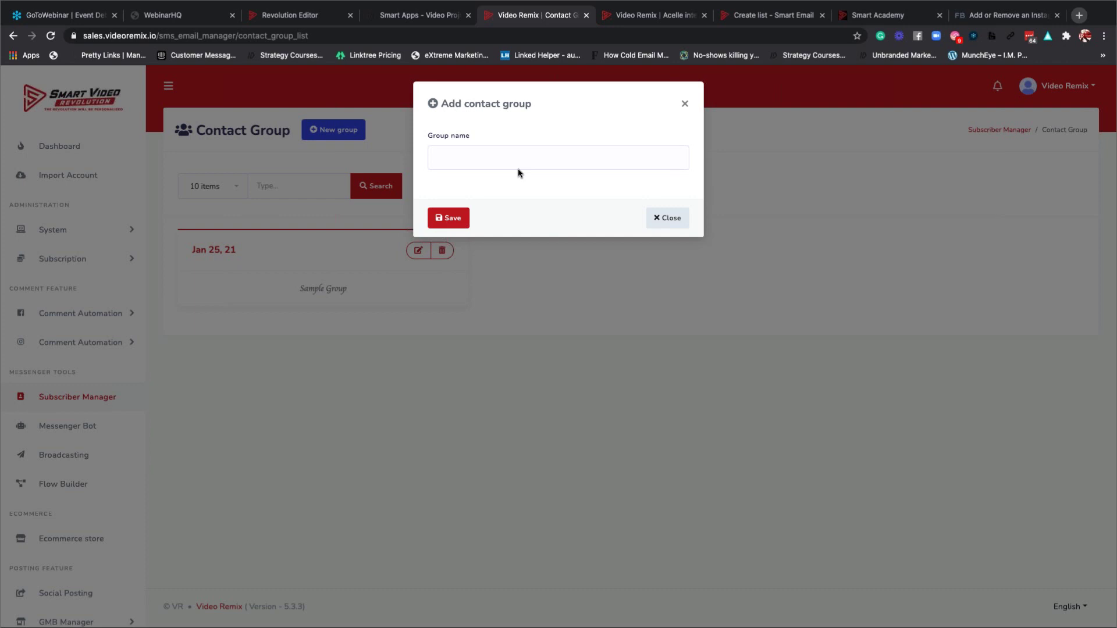
pyautogui.click(684, 106)
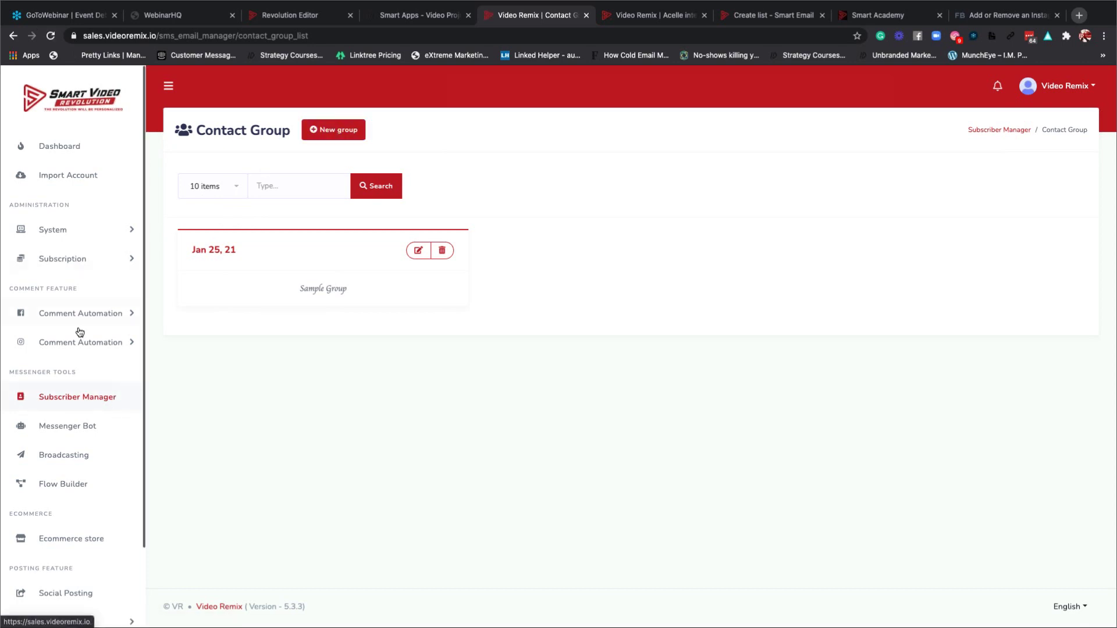
pyautogui.scroll(-1, 79, 331)
pyautogui.scroll(-1, 80, 331)
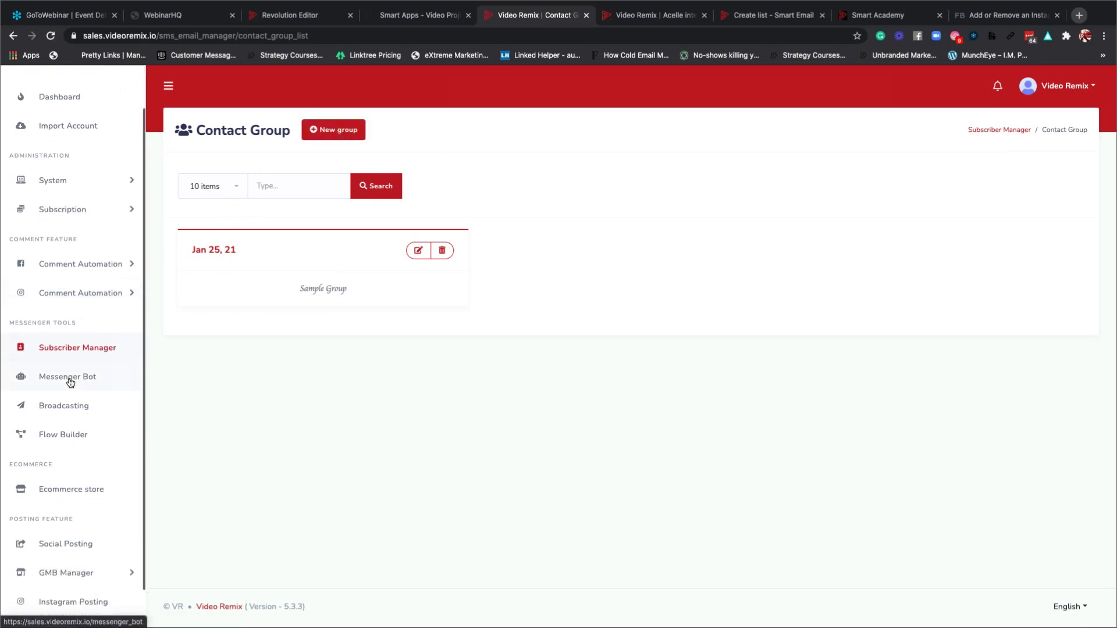
pyautogui.click(76, 347)
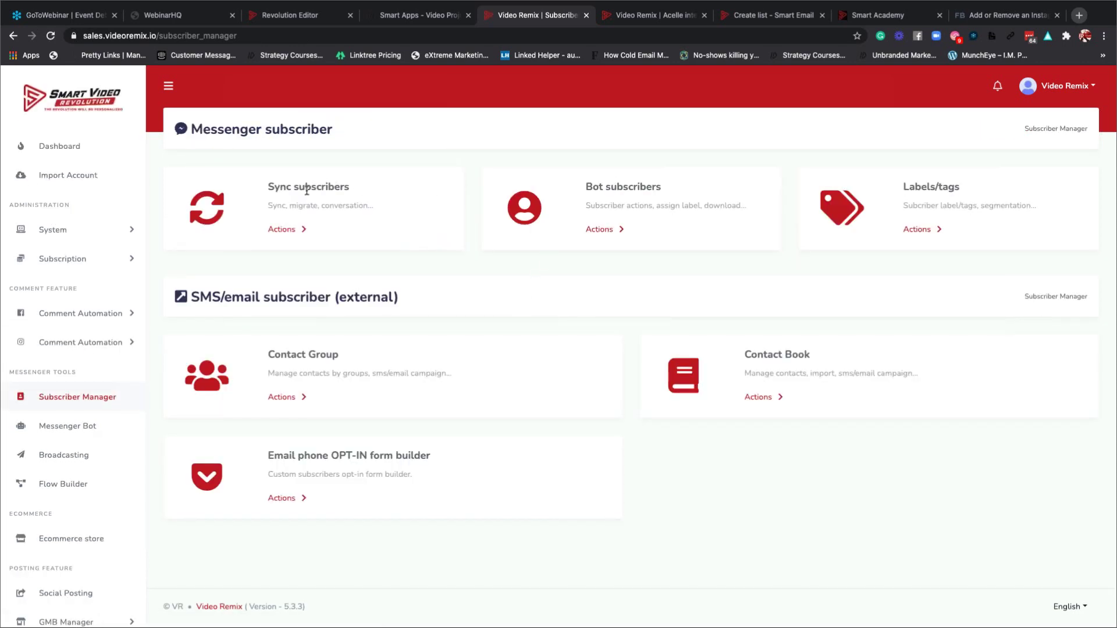
# Compare synced subscriber counts for both practice pages and VideoRemix Smart Business, then view the first page's latest conversations.
pyautogui.click(288, 231)
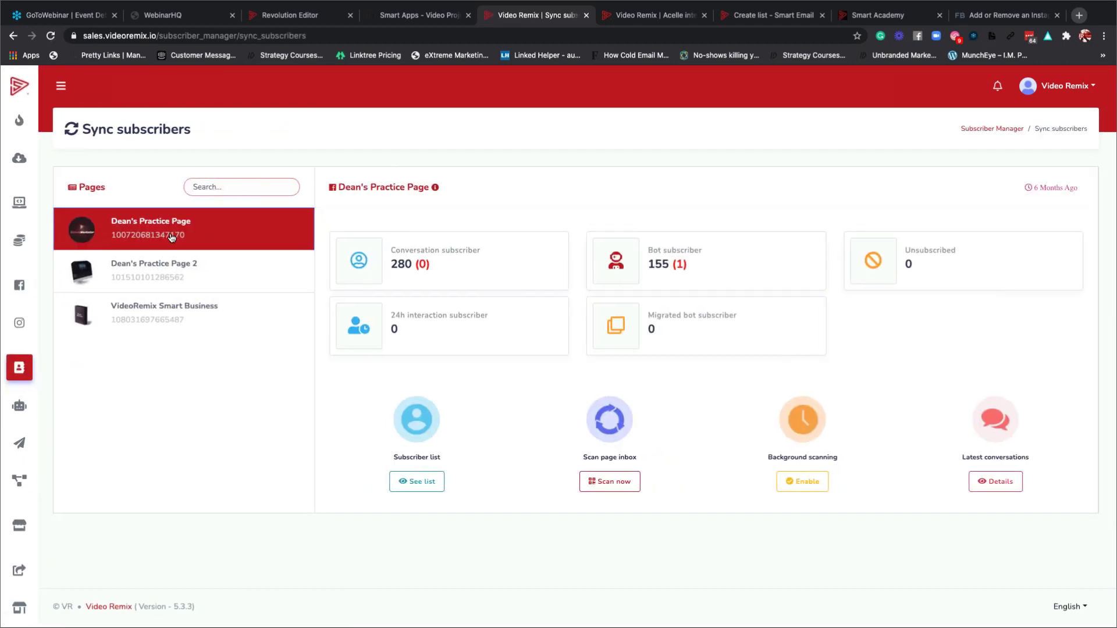
pyautogui.click(141, 270)
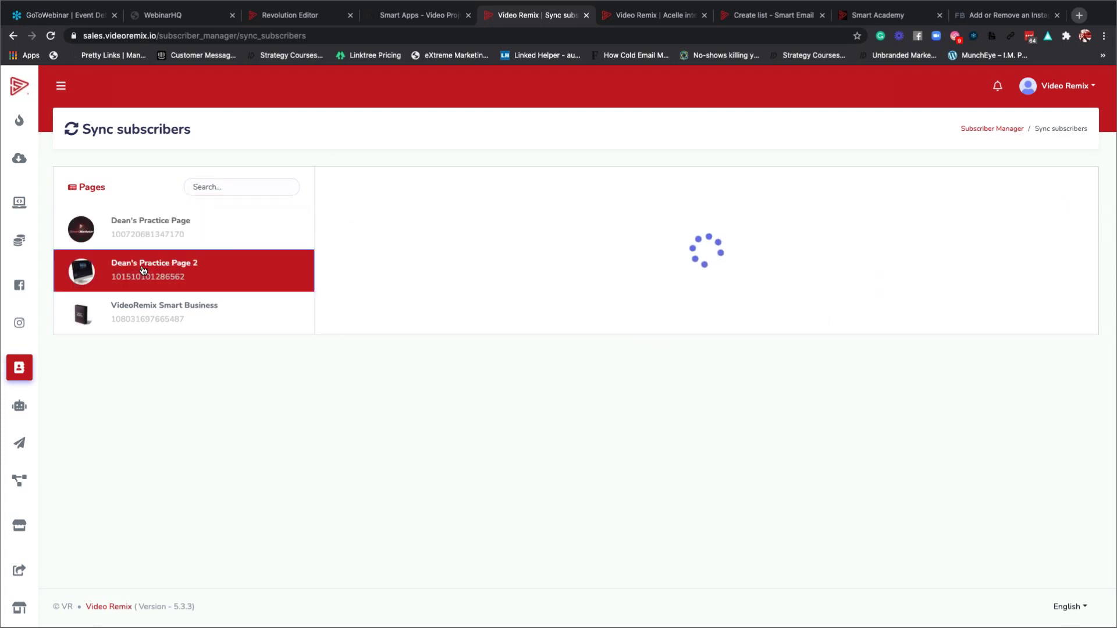
pyautogui.click(156, 314)
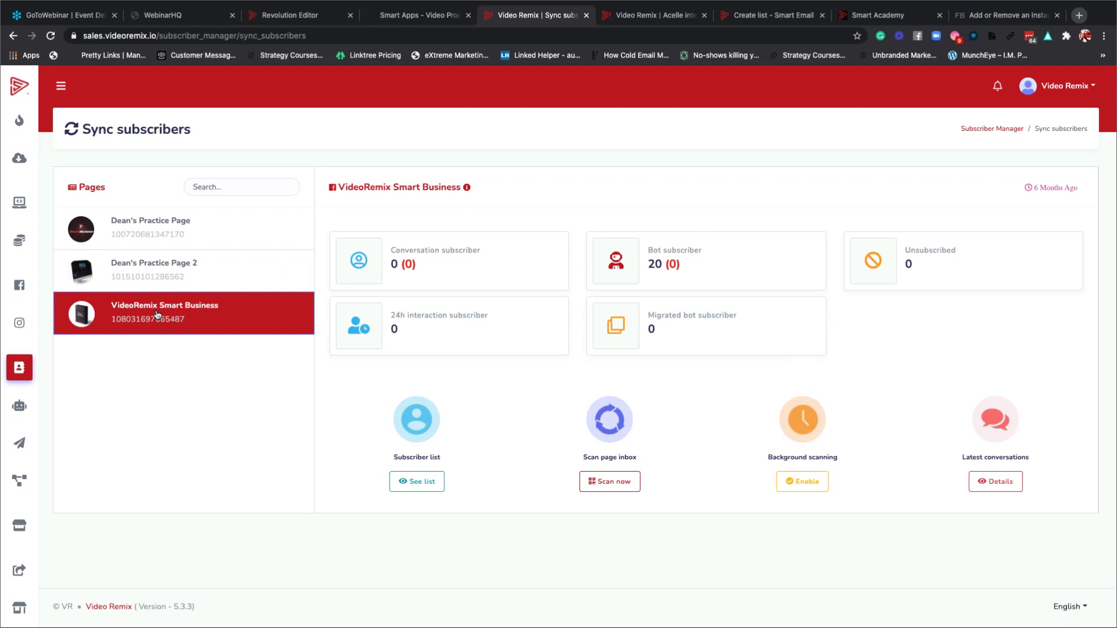
pyautogui.click(180, 238)
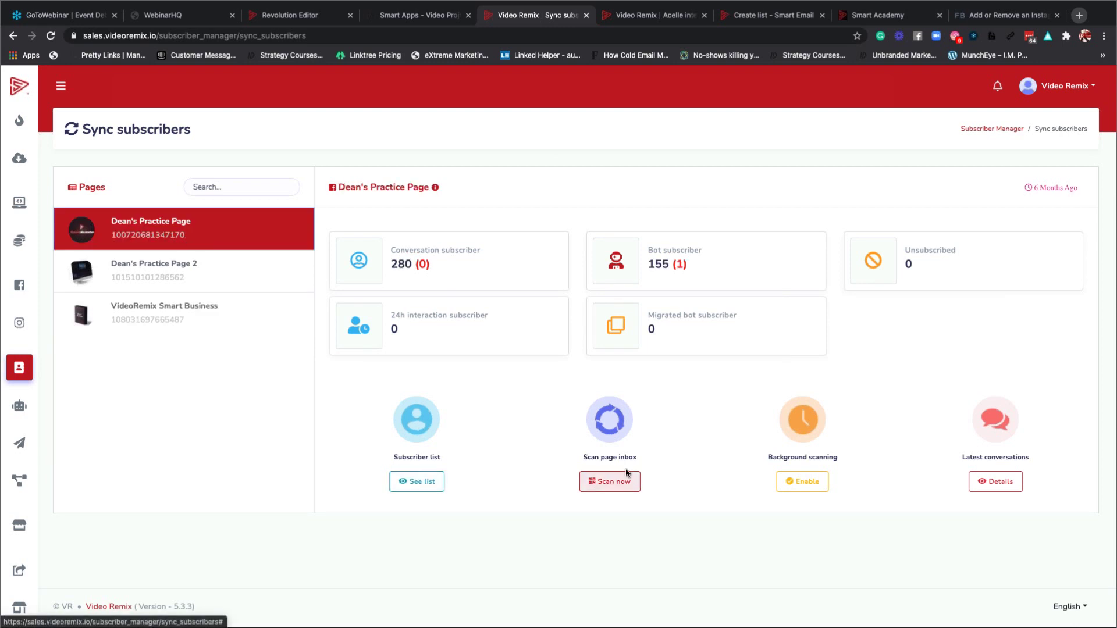
pyautogui.click(998, 484)
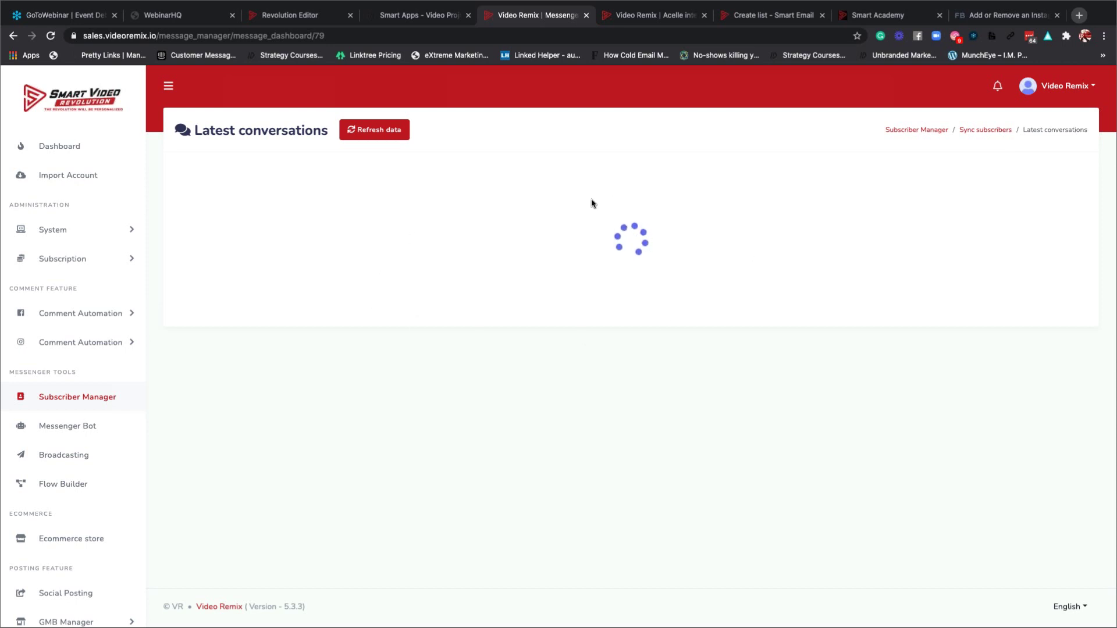
# Refresh and scroll through the practice page's latest conversations, then go back to Subscriber Manager.
pyautogui.click(384, 137)
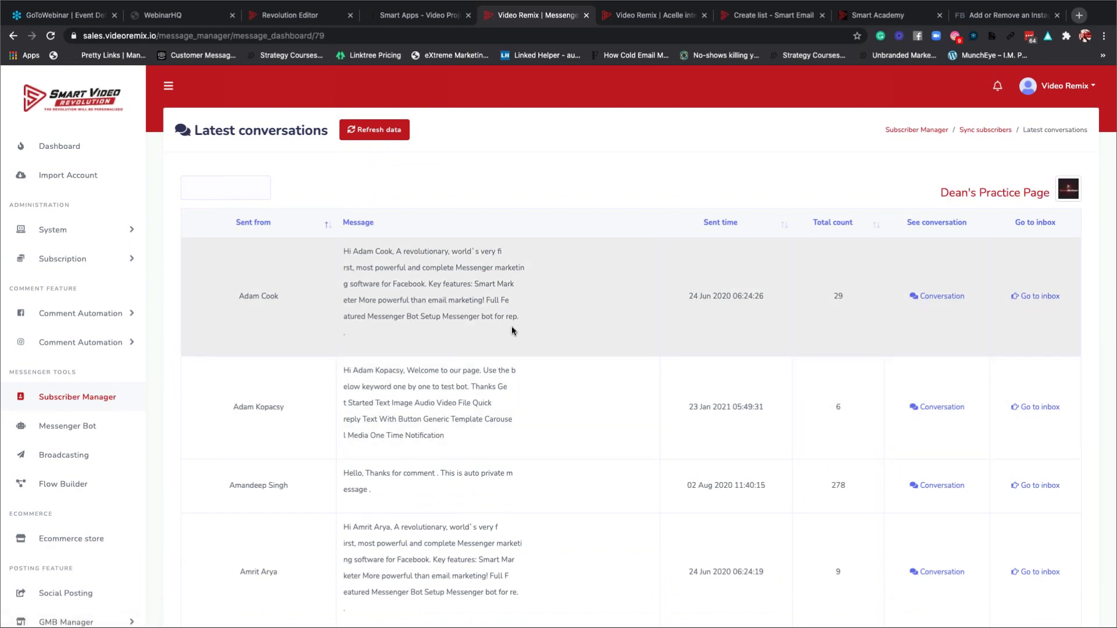
pyautogui.scroll(-6, 511, 330)
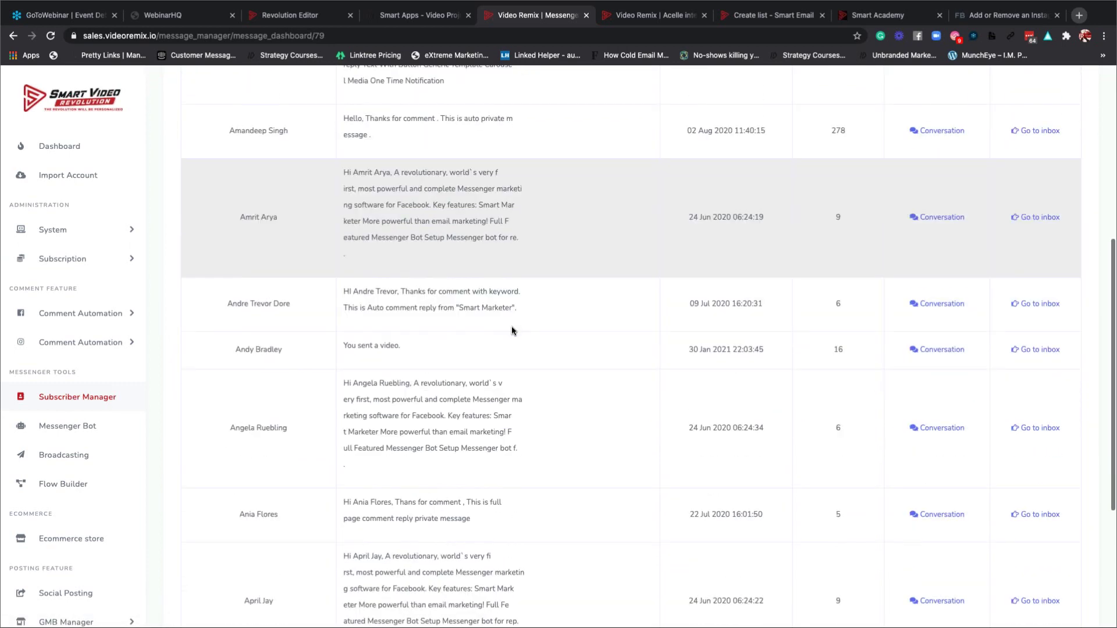
pyautogui.scroll(6, 511, 331)
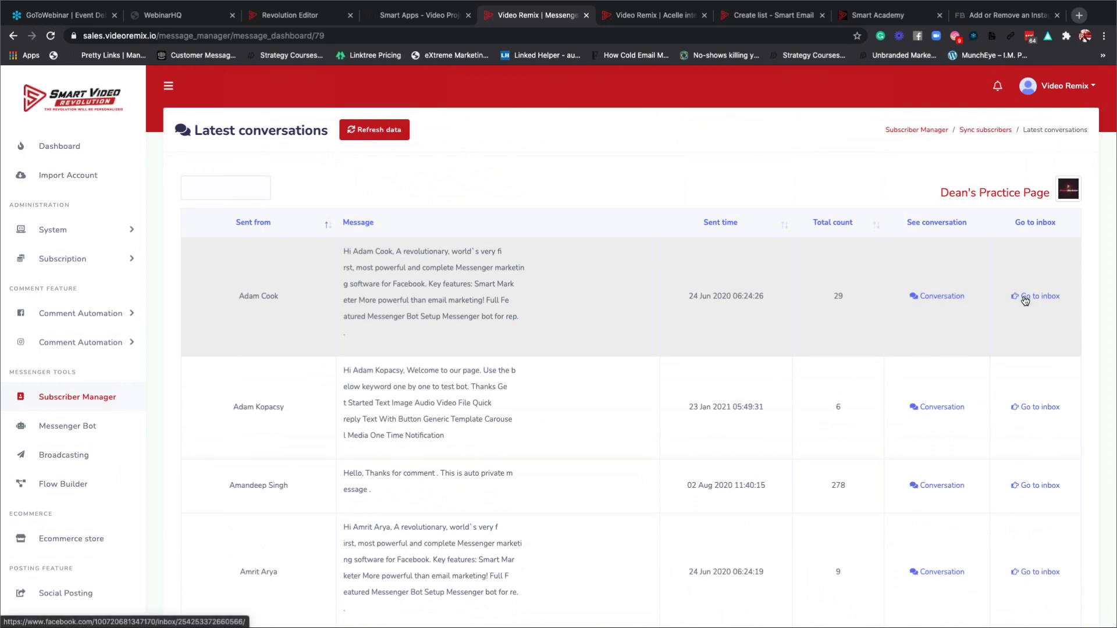
pyautogui.click(63, 398)
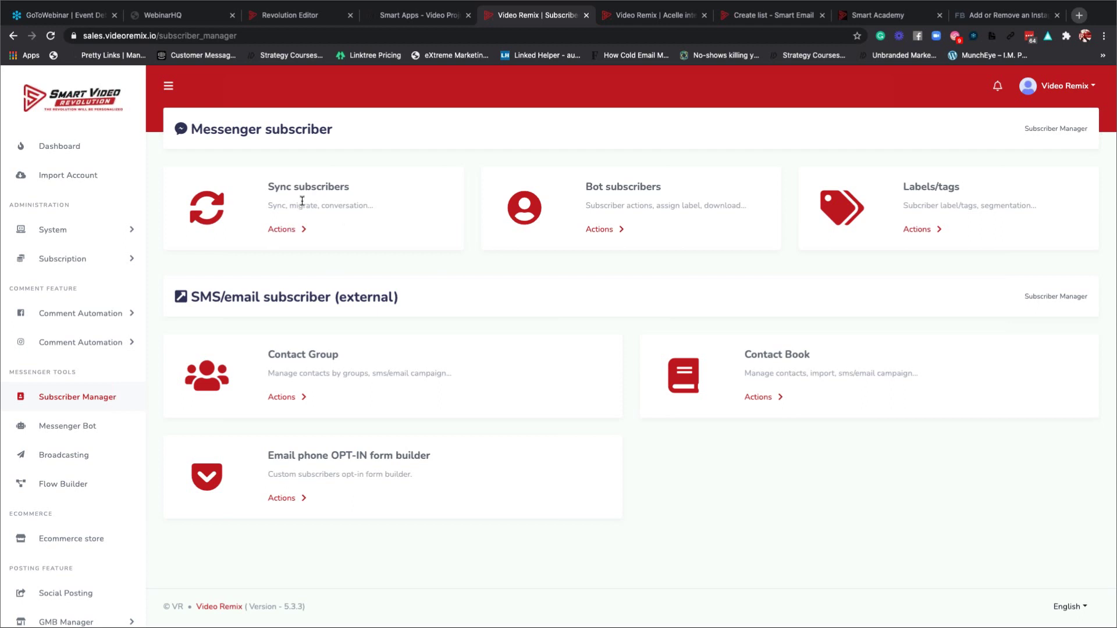
# Glance at the practice page's sync counts, then open the Labels/tags list with its label IDs.
pyautogui.click(290, 231)
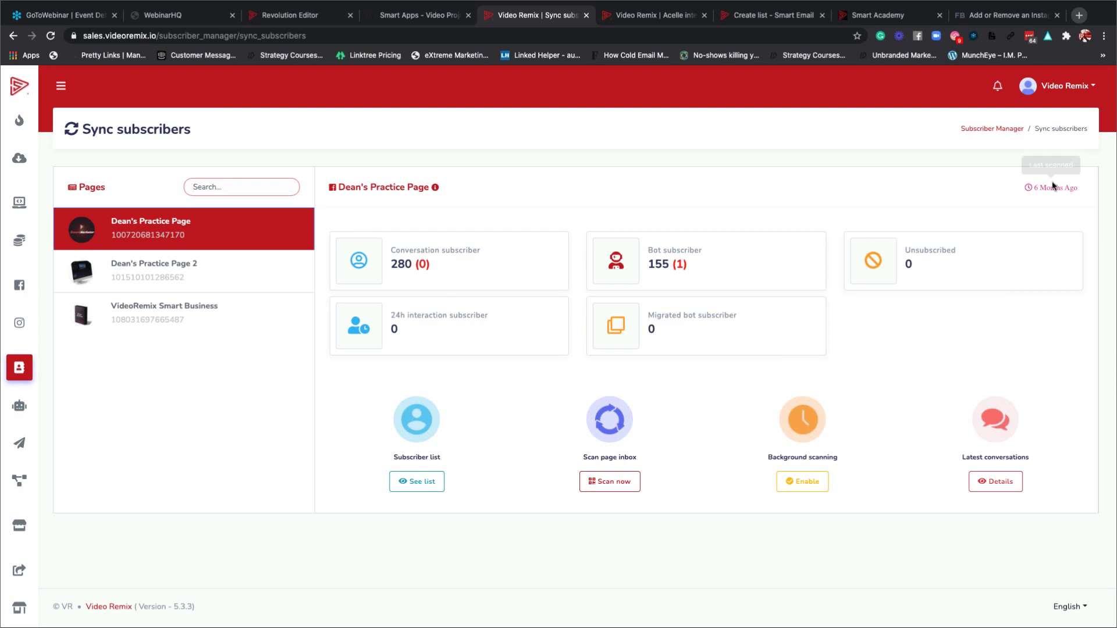
pyautogui.click(12, 36)
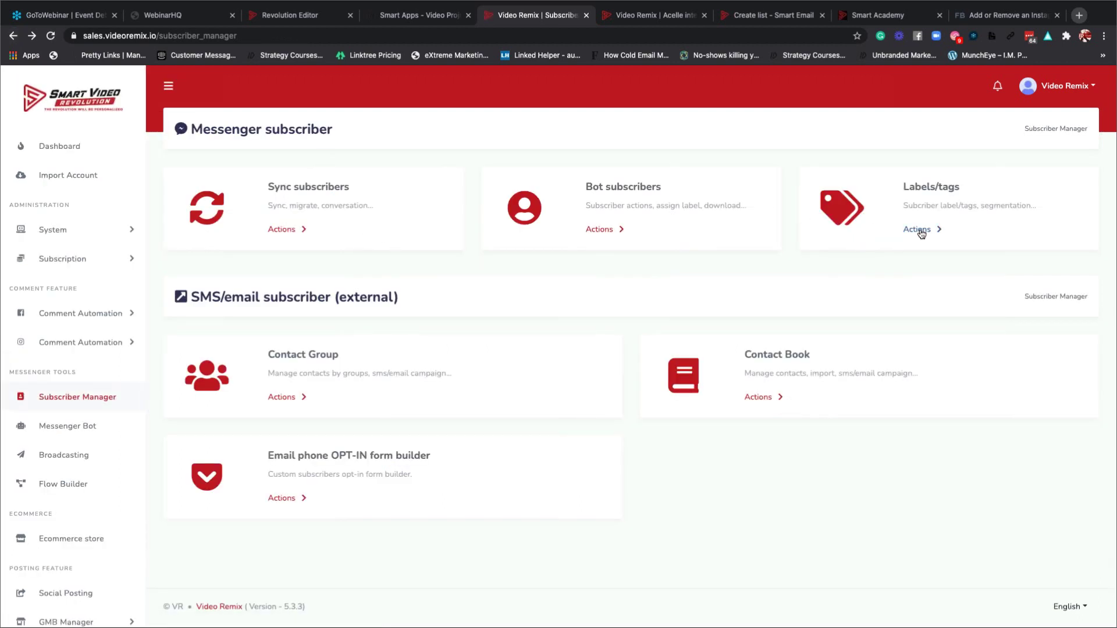
pyautogui.click(863, 239)
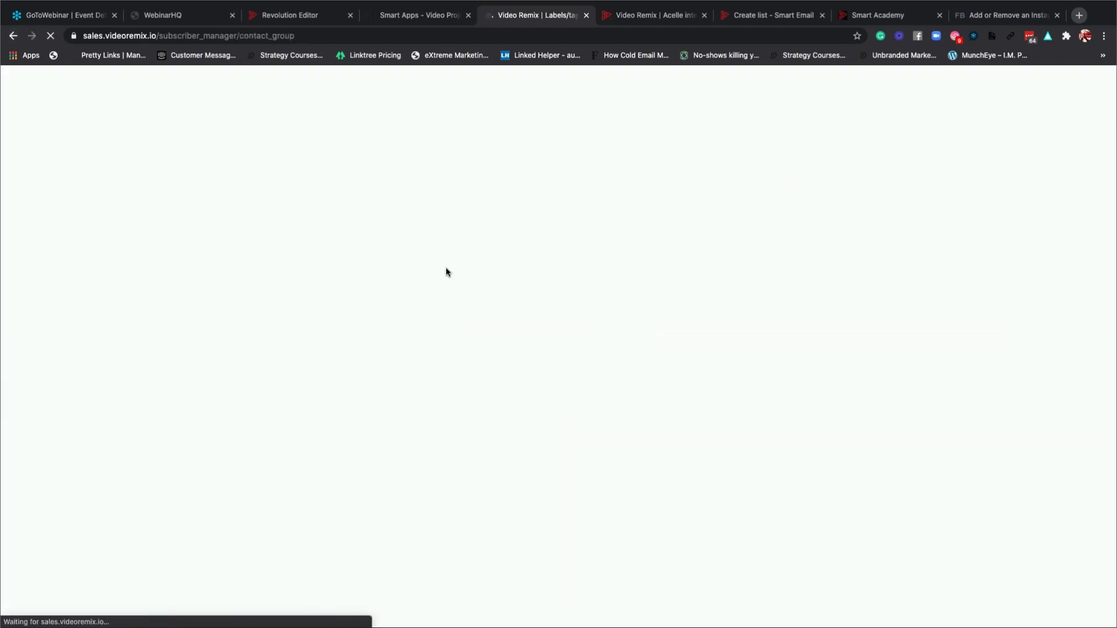
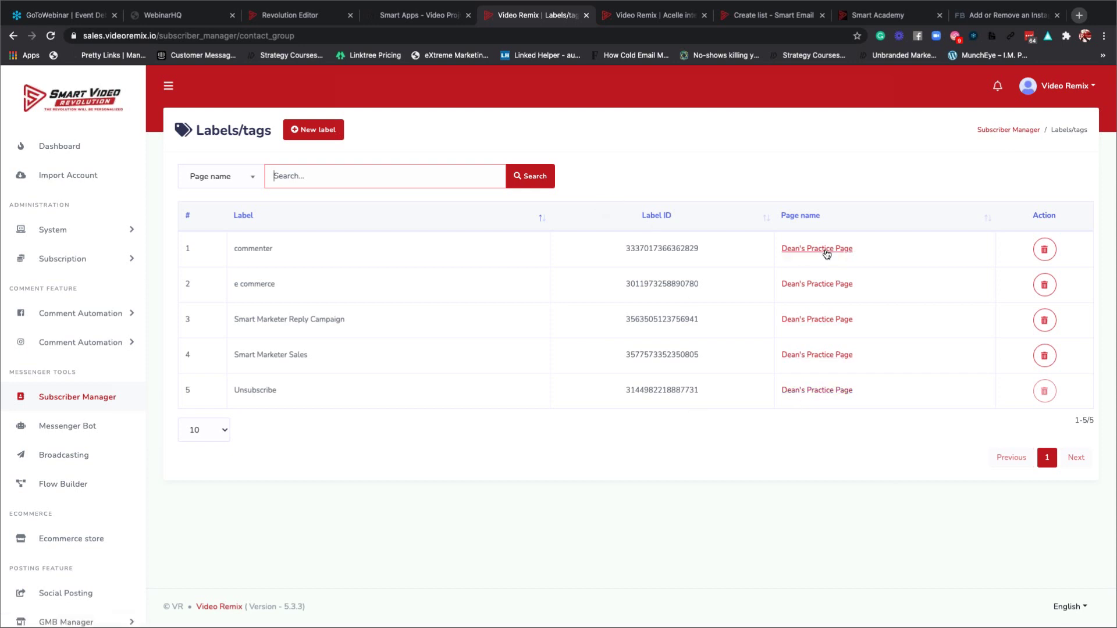
# Open Dean's Practice Page from the Labels/tags table in a new tab, then return to the Labels/tags tab.
pyautogui.click(810, 321)
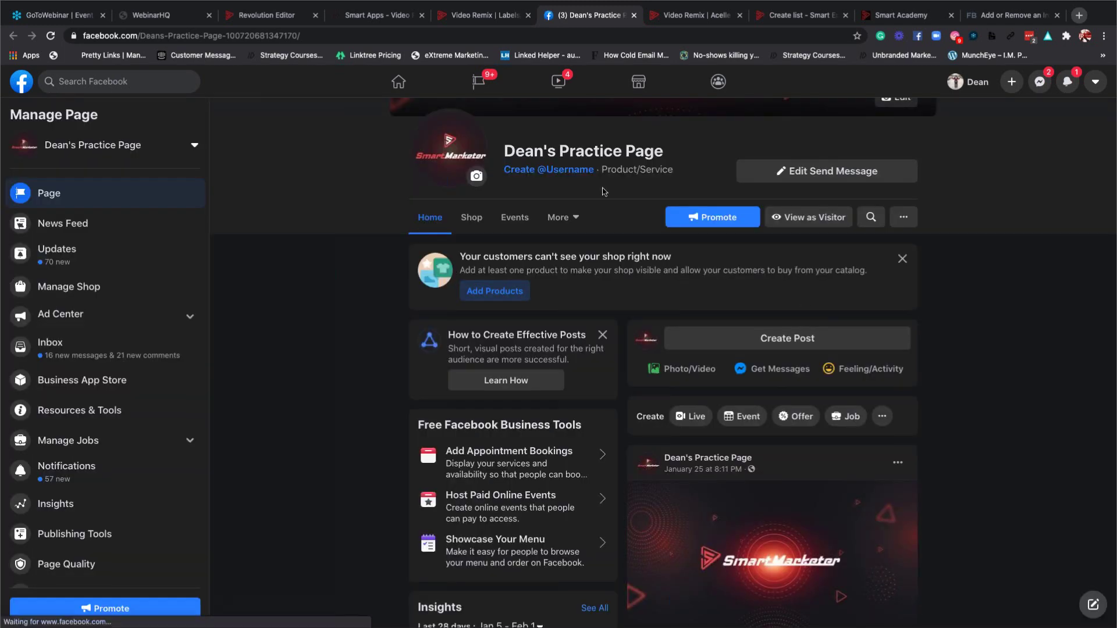
pyautogui.click(471, 19)
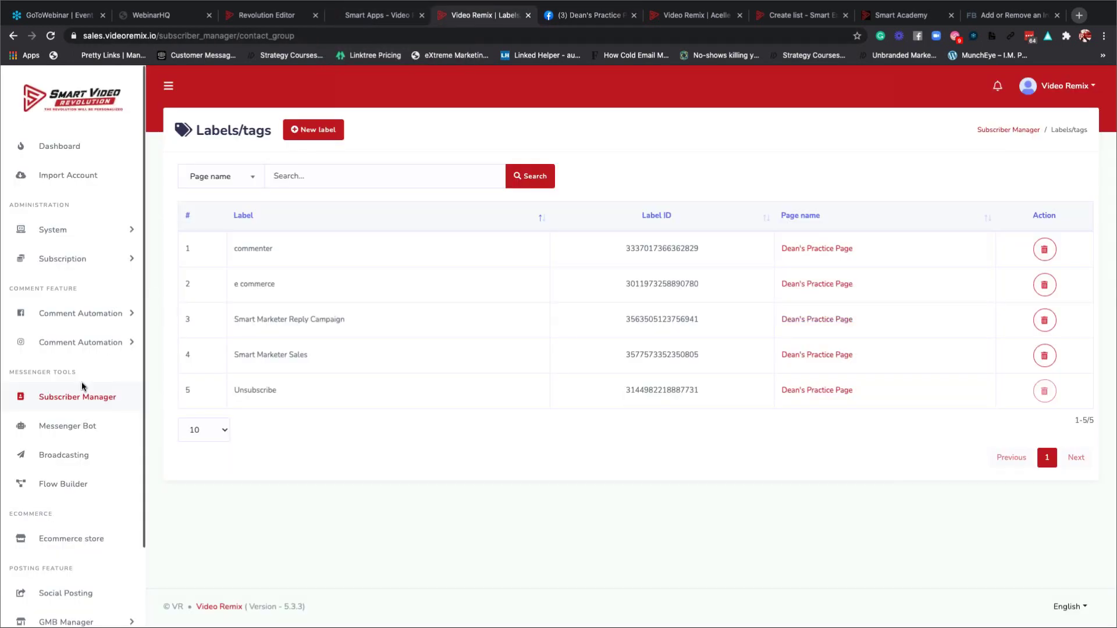
# Open the Contact Book from Subscriber Manager and close the new contact form without saving.
pyautogui.click(80, 401)
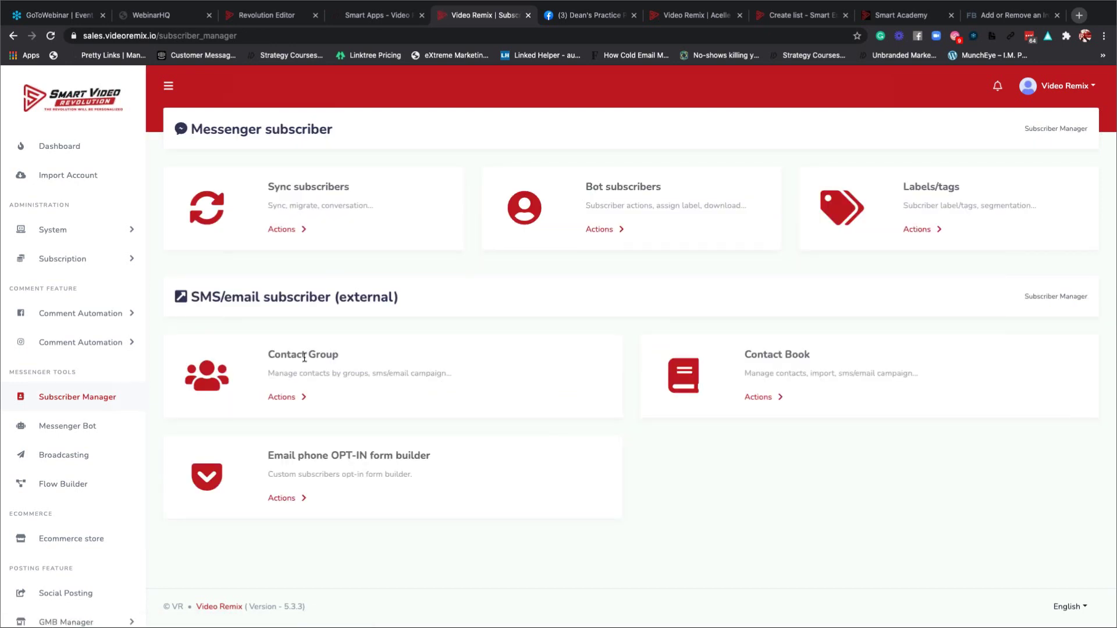
pyautogui.click(772, 397)
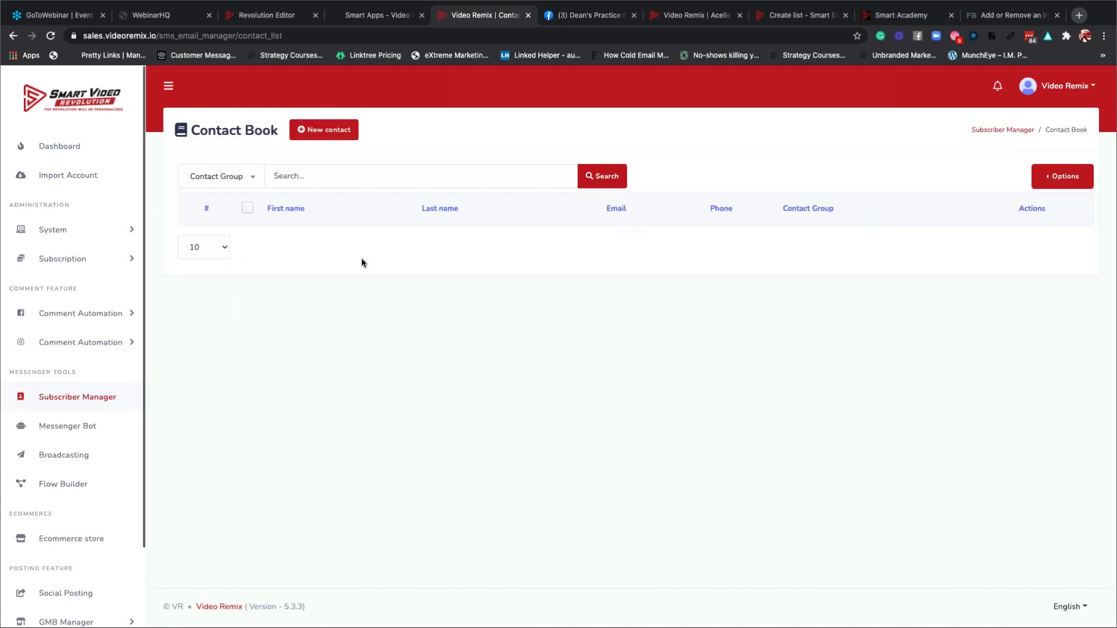
pyautogui.click(326, 133)
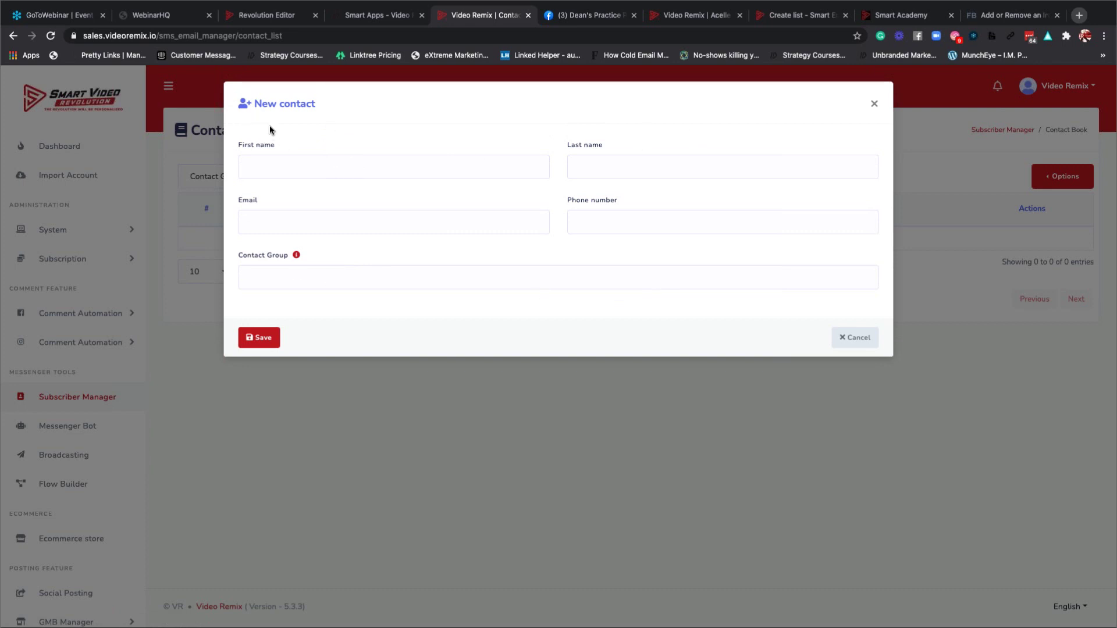
pyautogui.click(874, 104)
# Check the Contact Book's import/export options, then open the Email phone OPT-IN form builder.
pyautogui.click(1047, 183)
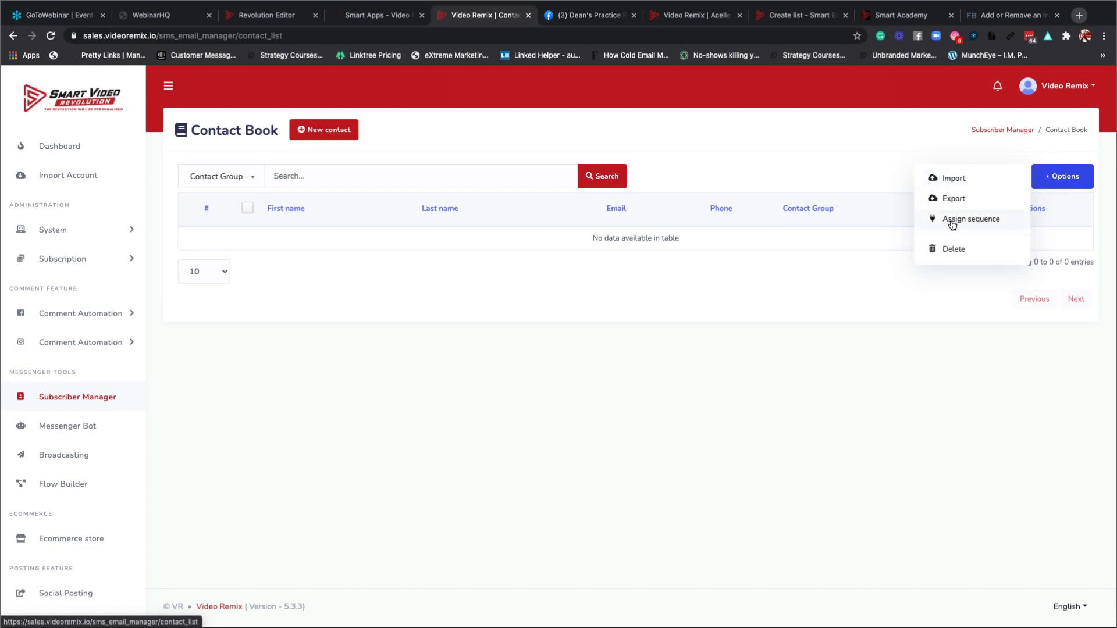
pyautogui.click(646, 308)
pyautogui.click(99, 398)
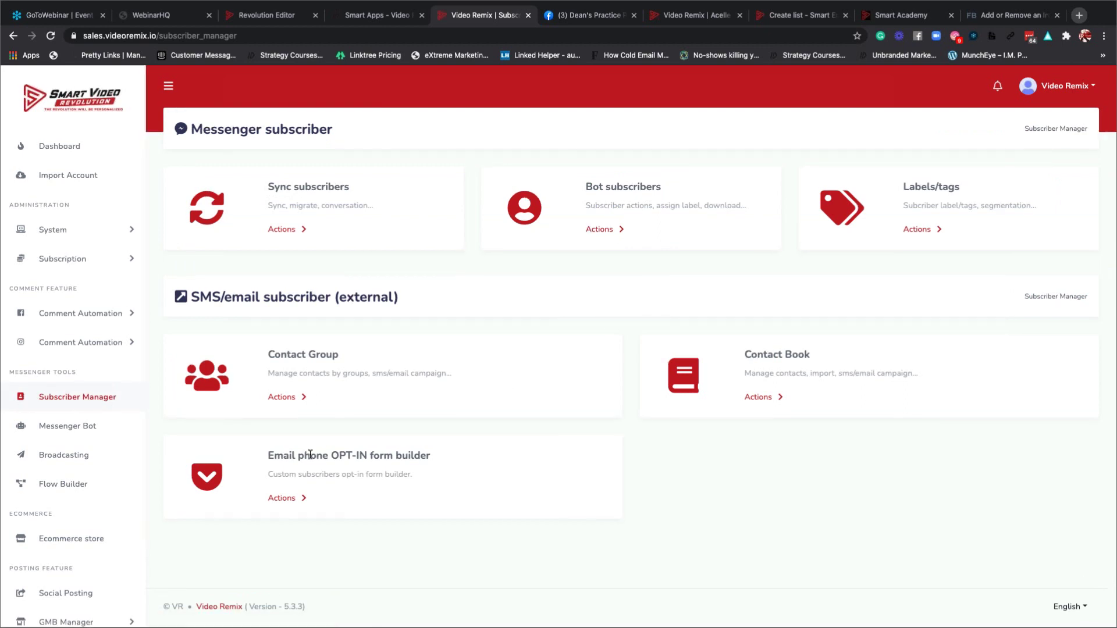
pyautogui.click(283, 499)
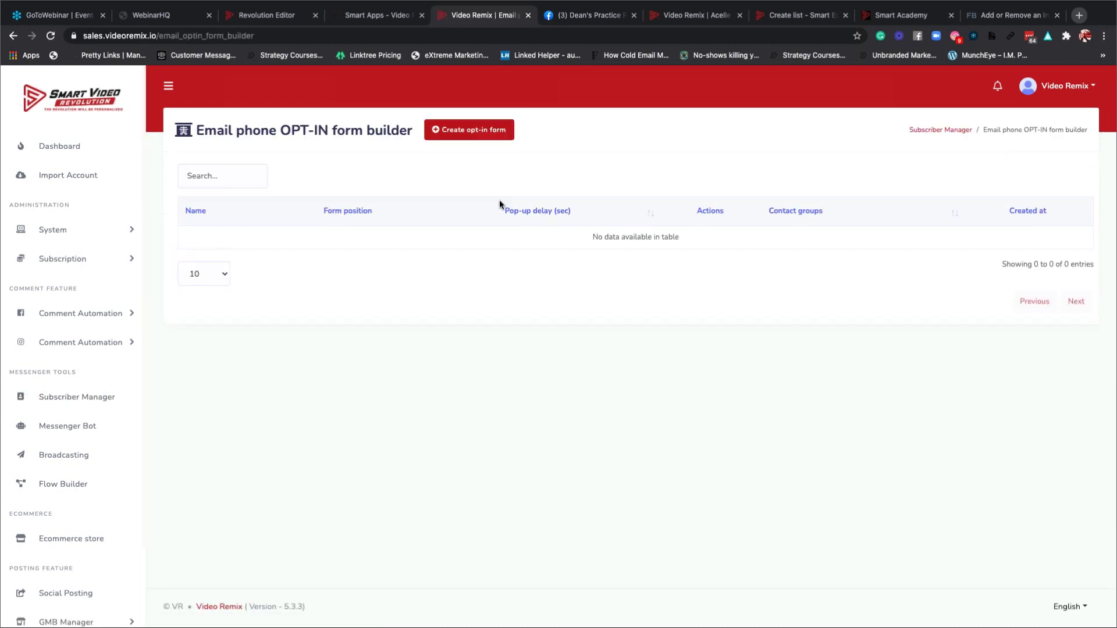
# Create a new opt-in form named 'Phone DEMO em' and assign it to Sample Group.
pyautogui.click(471, 136)
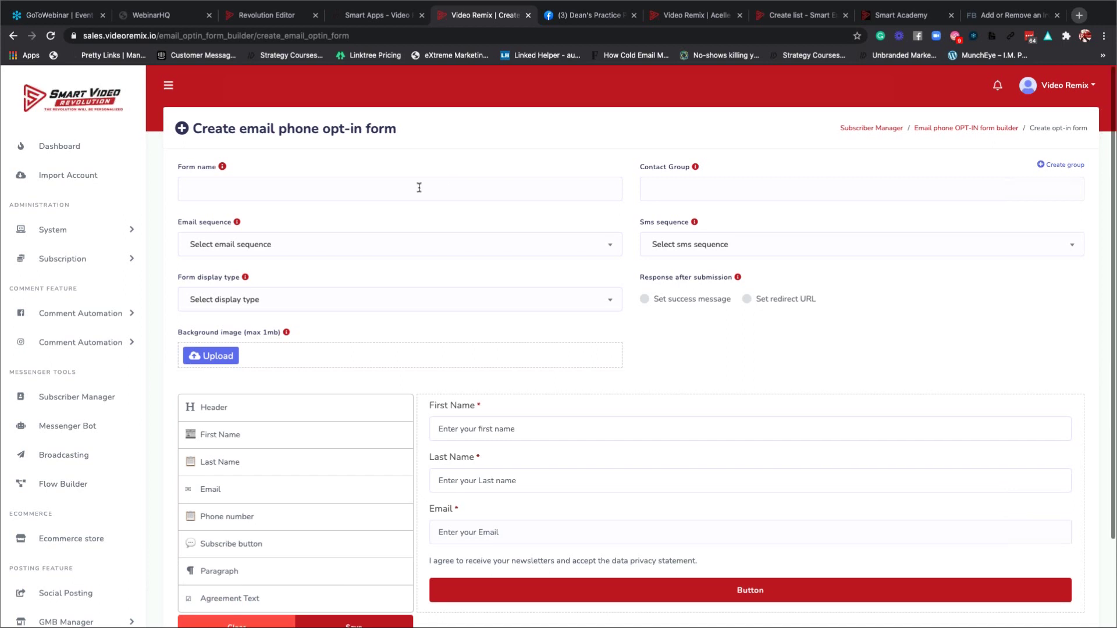
pyautogui.scroll(-3, 418, 188)
pyautogui.scroll(3, 418, 189)
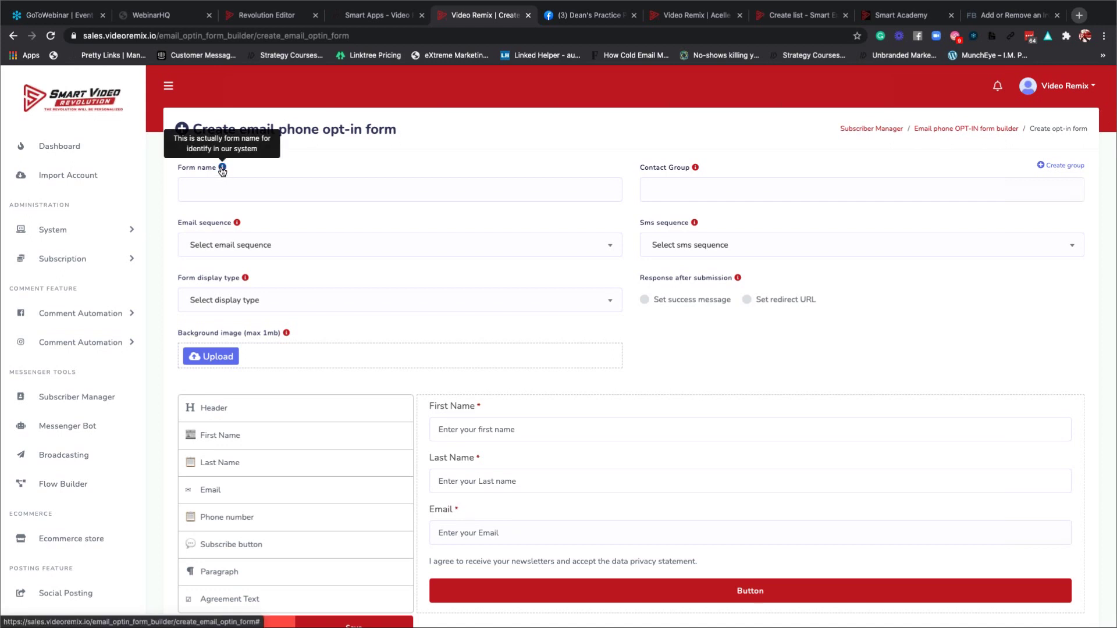
pyautogui.click(217, 192)
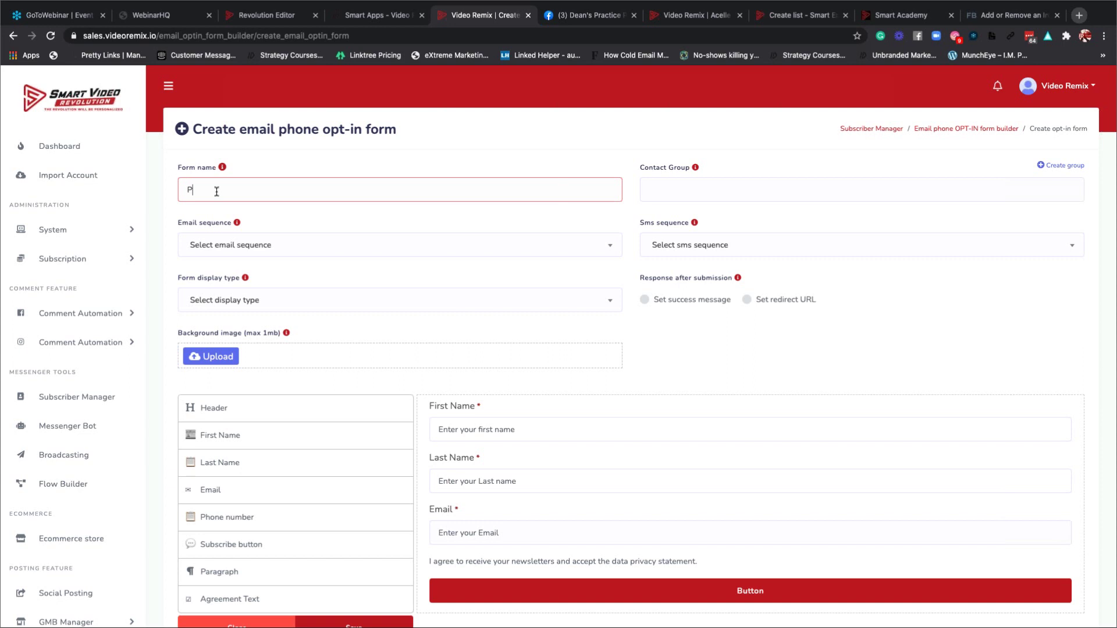
pyautogui.write('Phone DEMO ')
pyautogui.write('emo')
pyautogui.click(676, 194)
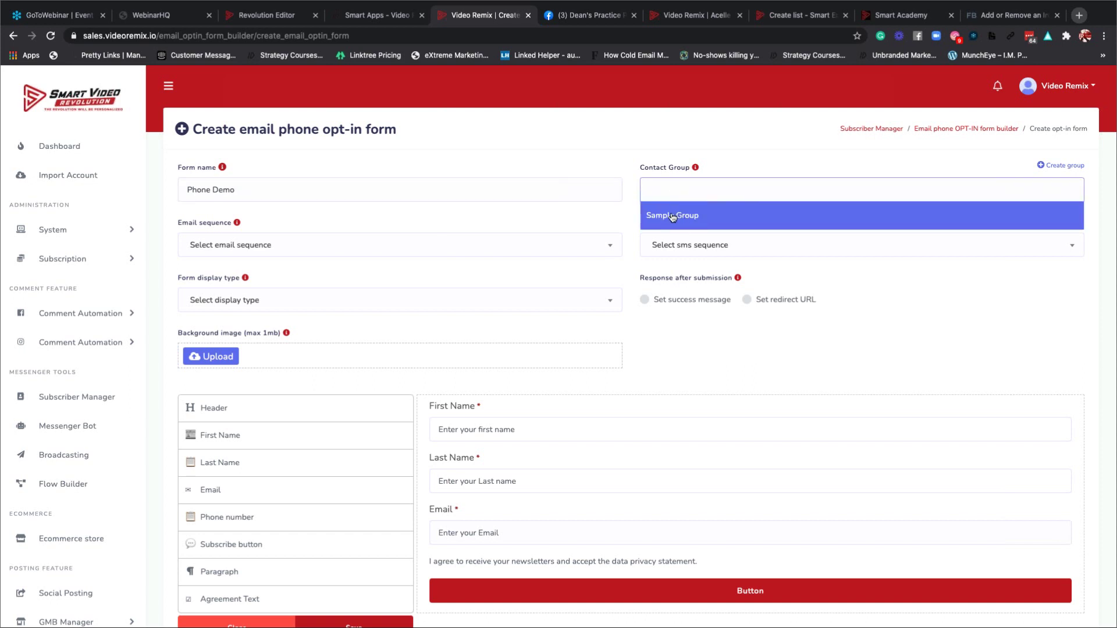
pyautogui.click(672, 216)
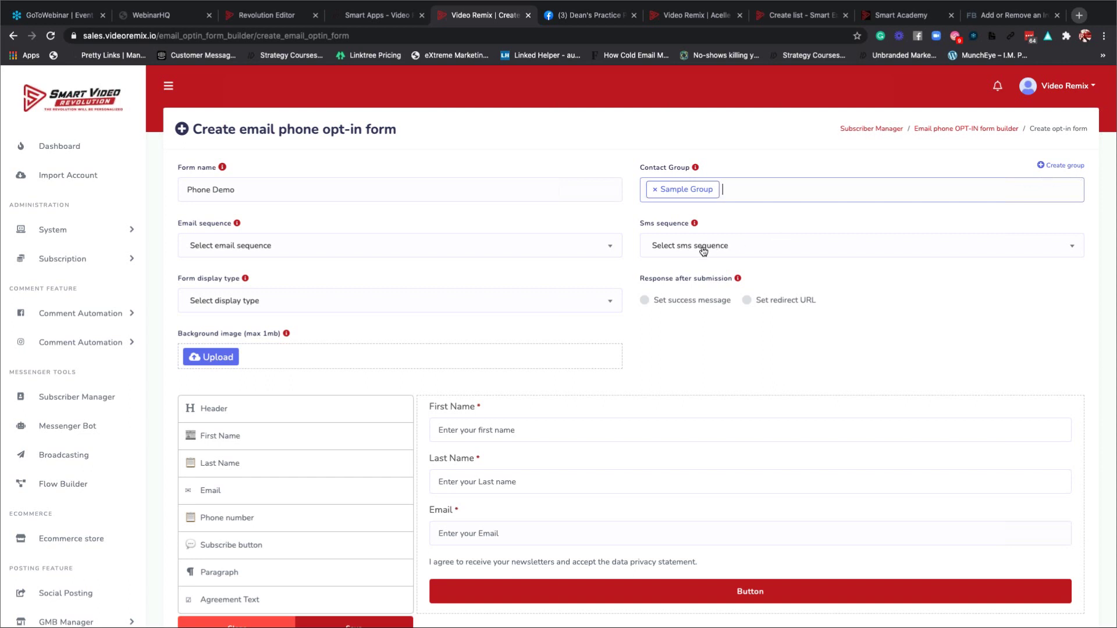
# Look through the SMS and email sequence options, leaving both unselected.
pyautogui.click(677, 247)
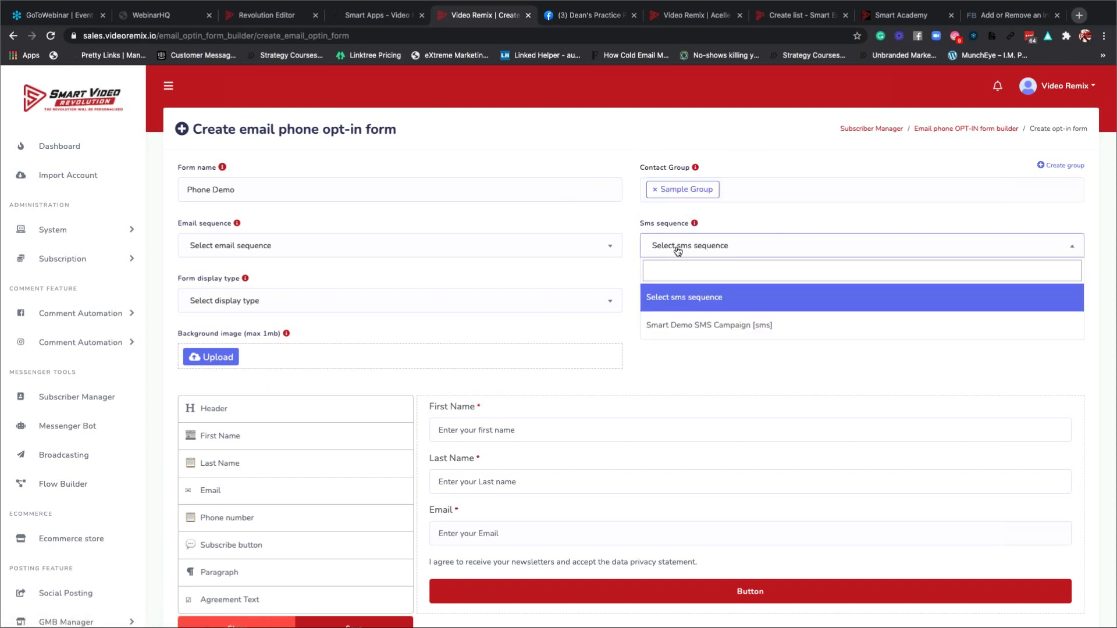
pyautogui.click(716, 218)
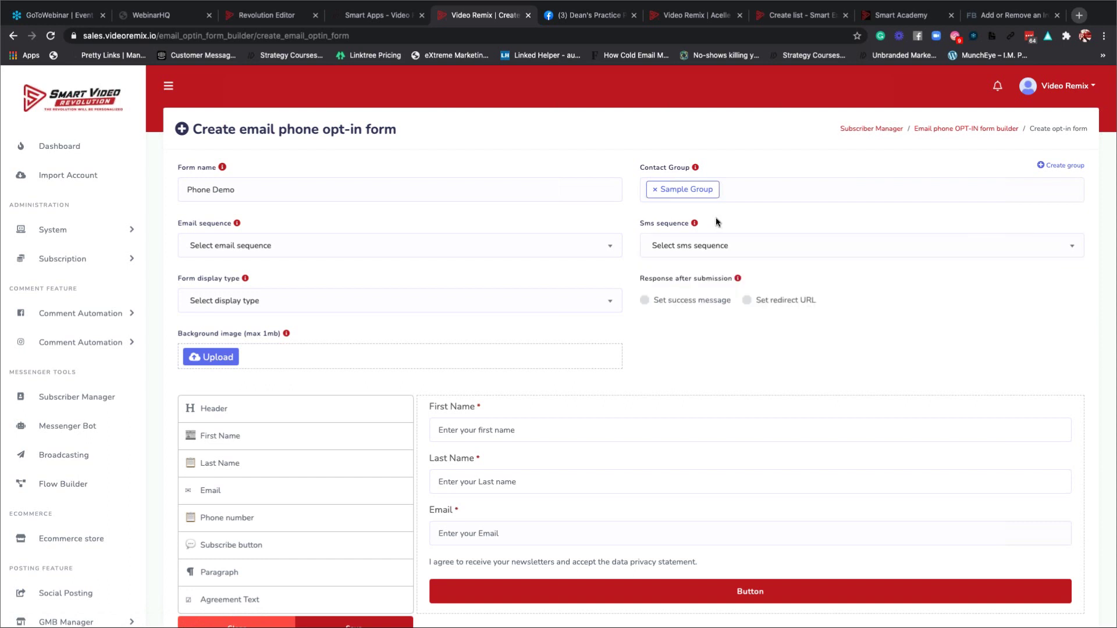
pyautogui.click(272, 249)
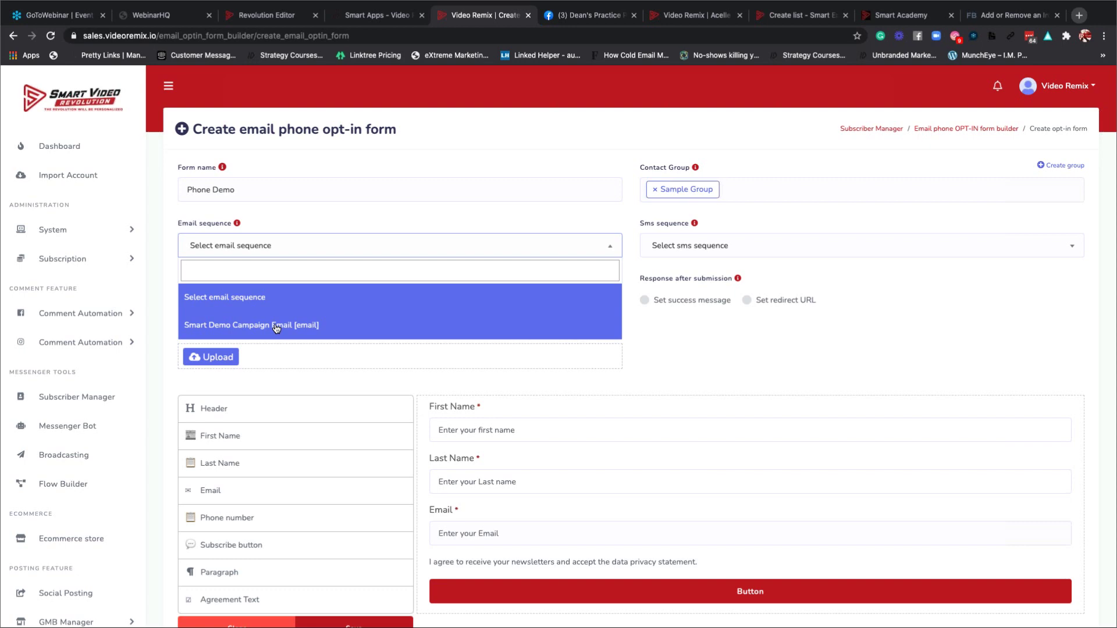
pyautogui.click(332, 221)
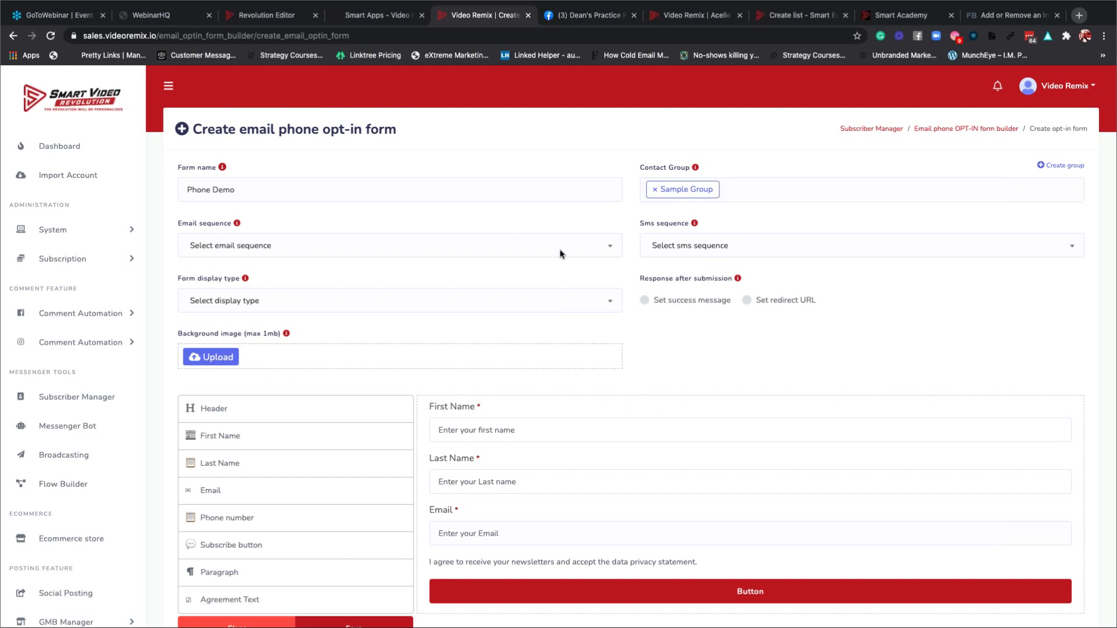
pyautogui.moveTo(245, 279)
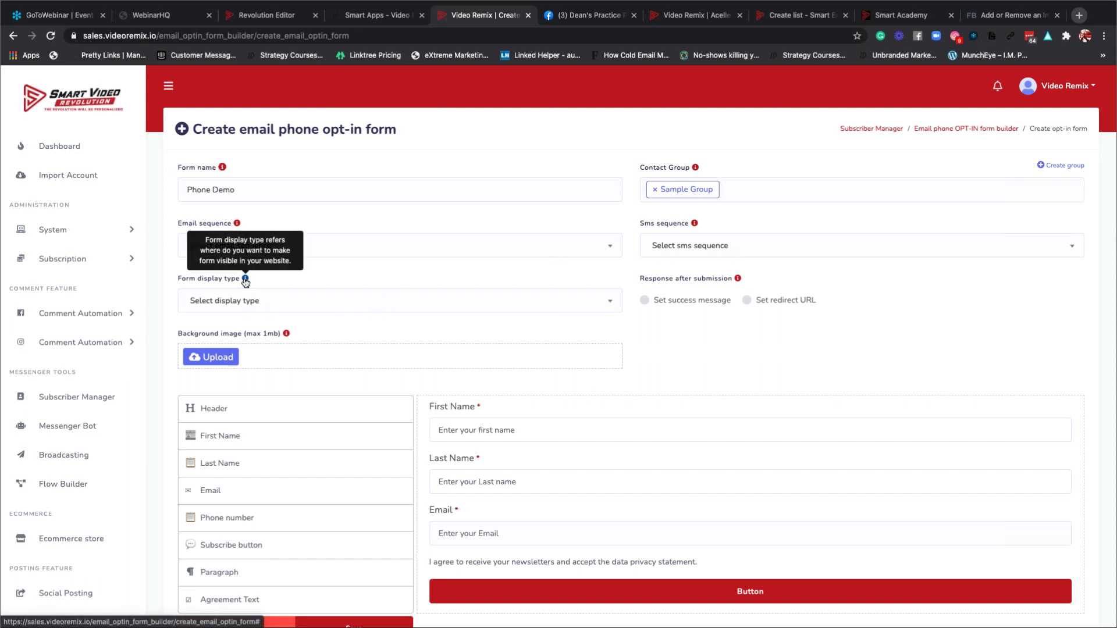
pyautogui.click(341, 307)
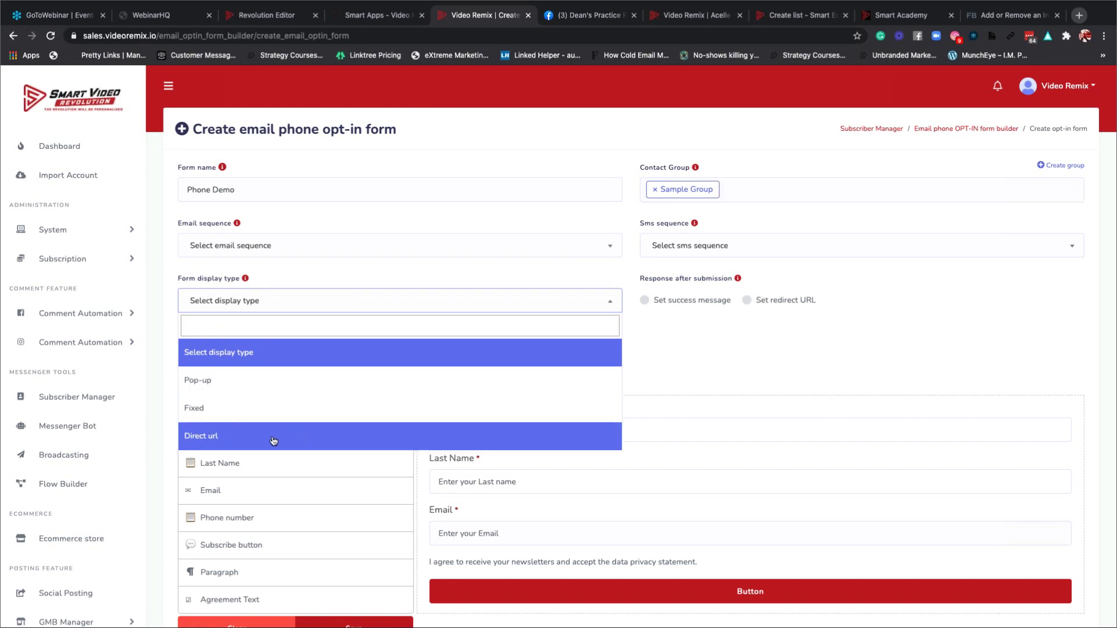
# Set the form's response after submission to Set redirect URL instead of a success message.
pyautogui.click(707, 294)
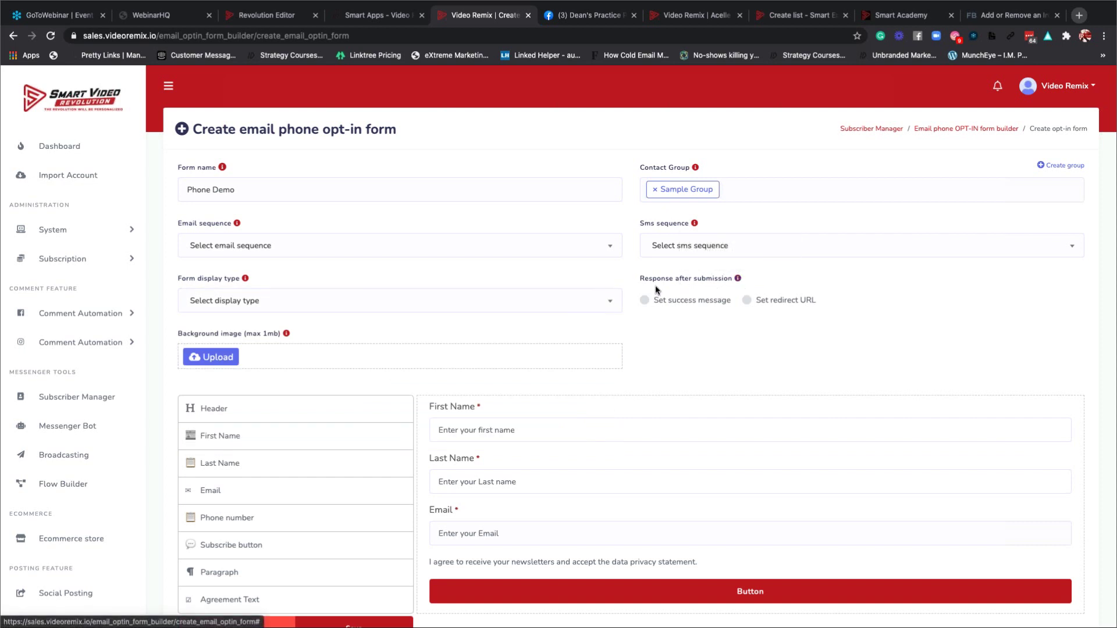
pyautogui.moveTo(732, 280)
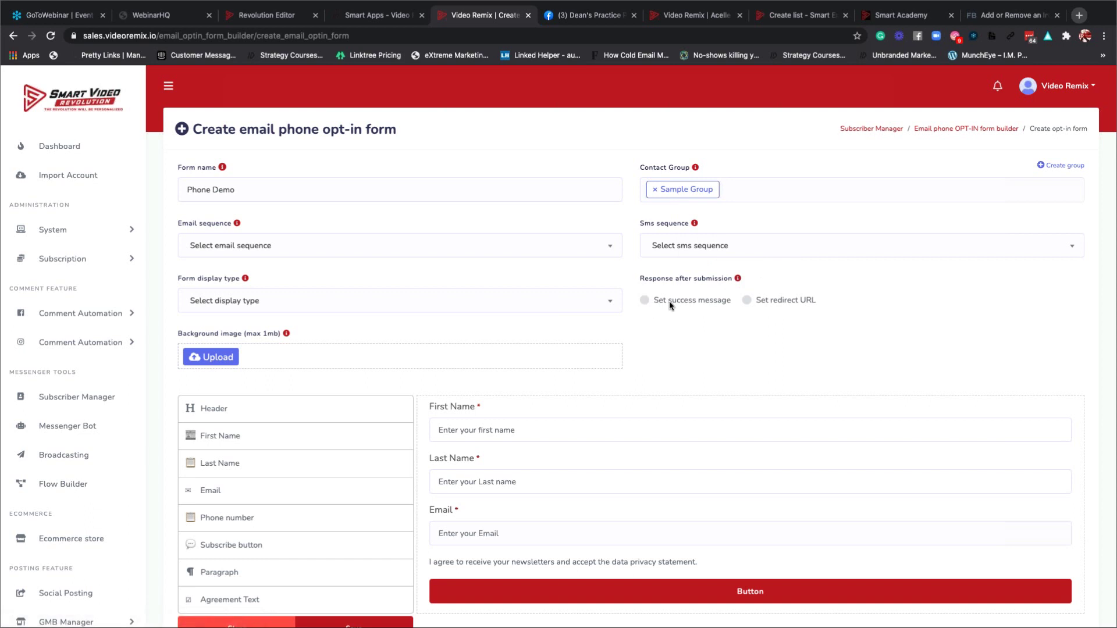
pyautogui.click(644, 300)
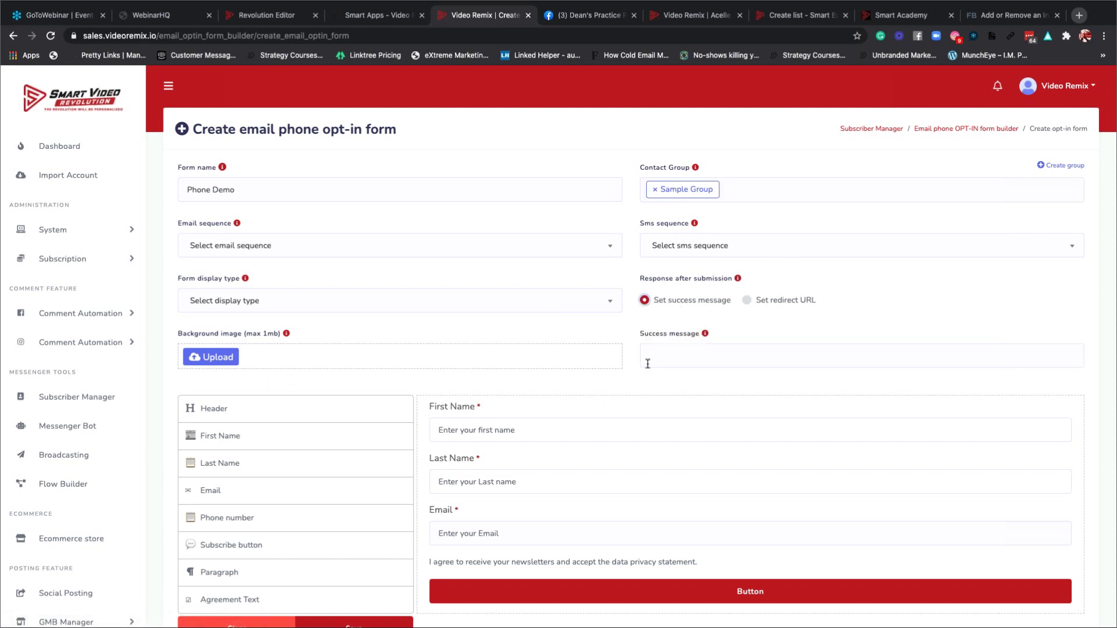
pyautogui.moveTo(708, 337)
pyautogui.click(746, 300)
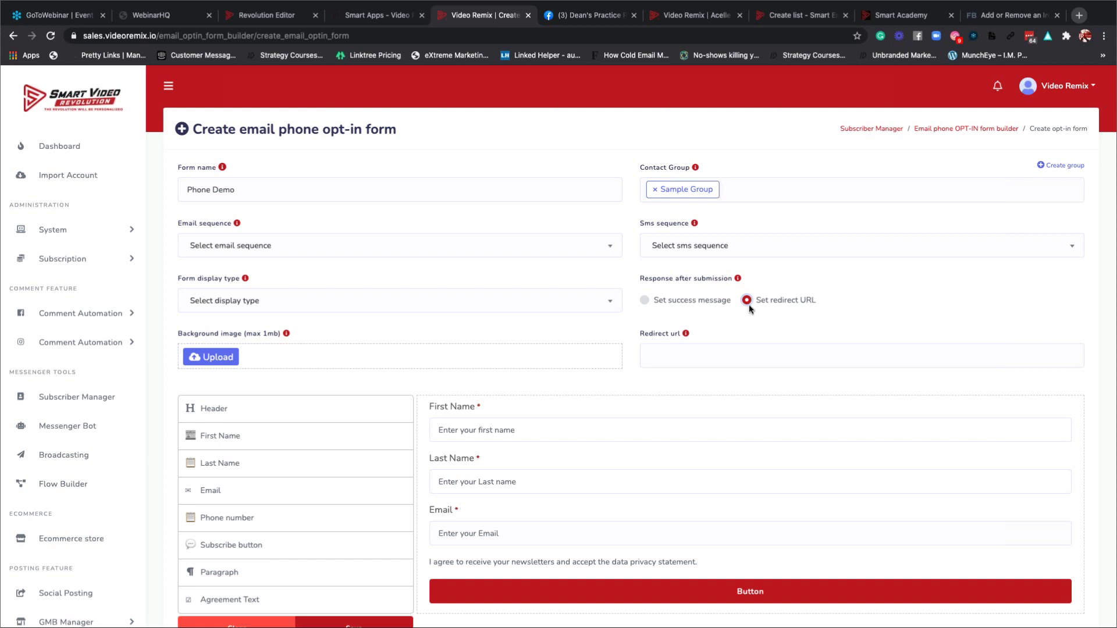
pyautogui.scroll(-2, 448, 314)
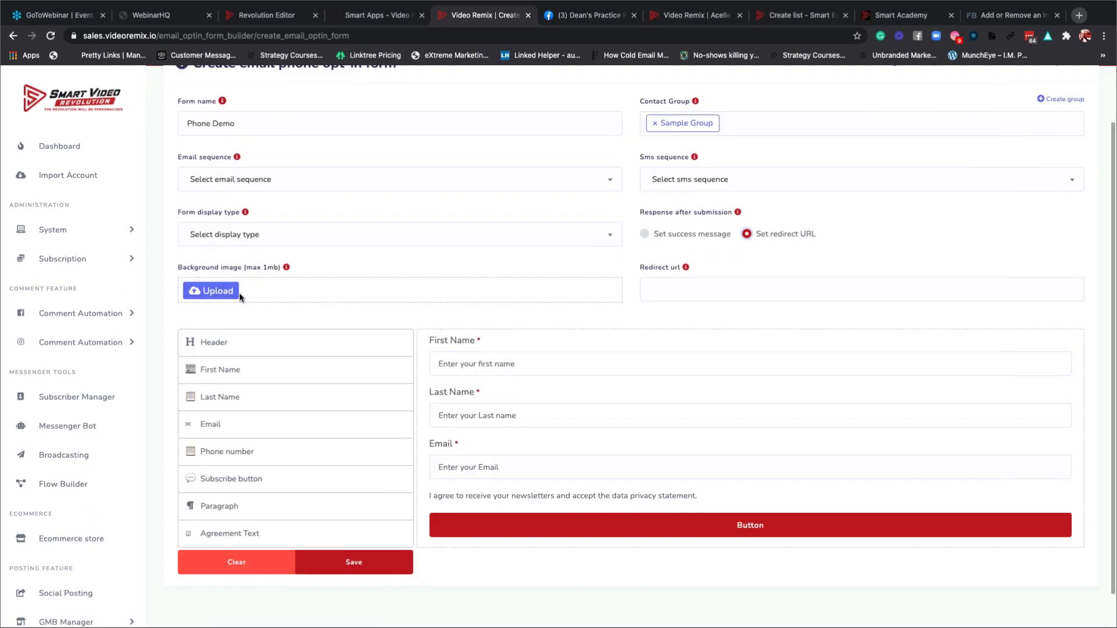
pyautogui.scroll(-1, 274, 401)
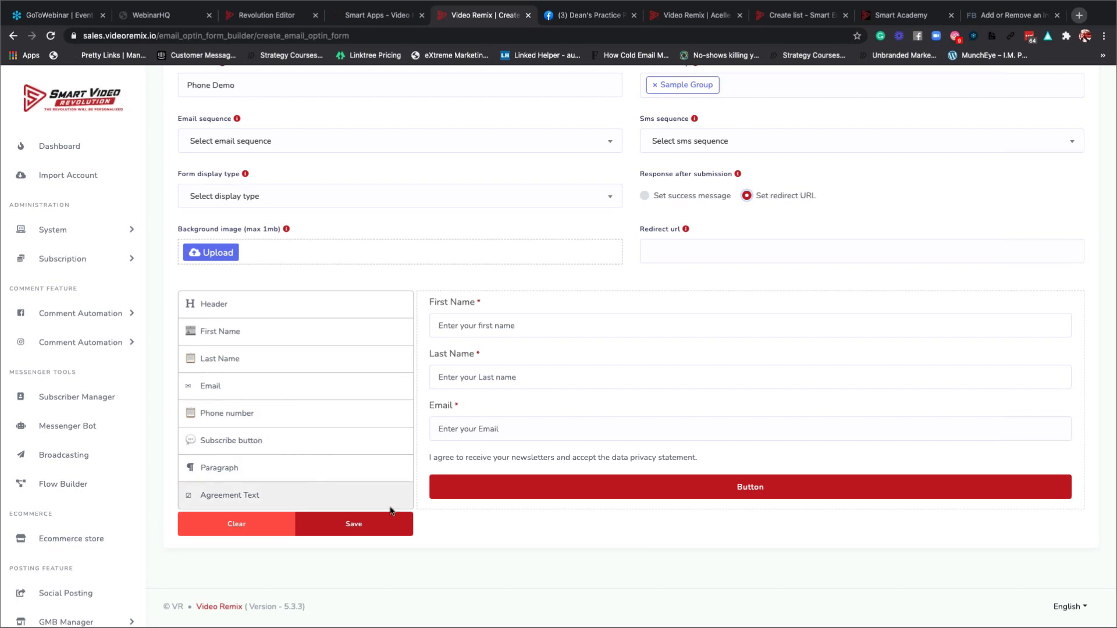
pyautogui.moveTo(528, 468)
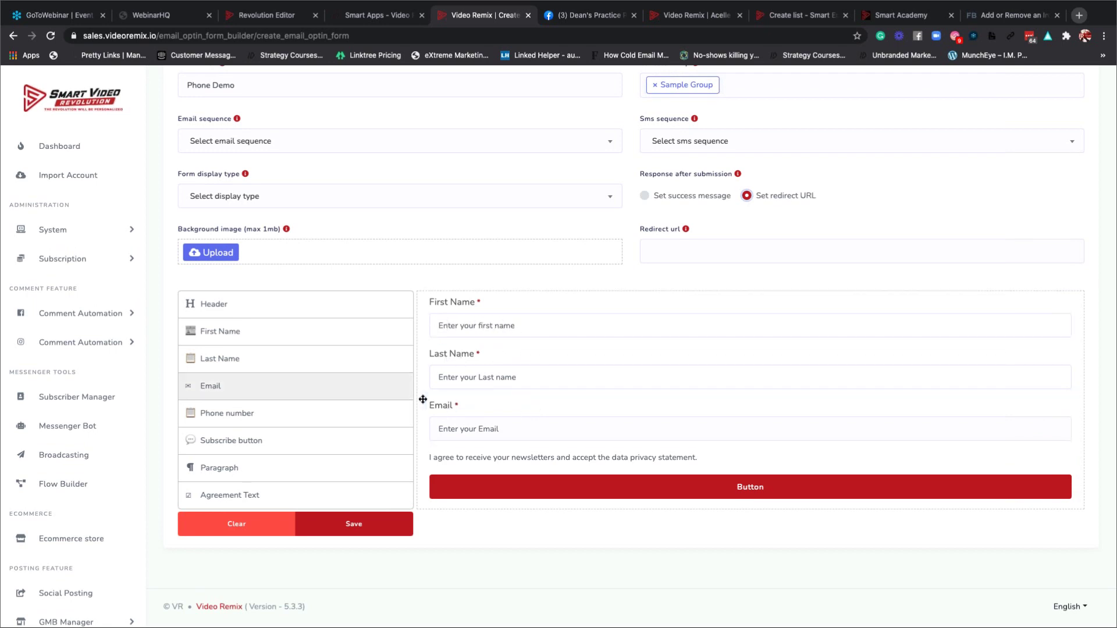
# Add a Phone number field below Email and relabel the form button 'Submit'.
pyautogui.moveTo(266, 414); pyautogui.dragTo(549, 454)
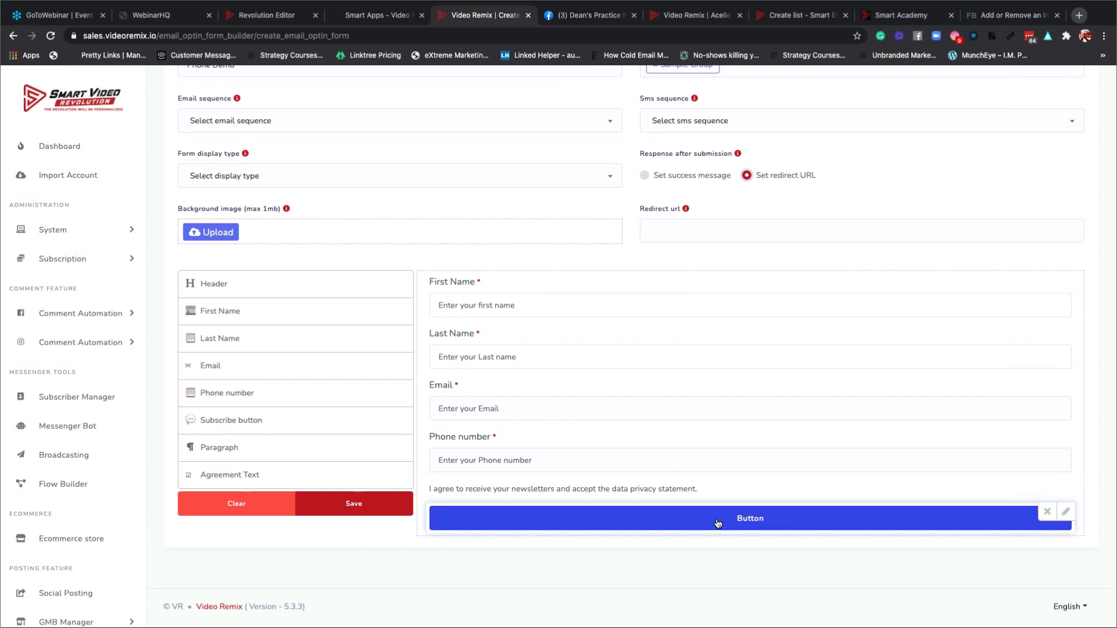
pyautogui.click(1065, 513)
pyautogui.scroll(-3, 707, 520)
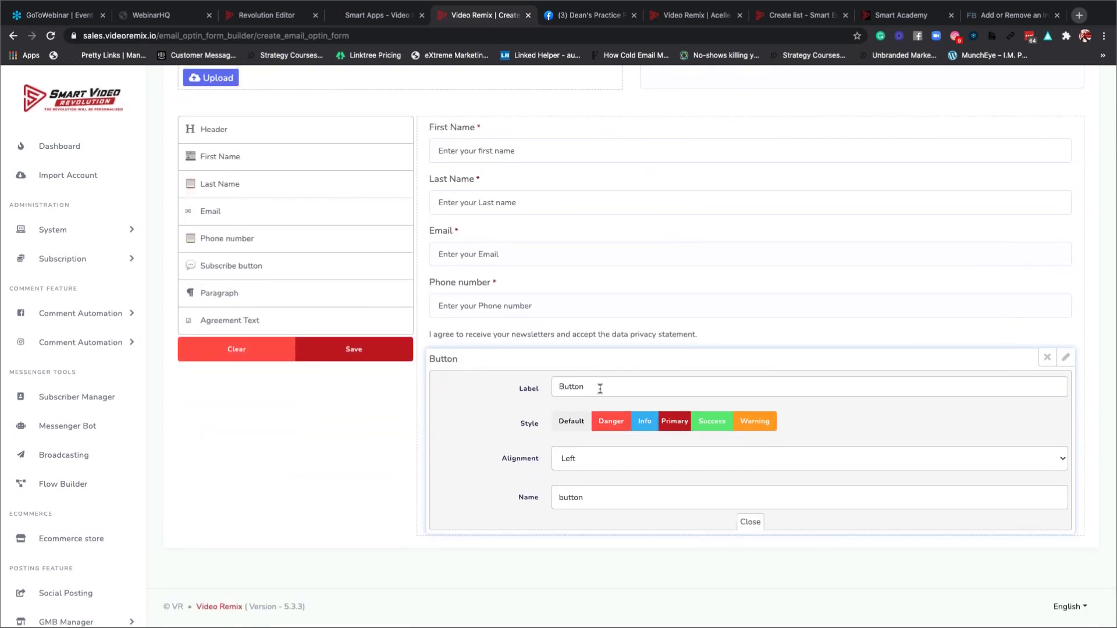
pyautogui.moveTo(595, 389); pyautogui.dragTo(538, 388)
pyautogui.write('Submit')
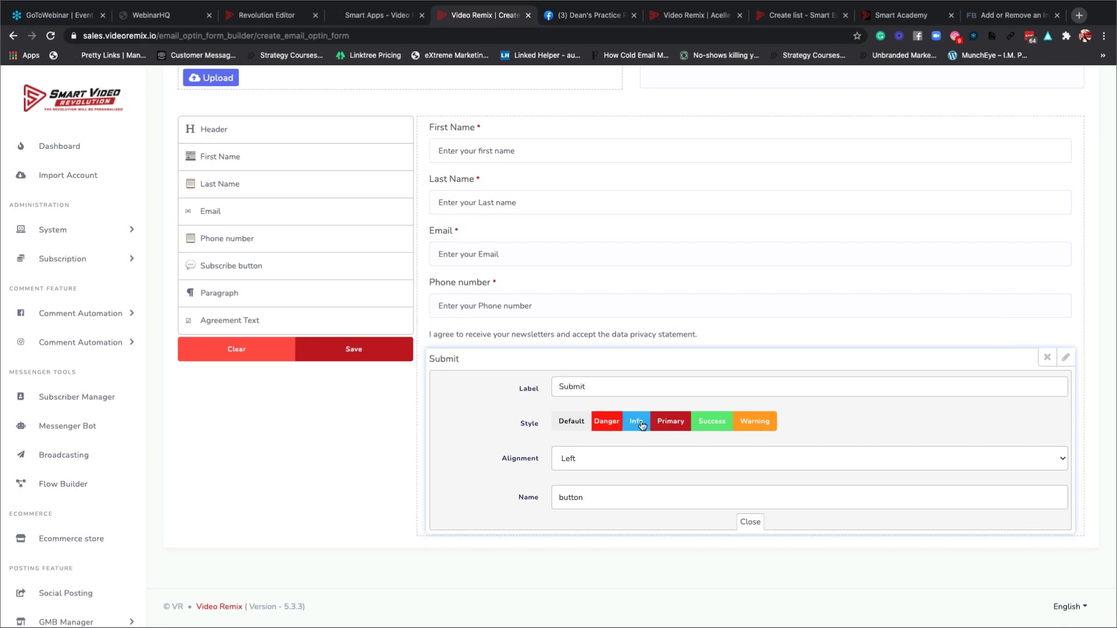
# Give the submit button Primary style, center alignment and the name 'Submit Your Information', then attempt saving.
pyautogui.click(669, 425)
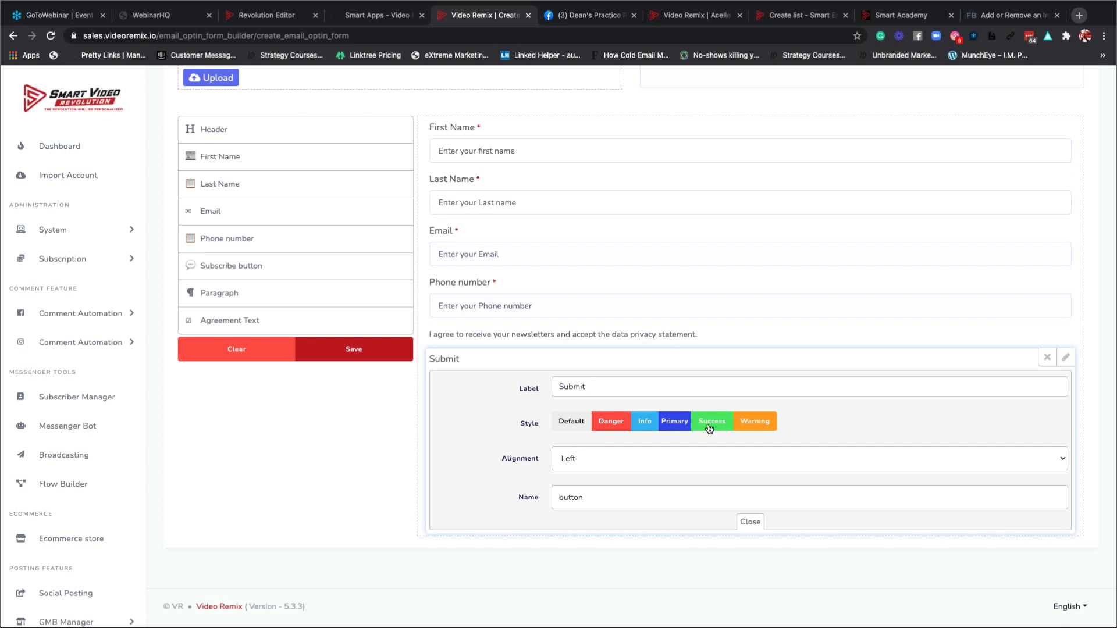
pyautogui.click(585, 463)
pyautogui.click(581, 469)
pyautogui.click(616, 499)
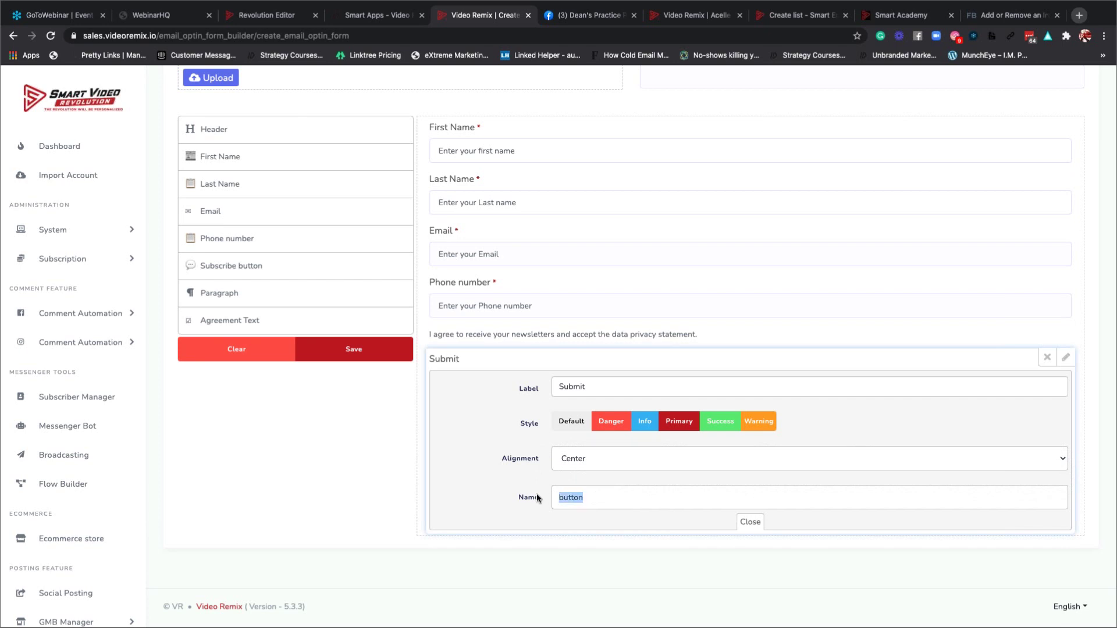
pyautogui.write('Submit Your Information')
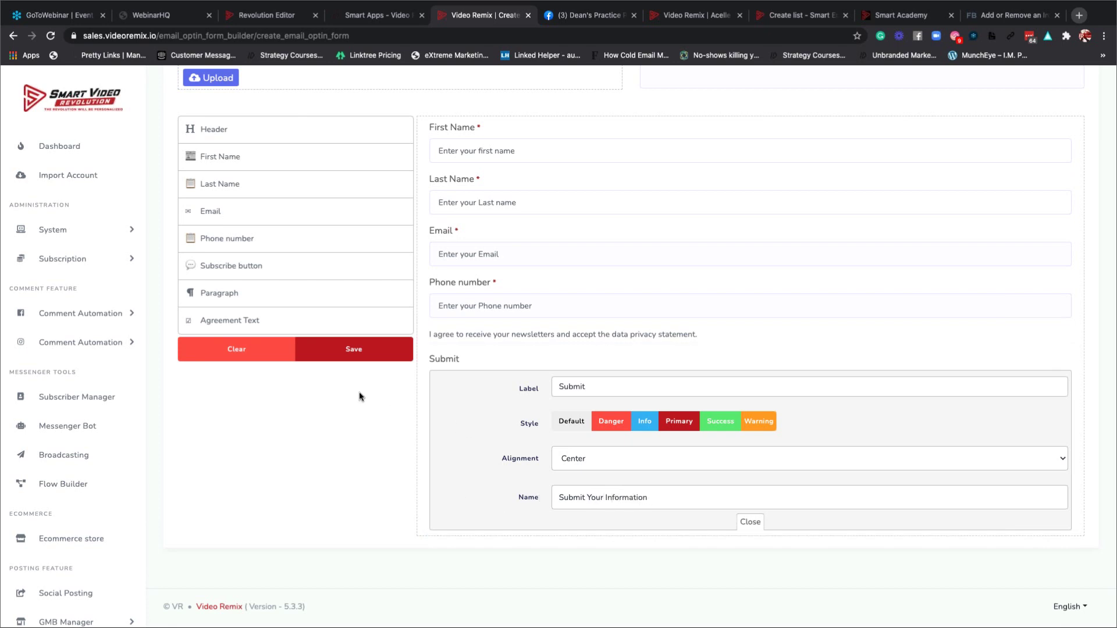
pyautogui.click(352, 353)
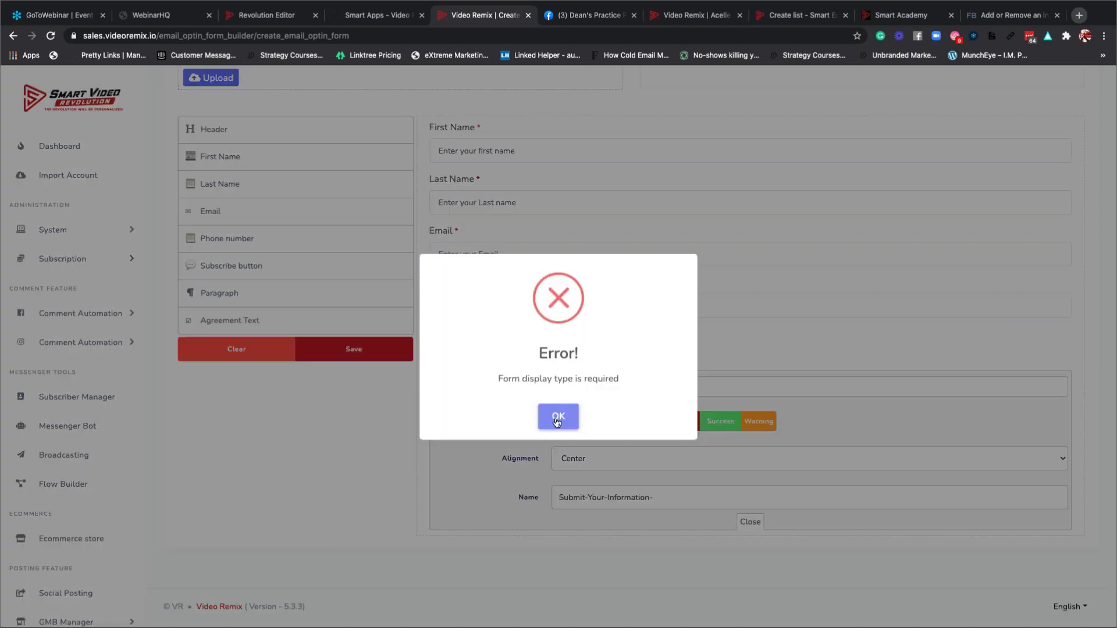
pyautogui.click(557, 418)
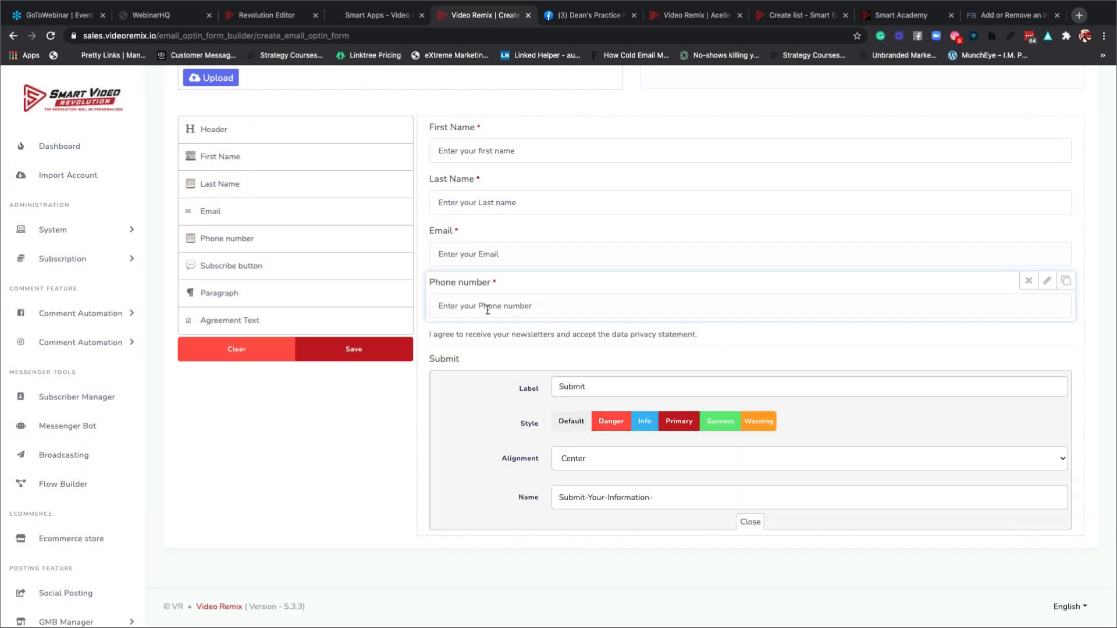
pyautogui.scroll(5, 483, 309)
# Set the form display type to Pop-up, keeping the 10-second delay, and attempt saving.
pyautogui.scroll(2, 488, 313)
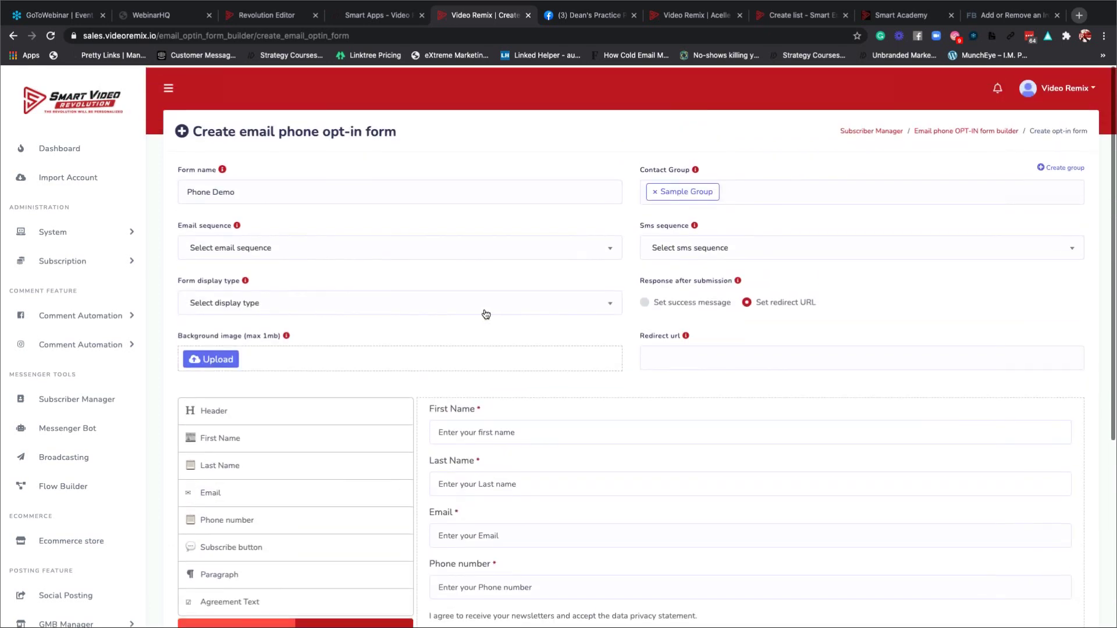
pyautogui.click(260, 301)
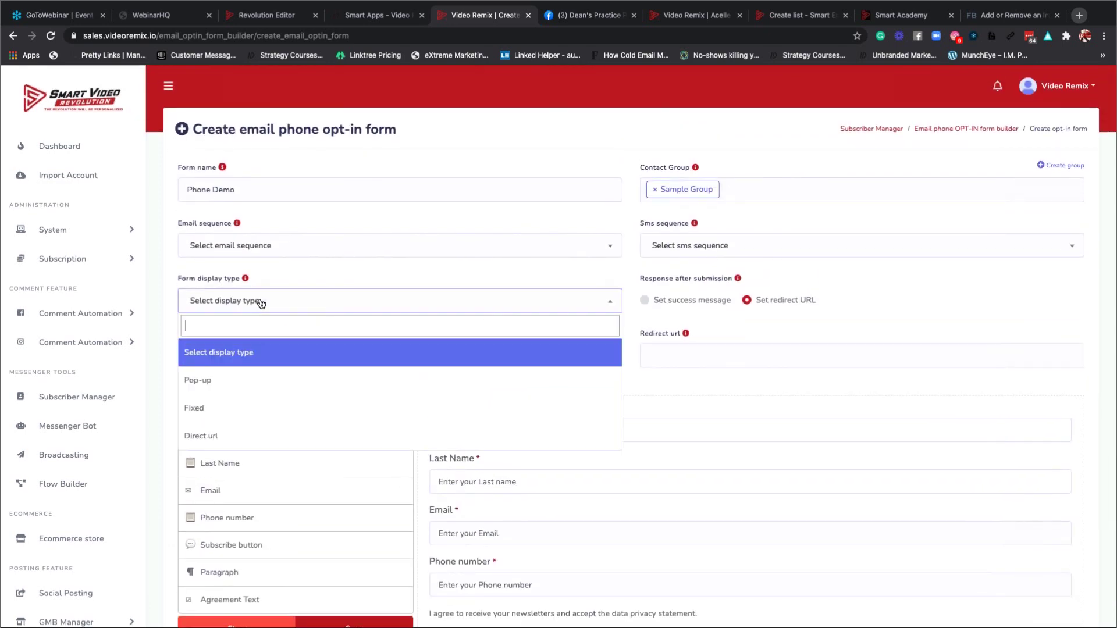
pyautogui.click(250, 380)
pyautogui.click(282, 354)
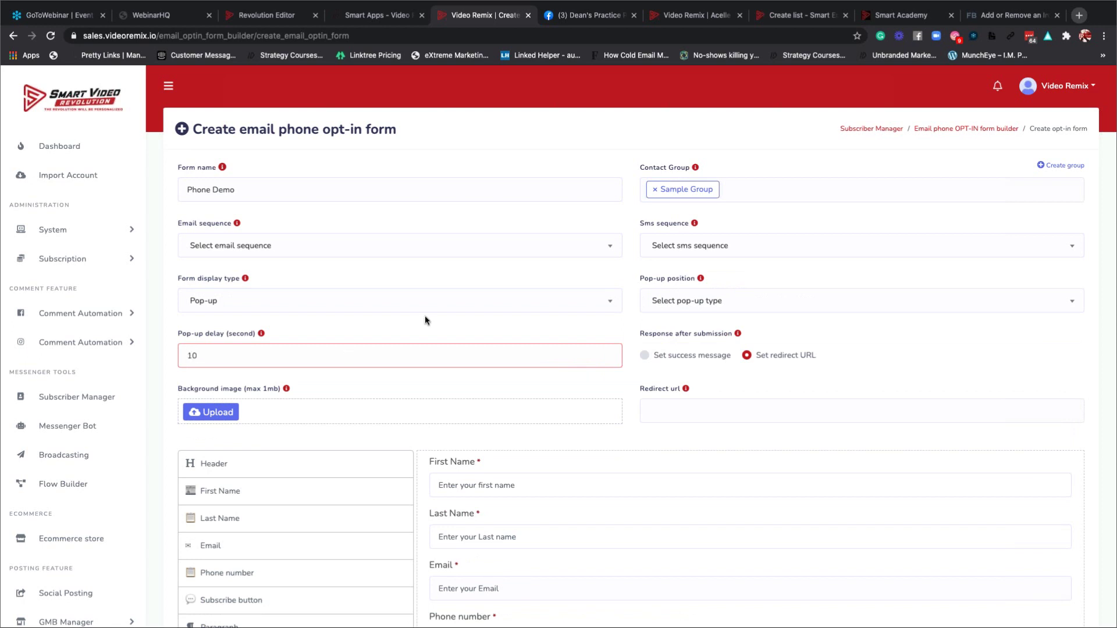
pyautogui.click(403, 334)
pyautogui.scroll(-5, 404, 334)
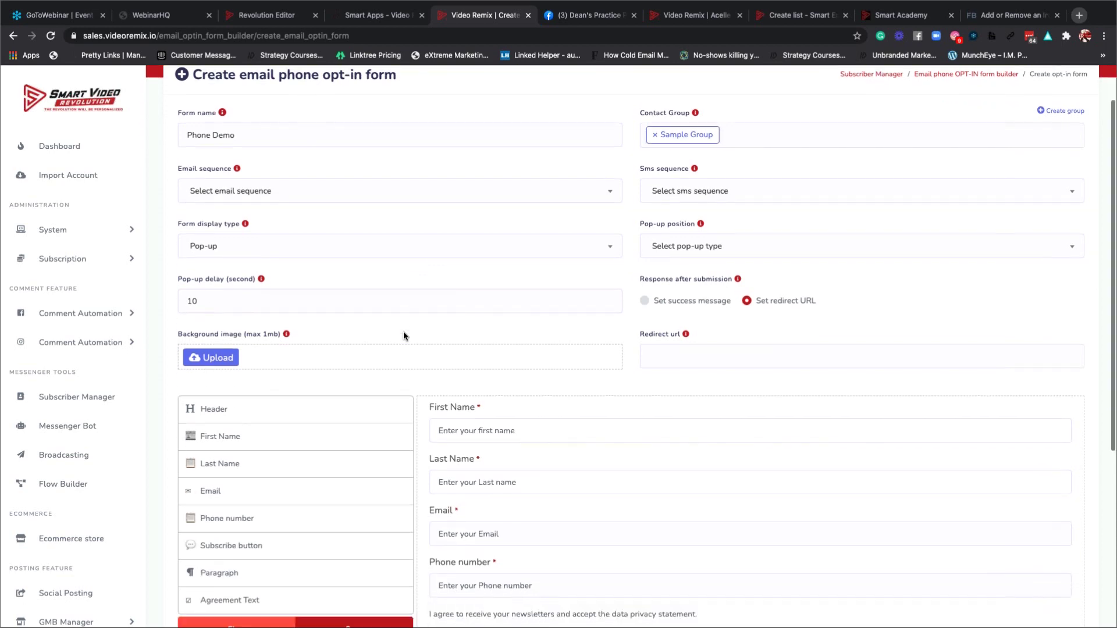
pyautogui.scroll(-1, 601, 540)
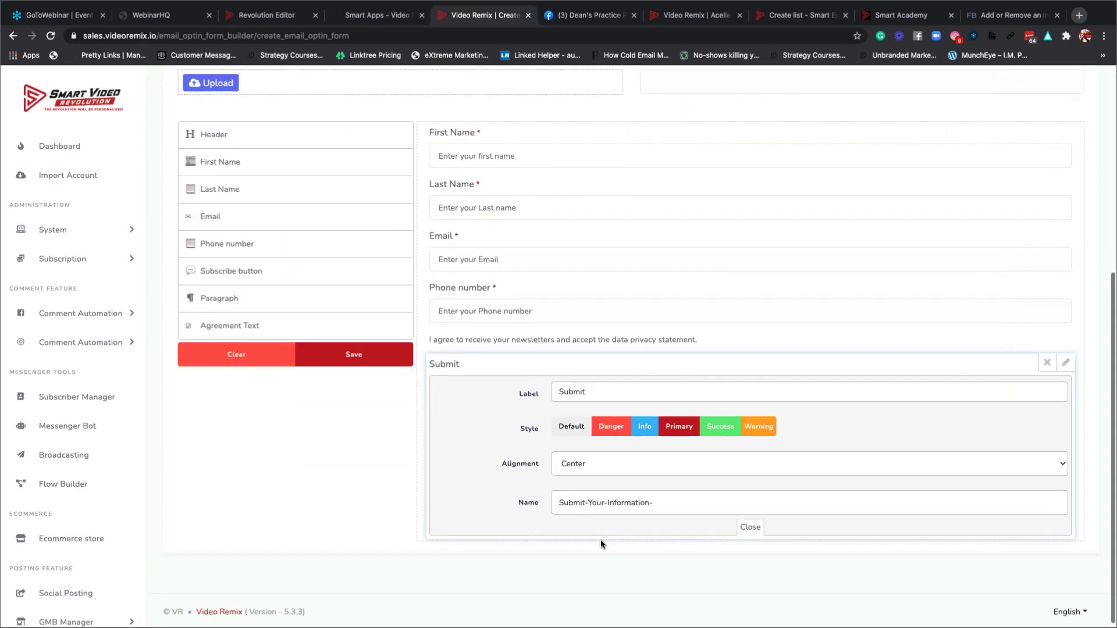
pyautogui.click(354, 349)
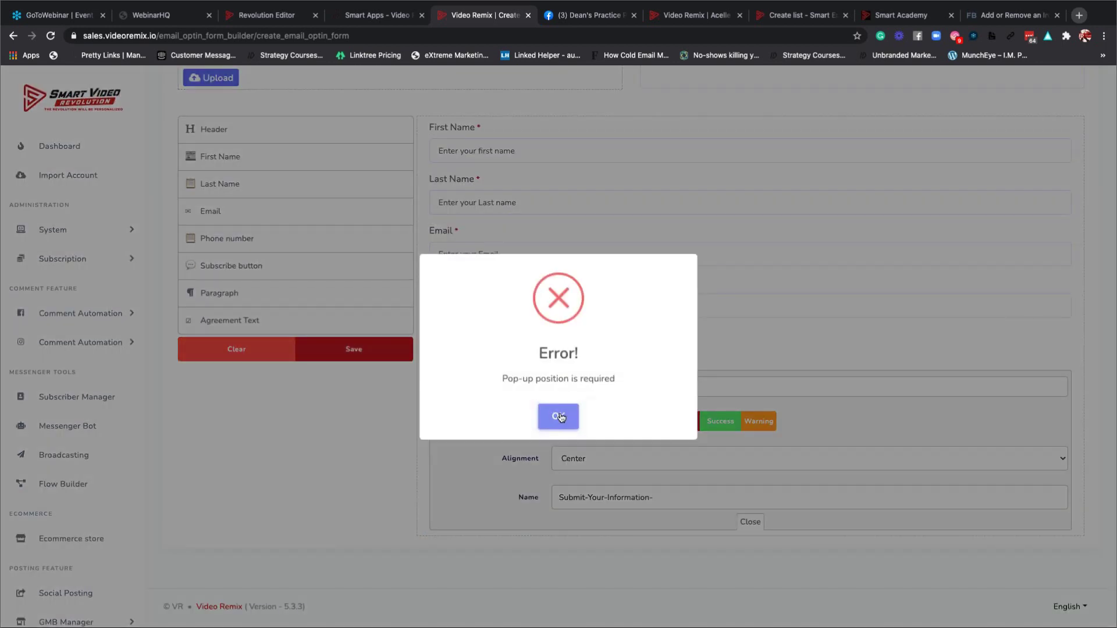
pyautogui.click(560, 415)
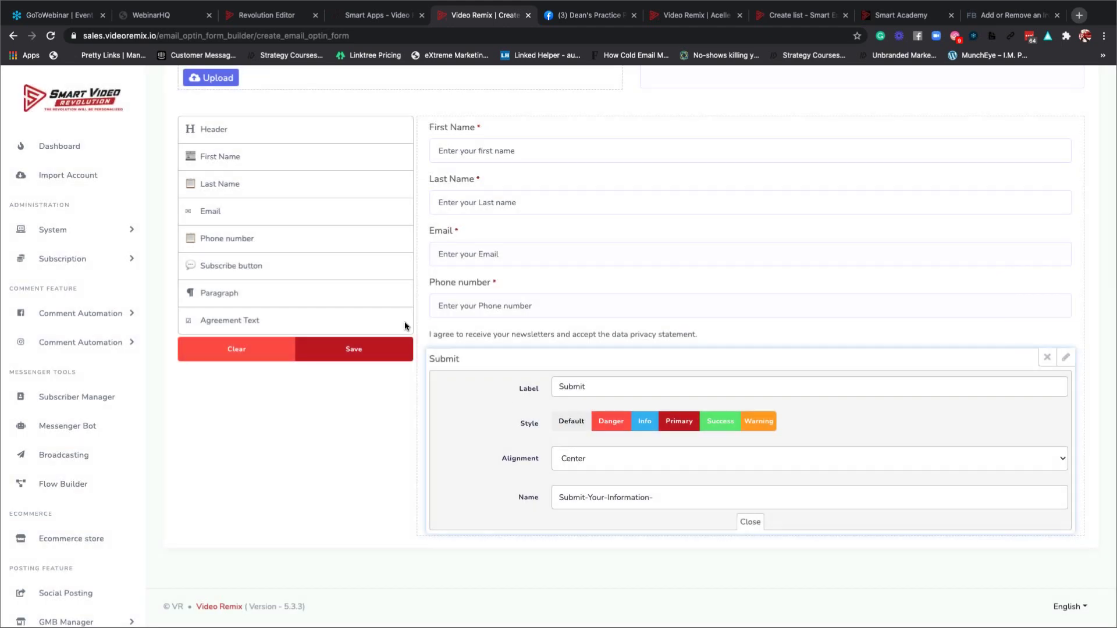
# Set the pop-up position to Center and attempt saving again.
pyautogui.scroll(5, 382, 288)
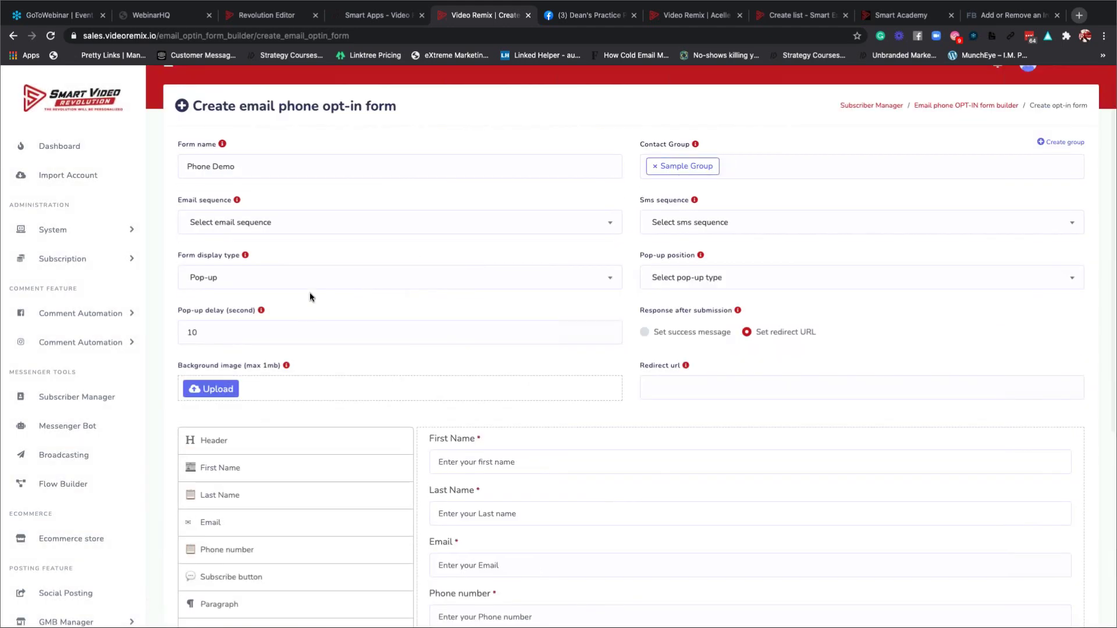
pyautogui.click(706, 278)
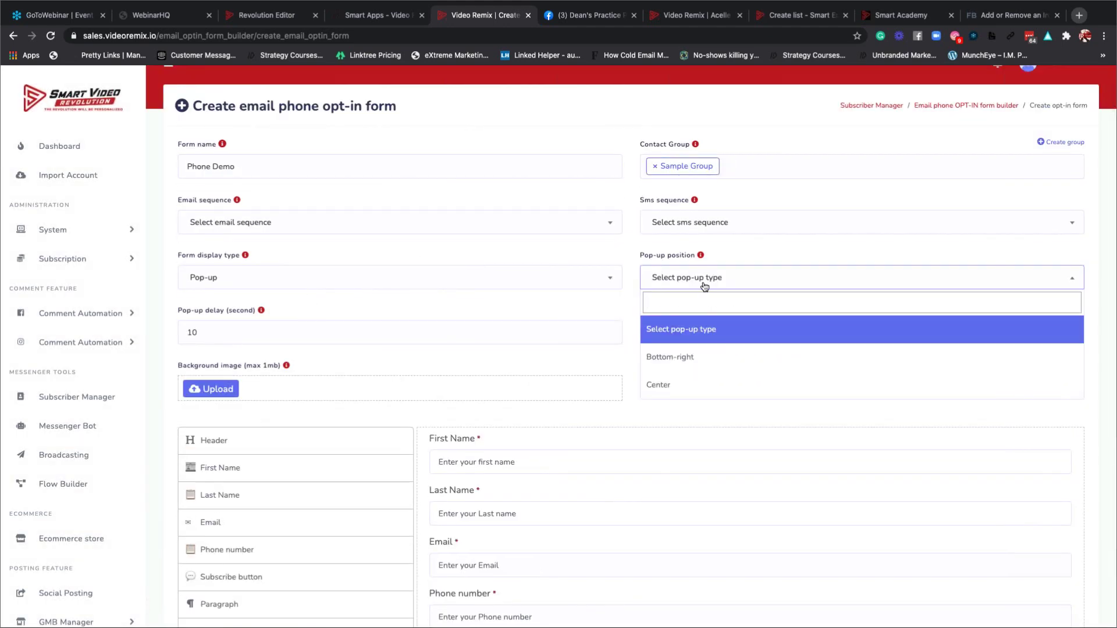
pyautogui.click(681, 384)
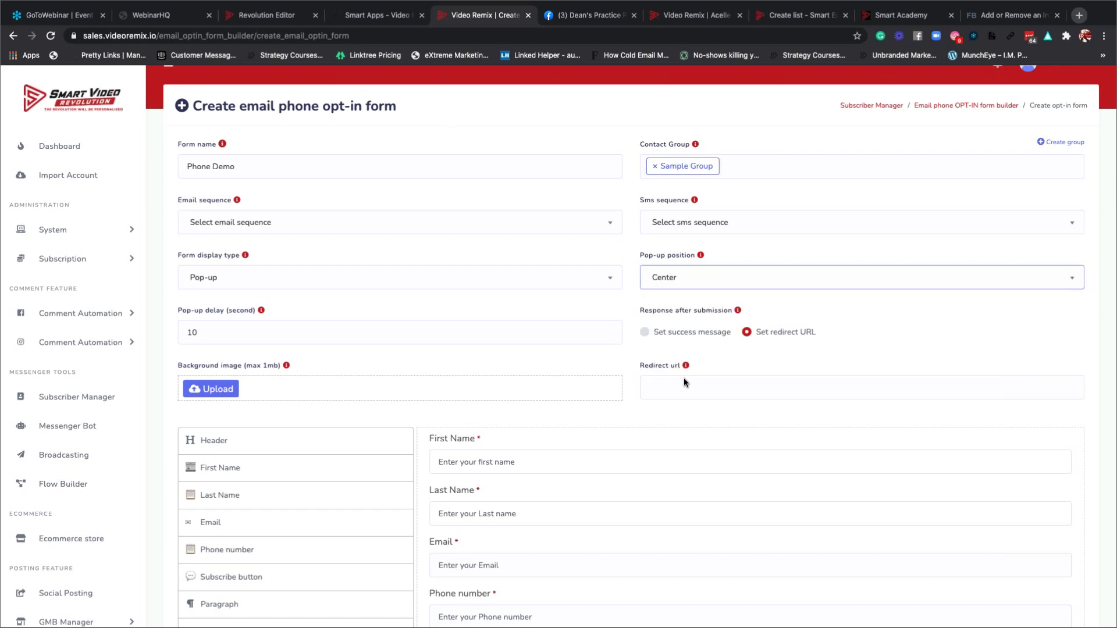
pyautogui.scroll(-5, 686, 325)
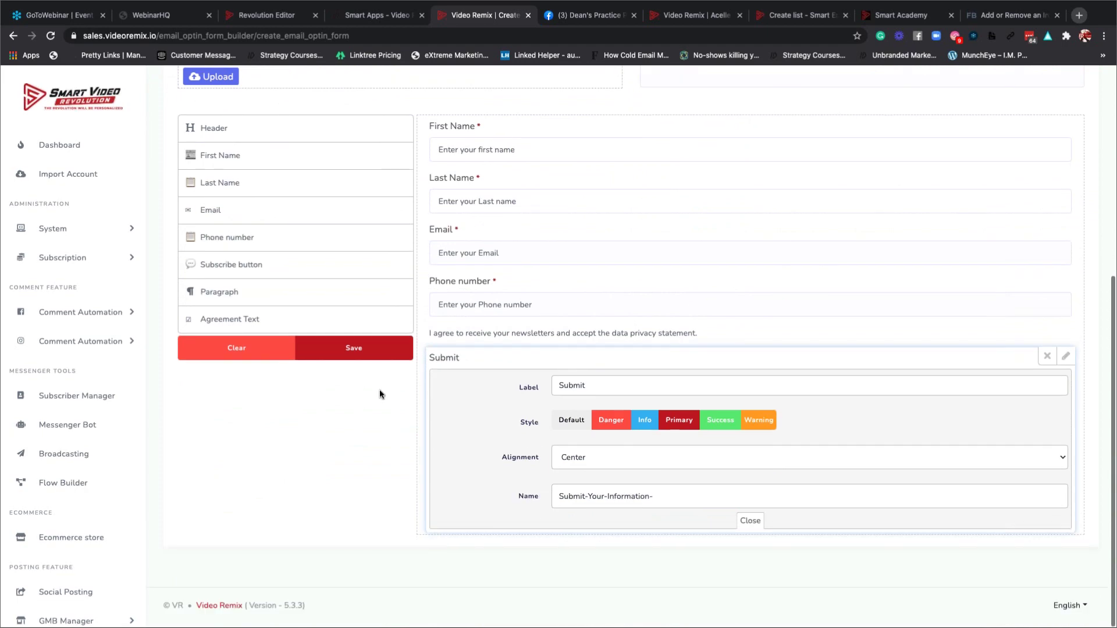
pyautogui.click(378, 349)
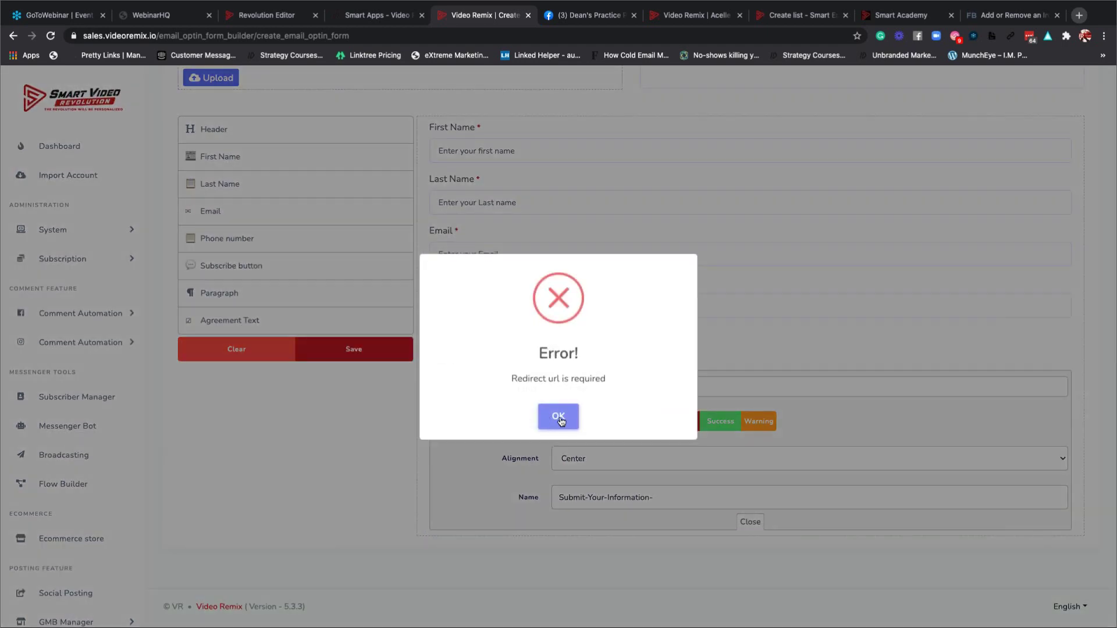
pyautogui.click(567, 416)
# Use the success message 'Thank You For Filling Out The Informati' and save the Phone Demo form.
pyautogui.scroll(2, 683, 225)
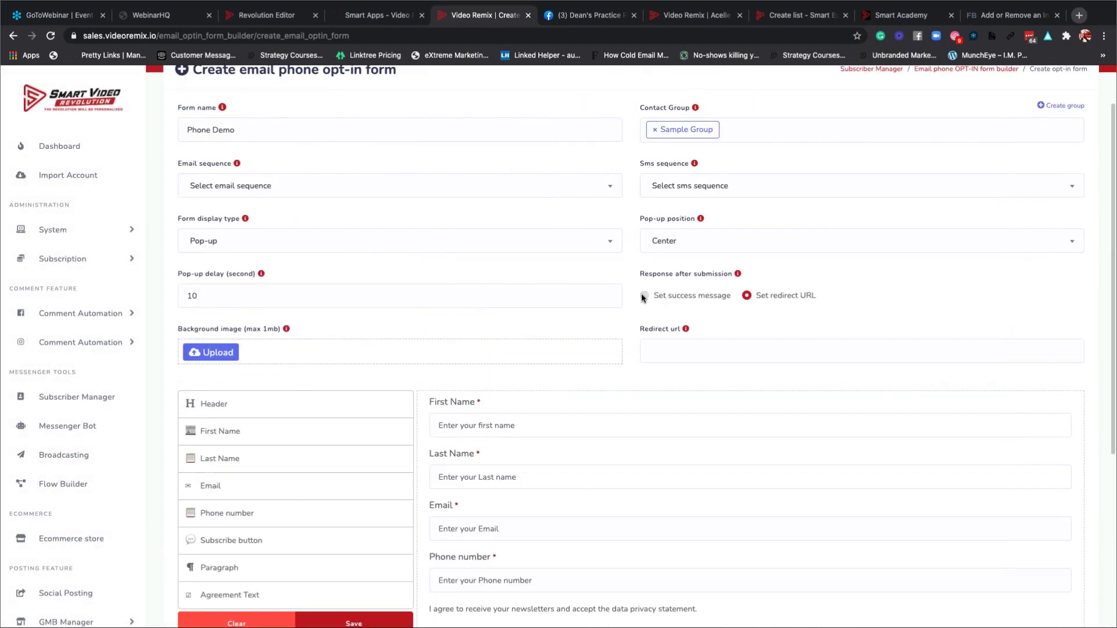
pyautogui.click(644, 294)
pyautogui.click(661, 351)
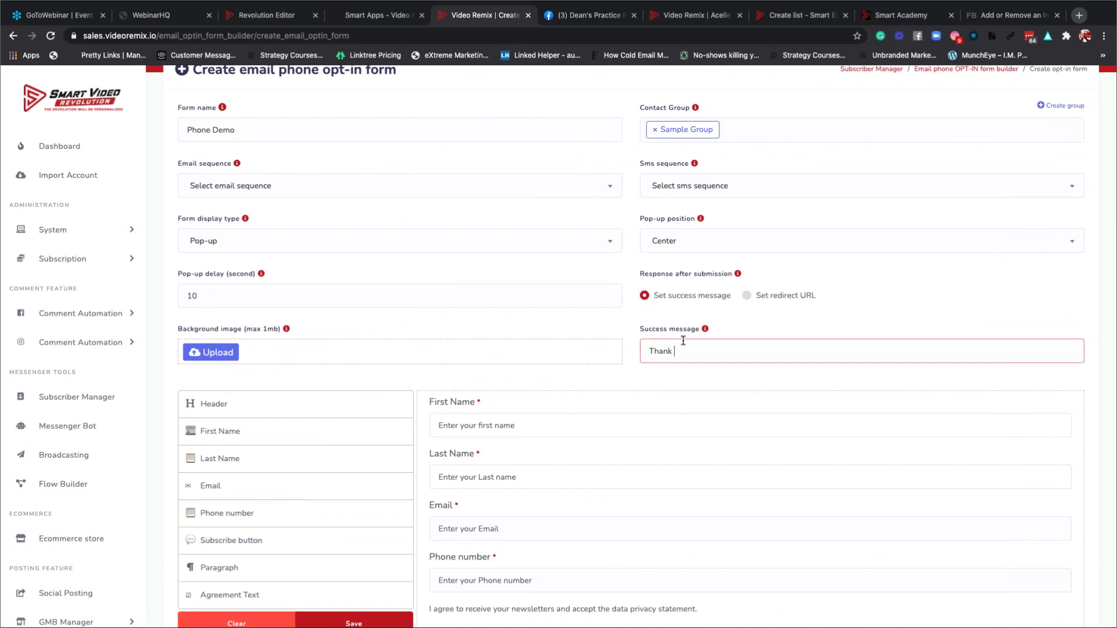
pyautogui.write('Thank You For Filling Out The Information')
pyautogui.click(841, 304)
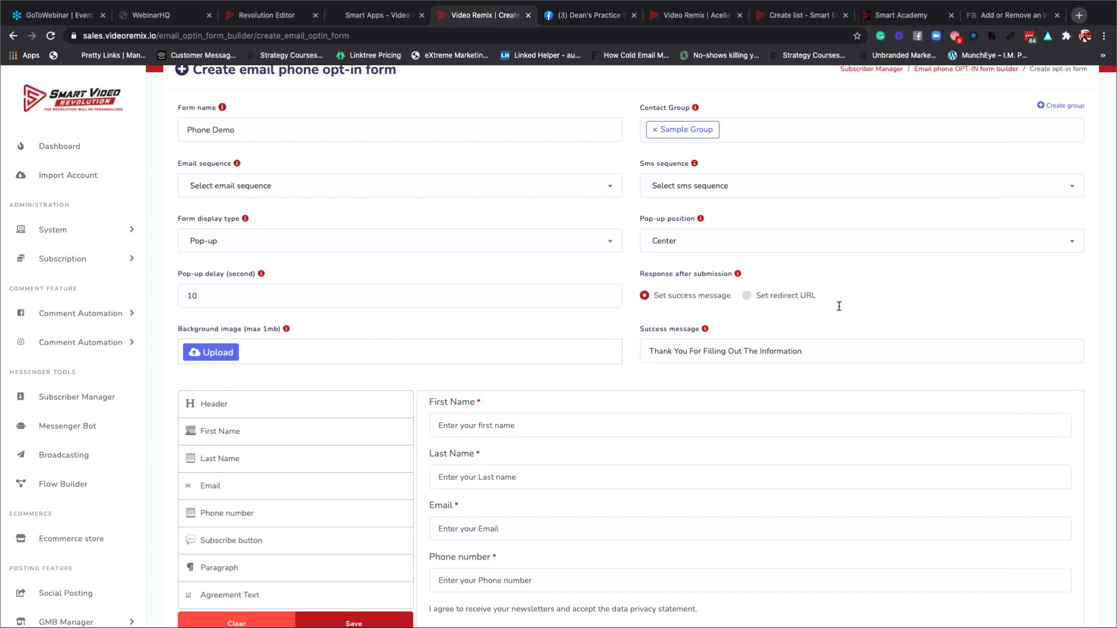
pyautogui.scroll(-4, 599, 382)
pyautogui.scroll(-1, 599, 382)
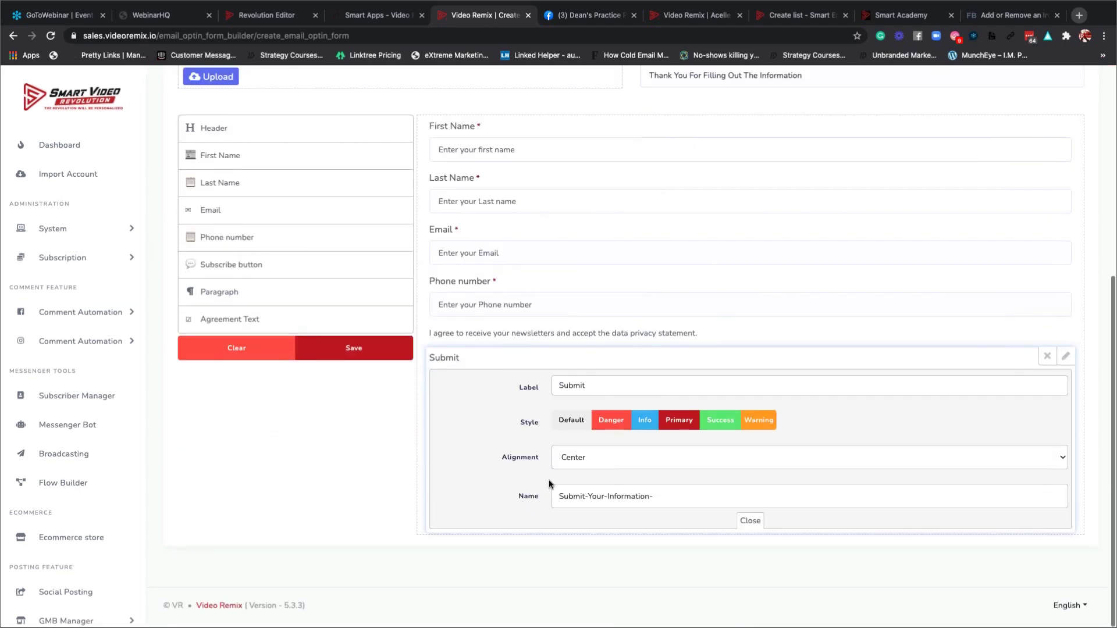
pyautogui.click(357, 352)
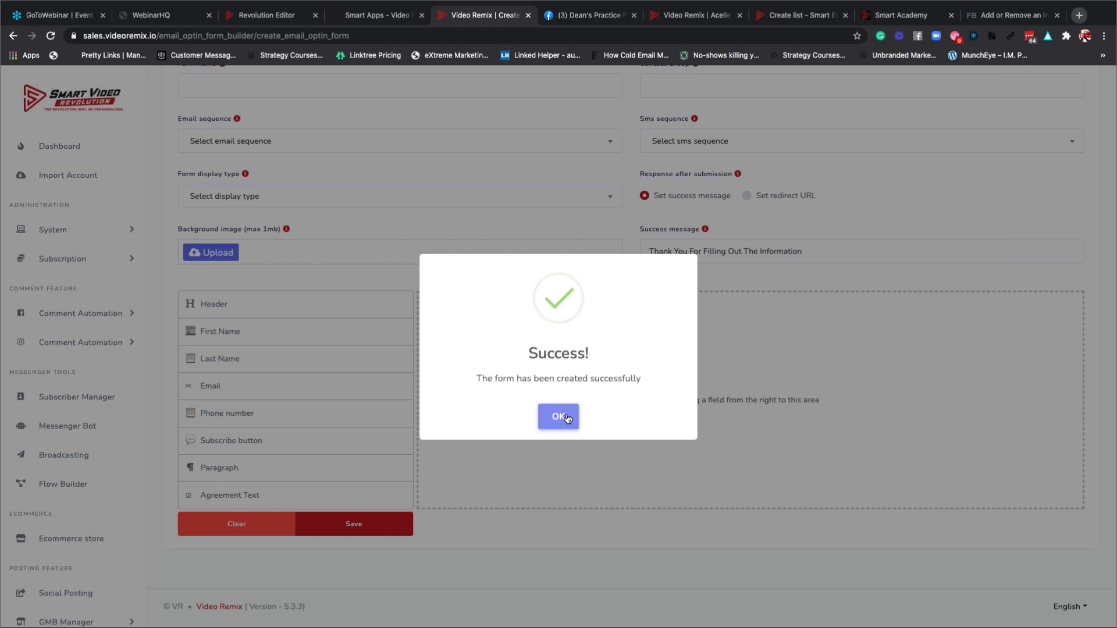
pyautogui.click(558, 416)
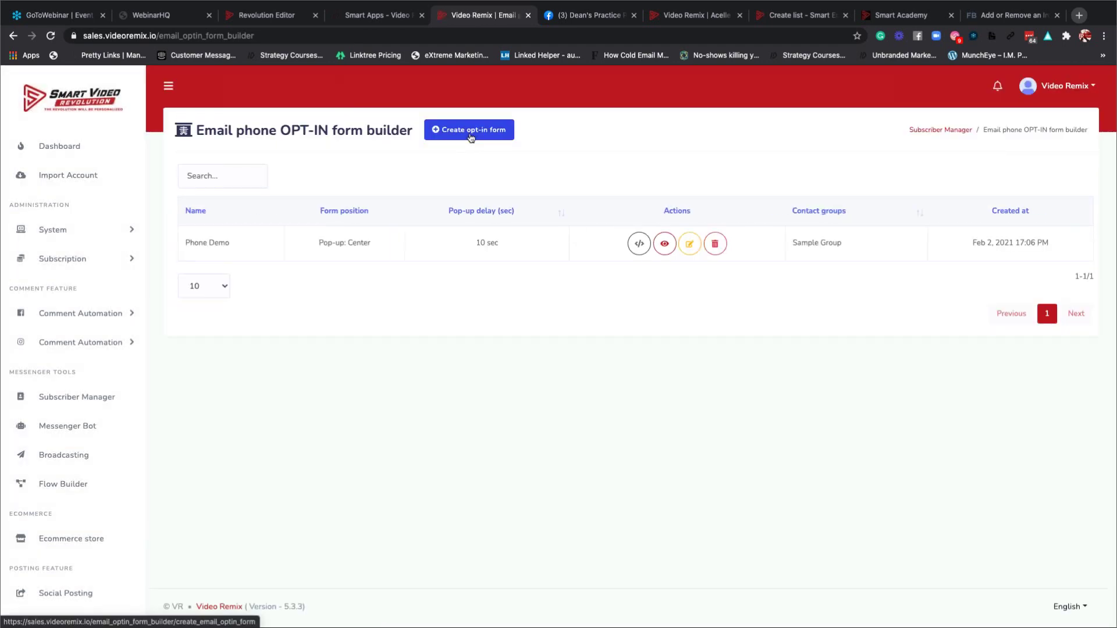
# View the Phone Demo embed code, open its live preview in a new tab, and return to the list.
pyautogui.click(639, 244)
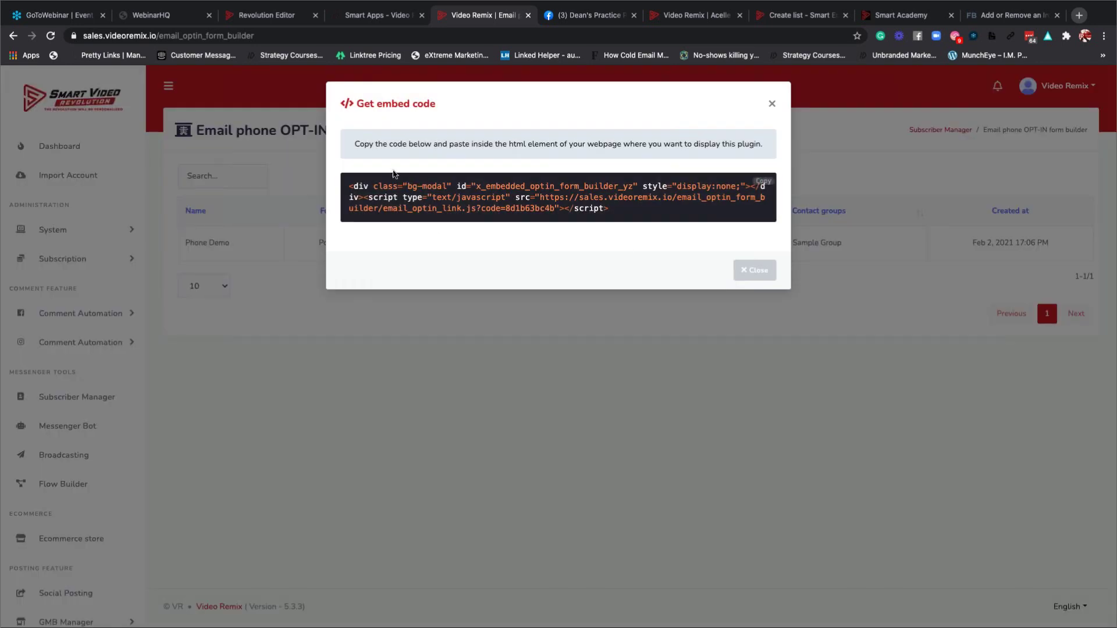
pyautogui.click(771, 106)
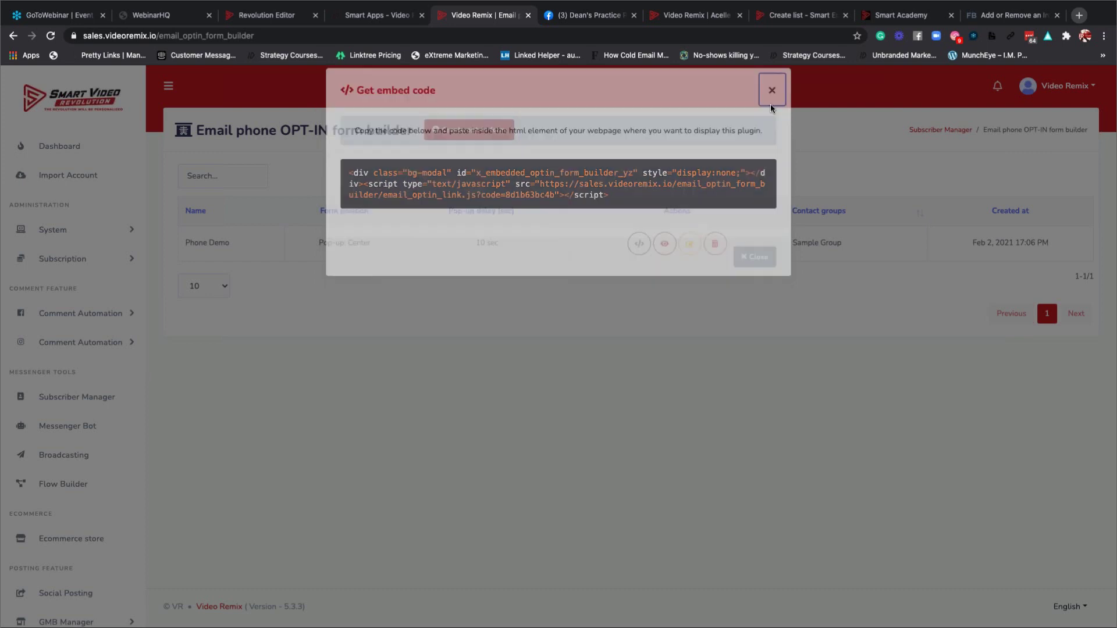
pyautogui.click(665, 245)
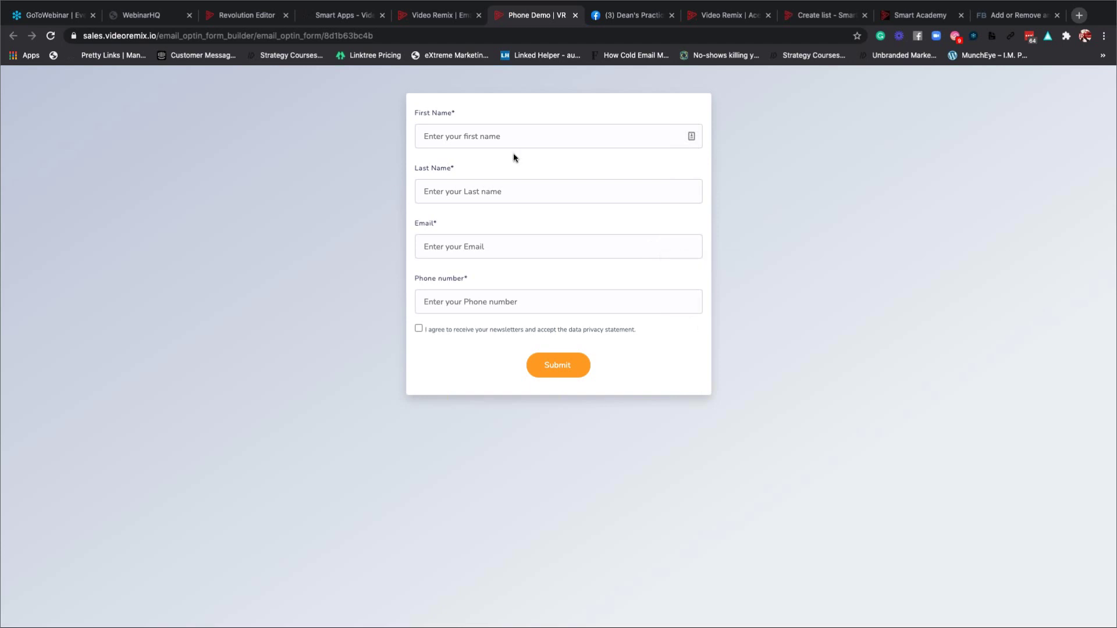
pyautogui.click(435, 17)
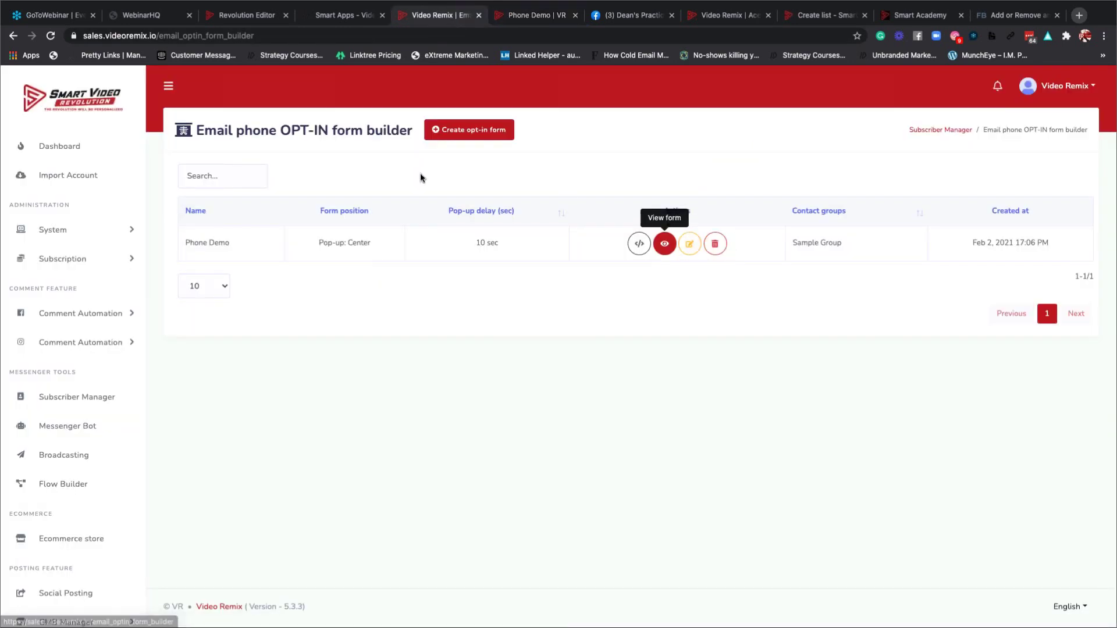
# Open the subscriber manager, then expand the Facebook comment automation options in the sidebar.
pyautogui.click(69, 402)
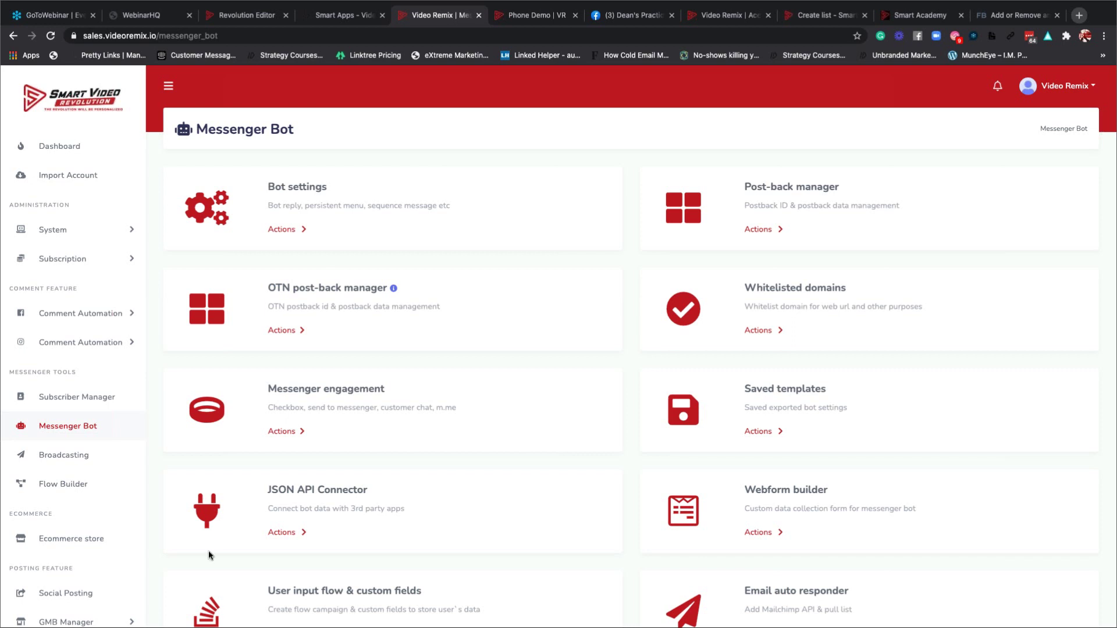
pyautogui.click(99, 317)
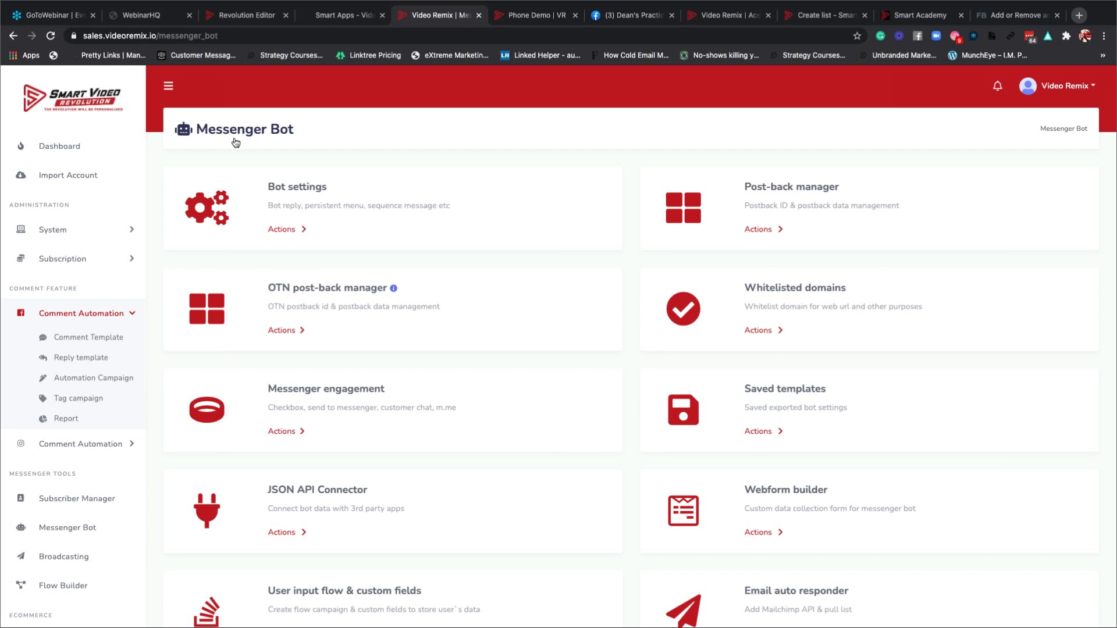
# Open the Auto comment template manager and start a new template, closing it without saving.
pyautogui.click(70, 339)
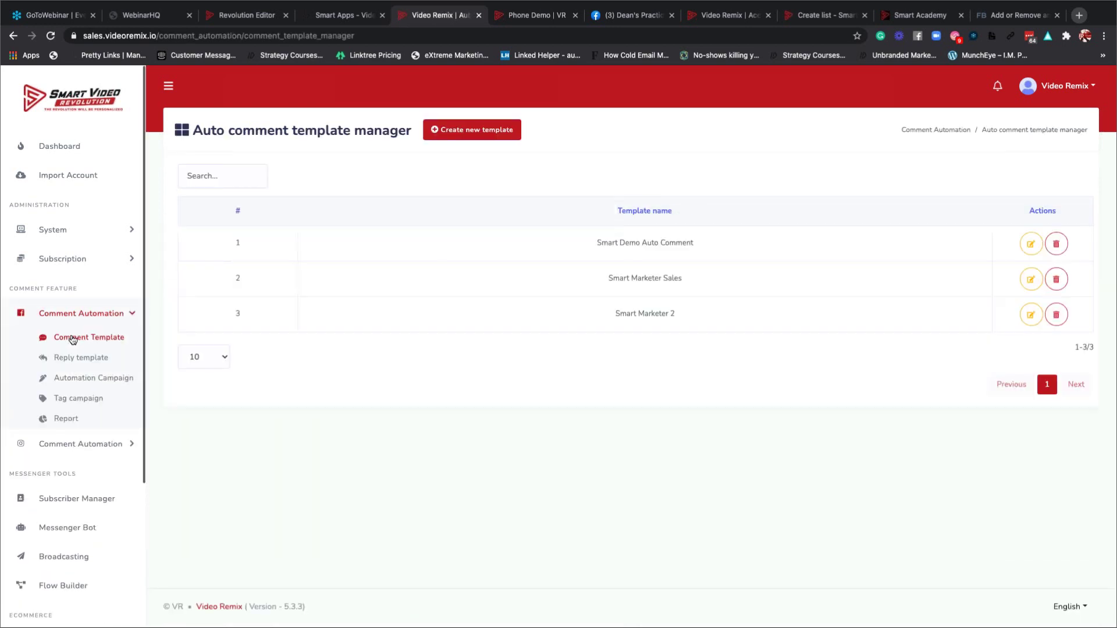
pyautogui.click(487, 133)
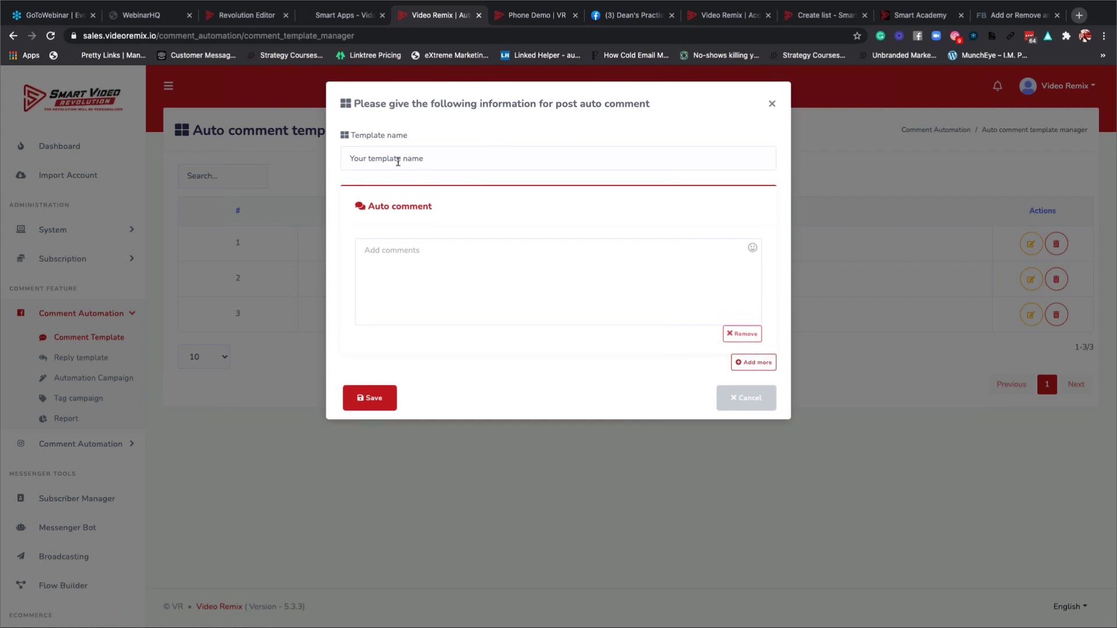
pyautogui.click(412, 158)
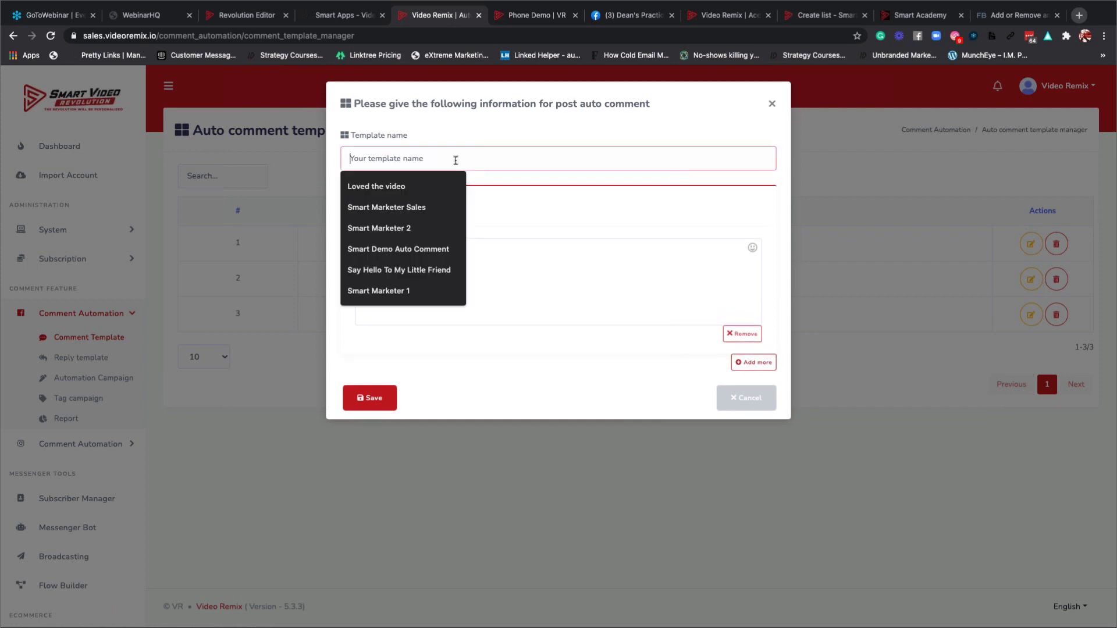
pyautogui.click(773, 104)
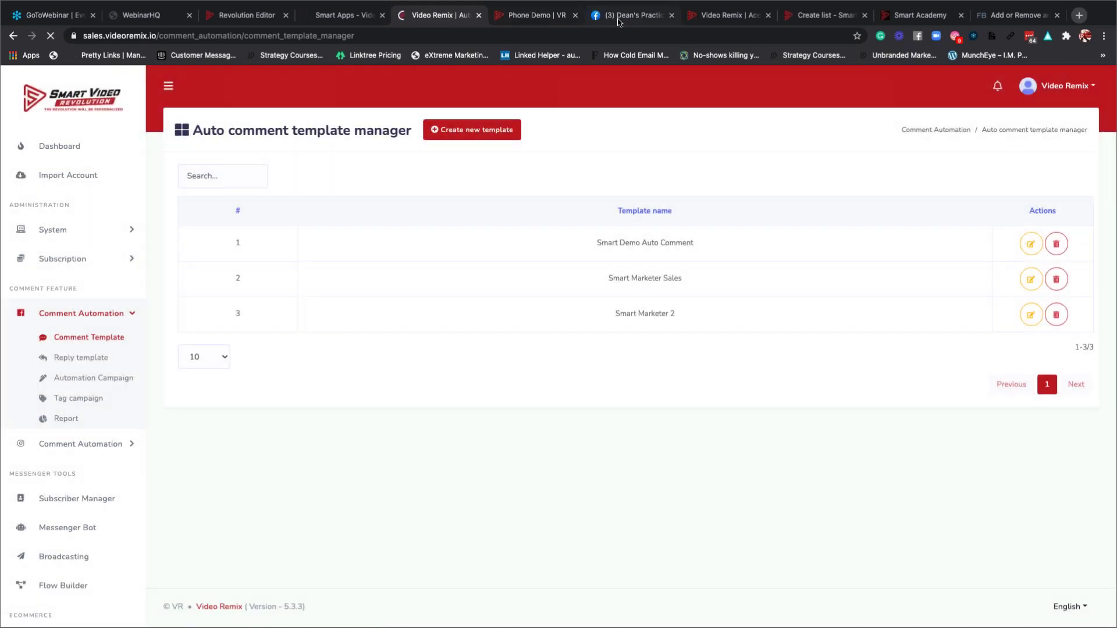
# Comment 'hello' as your personal profile on the practice page's private-reply post.
pyautogui.click(618, 18)
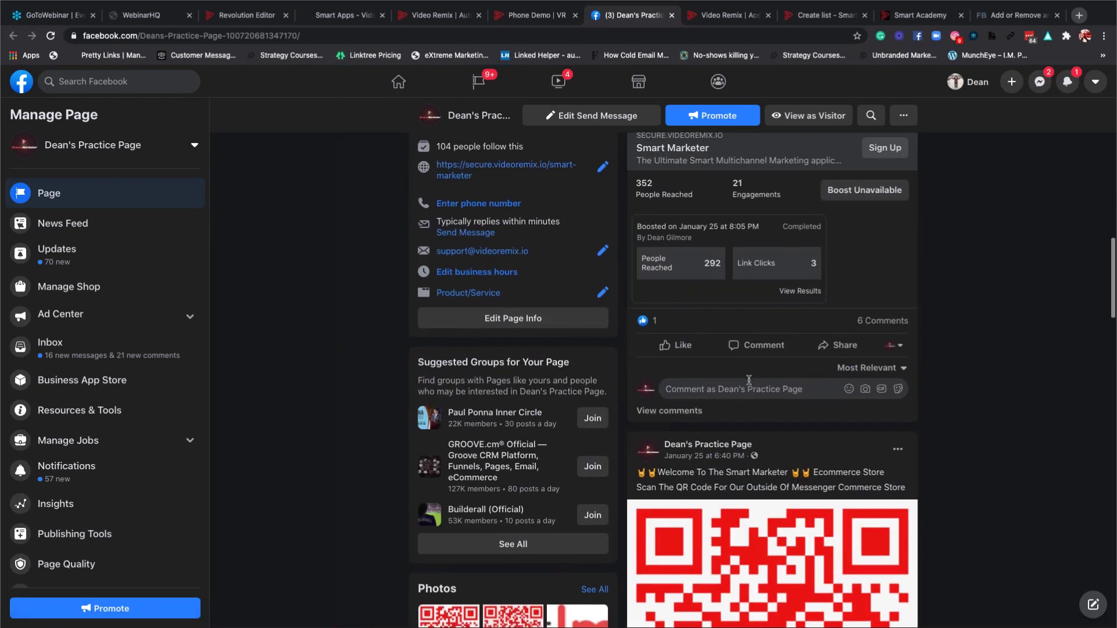
pyautogui.scroll(4, 749, 384)
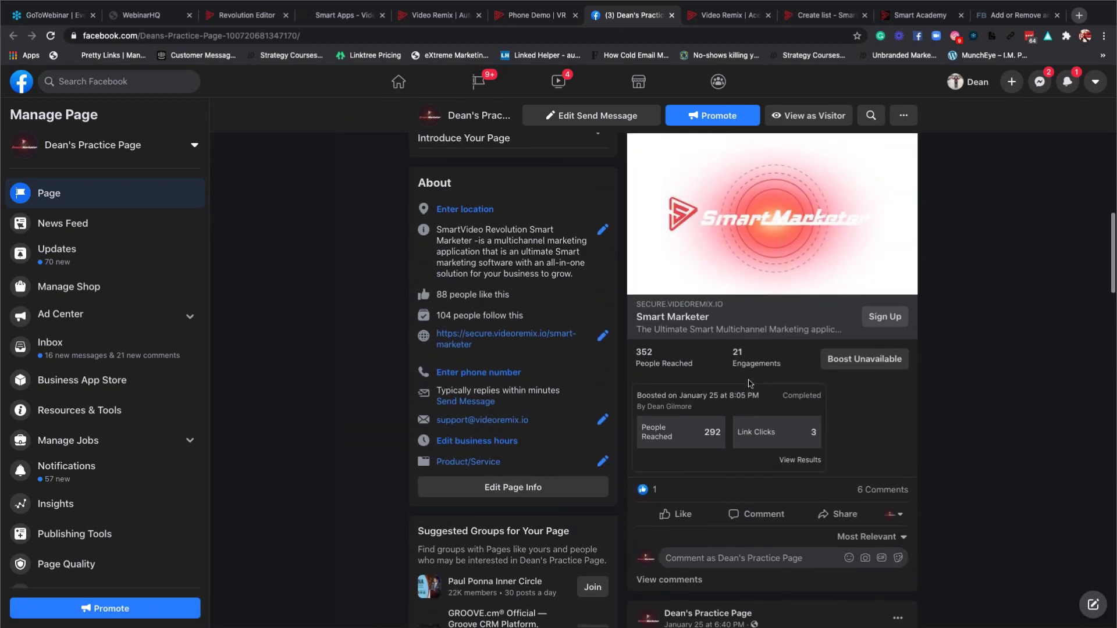
pyautogui.scroll(3, 750, 384)
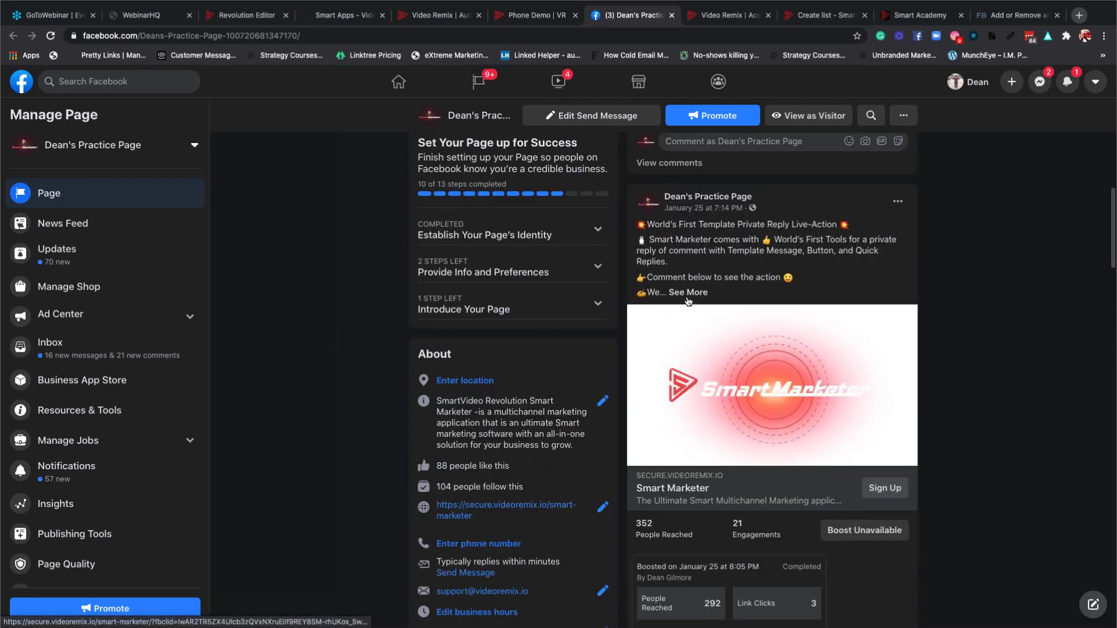
pyautogui.click(692, 293)
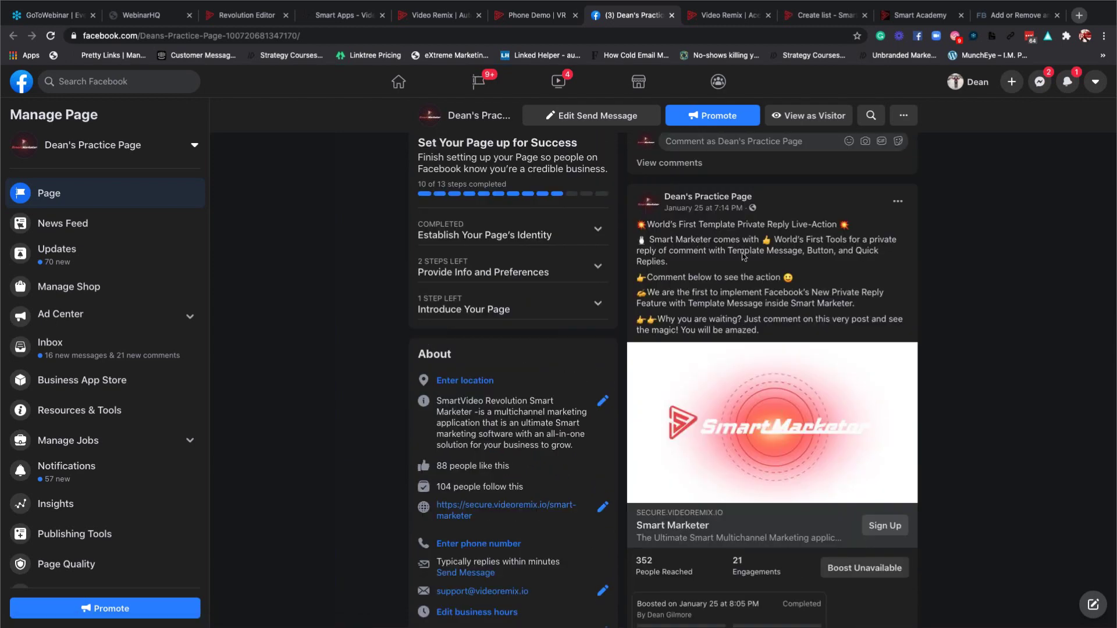
pyautogui.scroll(-5, 736, 286)
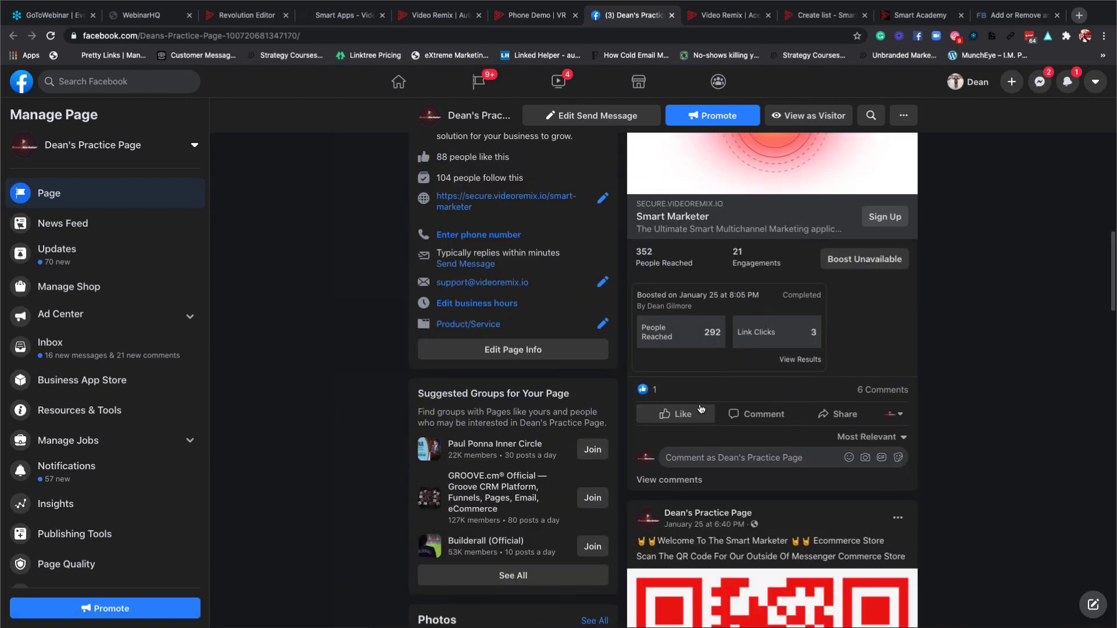
pyautogui.click(894, 414)
pyautogui.click(707, 460)
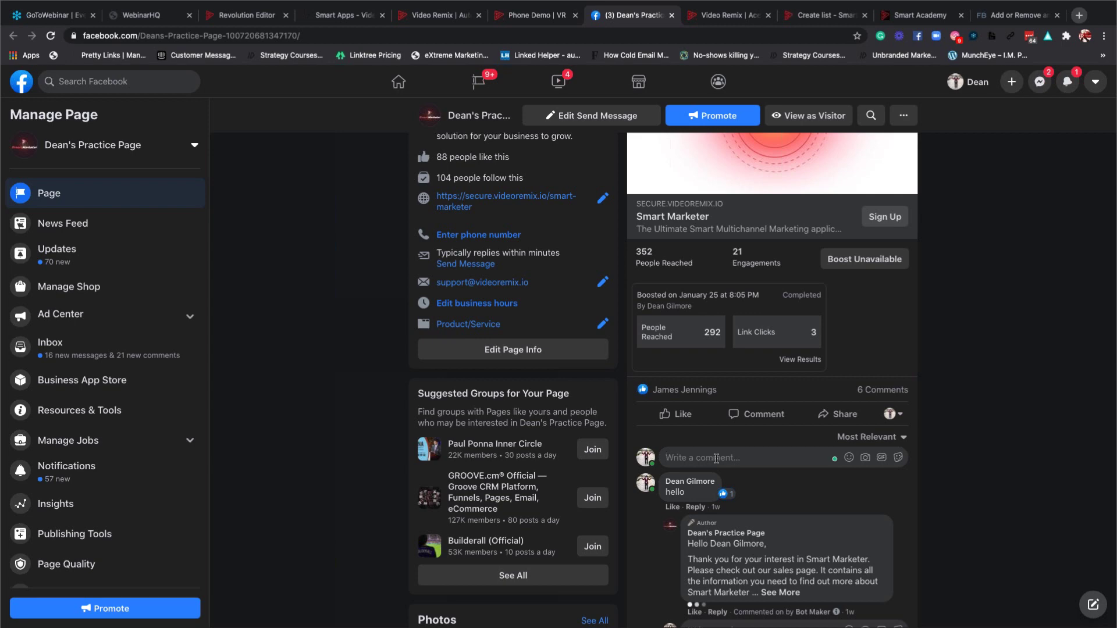
pyautogui.write('hello')
pyautogui.press('Return')
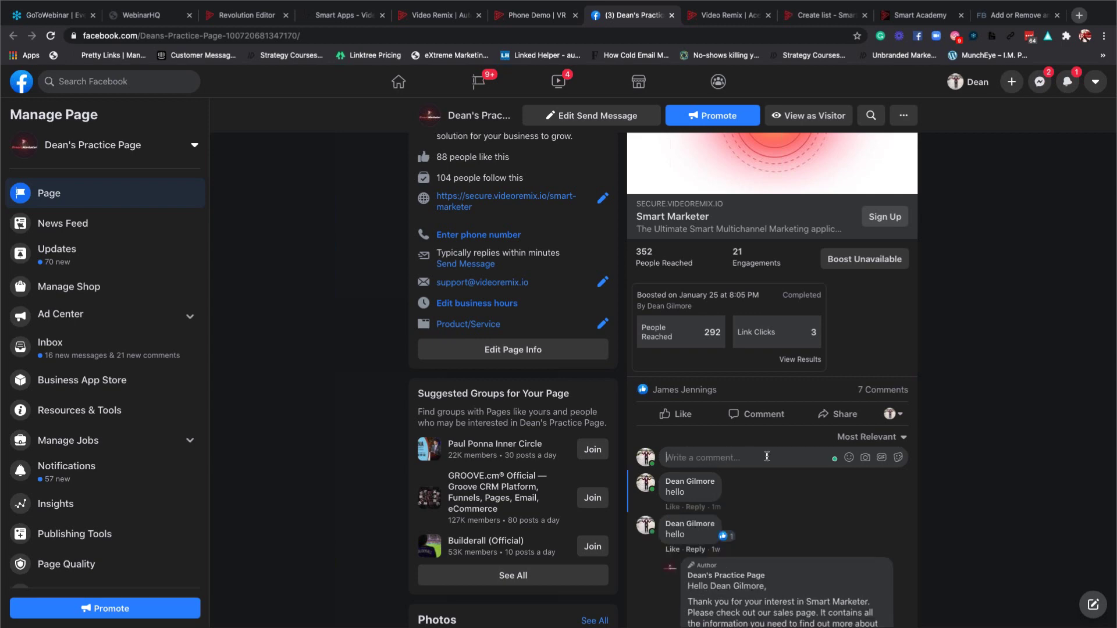
# Scroll through the comments, check the other tabs, and go back to the previous Facebook page.
pyautogui.scroll(-3, 766, 456)
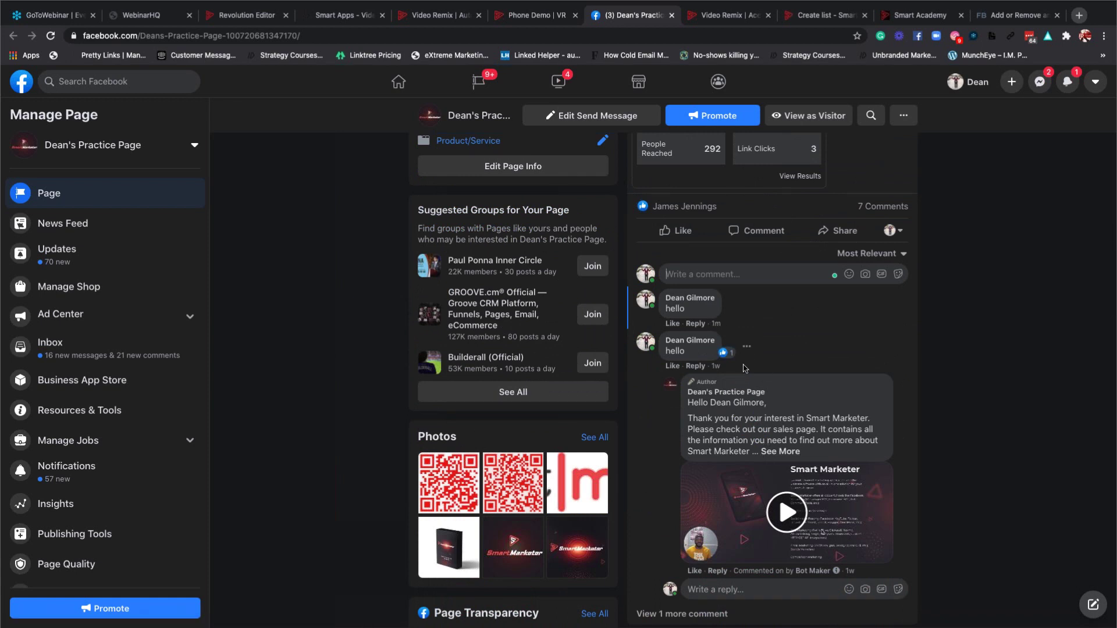
pyautogui.scroll(-1, 744, 367)
pyautogui.scroll(-2, 743, 368)
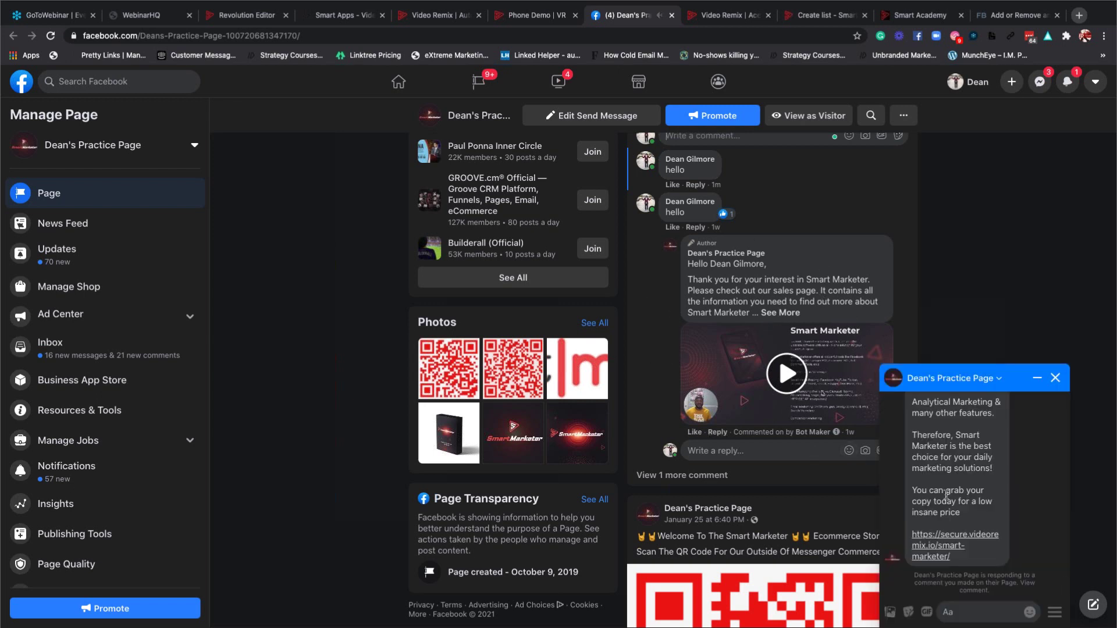
pyautogui.scroll(8, 946, 493)
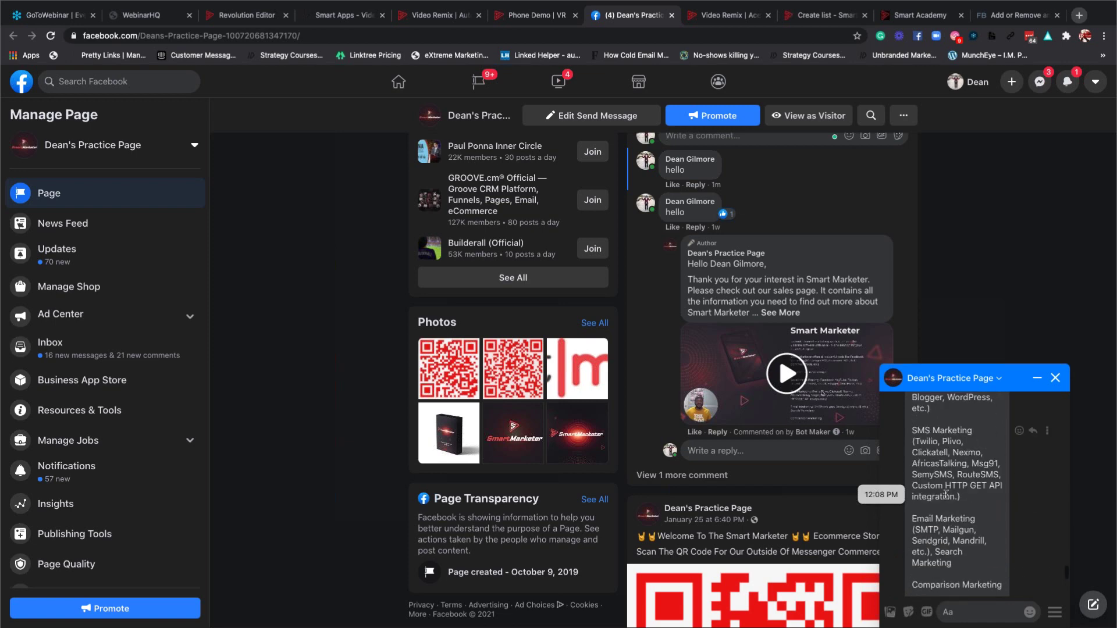
pyautogui.scroll(-5, 947, 493)
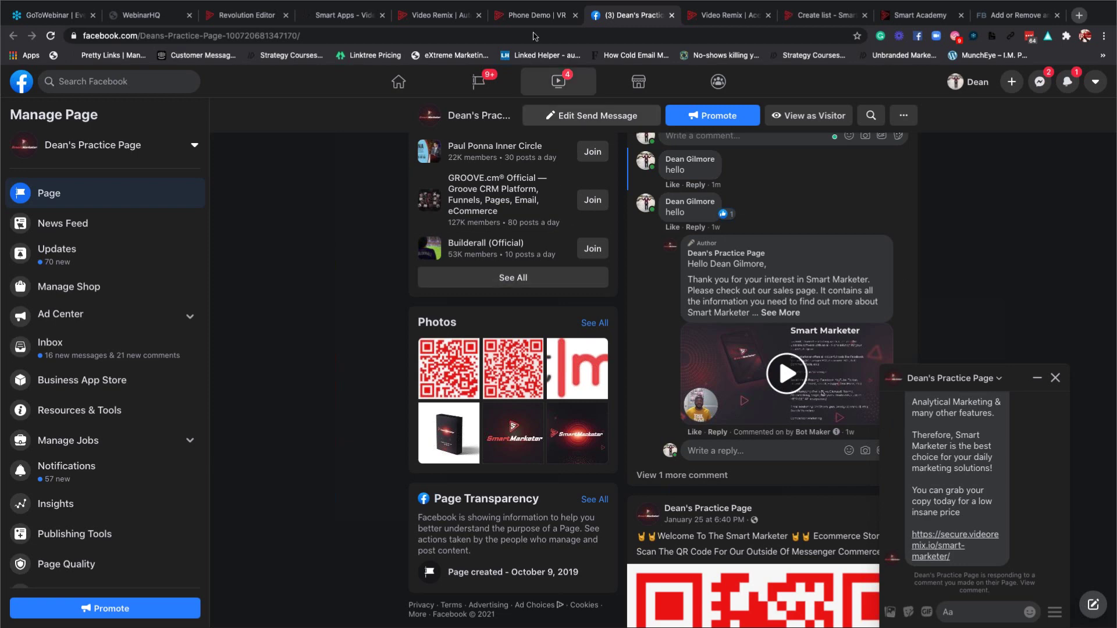
pyautogui.click(529, 16)
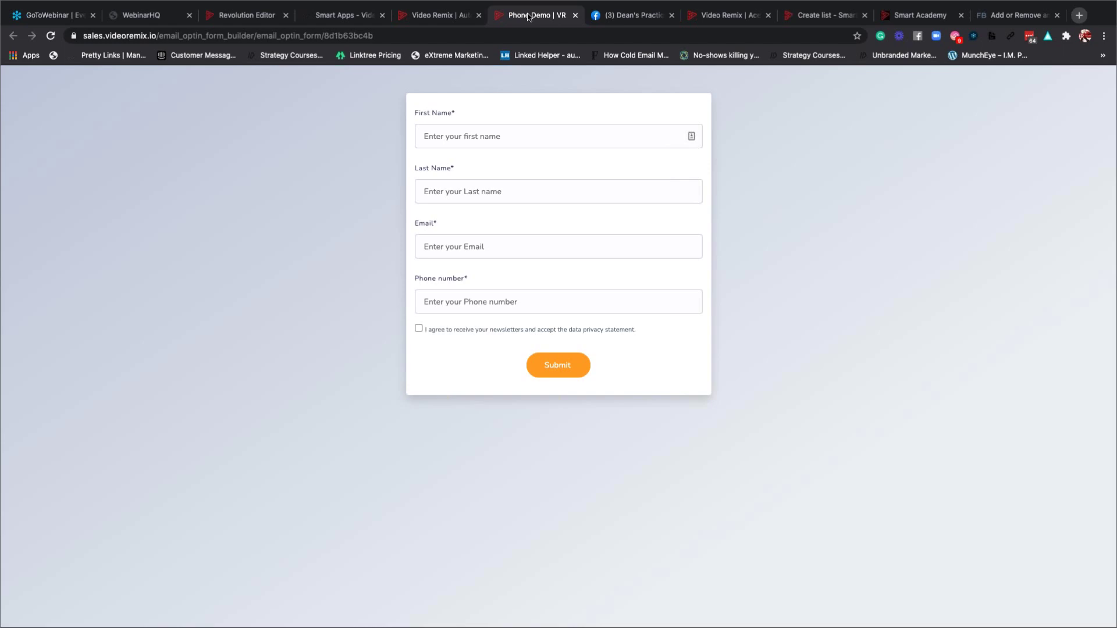
pyautogui.click(710, 19)
pyautogui.click(598, 19)
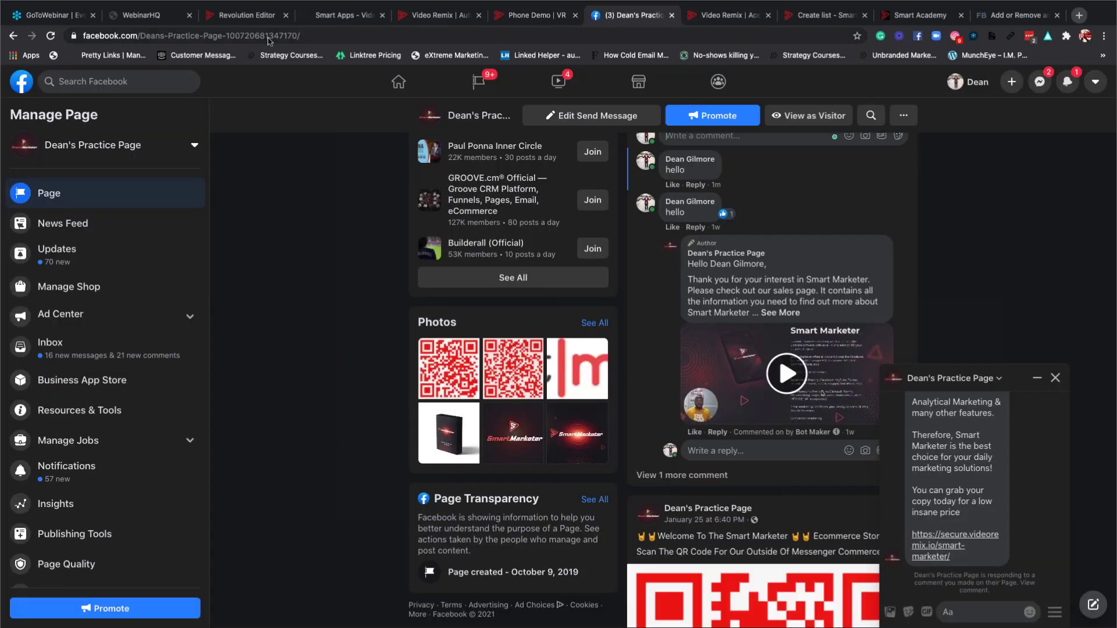
pyautogui.click(12, 37)
# Open Comment Automation's Automation Campaign page for Dean's Practice Page in Video Remix.
pyautogui.click(329, 19)
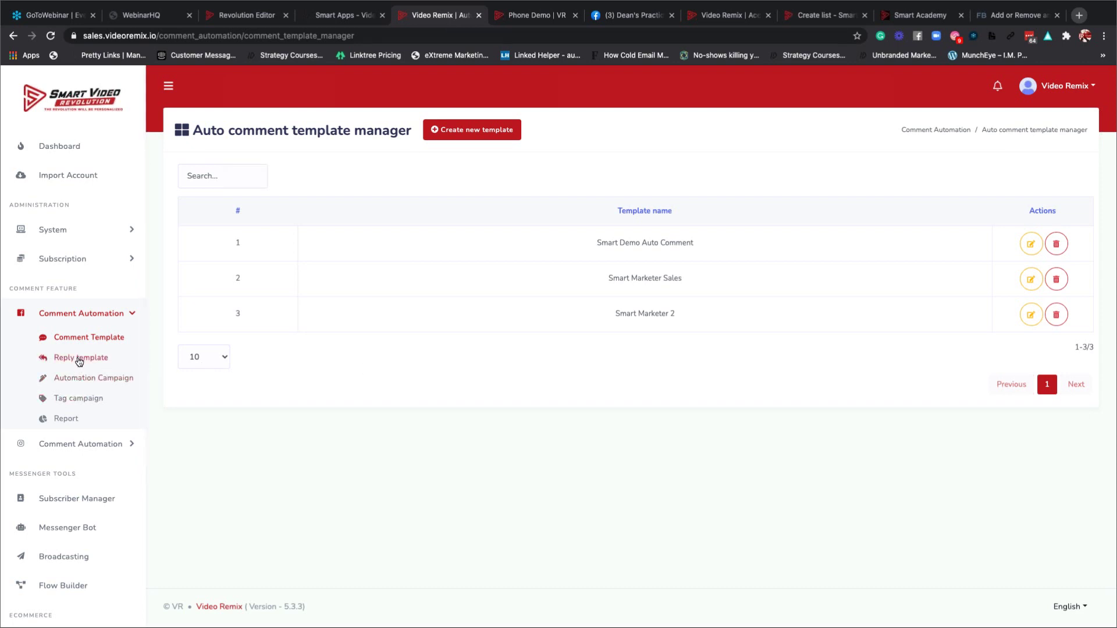
pyautogui.click(83, 382)
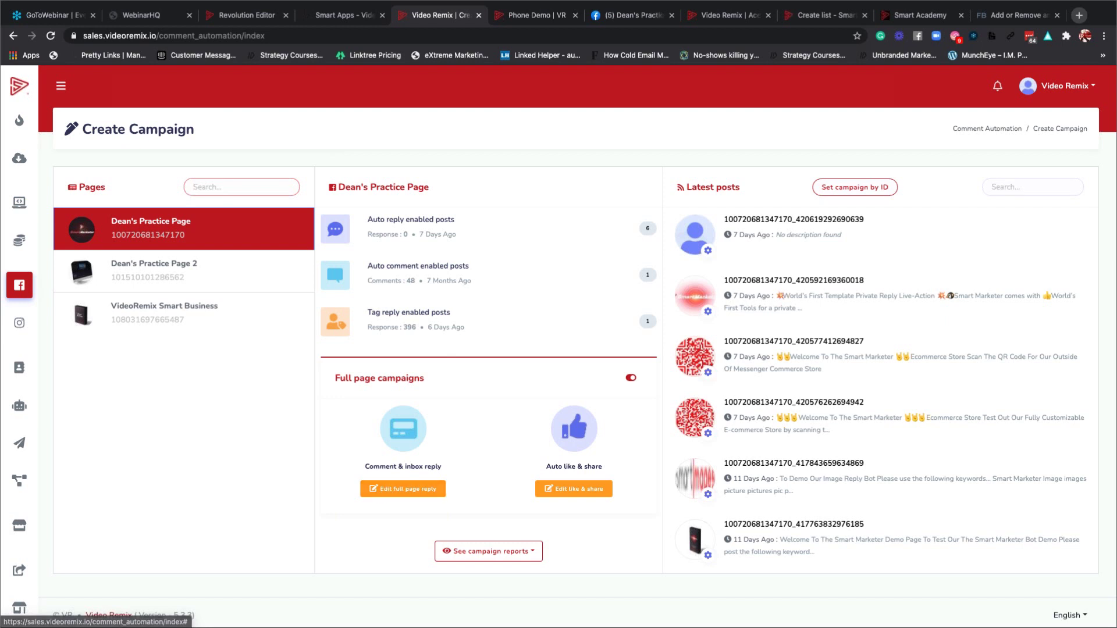
# Reload Automation Campaign from the Facebook sidebar flyout and select the page address.
pyautogui.moveTo(19, 285)
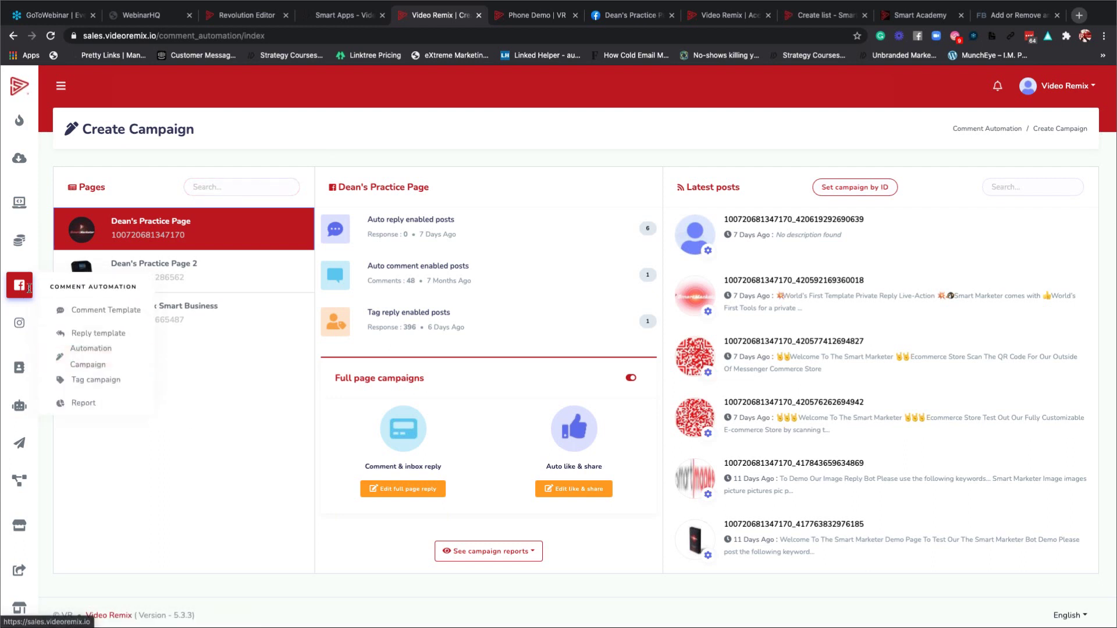
pyautogui.click(91, 353)
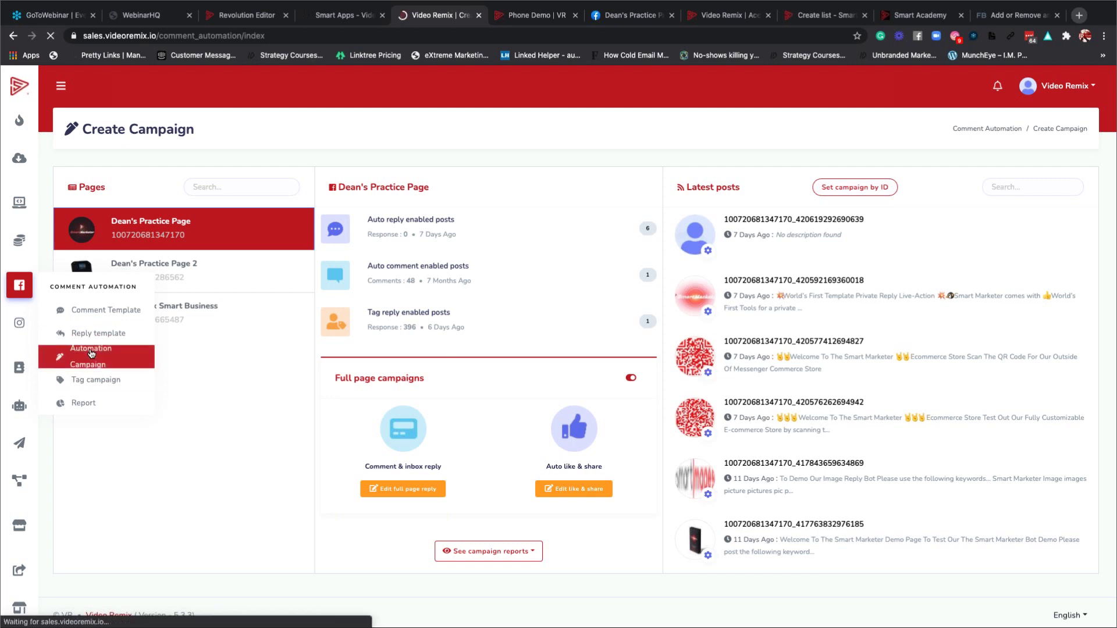
pyautogui.click(207, 38)
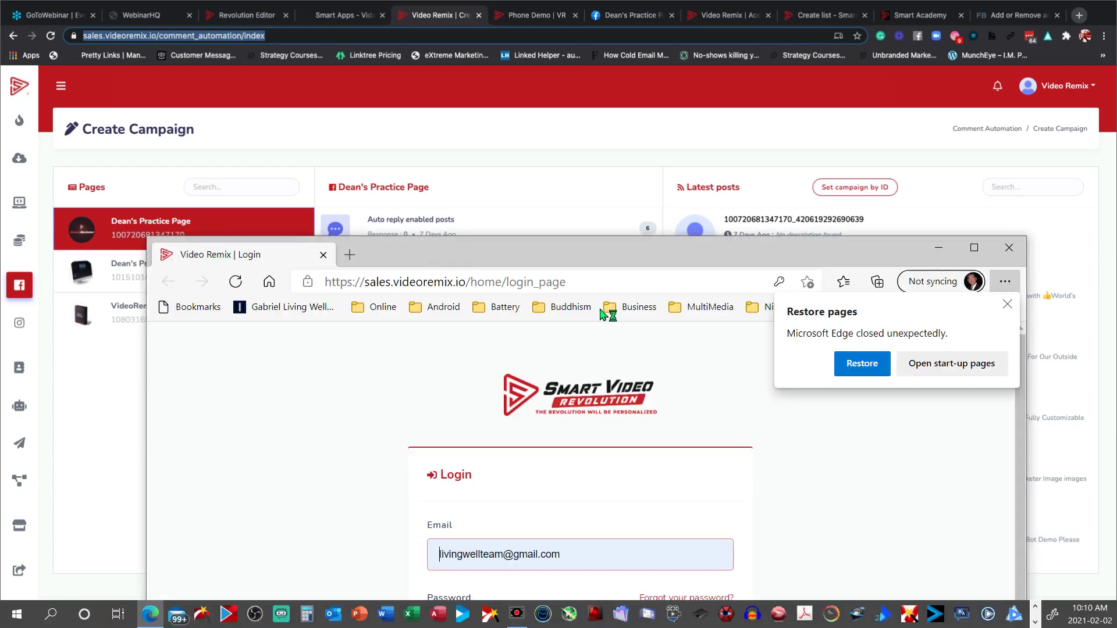
# Close the stray Microsoft Edge login window.
pyautogui.click(602, 229)
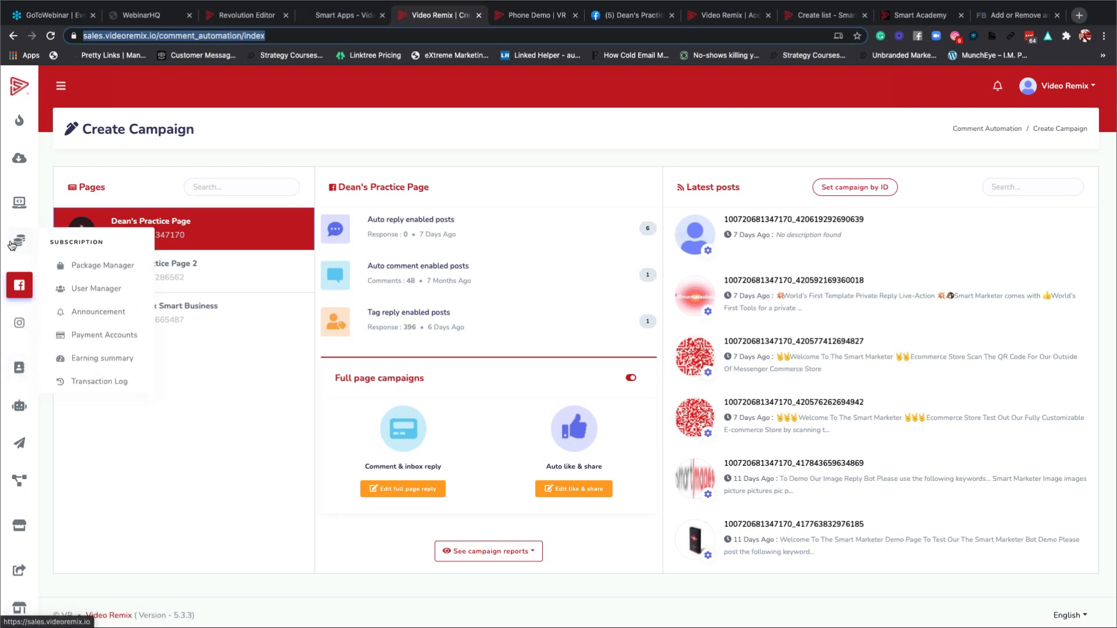
# Open the Bot subscribers list in Subscriber Manager, briefly viewing the VideoRemix Smart Business page.
pyautogui.click(20, 370)
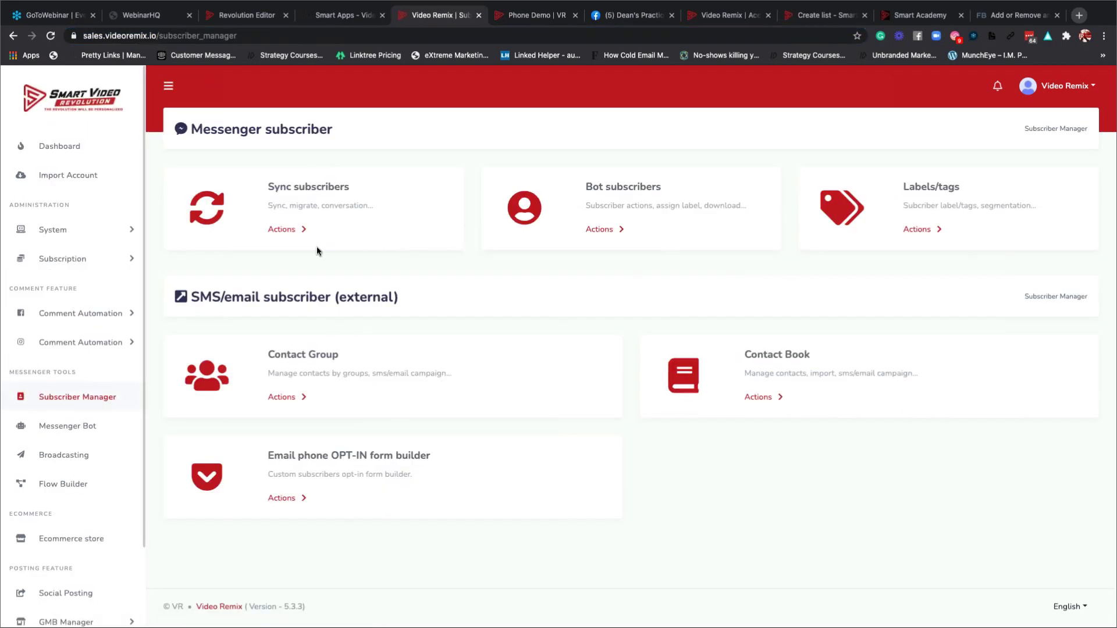
pyautogui.click(603, 234)
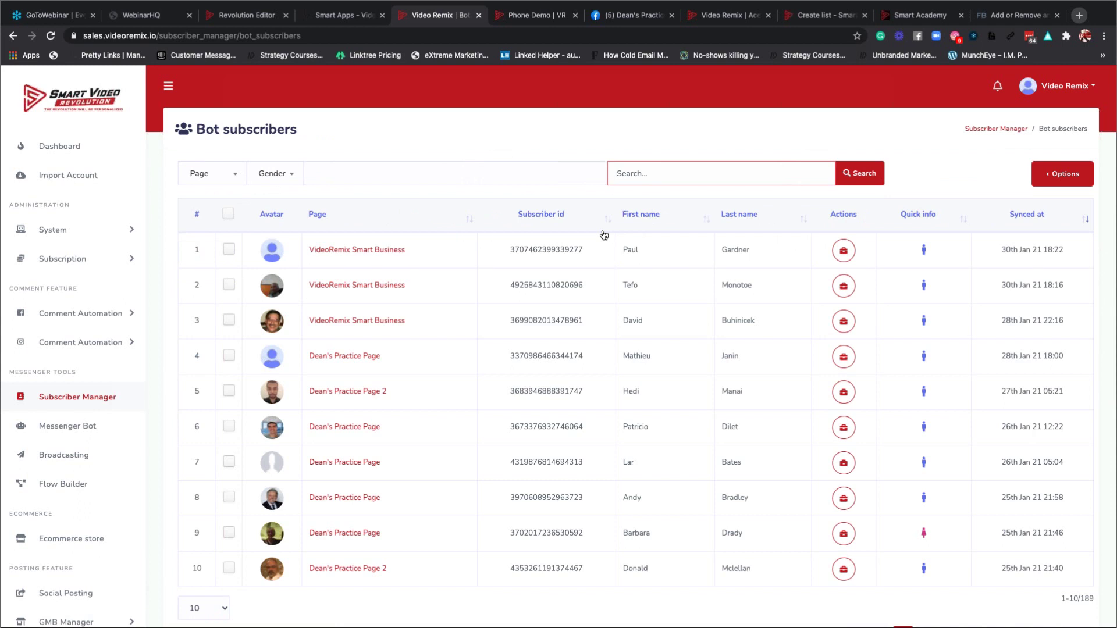
pyautogui.click(344, 254)
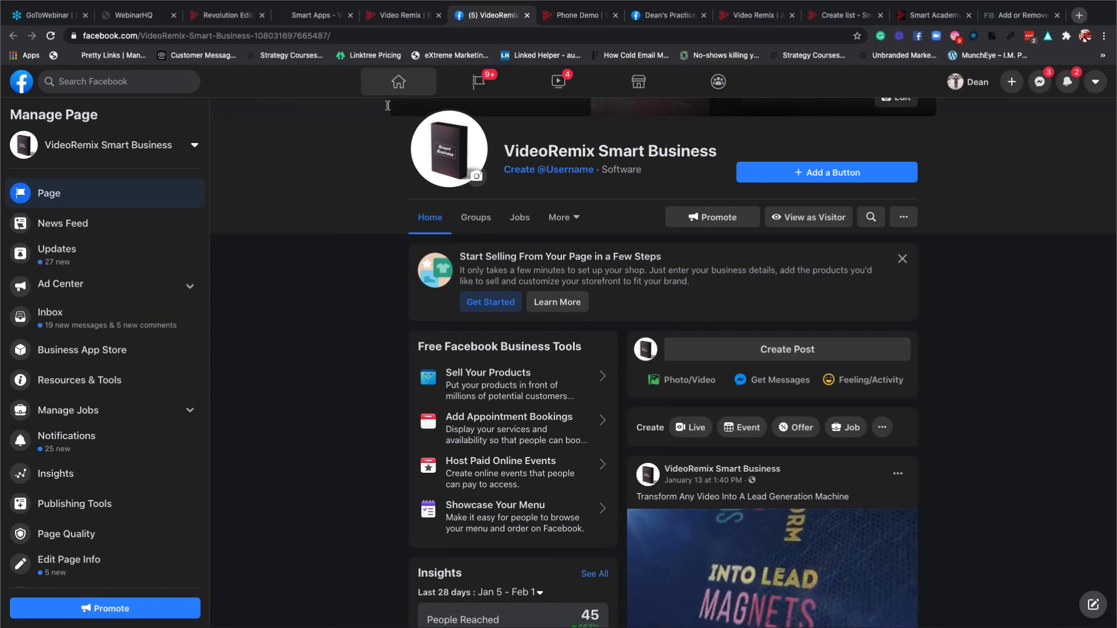
pyautogui.click(402, 15)
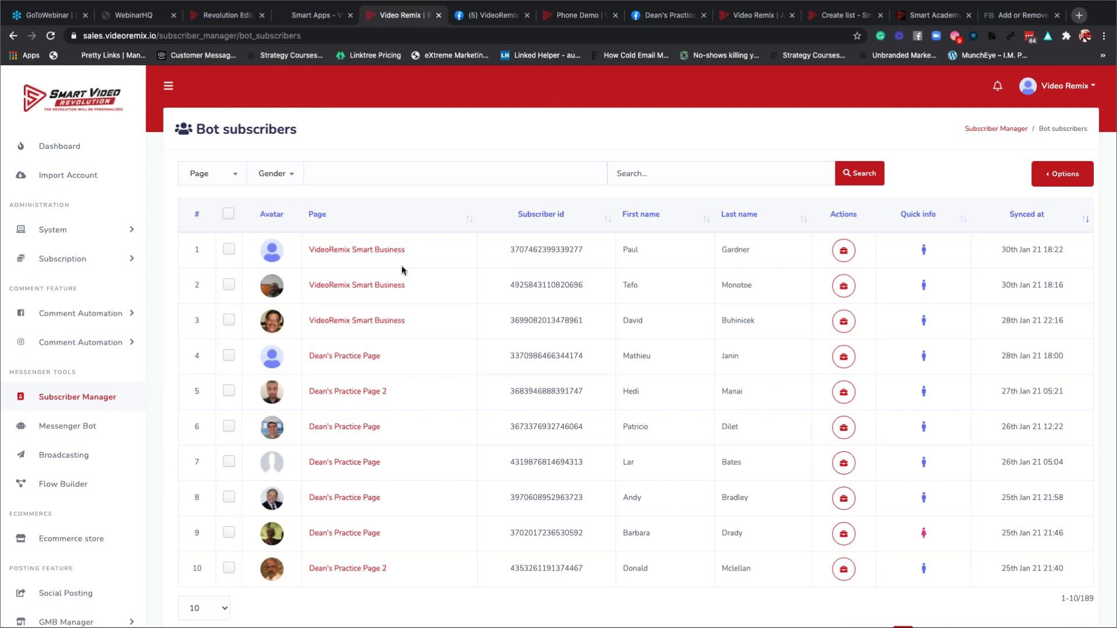
# Open Comment Template under Comment Automation to list the three existing templates.
pyautogui.click(54, 430)
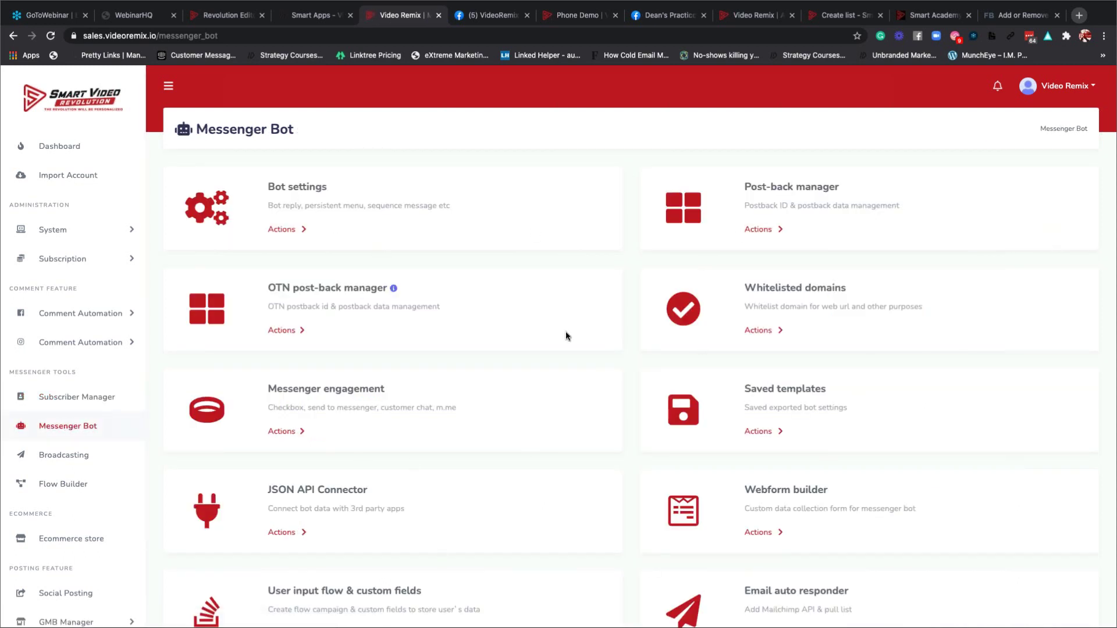
pyautogui.scroll(-2, 785, 492)
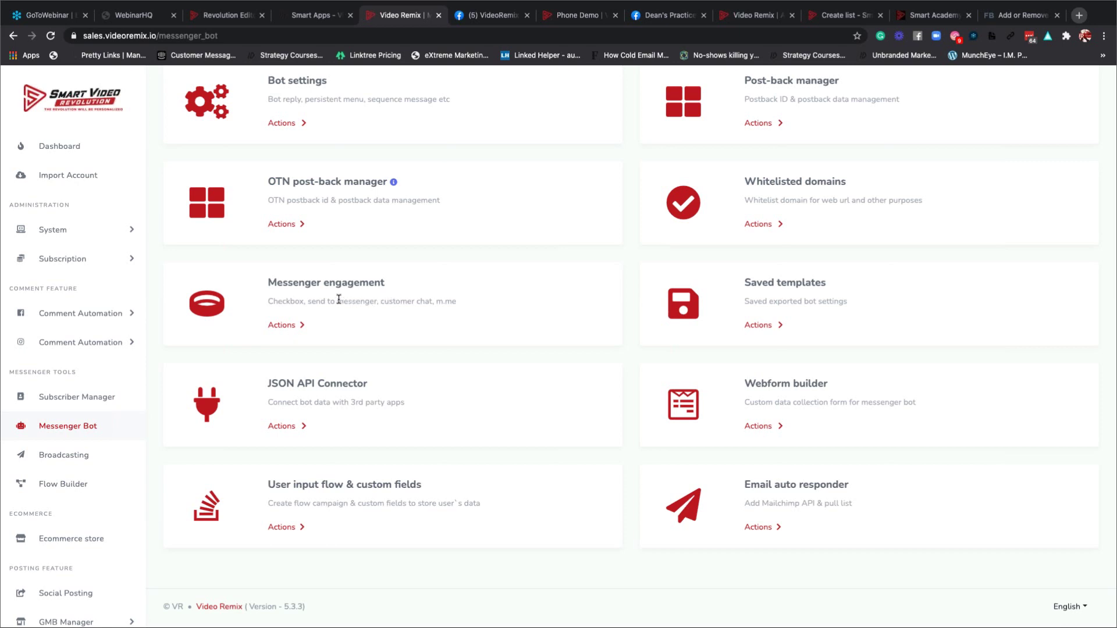
pyautogui.scroll(1, 348, 318)
pyautogui.scroll(1, 348, 318)
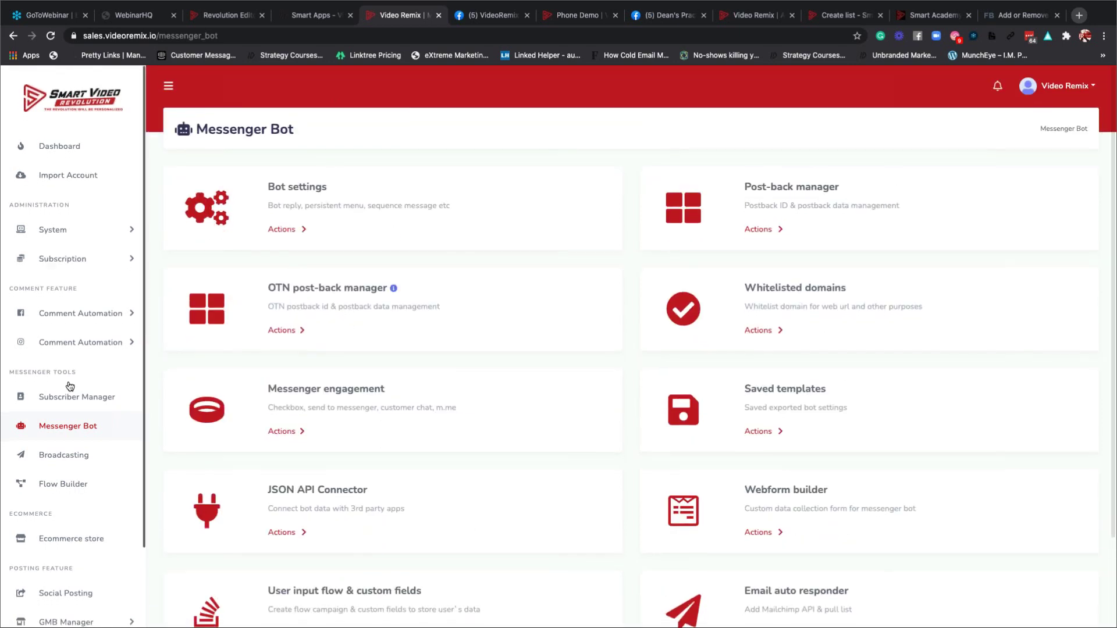
pyautogui.click(82, 314)
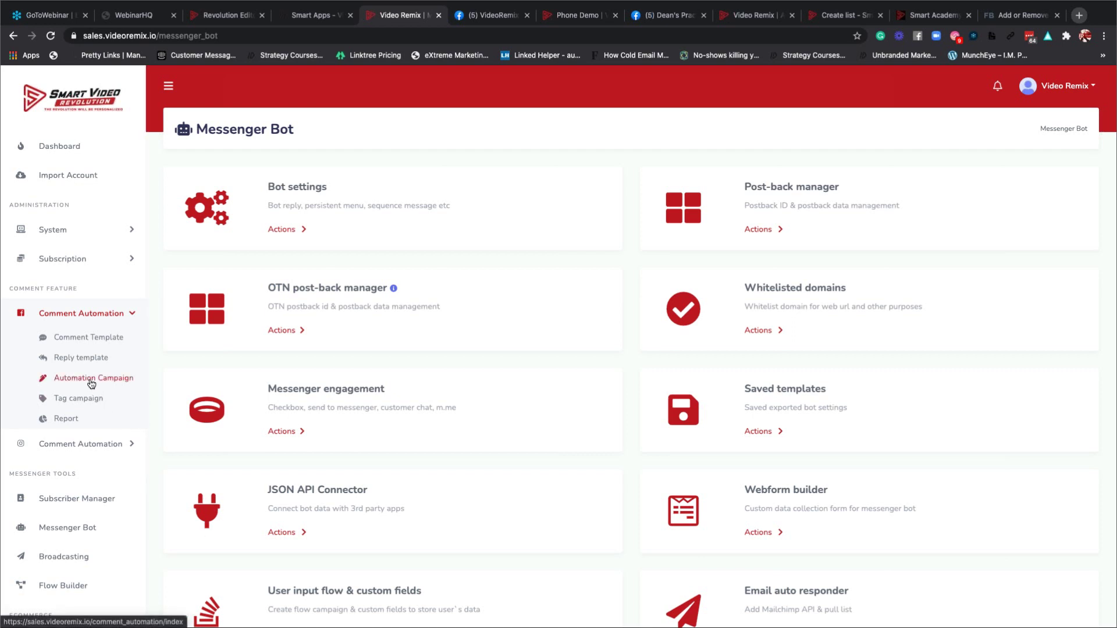
pyautogui.click(82, 339)
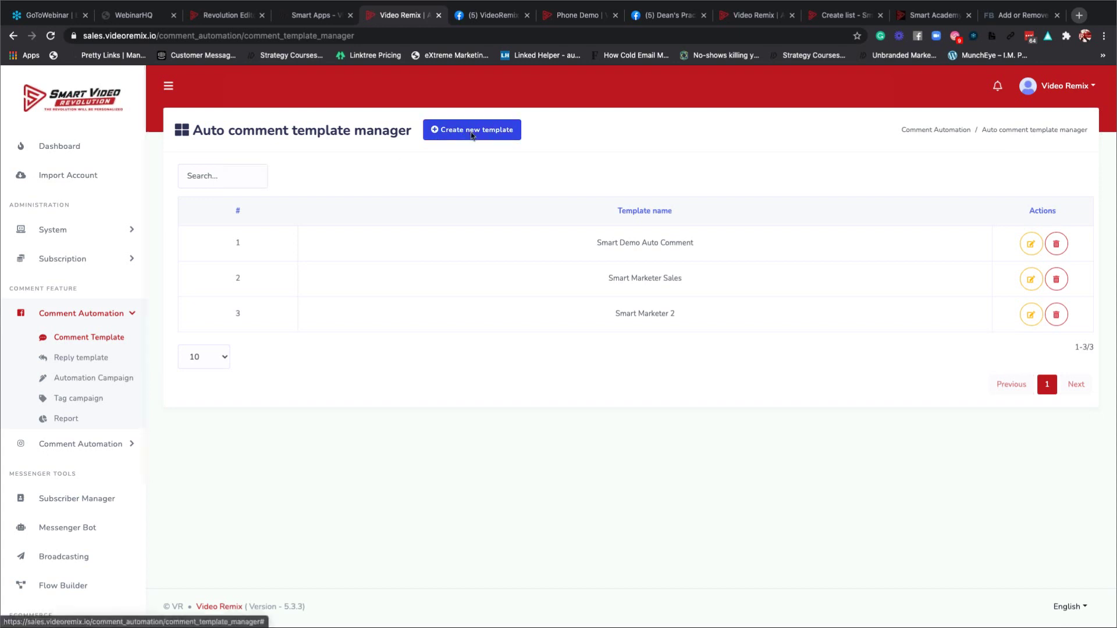
# Save a new template 'Comment Template Example' with the comment 'Thank you for visting'.
pyautogui.click(441, 138)
pyautogui.click(385, 161)
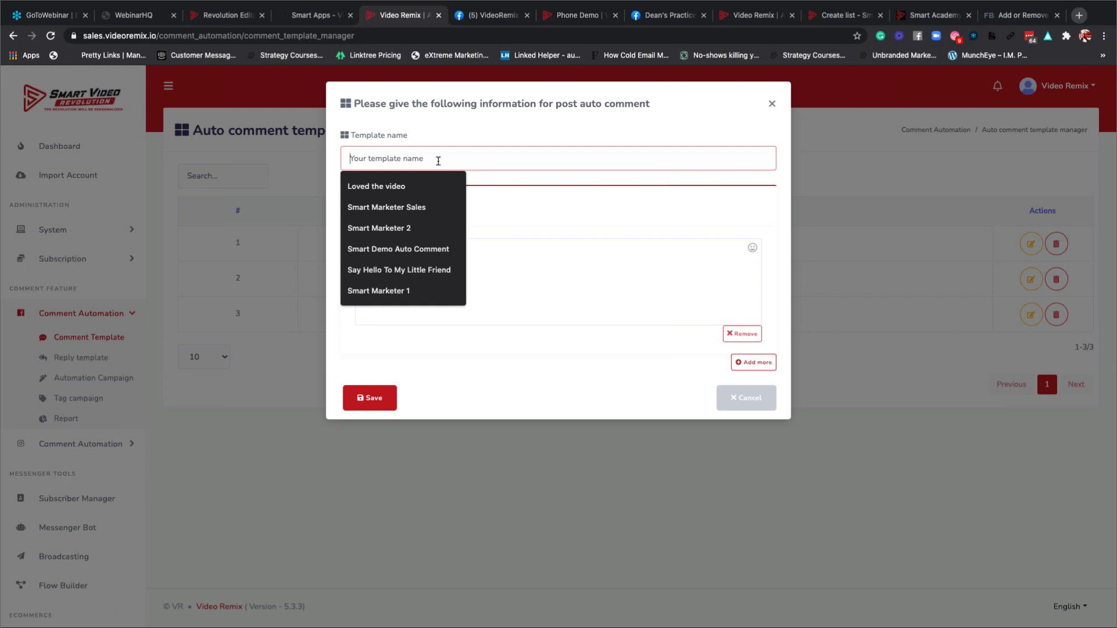
pyautogui.write('Comment')
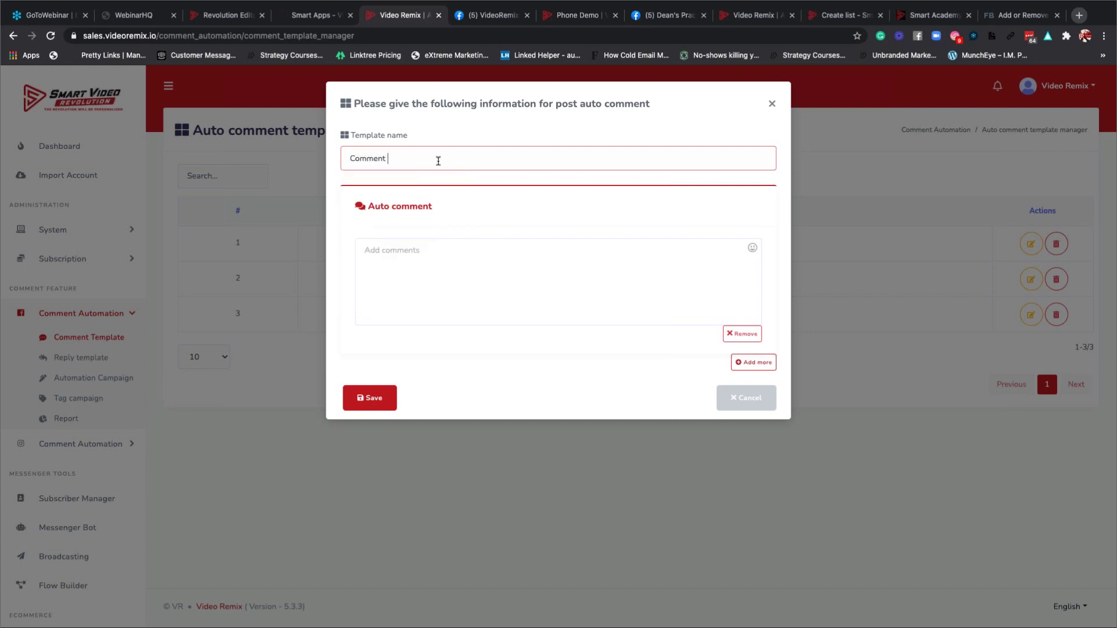
pyautogui.write(' Template Example')
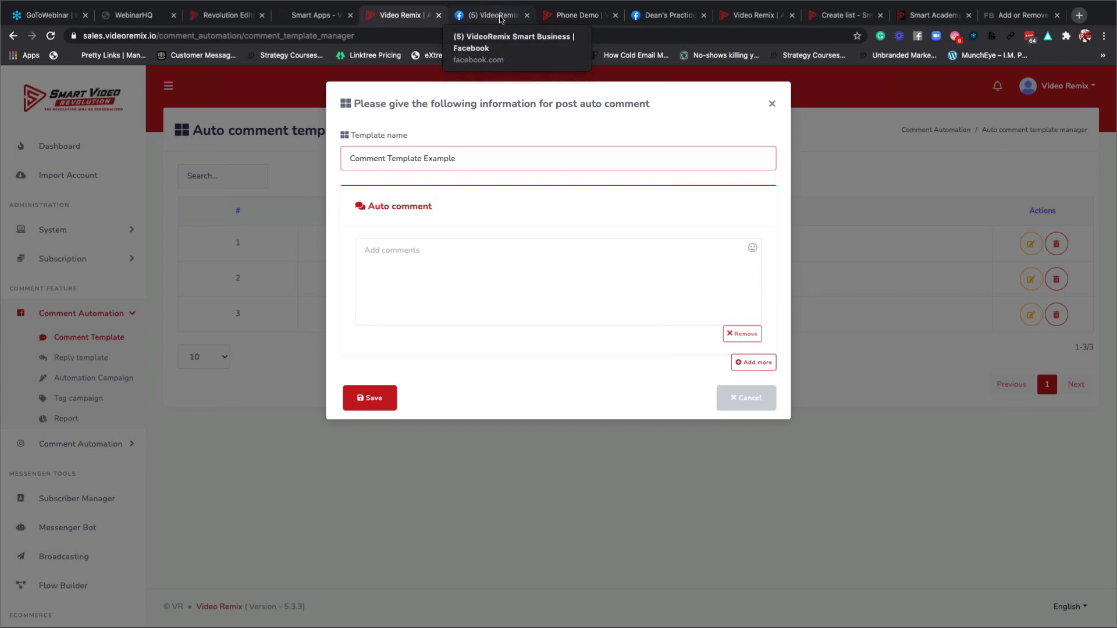
pyautogui.click(393, 253)
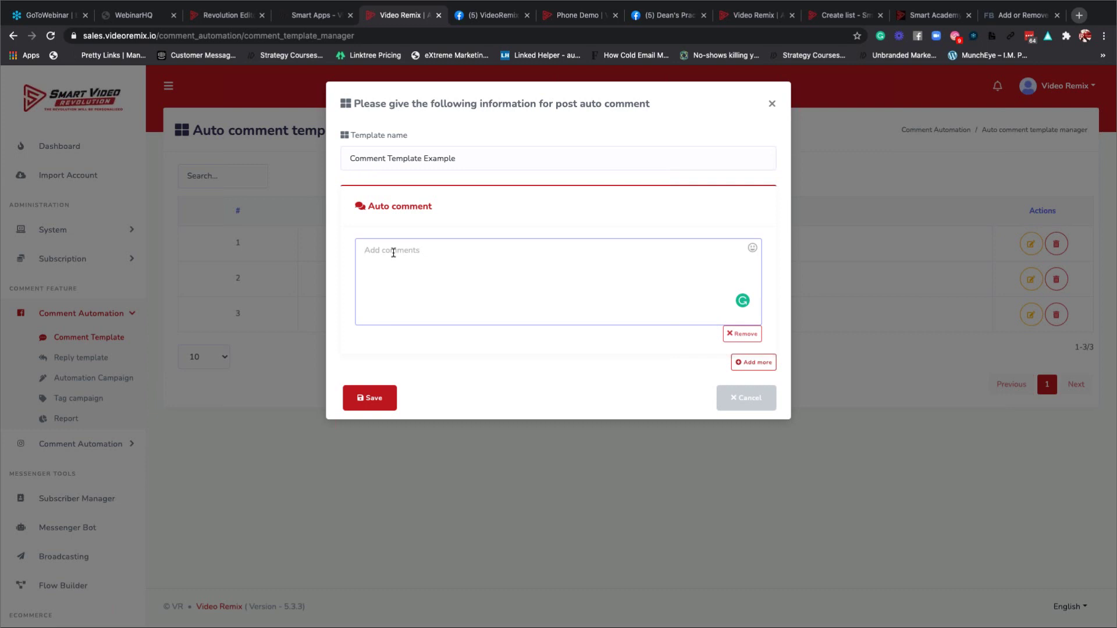
pyautogui.write('Thank you for visting')
pyautogui.click(368, 398)
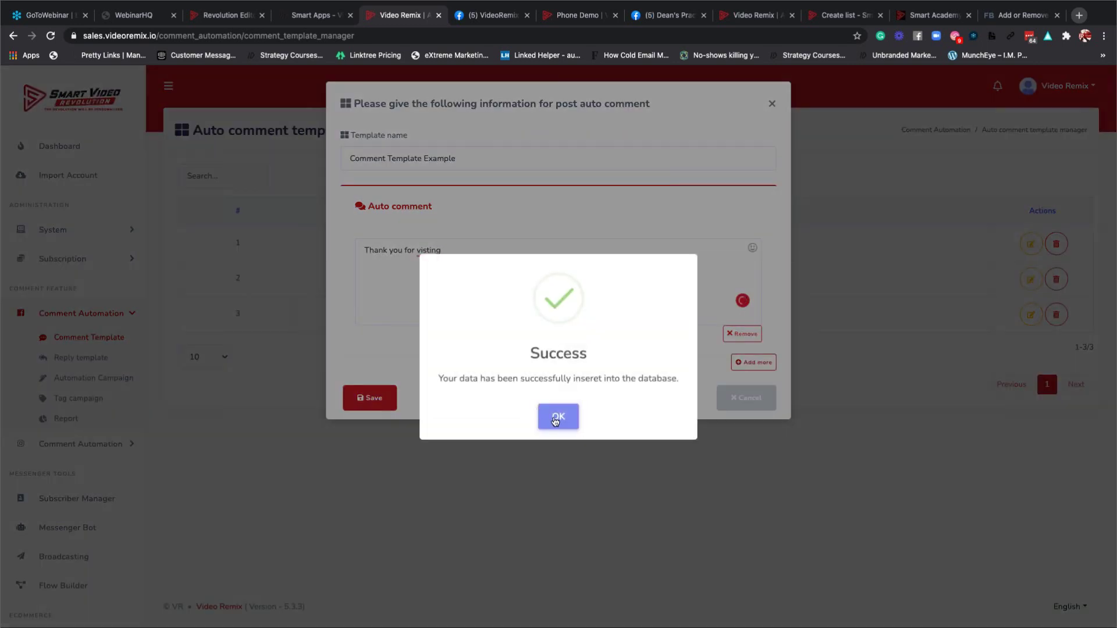
pyautogui.click(557, 416)
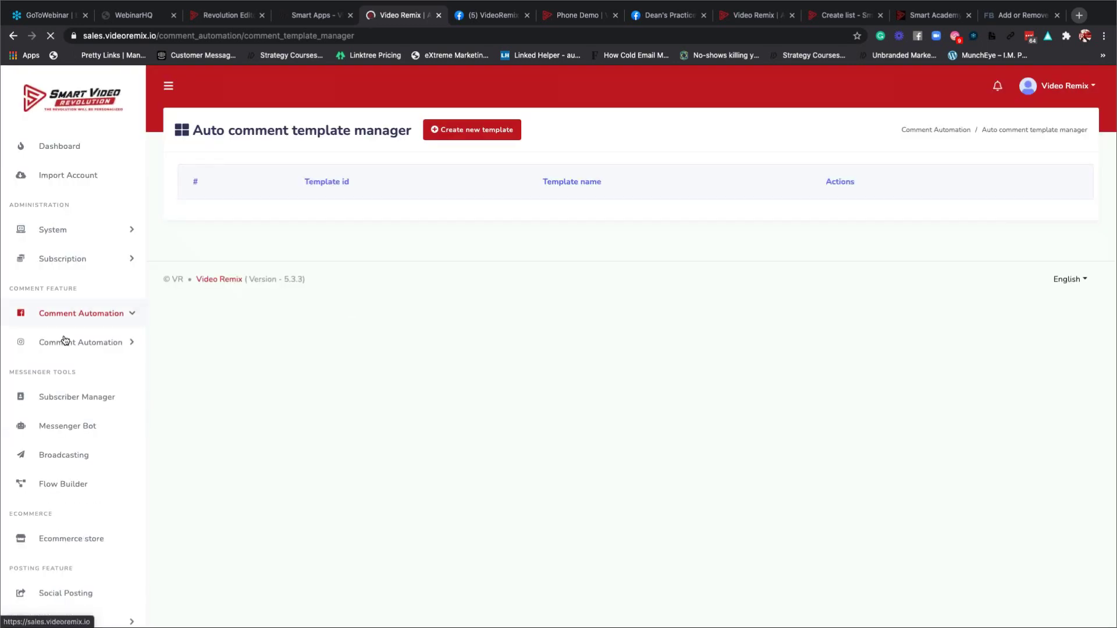
pyautogui.click(70, 314)
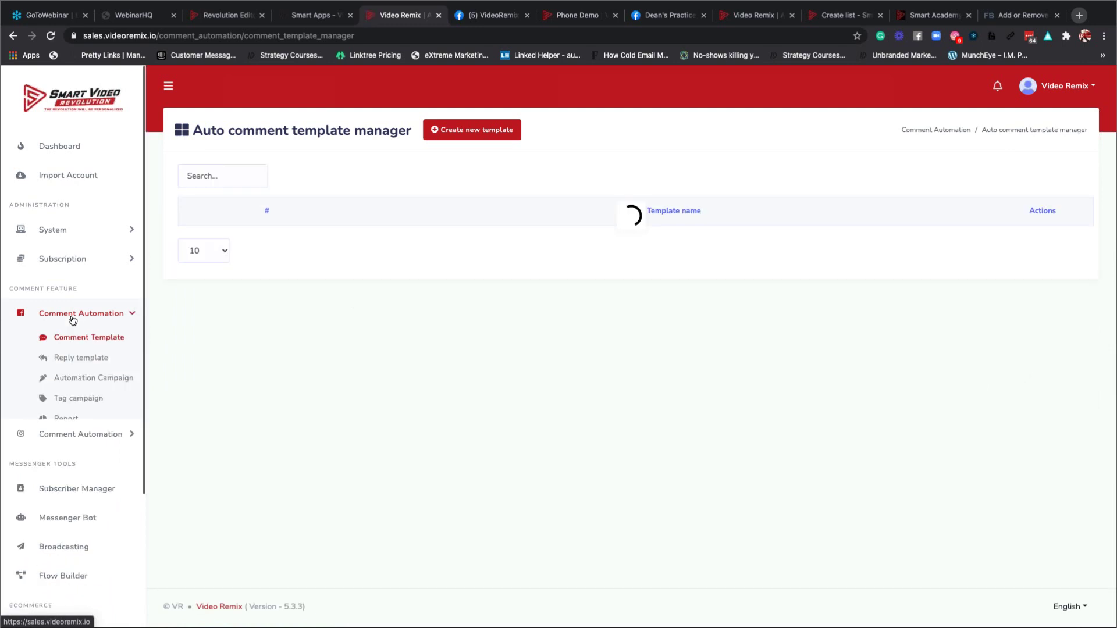
# Check the Reply template list, then return to the Comment Template list.
pyautogui.click(80, 359)
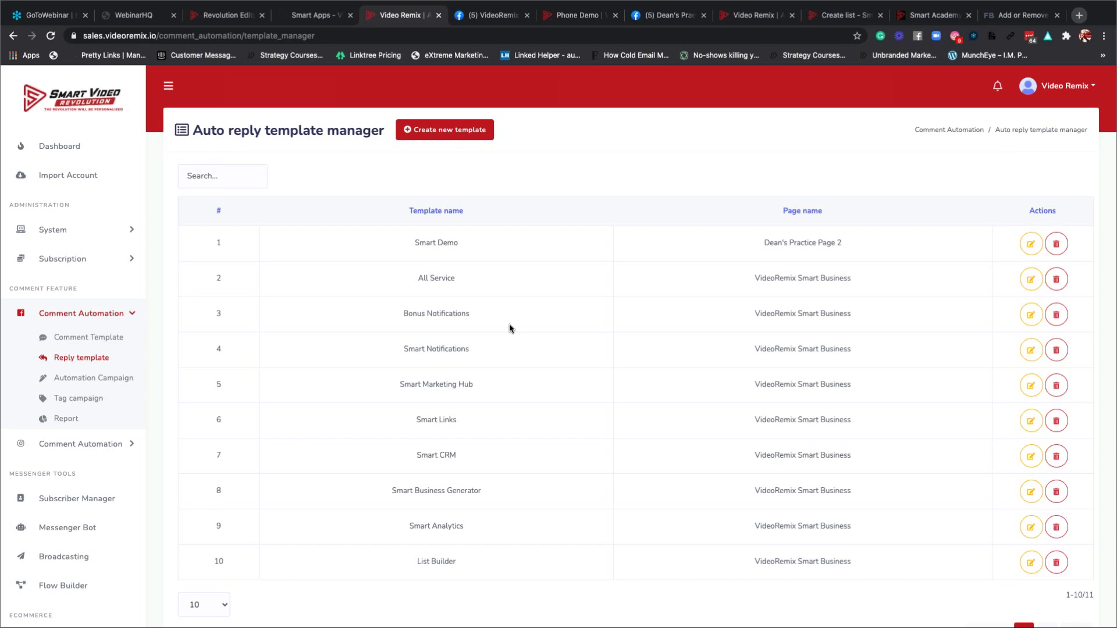
pyautogui.click(70, 344)
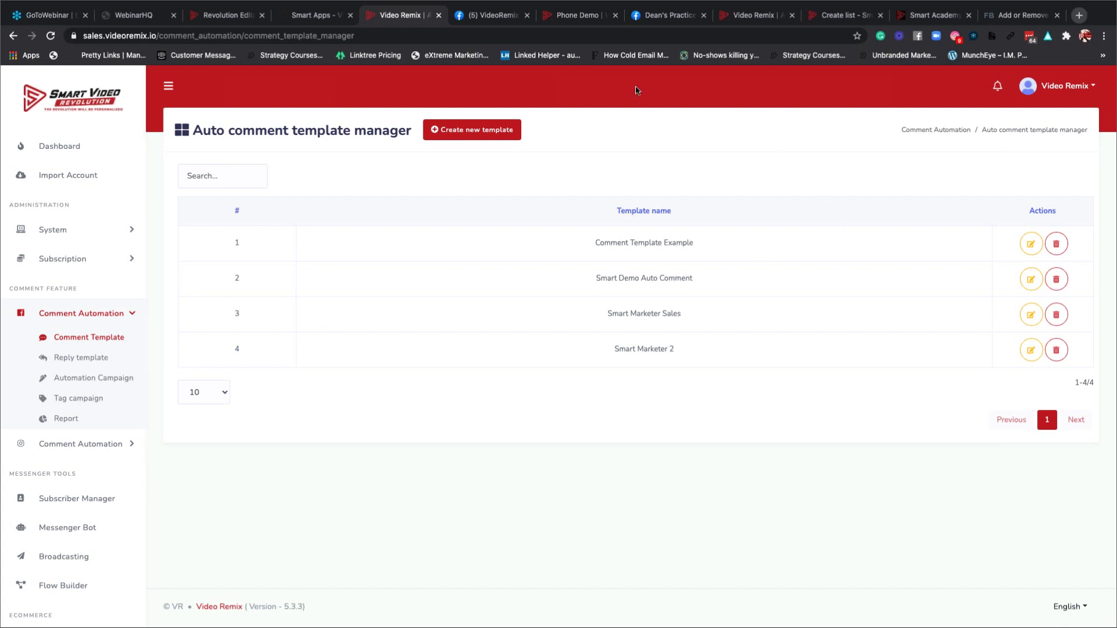
# Go to the VideoRemix Smart Business Facebook page, opening and discarding a new post draft.
pyautogui.click(322, 18)
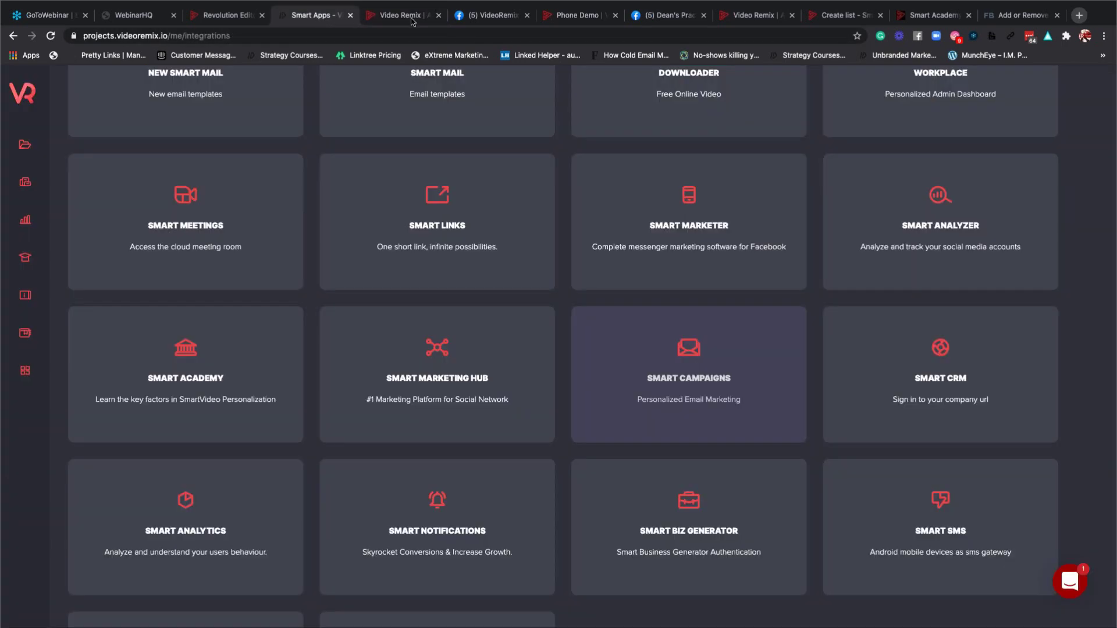
pyautogui.click(492, 18)
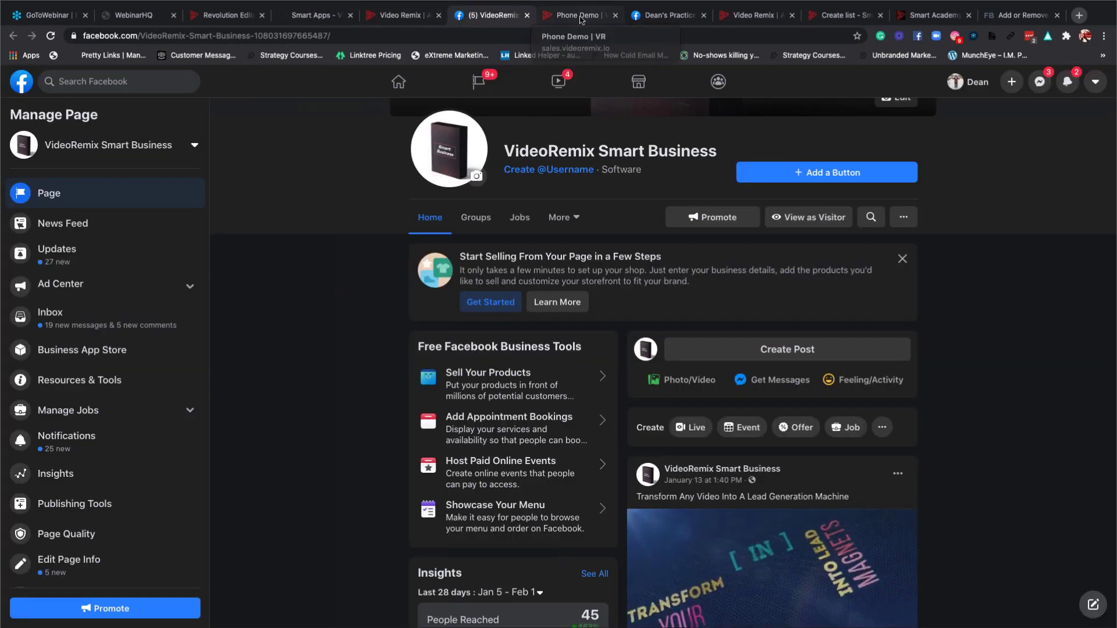
pyautogui.scroll(-3, 588, 91)
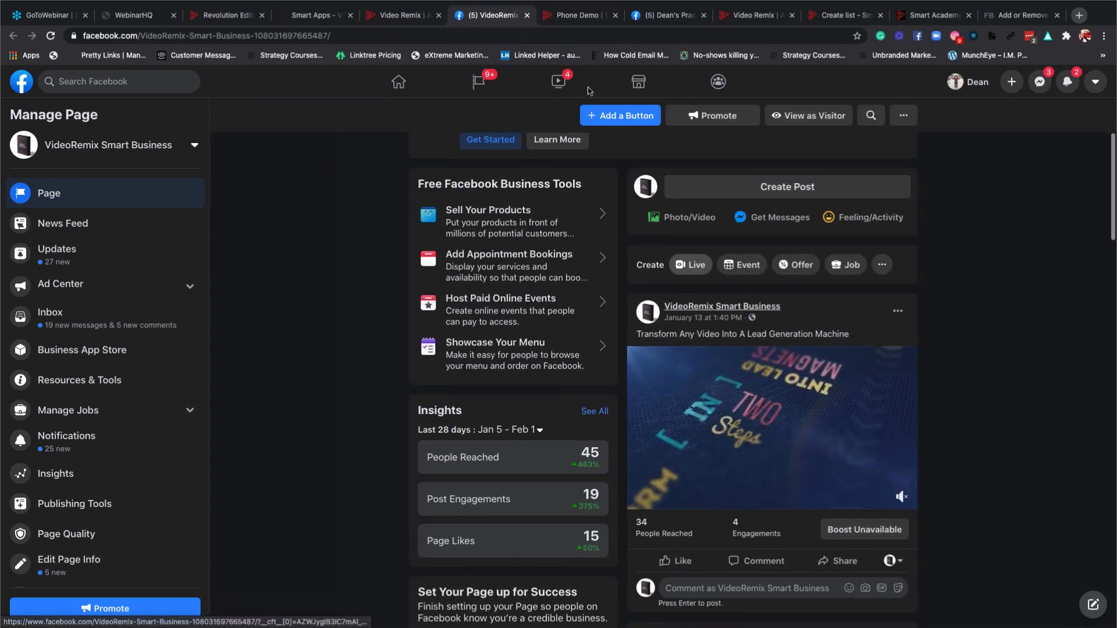
pyautogui.scroll(4, 589, 92)
pyautogui.scroll(-1, 589, 91)
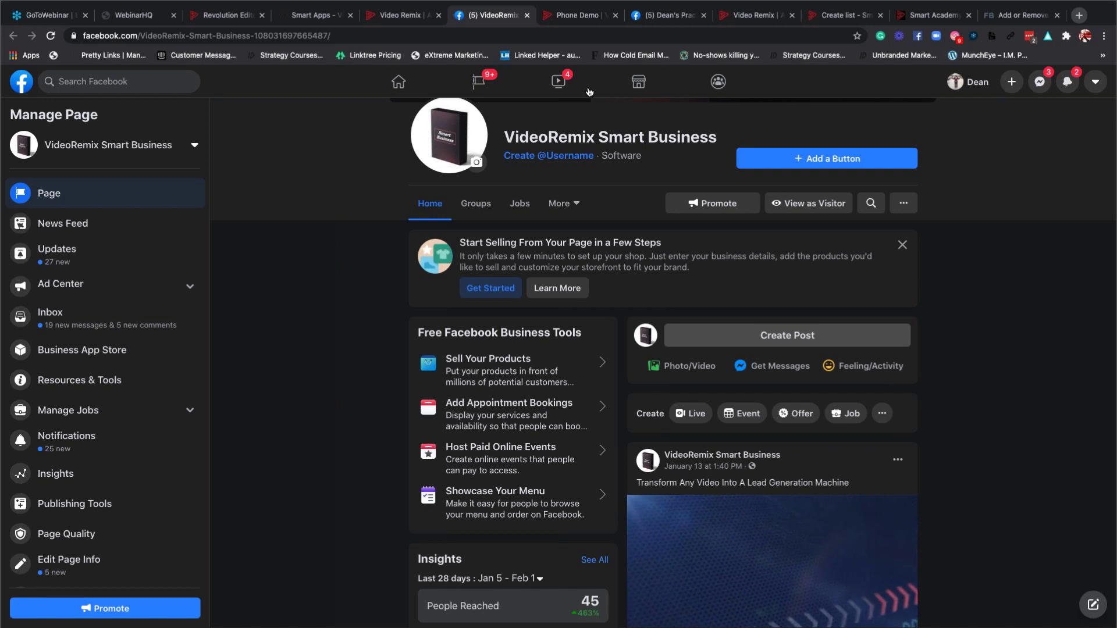
pyautogui.click(692, 341)
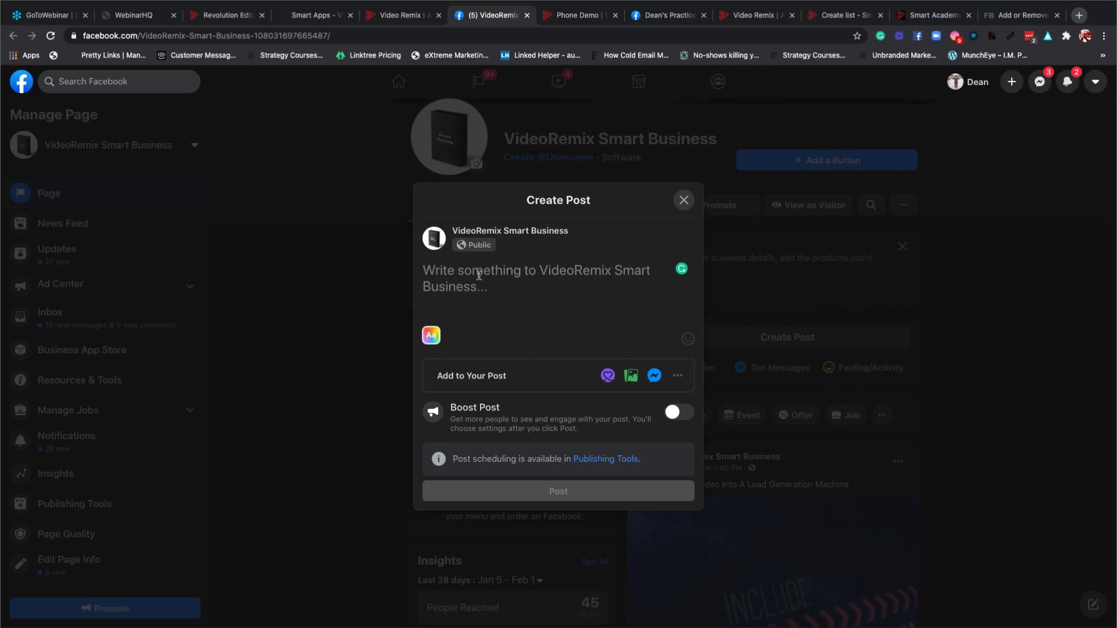
pyautogui.click(719, 301)
pyautogui.scroll(-2, 739, 305)
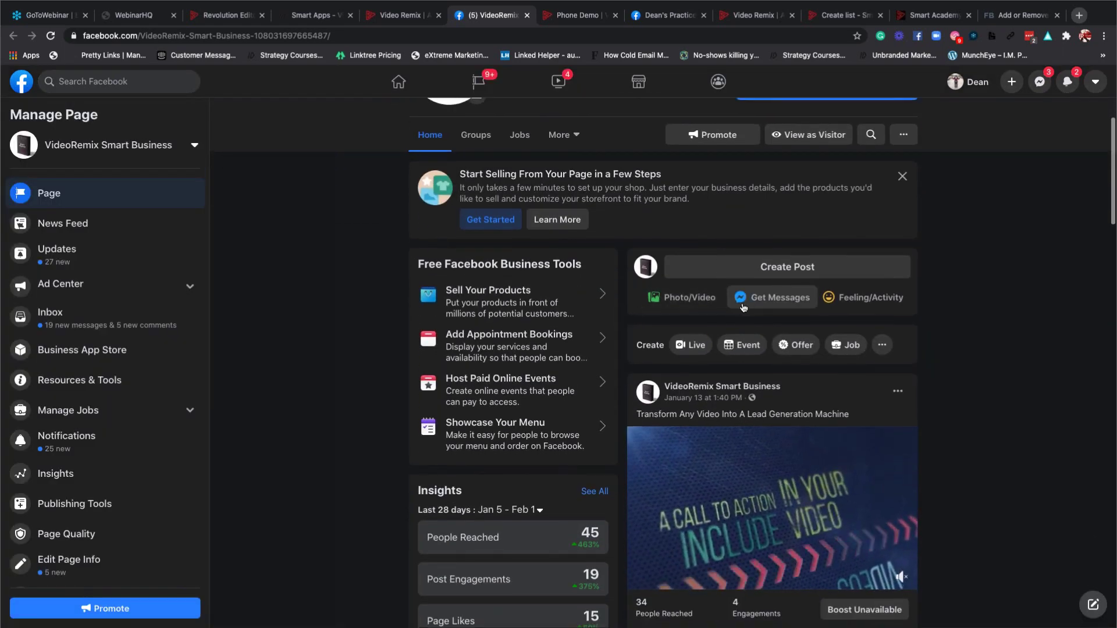
# View the VideoRemix Smart Business page as a visitor and scroll to its video post.
pyautogui.scroll(1, 749, 288)
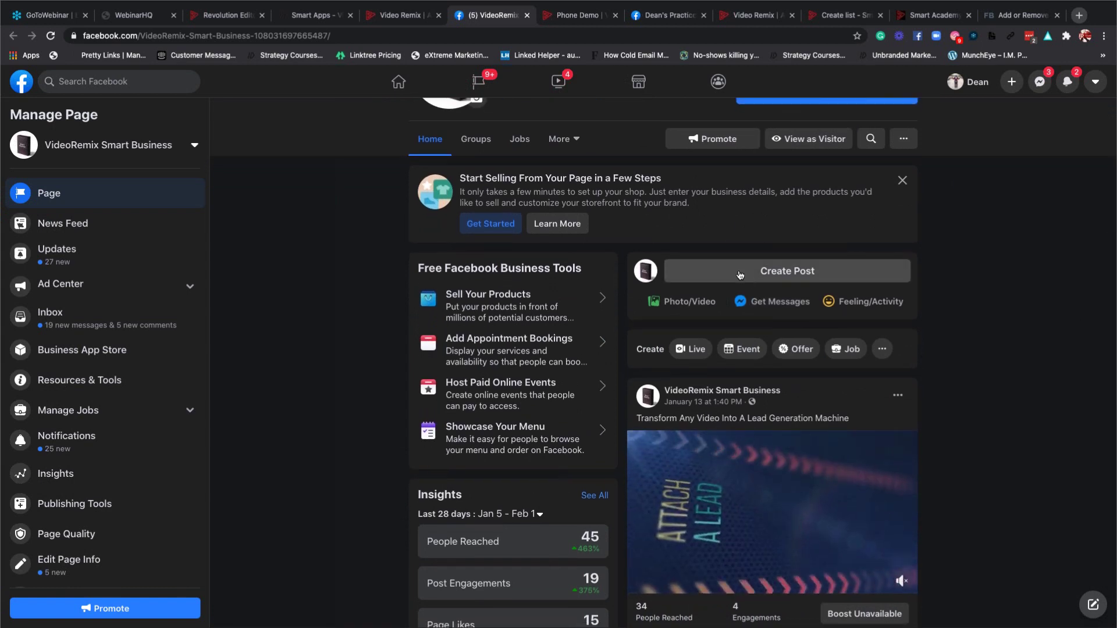
pyautogui.scroll(3, 801, 231)
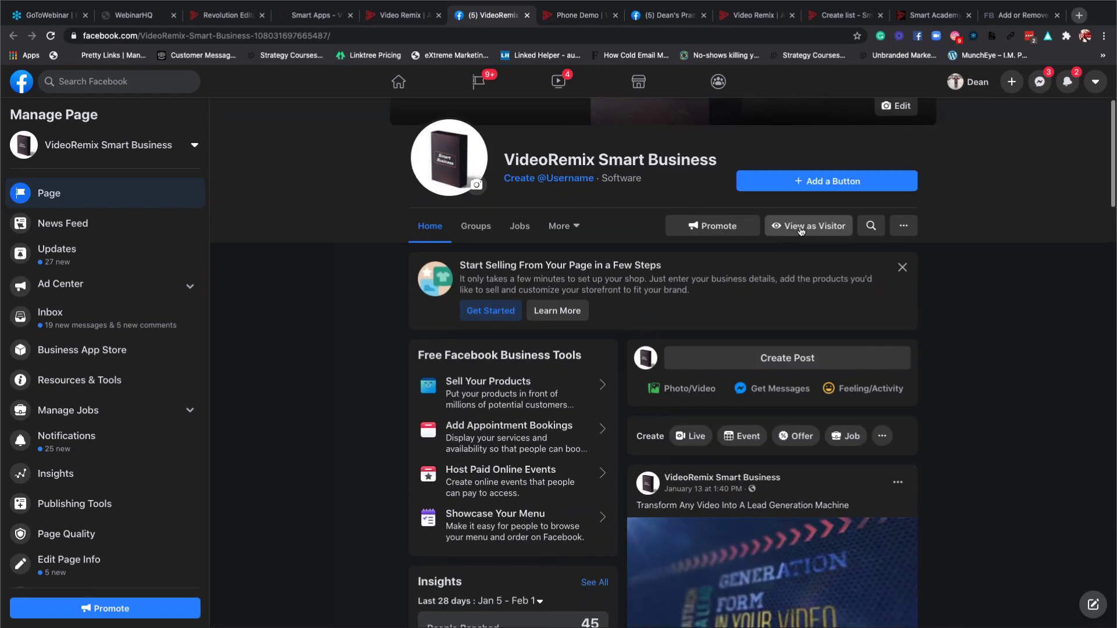
pyautogui.click(801, 227)
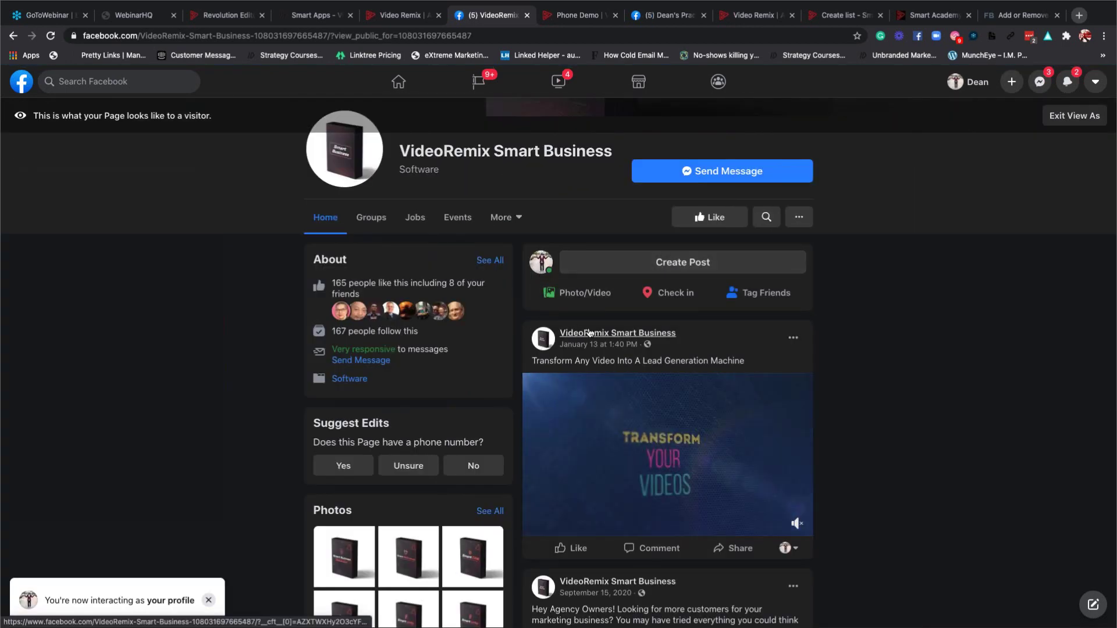
pyautogui.moveTo(589, 333)
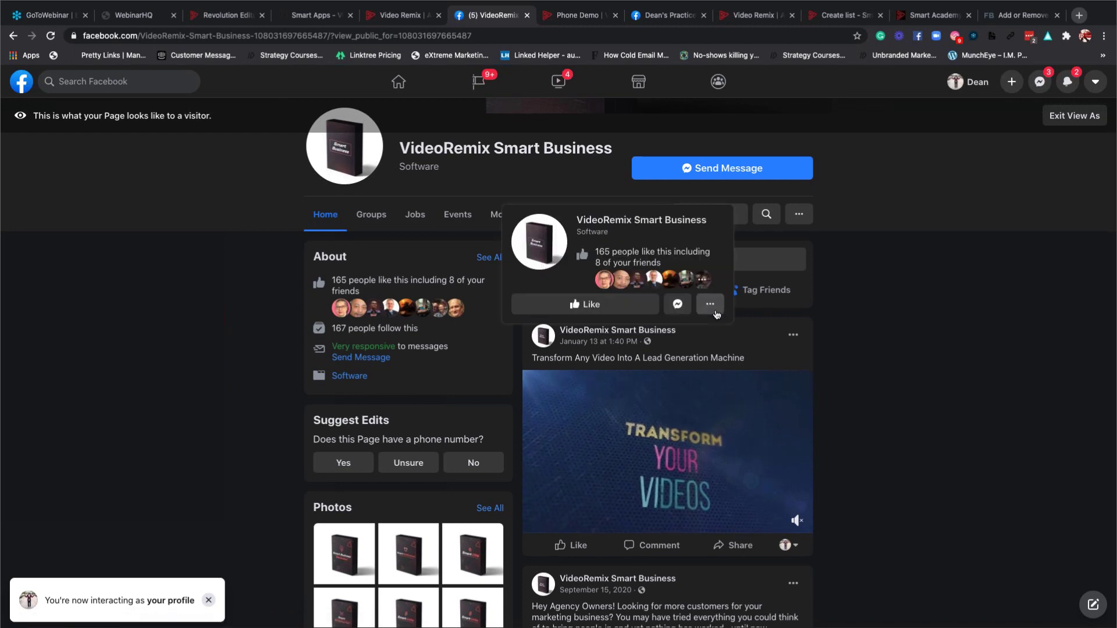
pyautogui.scroll(-3, 767, 338)
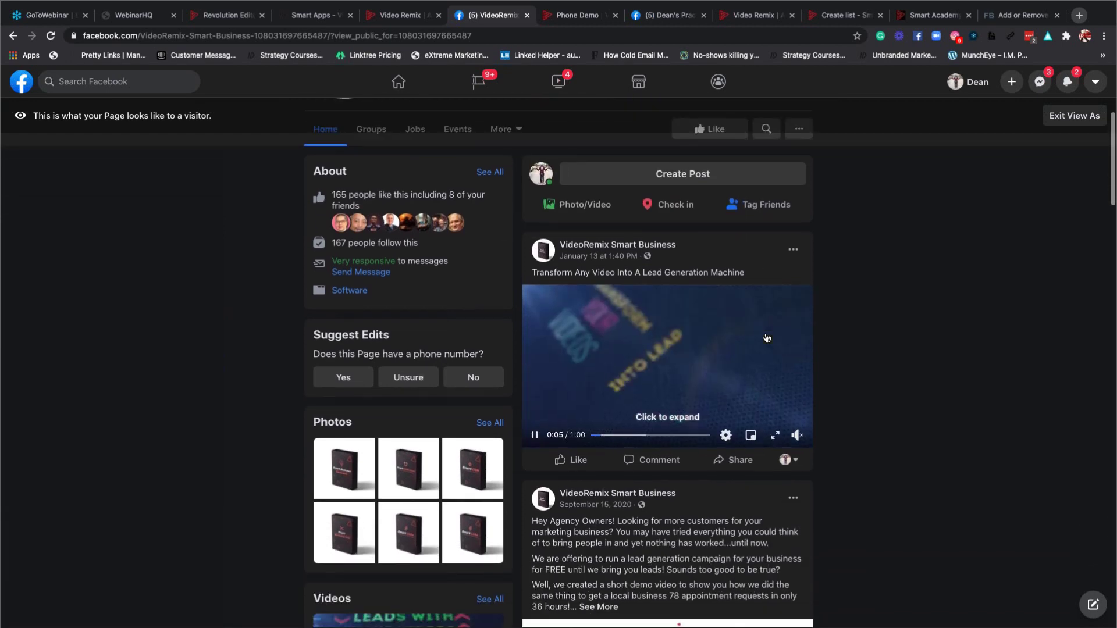
pyautogui.scroll(-1, 767, 337)
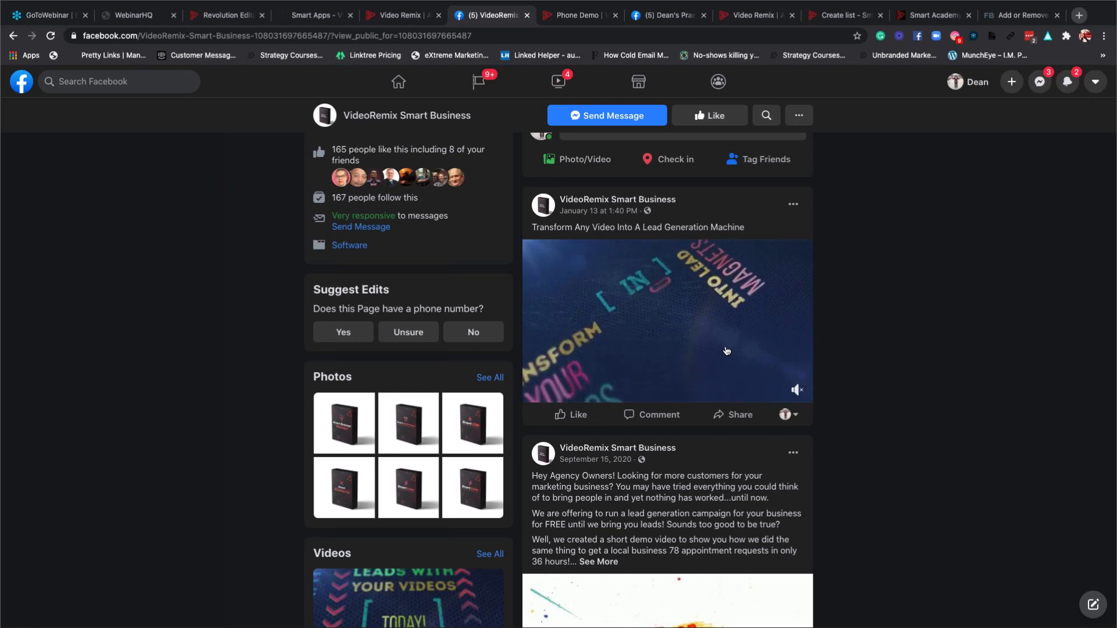
pyautogui.scroll(-1, 642, 360)
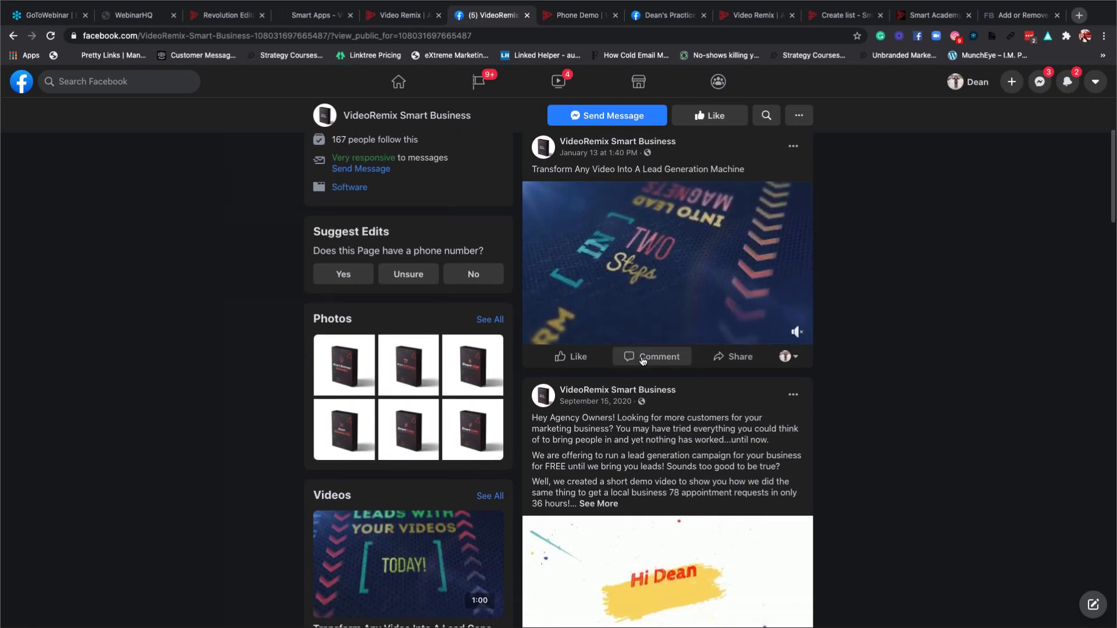
pyautogui.click(642, 360)
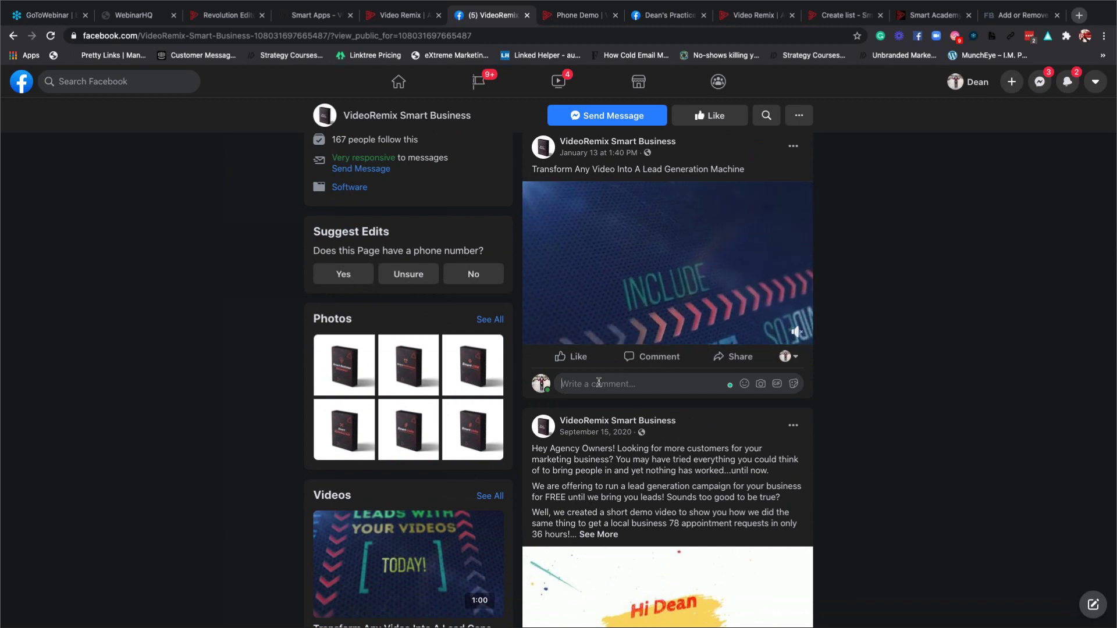
pyautogui.write('I love this')
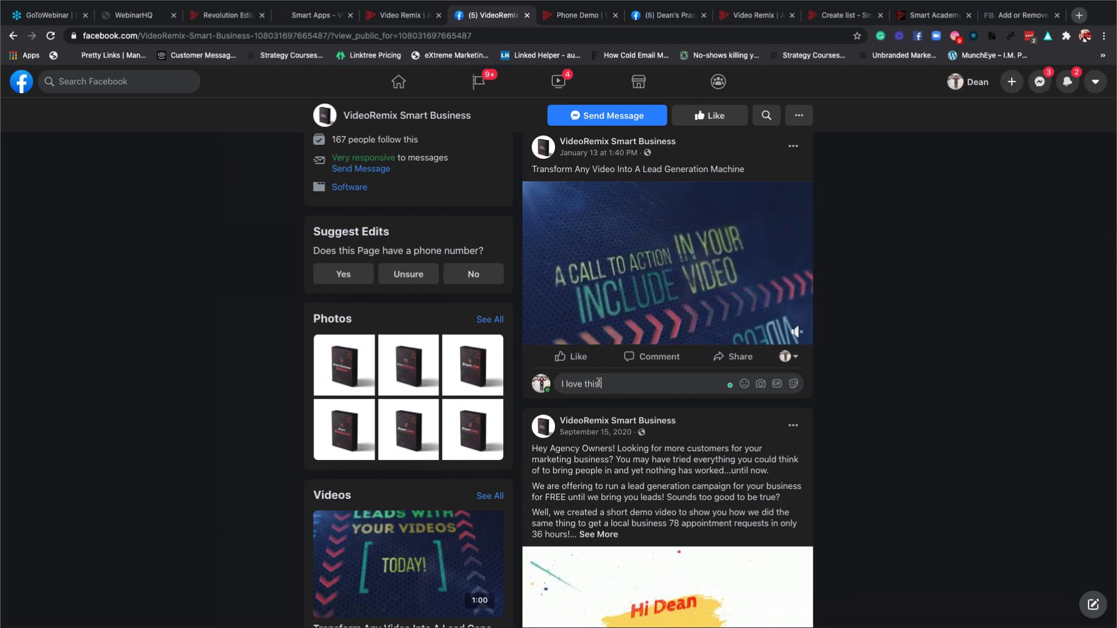
pyautogui.write(' video')
pyautogui.press('Return')
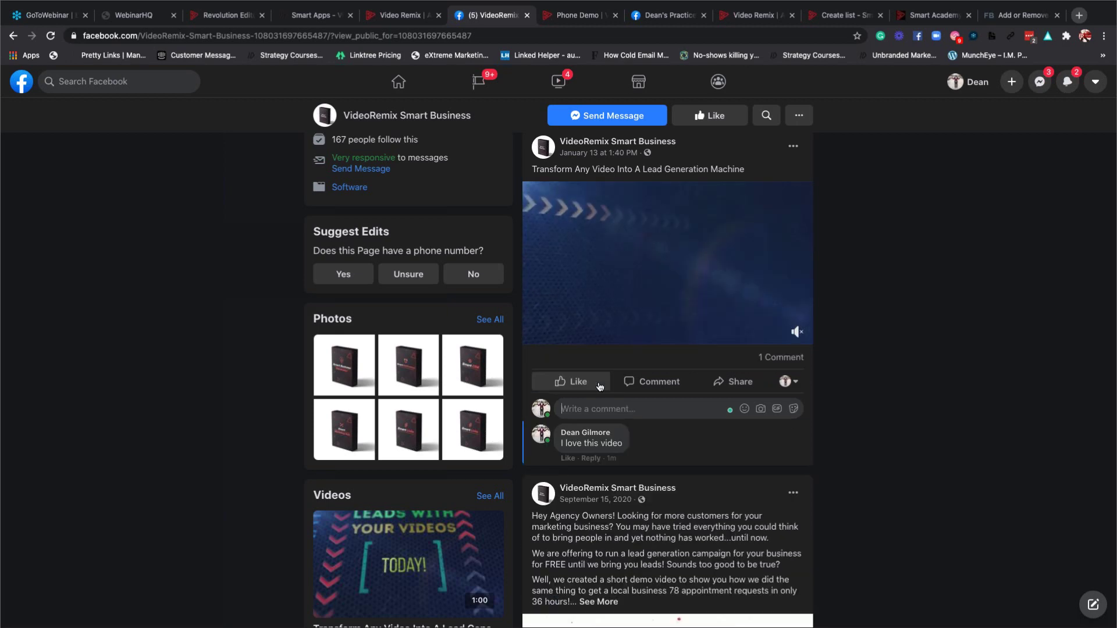
pyautogui.moveTo(599, 386)
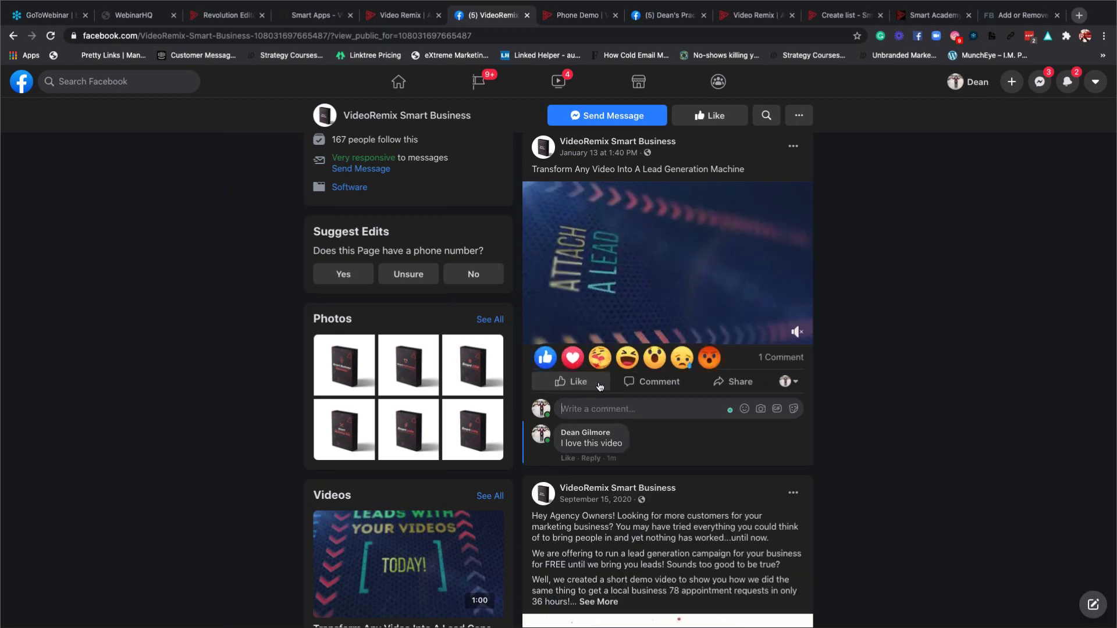
pyautogui.moveTo(647, 432)
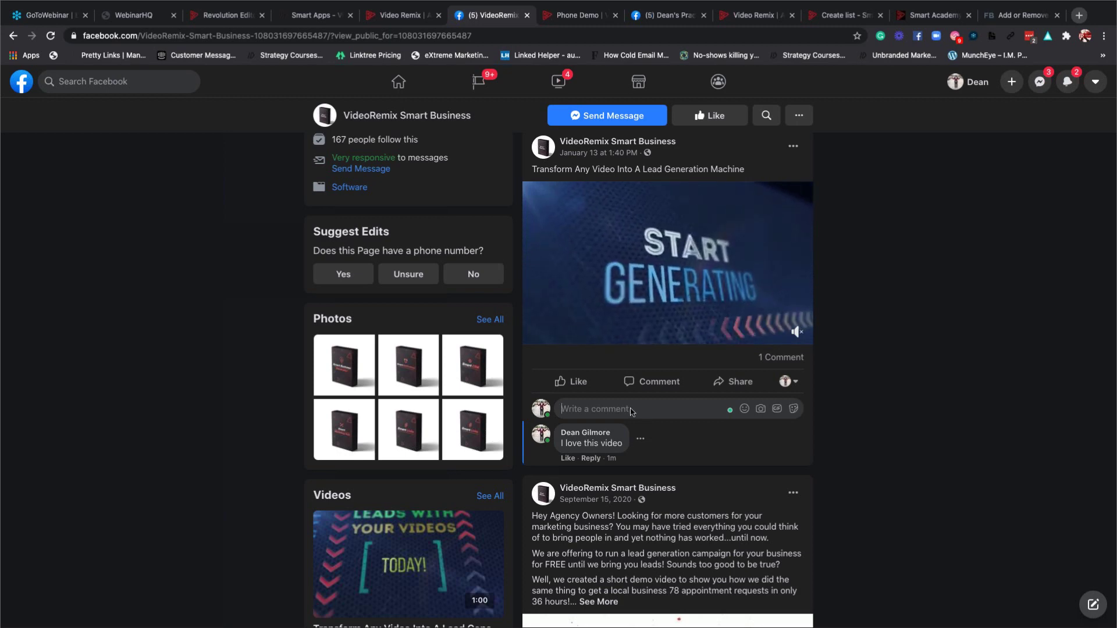
# Check Video Remix's auto reply template list, then return to the VideoRemix Smart Business Facebook page.
pyautogui.click(418, 19)
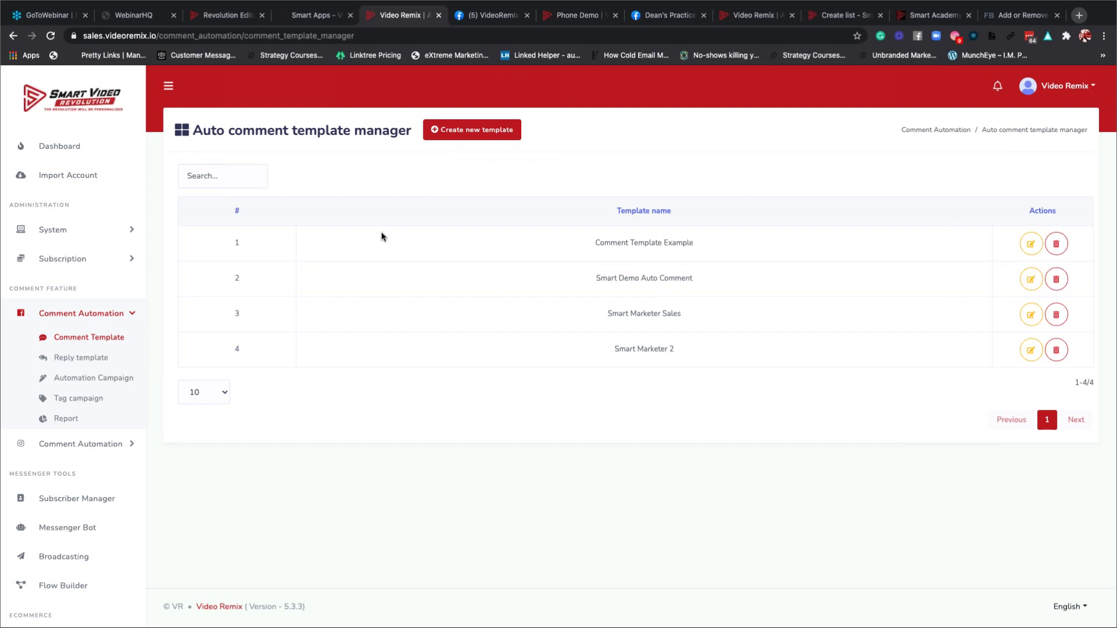
pyautogui.click(83, 359)
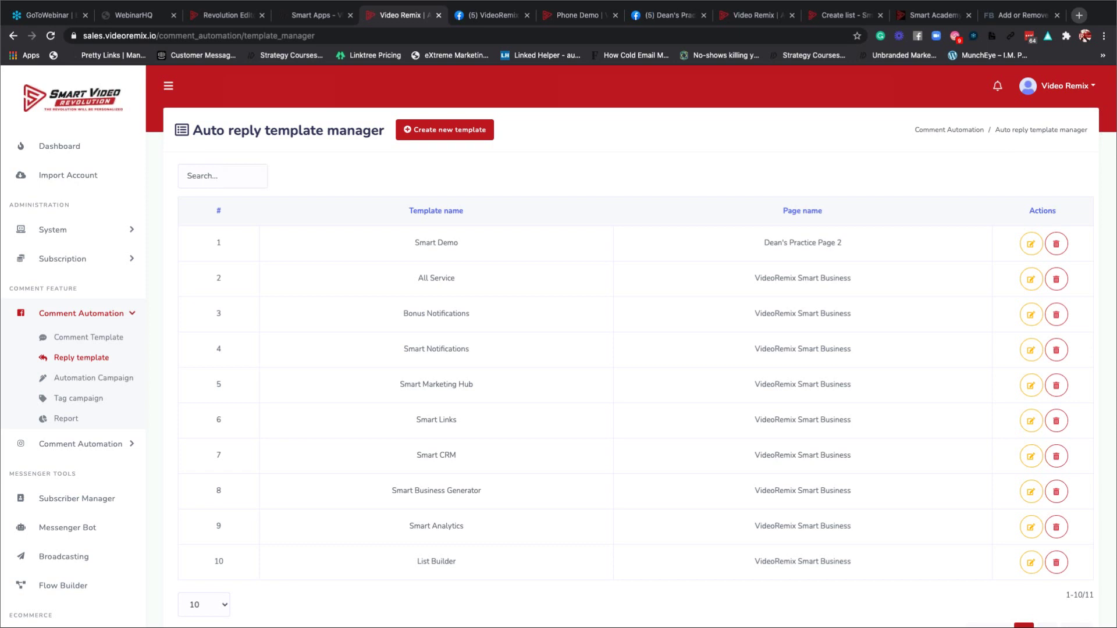
pyautogui.click(497, 17)
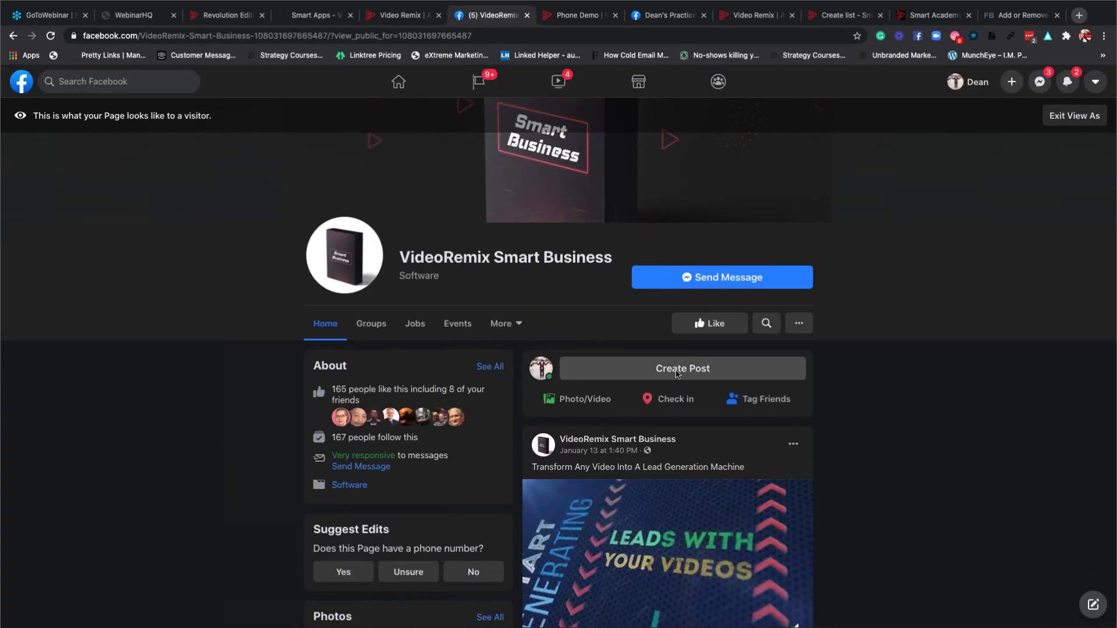
# Publish a page post reading 'Welcome to Solar Express' / 'Comment below on anything that you may need'.
pyautogui.click(617, 368)
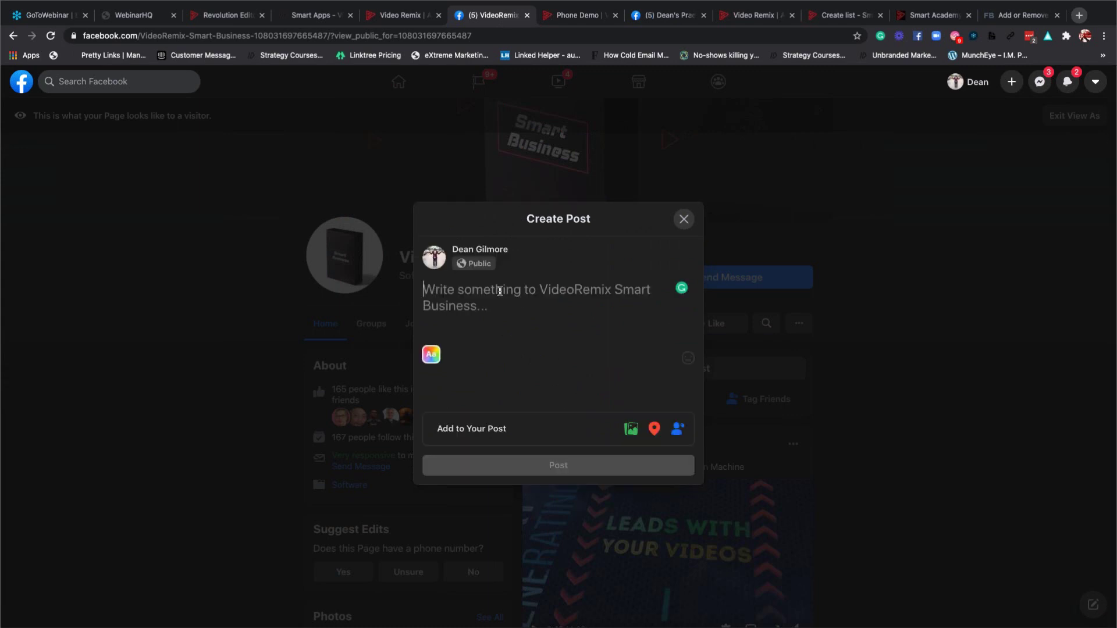
pyautogui.write('Welcome to')
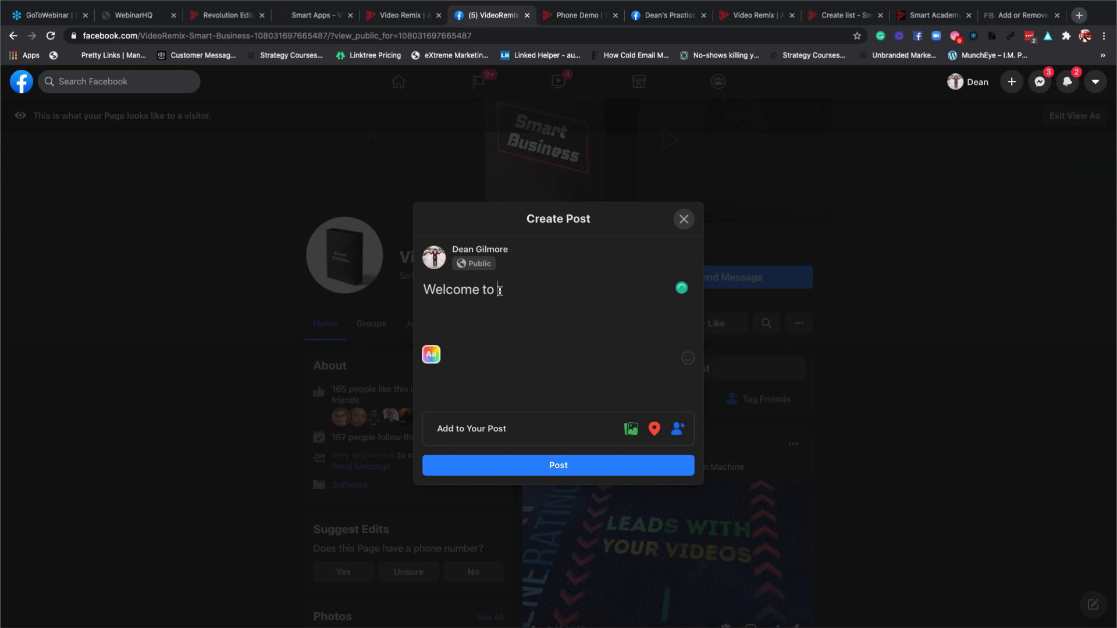
pyautogui.write('Solar Express')
pyautogui.press('Return')
pyautogui.press('Return')
pyautogui.write('C')
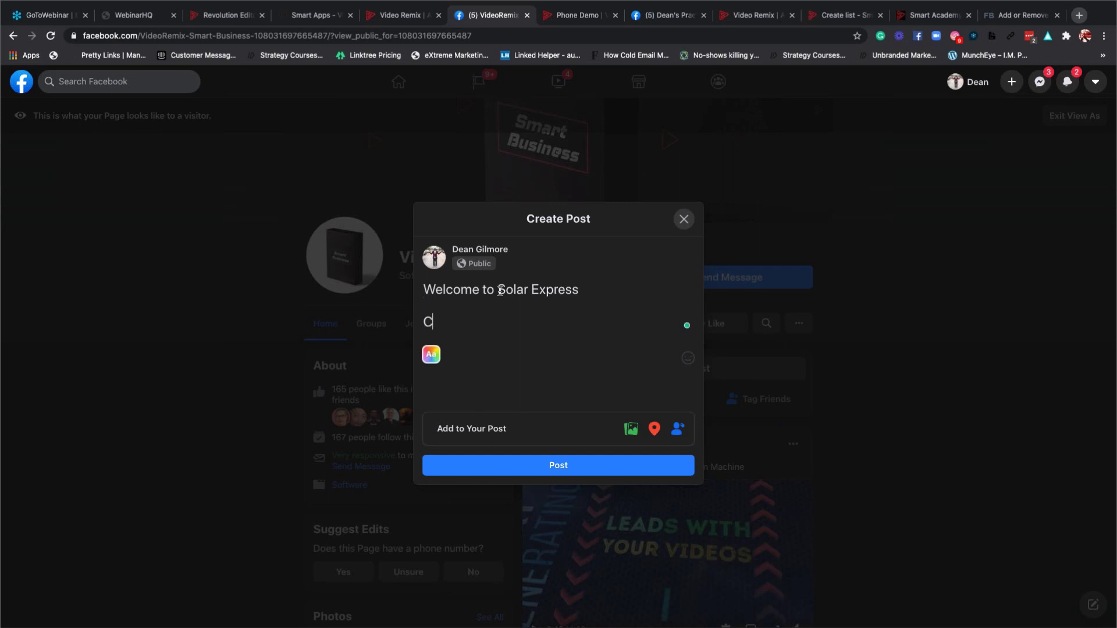
pyautogui.write('omment below ')
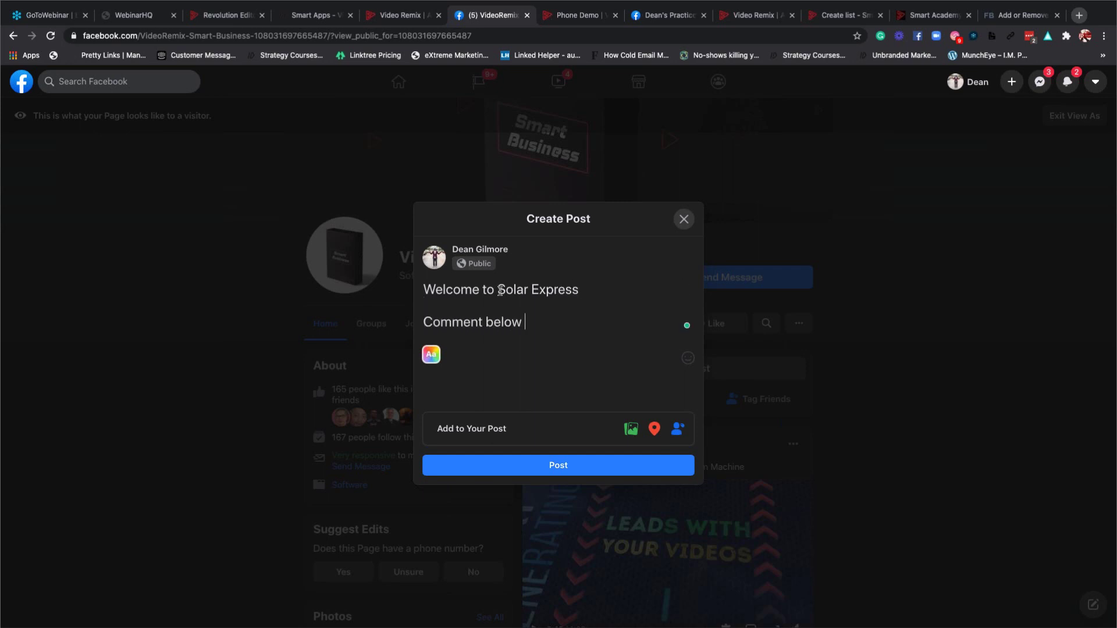
pyautogui.write('on anything that')
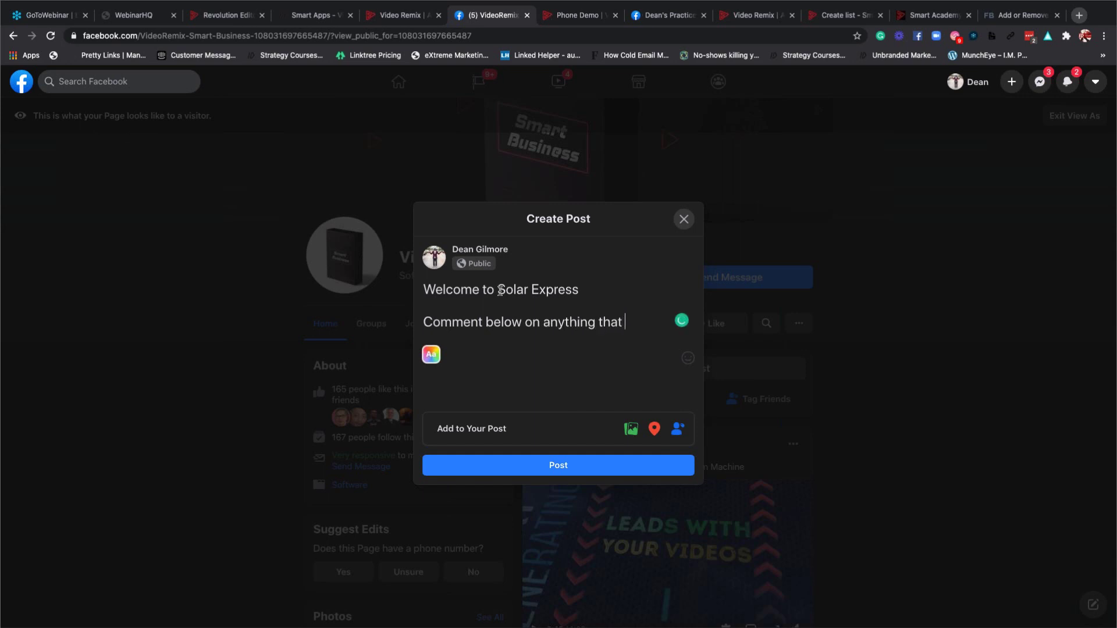
pyautogui.write(' you may b')
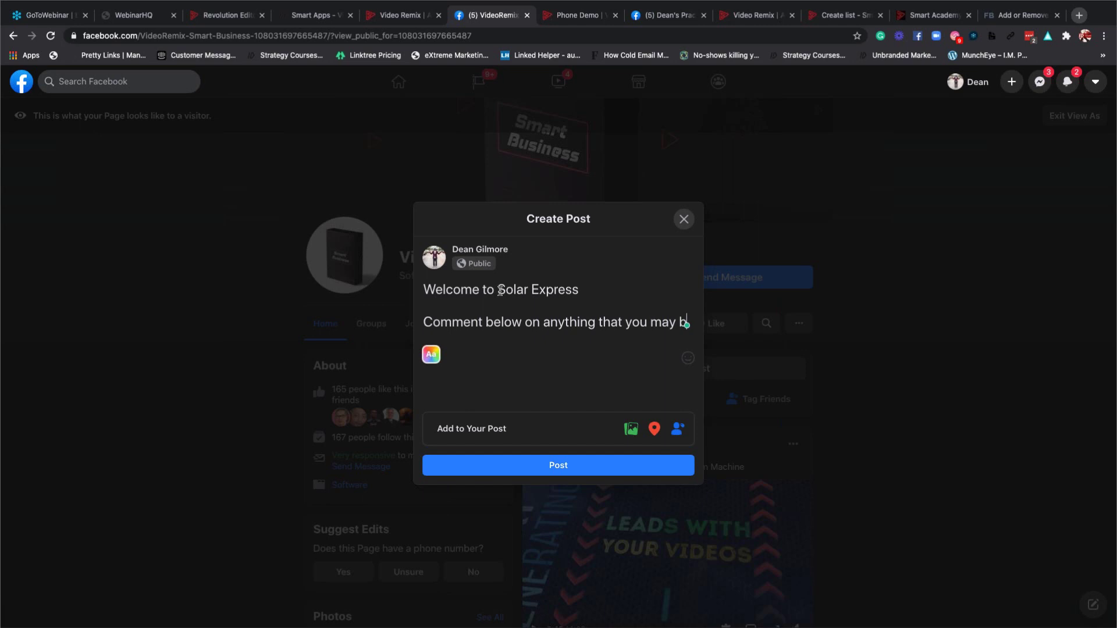
pyautogui.press('BackSpace')
pyautogui.write('need')
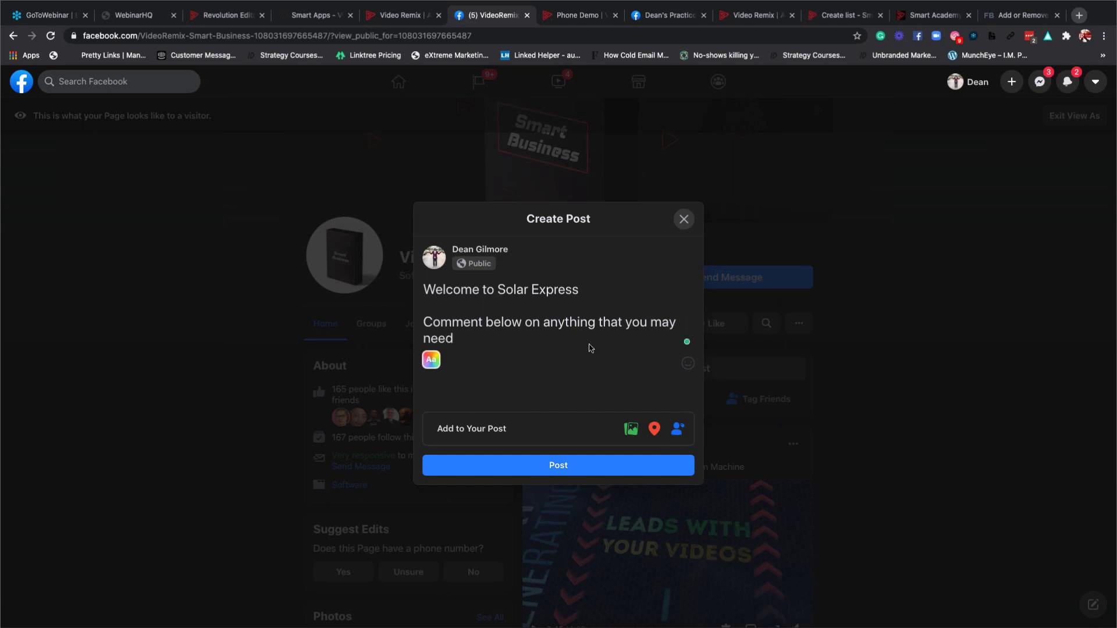
pyautogui.click(580, 464)
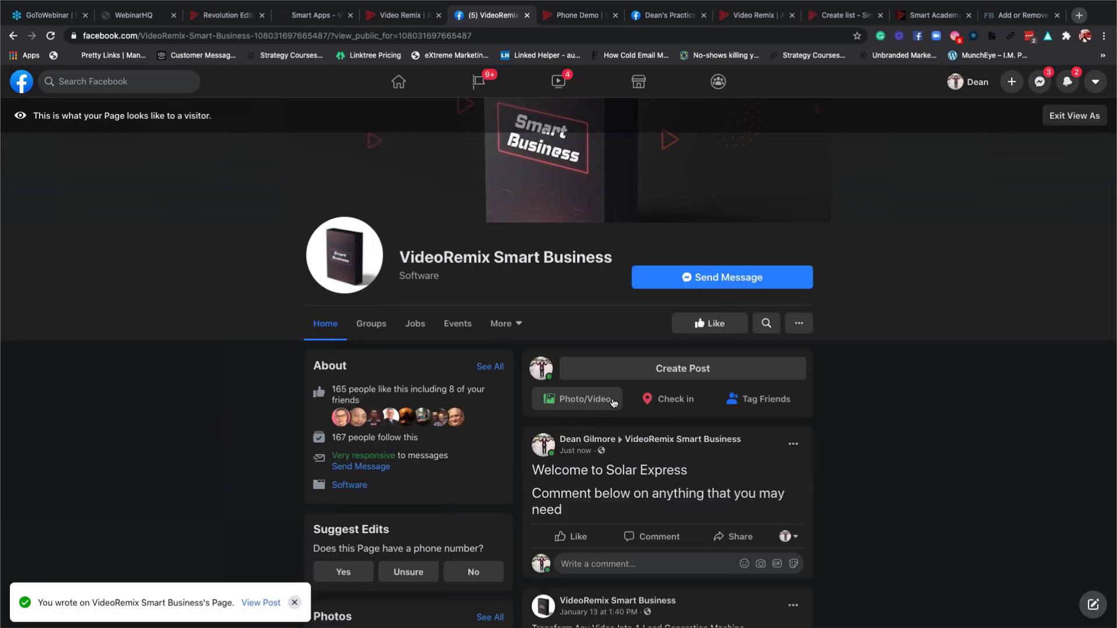
pyautogui.scroll(-3, 617, 396)
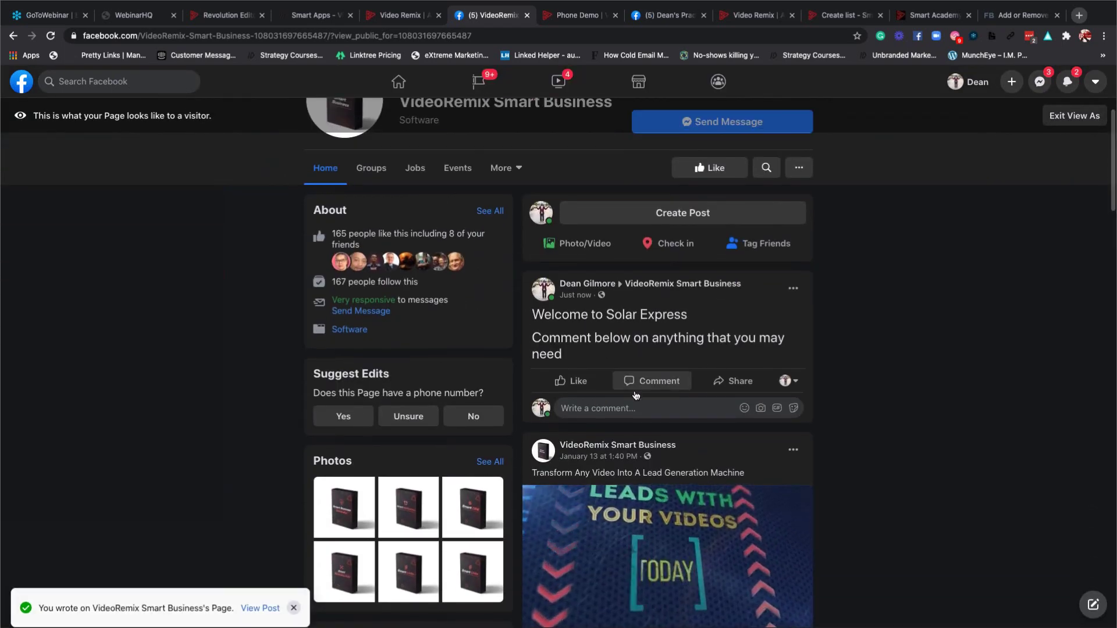
# Open and discard a new comment template form, then open the Smart Demo reply template for editing.
pyautogui.click(401, 17)
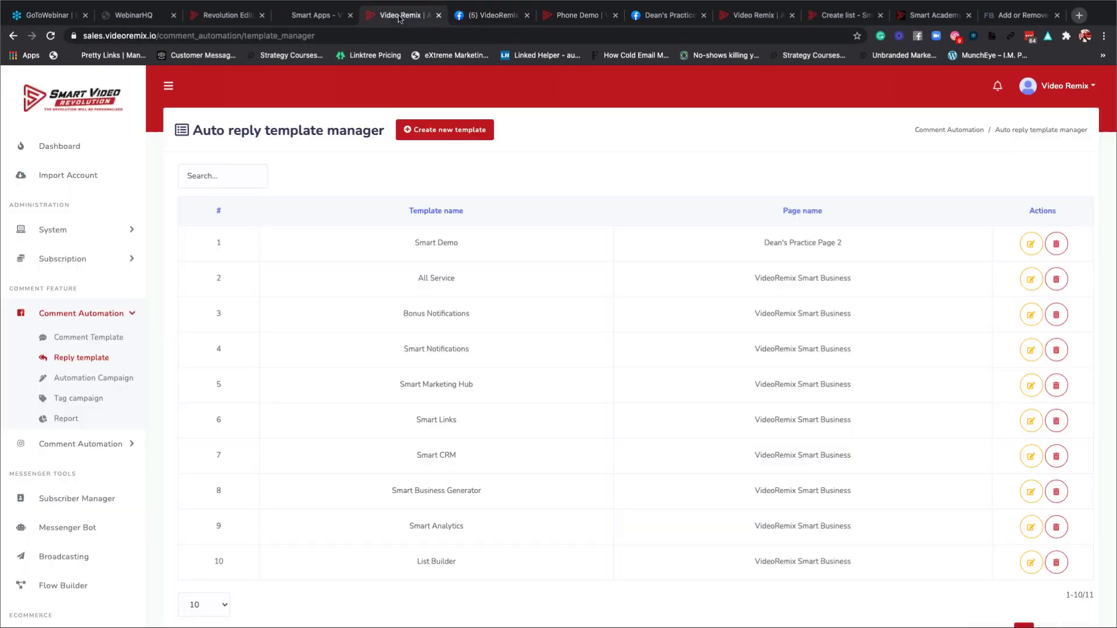
pyautogui.click(83, 338)
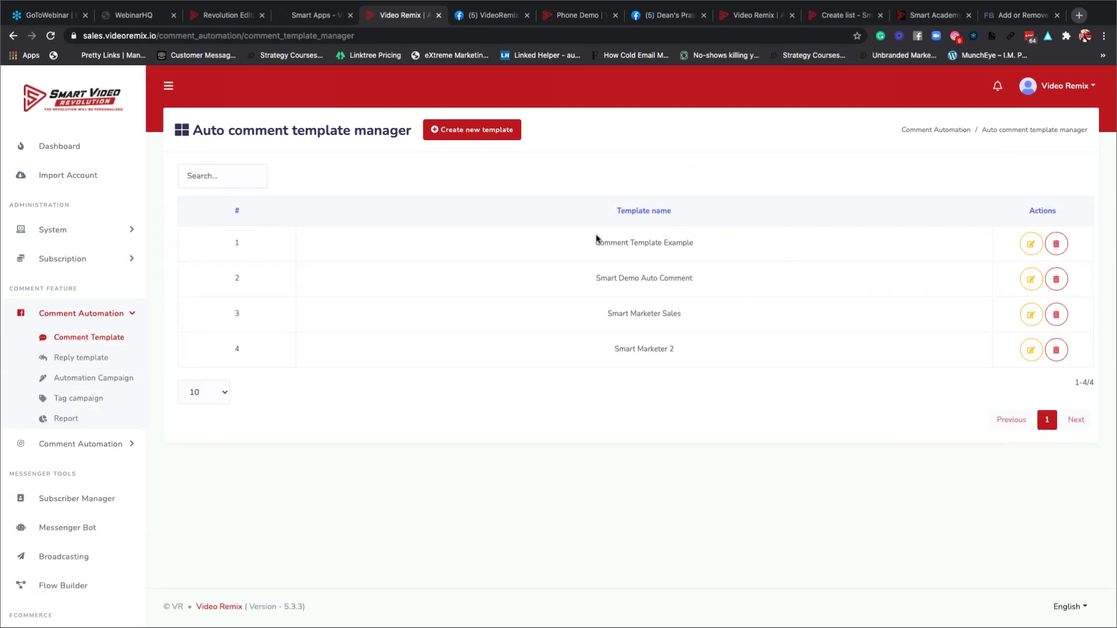
pyautogui.click(464, 134)
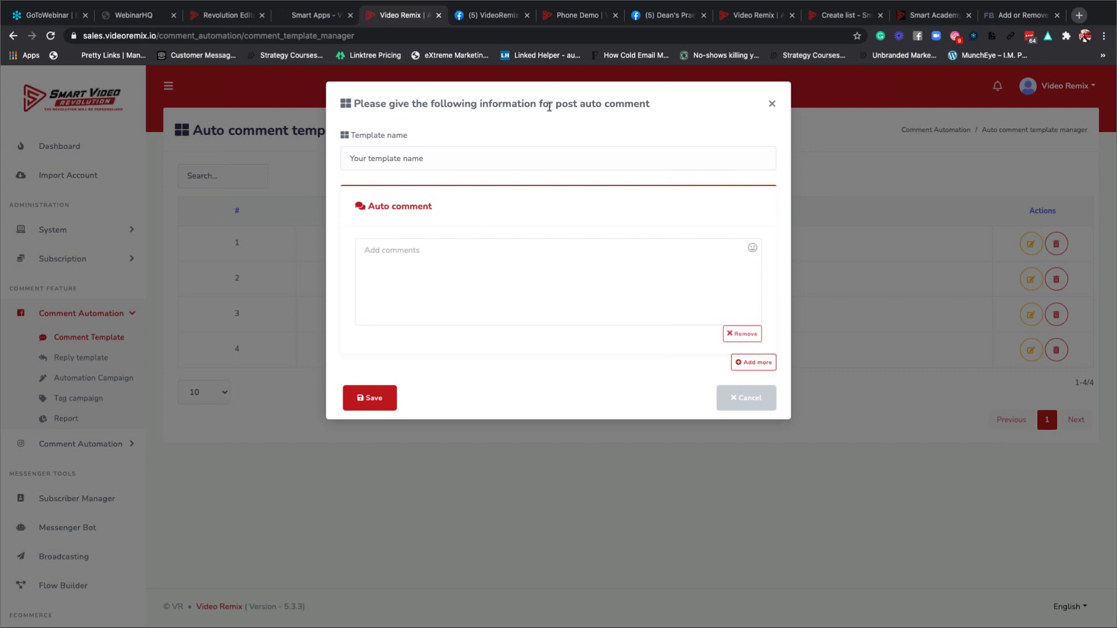
pyautogui.click(772, 103)
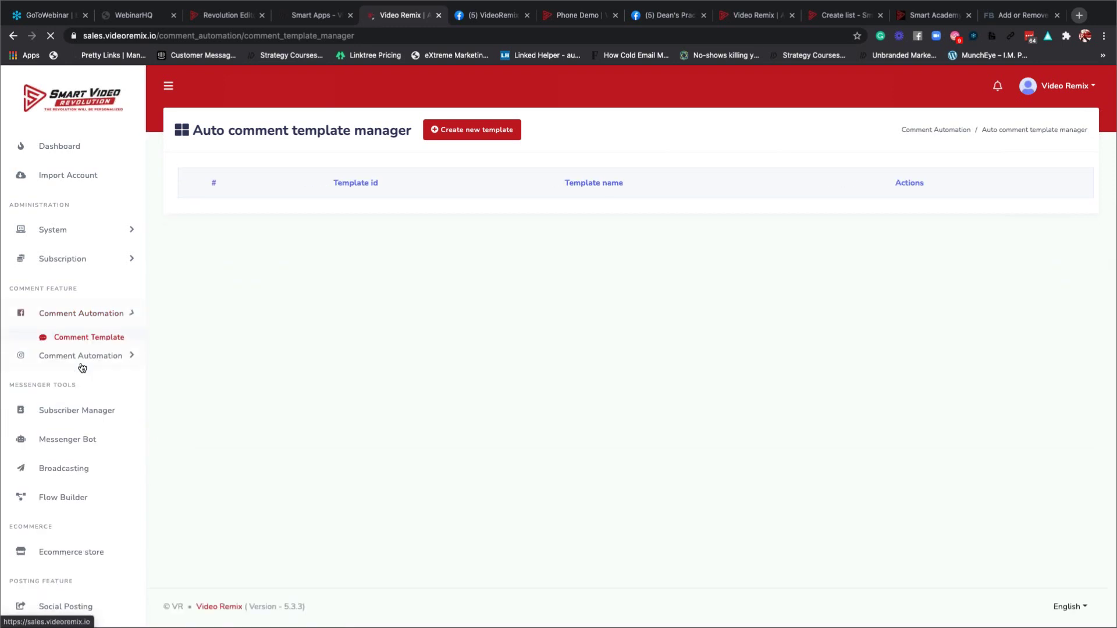
pyautogui.click(84, 359)
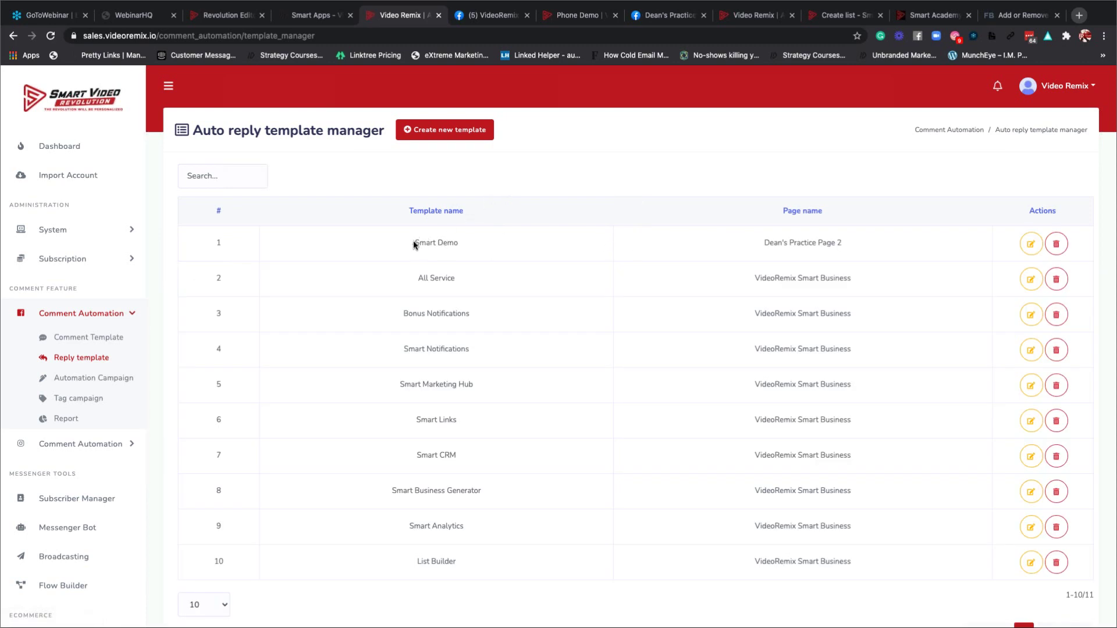
pyautogui.click(1030, 245)
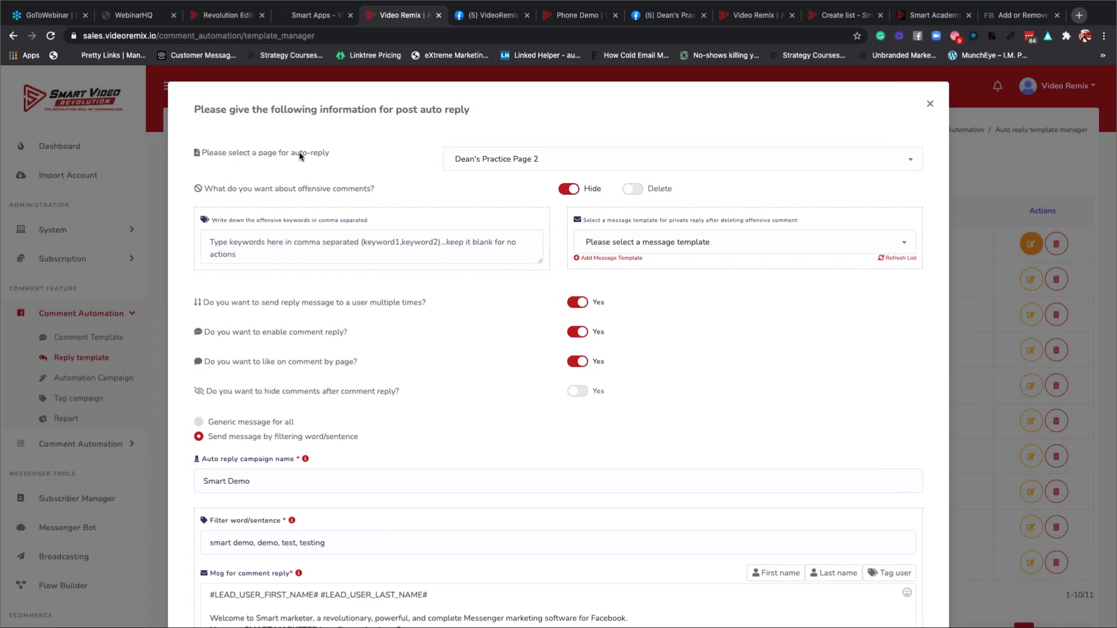
pyautogui.click(568, 164)
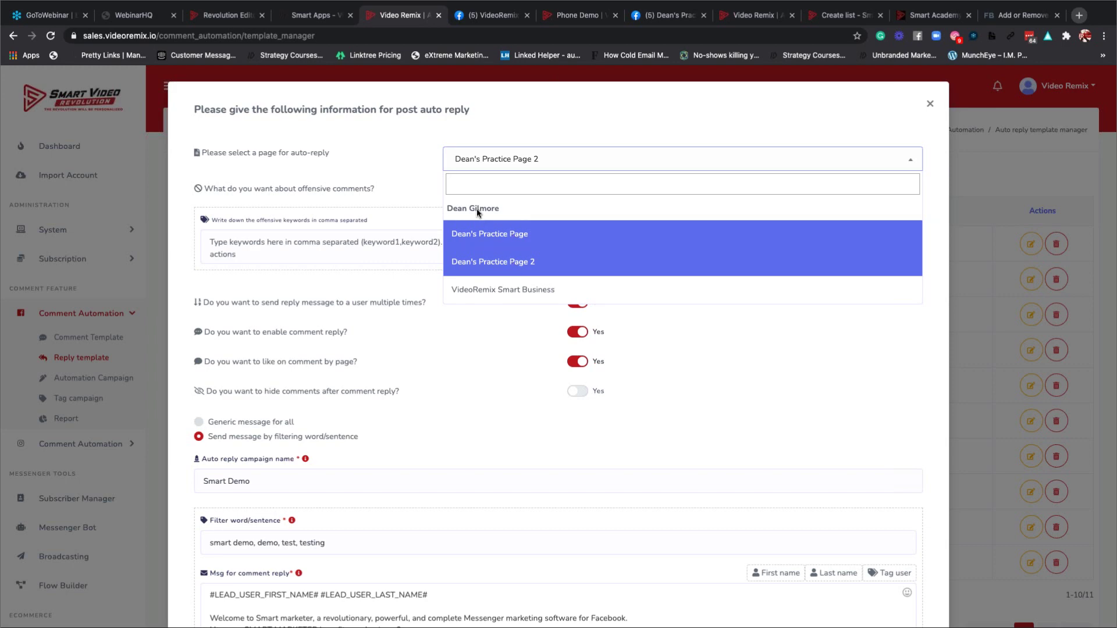
pyautogui.click(498, 263)
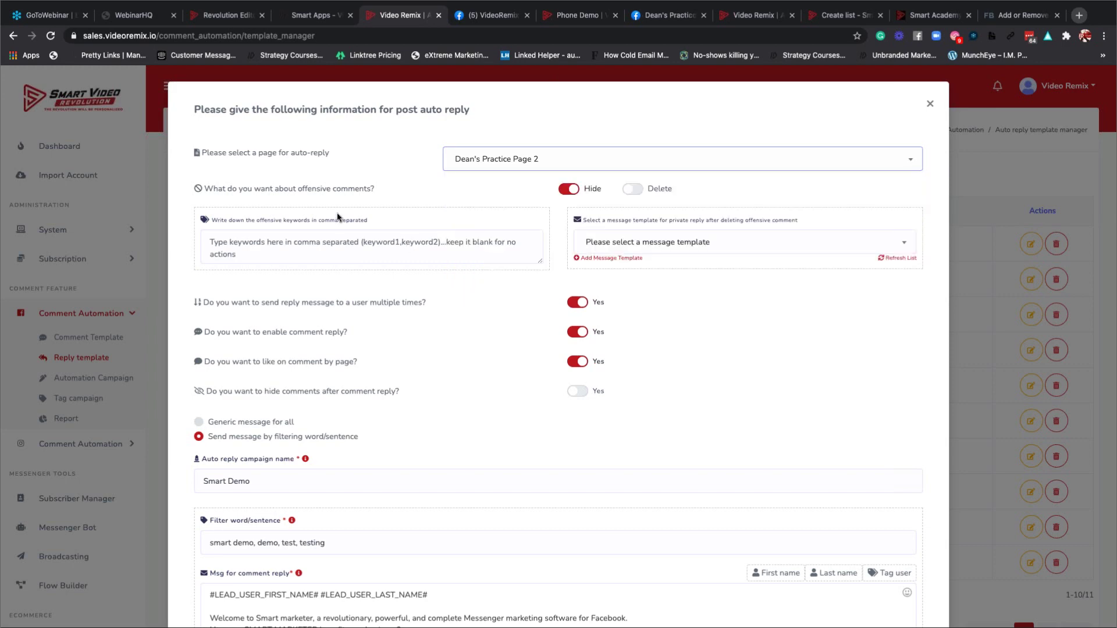
pyautogui.scroll(-2, 337, 217)
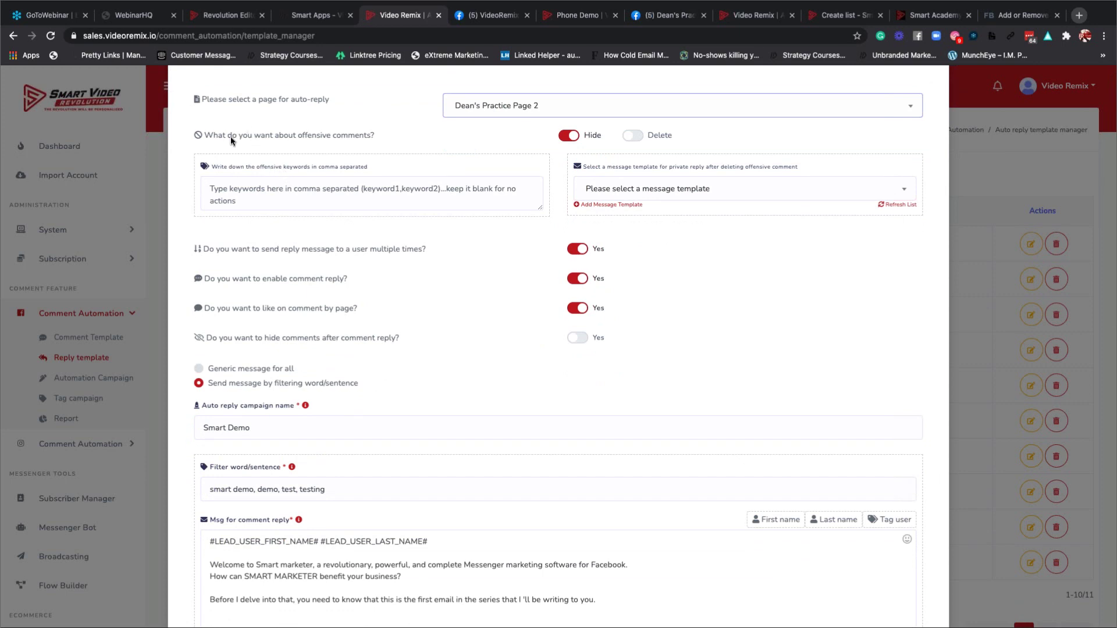
pyautogui.scroll(1, 231, 139)
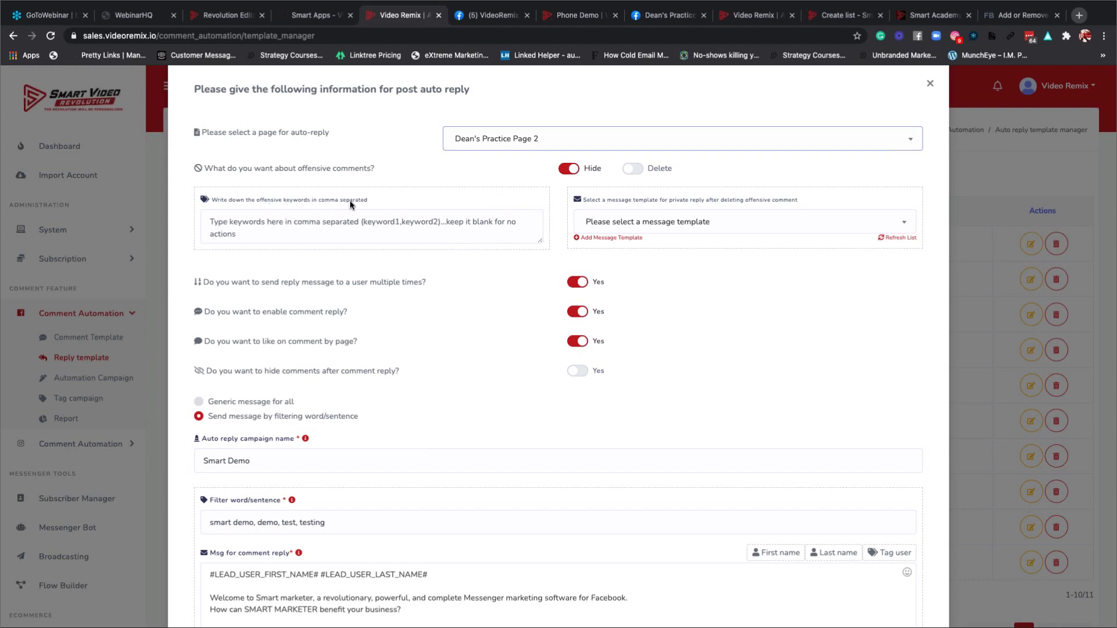
pyautogui.click(260, 226)
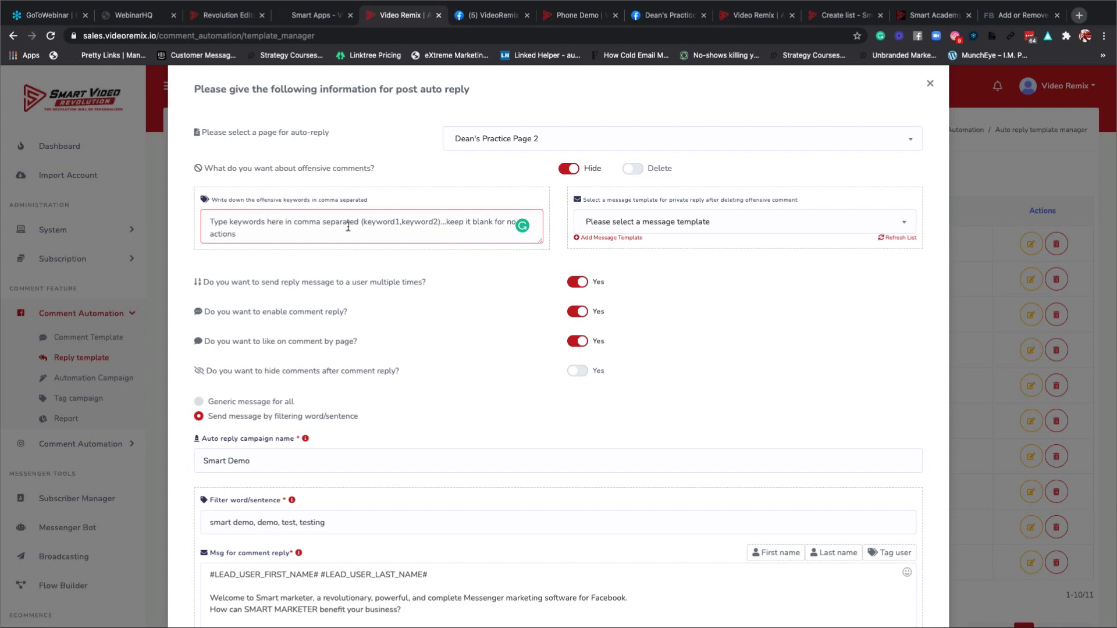
pyautogui.click(659, 229)
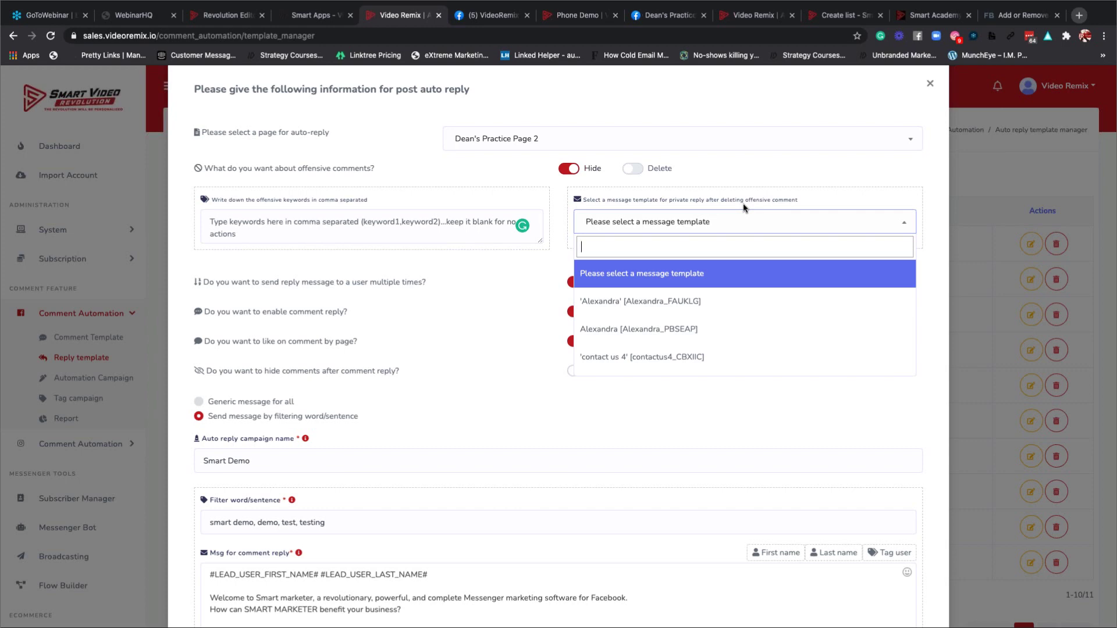
pyautogui.scroll(-3, 626, 349)
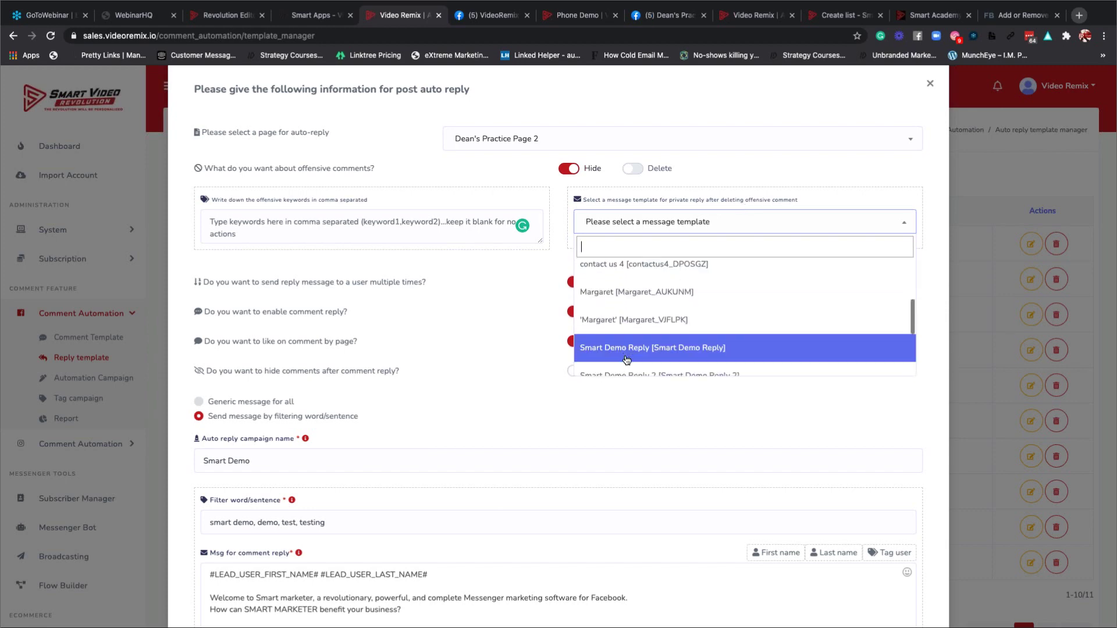
pyautogui.scroll(-5, 626, 360)
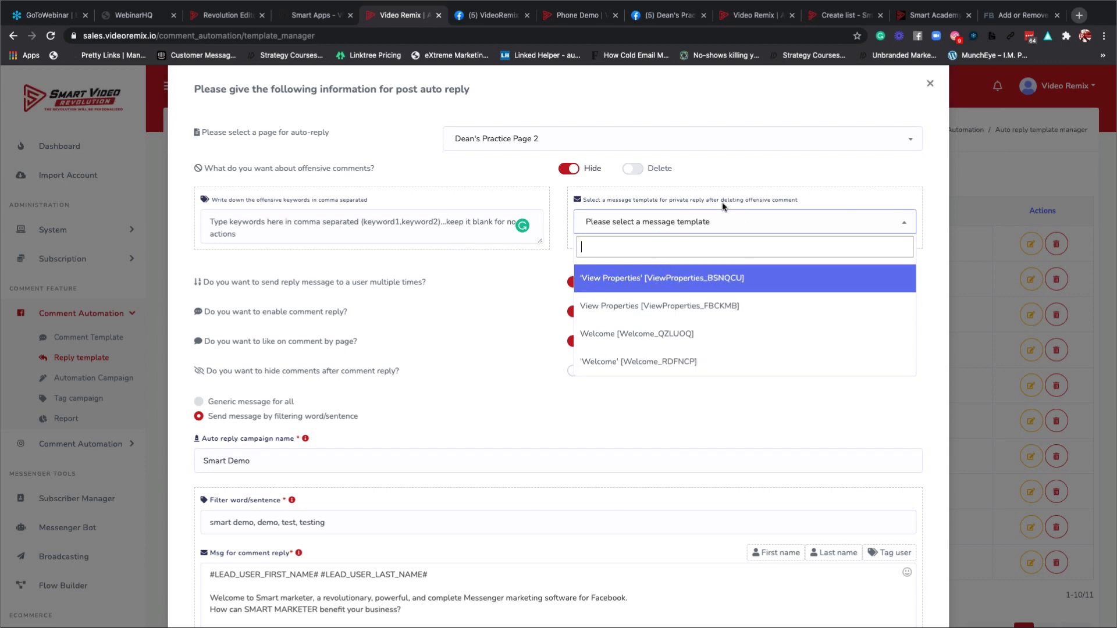
pyautogui.click(474, 273)
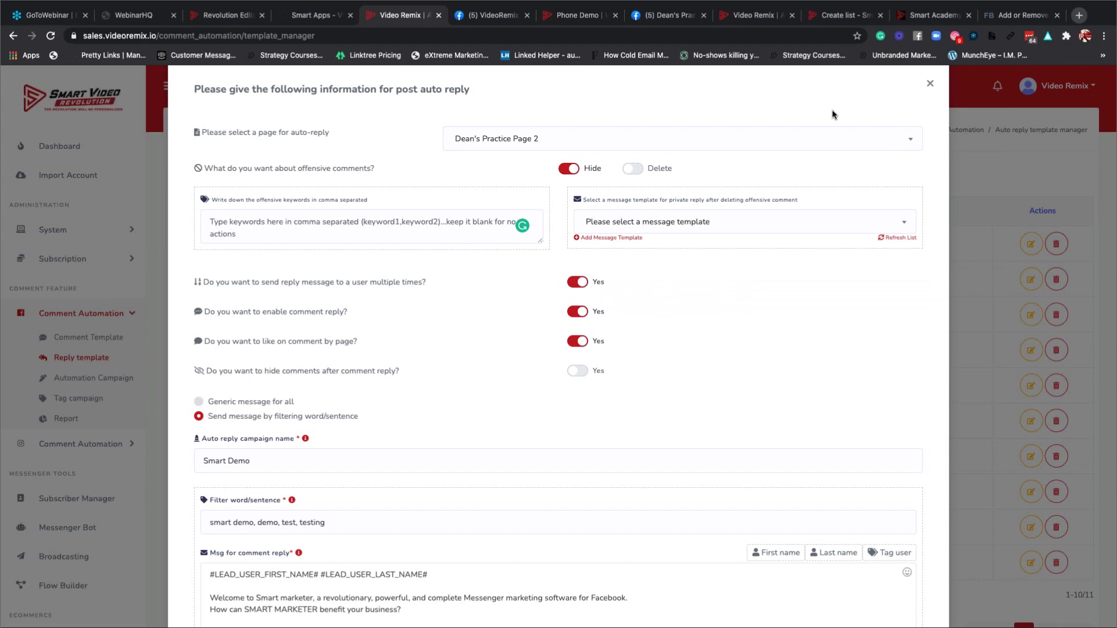
# Close the Smart Demo auto reply form and return to the 11-template reply list.
pyautogui.click(930, 84)
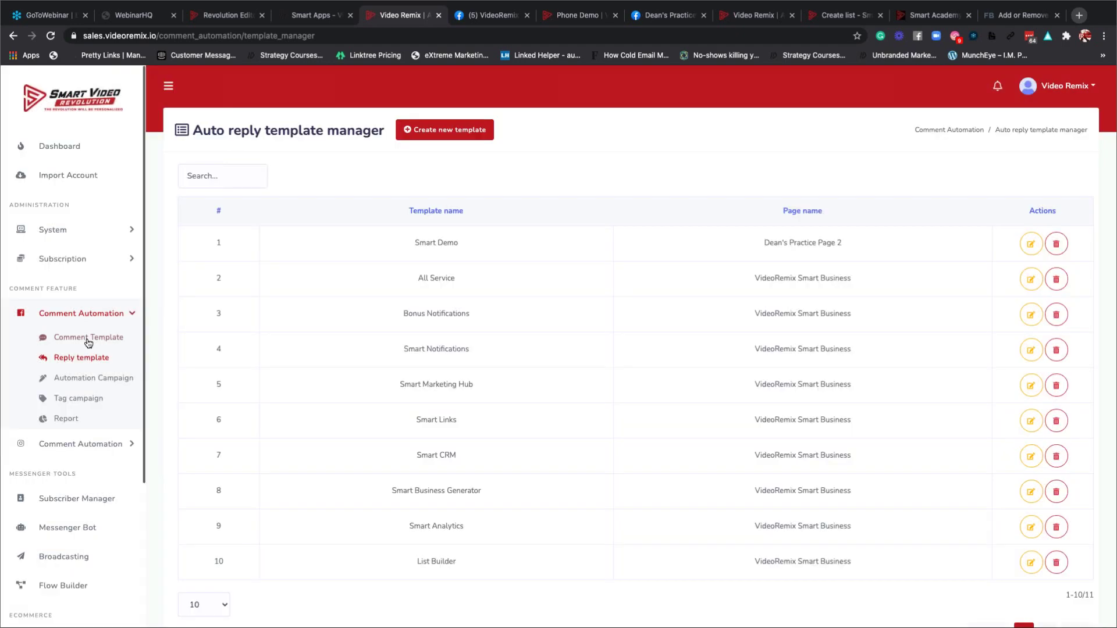
pyautogui.click(88, 339)
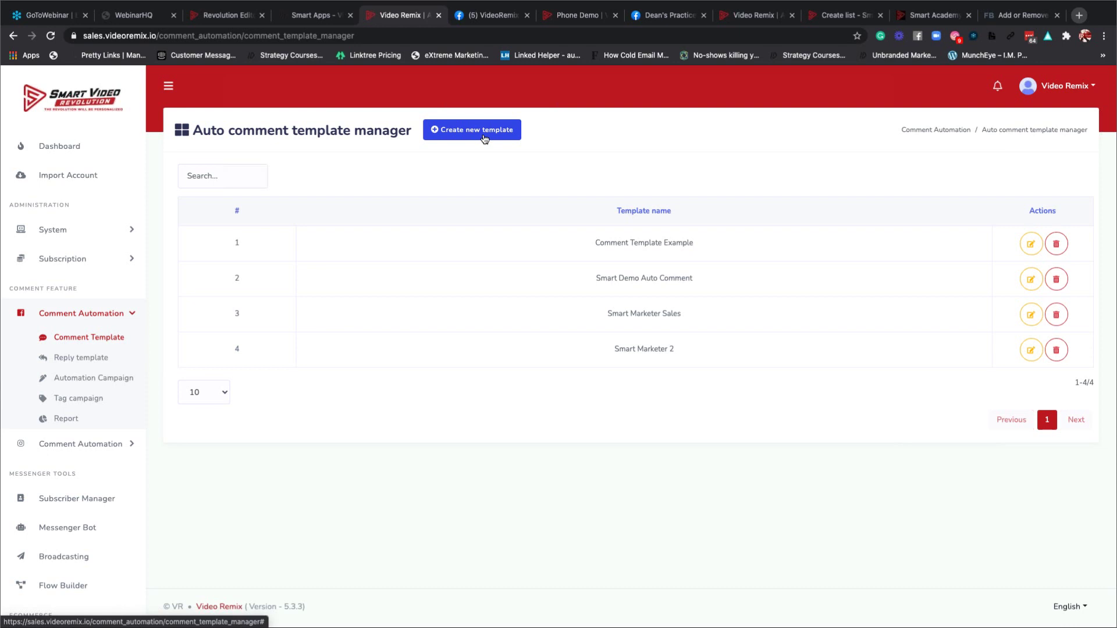
pyautogui.click(81, 359)
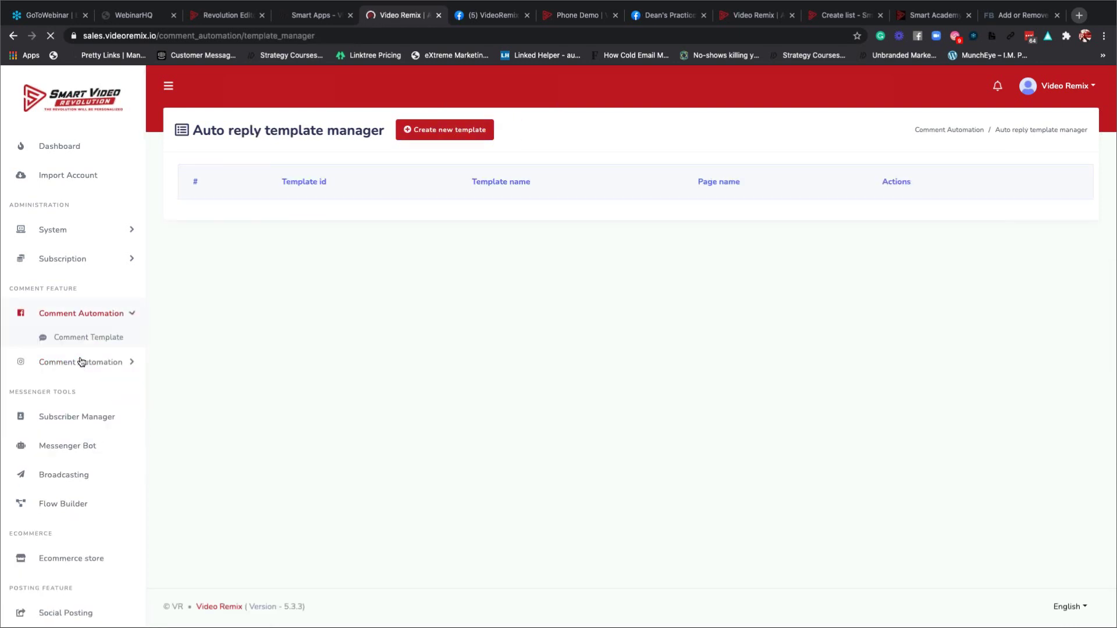
# Create a new auto reply template on Dean's Practice Page 2 with repeat replies to the same user allowed.
pyautogui.click(459, 134)
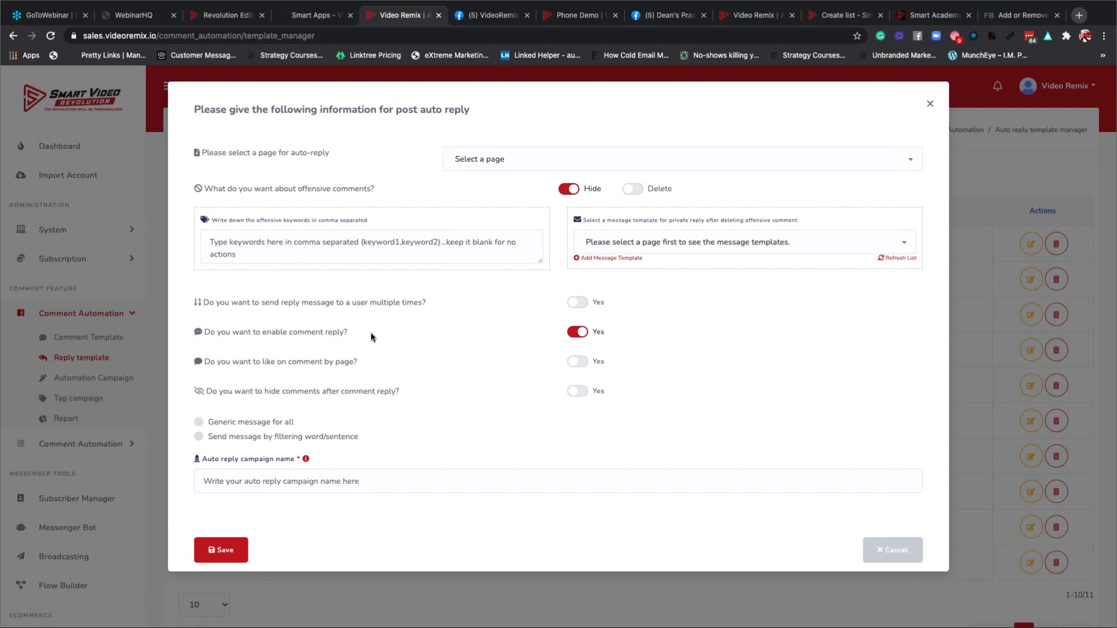
pyautogui.click(473, 166)
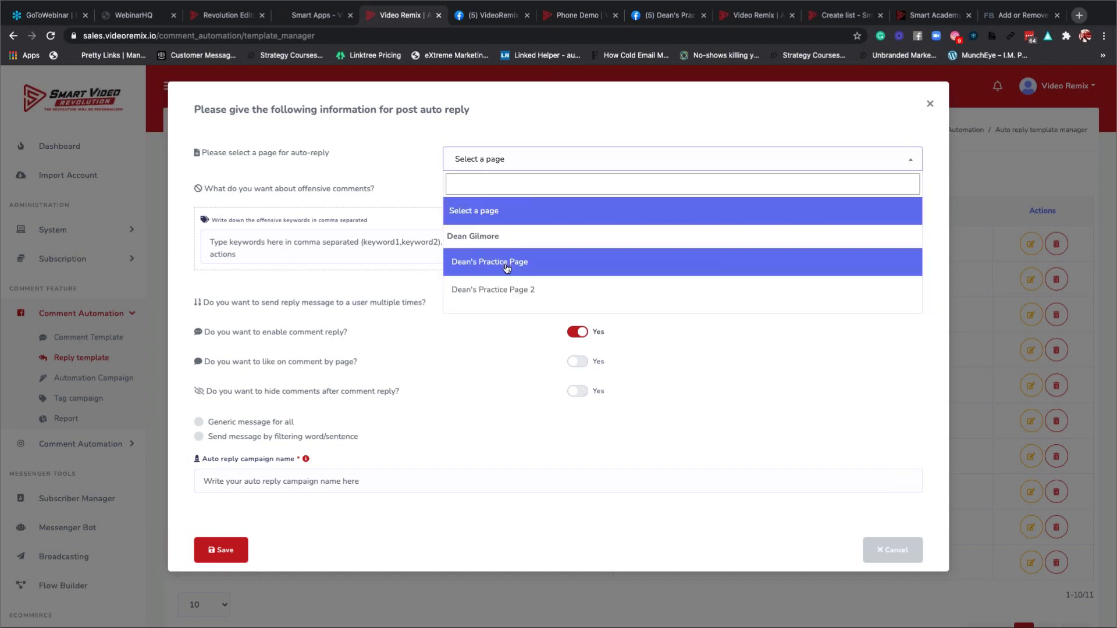
pyautogui.click(510, 289)
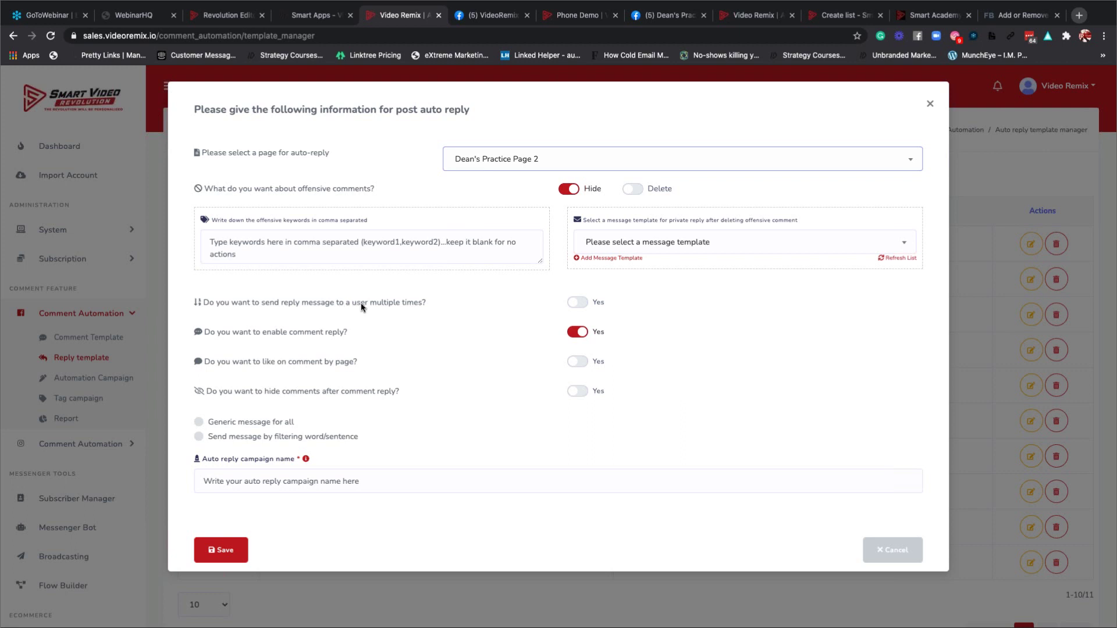
pyautogui.click(580, 302)
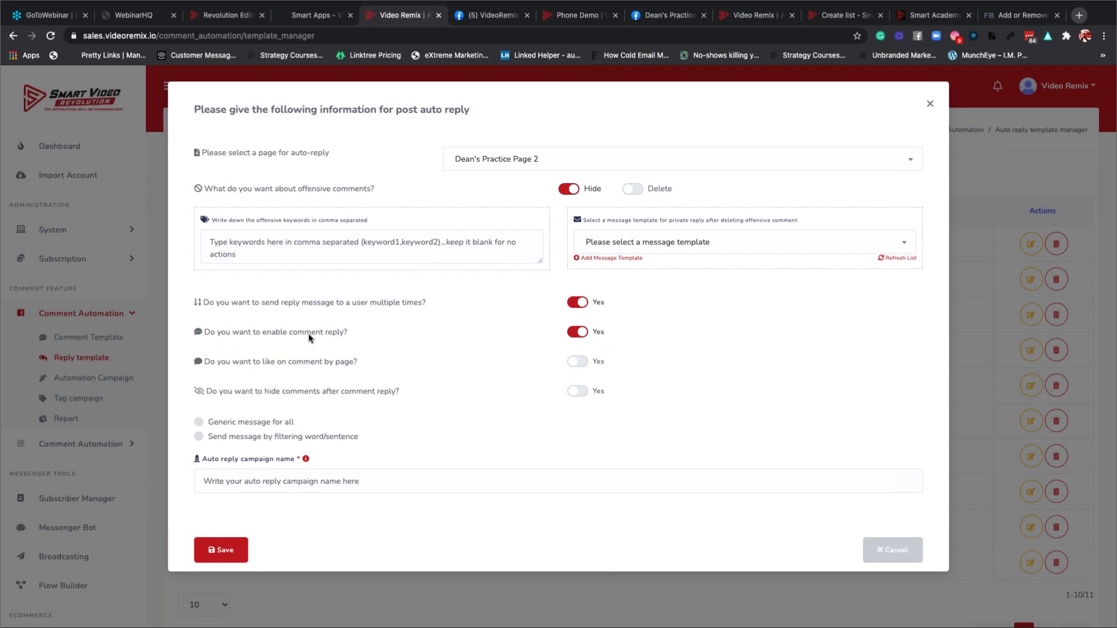
# Keep comment replies enabled and switch on 'like on comment by page'.
pyautogui.click(579, 332)
pyautogui.click(580, 332)
pyautogui.click(582, 393)
pyautogui.click(199, 421)
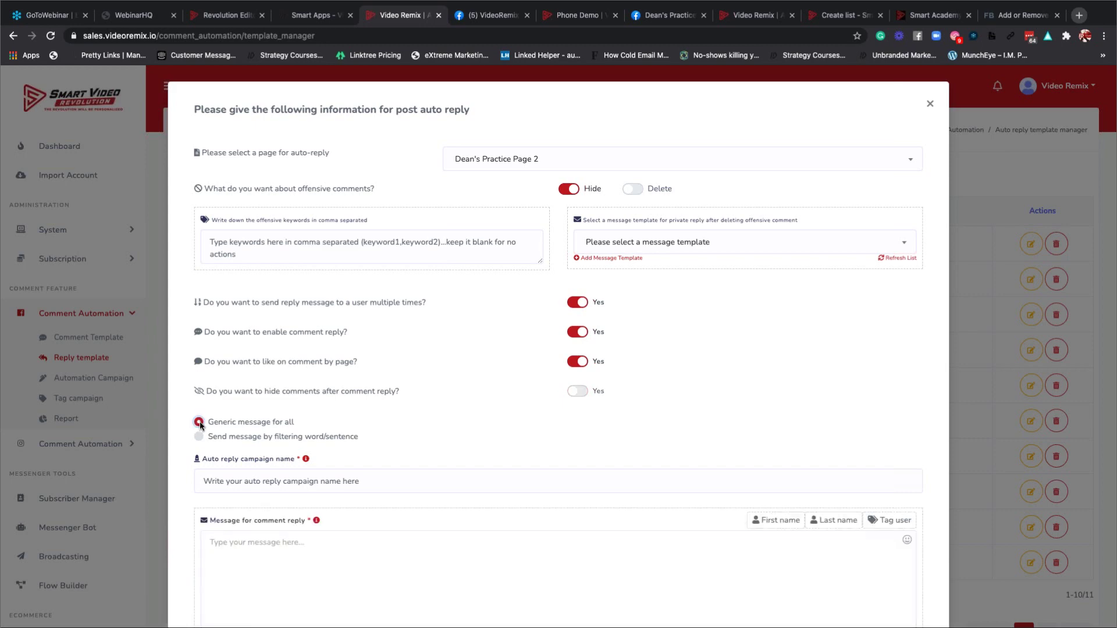
pyautogui.scroll(-3, 375, 427)
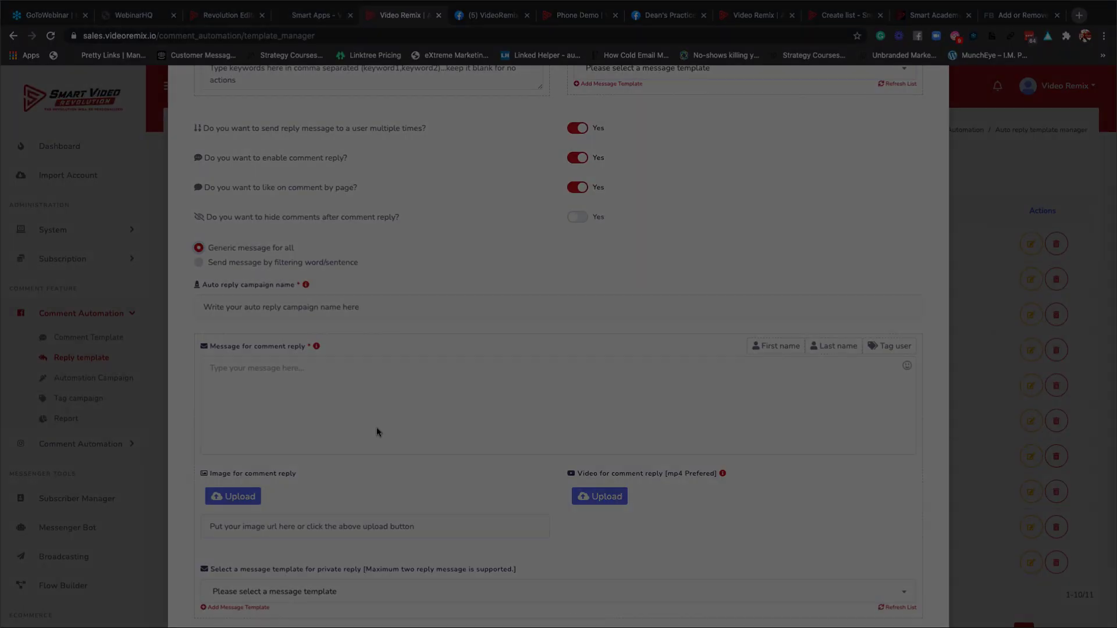
pyautogui.moveTo(166, 62); pyautogui.dragTo(945, 621)
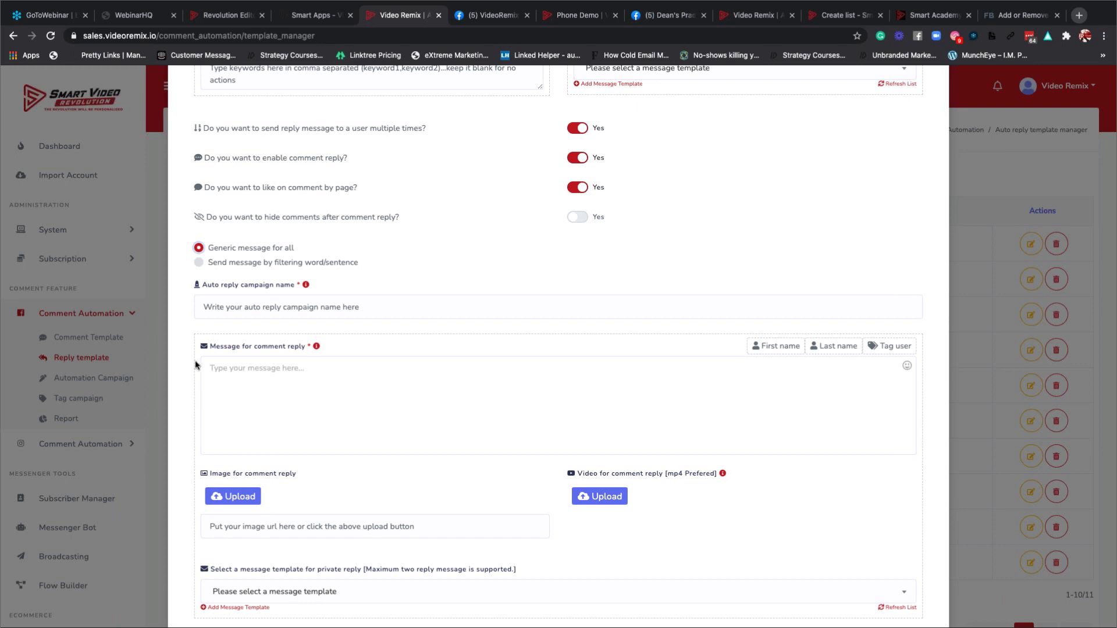
pyautogui.click(199, 262)
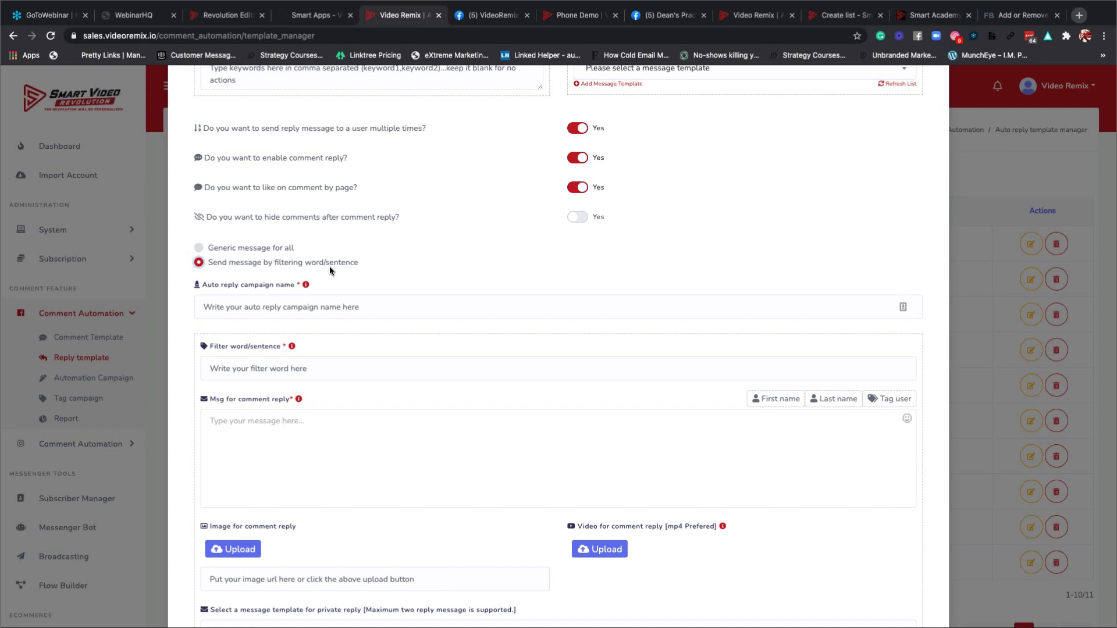
pyautogui.click(199, 247)
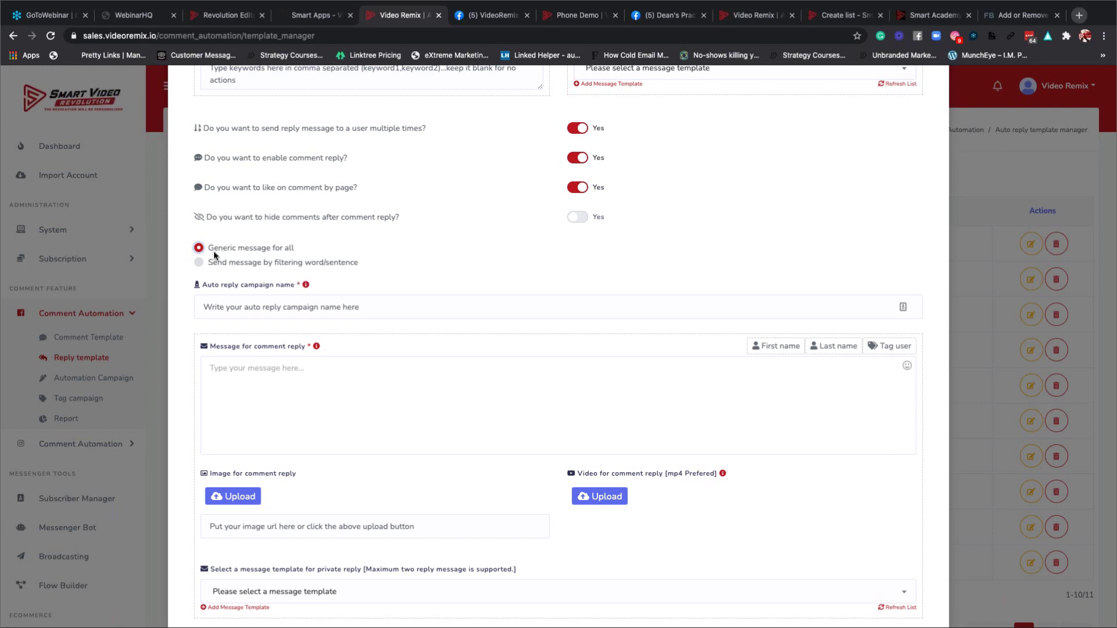
pyautogui.scroll(3, 318, 258)
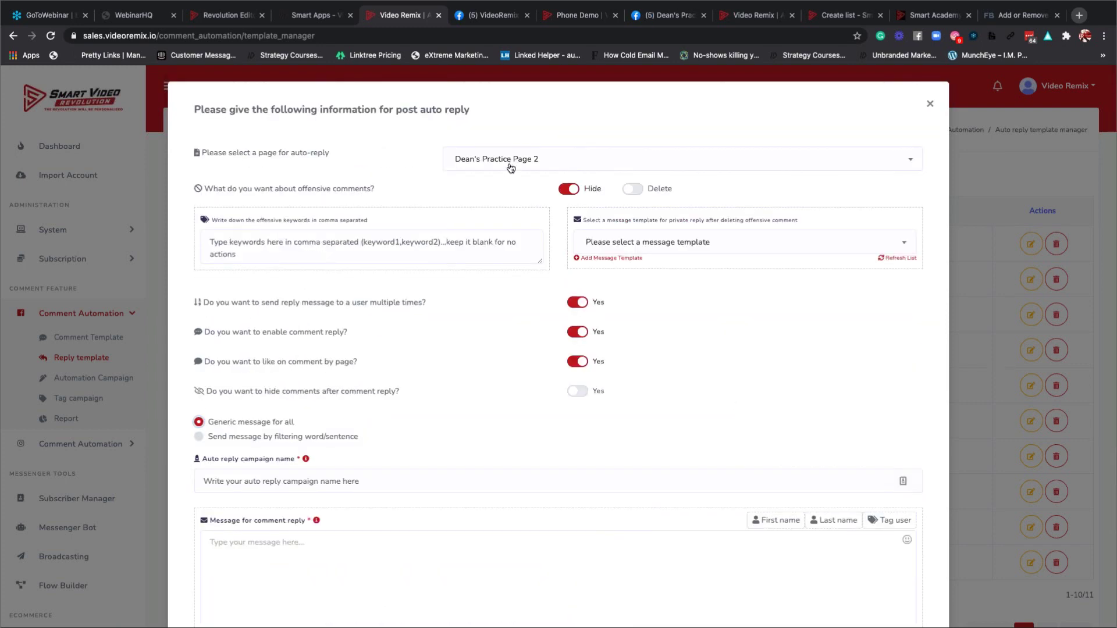
pyautogui.click(508, 162)
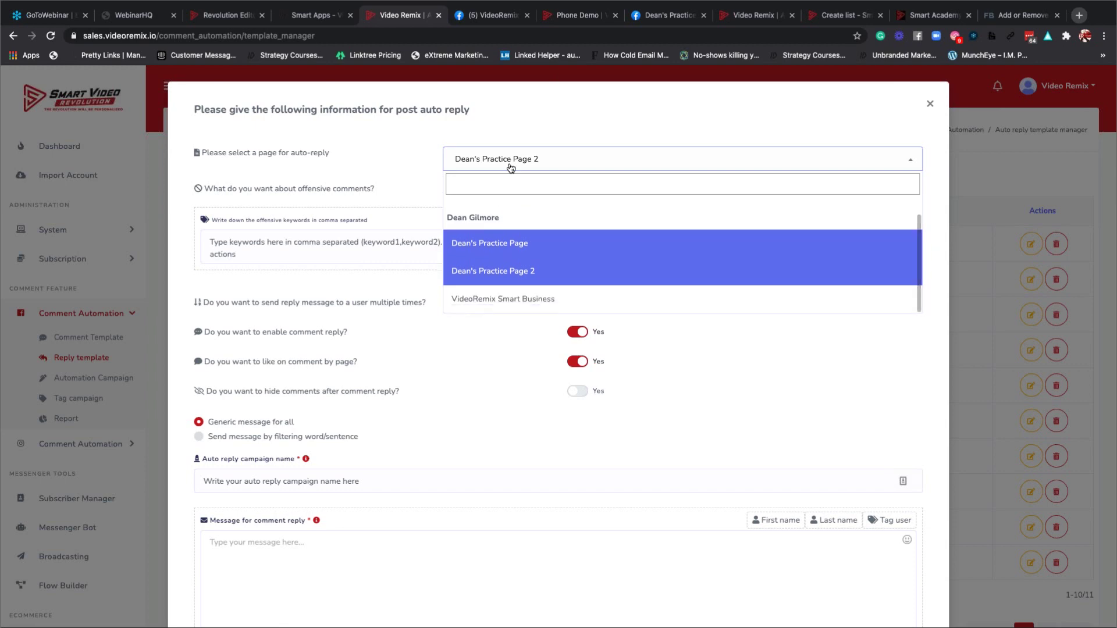
# Keep Dean's Practice Page 2 selected and name the campaign 'Generic Message'.
pyautogui.click(492, 276)
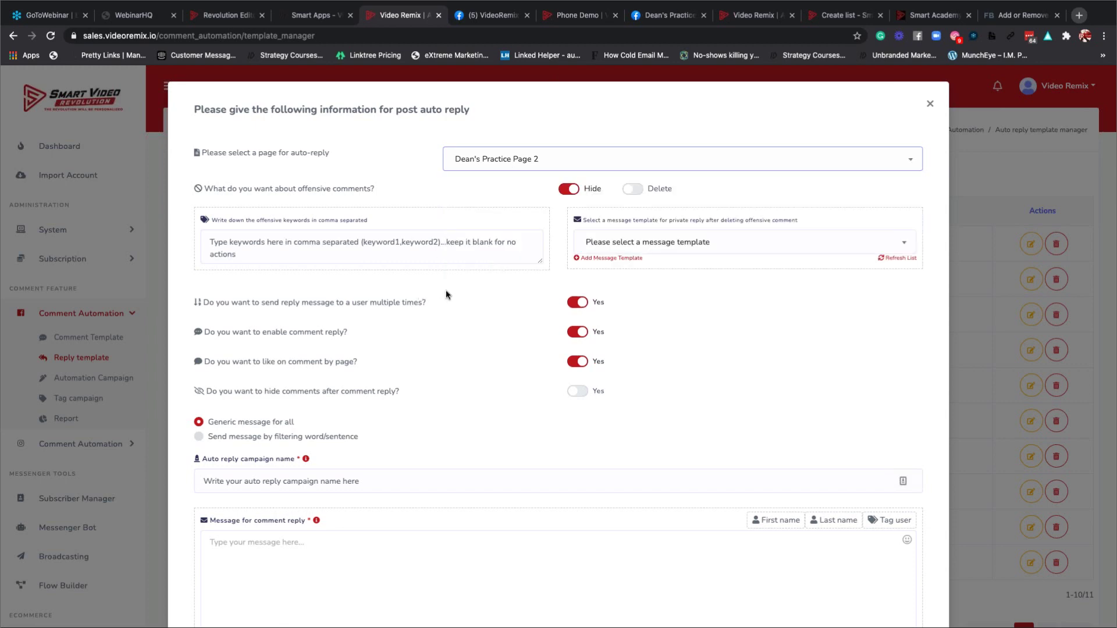
pyautogui.scroll(-3, 448, 290)
pyautogui.scroll(-2, 448, 289)
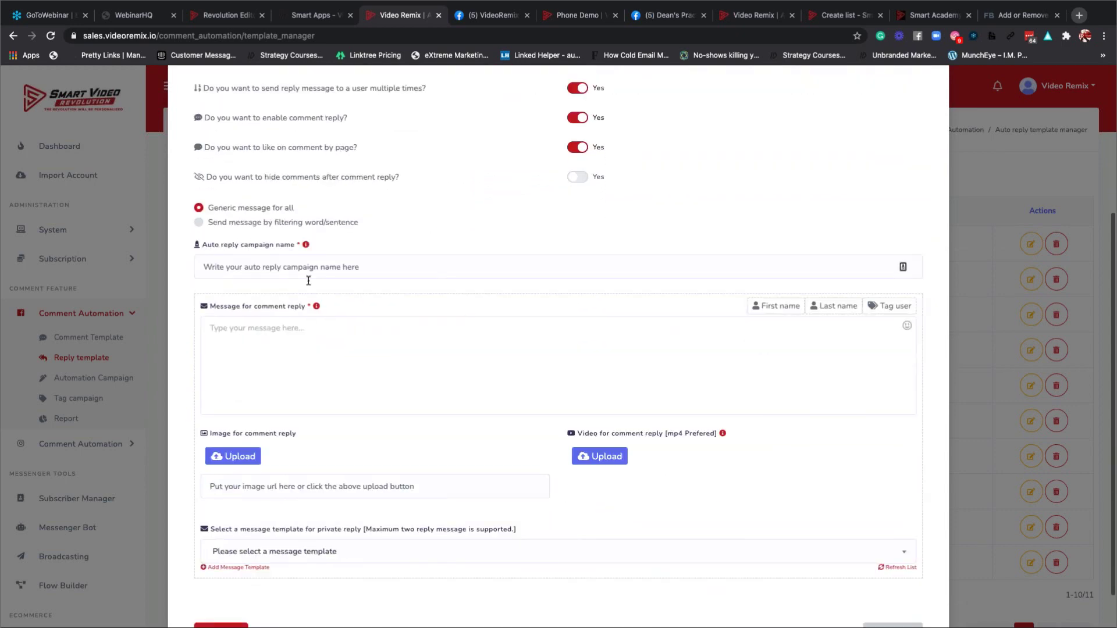
pyautogui.click(314, 268)
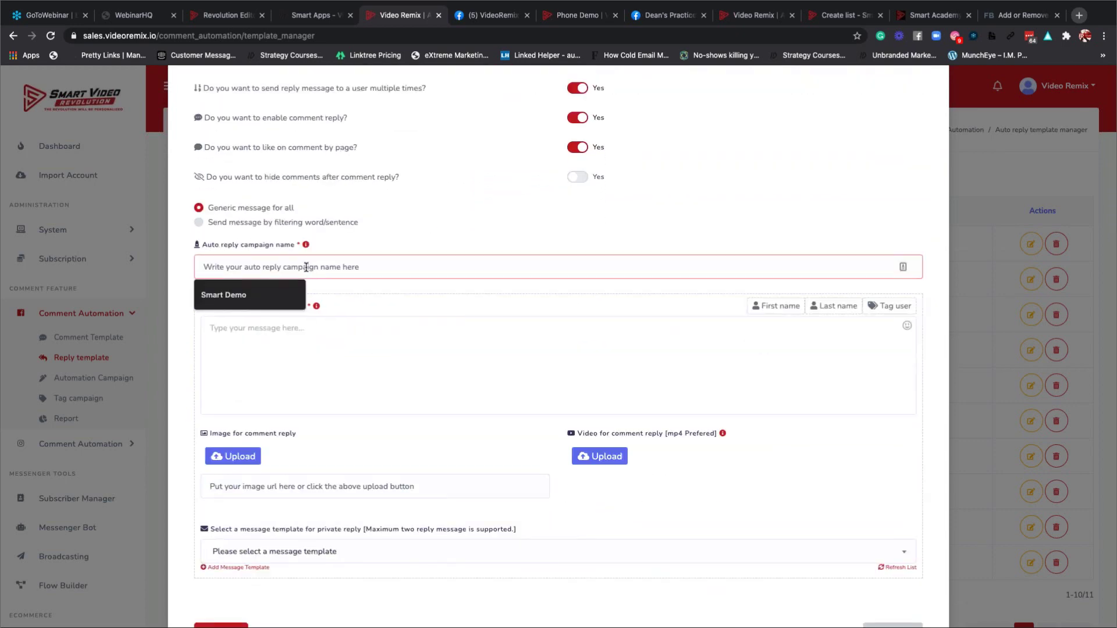
pyautogui.write('Gene')
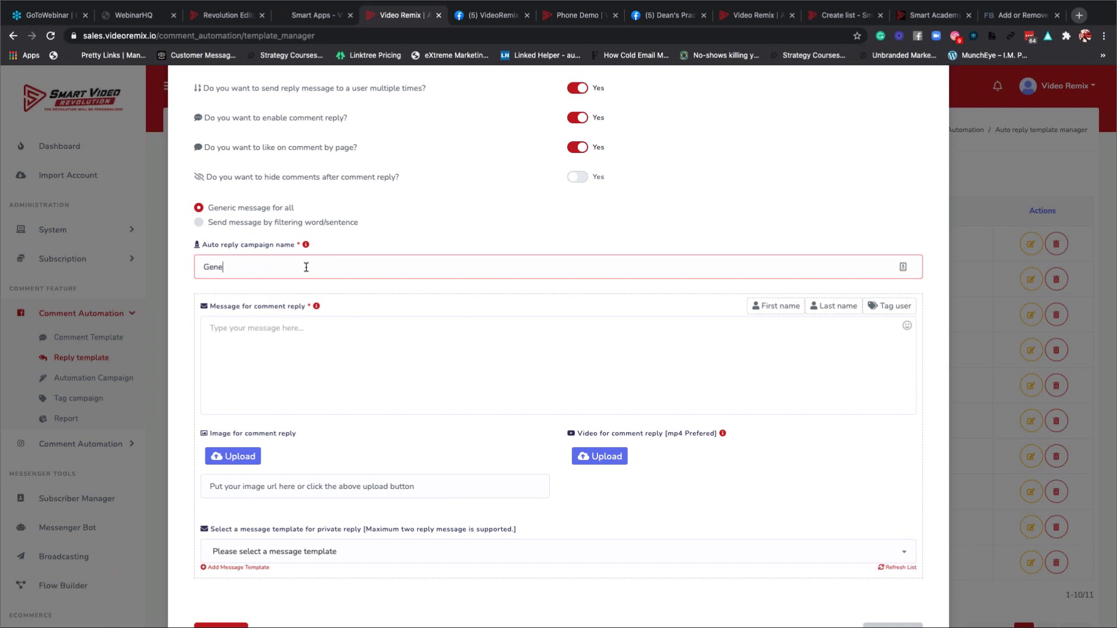
pyautogui.write('ric Message')
# Write the reply as first name, last name, then 'Thank you for visiting our page'.
pyautogui.click(756, 306)
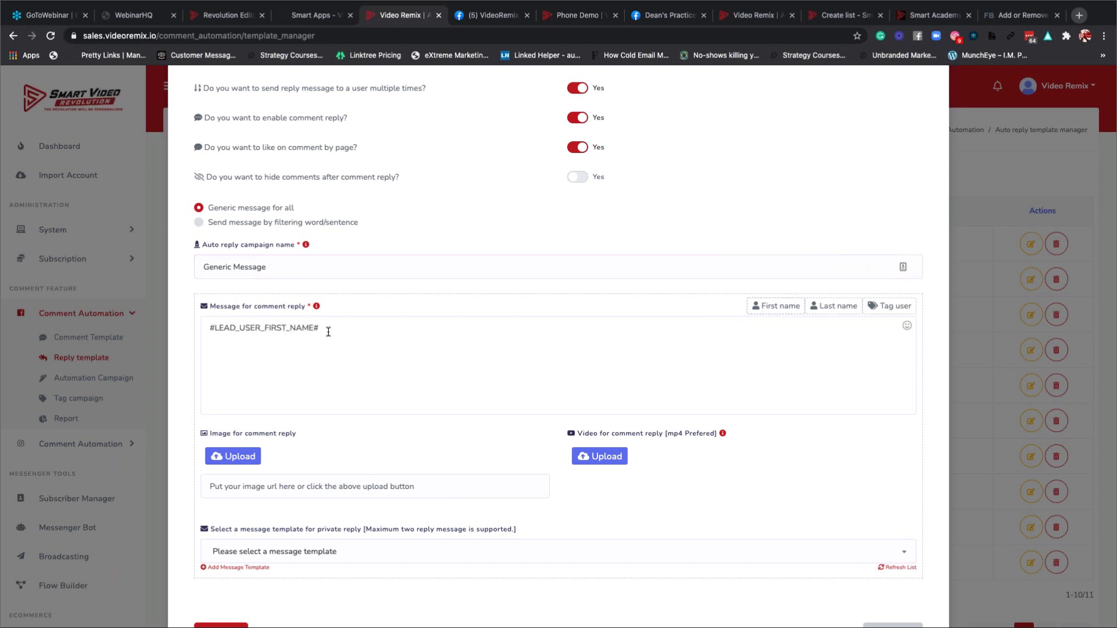
pyautogui.click(440, 343)
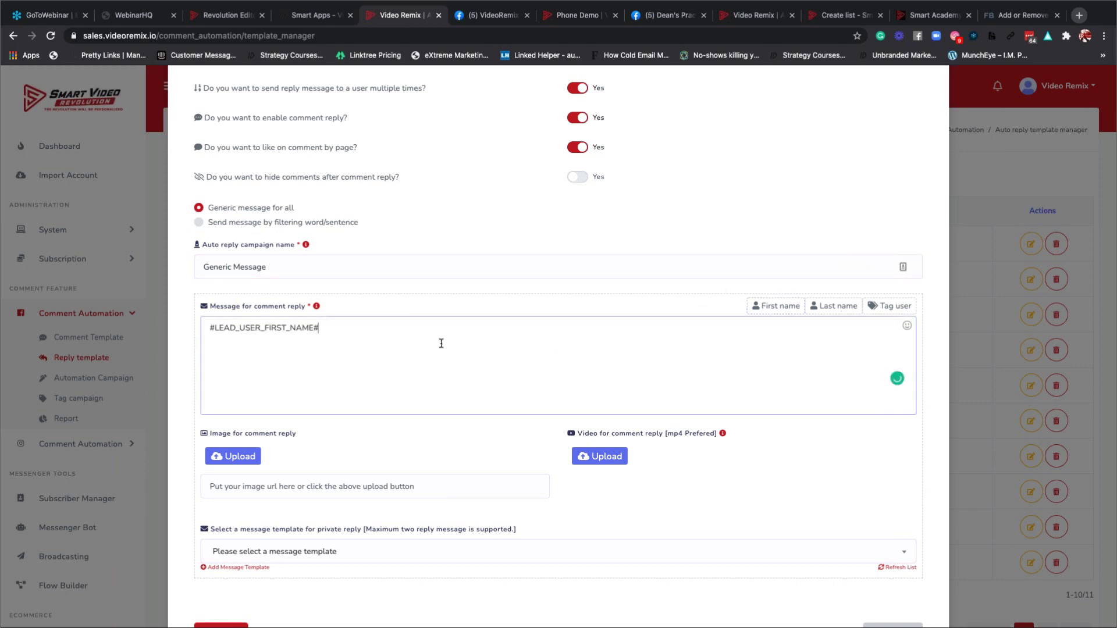
pyautogui.click(804, 310)
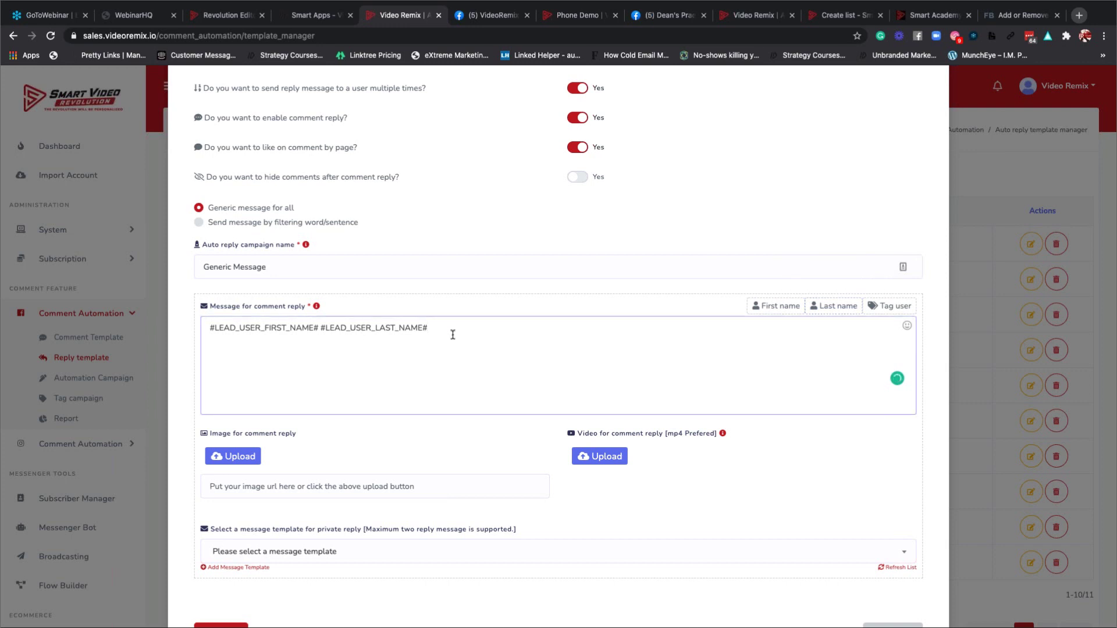
pyautogui.write(',')
pyautogui.press('Return')
pyautogui.press('Return')
pyautogui.write('Thank you fgor')
pyautogui.press('BackSpace')
pyautogui.press('BackSpace')
pyautogui.press('BackSpace')
pyautogui.press('BackSpace')
pyautogui.write('or visiting our page')
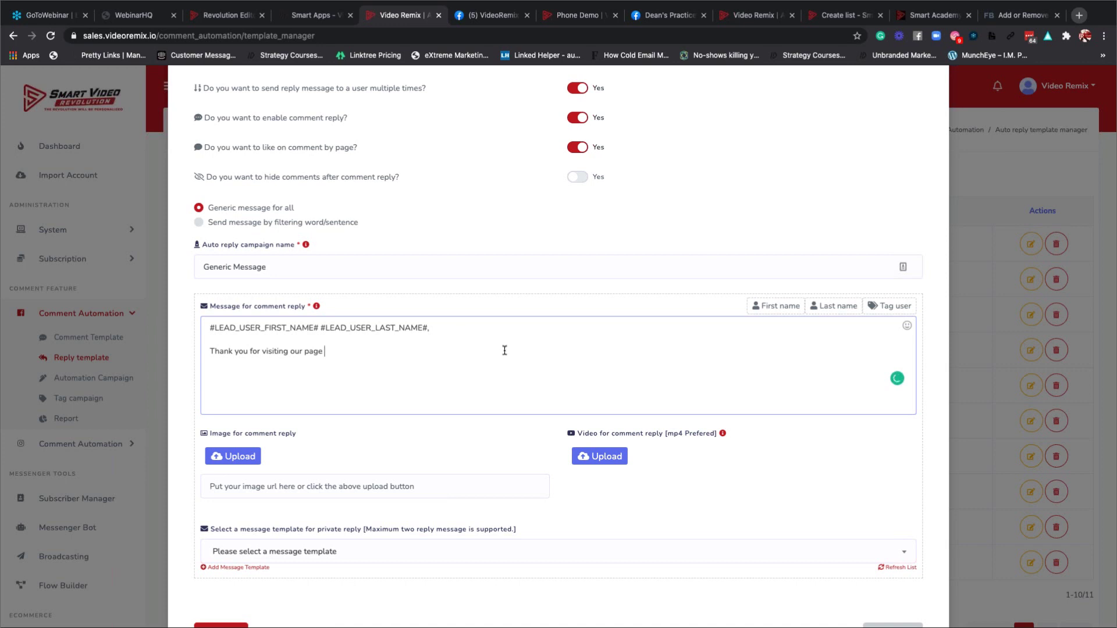
pyautogui.scroll(-1, 212, 391)
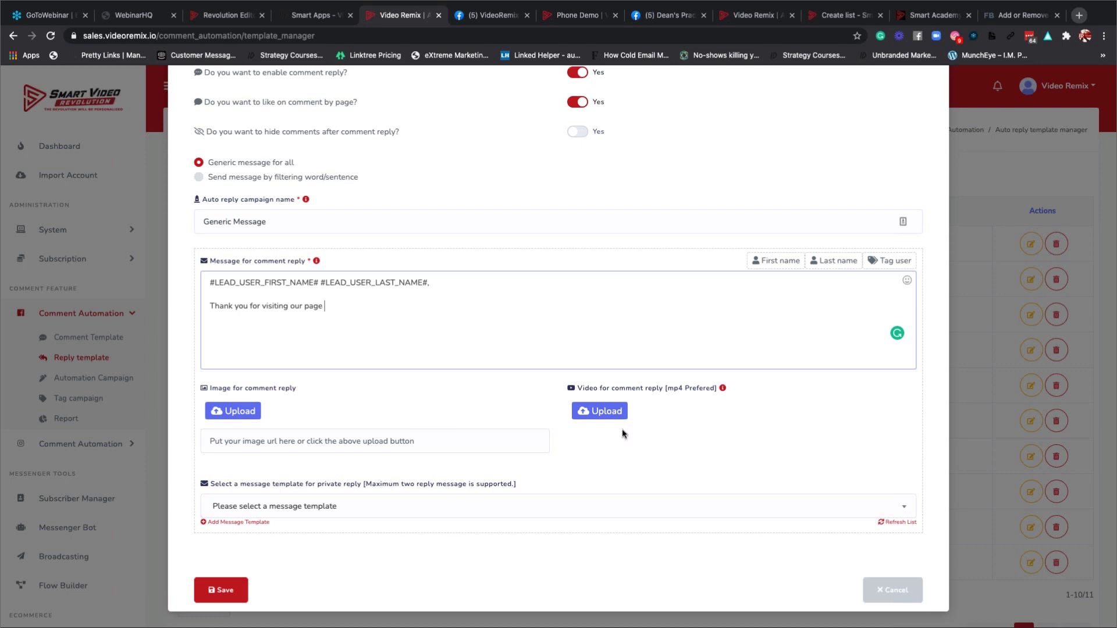
# Upload overview.mp4 from the Smart Marketer folder as the reply's attached video.
pyautogui.click(598, 415)
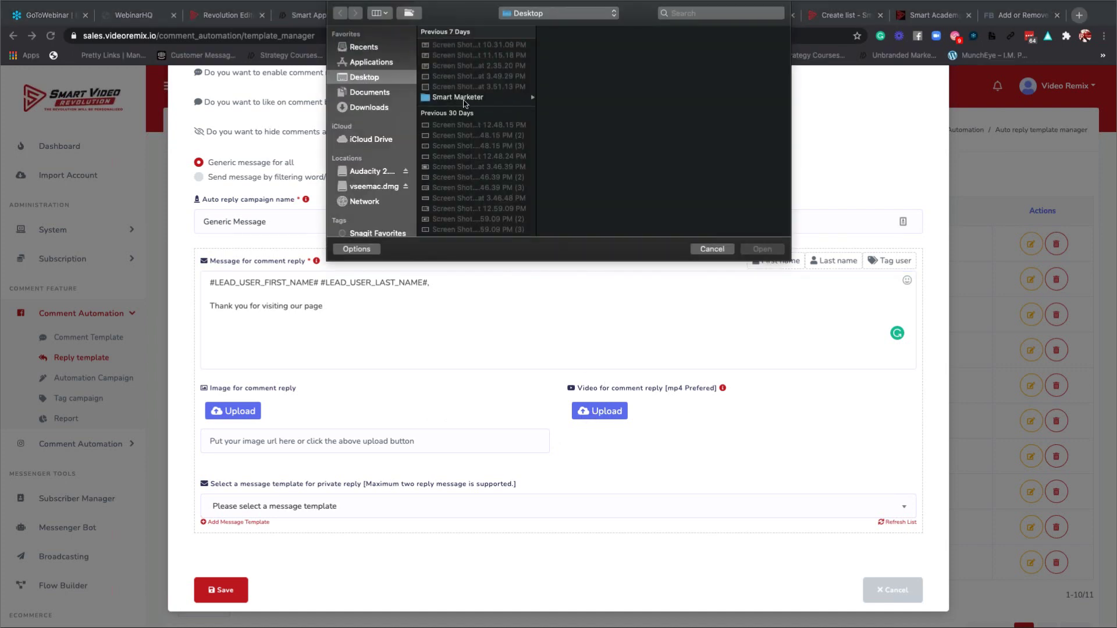
pyautogui.click(464, 100)
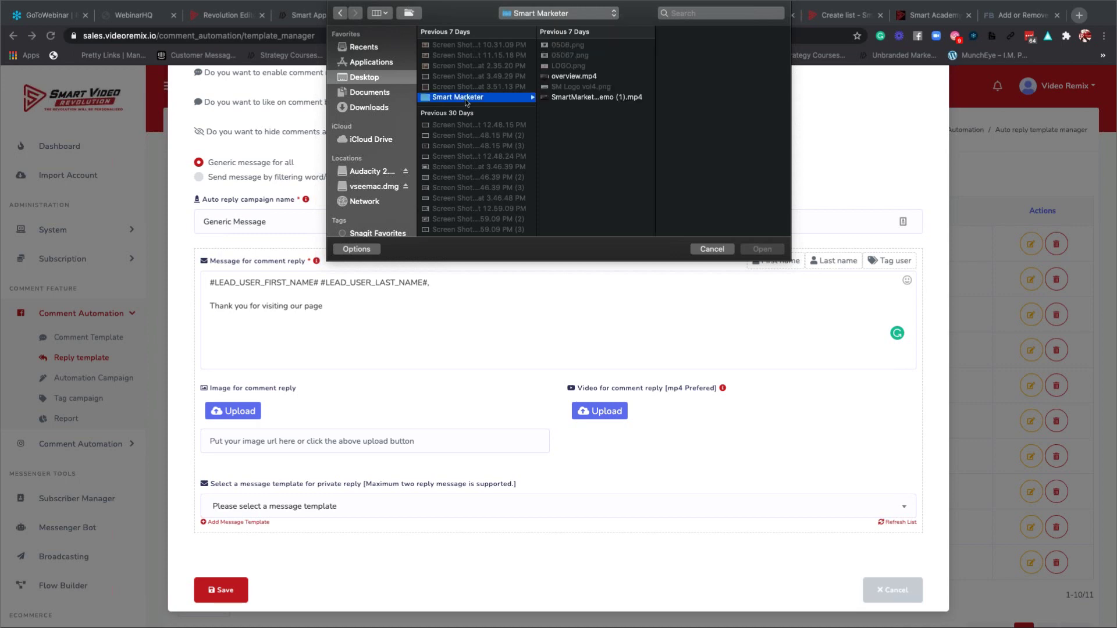
pyautogui.click(574, 78)
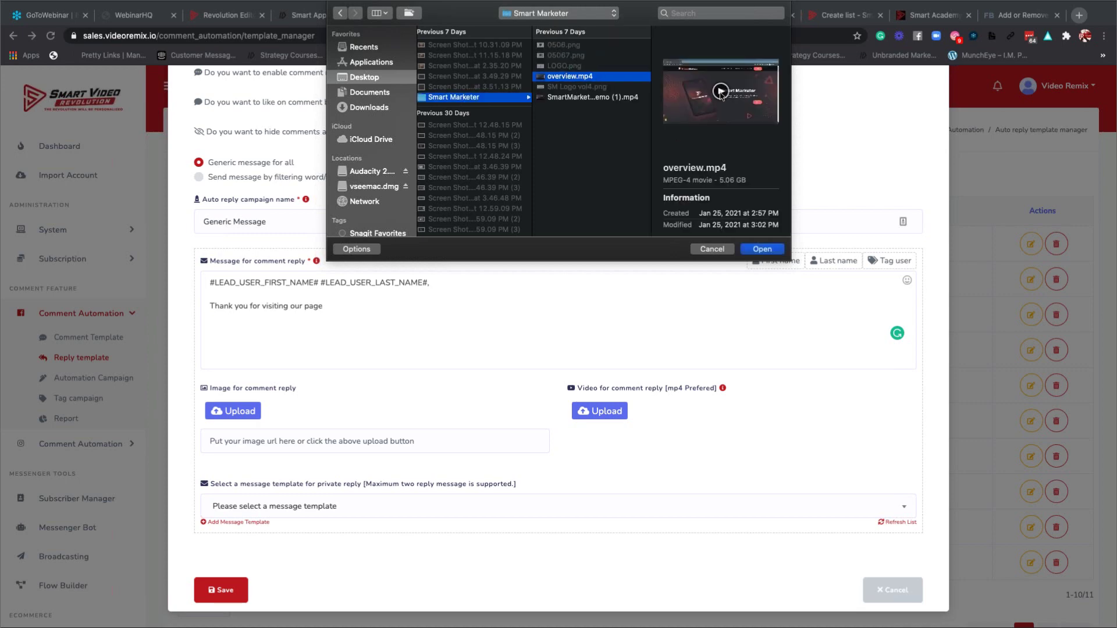
pyautogui.click(758, 251)
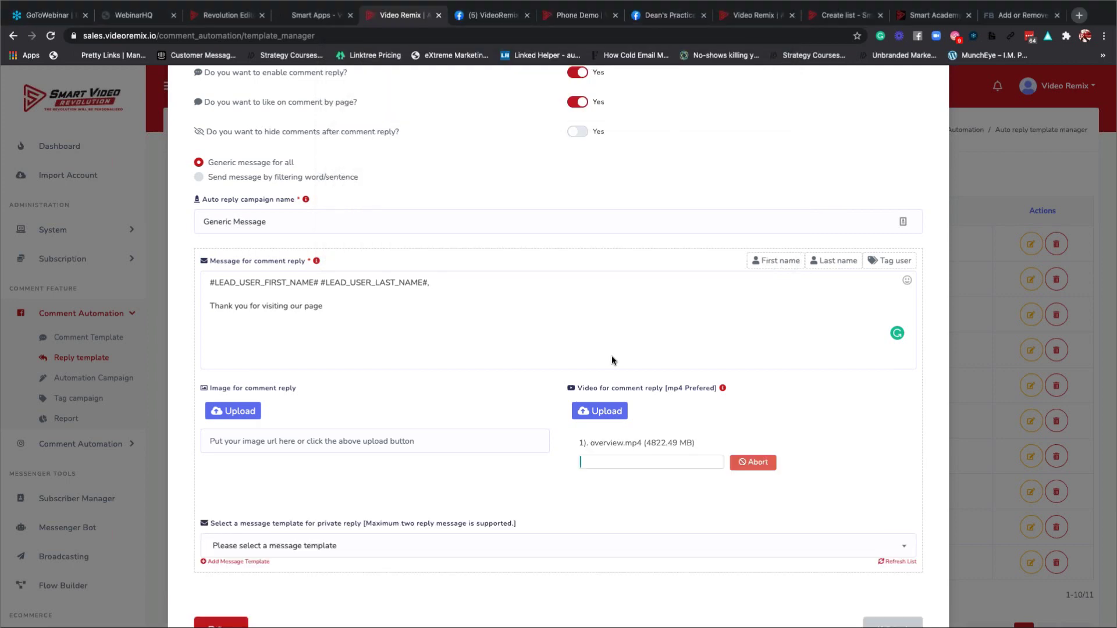
pyautogui.scroll(-2, 612, 355)
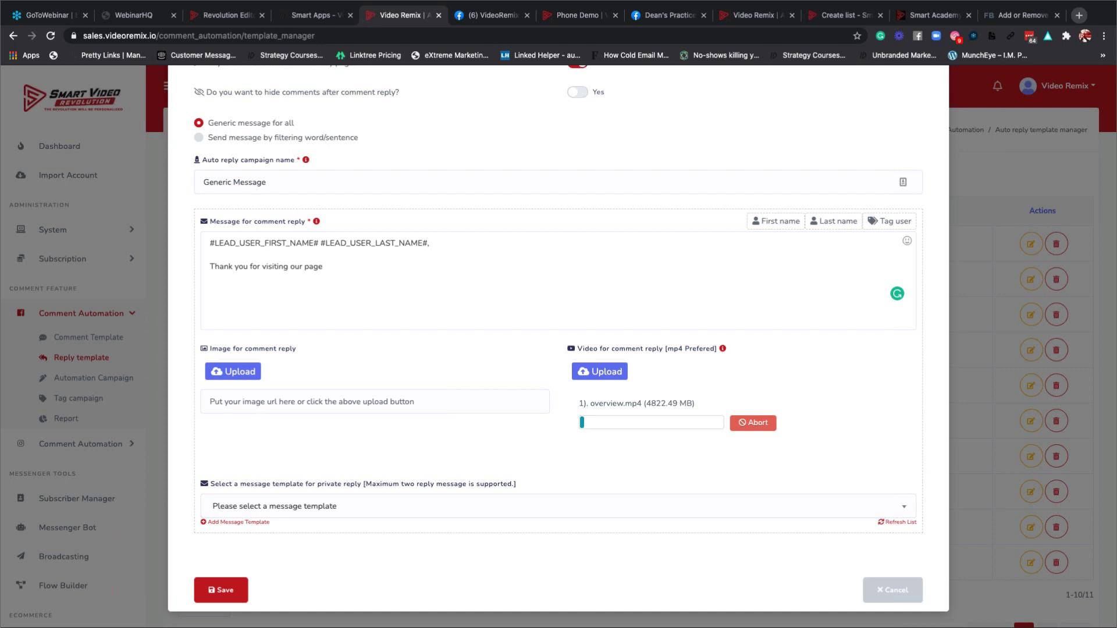
# Abort the overview.mp4 video upload so the comment reply carries no video.
pyautogui.click(757, 424)
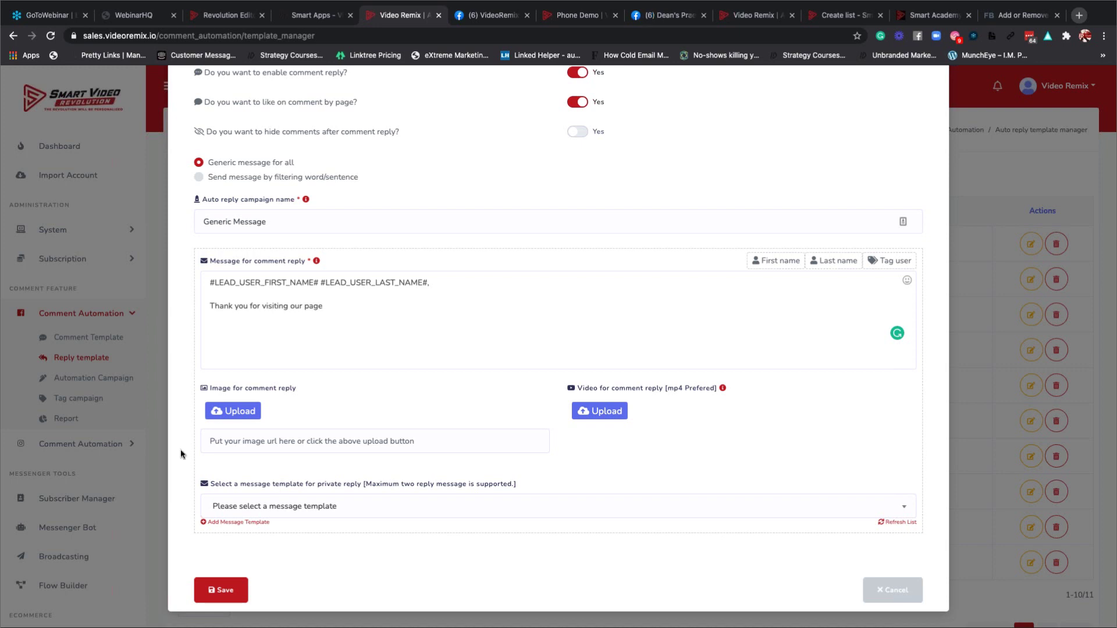
# Upload 05067.png as the comment reply's image, after previewing SM Logo vol4.png and LOGO.png.
pyautogui.click(233, 411)
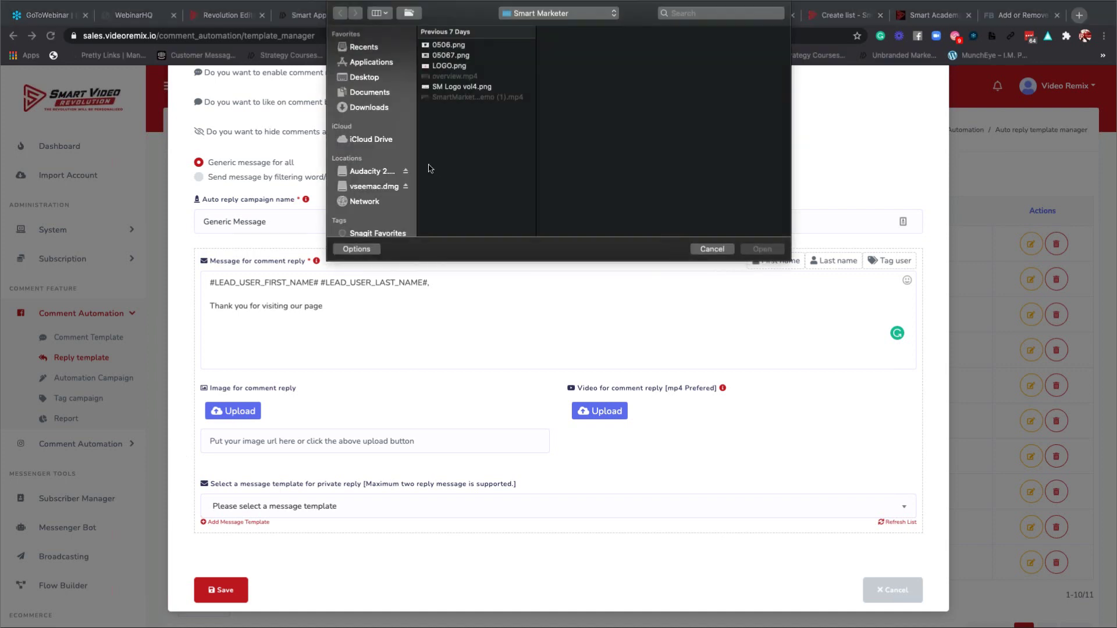
pyautogui.click(442, 87)
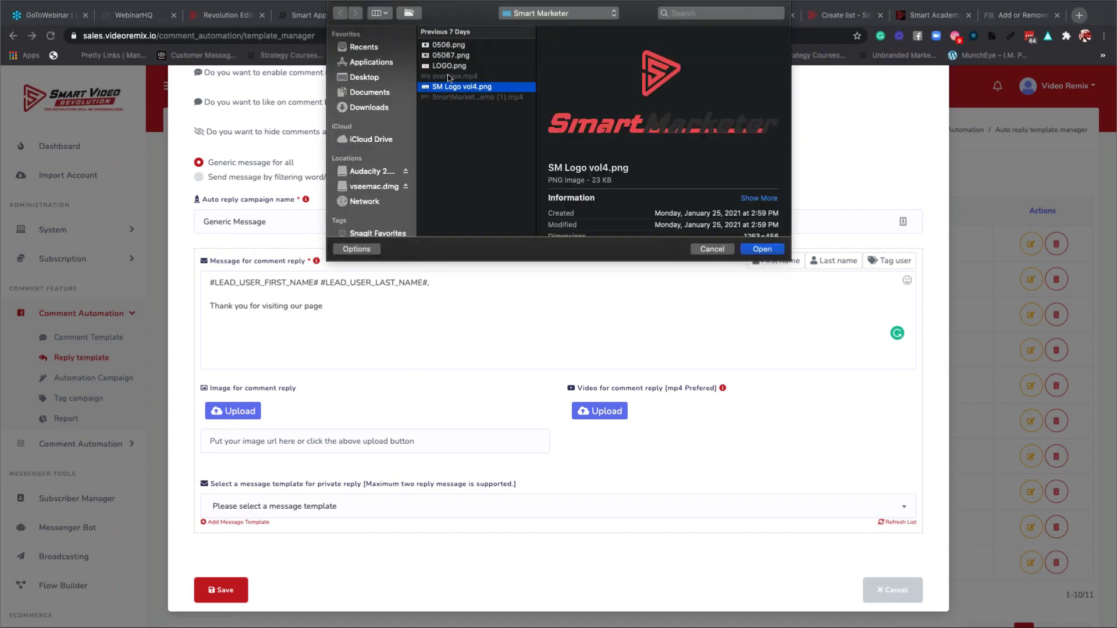
pyautogui.click(443, 66)
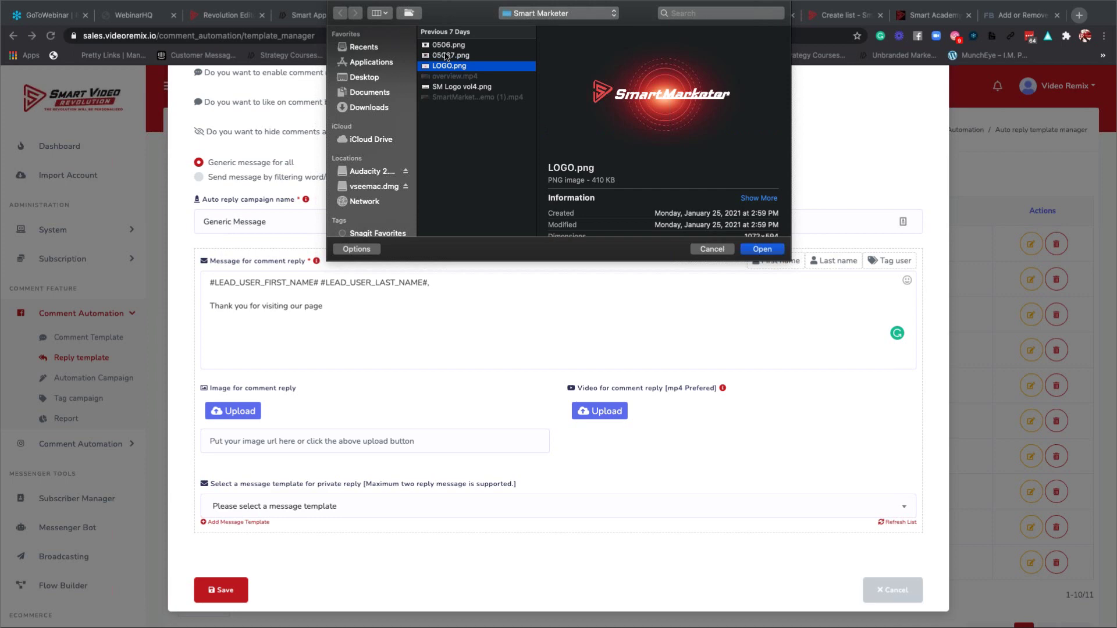
pyautogui.click(448, 56)
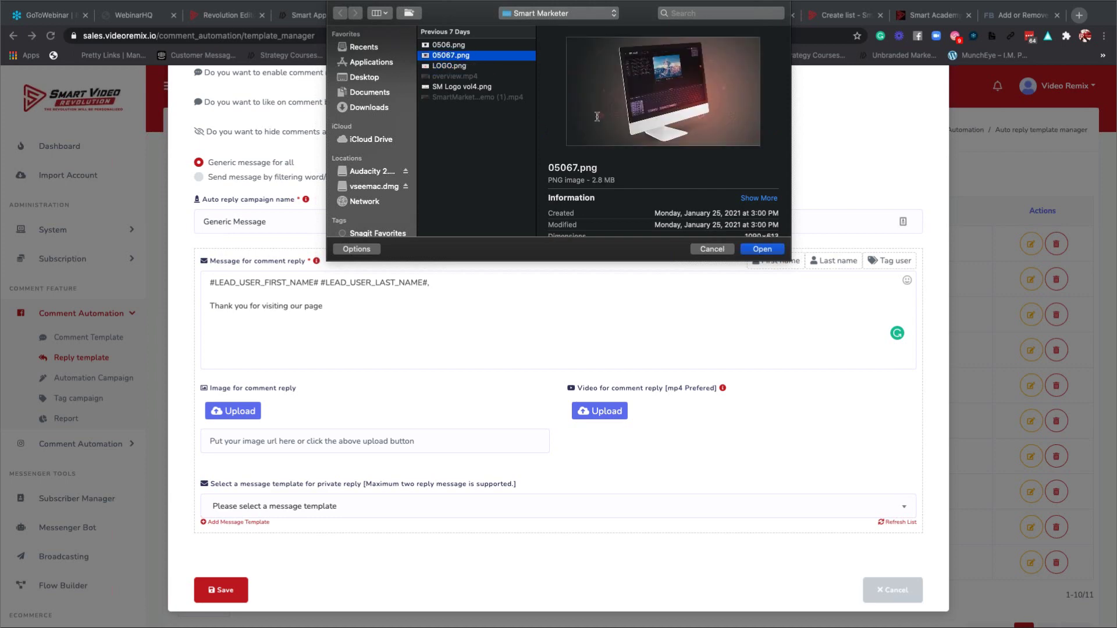
pyautogui.click(758, 250)
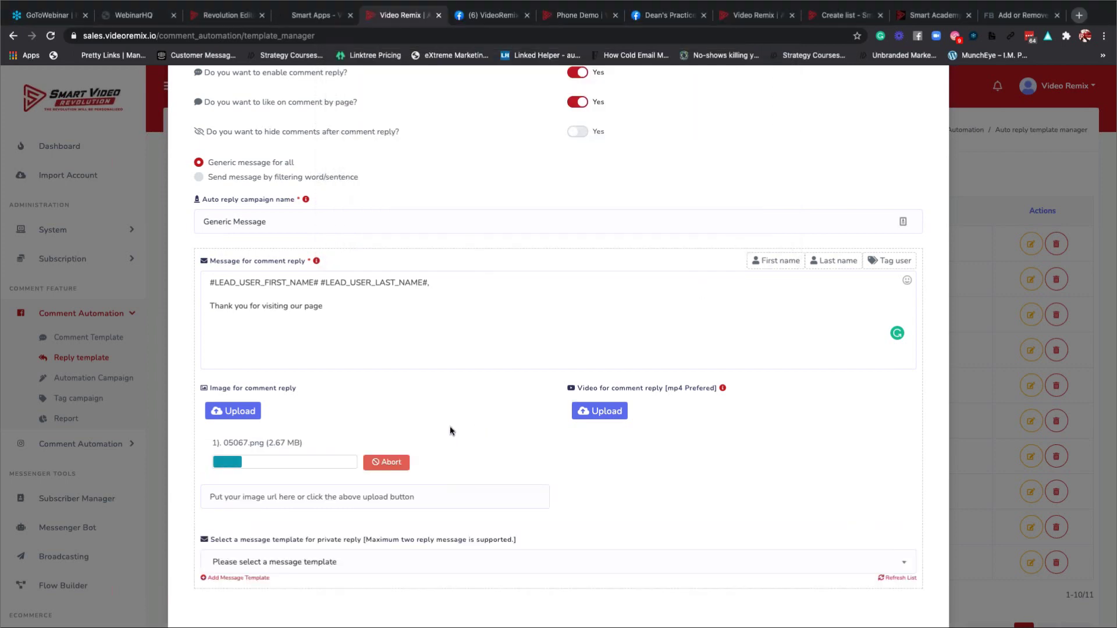
pyautogui.scroll(-2, 449, 431)
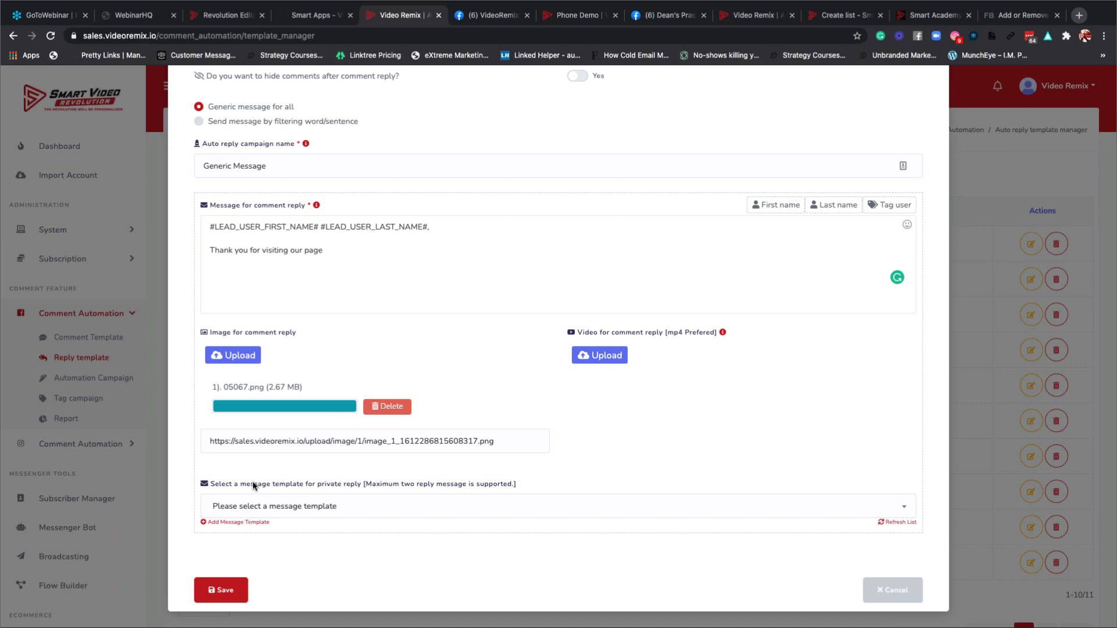
pyautogui.press('super+shift+4')
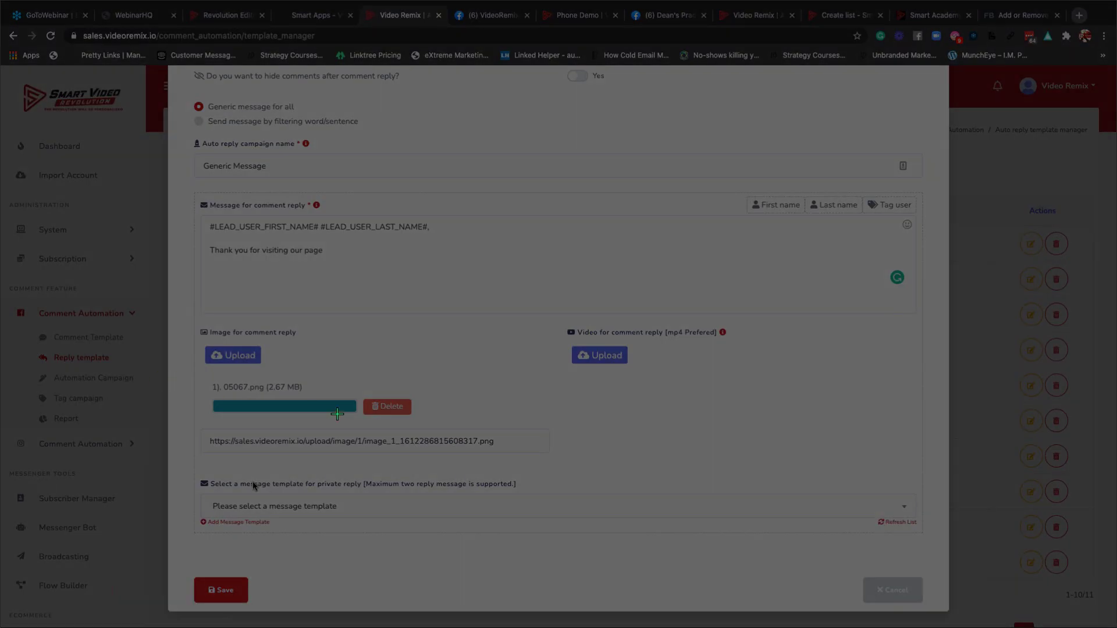
pyautogui.moveTo(174, 326); pyautogui.dragTo(556, 595)
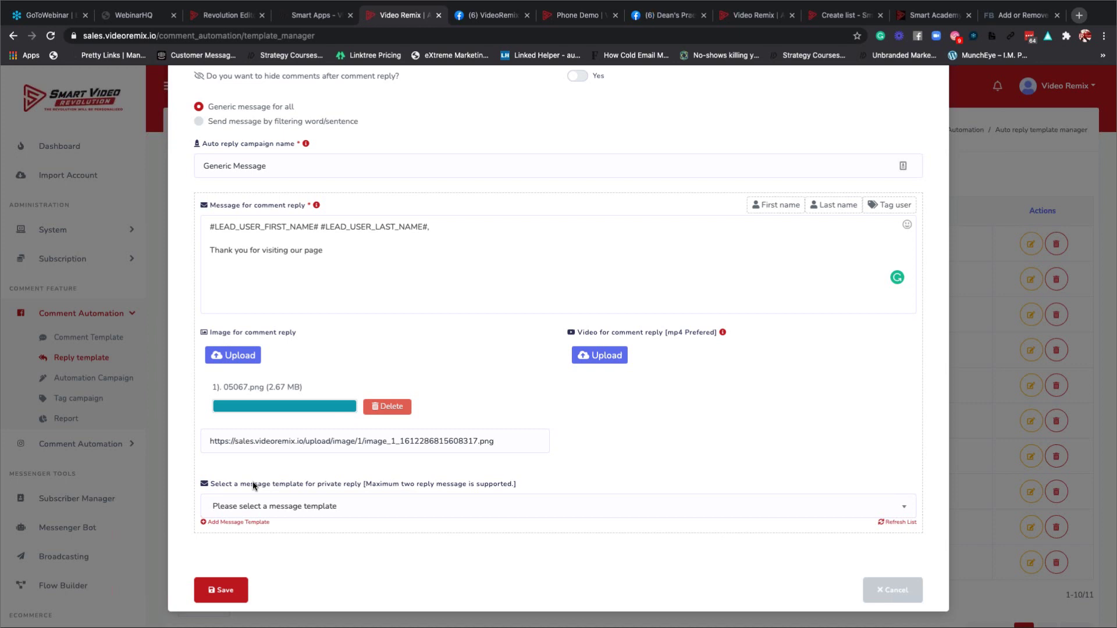
pyautogui.click(301, 506)
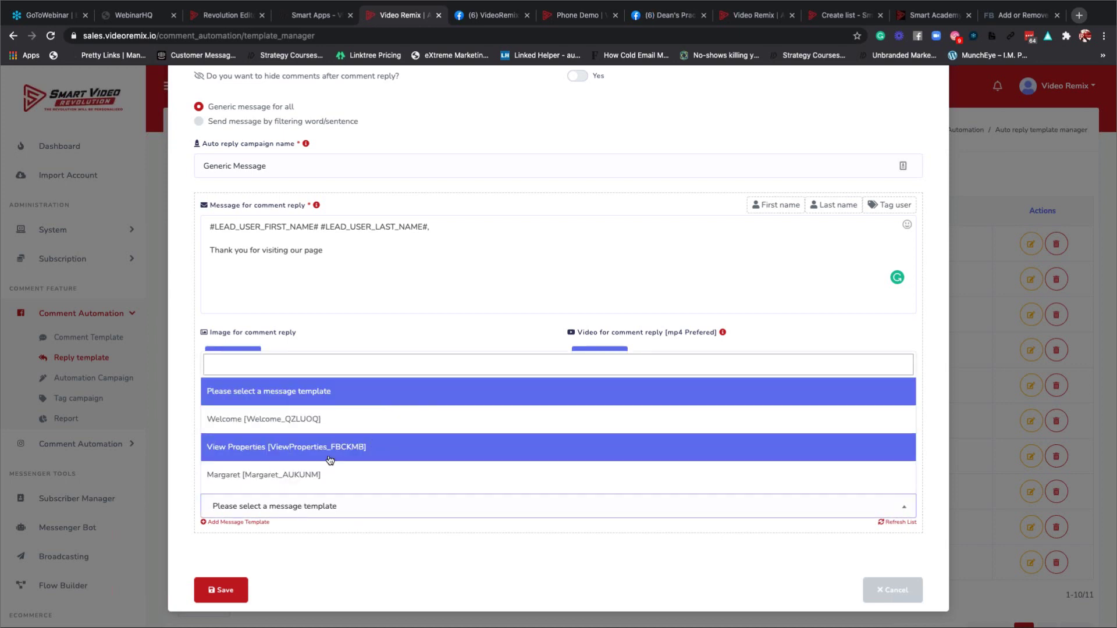
pyautogui.scroll(-5, 330, 460)
pyautogui.scroll(-3, 329, 460)
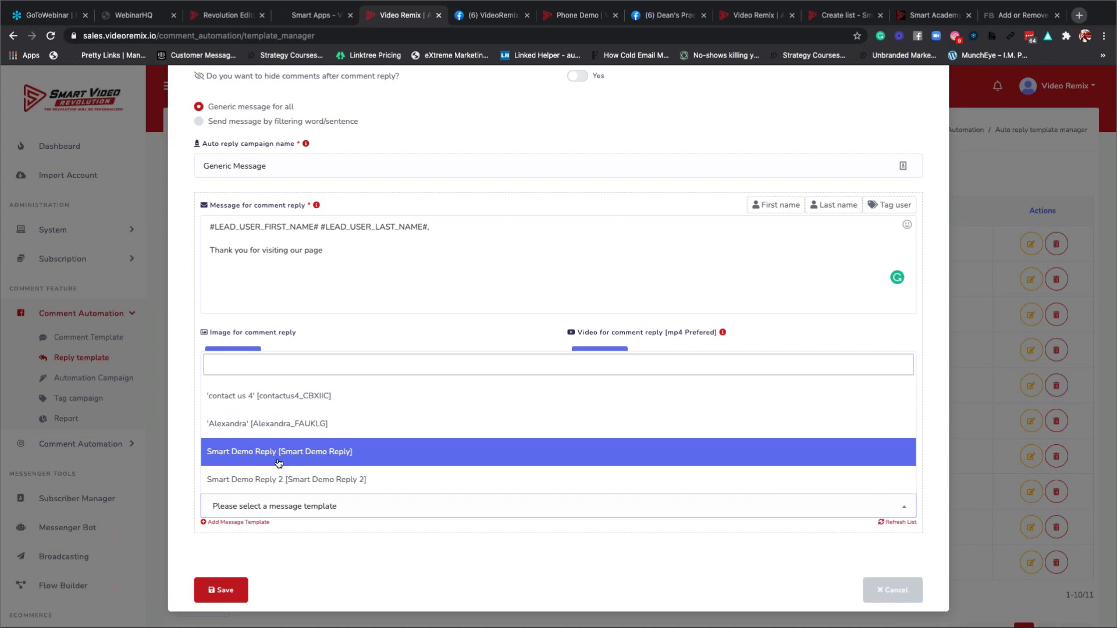
pyautogui.click(322, 568)
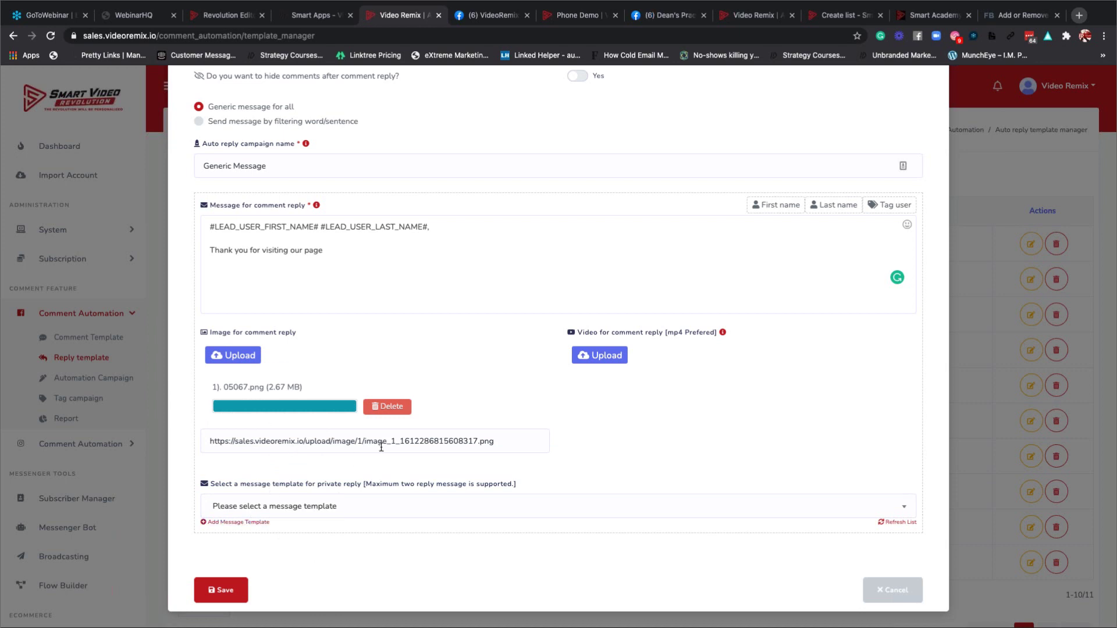
# Start a new message template and enter 'Example Template' as its name.
pyautogui.click(218, 522)
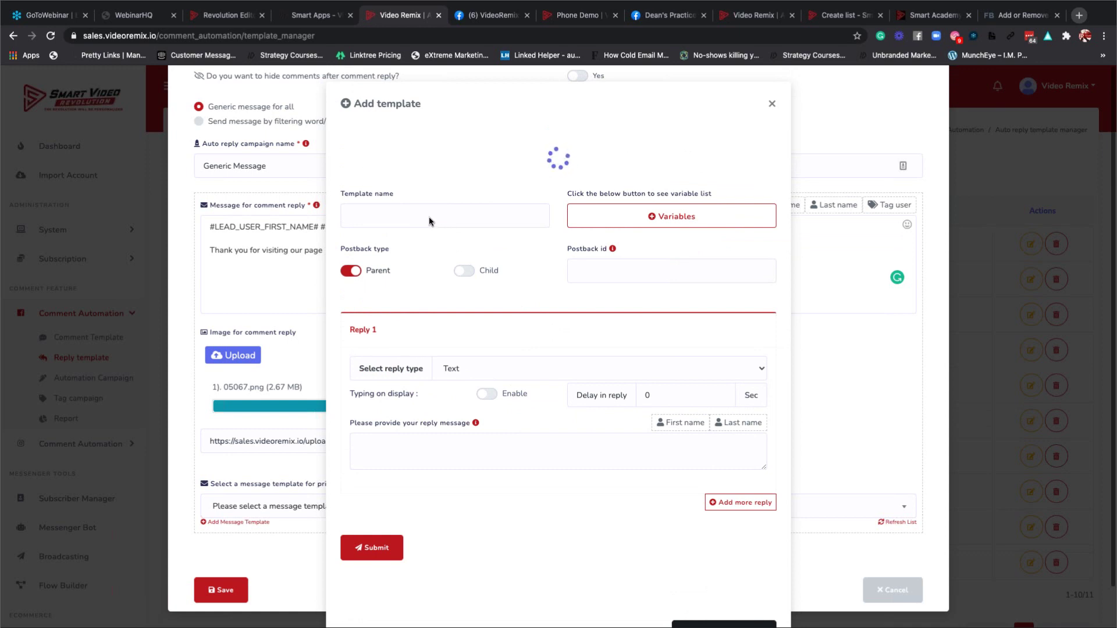
pyautogui.click(453, 220)
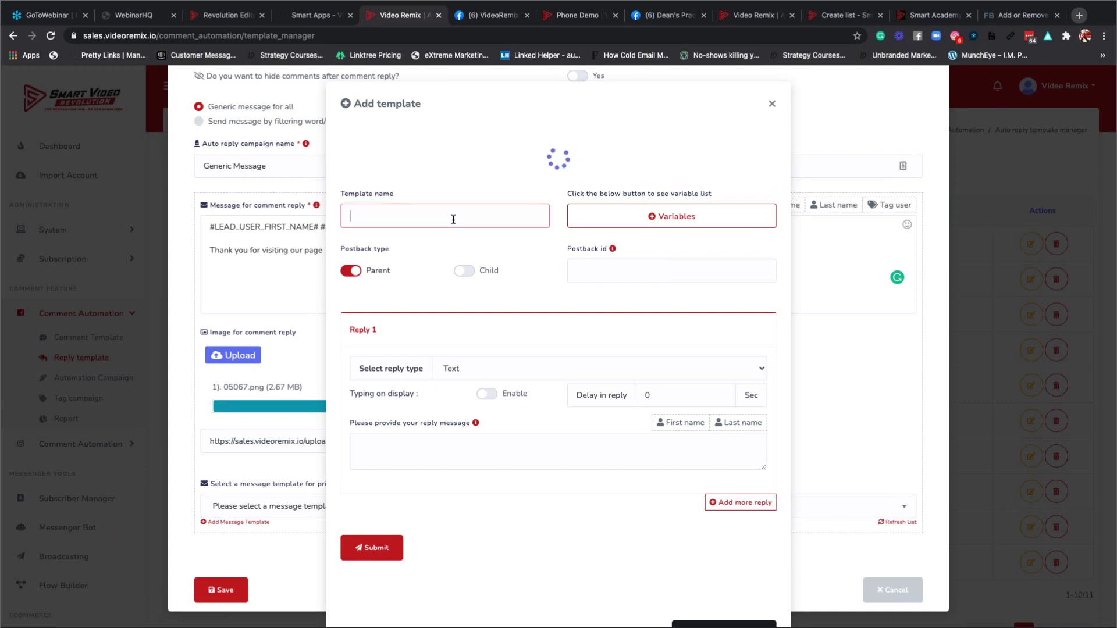
pyautogui.write('Example ')
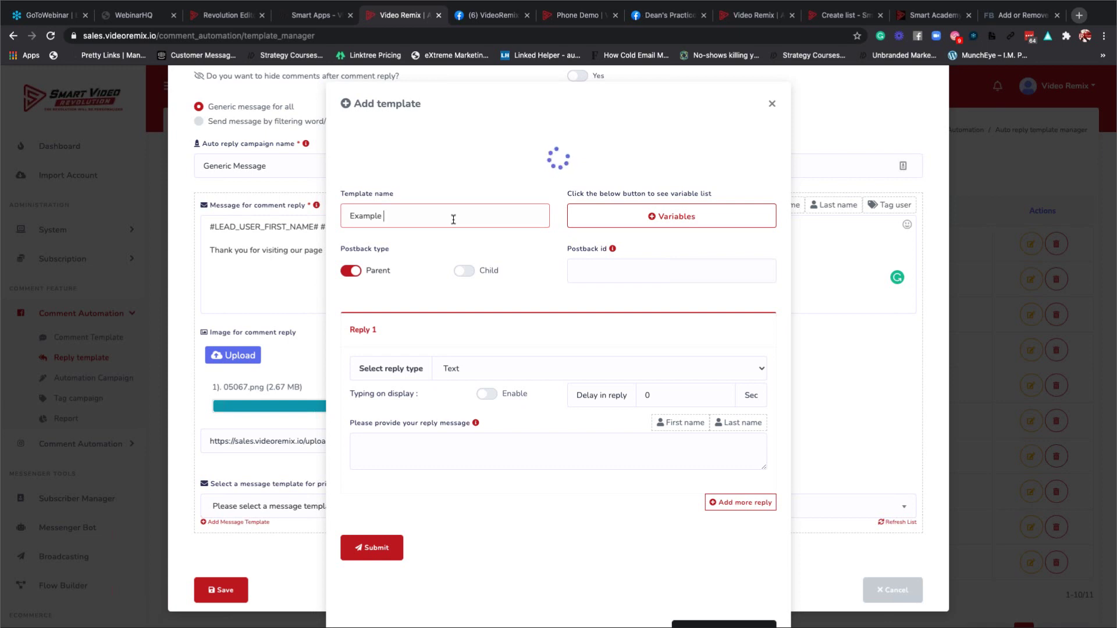
pyautogui.write('Template')
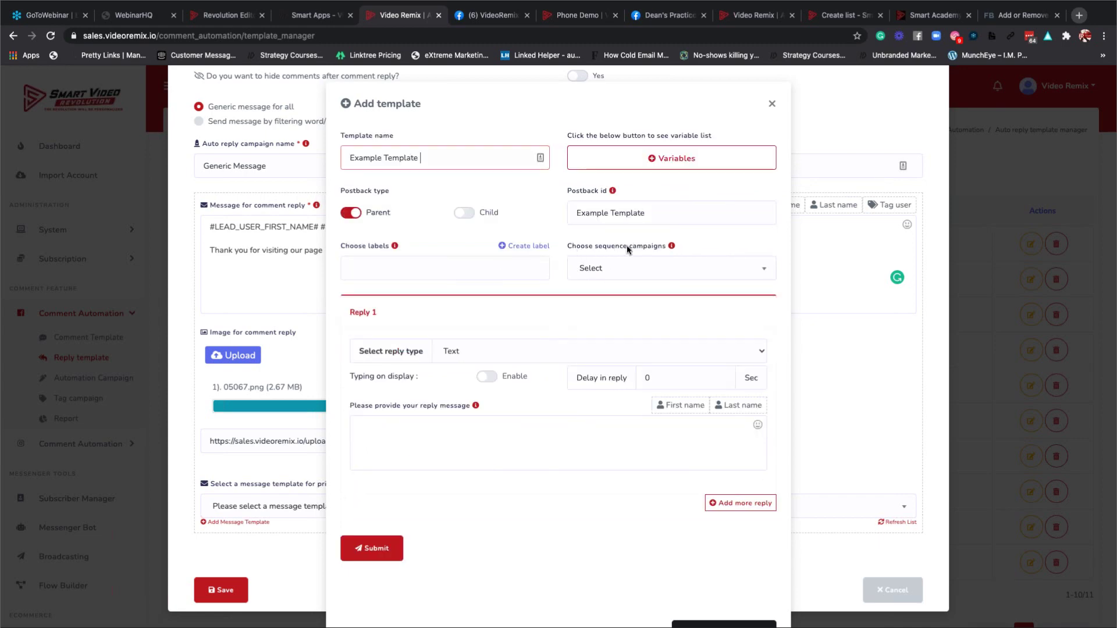
# Review the variables list, then complete the name as 'Example Template Webinar'.
pyautogui.click(667, 162)
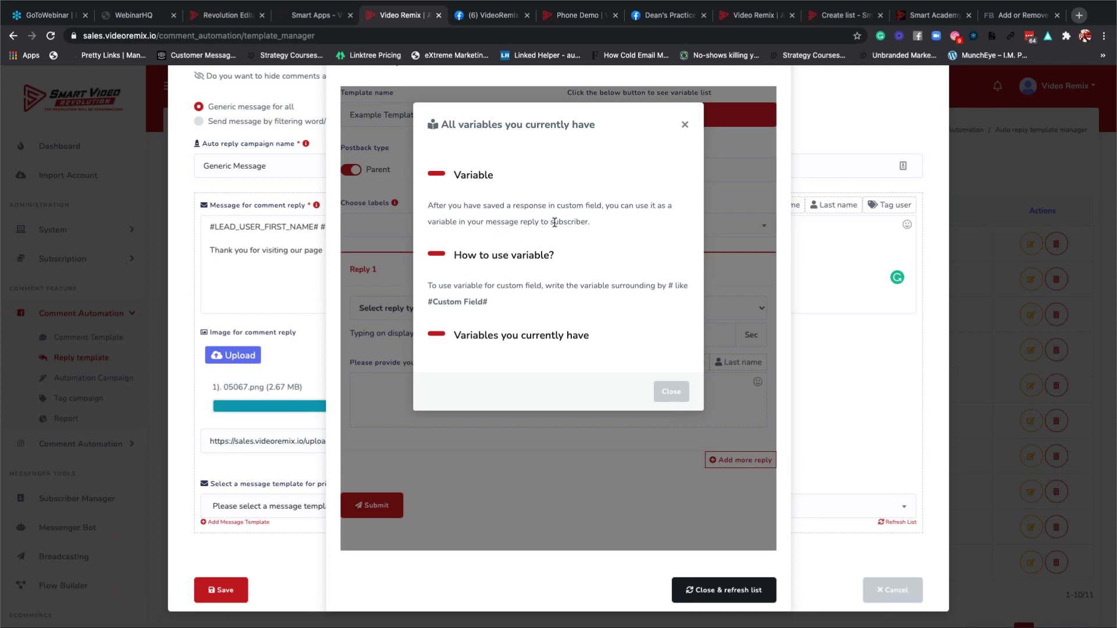
pyautogui.click(684, 124)
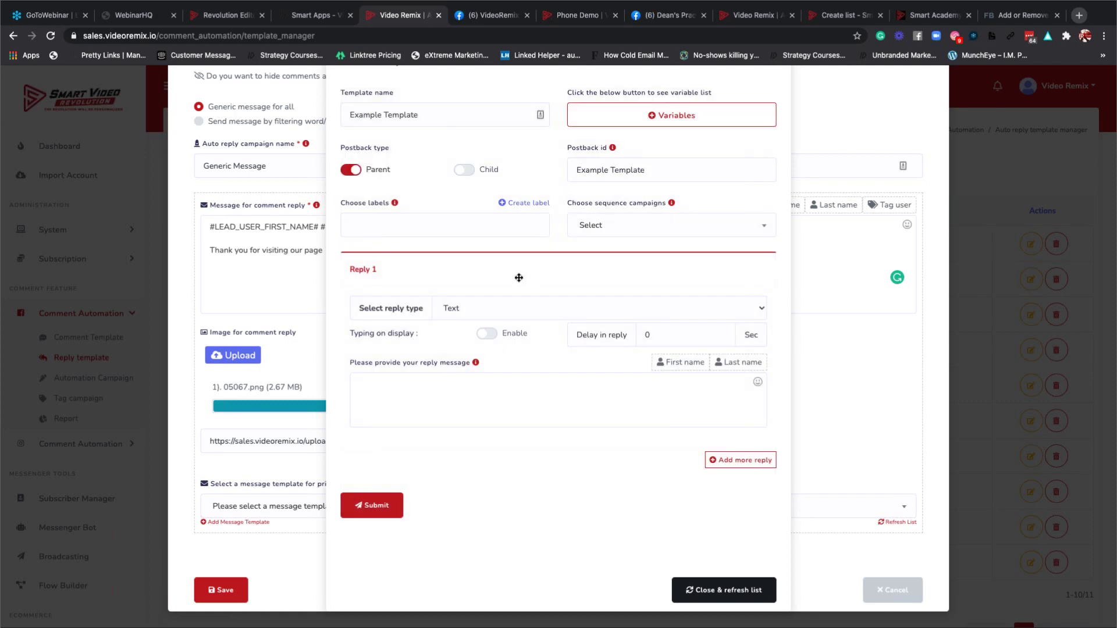
pyautogui.scroll(2, 519, 278)
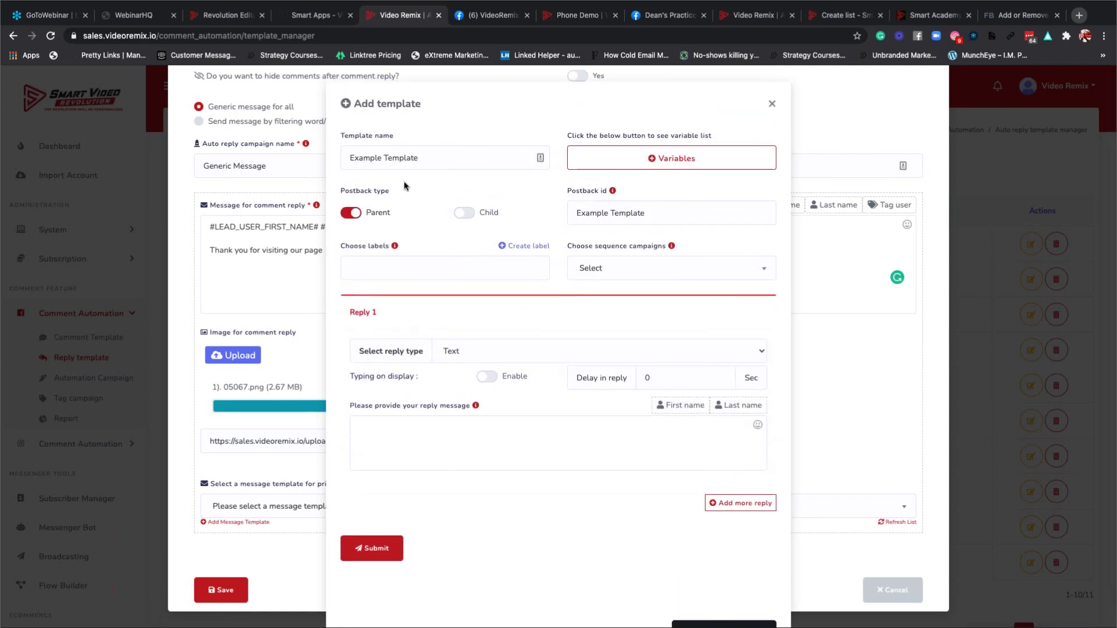
pyautogui.click(449, 160)
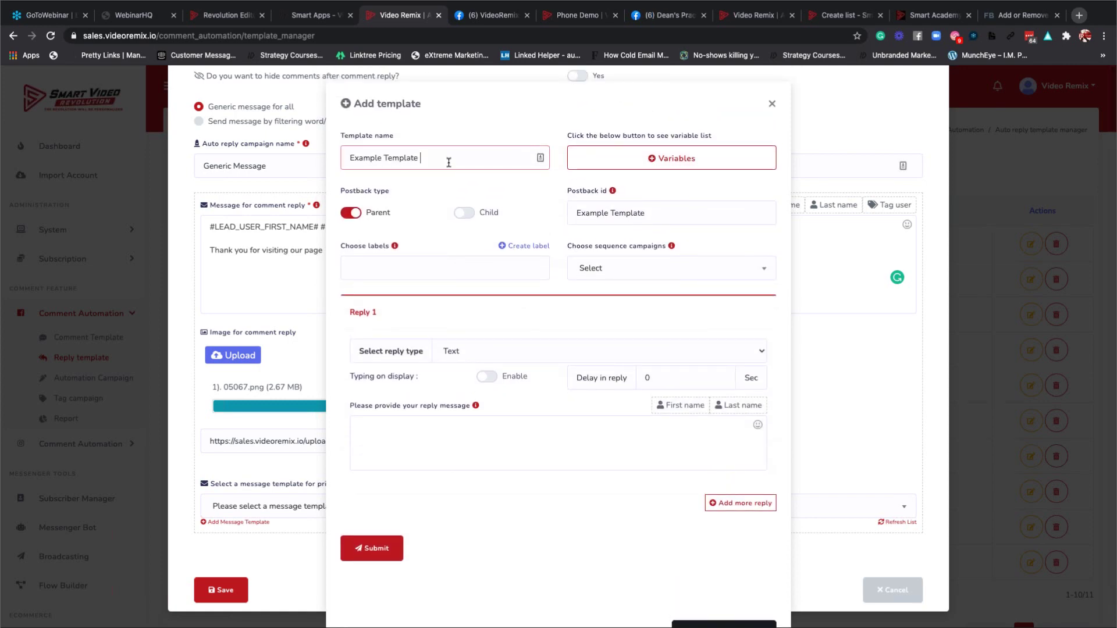
pyautogui.write('Webinar')
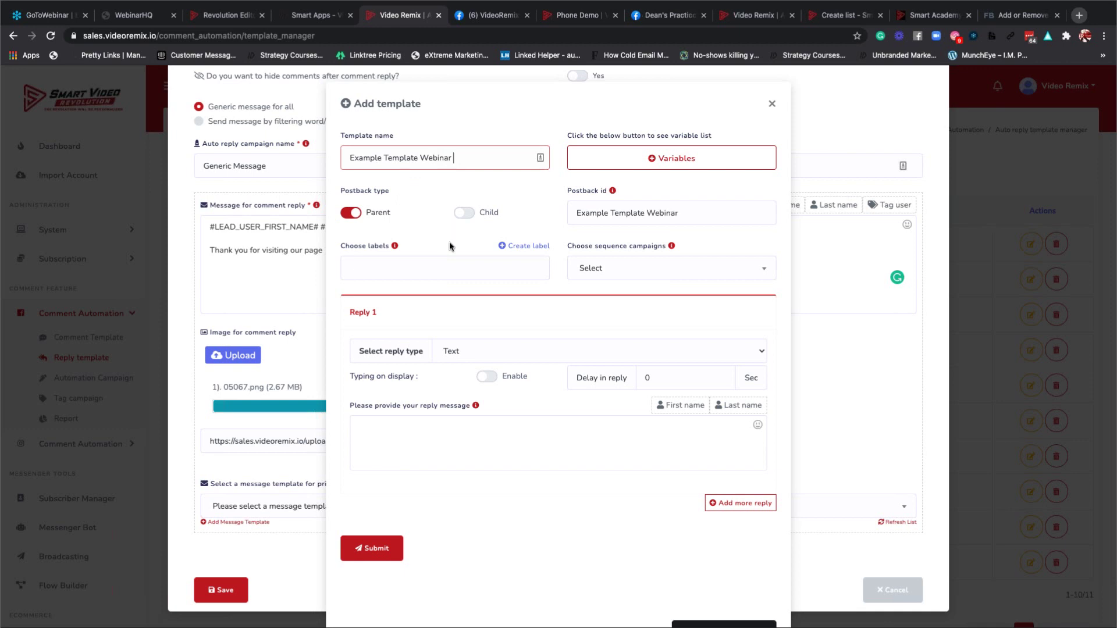
pyautogui.scroll(-1, 449, 279)
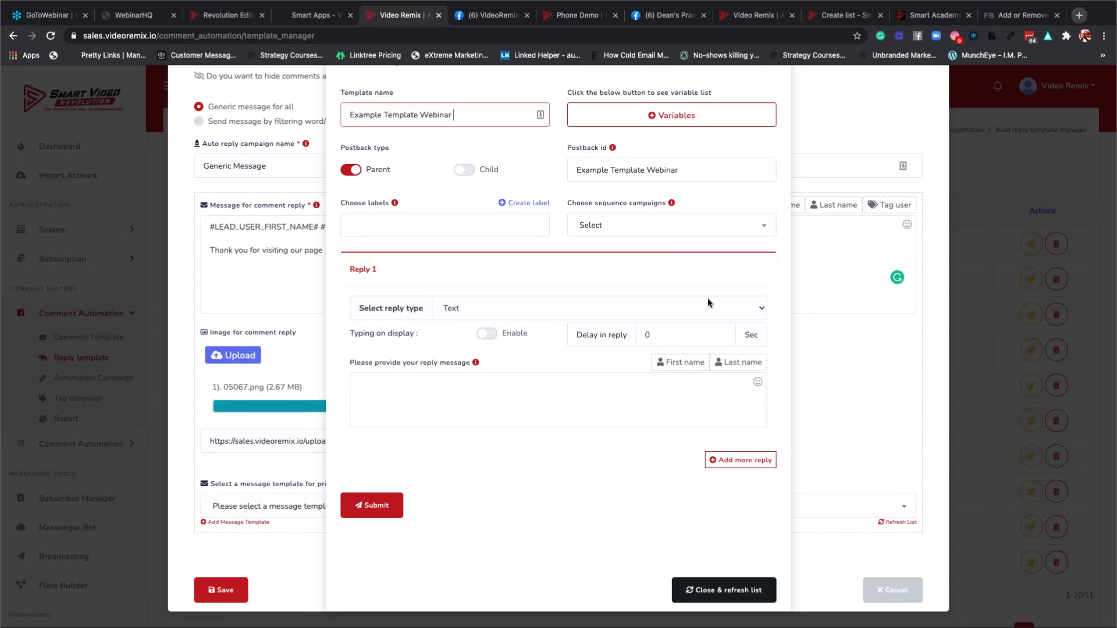
# Set Reply 1 to File after trying Image, Audio and Video, and enable typing on display.
pyautogui.click(763, 312)
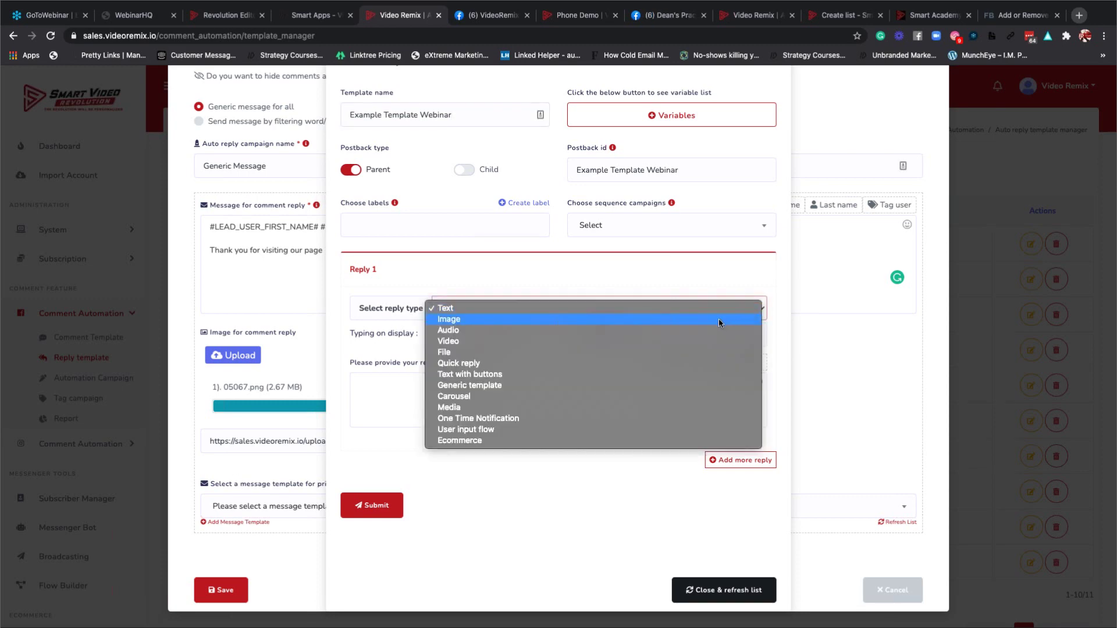
pyautogui.click(718, 319)
pyautogui.click(618, 309)
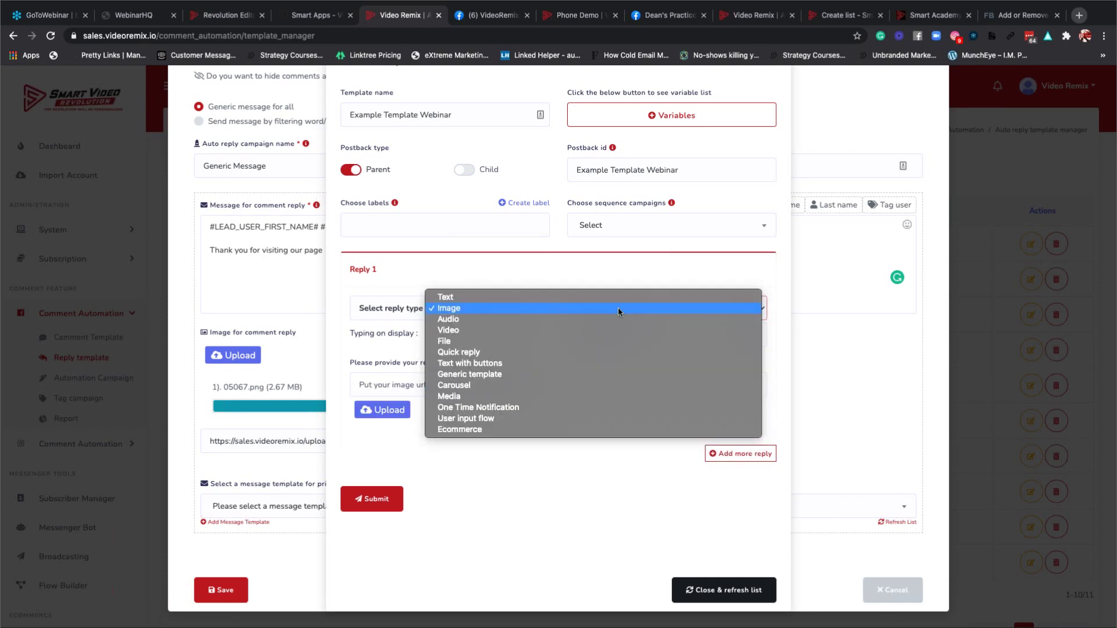
pyautogui.click(599, 320)
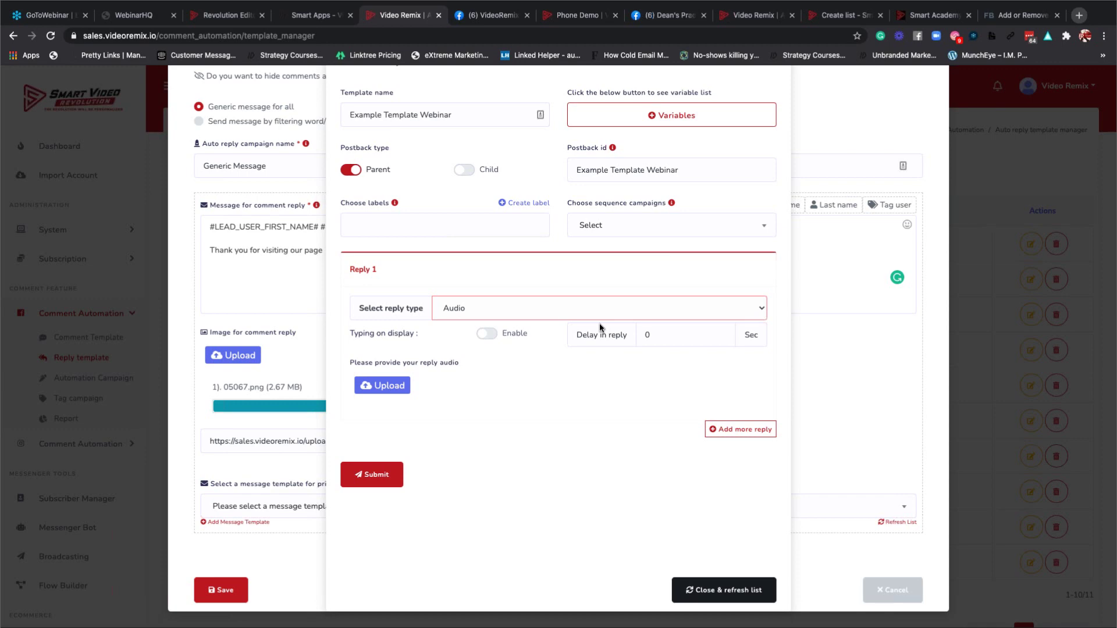
pyautogui.click(512, 310)
pyautogui.click(508, 316)
pyautogui.click(508, 315)
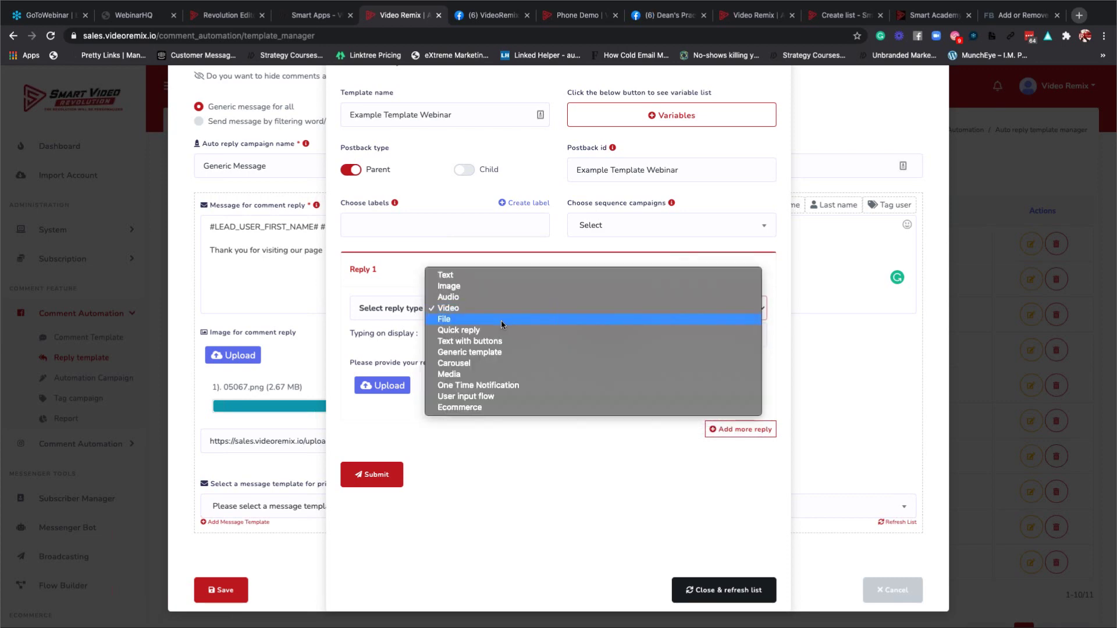
pyautogui.click(501, 320)
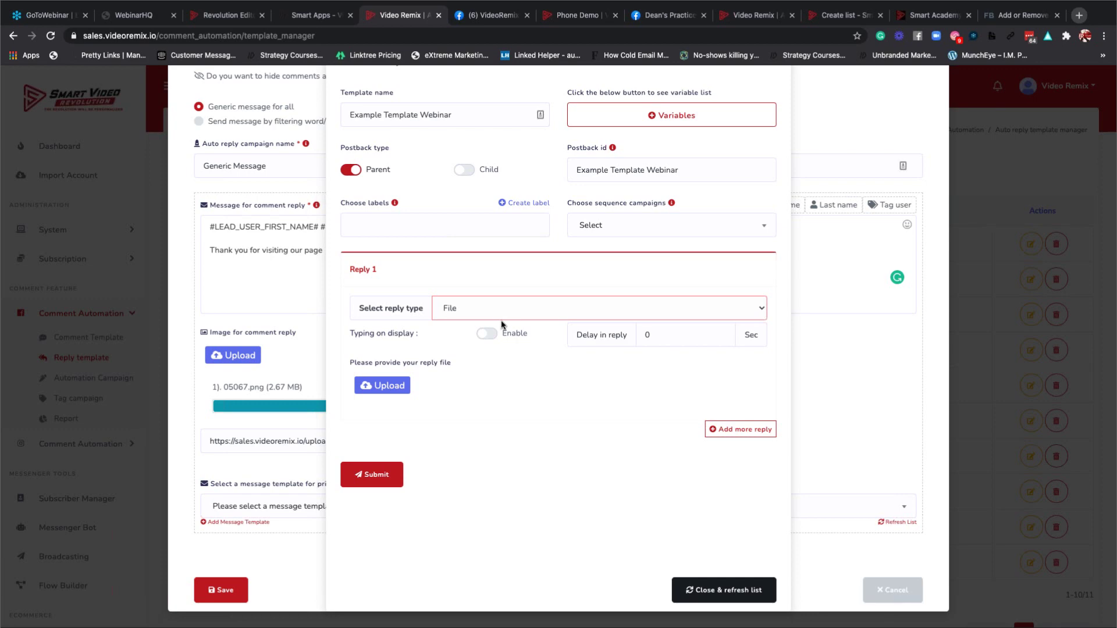
pyautogui.scroll(1, 498, 319)
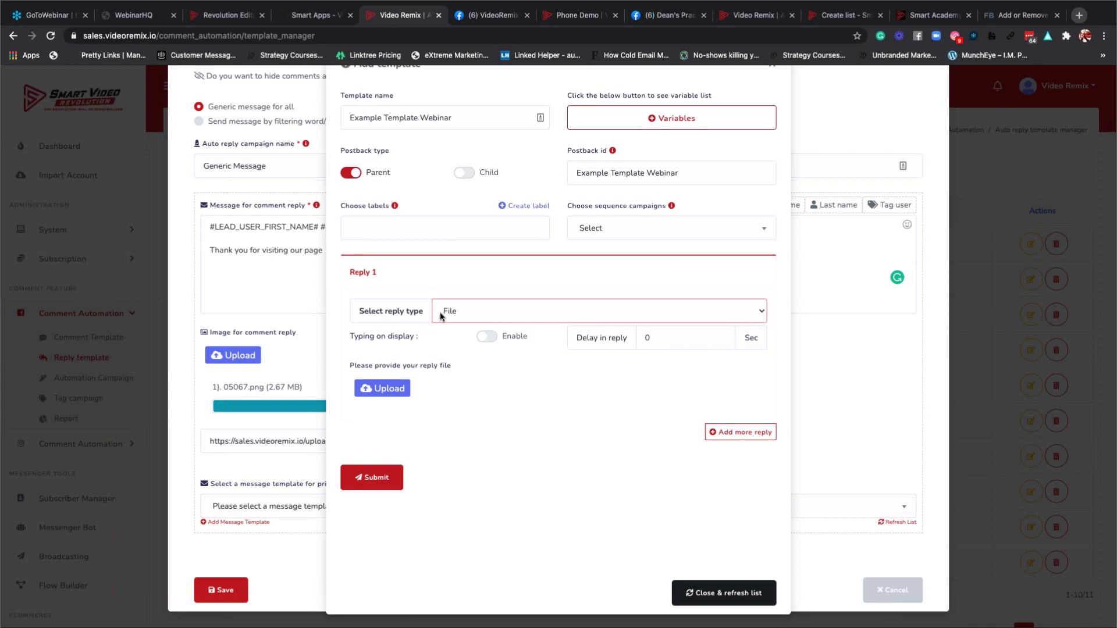
pyautogui.click(488, 337)
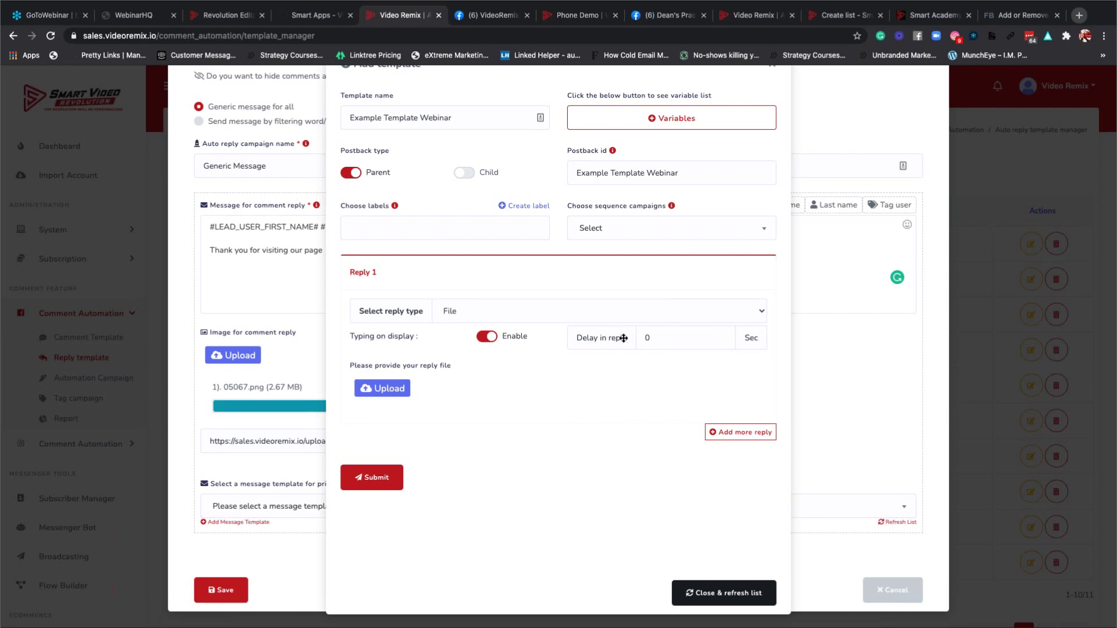
# Raise the reply delay to 5 seconds and switch Reply 1 to Quick reply.
pyautogui.click(722, 337)
pyautogui.click(722, 336)
pyautogui.click(721, 336)
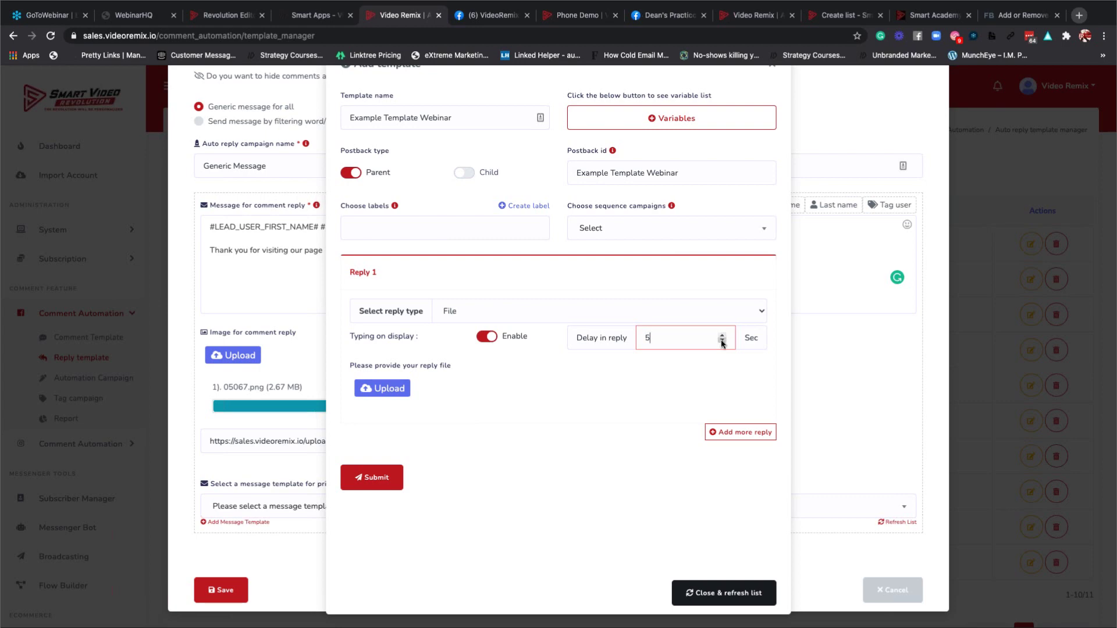
pyautogui.click(528, 310)
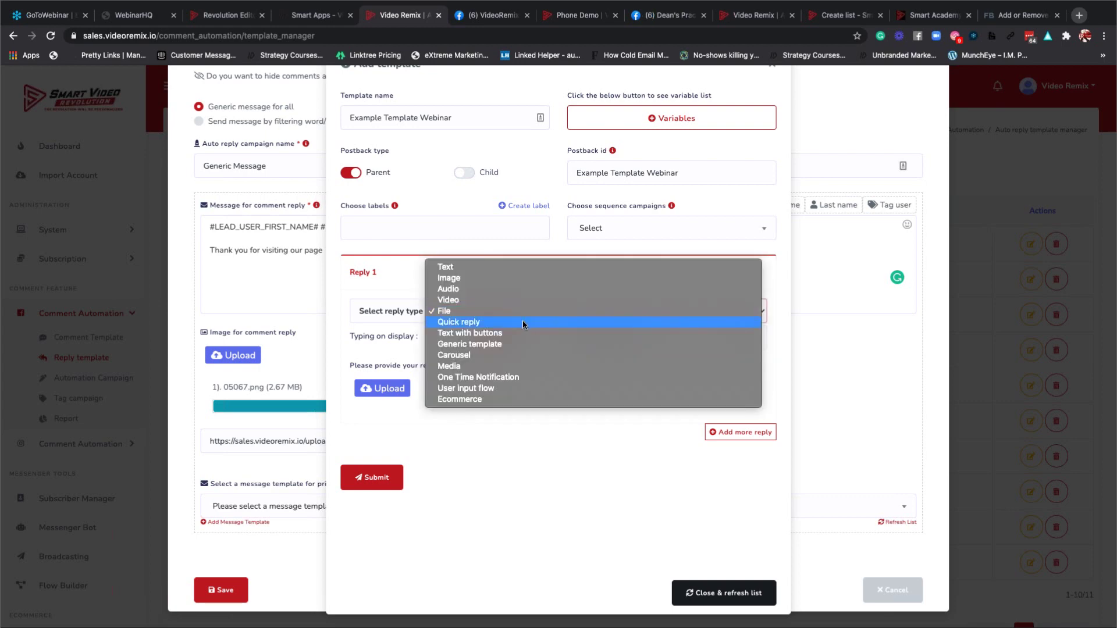
pyautogui.click(522, 322)
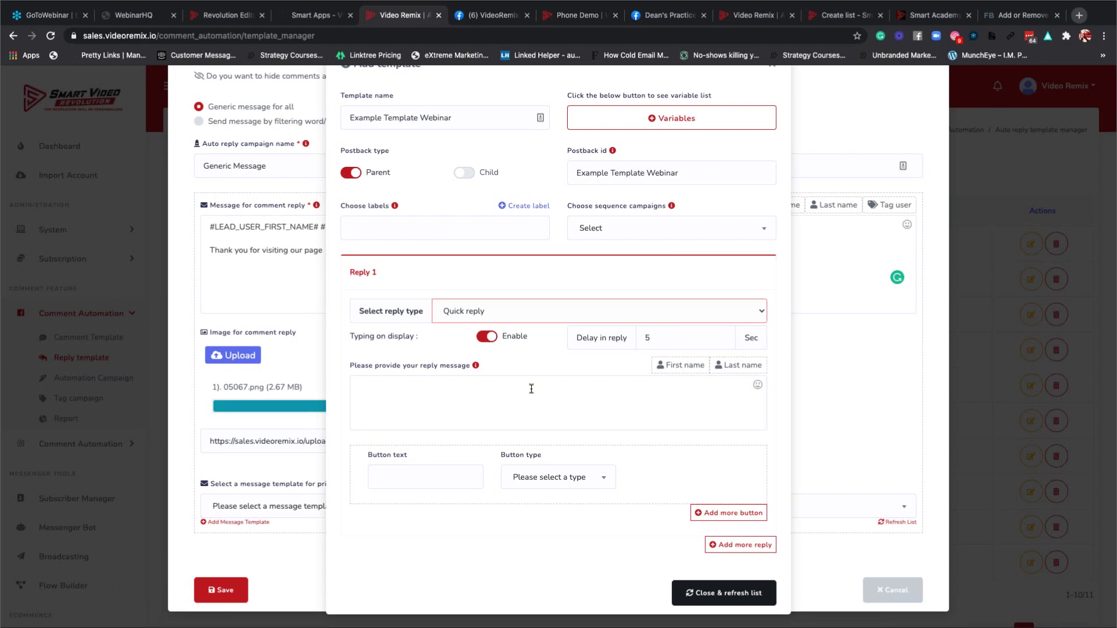
# Check the button type options, then change Reply 1 to Text with buttons.
pyautogui.click(407, 478)
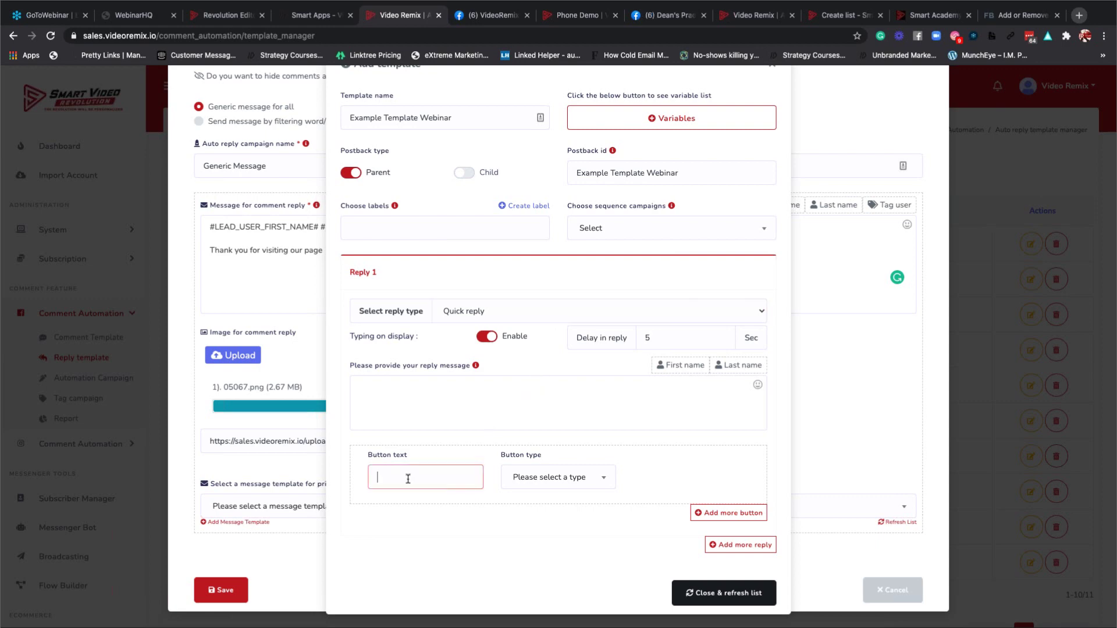
pyautogui.click(575, 479)
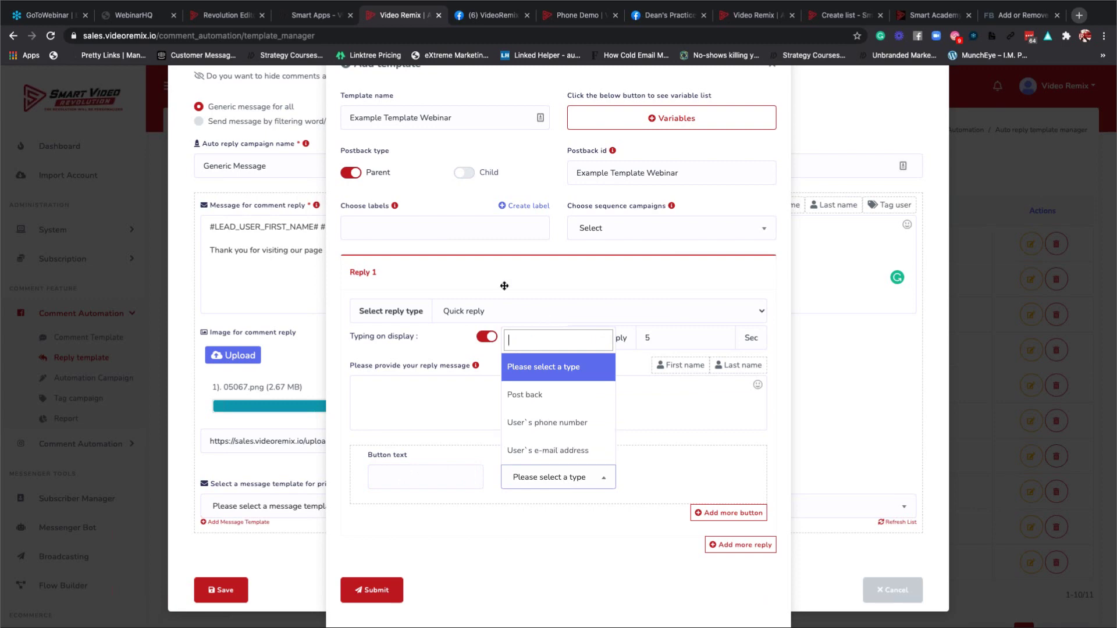
pyautogui.click(662, 278)
pyautogui.click(698, 305)
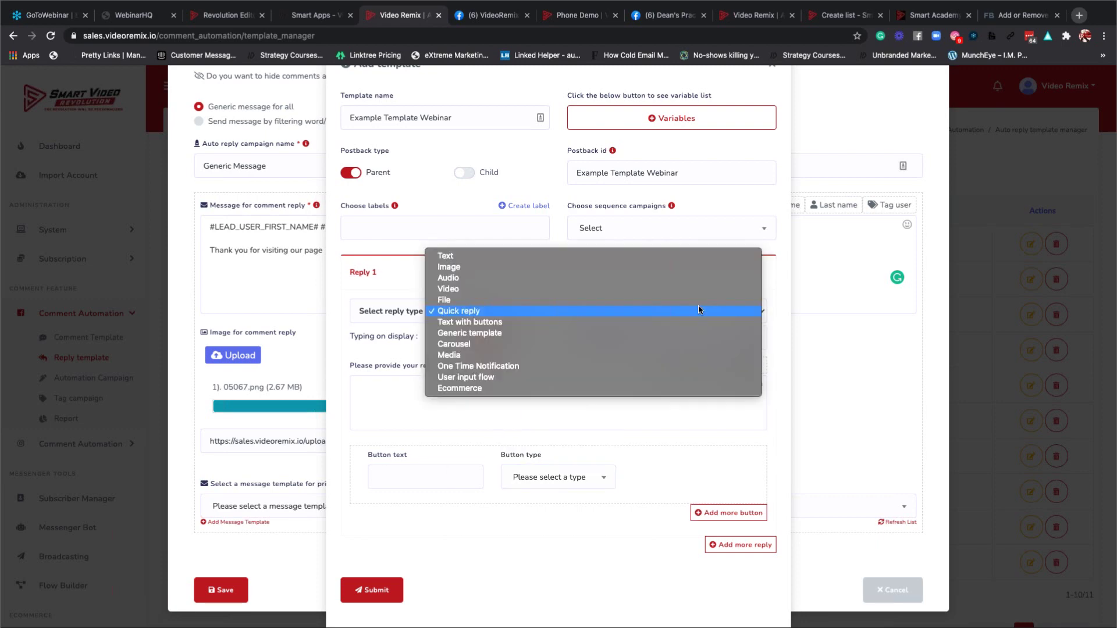
pyautogui.press('Escape')
pyautogui.click(641, 323)
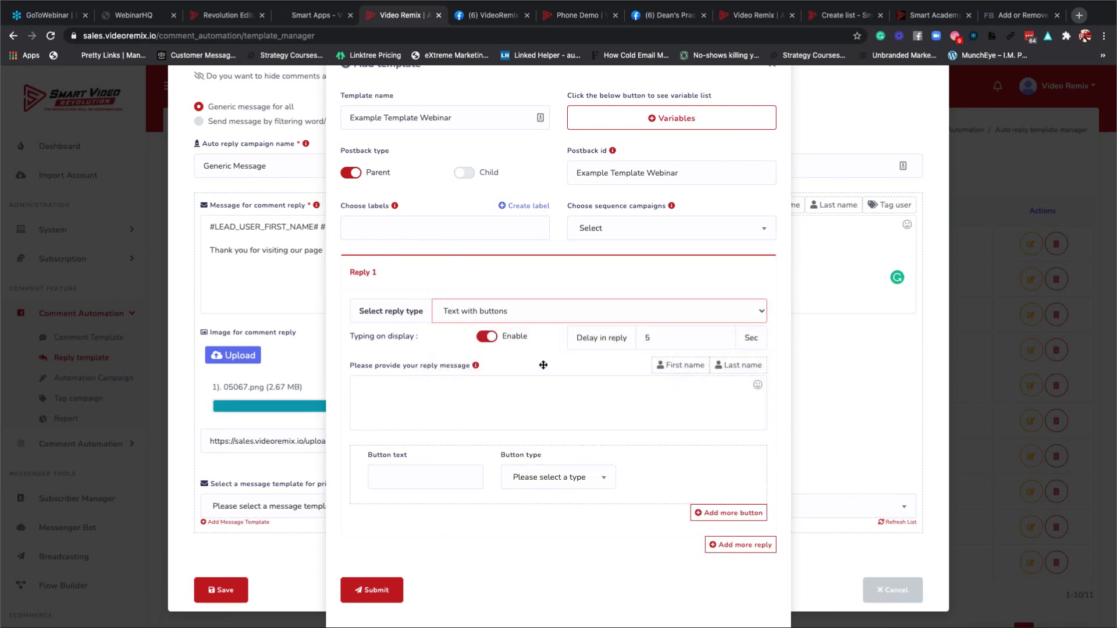
pyautogui.scroll(-2, 543, 364)
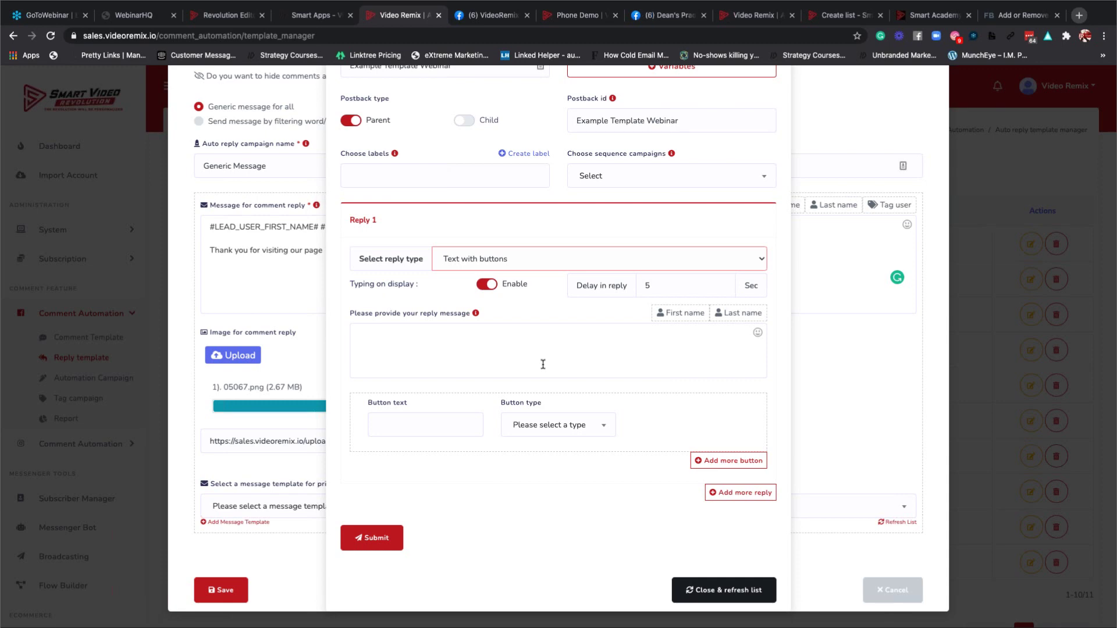
# Try the Generic template and then the Carousel layouts for Reply 1.
pyautogui.click(621, 259)
pyautogui.click(599, 271)
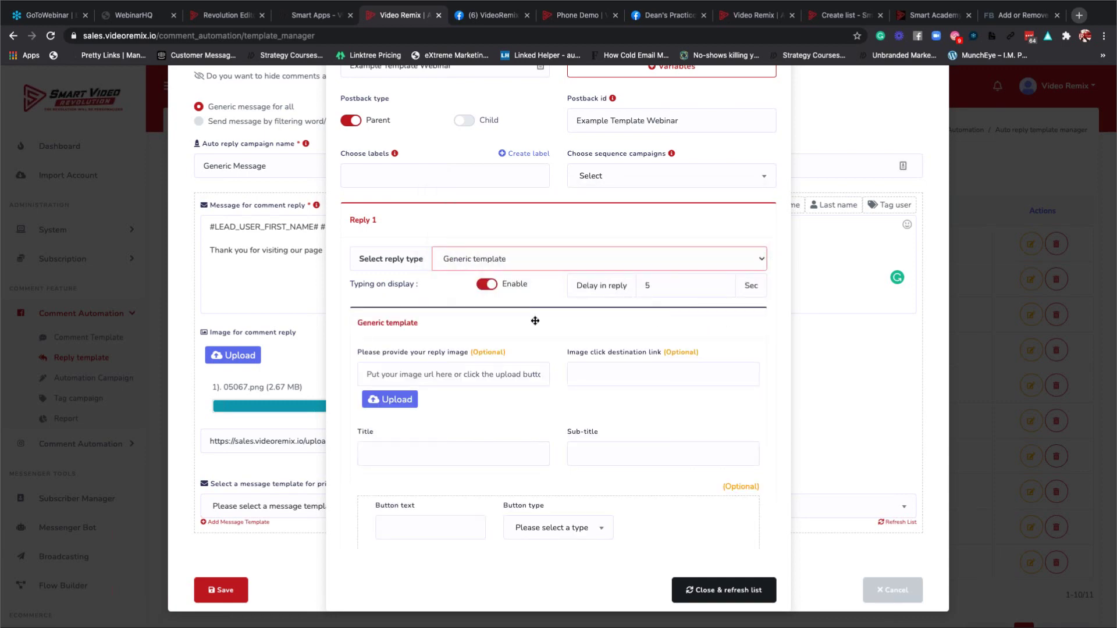
pyautogui.click(585, 266)
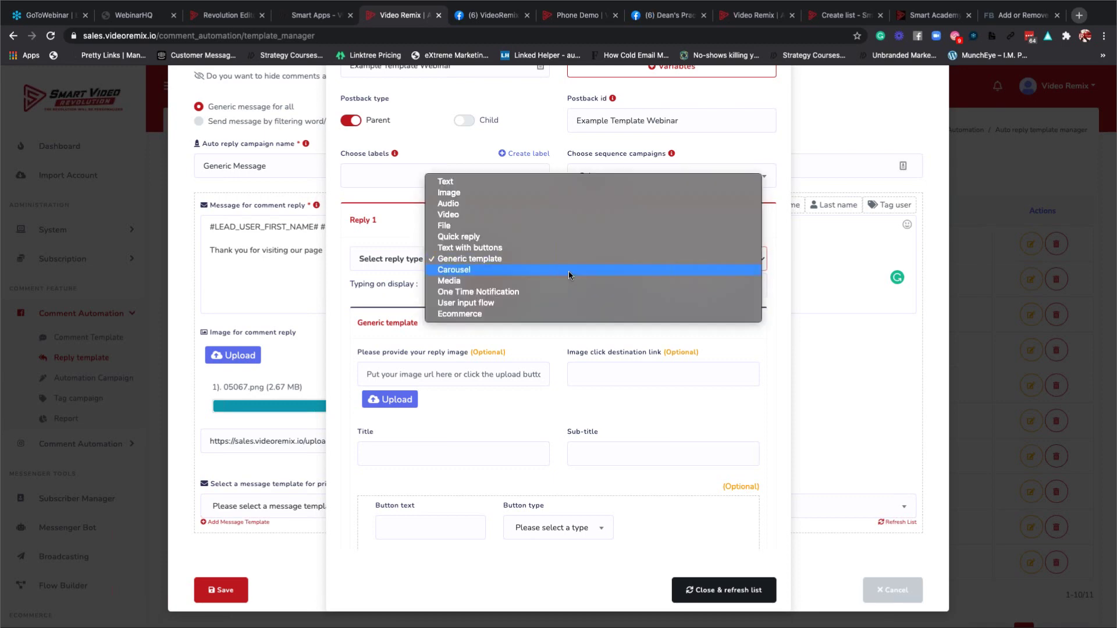
pyautogui.click(564, 268)
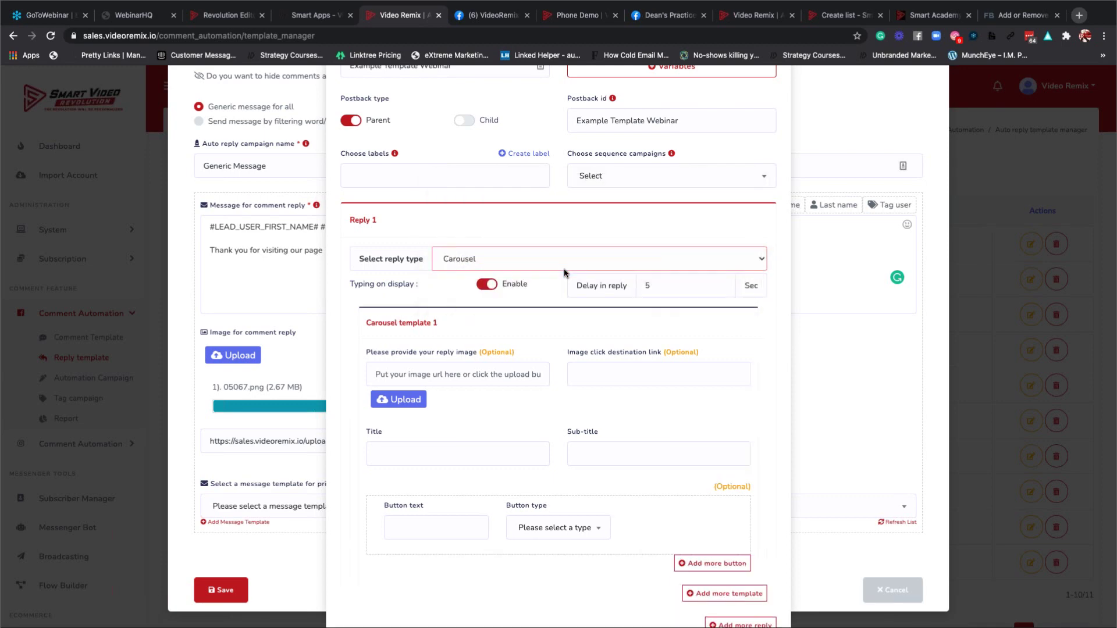
pyautogui.scroll(-3, 509, 440)
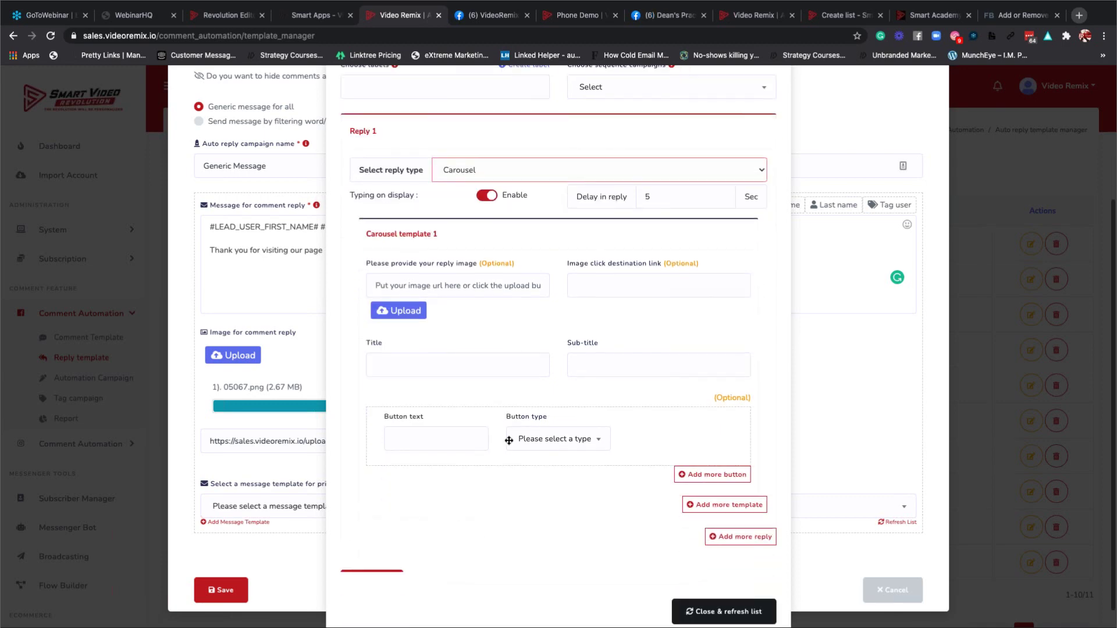
pyautogui.scroll(-1, 509, 440)
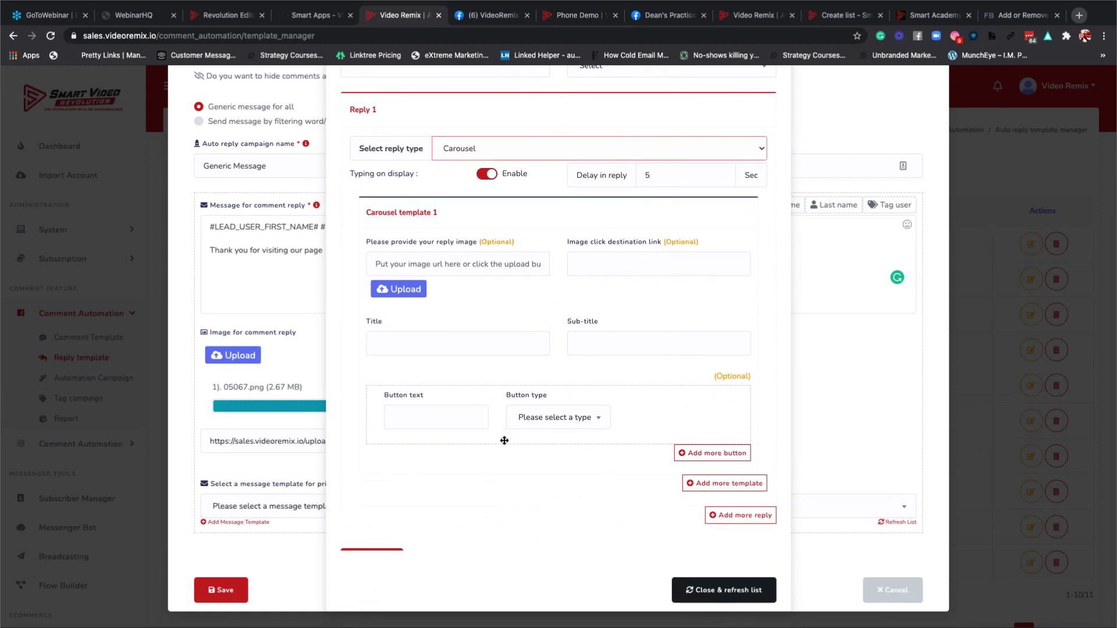
pyautogui.scroll(4, 504, 440)
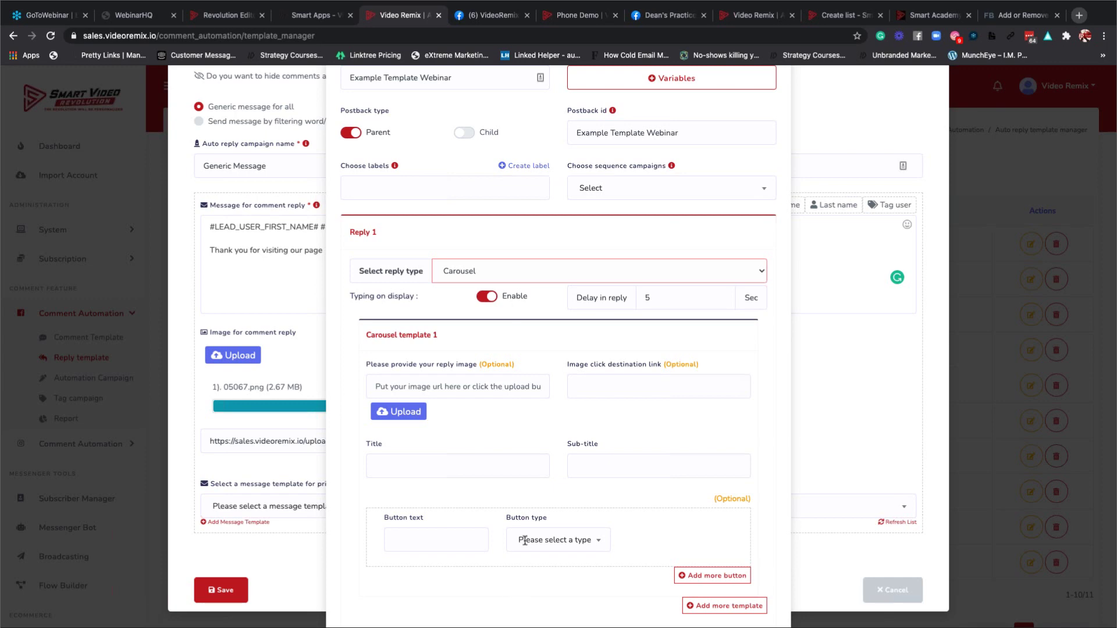
pyautogui.scroll(-1, 511, 414)
pyautogui.scroll(-1, 511, 414)
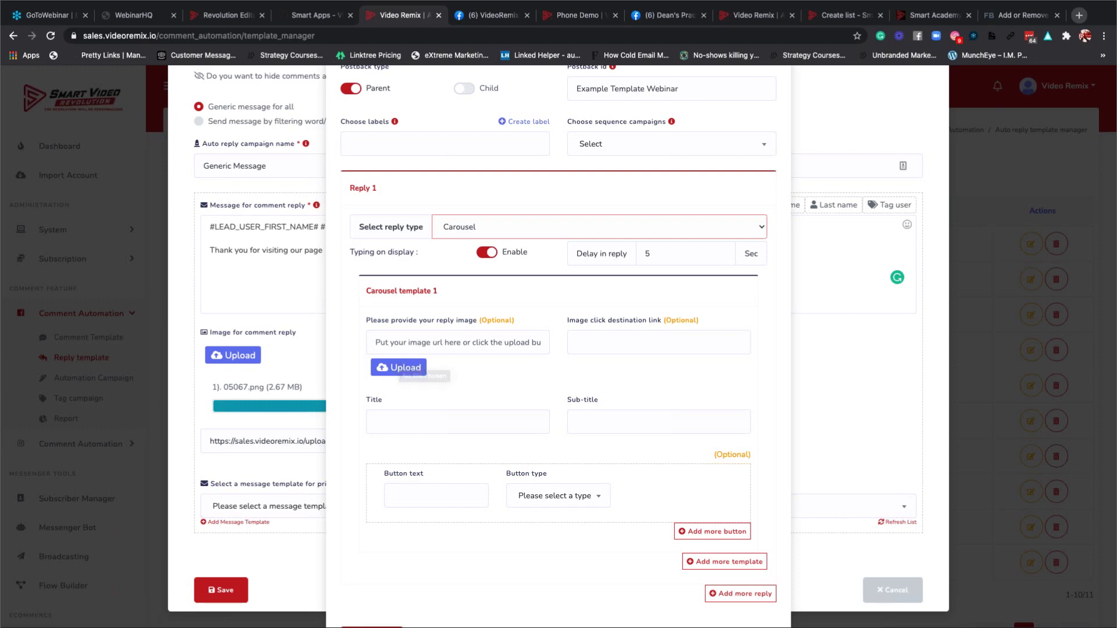
# Select the image destination link field, then switch Reply 1 to Media.
pyautogui.click(611, 343)
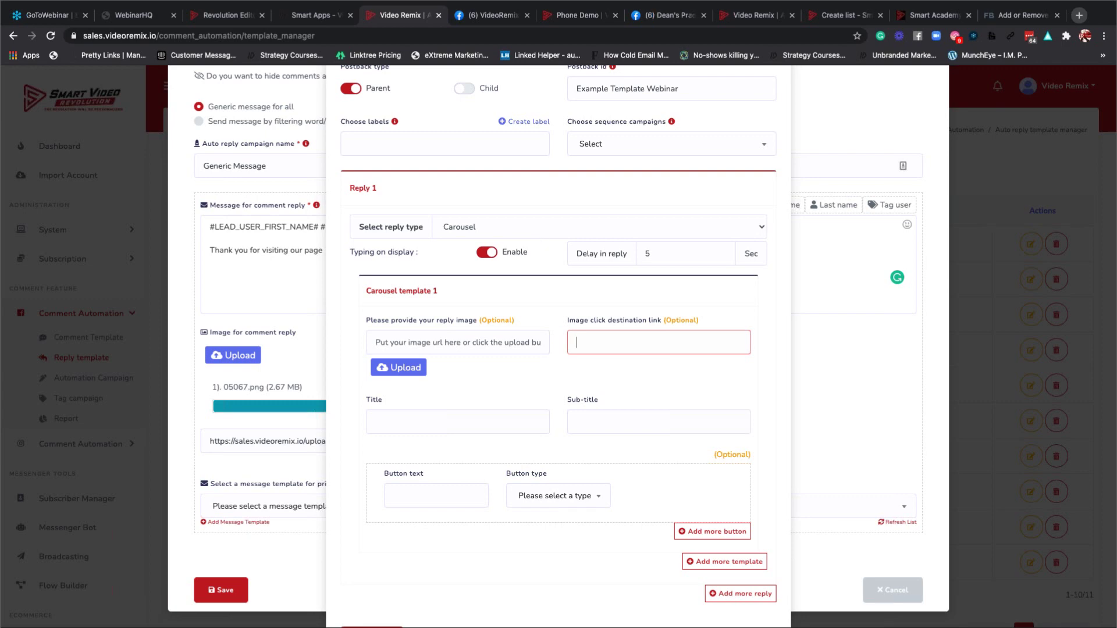
pyautogui.click(526, 225)
pyautogui.click(518, 239)
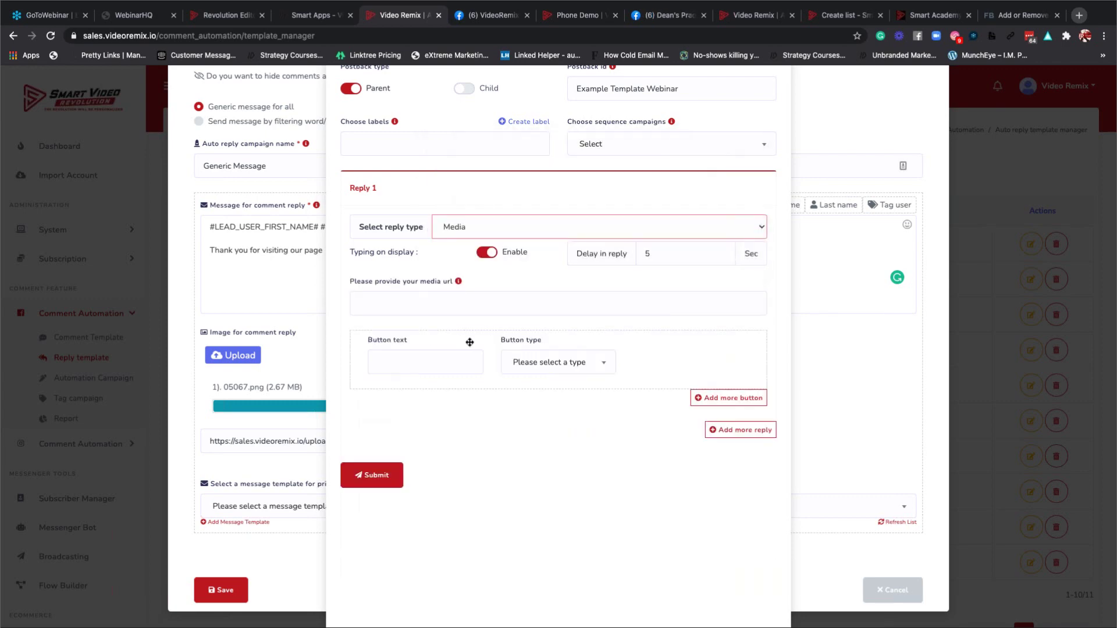
# Read and dismiss the media URL help, then bring up the reply type choices.
pyautogui.click(444, 313)
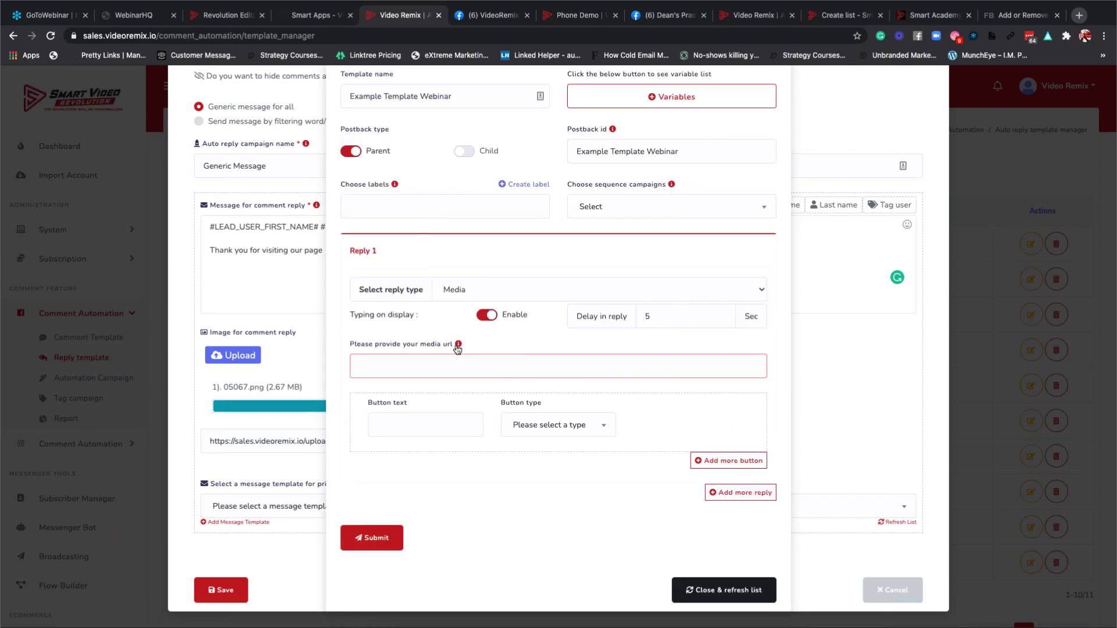
pyautogui.click(457, 345)
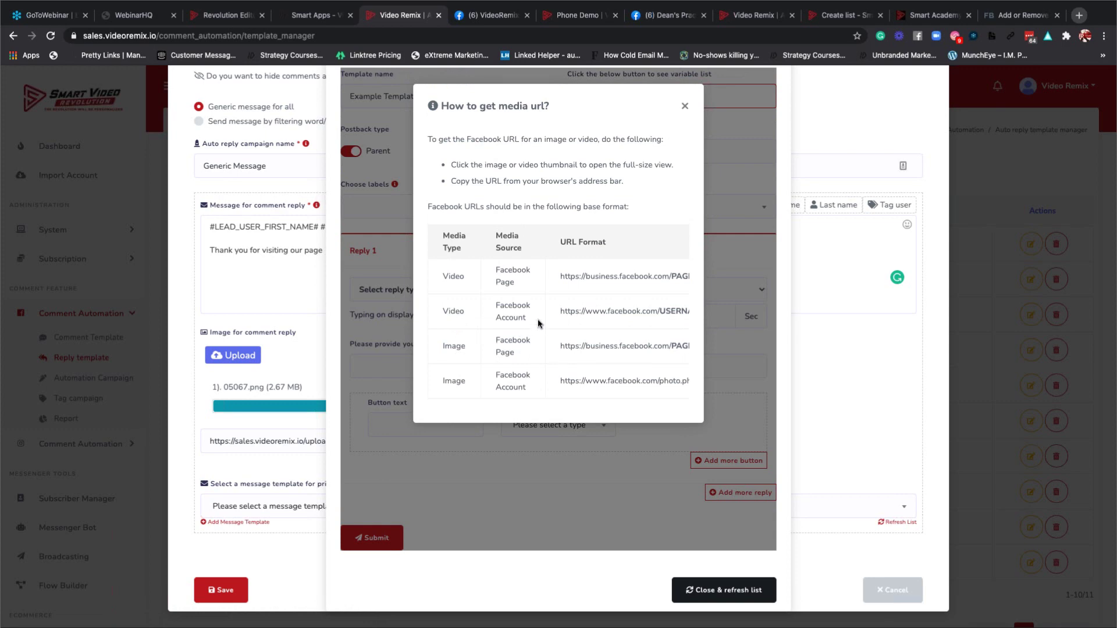
pyautogui.scroll(1, 538, 318)
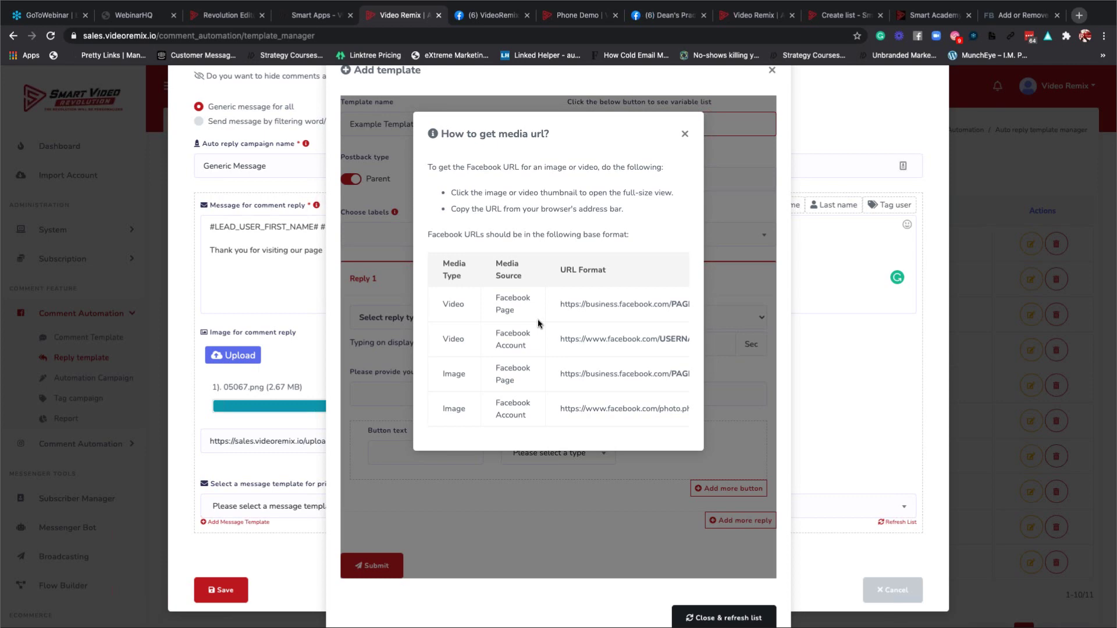
pyautogui.click(684, 137)
pyautogui.scroll(-1, 535, 297)
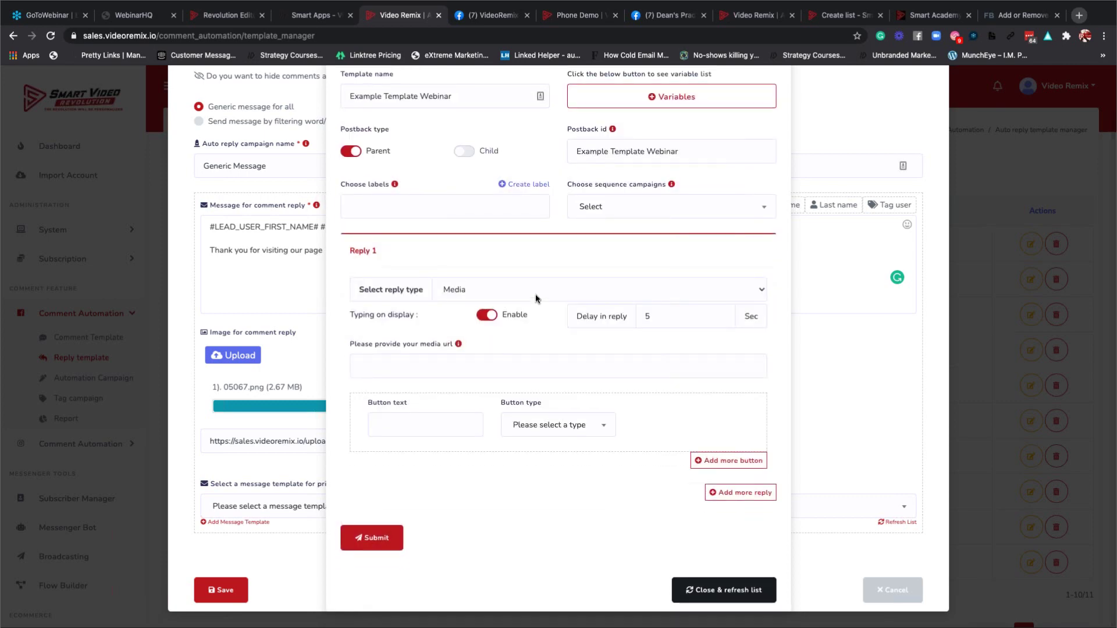
pyautogui.click(536, 294)
# Switch Reply 1 to One Time Notification and inspect its Title and OTN postback fields.
pyautogui.click(472, 299)
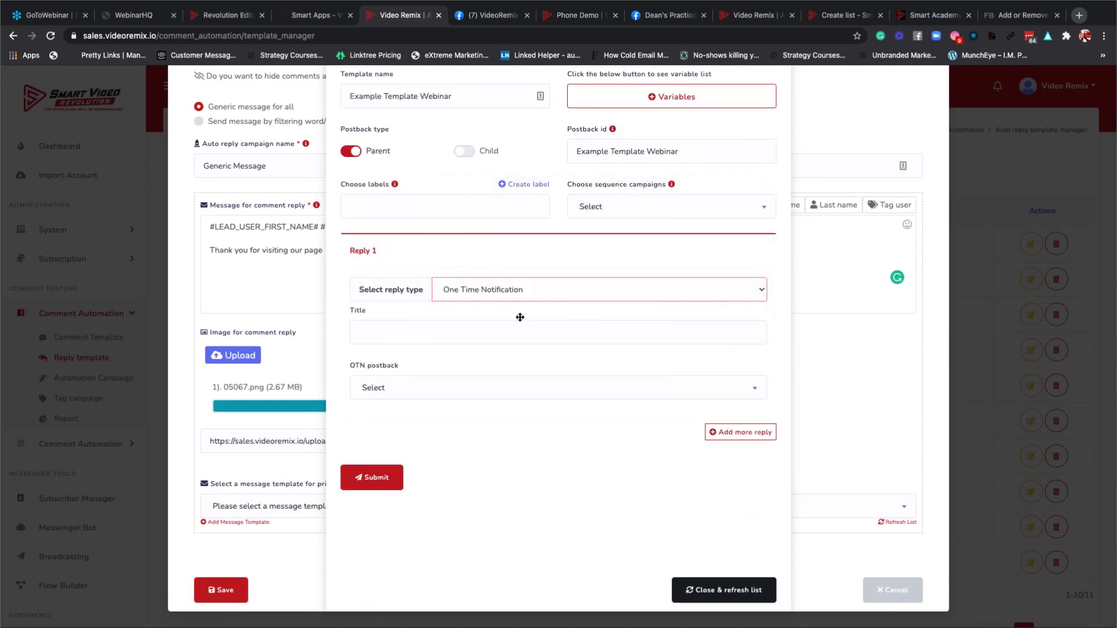
pyautogui.click(470, 336)
pyautogui.scroll(1, 459, 372)
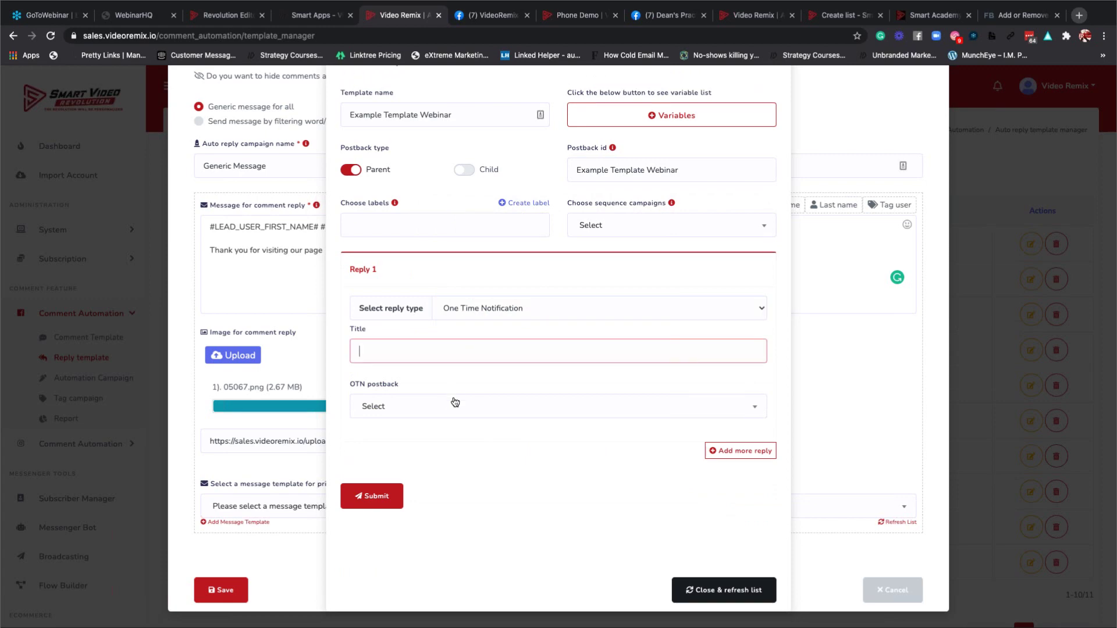
pyautogui.click(455, 403)
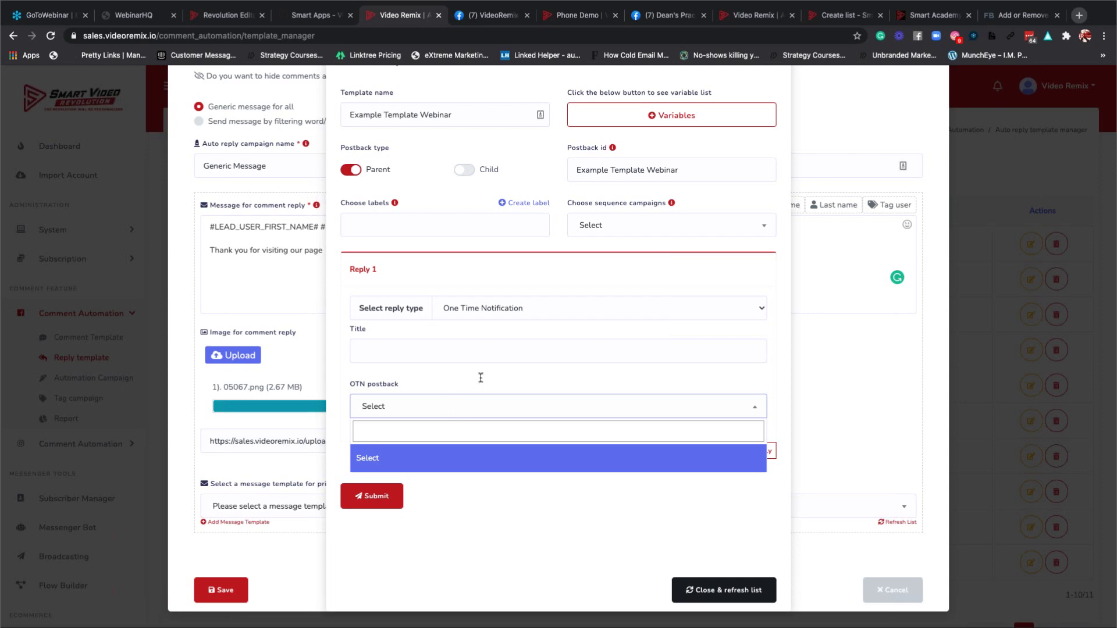
# Change Reply 1 to User input flow and look over the flow campaign list.
pyautogui.click(534, 315)
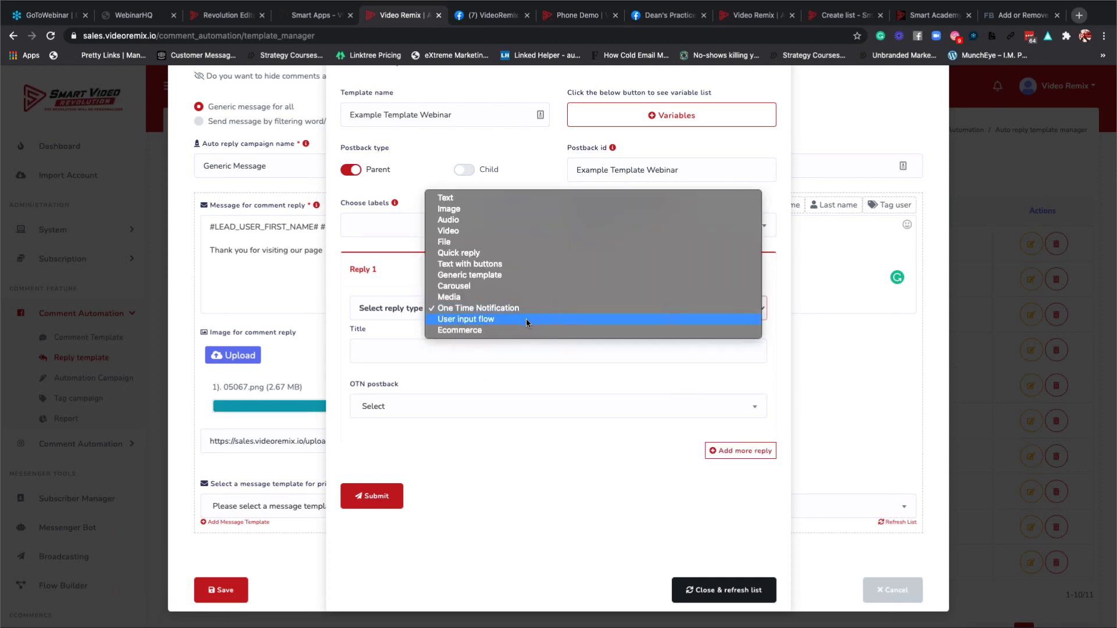
pyautogui.click(525, 319)
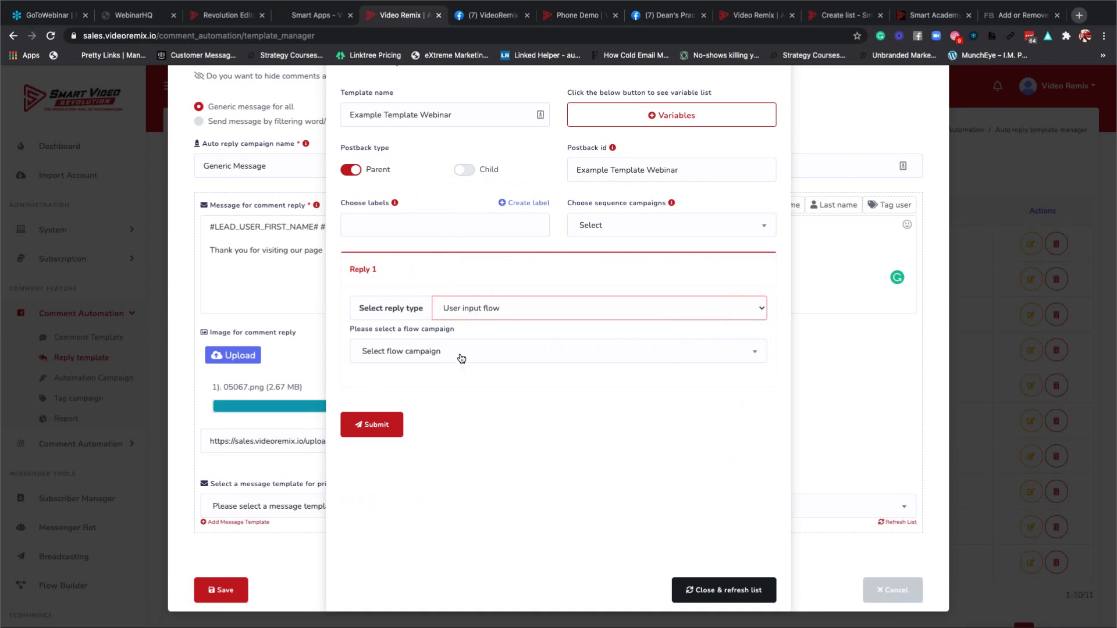
pyautogui.click(461, 358)
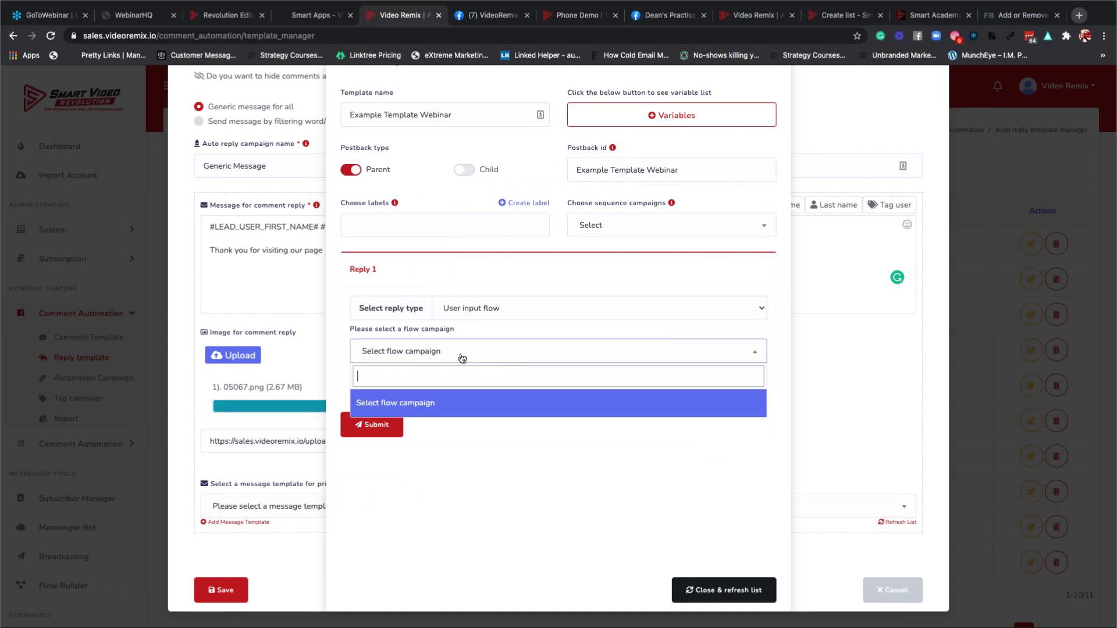
pyautogui.click(426, 402)
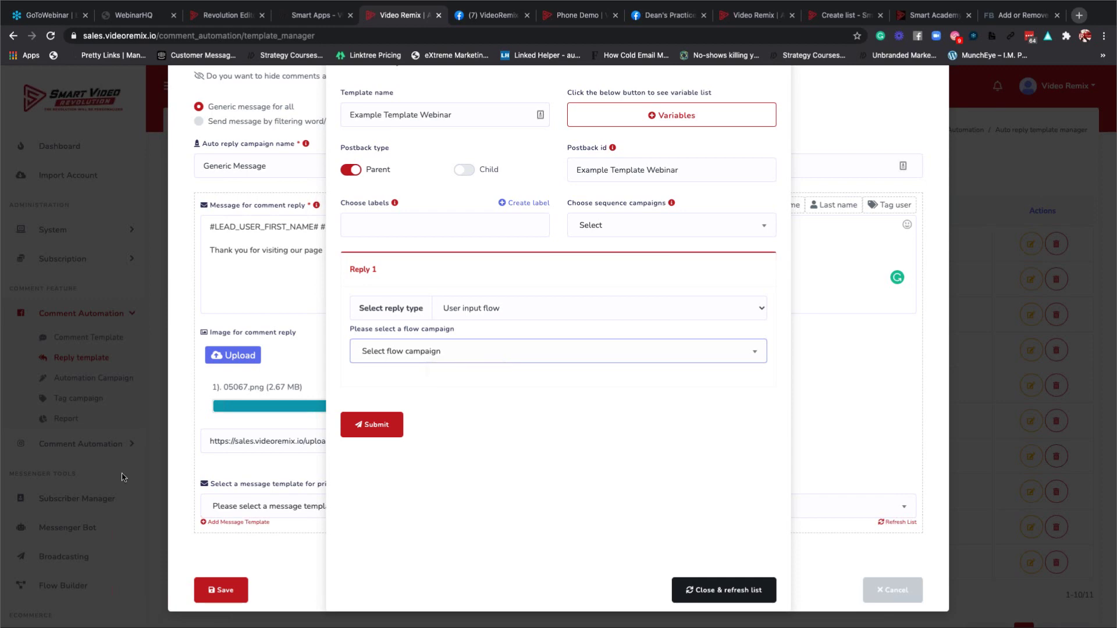
pyautogui.click(468, 360)
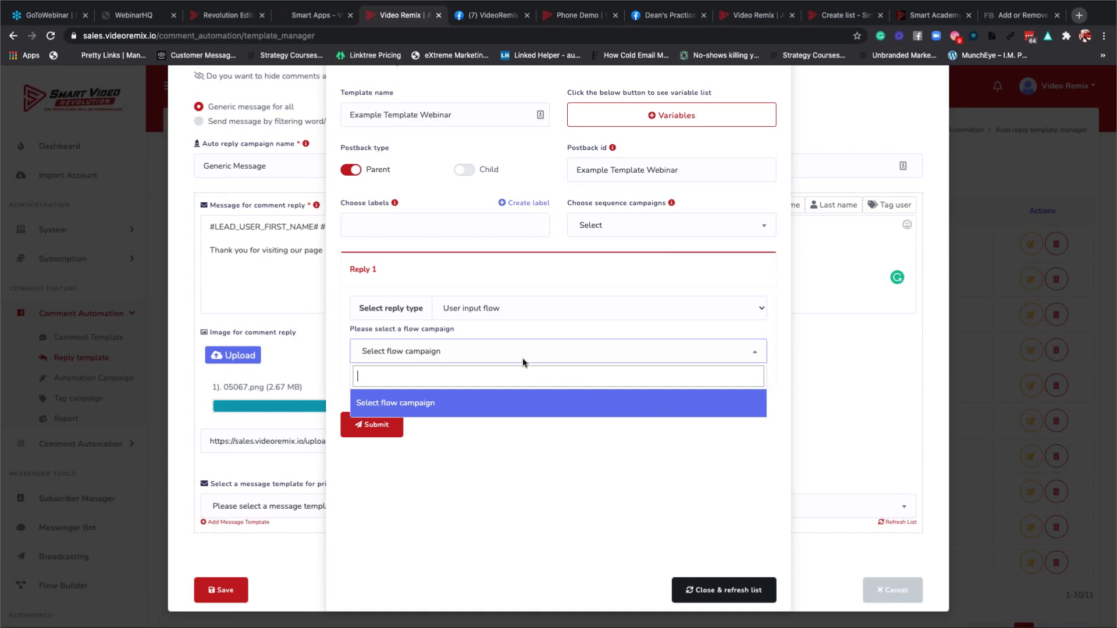
# Make Reply 1 an Ecommerce reply using the Smart Video Smart Marketer - Hollywood store.
pyautogui.click(538, 306)
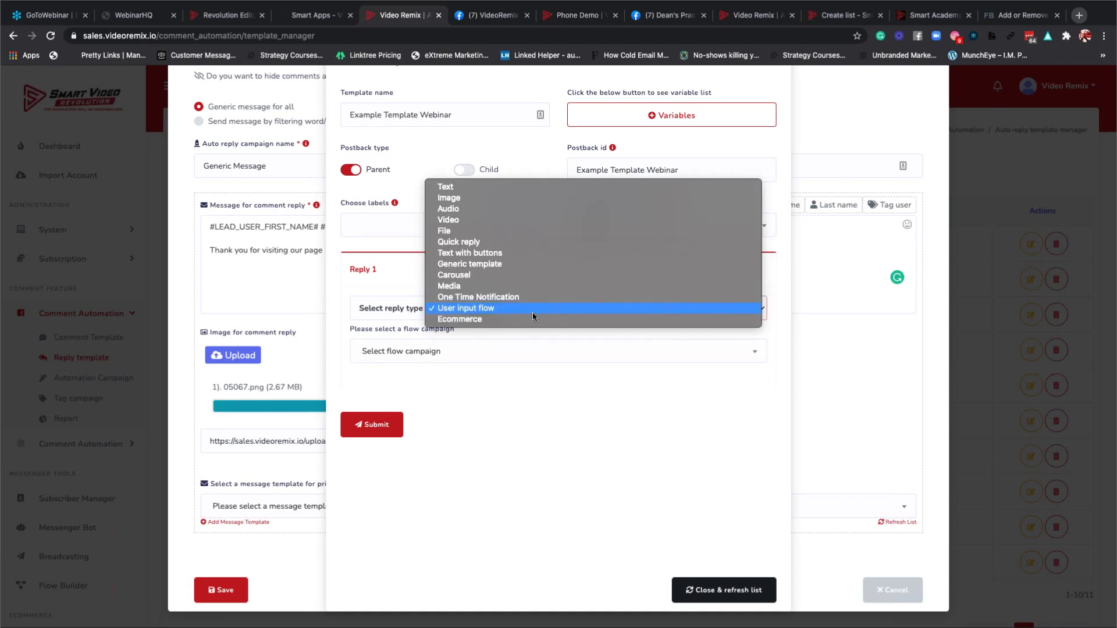
pyautogui.click(528, 319)
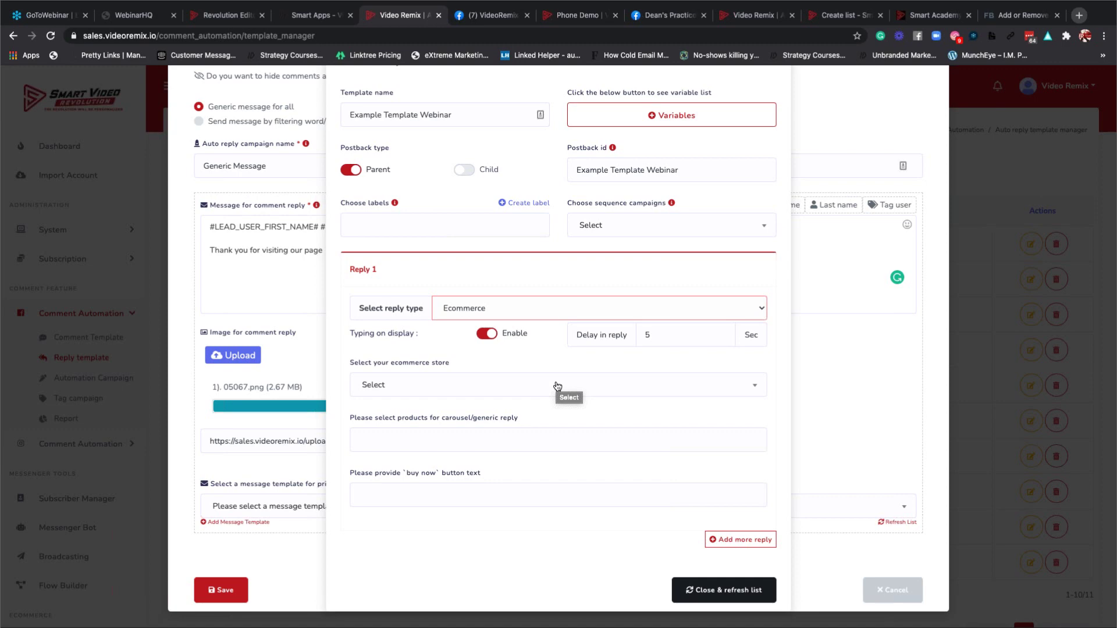
pyautogui.click(439, 386)
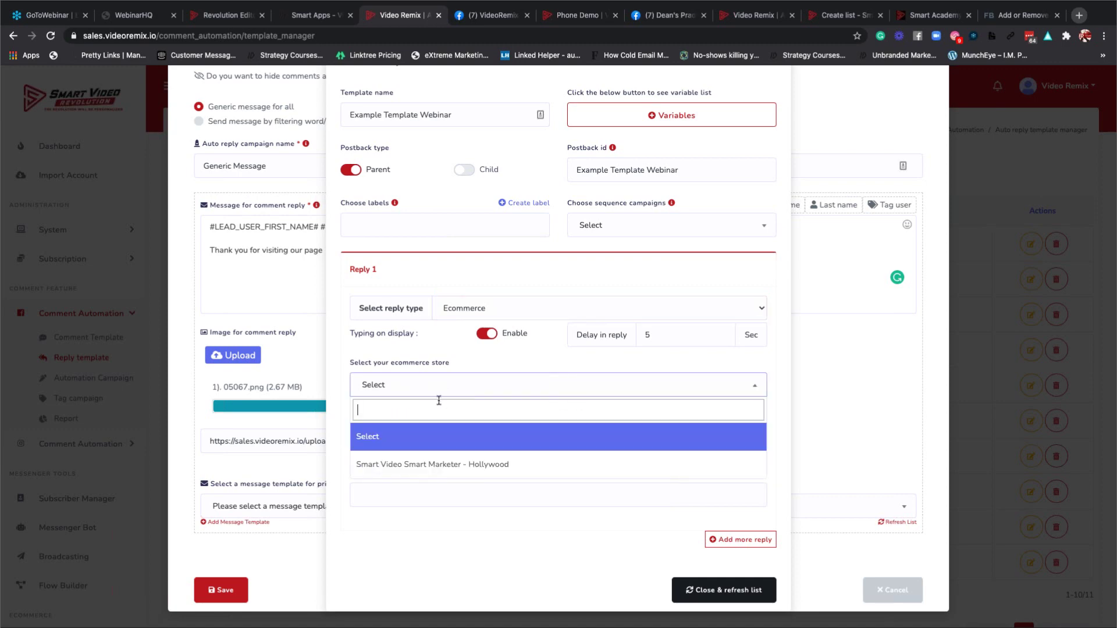
pyautogui.click(440, 463)
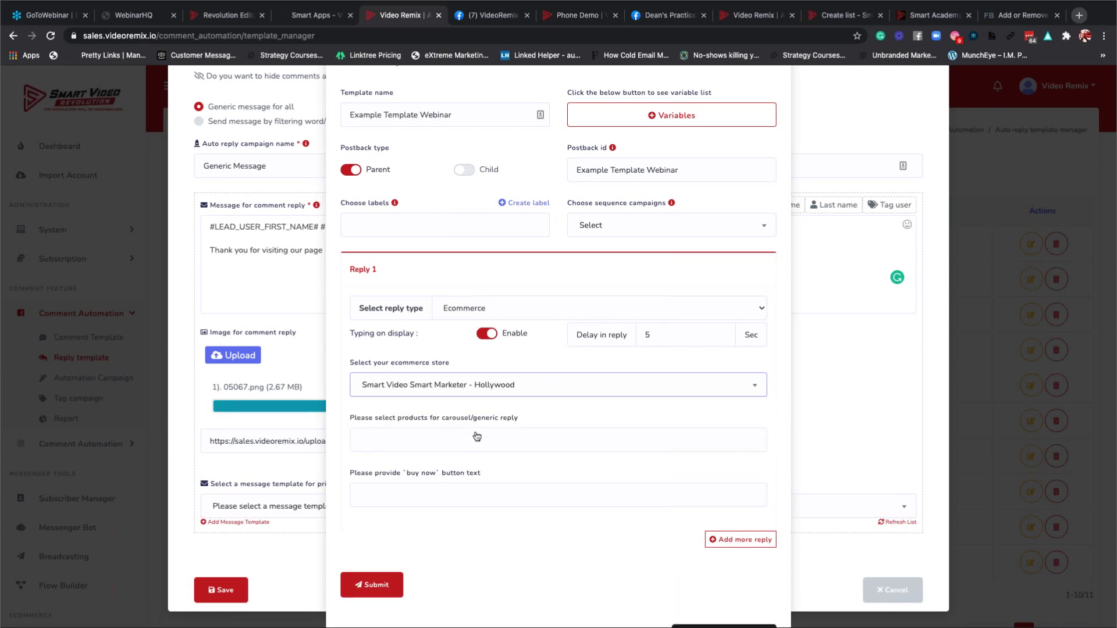
pyautogui.click(419, 440)
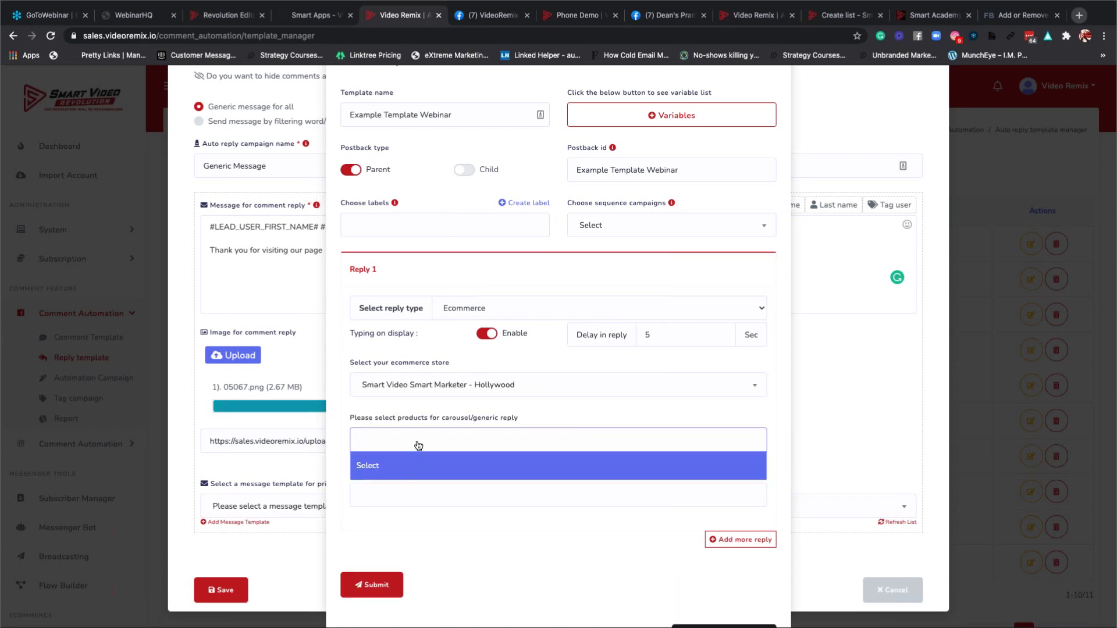
pyautogui.scroll(-2, 417, 445)
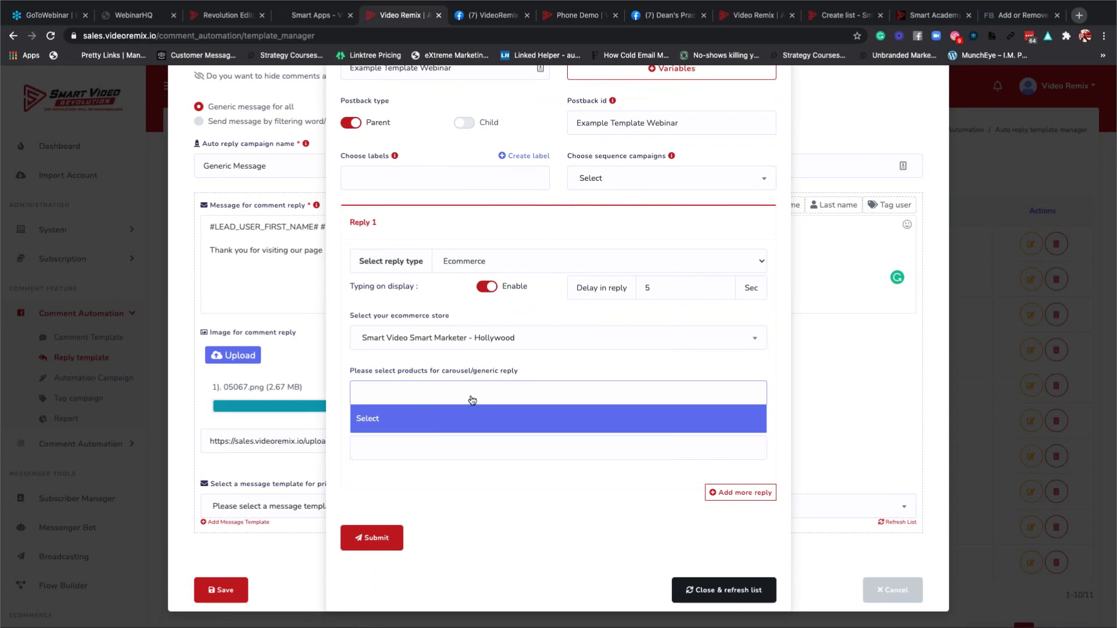
pyautogui.click(428, 418)
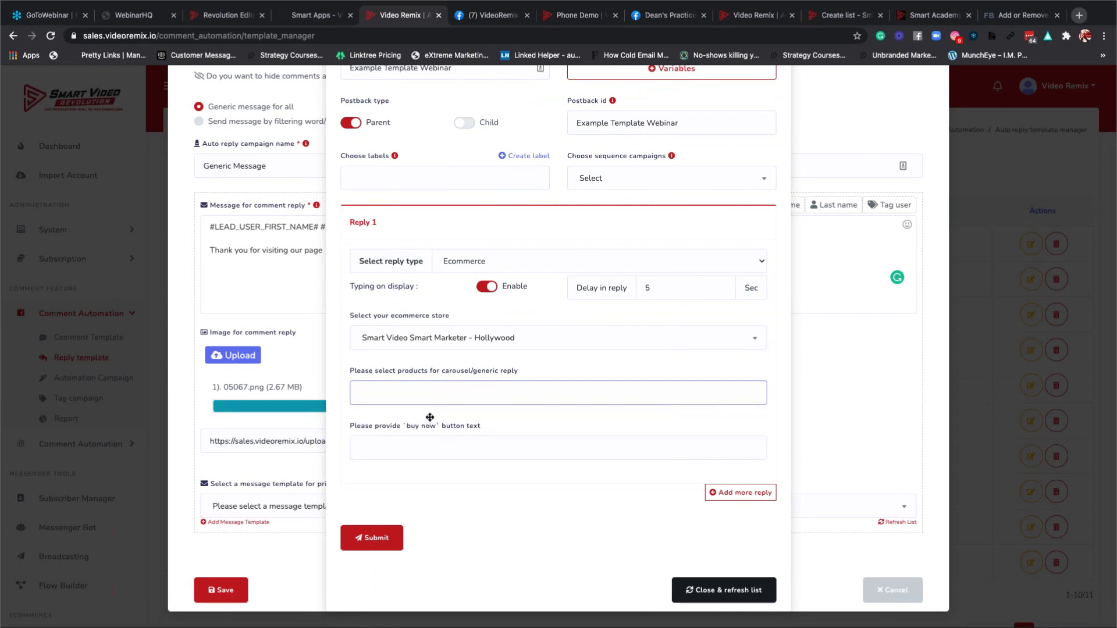
# Set the buy-now button text to 'Buy Now' and add a second reply.
pyautogui.click(414, 449)
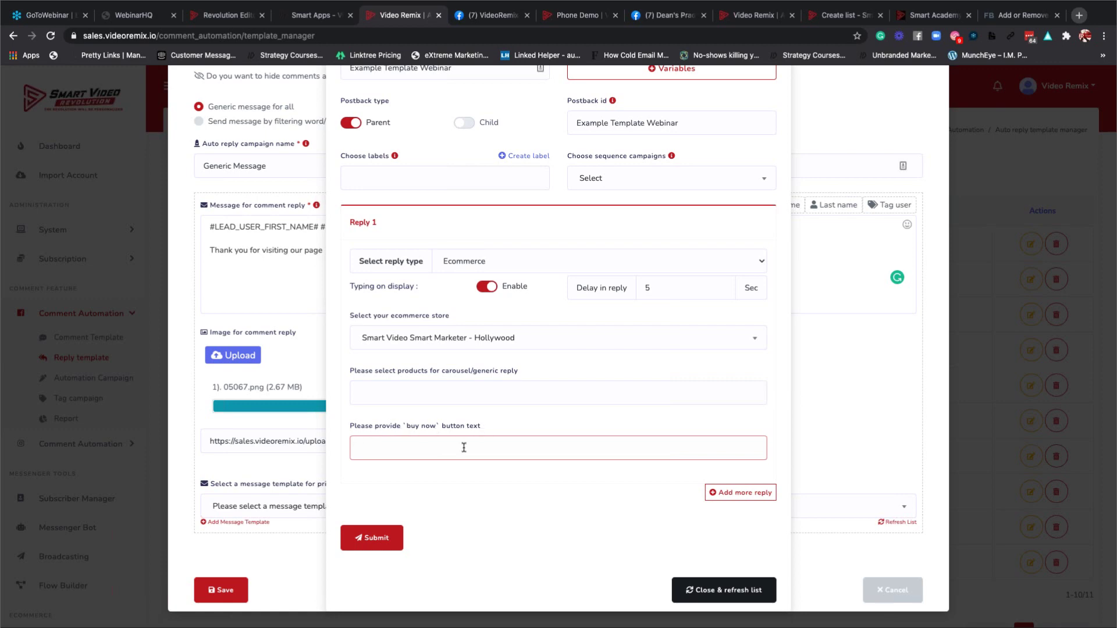
pyautogui.write('Buy Now')
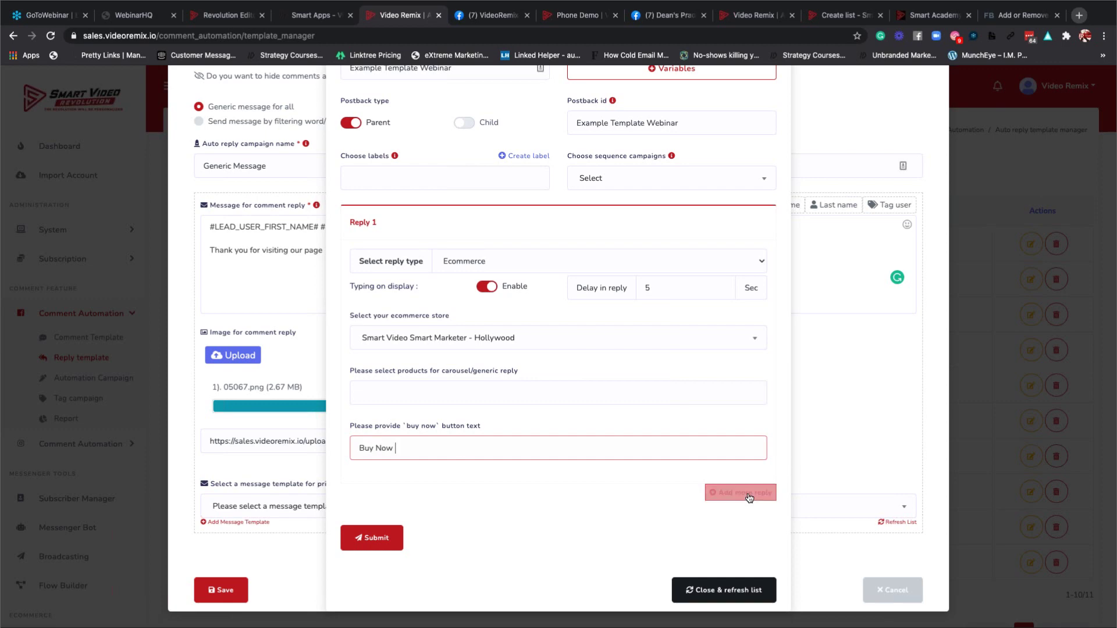
pyautogui.click(678, 500)
# Add a third and fourth reply, leaving Reply 4's type as Text.
pyautogui.scroll(-5, 519, 497)
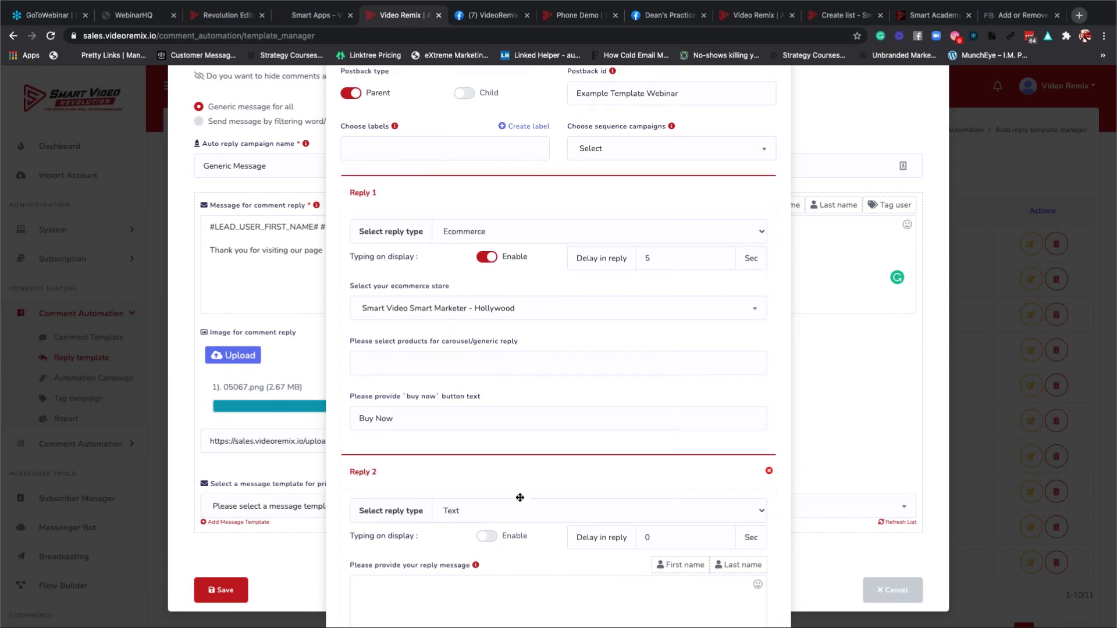
pyautogui.scroll(-2, 519, 497)
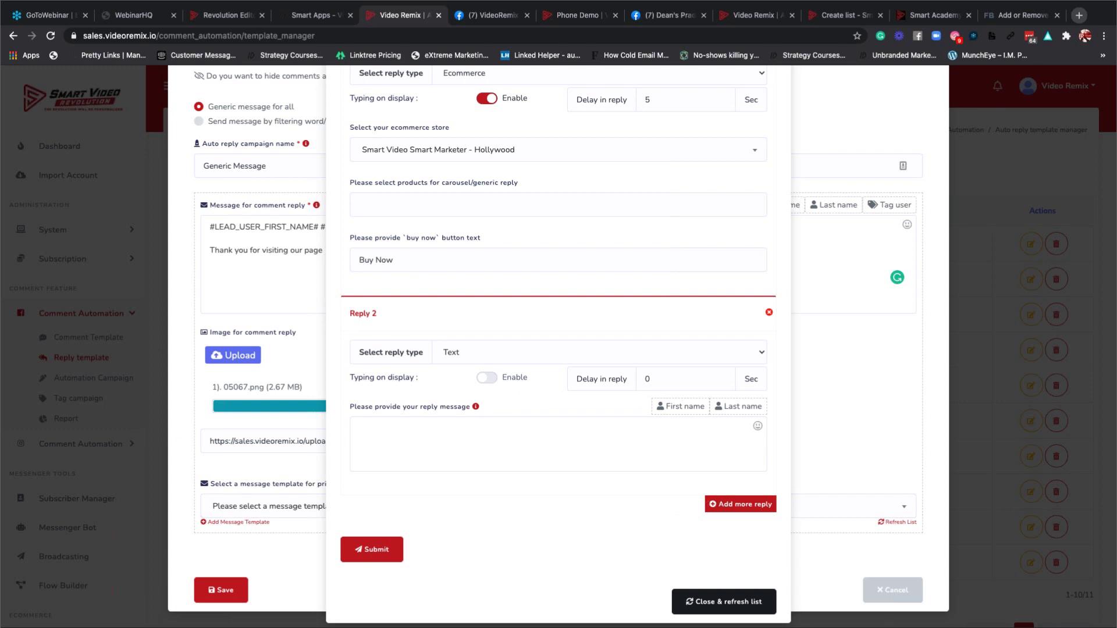
pyautogui.click(729, 506)
pyautogui.scroll(-4, 491, 477)
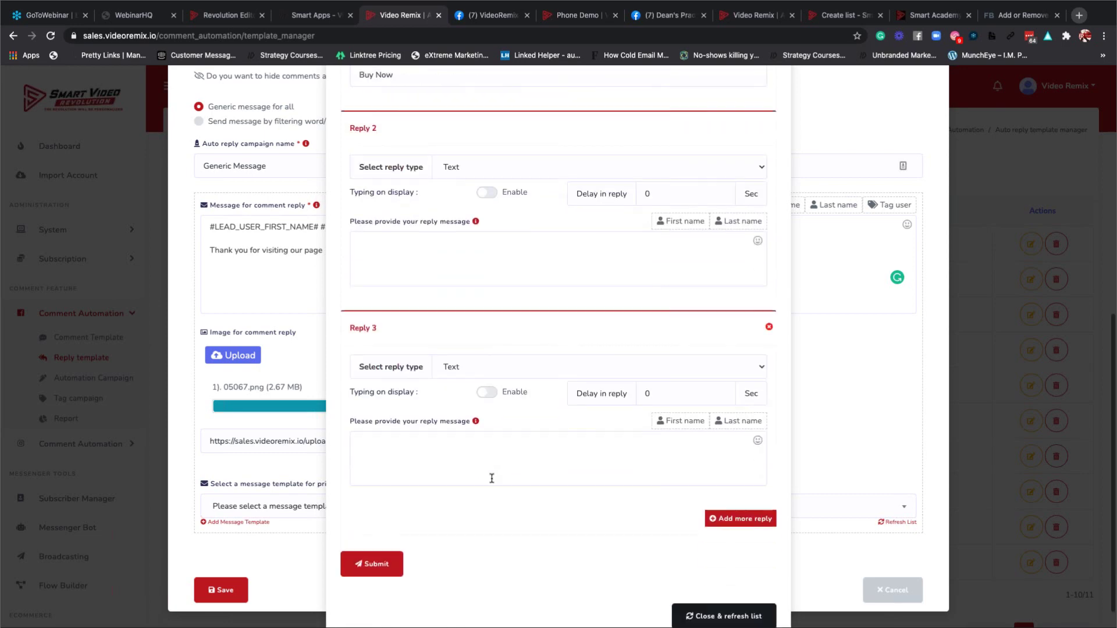
pyautogui.press('Return')
pyautogui.scroll(-2, 436, 461)
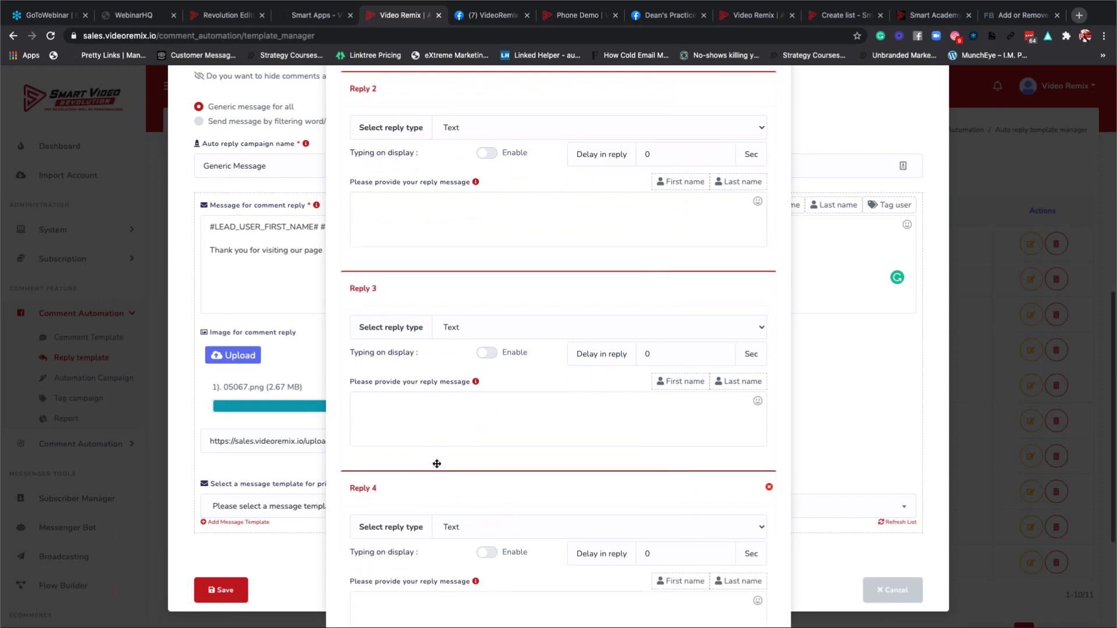
pyautogui.click(487, 452)
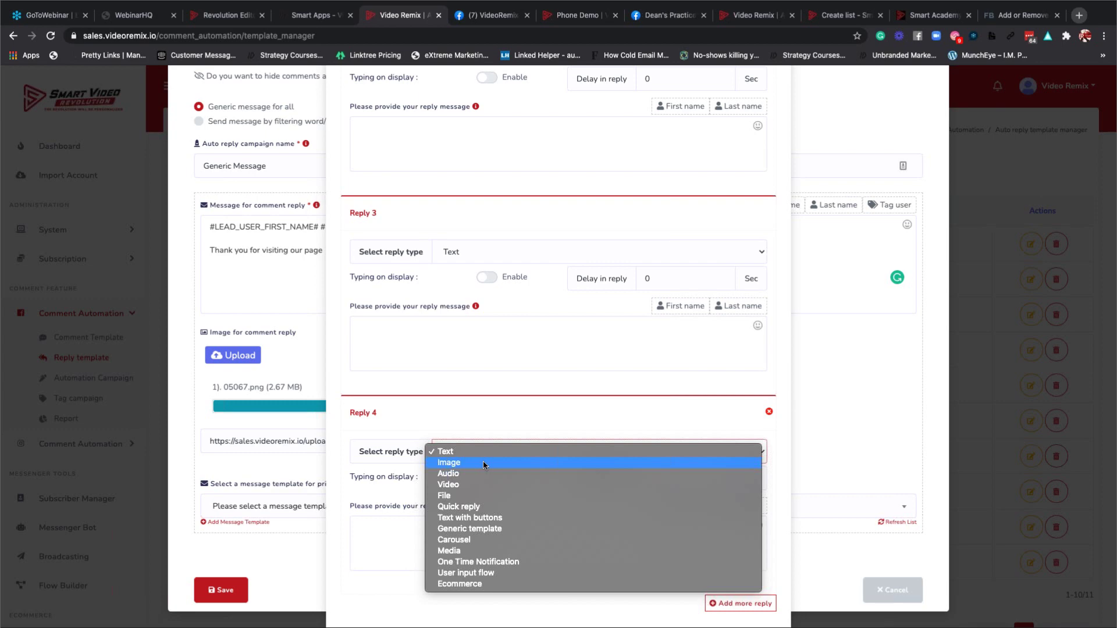
pyautogui.click(497, 404)
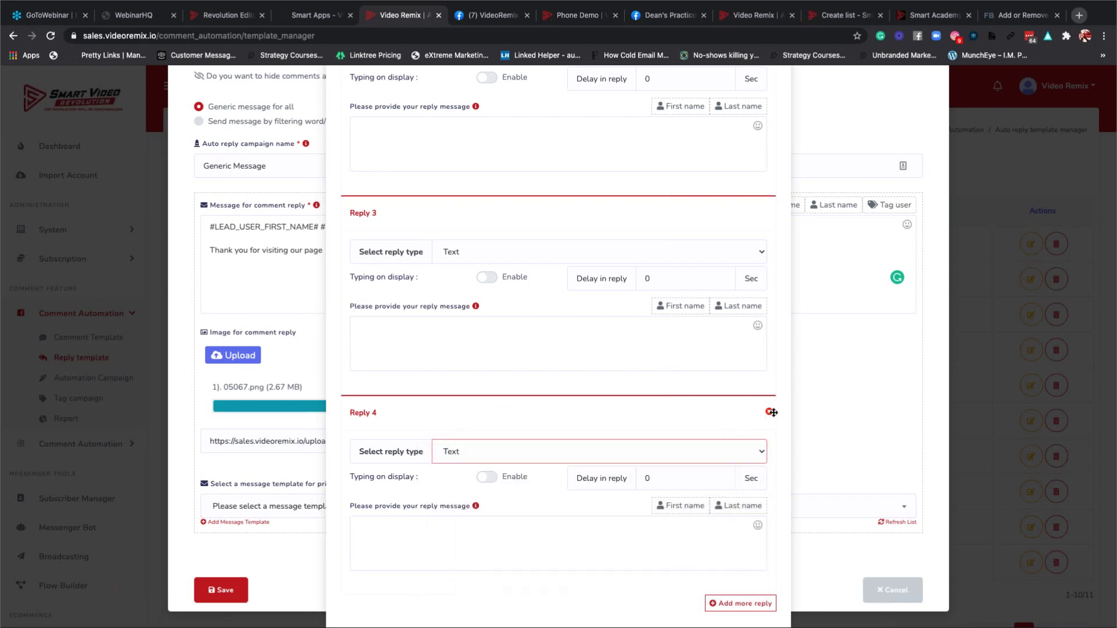
# Delete Replies 4, 3 and 2, leaving the sequence campaign unselected.
pyautogui.click(770, 412)
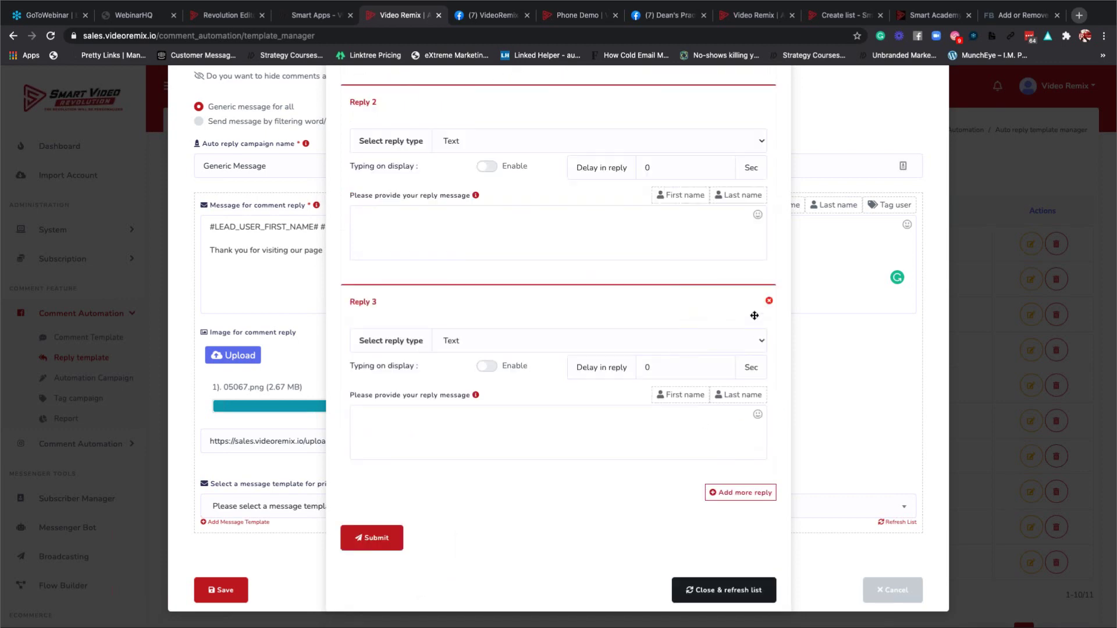
pyautogui.click(768, 300)
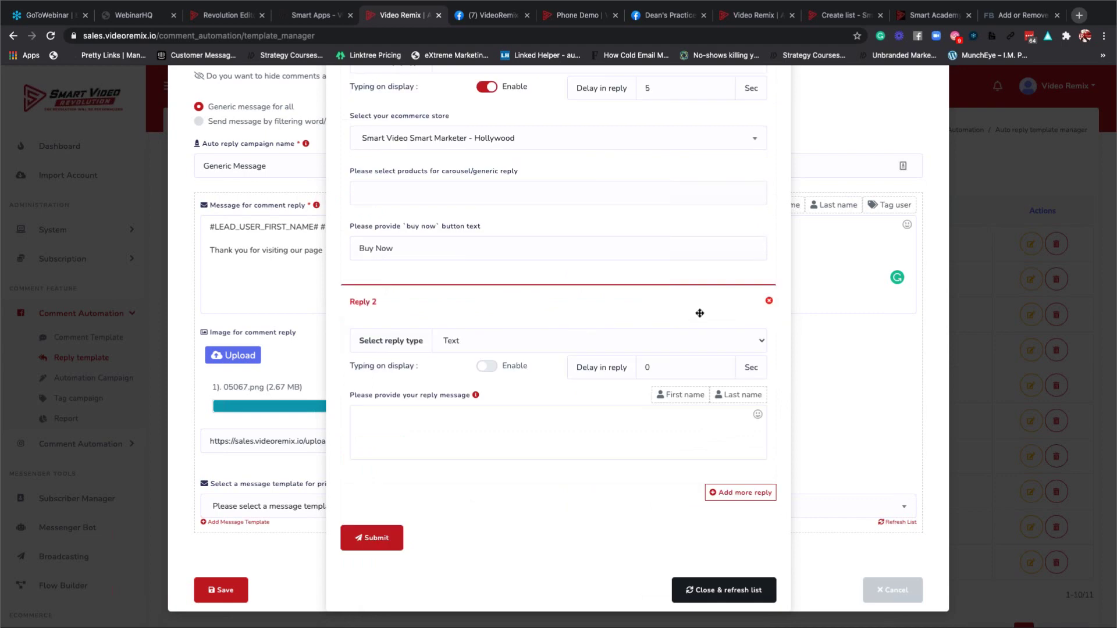
pyautogui.click(769, 301)
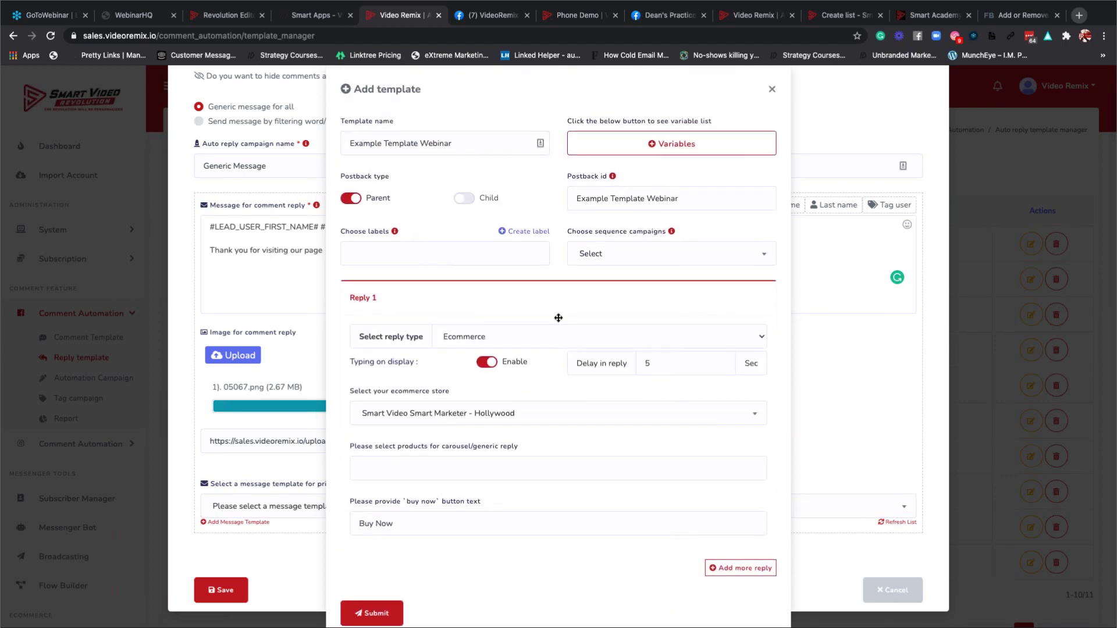
pyautogui.scroll(1, 471, 303)
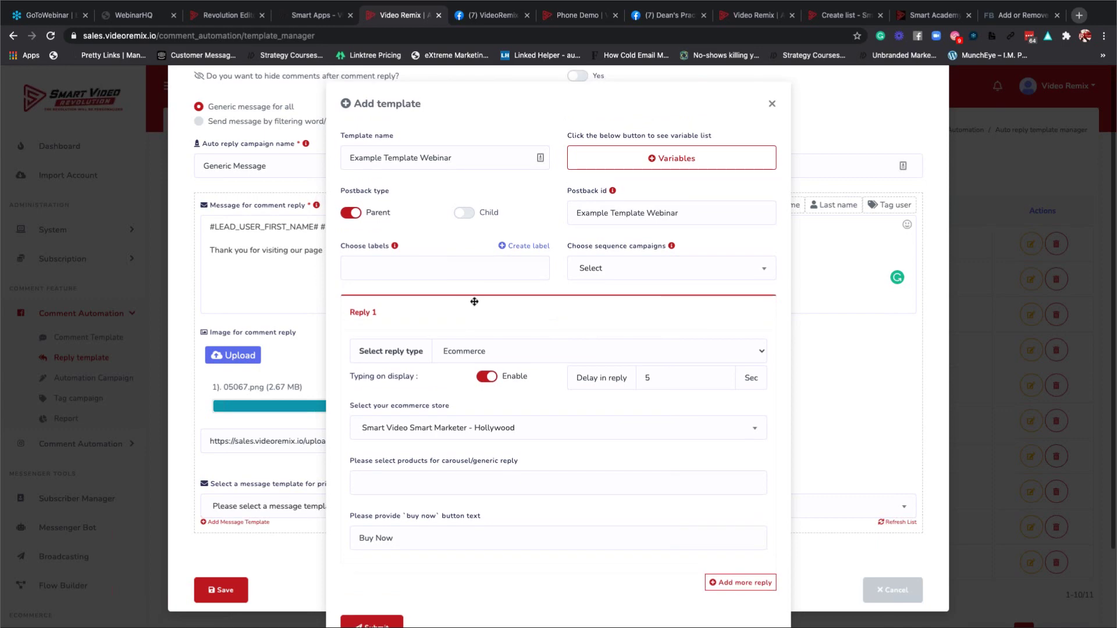
pyautogui.click(599, 273)
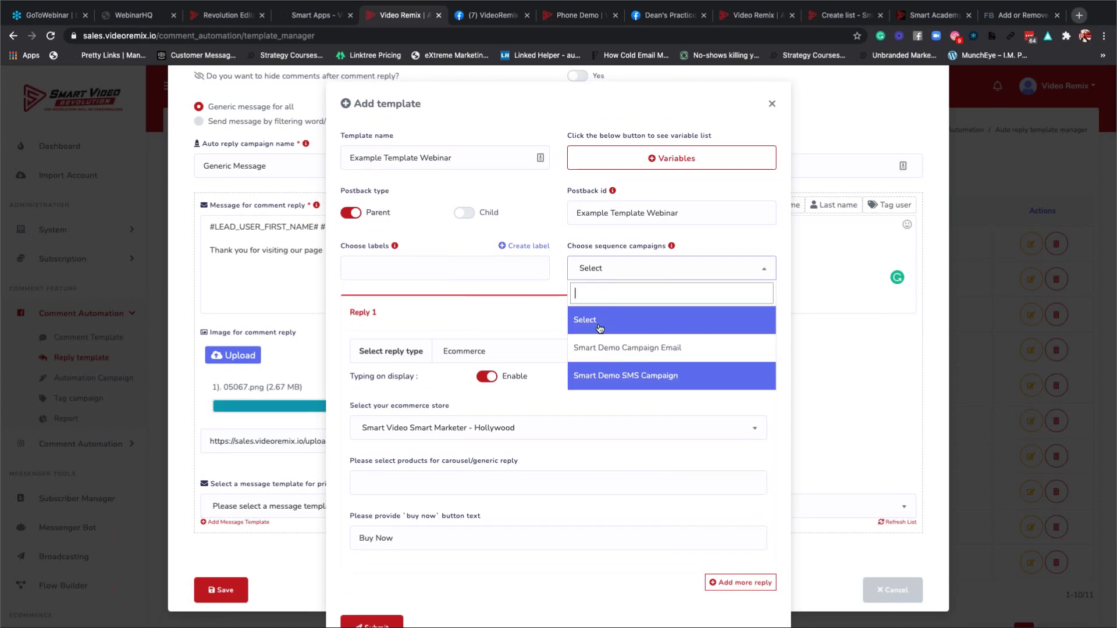
pyautogui.click(553, 229)
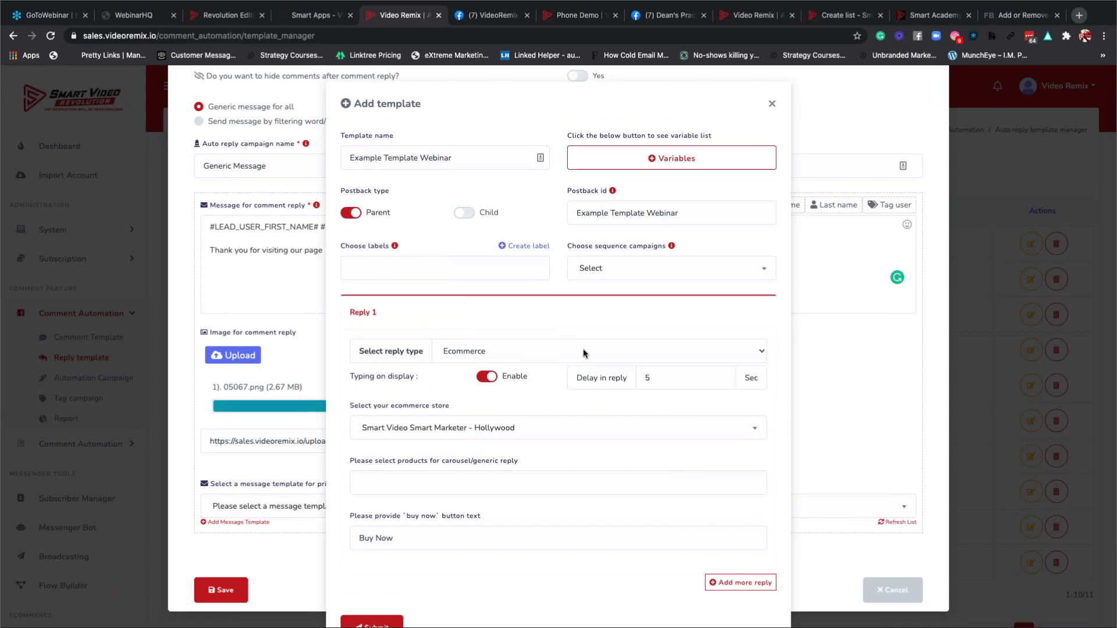
pyautogui.scroll(-1, 582, 348)
pyautogui.scroll(-3, 583, 347)
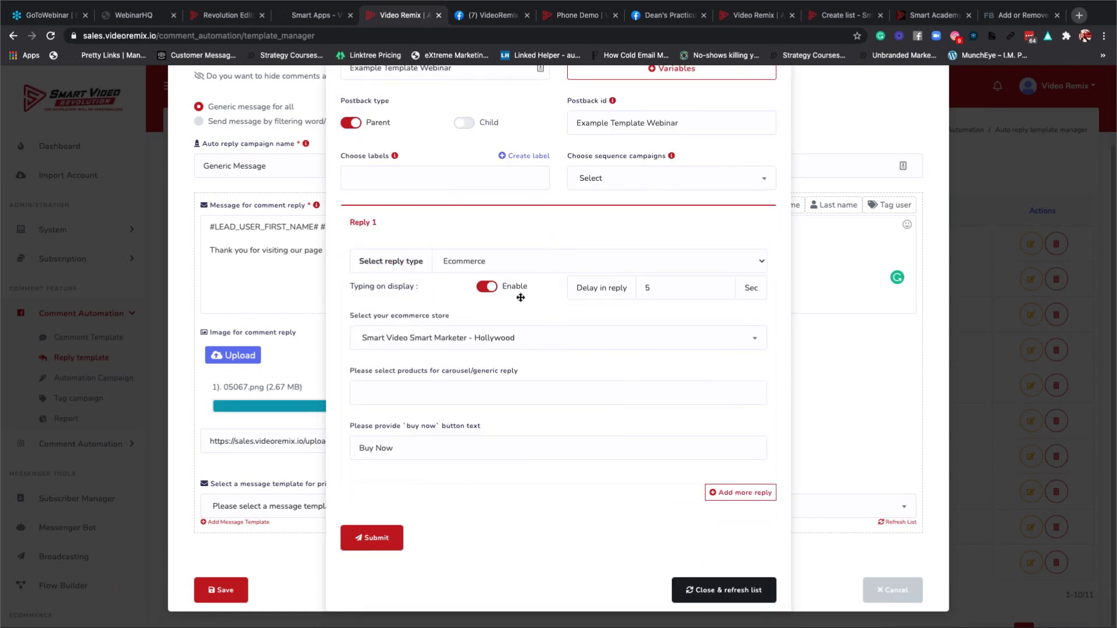
# Make Reply 1 a Video reply with a delay in reply of 0 seconds.
pyautogui.click(484, 268)
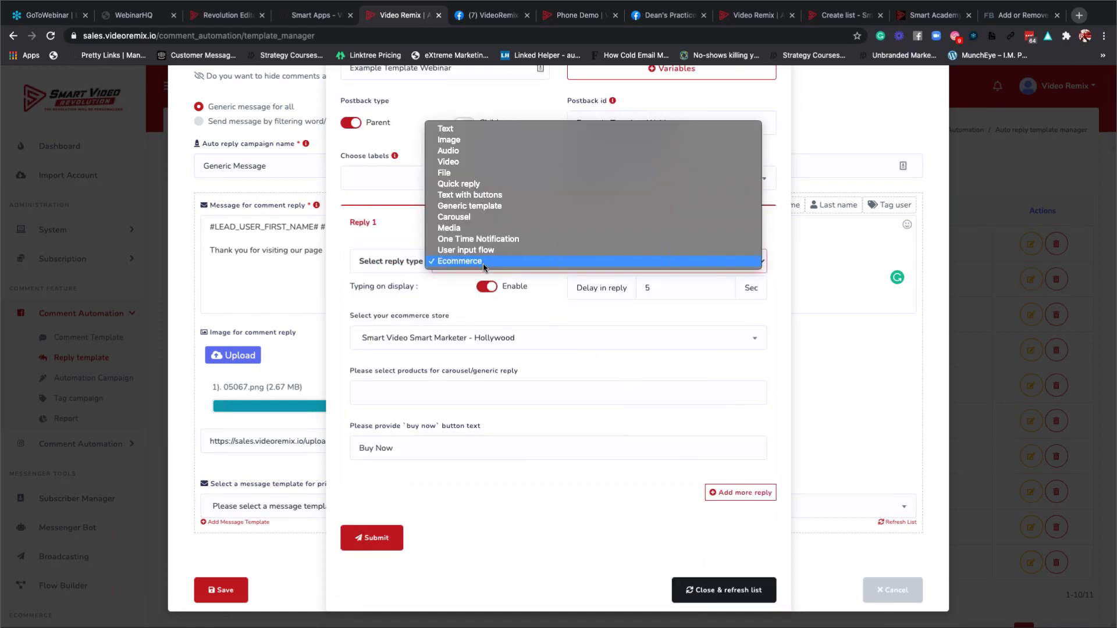
pyautogui.click(452, 163)
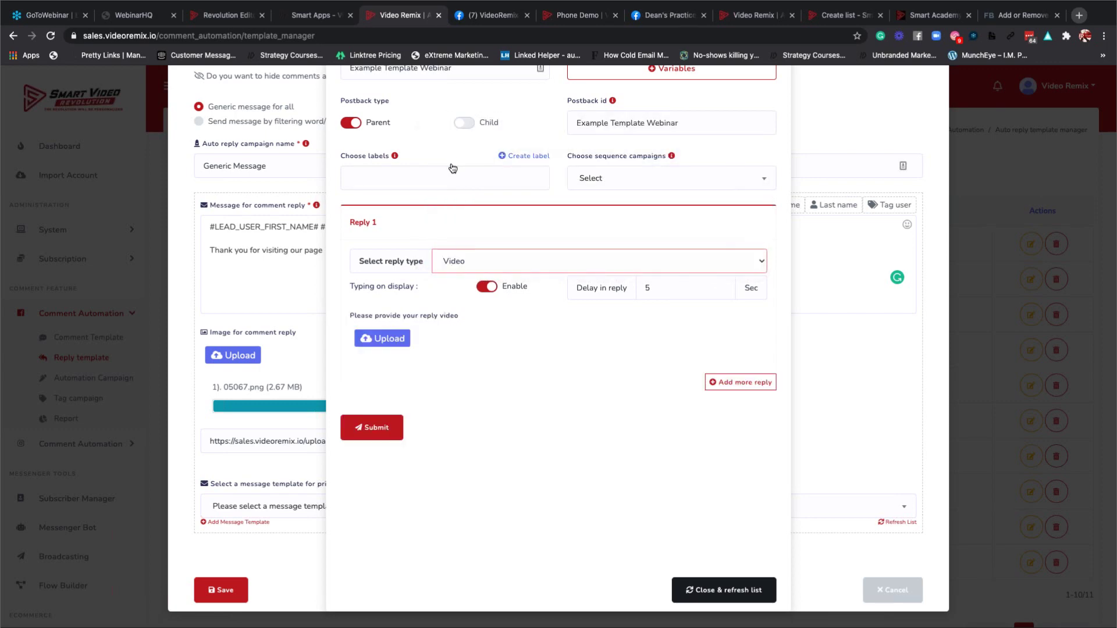
pyautogui.doubleClick(722, 285)
pyautogui.scroll(1, 722, 288)
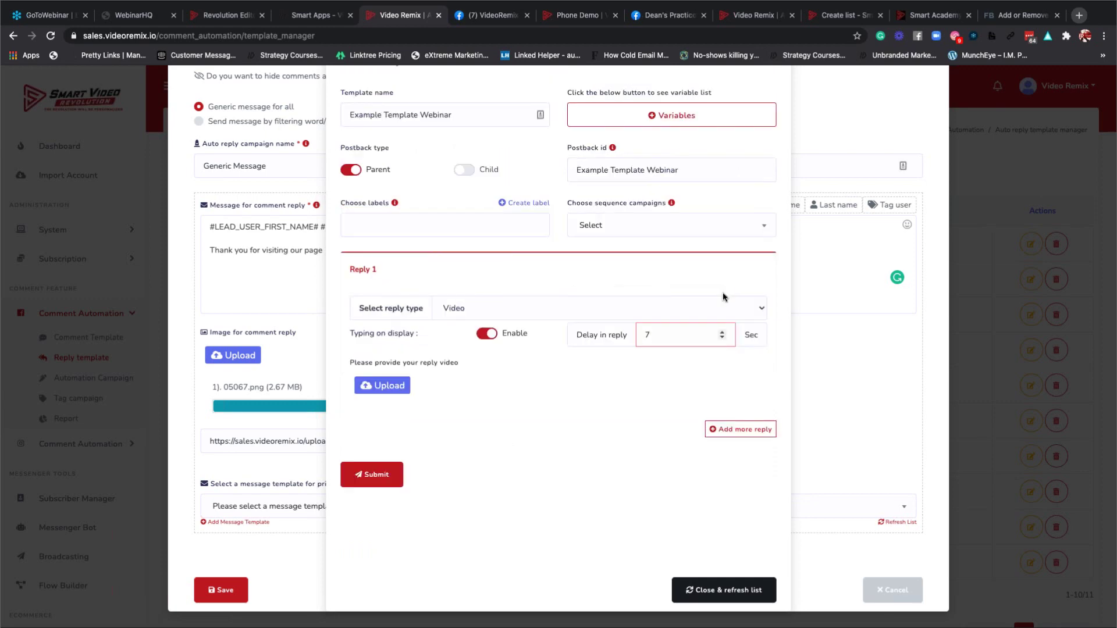
pyautogui.click(722, 338)
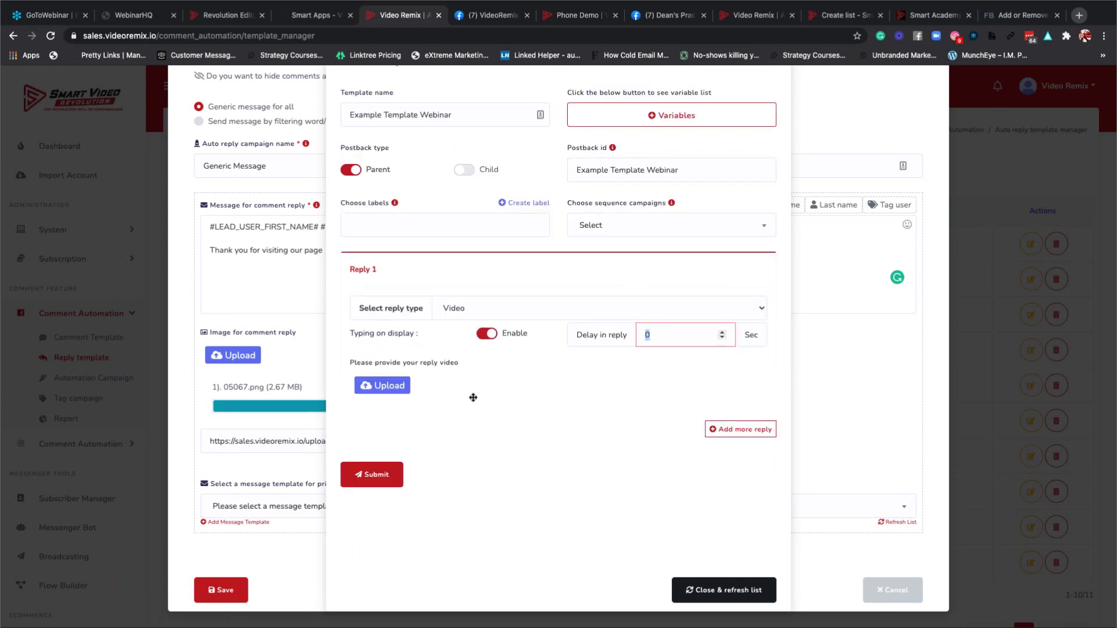
# Upload SmartMarketerDemo (1).mp4 (4.51 MB) as Reply 1's video.
pyautogui.click(388, 386)
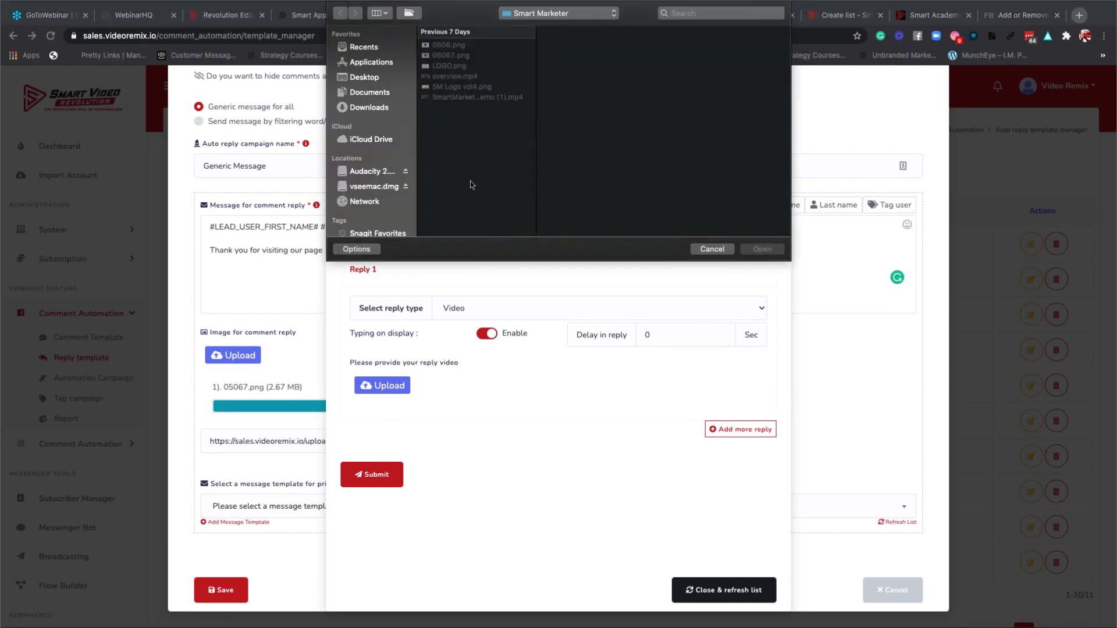
pyautogui.click(453, 77)
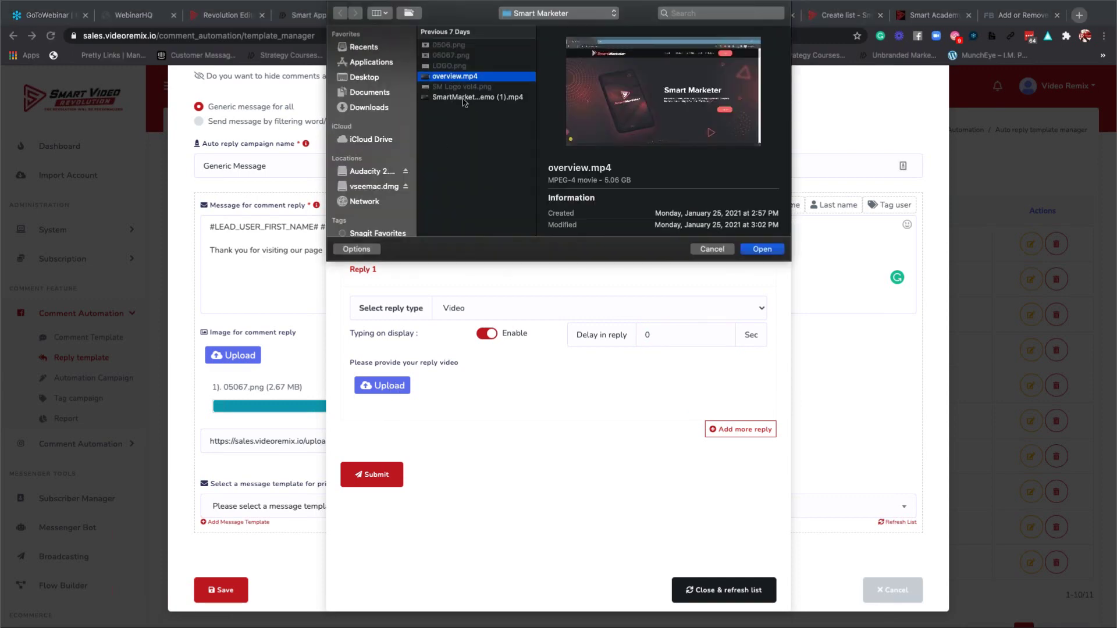
pyautogui.scroll(-1, 647, 169)
pyautogui.scroll(-1, 647, 169)
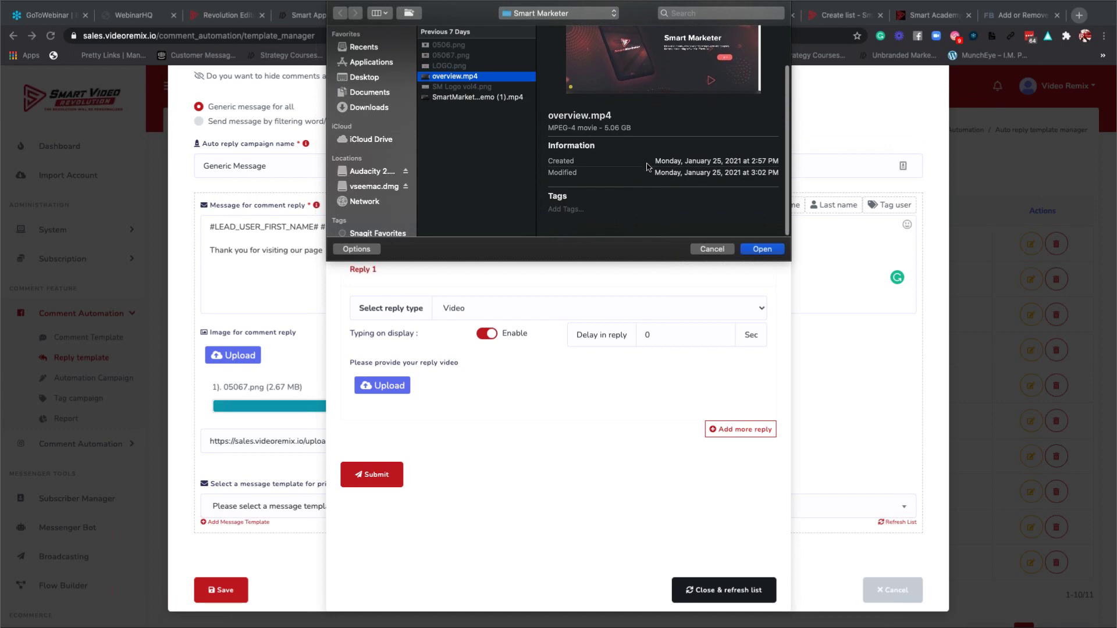
pyautogui.click(469, 98)
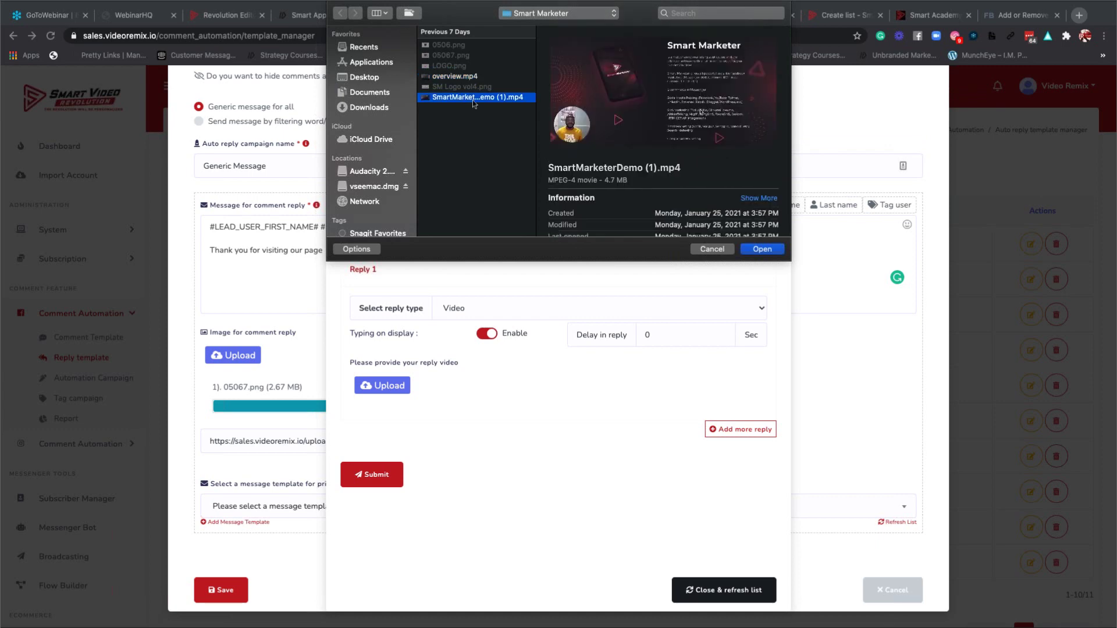
pyautogui.click(754, 250)
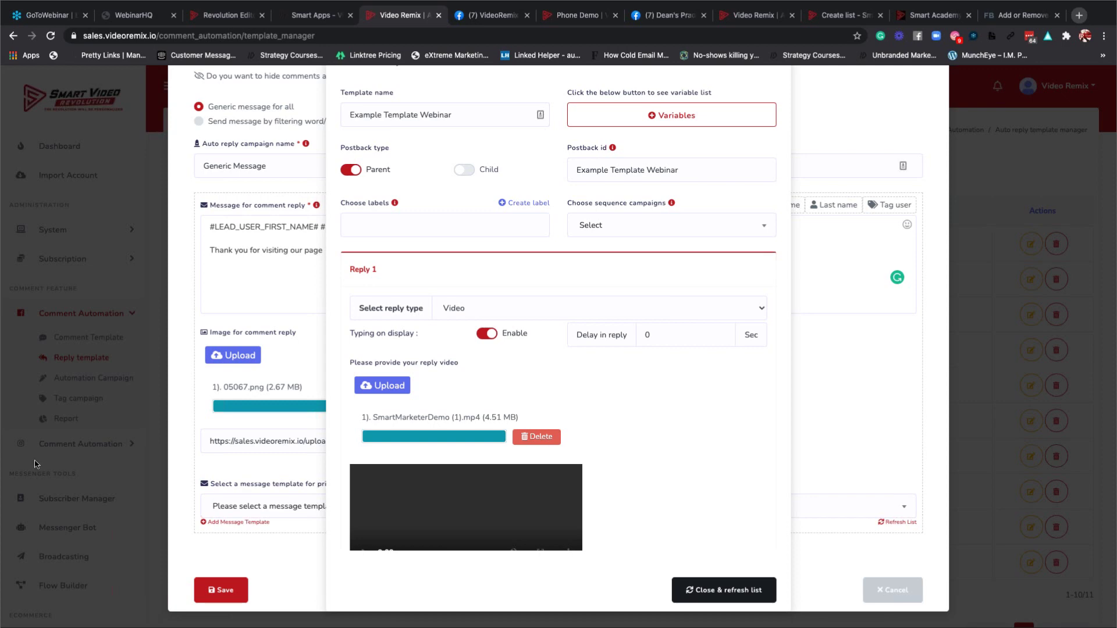
# Keep Video as Reply 1's reply type and check the uploaded preview.
pyautogui.click(474, 309)
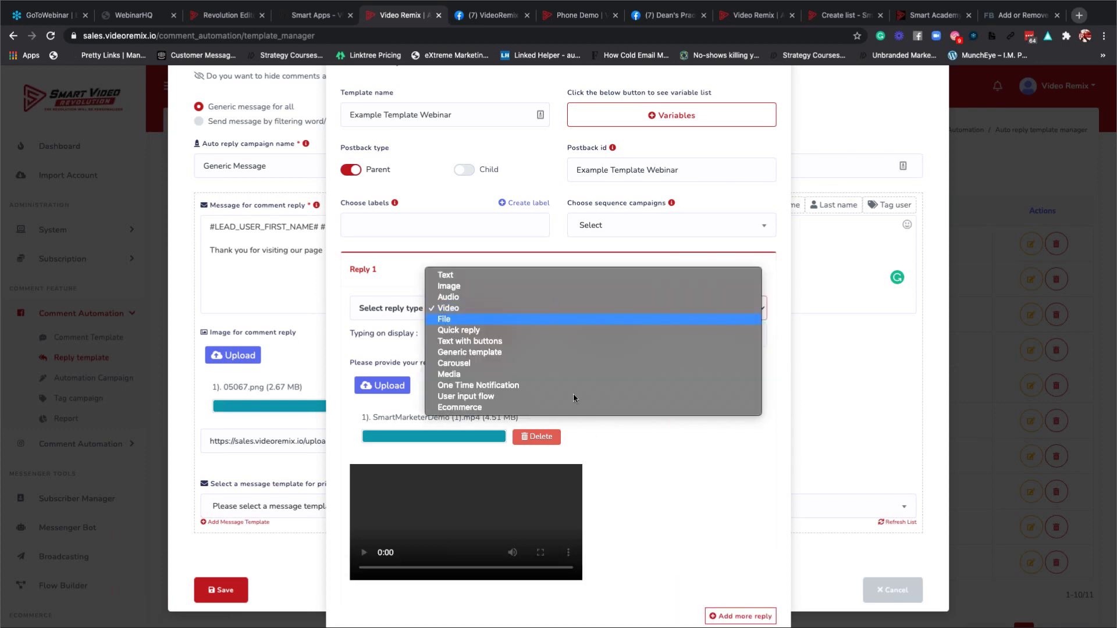
pyautogui.click(636, 465)
pyautogui.scroll(-3, 636, 465)
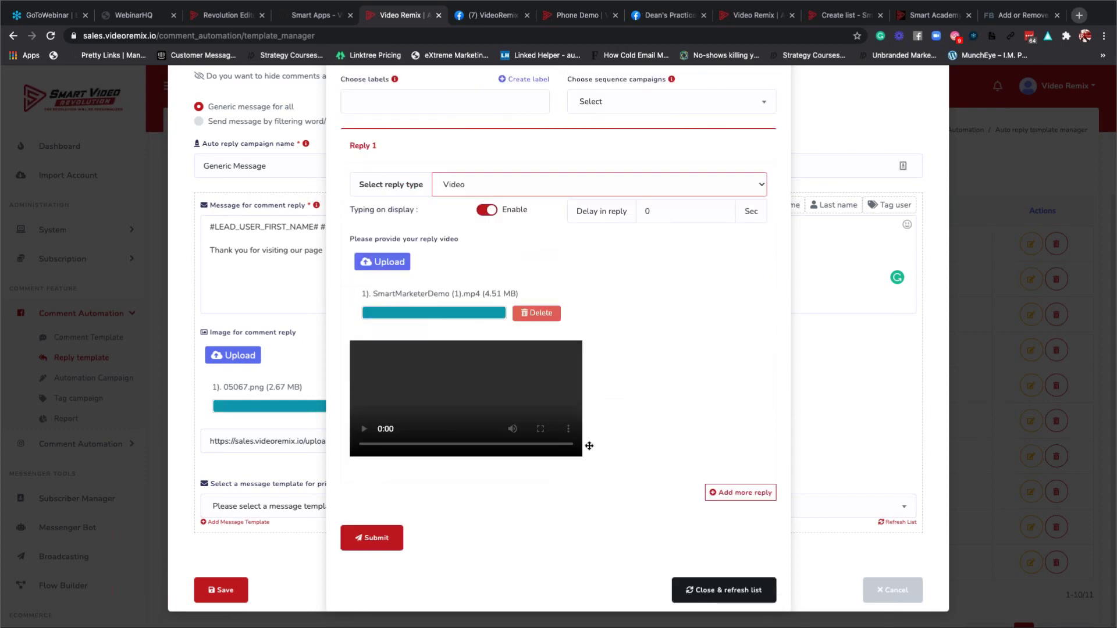
pyautogui.scroll(1, 365, 436)
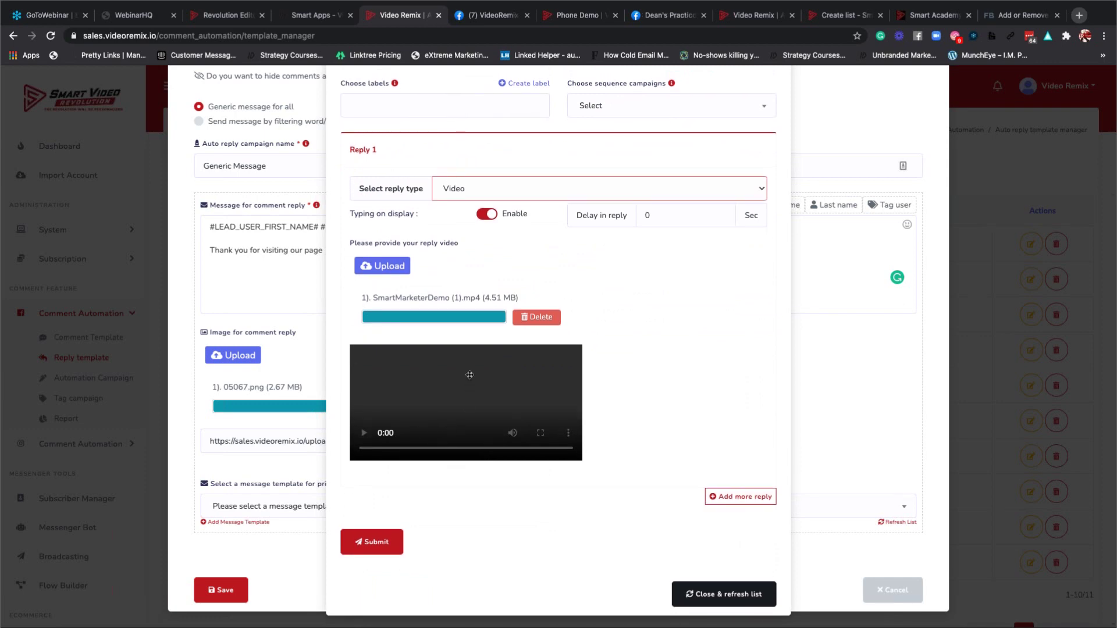
# Save the new reply template and dismiss the template-created confirmation.
pyautogui.click(378, 544)
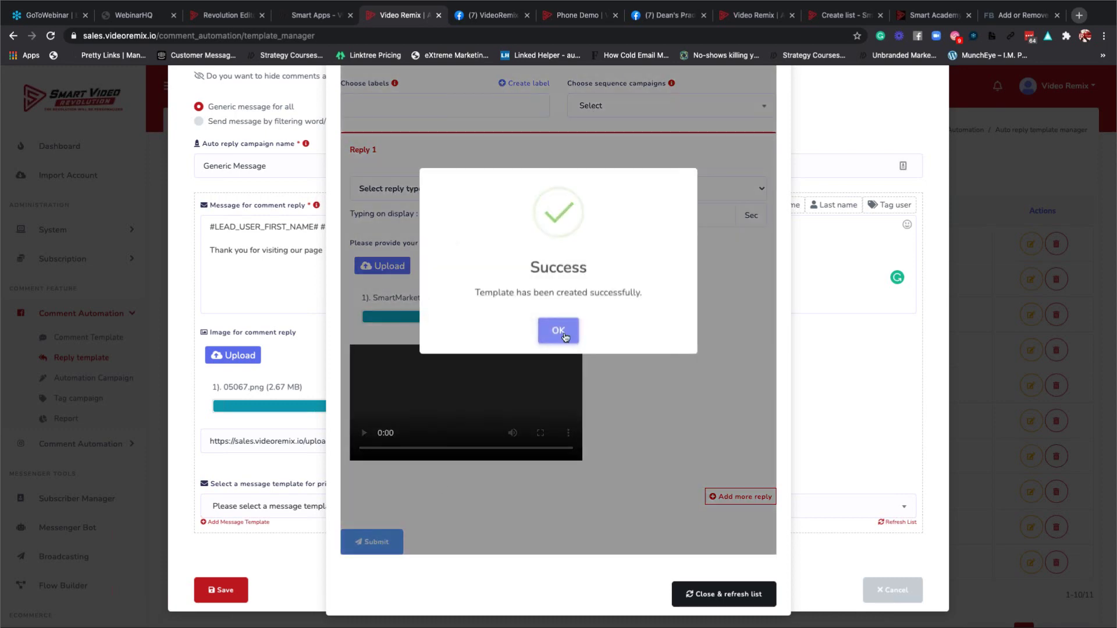
pyautogui.click(558, 332)
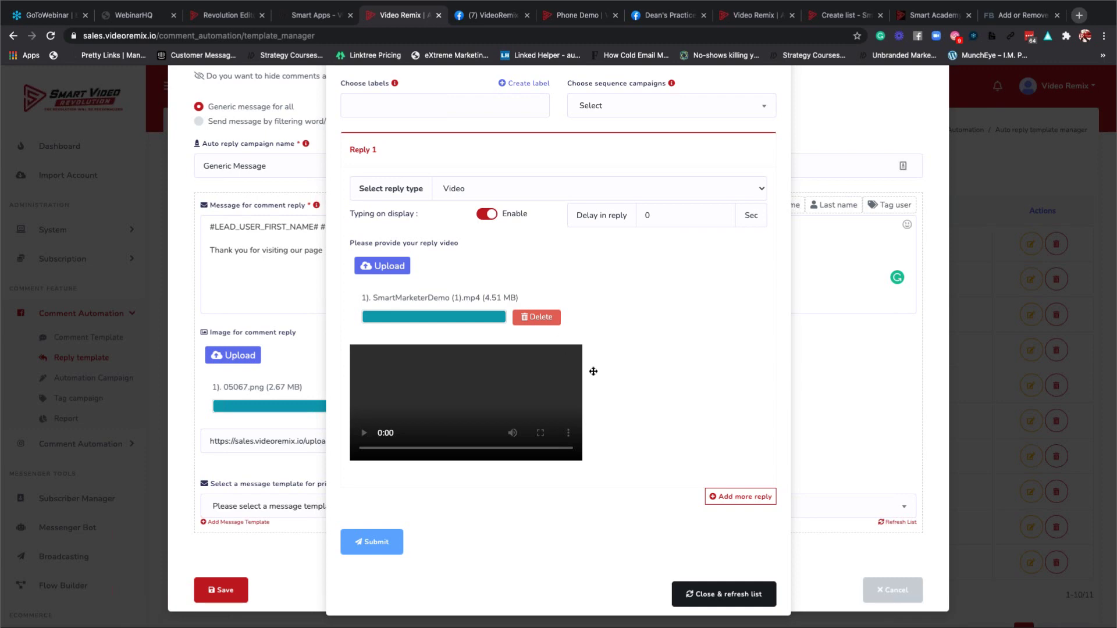
pyautogui.scroll(3, 593, 371)
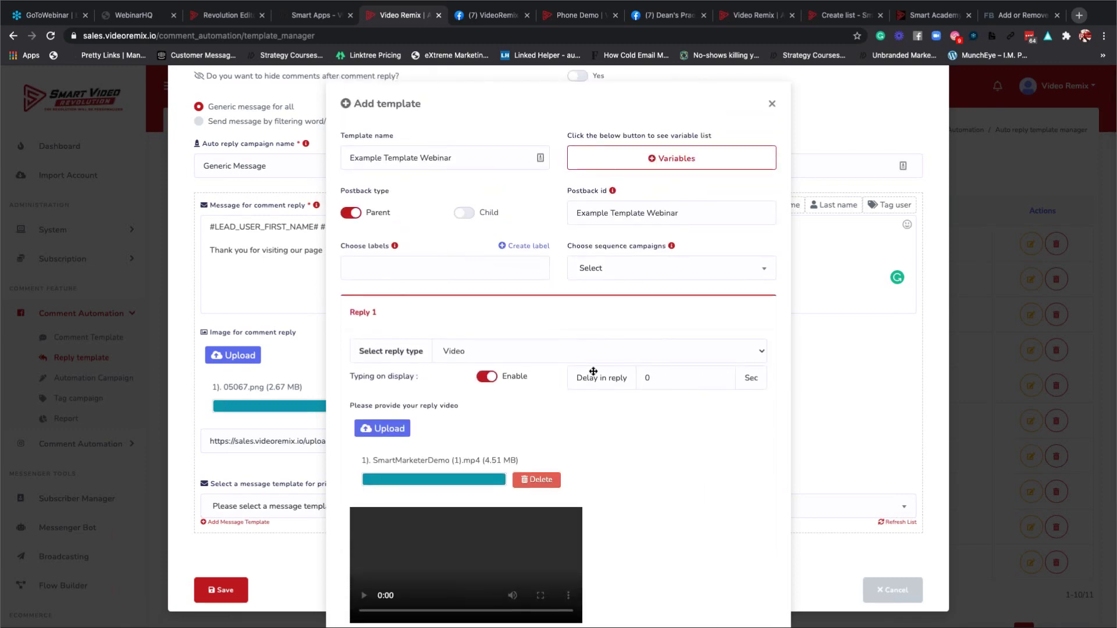
pyautogui.scroll(-3, 593, 371)
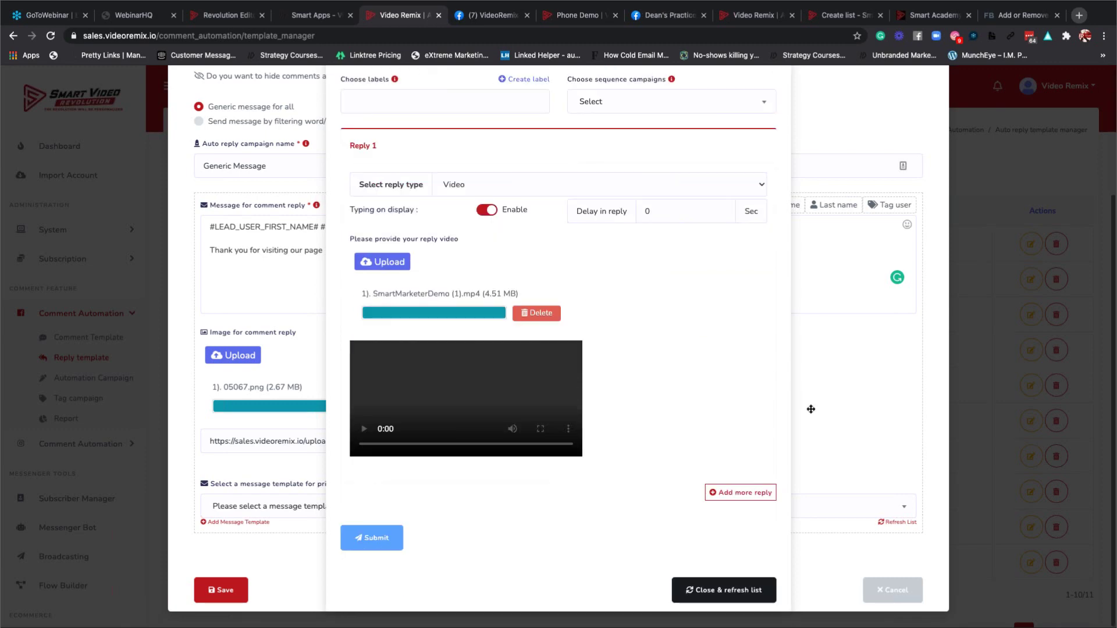
# Close the template form and review the Generic Message form with Example Template Webinar private reply.
pyautogui.click(715, 583)
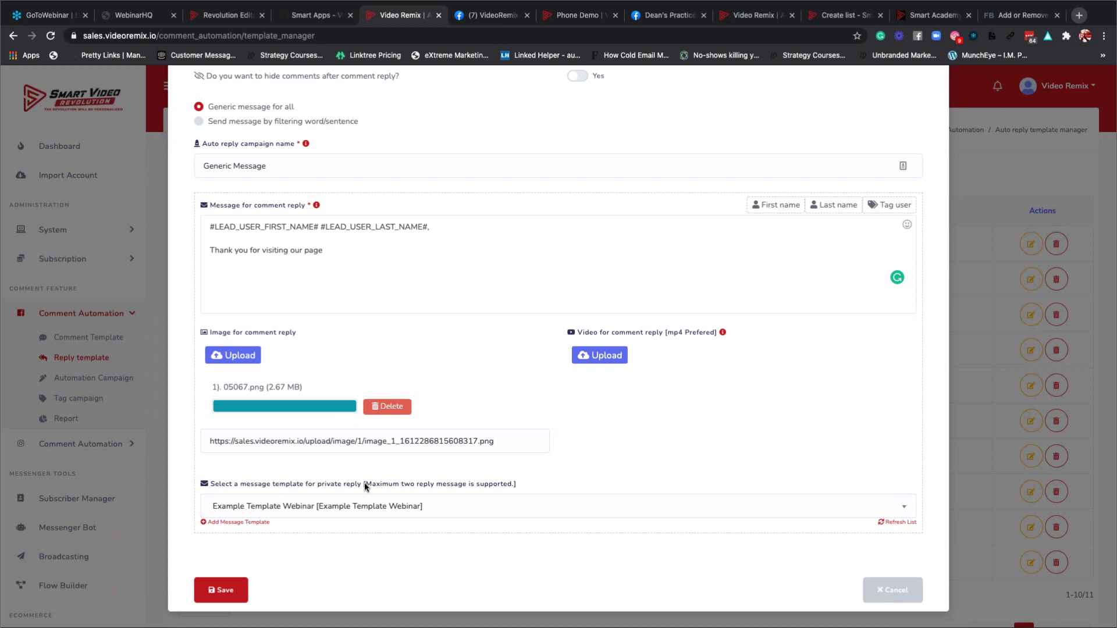
pyautogui.scroll(5, 431, 385)
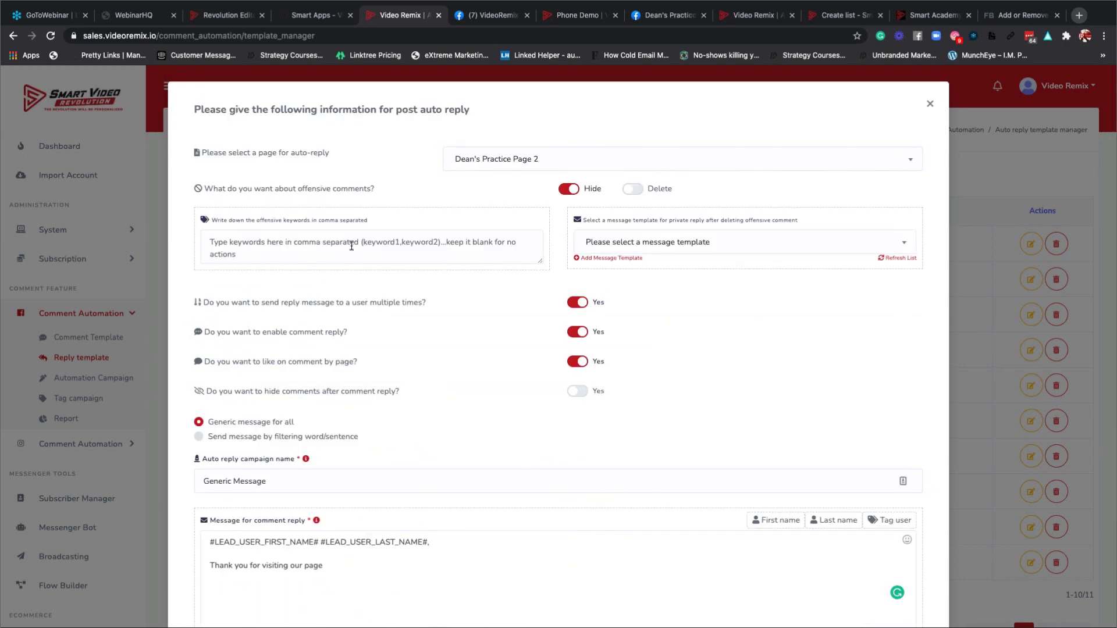
pyautogui.scroll(-4, 417, 270)
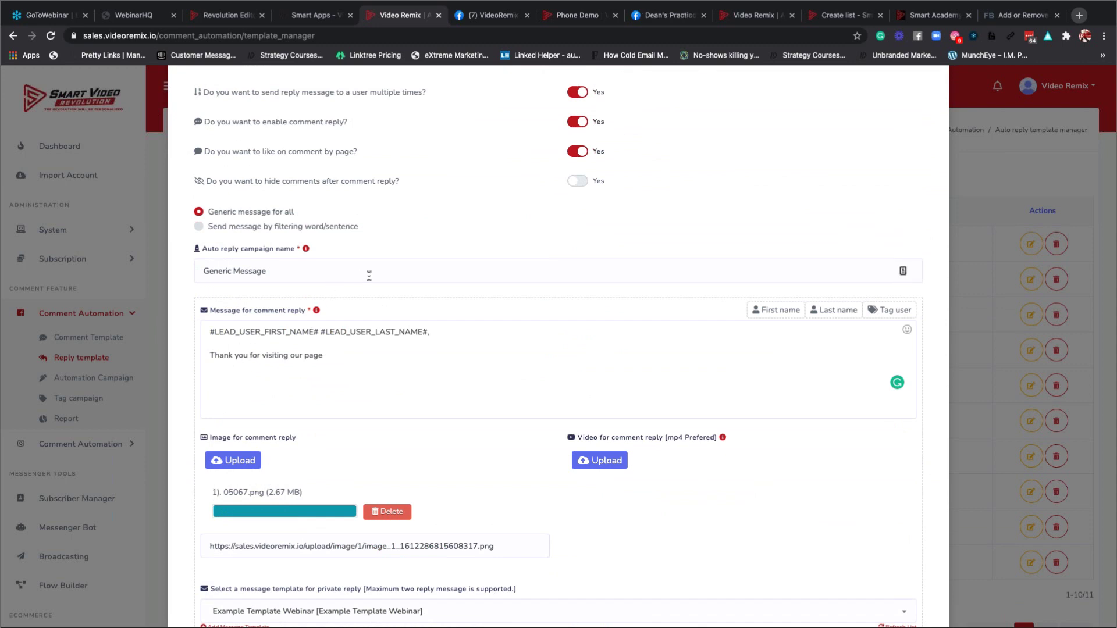
pyautogui.scroll(-2, 364, 279)
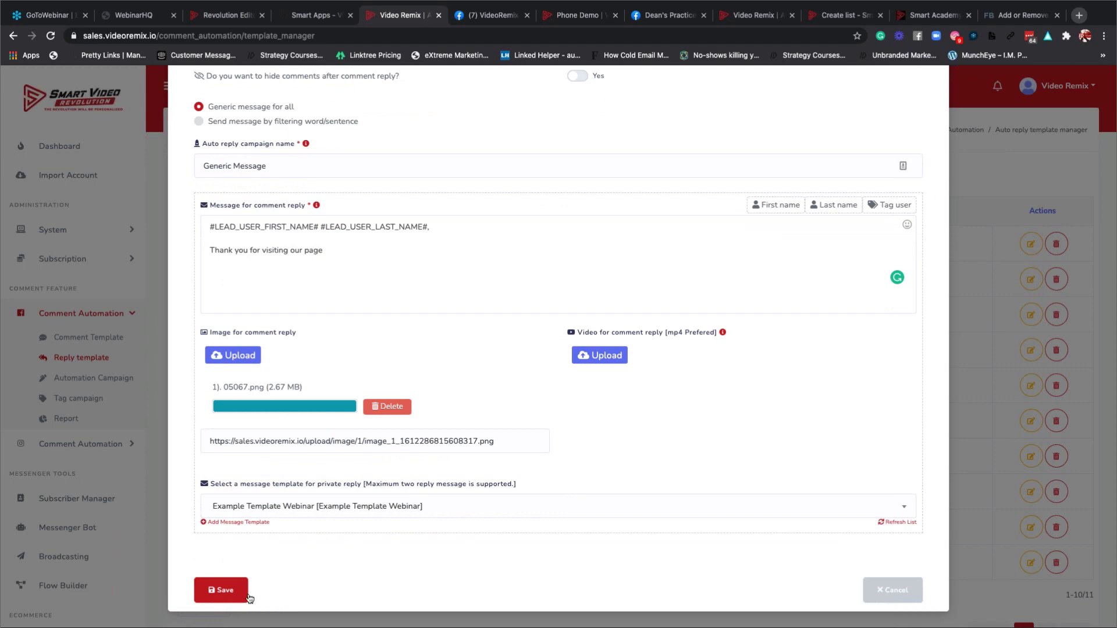
# Save the Generic Message reply template and dismiss the success message.
pyautogui.click(231, 590)
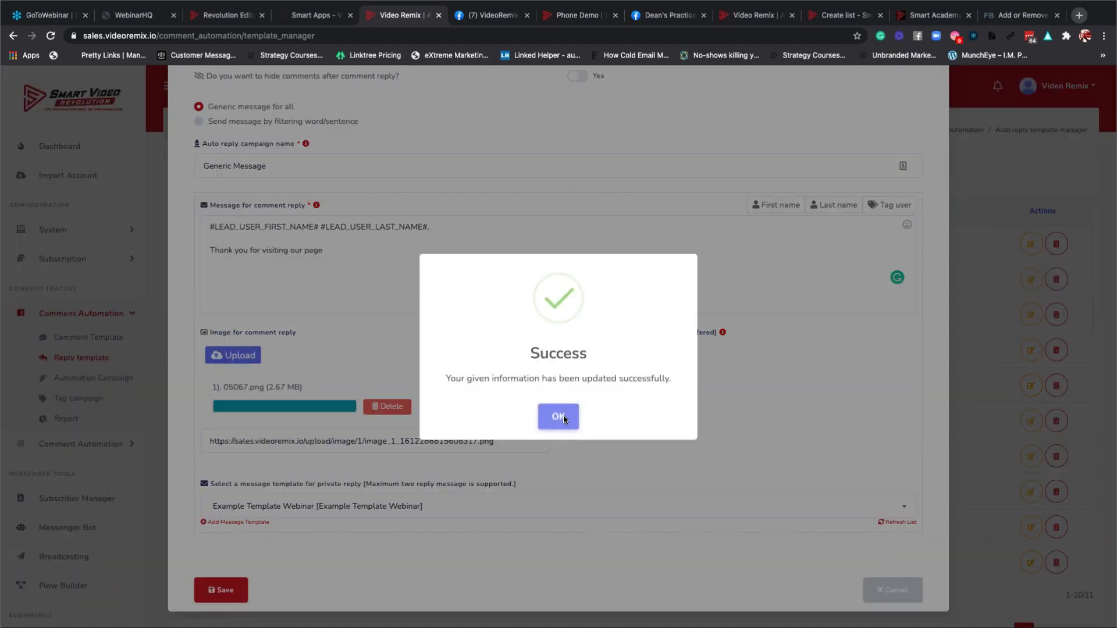
pyautogui.click(558, 416)
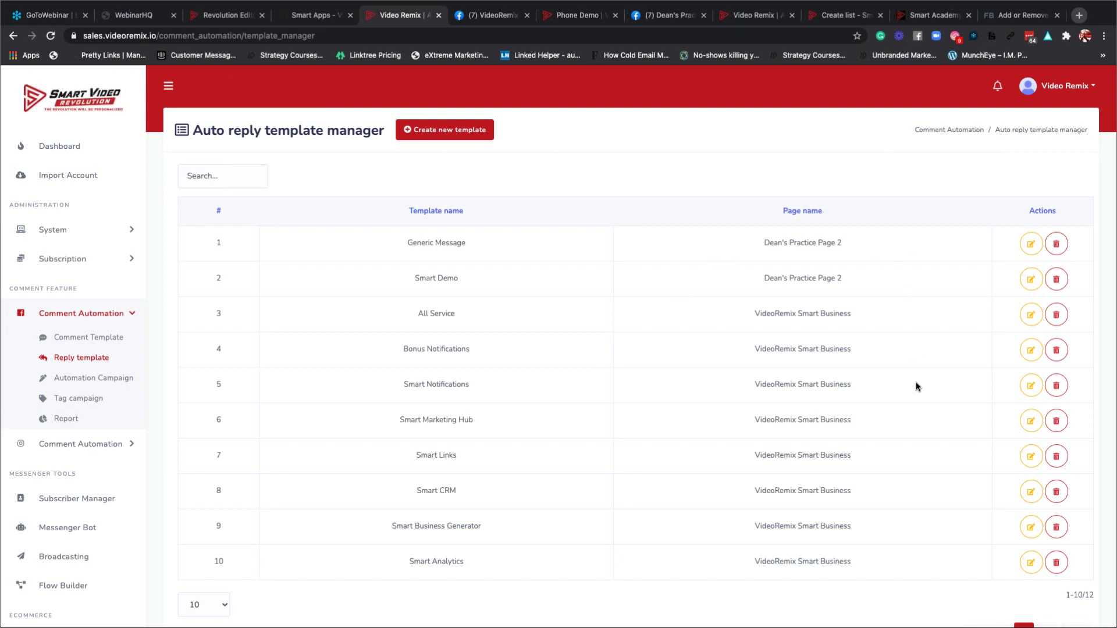
pyautogui.scroll(-2, 916, 382)
# Check both pages of the 12-template list, then open and close Generic Message's edit form.
pyautogui.click(1045, 526)
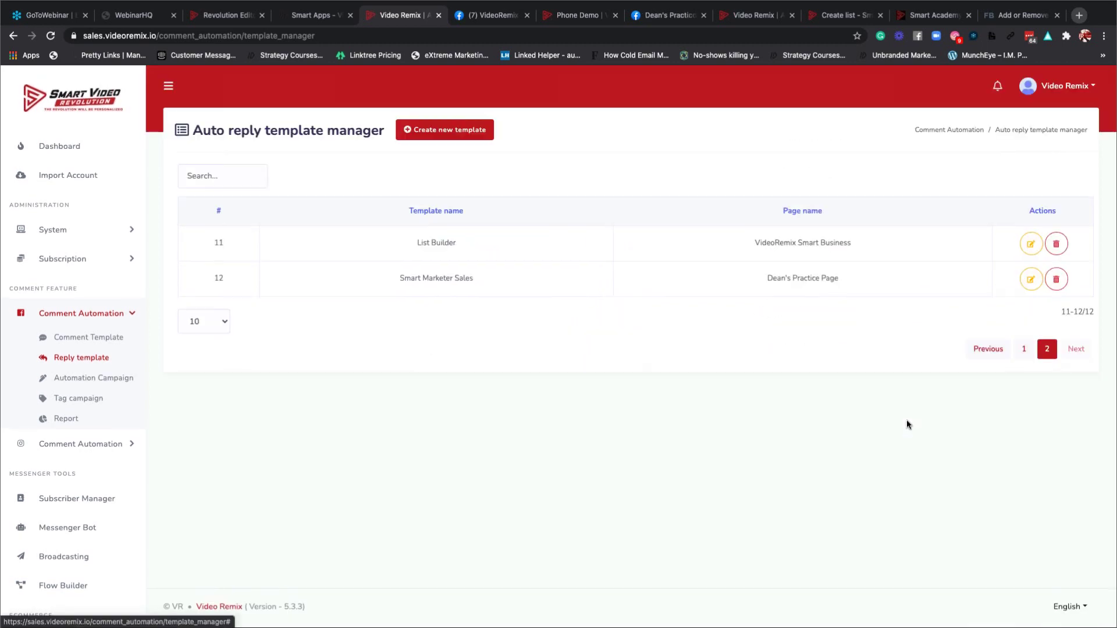
pyautogui.click(1024, 348)
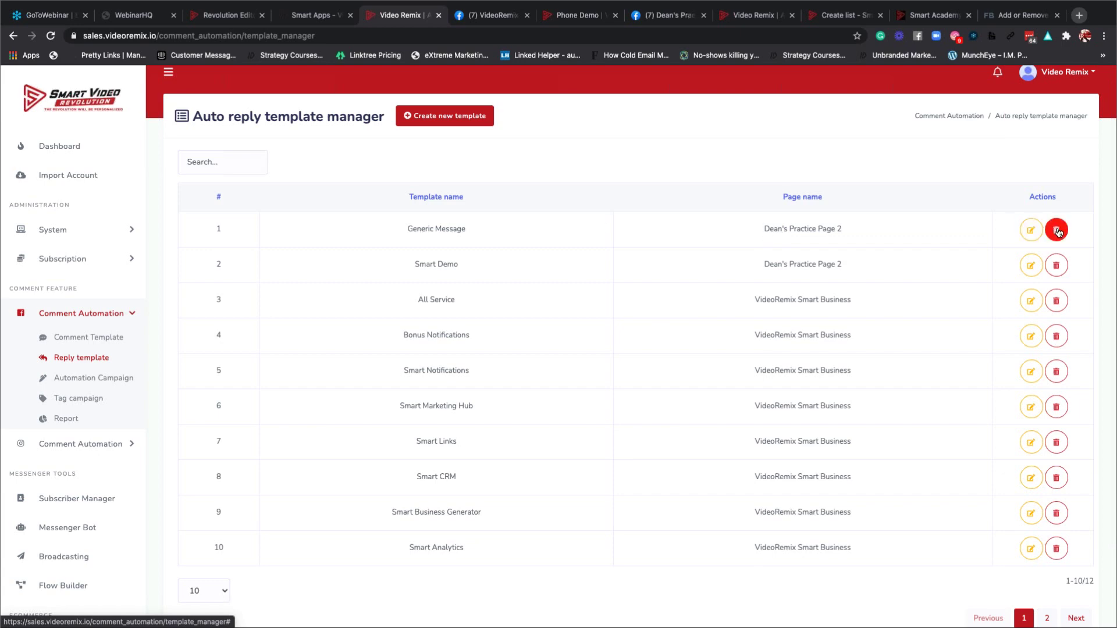
pyautogui.click(1030, 230)
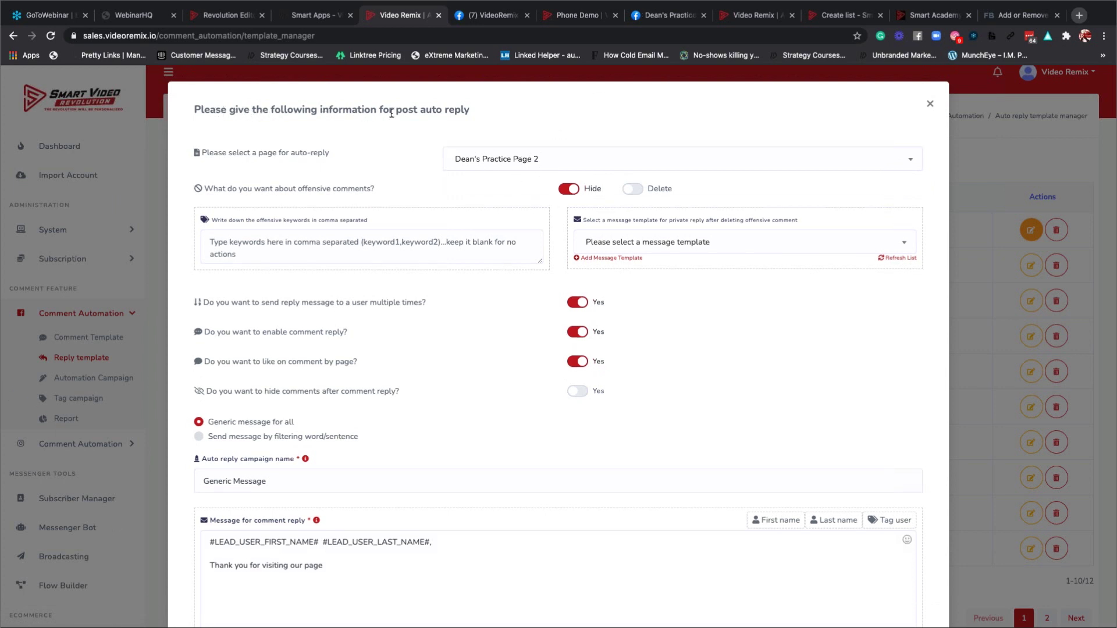
pyautogui.click(929, 104)
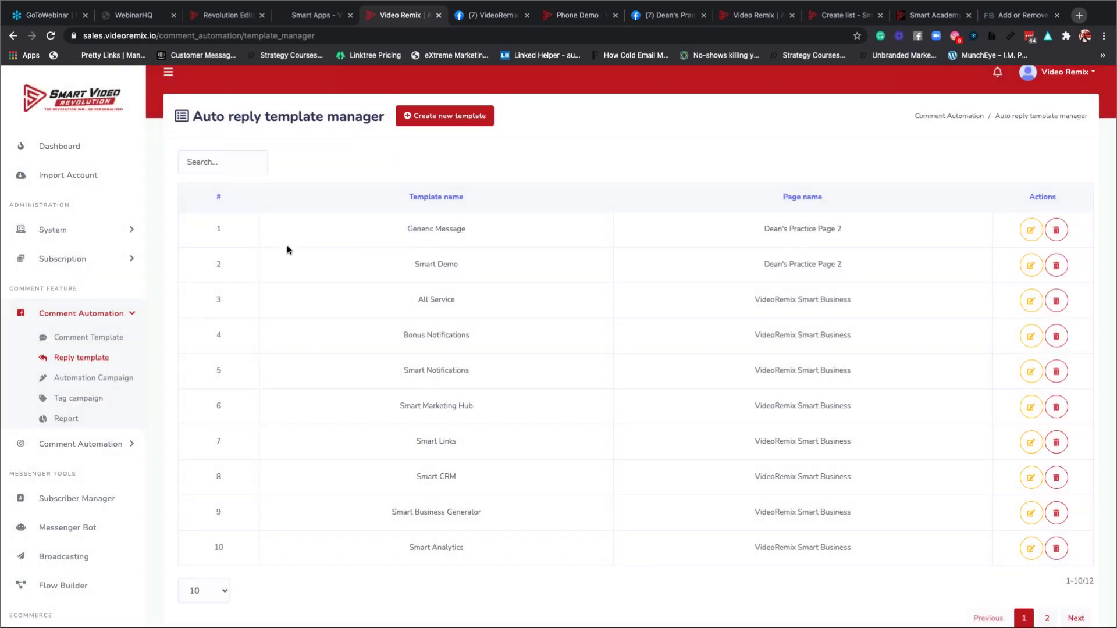
# Open Automation Campaign and select Dean's Practice Page 2.
pyautogui.click(107, 382)
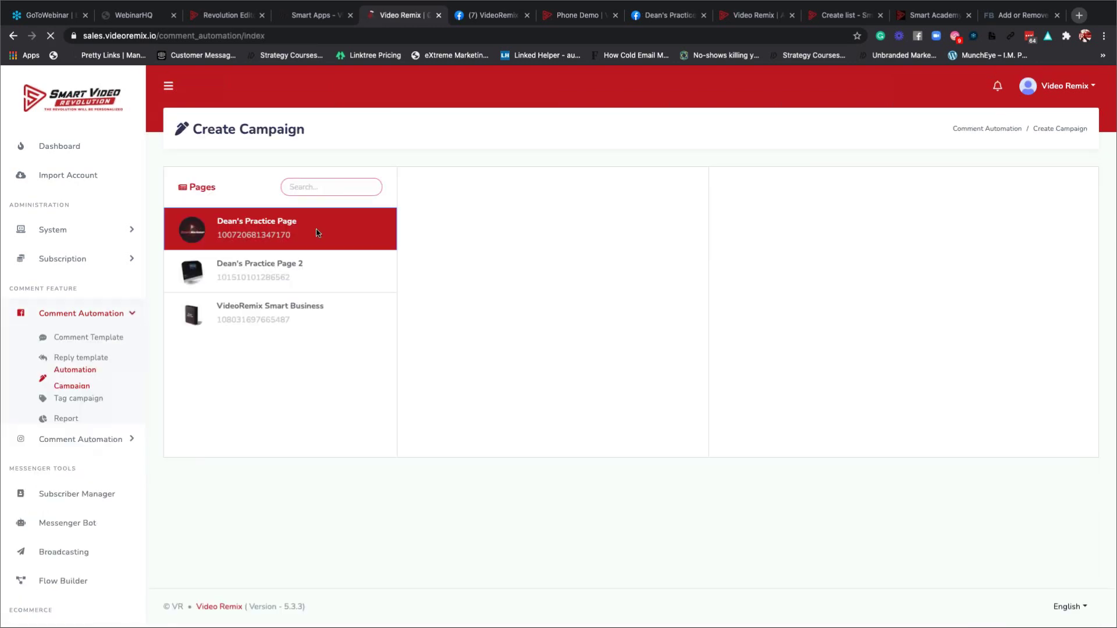
pyautogui.click(291, 270)
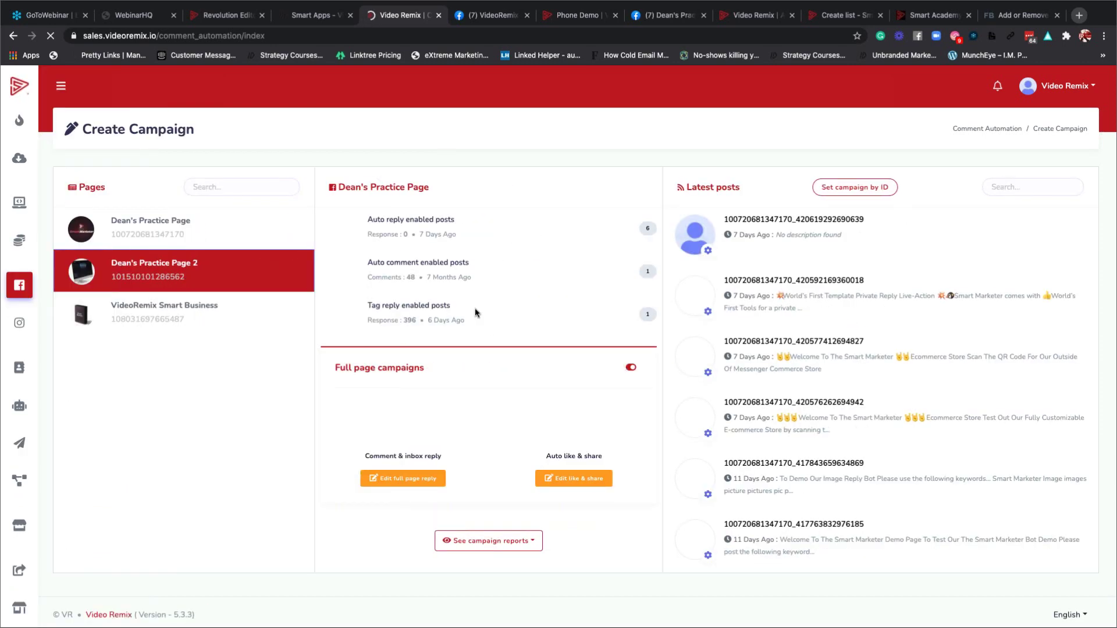
pyautogui.scroll(-3, 475, 312)
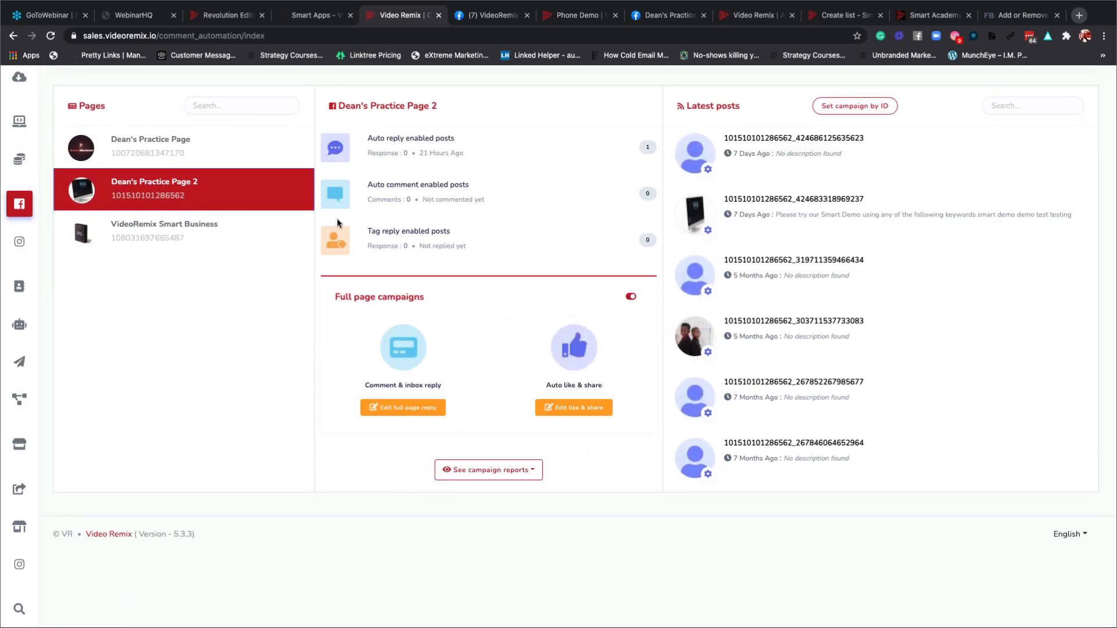
pyautogui.scroll(3, 447, 294)
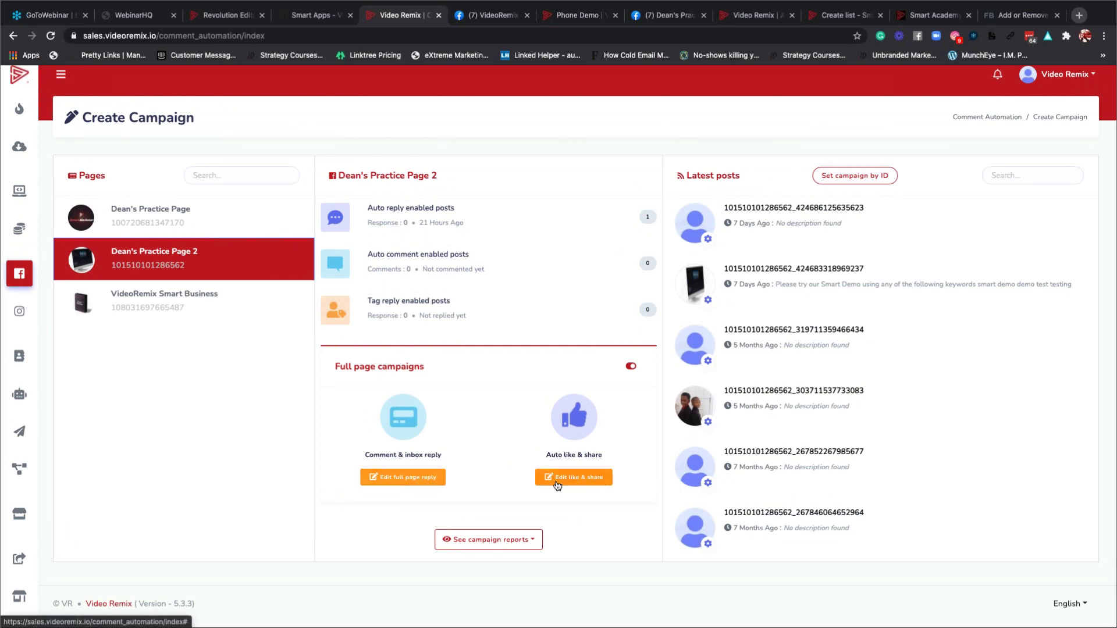
# Review the Edit full page reply form for Dean's Practice Page 2, then close it.
pyautogui.click(412, 478)
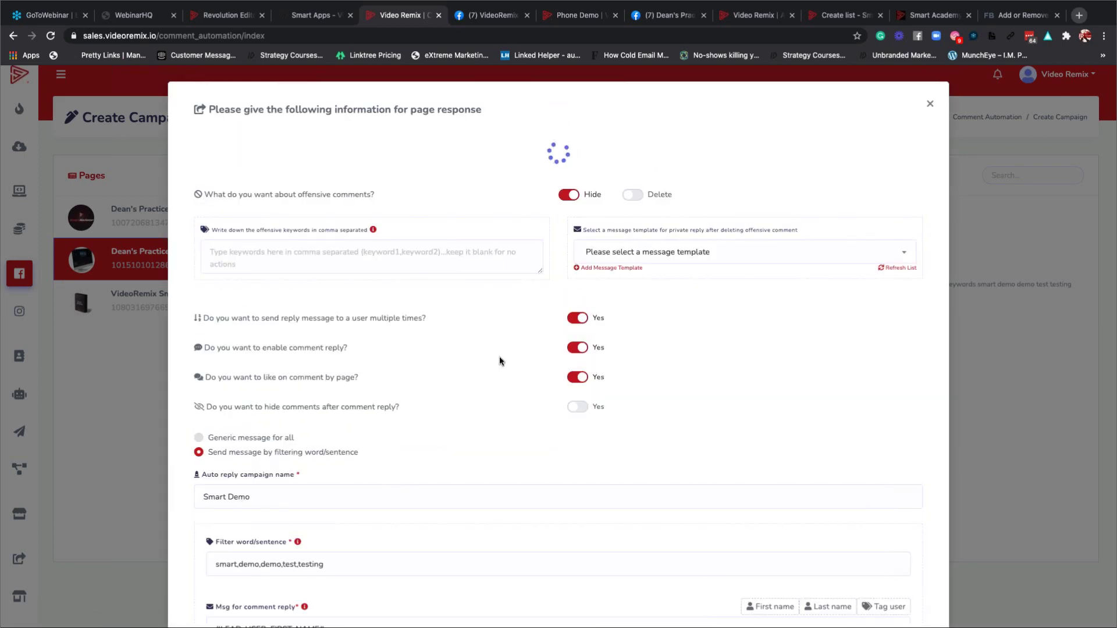
pyautogui.scroll(-15, 499, 360)
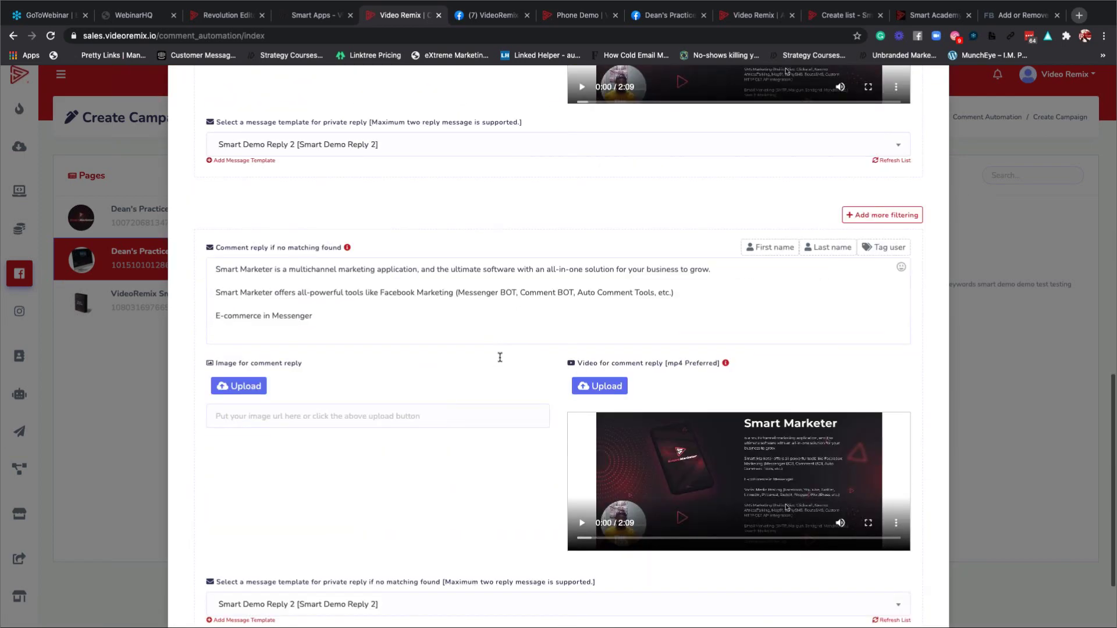
pyautogui.scroll(15, 499, 357)
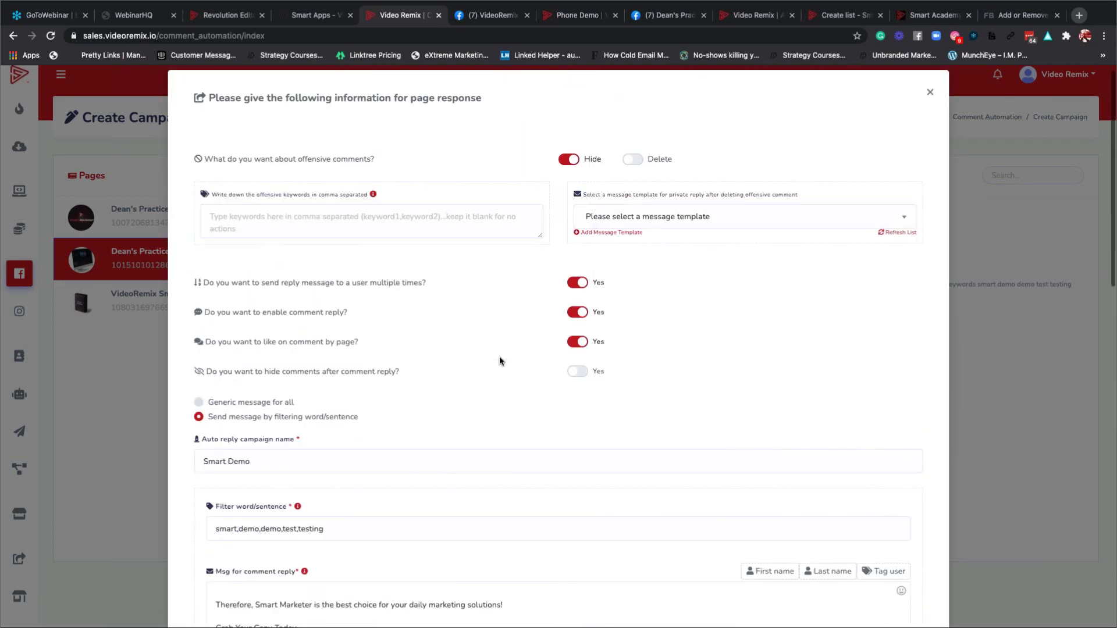
pyautogui.scroll(1, 499, 361)
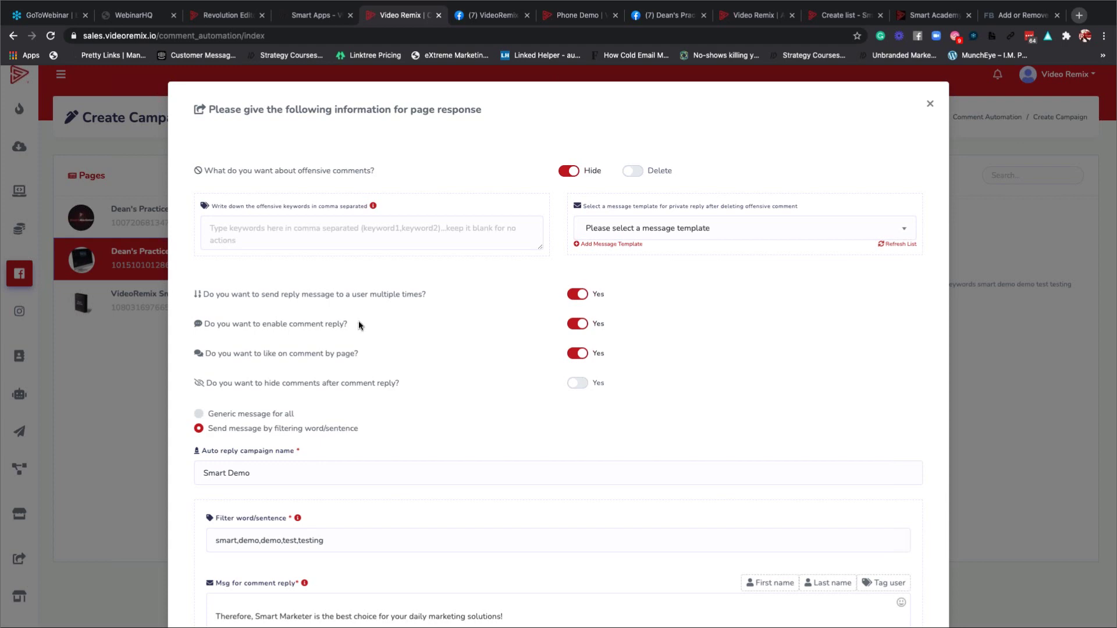
pyautogui.scroll(-5, 402, 315)
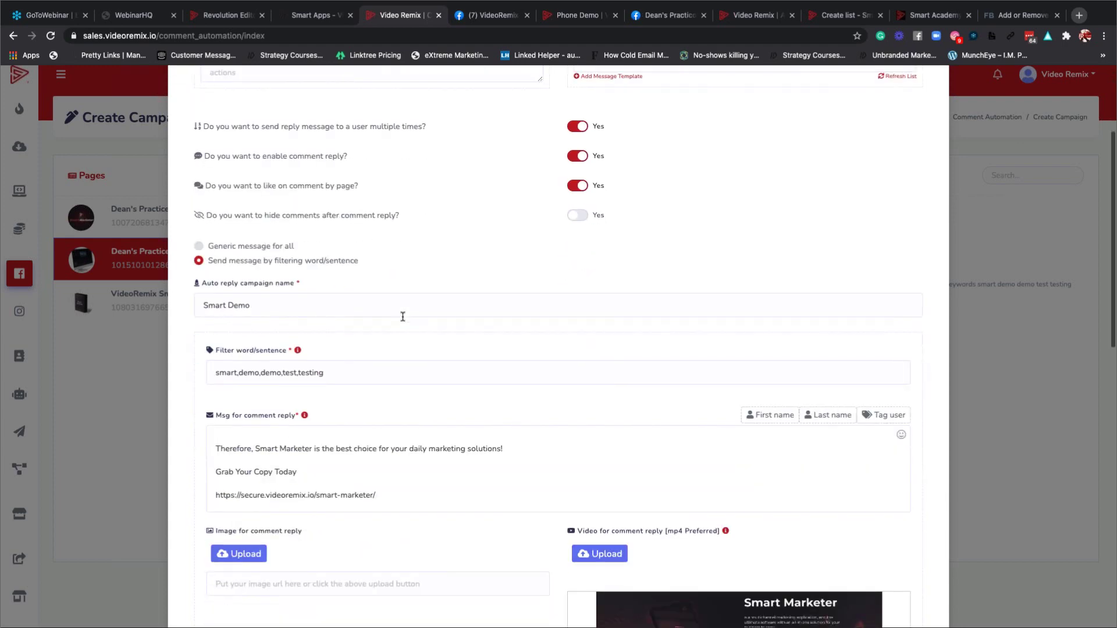
pyautogui.scroll(-2, 402, 316)
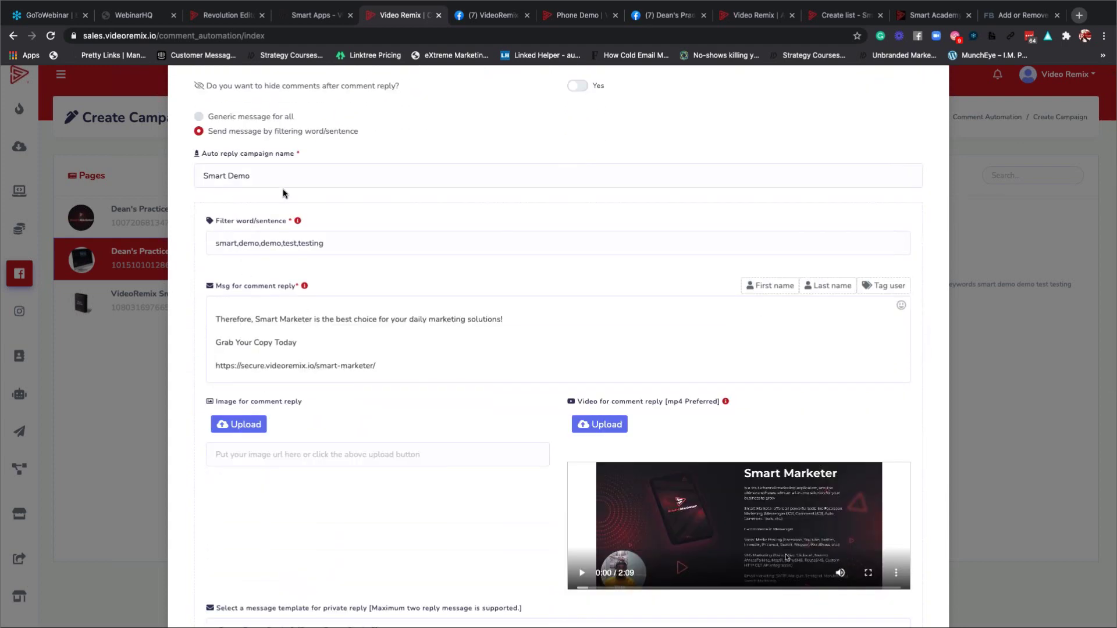
pyautogui.scroll(-6, 449, 319)
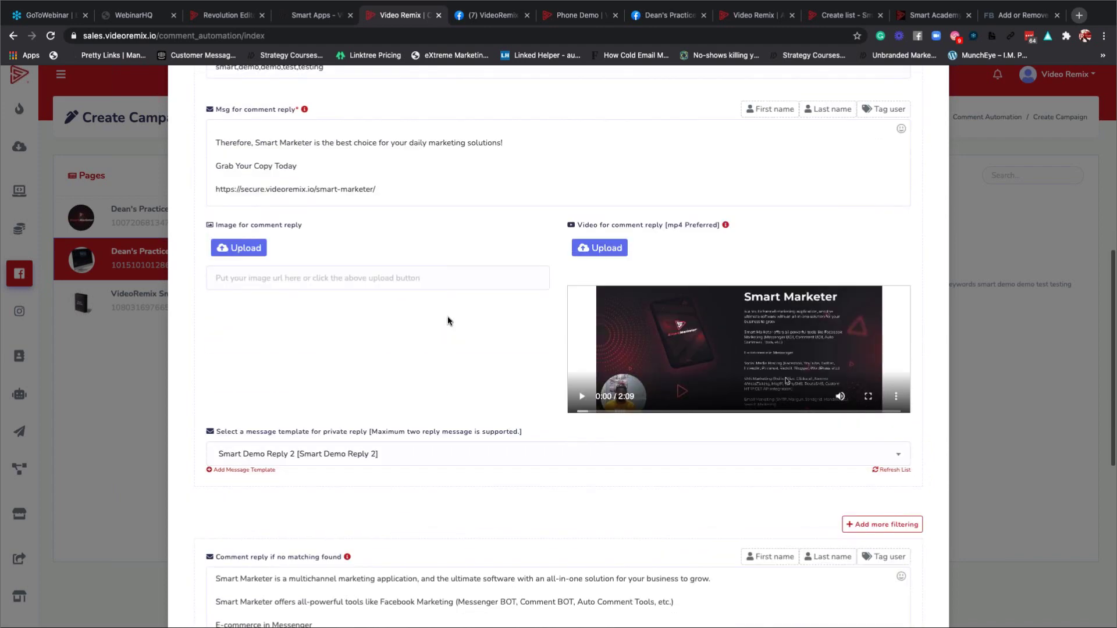
pyautogui.scroll(-5, 346, 422)
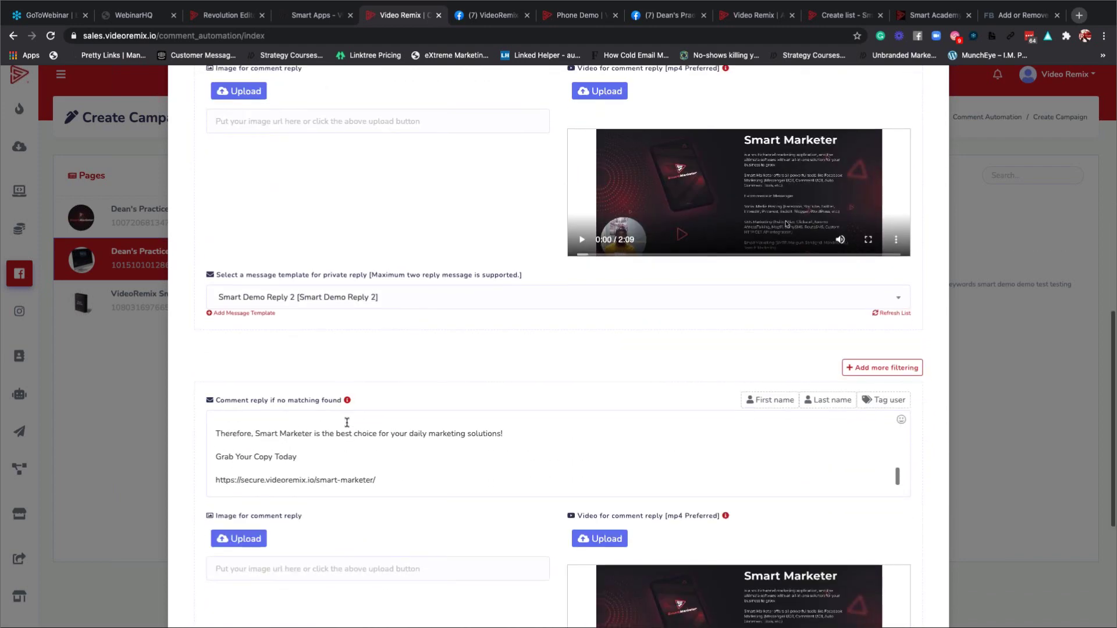
pyautogui.scroll(-3, 347, 423)
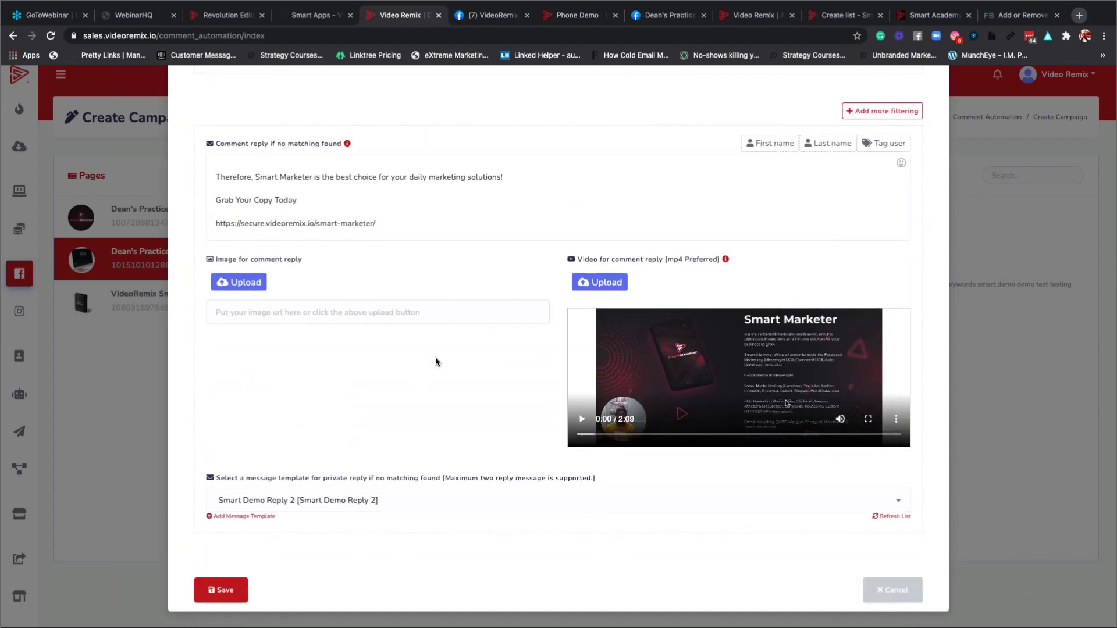
pyautogui.scroll(14, 435, 354)
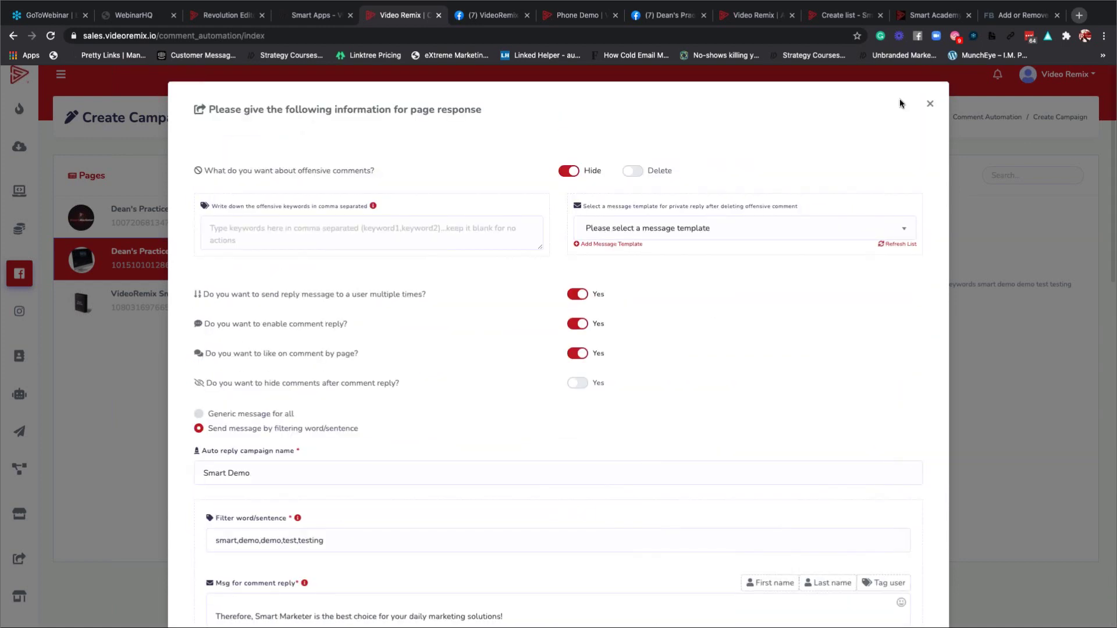
pyautogui.click(930, 106)
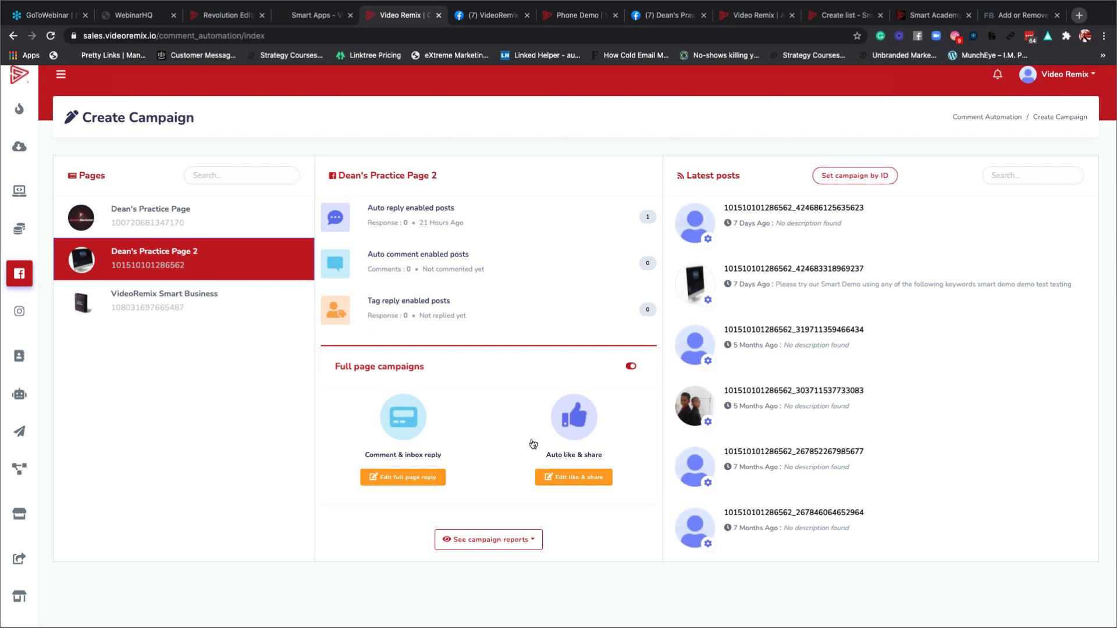
# Open Edit like & share and toggle Auto share this post off and back on.
pyautogui.click(579, 480)
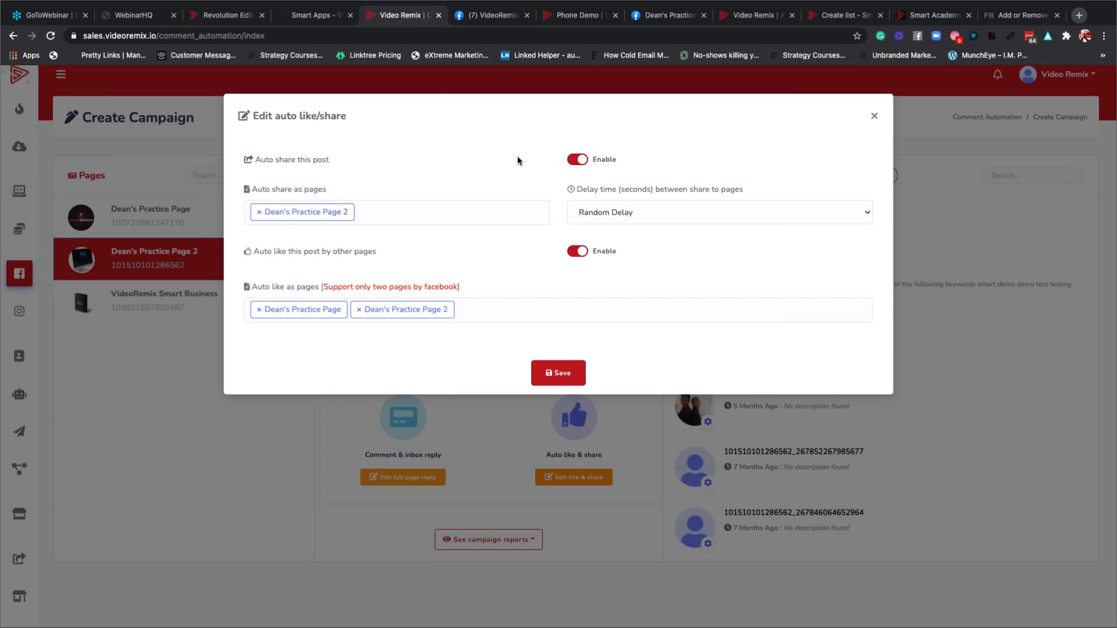
pyautogui.click(583, 160)
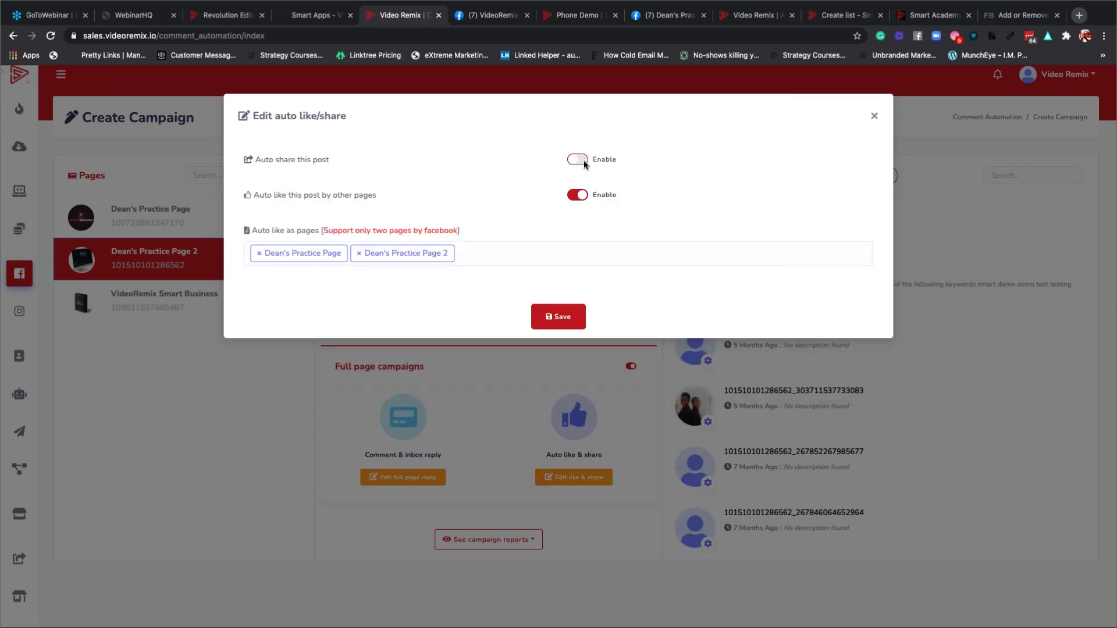
pyautogui.click(584, 159)
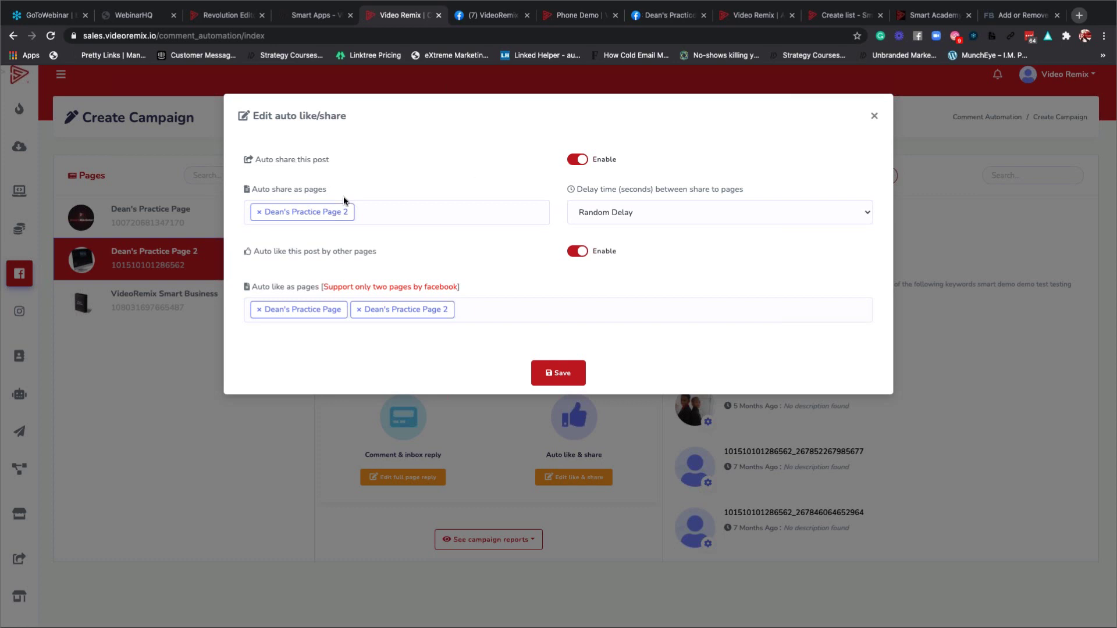
# Add Video Remix, VideoRemix Smart Business and Test as sharing pages, and set a 25 sec. share delay.
pyautogui.click(407, 218)
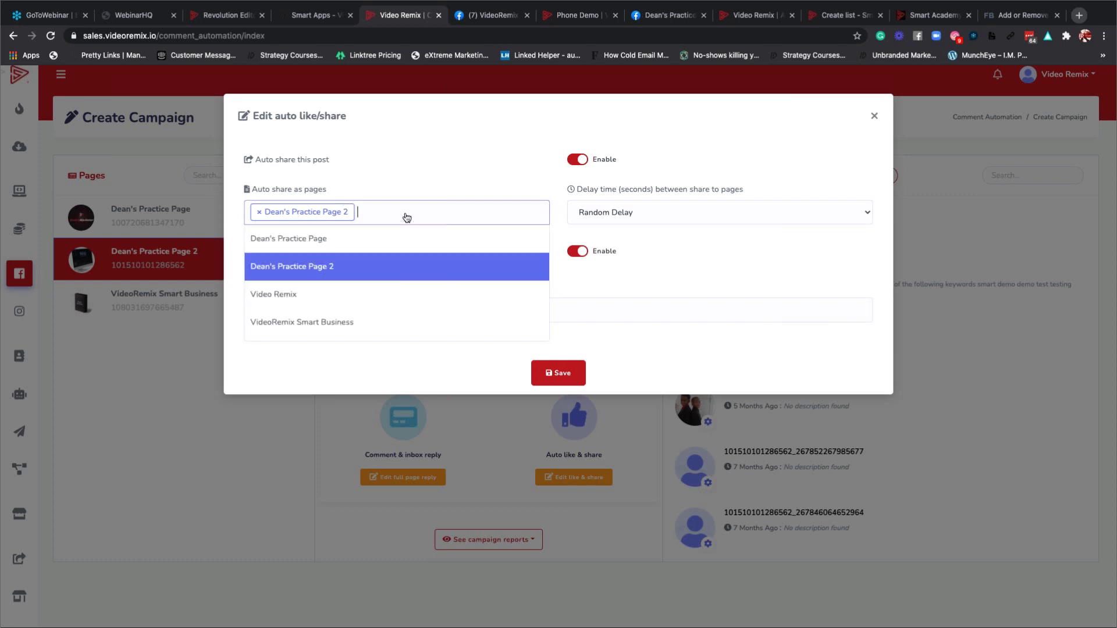
pyautogui.click(337, 302)
pyautogui.click(437, 216)
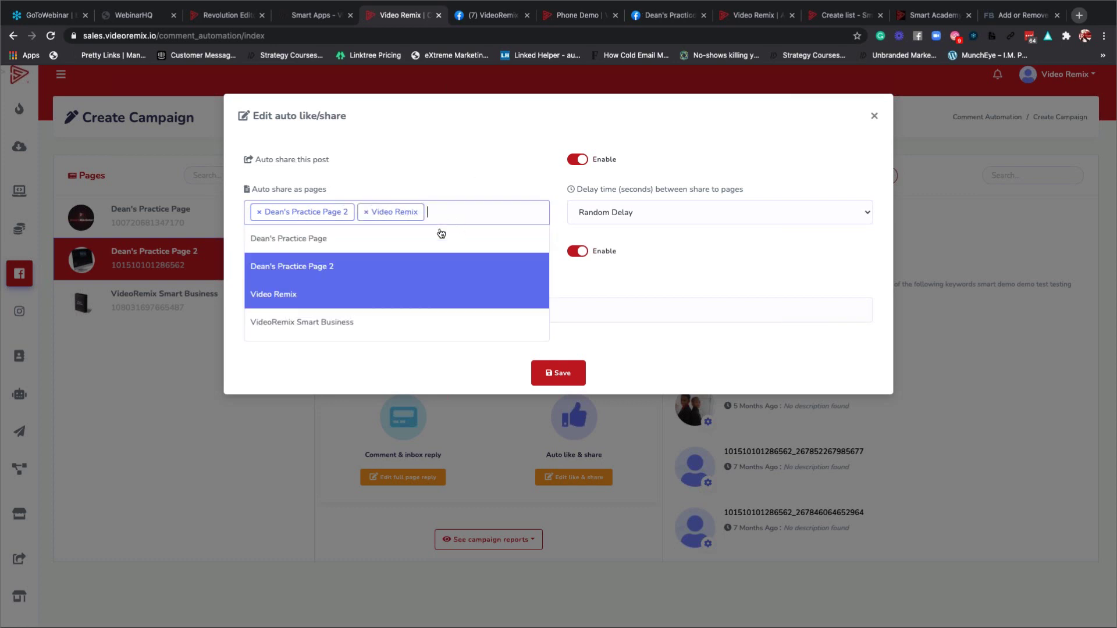
pyautogui.click(364, 323)
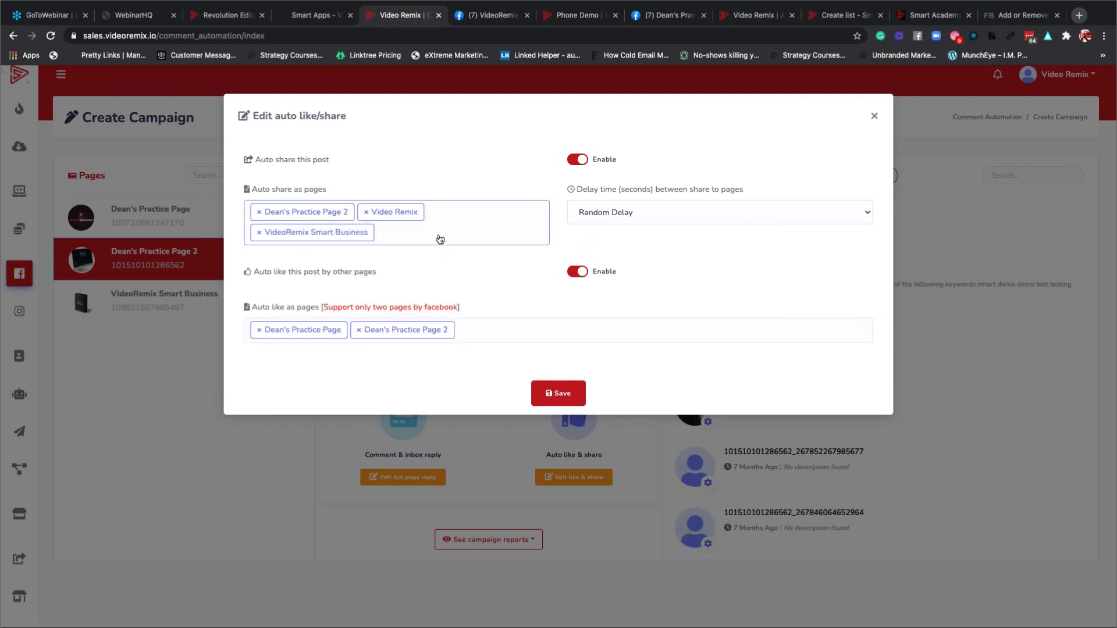
pyautogui.click(404, 237)
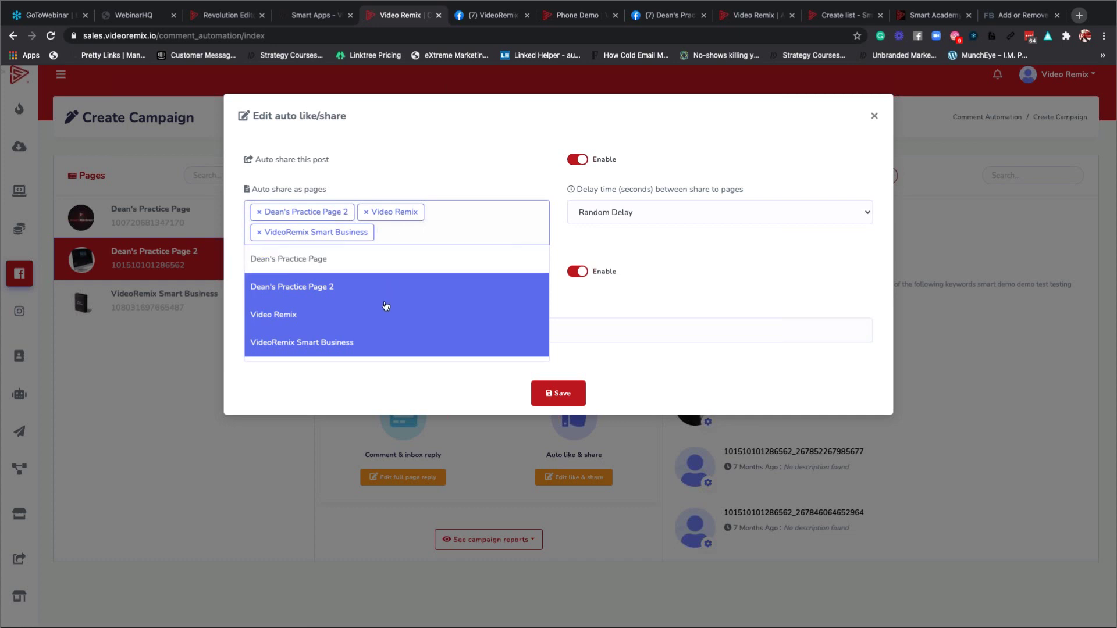
pyautogui.scroll(-1, 372, 314)
pyautogui.click(333, 349)
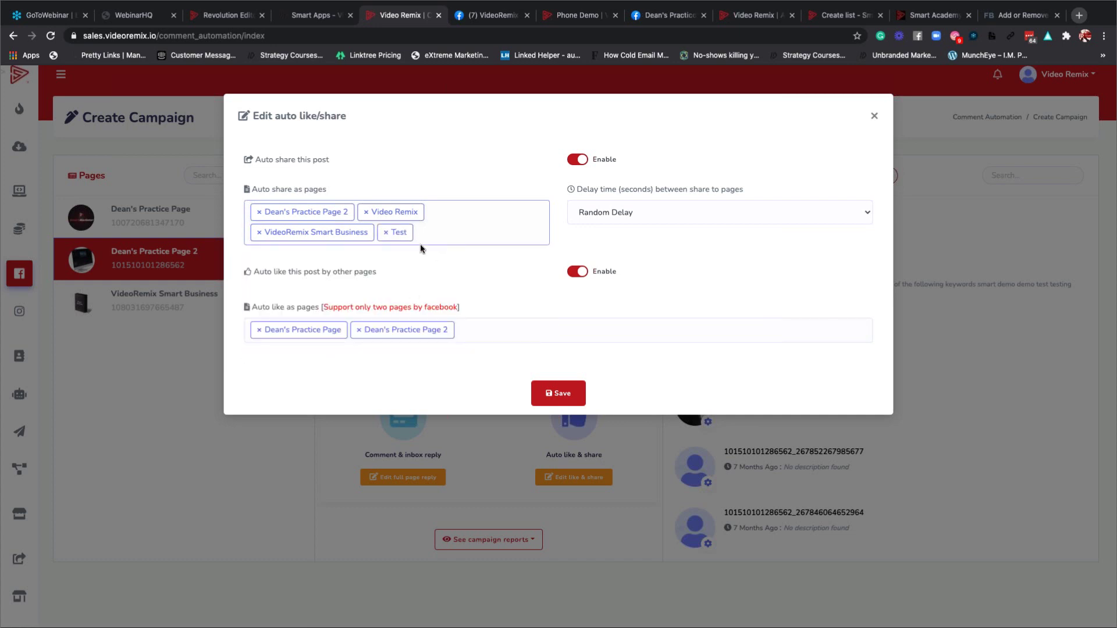
pyautogui.click(588, 212)
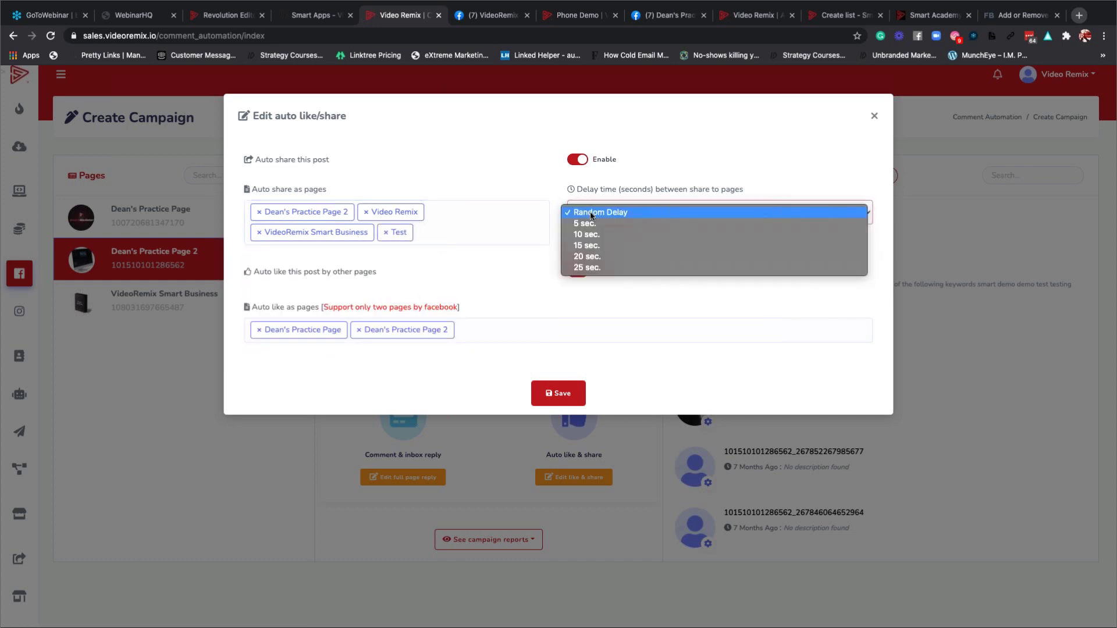
pyautogui.click(594, 269)
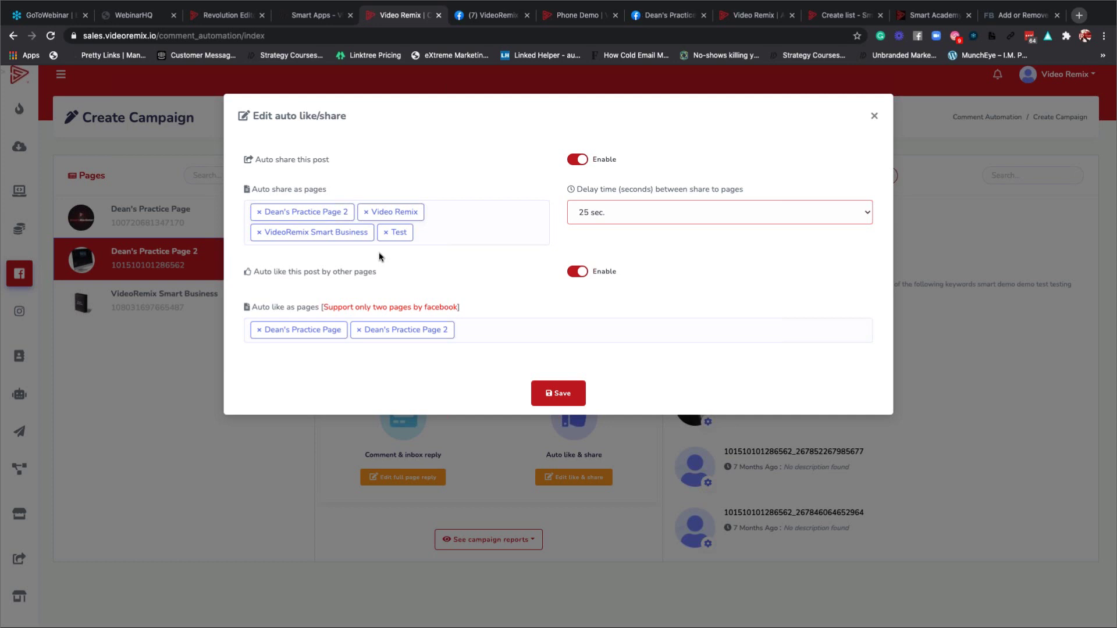
# Remove Test, Video Remix and VideoRemix Smart Business, then save the like/share settings.
pyautogui.click(385, 232)
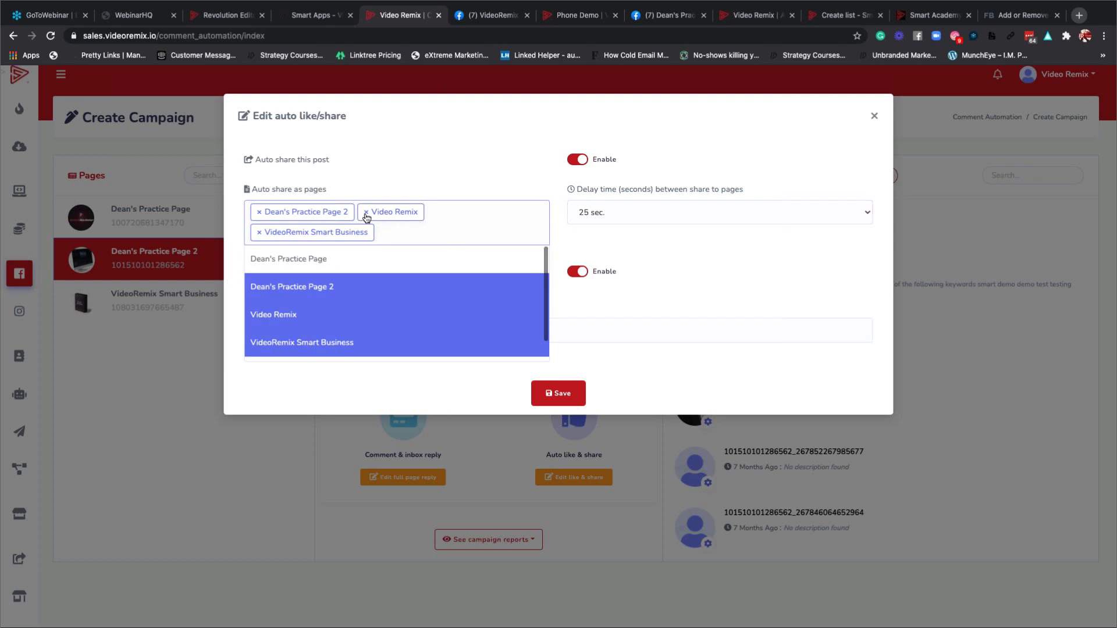
pyautogui.click(366, 212)
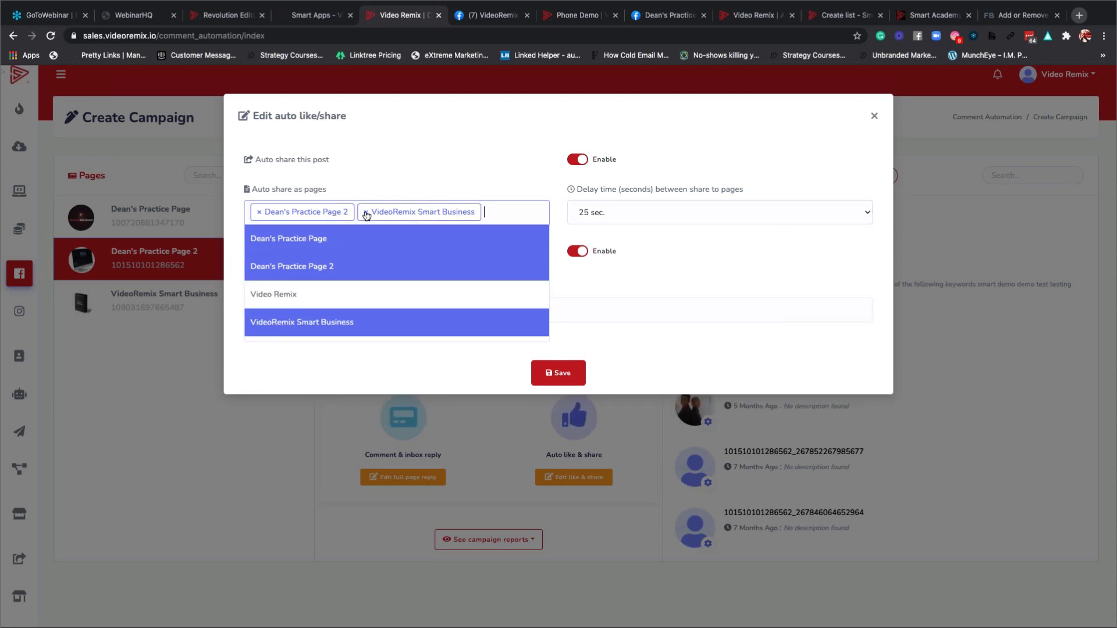
pyautogui.click(366, 213)
pyautogui.click(407, 184)
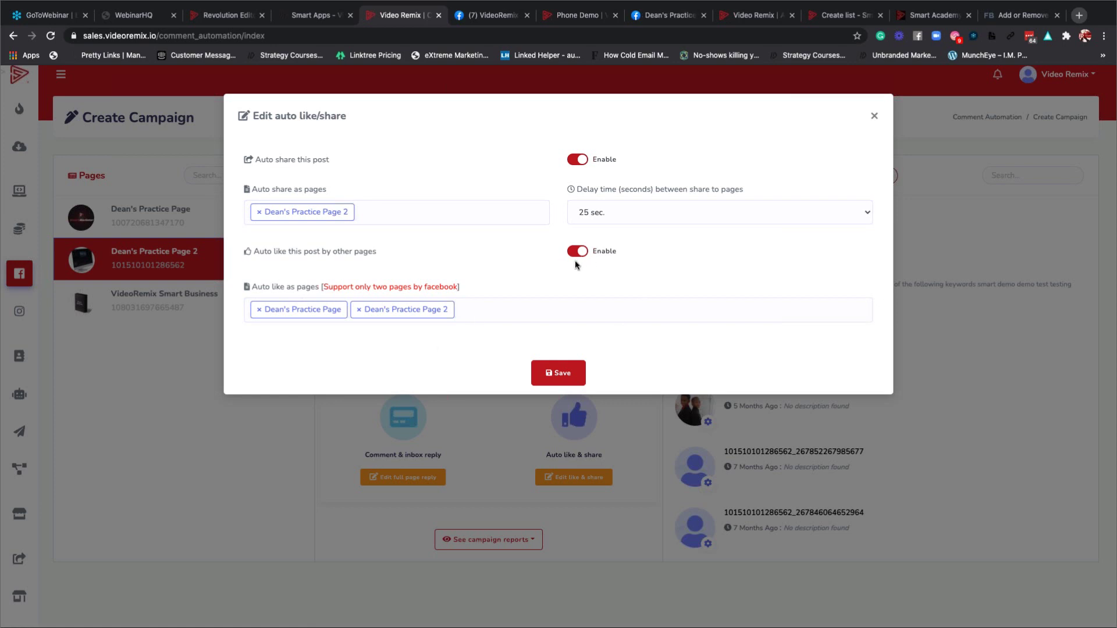
pyautogui.click(559, 376)
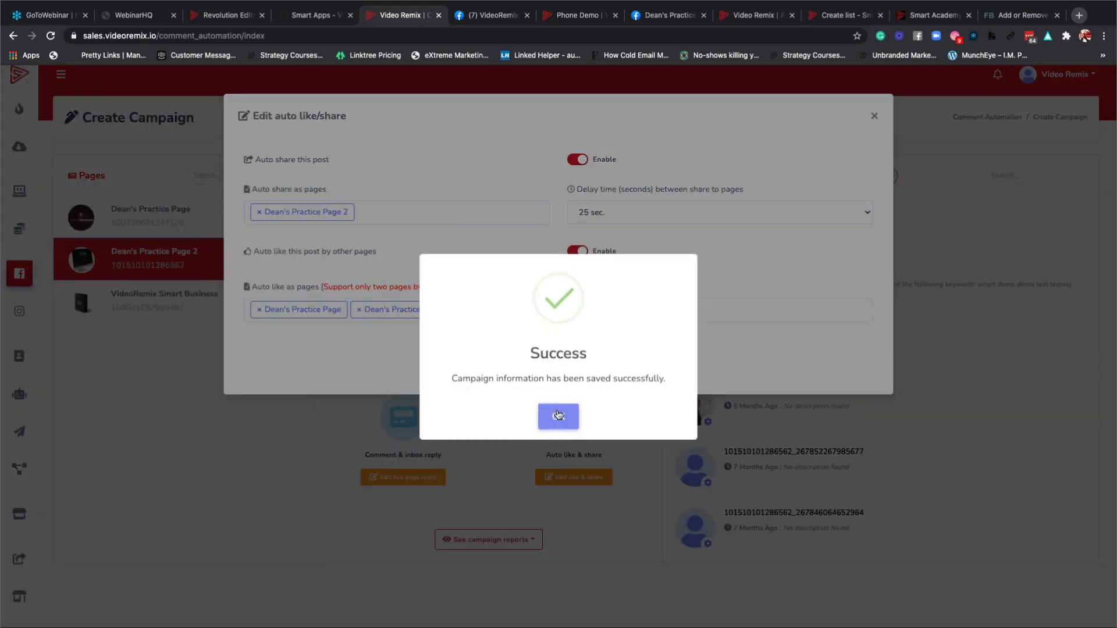
# Dismiss the success message and reopen Comment Automation > Automation Campaign.
pyautogui.click(557, 416)
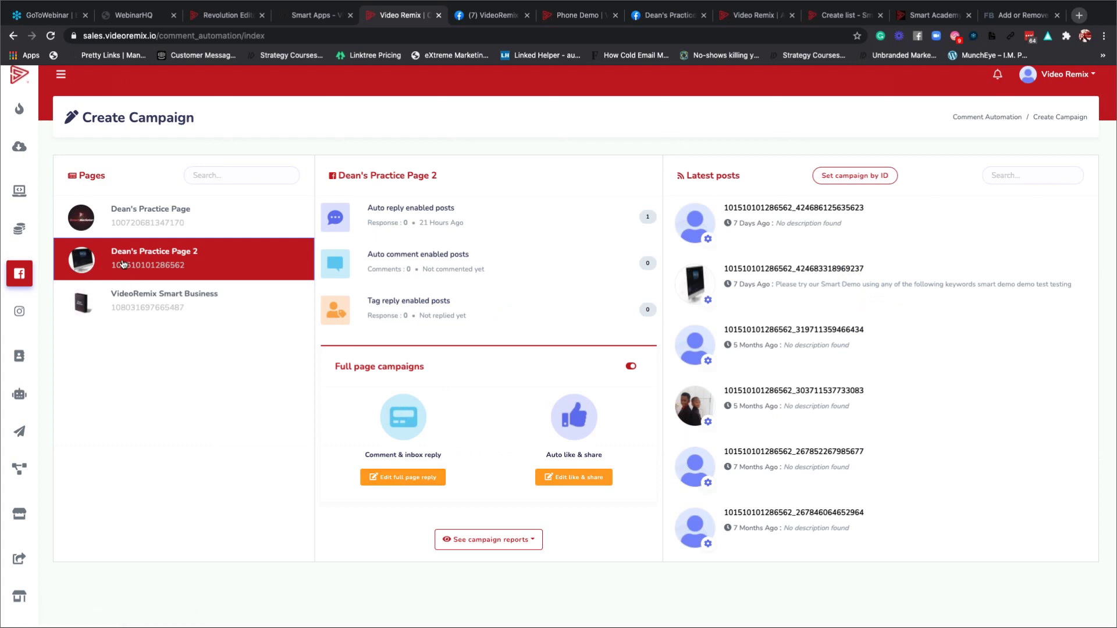
pyautogui.moveTo(29, 270)
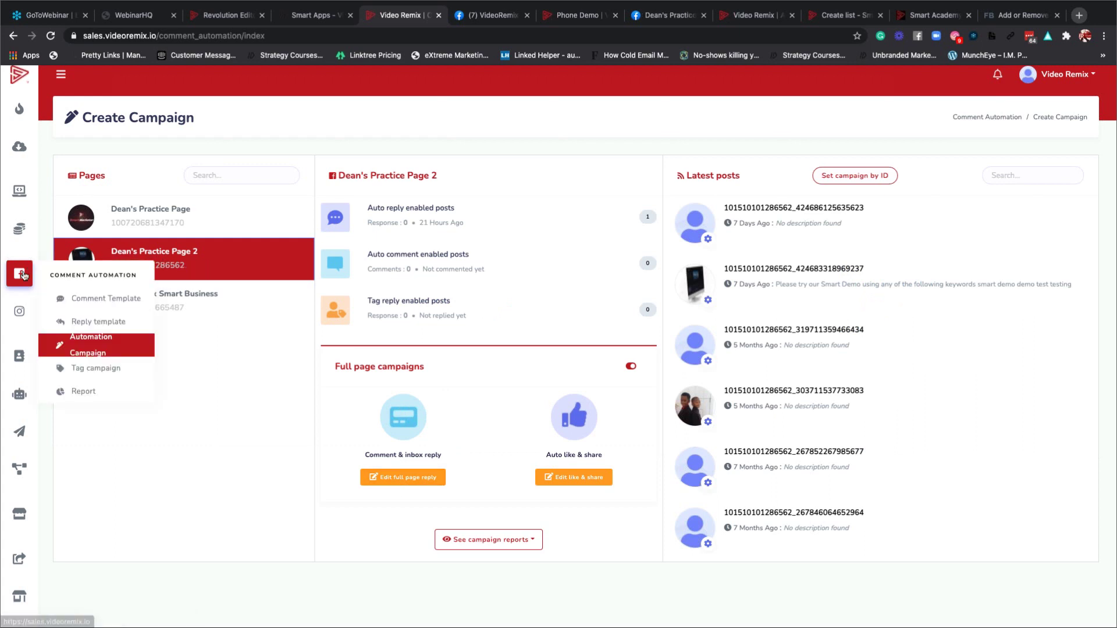
pyautogui.click(87, 350)
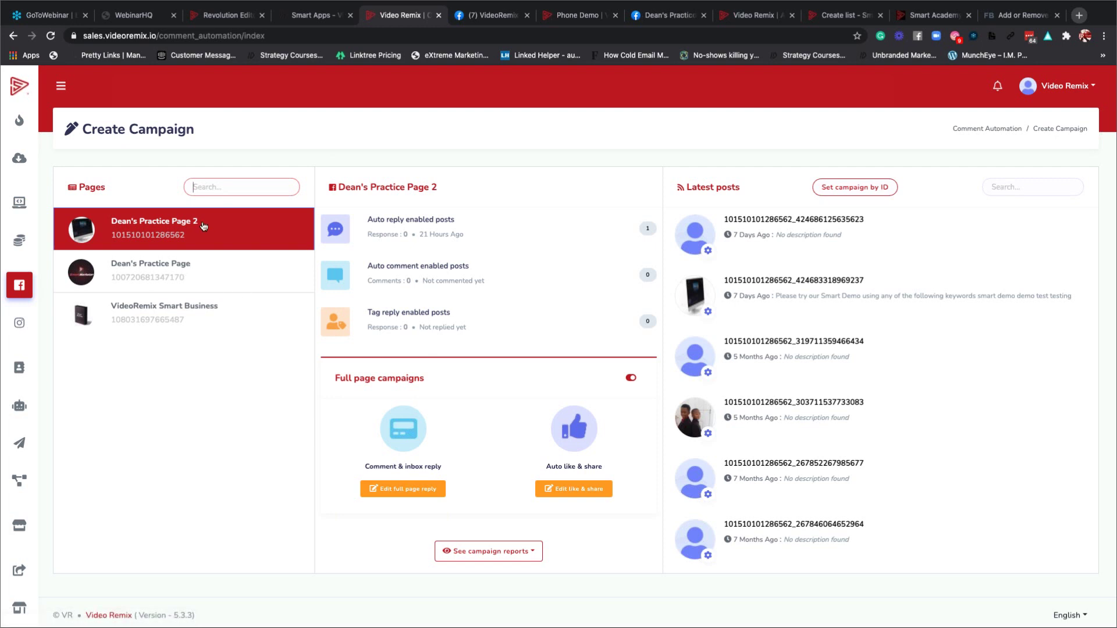
# Open Edit full page reply, review the form, and keep Smart Demo Reply 2 as the private-reply template.
pyautogui.click(410, 494)
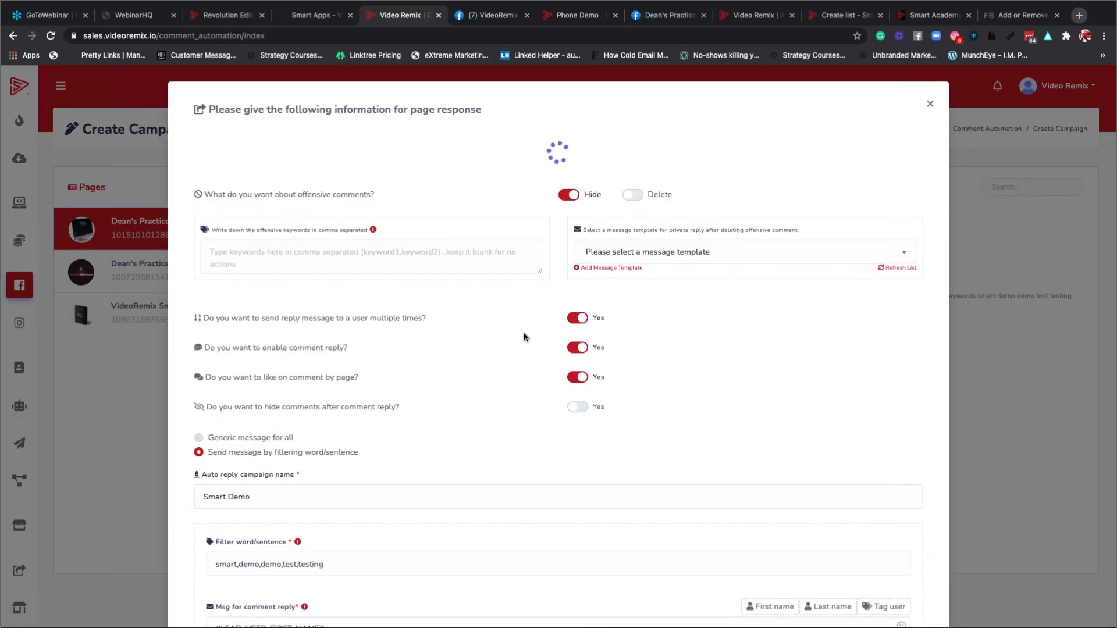
pyautogui.scroll(-3, 524, 333)
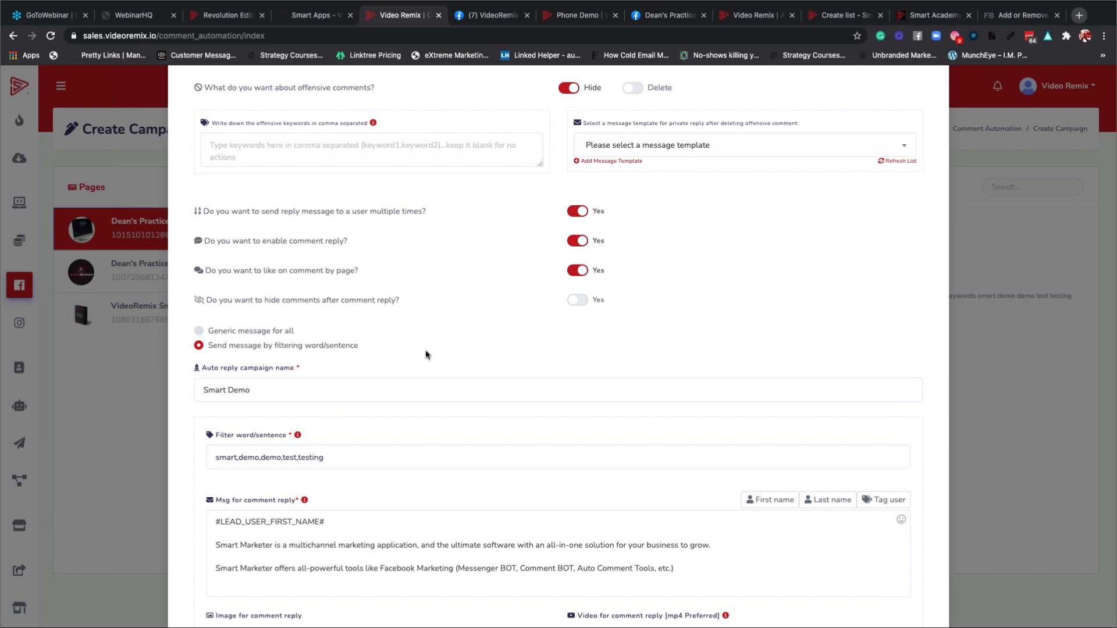
pyautogui.scroll(-3, 425, 350)
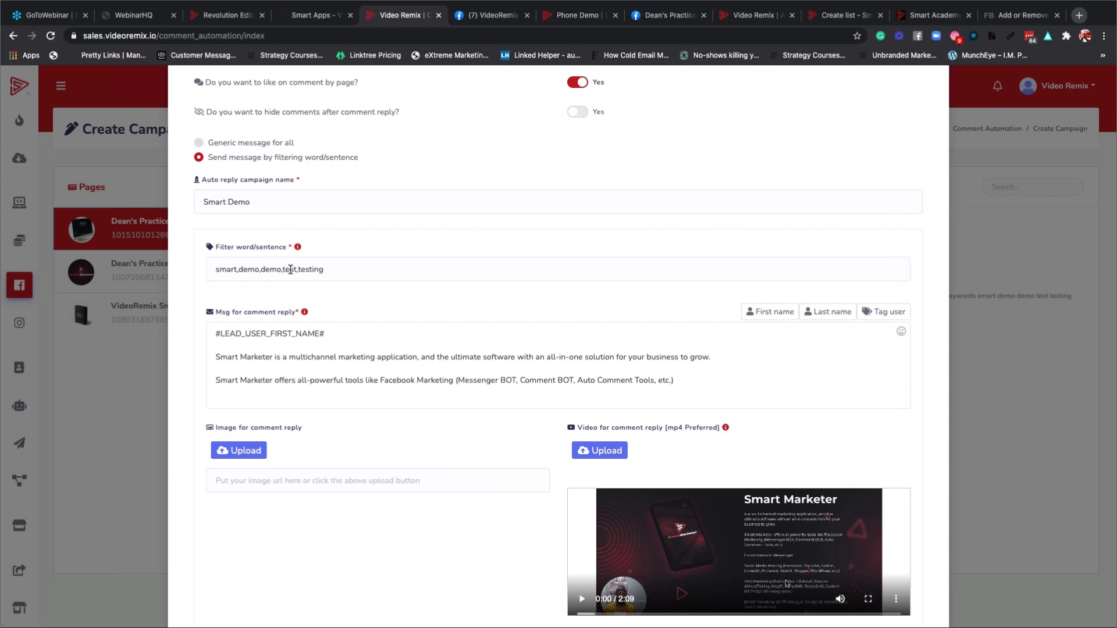
pyautogui.scroll(-5, 401, 356)
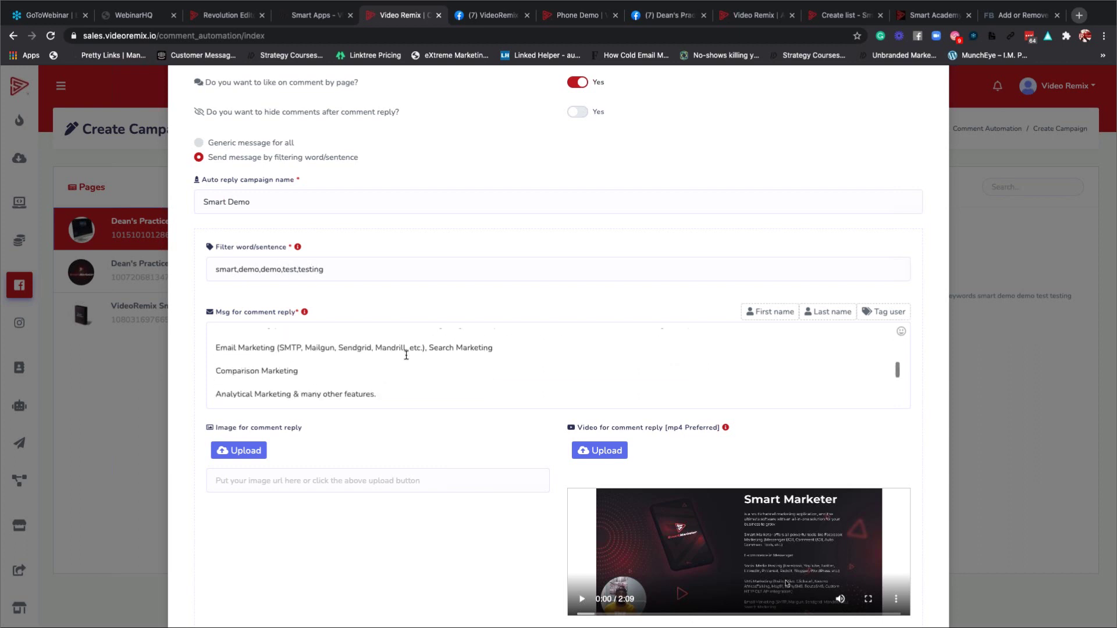
pyautogui.scroll(-2, 389, 353)
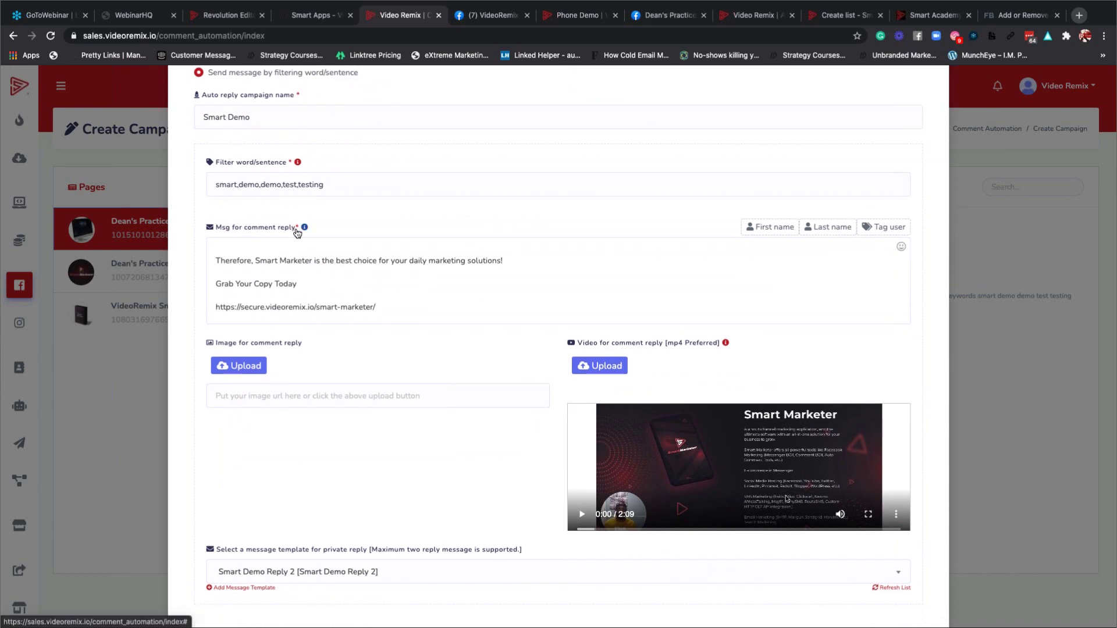
pyautogui.scroll(-5, 398, 286)
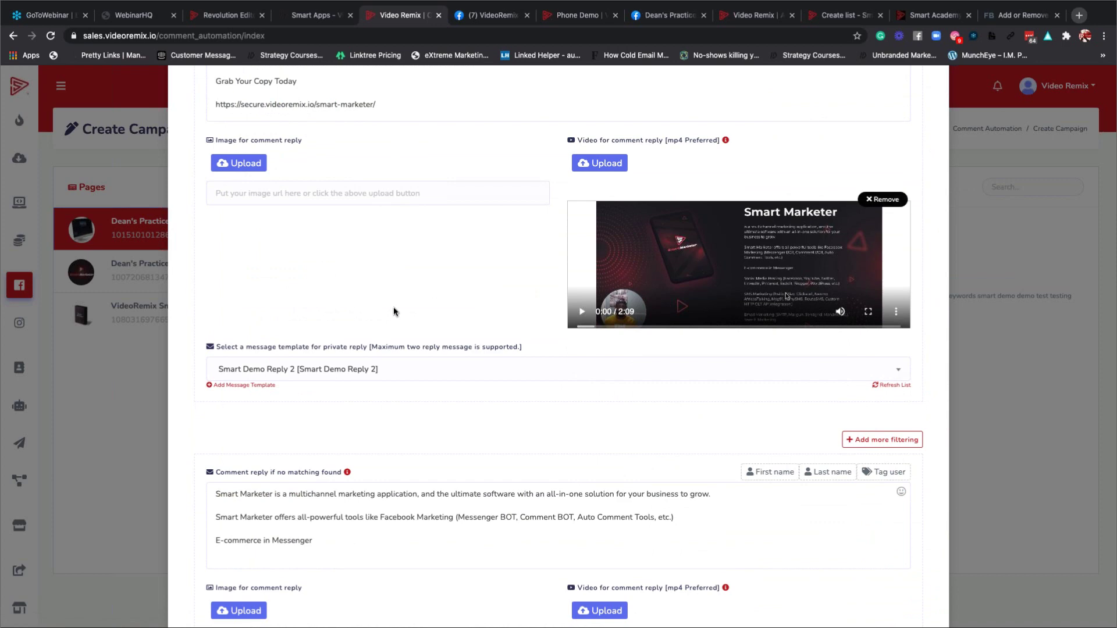
pyautogui.scroll(-2, 365, 319)
pyautogui.click(316, 277)
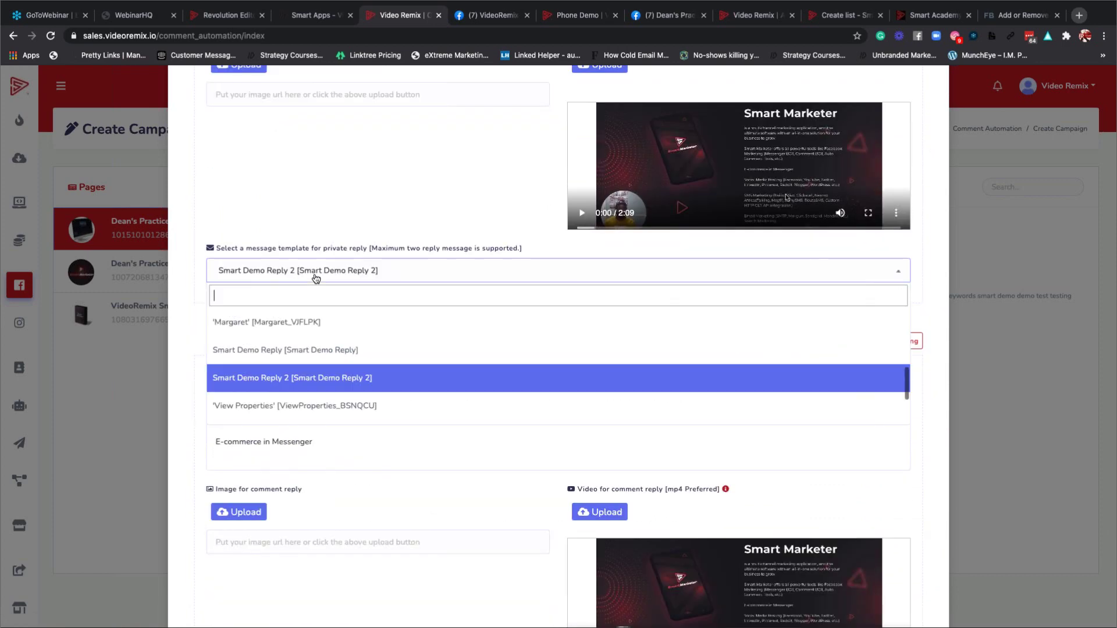
pyautogui.scroll(-3, 319, 375)
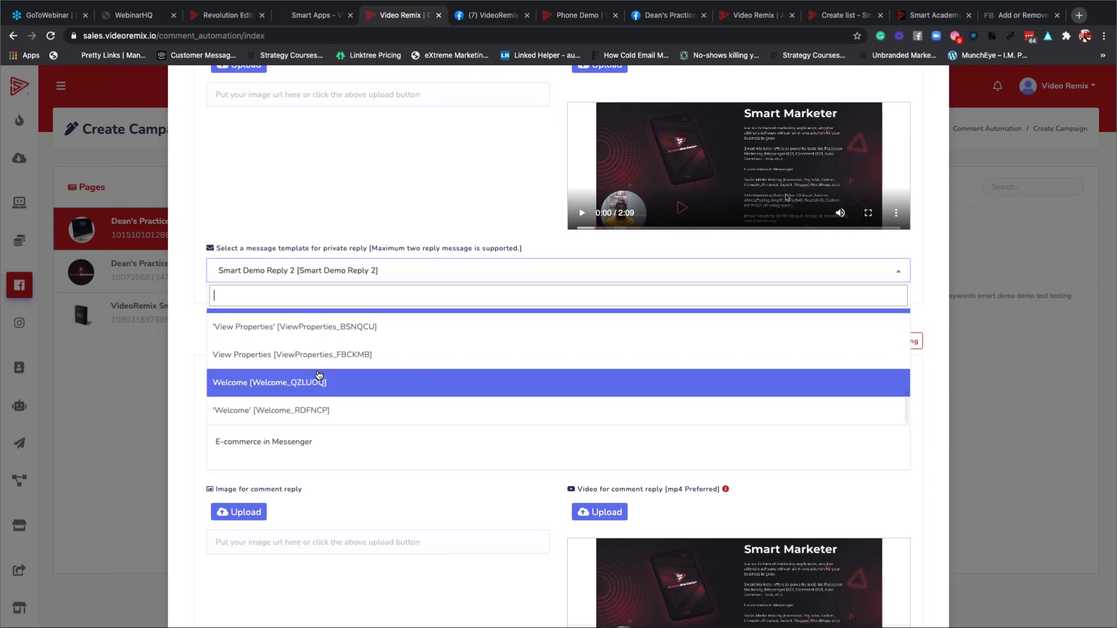
pyautogui.scroll(5, 319, 375)
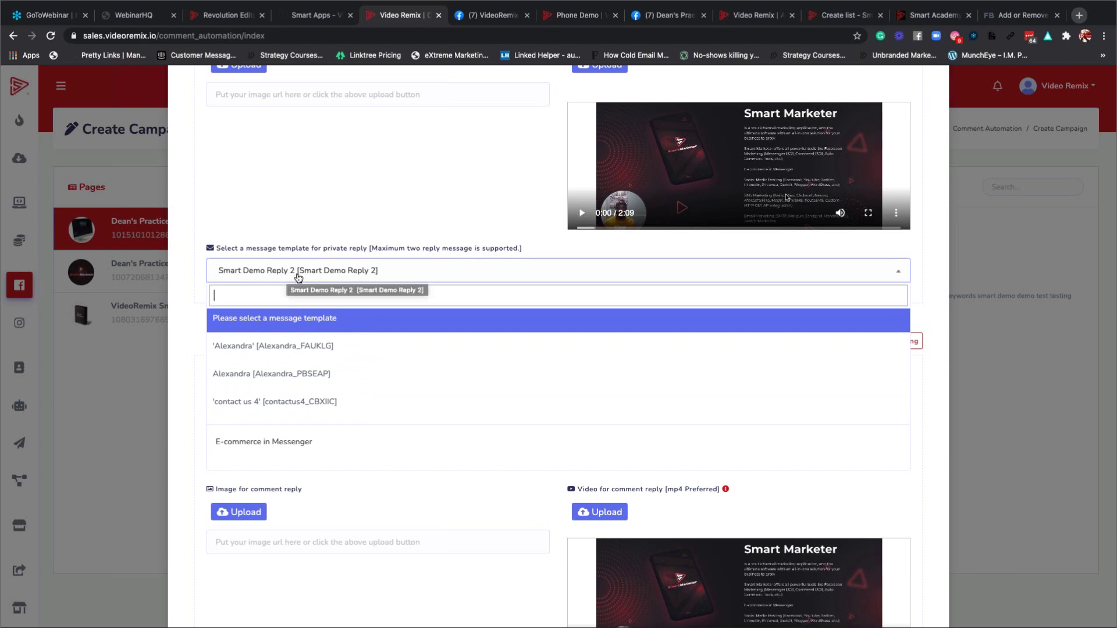
pyautogui.click(343, 234)
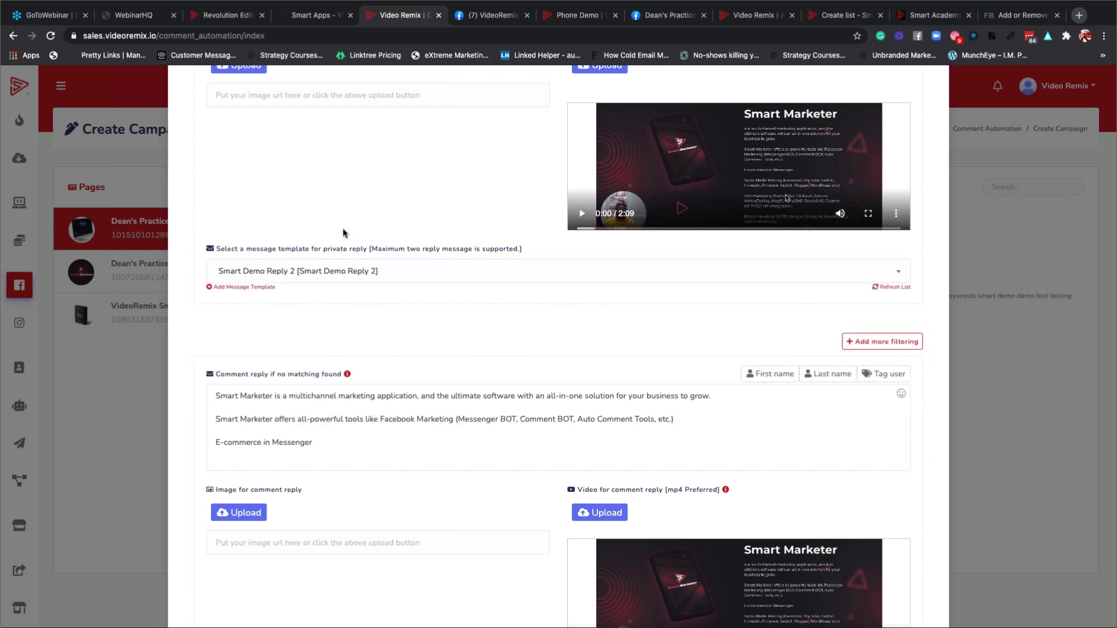
# Save the full-page comment and inbox reply form and dismiss the updated-successfully message.
pyautogui.scroll(-5, 343, 233)
pyautogui.scroll(-1, 343, 229)
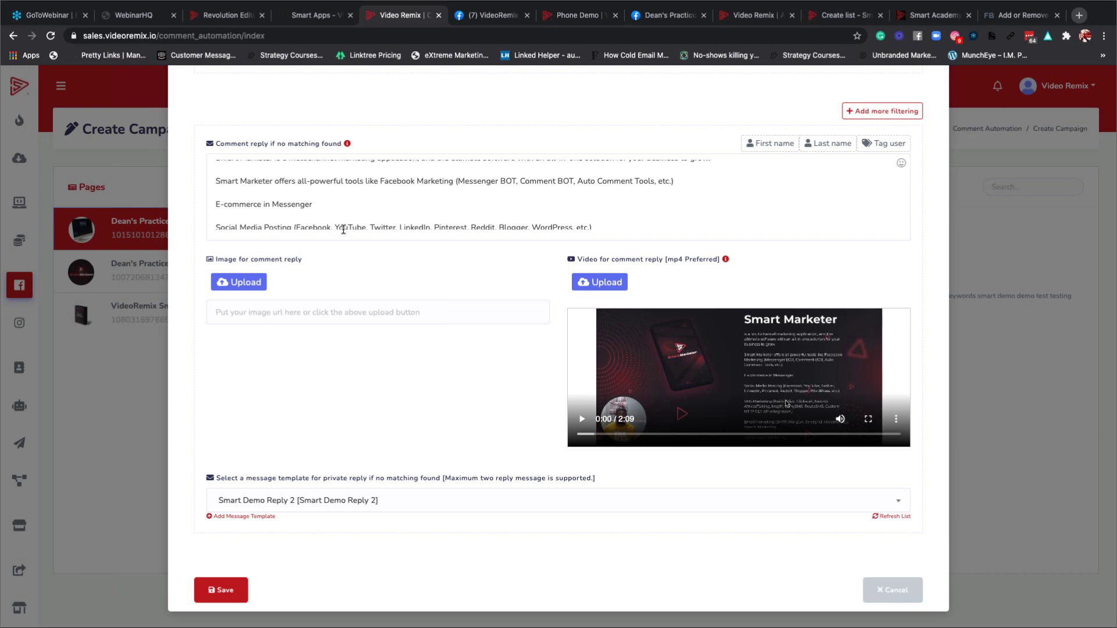
pyautogui.scroll(10, 343, 229)
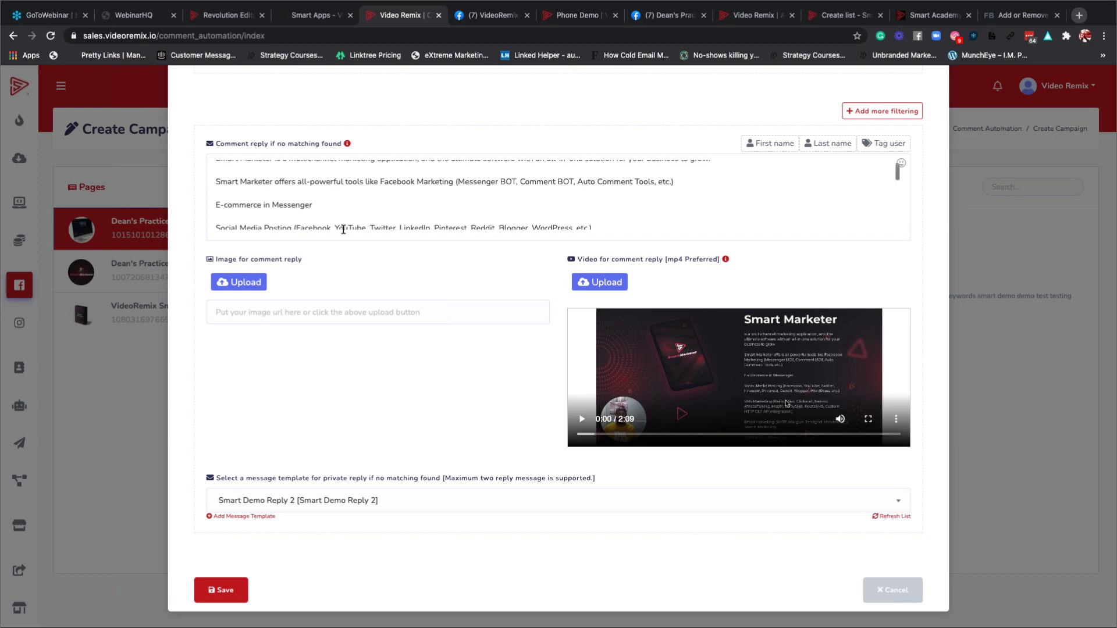
pyautogui.scroll(10, 343, 232)
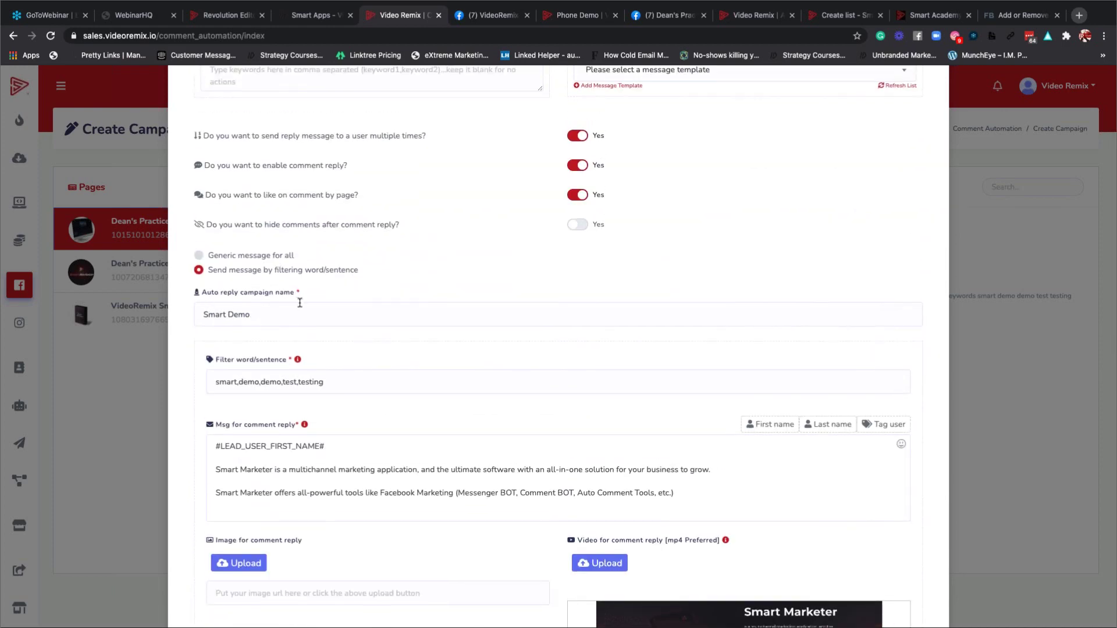
pyautogui.scroll(2, 362, 315)
pyautogui.scroll(2, 362, 313)
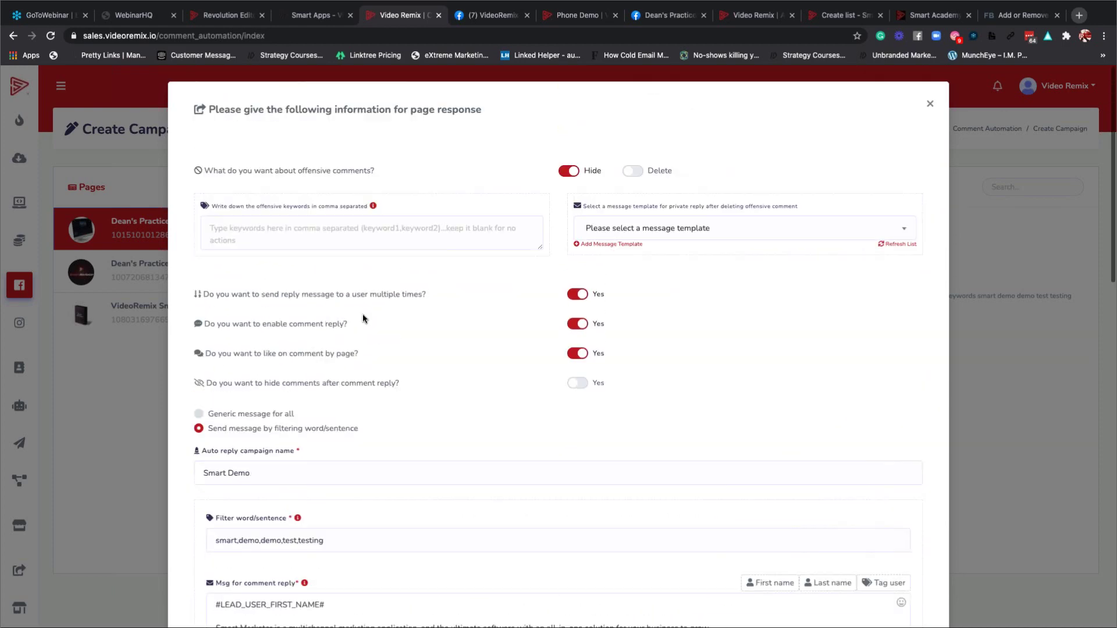
pyautogui.scroll(-2, 362, 313)
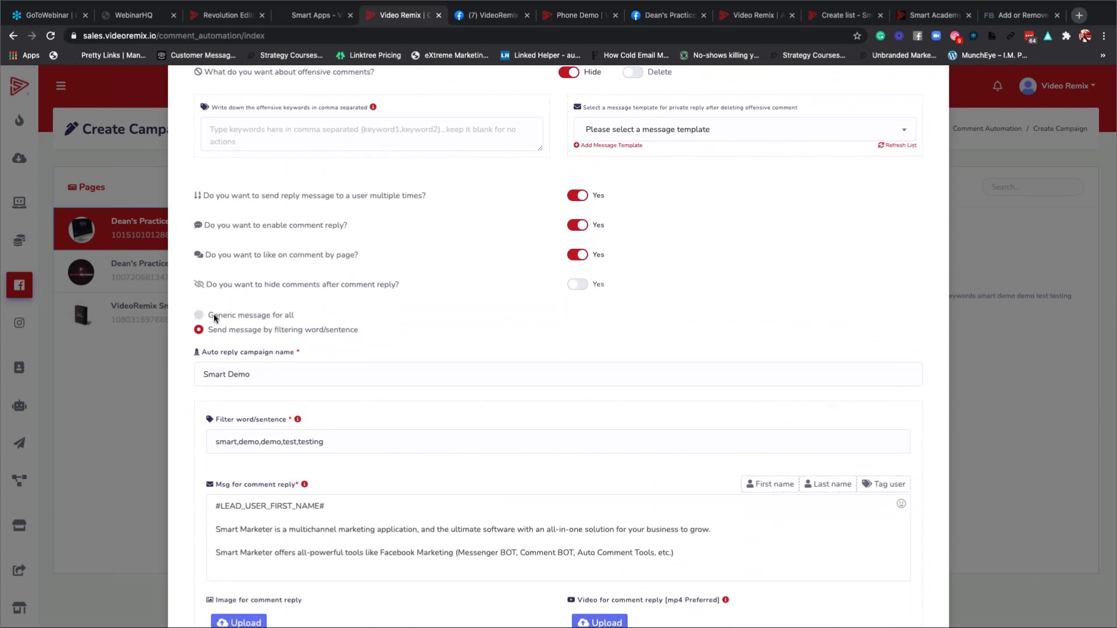
pyautogui.scroll(-5, 772, 257)
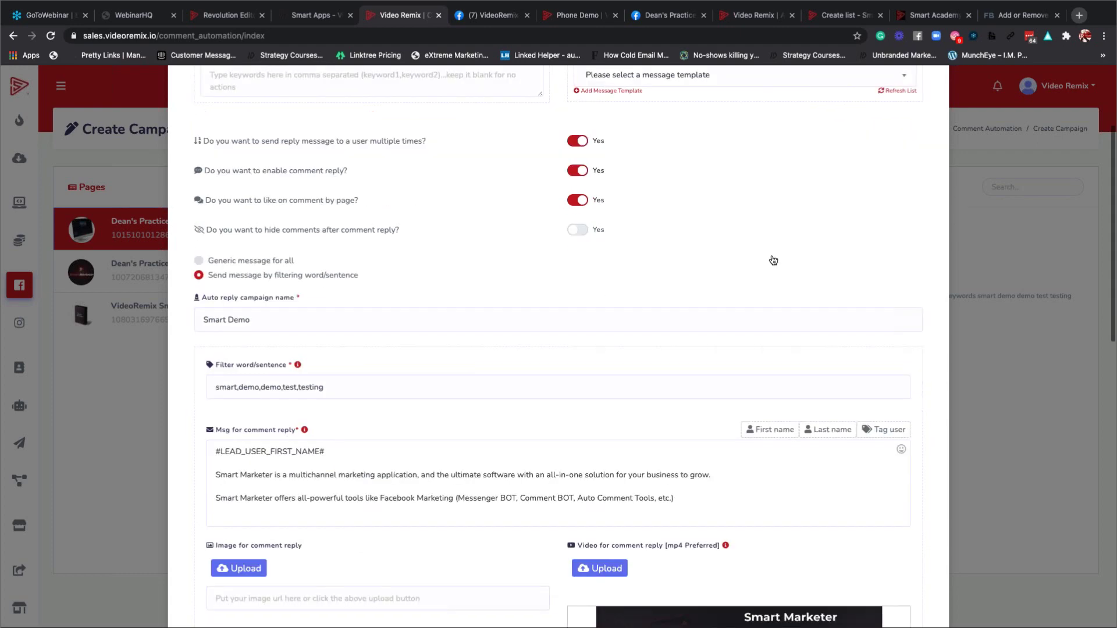
pyautogui.scroll(-9, 771, 253)
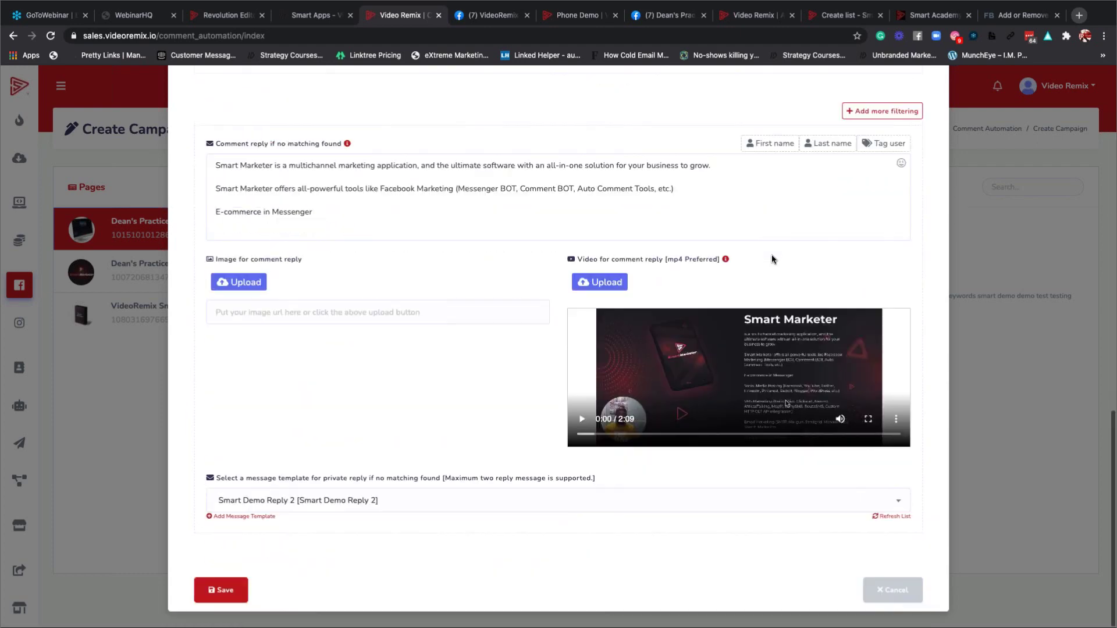
pyautogui.click(226, 592)
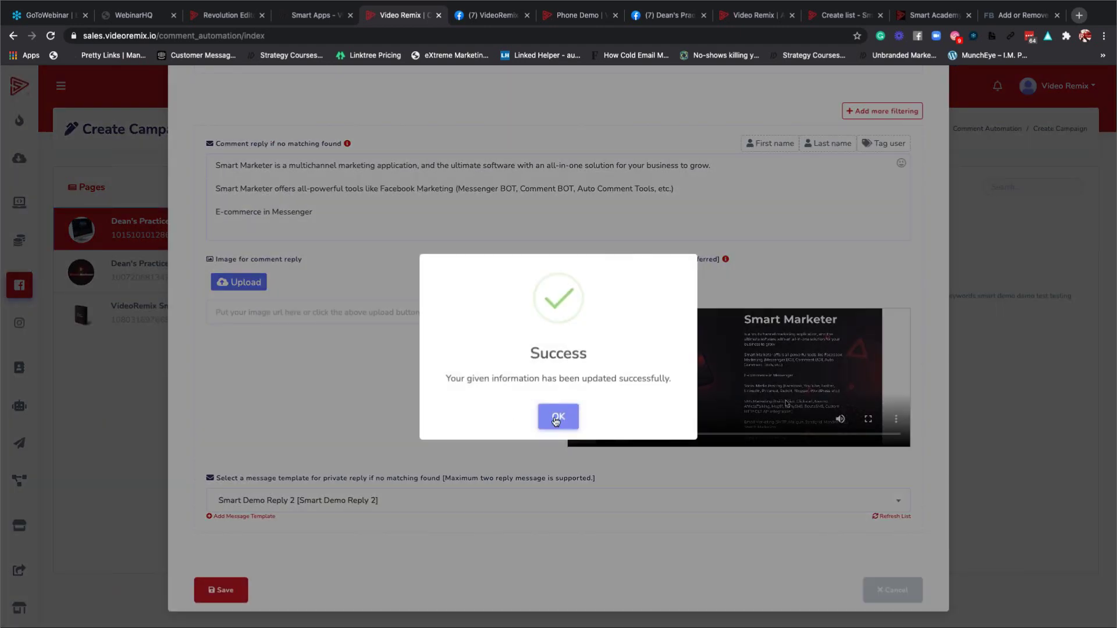
pyautogui.press('Return')
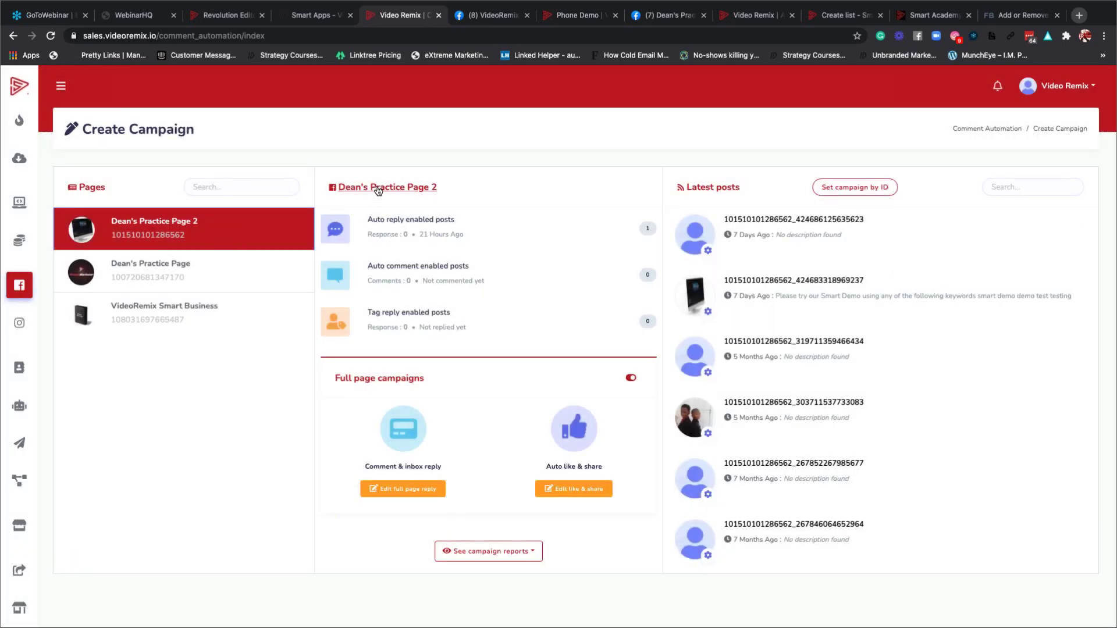
# Open Dean's Practice Page 2, preview it as a visitor, and reload to clear the stuck post composer.
pyautogui.click(378, 189)
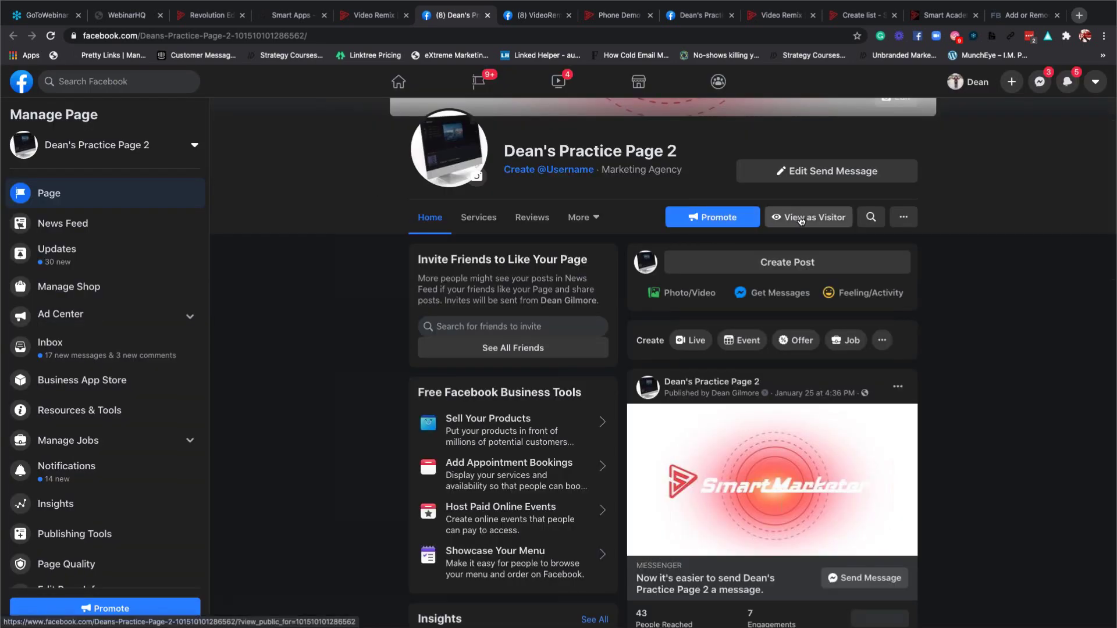
pyautogui.click(802, 219)
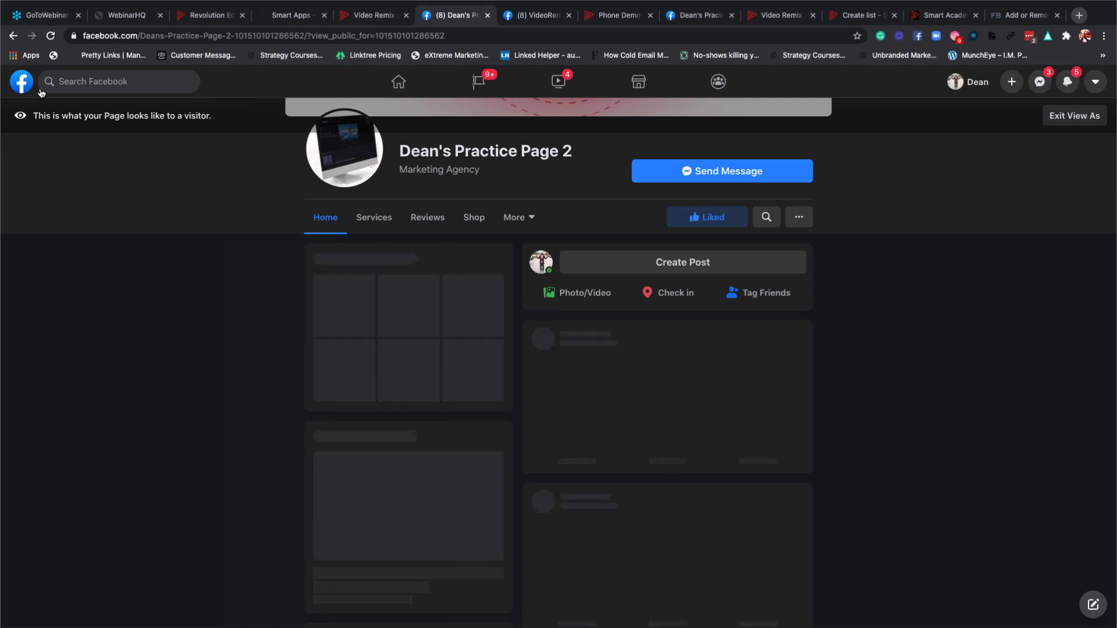
pyautogui.click(13, 36)
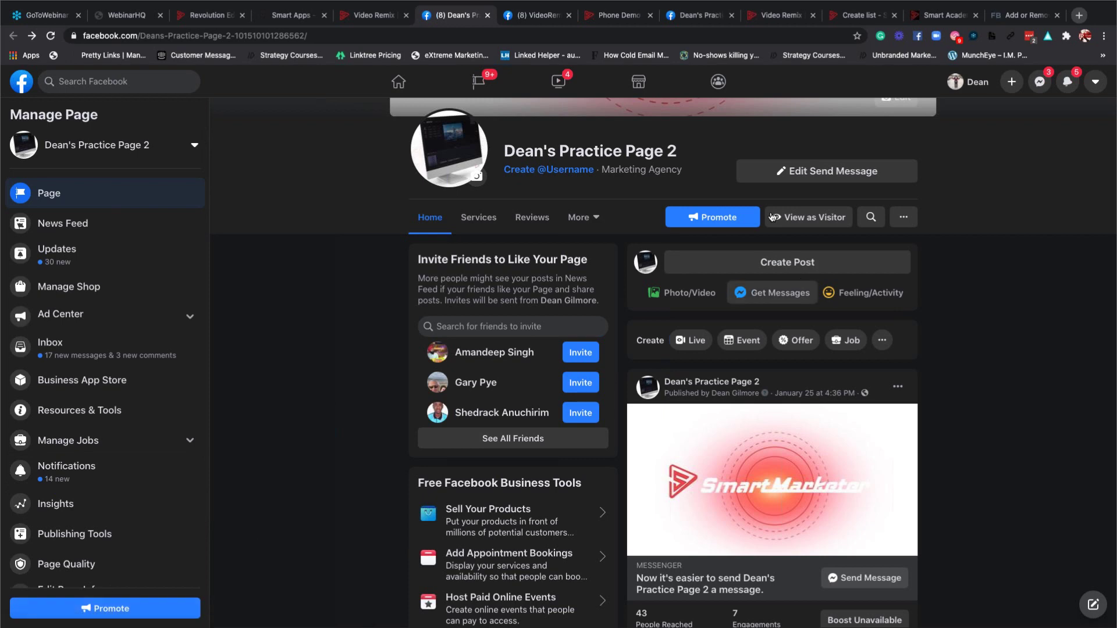
pyautogui.click(762, 267)
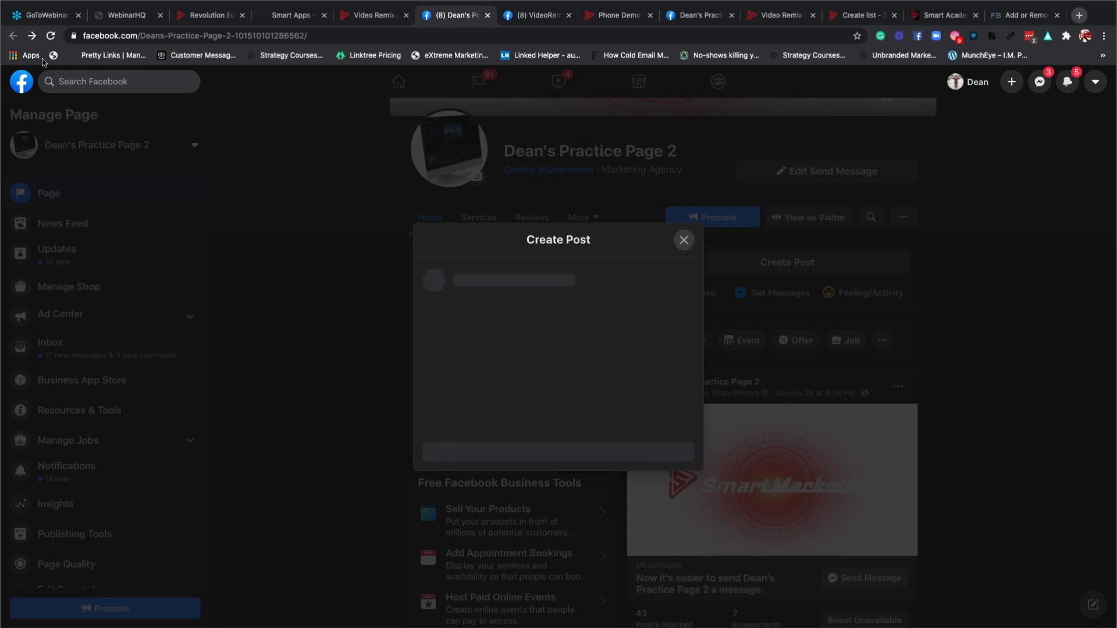
pyautogui.click(51, 37)
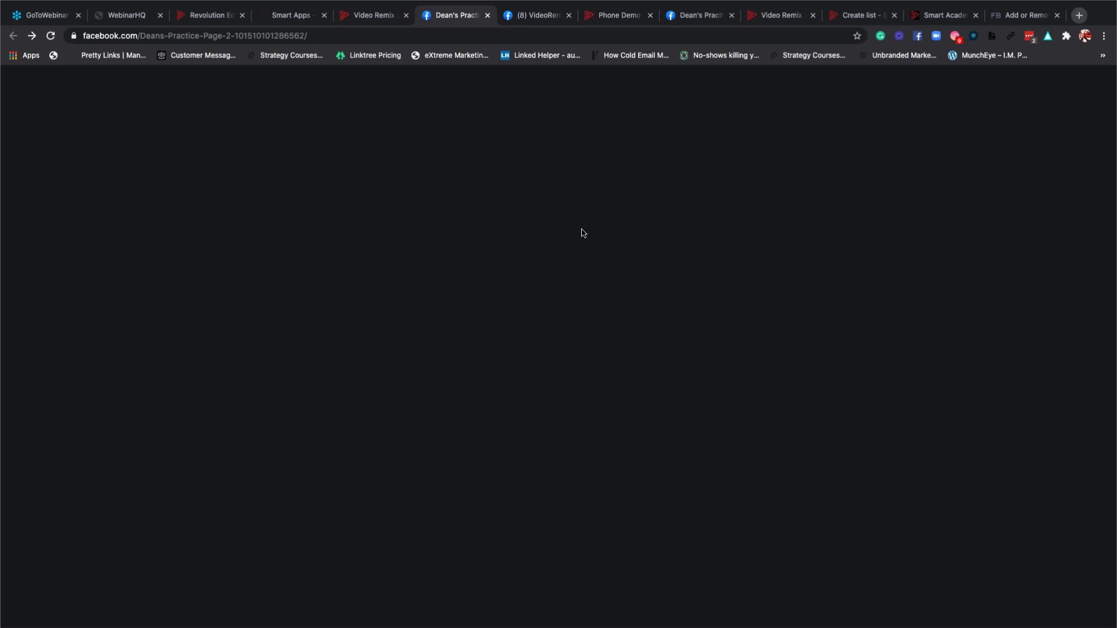
# Switch to the VideoRemix Smart Business page, list the interact-as profiles, and scroll back to its header.
pyautogui.click(525, 22)
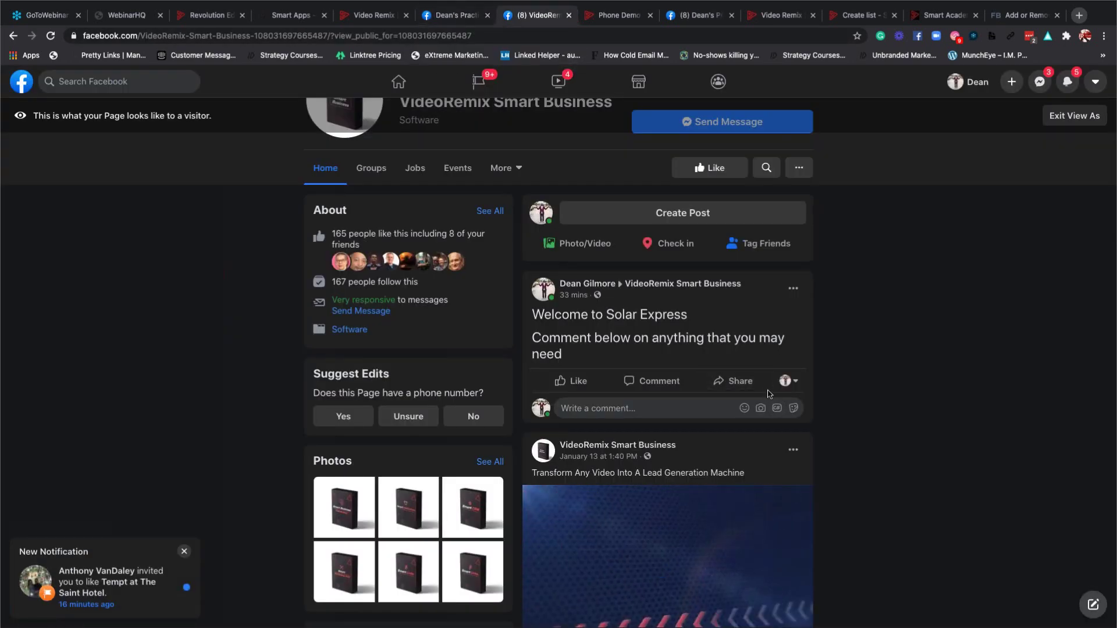
pyautogui.click(794, 387)
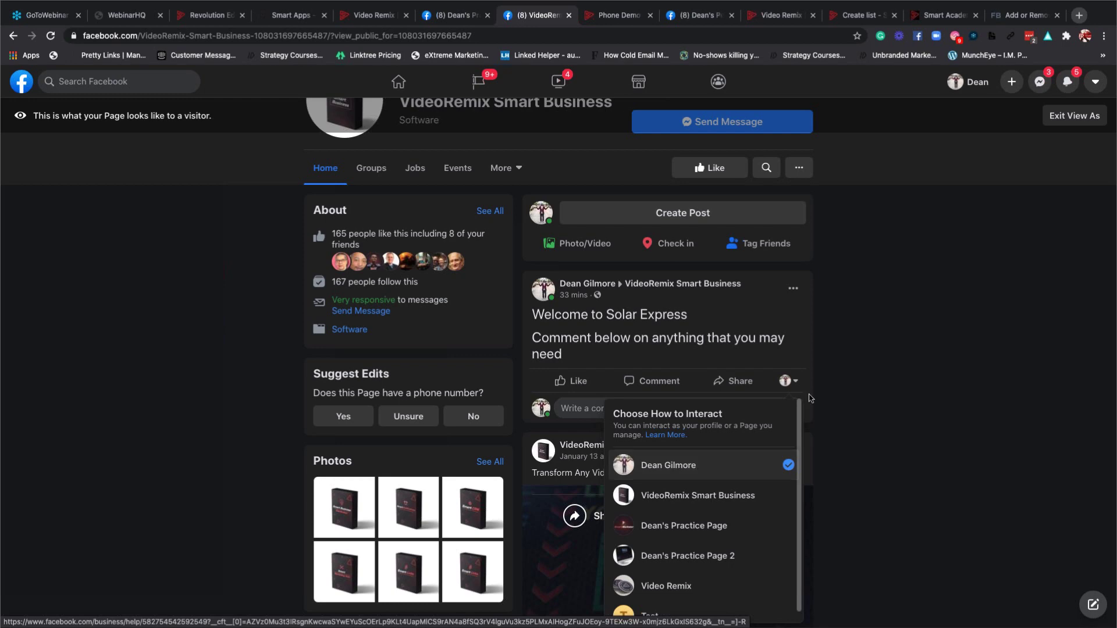
pyautogui.scroll(1, 609, 259)
pyautogui.scroll(5, 609, 259)
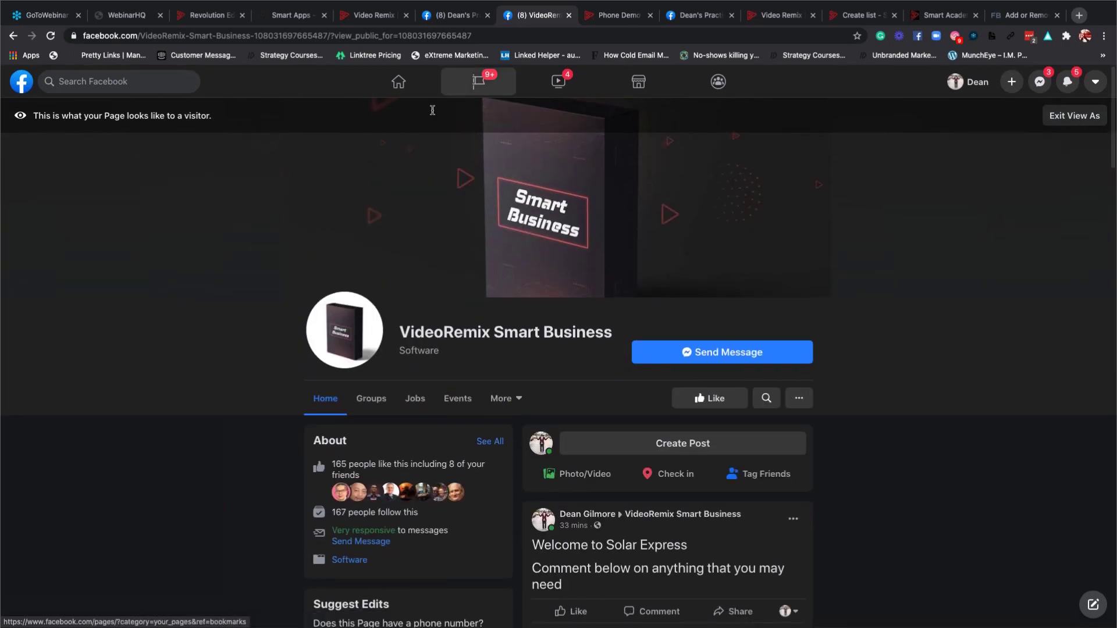
# Return to Practice Page 2, retry the post composer, then reload it and switch to visitor view.
pyautogui.hotkey('ctrl', 'shift', 'Tab')
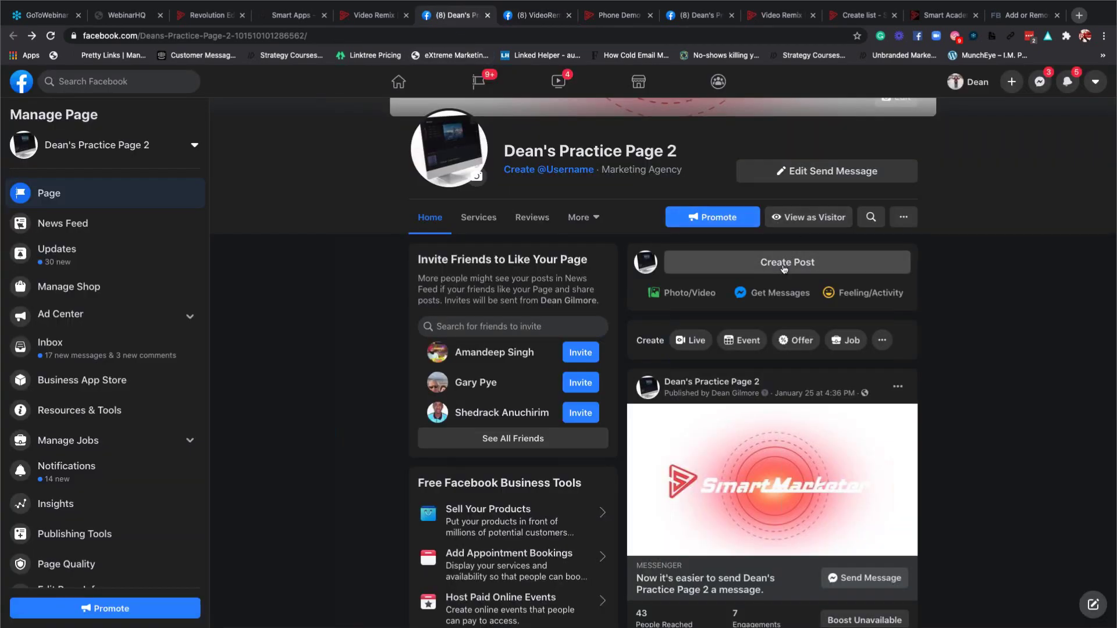
pyautogui.scroll(-5, 819, 384)
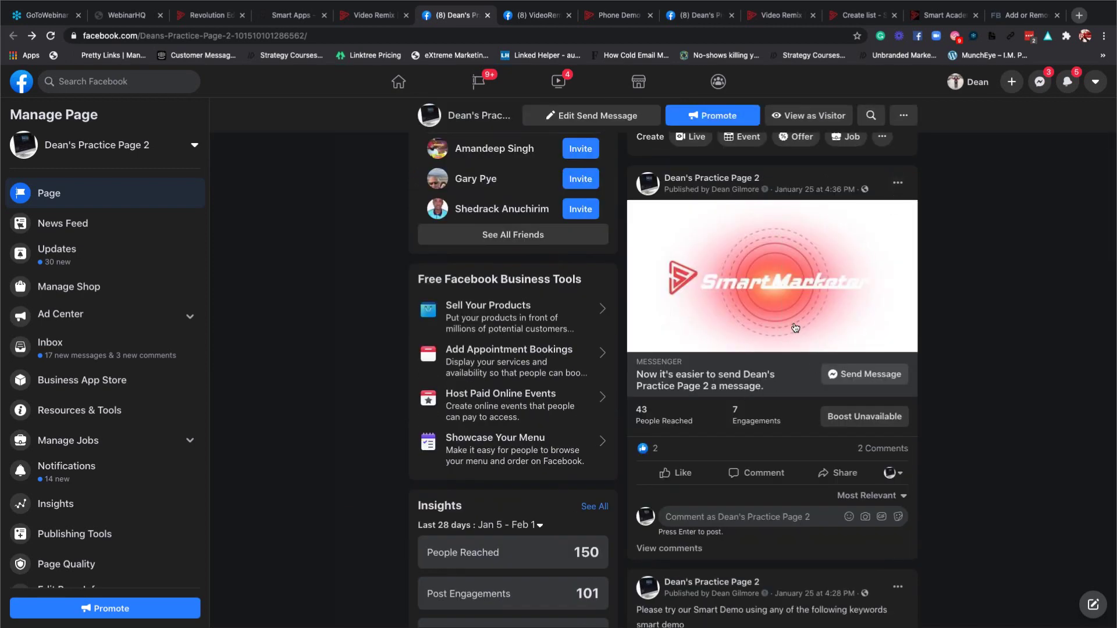
pyautogui.scroll(-1, 795, 328)
pyautogui.scroll(-4, 795, 327)
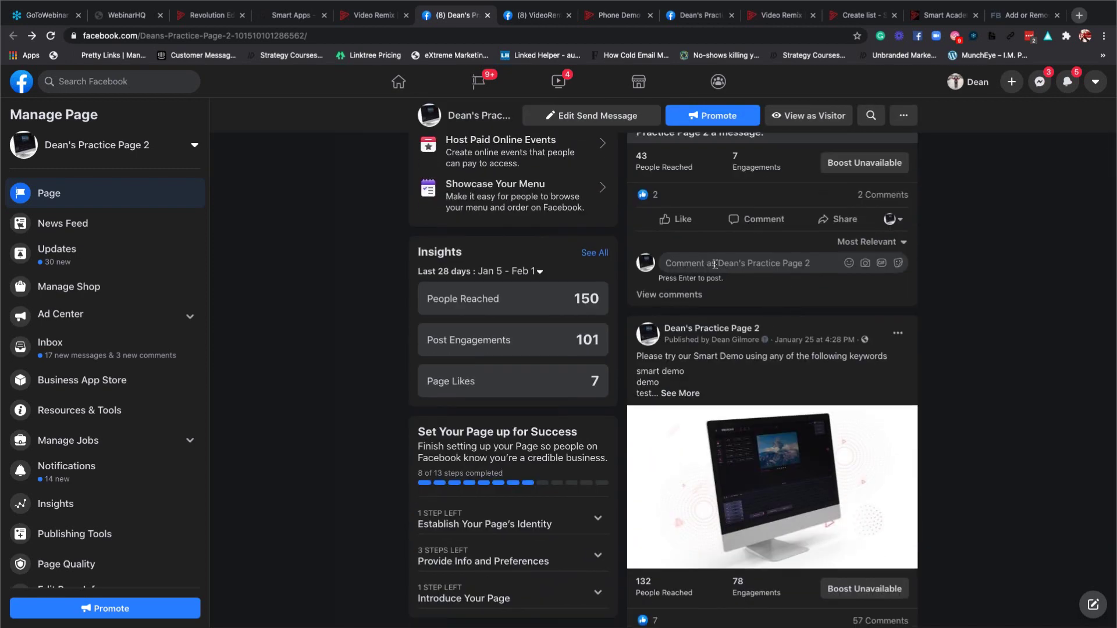
pyautogui.scroll(12, 715, 266)
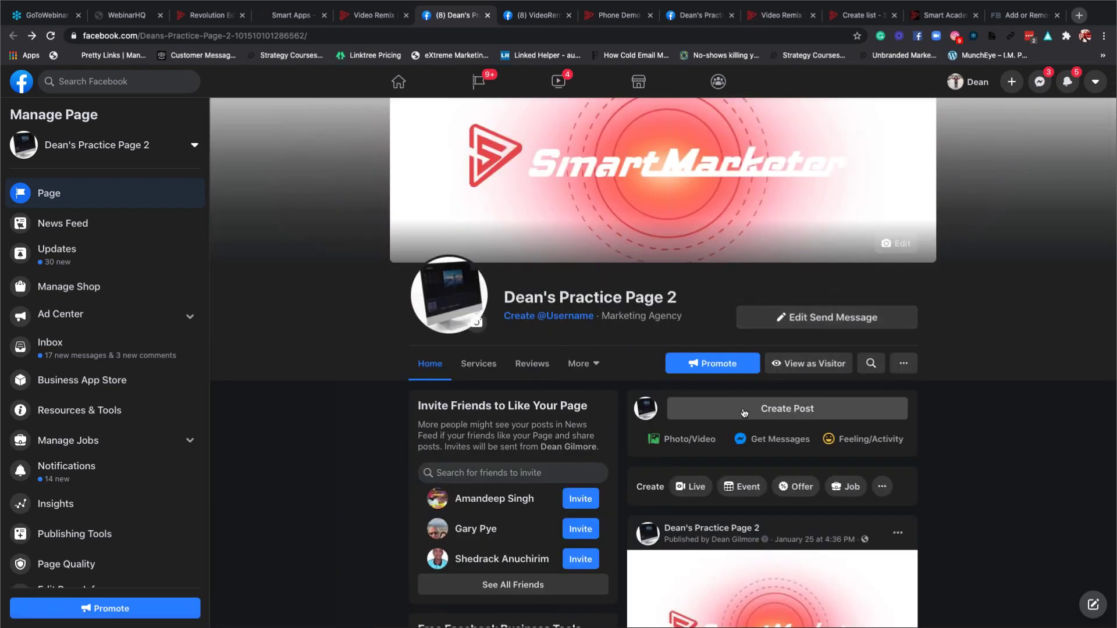
pyautogui.click(802, 408)
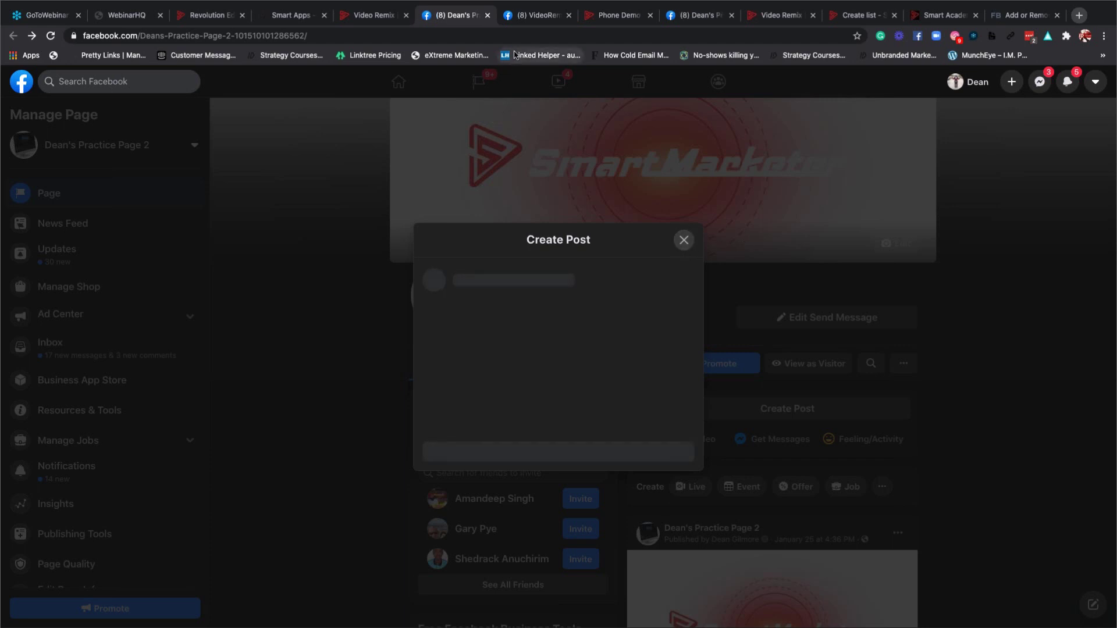
pyautogui.click(524, 19)
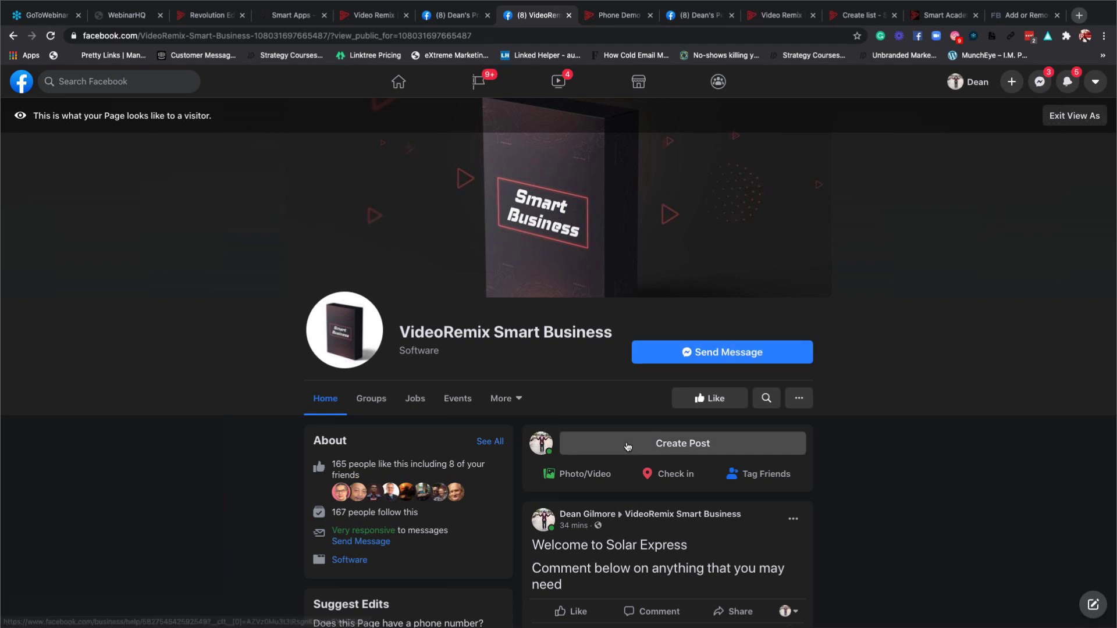
pyautogui.scroll(-1, 149, 184)
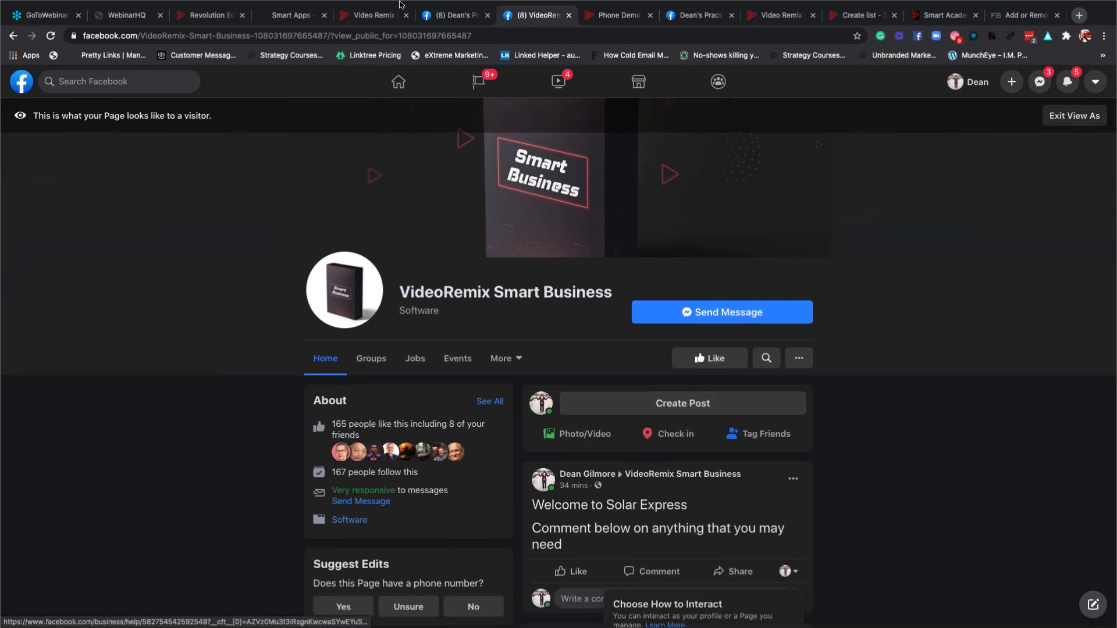
pyautogui.click(451, 19)
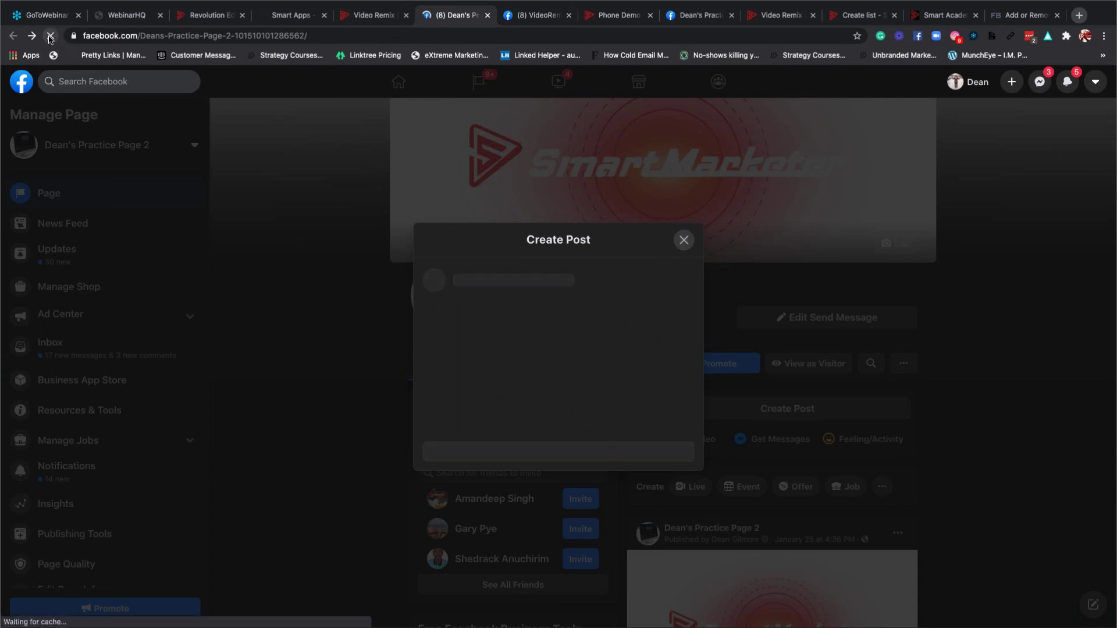
pyautogui.click(51, 36)
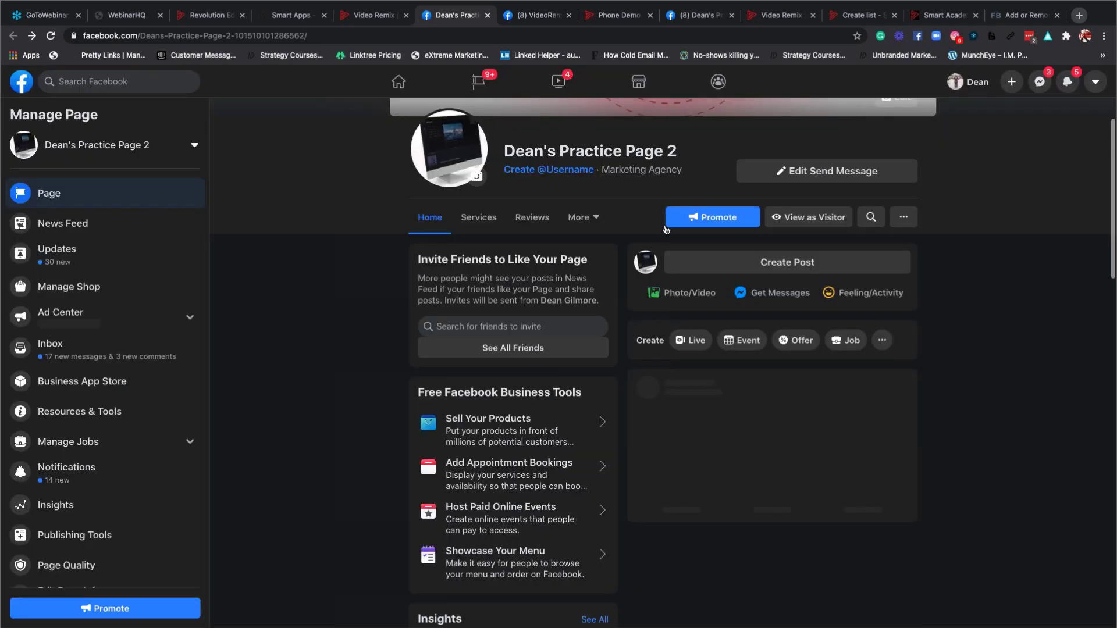
pyautogui.click(820, 222)
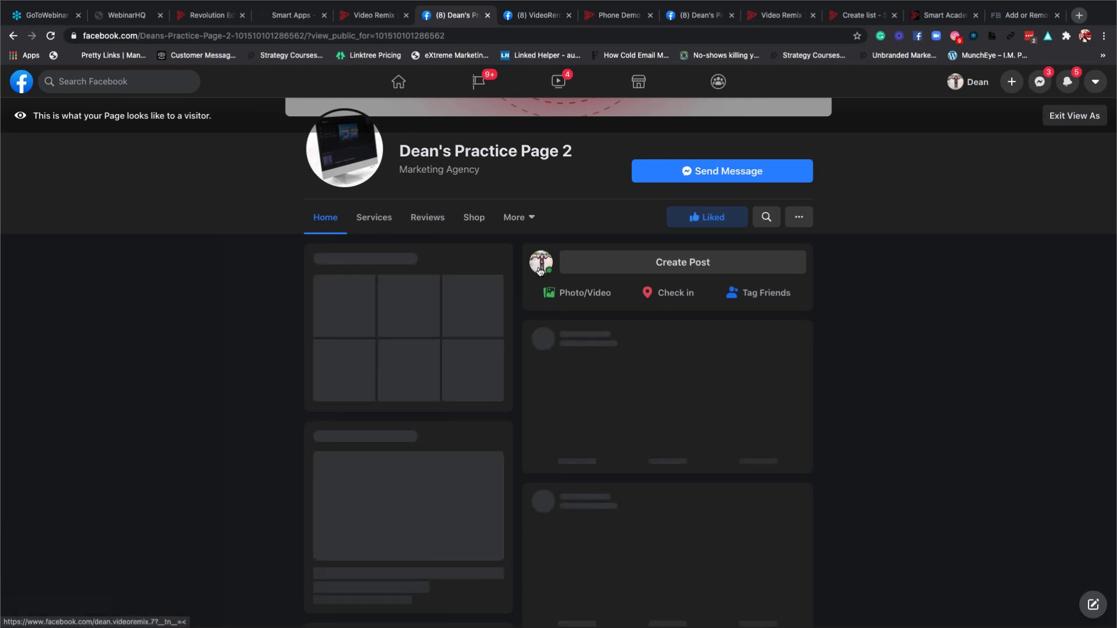
# Close the duplicate practice page and VideoRemix tabs, reload the profile, and go back to Practice Page 2.
pyautogui.click(540, 268)
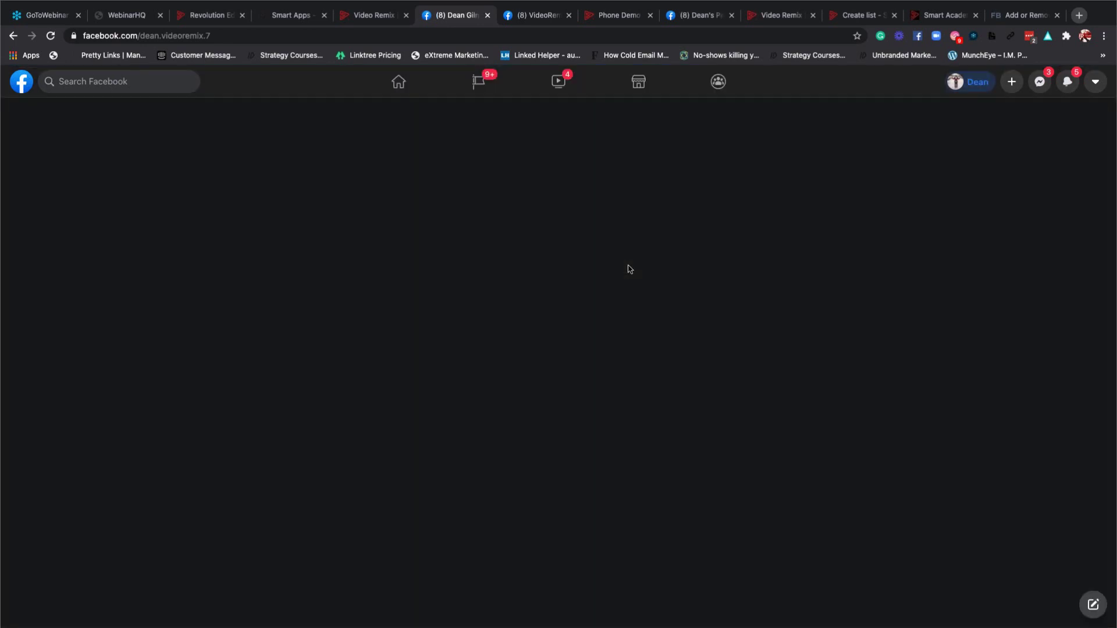
pyautogui.click(710, 17)
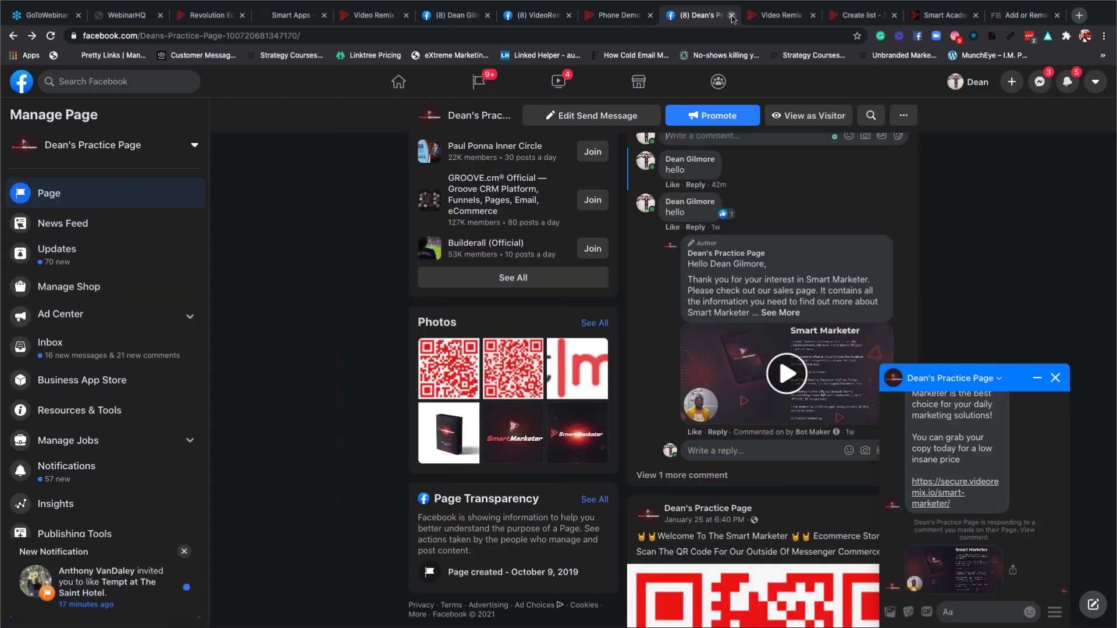
pyautogui.click(732, 15)
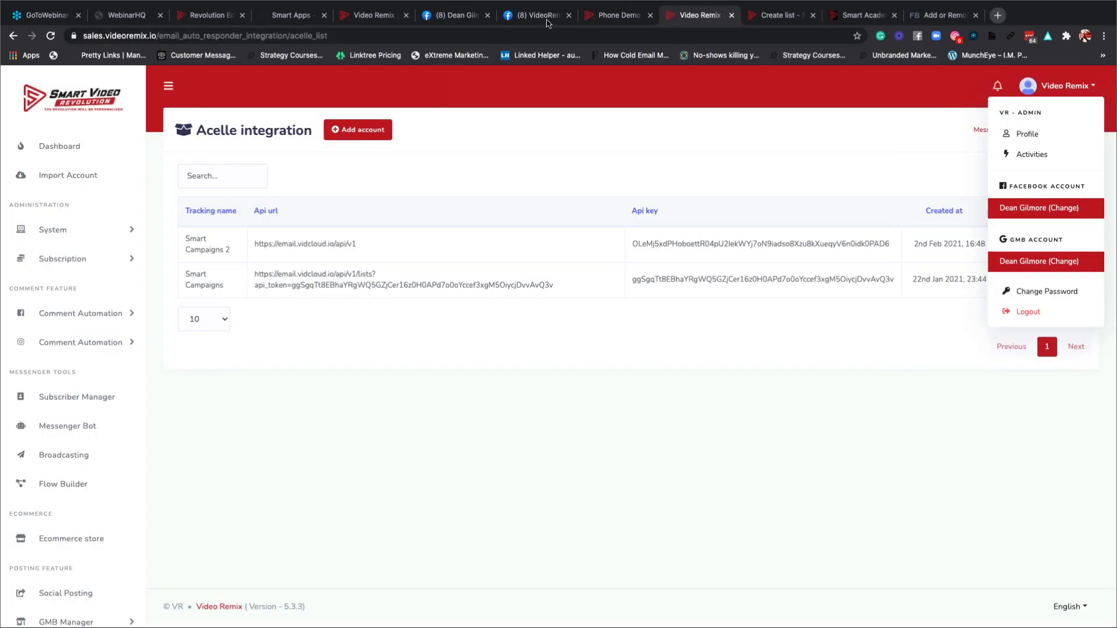
pyautogui.click(551, 17)
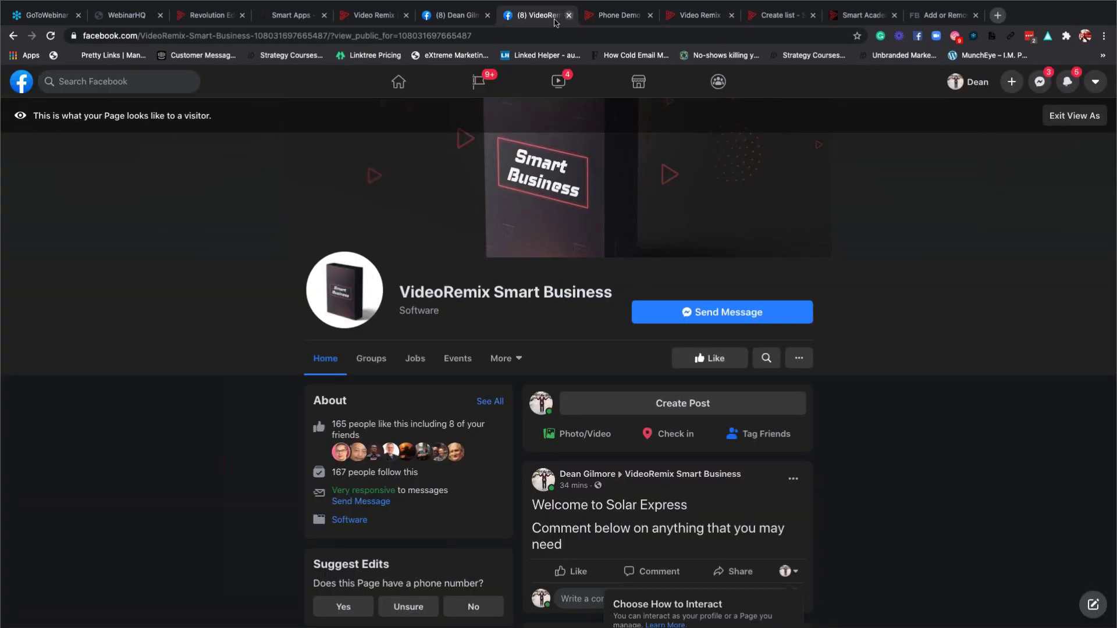
pyautogui.click(568, 16)
pyautogui.click(460, 15)
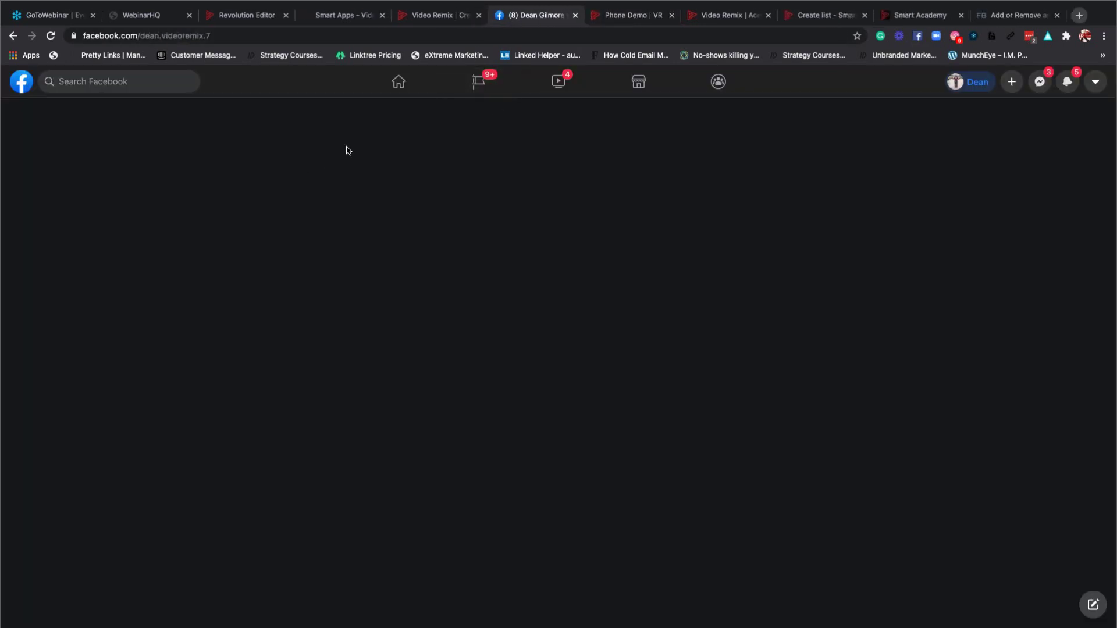
pyautogui.click(51, 37)
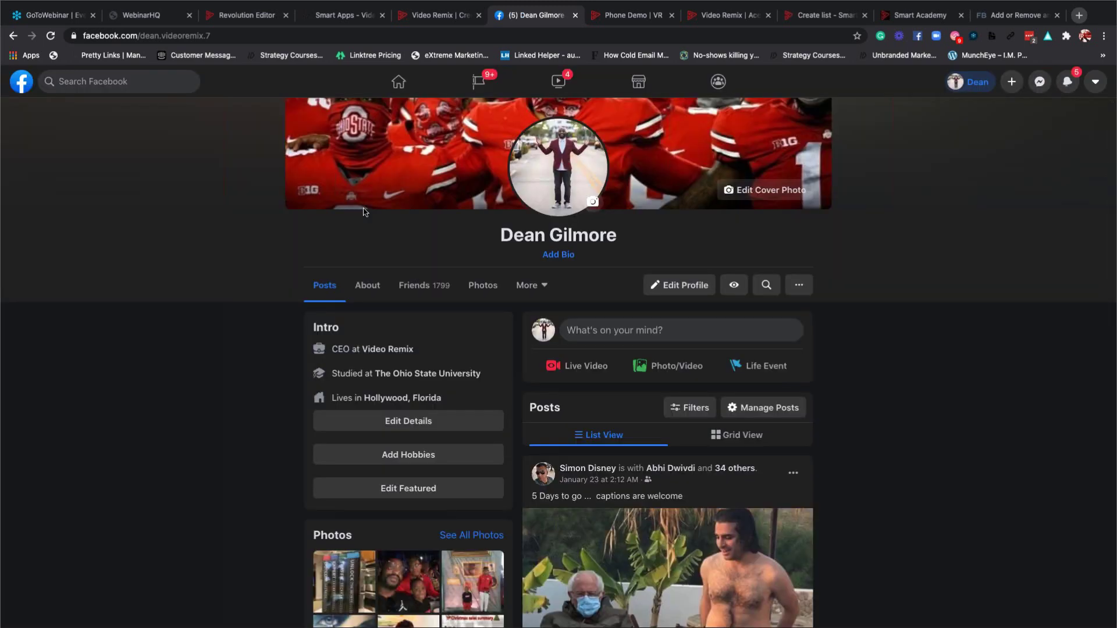
pyautogui.scroll(-1, 219, 279)
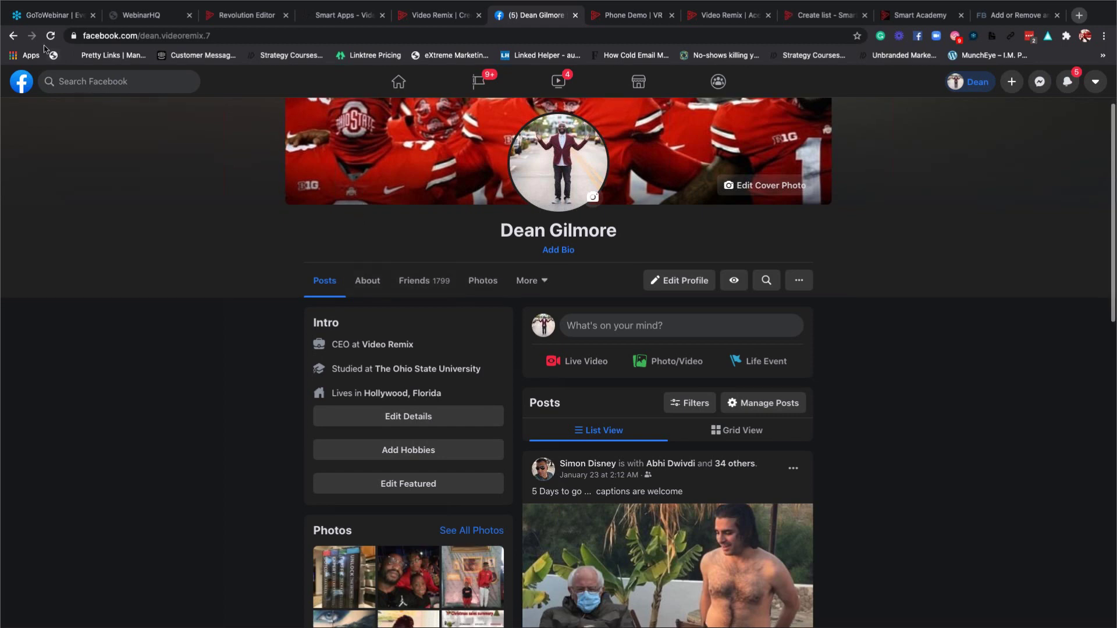
pyautogui.click(13, 36)
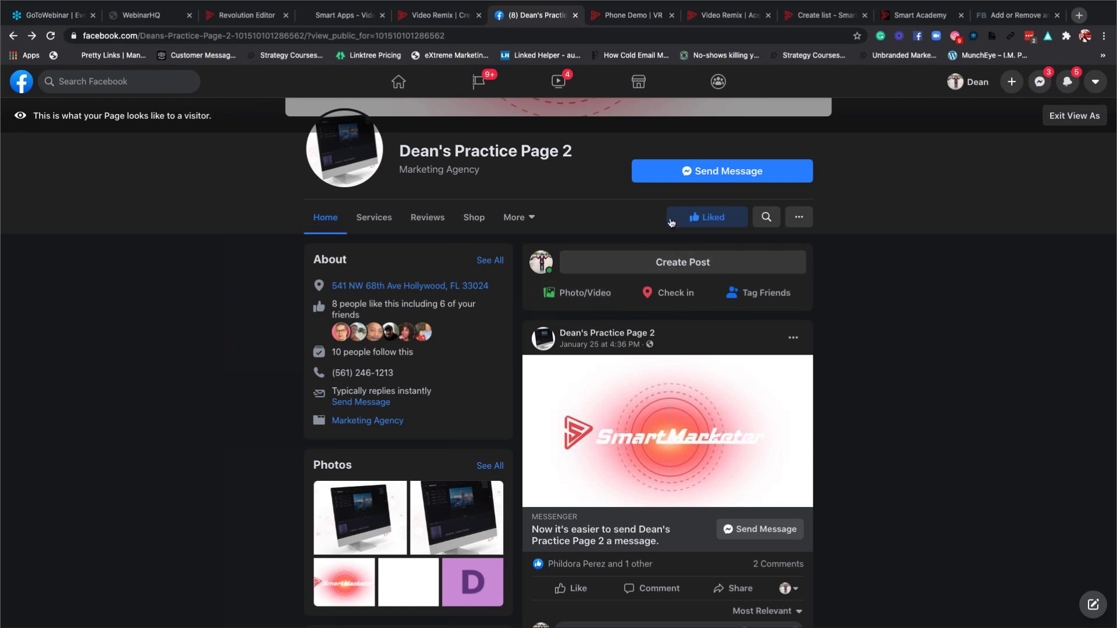
# Publish the post 'Hello how are you' on Dean's Practice Page 2.
pyautogui.click(658, 269)
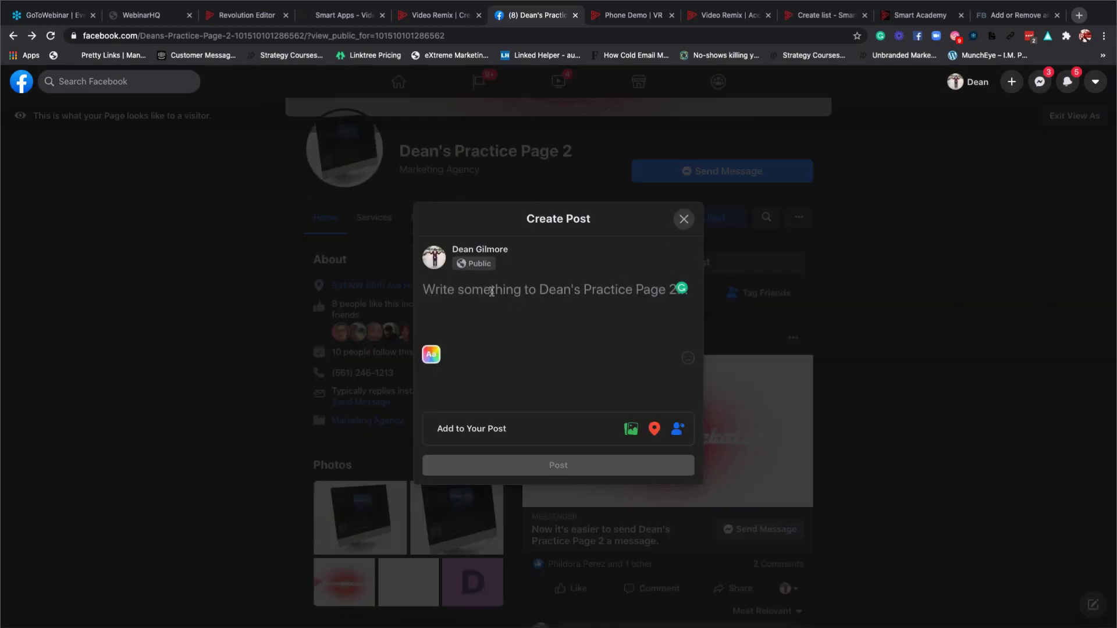
pyautogui.write('Hello')
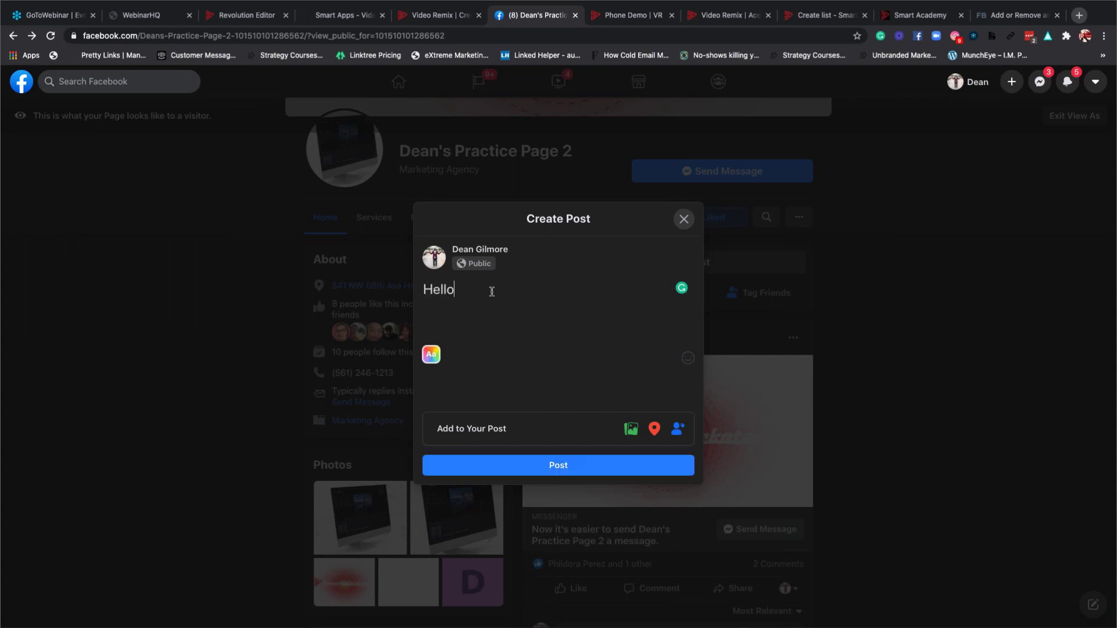
pyautogui.write(' how are you')
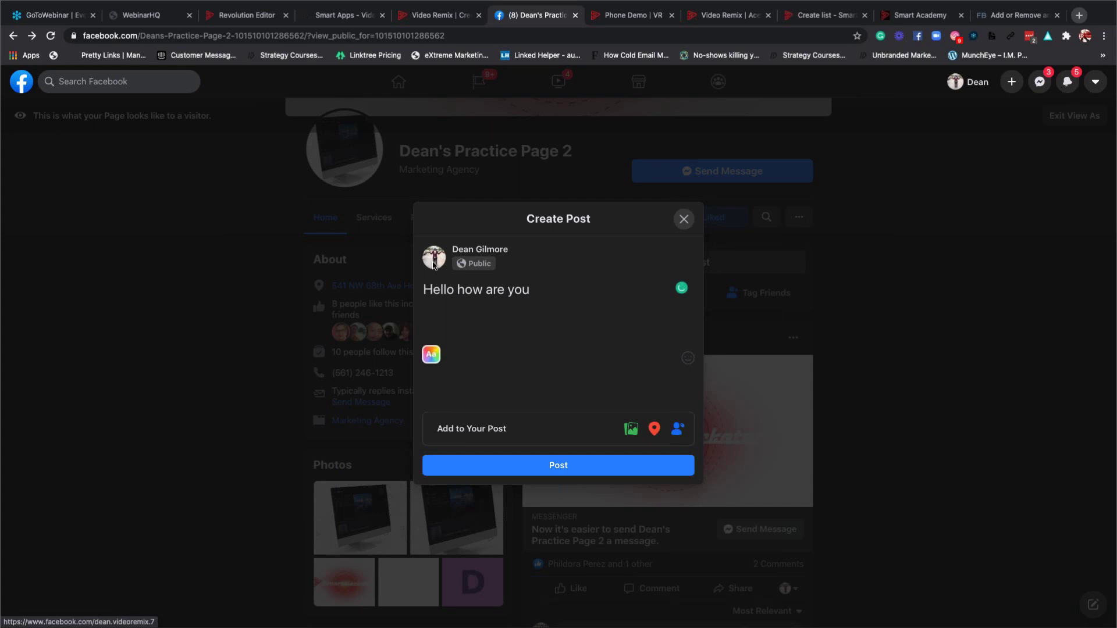
pyautogui.click(552, 472)
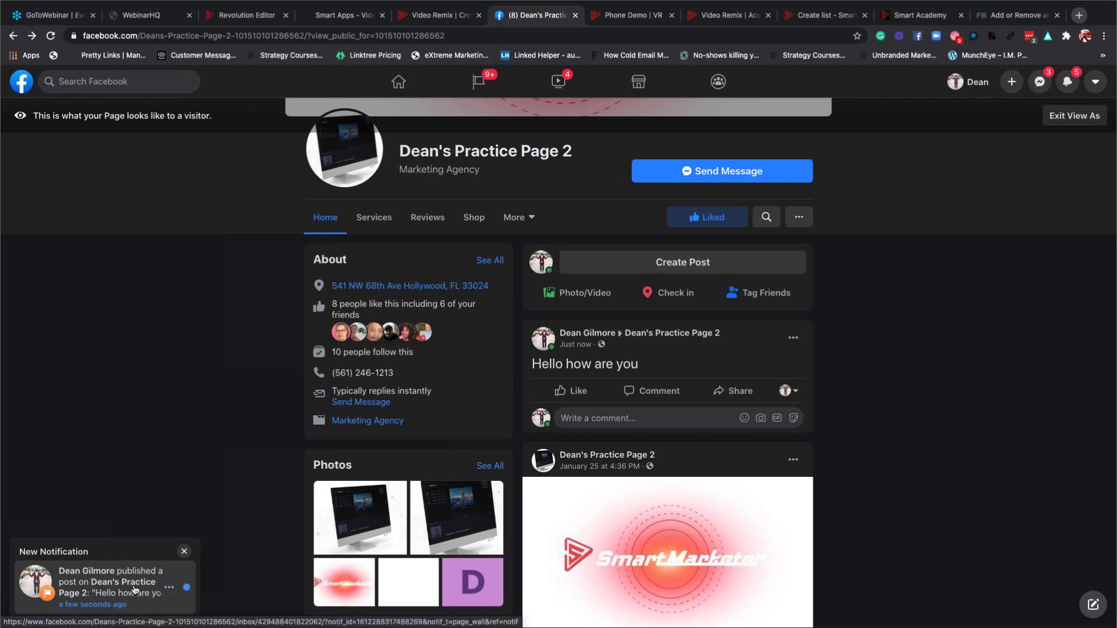
# Comment 'High' under the new 'Hello how are you' post.
pyautogui.scroll(-1, 645, 381)
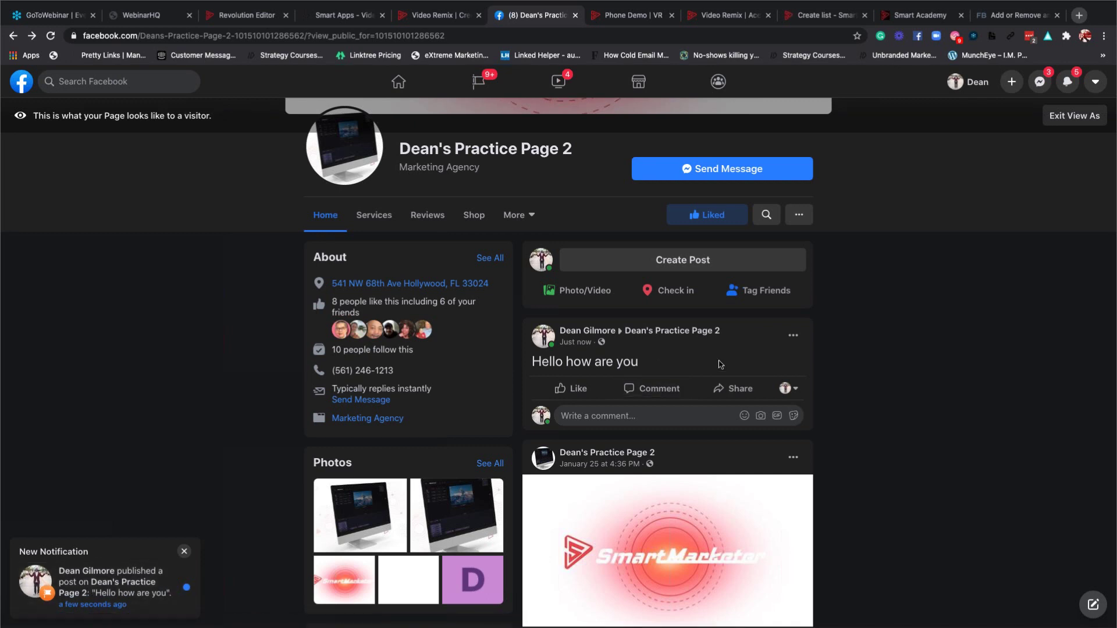
pyautogui.click(608, 404)
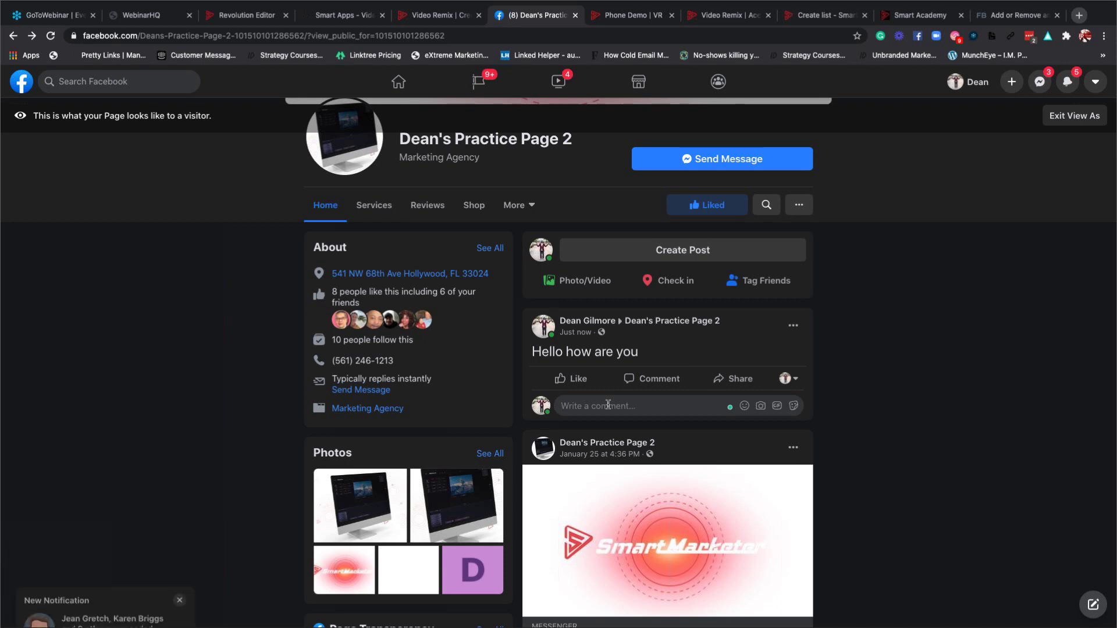
pyautogui.write('Hi')
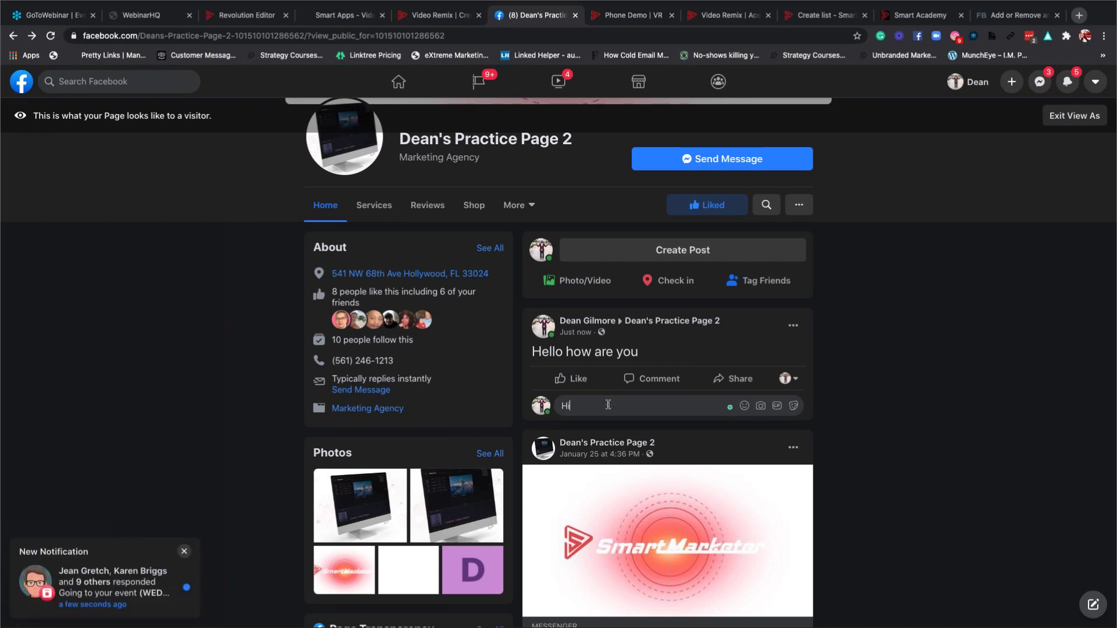
pyautogui.write('g h')
pyautogui.press('Return')
pyautogui.moveTo(608, 409)
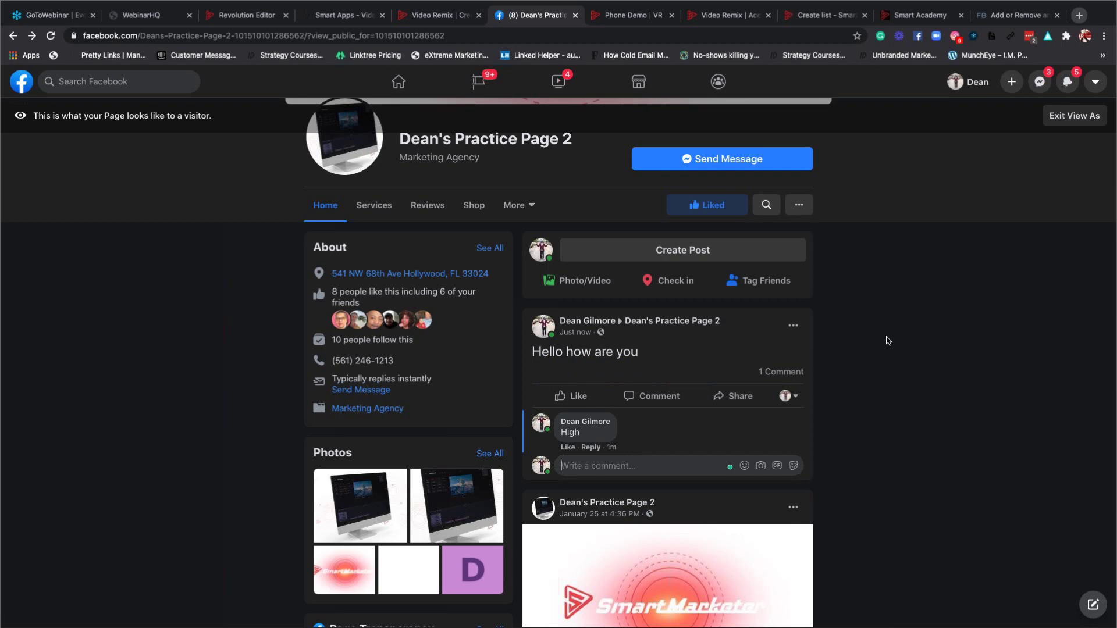
# Expand the Smart Demo post's keywords and comment 'demo' on it.
pyautogui.scroll(-4, 888, 341)
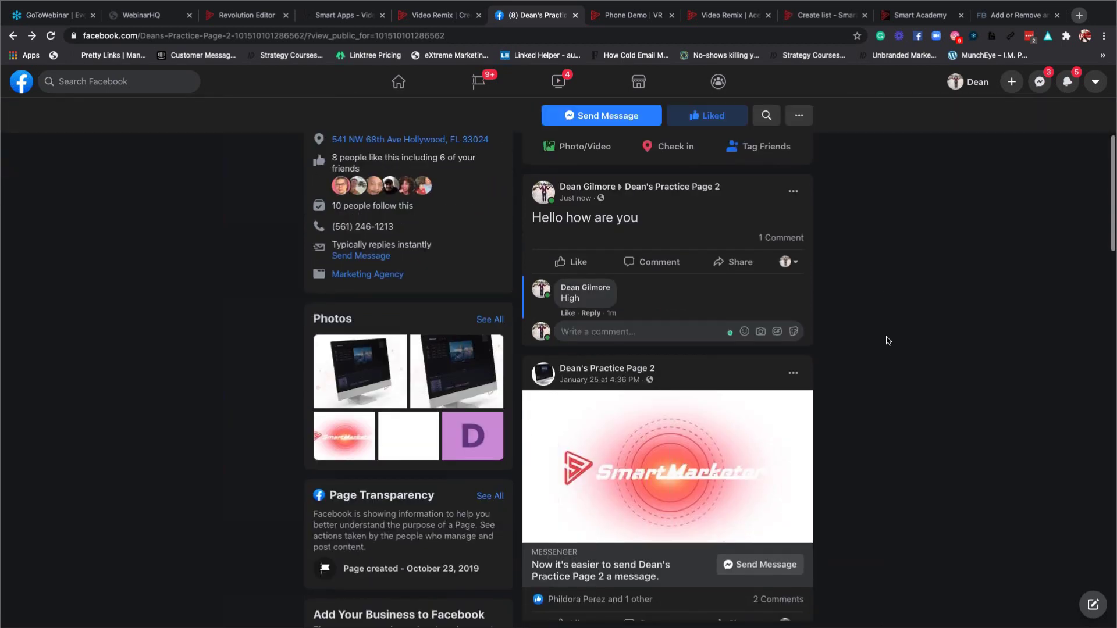
pyautogui.scroll(-5, 888, 341)
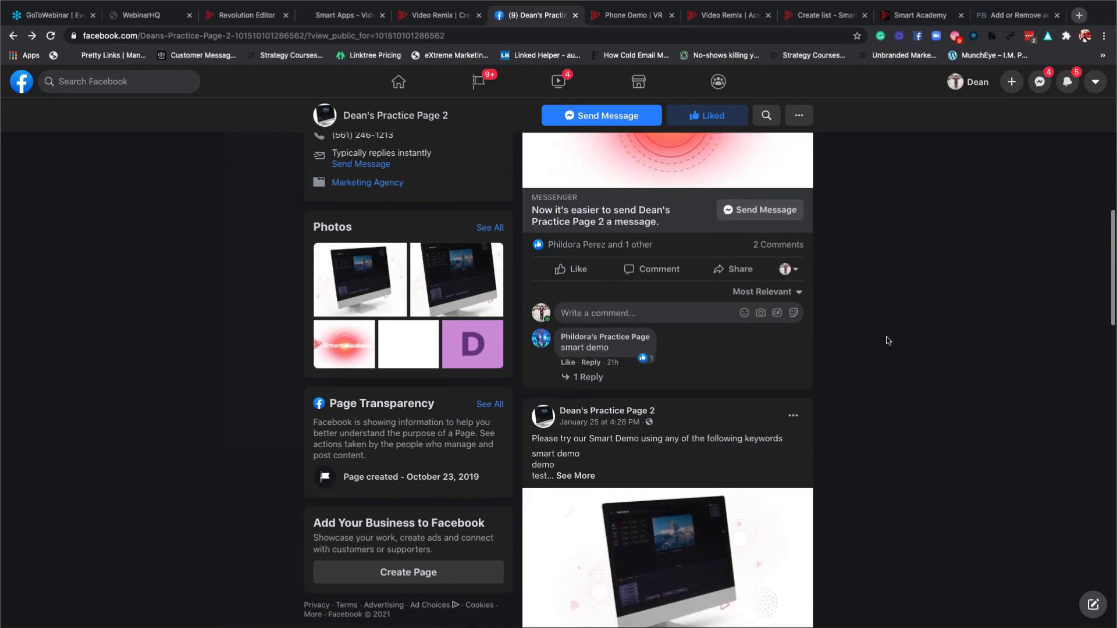
pyautogui.scroll(-3, 719, 360)
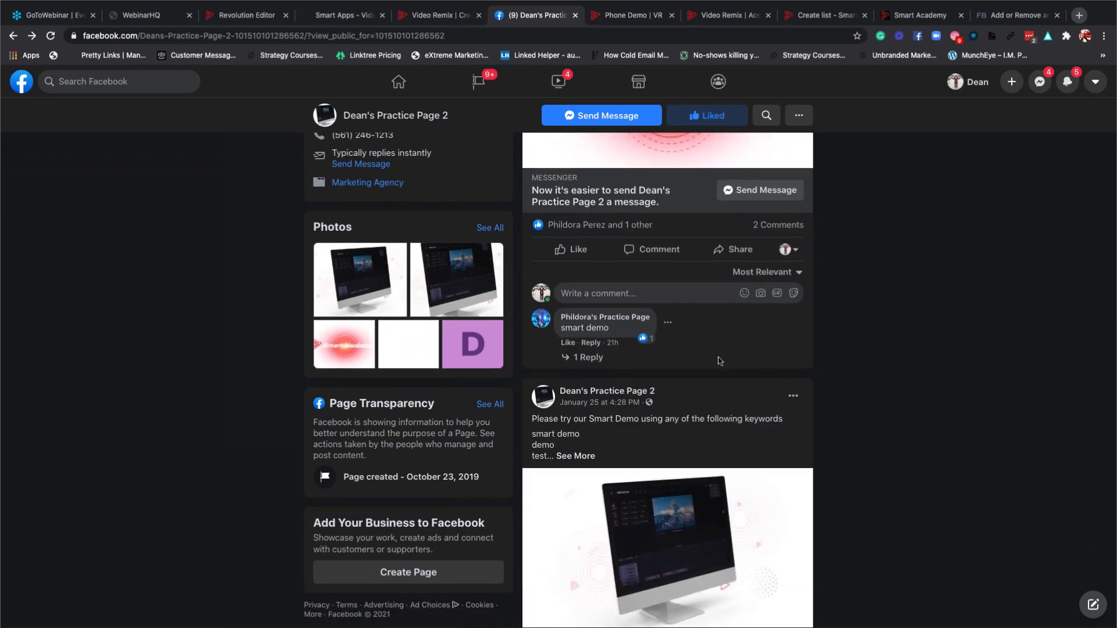
pyautogui.click(574, 333)
pyautogui.scroll(-3, 727, 347)
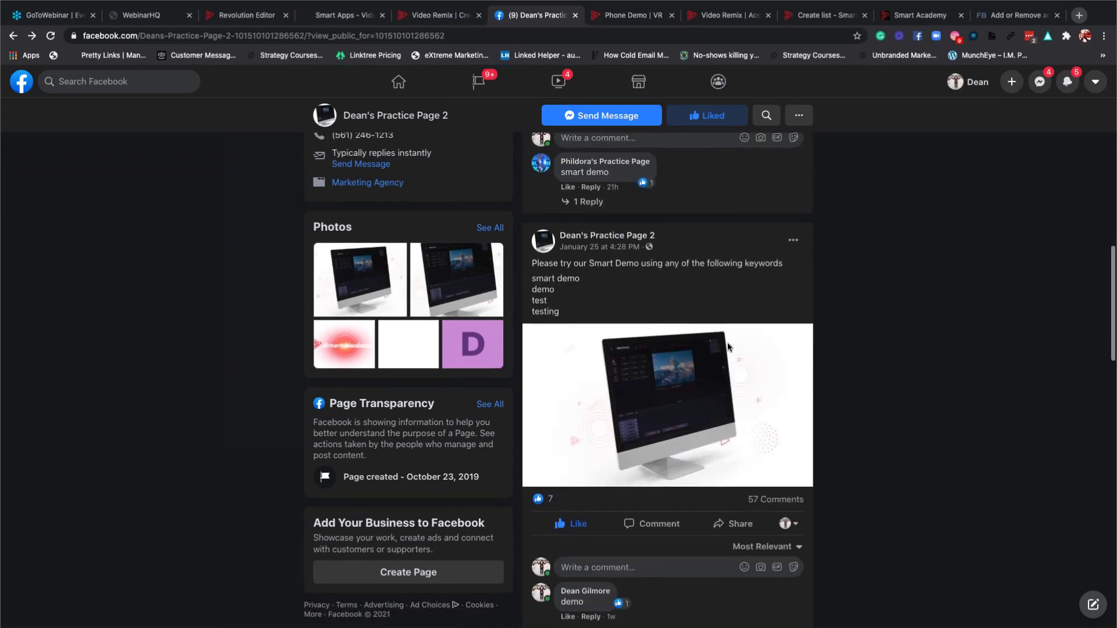
pyautogui.click(601, 404)
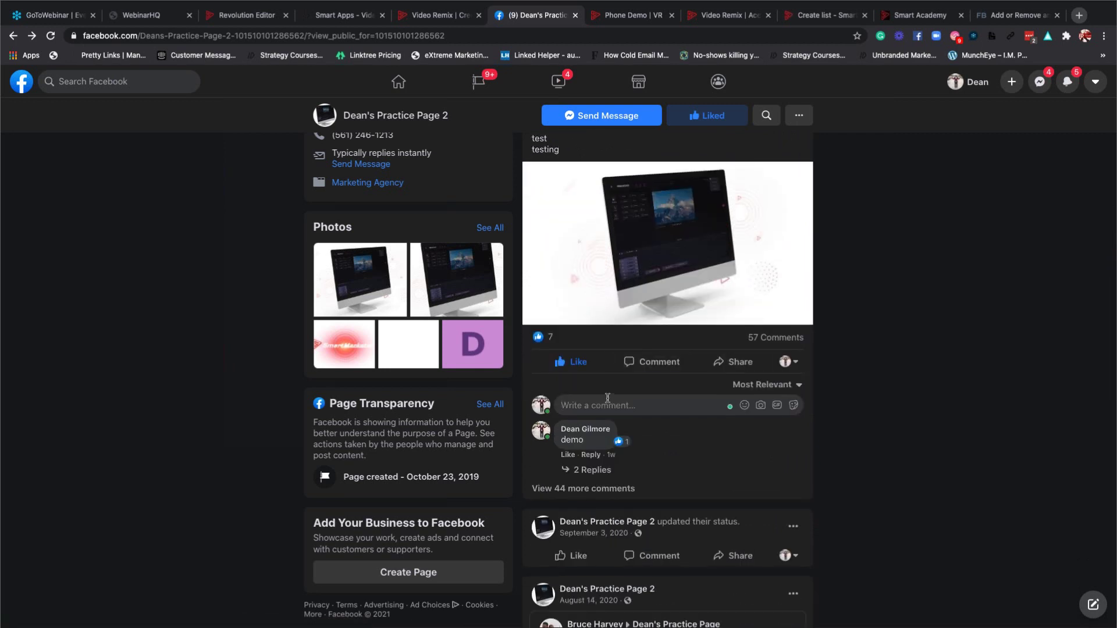
pyautogui.write('smar')
pyautogui.press('BackSpace')
pyautogui.press('BackSpace')
pyautogui.press('BackSpace')
pyautogui.press('BackSpace')
pyautogui.write('demoi')
pyautogui.press('Return')
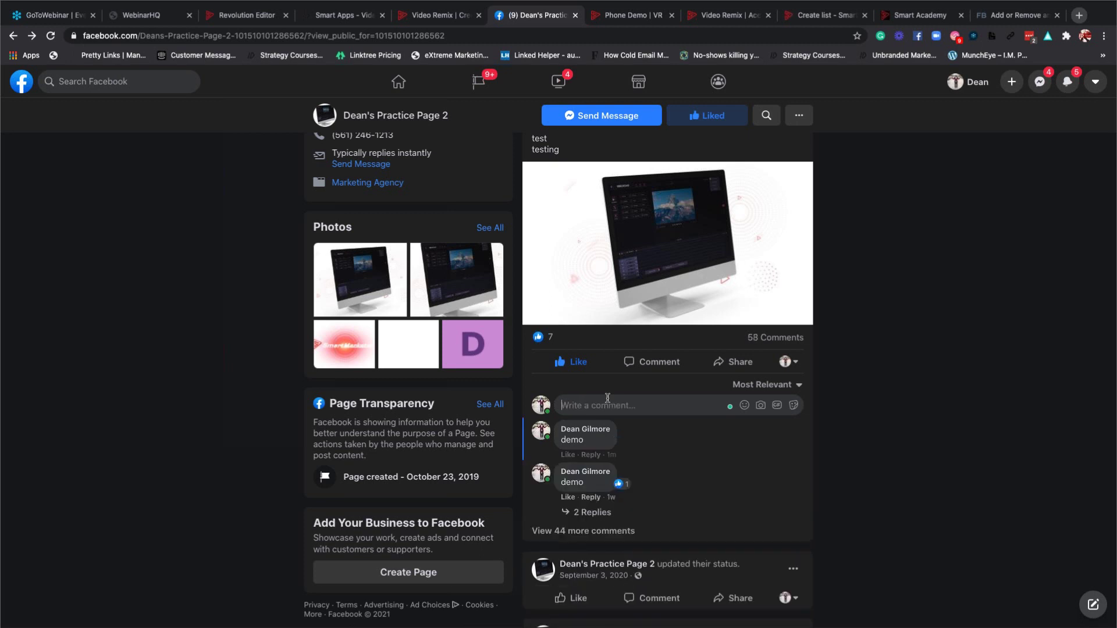
# Check the posted demo comment and start another comment on the Smart Demo post.
pyautogui.scroll(3, 652, 399)
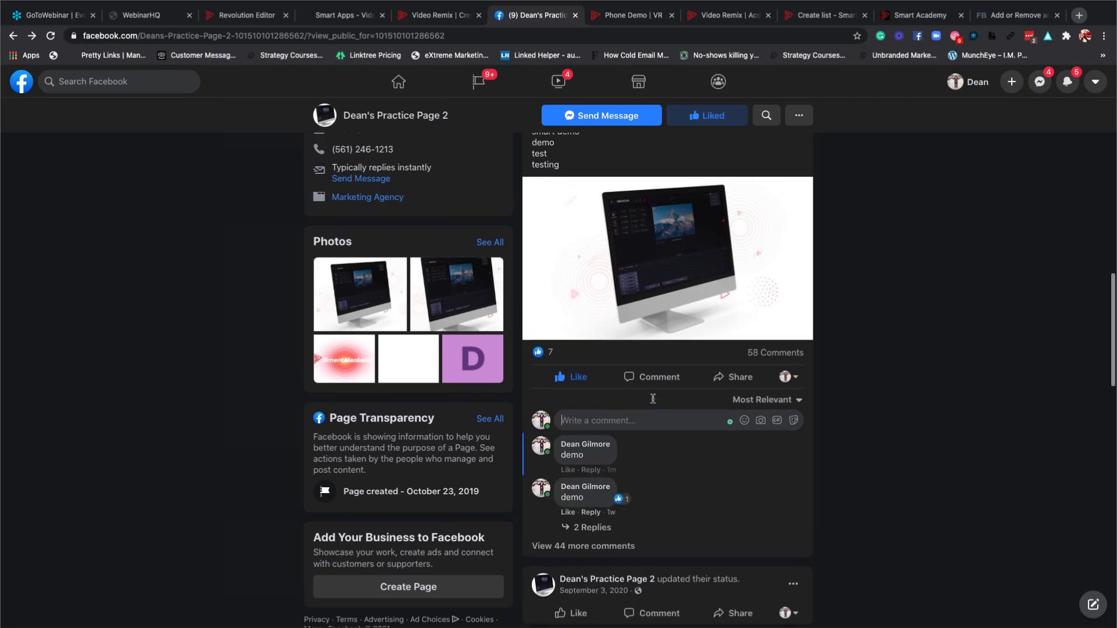
pyautogui.scroll(-2, 654, 403)
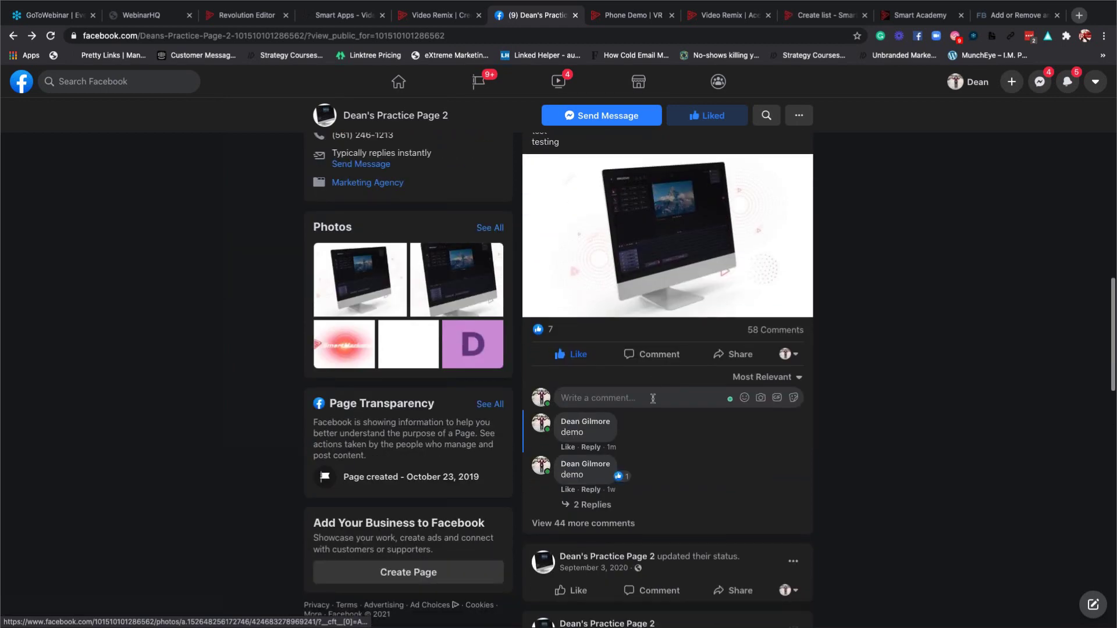
pyautogui.scroll(4, 582, 410)
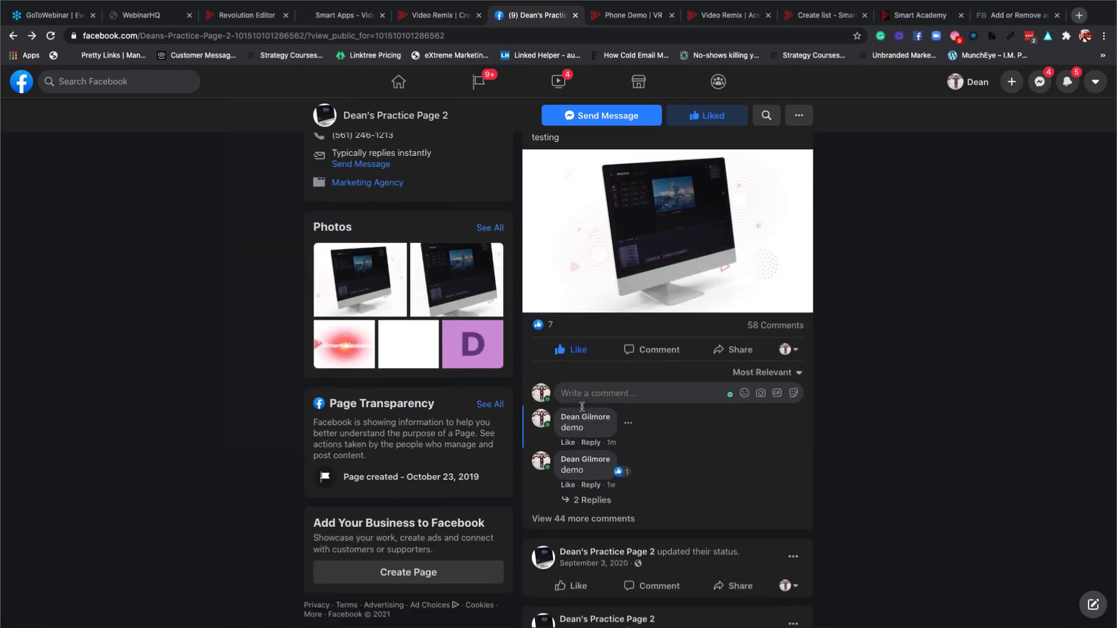
pyautogui.scroll(15, 582, 411)
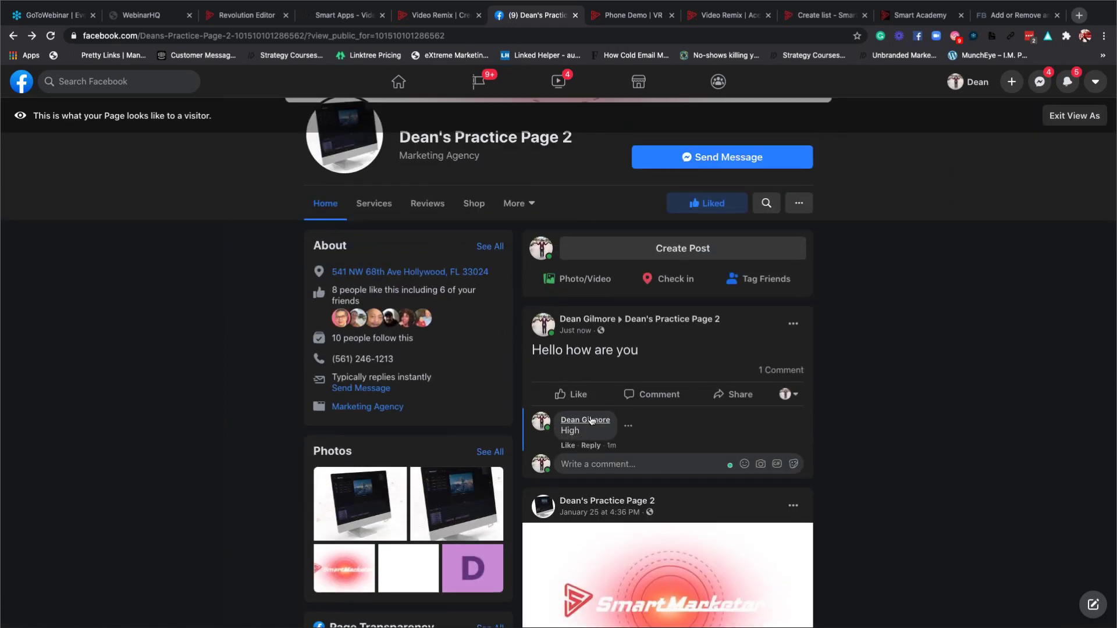
pyautogui.scroll(-10, 588, 401)
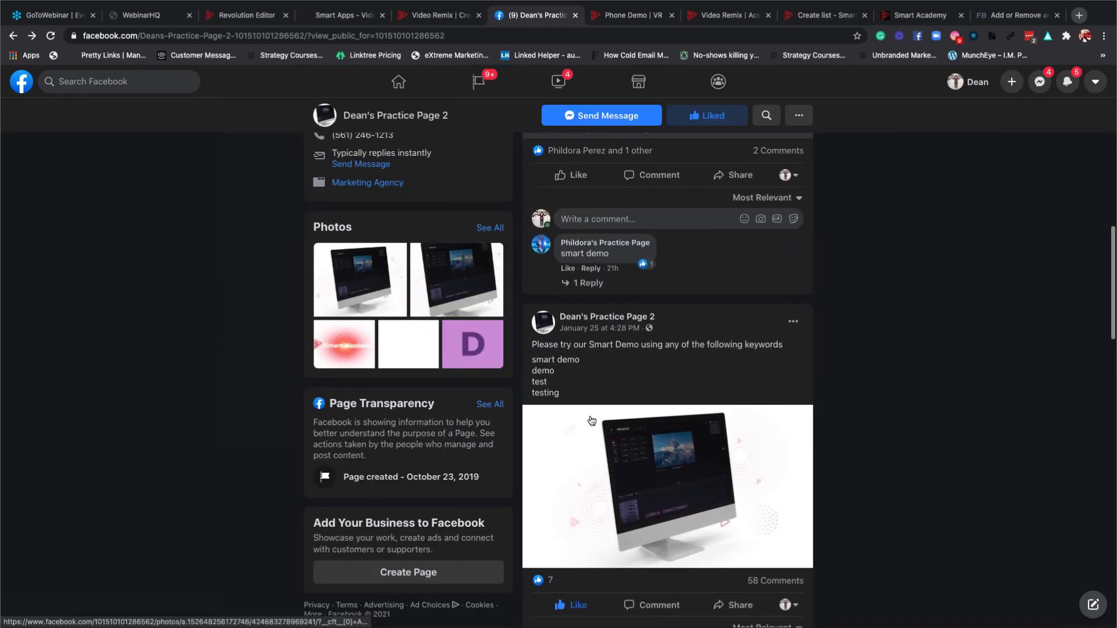
pyautogui.scroll(-1, 613, 301)
pyautogui.scroll(-6, 613, 300)
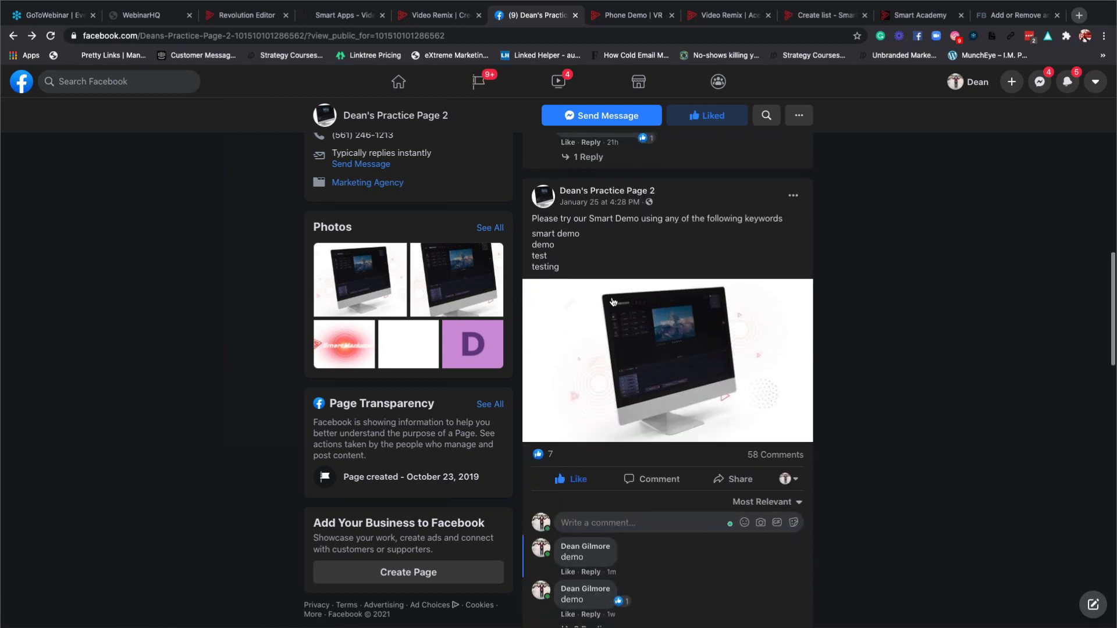
pyautogui.click(612, 303)
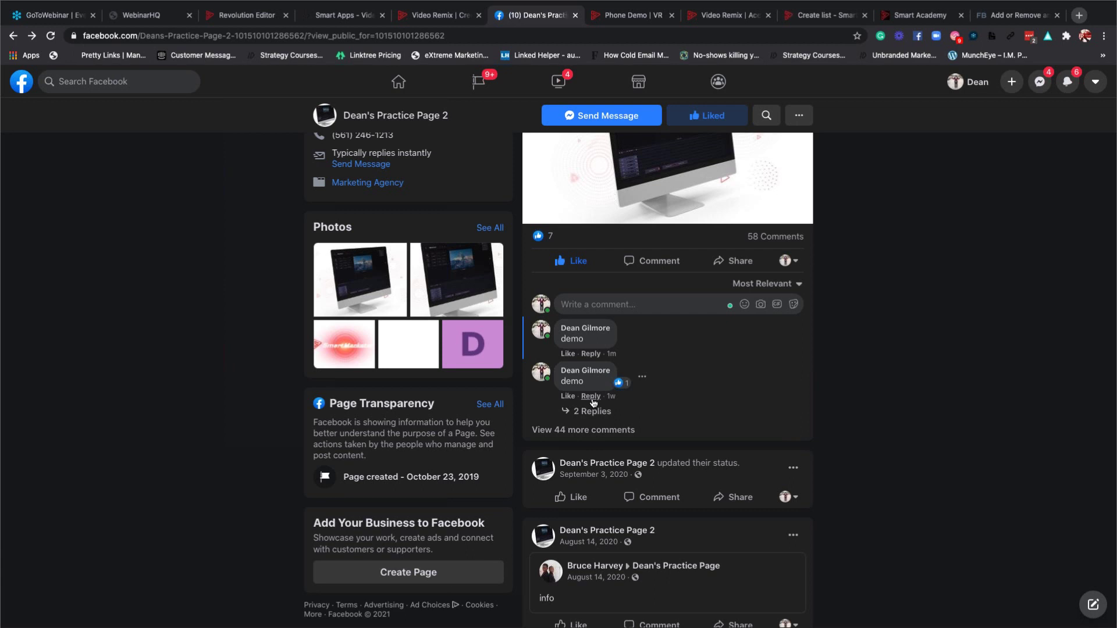
pyautogui.scroll(7, 593, 407)
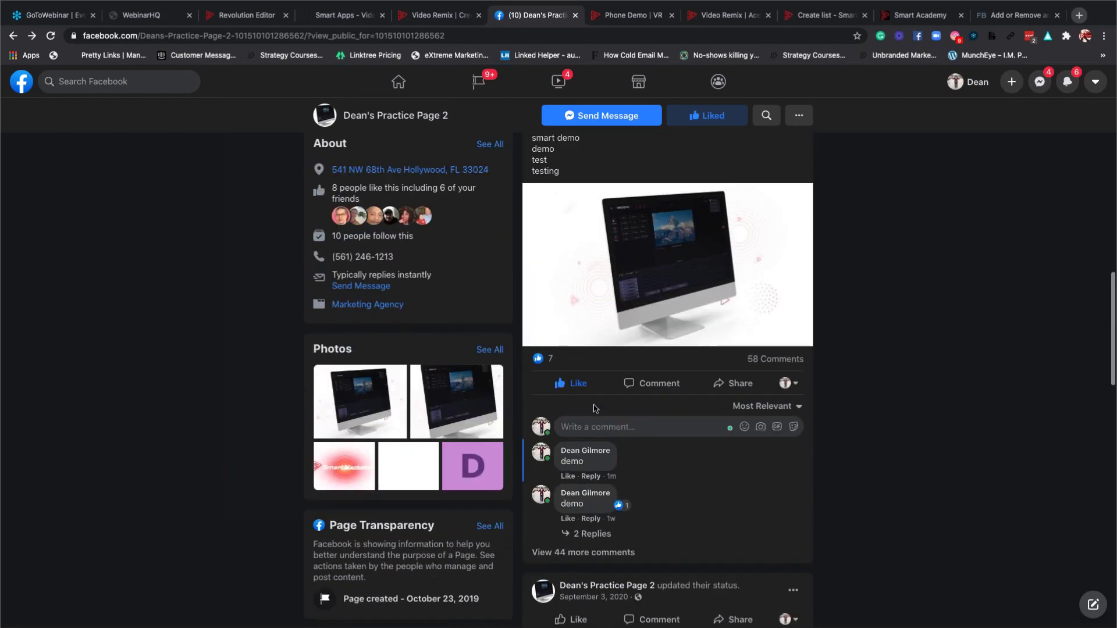
# Review the practice page's campaign in VideoRemix, then return to the Facebook page tab.
pyautogui.click(439, 17)
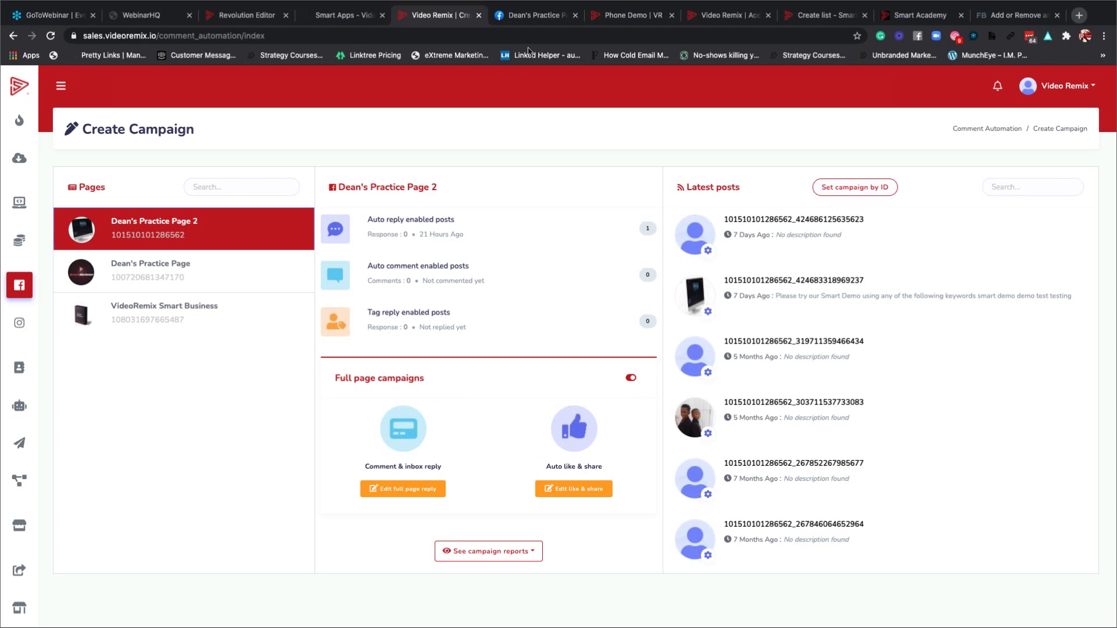
pyautogui.click(528, 20)
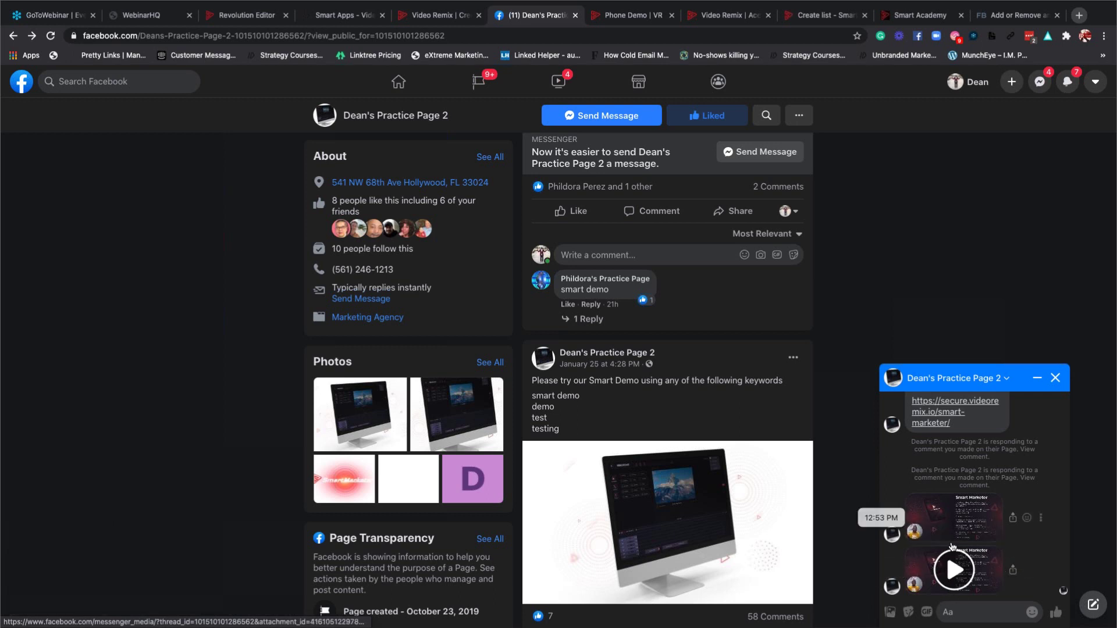
# Expand the replies under the older demo comment to see the automatic Smart Marketer reply.
pyautogui.scroll(2, 703, 434)
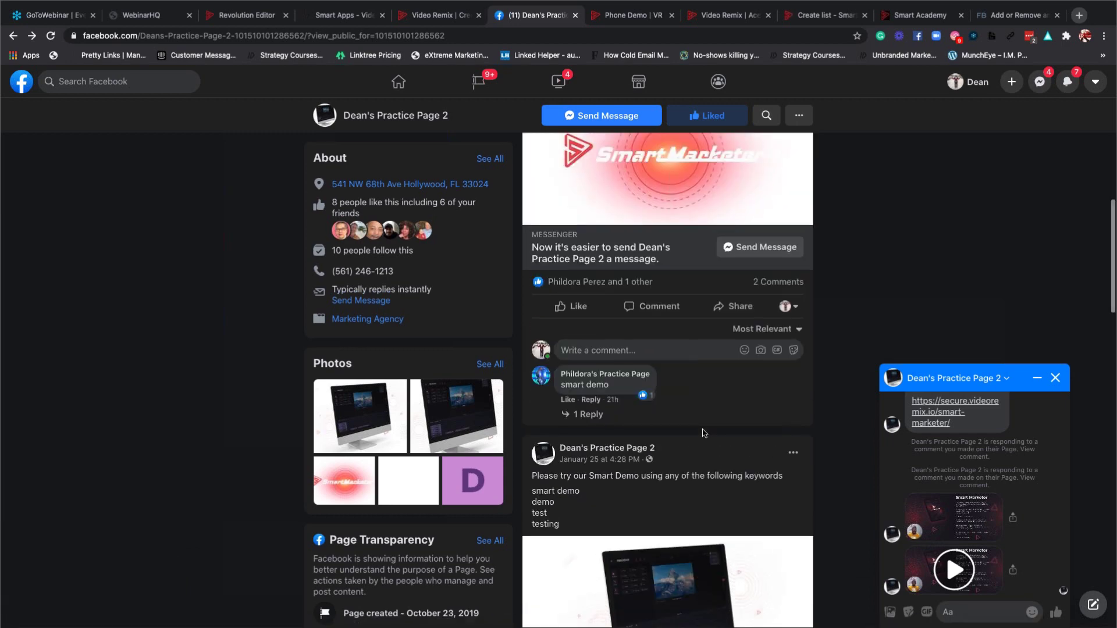
pyautogui.scroll(8, 704, 434)
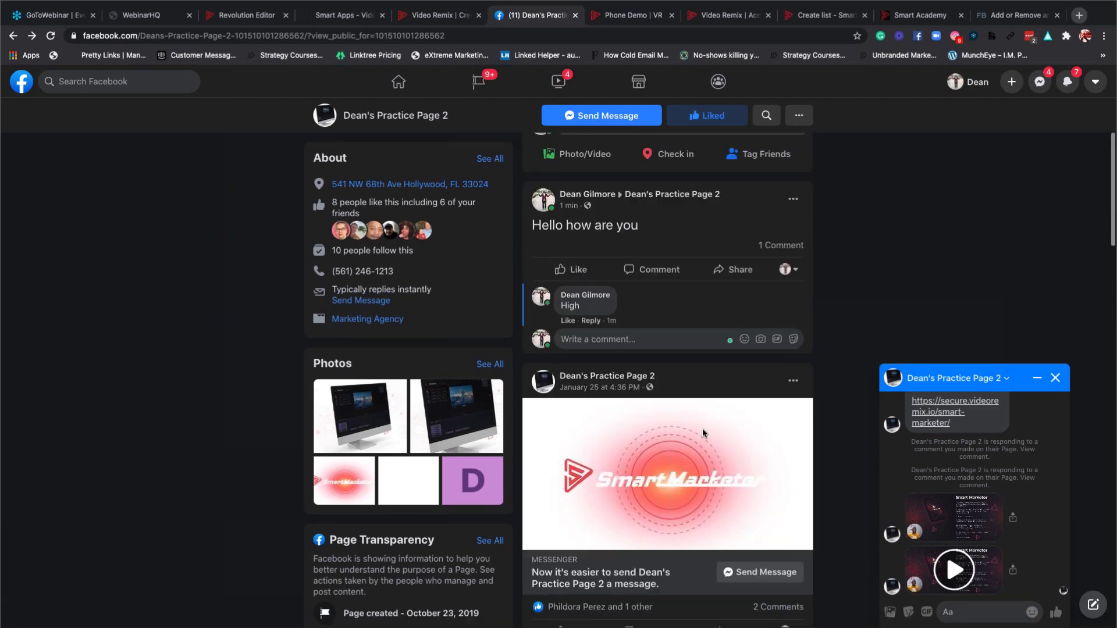
pyautogui.scroll(-1, 704, 433)
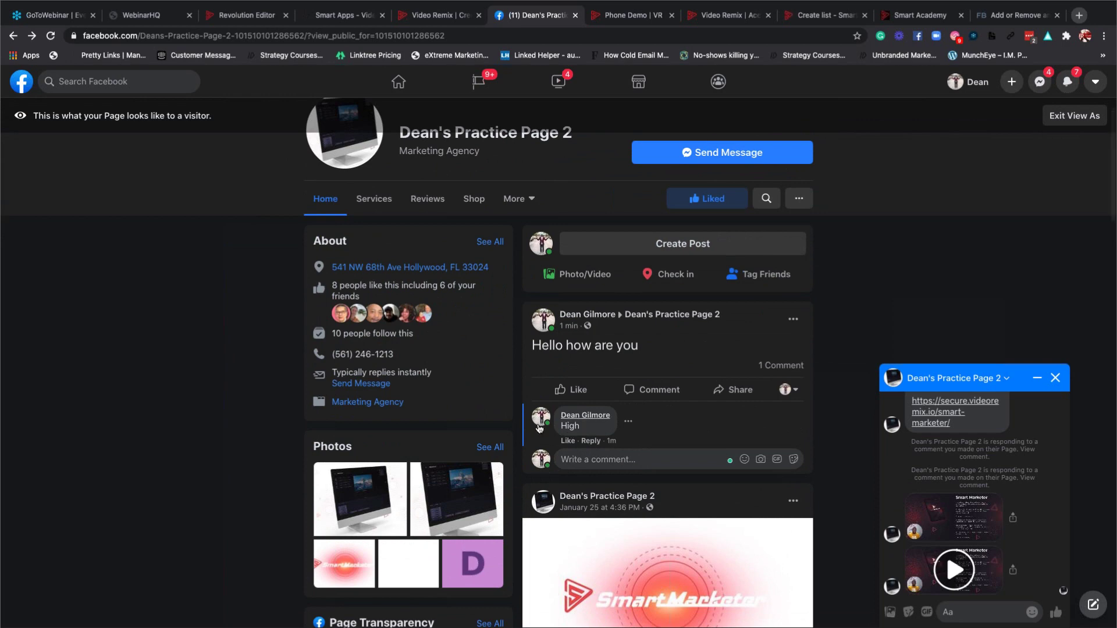
pyautogui.moveTo(569, 423)
pyautogui.scroll(-1, 647, 428)
pyautogui.scroll(-12, 647, 428)
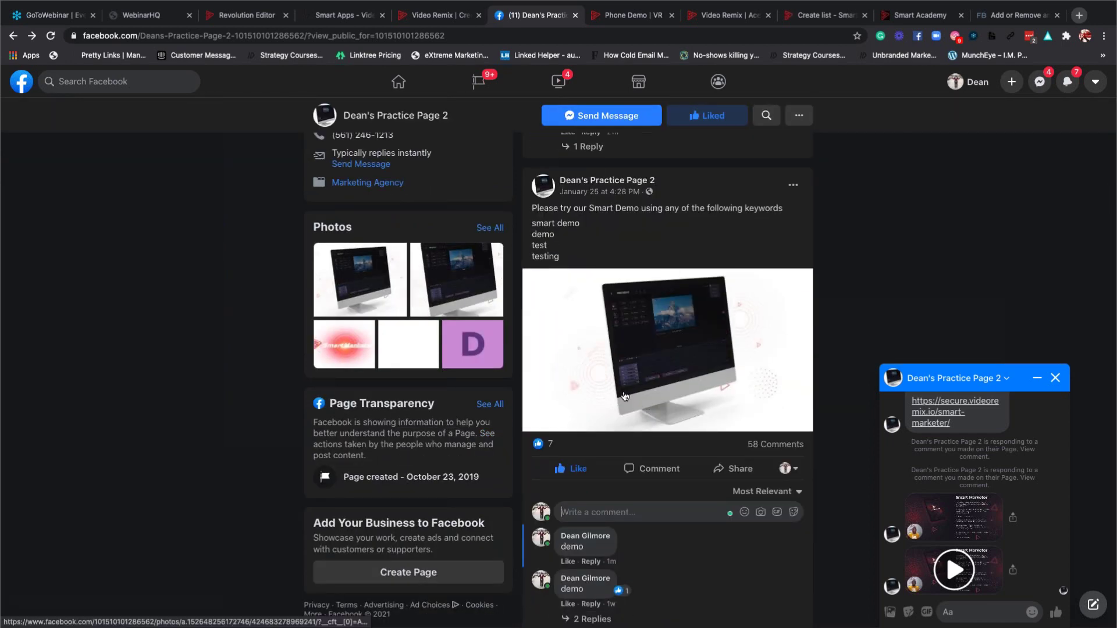
pyautogui.scroll(-3, 640, 396)
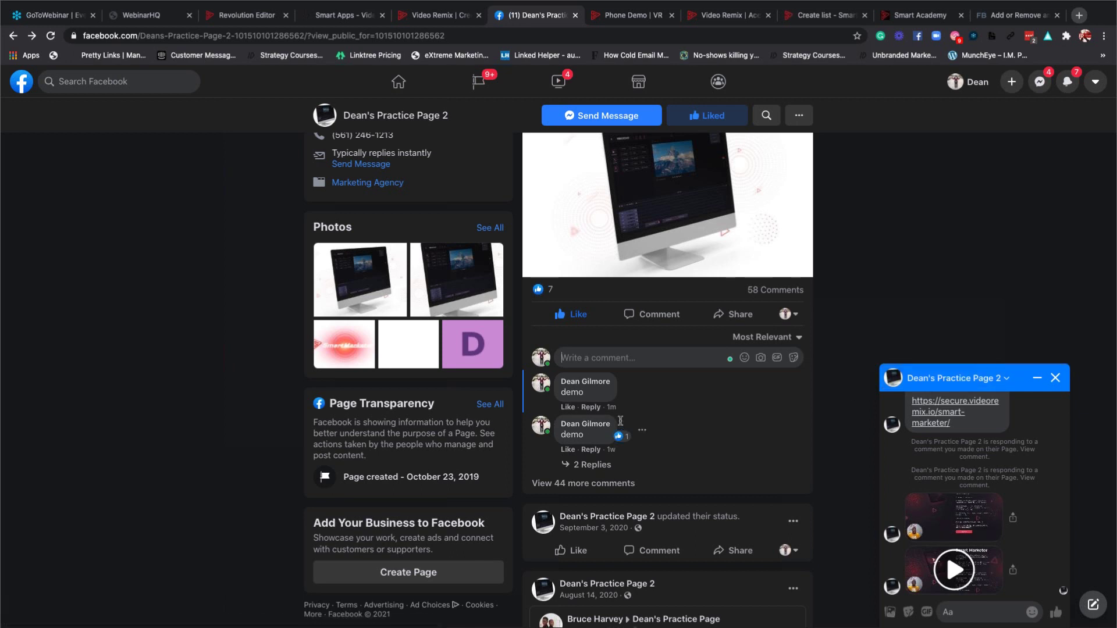
pyautogui.click(587, 465)
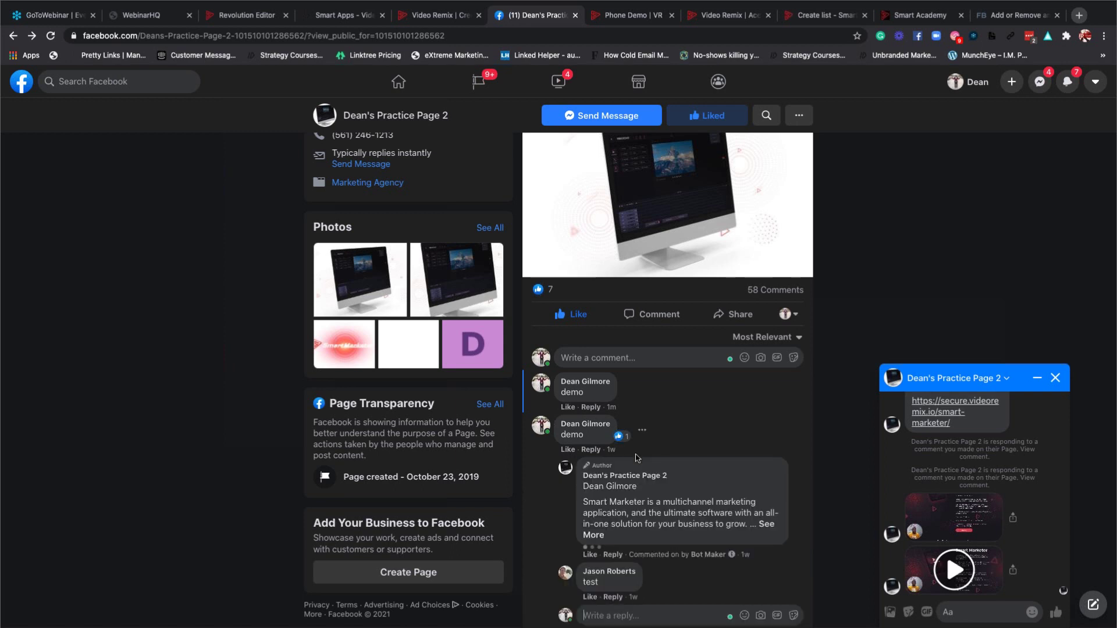
pyautogui.scroll(-2, 640, 465)
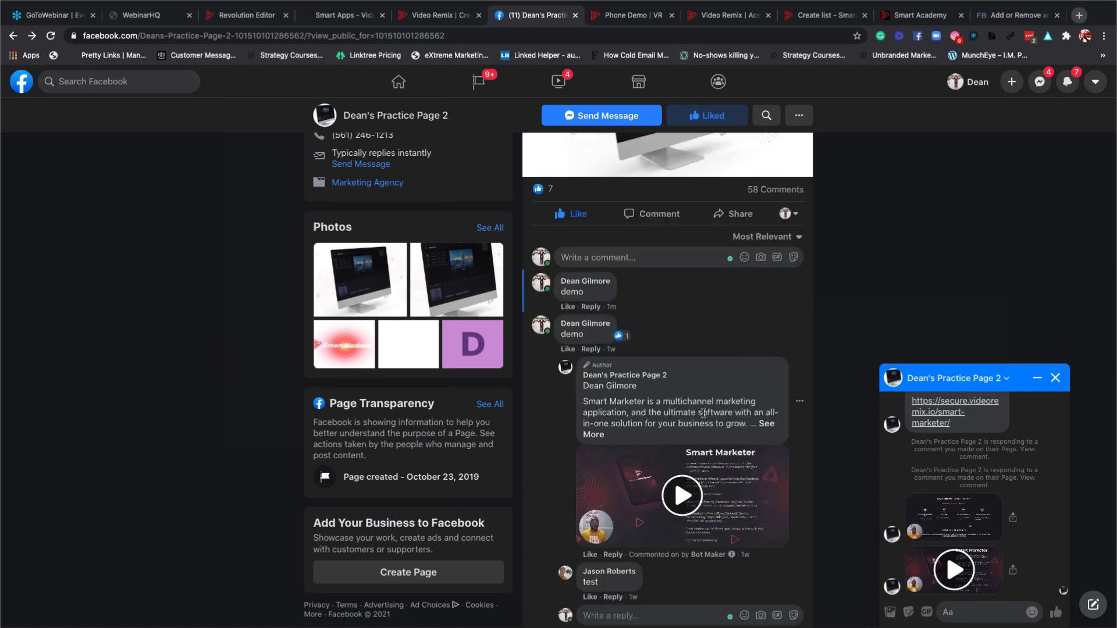
pyautogui.scroll(-1, 692, 436)
pyautogui.scroll(1, 703, 417)
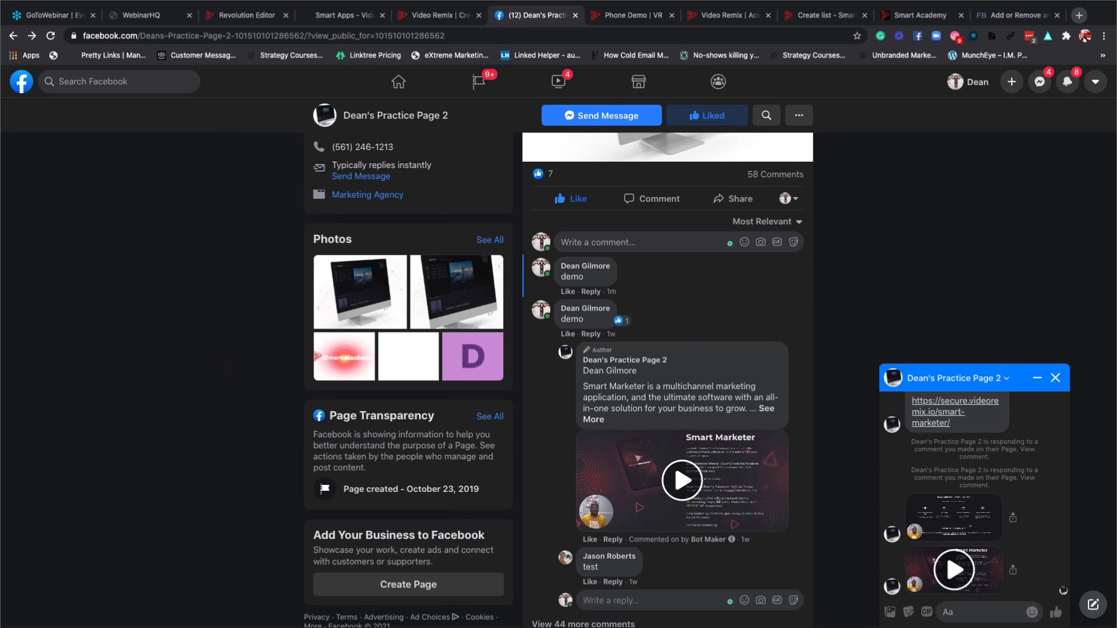
pyautogui.scroll(2, 832, 437)
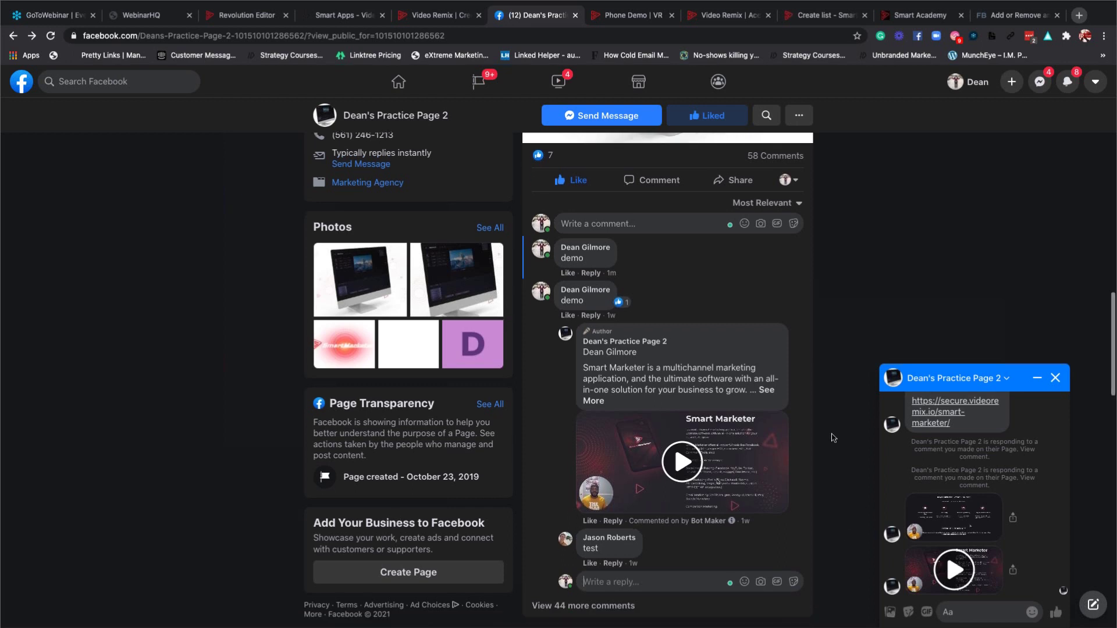
# Go to the website intercom.com in the browser.
pyautogui.click(236, 36)
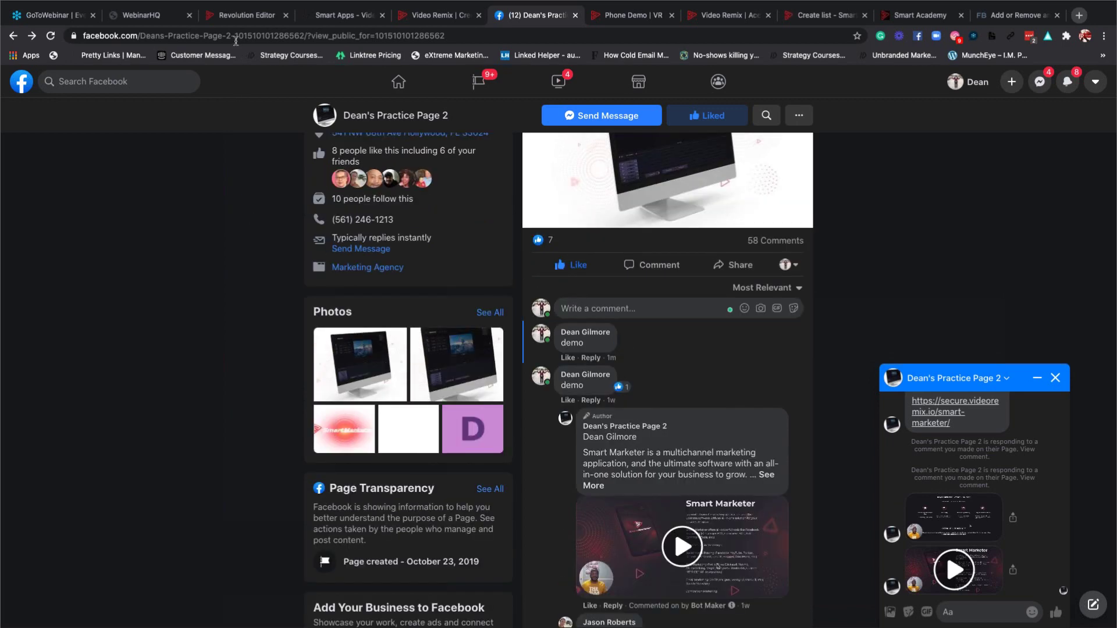
pyautogui.write('intercom.com')
pyautogui.press('Return')
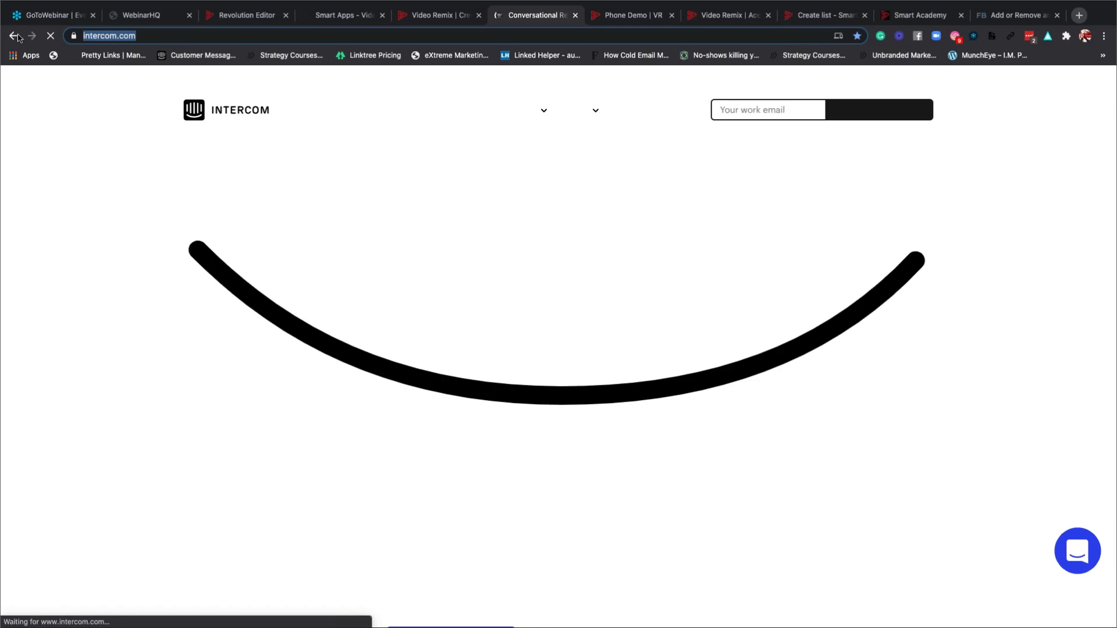
# Go back from the Intercom homepage to the Facebook practice page.
pyautogui.click(16, 37)
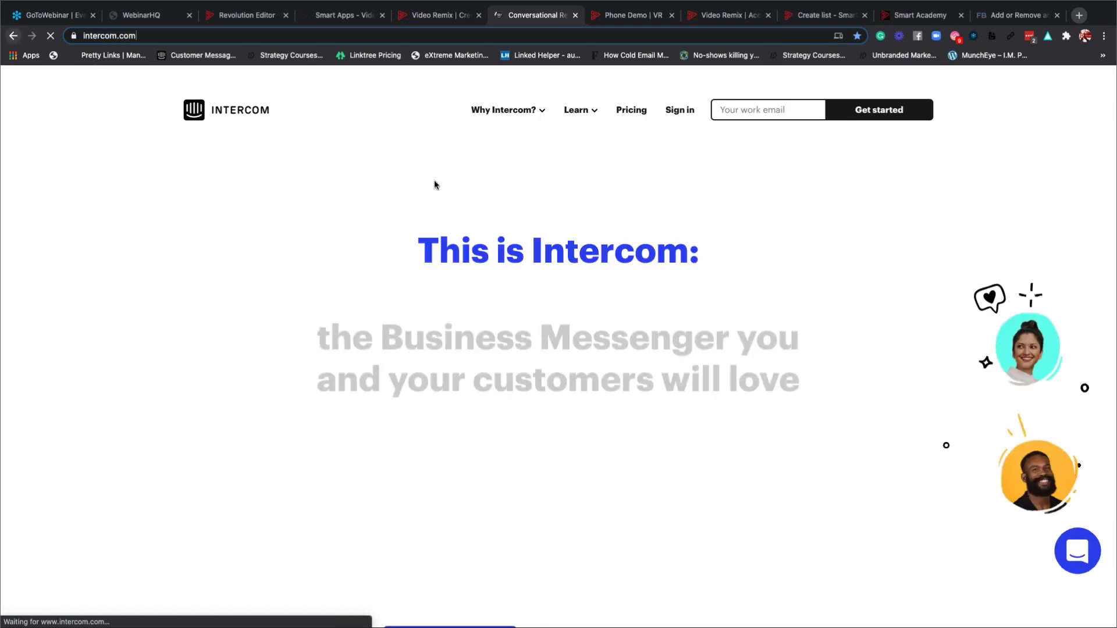
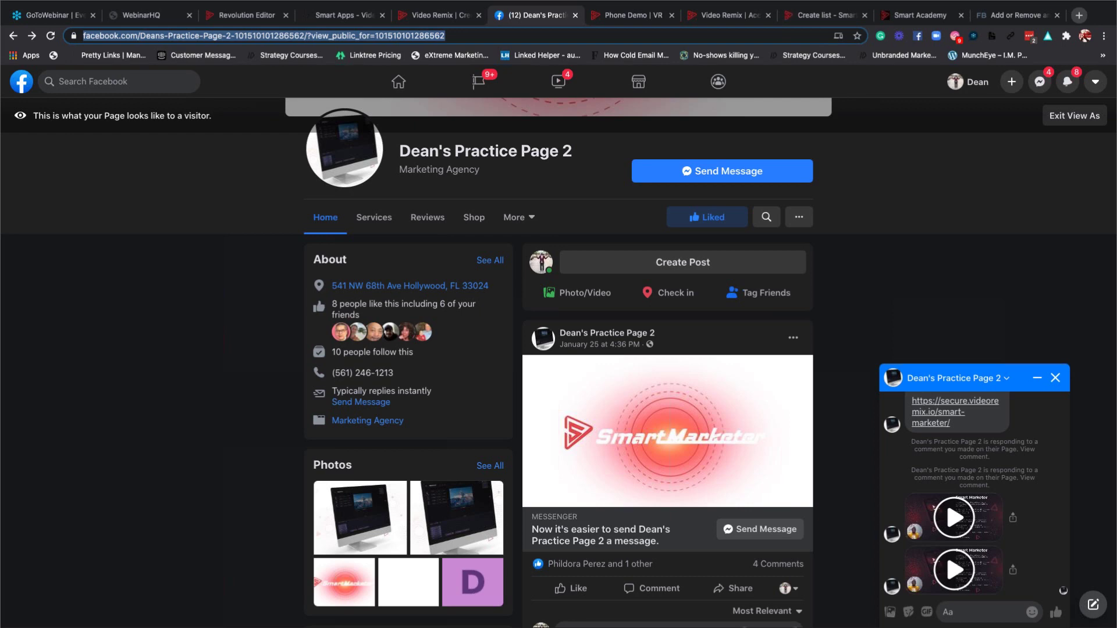
# Close the Messenger chat and search Facebook for 'dentist near me'.
pyautogui.click(1054, 378)
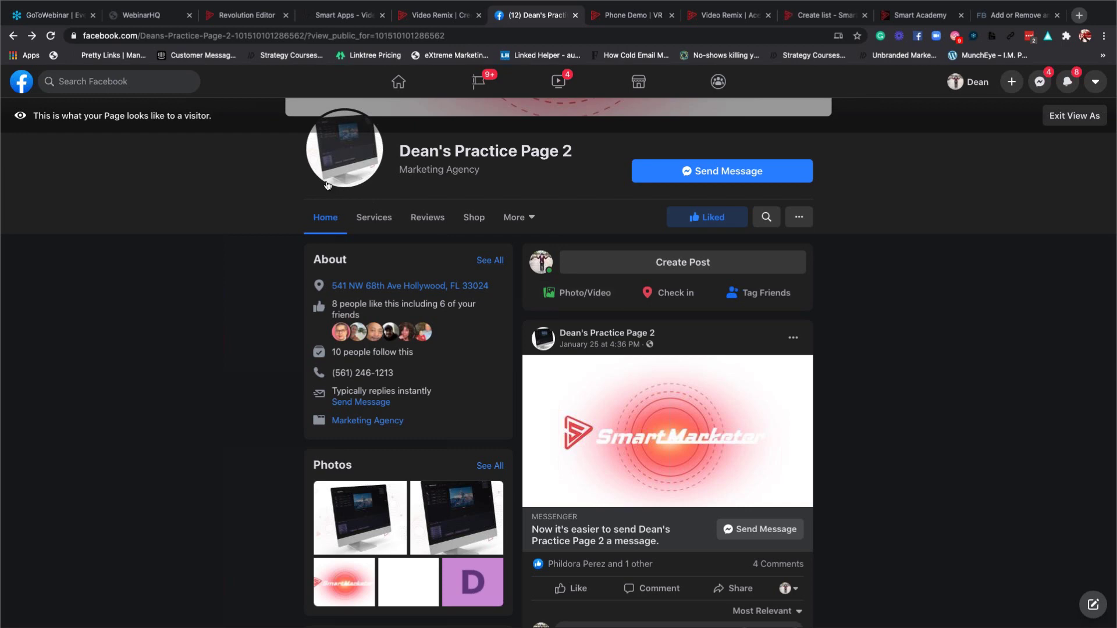
pyautogui.scroll(1, 327, 185)
pyautogui.scroll(3, 327, 184)
pyautogui.click(83, 79)
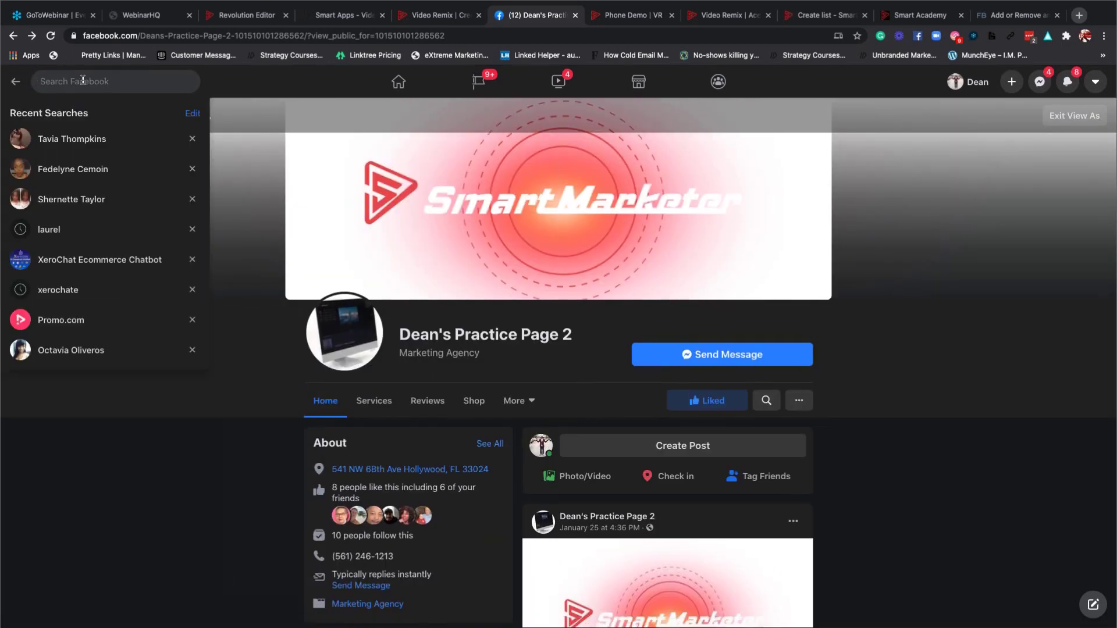
pyautogui.write('dent')
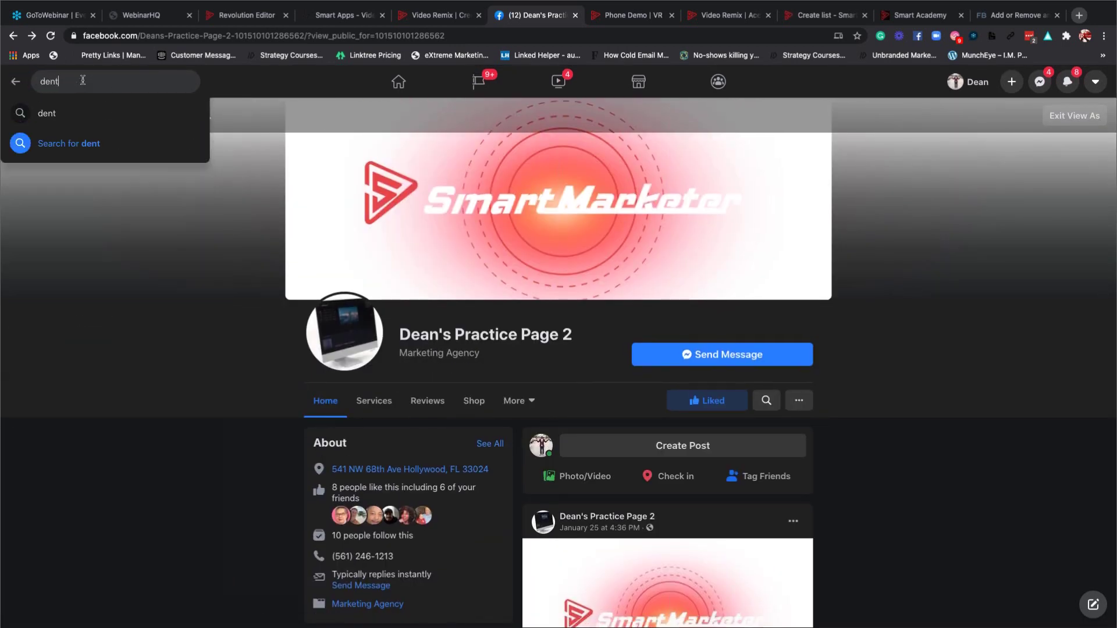
pyautogui.write('ist near')
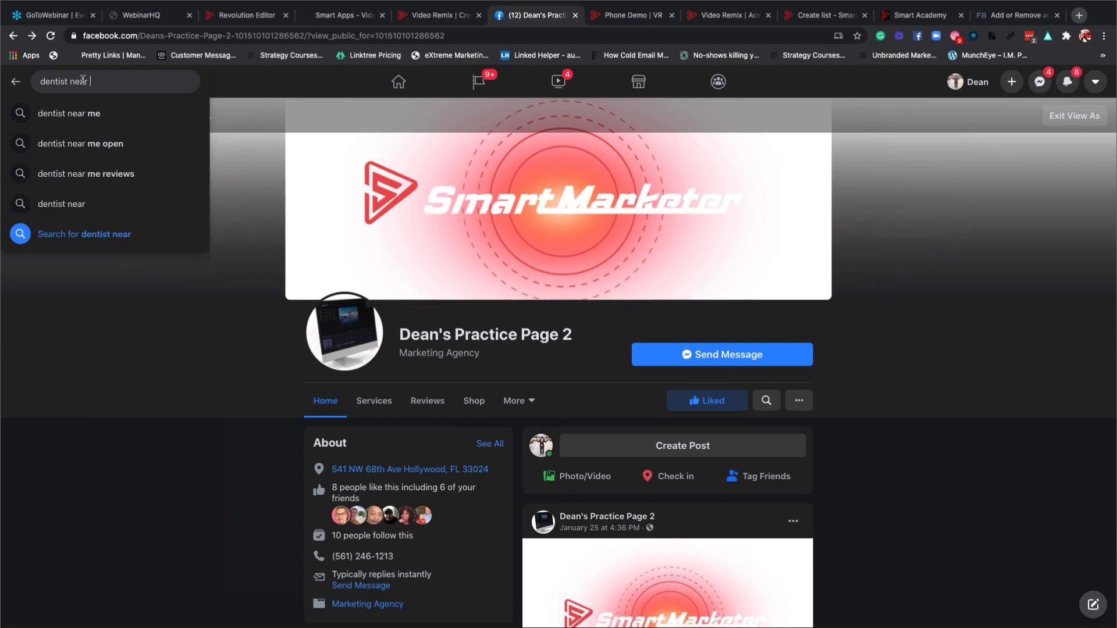
pyautogui.click(87, 116)
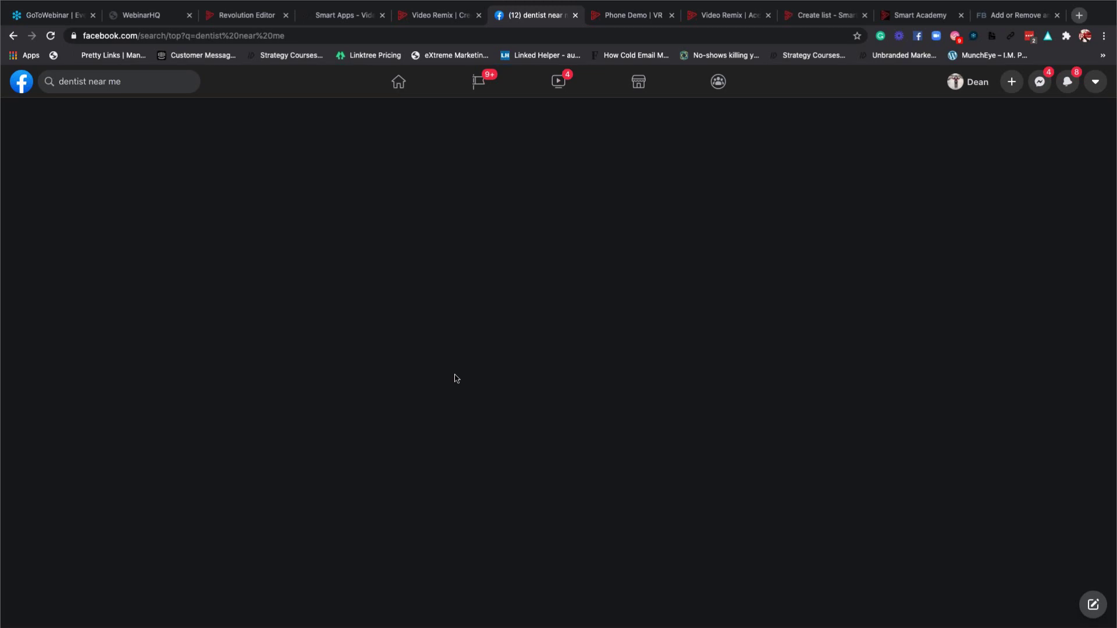
# Close the WebinarHQ, Smart Apps, Phone Demo, Acelle, Create list and Smart Academy tabs, returning to the search.
pyautogui.click(180, 17)
pyautogui.click(189, 15)
pyautogui.click(278, 18)
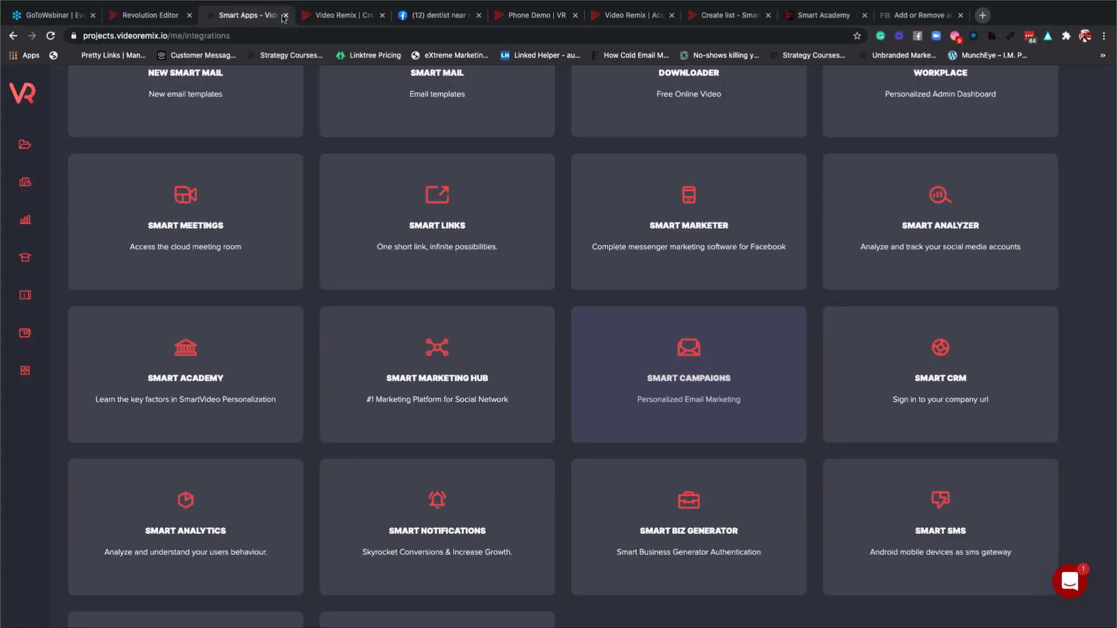
pyautogui.click(285, 16)
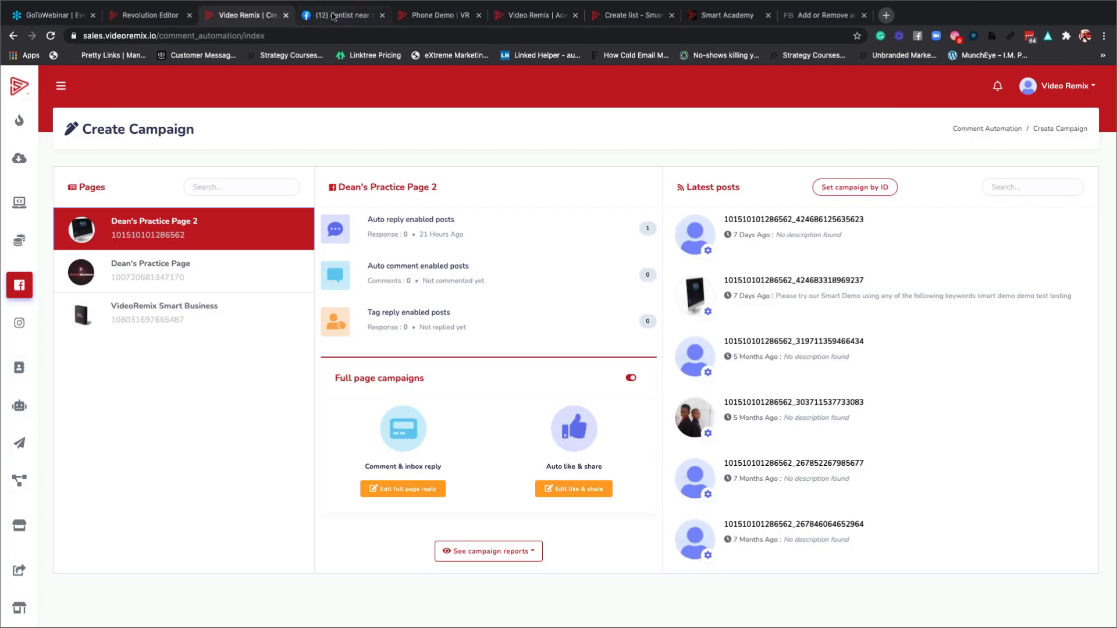
pyautogui.click(448, 17)
pyautogui.click(478, 16)
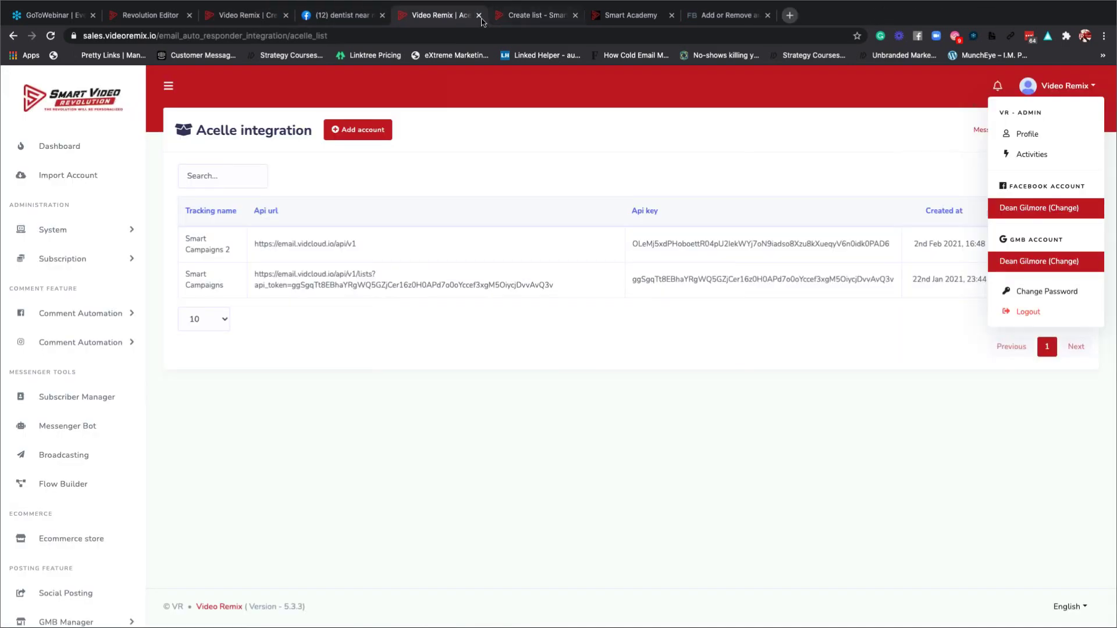
pyautogui.click(478, 16)
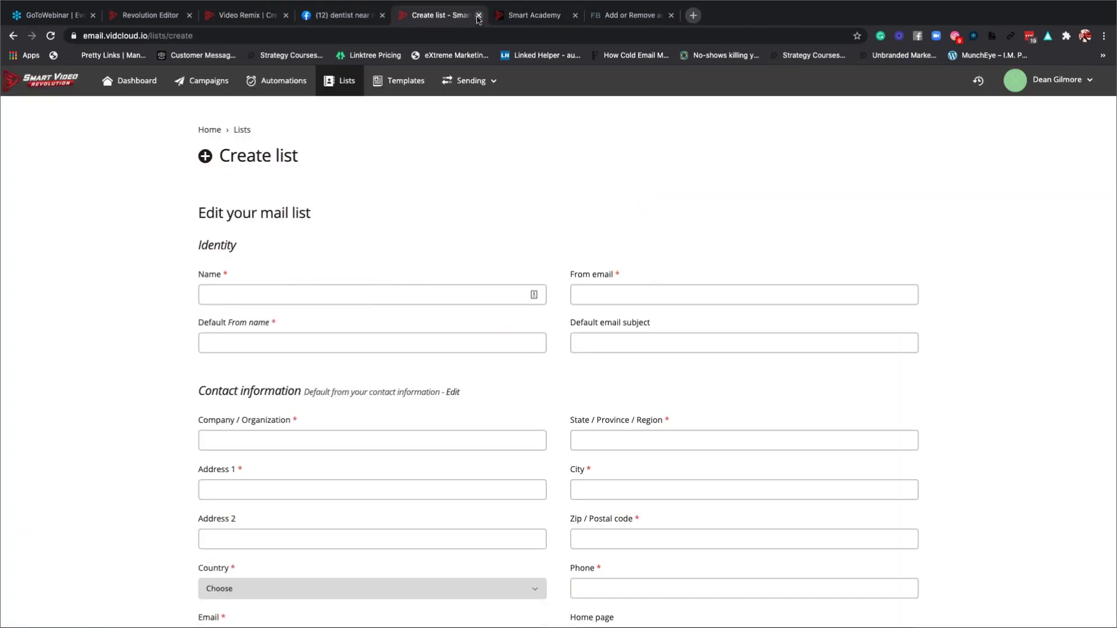
pyautogui.click(478, 15)
pyautogui.click(478, 16)
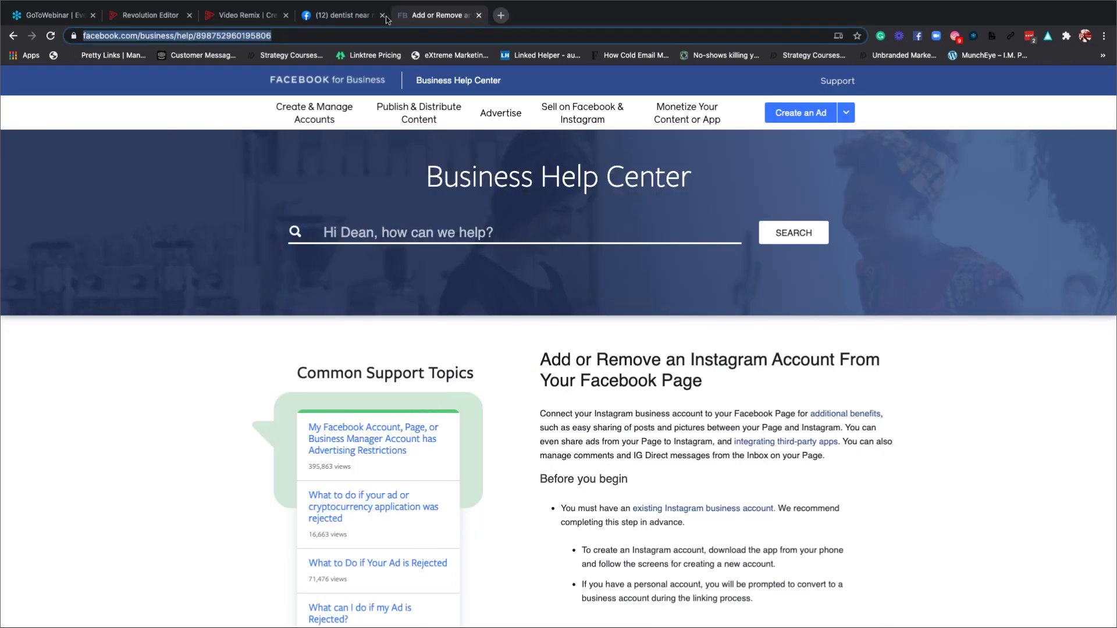
pyautogui.click(328, 18)
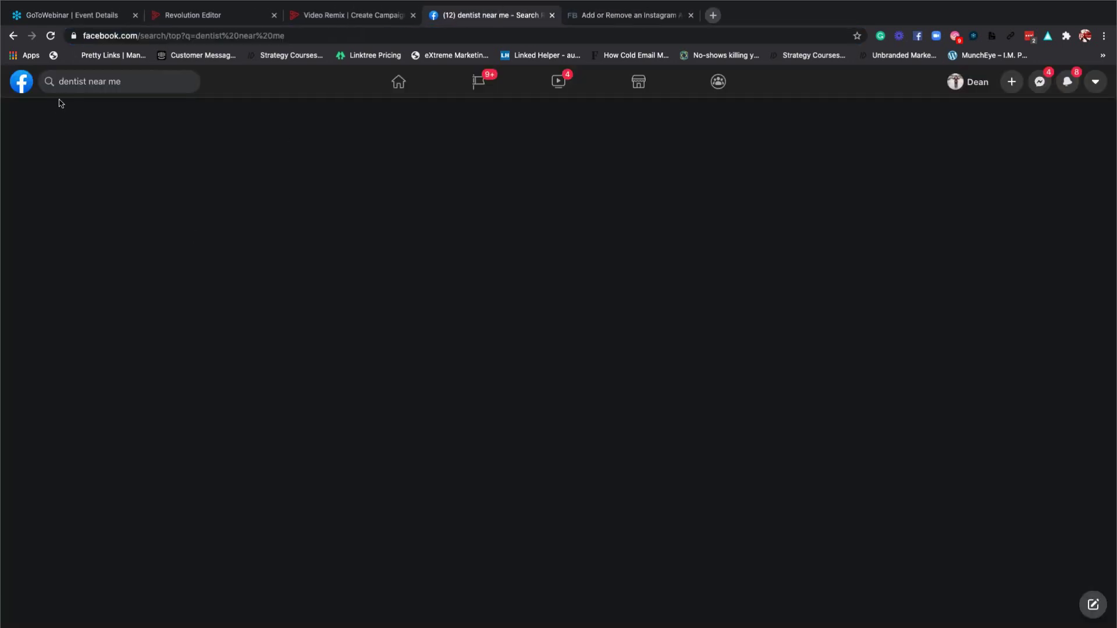
# Reload Facebook, rerun the 'dentist near me' search, and close the Messenger chat panel.
pyautogui.click(51, 36)
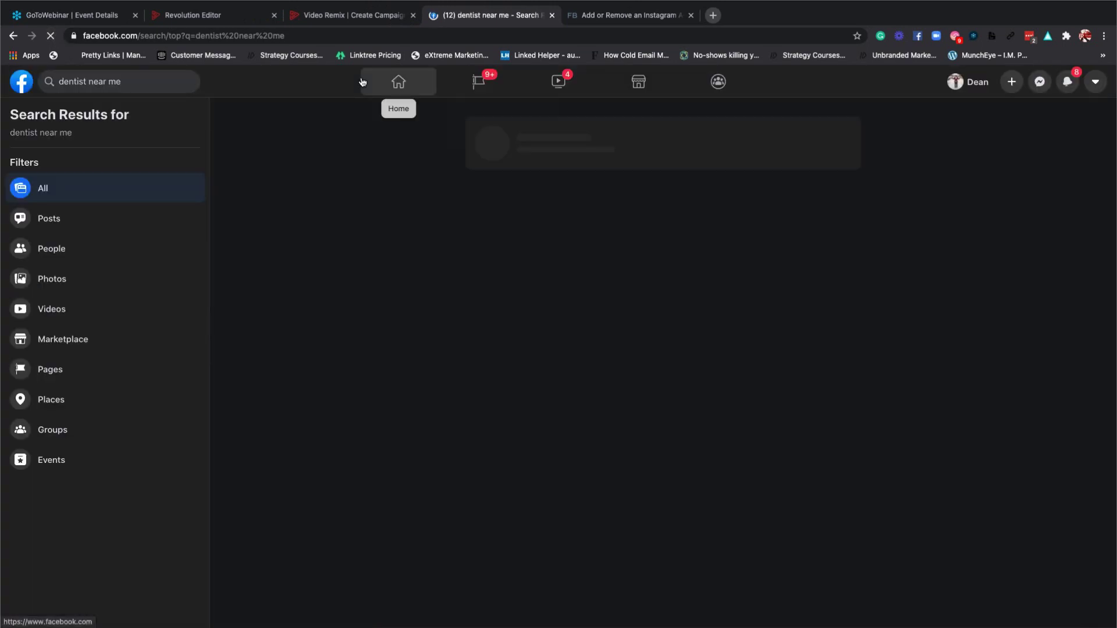
pyautogui.click(399, 82)
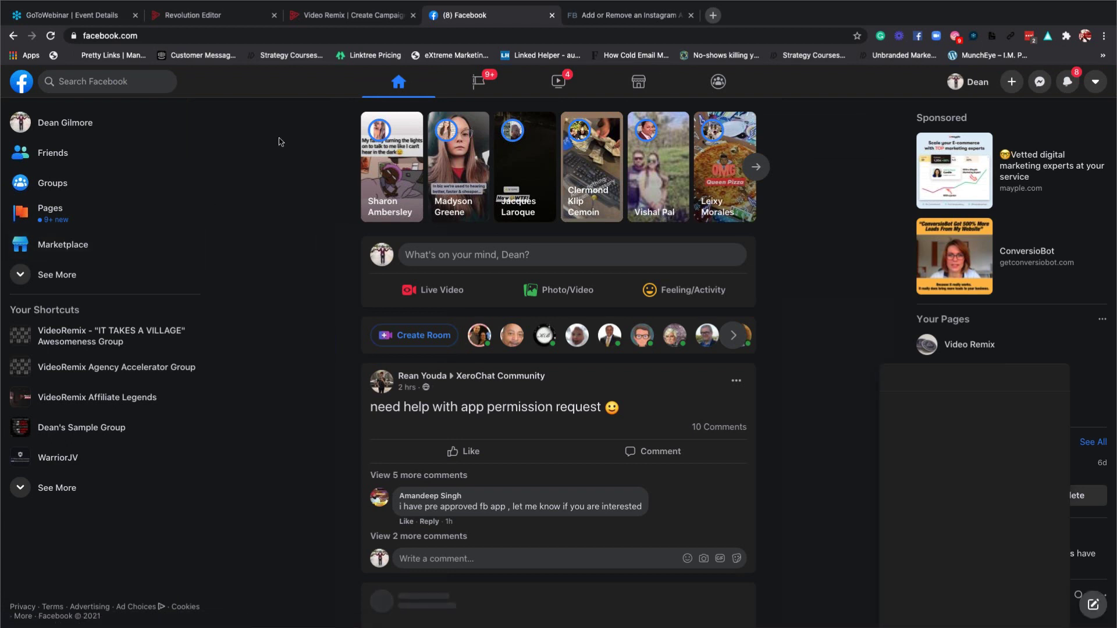
pyautogui.click(84, 82)
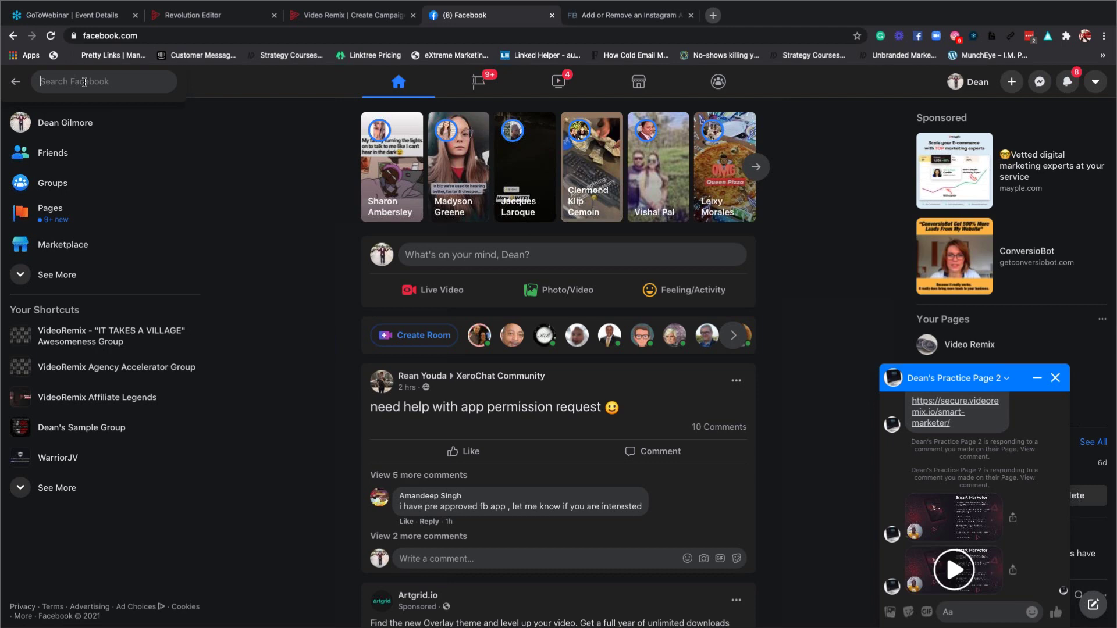
pyautogui.write('dent')
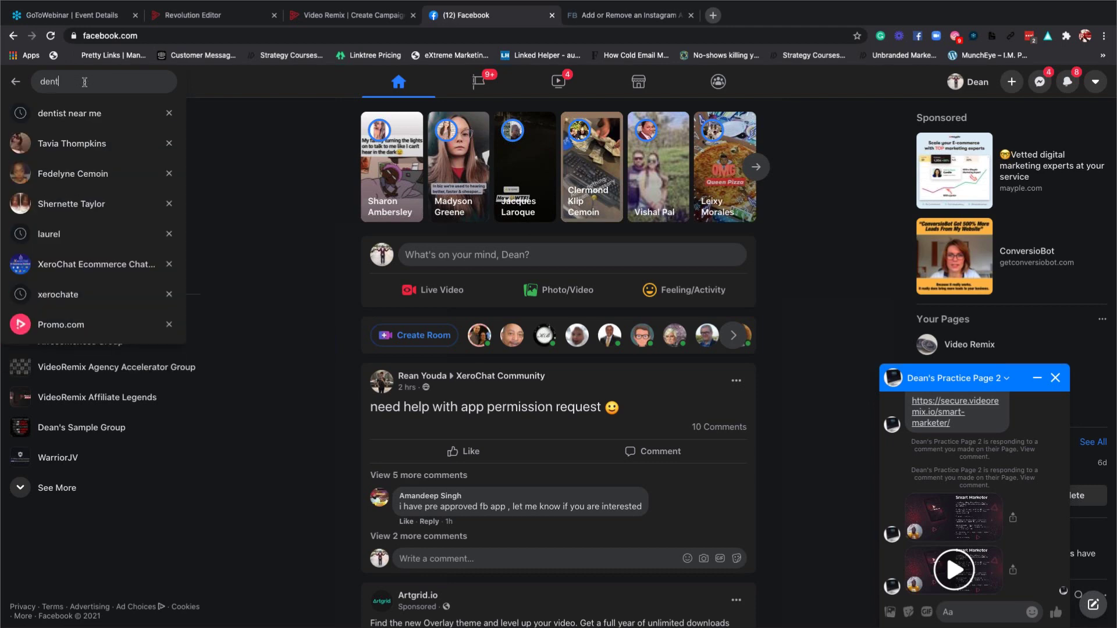
pyautogui.write('ist near me')
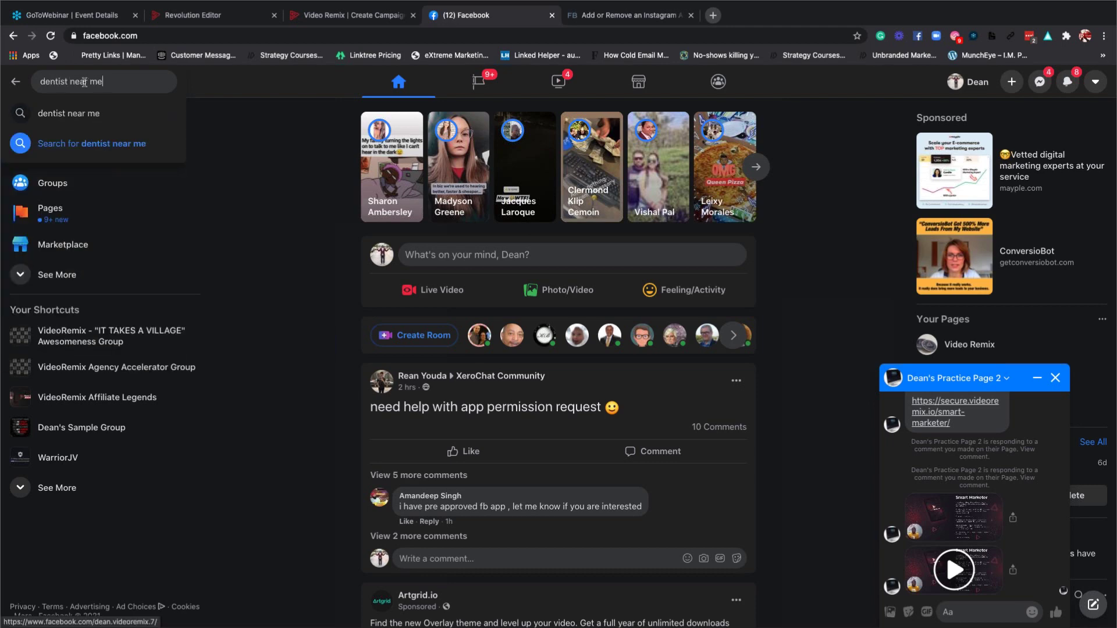
pyautogui.press('Return')
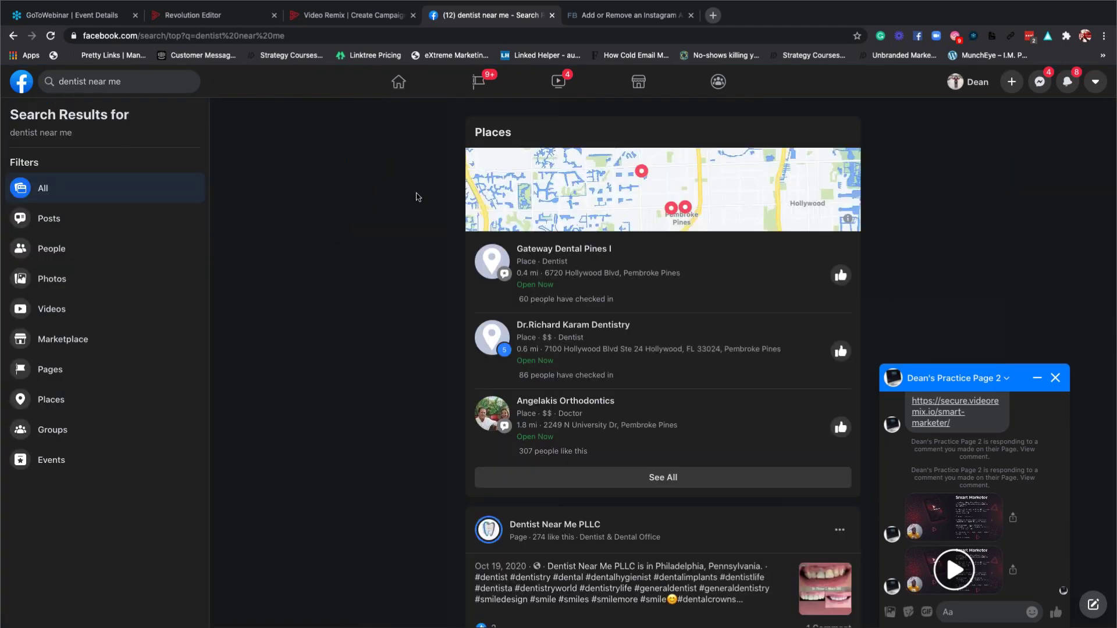
pyautogui.click(1055, 378)
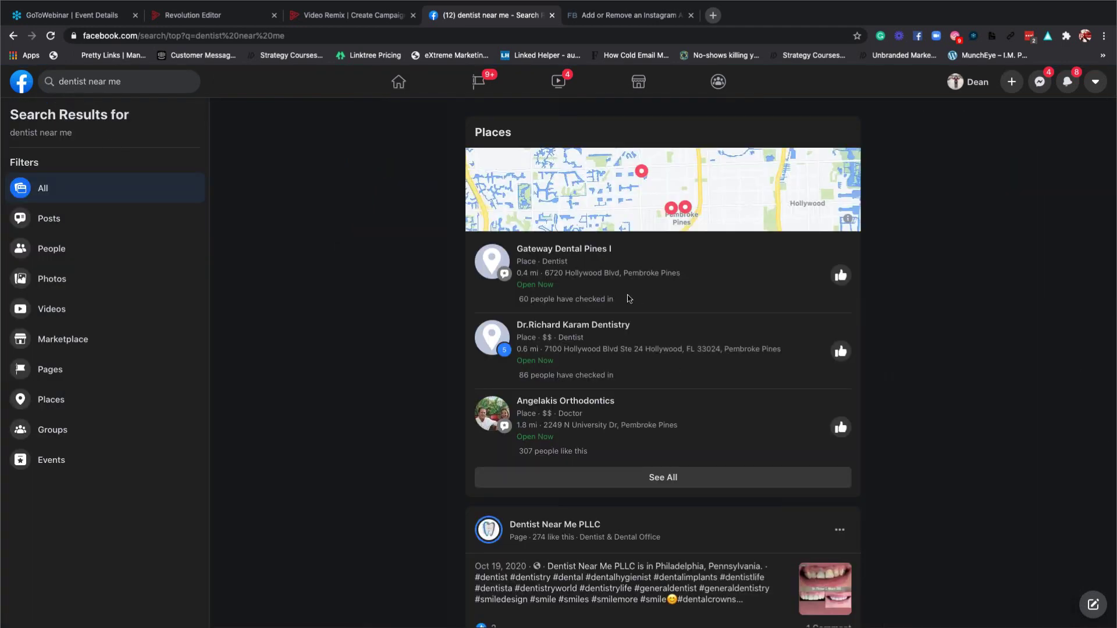
pyautogui.click(563, 250)
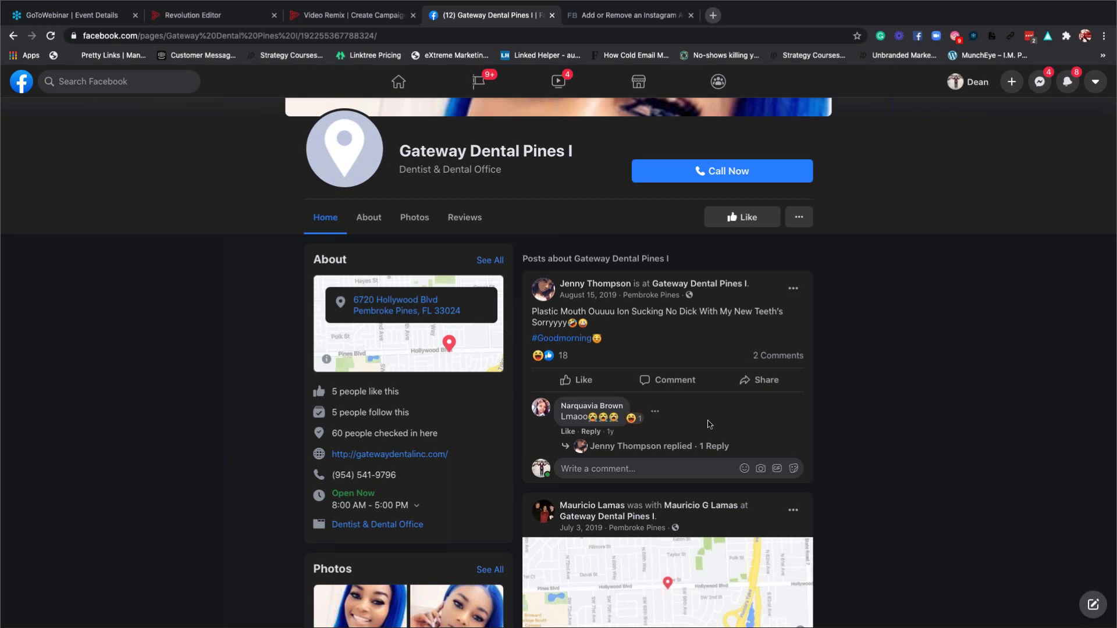
pyautogui.scroll(-2, 709, 425)
pyautogui.scroll(5, 709, 425)
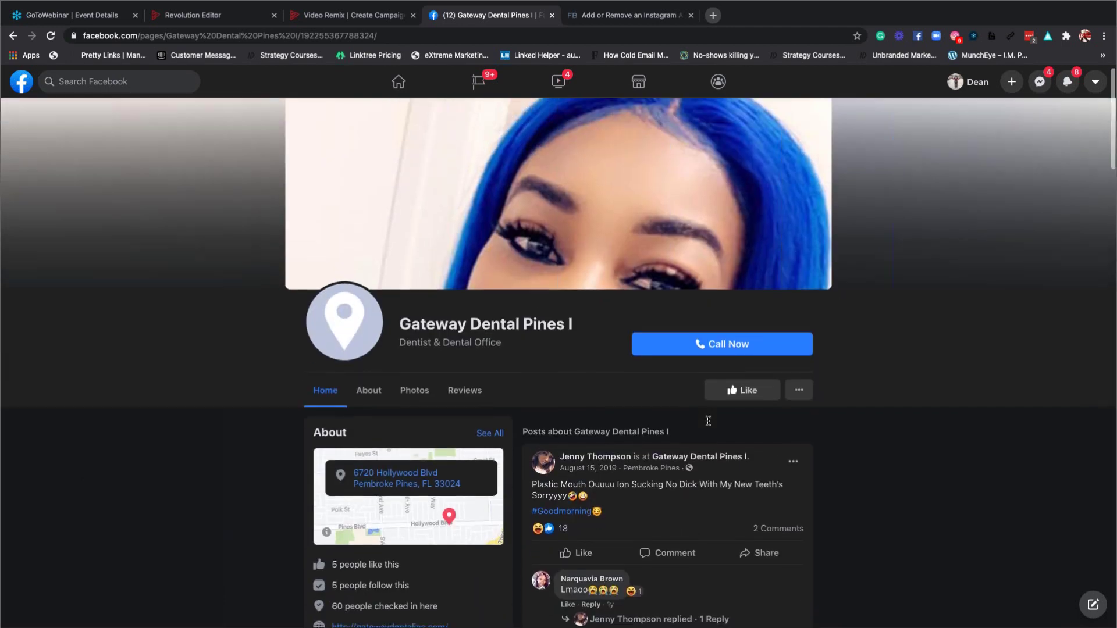
pyautogui.scroll(-10, 709, 425)
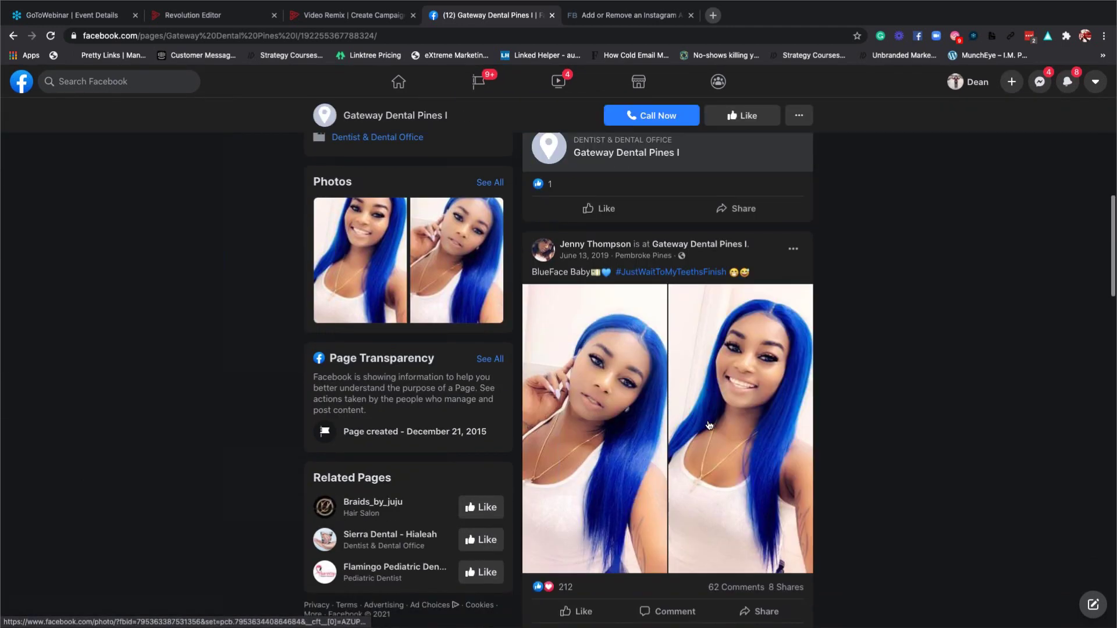
pyautogui.scroll(-8, 709, 425)
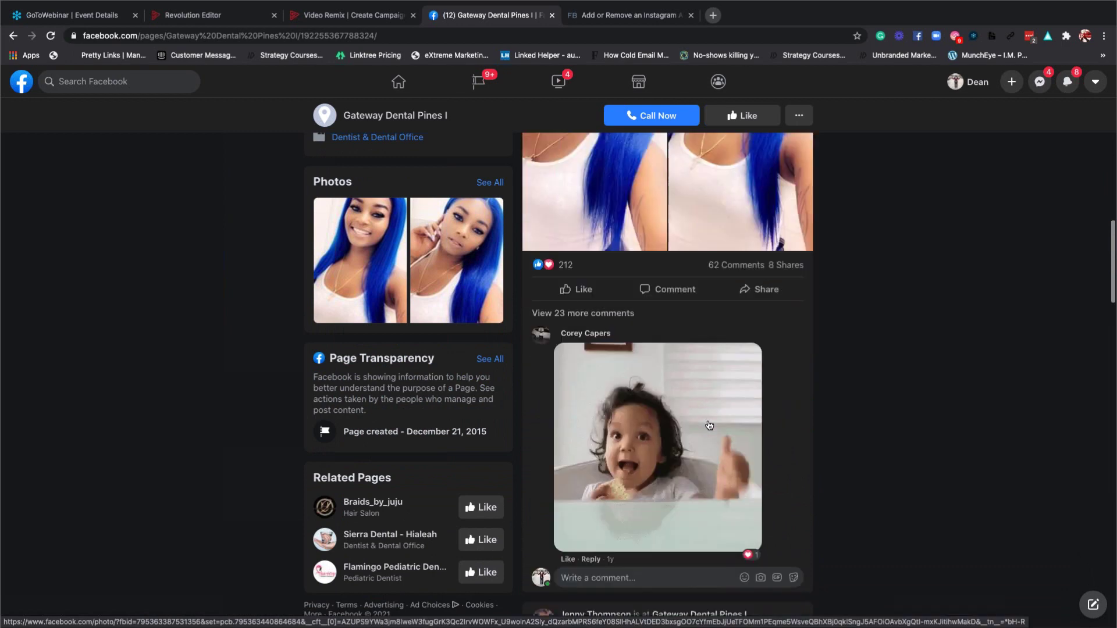
pyautogui.scroll(-3, 709, 425)
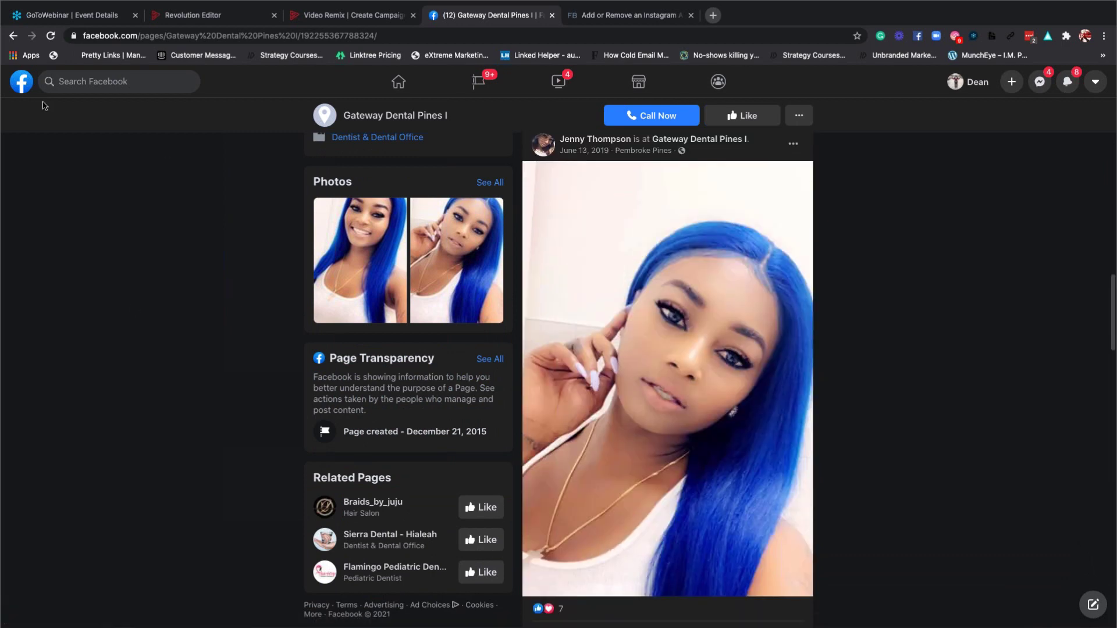
pyautogui.click(12, 36)
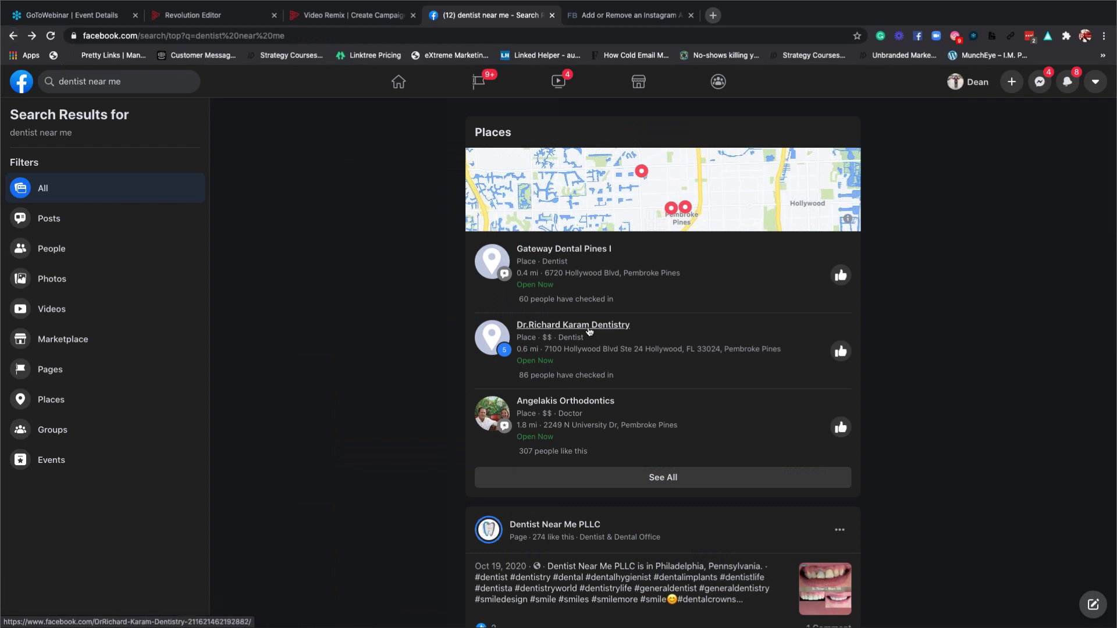
# Browse Dr. Richard Karam Dentistry's page and its more-actions menu, then return to Video Remix.
pyautogui.click(589, 332)
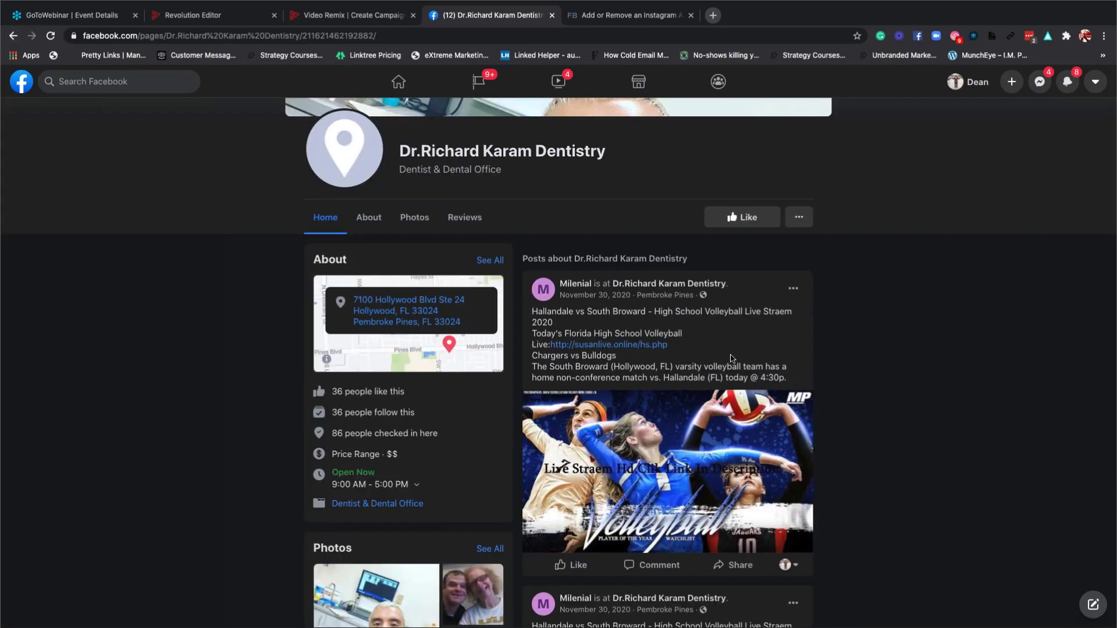
pyautogui.scroll(-3, 732, 359)
pyautogui.scroll(-9, 732, 359)
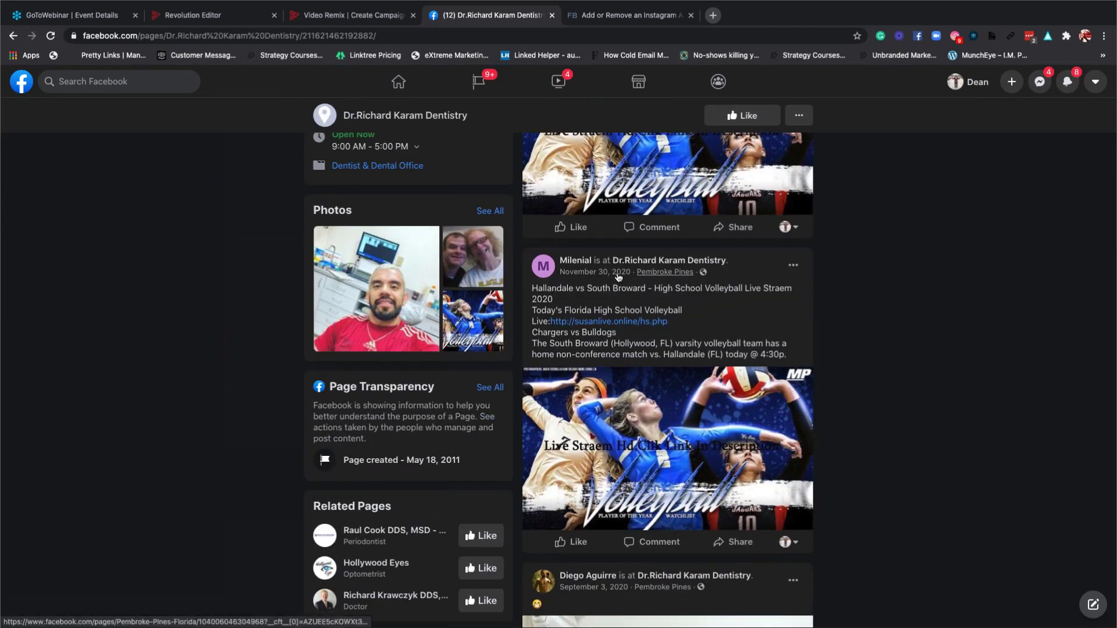
pyautogui.scroll(-6, 675, 326)
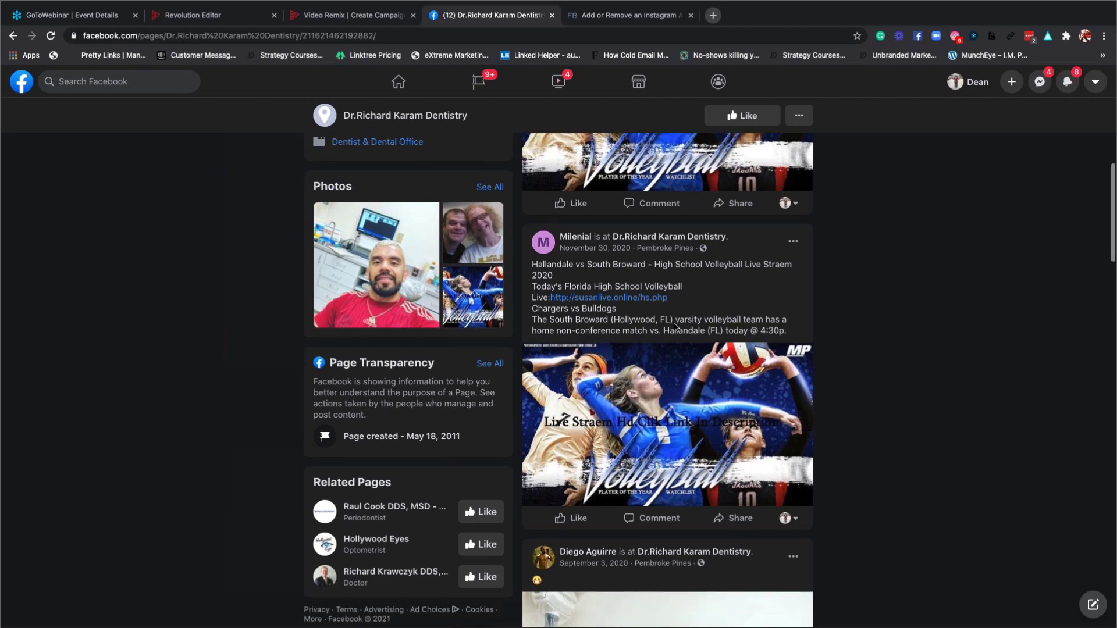
pyautogui.scroll(13, 675, 327)
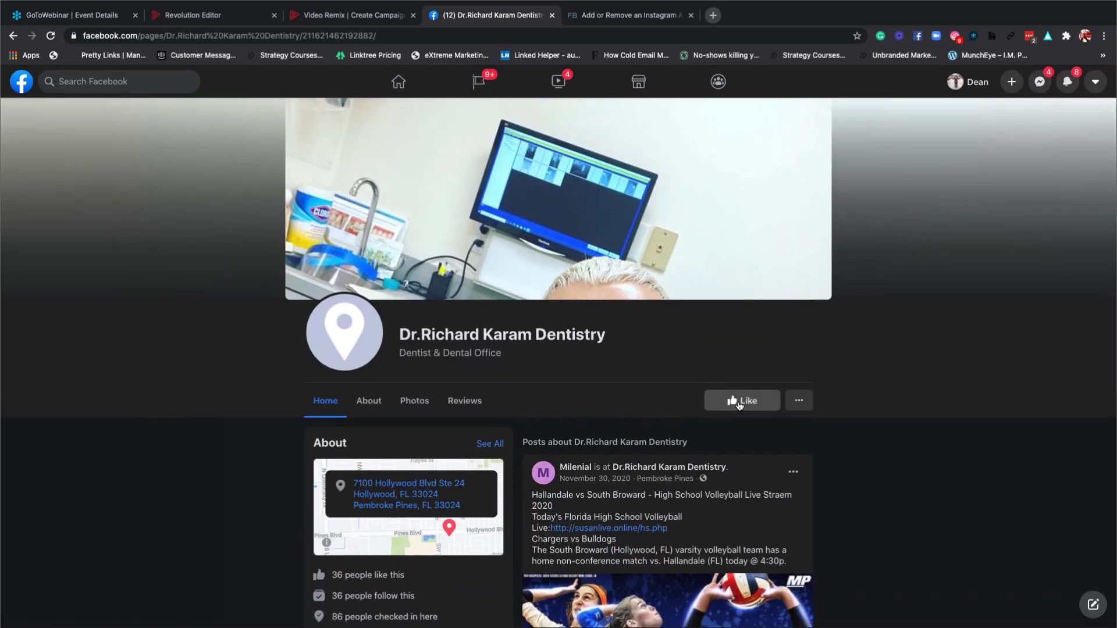
pyautogui.click(792, 401)
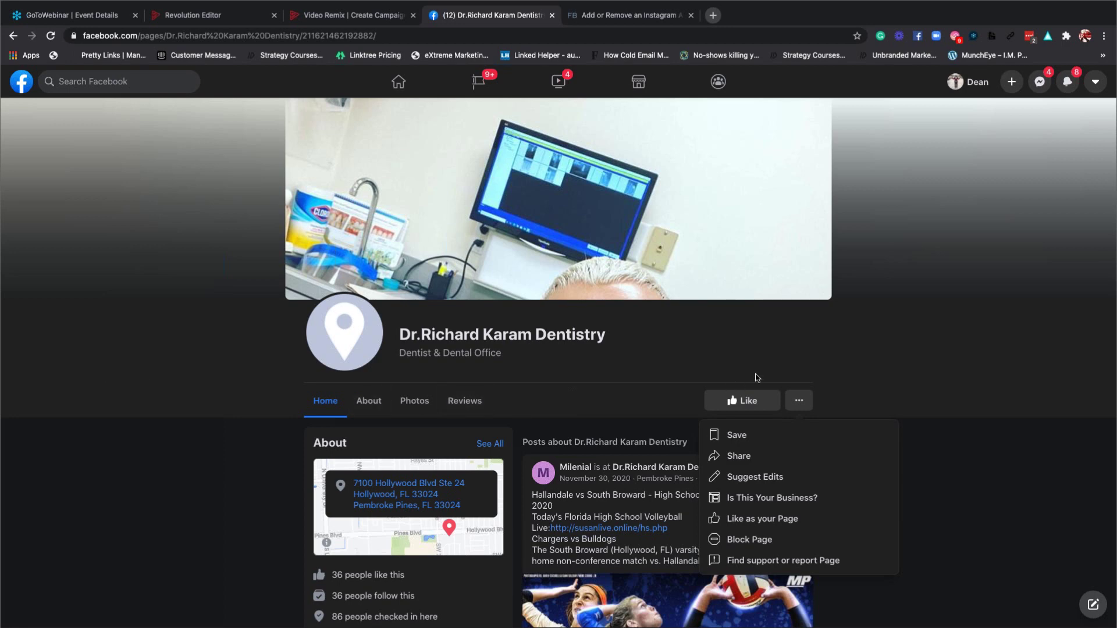
pyautogui.click(682, 369)
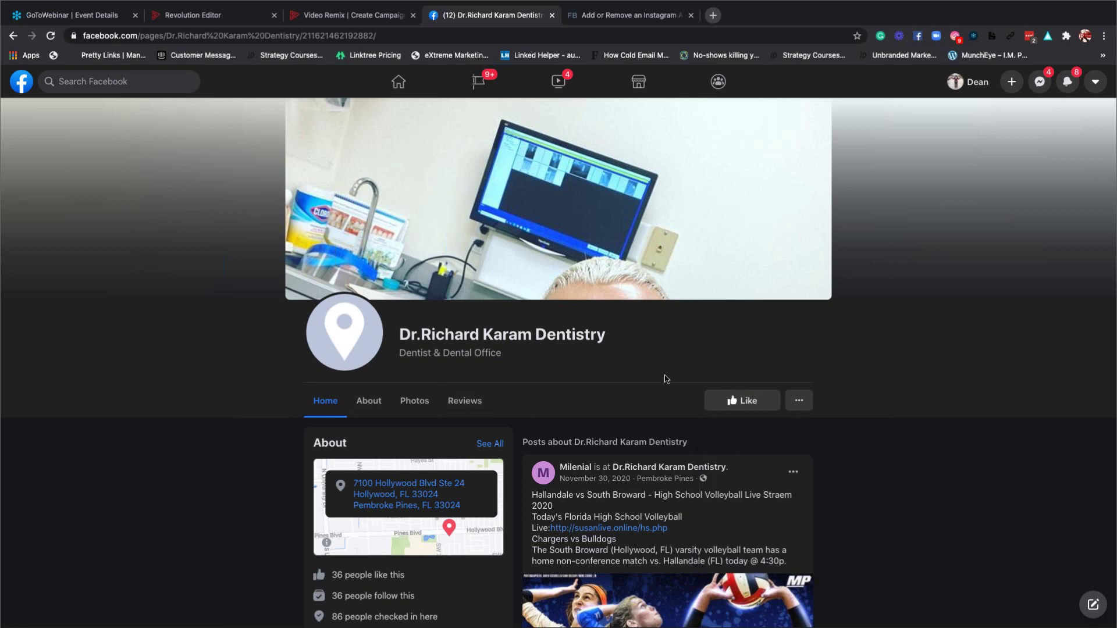
pyautogui.scroll(-1, 675, 375)
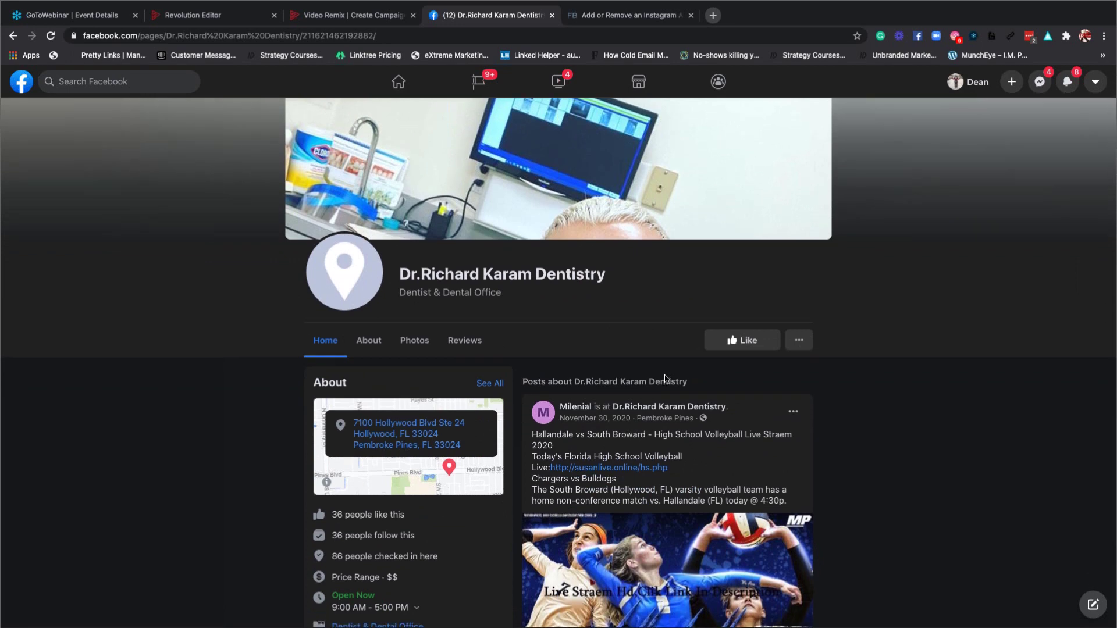
pyautogui.click(323, 19)
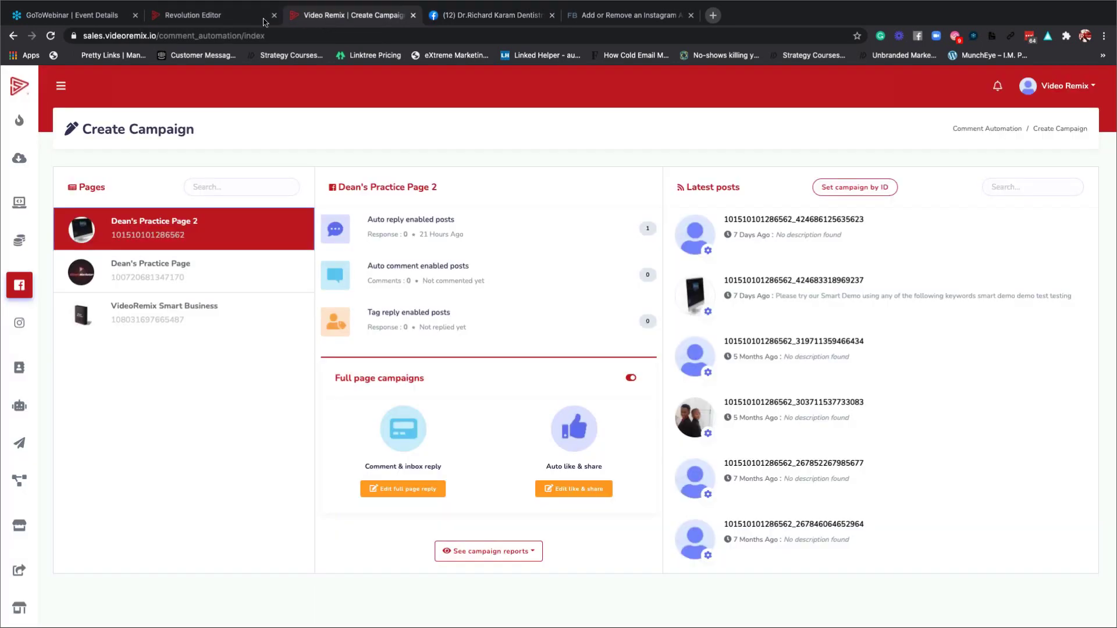
# Open the Broadcasting page with its SMS and email broadcasting sections.
pyautogui.moveTo(32, 207)
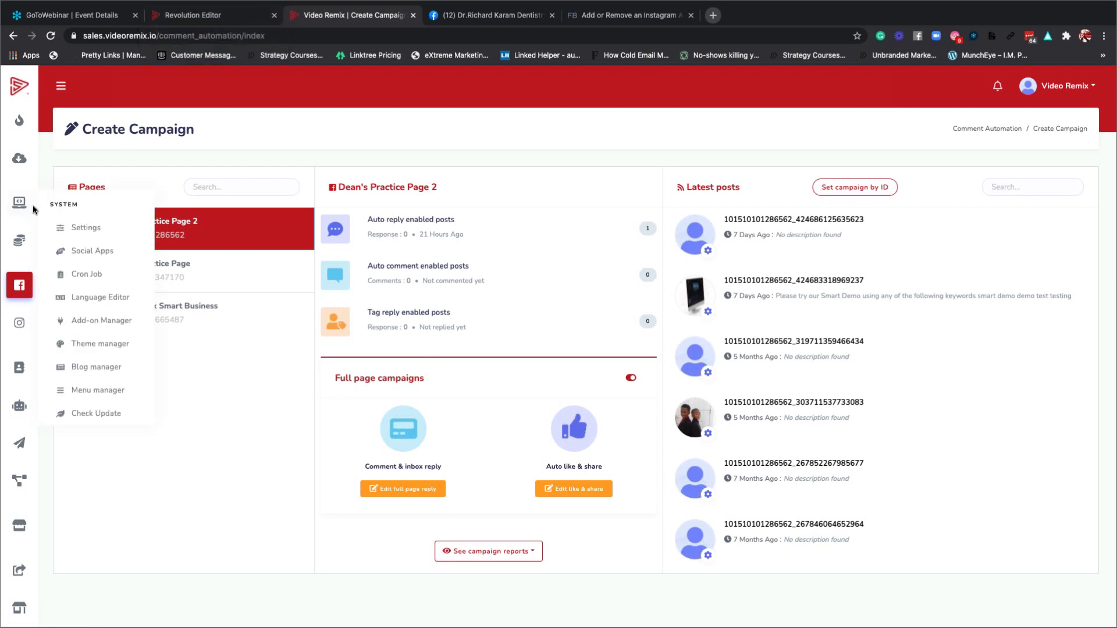
pyautogui.click(19, 445)
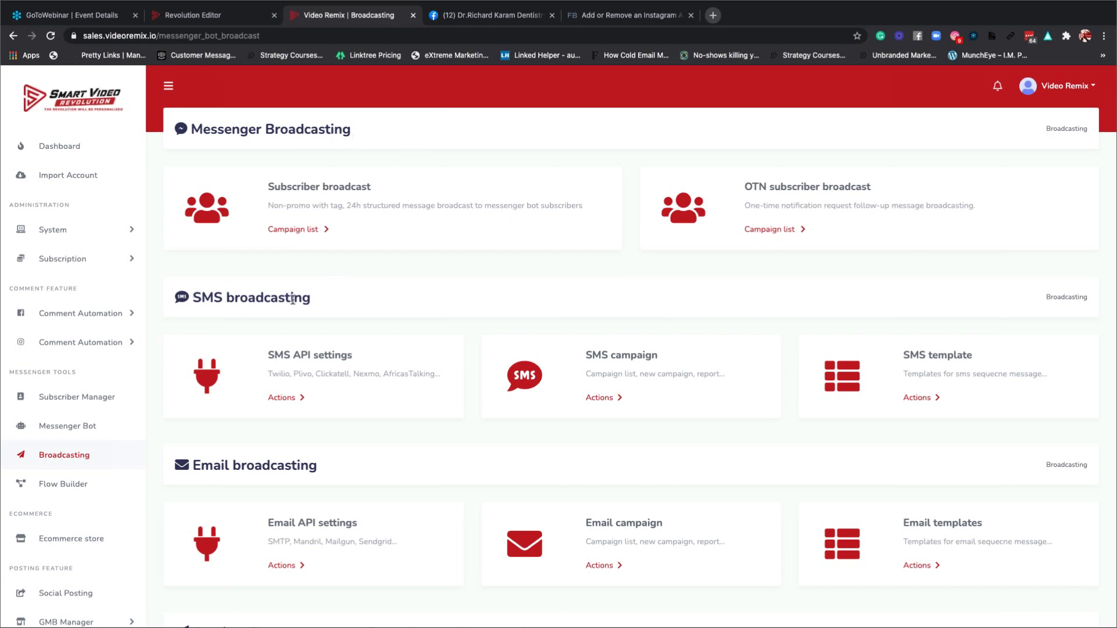
pyautogui.scroll(-3, 335, 299)
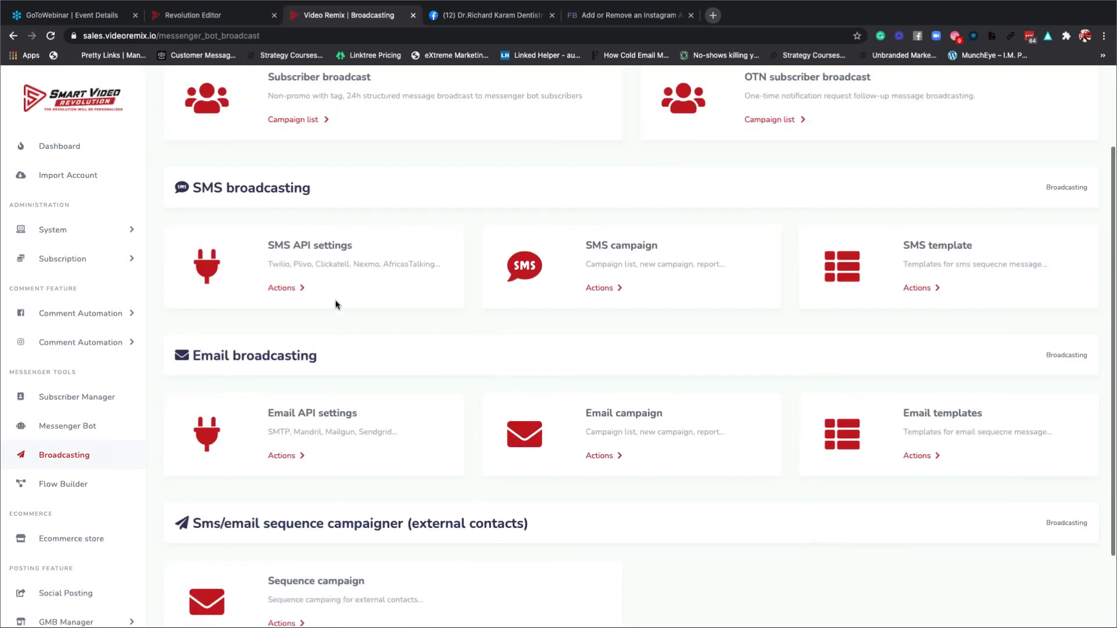
pyautogui.scroll(-3, 414, 333)
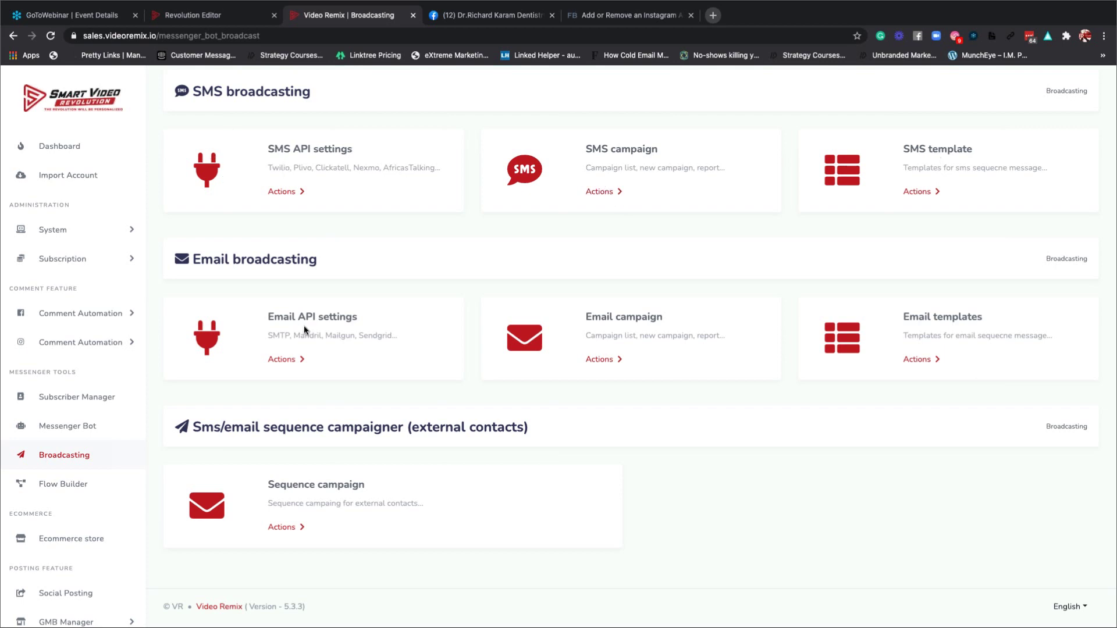
# Show the Email API tools list: SMTP, Mandrill, Sendgrid and Mailgun.
pyautogui.click(283, 362)
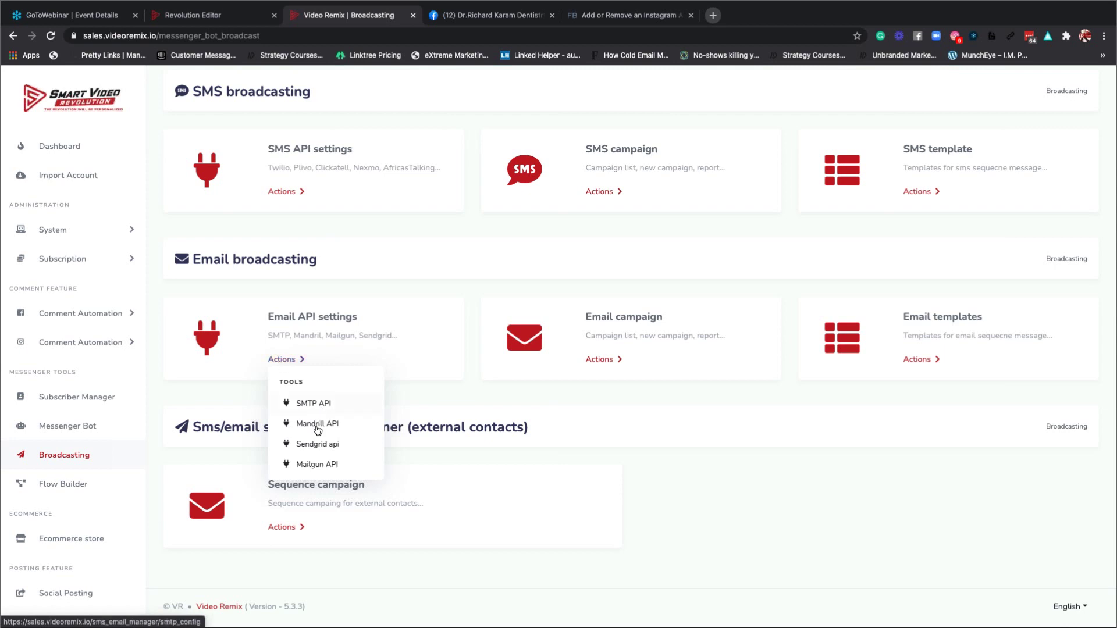
pyautogui.click(286, 362)
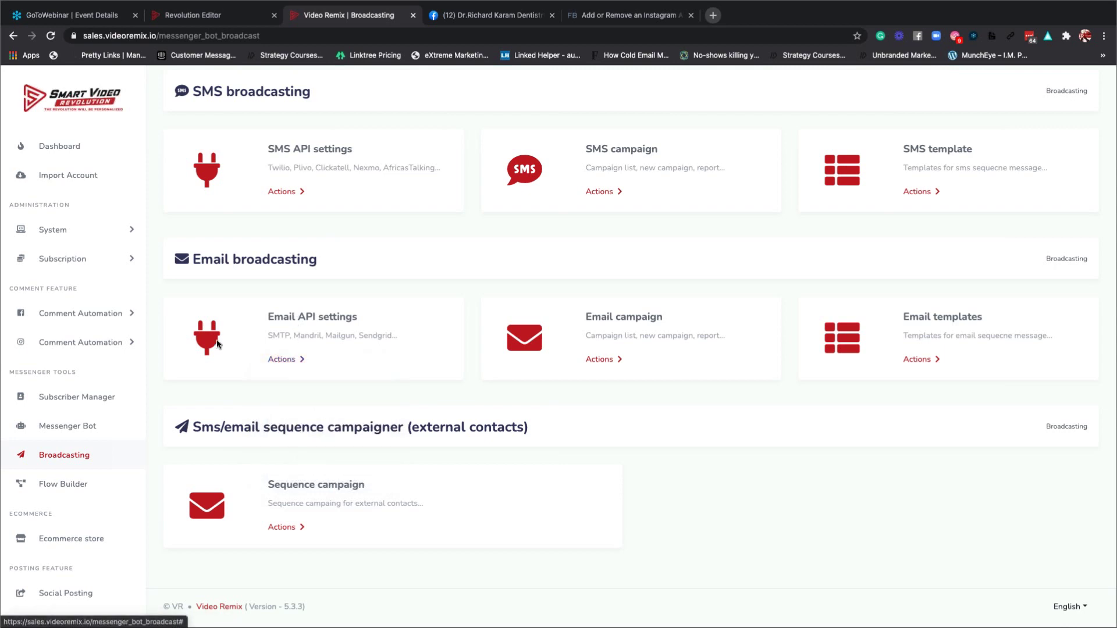
pyautogui.click(286, 361)
pyautogui.click(304, 337)
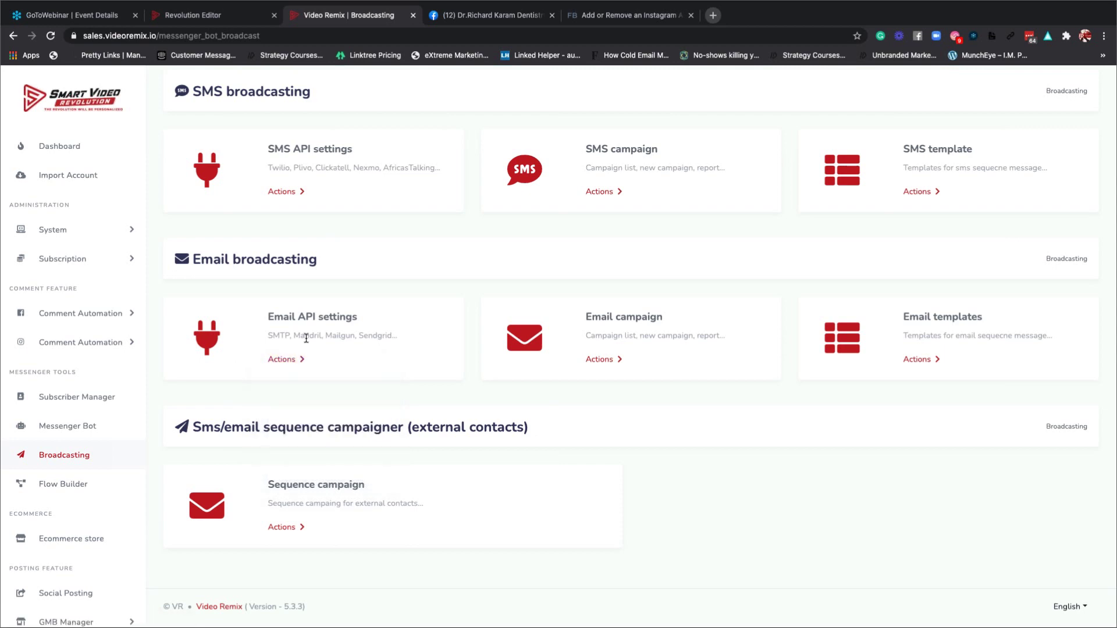
pyautogui.click(287, 361)
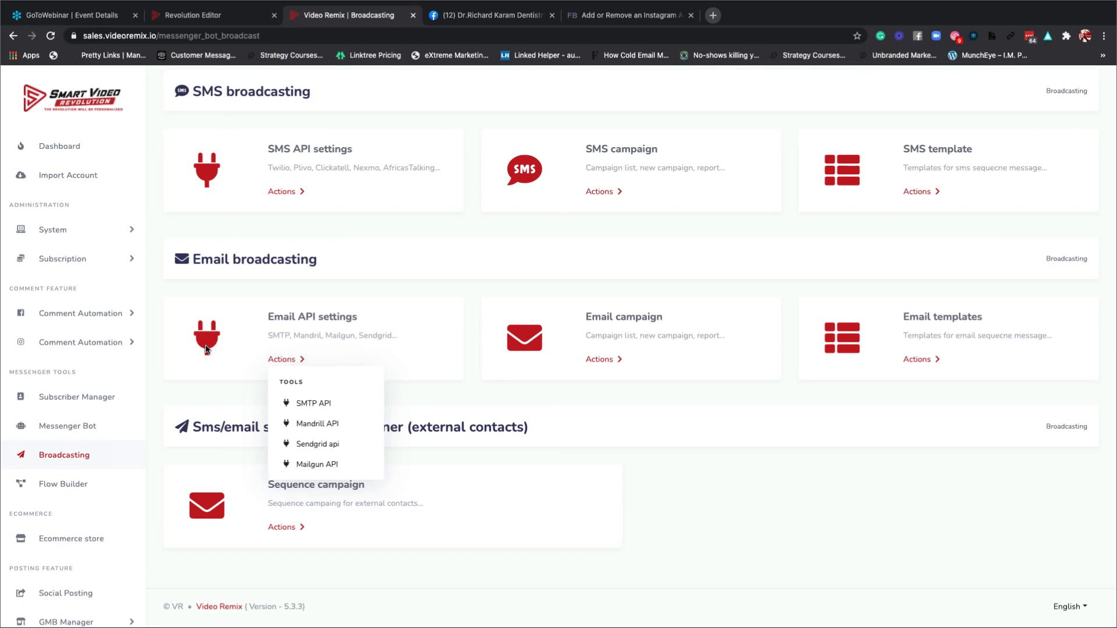
pyautogui.scroll(-1, 64, 477)
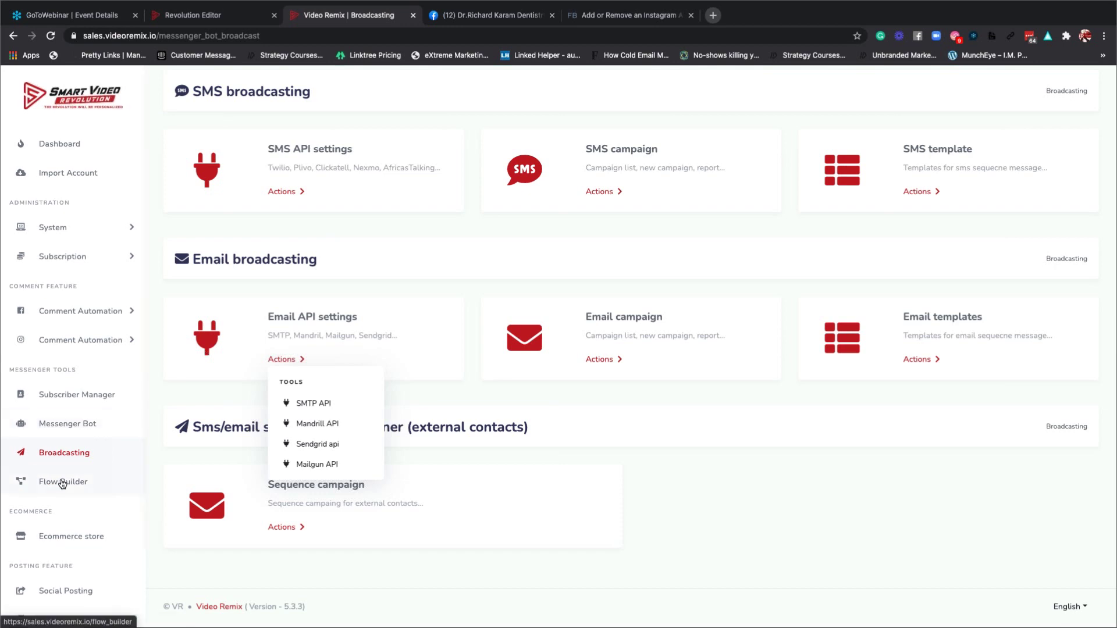
# Browse Flow Builder's featured templates and choose the Real Estate template.
pyautogui.click(63, 482)
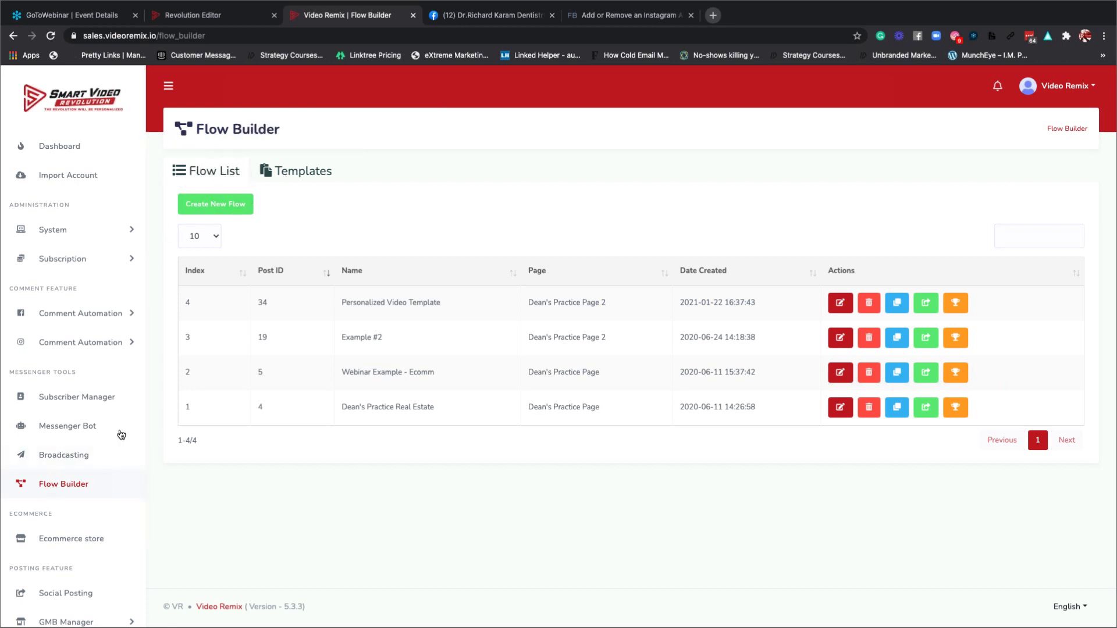
pyautogui.click(315, 172)
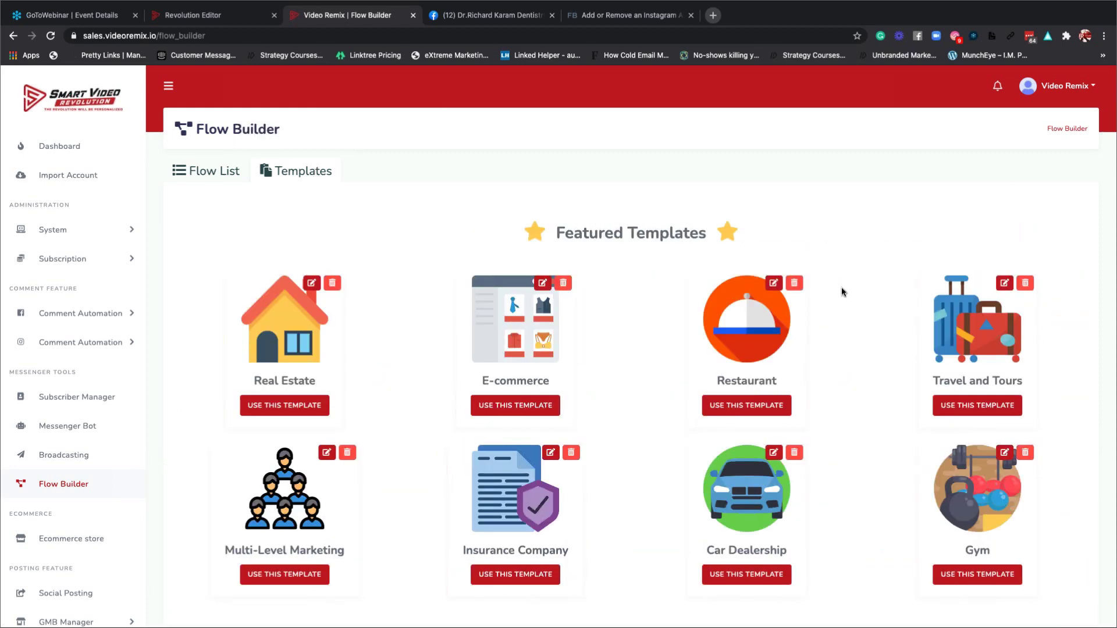
pyautogui.scroll(-2, 842, 290)
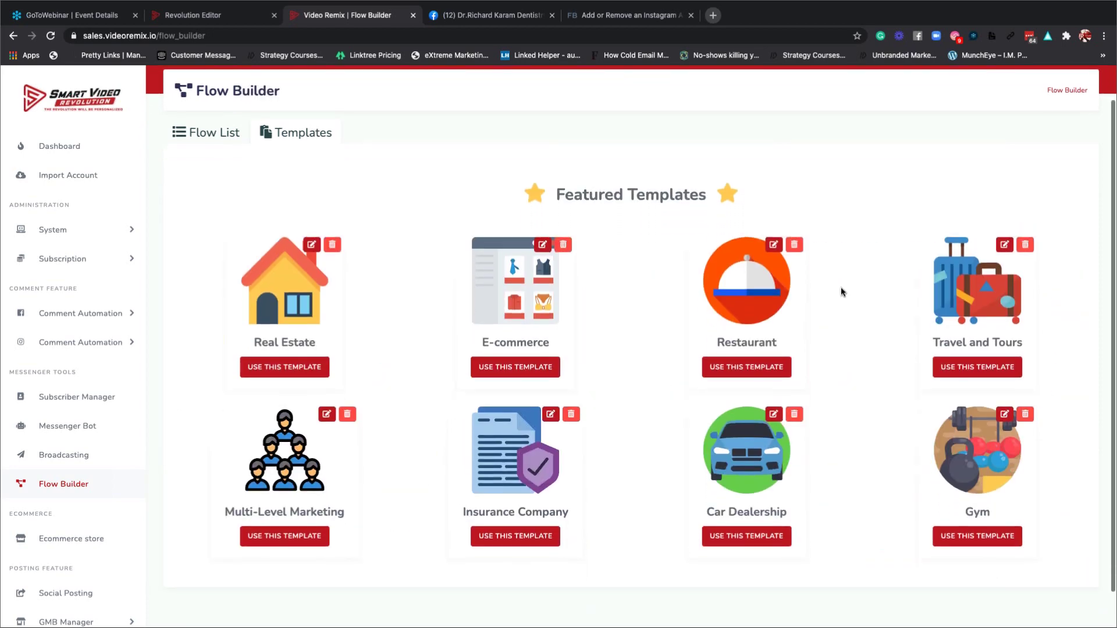
pyautogui.scroll(-1, 841, 290)
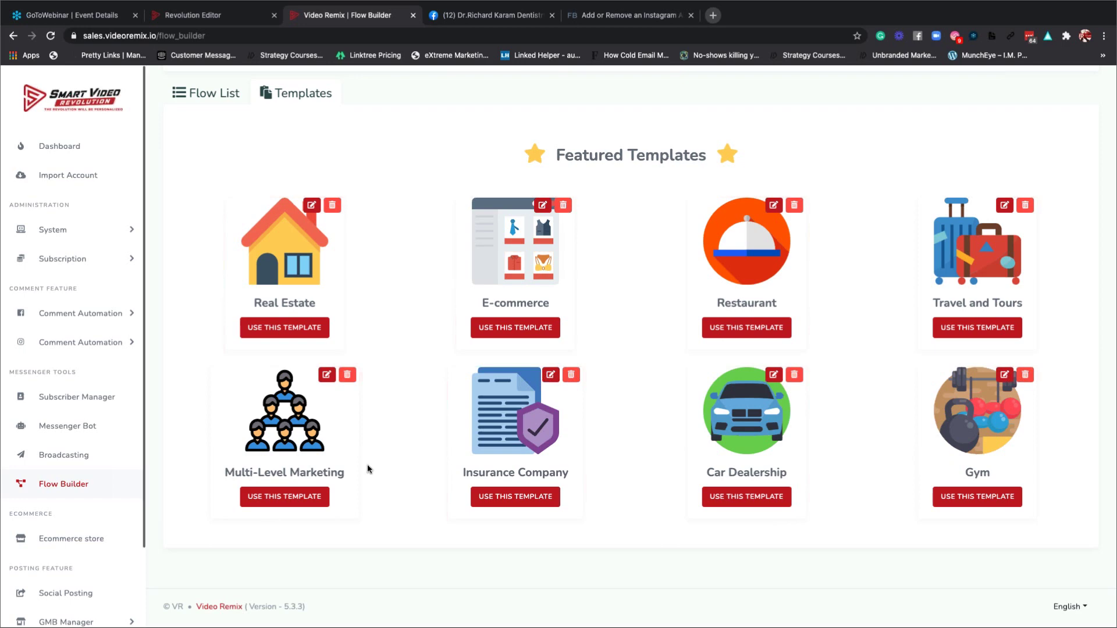
pyautogui.click(285, 329)
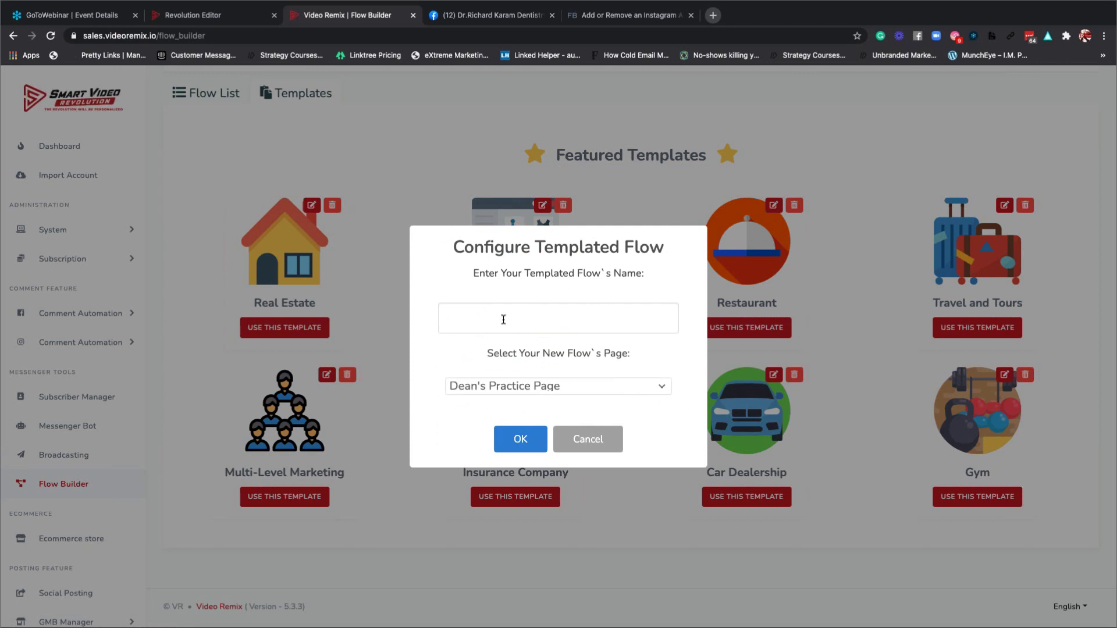
# Name the templated flow 'Real Estate Example', assign it to Dean's Practice Page 2, and confirm.
pyautogui.click(504, 319)
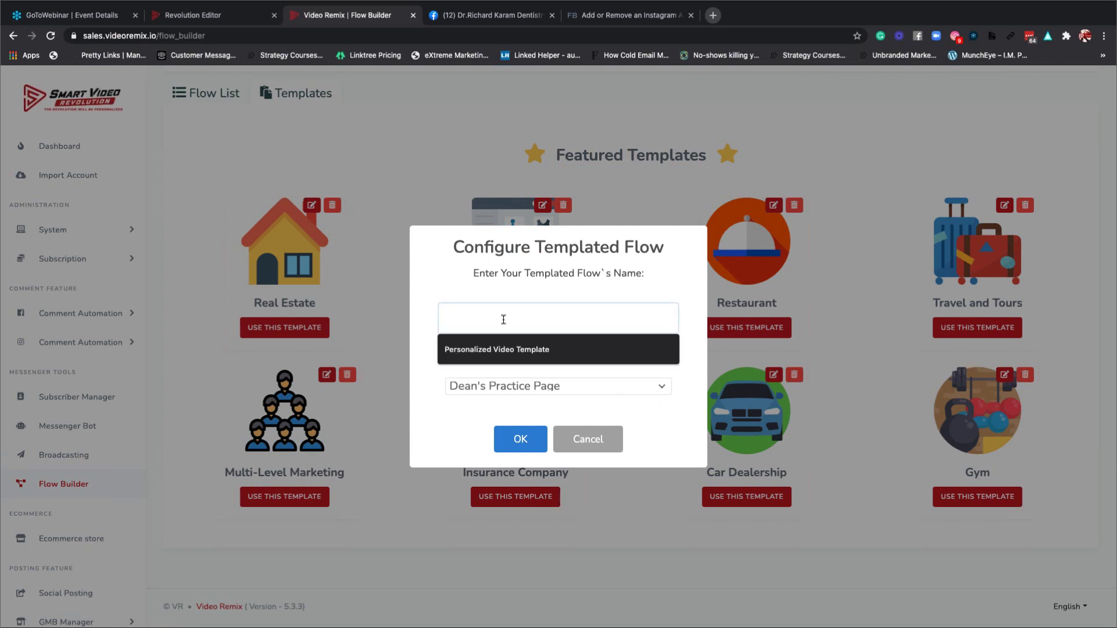
pyautogui.write('Re')
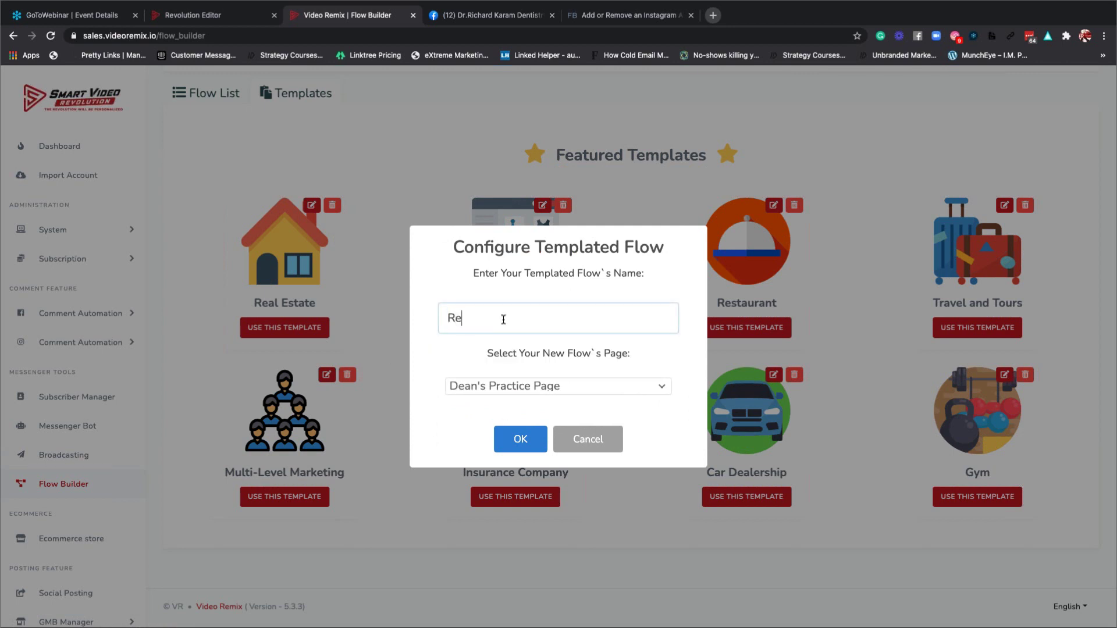
pyautogui.write('al Est')
pyautogui.press('BackSpace')
pyautogui.write('Estate Exsam')
pyautogui.press('BackSpace')
pyautogui.press('BackSpace')
pyautogui.press('BackSpace')
pyautogui.write('ample')
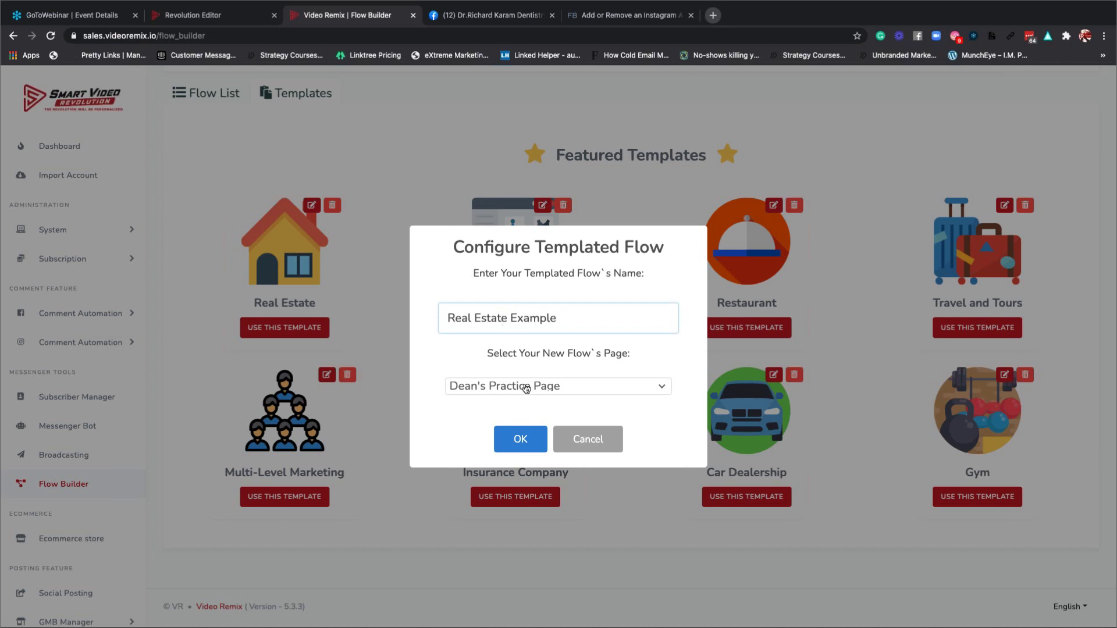
pyautogui.click(525, 387)
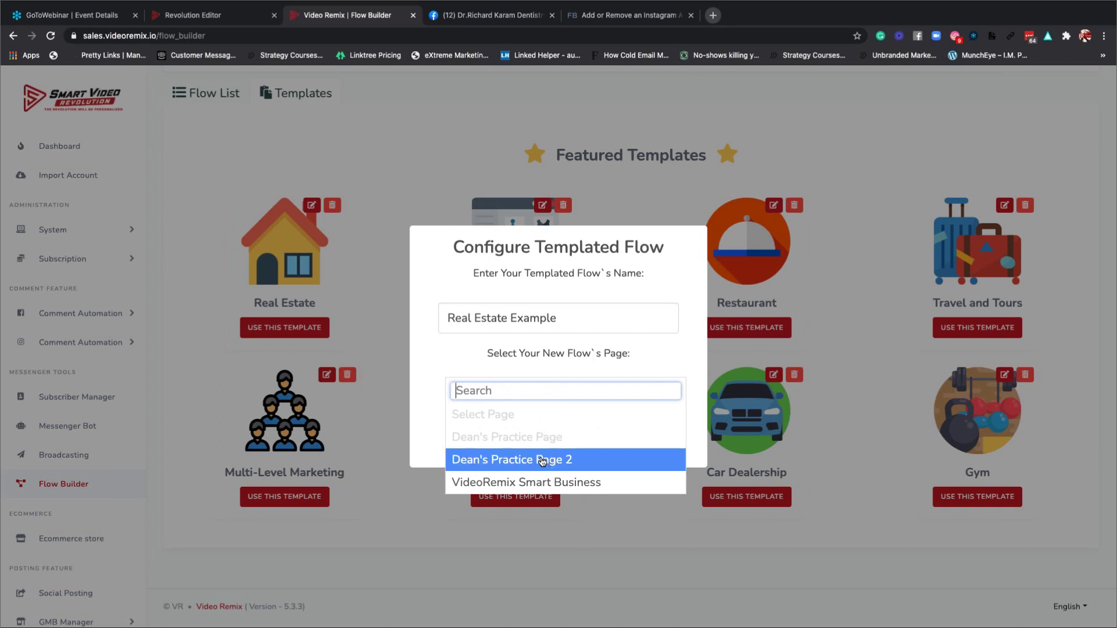
pyautogui.click(542, 460)
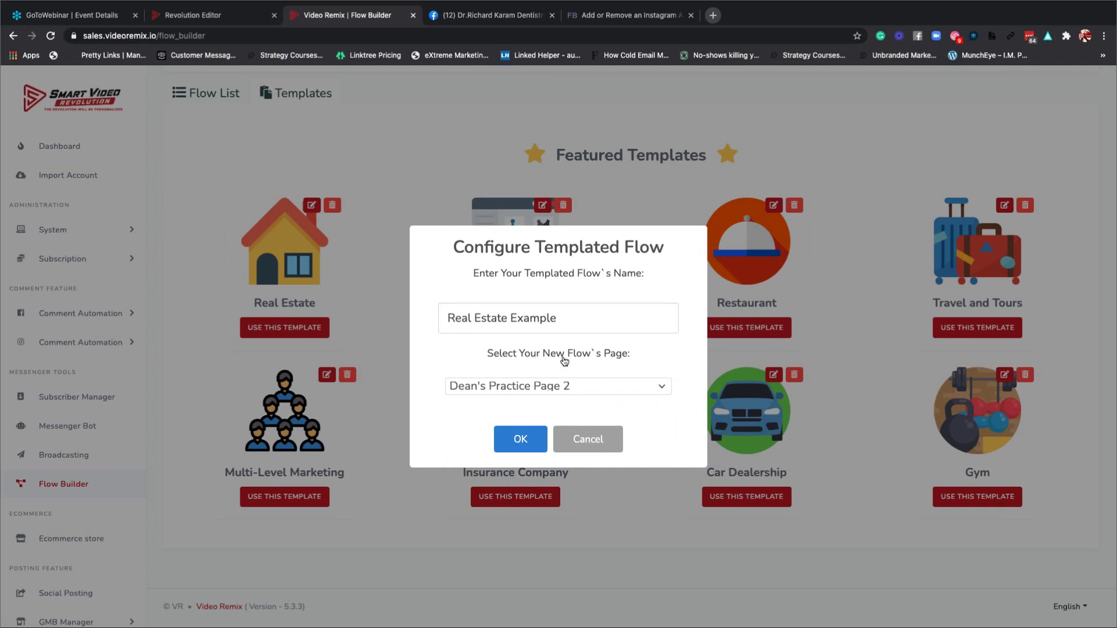
pyautogui.click(520, 439)
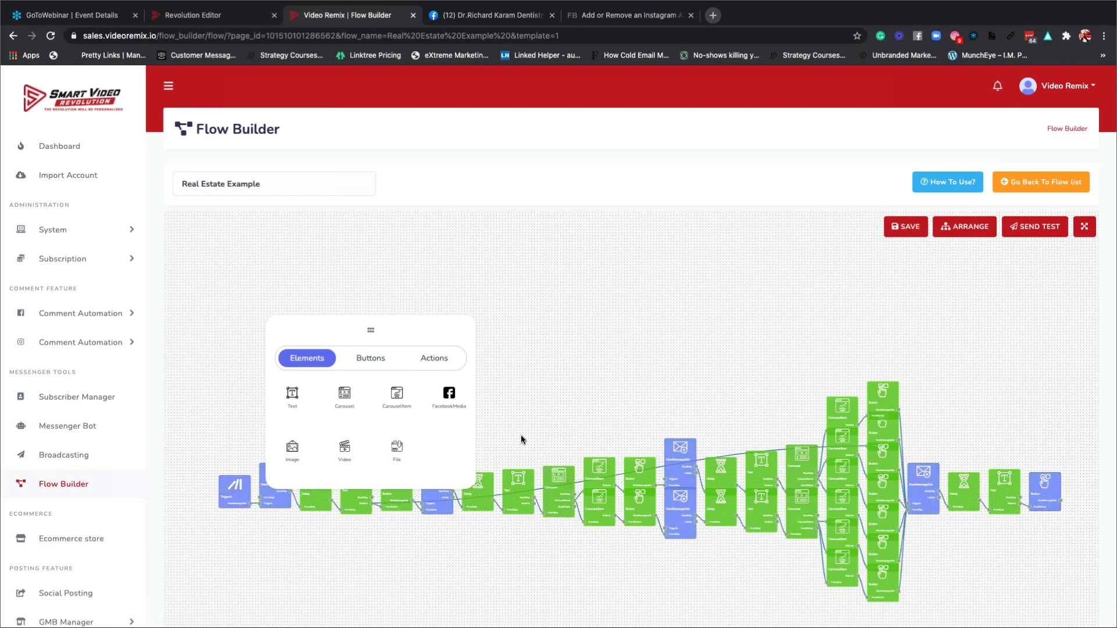
# Read through the Flow Builder usage guide and close it.
pyautogui.click(948, 185)
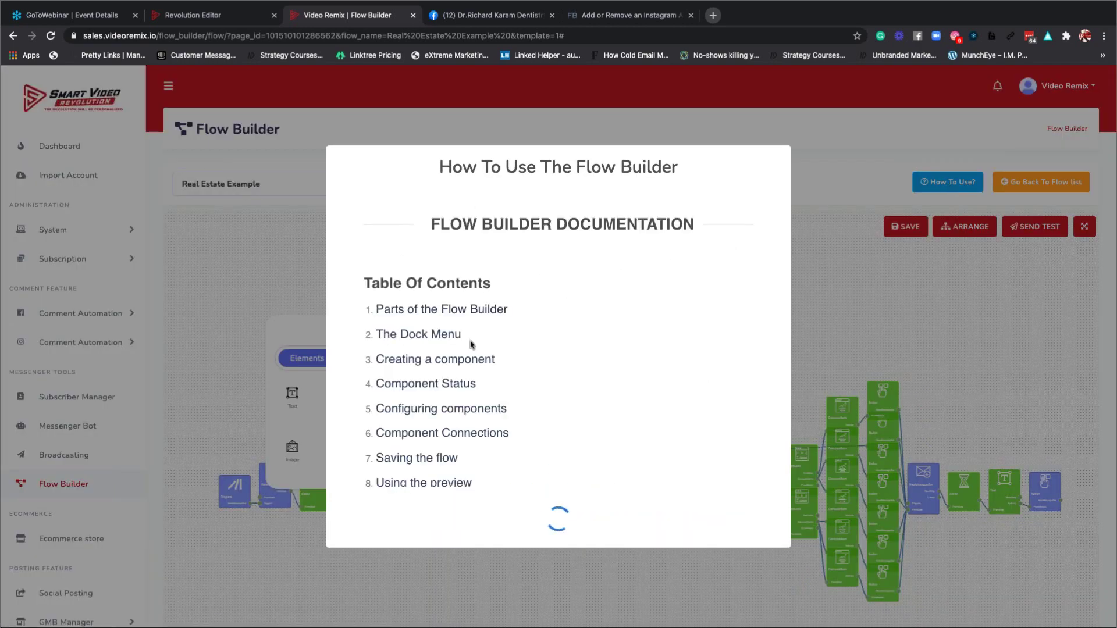
pyautogui.scroll(-5, 487, 340)
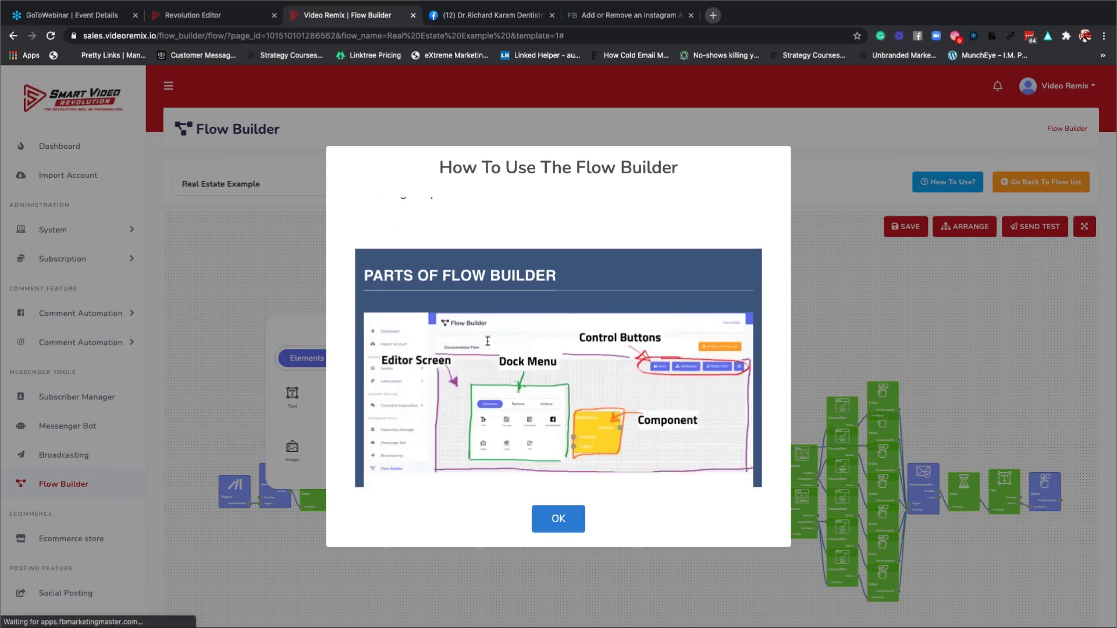
pyautogui.scroll(3, 487, 343)
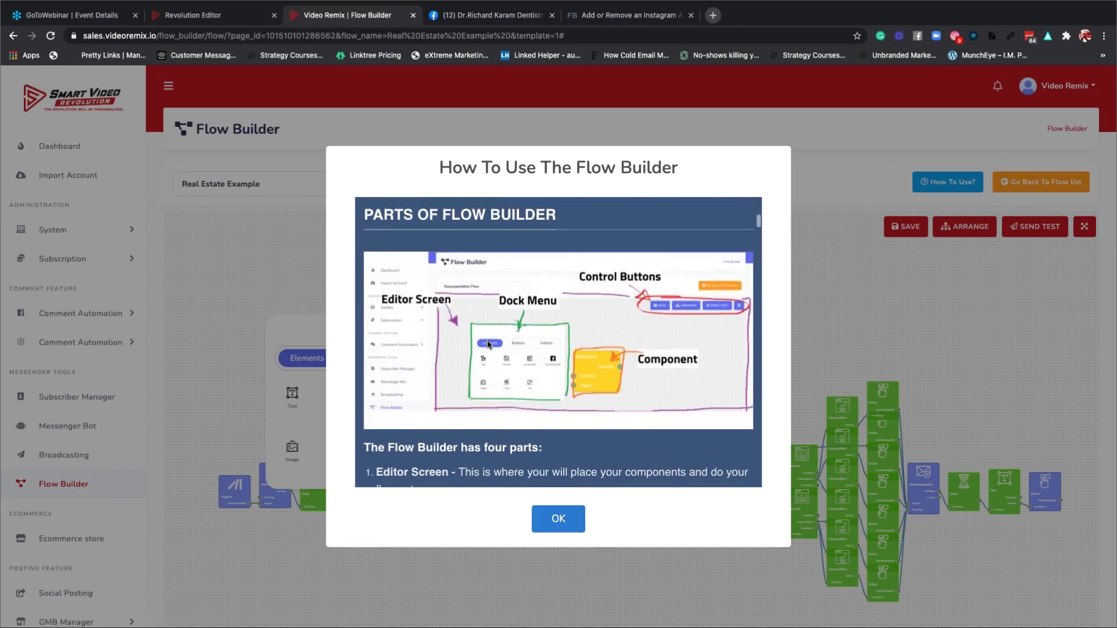
pyautogui.scroll(-5, 488, 344)
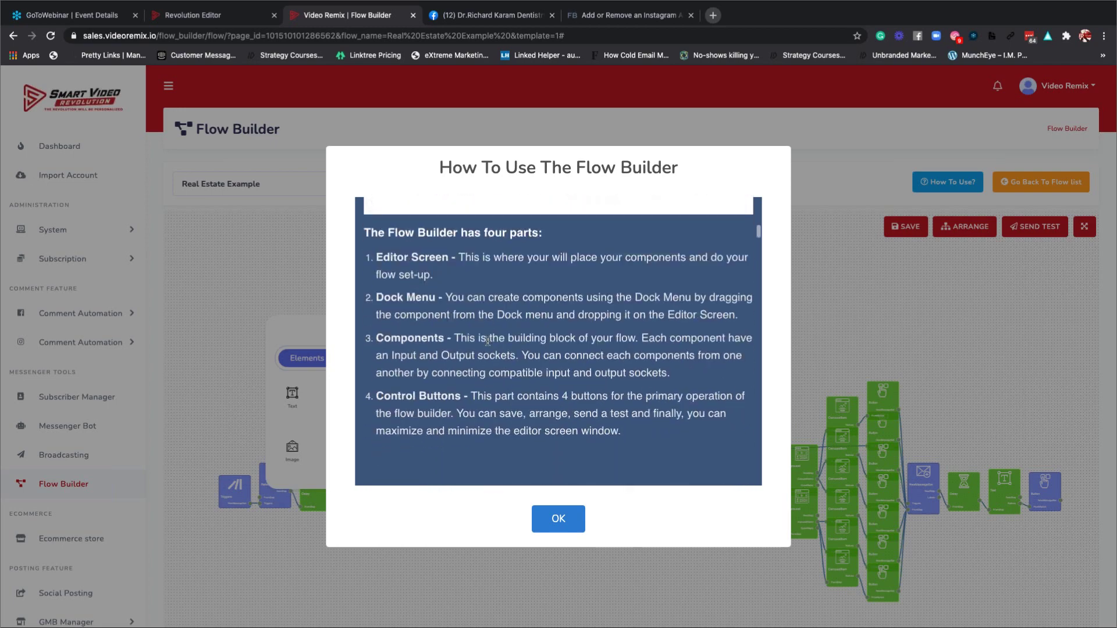
pyautogui.scroll(-6, 488, 341)
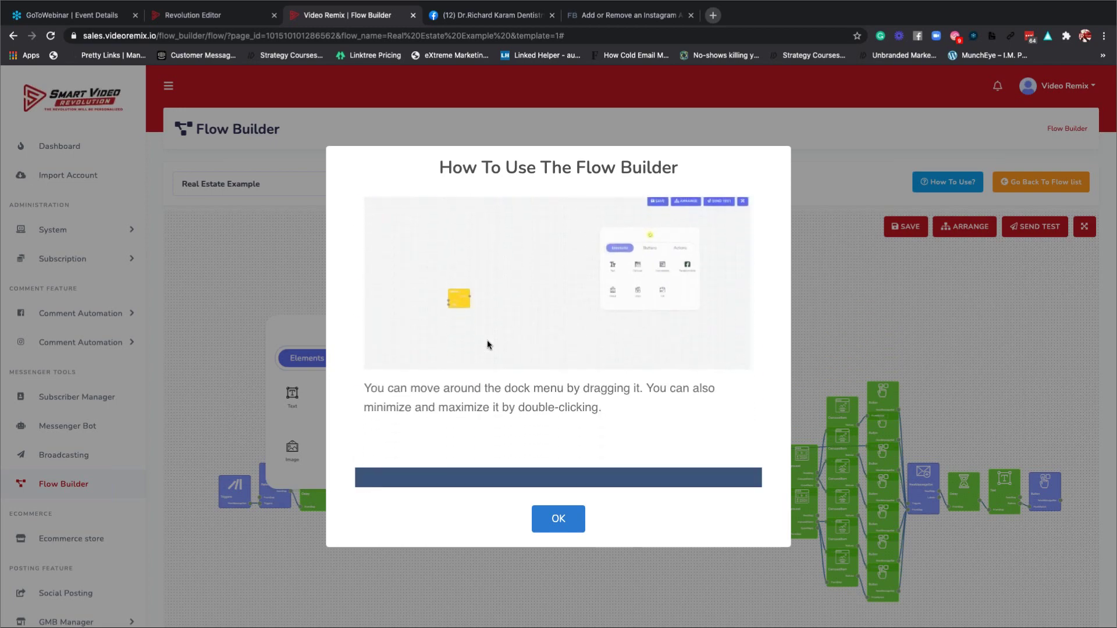
pyautogui.scroll(-7, 487, 339)
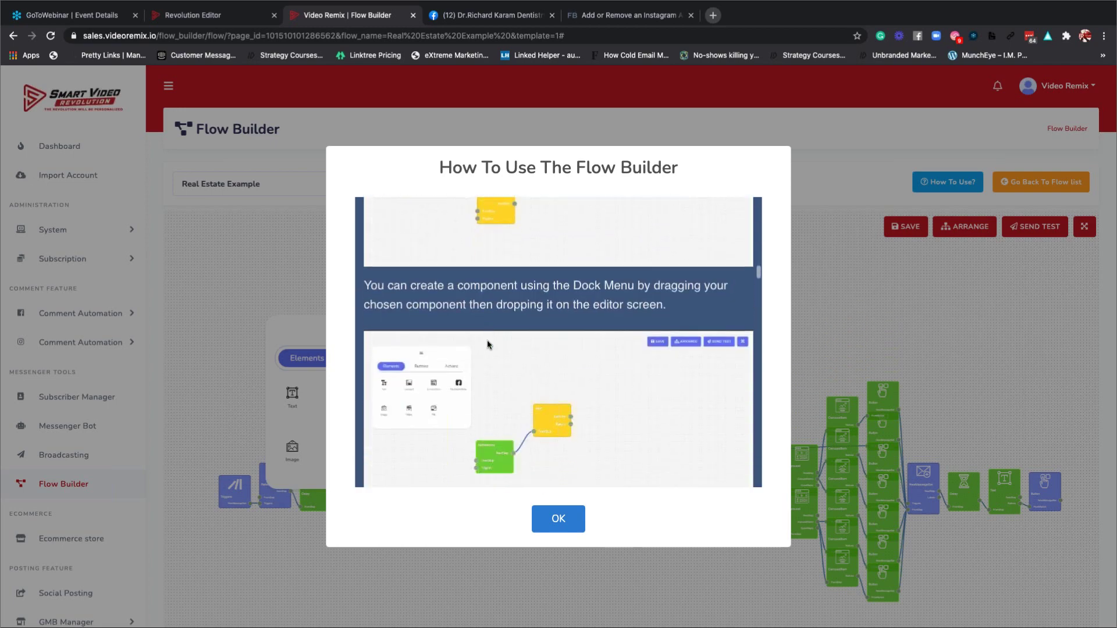
pyautogui.scroll(-8, 487, 339)
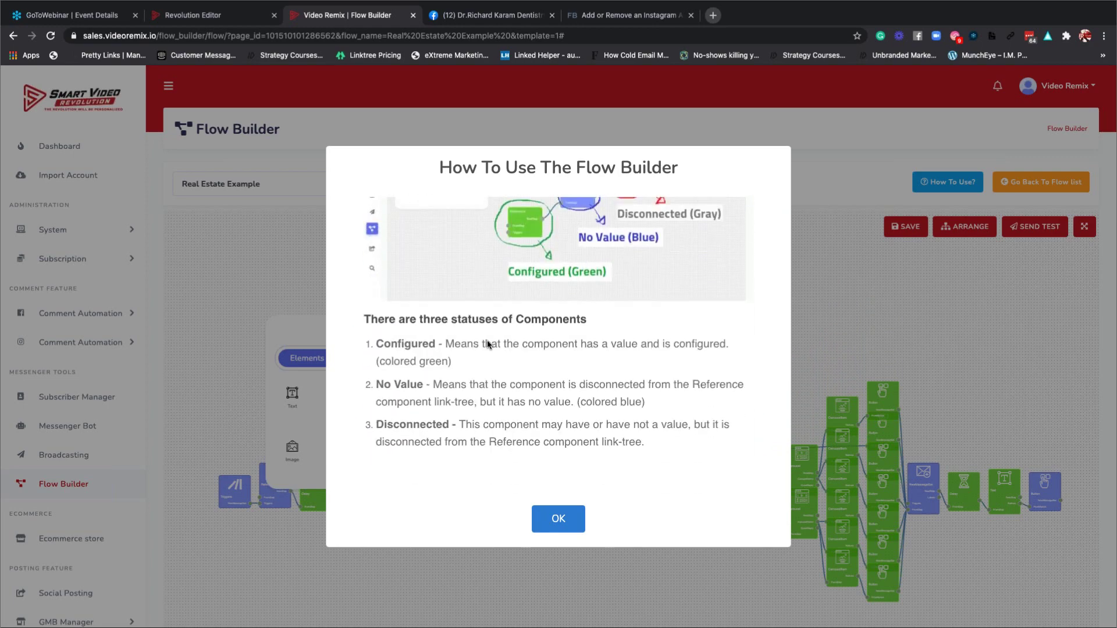
pyautogui.scroll(-10, 487, 343)
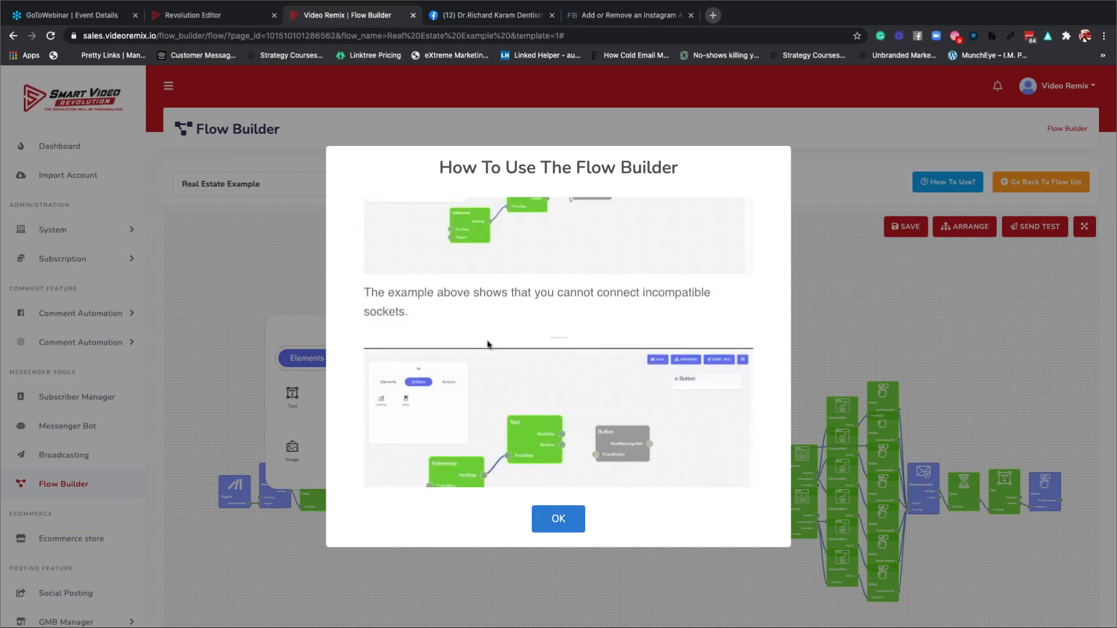
pyautogui.scroll(-12, 486, 344)
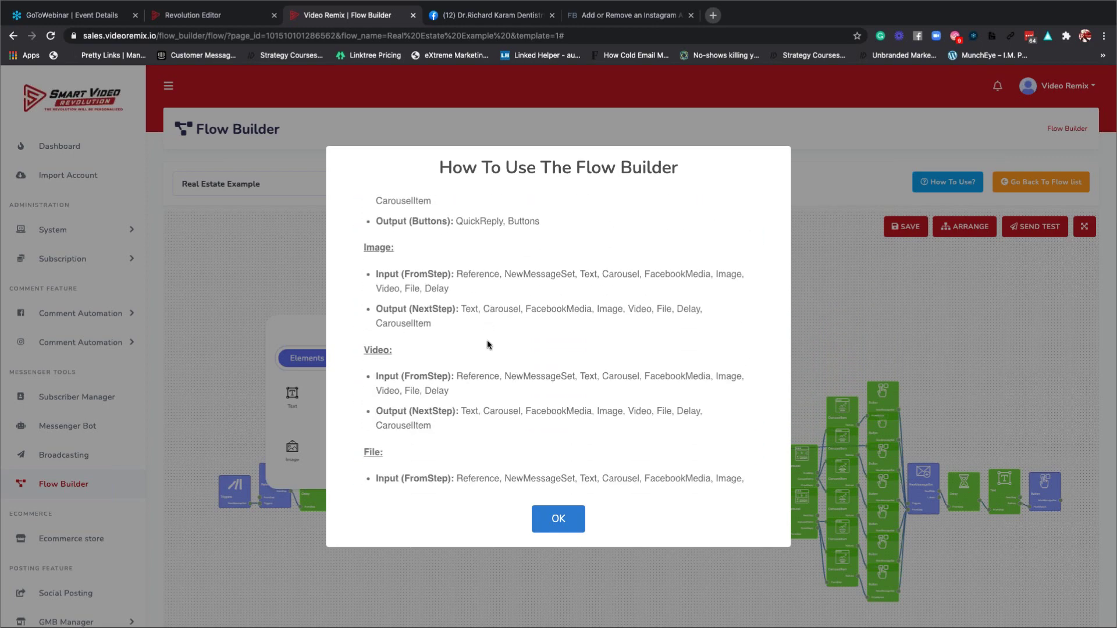
pyautogui.scroll(-1, 487, 340)
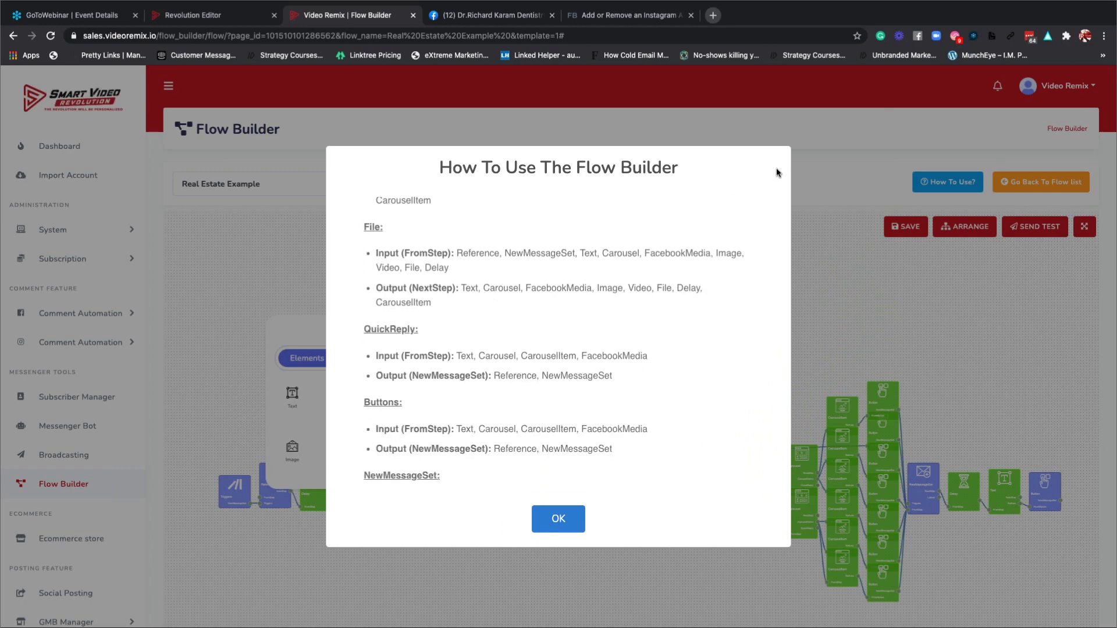
pyautogui.click(836, 159)
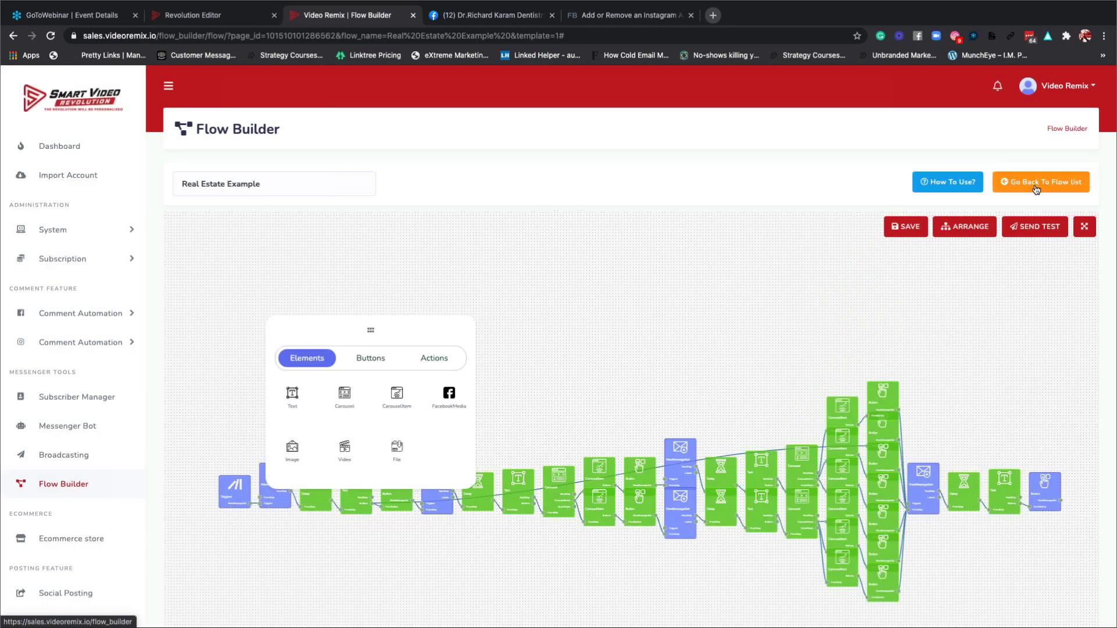
# Stay on the flow instead of leaving, dismissing the unsaved-changes warning.
pyautogui.click(1036, 189)
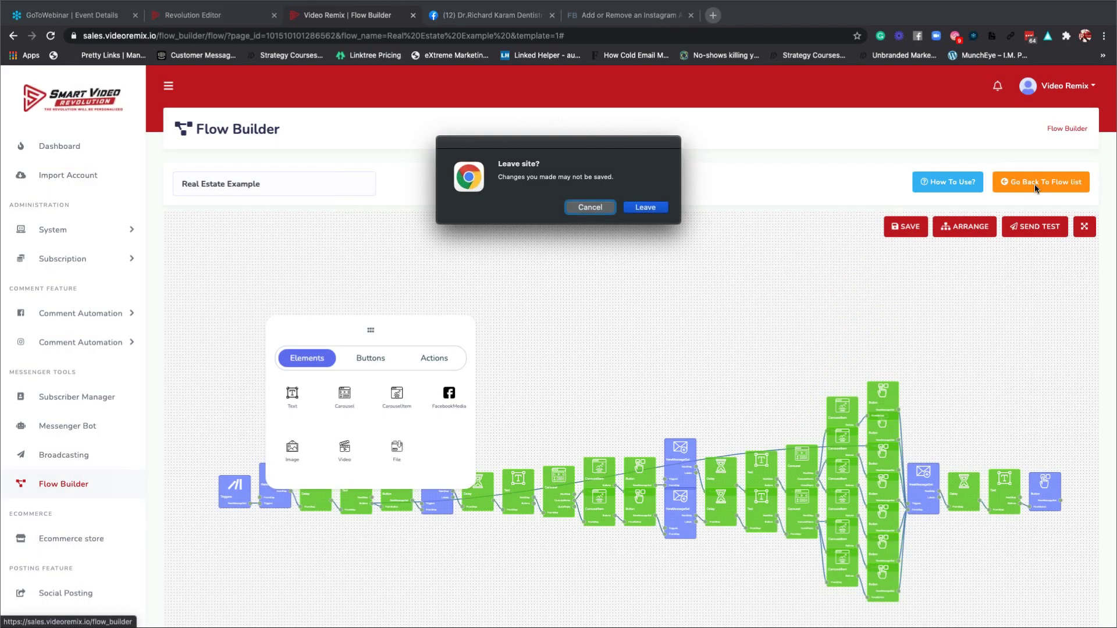
pyautogui.click(594, 209)
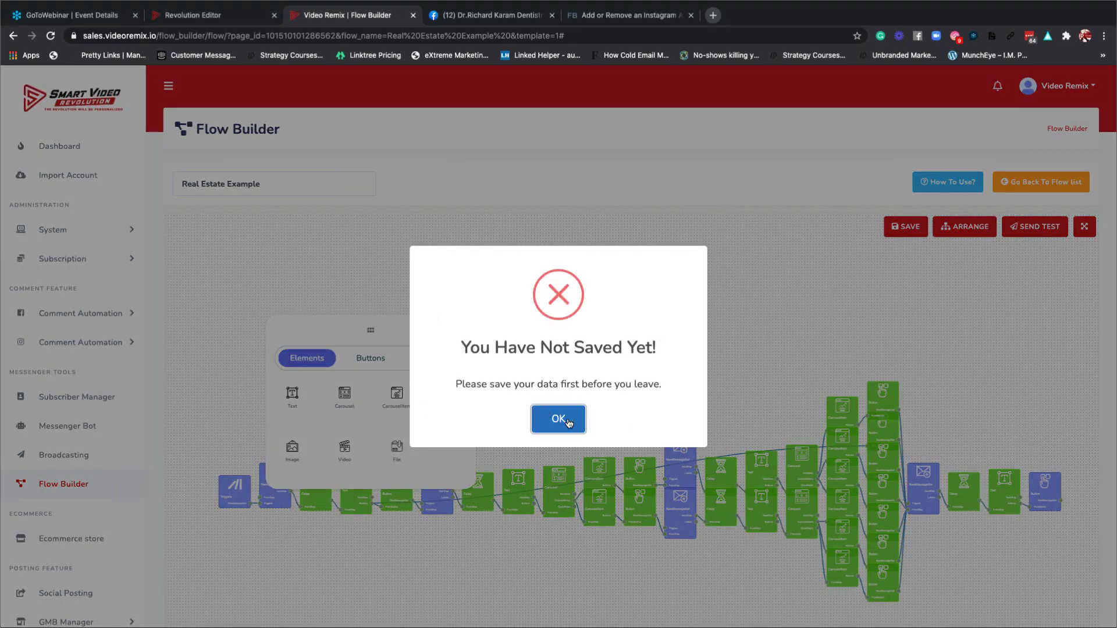
pyautogui.click(564, 416)
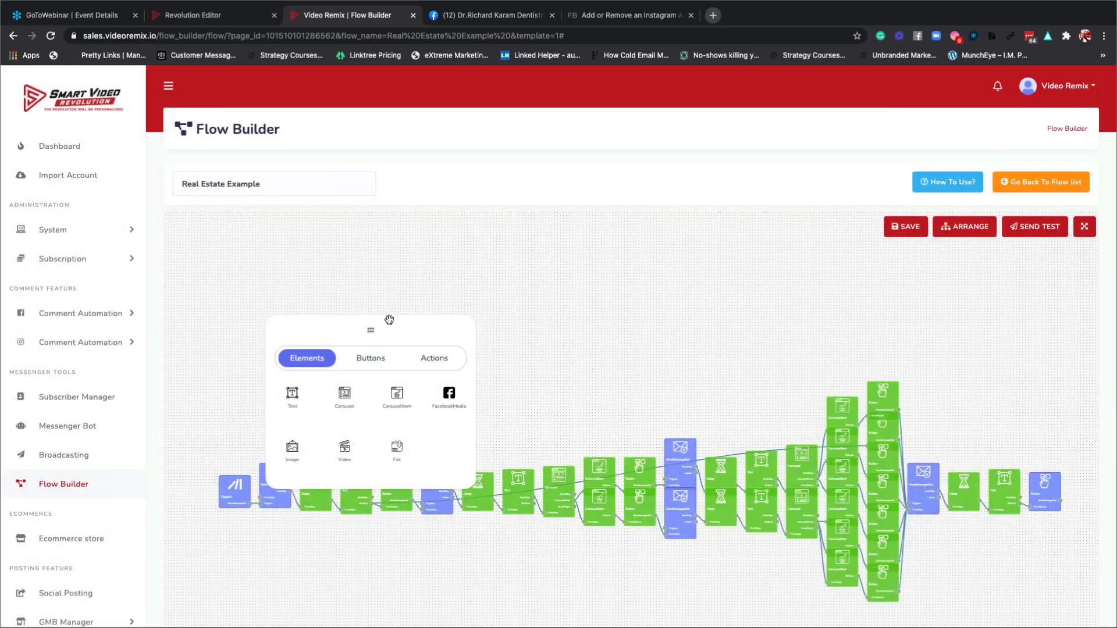
# Browse the Buttons, Actions and Elements palettes, then show the trigger details with keyword RealEstate.
pyautogui.moveTo(400, 318); pyautogui.dragTo(422, 266)
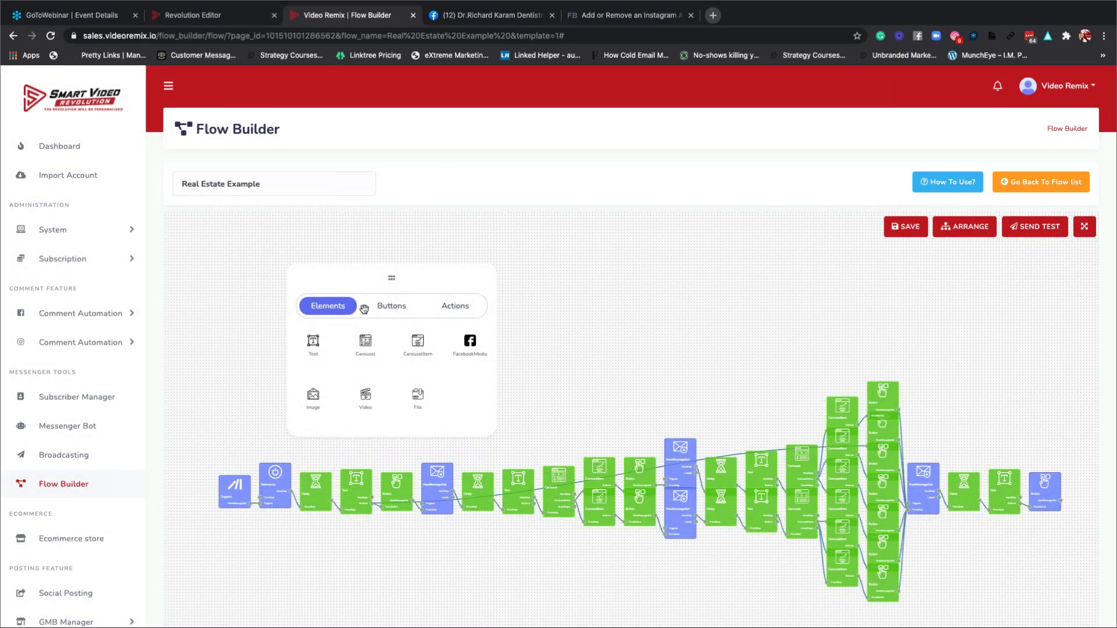
pyautogui.click(390, 306)
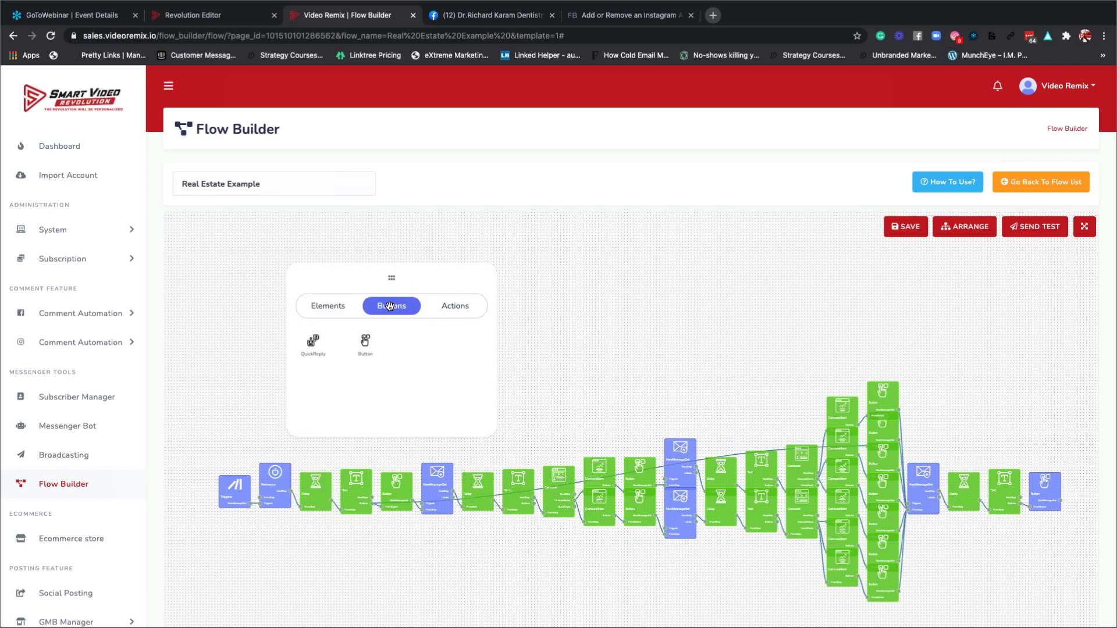
pyautogui.click(450, 308)
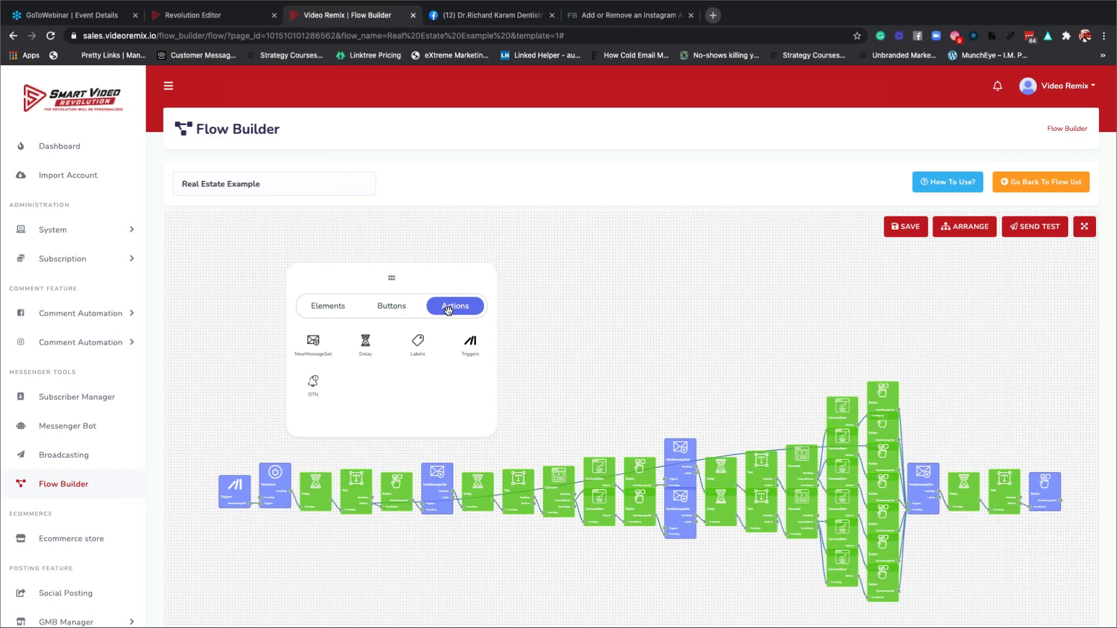
pyautogui.click(321, 308)
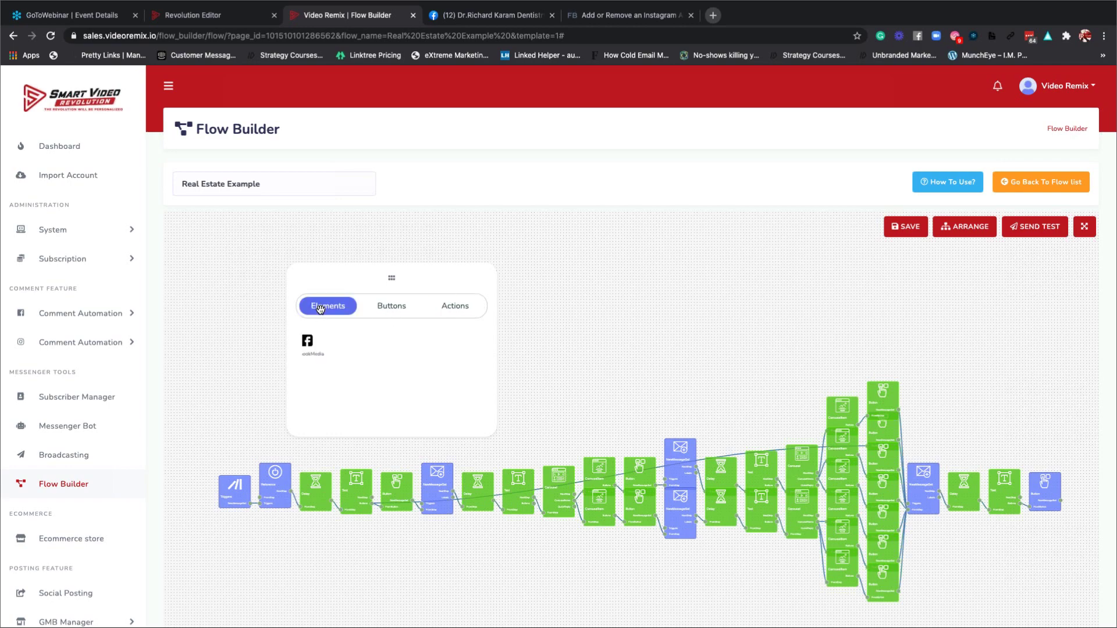
pyautogui.click(235, 494)
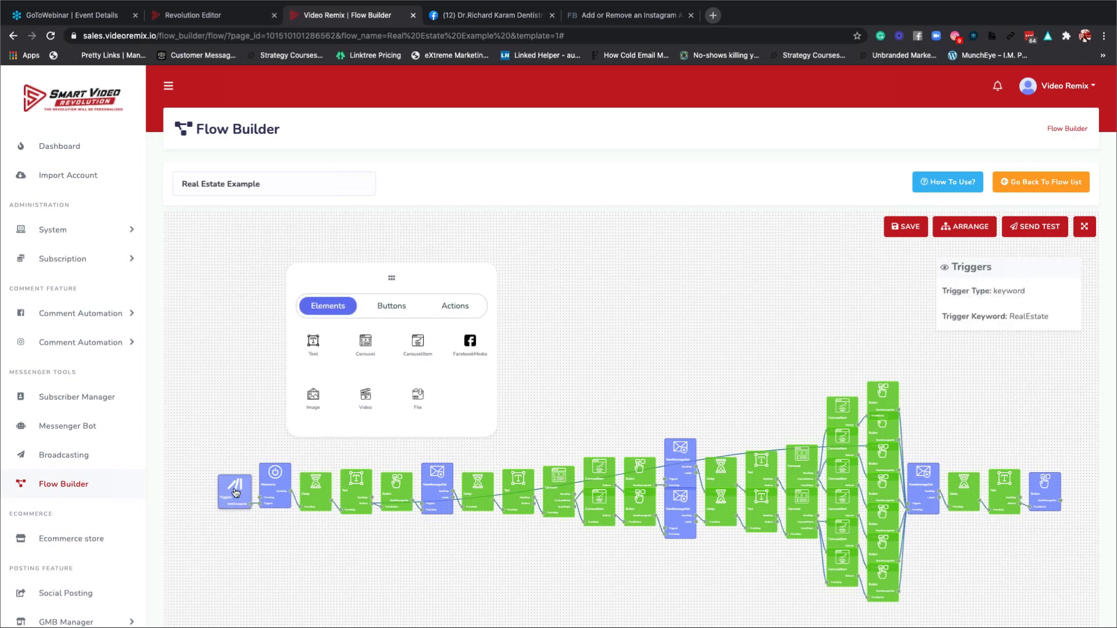
pyautogui.click(236, 491)
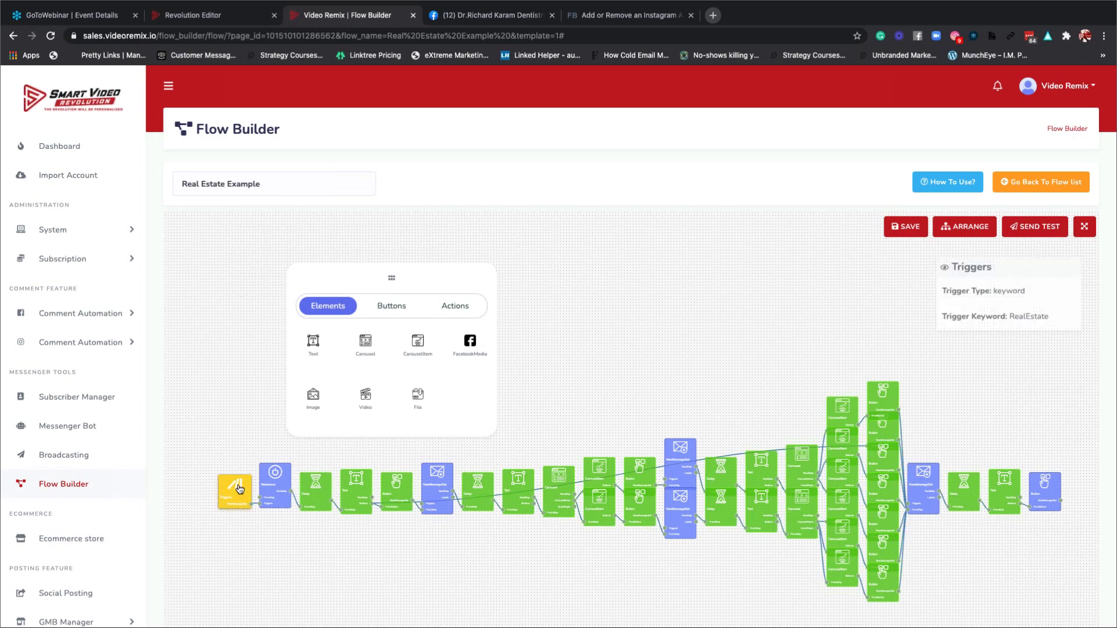
# Set the trigger type to Comment Reply on the Smart Demo (filter) post.
pyautogui.doubleClick(237, 484)
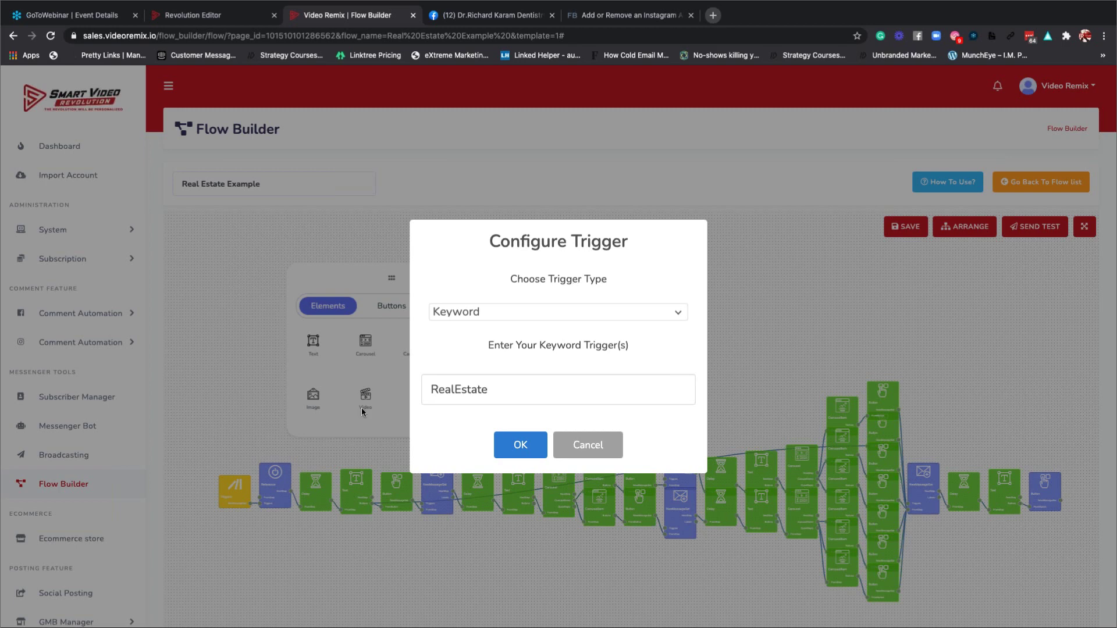
pyautogui.click(508, 314)
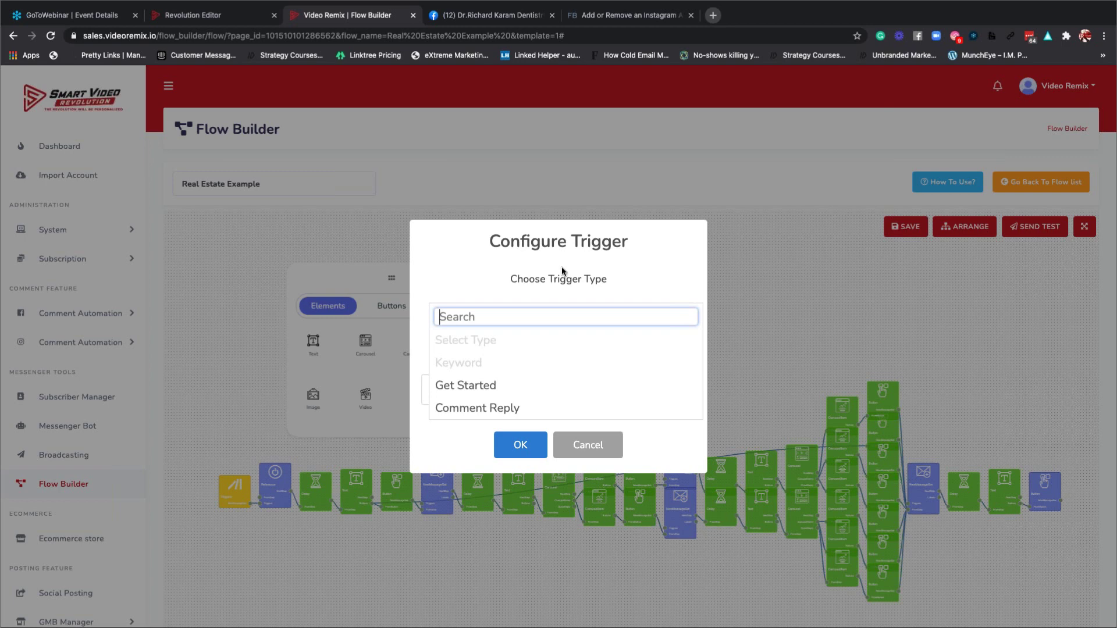
pyautogui.click(479, 387)
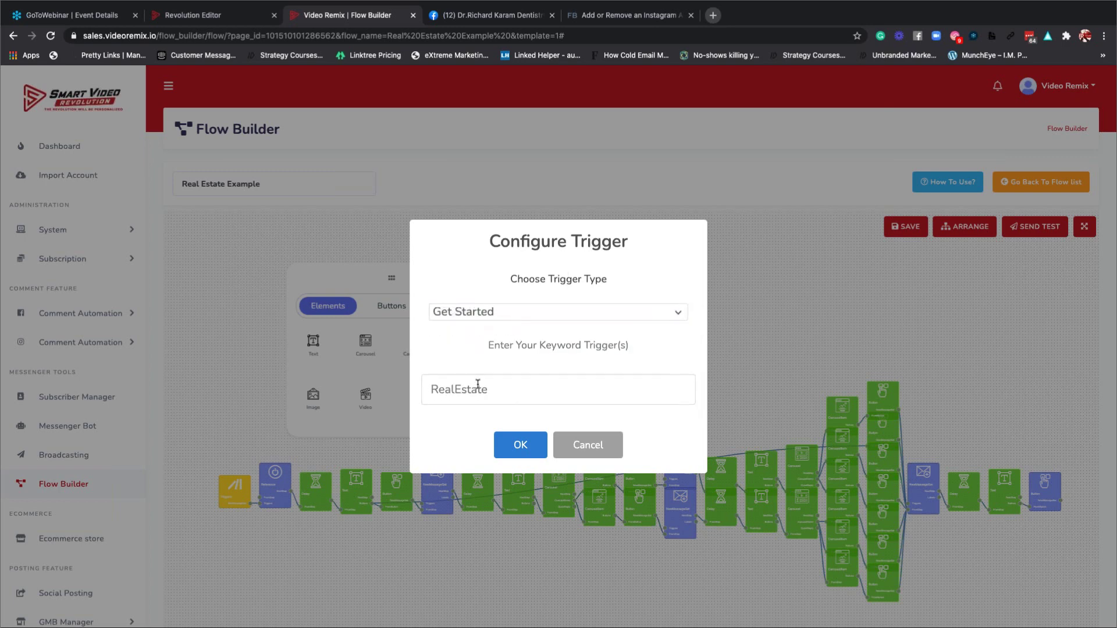
pyautogui.click(513, 354)
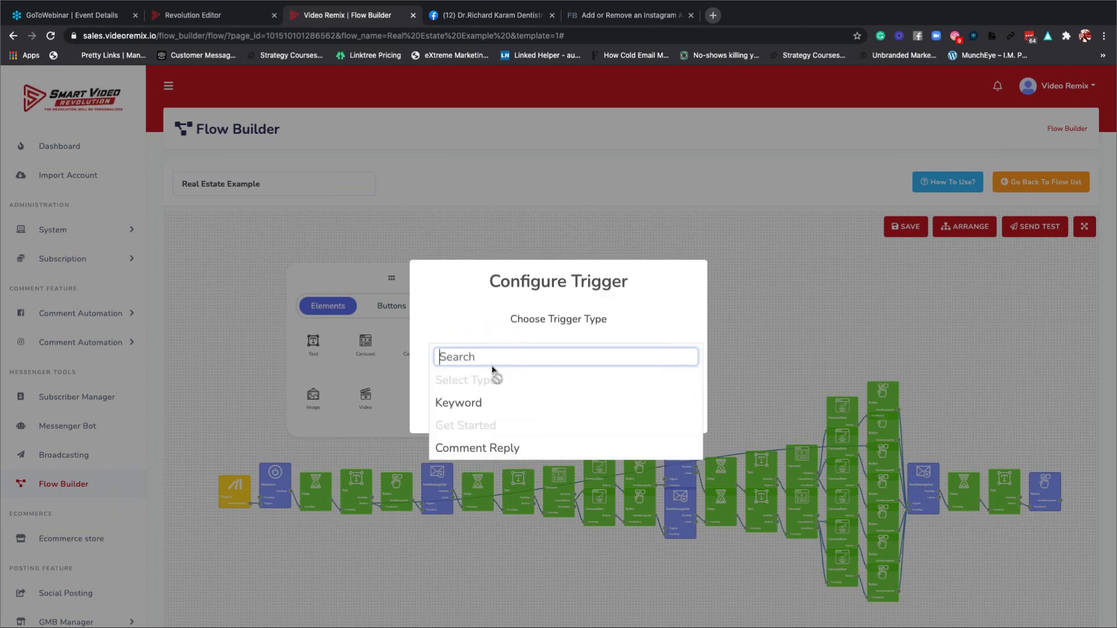
pyautogui.click(474, 449)
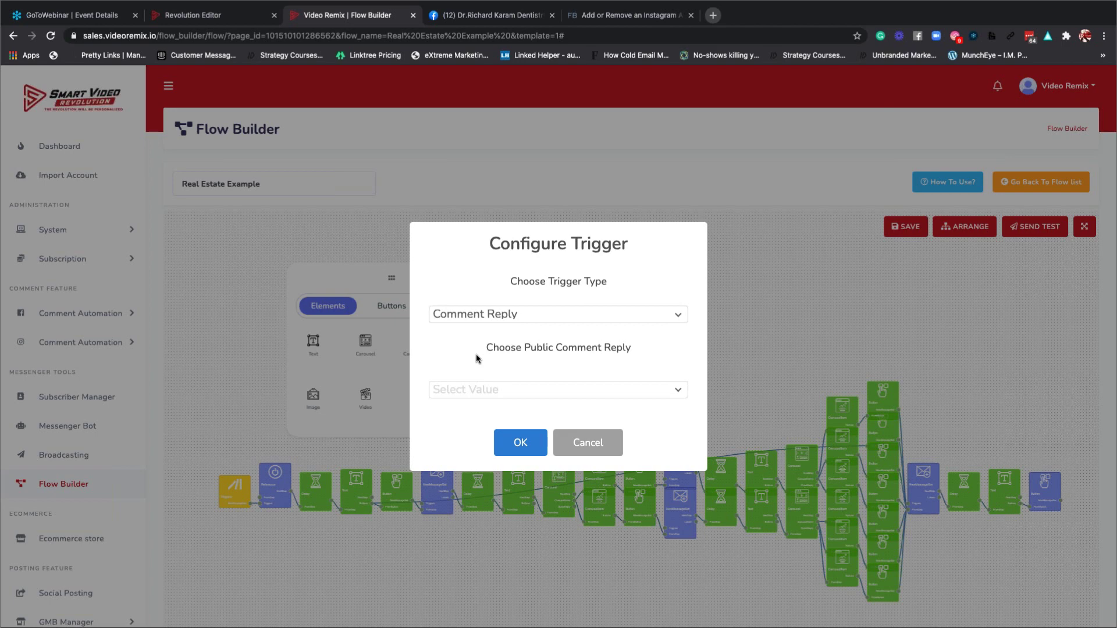
pyautogui.click(510, 394)
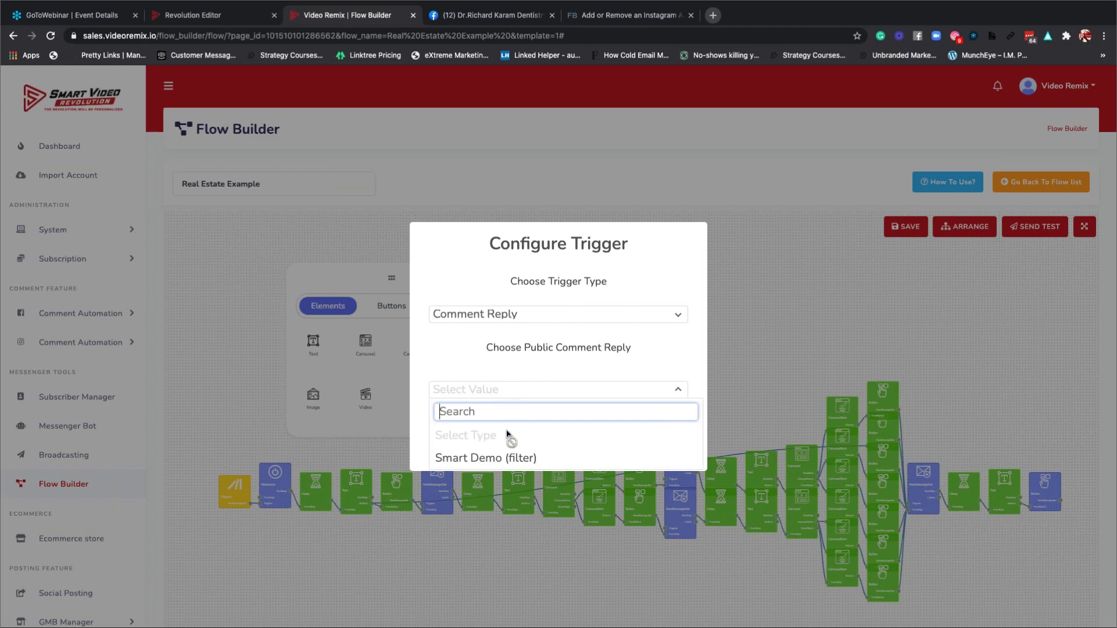
pyautogui.click(483, 460)
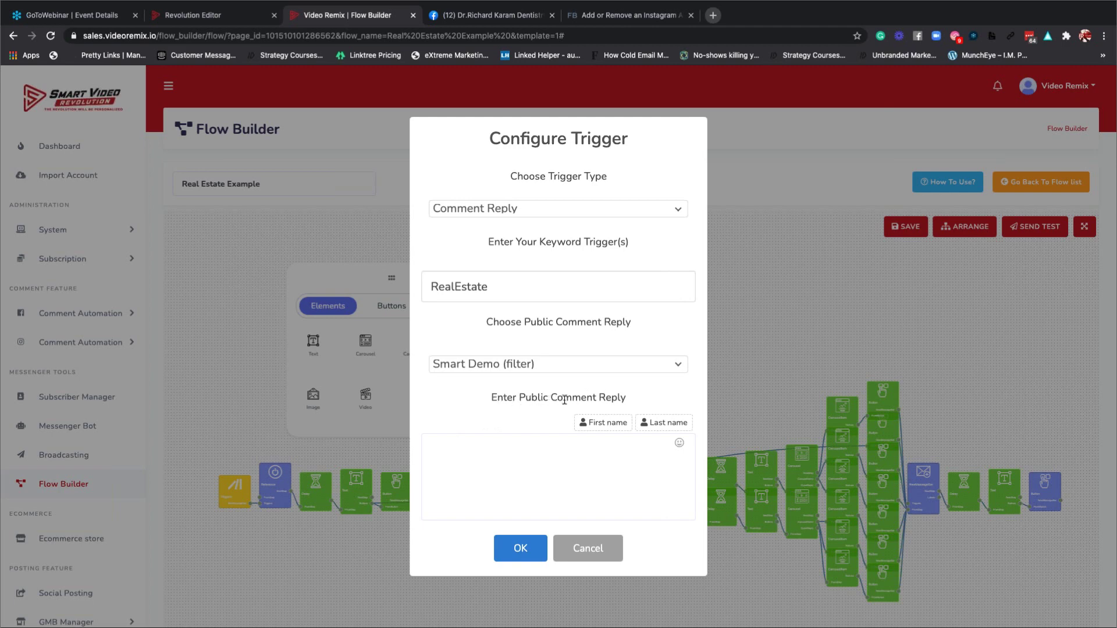
# Add the public reply '{first name} check out my real estate bot' and save the trigger.
pyautogui.click(604, 430)
pyautogui.click(583, 449)
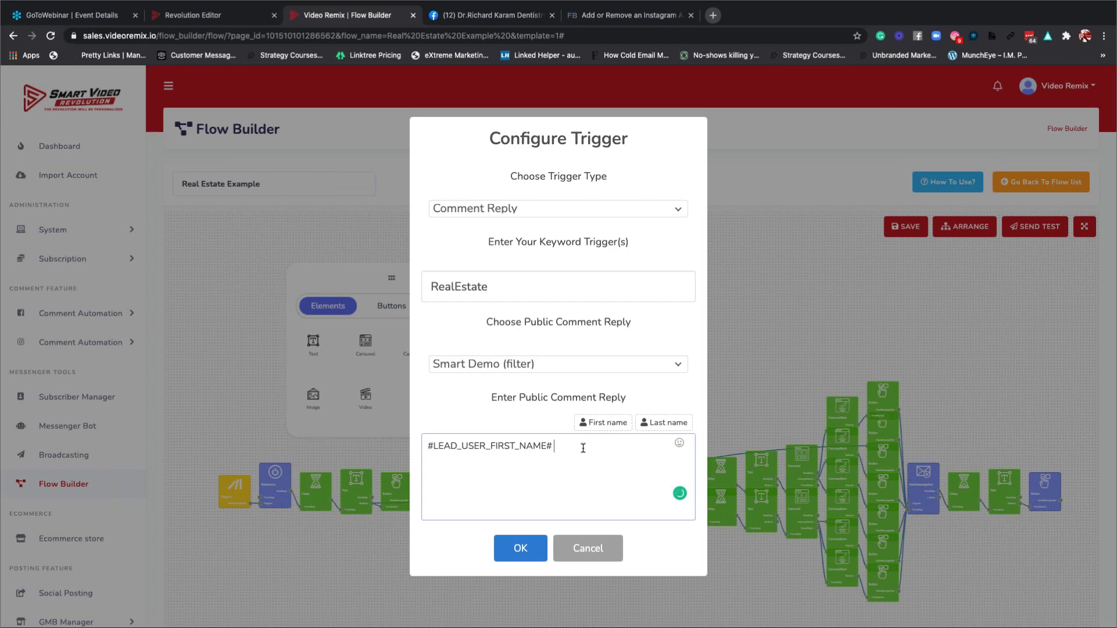
pyautogui.write('check out my real estate bot')
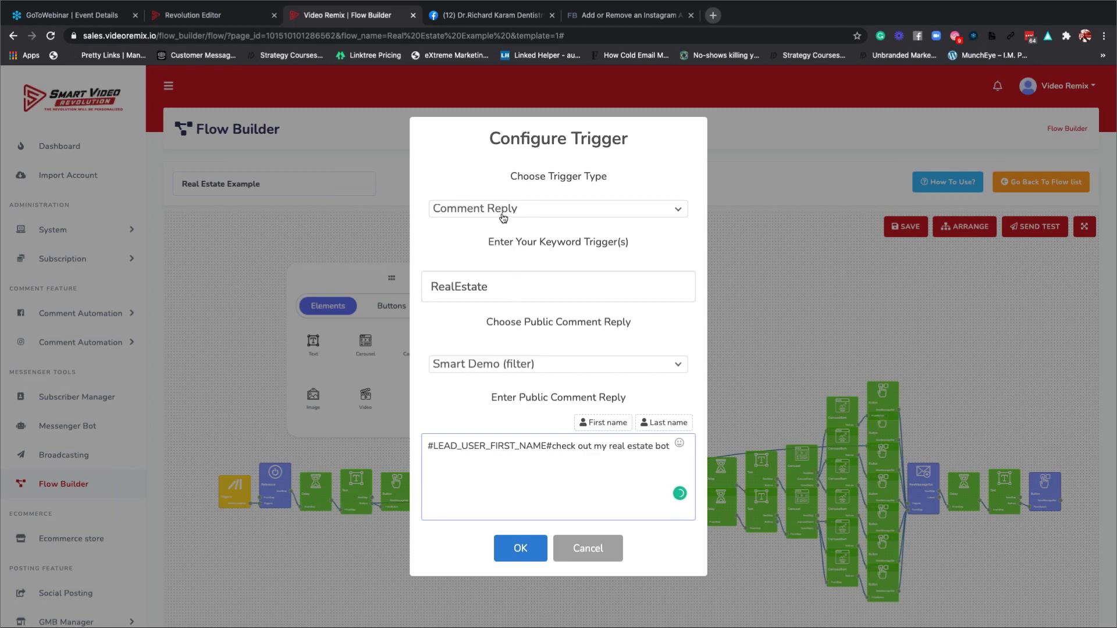
pyautogui.click(502, 217)
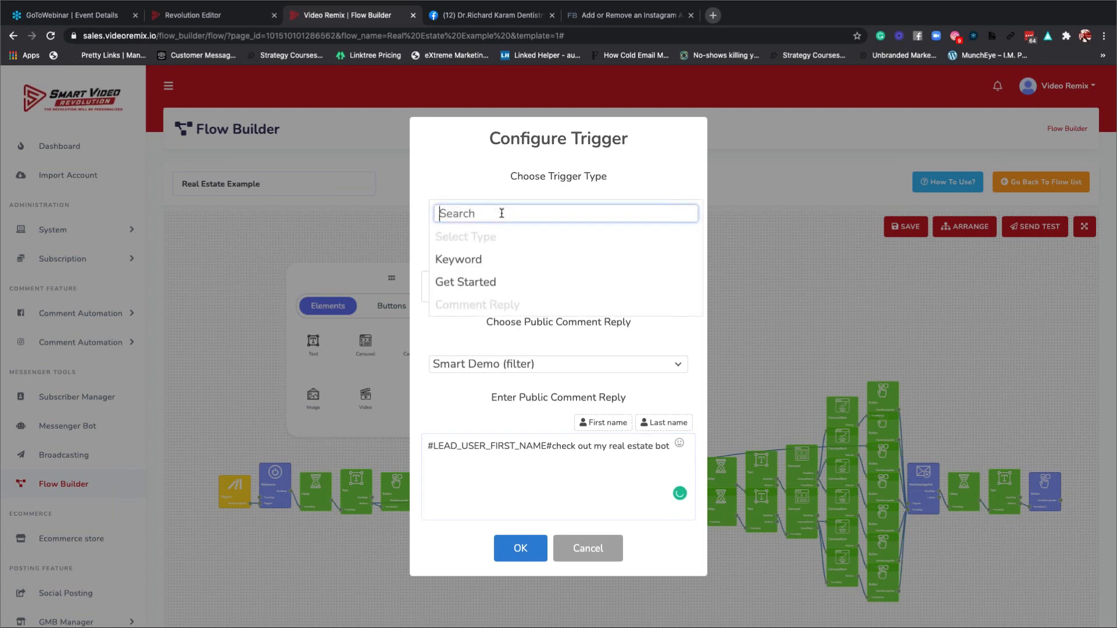
pyautogui.click(473, 177)
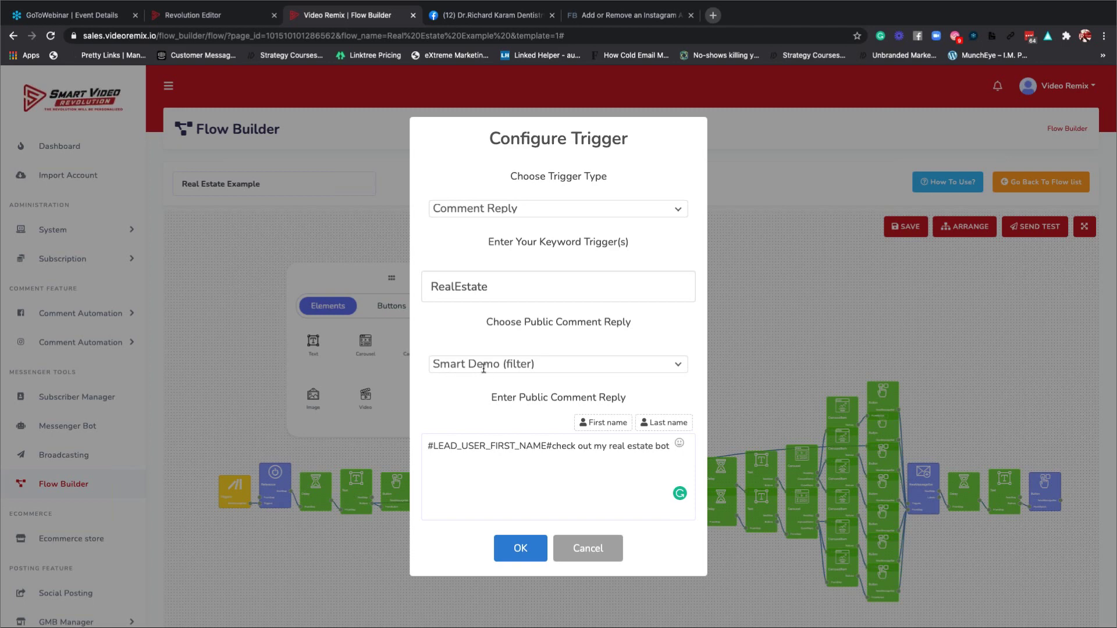
pyautogui.click(520, 550)
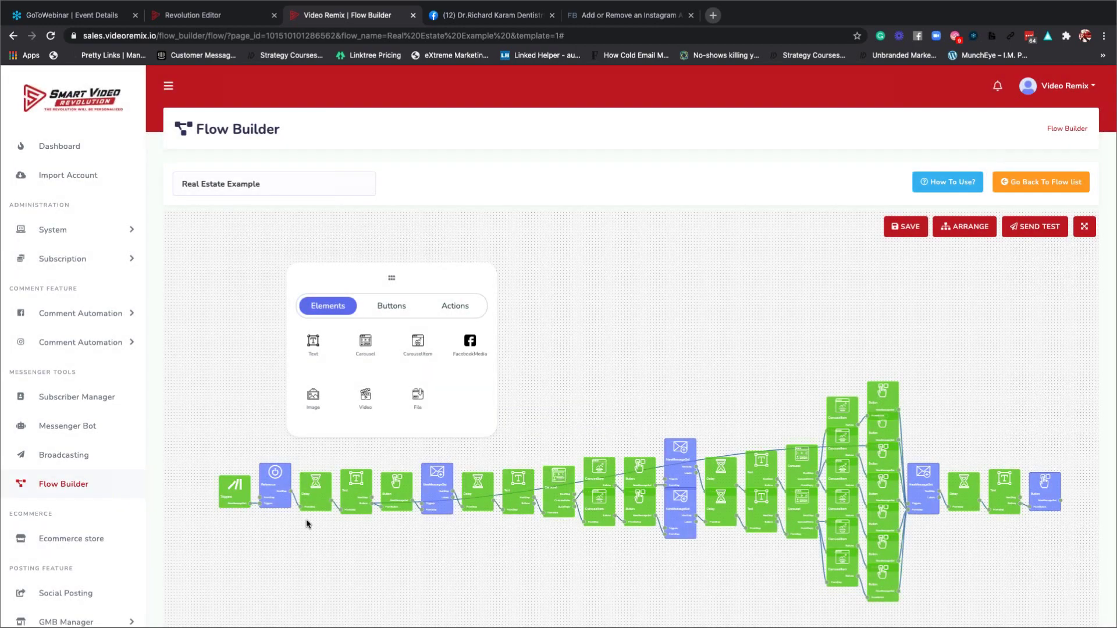
pyautogui.click(275, 488)
pyautogui.doubleClick(275, 487)
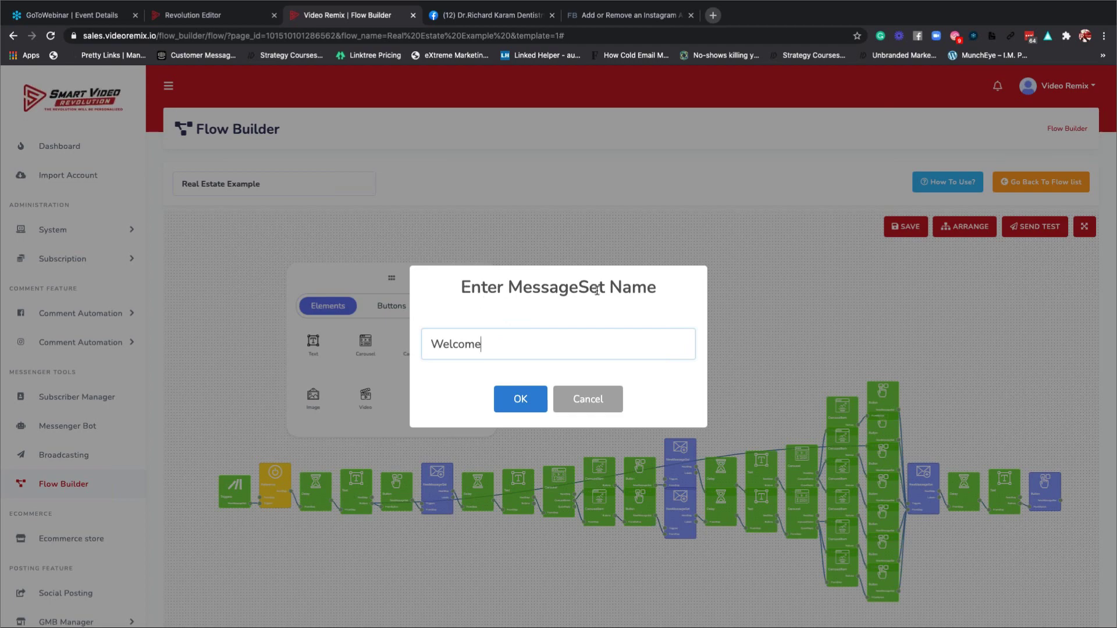
pyautogui.click(526, 404)
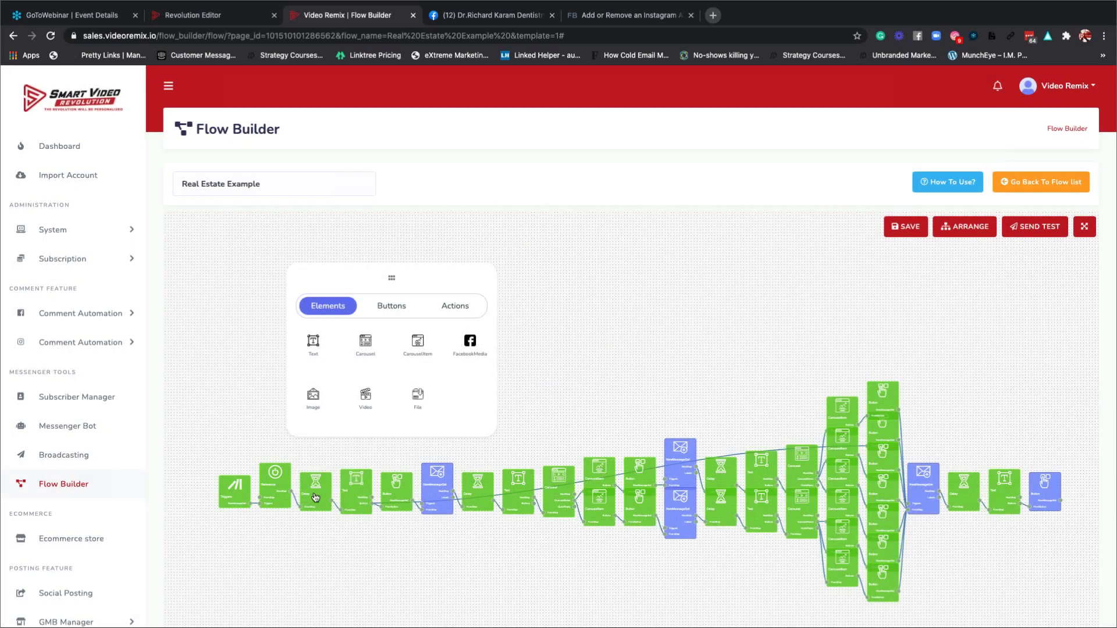
# Review the welcome text message and leave it unchanged.
pyautogui.moveTo(316, 496)
pyautogui.moveTo(359, 492)
pyautogui.moveTo(398, 494)
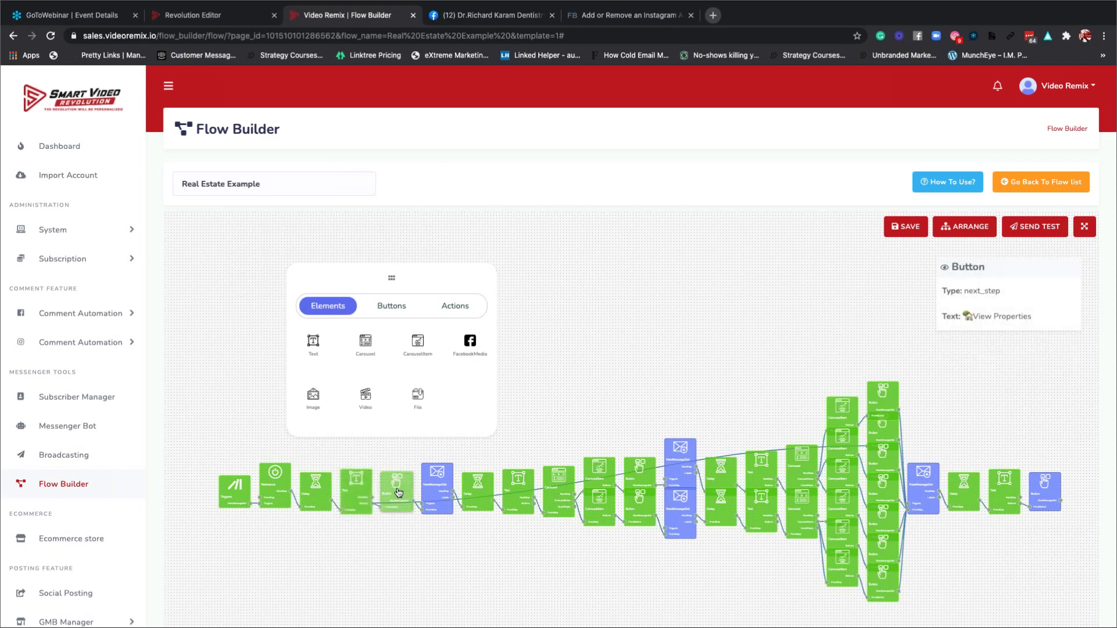
pyautogui.moveTo(437, 488)
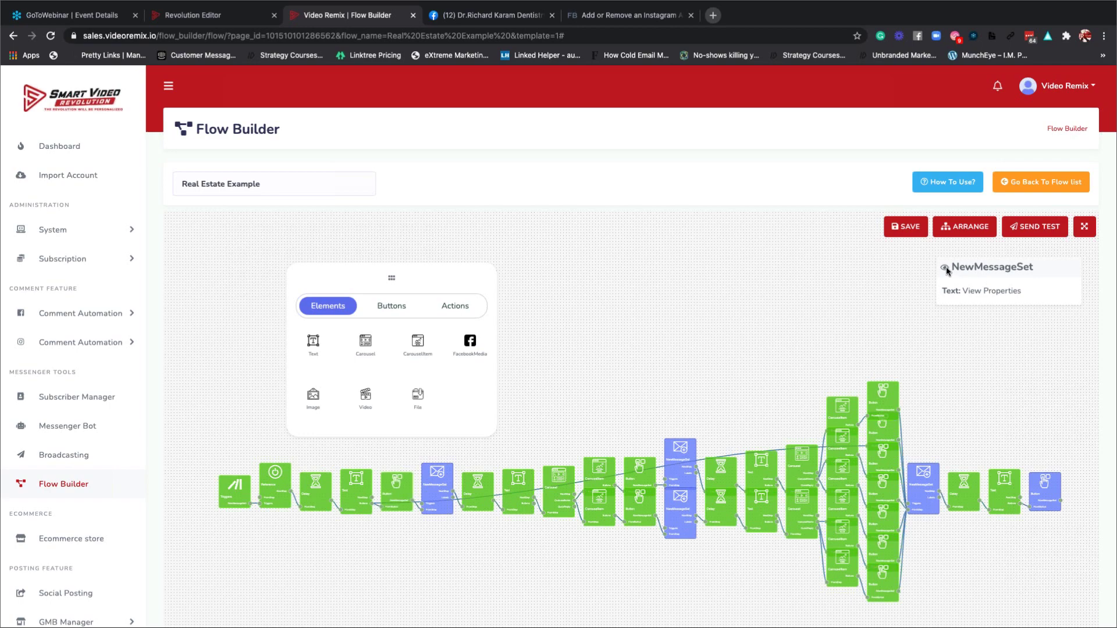
pyautogui.doubleClick(396, 489)
pyautogui.click(397, 494)
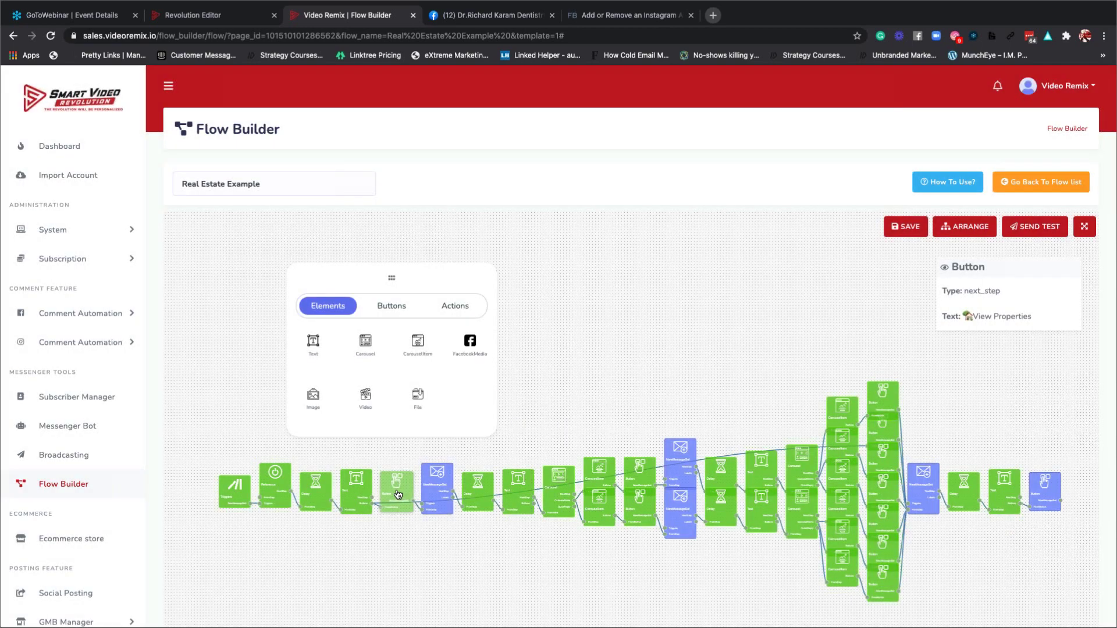
pyautogui.doubleClick(352, 490)
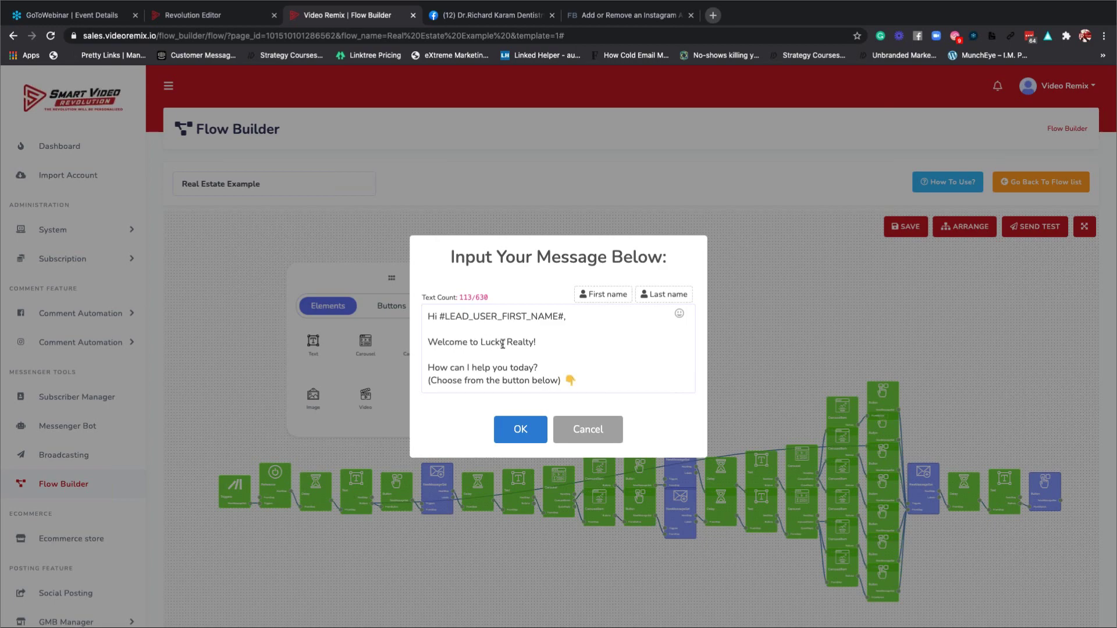
pyautogui.click(509, 430)
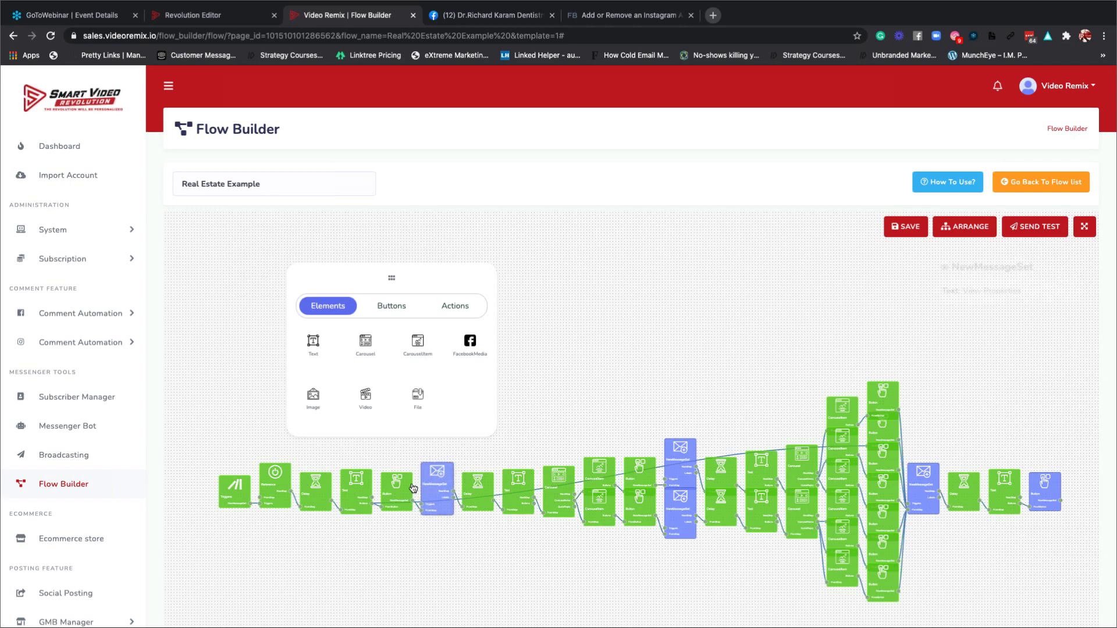
# Review the View Properties button settings, keeping its Next Step button type.
pyautogui.moveTo(382, 496)
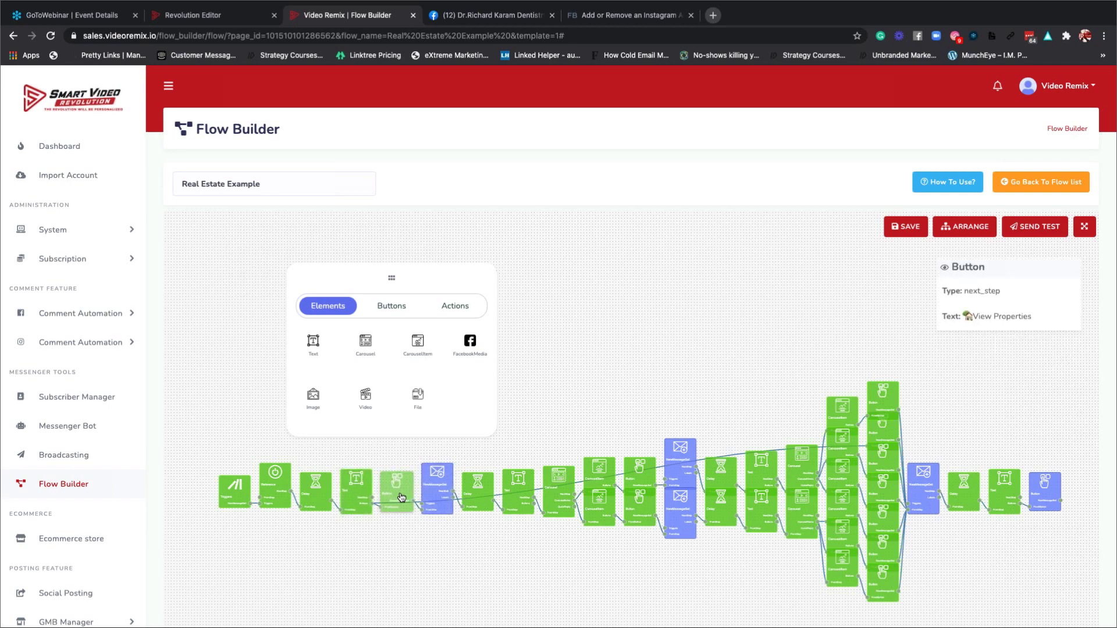
pyautogui.doubleClick(400, 491)
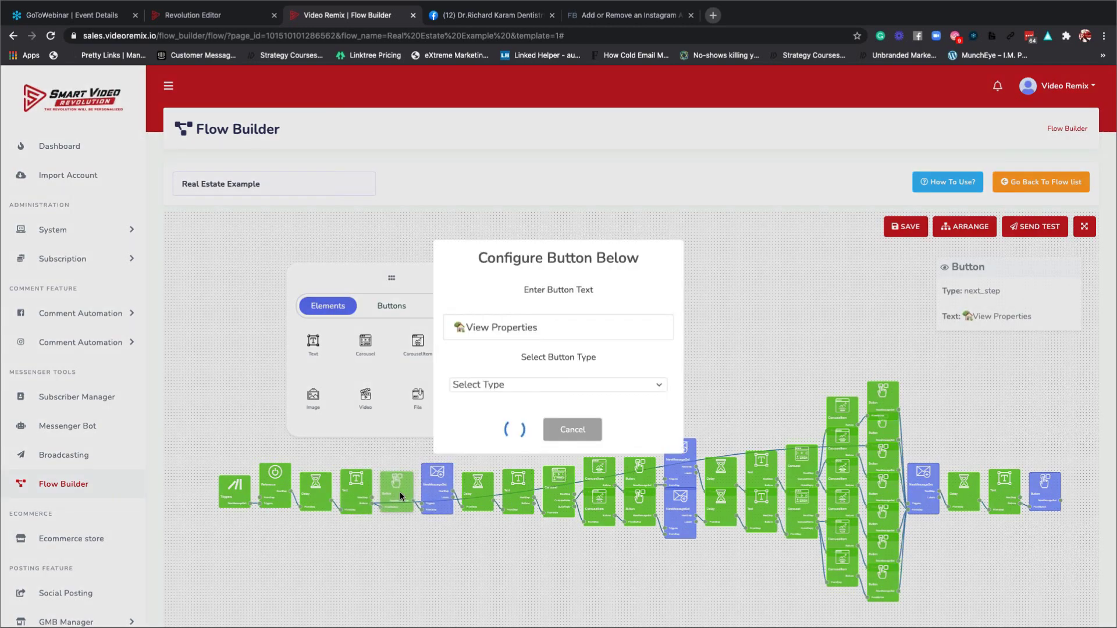
pyautogui.click(496, 326)
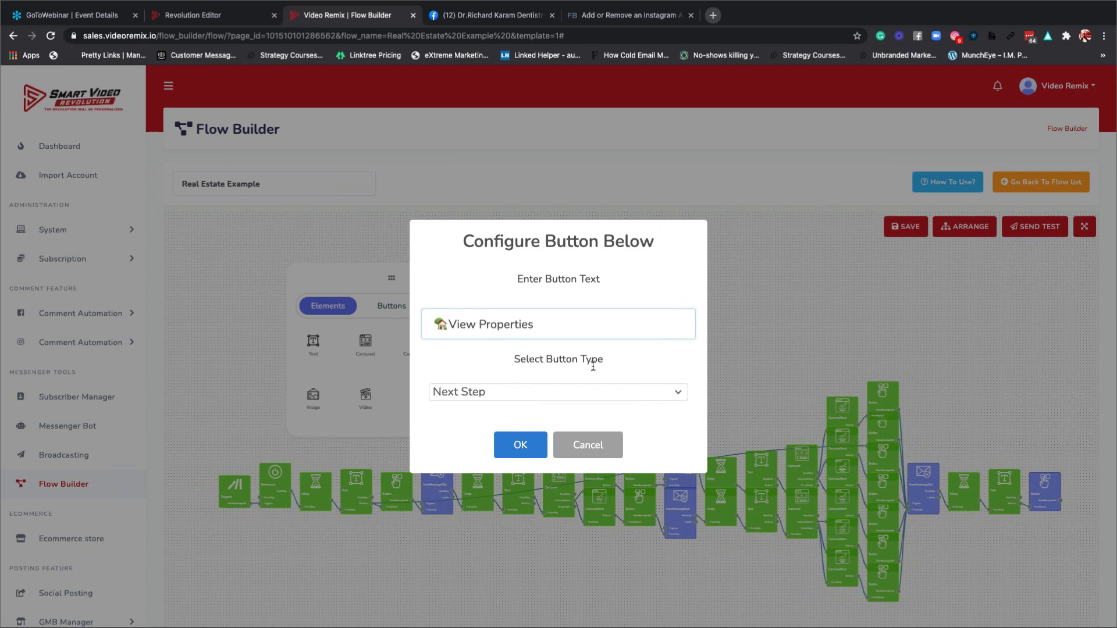
pyautogui.click(494, 396)
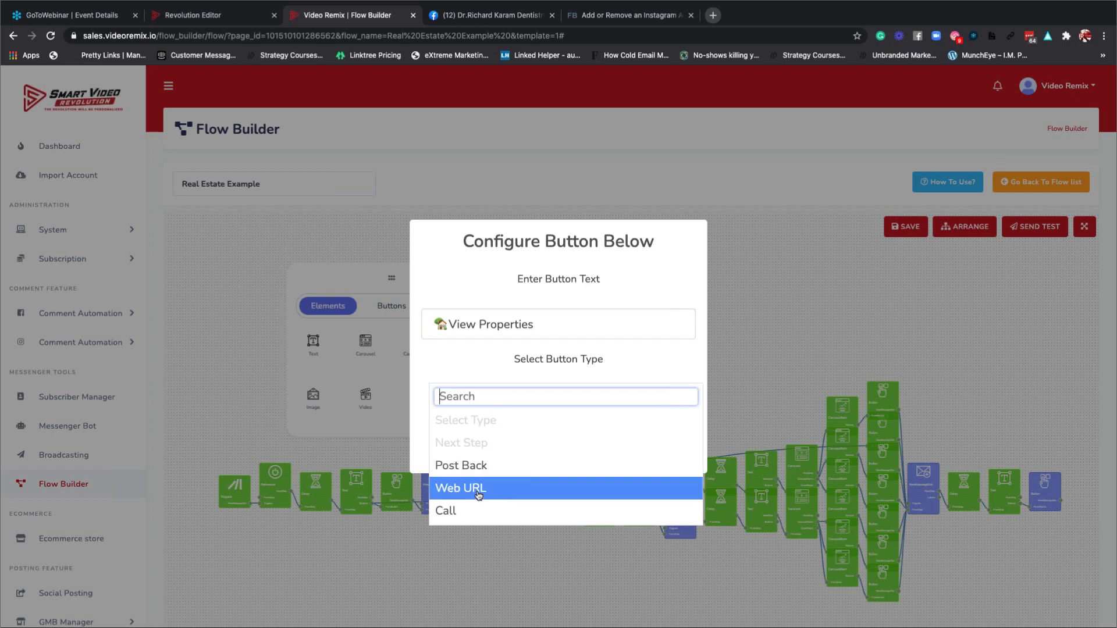
pyautogui.click(462, 376)
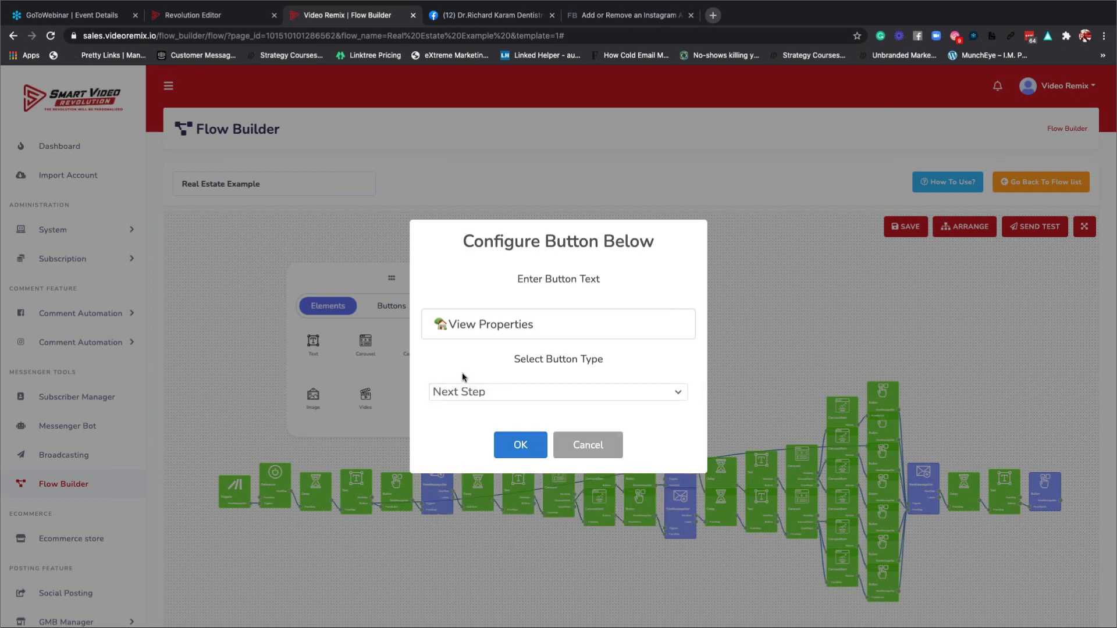
pyautogui.click(521, 445)
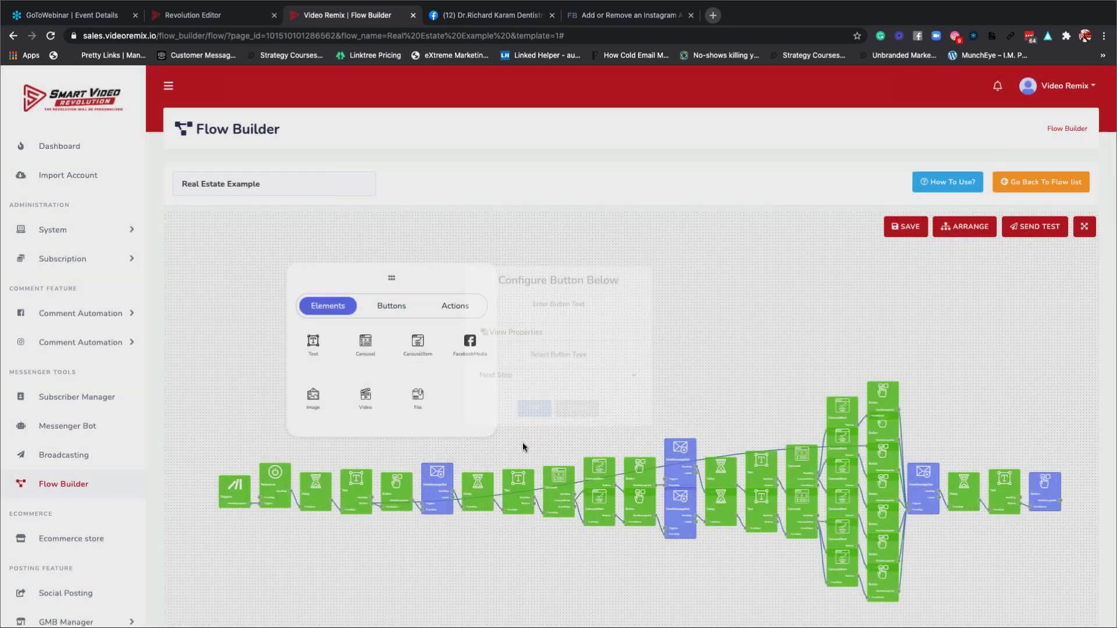
pyautogui.moveTo(401, 497)
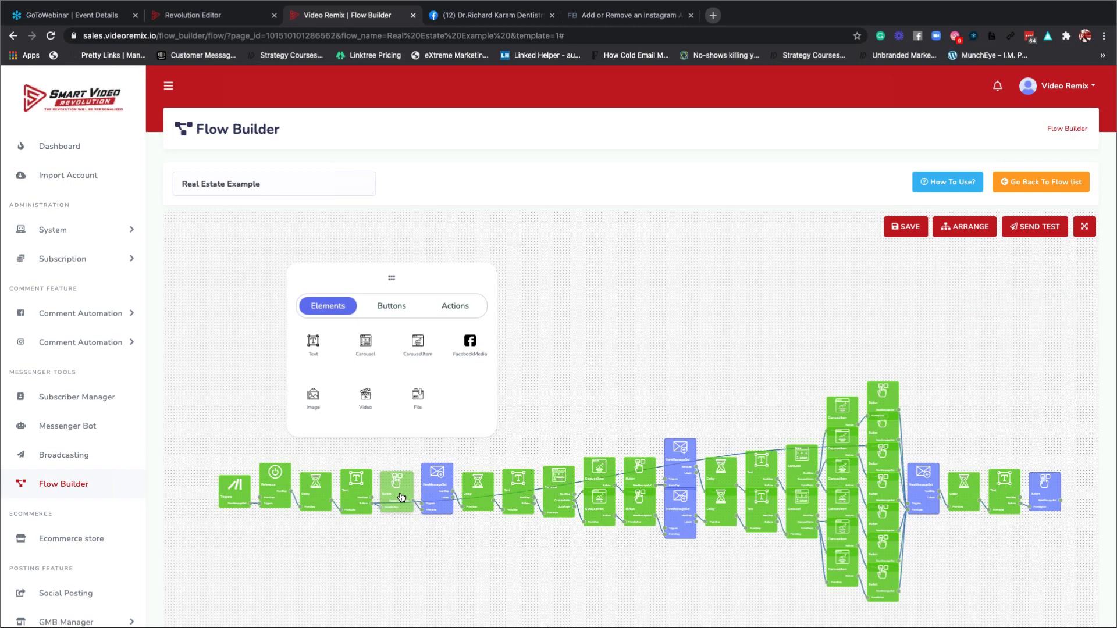
pyautogui.doubleClick(400, 491)
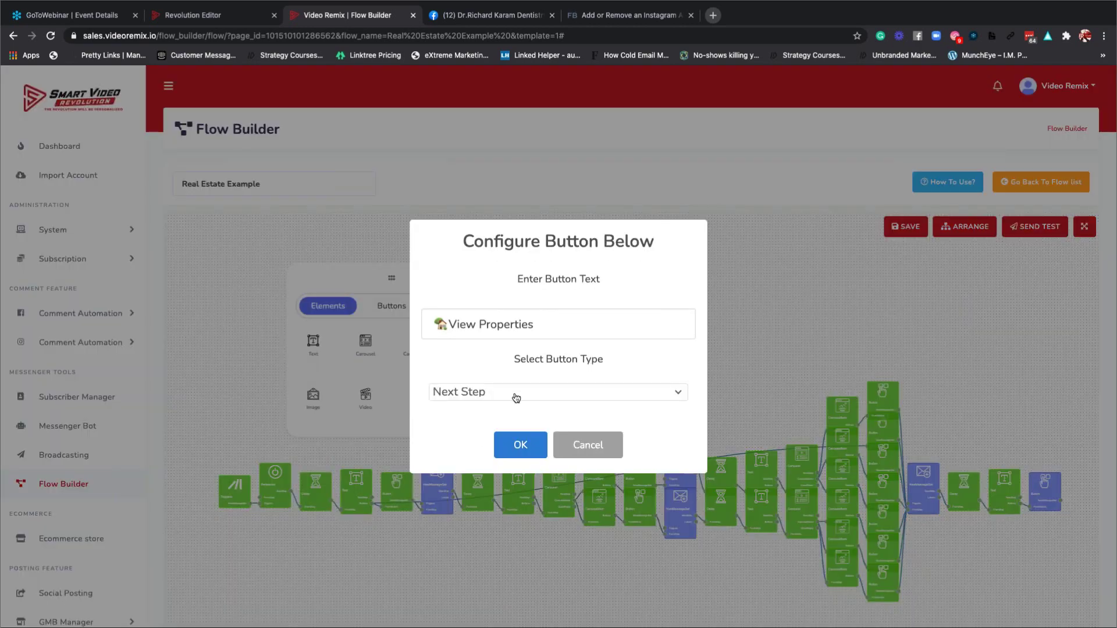
pyautogui.click(520, 441)
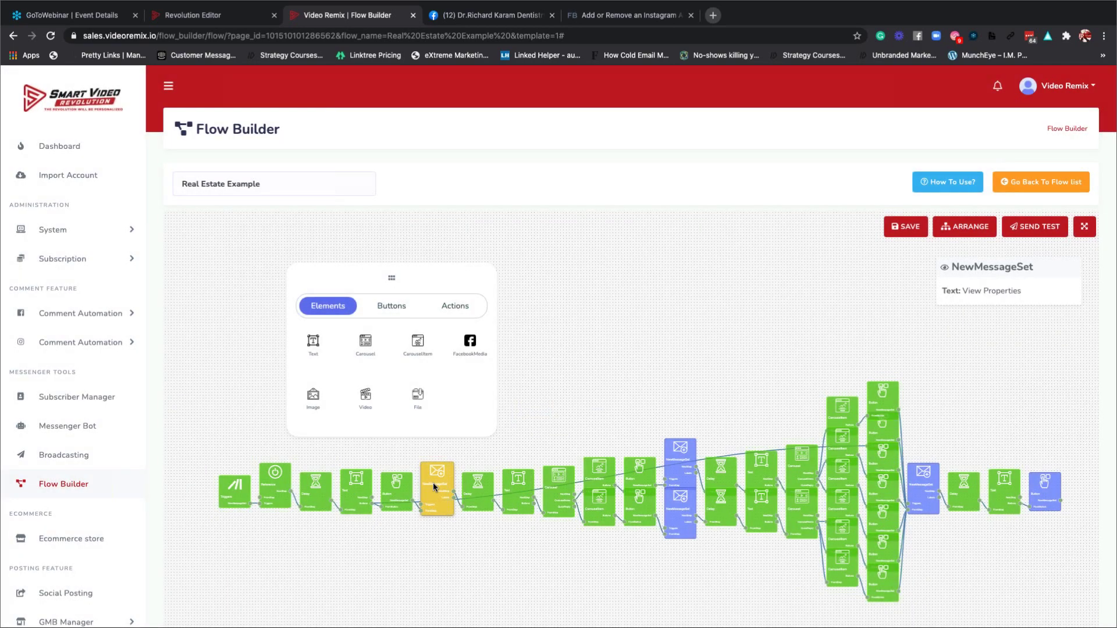
# Review the View Properties message set and its 'Here are some of the properties…' text unchanged.
pyautogui.doubleClick(433, 483)
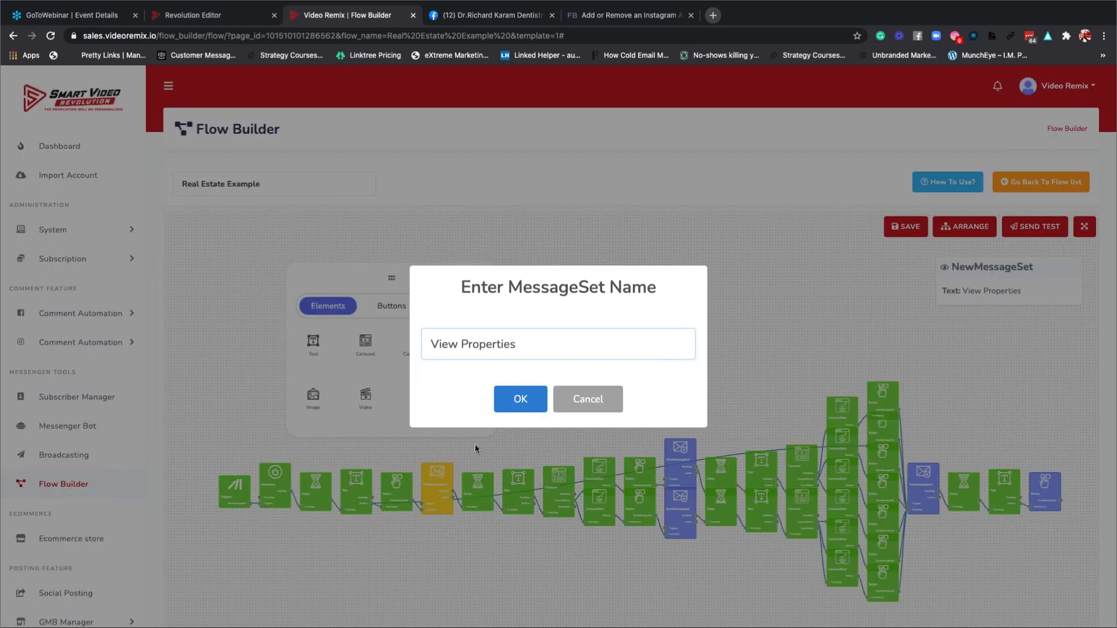
pyautogui.click(526, 398)
pyautogui.moveTo(470, 501)
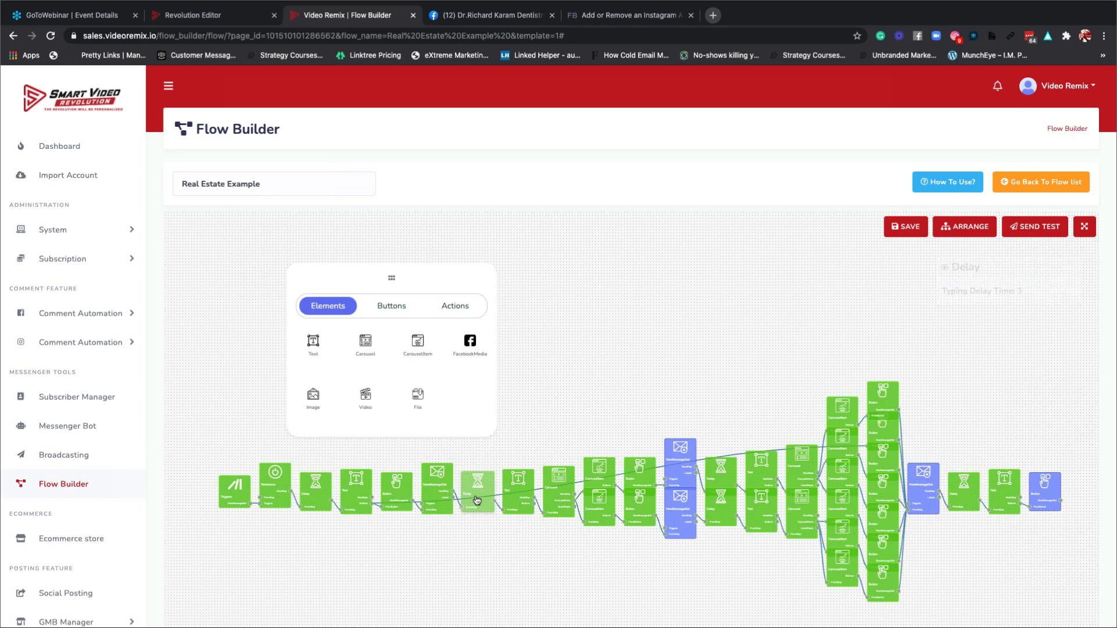
pyautogui.moveTo(517, 496)
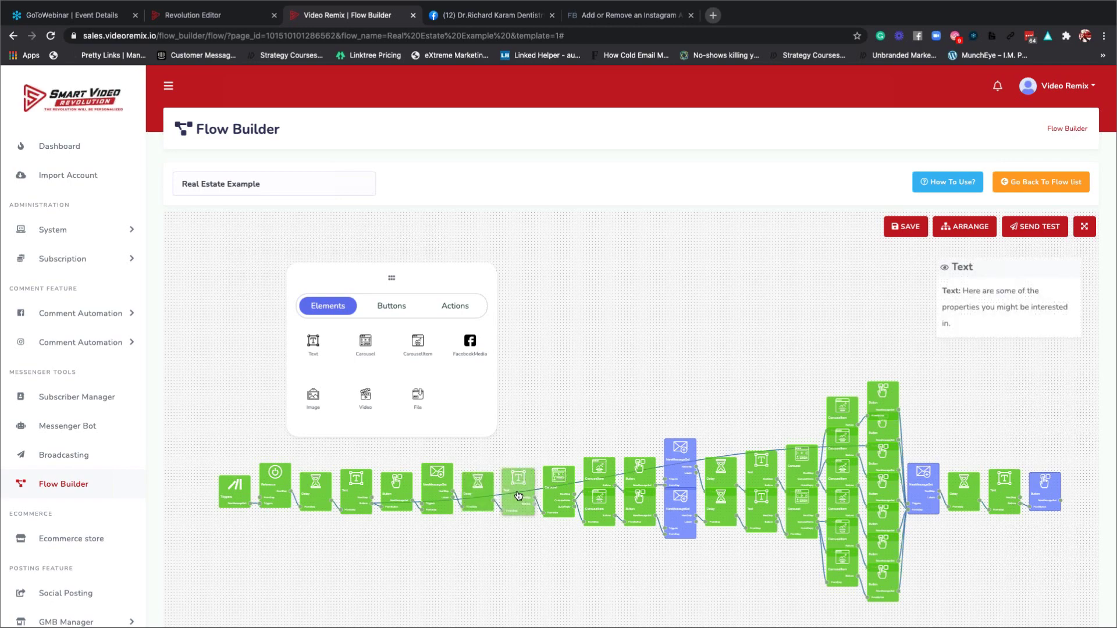
pyautogui.doubleClick(517, 492)
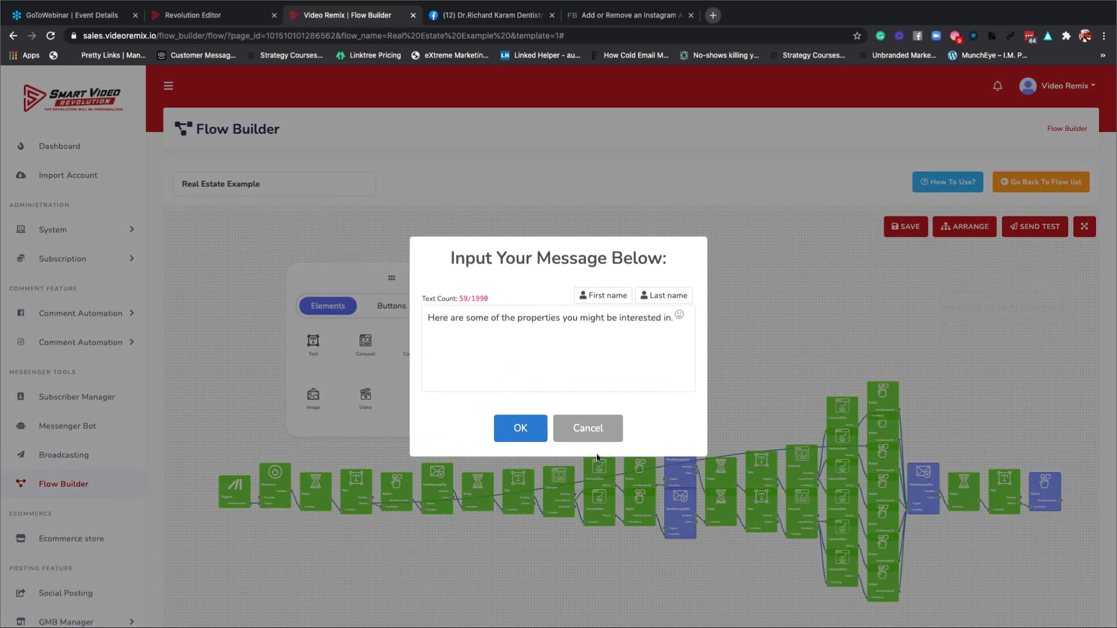
pyautogui.click(586, 436)
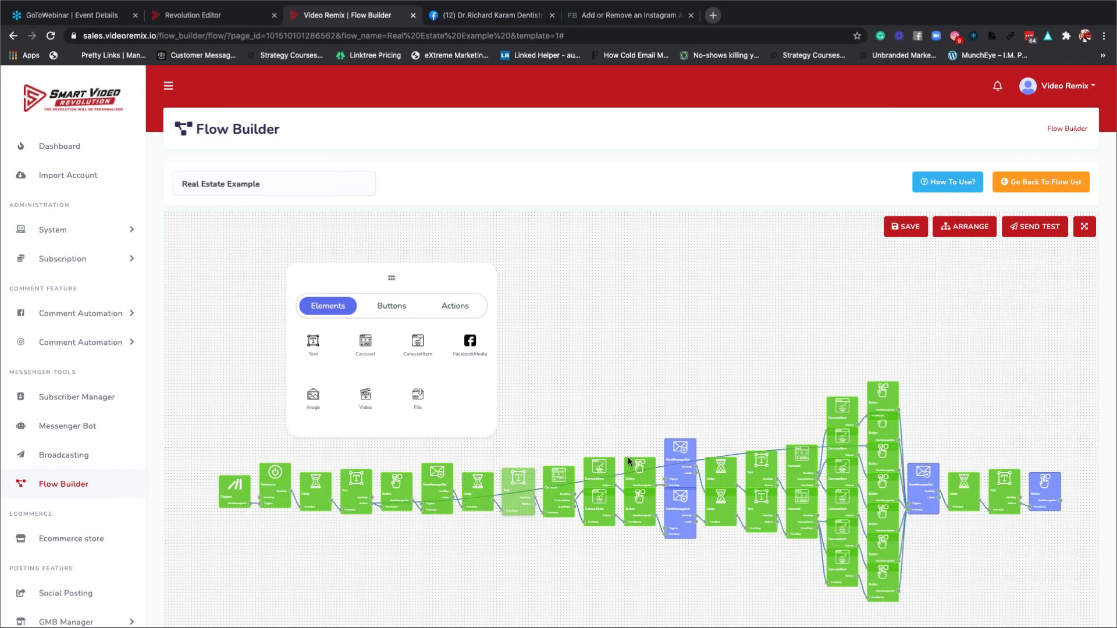
# Tidy the flow layout, zoom in, and drag the elements palette up and right off the graph.
pyautogui.click(954, 230)
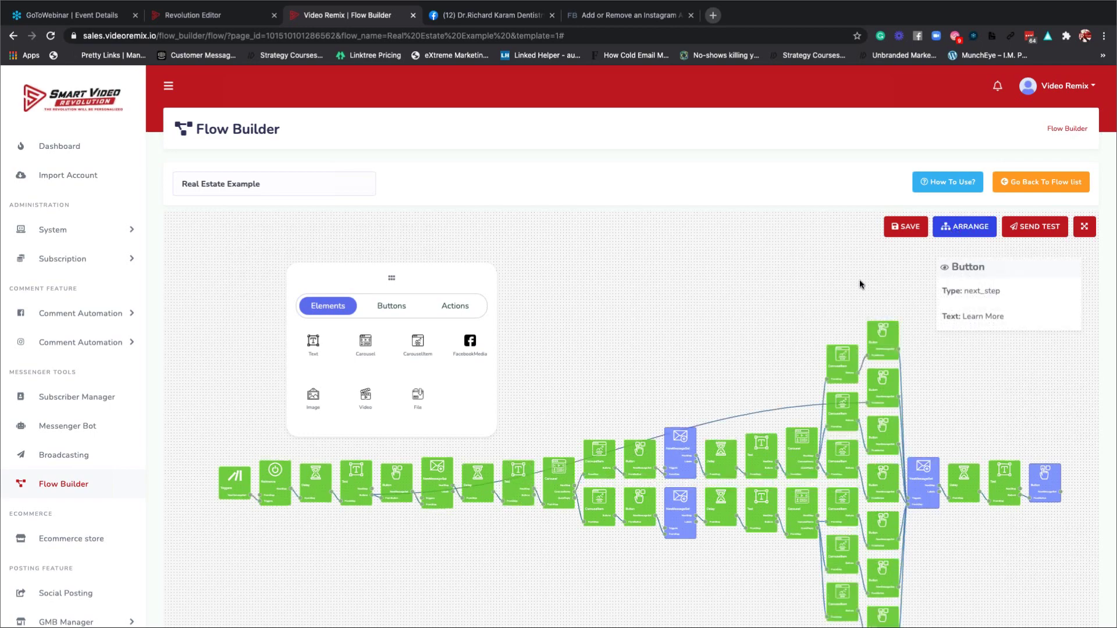
pyautogui.scroll(5, 790, 307)
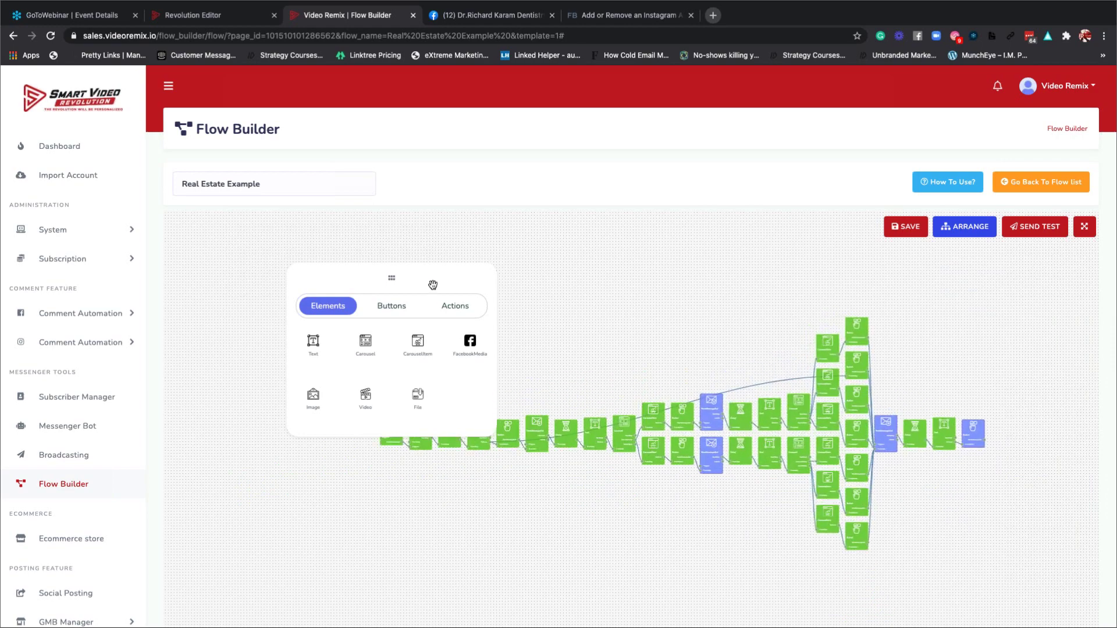
pyautogui.moveTo(435, 286); pyautogui.dragTo(570, 259)
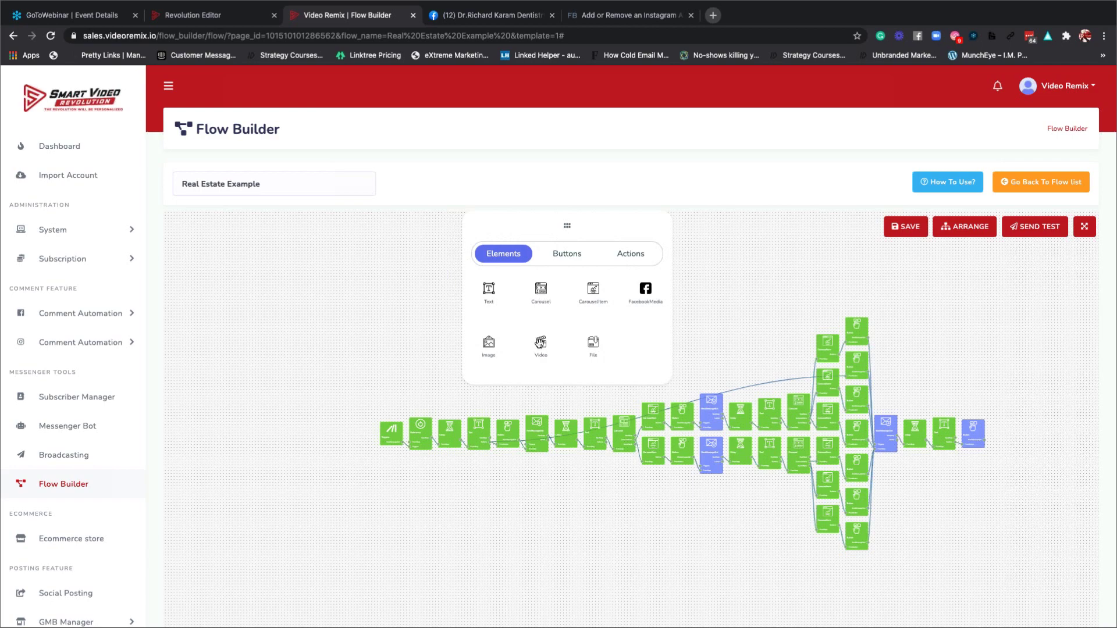
pyautogui.moveTo(595, 431)
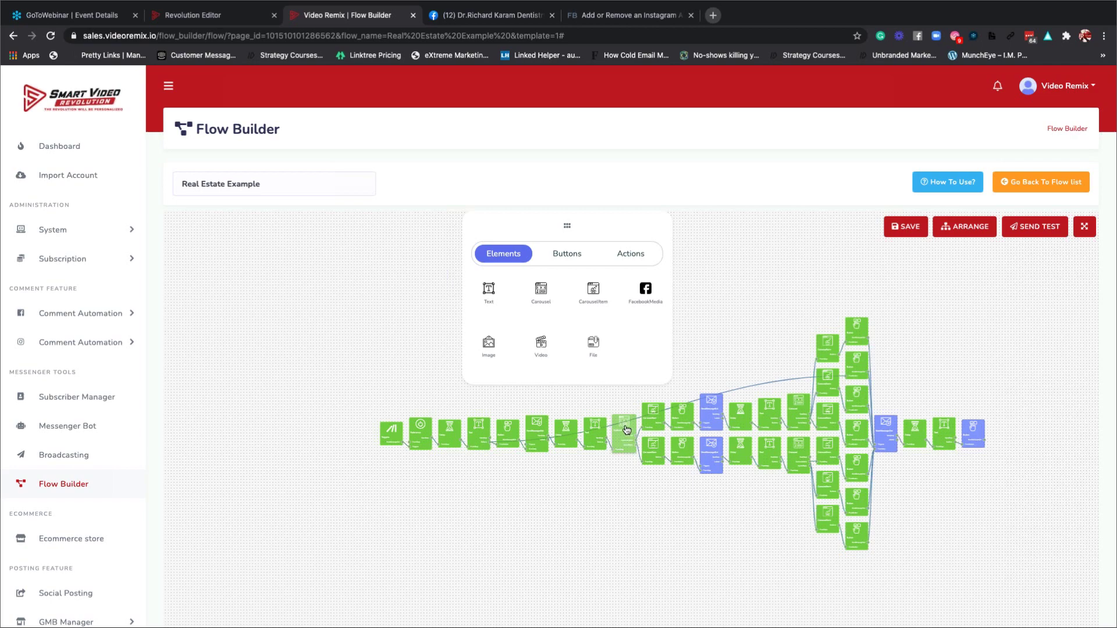
pyautogui.moveTo(658, 422)
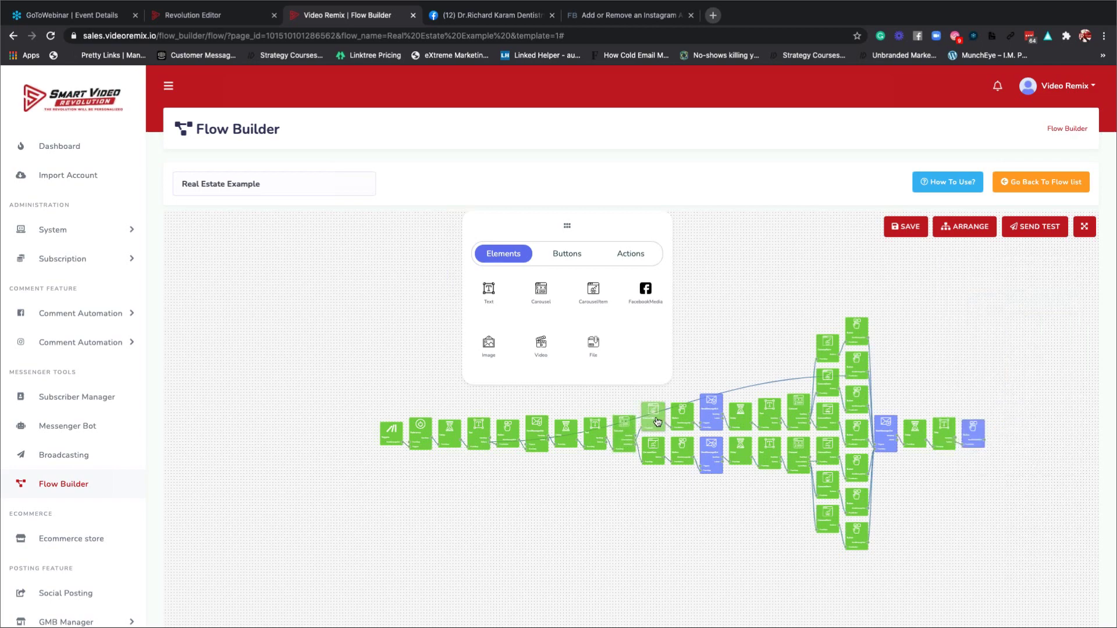
pyautogui.doubleClick(655, 417)
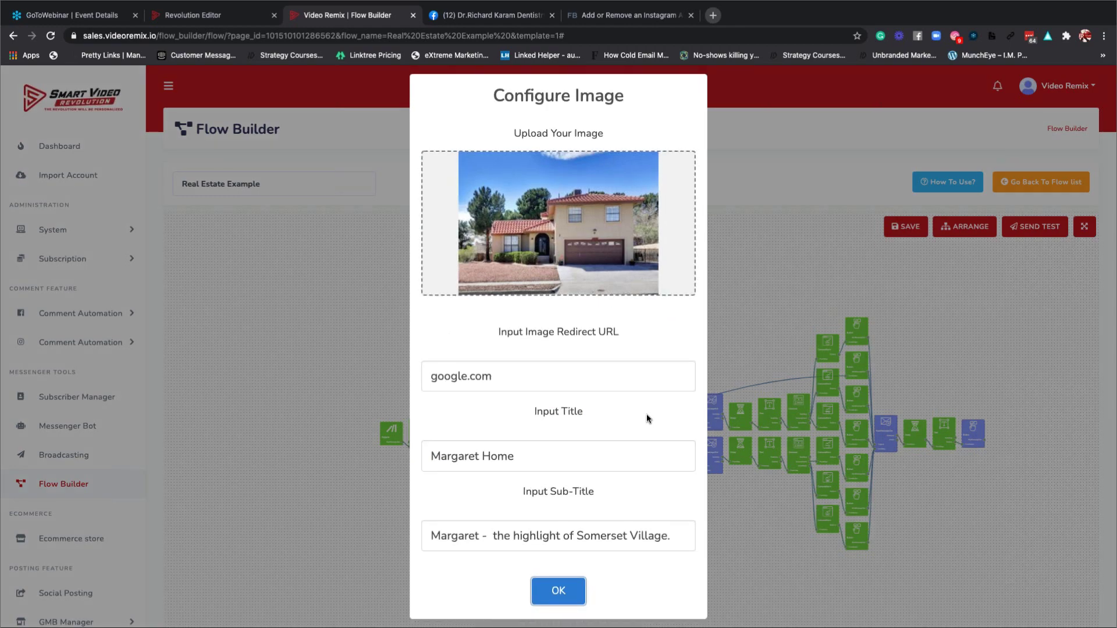
pyautogui.click(529, 221)
pyautogui.click(712, 239)
pyautogui.click(578, 590)
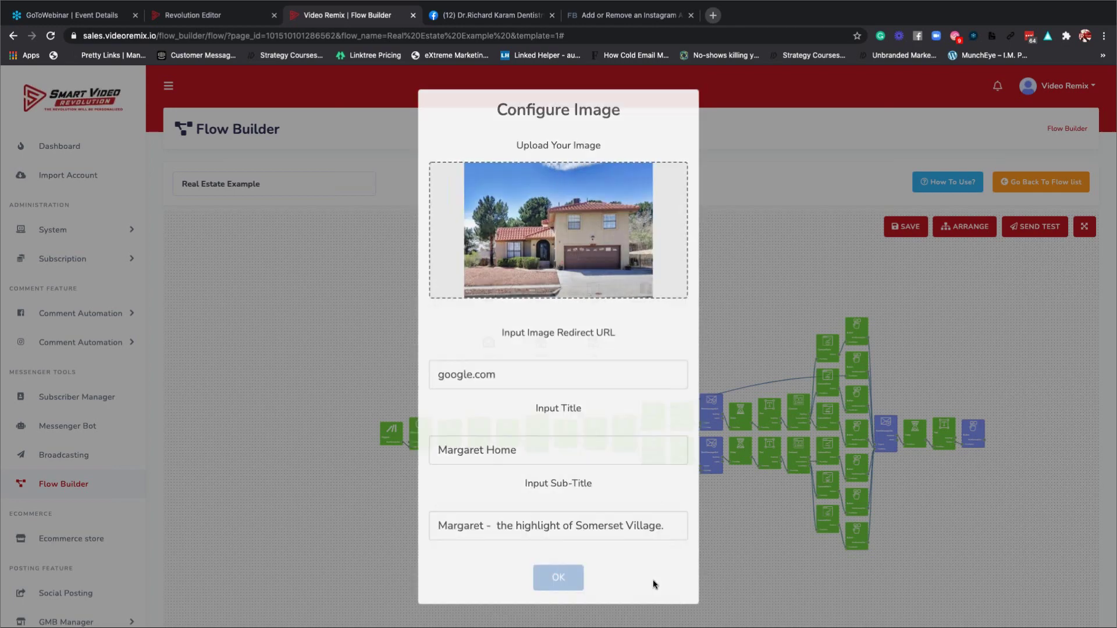
pyautogui.moveTo(654, 457)
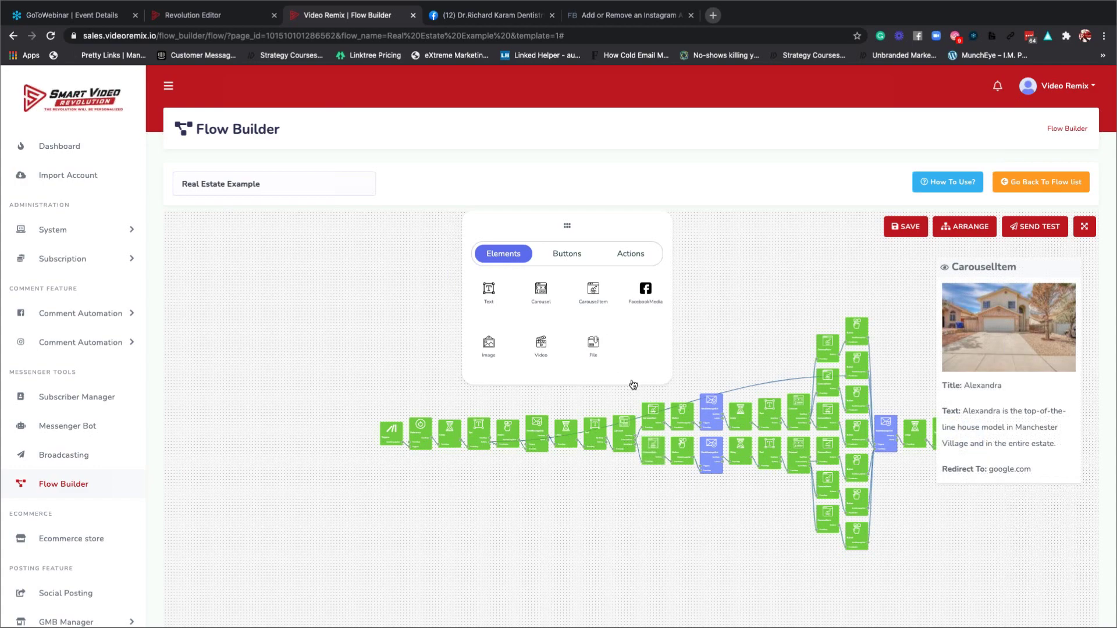
pyautogui.doubleClick(654, 454)
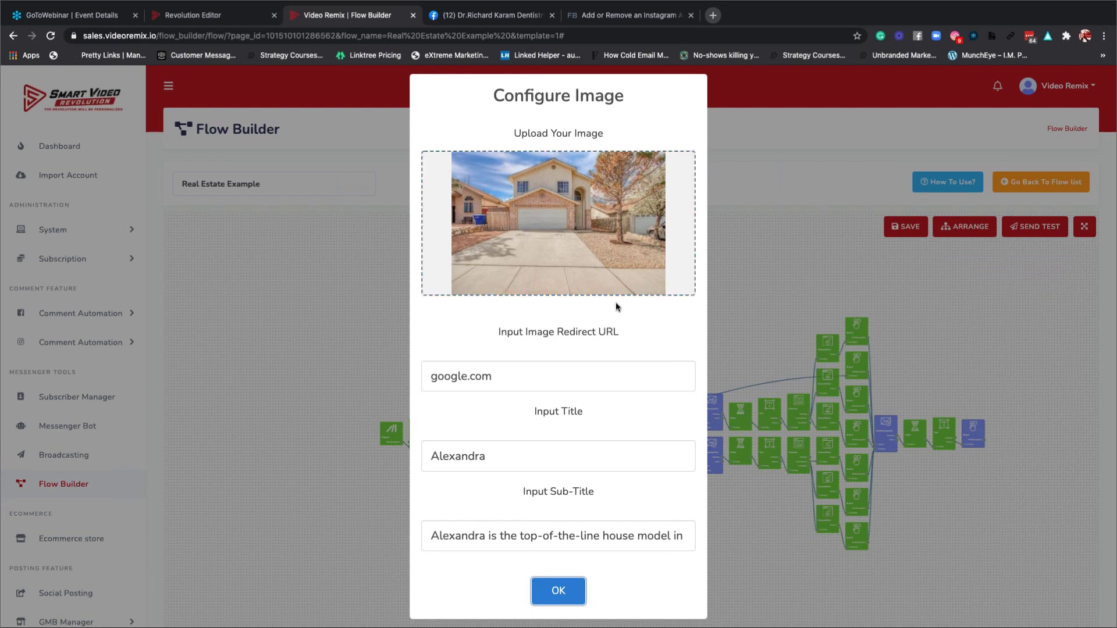
pyautogui.click(599, 371)
pyautogui.click(559, 590)
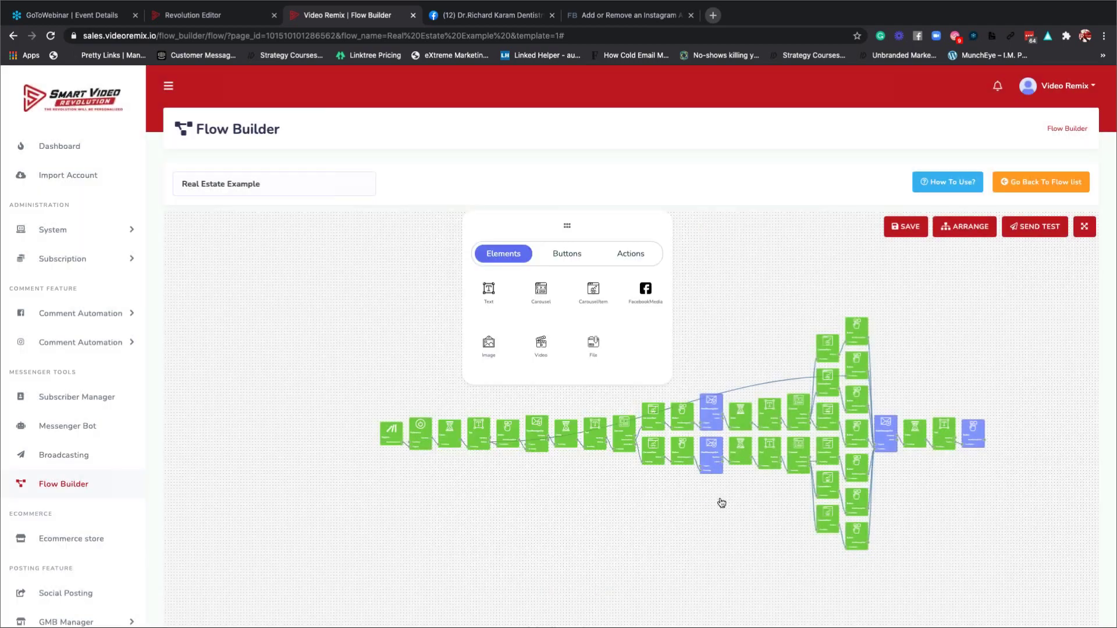
pyautogui.moveTo(684, 421)
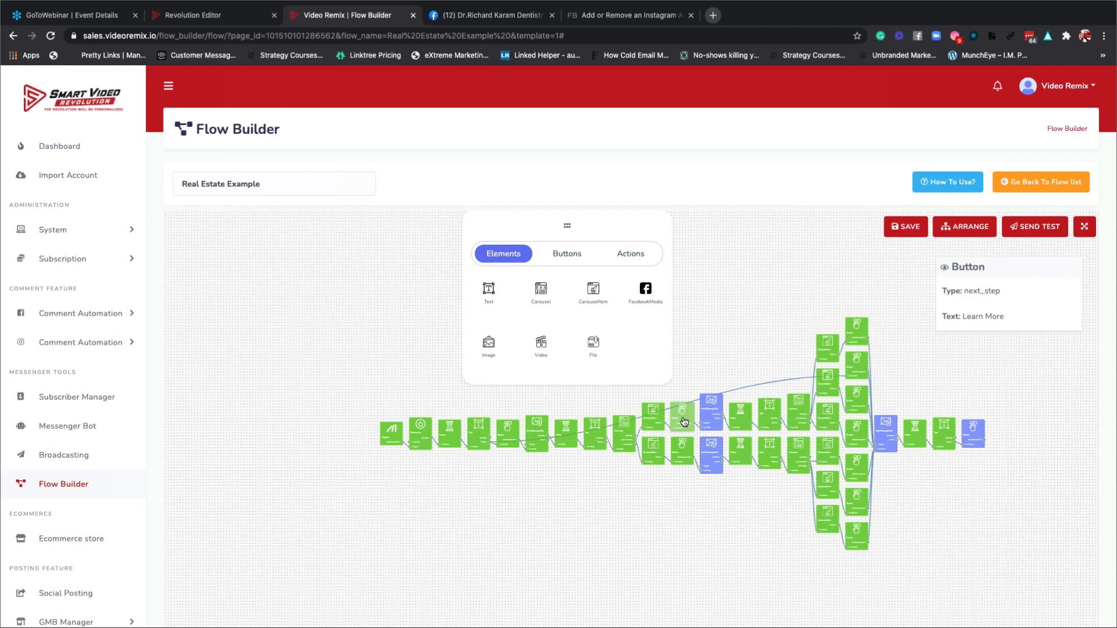
pyautogui.doubleClick(683, 418)
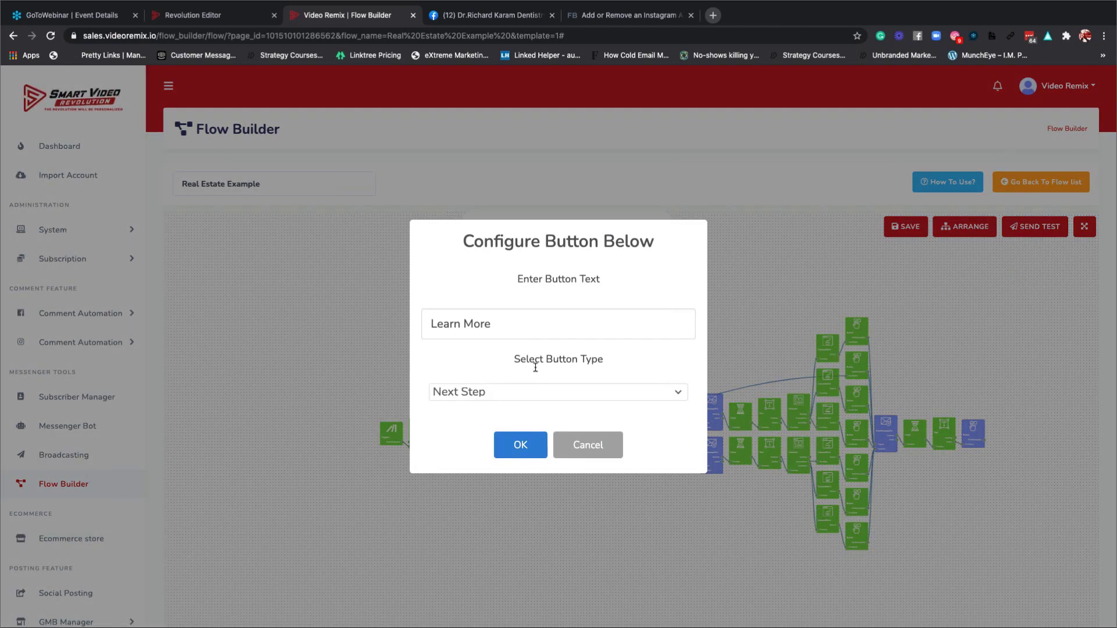
pyautogui.click(500, 391)
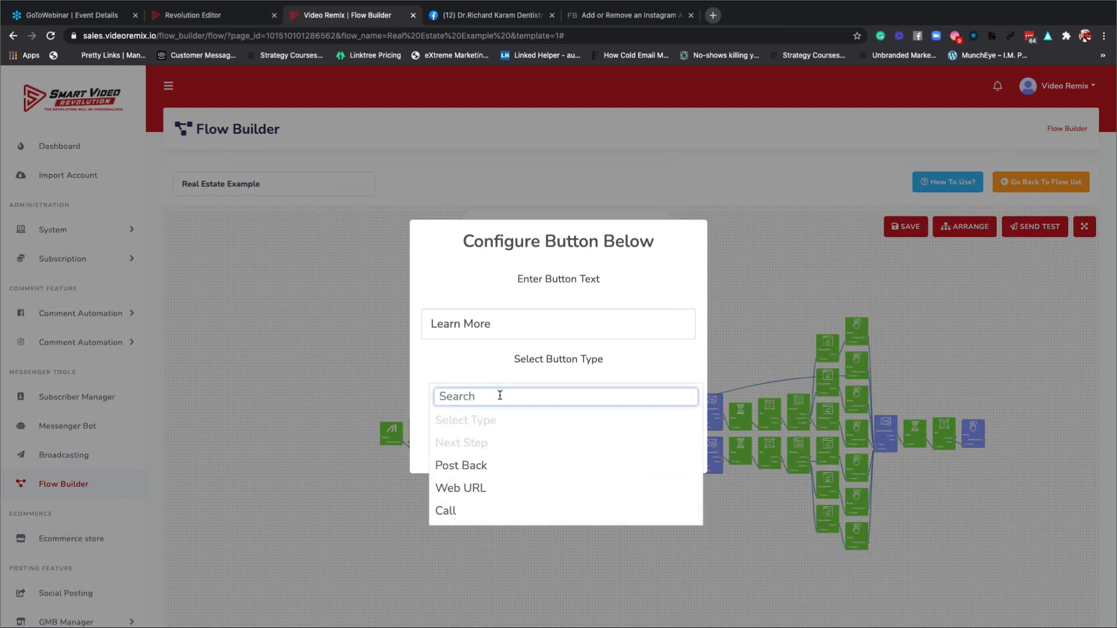
pyautogui.click(472, 366)
pyautogui.click(532, 437)
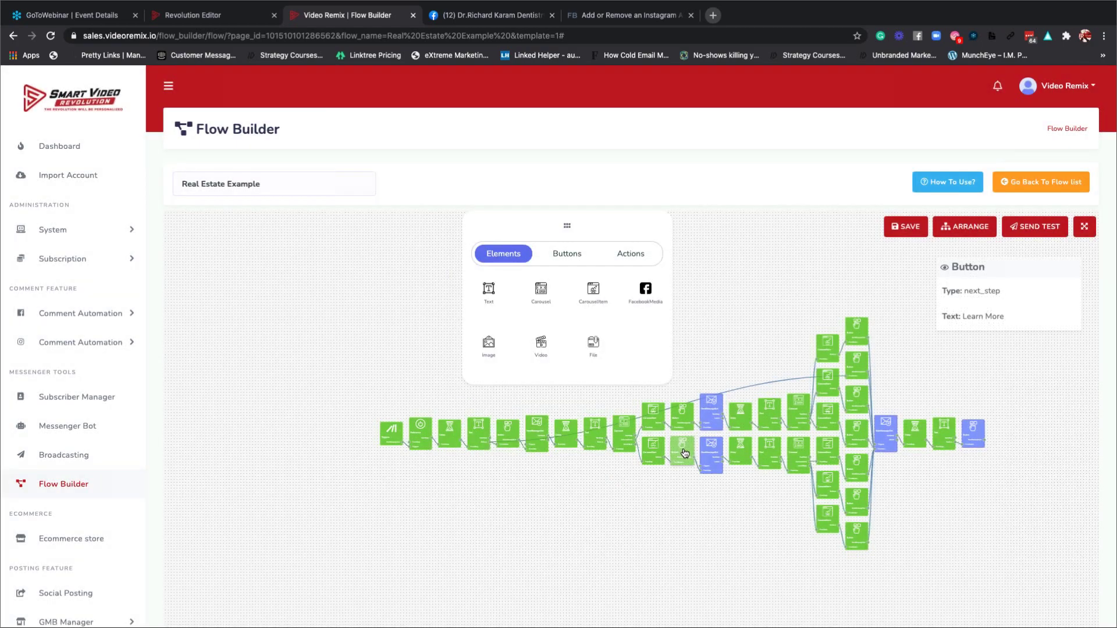
pyautogui.doubleClick(684, 452)
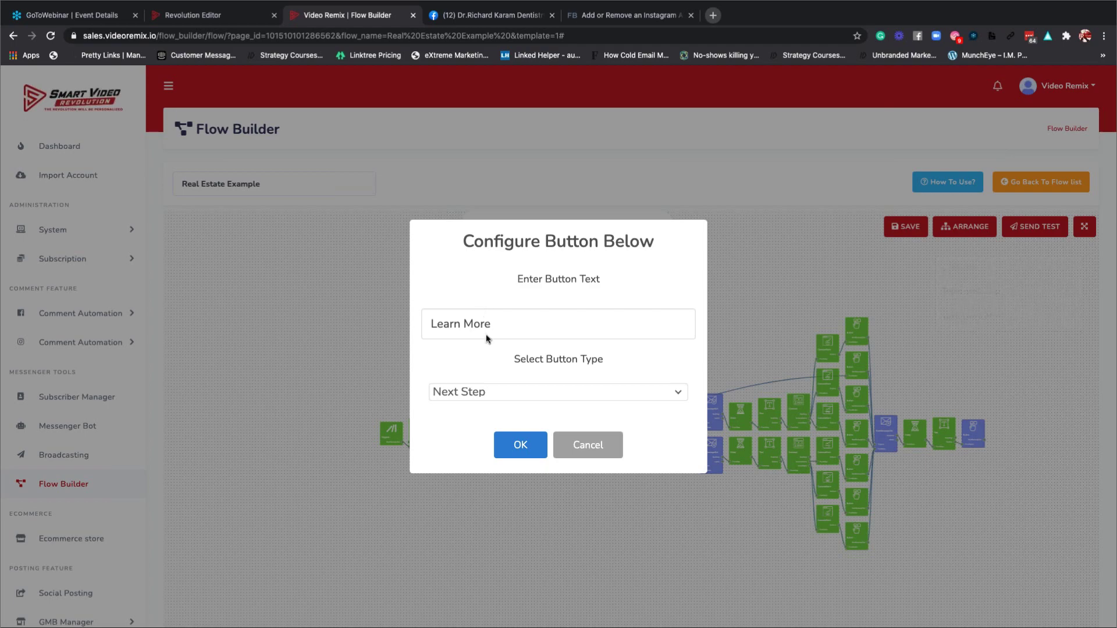
pyautogui.click(524, 444)
pyautogui.moveTo(709, 414)
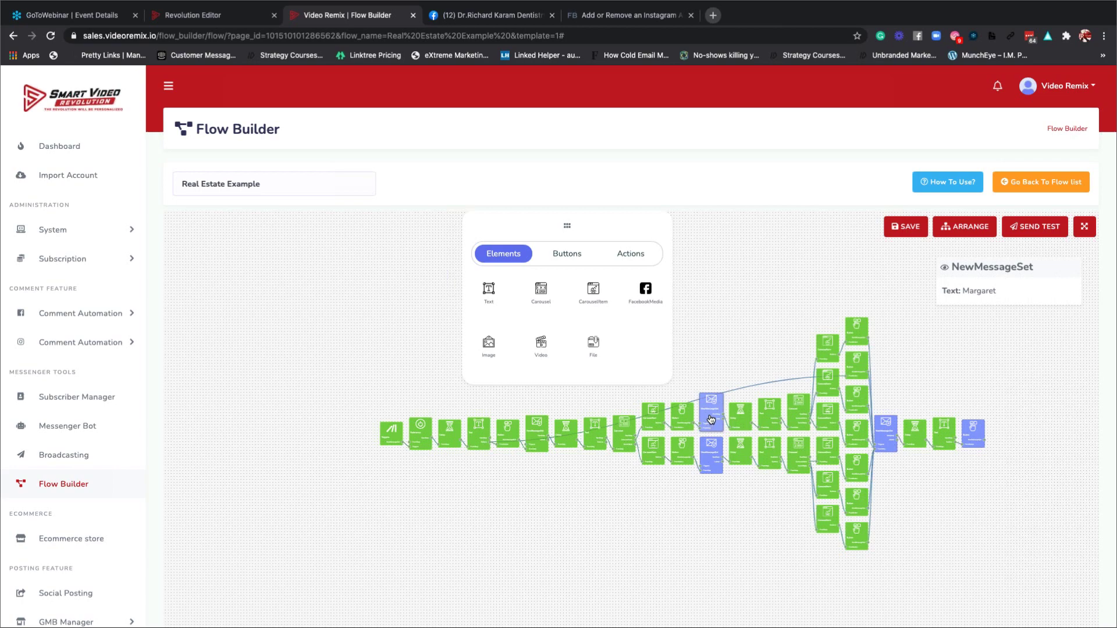
# Replace the first message set's name (Margaret) with the user's first name.
pyautogui.doubleClick(710, 418)
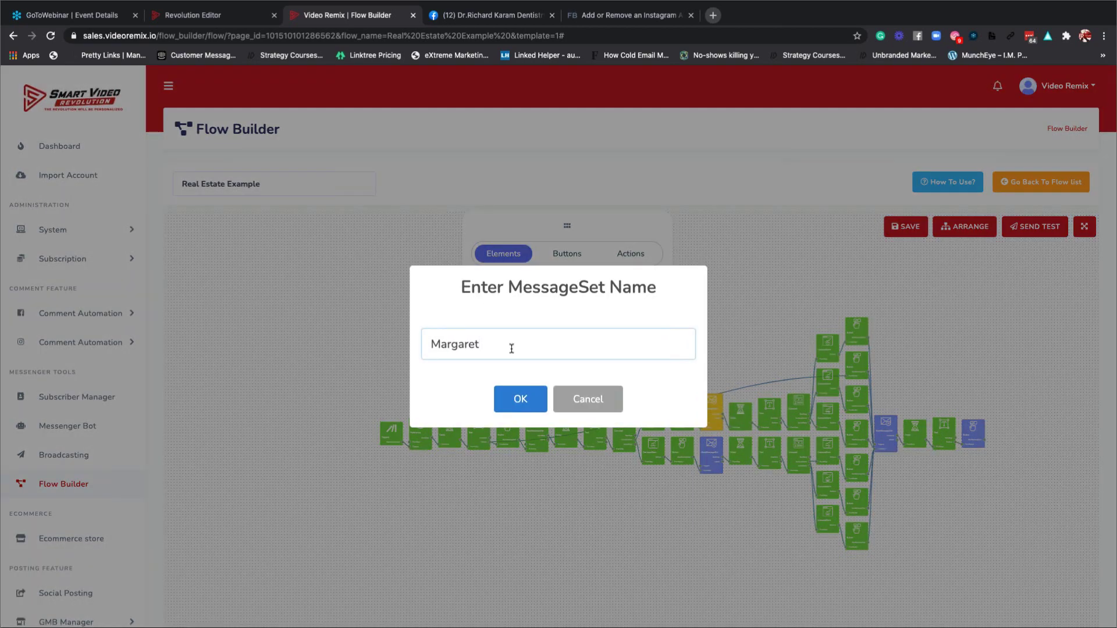
pyautogui.moveTo(512, 348); pyautogui.dragTo(424, 350)
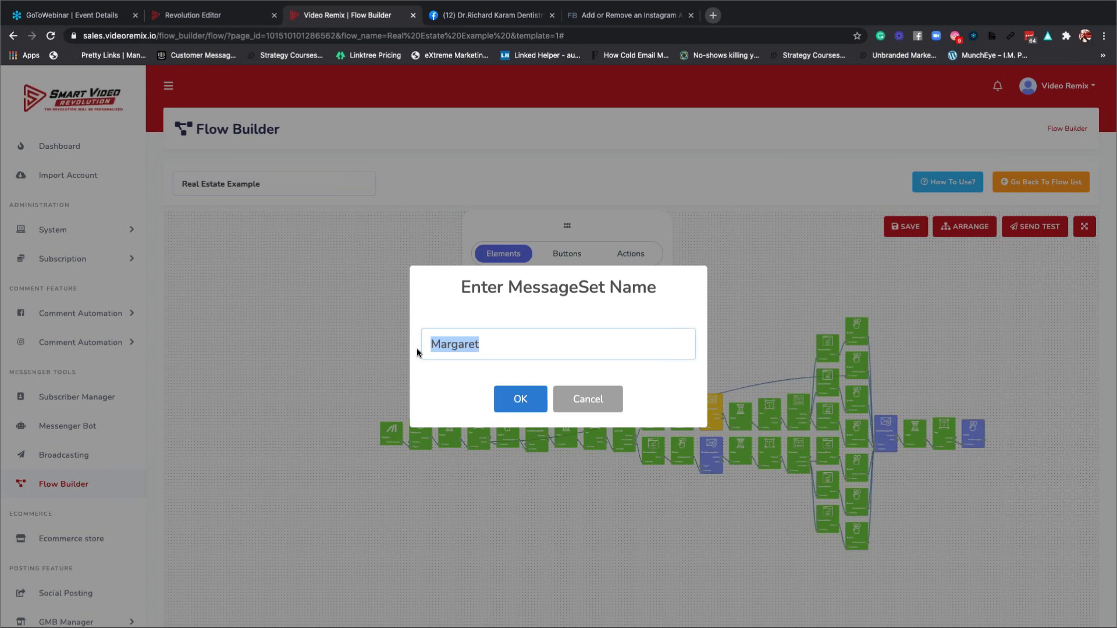
pyautogui.write('Dean')
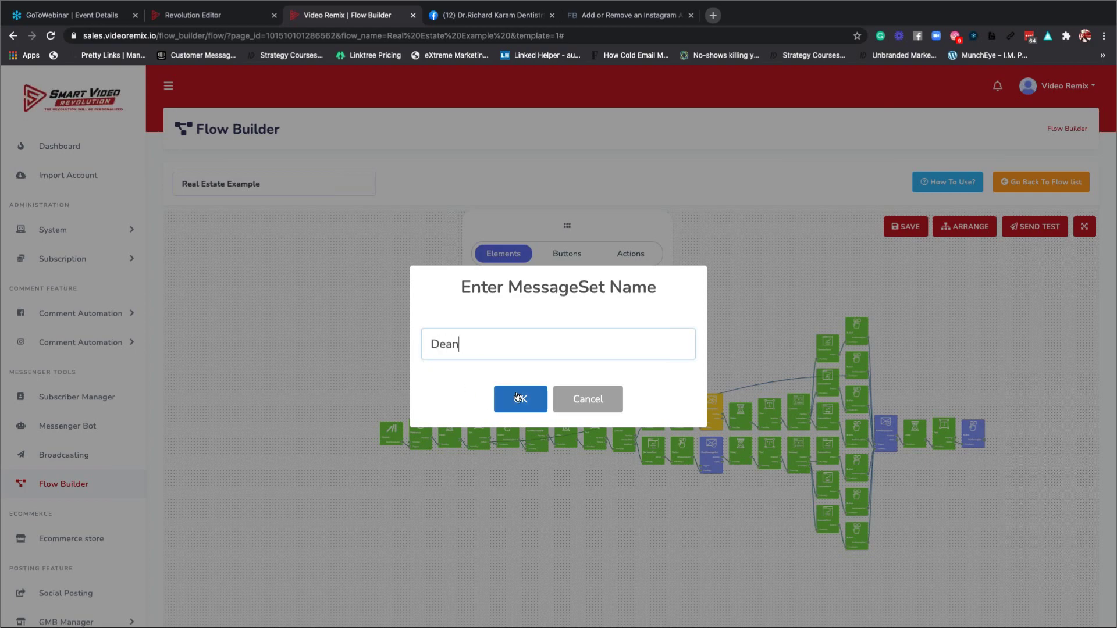
pyautogui.click(520, 399)
# Replace the second message set's name (Alexandra) with the user's name plus "'s 2nd".
pyautogui.doubleClick(709, 457)
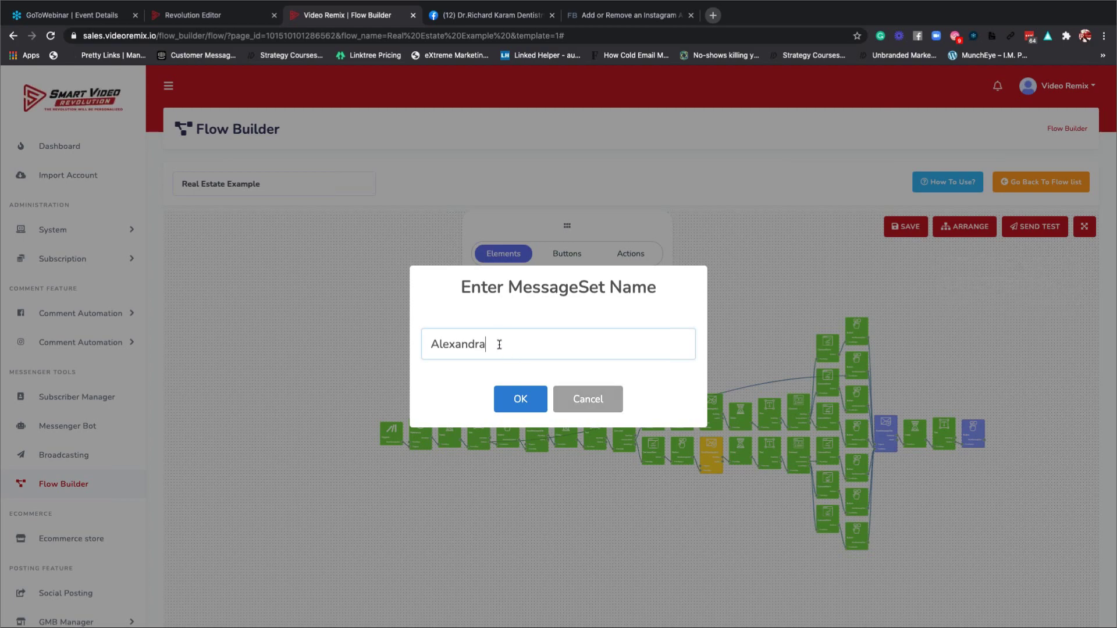
pyautogui.moveTo(499, 345); pyautogui.dragTo(415, 340)
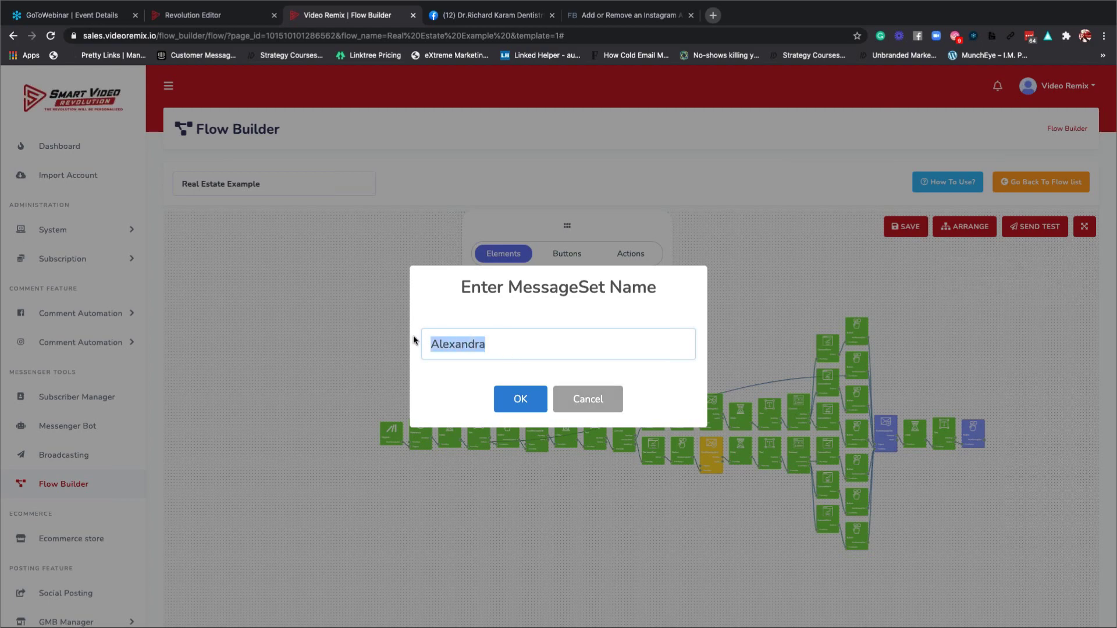
pyautogui.write('Dean')
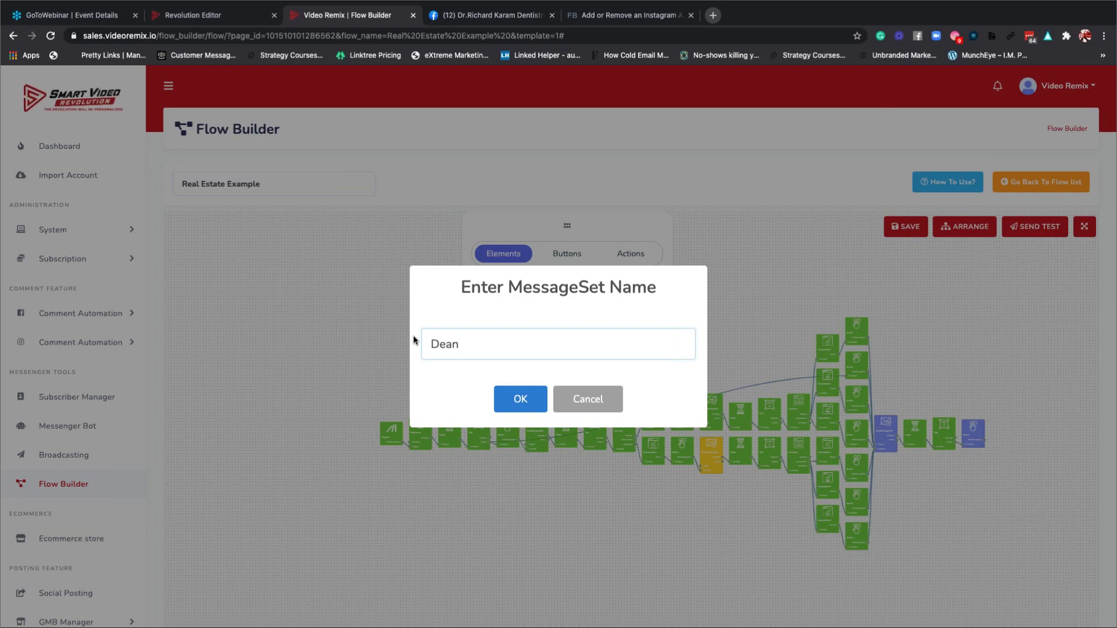
pyautogui.write("'s 2nd")
pyautogui.click(519, 398)
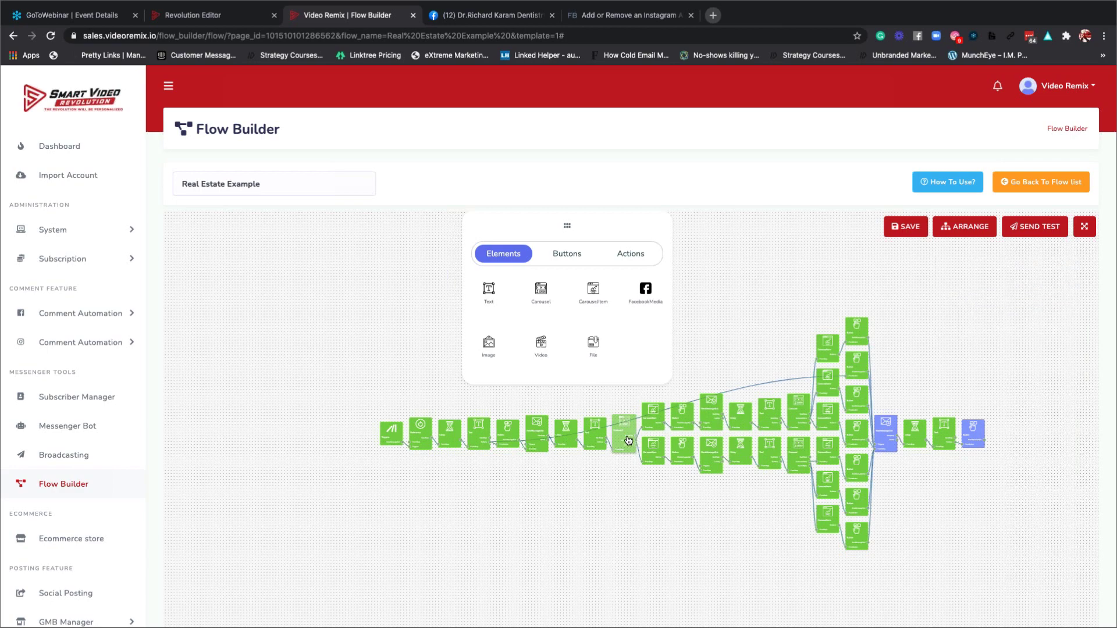
# Drop a Video element from the palette onto the canvas and move the palette aside.
pyautogui.moveTo(639, 439)
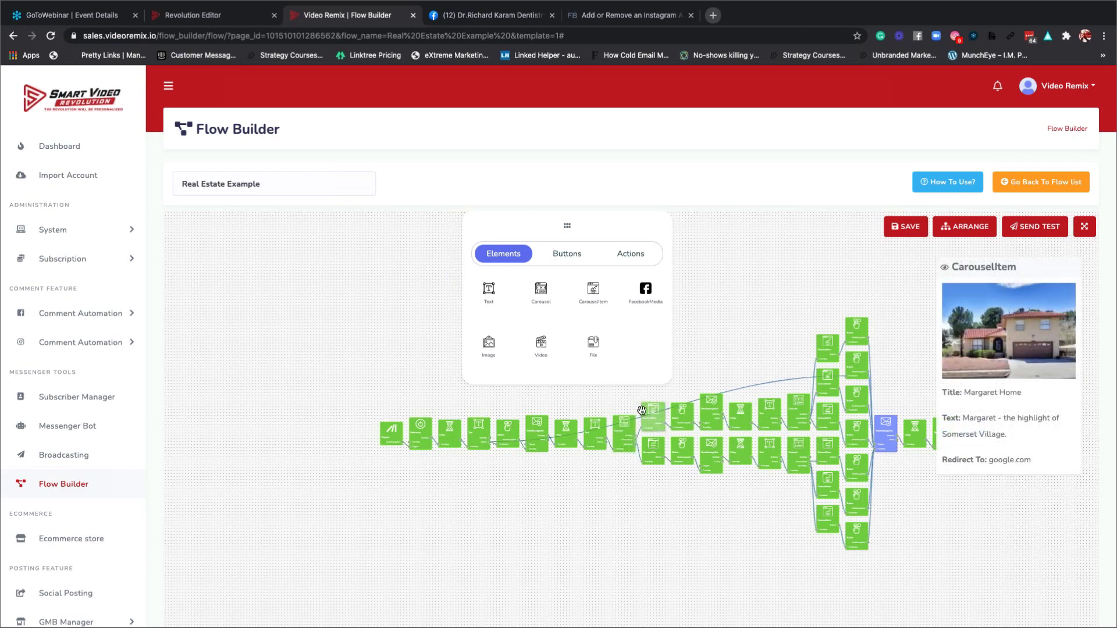
pyautogui.moveTo(541, 345); pyautogui.dragTo(653, 416)
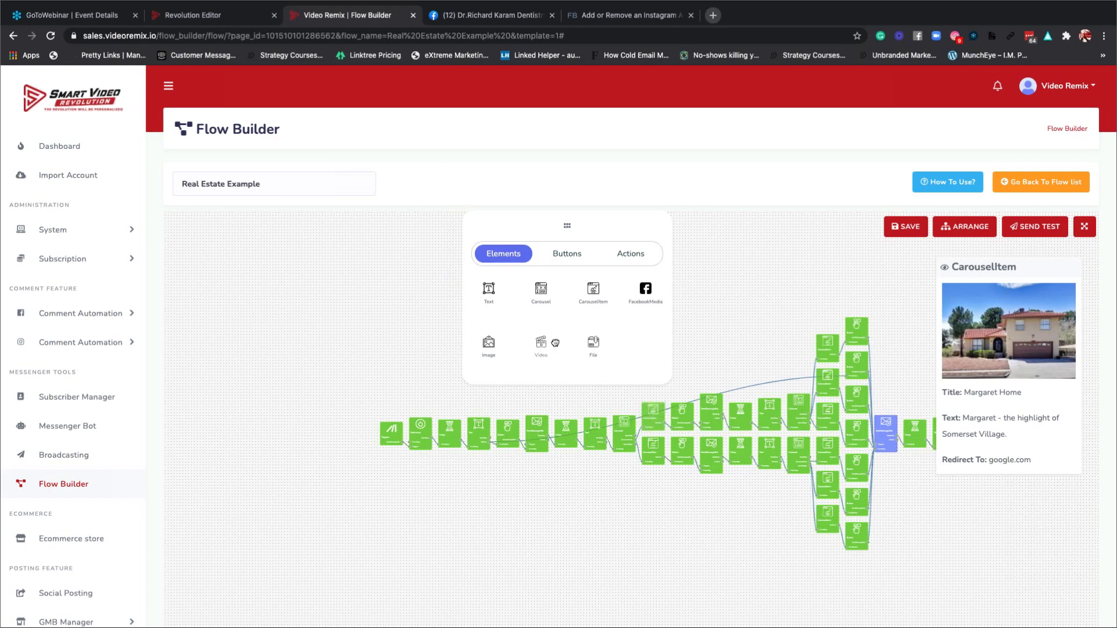
pyautogui.moveTo(543, 344); pyautogui.dragTo(608, 399)
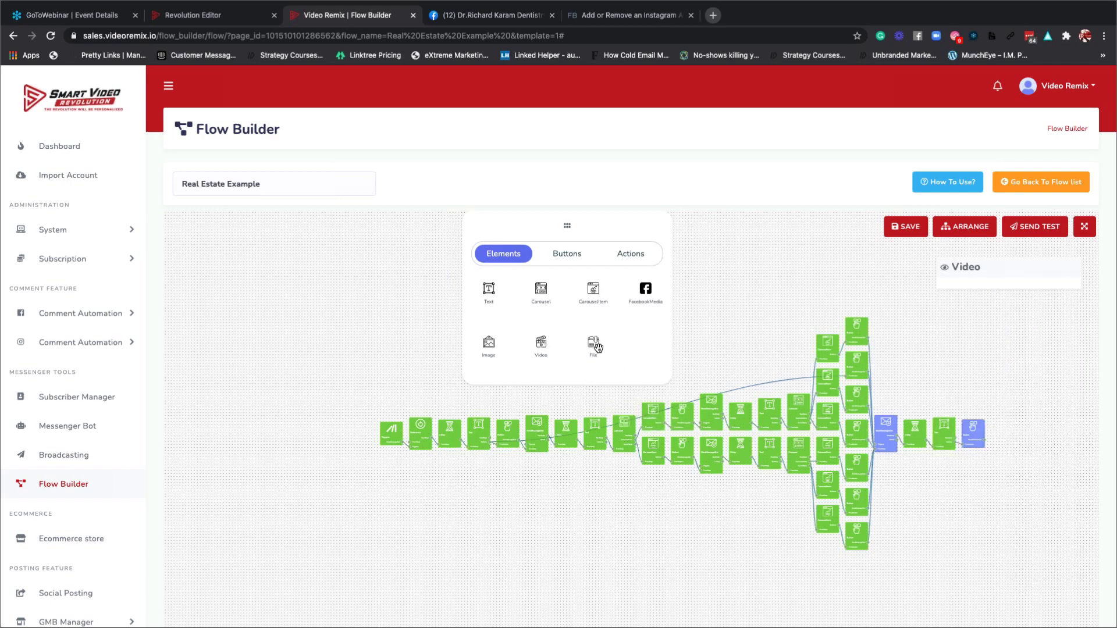
pyautogui.moveTo(571, 226); pyautogui.dragTo(448, 263)
# Close the new Video node's settings without uploading, then reposition the node and palette.
pyautogui.click(548, 344)
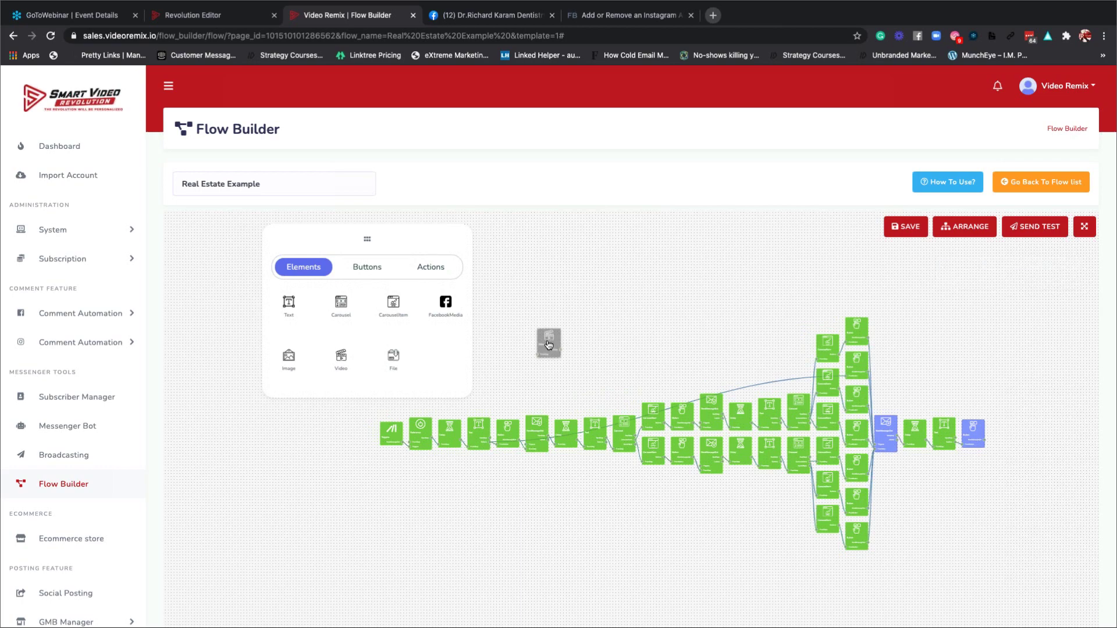
pyautogui.doubleClick(547, 344)
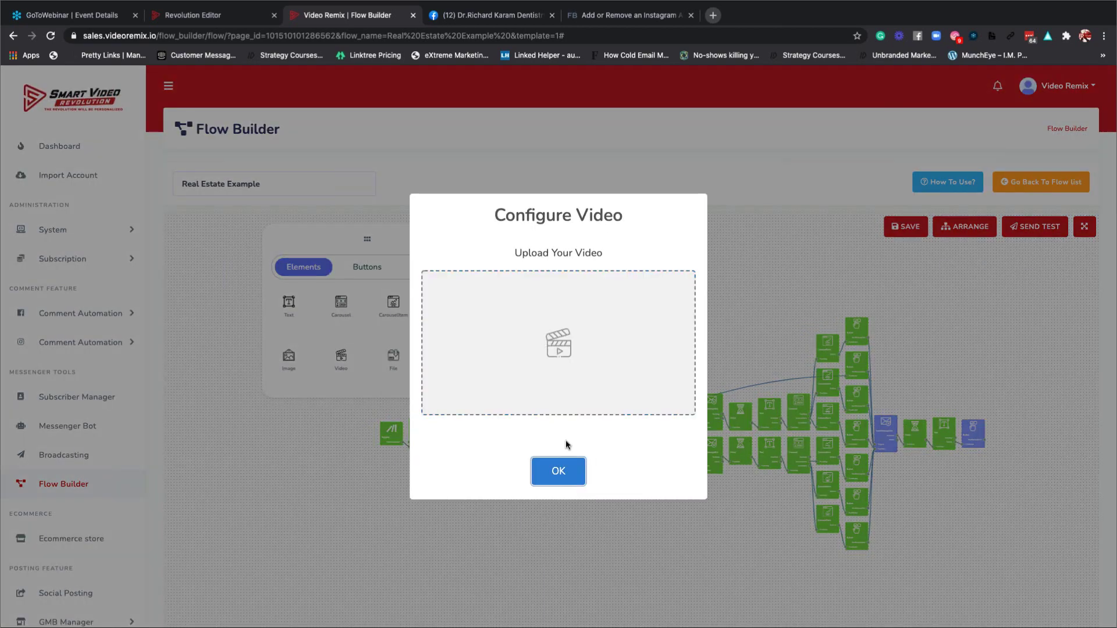
pyautogui.click(567, 464)
pyautogui.moveTo(550, 343); pyautogui.dragTo(603, 299)
pyautogui.moveTo(430, 349); pyautogui.dragTo(638, 354)
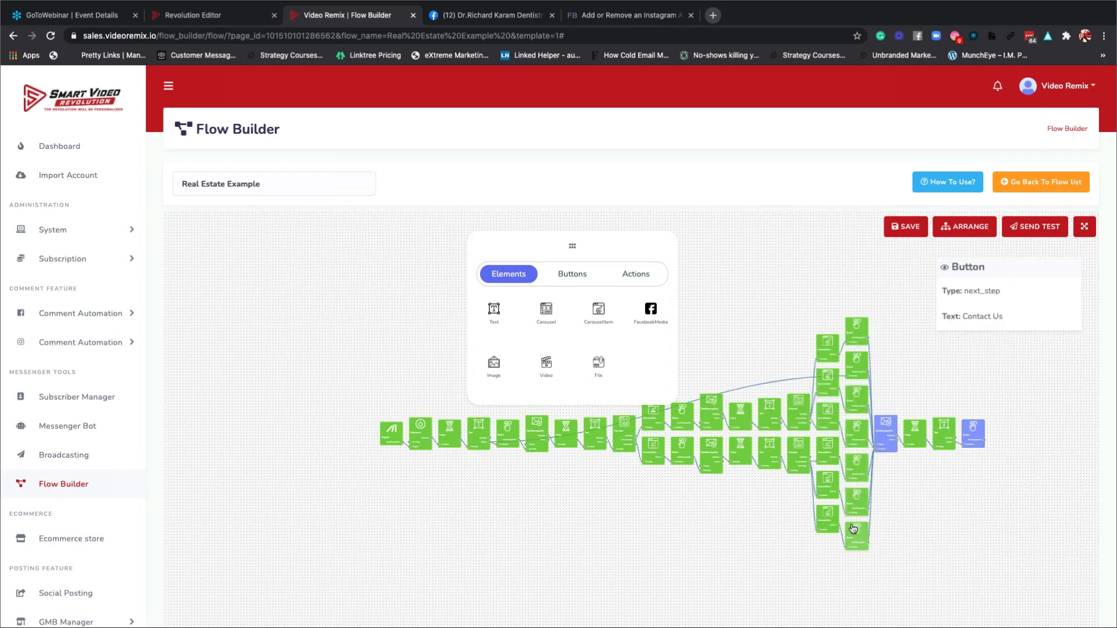
# Open the Tap to Call button's settings and delete its existing phone number.
pyautogui.doubleClick(882, 434)
pyautogui.click(571, 405)
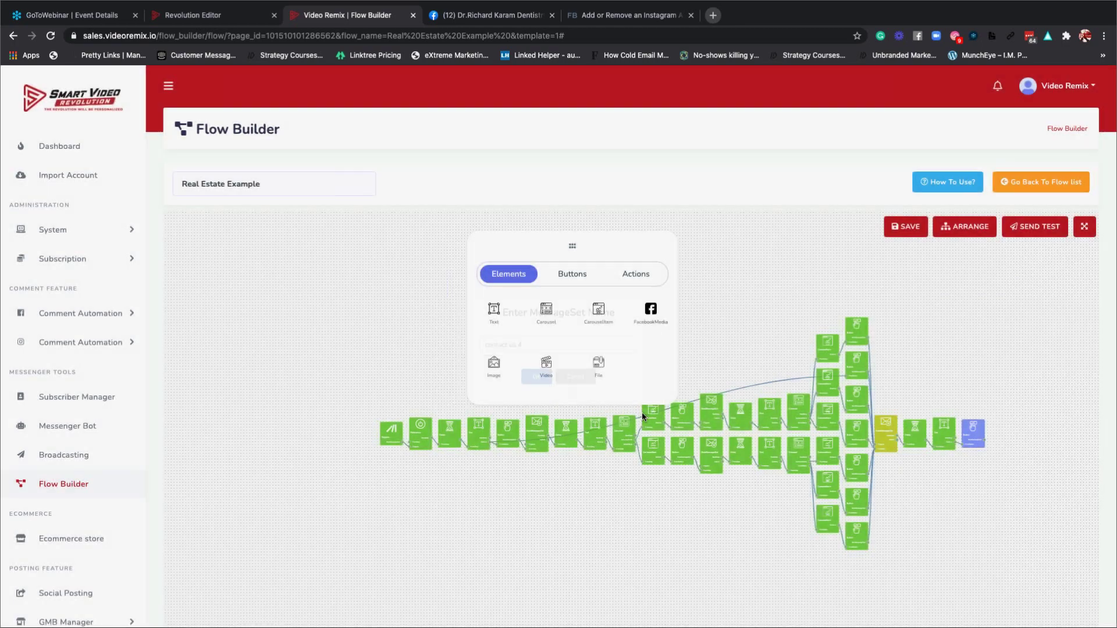
pyautogui.doubleClick(972, 434)
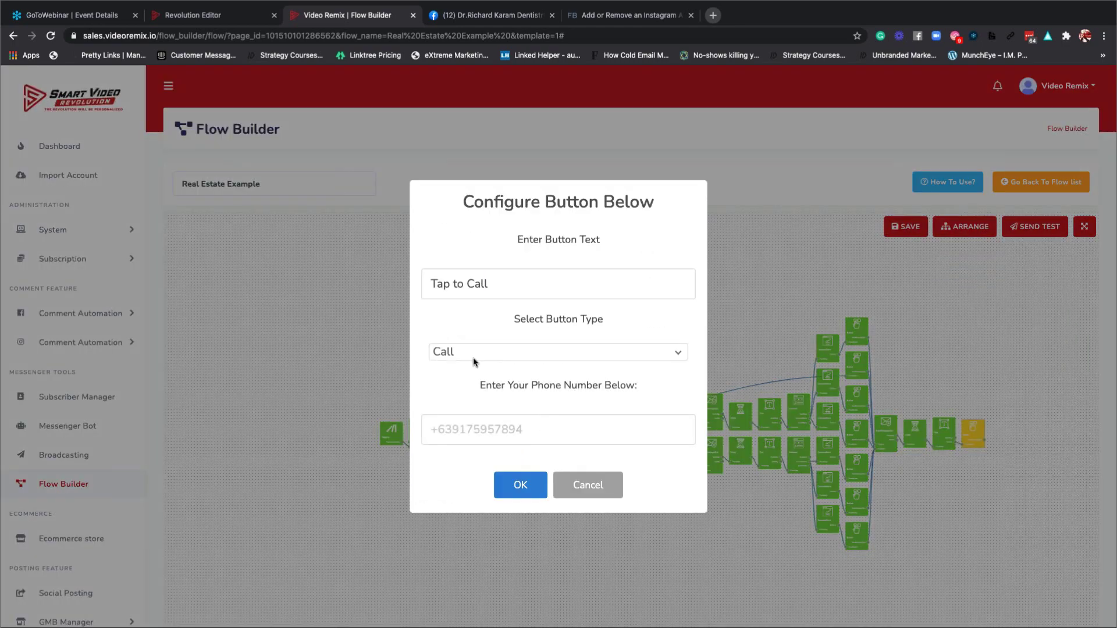
pyautogui.click(470, 429)
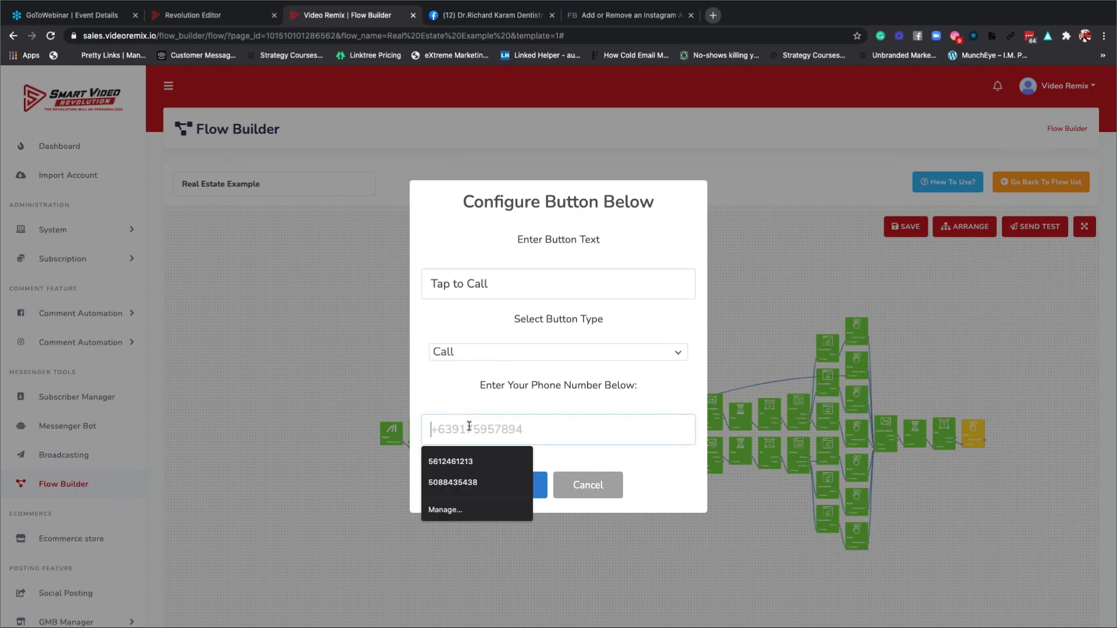
pyautogui.click(452, 482)
pyautogui.moveTo(523, 419); pyautogui.dragTo(425, 409)
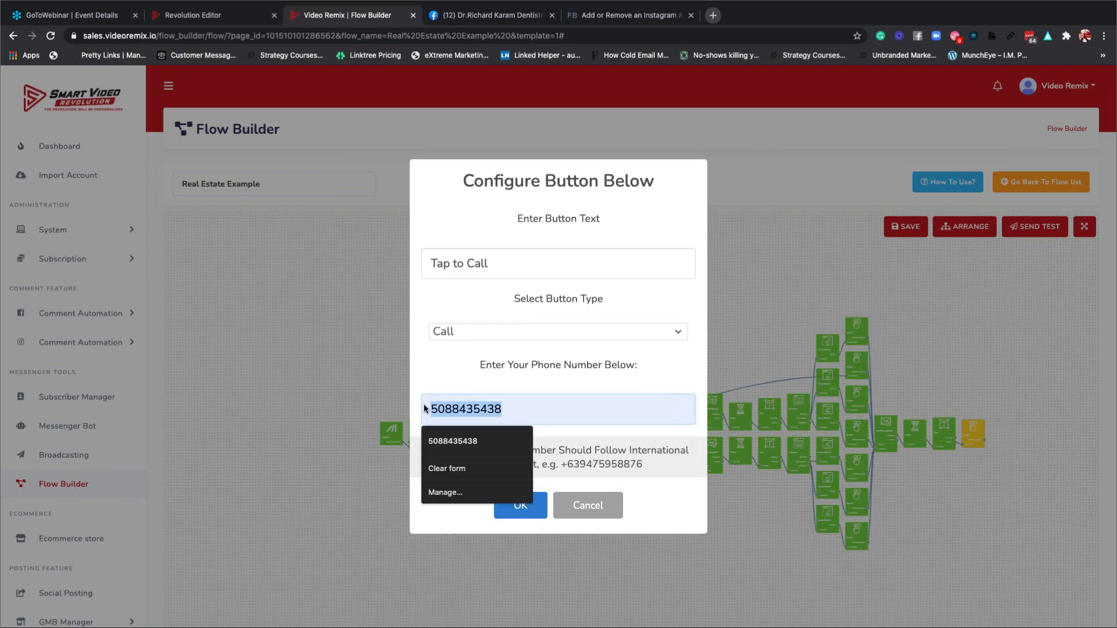
pyautogui.press('BackSpace')
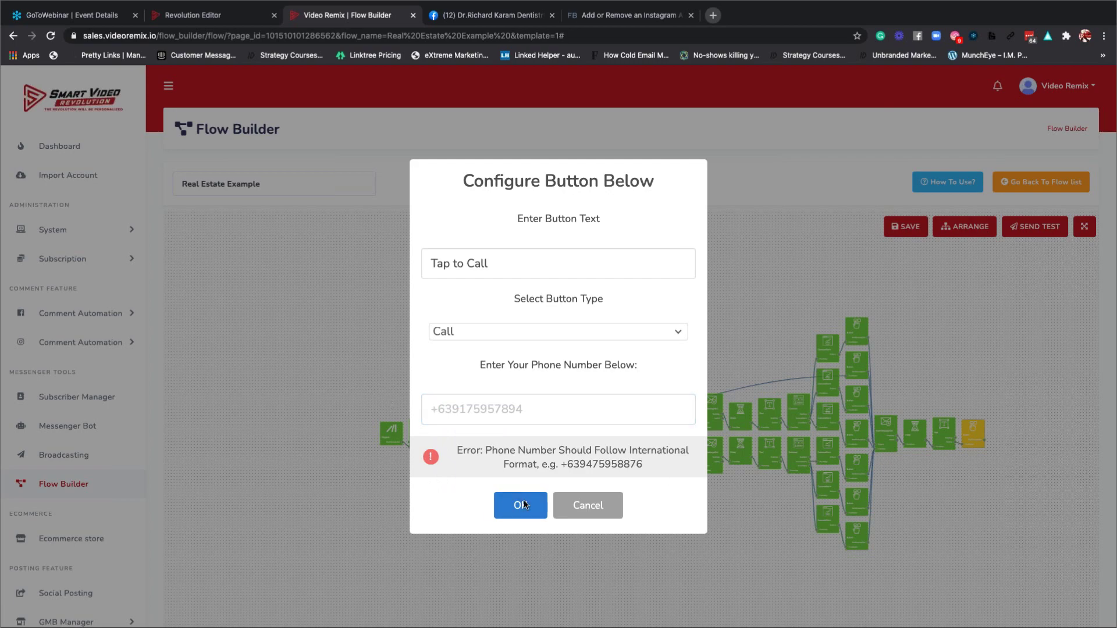
# Autofill the other saved phone number, prefix it with +, and save the button.
pyautogui.click(448, 414)
pyautogui.click(449, 442)
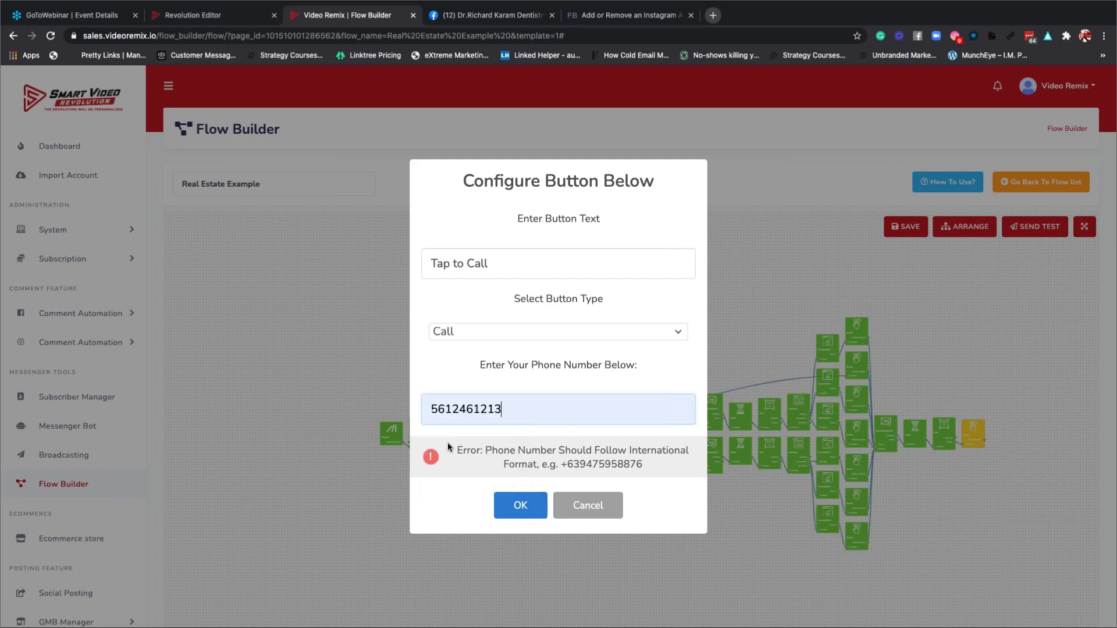
pyautogui.click(520, 507)
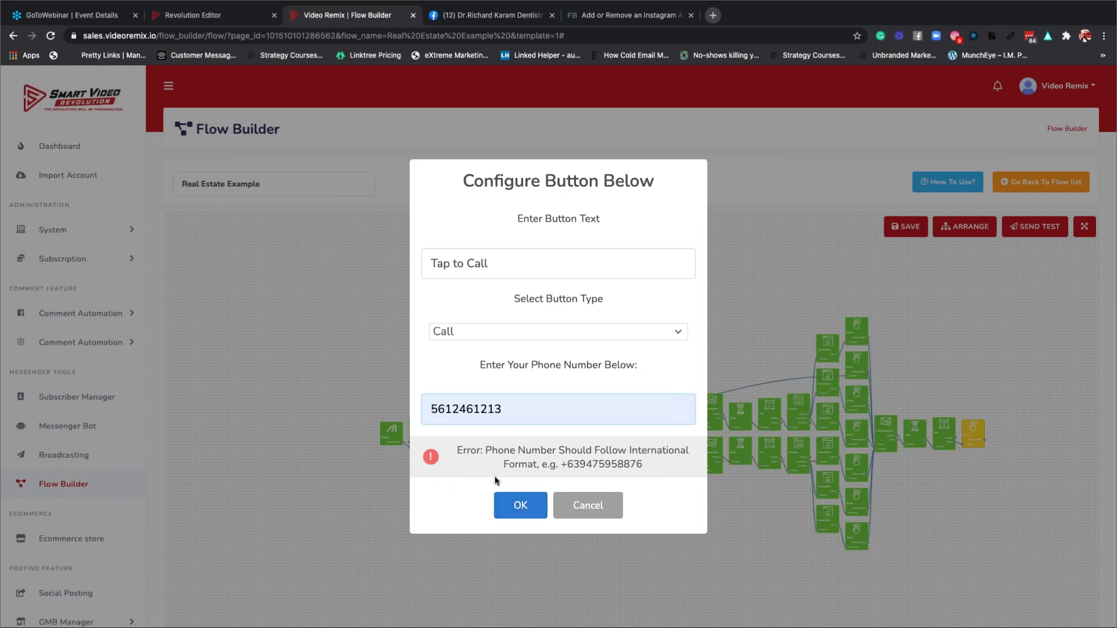
pyautogui.click(431, 409)
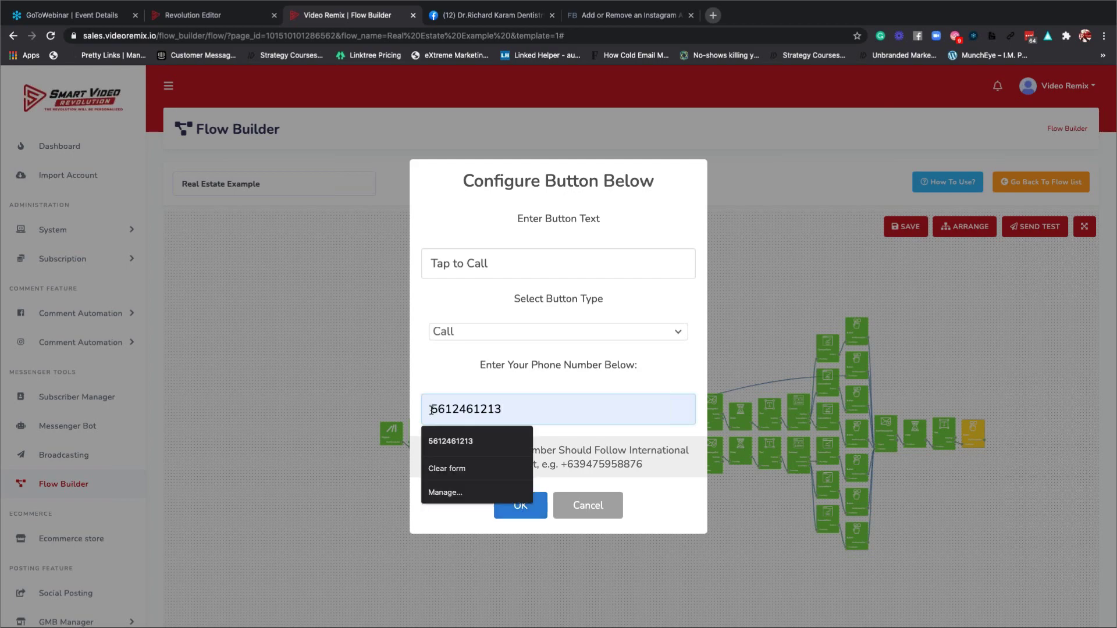
pyautogui.write('+')
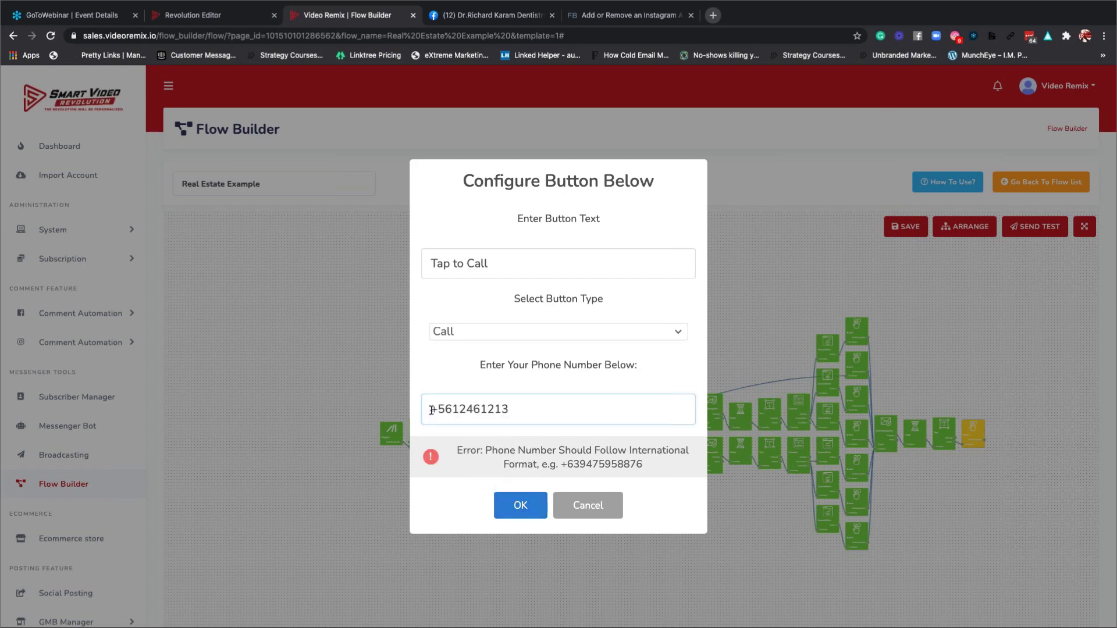
pyautogui.click(525, 501)
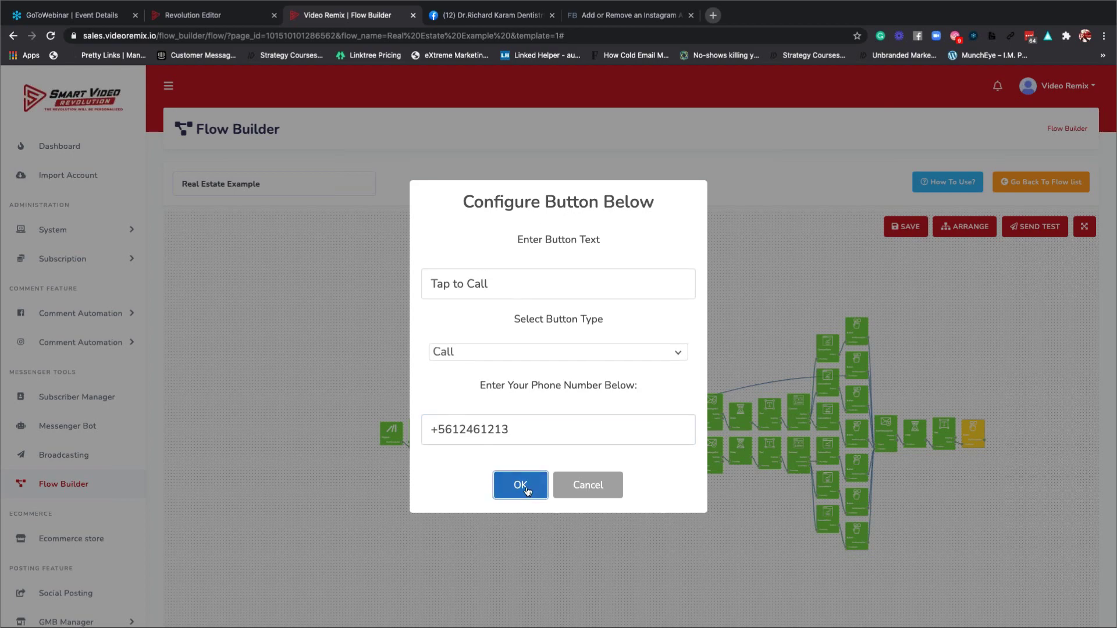
pyautogui.click(527, 489)
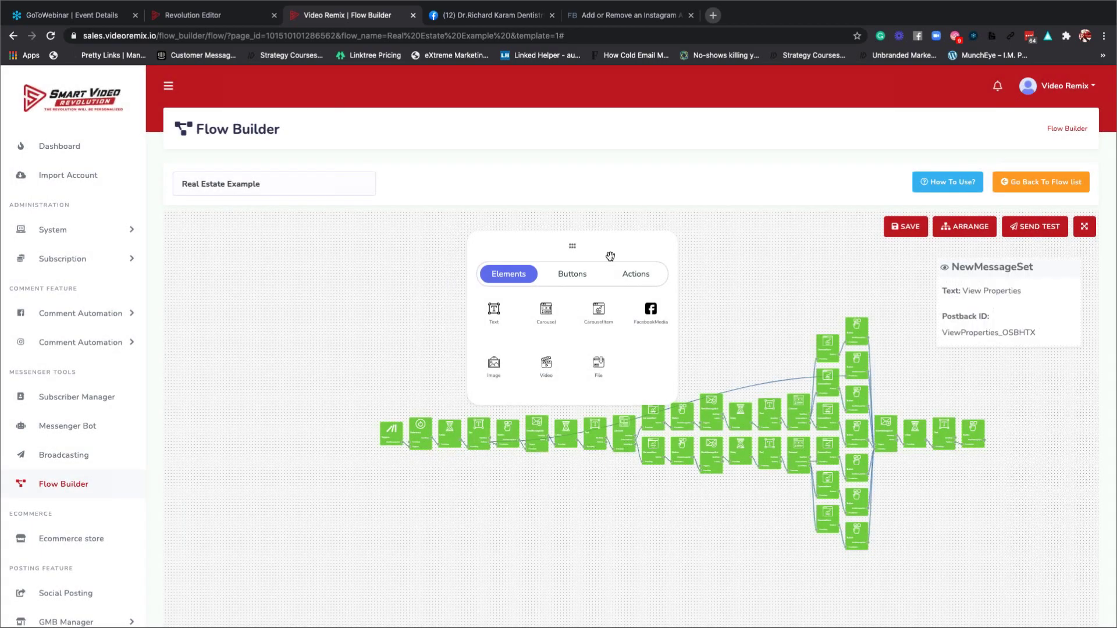
# Attempt to save the flow and dismiss the Flow Not Ready error.
pyautogui.moveTo(611, 256); pyautogui.dragTo(635, 242)
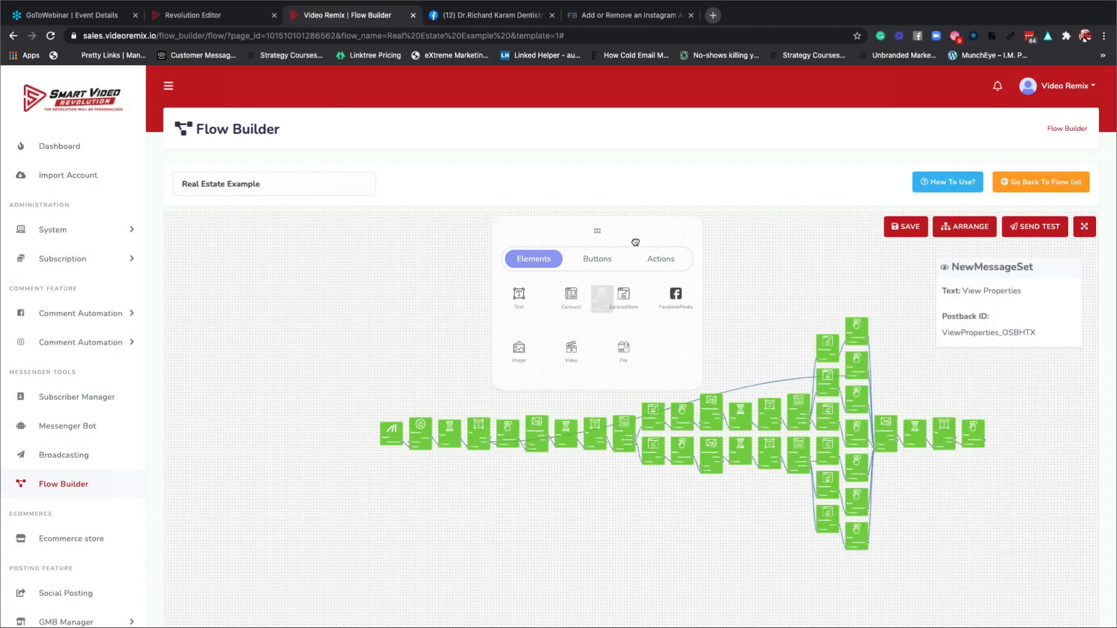
pyautogui.click(906, 231)
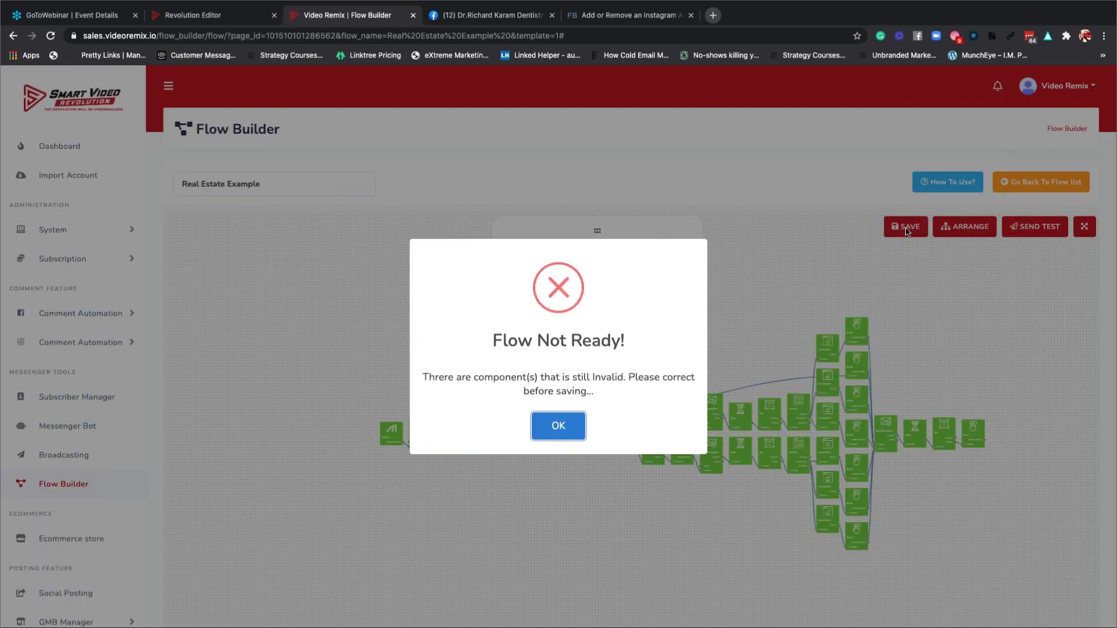
pyautogui.click(562, 422)
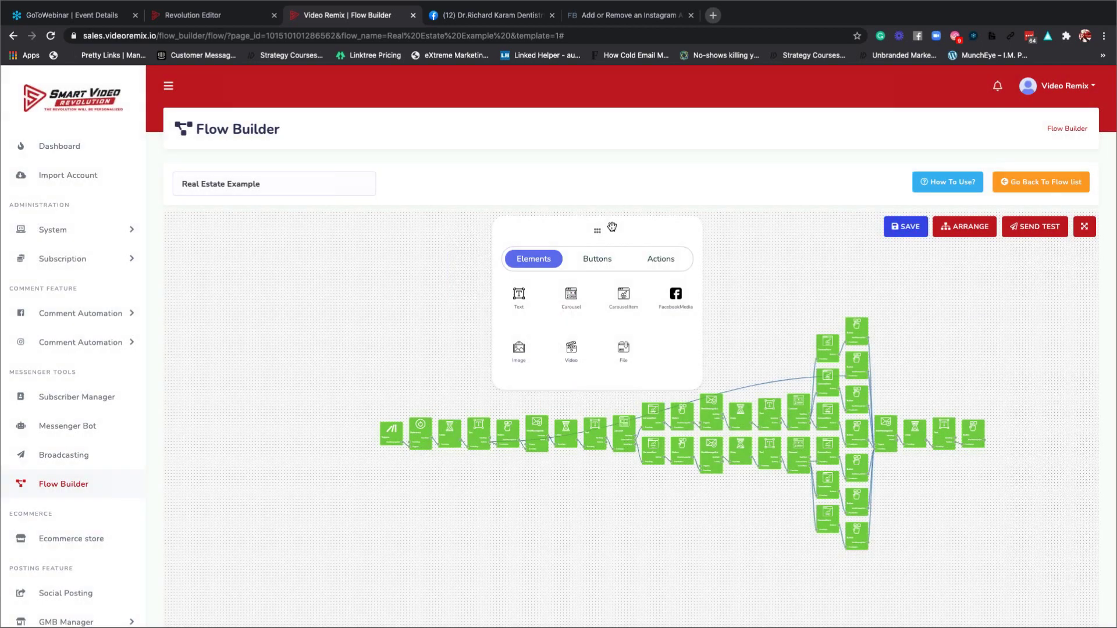
# Drag the grey Video node to the flow's end, right of the last Tap to Call node.
pyautogui.moveTo(612, 227); pyautogui.dragTo(313, 291)
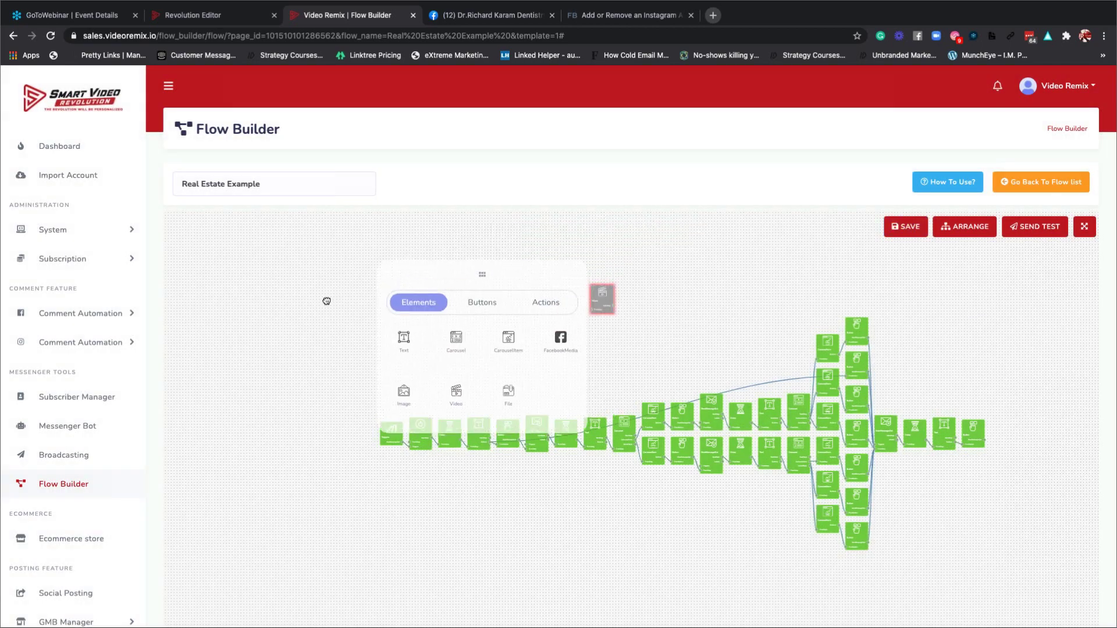
pyautogui.click(605, 304)
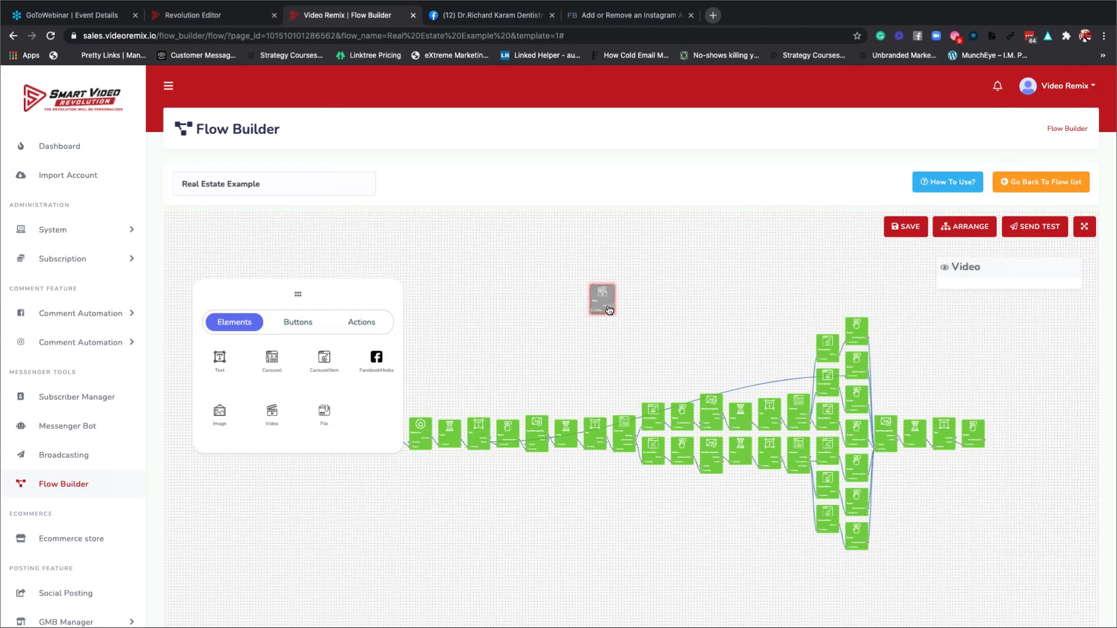
pyautogui.click(609, 309)
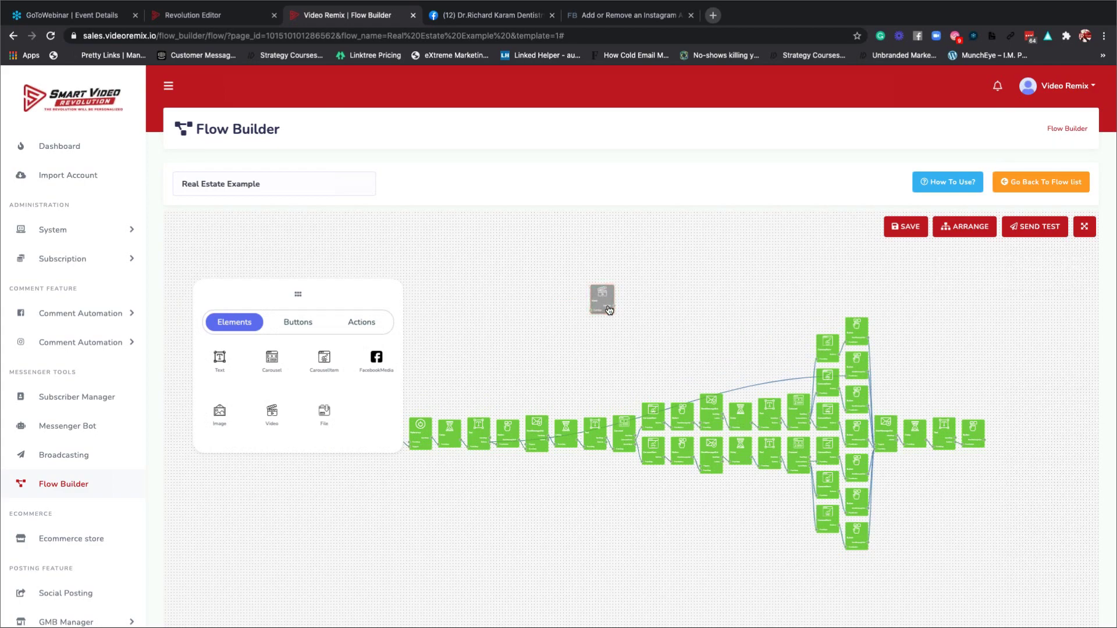
pyautogui.click(613, 299)
pyautogui.click(609, 303)
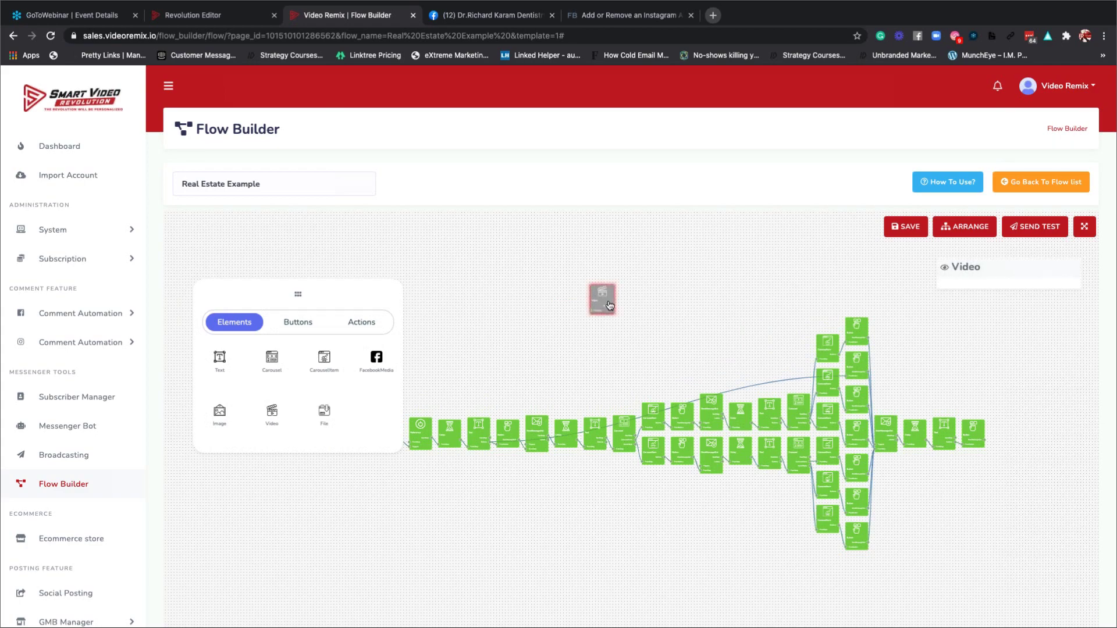
pyautogui.moveTo(609, 304); pyautogui.dragTo(1024, 439)
pyautogui.click(985, 445)
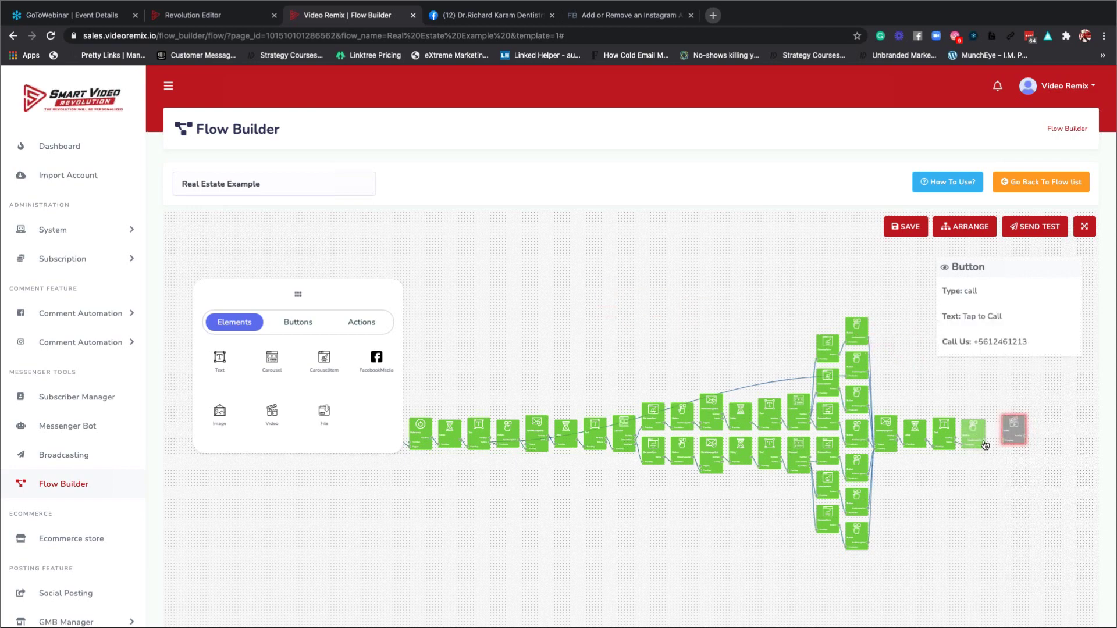
# Upload SmartMarketerDemo (1).mp4 into the end Video node and confirm with OK.
pyautogui.doubleClick(1012, 435)
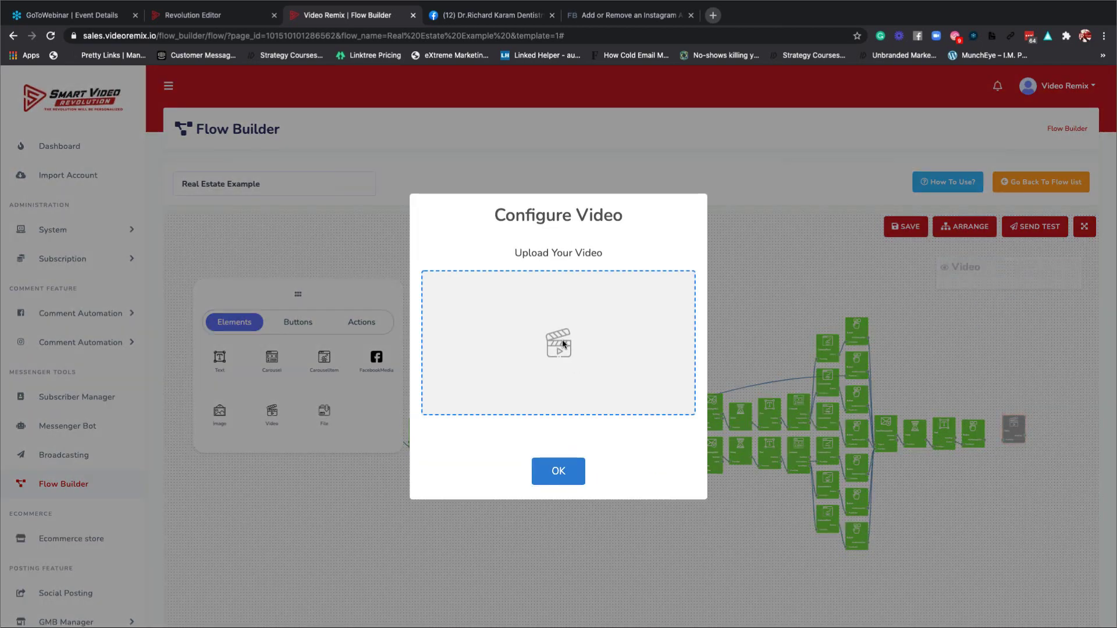
pyautogui.click(588, 343)
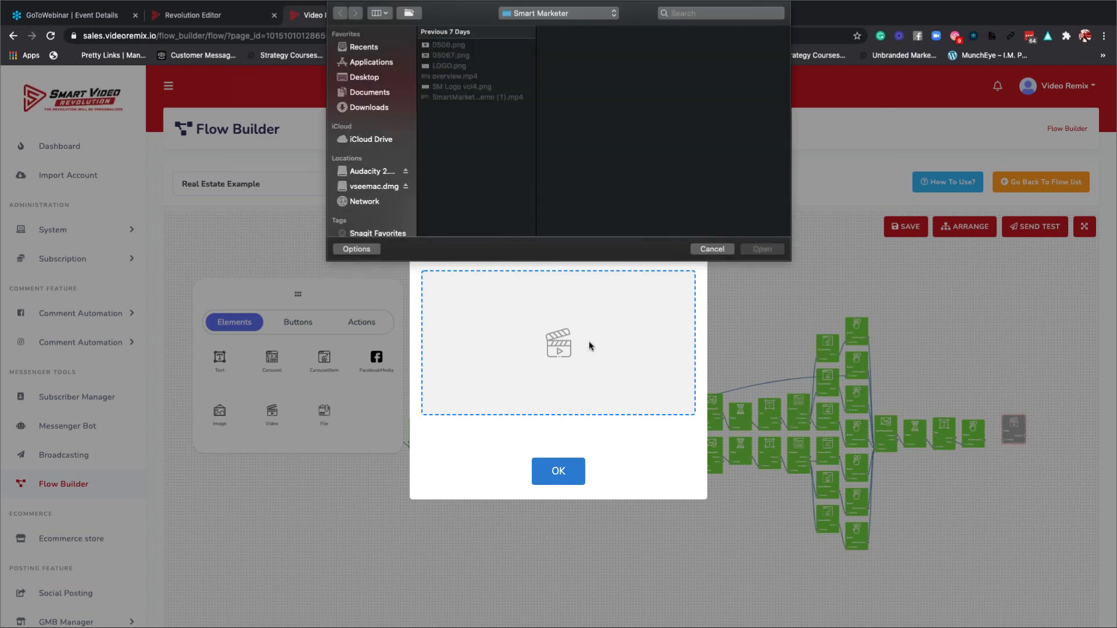
pyautogui.click(470, 97)
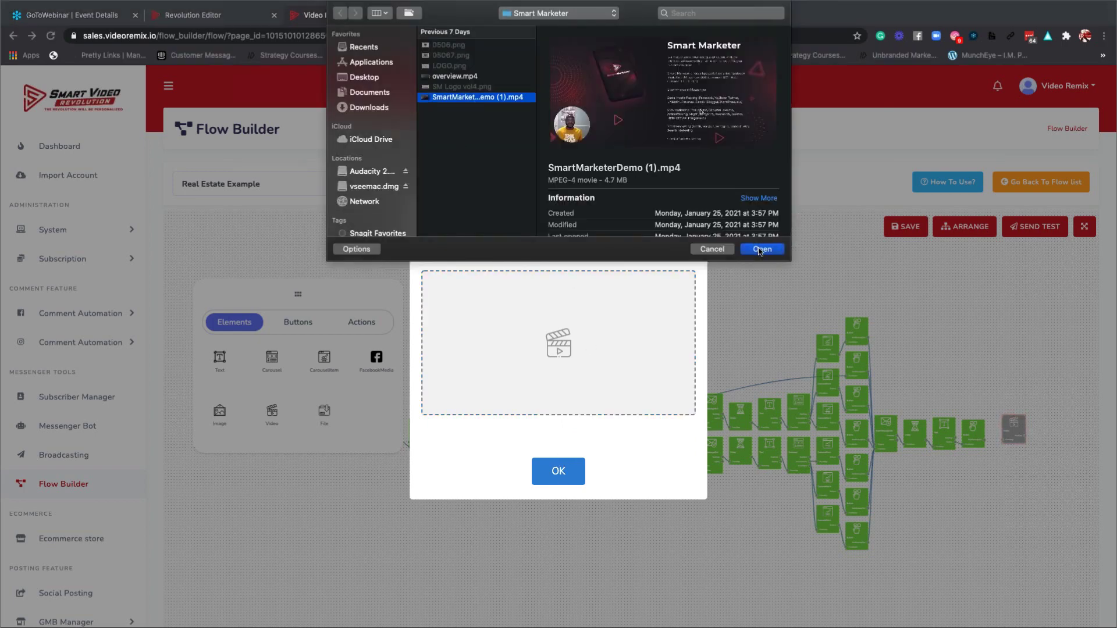
pyautogui.click(760, 250)
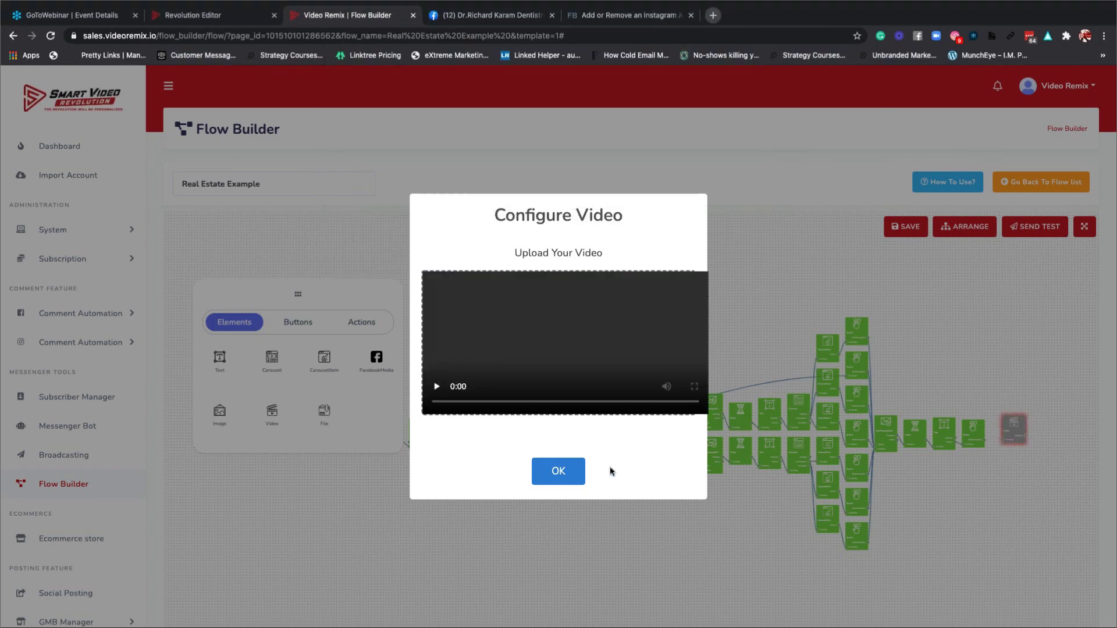
pyautogui.click(553, 473)
pyautogui.click(1000, 438)
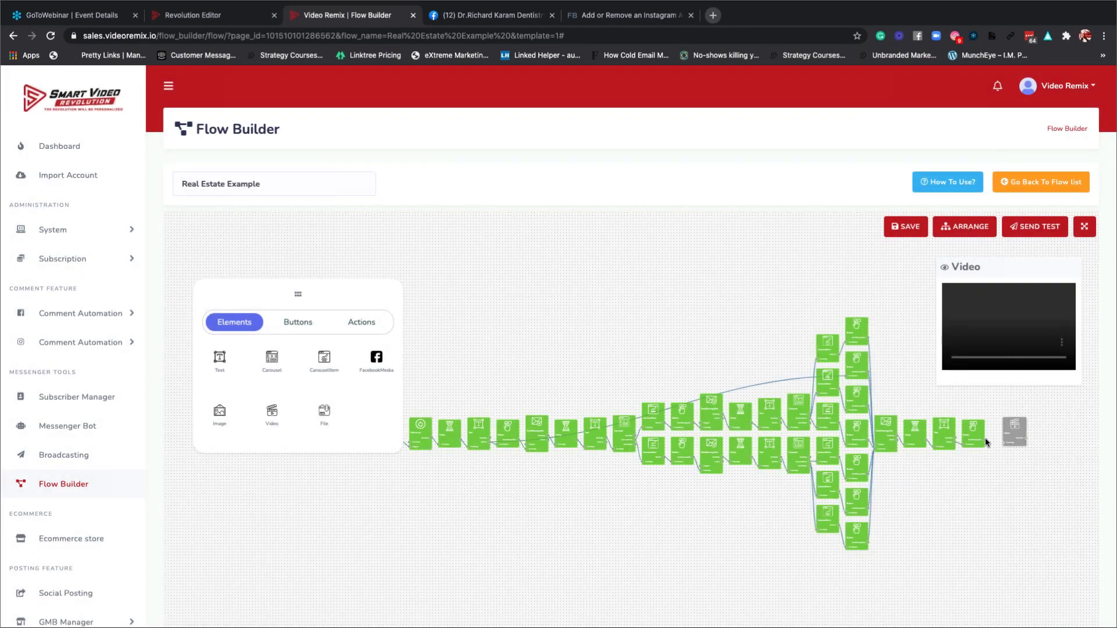
# Try linking the last call button to the Video node, then drag Video down-left below the chain.
pyautogui.click(986, 443)
pyautogui.click(1009, 438)
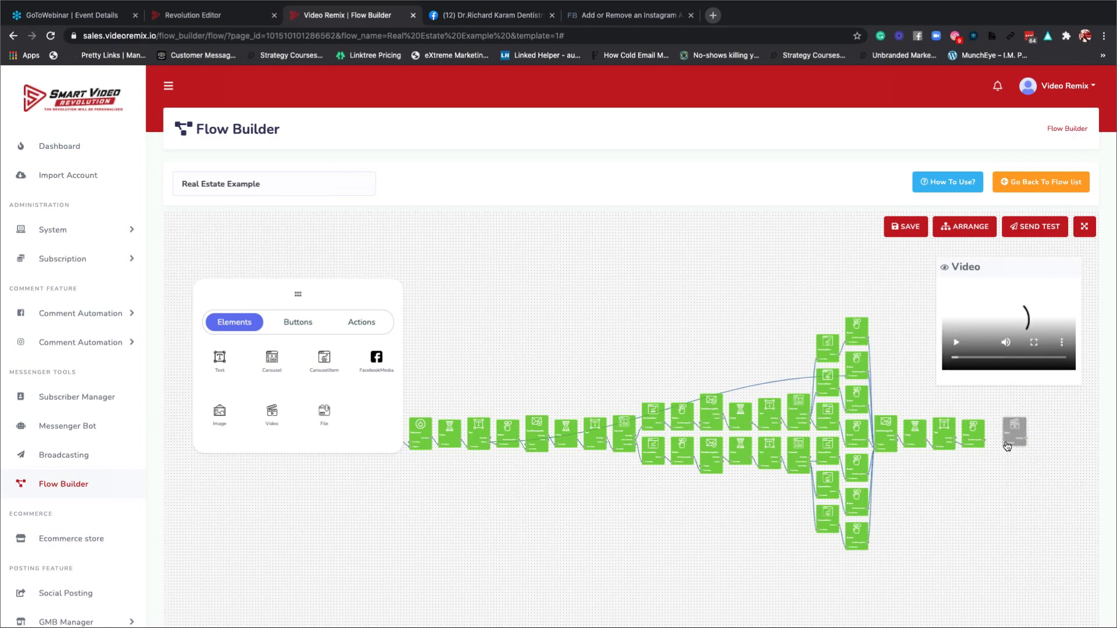
pyautogui.click(1013, 437)
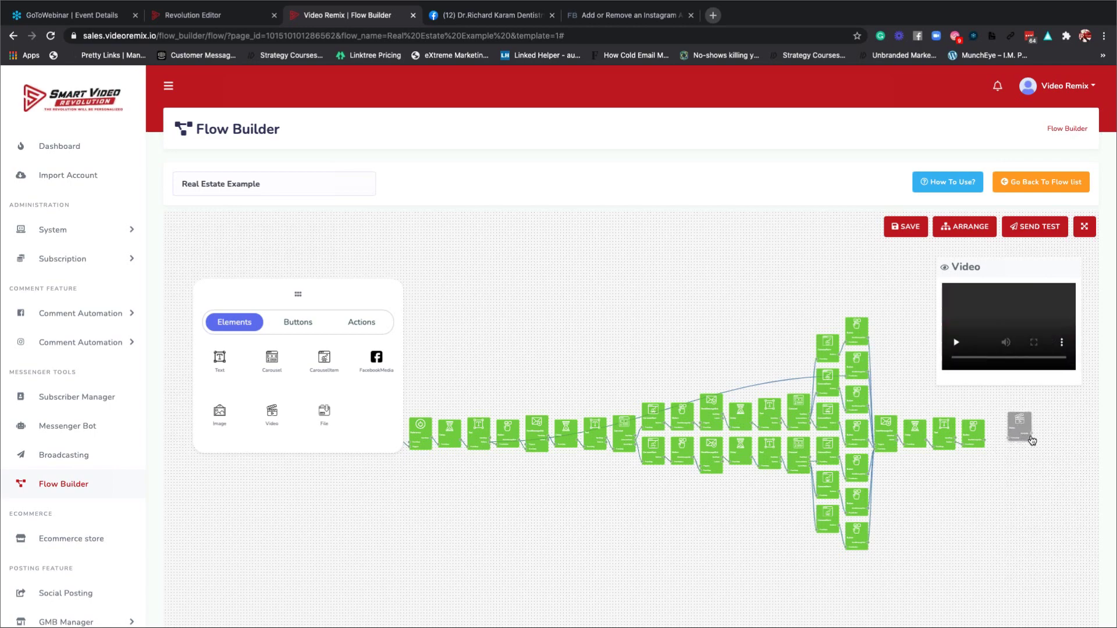
pyautogui.moveTo(1033, 438); pyautogui.dragTo(977, 437)
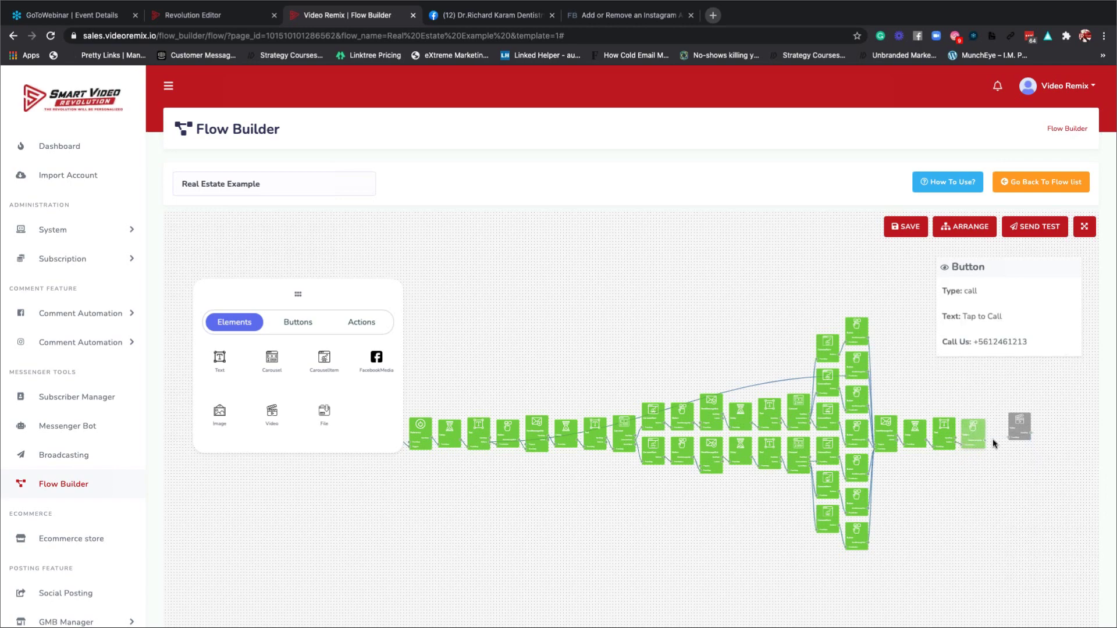
pyautogui.click(1018, 433)
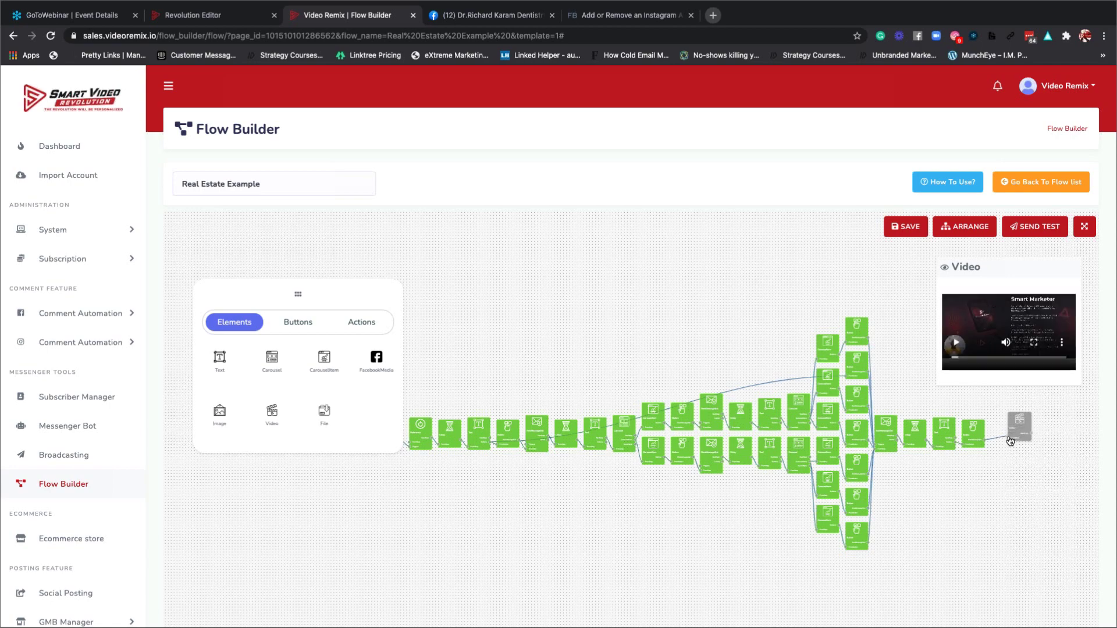
pyautogui.moveTo(1010, 441); pyautogui.dragTo(1010, 441)
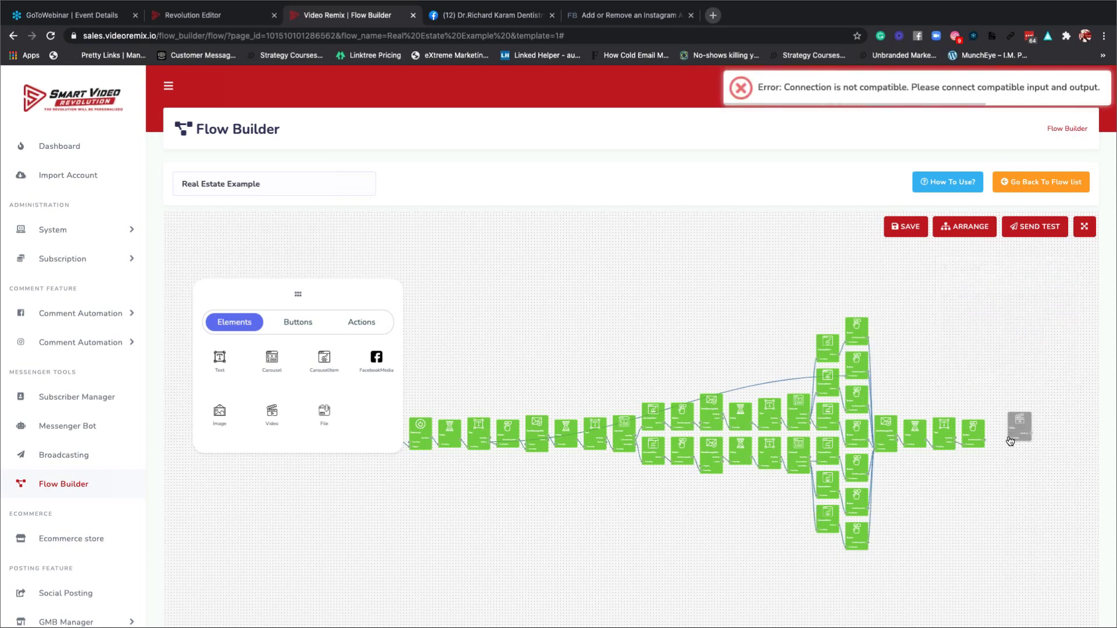
pyautogui.click(1012, 439)
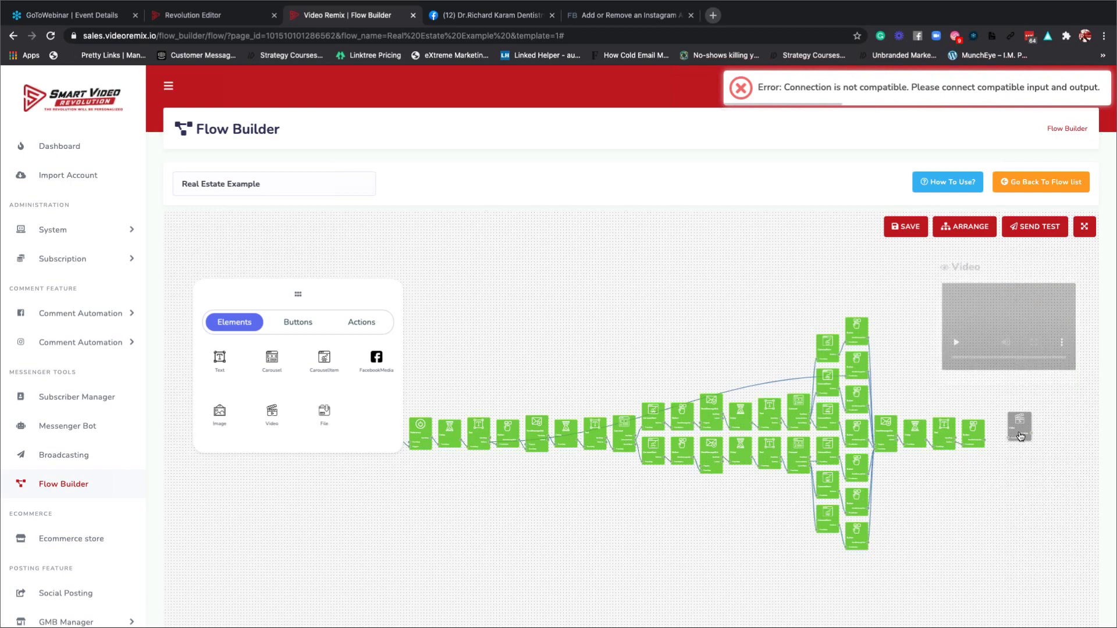
pyautogui.moveTo(1019, 435); pyautogui.dragTo(642, 501)
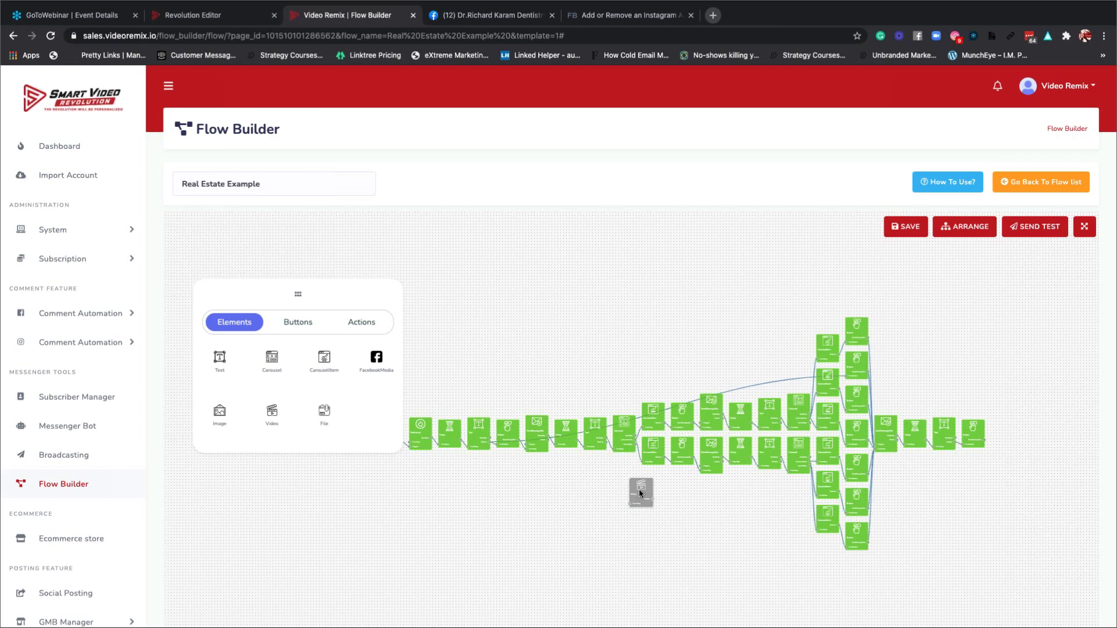
# Close the Video step's configuration, shift the step, and resettle the Text step in its slot.
pyautogui.doubleClick(639, 493)
pyautogui.click(629, 503)
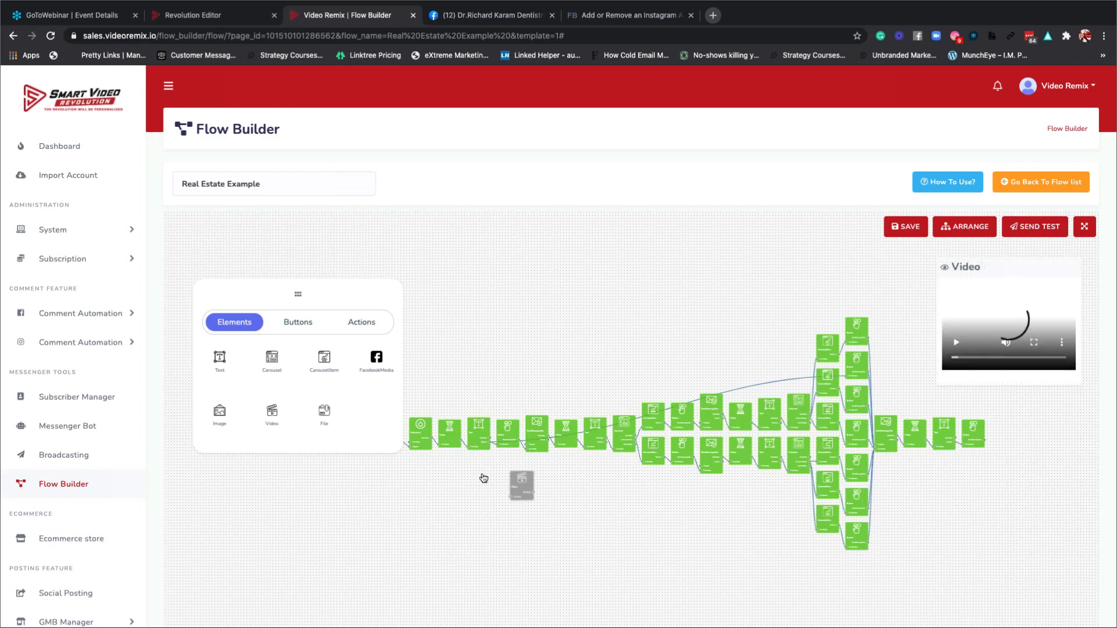
pyautogui.moveTo(483, 478); pyautogui.dragTo(597, 482)
pyautogui.click(440, 440)
pyautogui.click(419, 441)
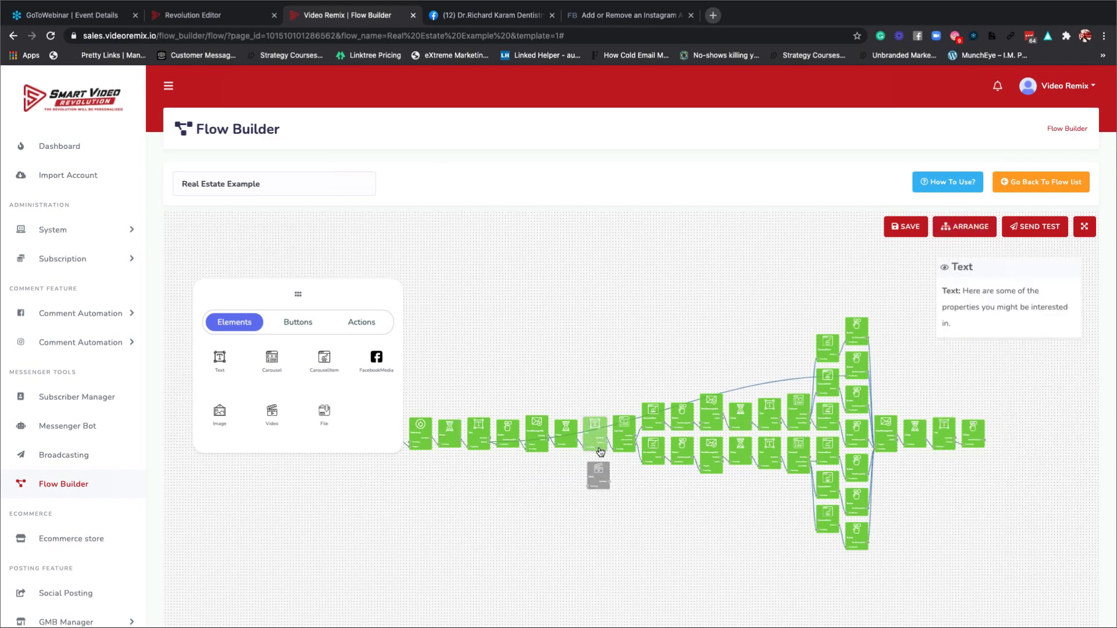
pyautogui.moveTo(597, 456); pyautogui.dragTo(595, 486)
# Attempt a connection from the Video step, return it below the chain, and raise the palette.
pyautogui.moveTo(601, 478)
pyautogui.moveTo(606, 438)
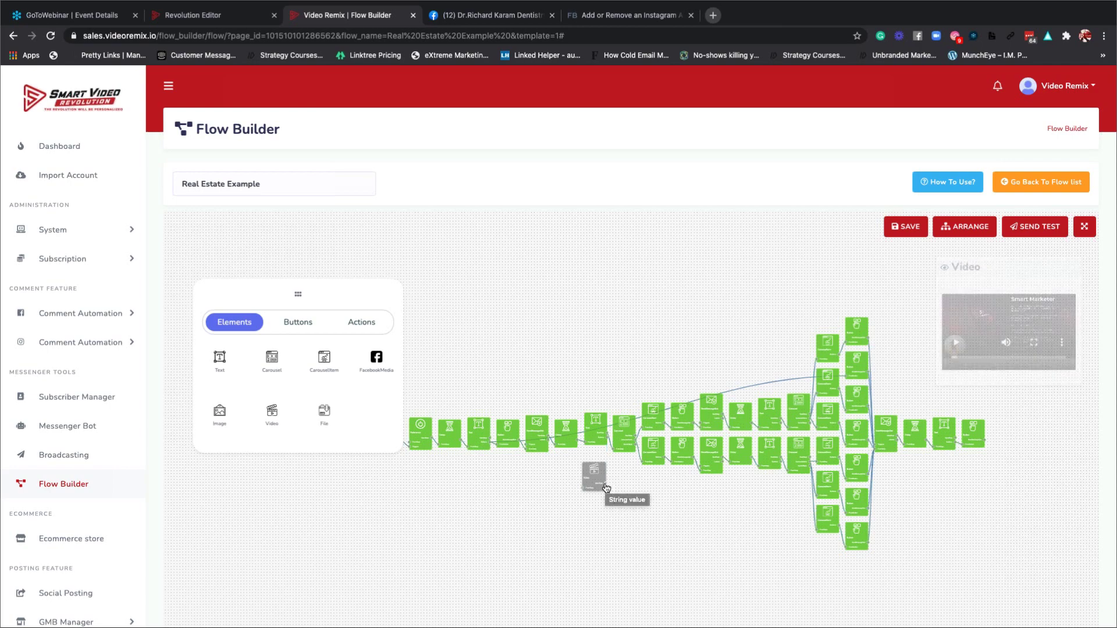
pyautogui.moveTo(645, 289); pyautogui.dragTo(604, 369)
pyautogui.moveTo(585, 481); pyautogui.dragTo(580, 498)
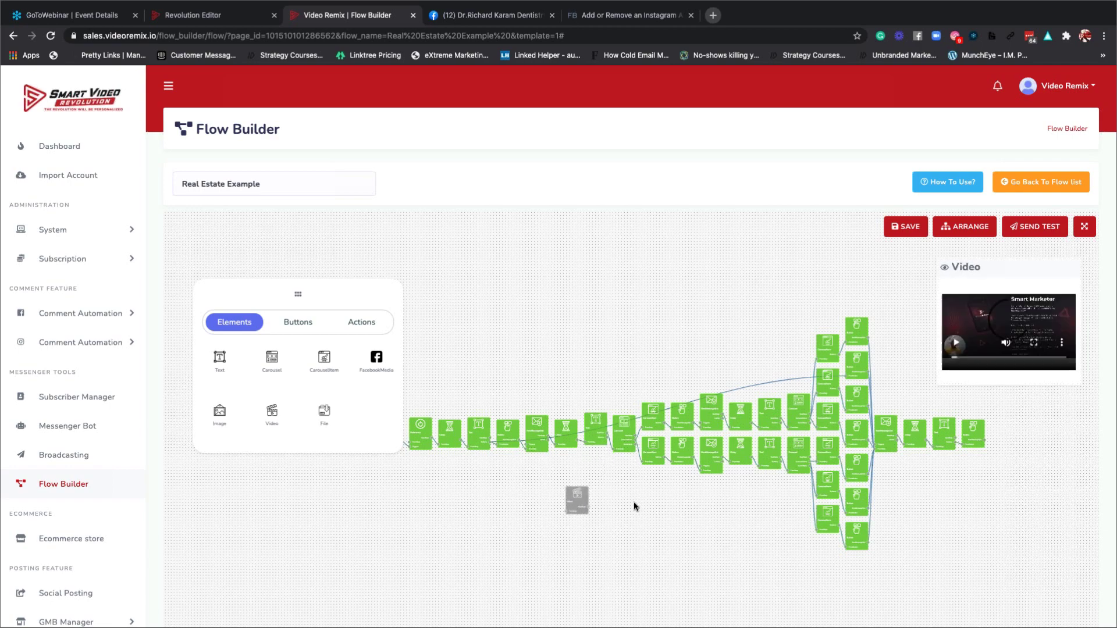
pyautogui.scroll(3, 634, 501)
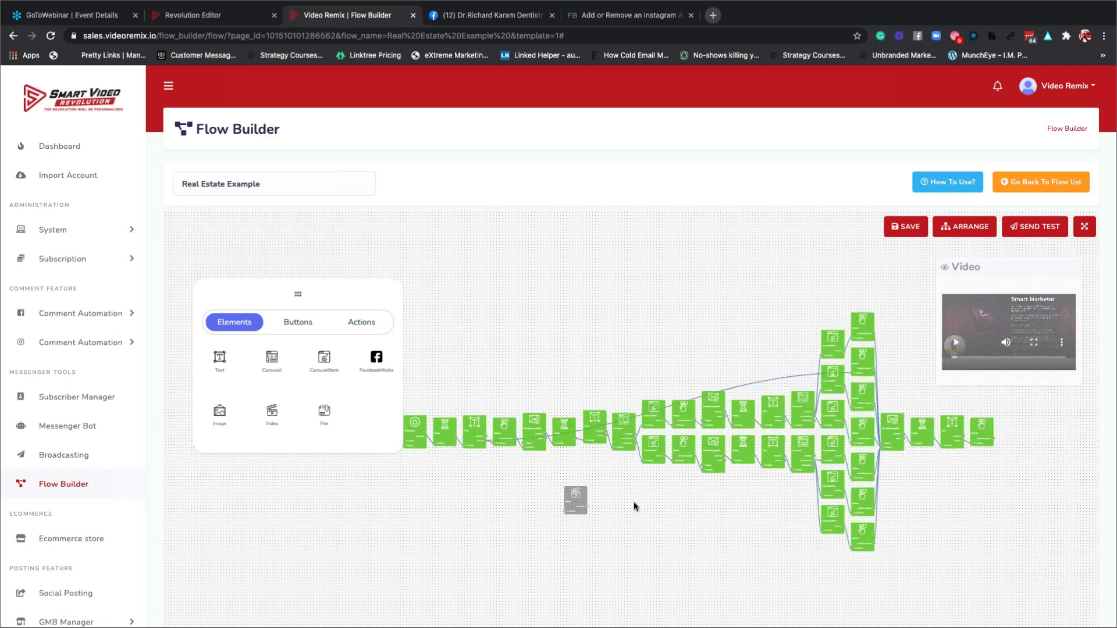
pyautogui.moveTo(280, 340); pyautogui.dragTo(398, 209)
# Zoom in, place the Video step beneath the Text step, and lower the elements palette.
pyautogui.click(559, 501)
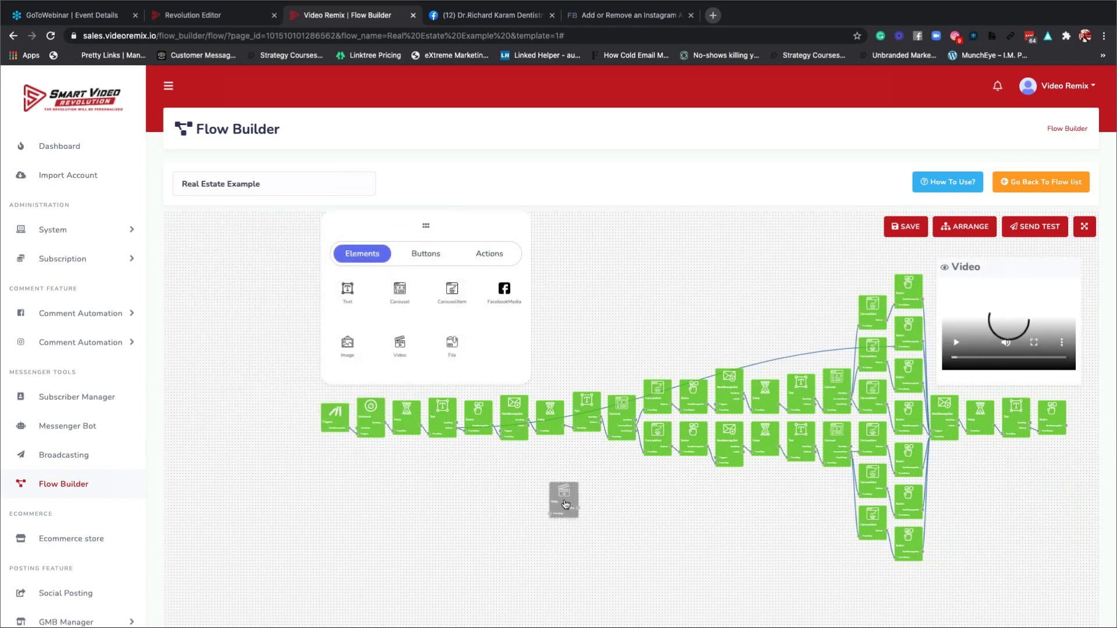
pyautogui.scroll(5, 565, 504)
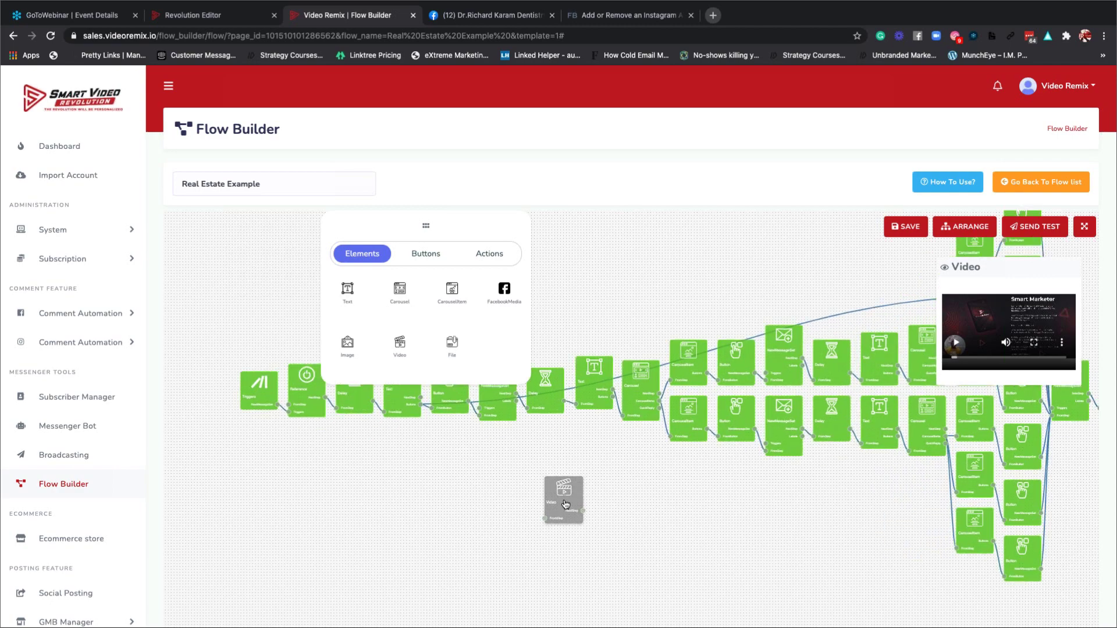
pyautogui.click(584, 518)
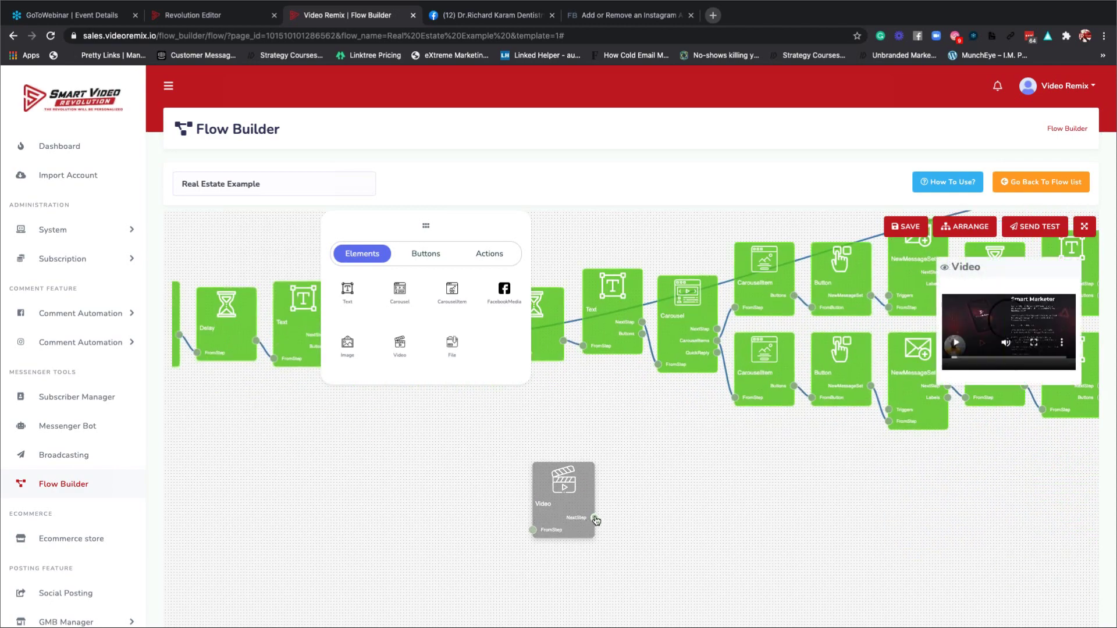
pyautogui.moveTo(557, 475); pyautogui.dragTo(583, 349)
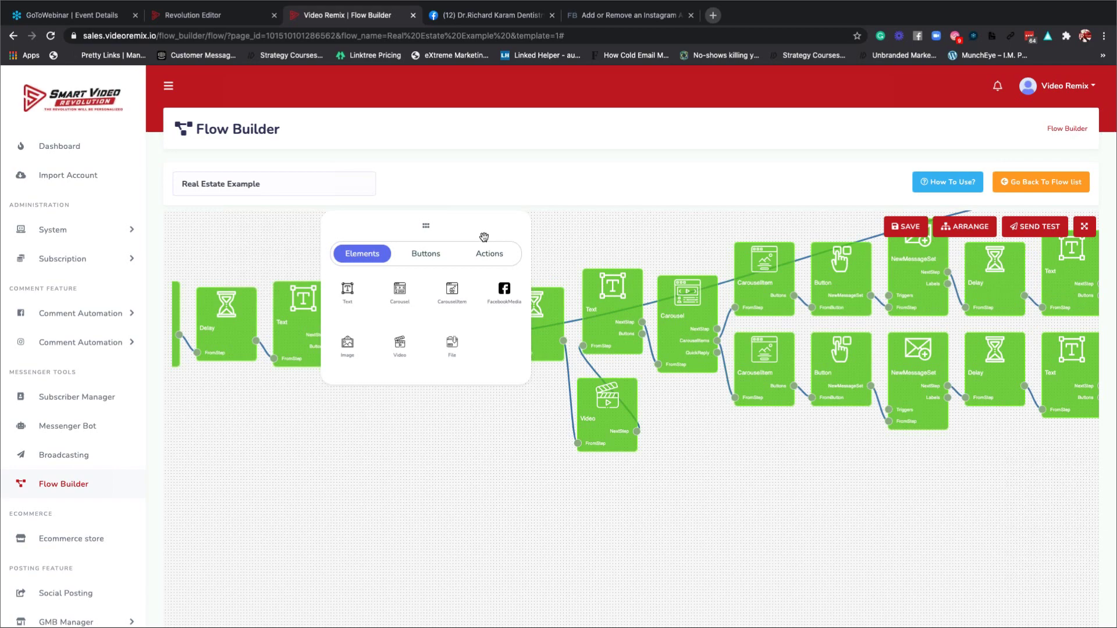
pyautogui.moveTo(488, 332); pyautogui.dragTo(498, 537)
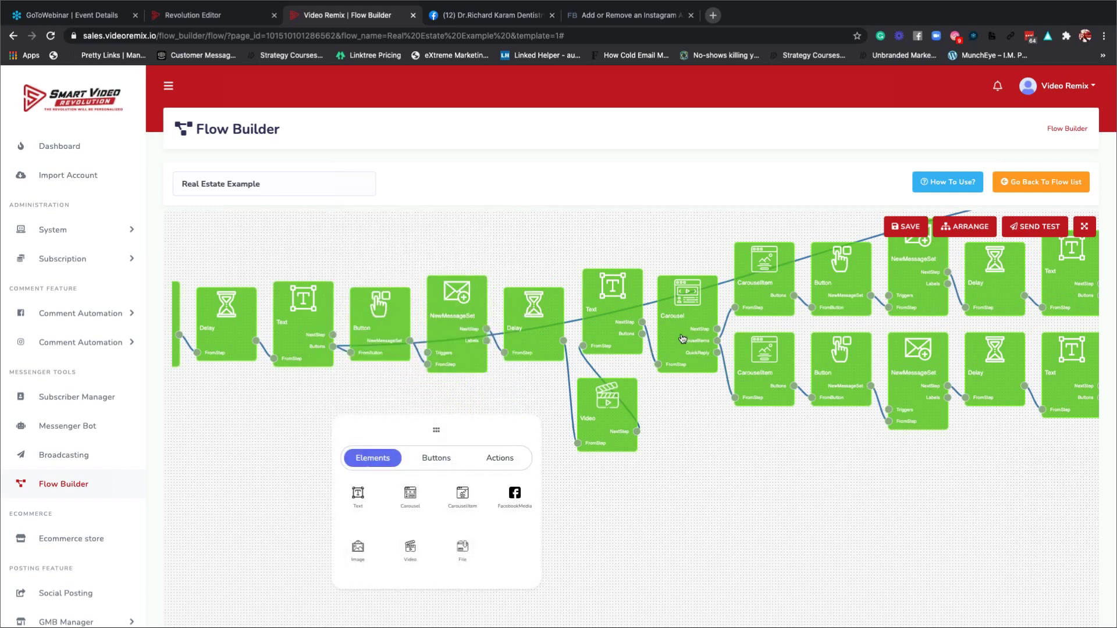
# Save the Real Estate Example flow and dismiss the confirmation.
pyautogui.moveTo(682, 338)
pyautogui.click(904, 233)
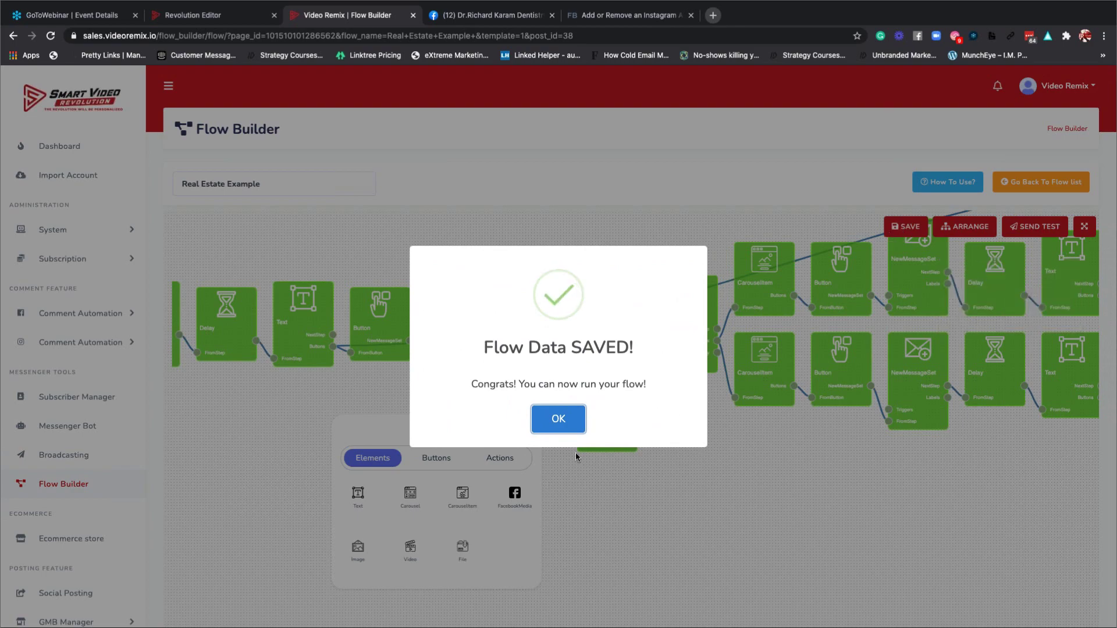
pyautogui.click(568, 417)
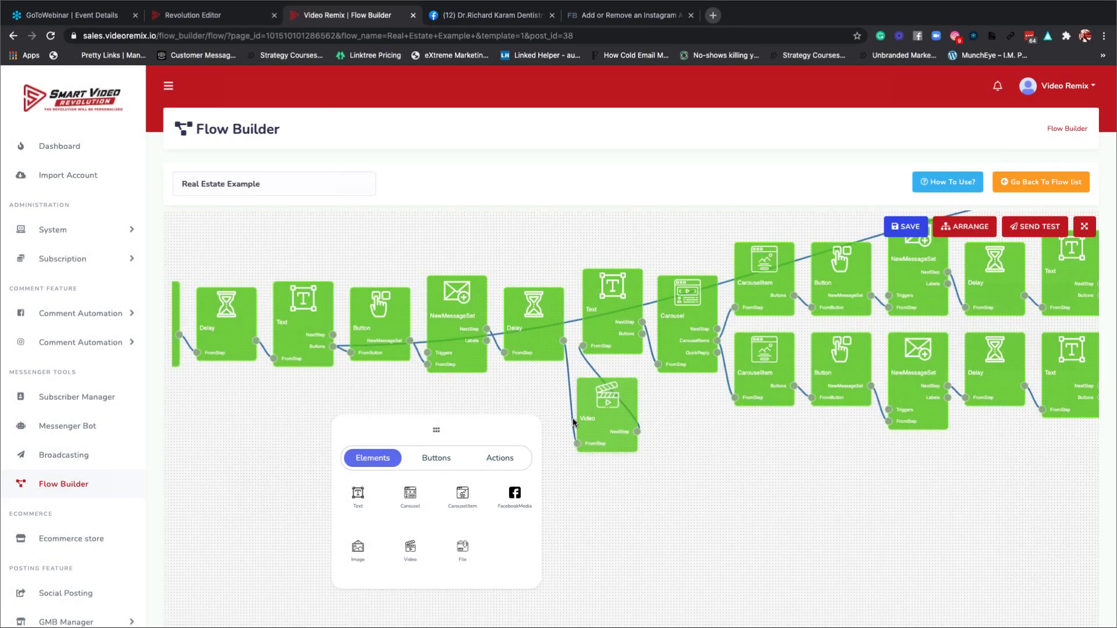
# Start a test send, search for a subscriber by name, then cancel it.
pyautogui.click(1033, 230)
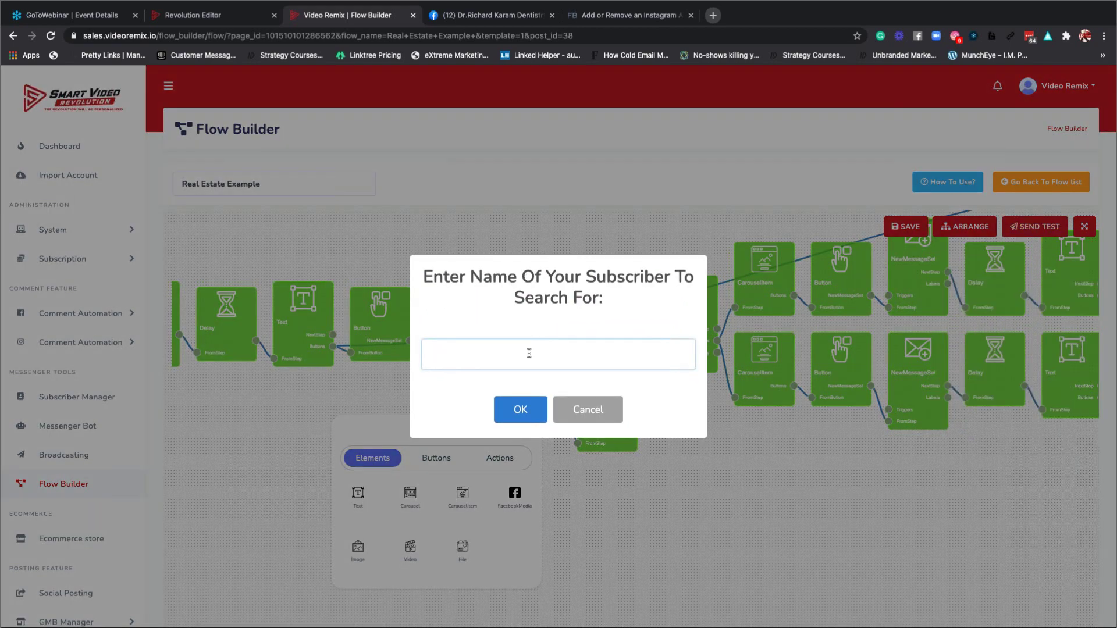
pyautogui.write('sunal')
pyautogui.press('BackSpace')
pyautogui.press('BackSpace')
pyautogui.press('BackSpace')
pyautogui.press('BackSpace')
pyautogui.press('BackSpace')
pyautogui.click(592, 405)
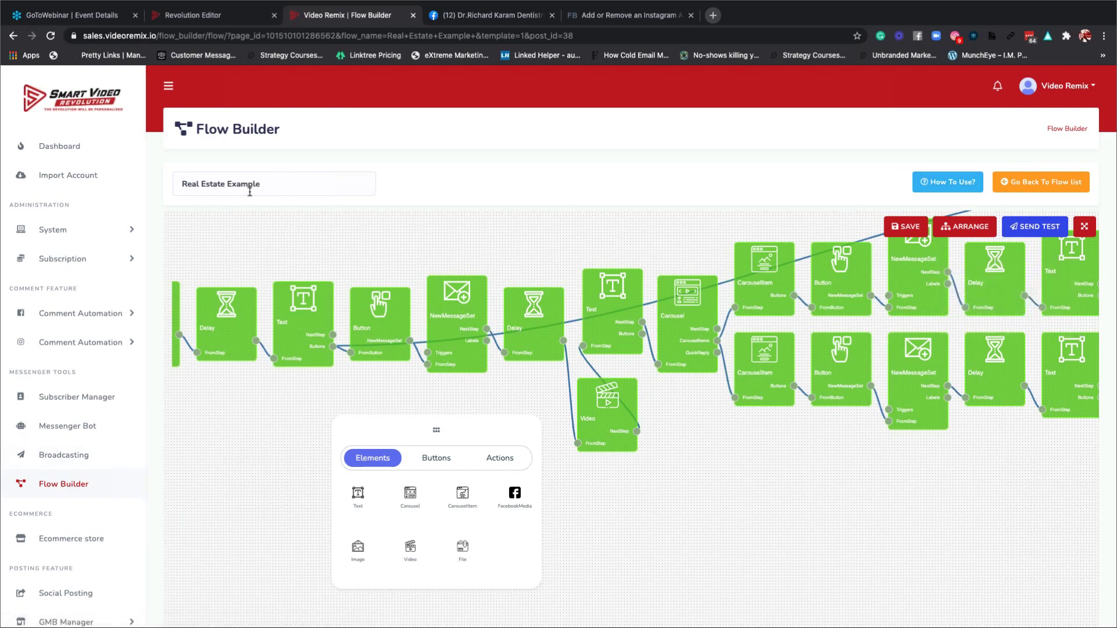
# Reopen the Real Estate Example flow, then leave the editor without saving to reach the flow list.
pyautogui.click(1021, 188)
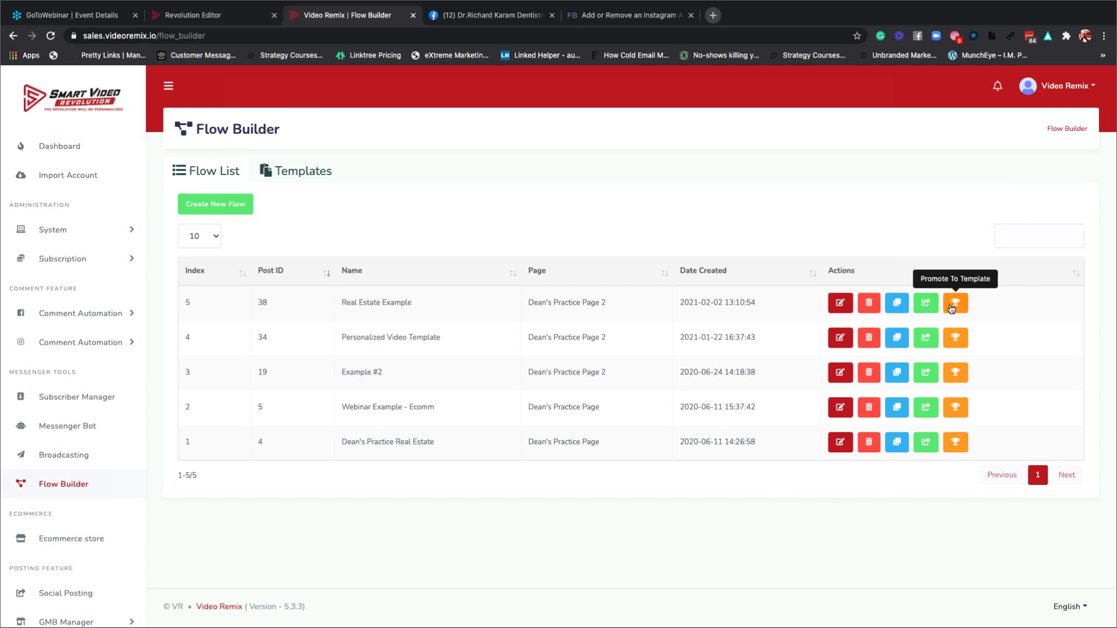
pyautogui.click(842, 304)
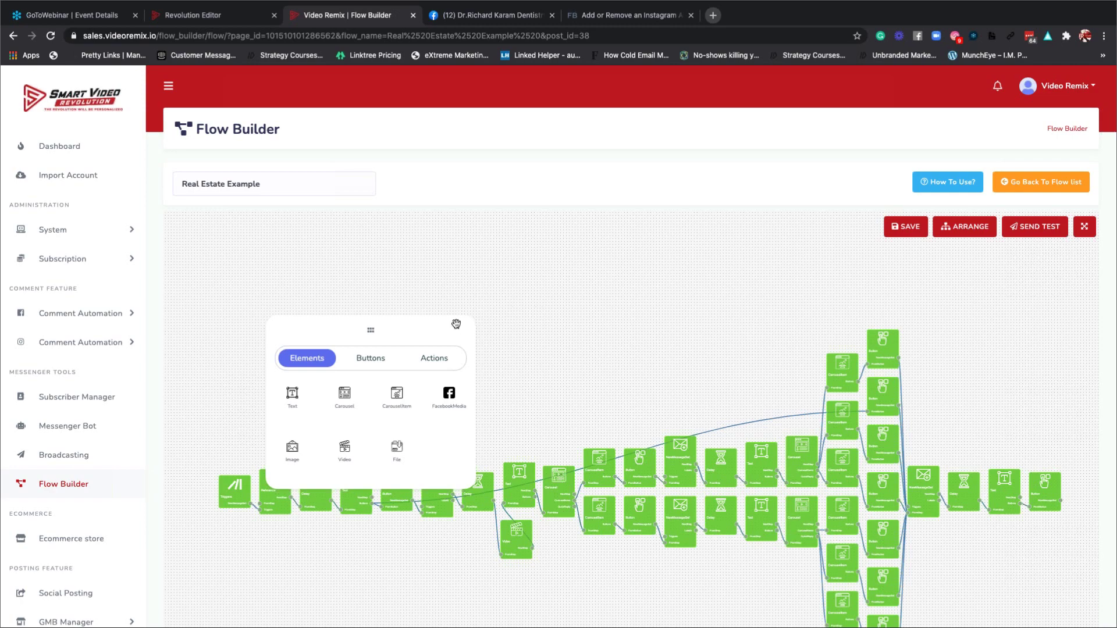
pyautogui.moveTo(456, 324); pyautogui.dragTo(563, 238)
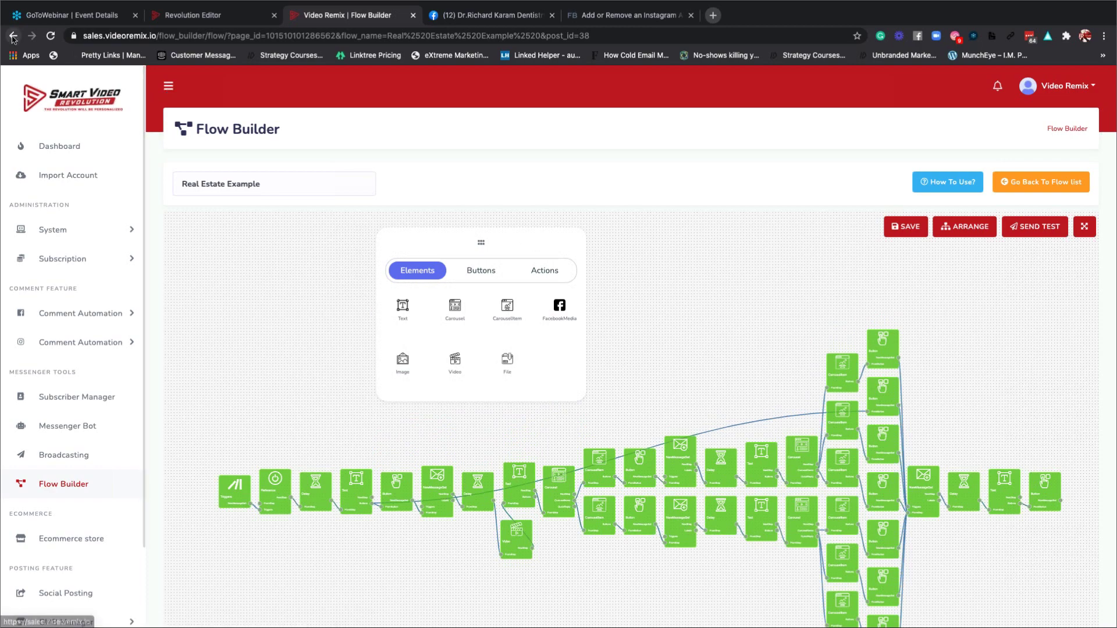
pyautogui.click(169, 88)
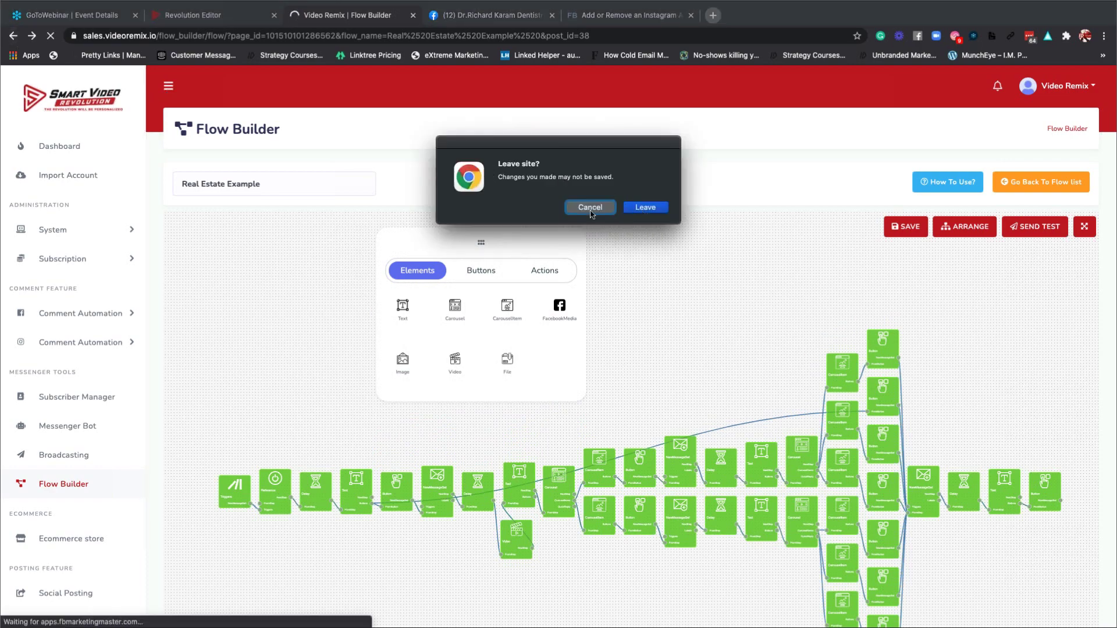
pyautogui.click(590, 209)
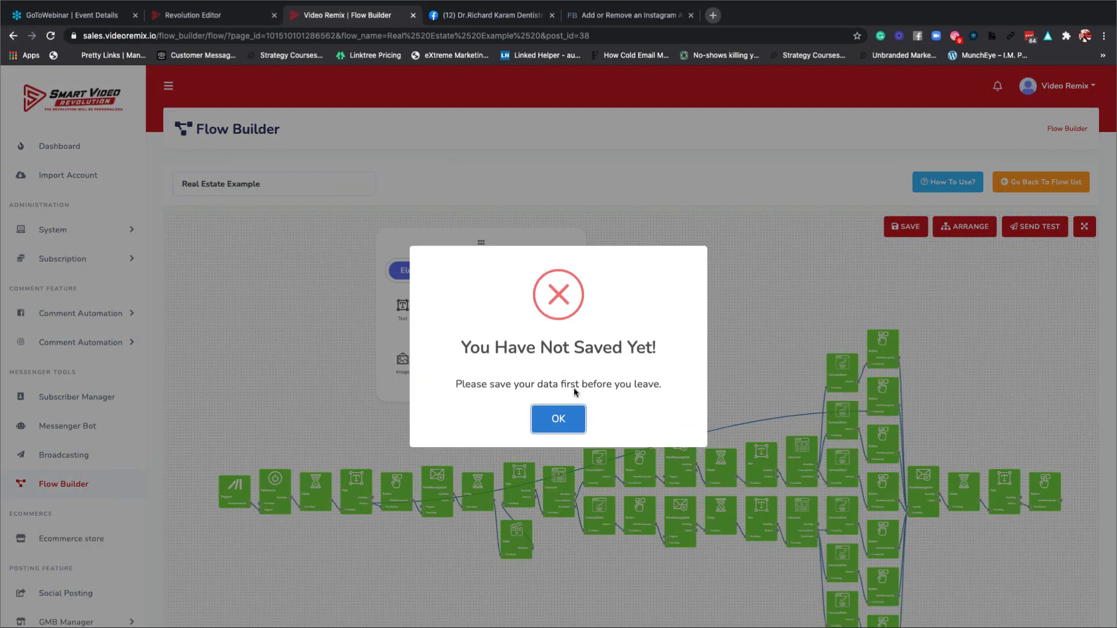
pyautogui.click(570, 417)
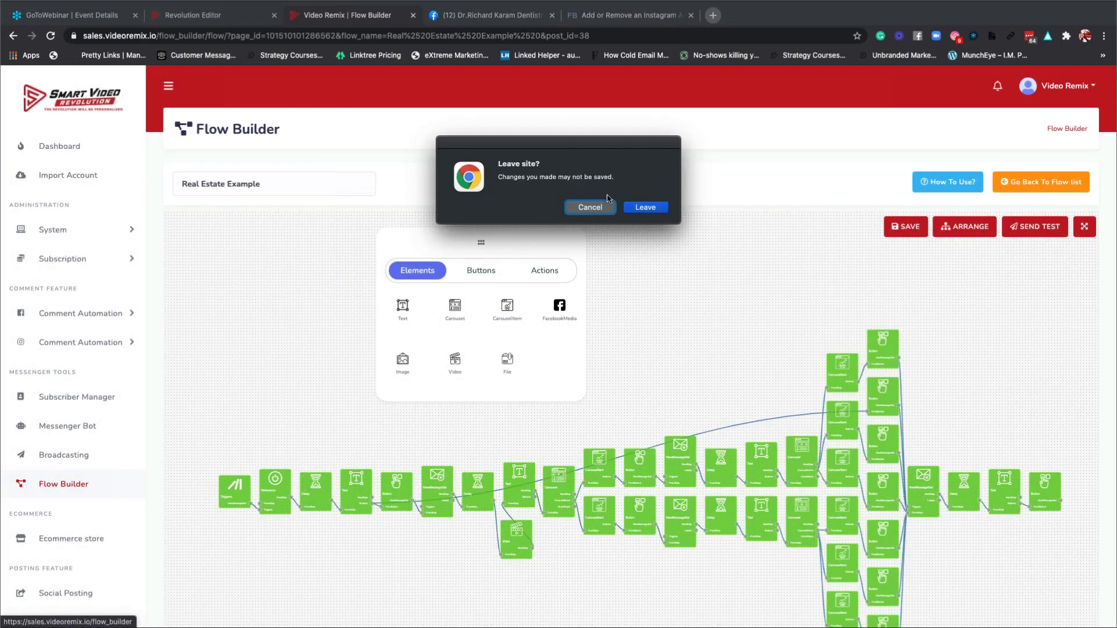
pyautogui.click(650, 208)
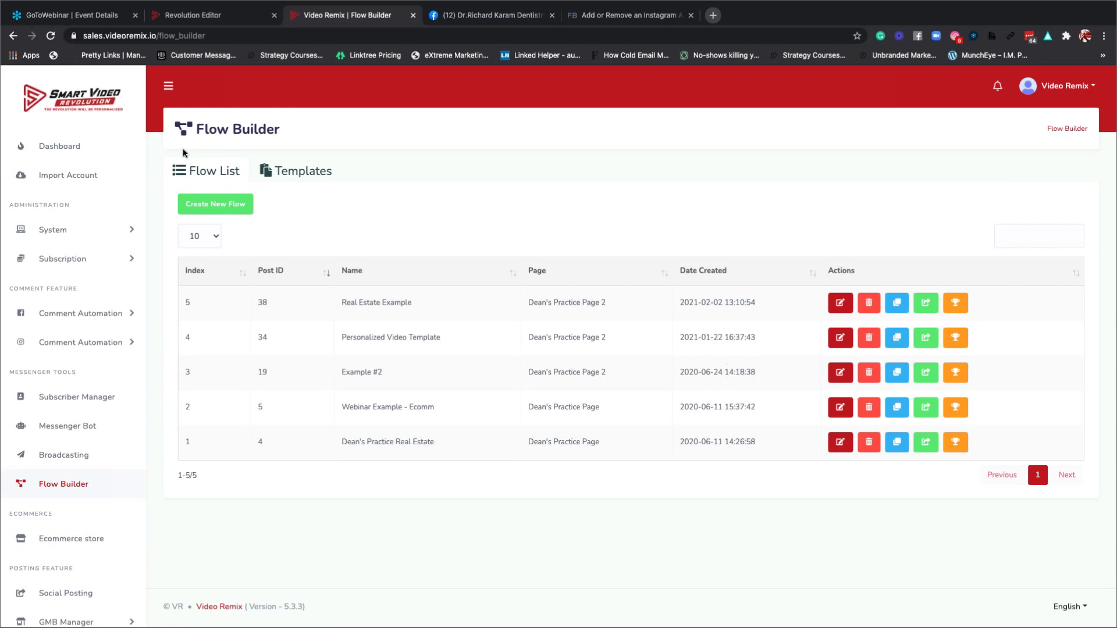
# Create a flow named 'Ecomm' from the E-commerce template for Dean's Practice Page.
pyautogui.click(285, 173)
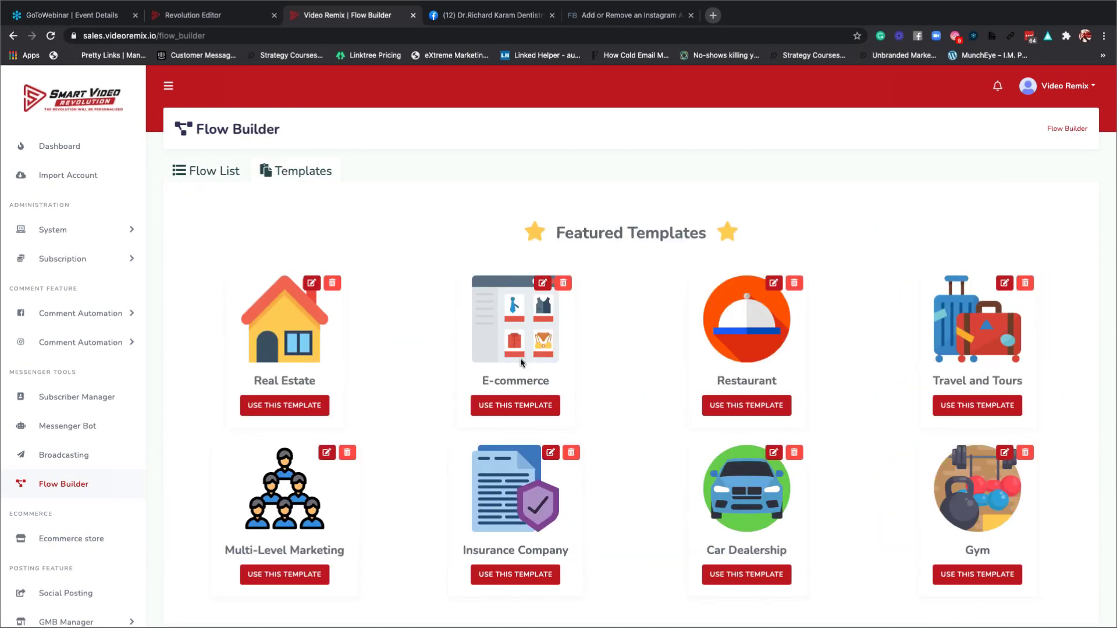
pyautogui.click(520, 406)
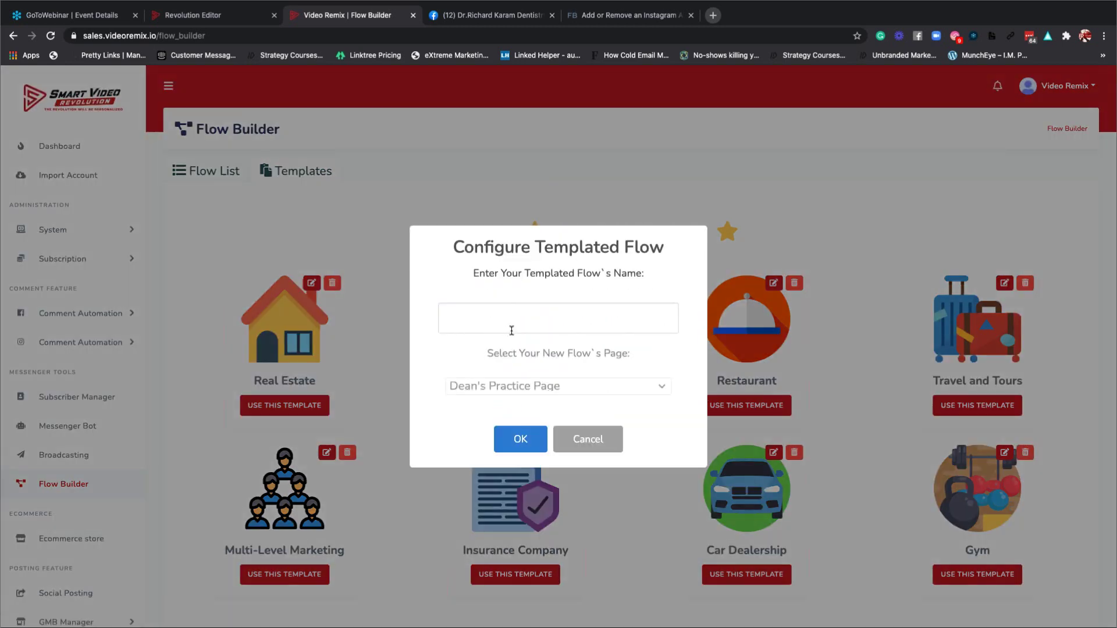
pyautogui.click(527, 389)
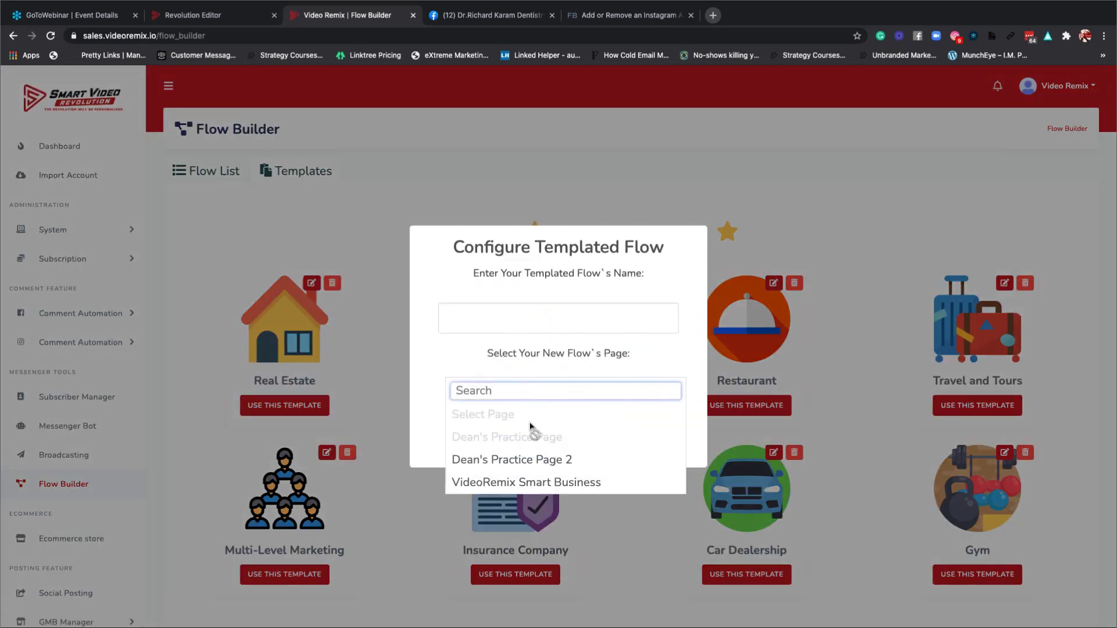
pyautogui.click(444, 335)
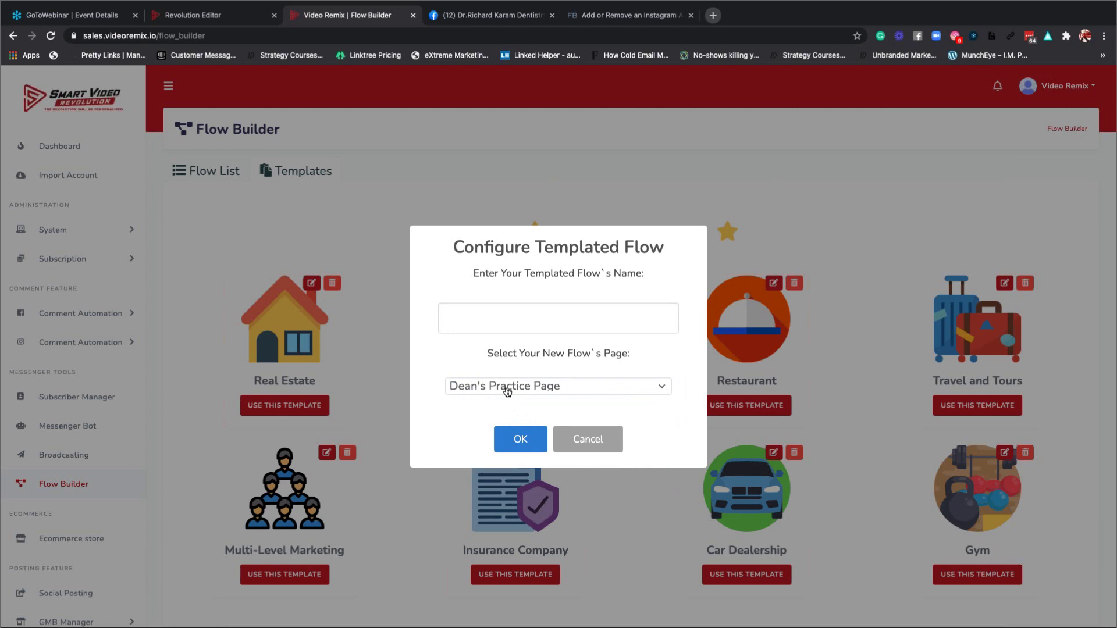
pyautogui.click(505, 318)
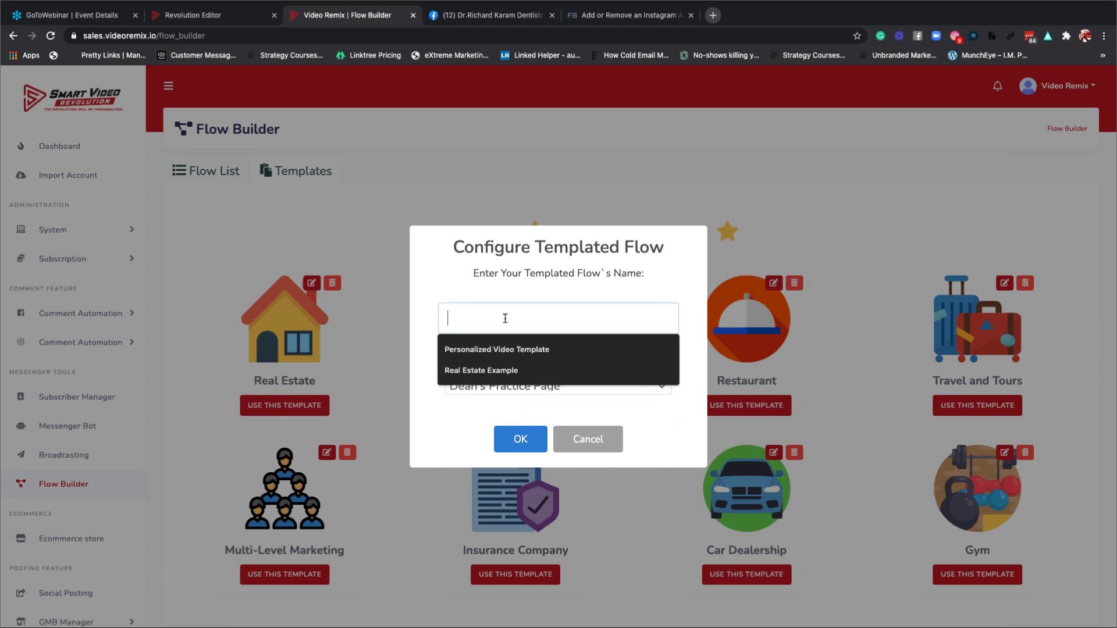
pyautogui.write('Ecomm')
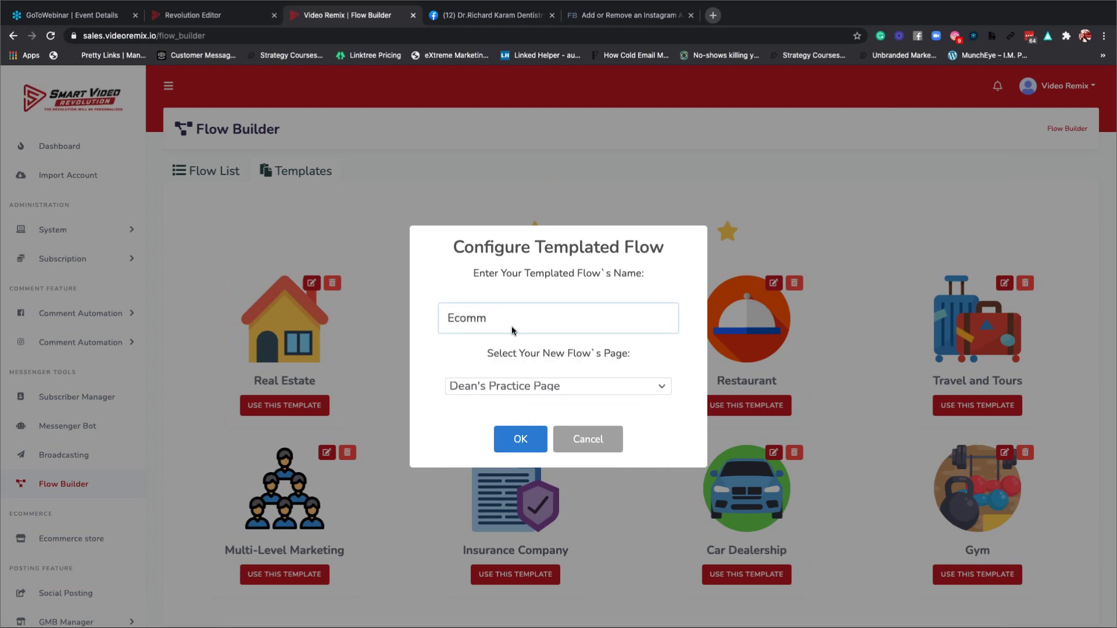
pyautogui.click(521, 439)
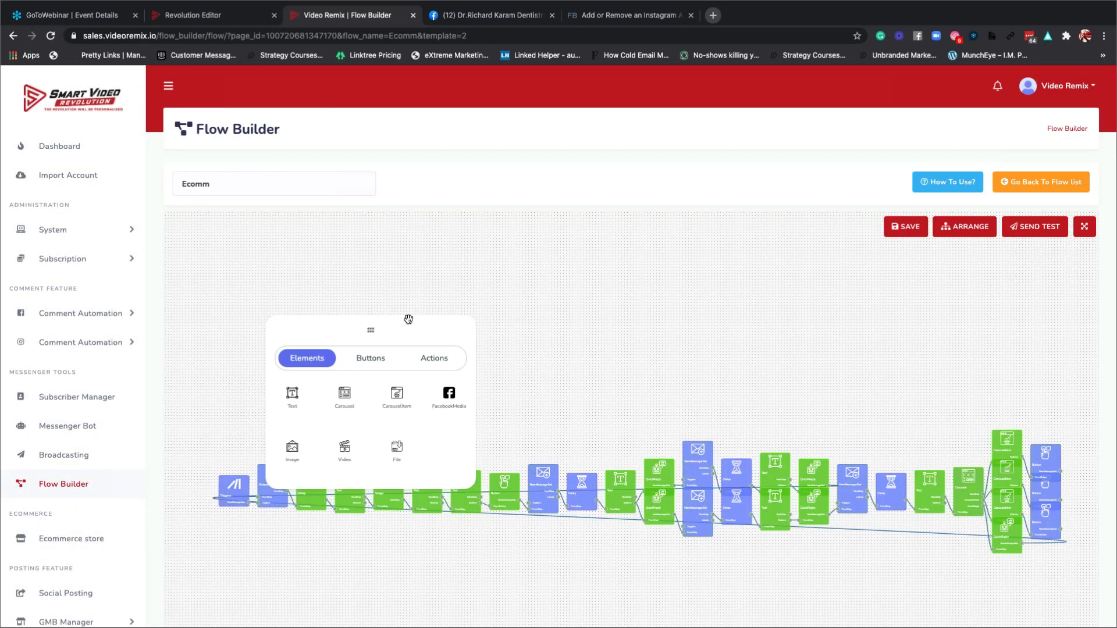
# Confirm the first typing delay and reset the trigger keyword to 'ecommerce'.
pyautogui.moveTo(408, 324); pyautogui.dragTo(456, 220)
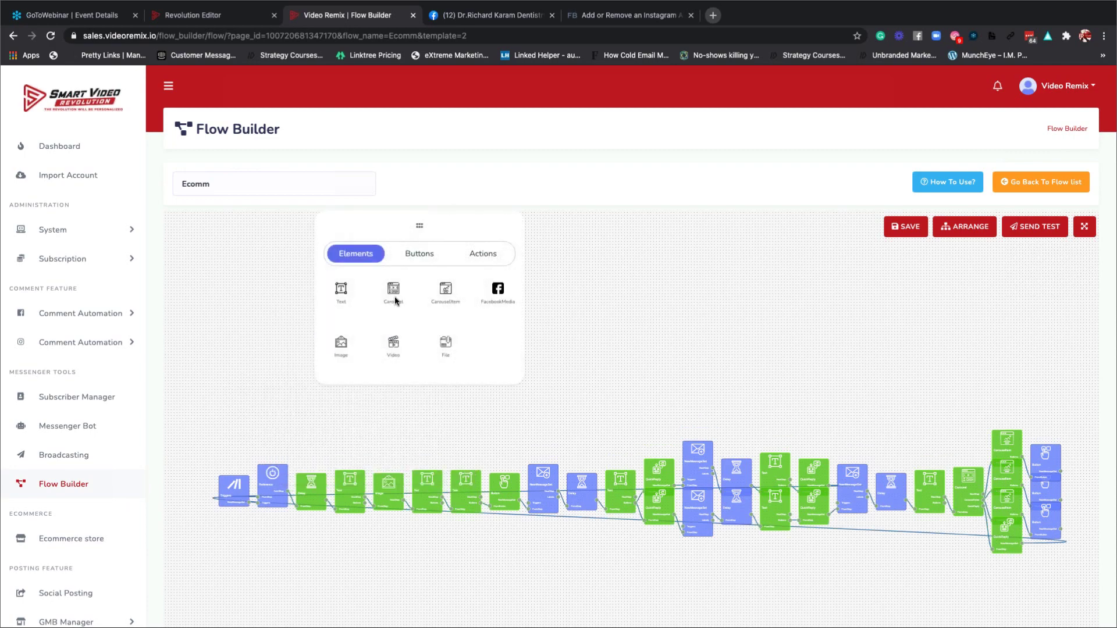
pyautogui.doubleClick(310, 492)
pyautogui.click(541, 410)
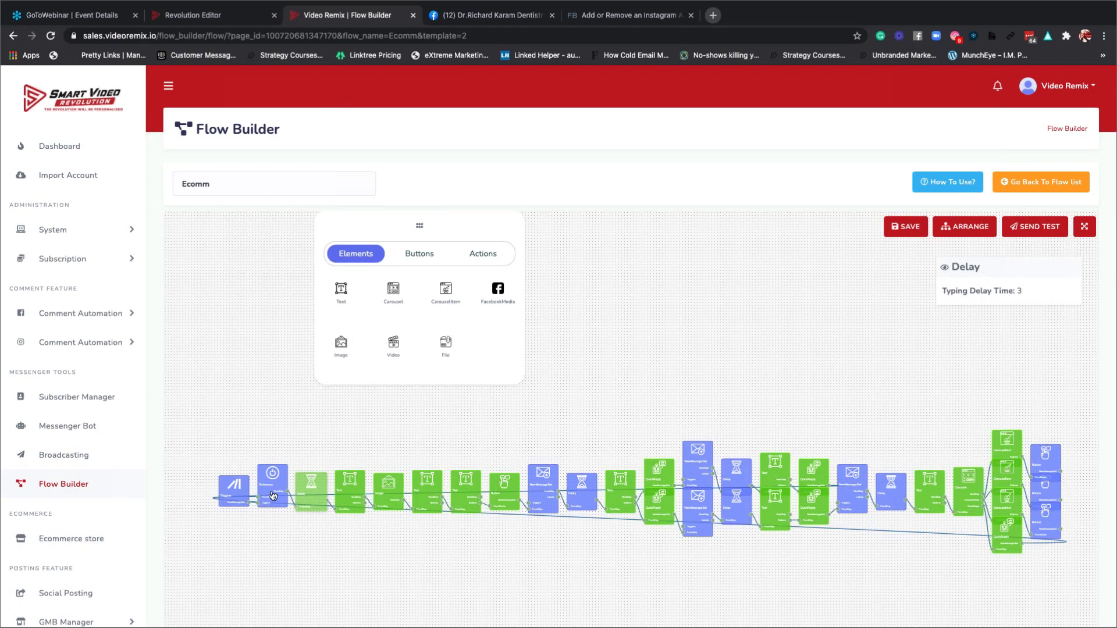
pyautogui.doubleClick(235, 493)
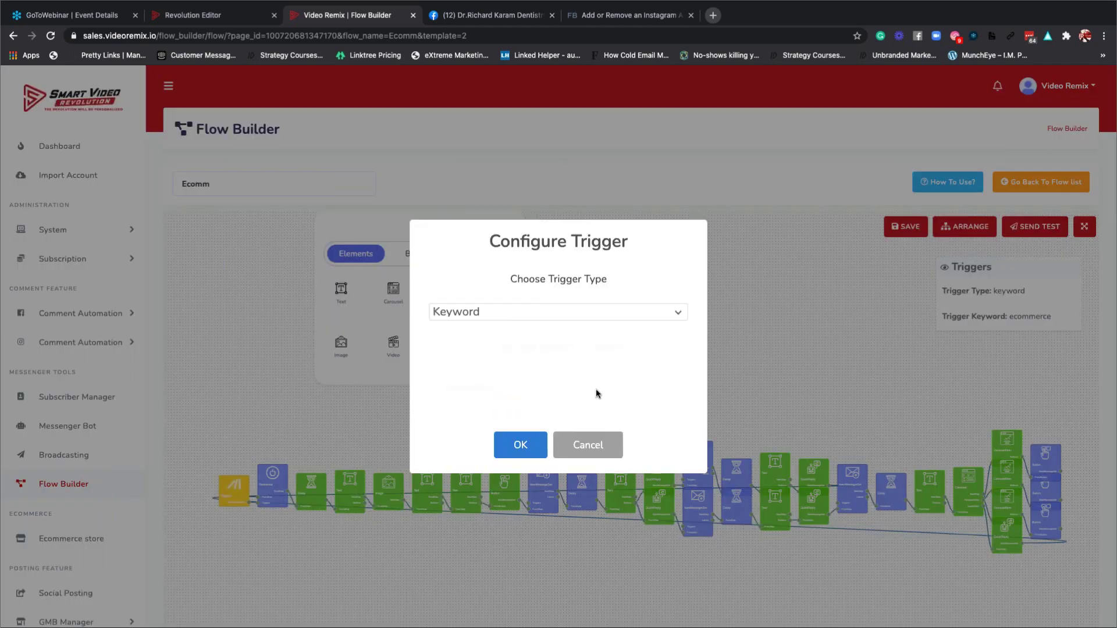
pyautogui.moveTo(499, 395); pyautogui.dragTo(416, 395)
pyautogui.write('E')
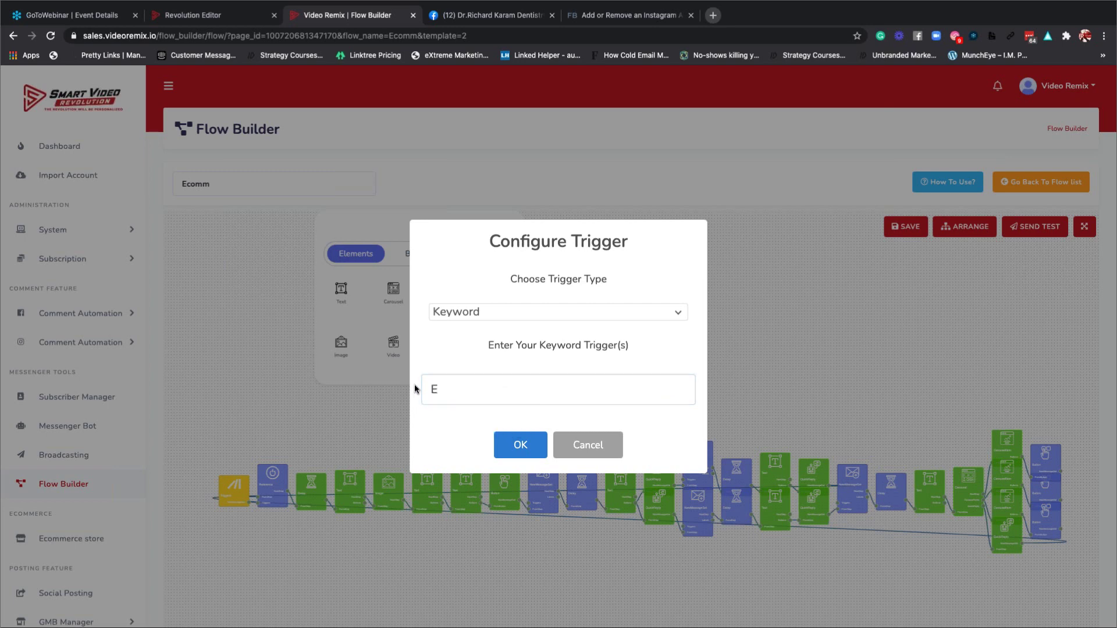
pyautogui.click(453, 389)
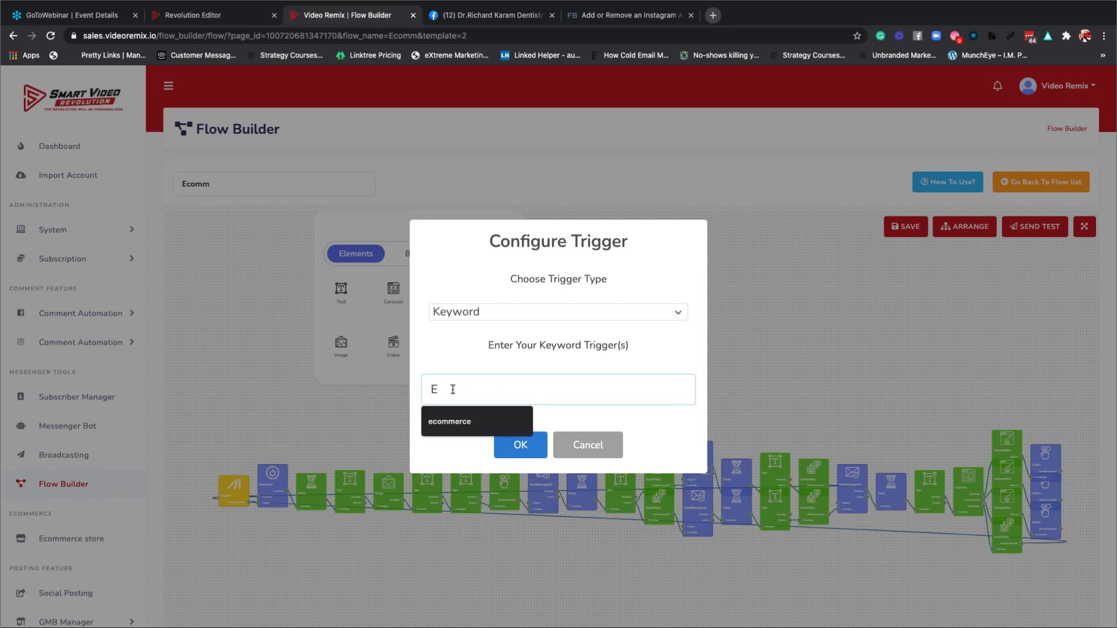
pyautogui.click(475, 423)
pyautogui.click(505, 445)
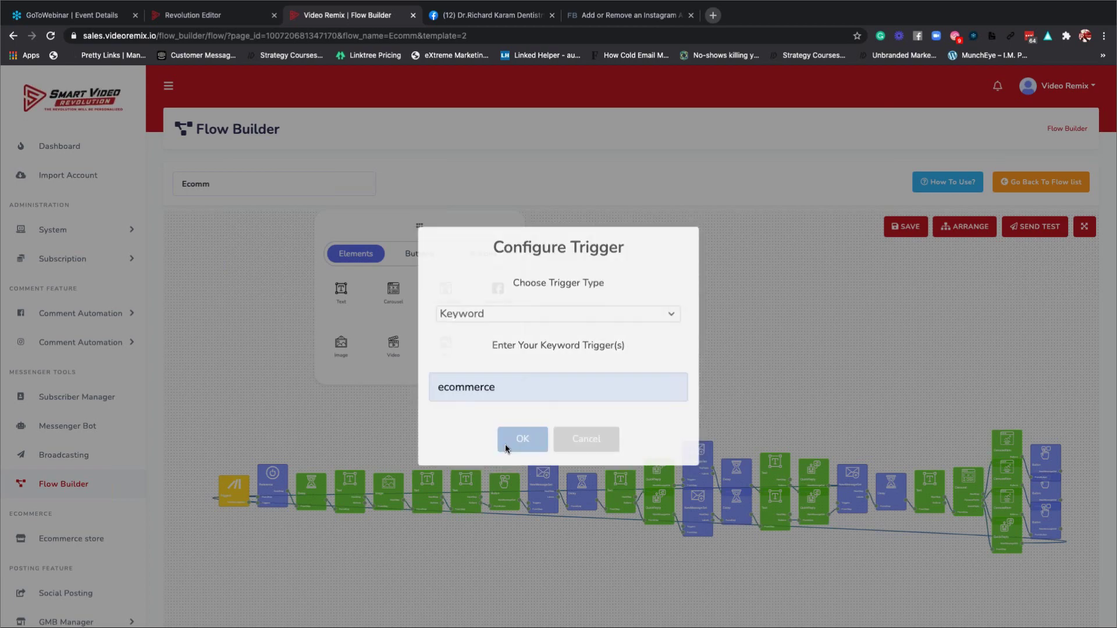
# Confirm the Get Started and Explore Store message sets and the following typing delay.
pyautogui.click(278, 501)
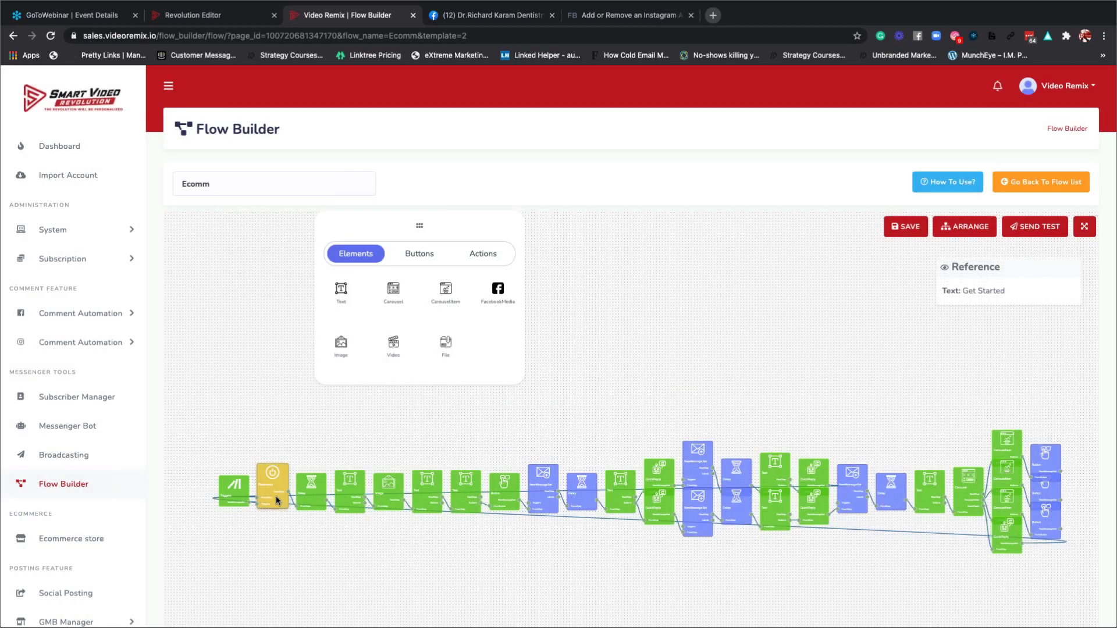
pyautogui.doubleClick(276, 497)
pyautogui.click(507, 401)
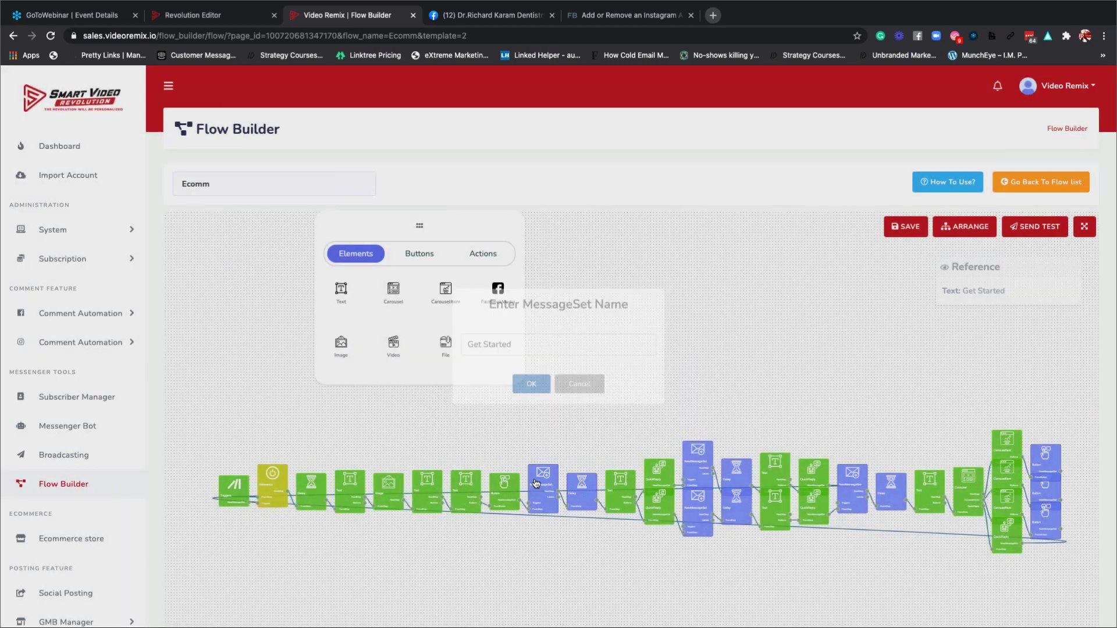
pyautogui.click(540, 481)
pyautogui.doubleClick(539, 480)
pyautogui.click(521, 400)
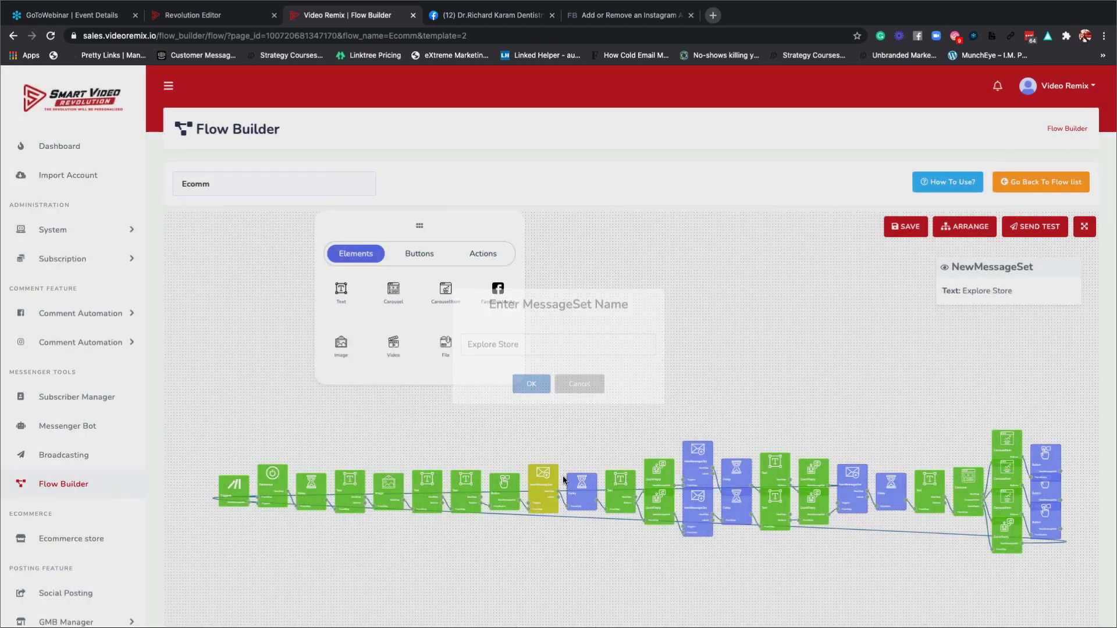
pyautogui.click(578, 484)
pyautogui.doubleClick(578, 484)
pyautogui.press('Return')
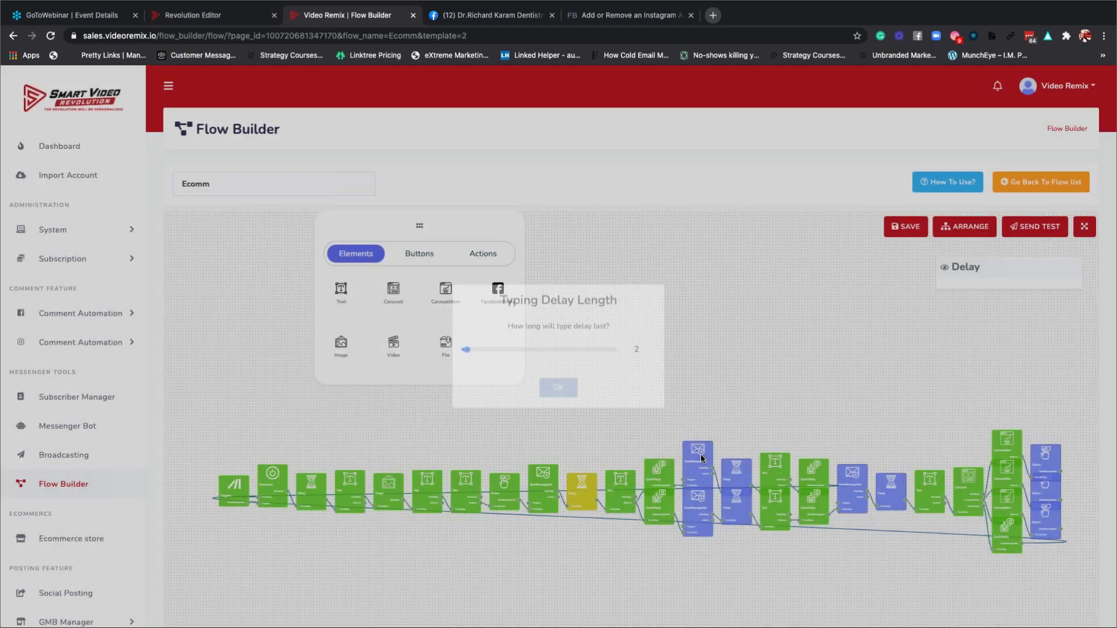
# Confirm the Shipping Terms, Assortment and Start Shopping message sets and their typing delays.
pyautogui.click(686, 450)
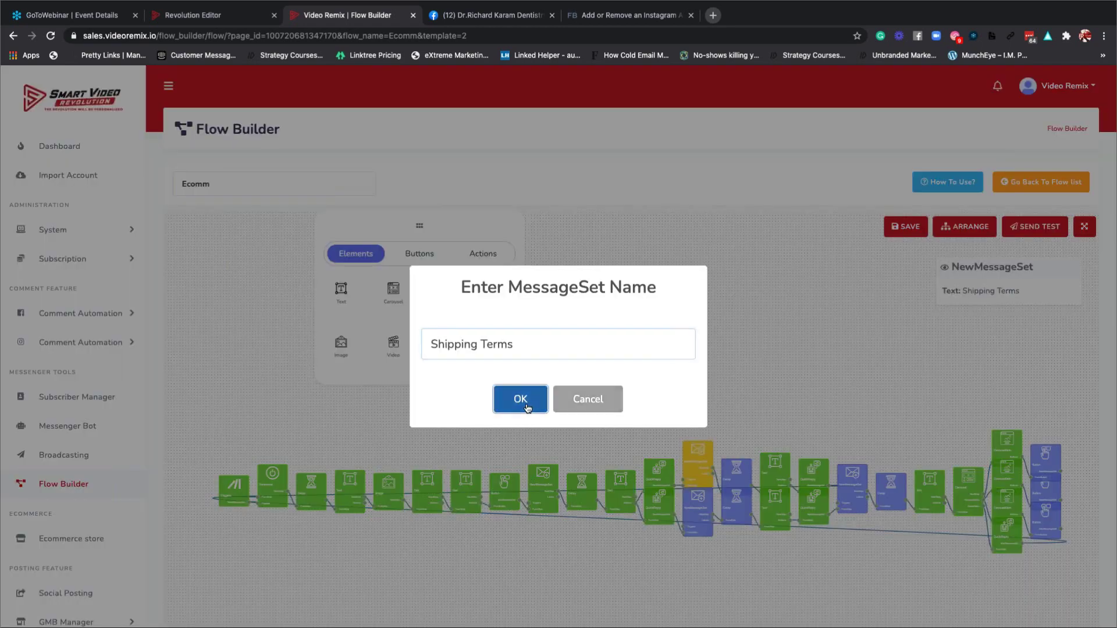
pyautogui.click(522, 402)
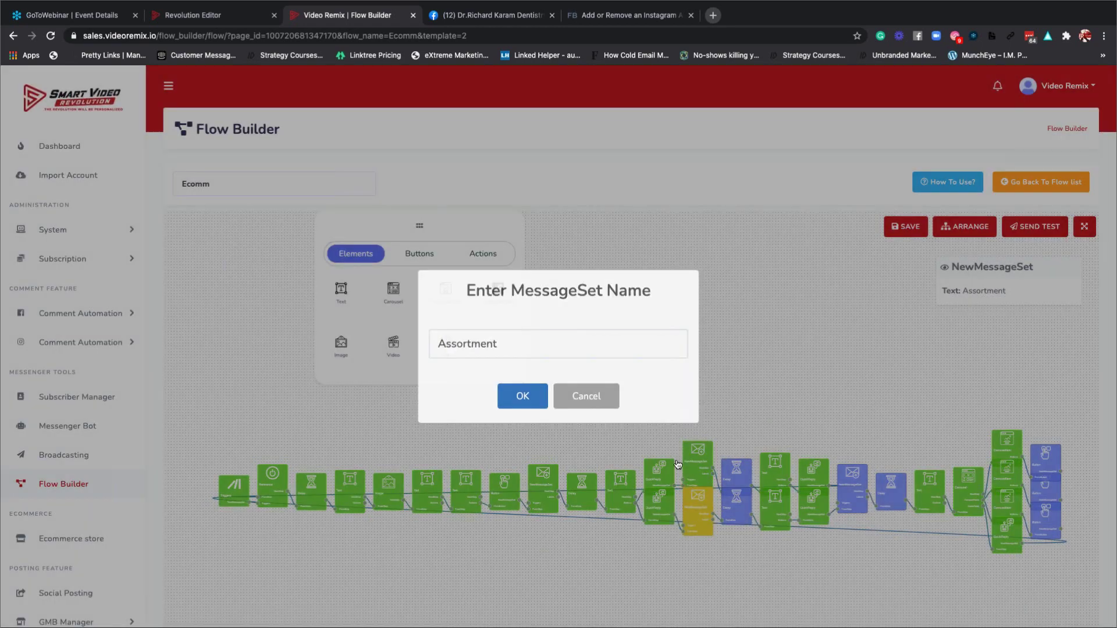
pyautogui.press('Return')
pyautogui.click(744, 470)
pyautogui.doubleClick(723, 473)
pyautogui.press('Return')
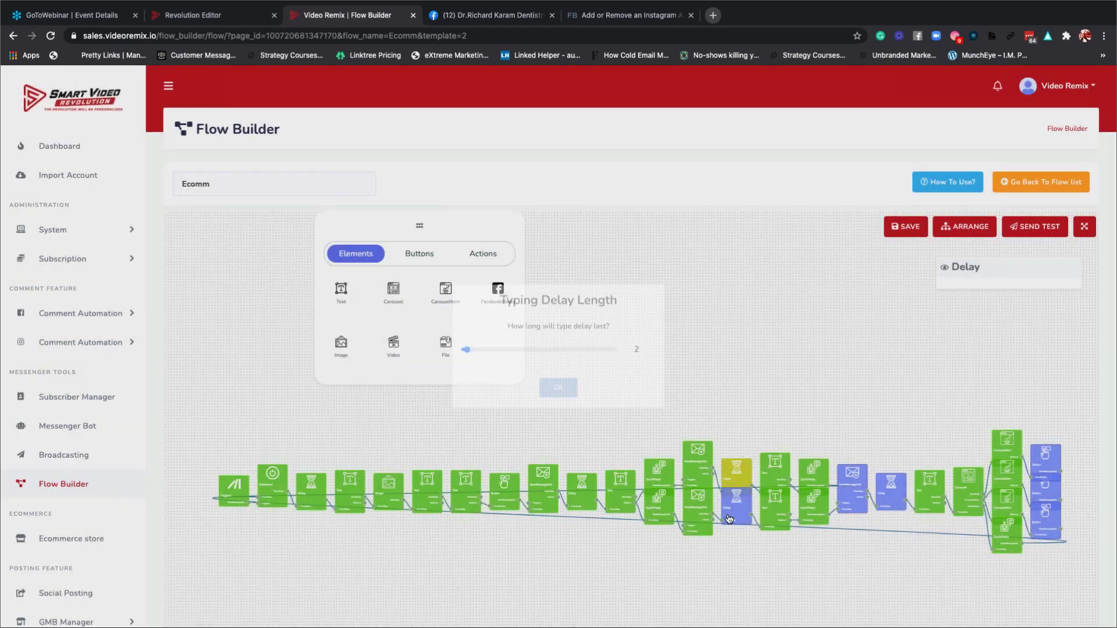
pyautogui.click(736, 503)
pyautogui.doubleClick(736, 503)
pyautogui.click(546, 410)
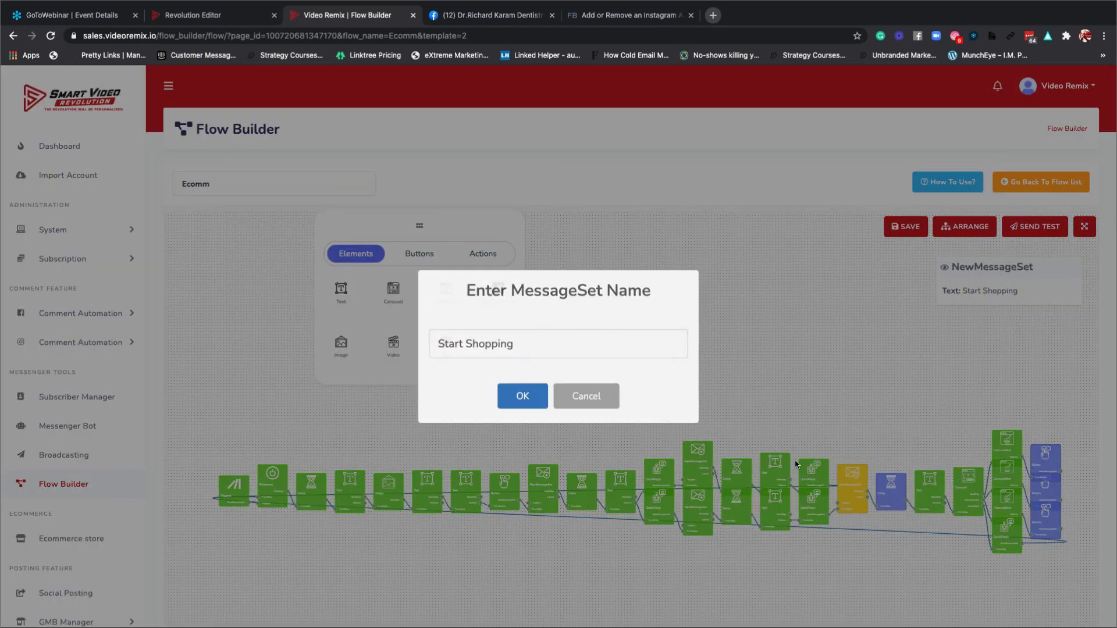
pyautogui.click(519, 399)
pyautogui.doubleClick(894, 495)
pyautogui.click(560, 405)
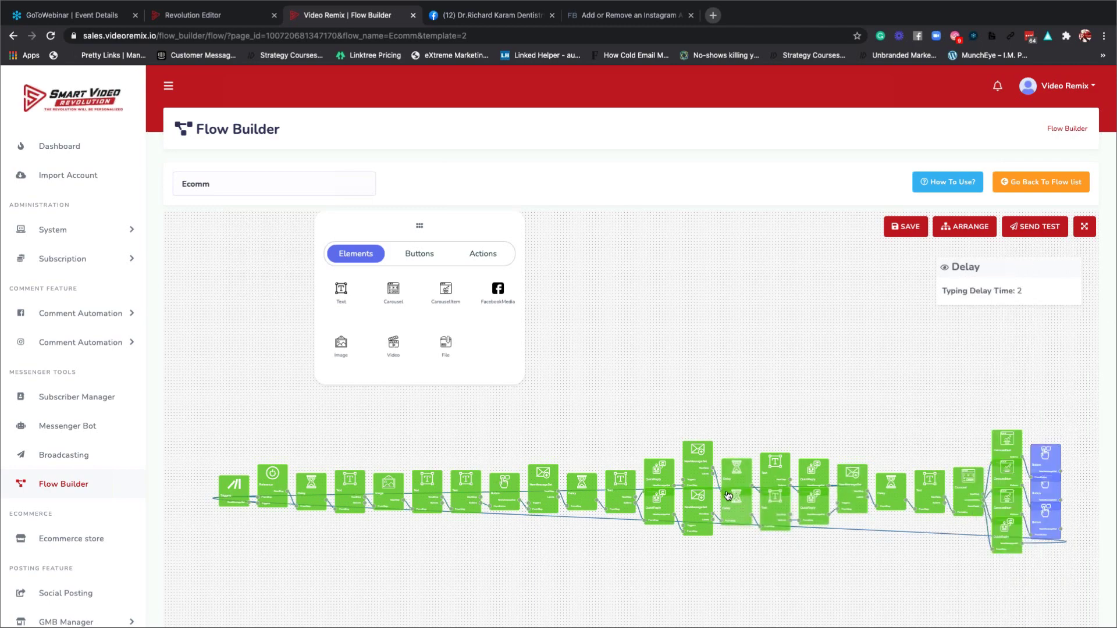
# Confirm each button node, keeping 'Visit Webstore' as a Web URL linking to Amazon.
pyautogui.moveTo(737, 502); pyautogui.dragTo(736, 507)
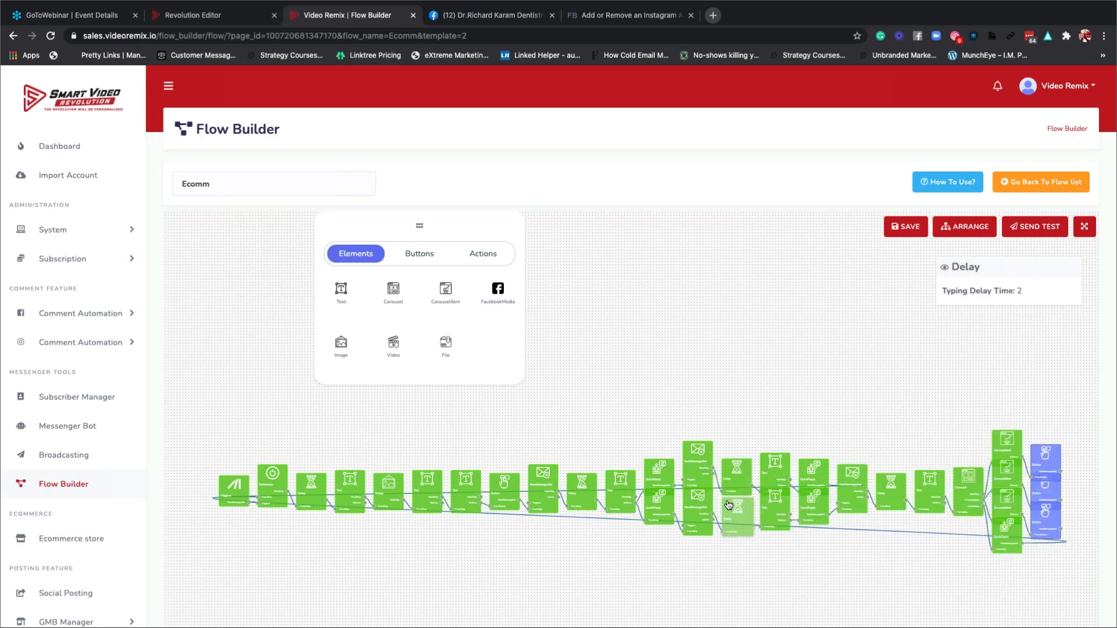
pyautogui.scroll(-5, 553, 436)
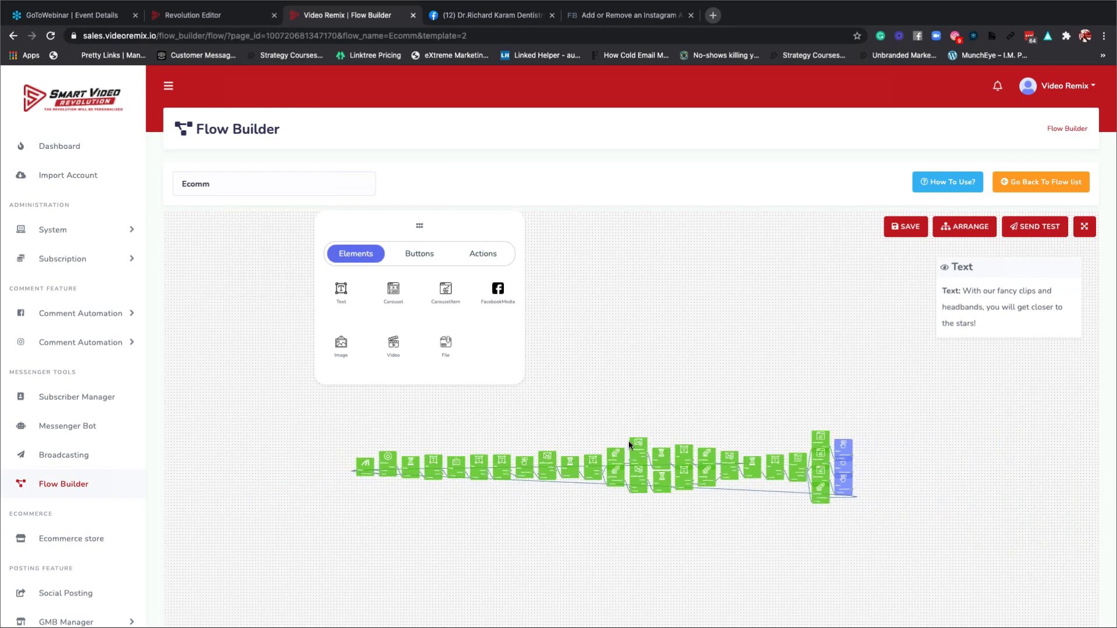
pyautogui.doubleClick(839, 454)
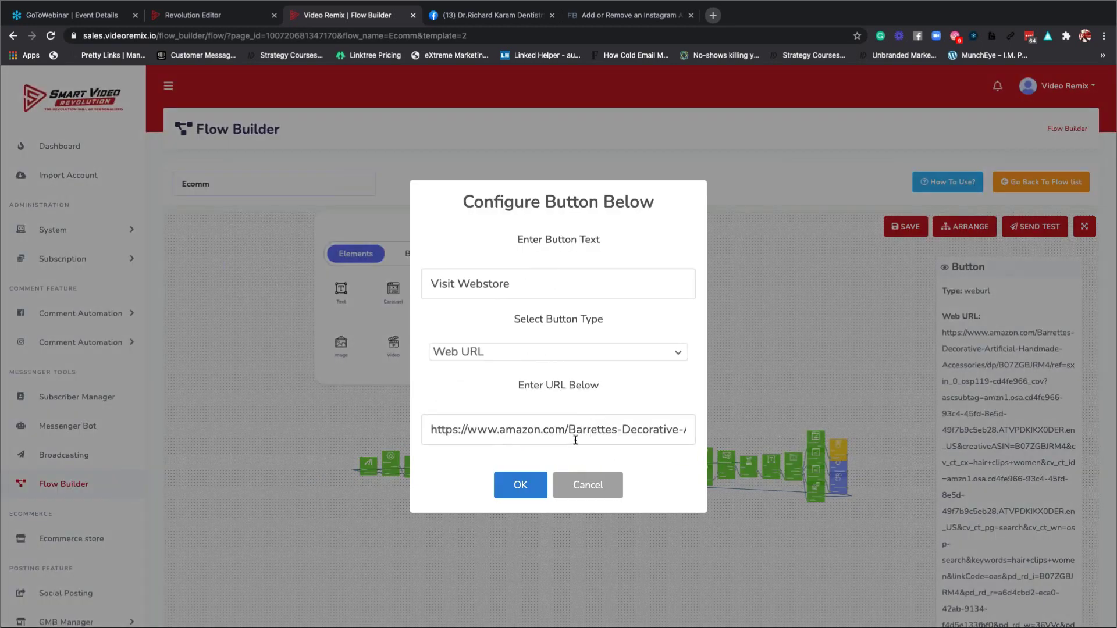
pyautogui.click(522, 484)
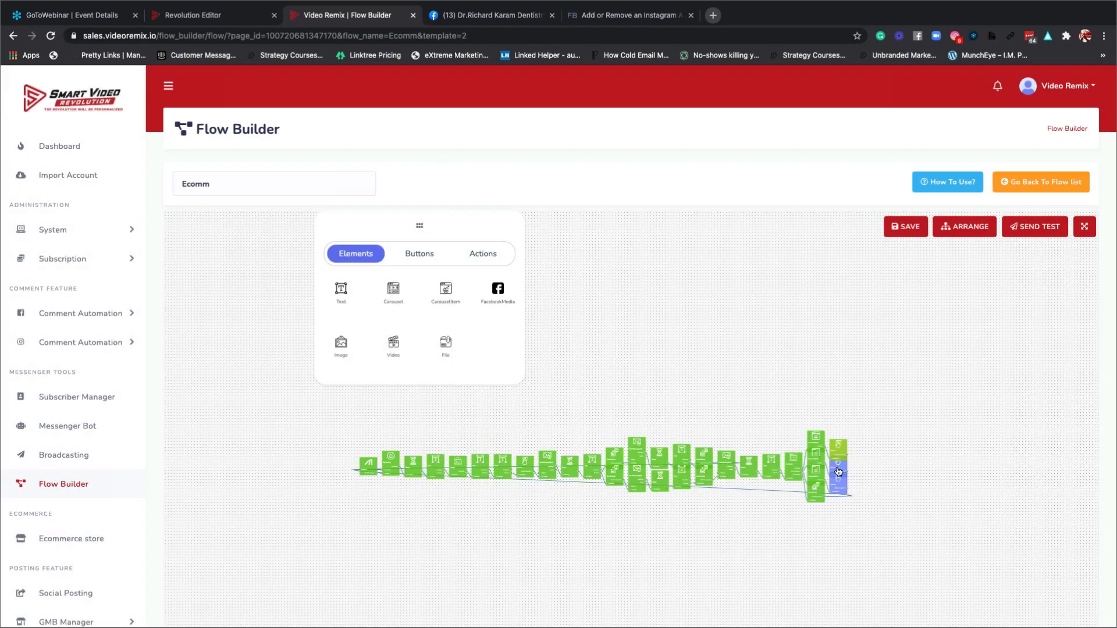
pyautogui.doubleClick(838, 471)
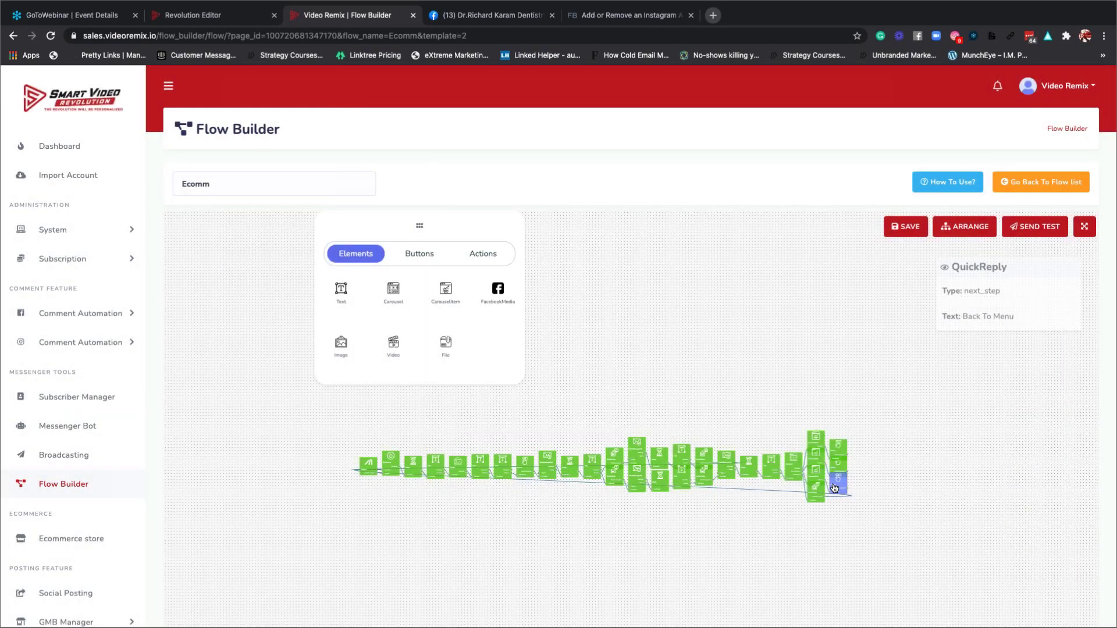
pyautogui.doubleClick(838, 481)
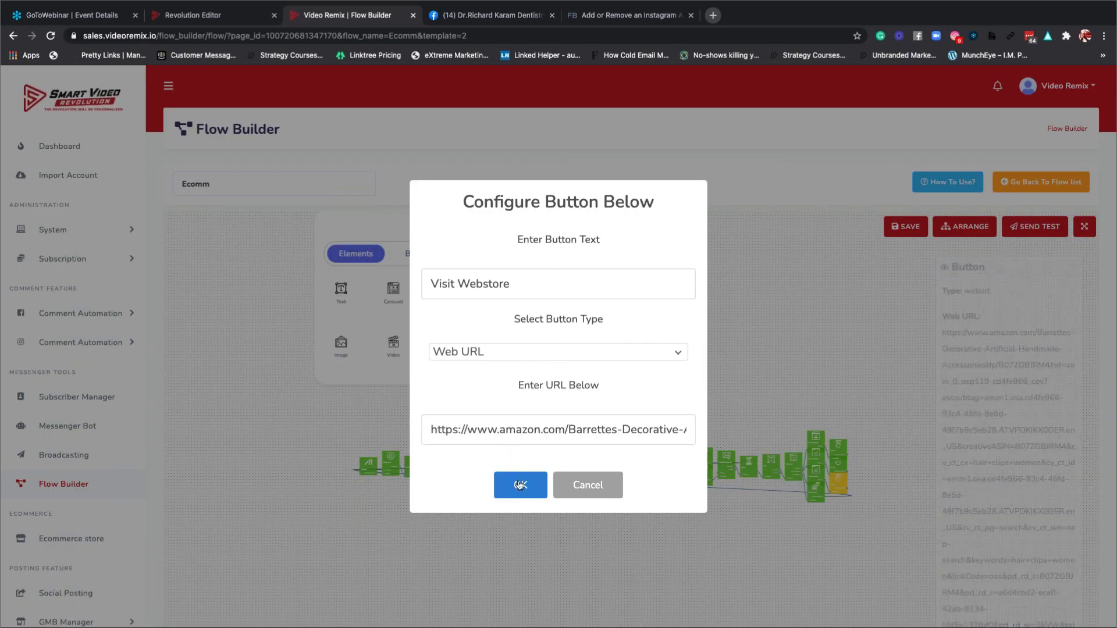
pyautogui.click(518, 481)
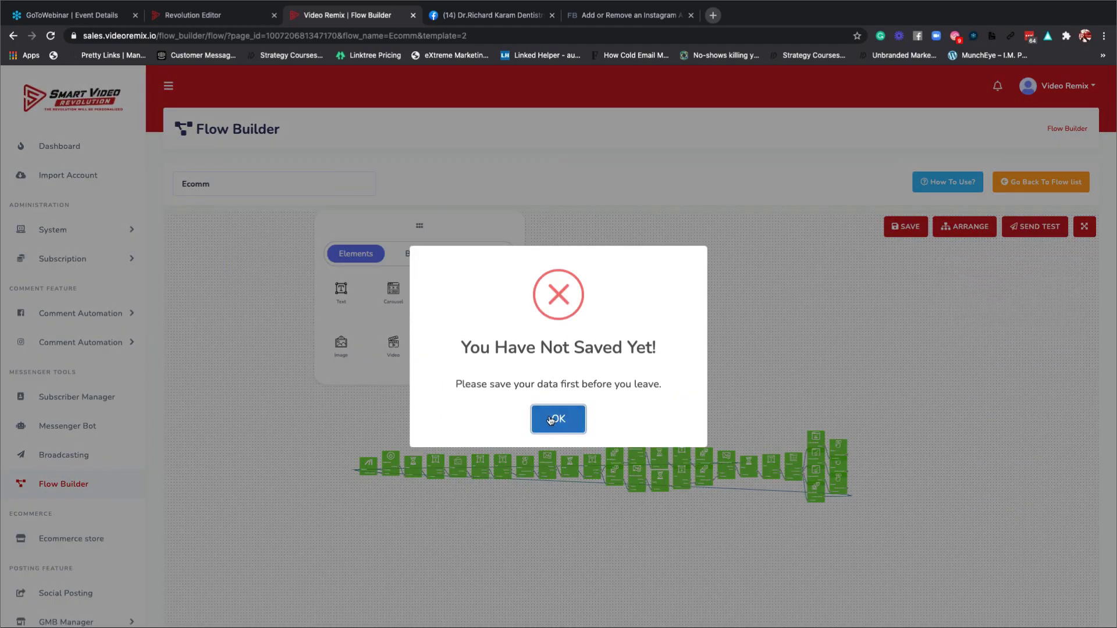
# Rename the flow to 'Ecomm Example', save it, and start a test send.
pyautogui.click(550, 420)
pyautogui.click(243, 183)
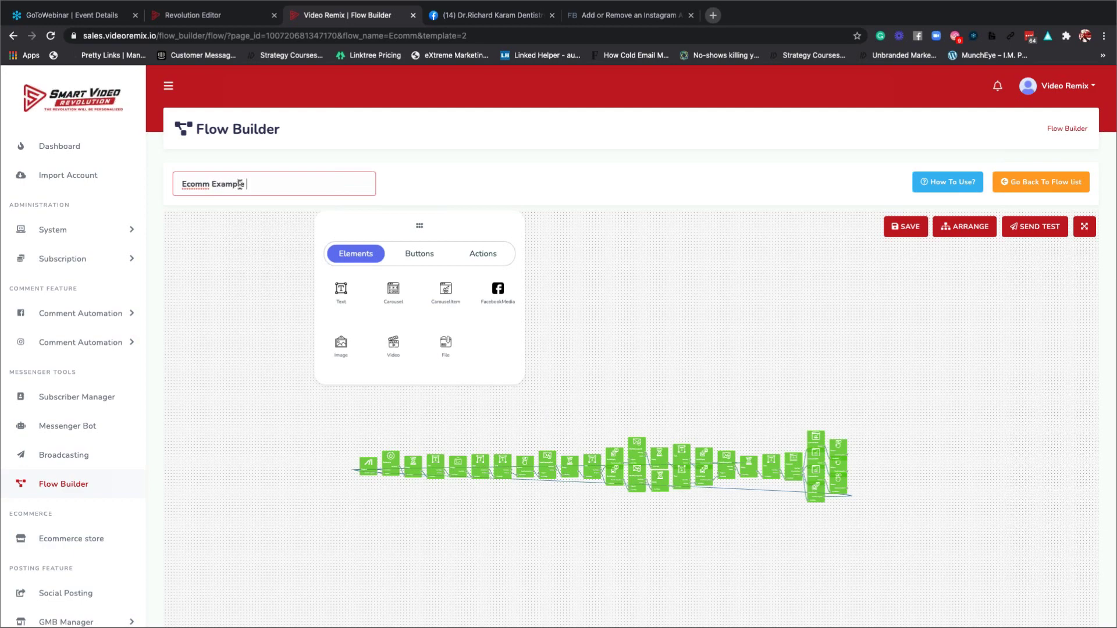
pyautogui.click(905, 227)
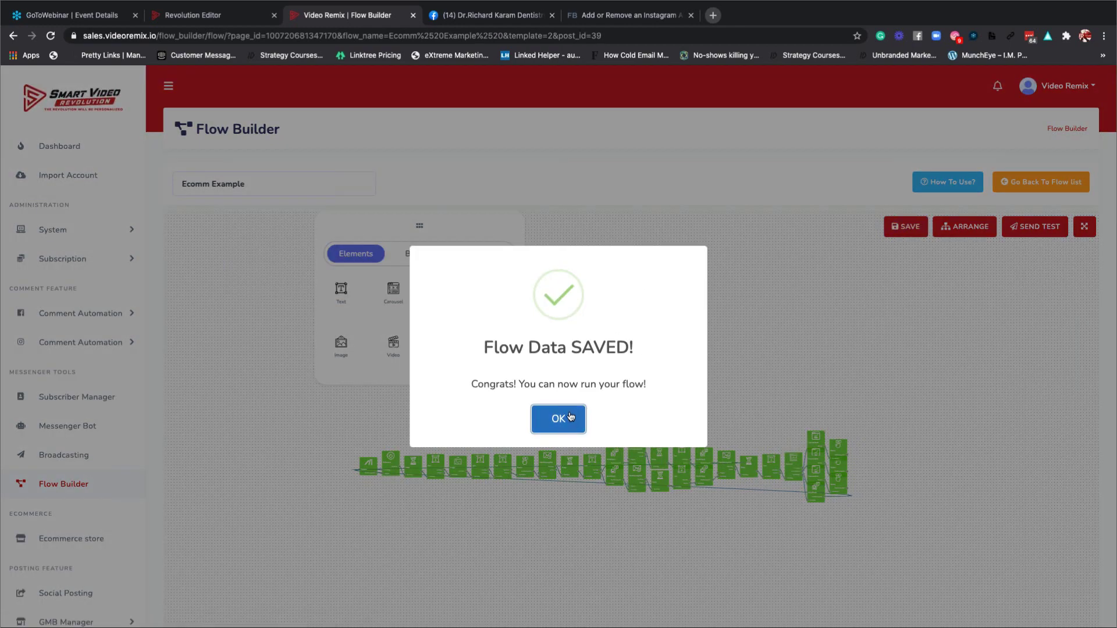
pyautogui.click(568, 416)
pyautogui.click(1026, 230)
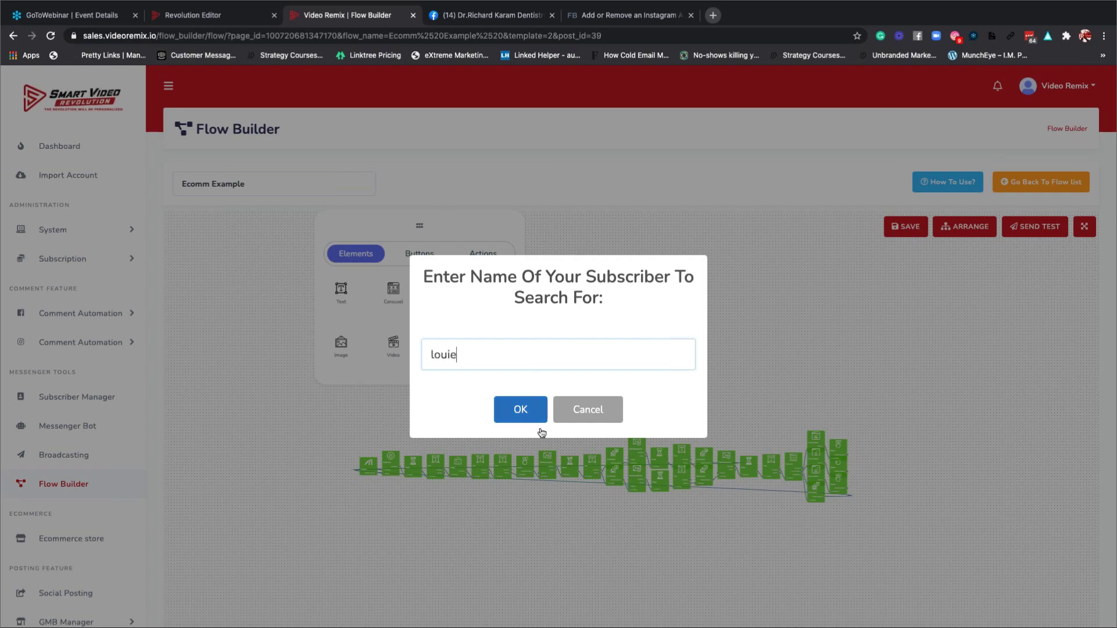
# Pick a subscriber and send a test of Ecomm Example, dismissing the failure alert.
pyautogui.click(526, 413)
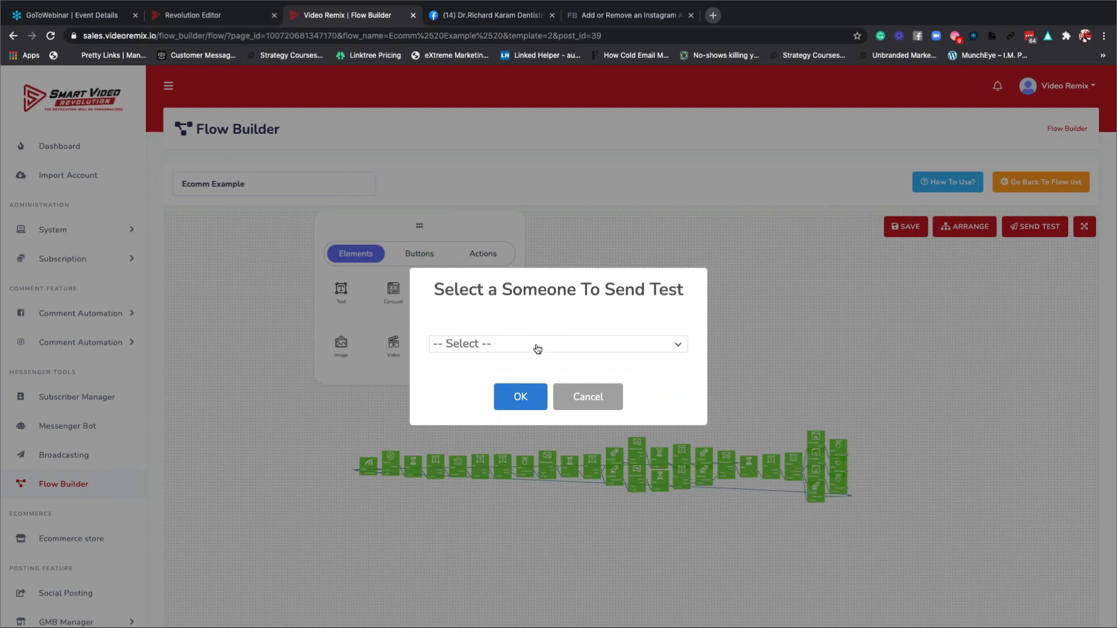
pyautogui.click(537, 349)
pyautogui.click(518, 392)
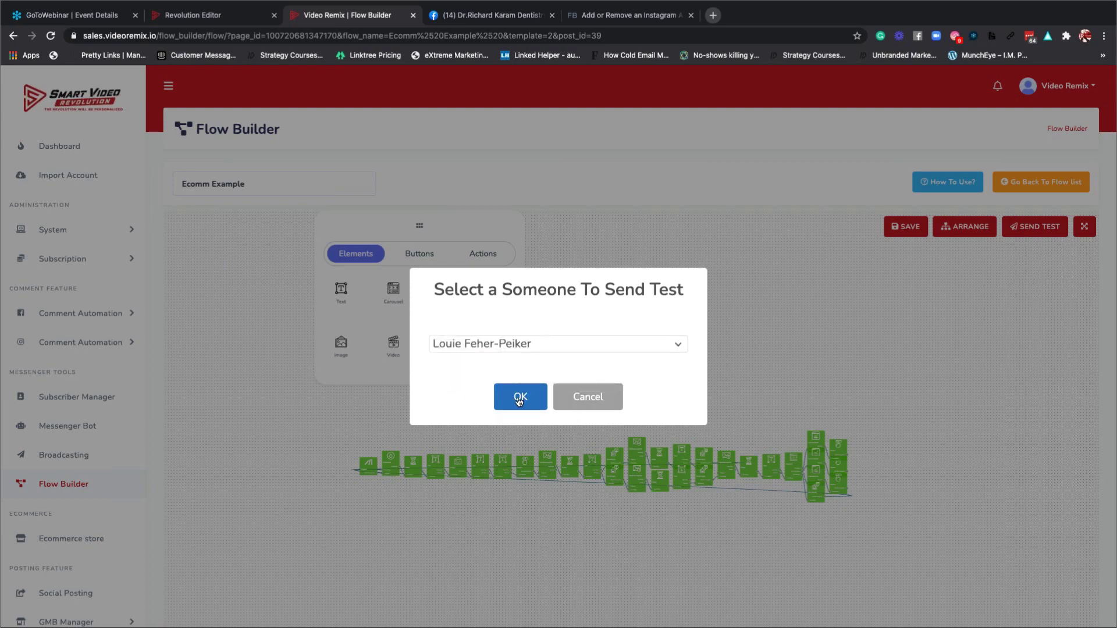
pyautogui.click(519, 399)
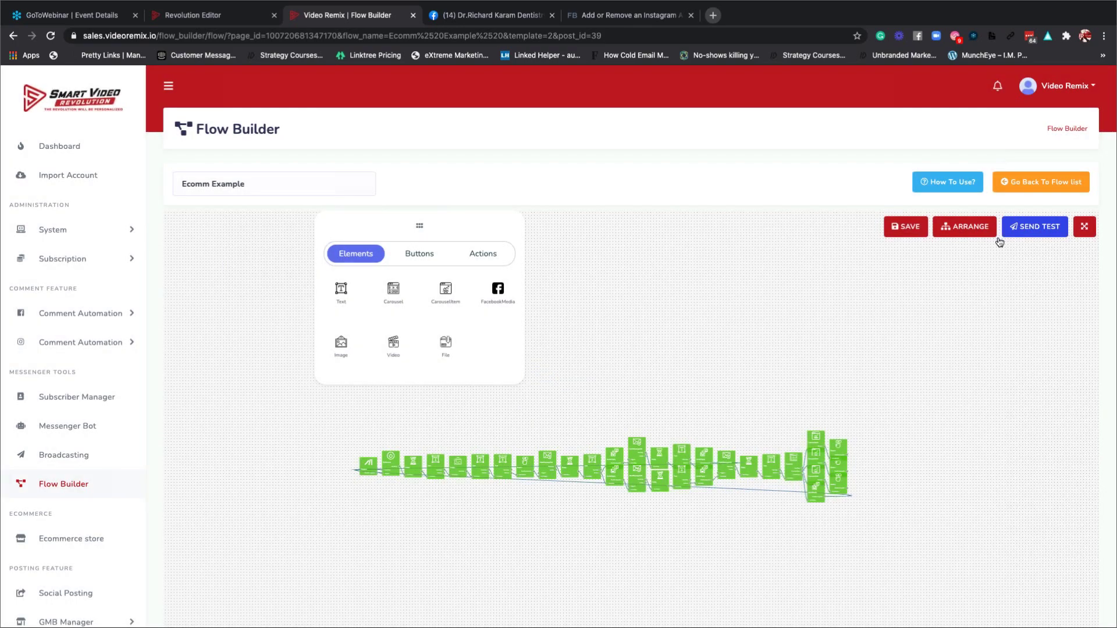
pyautogui.click(1014, 231)
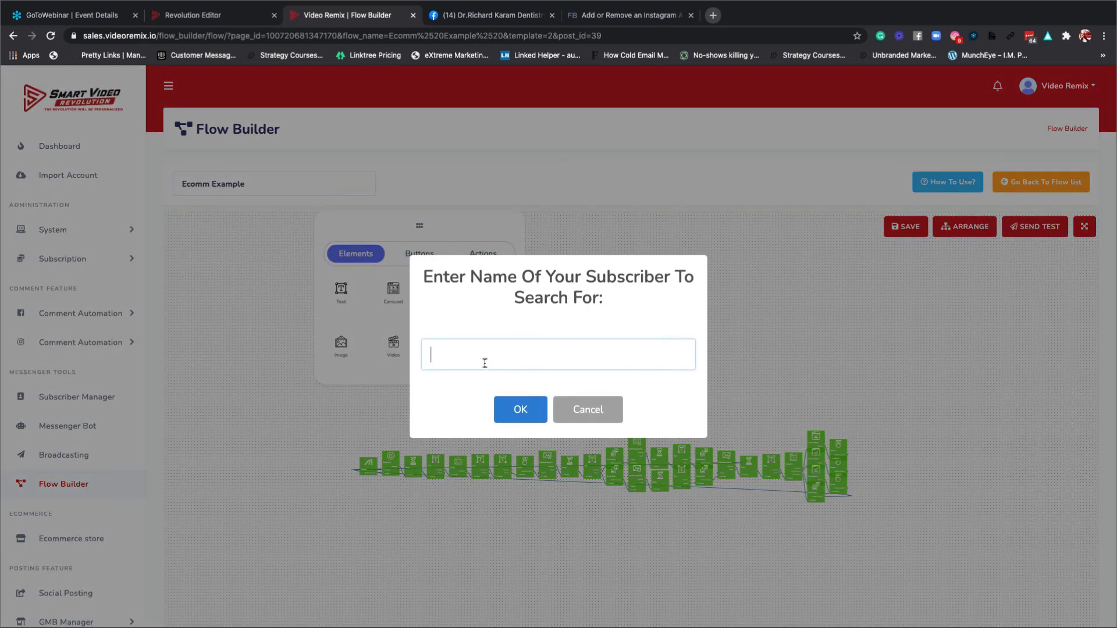
pyautogui.press('Return')
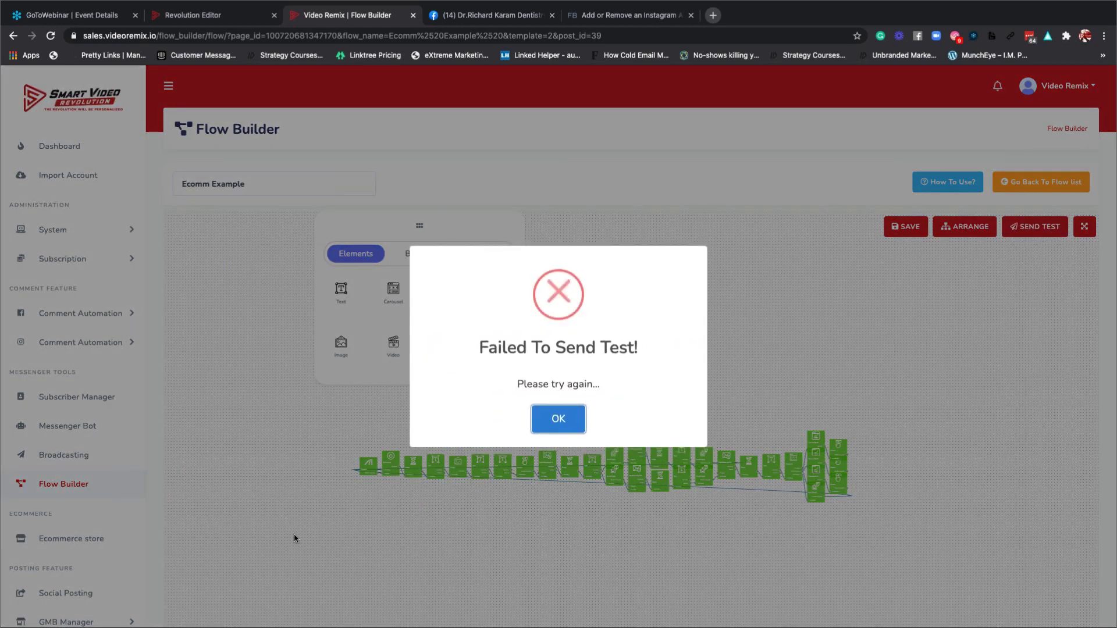
pyautogui.click(557, 422)
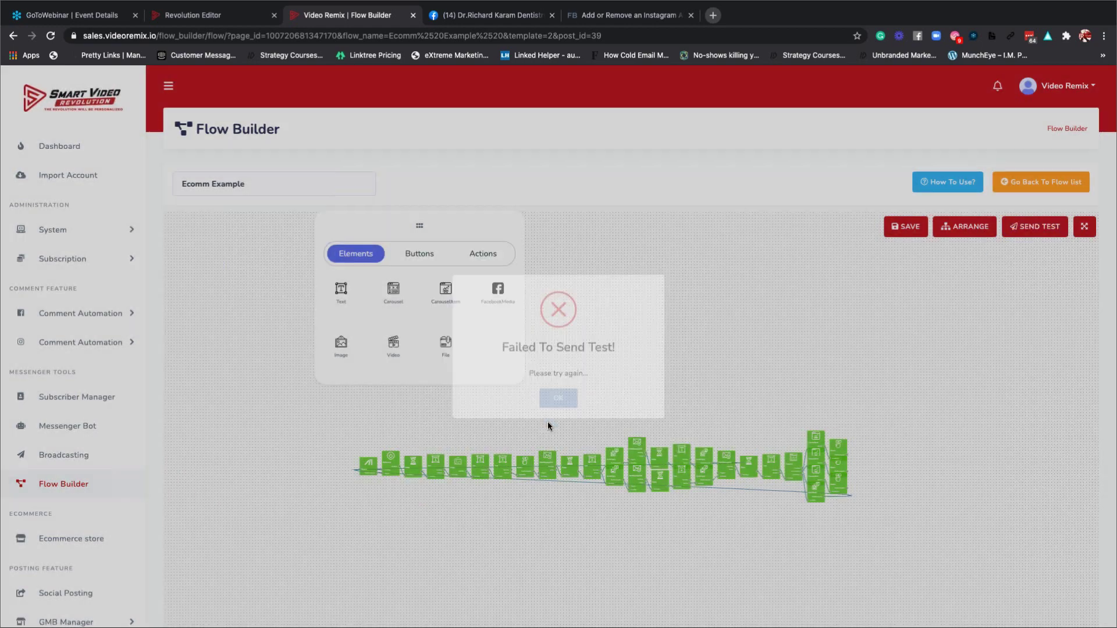
# Retry the test send to the chosen subscriber and acknowledge 'Failed To Send Test!'.
pyautogui.click(1015, 232)
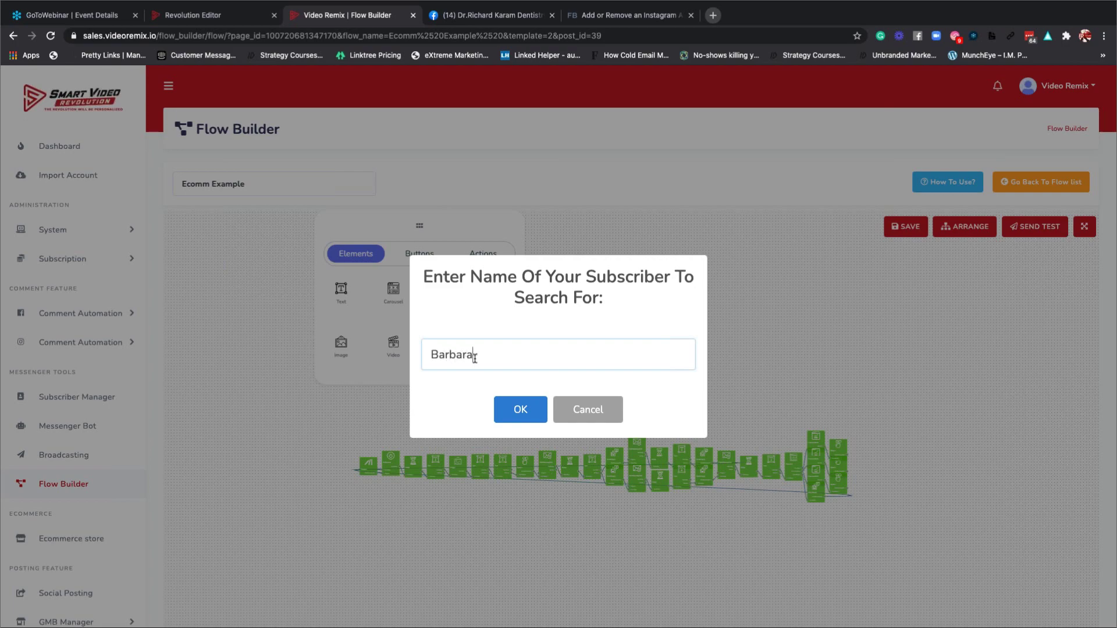
pyautogui.press('Return')
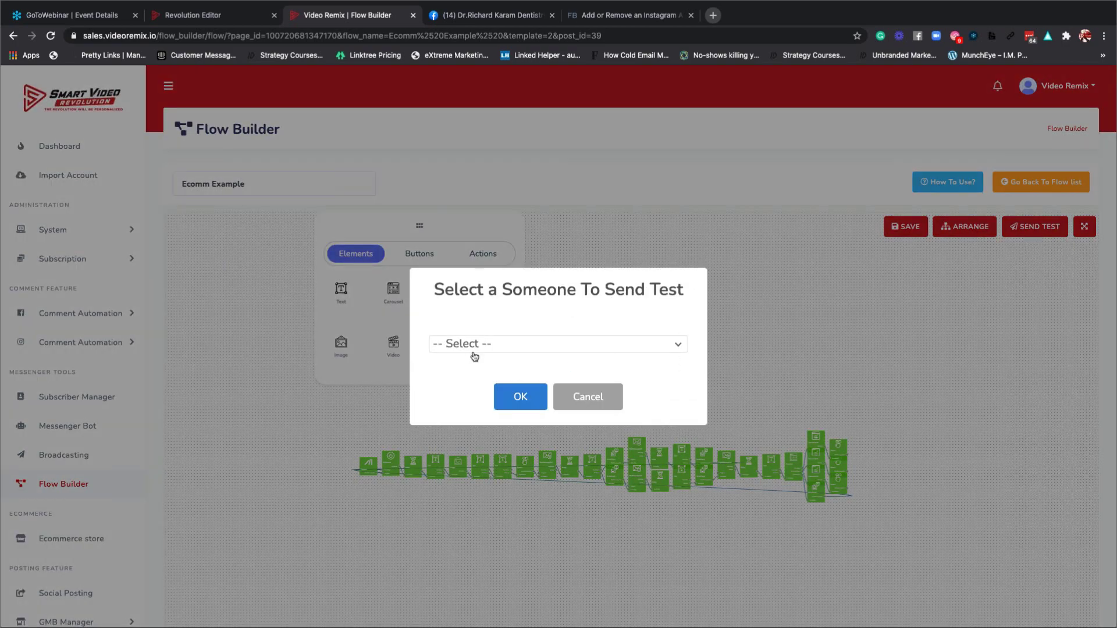
pyautogui.click(475, 344)
pyautogui.click(473, 412)
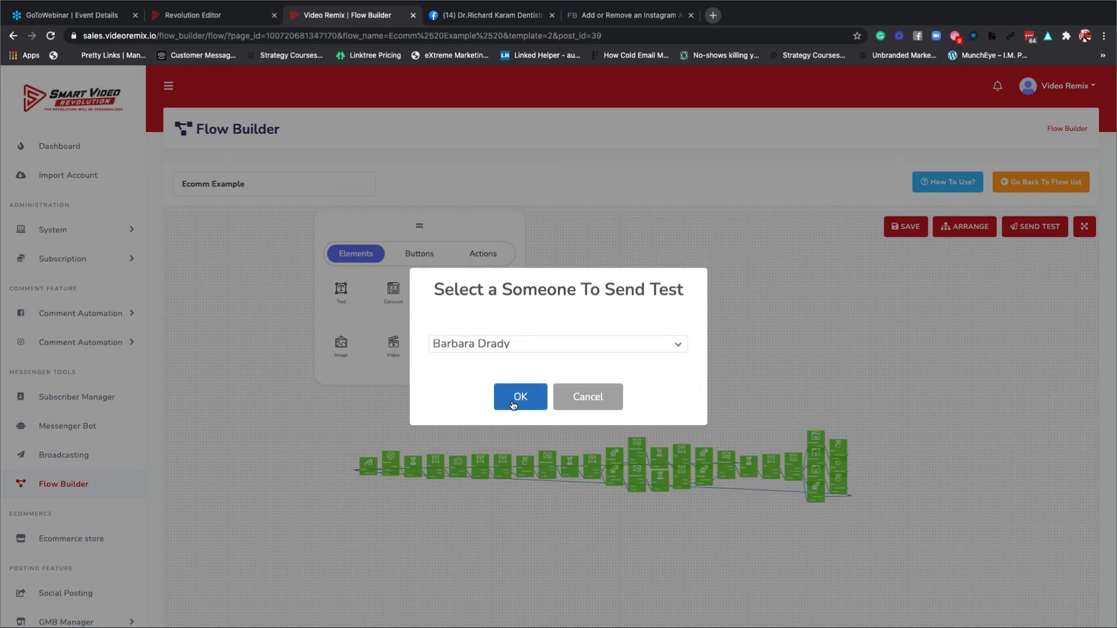
pyautogui.click(516, 396)
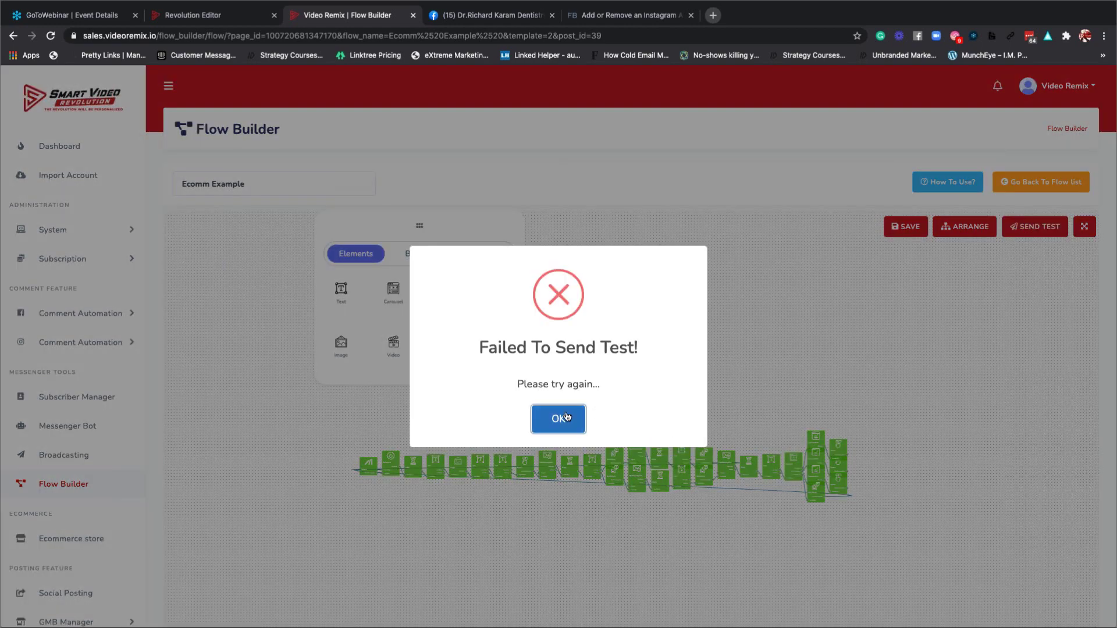
pyautogui.click(562, 417)
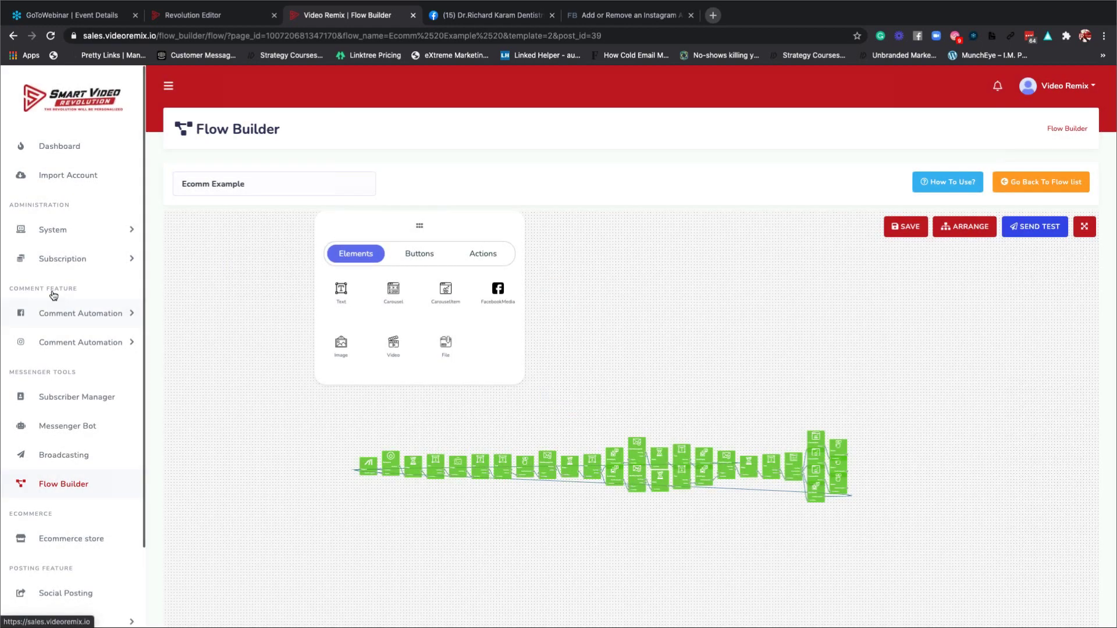
# Expand Subscription and System in the sidebar and go to the Messenger Bot page.
pyautogui.click(75, 259)
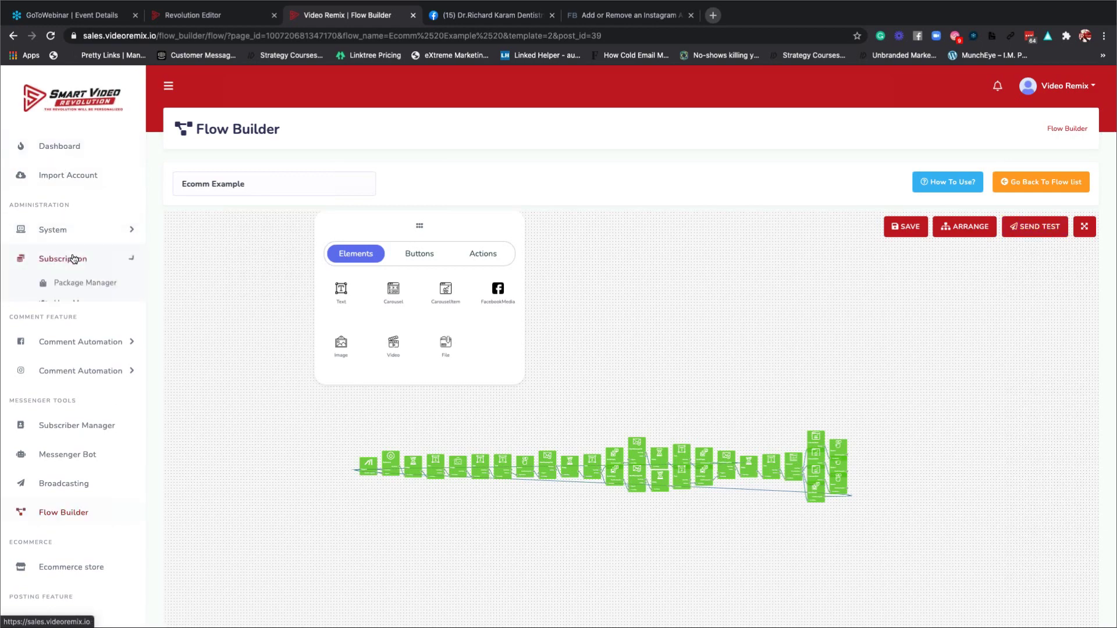
pyautogui.click(65, 234)
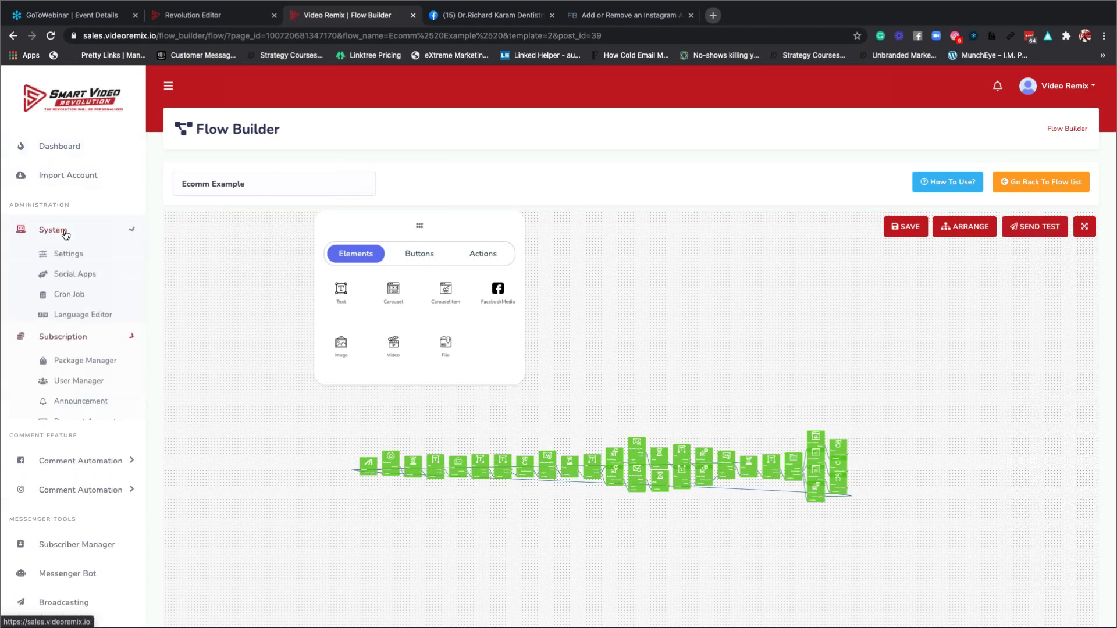
pyautogui.doubleClick(112, 233)
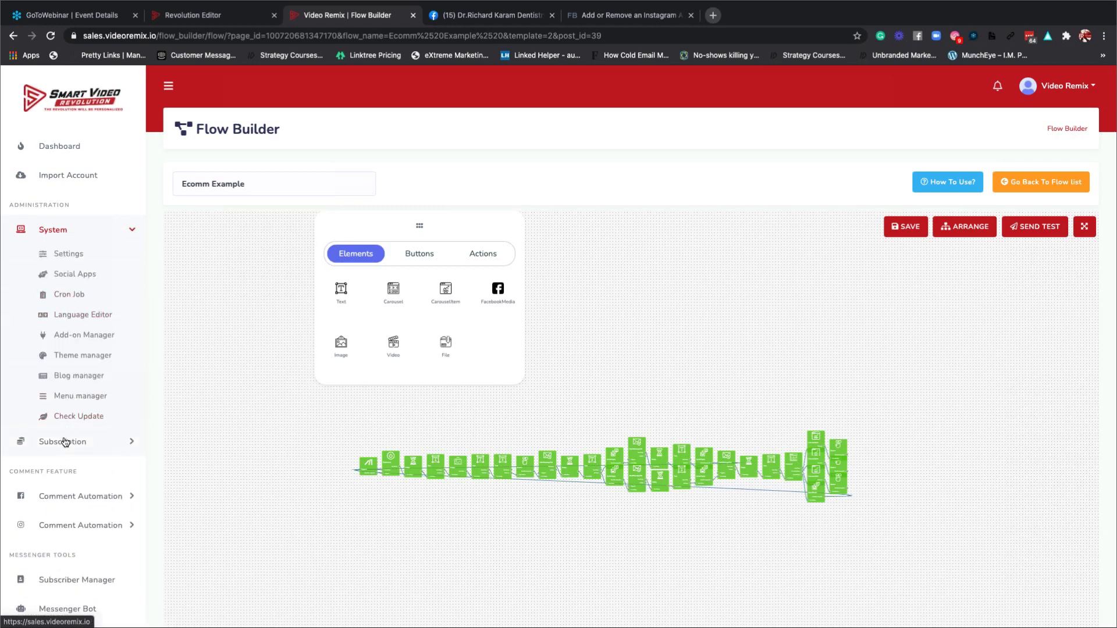
pyautogui.scroll(-3, 64, 442)
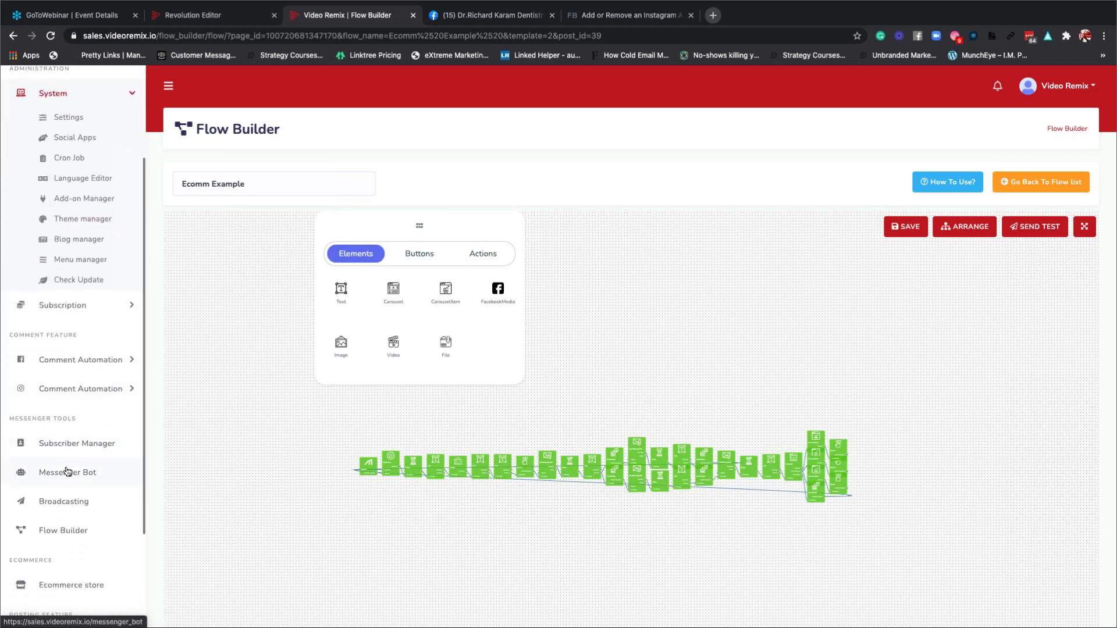
pyautogui.click(68, 472)
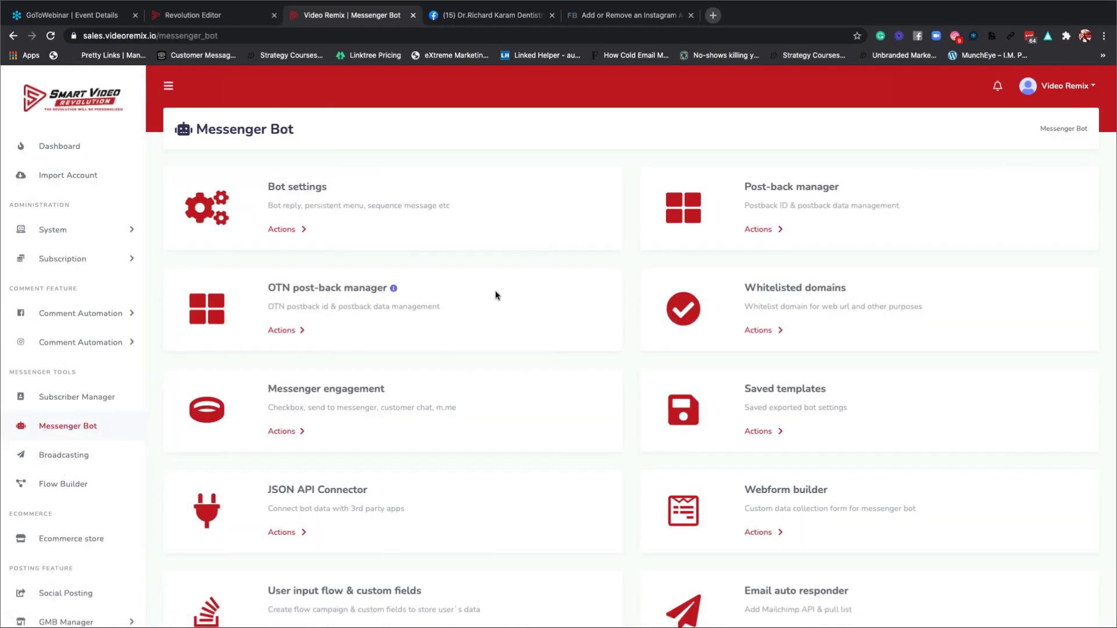
# Open Bot settings for Dean's Practice Page, then open a new browser tab.
pyautogui.scroll(-3, 529, 318)
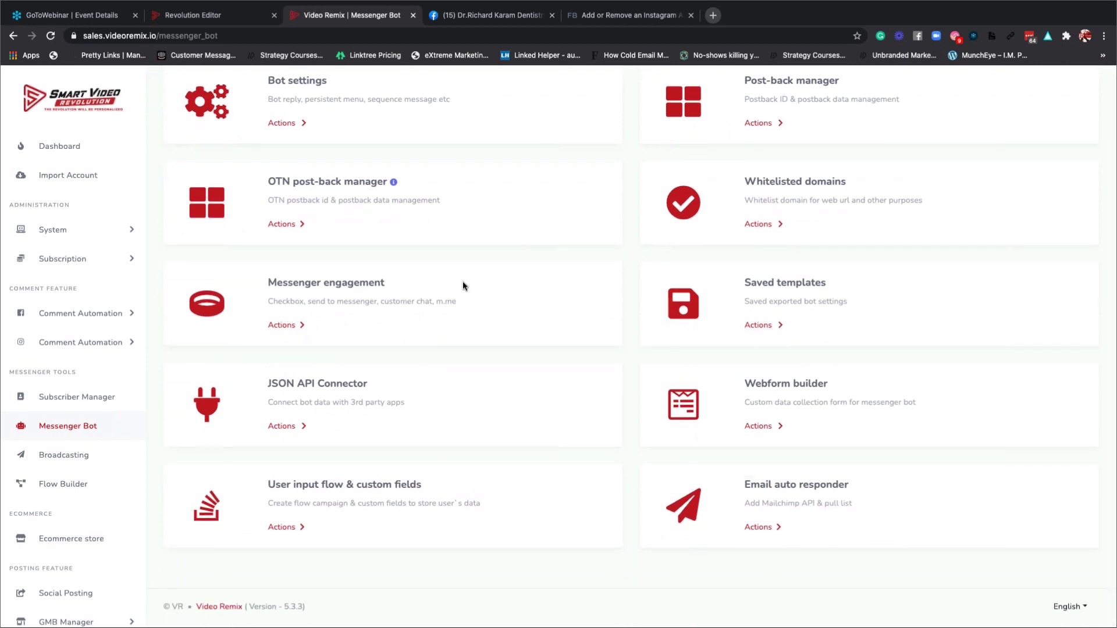
pyautogui.scroll(3, 463, 282)
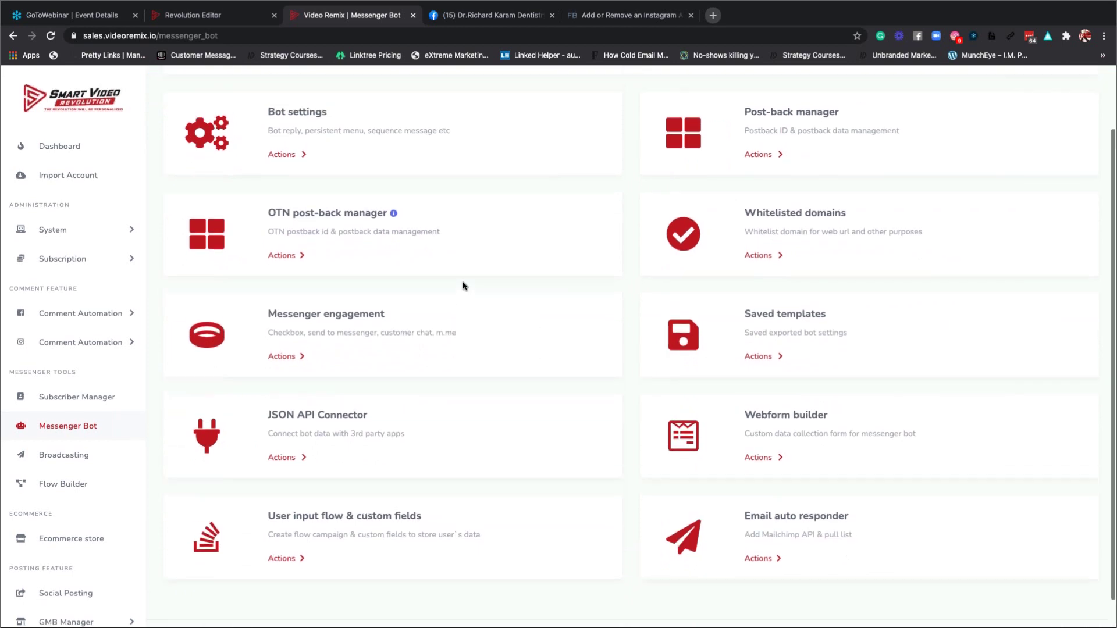
pyautogui.click(288, 232)
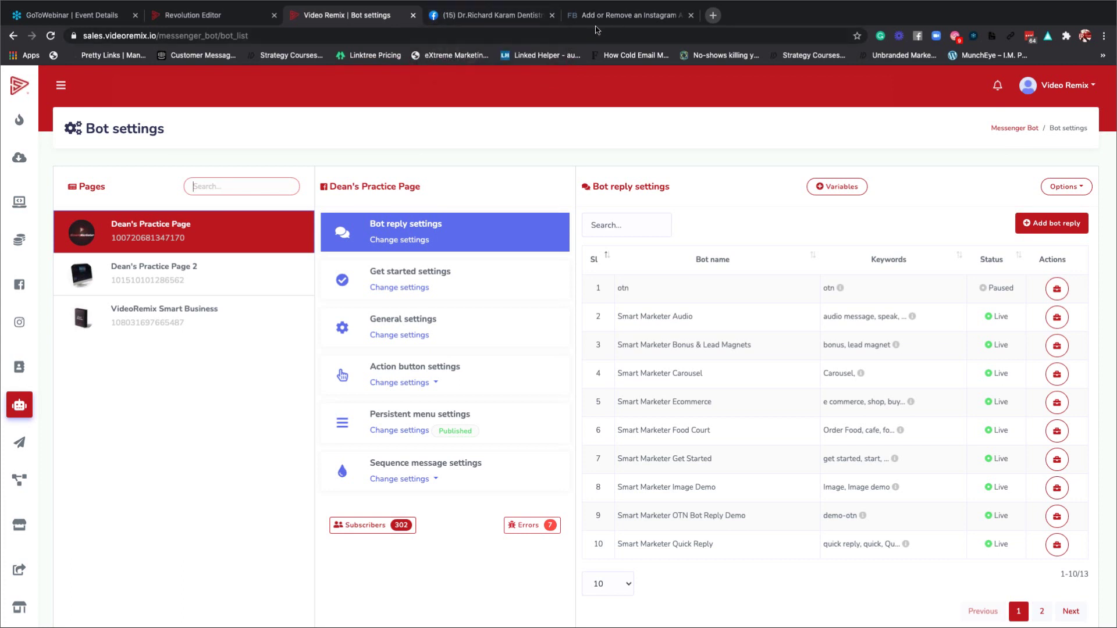
pyautogui.click(153, 232)
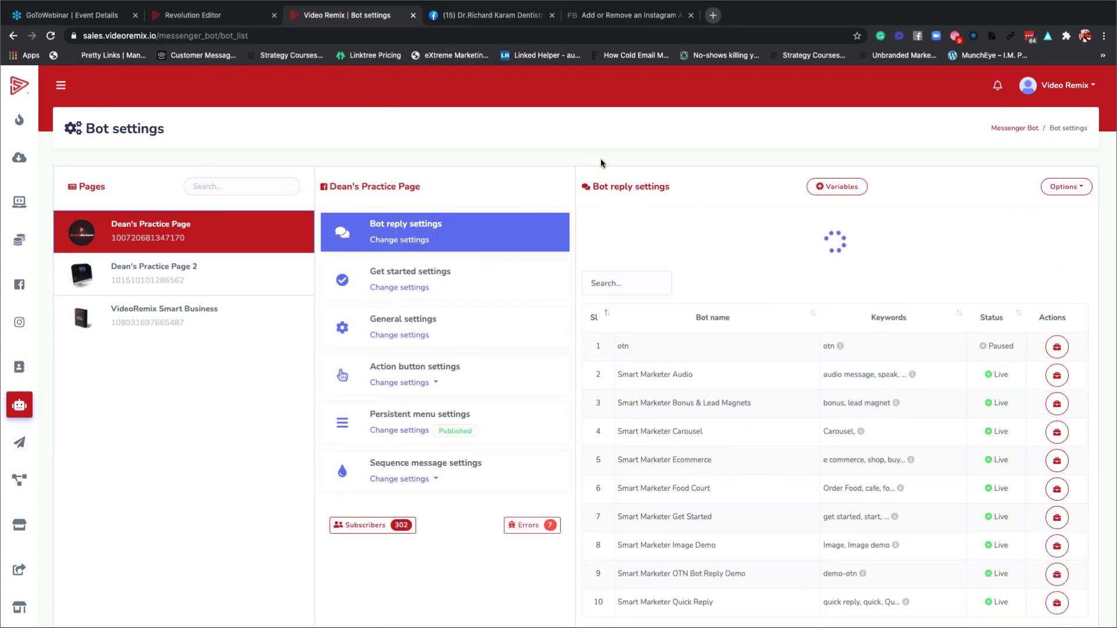
pyautogui.press('super+t')
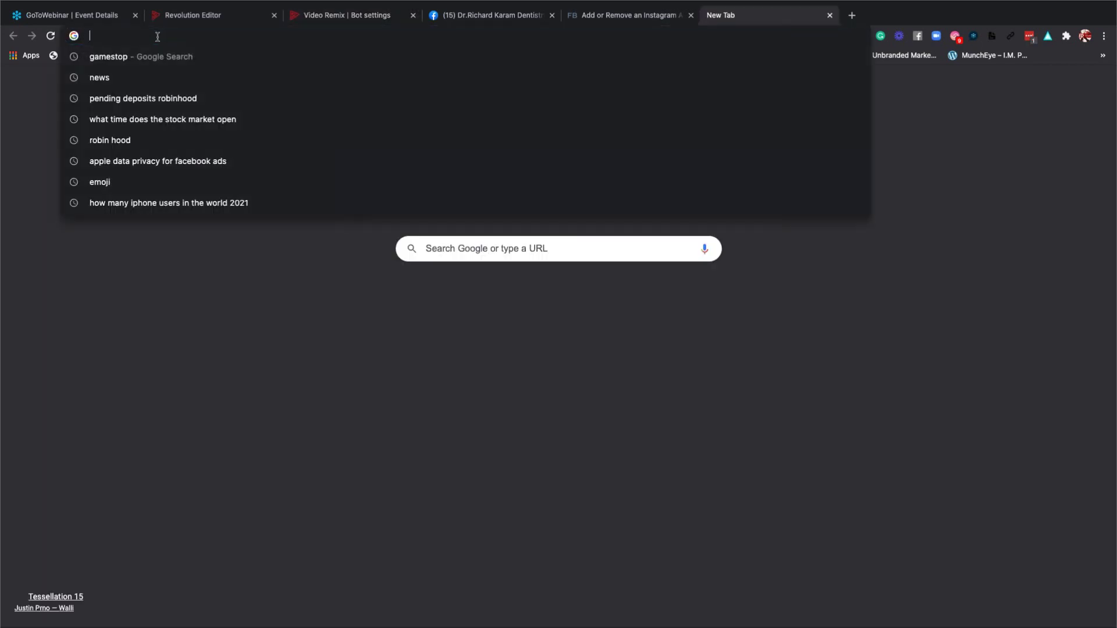
# Go to facebook.com and open Dean's Practice Page from the shortcuts list.
pyautogui.write('facebook.com')
pyautogui.press('Return')
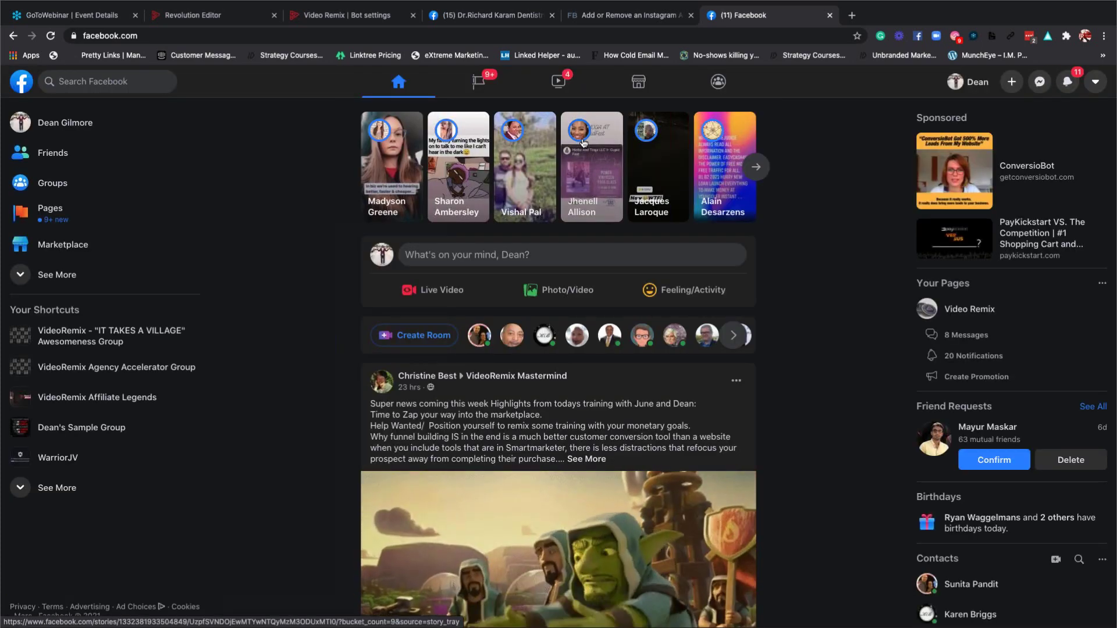
pyautogui.click(64, 487)
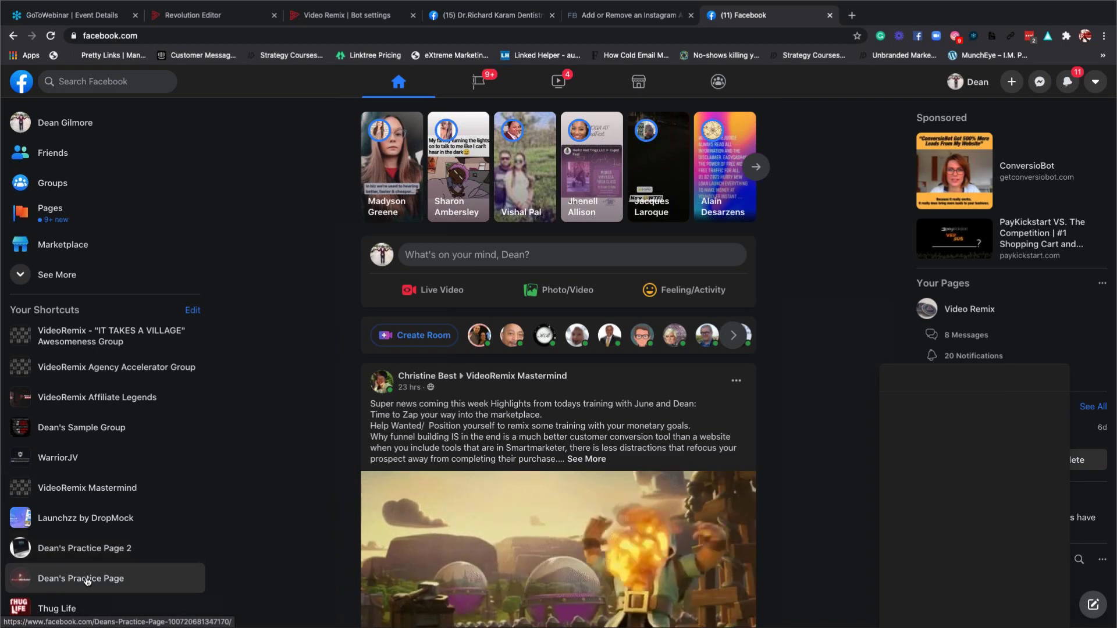
pyautogui.click(88, 579)
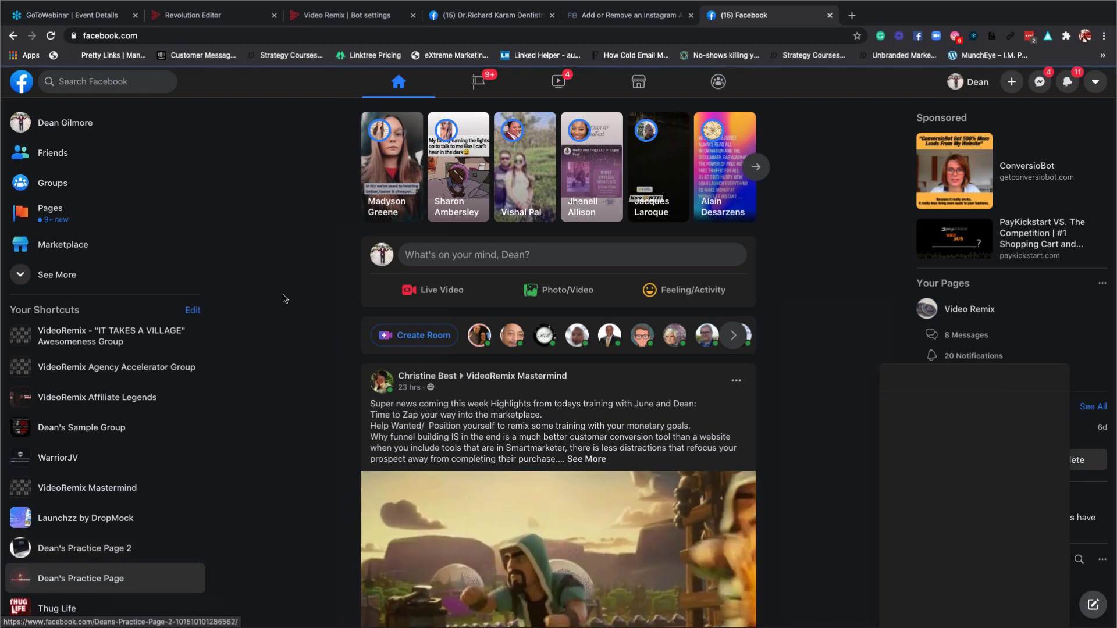
pyautogui.click(269, 36)
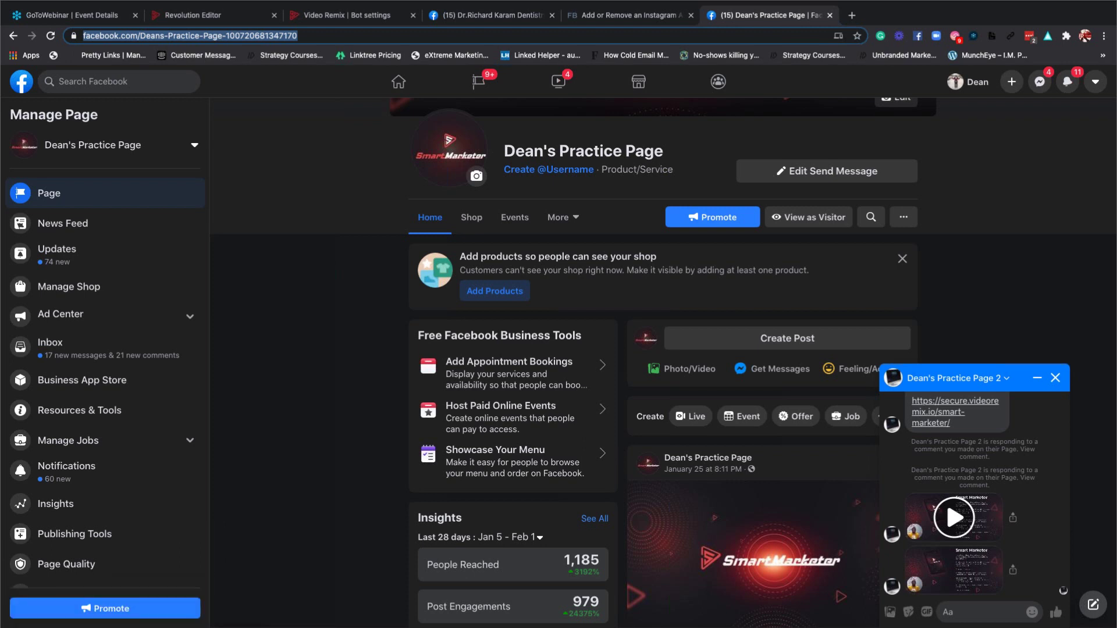
# As a visitor, message Dean's Practice Page 'Hello how are you', then return to Video Remix.
pyautogui.click(1054, 379)
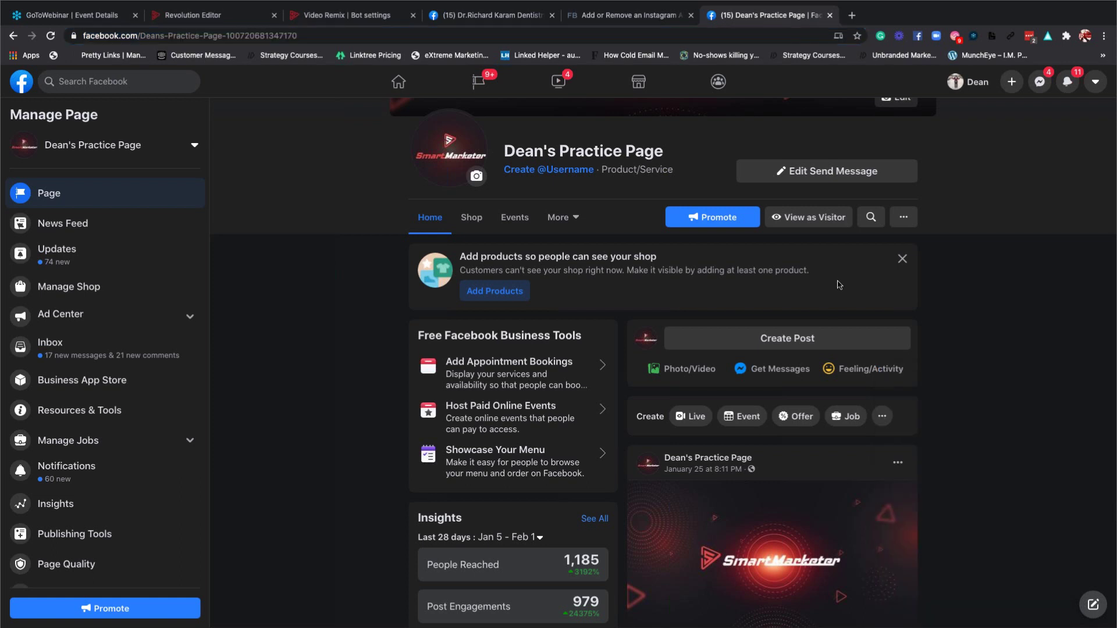
pyautogui.click(813, 218)
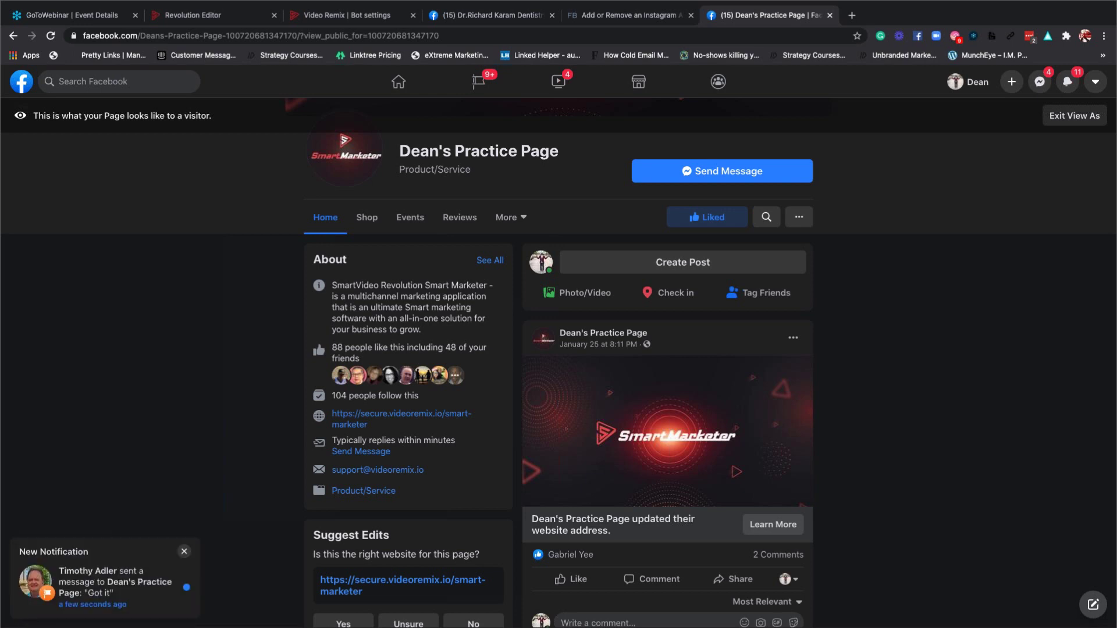
pyautogui.click(713, 168)
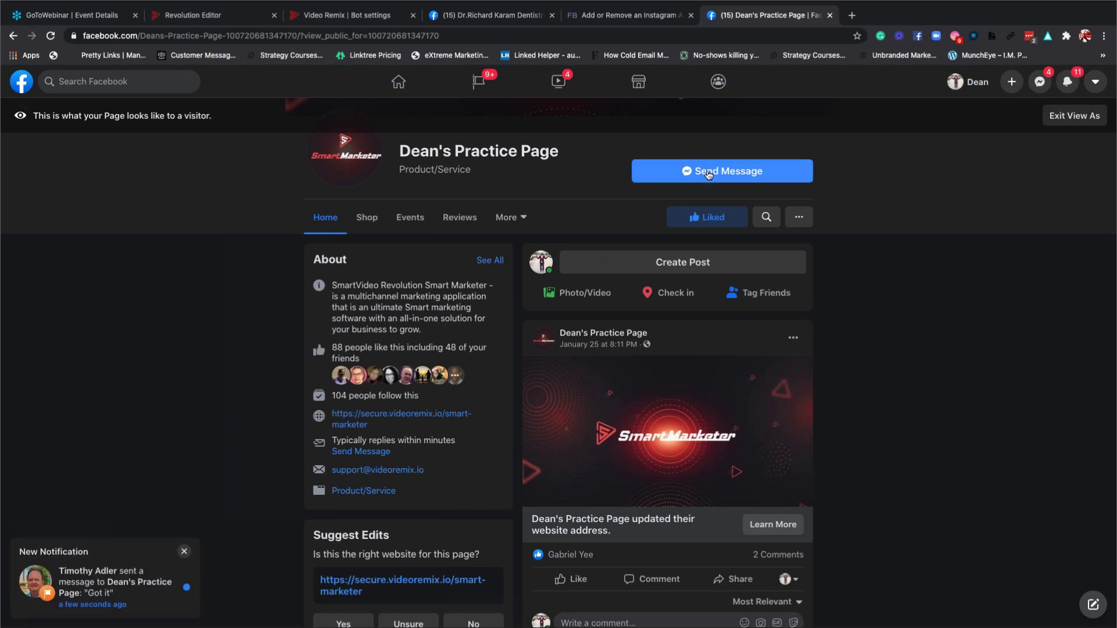
pyautogui.click(962, 611)
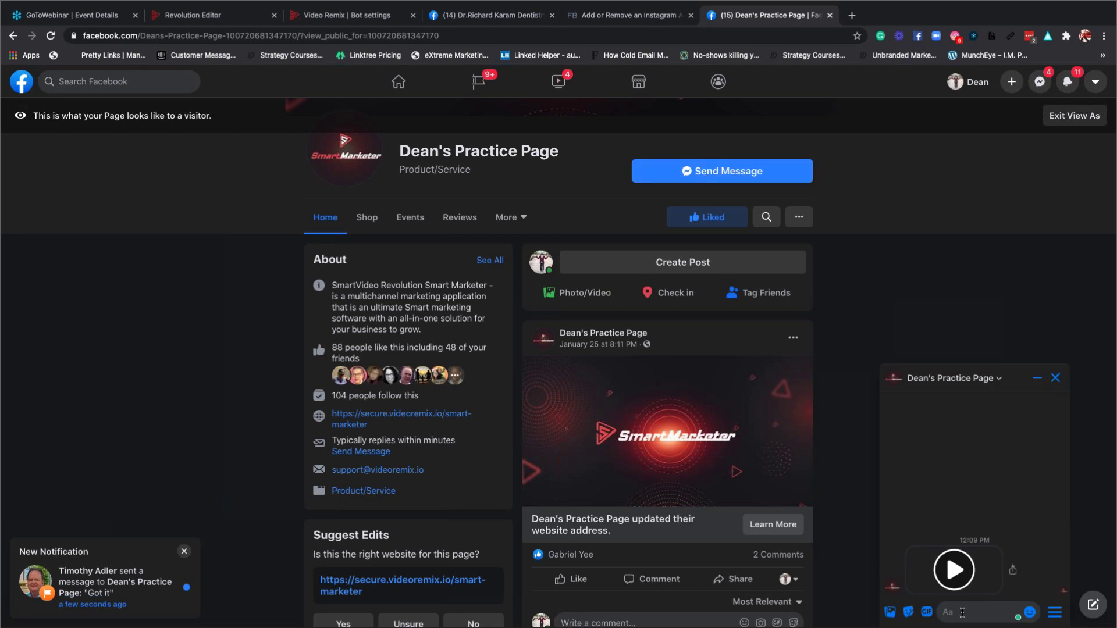
pyautogui.write('Hello')
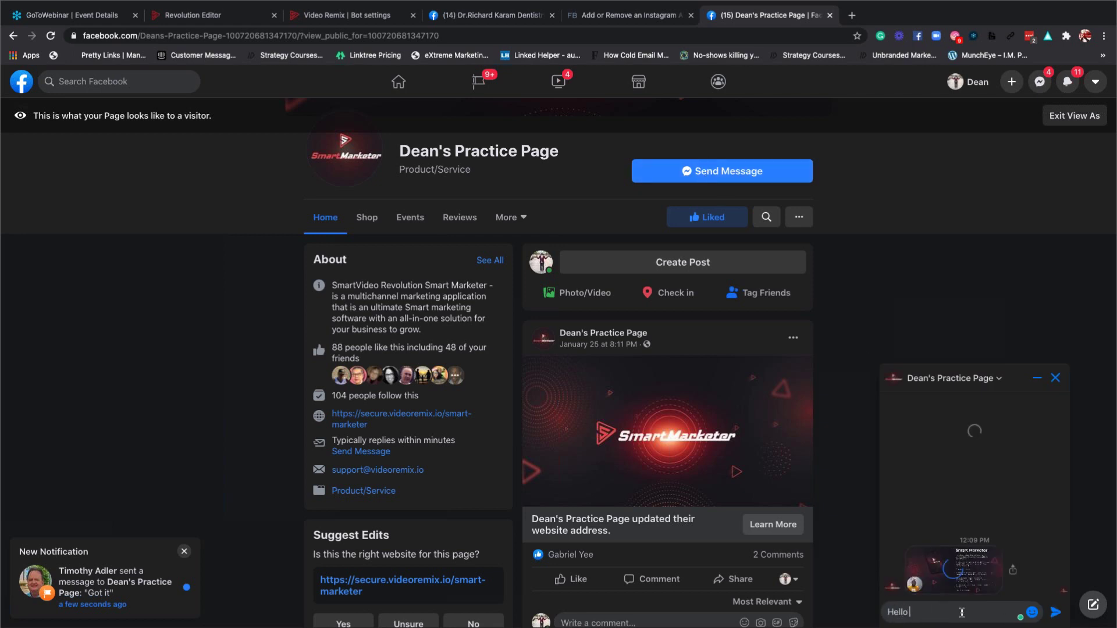
pyautogui.write(' how are you')
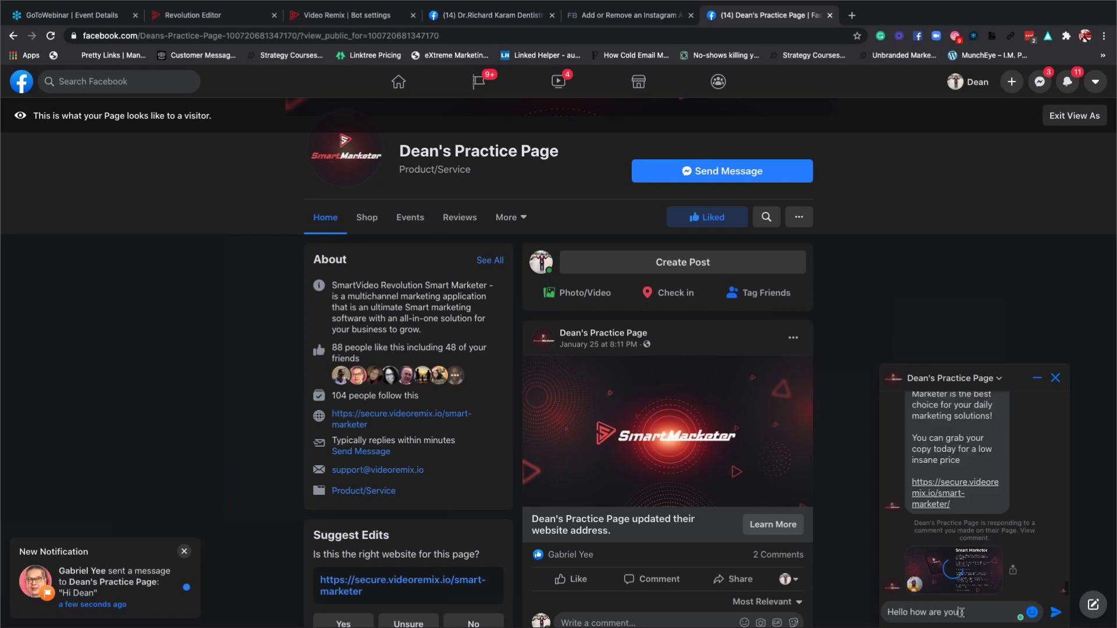
pyautogui.press('Return')
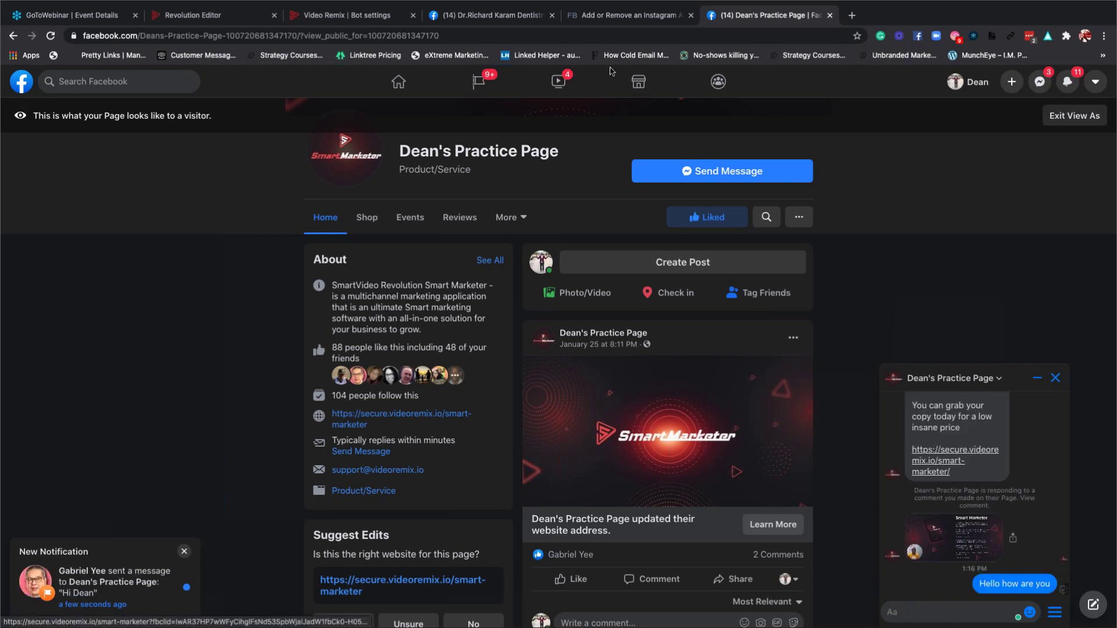
pyautogui.click(353, 17)
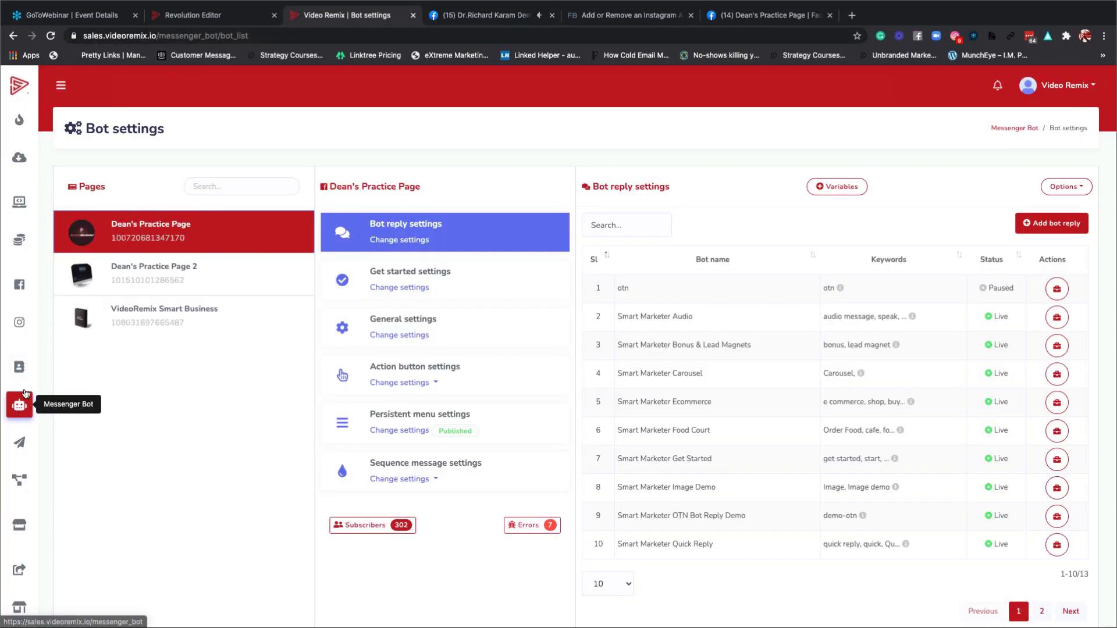
# Review the bot subscribers in Subscriber Manager, then return to the Flow Builder flow list.
pyautogui.click(22, 371)
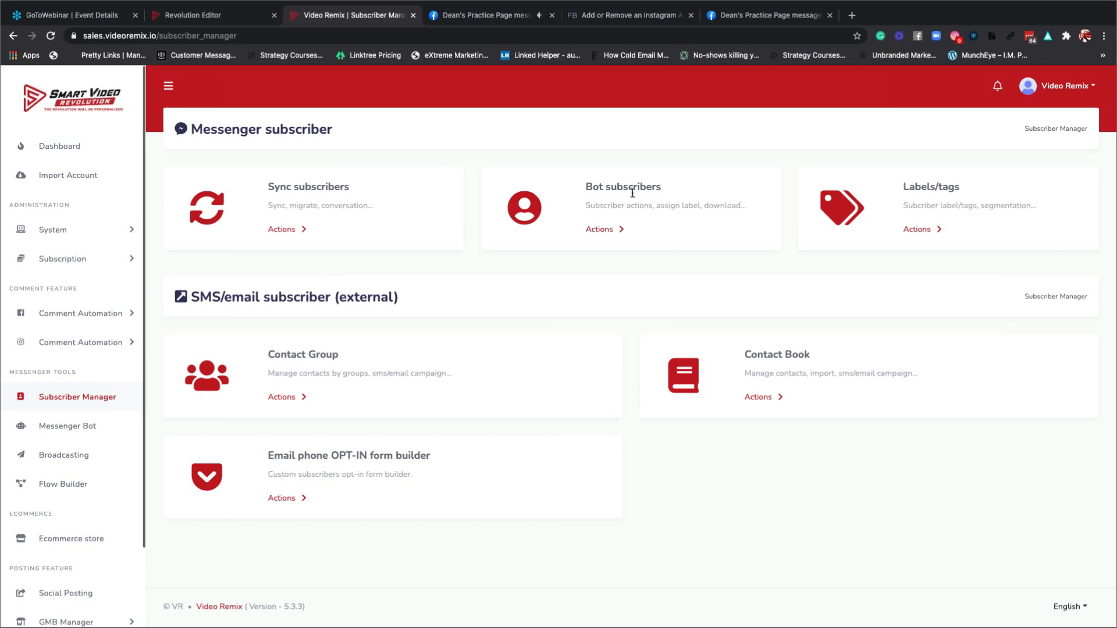
pyautogui.click(632, 191)
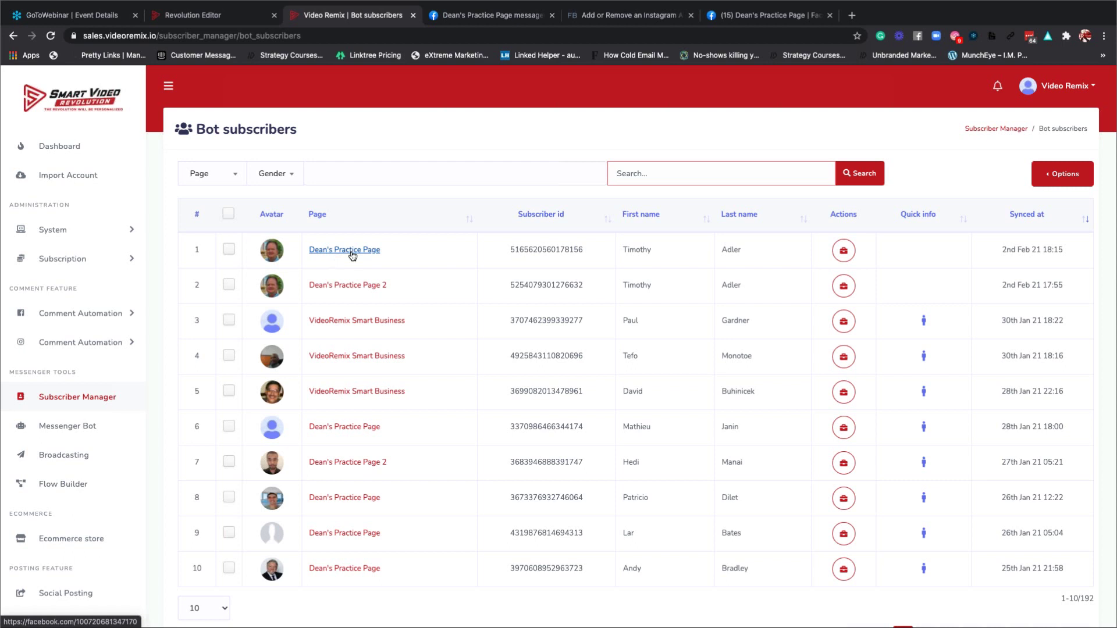
pyautogui.click(71, 485)
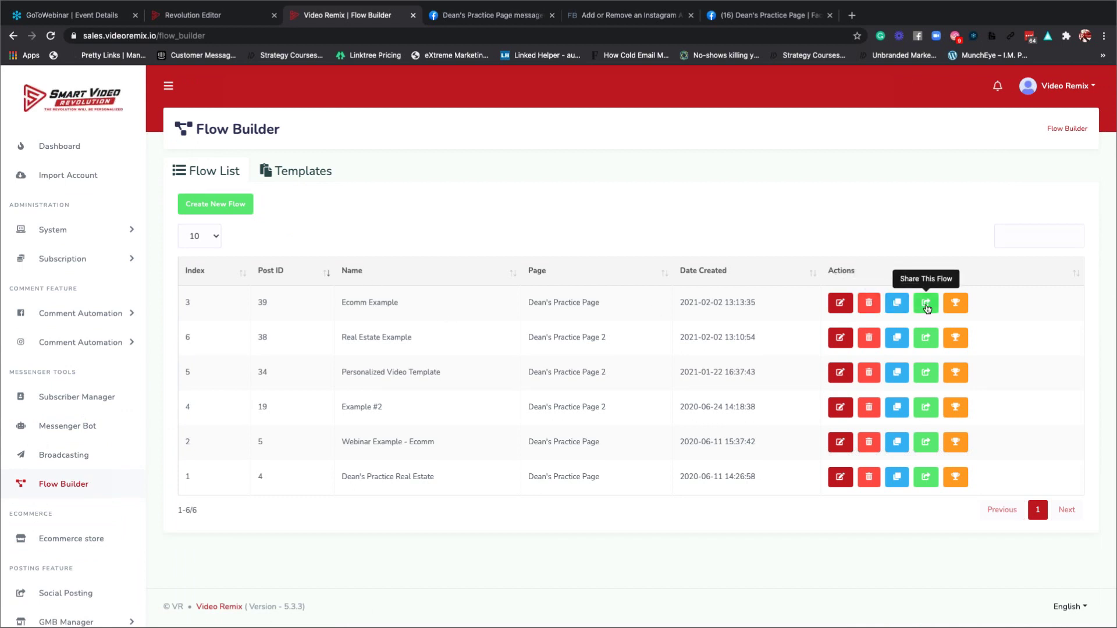
# Begin sharing Ecomm Example by entering a user's e-mail, then cancel the share.
pyautogui.click(926, 303)
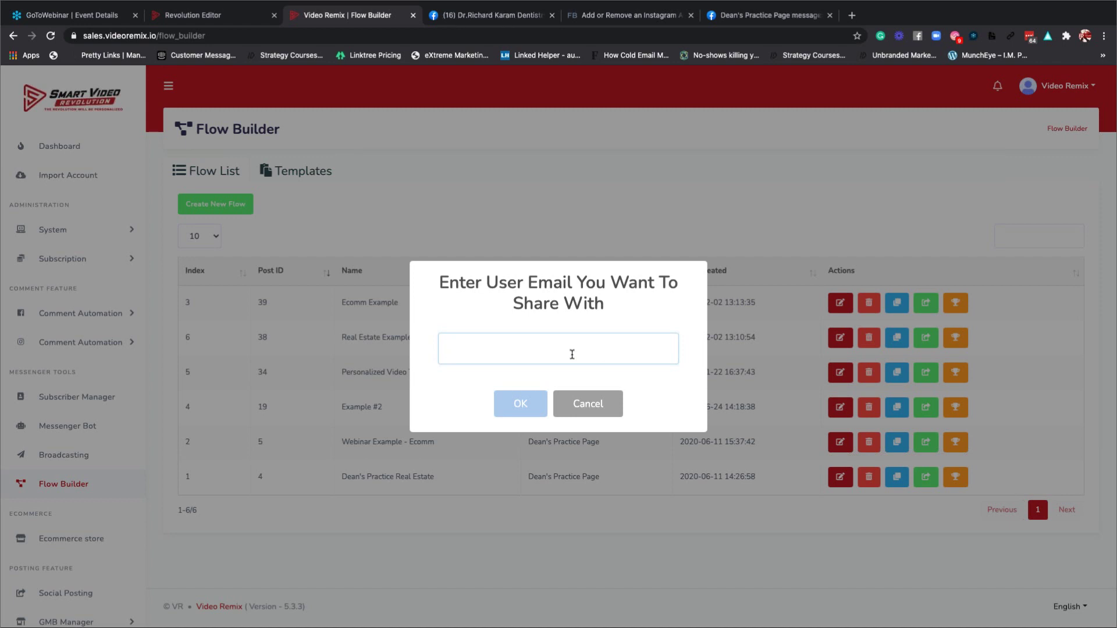
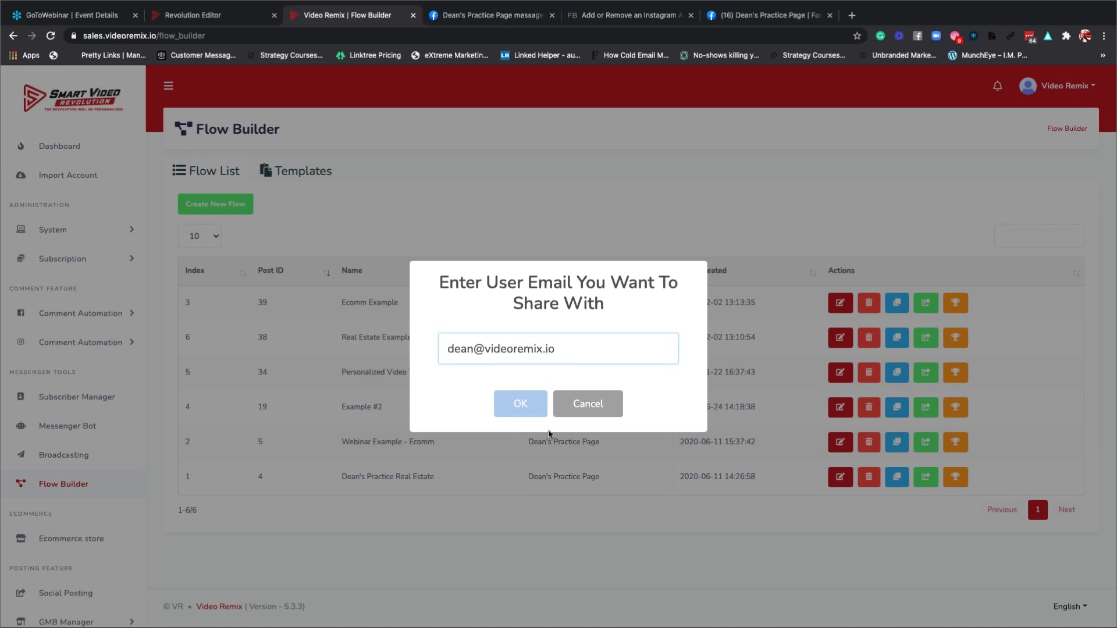
pyautogui.click(608, 407)
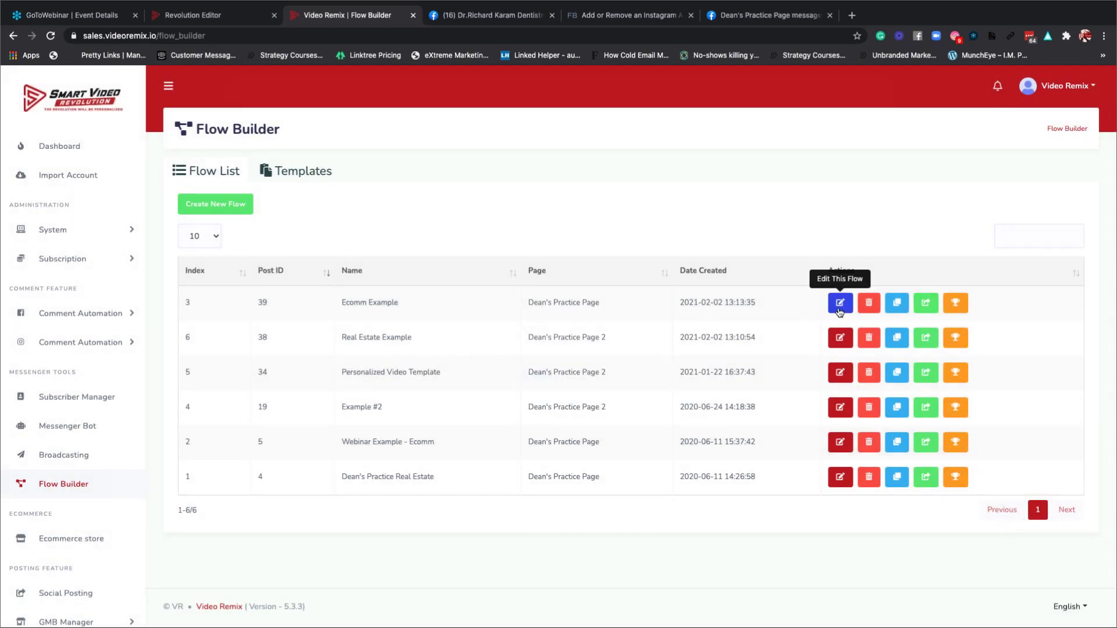
# Open Ecomm Example for editing and save the flow.
pyautogui.click(839, 304)
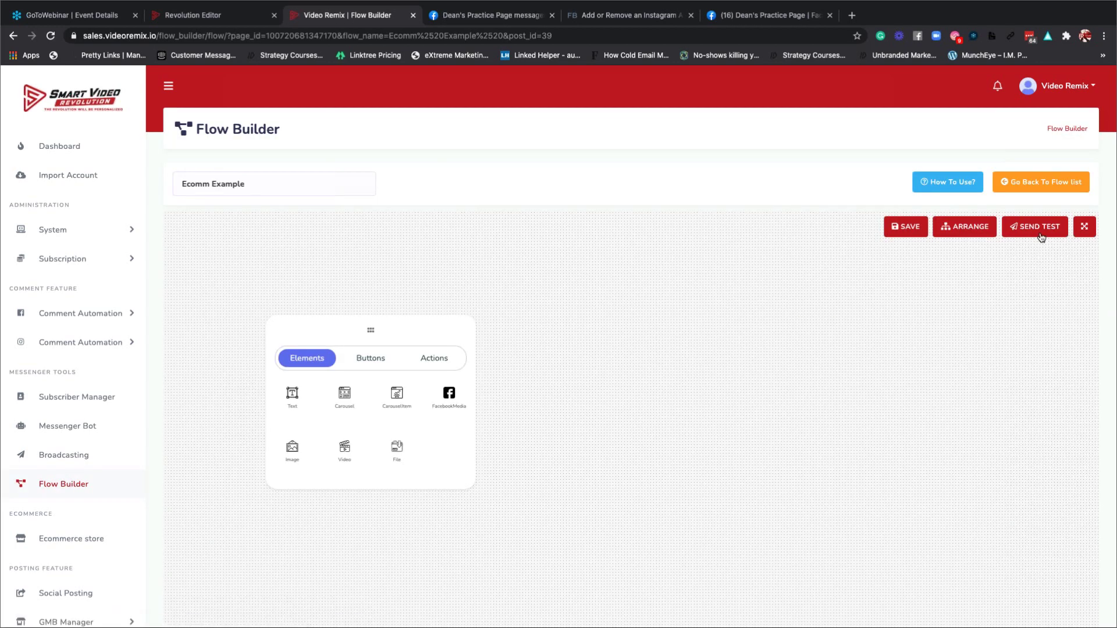
pyautogui.click(1028, 236)
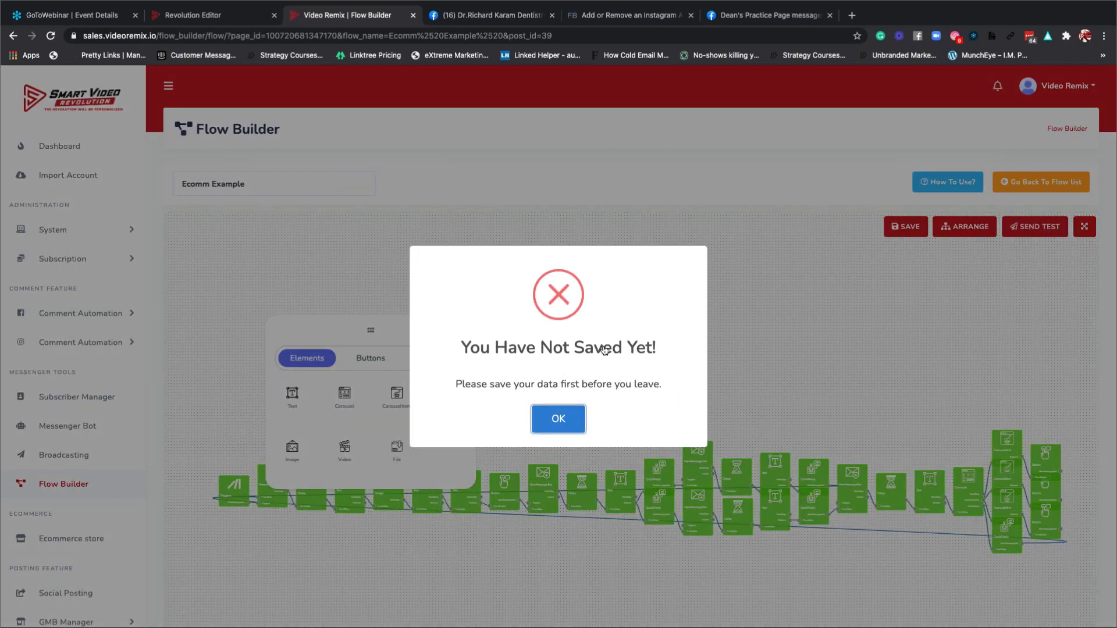
pyautogui.click(561, 416)
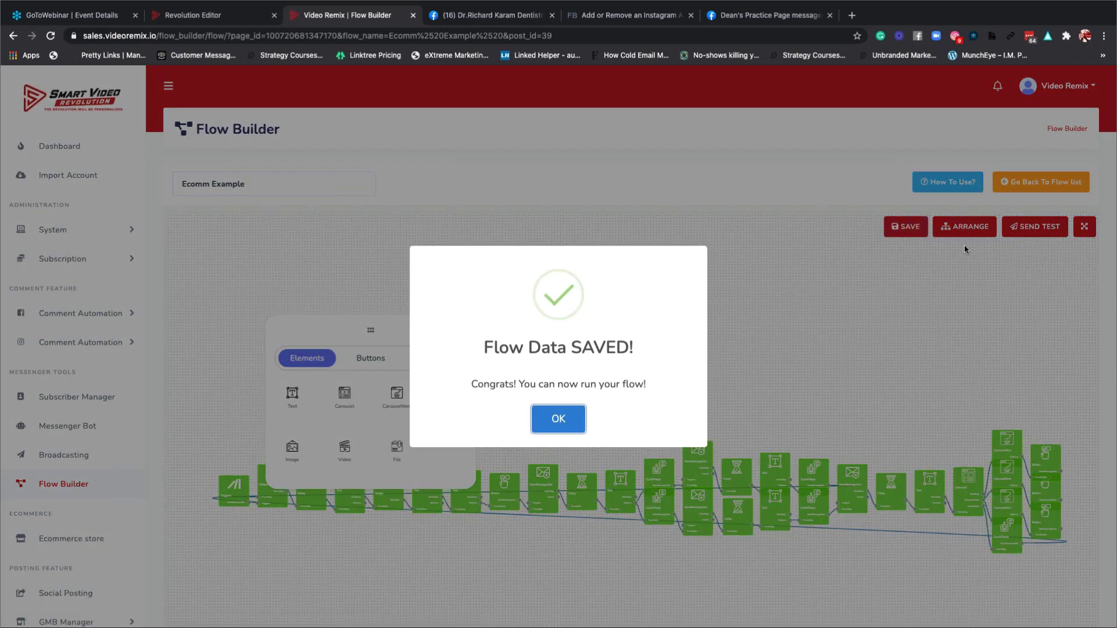
pyautogui.click(577, 418)
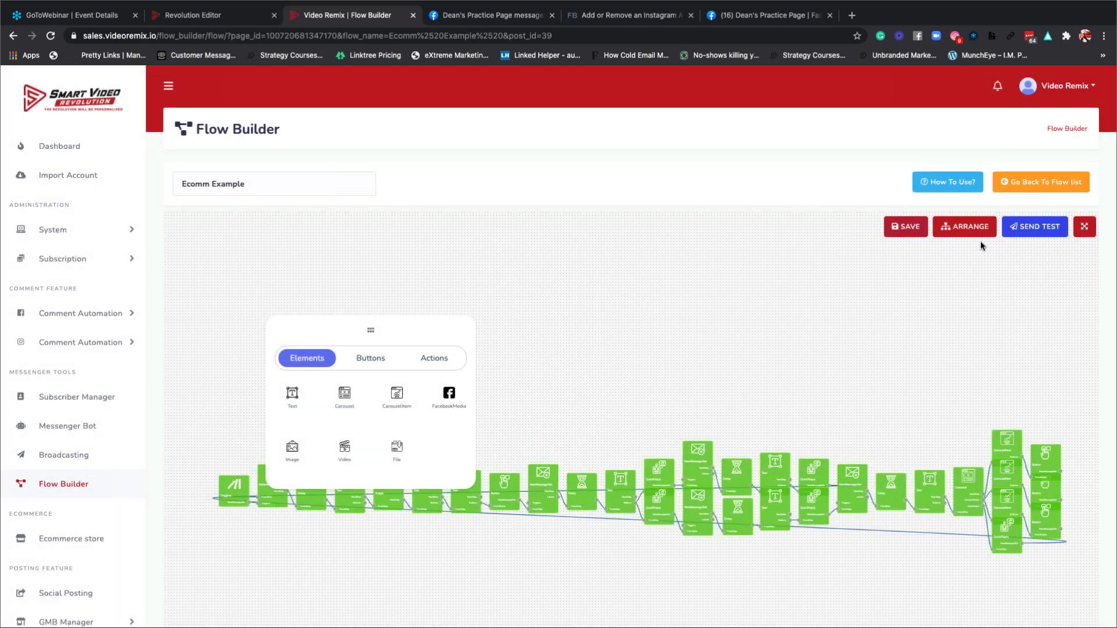
# Send a test of the flow to a subscriber found by name search.
pyautogui.click(1029, 228)
pyautogui.click(503, 358)
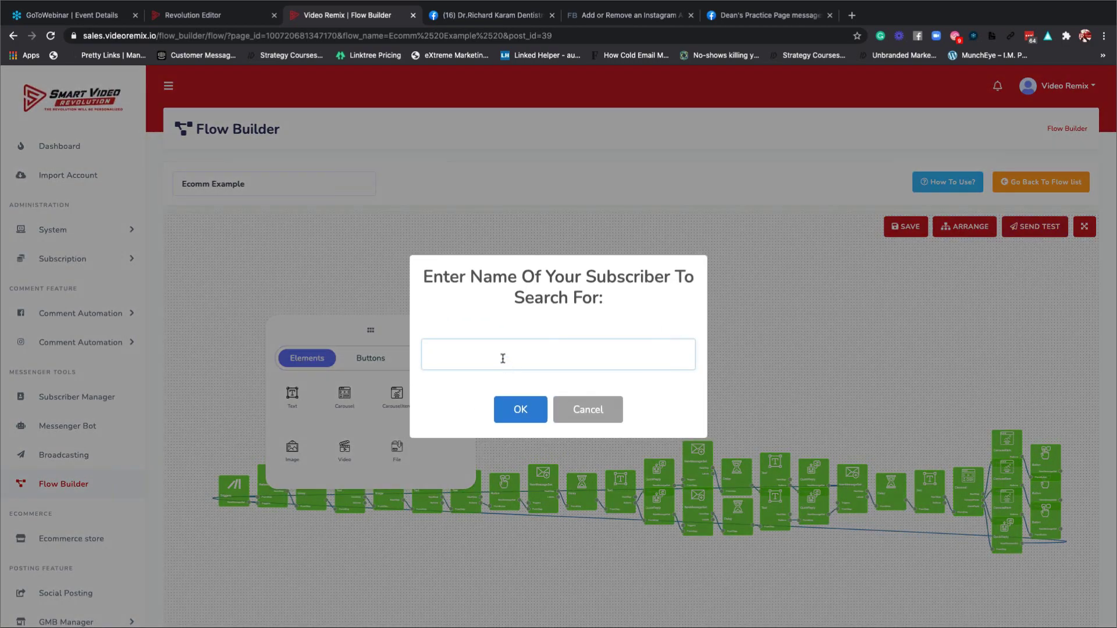
pyautogui.write('timon')
pyautogui.press('BackSpace')
pyautogui.write('thy')
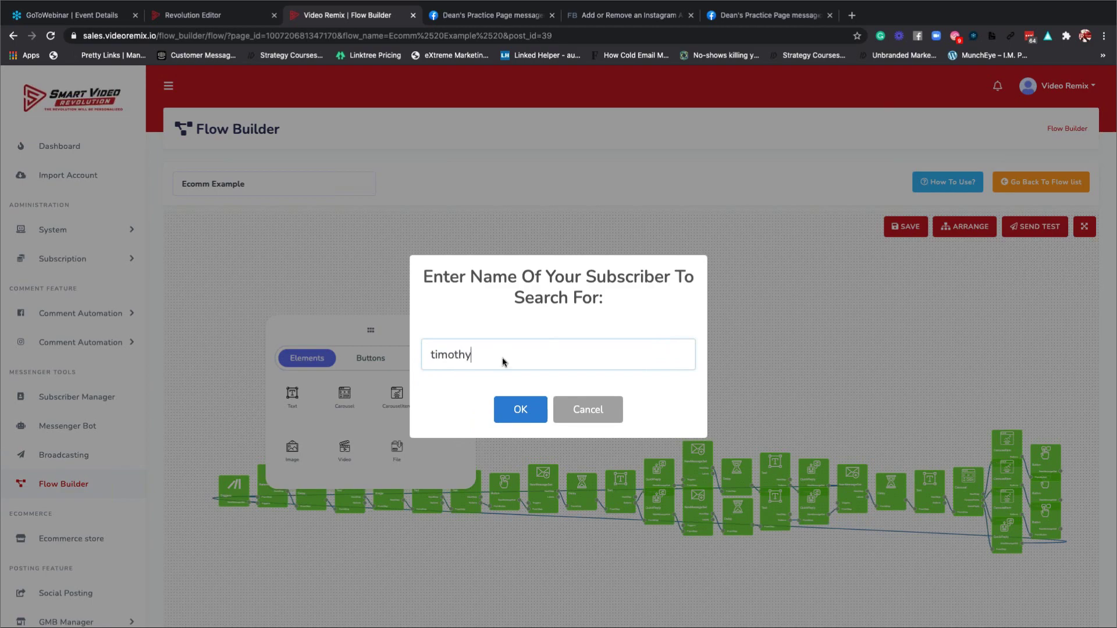
pyautogui.press('Return')
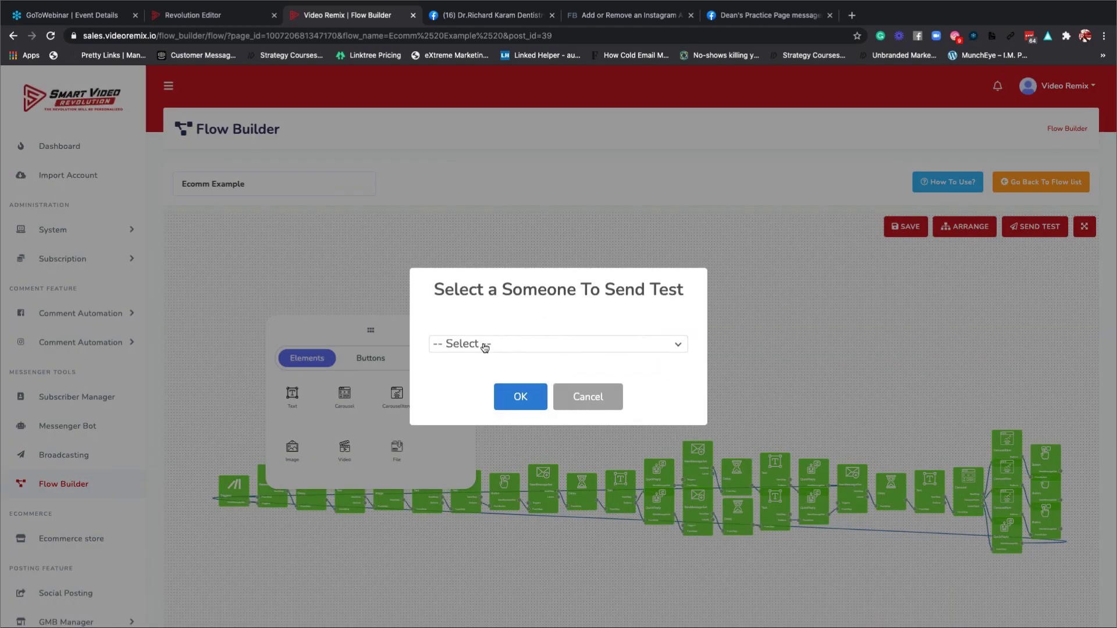
pyautogui.click(482, 348)
pyautogui.click(486, 416)
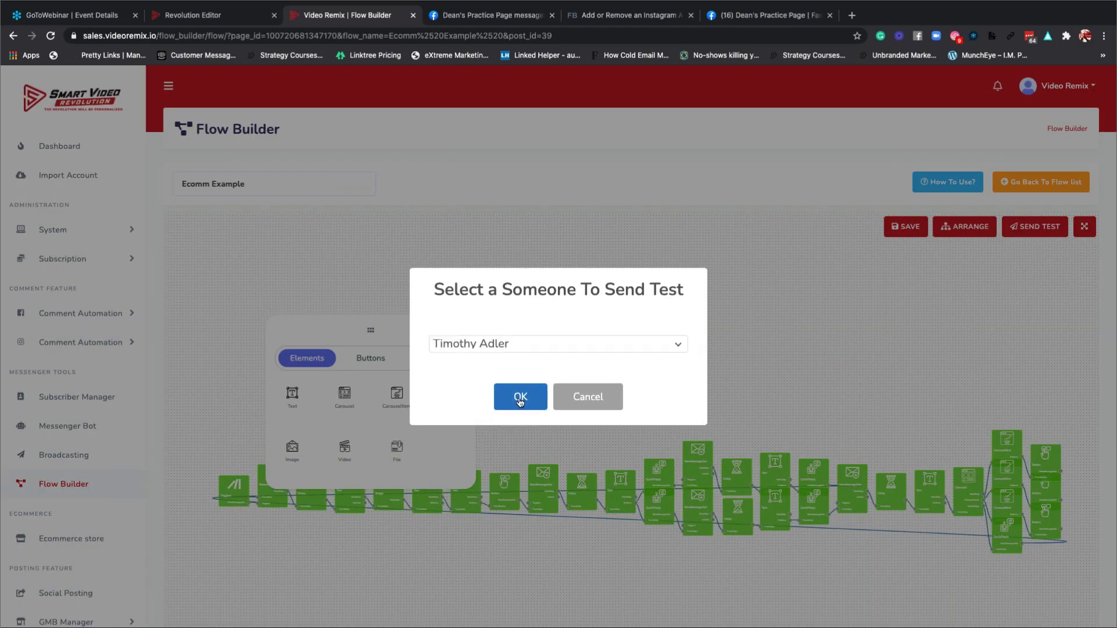
pyautogui.click(520, 400)
# Retry the test send to the same subscriber and dismiss the failed-to-send error.
pyautogui.click(1019, 236)
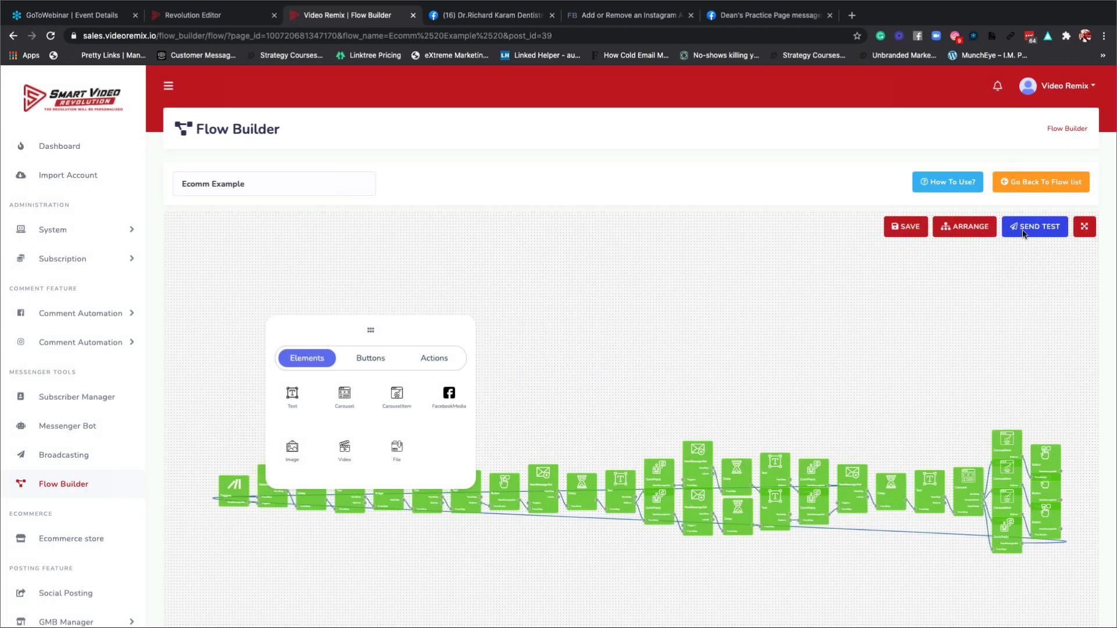
pyautogui.write('timon')
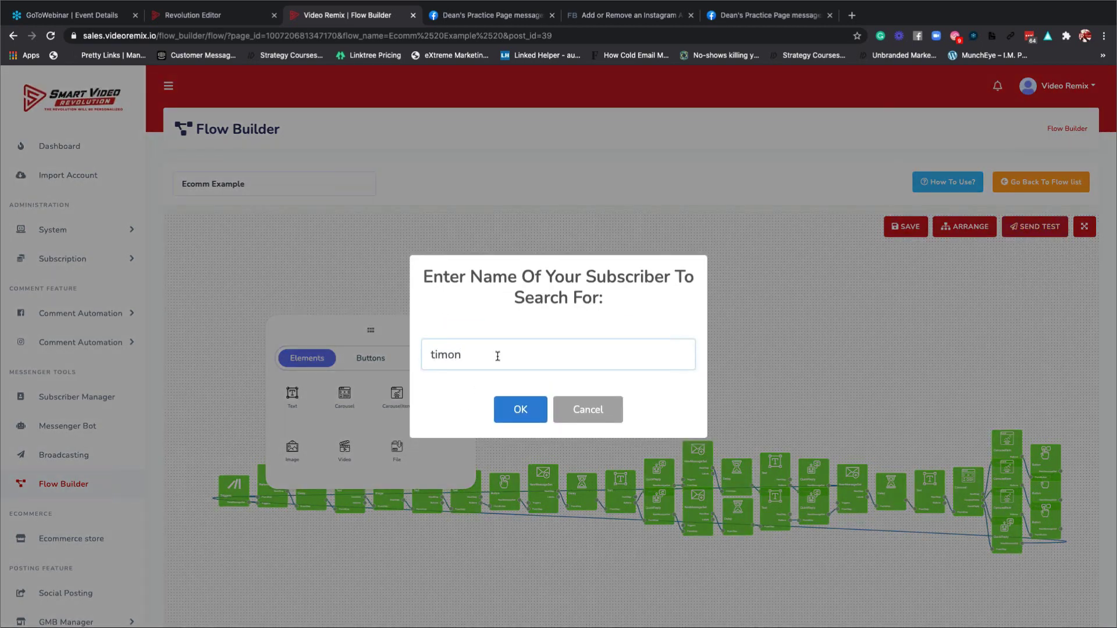
pyautogui.press('Return')
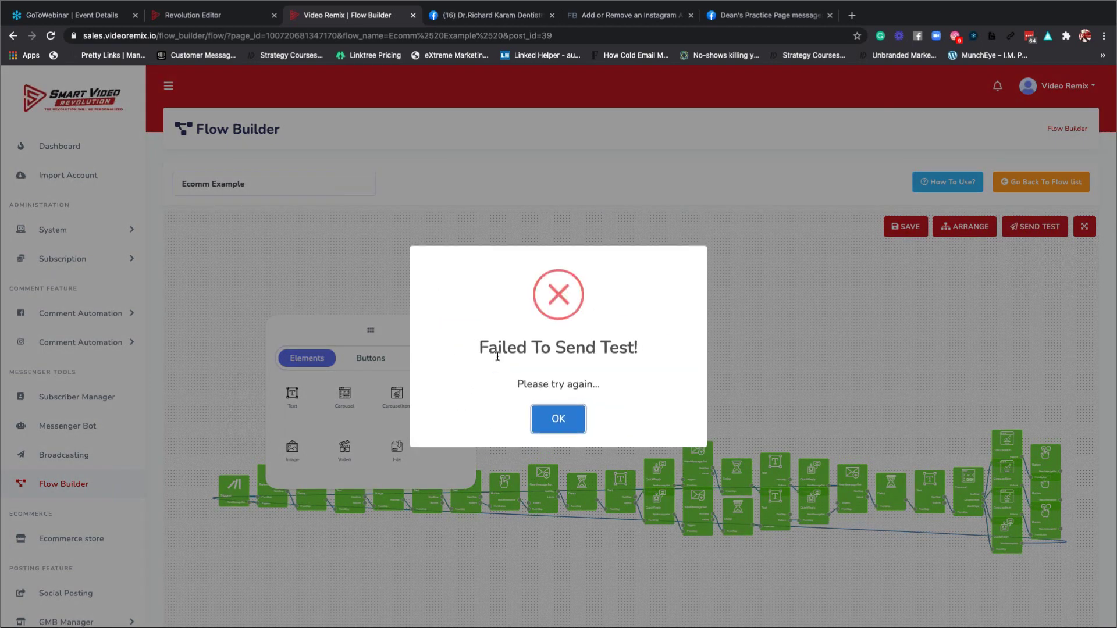
pyautogui.click(562, 419)
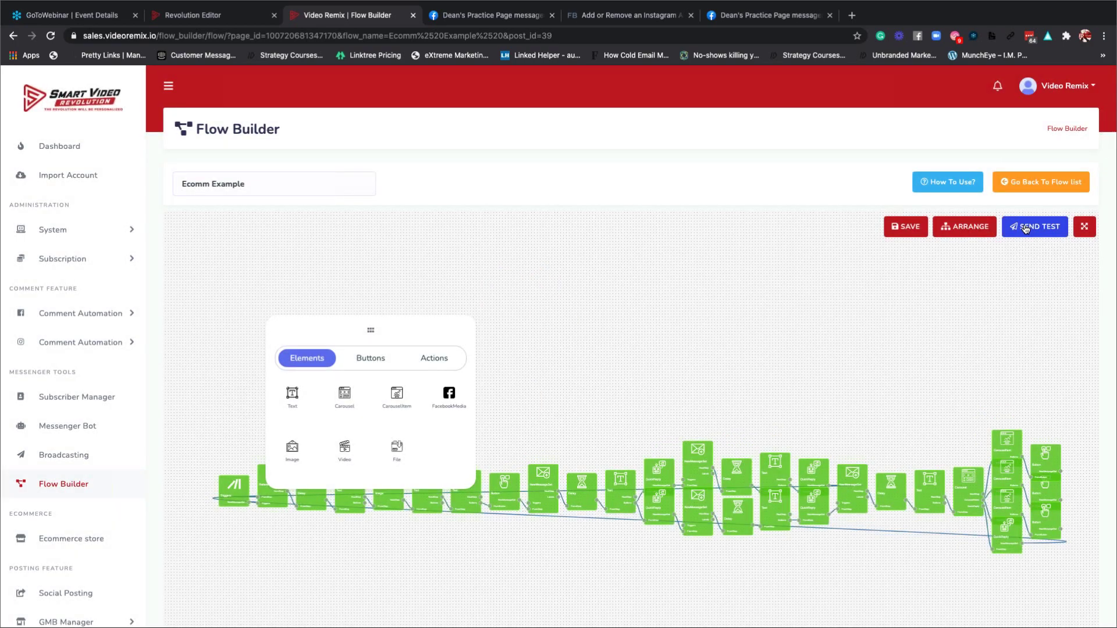
# Test-send the flow to a different subscriber and dismiss the failed-to-send error.
pyautogui.click(1025, 228)
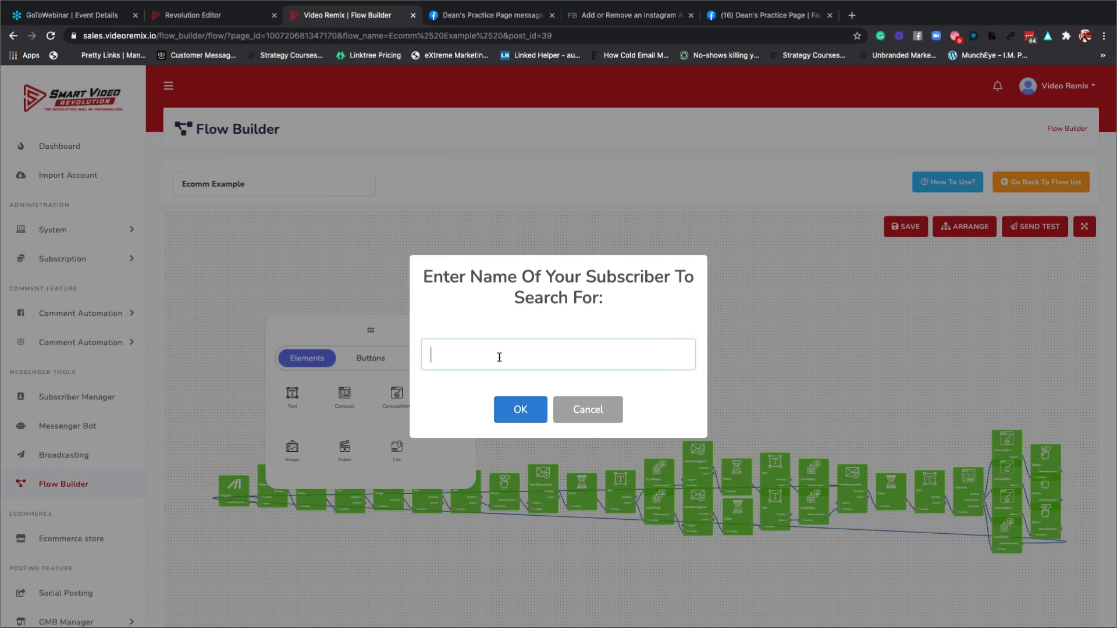
pyautogui.write('Barab')
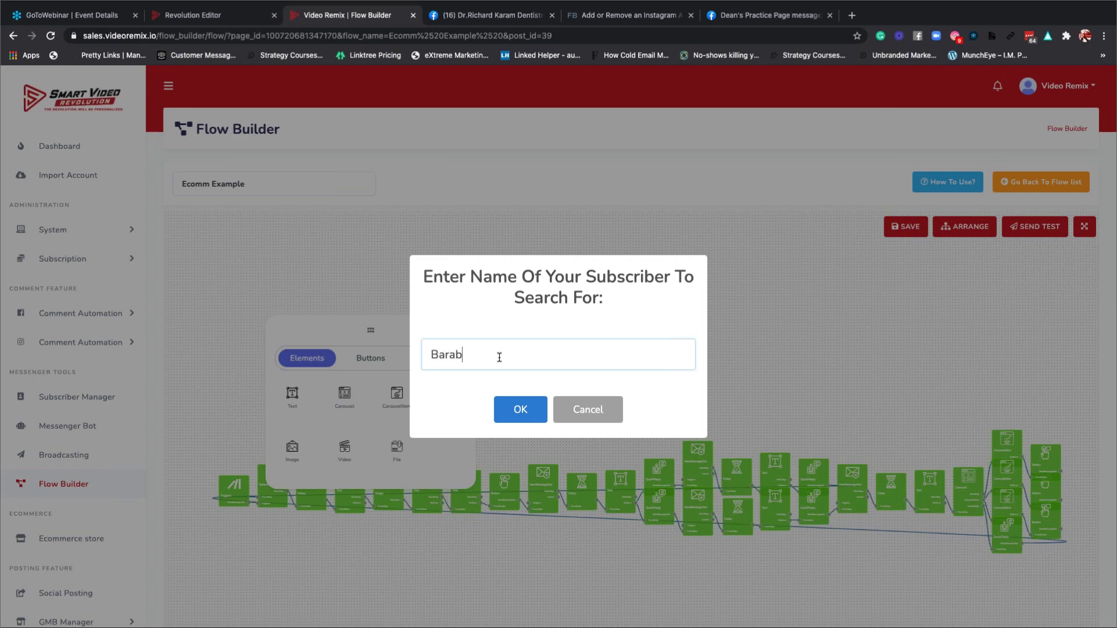
pyautogui.press('BackSpace')
pyautogui.press('BackSpace')
pyautogui.press('Return')
pyautogui.click(527, 348)
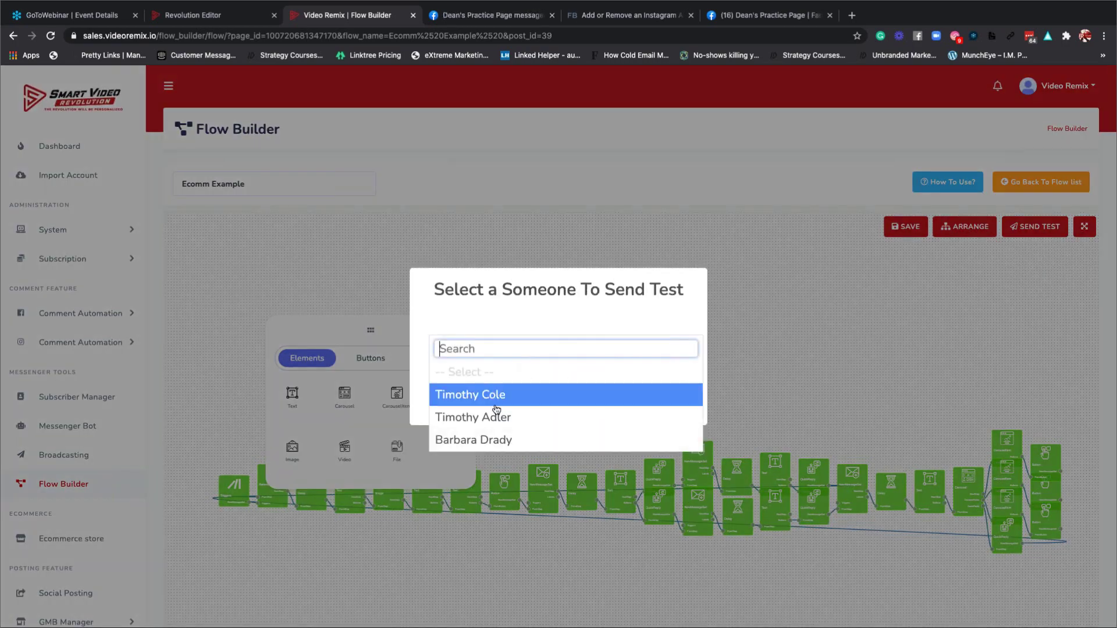
pyautogui.click(483, 439)
pyautogui.click(520, 396)
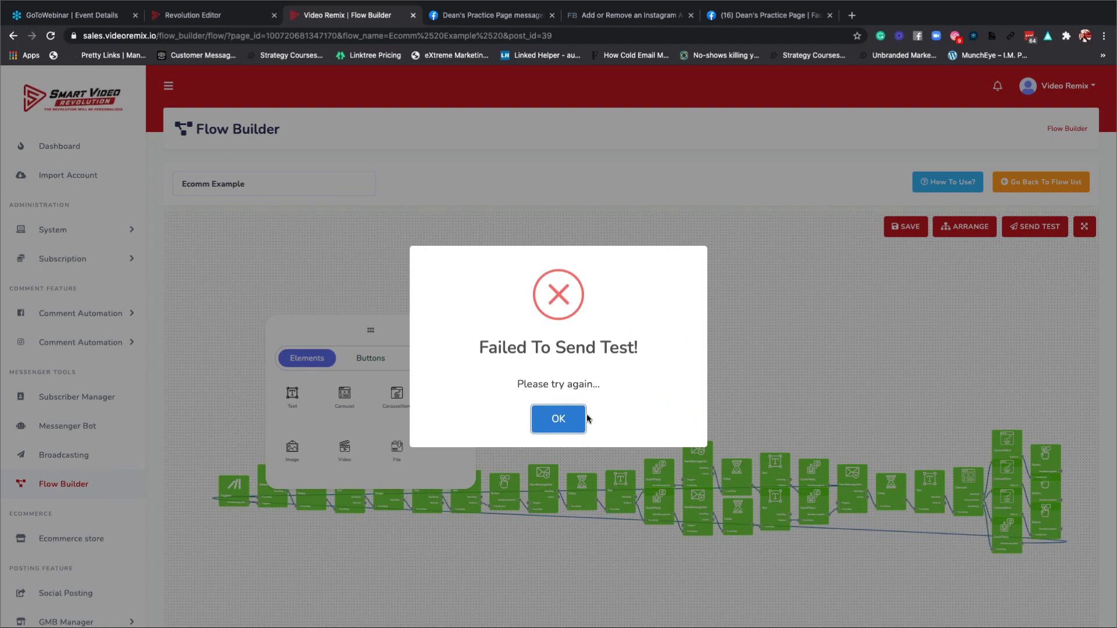
pyautogui.click(557, 419)
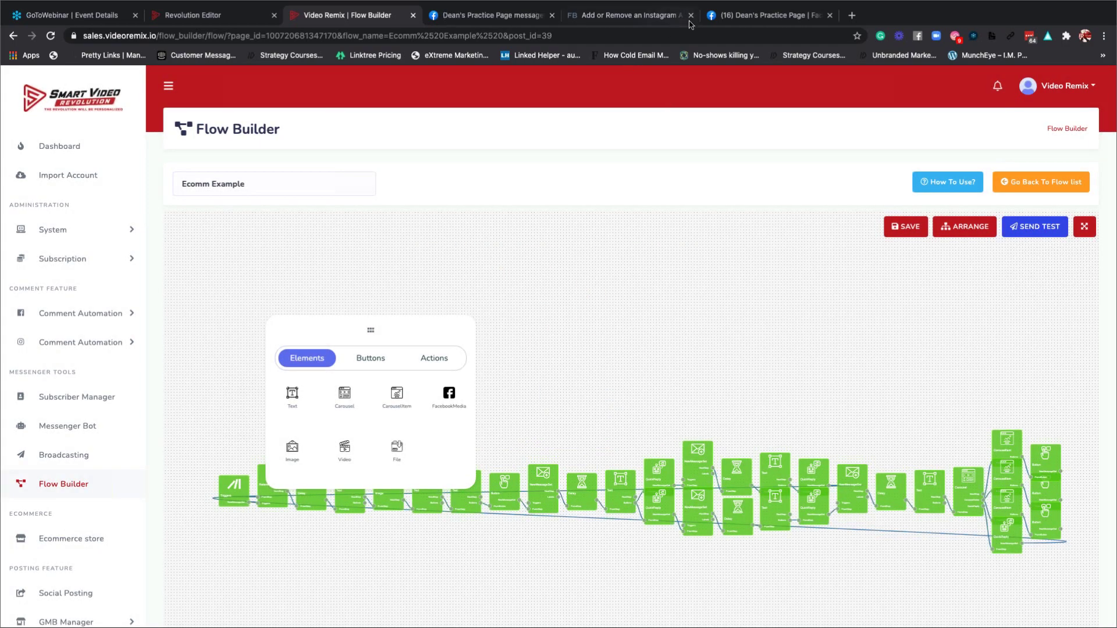
# Switch to the Dean's Practice Page Messenger chat and scroll through the test messages.
pyautogui.click(489, 17)
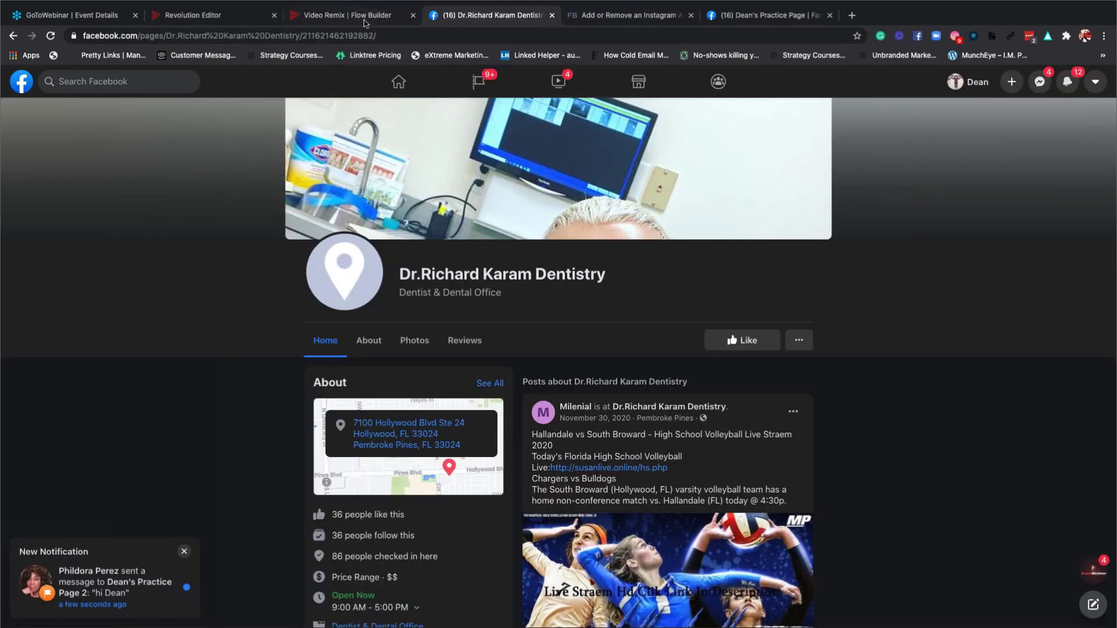
pyautogui.click(728, 22)
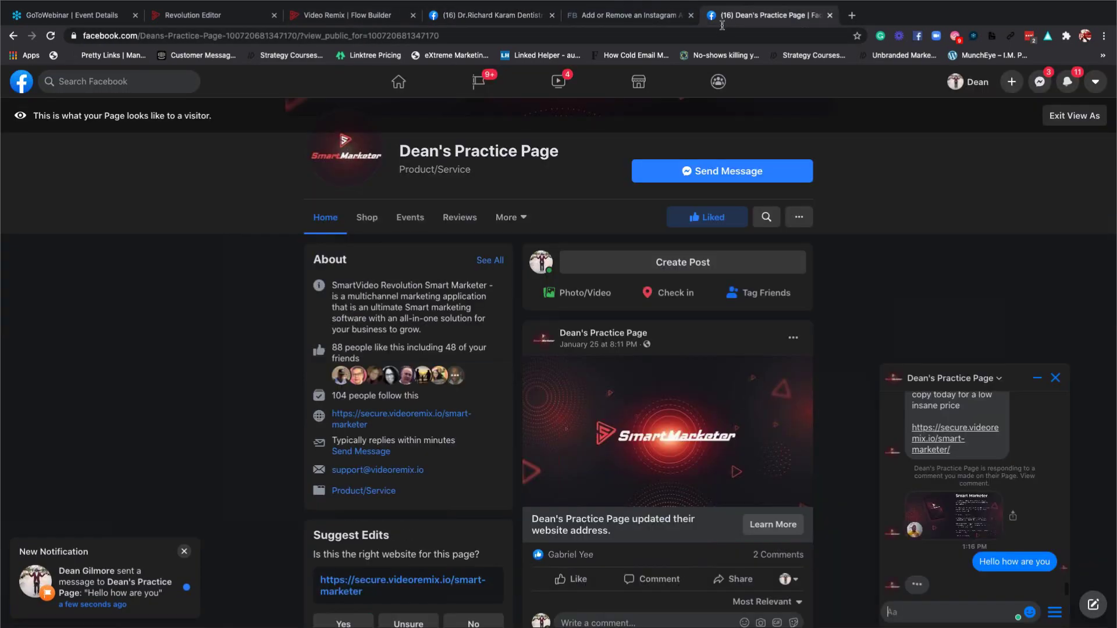
pyautogui.scroll(5, 978, 518)
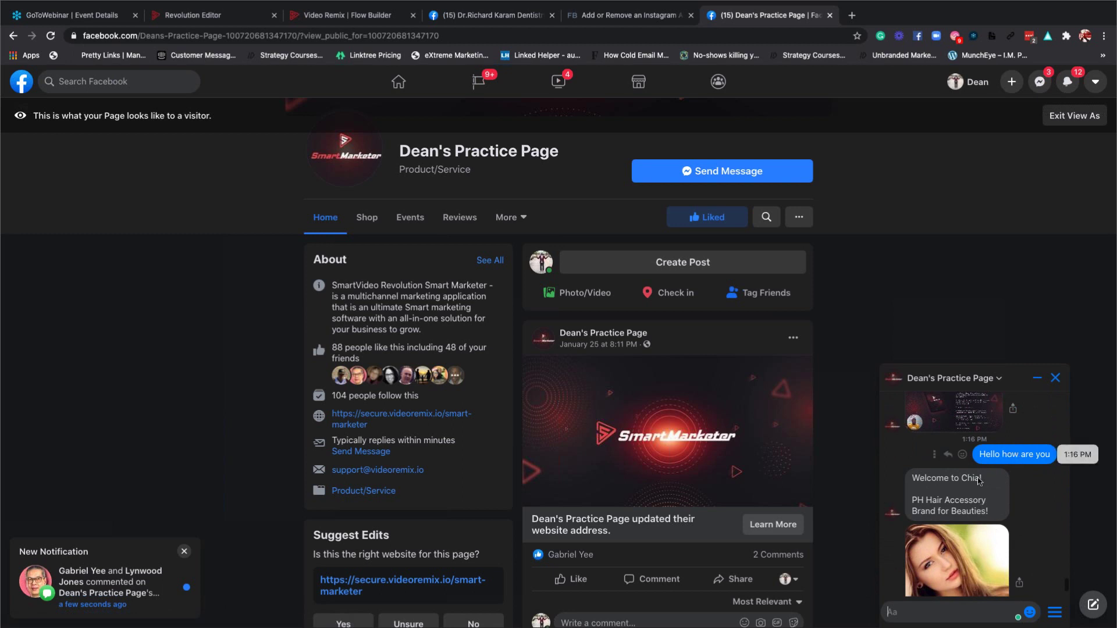
pyautogui.scroll(-4, 979, 480)
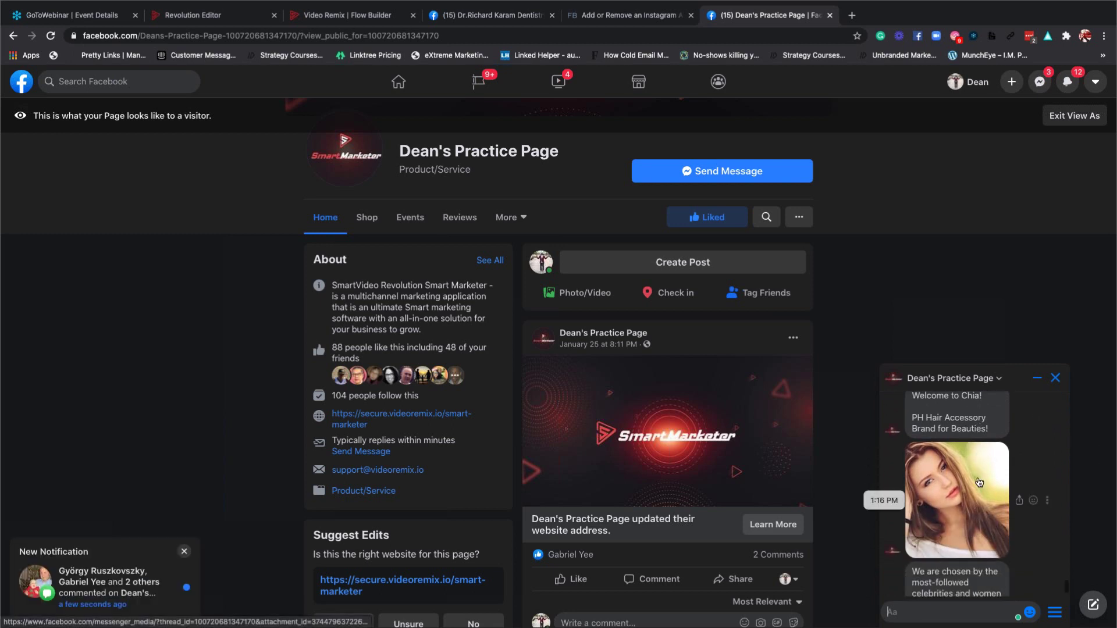
pyautogui.scroll(-1, 978, 479)
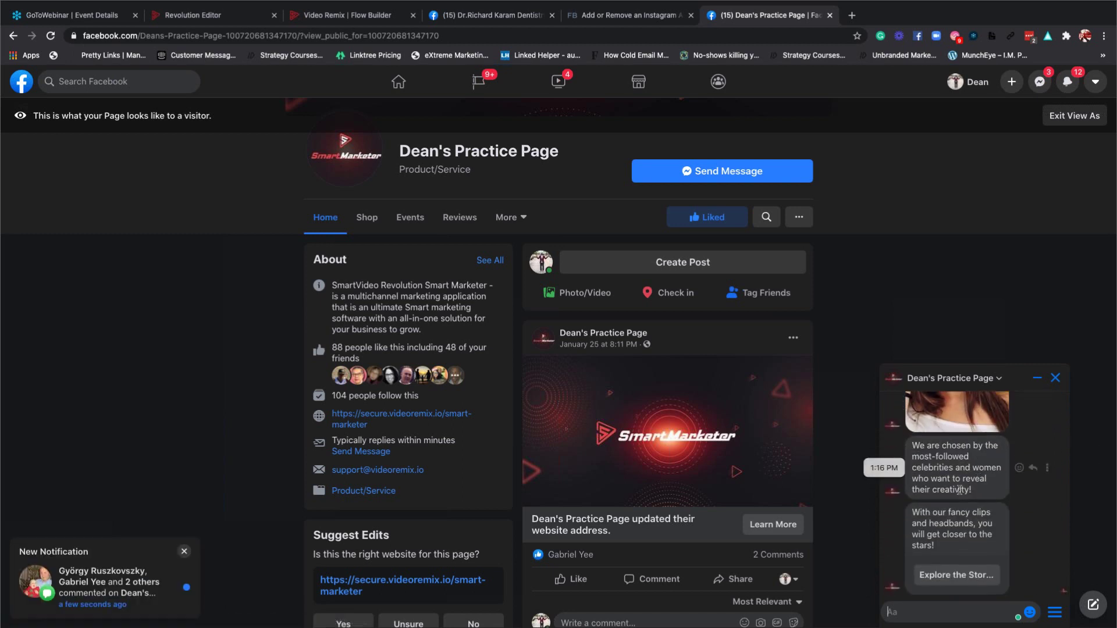
# Reply Explore the Store, then Assortment, then Start shopping to the bot.
pyautogui.click(951, 577)
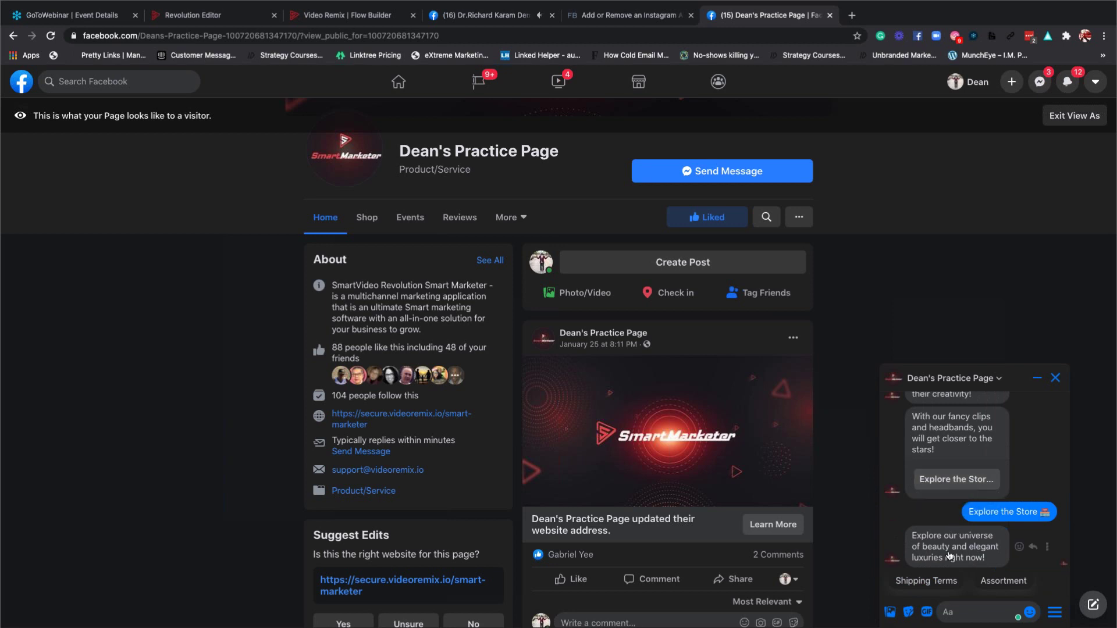
pyautogui.click(996, 583)
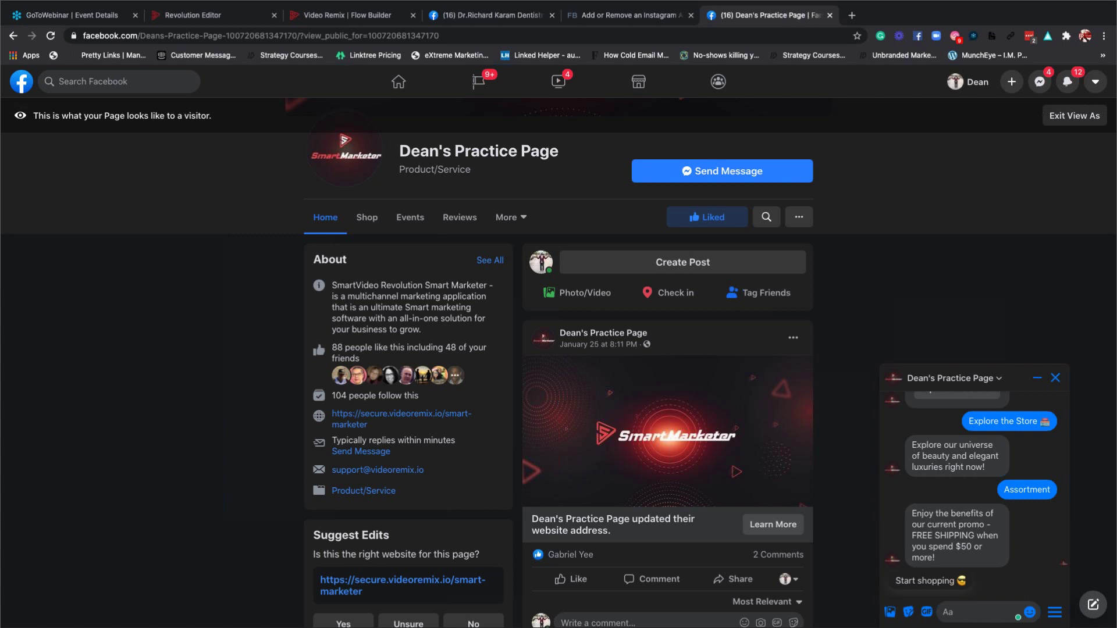
pyautogui.click(930, 581)
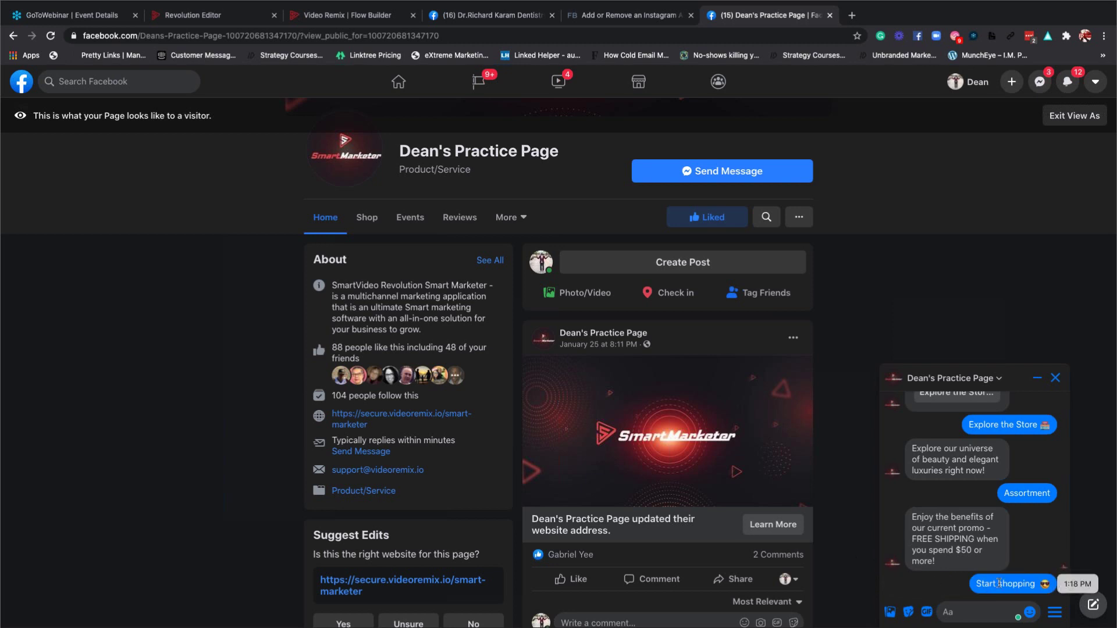
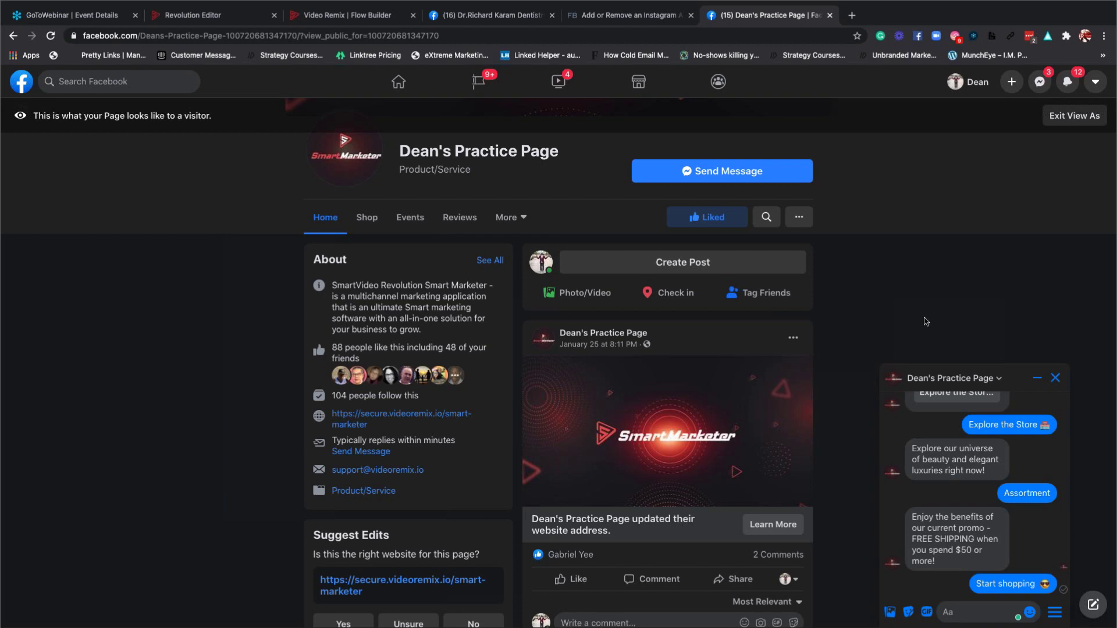
# Switch back to the Video Remix Flow Builder tab showing the Ecomm Example flow.
pyautogui.click(327, 22)
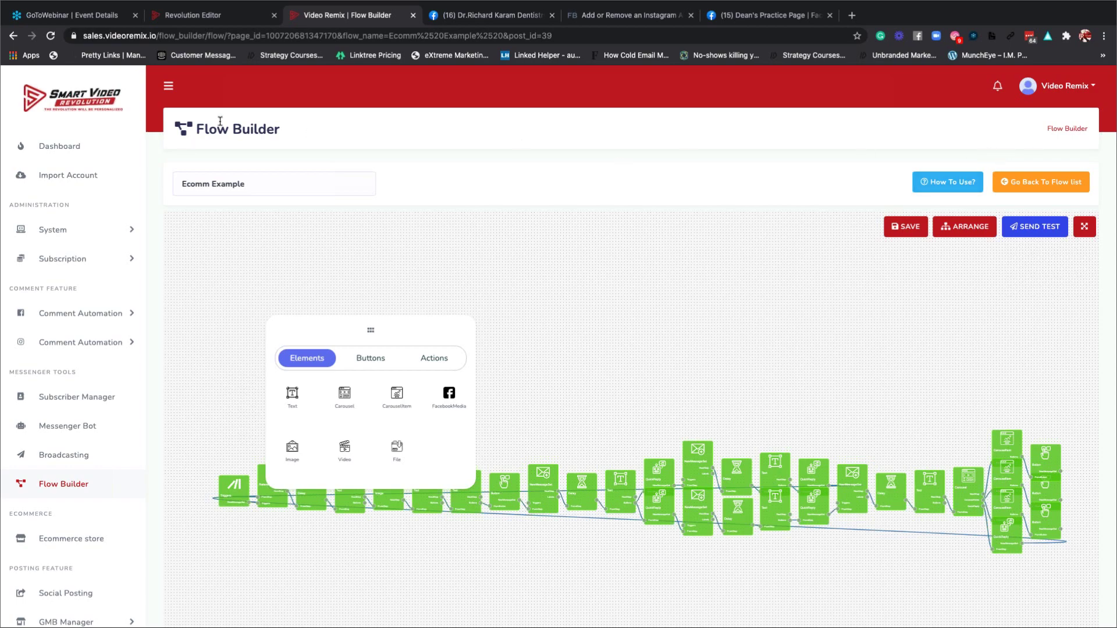
# Exit the Ecomm Example editor to the Flow List via the Flow Builder breadcrumb.
pyautogui.click(1059, 131)
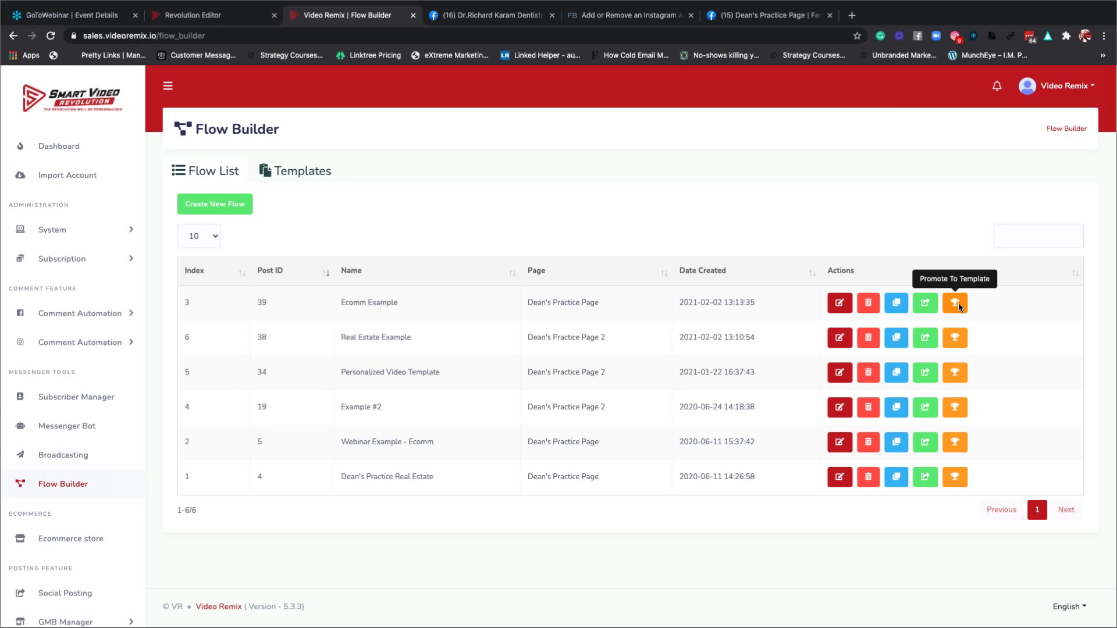
# Promote Ecomm Example to a template, bringing up the Configure New Template dialog.
pyautogui.click(958, 303)
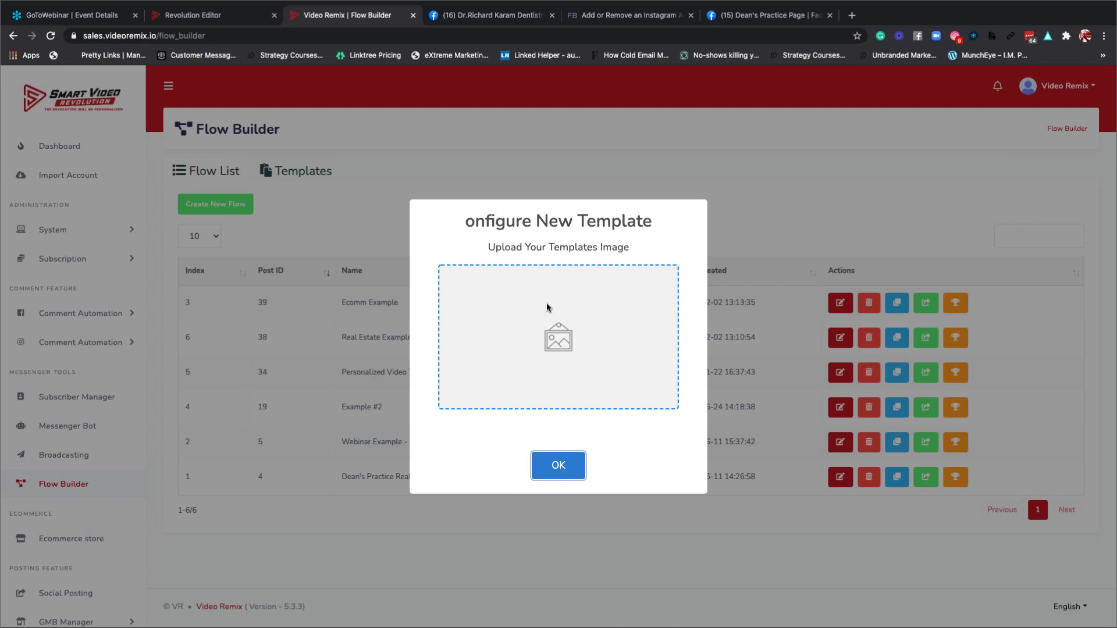
# Upload LOGO.png as the template image and confirm, creating '[TEMPLATE] | Ecomm Example'.
pyautogui.click(553, 331)
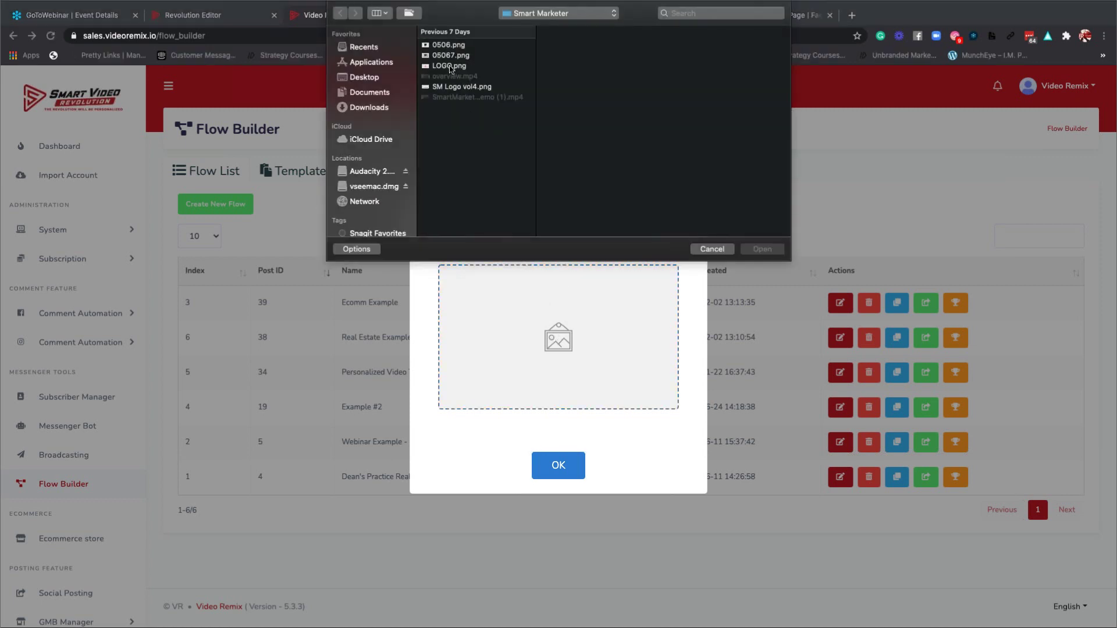
pyautogui.click(452, 66)
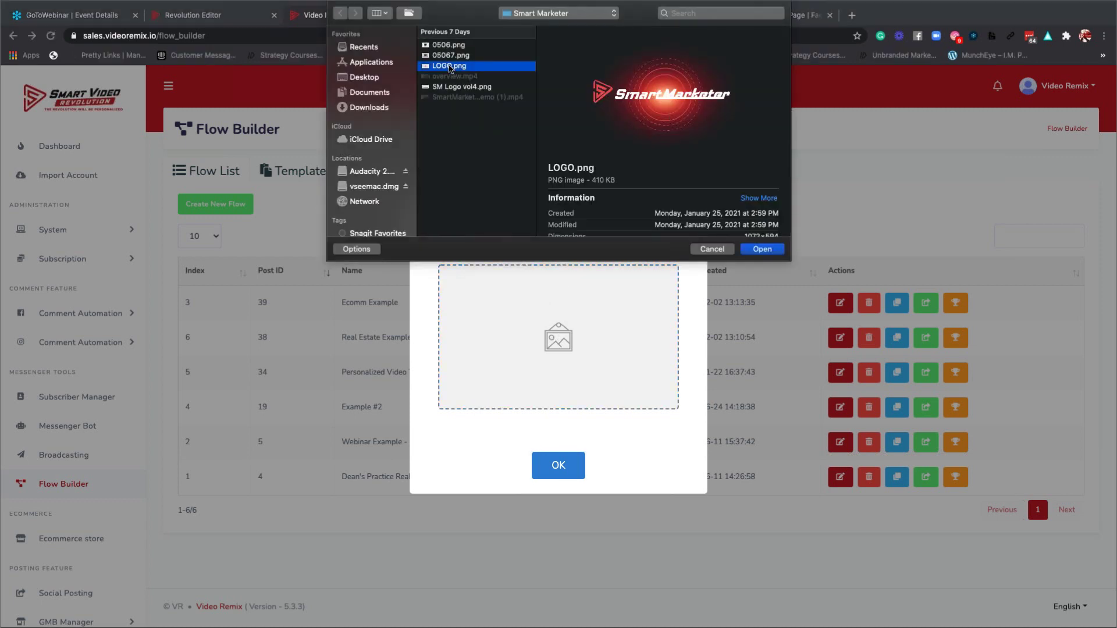
pyautogui.click(762, 250)
pyautogui.click(563, 468)
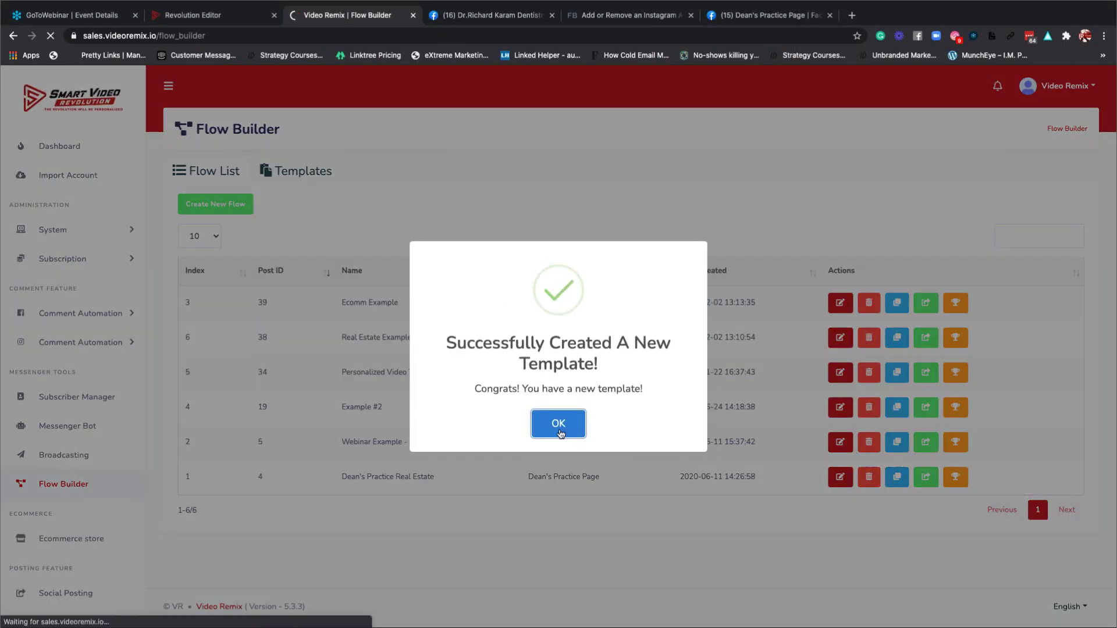
pyautogui.click(559, 425)
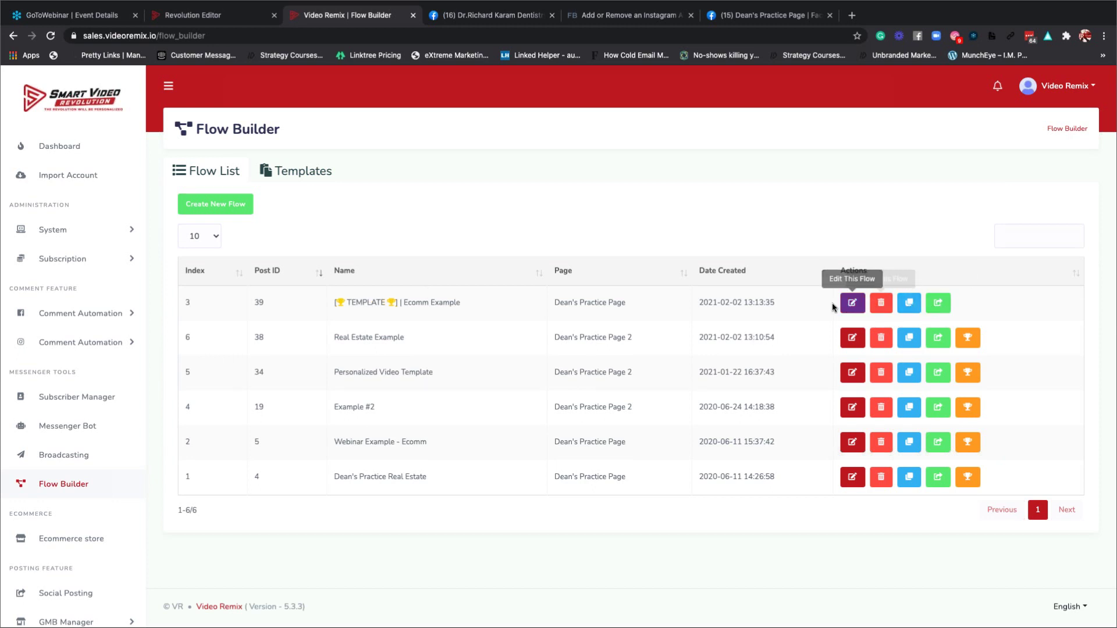
# Bring up the share prompt for the Ecomm Example template flow.
pyautogui.click(939, 303)
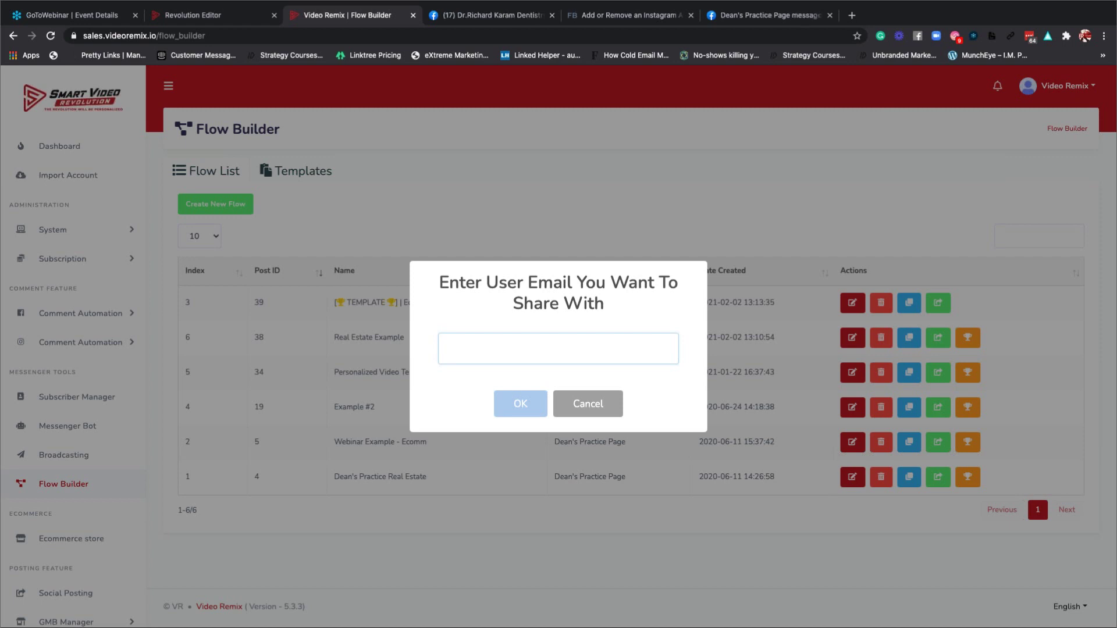
# Cancel sharing, reload the Flow List, and begin creating a new flow.
pyautogui.click(578, 405)
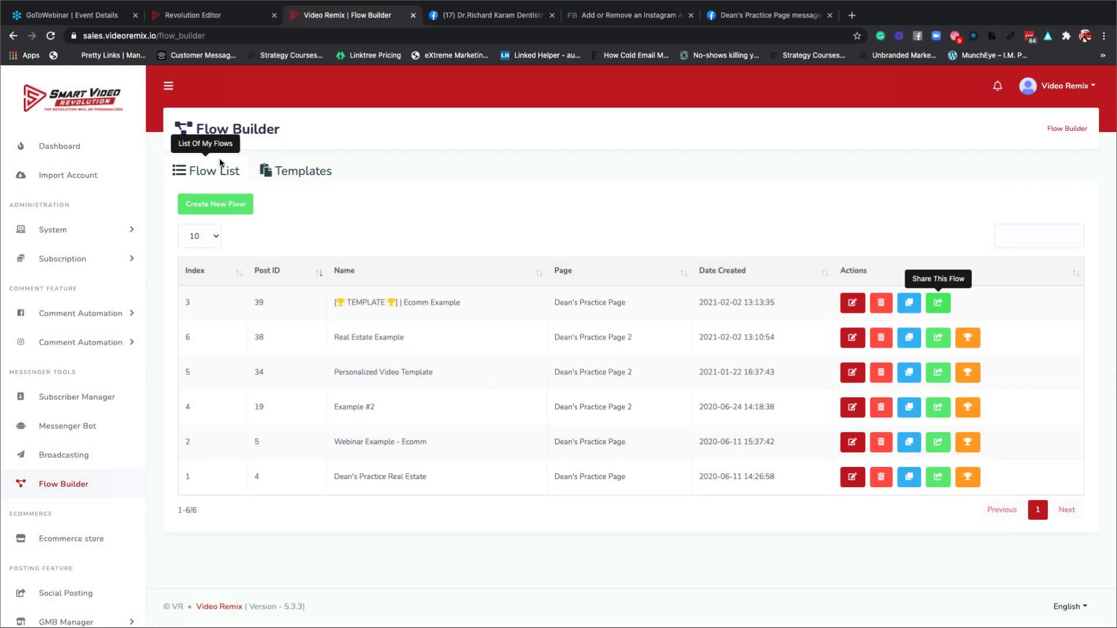
pyautogui.click(1051, 133)
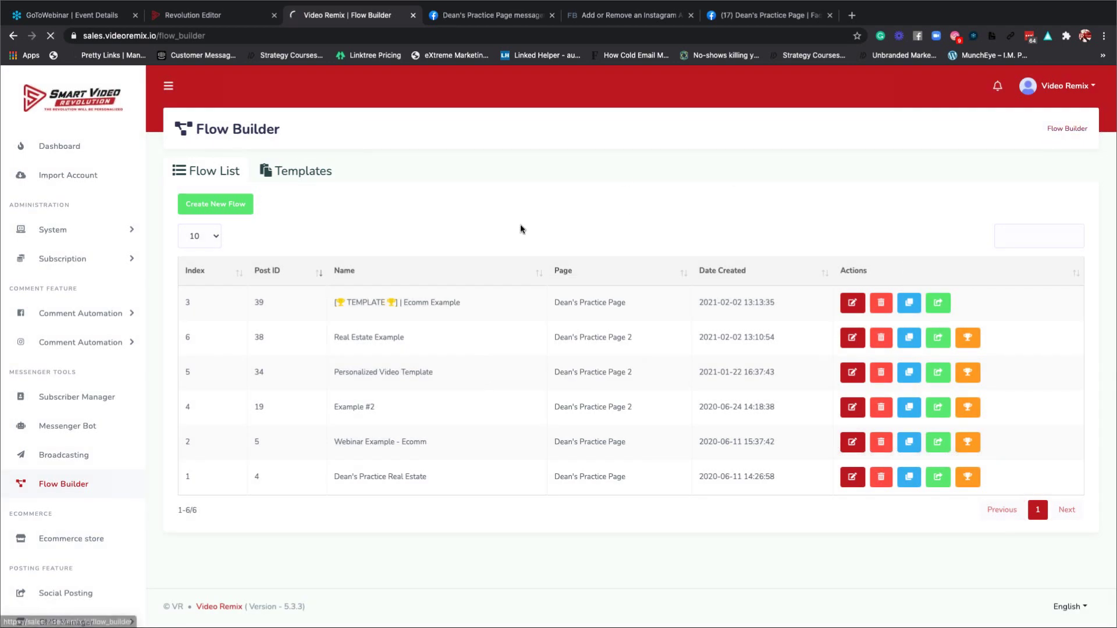
pyautogui.click(224, 204)
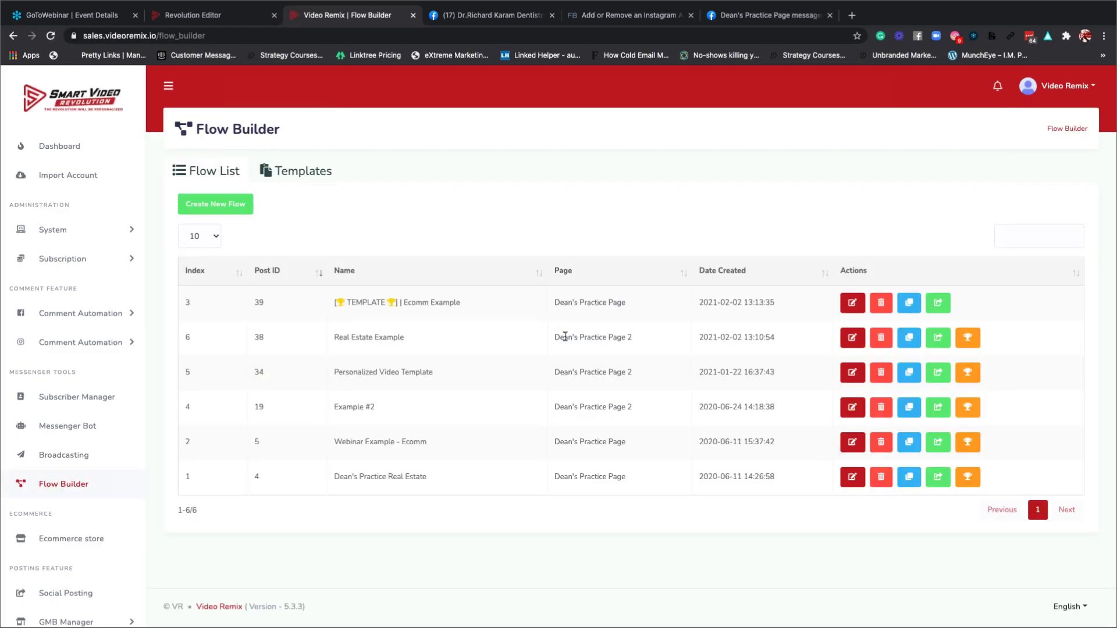
pyautogui.click(230, 208)
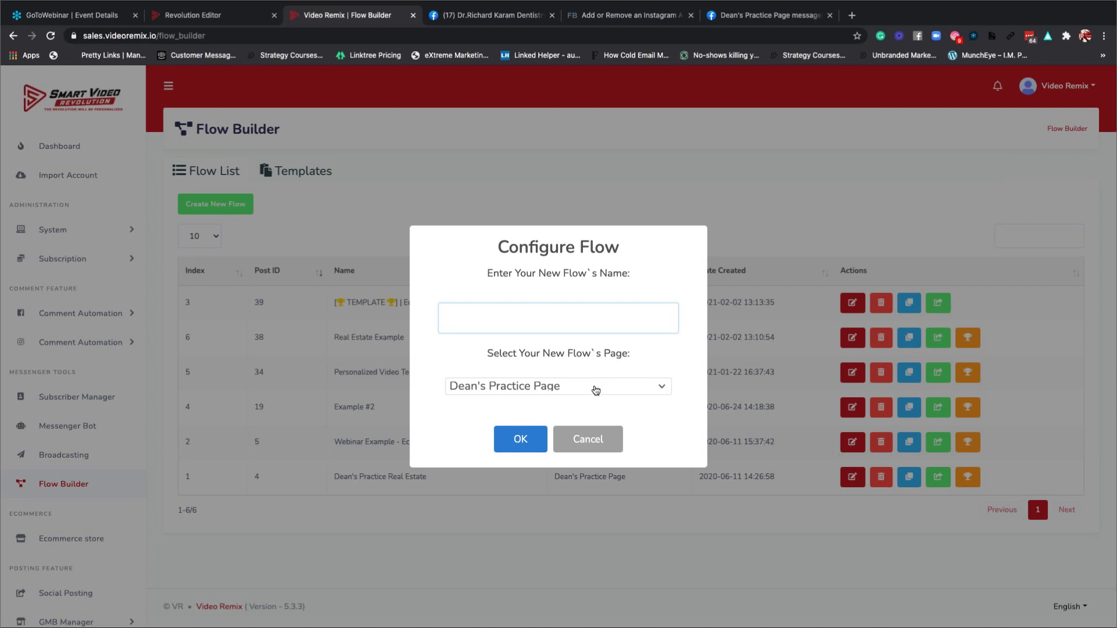
pyautogui.click(551, 388)
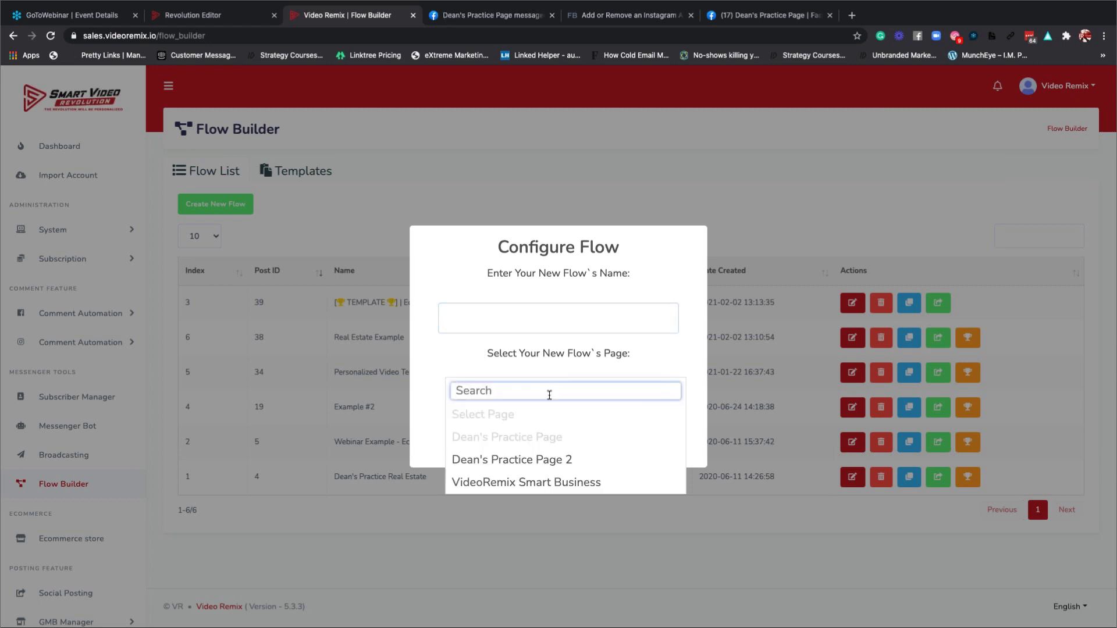
pyautogui.click(514, 198)
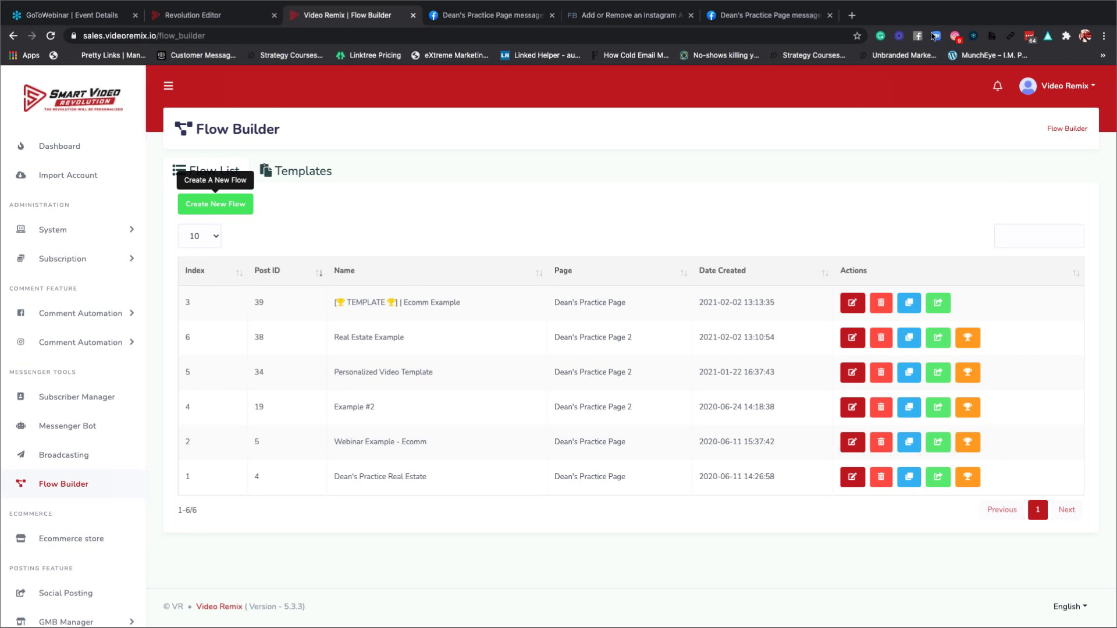
pyautogui.moveTo(919, 9)
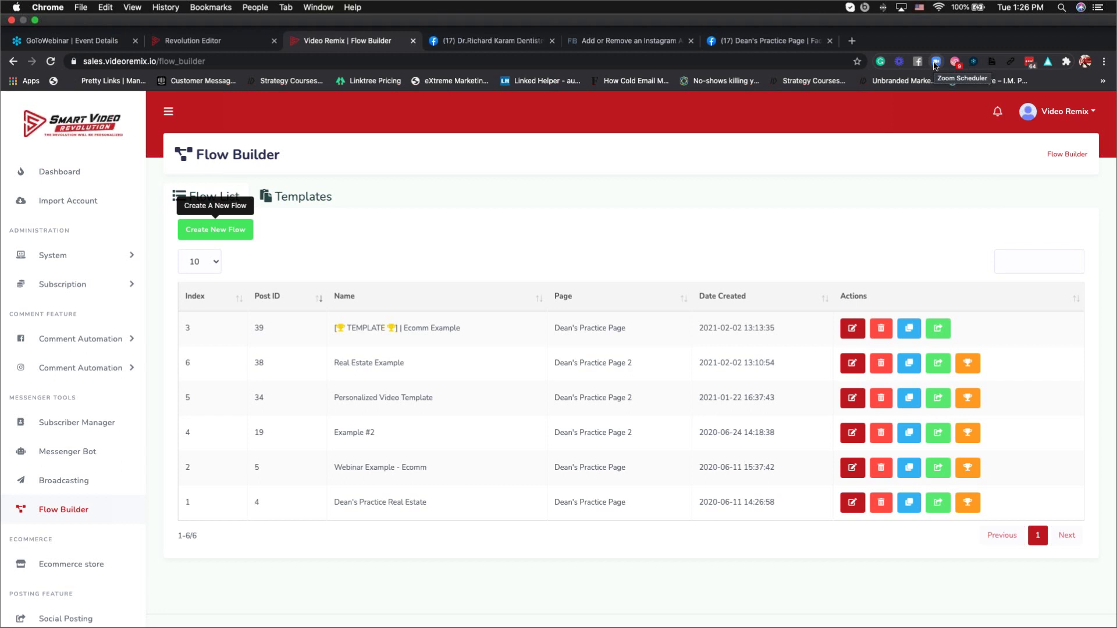
pyautogui.press('ctrl+super+f')
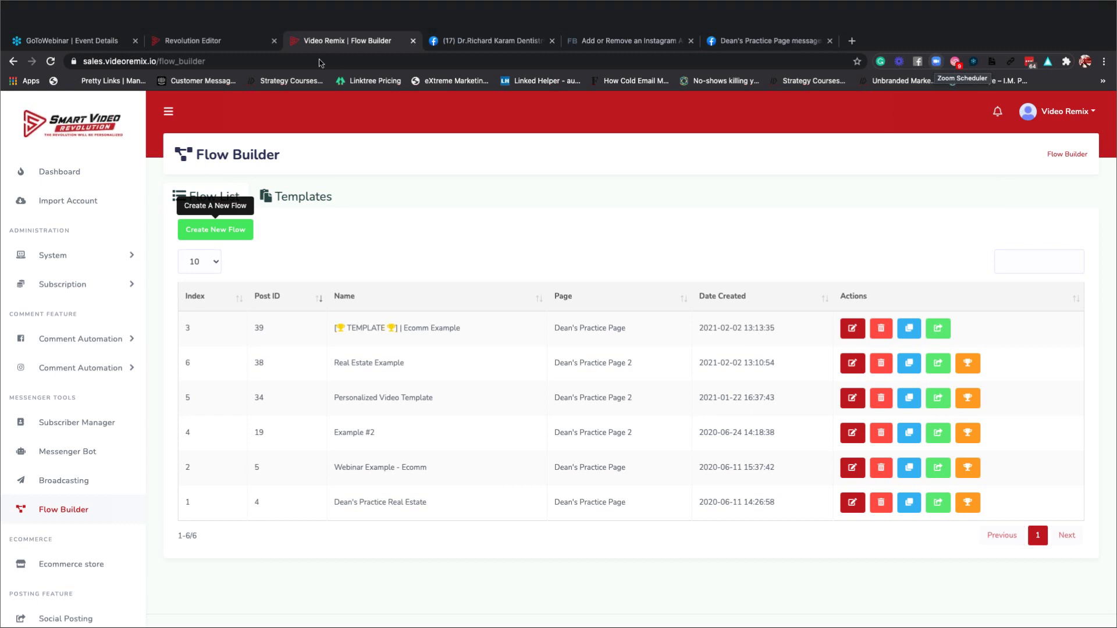